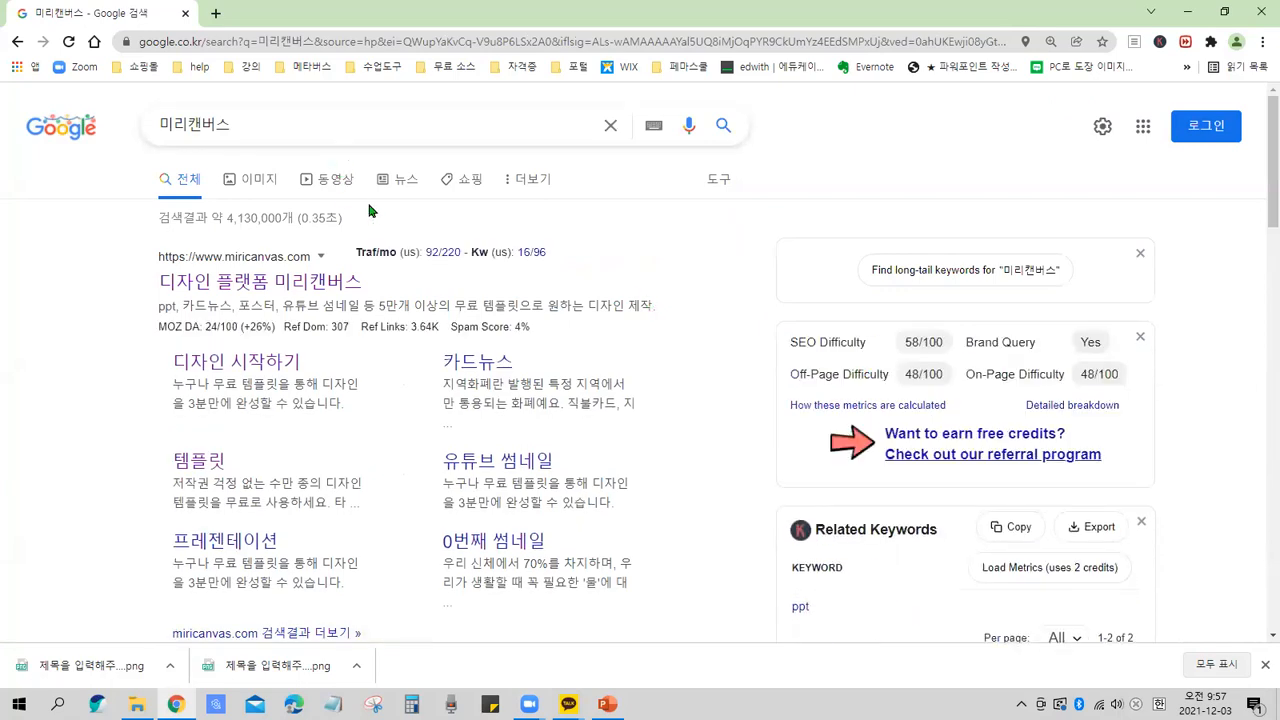
{"action": "left_click_drag", "start_coordinate": [128, 240], "coordinate": [697, 385]}
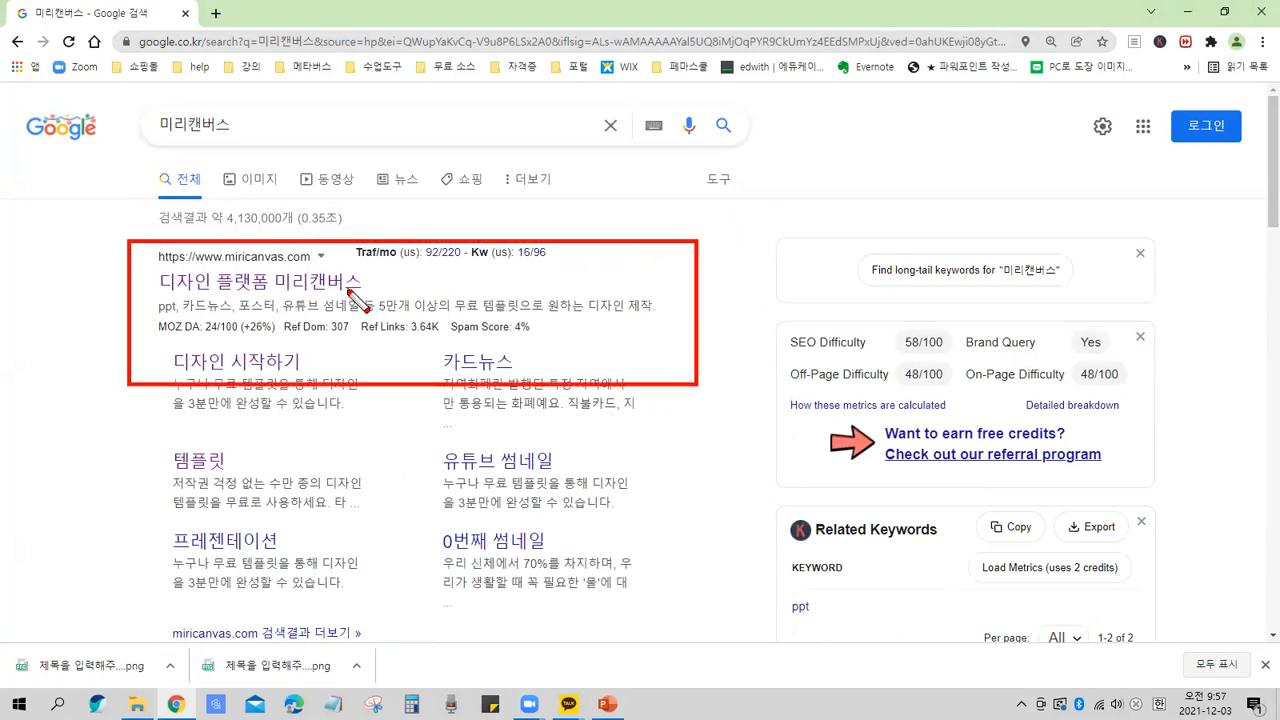
{"action": "left_click_drag", "start_coordinate": [374, 277], "coordinate": [402, 264]}
{"action": "key", "text": "Escape"}
{"action": "key", "text": "ctrl"}
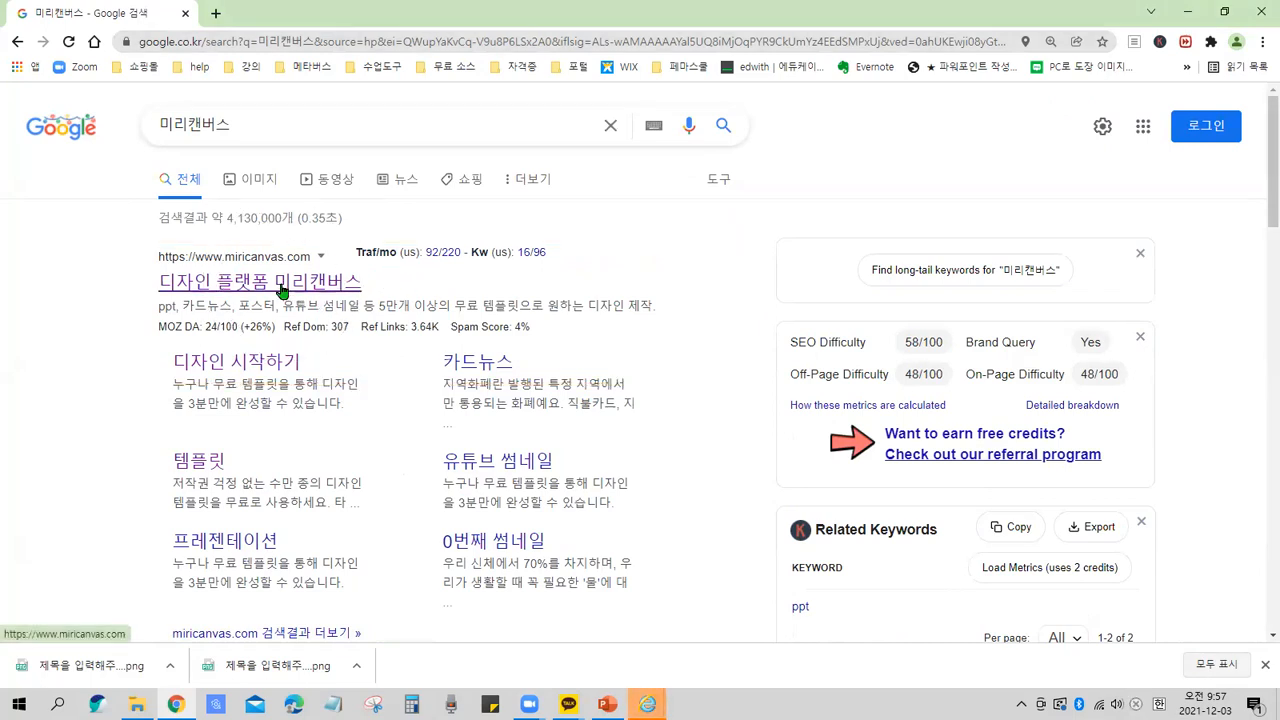
Open the MiriCanvas site from the Google search results and bring up its login dialog.
{"action": "left_click", "coordinate": [282, 290]}
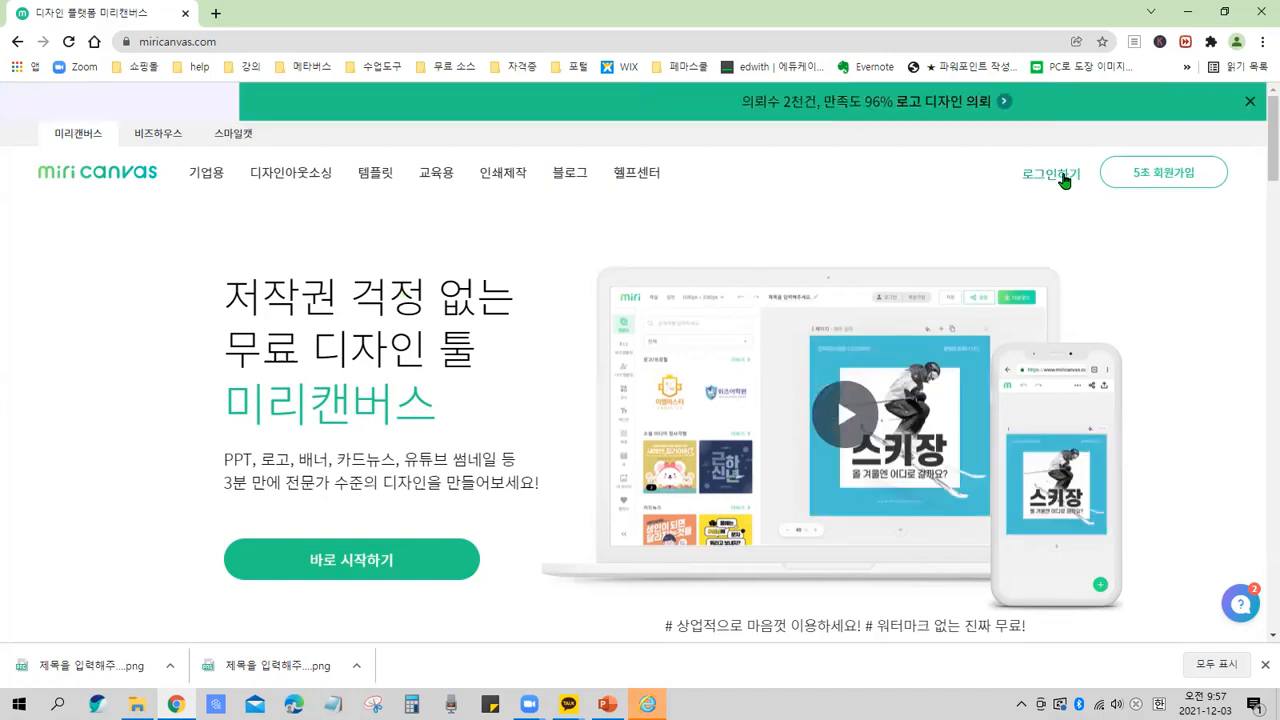
{"action": "key", "text": "ctrl+2"}
{"action": "left_click_drag", "start_coordinate": [1003, 152], "coordinate": [1098, 192]}
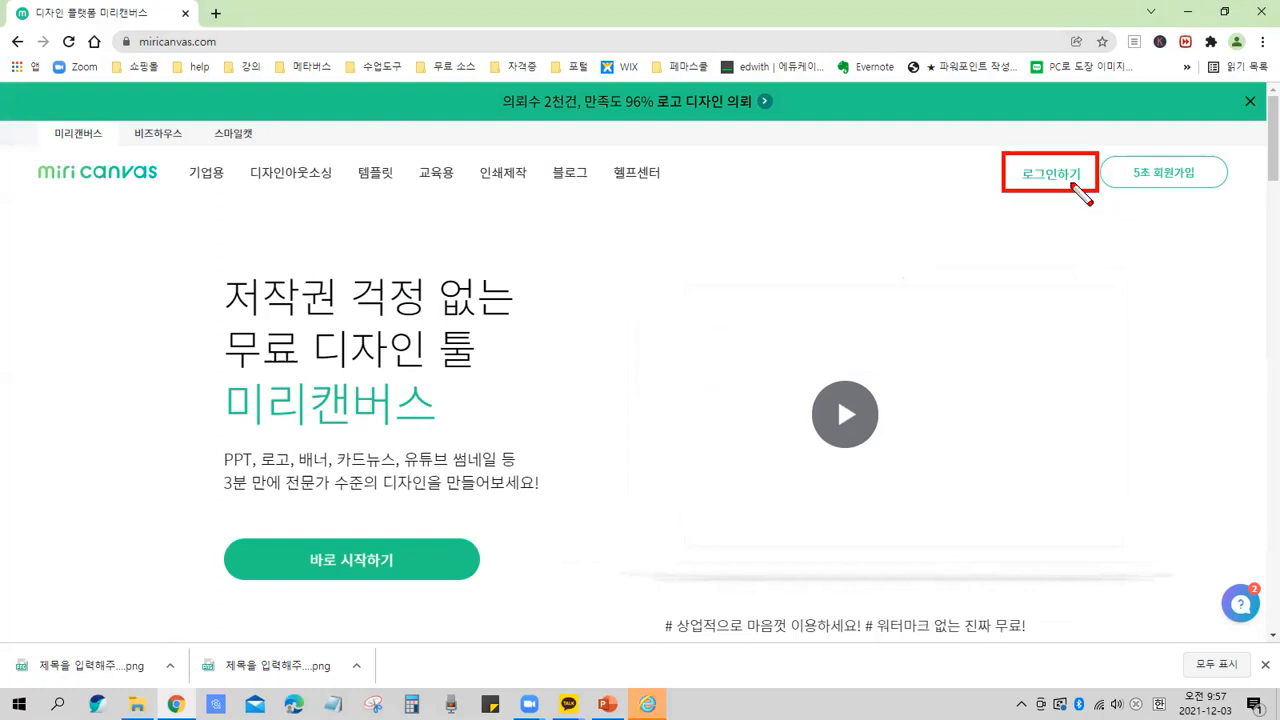
{"action": "key", "text": "Escape"}
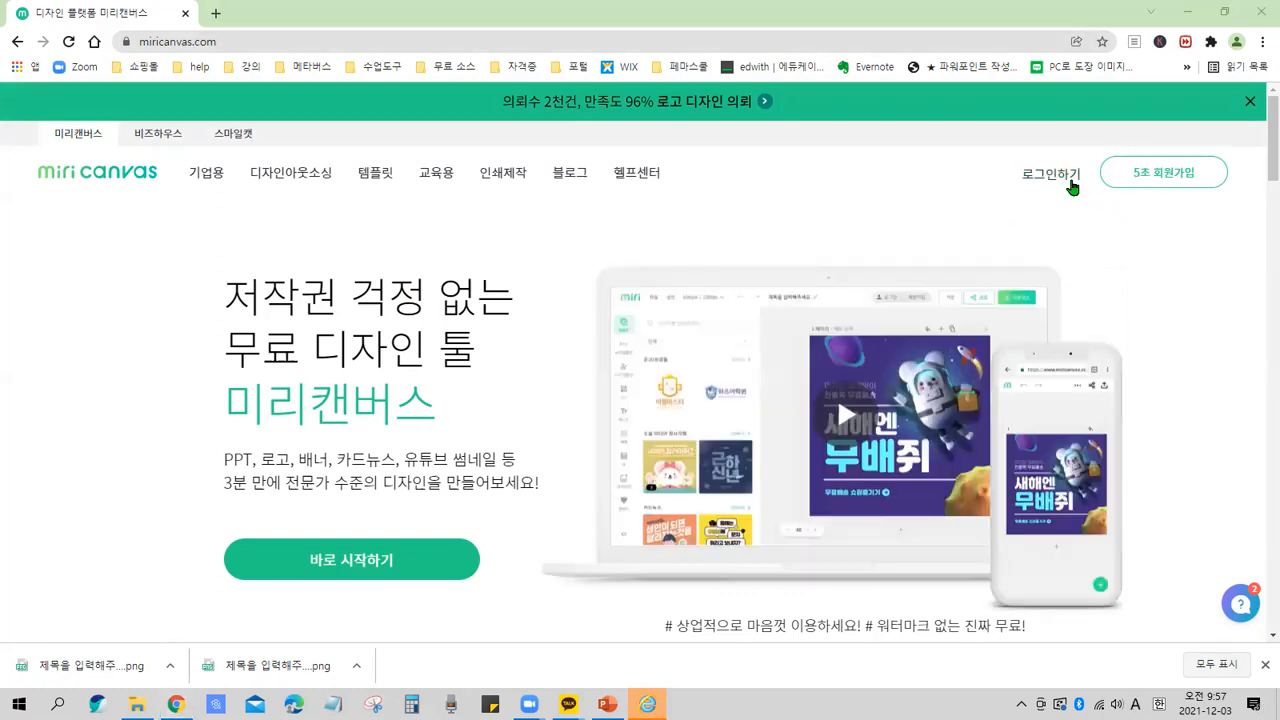
{"action": "left_click", "coordinate": [1064, 176]}
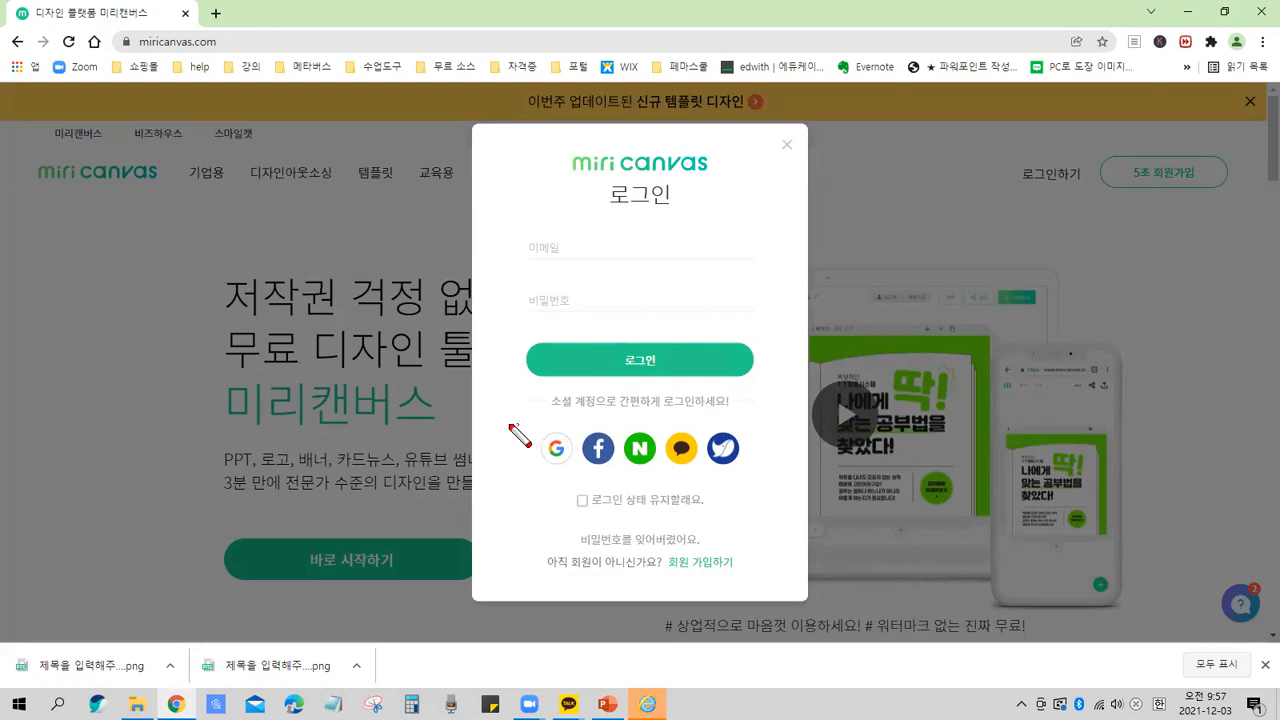
{"action": "left_click_drag", "start_coordinate": [509, 434], "coordinate": [531, 433]}
{"action": "left_click_drag", "start_coordinate": [630, 430], "coordinate": [662, 424]}
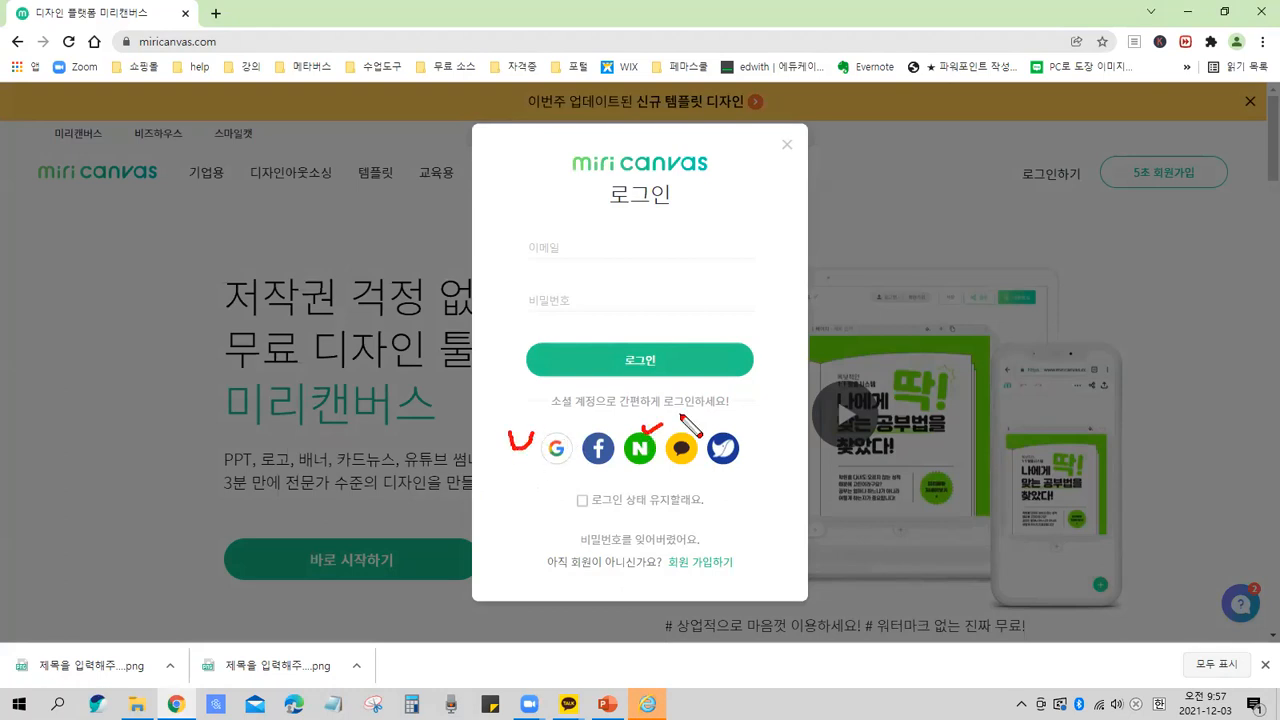
{"action": "key", "text": "Escape"}
{"action": "key", "text": "ctrl"}
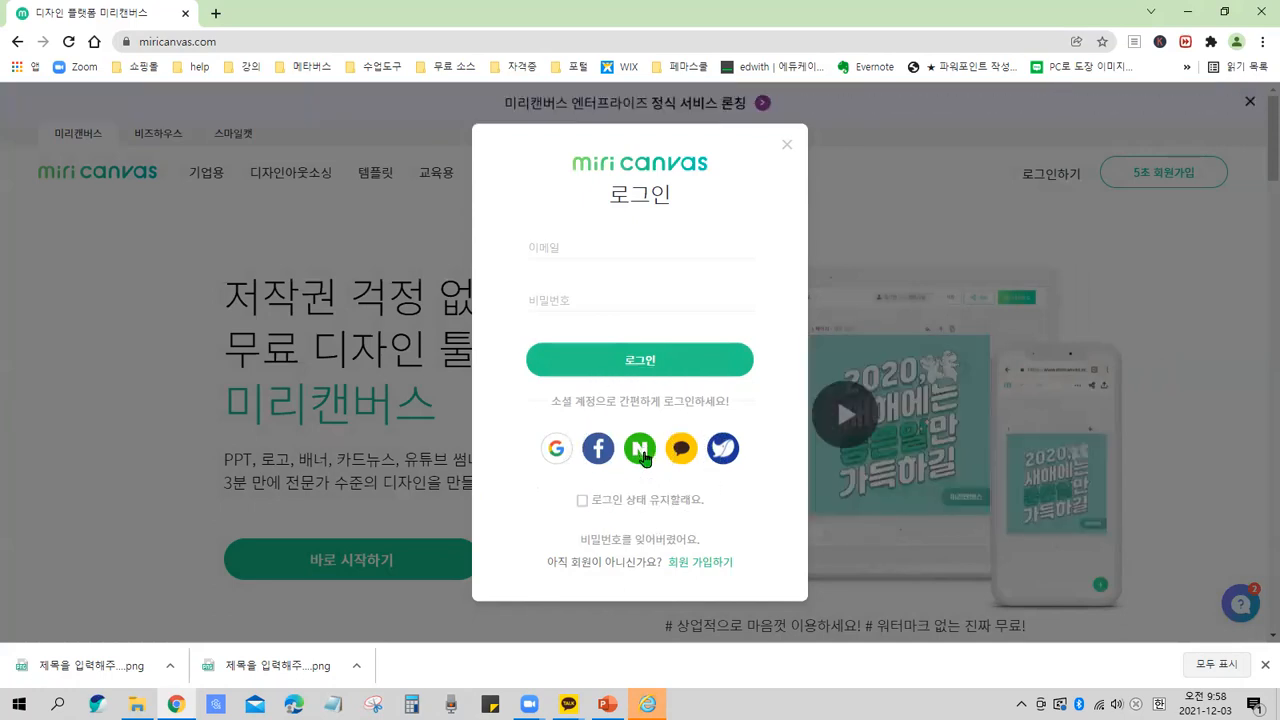
{"action": "key", "text": "ctrl"}
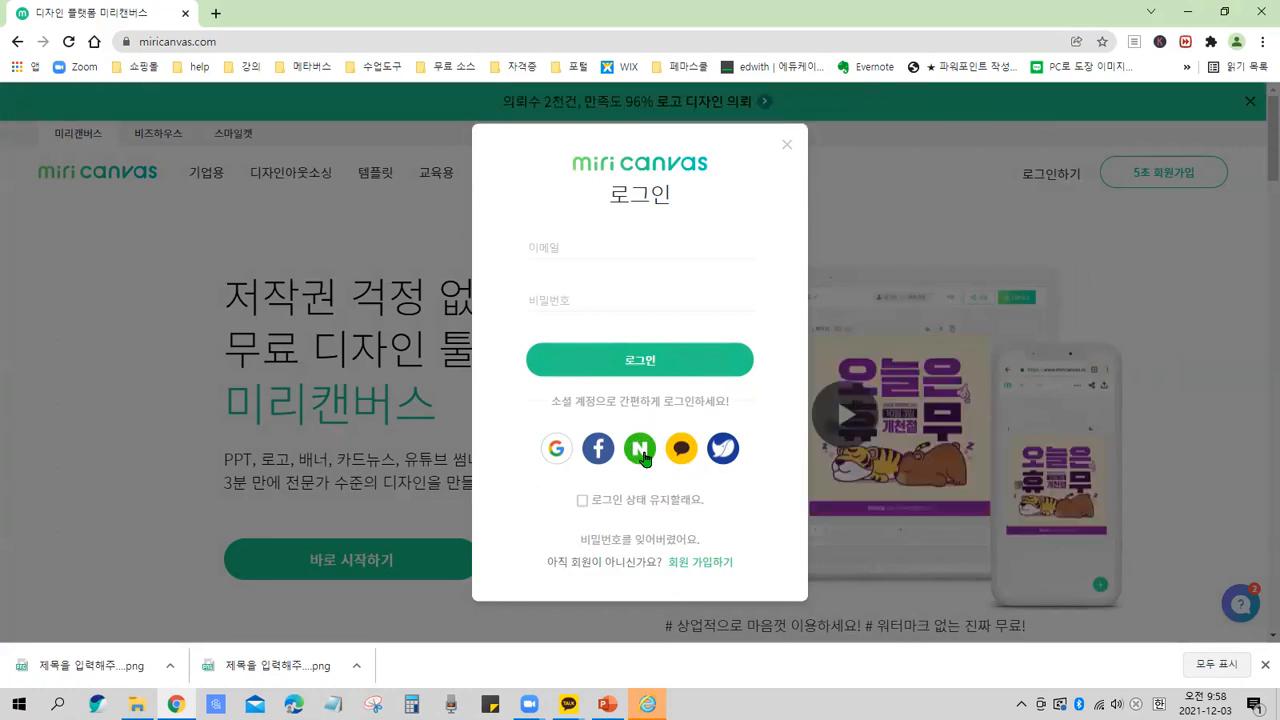
Log in with the Naver social account and choose to stay logged in.
{"action": "left_click", "coordinate": [642, 452]}
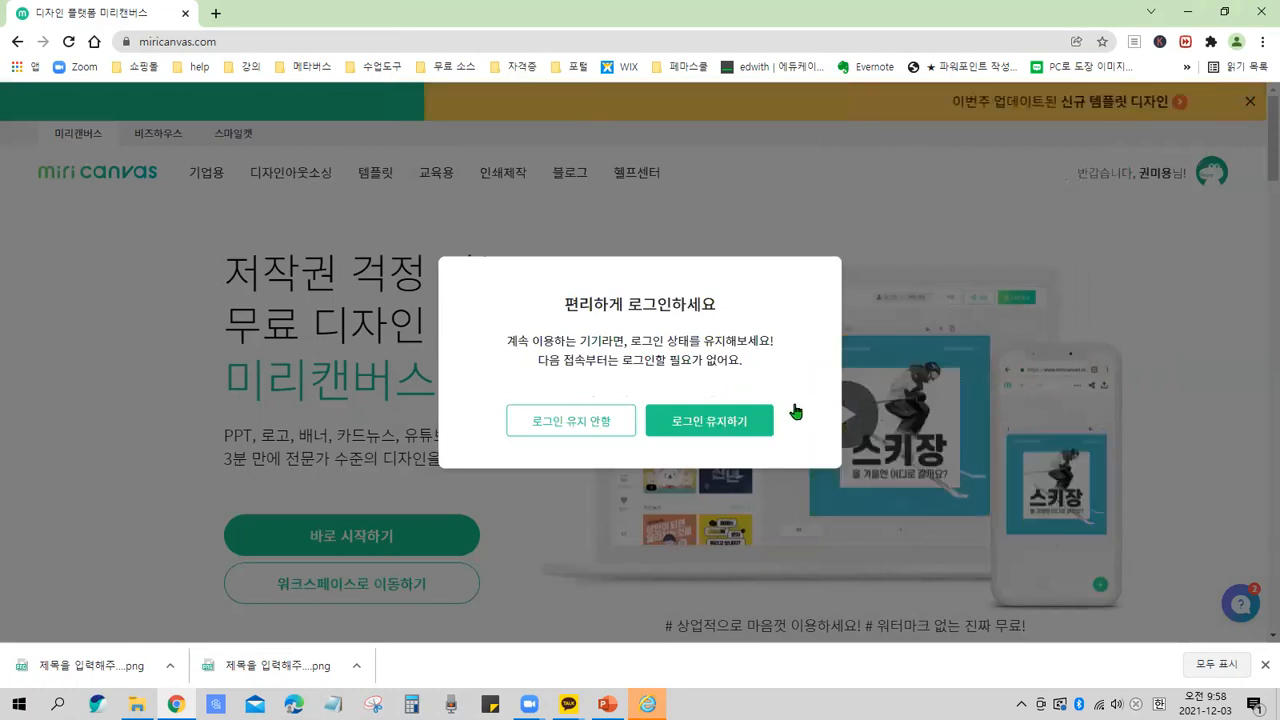
{"action": "left_click", "coordinate": [795, 412]}
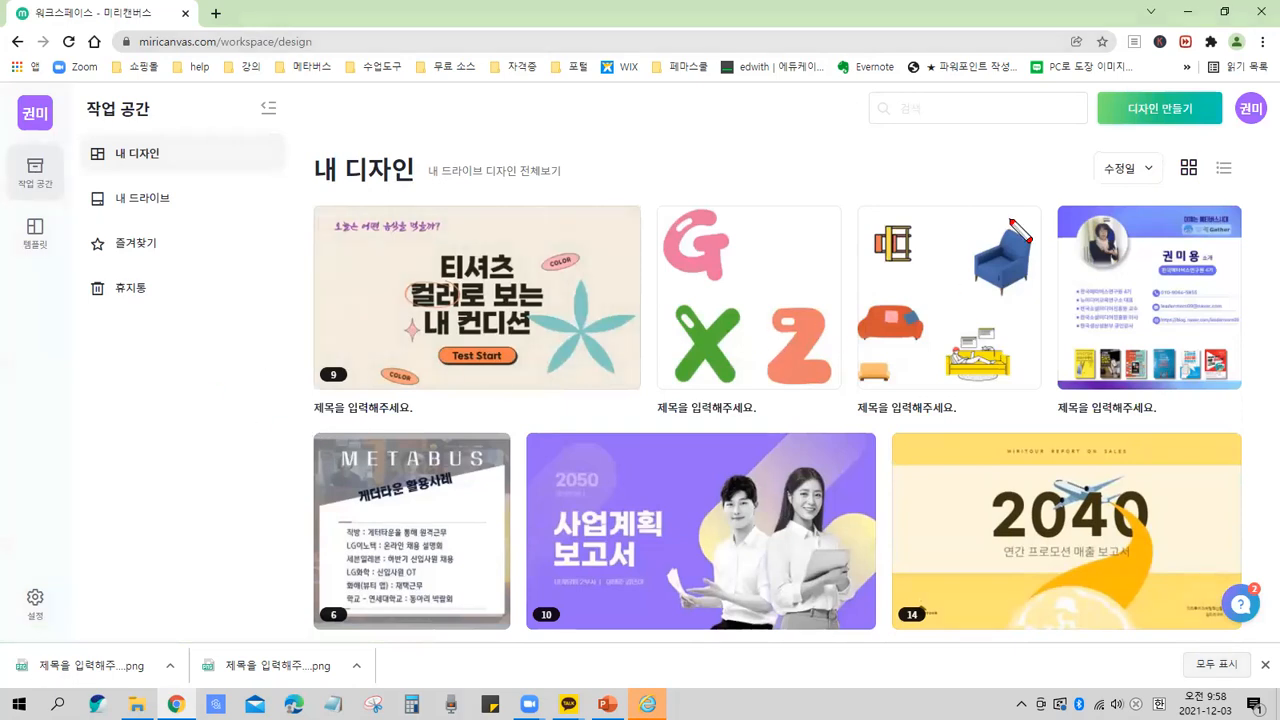
{"action": "left_click_drag", "start_coordinate": [1008, 220], "coordinate": [460, 578]}
{"action": "left_click_drag", "start_coordinate": [392, 255], "coordinate": [607, 305]}
{"action": "left_click_drag", "start_coordinate": [710, 362], "coordinate": [1118, 545]}
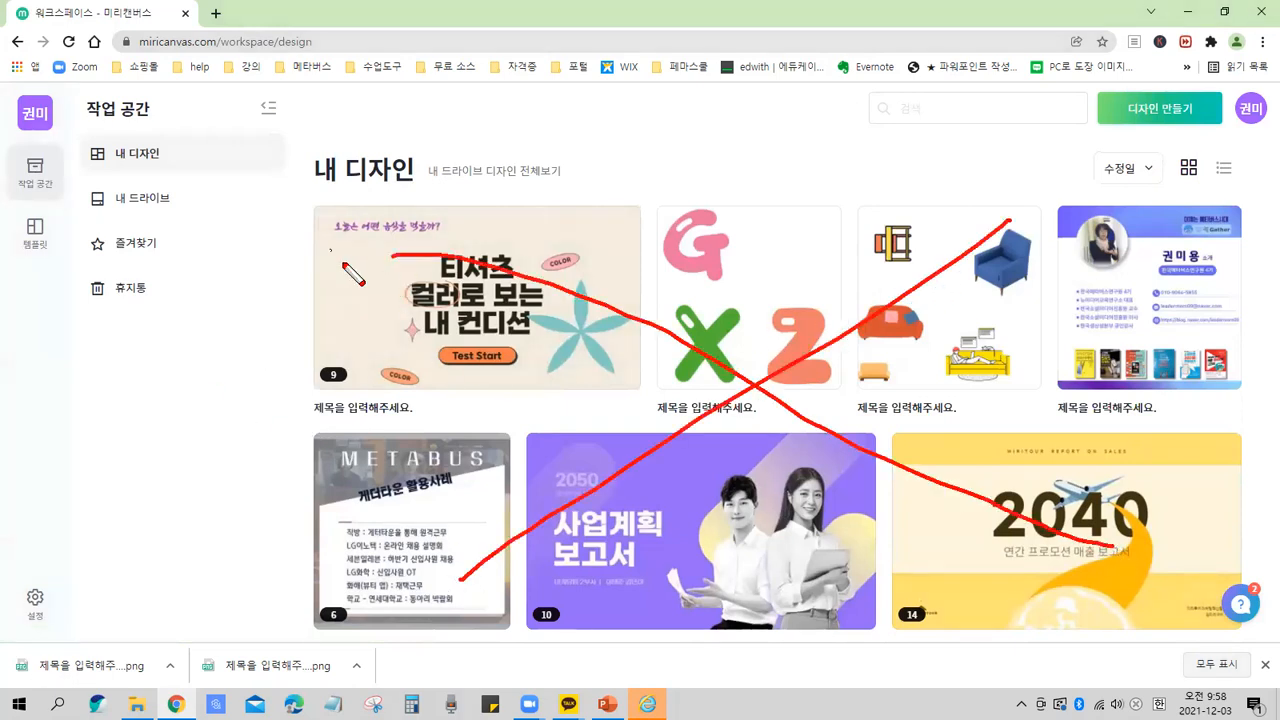
{"action": "mouse_move", "coordinate": [424, 188]}
{"action": "left_mouse_down"}
{"action": "mouse_move", "coordinate": [294, 176]}
{"action": "mouse_move", "coordinate": [323, 140]}
{"action": "mouse_move", "coordinate": [427, 167]}
{"action": "mouse_move", "coordinate": [435, 203]}
{"action": "left_mouse_up"}
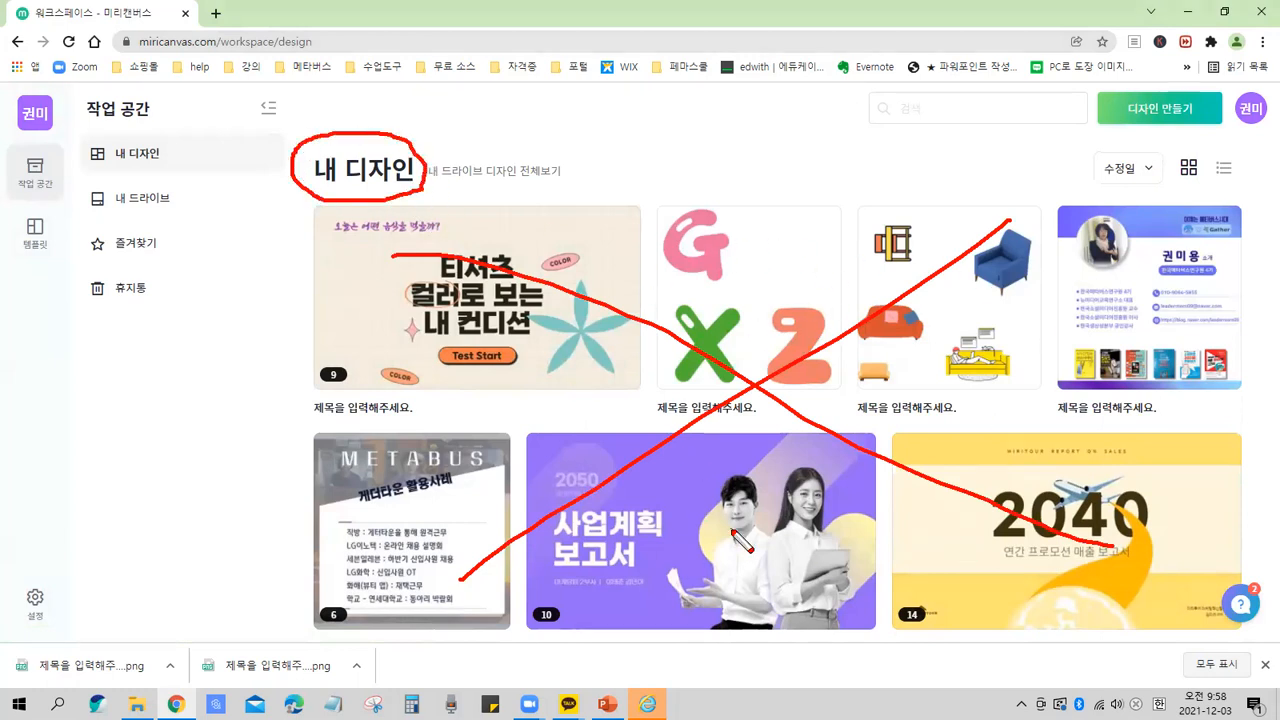
{"action": "key", "text": "e"}
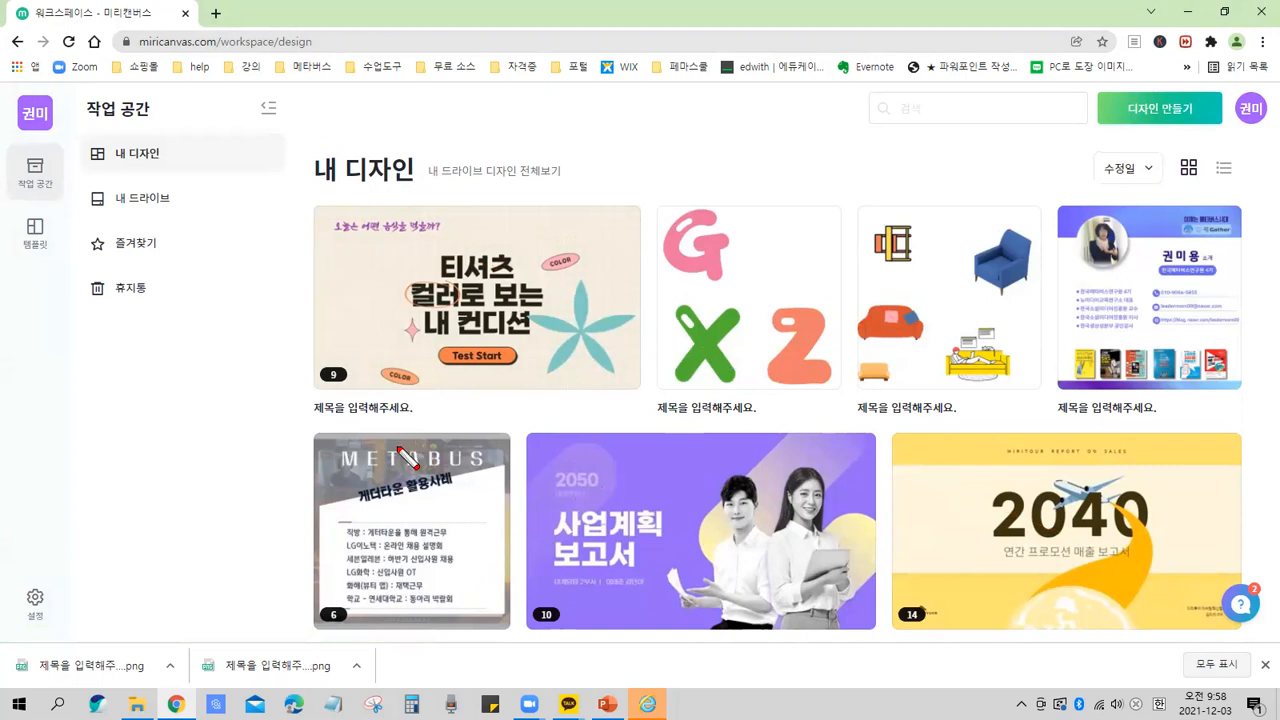
{"action": "mouse_move", "coordinate": [167, 120]}
{"action": "left_mouse_down"}
{"action": "mouse_move", "coordinate": [89, 127]}
{"action": "mouse_move", "coordinate": [73, 88]}
{"action": "left_mouse_up"}
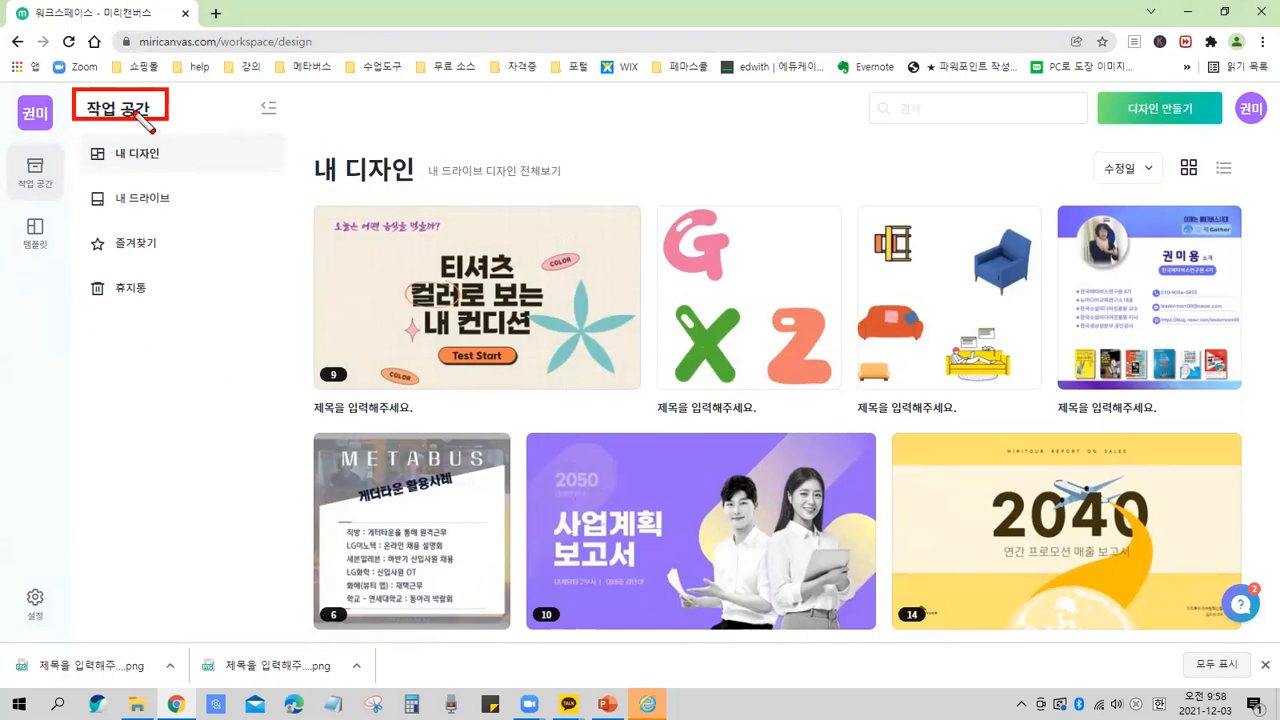
{"action": "mouse_move", "coordinate": [174, 153]}
{"action": "left_mouse_down"}
{"action": "mouse_move", "coordinate": [197, 200]}
{"action": "mouse_move", "coordinate": [186, 298]}
{"action": "mouse_move", "coordinate": [161, 312]}
{"action": "left_mouse_up"}
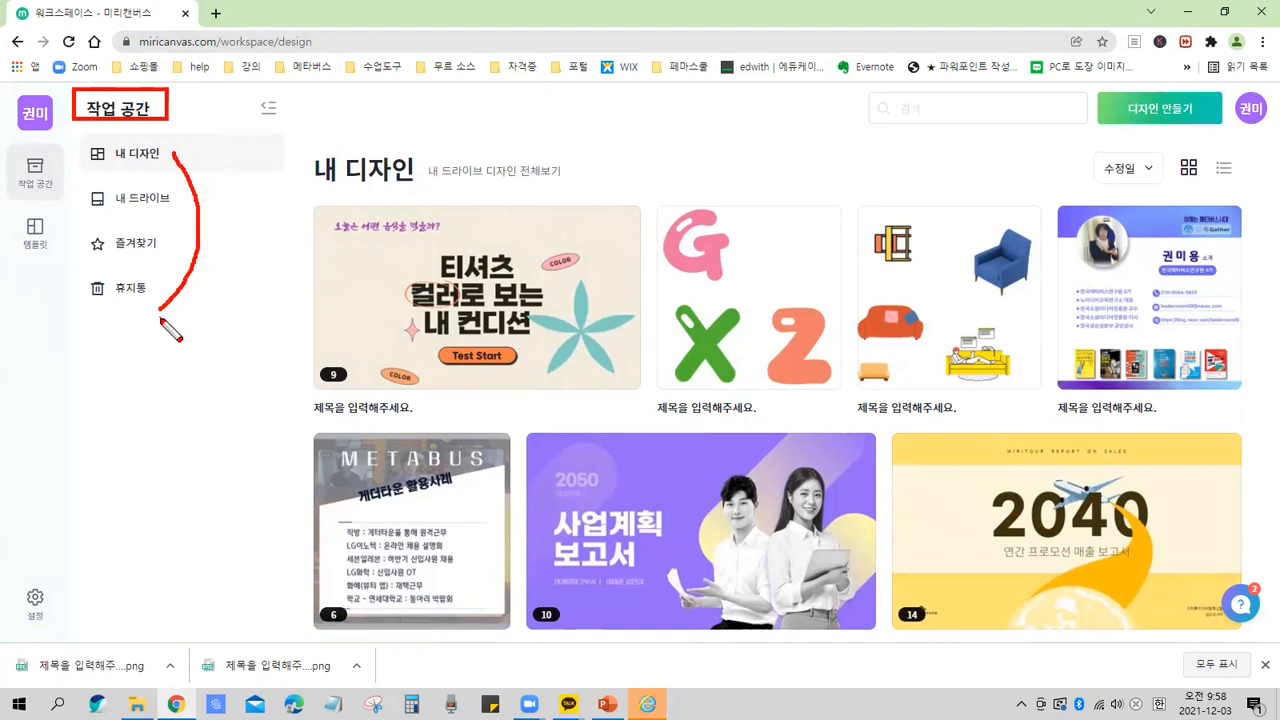
{"action": "mouse_move", "coordinate": [62, 208]}
{"action": "left_mouse_down"}
{"action": "mouse_move", "coordinate": [8, 158]}
{"action": "mouse_move", "coordinate": [66, 182]}
{"action": "left_mouse_up"}
{"action": "mouse_move", "coordinate": [74, 268]}
{"action": "left_mouse_down"}
{"action": "mouse_move", "coordinate": [8, 276]}
{"action": "mouse_move", "coordinate": [56, 246]}
{"action": "left_mouse_up"}
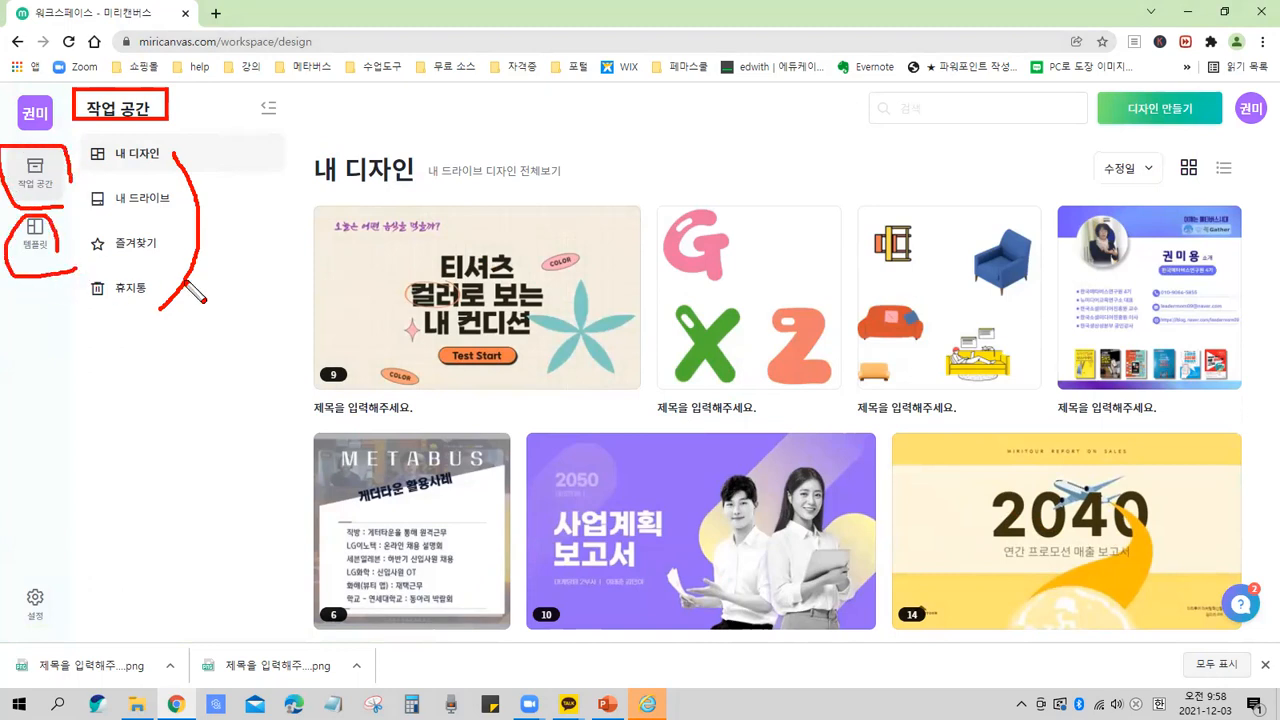
{"action": "key", "text": "e"}
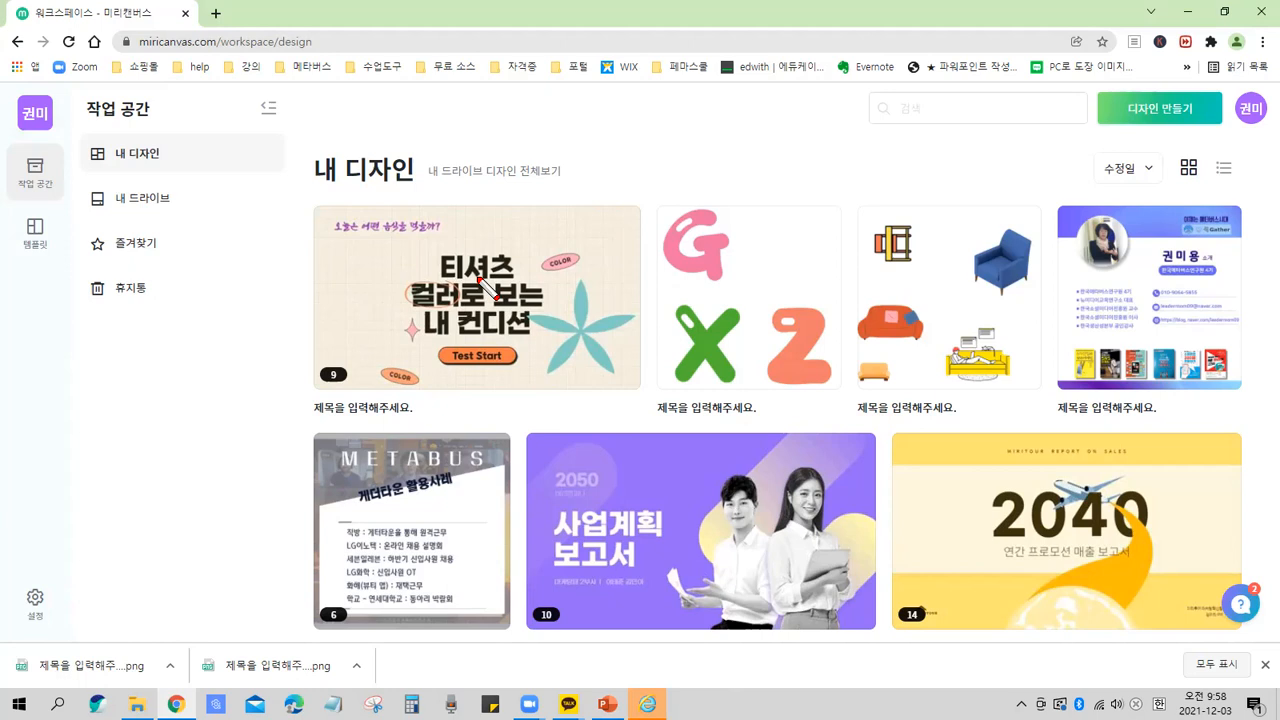
{"action": "mouse_move", "coordinate": [380, 186]}
{"action": "left_mouse_down"}
{"action": "mouse_move", "coordinate": [319, 189]}
{"action": "mouse_move", "coordinate": [432, 203]}
{"action": "left_mouse_up"}
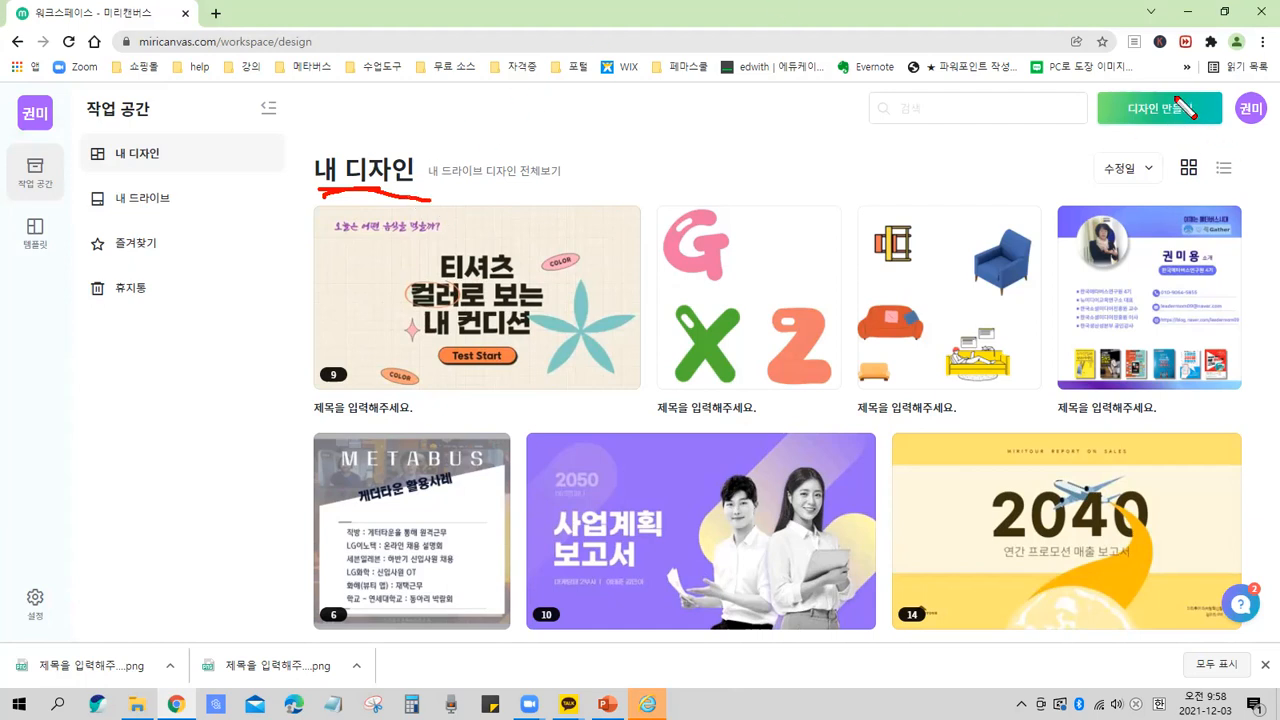
{"action": "mouse_move", "coordinate": [1100, 90]}
{"action": "left_mouse_down"}
{"action": "mouse_move", "coordinate": [1094, 112]}
{"action": "mouse_move", "coordinate": [1224, 126]}
{"action": "left_mouse_up"}
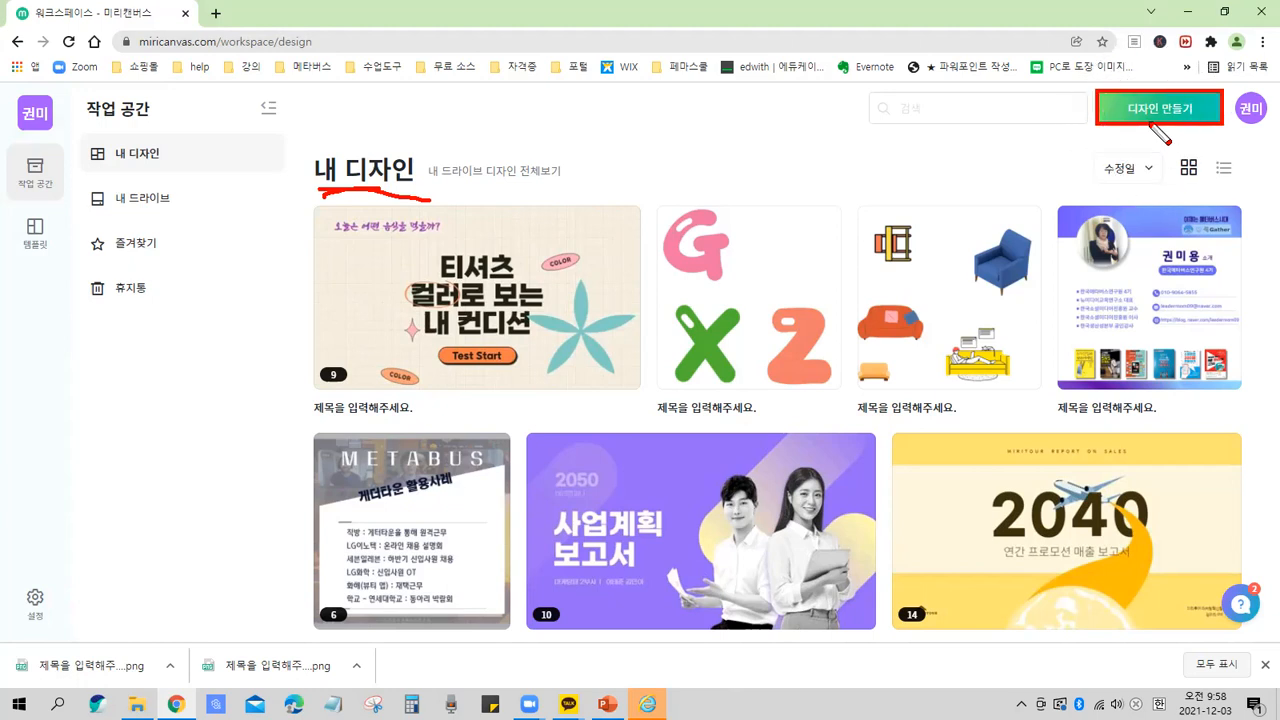
{"action": "key", "text": "Escape"}
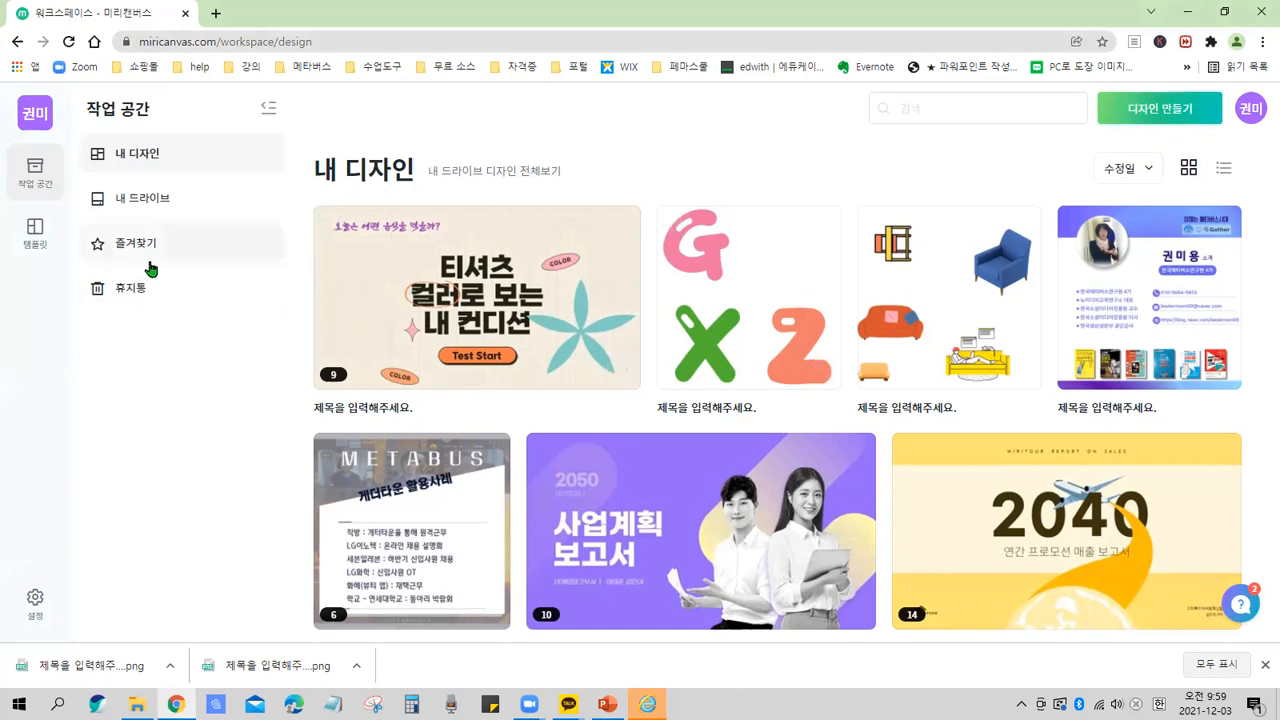
From the templates page, create a new Presentation design (1920 × 1080 px) and close the onboarding survey.
{"action": "left_click", "coordinate": [38, 237]}
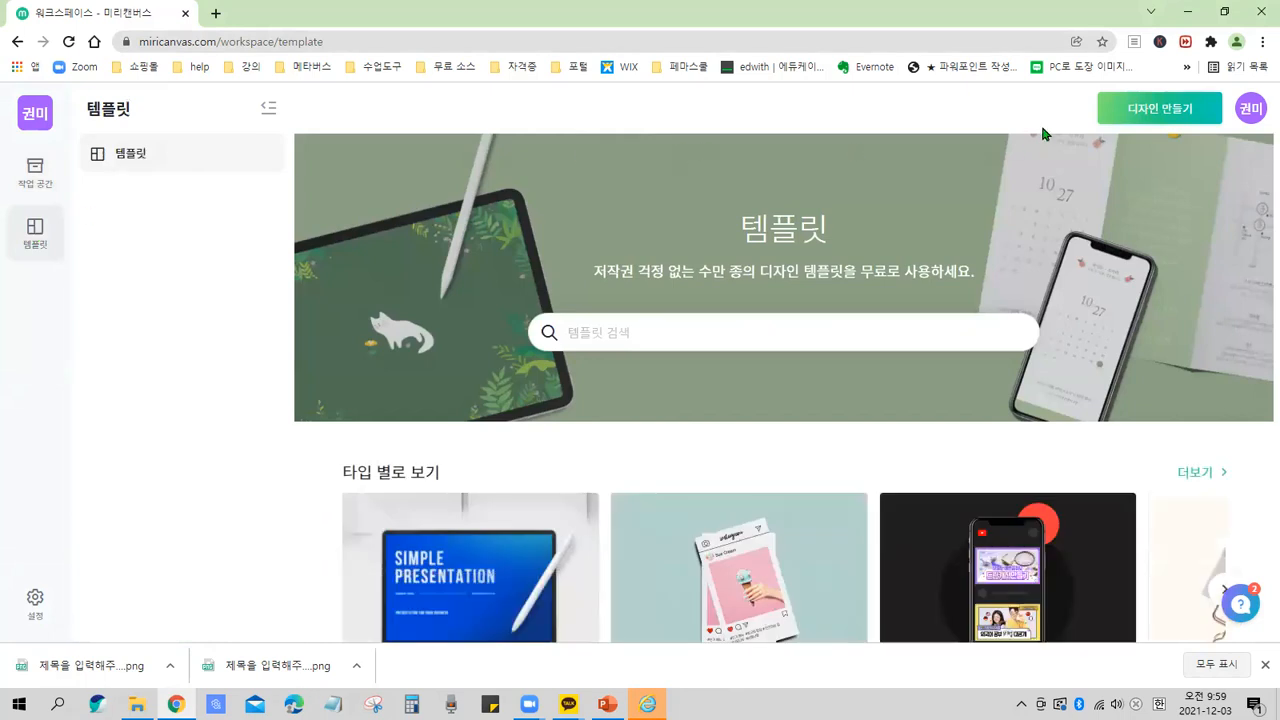
{"action": "left_click", "coordinate": [1168, 110]}
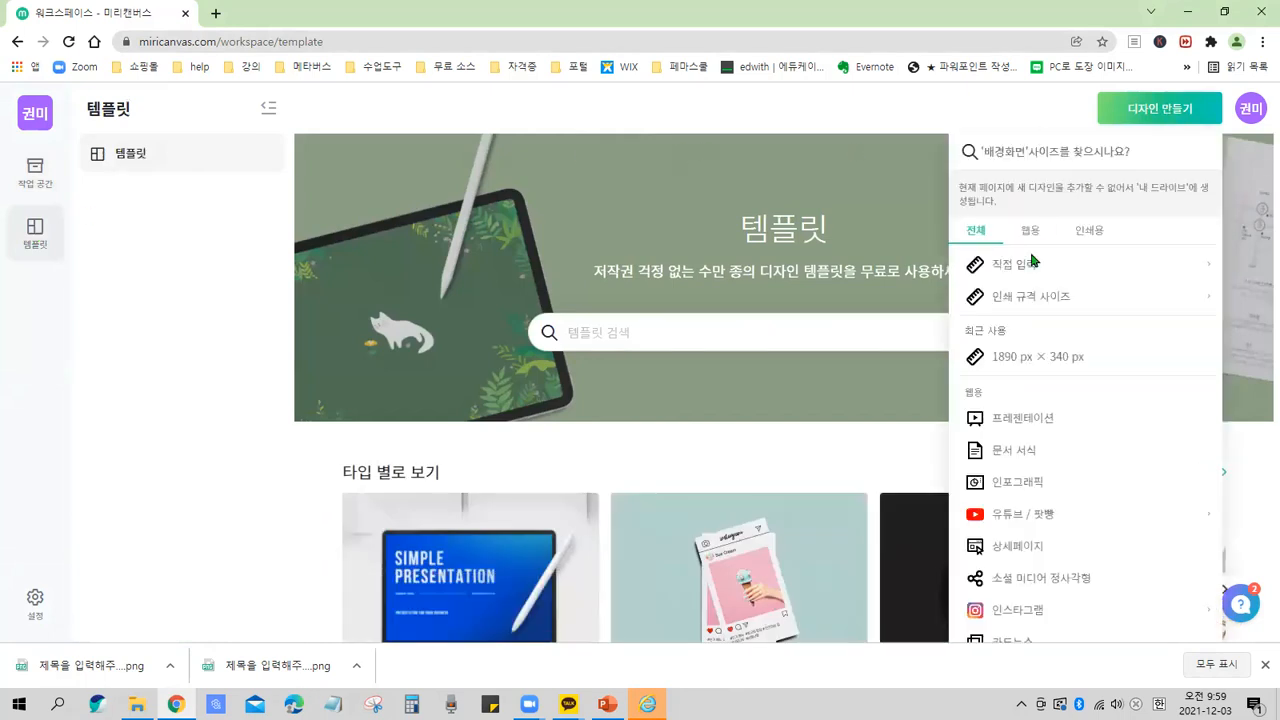
{"action": "left_click", "coordinate": [1026, 420]}
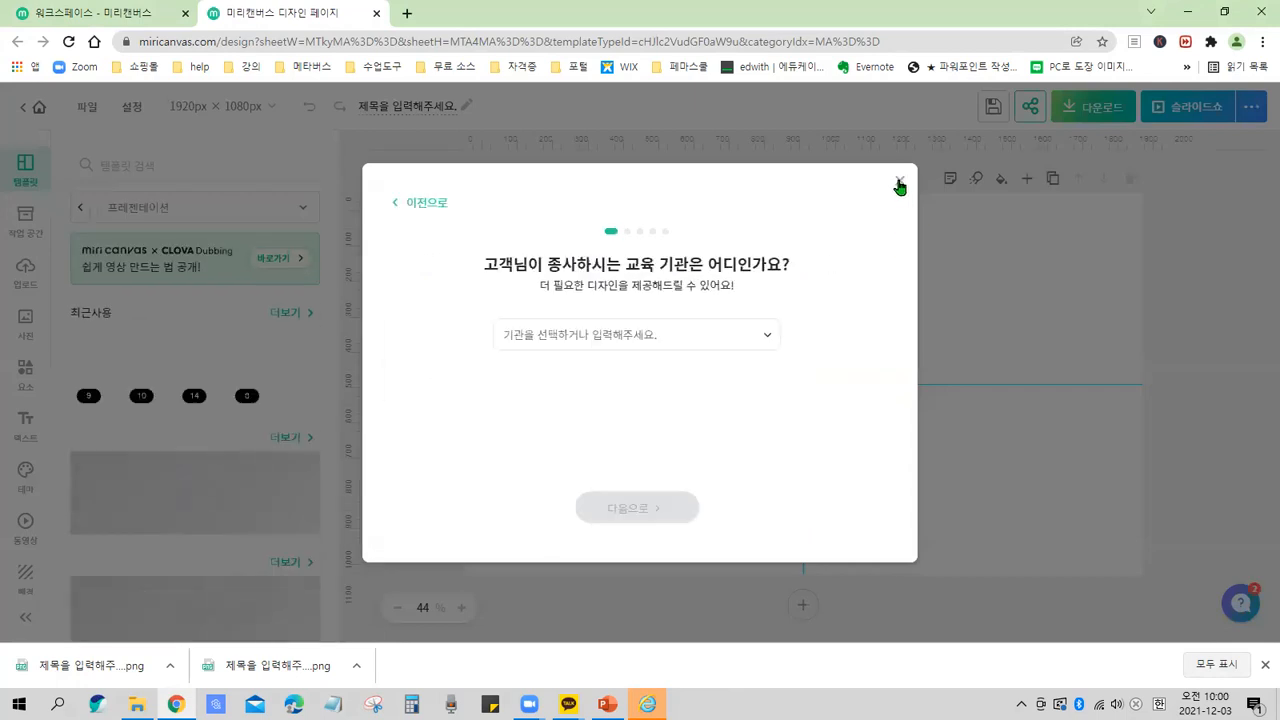
{"action": "left_click", "coordinate": [904, 180]}
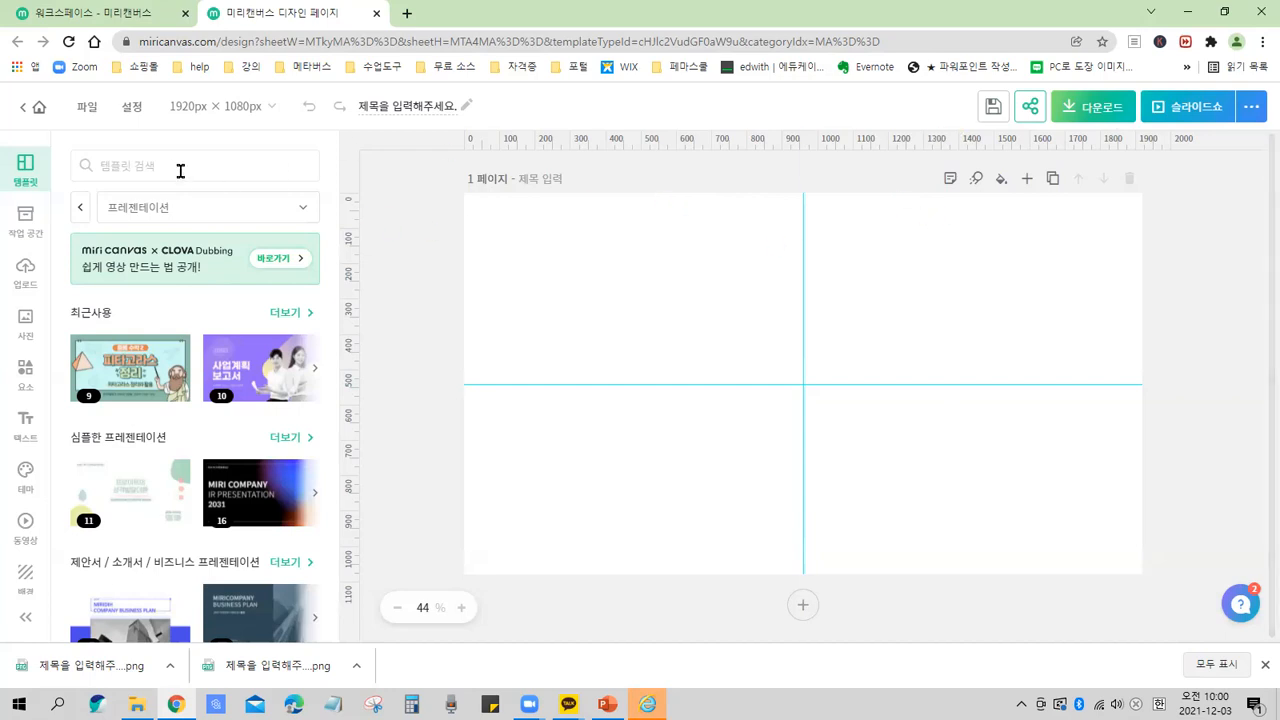
Return to the workspace and create a new custom-size design of 1080 × 1080 px.
{"action": "left_click", "coordinate": [38, 112]}
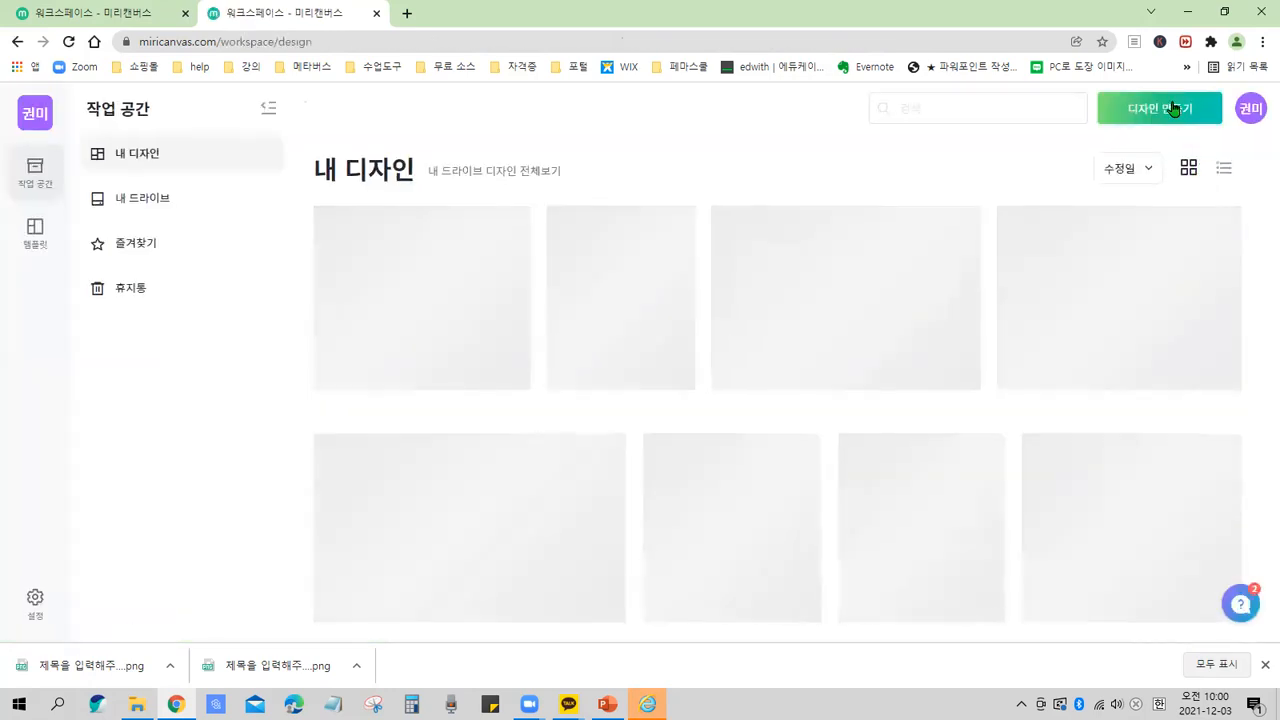
{"action": "left_click", "coordinate": [1176, 108]}
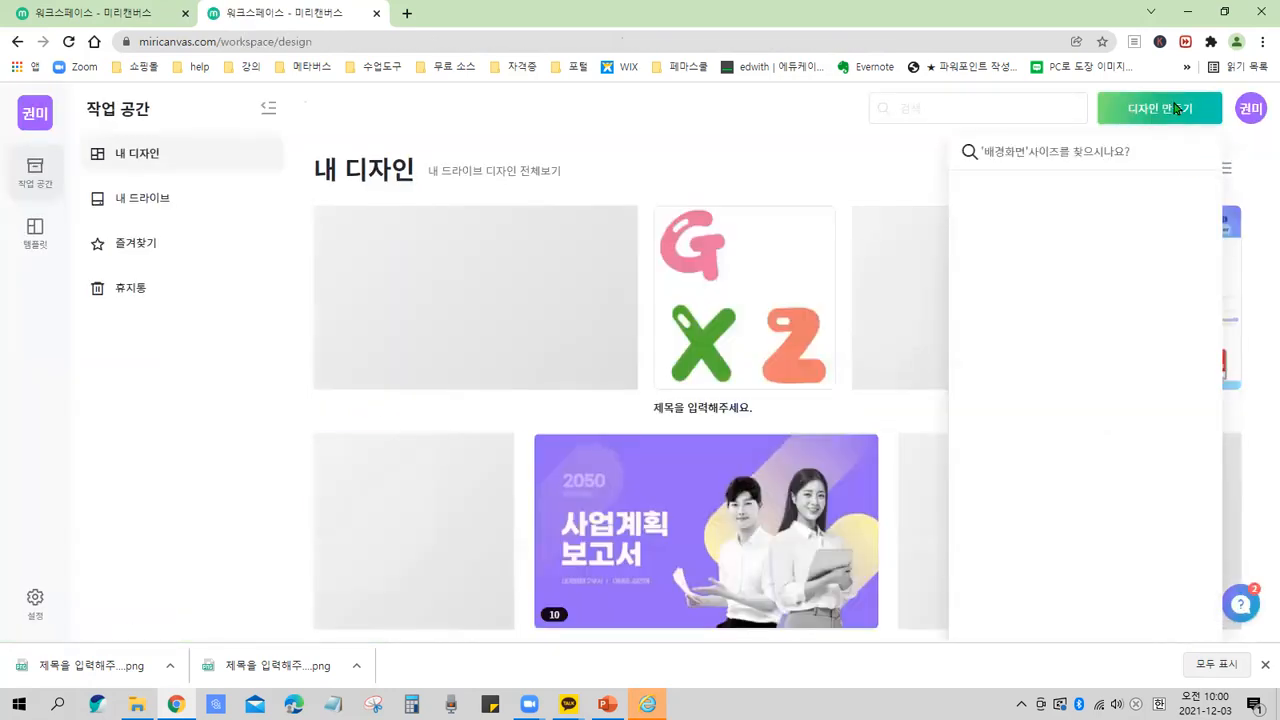
{"action": "left_click", "coordinate": [1031, 218]}
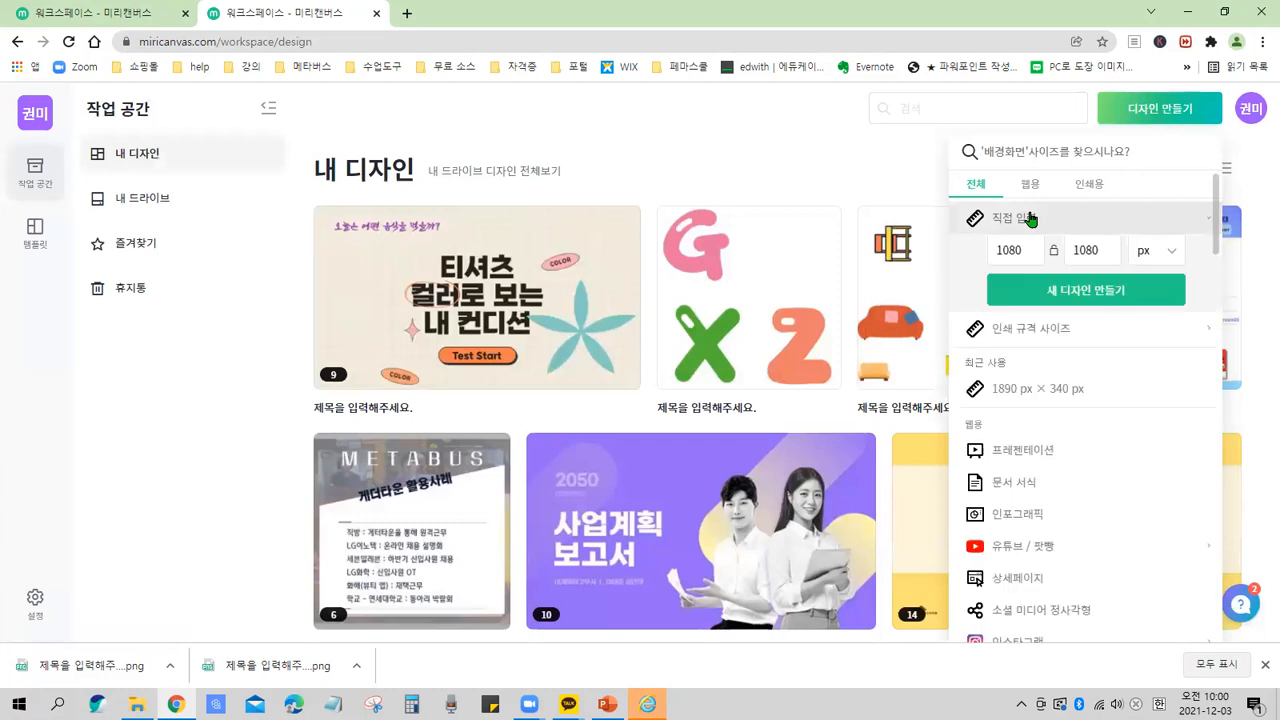
{"action": "left_click", "coordinate": [1122, 294]}
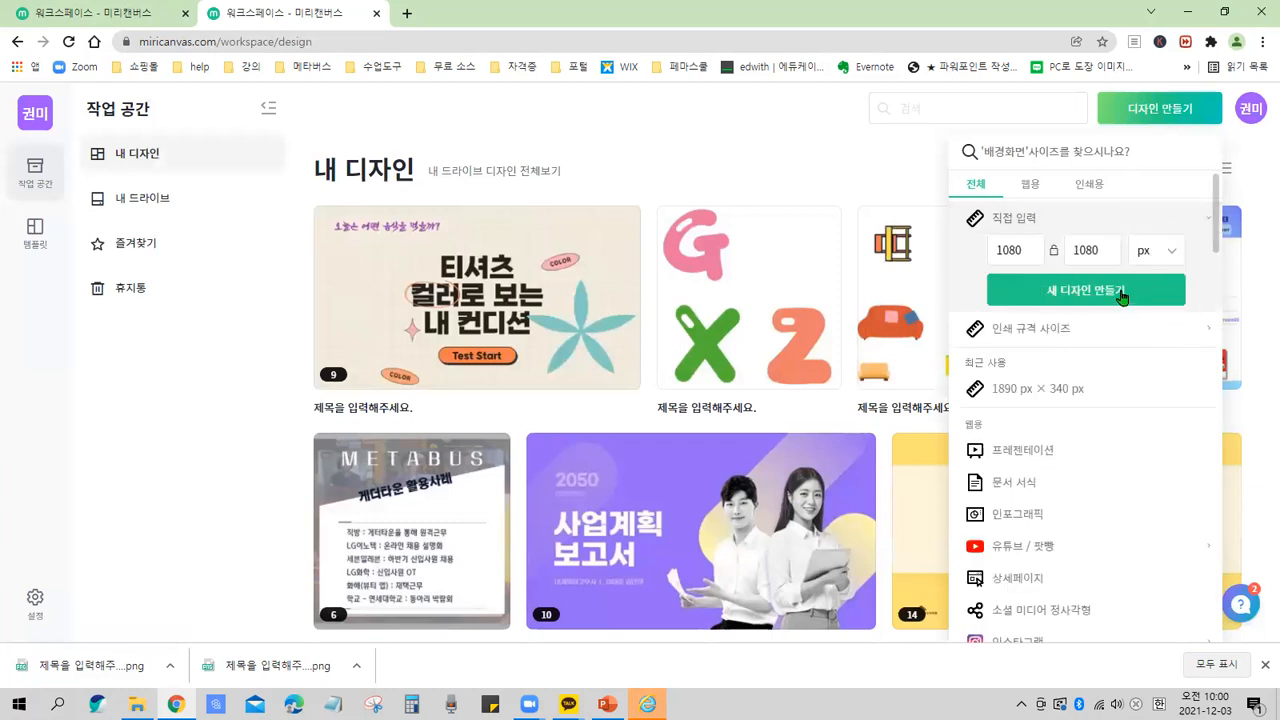
{"action": "left_click", "coordinate": [1122, 294]}
{"action": "left_click", "coordinate": [1133, 292]}
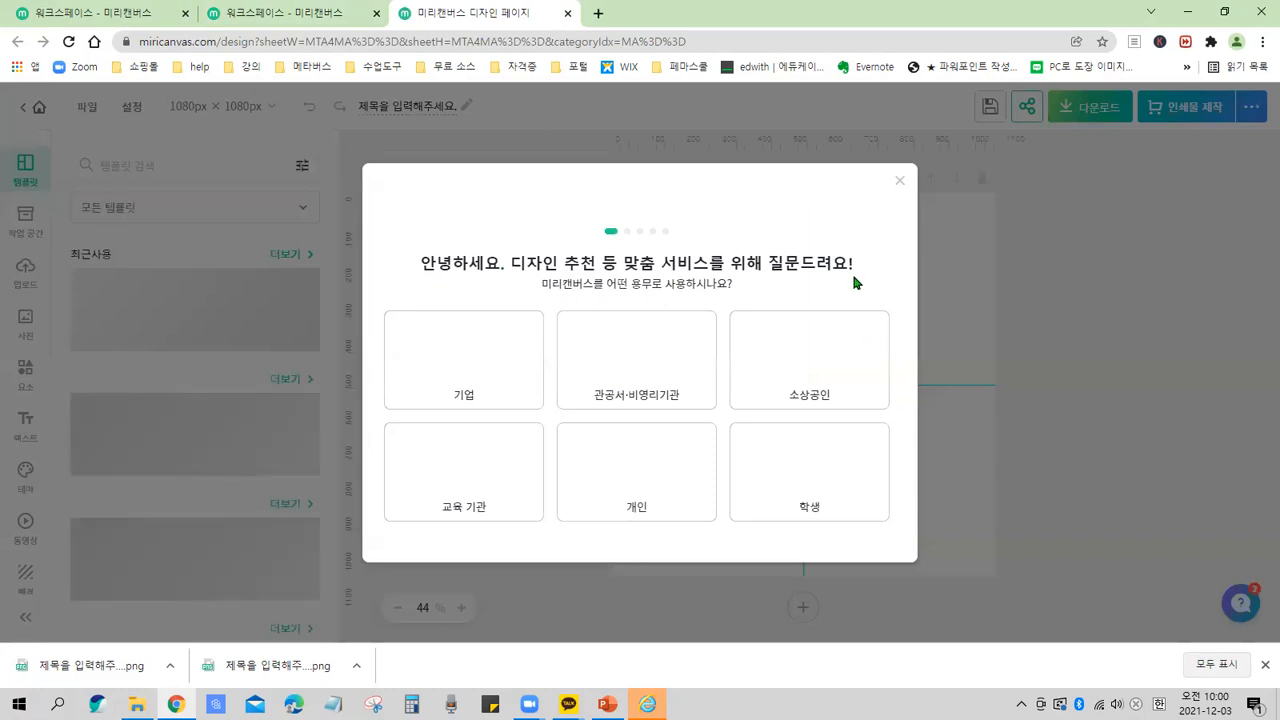
Dismiss the usage-purpose survey shown on the new square design.
{"action": "left_click", "coordinate": [463, 471]}
{"action": "mouse_move", "coordinate": [364, 167]}
{"action": "left_mouse_down"}
{"action": "mouse_move", "coordinate": [680, 464]}
{"action": "mouse_move", "coordinate": [899, 551]}
{"action": "left_mouse_up"}
{"action": "left_click_drag", "start_coordinate": [886, 166], "coordinate": [914, 196]}
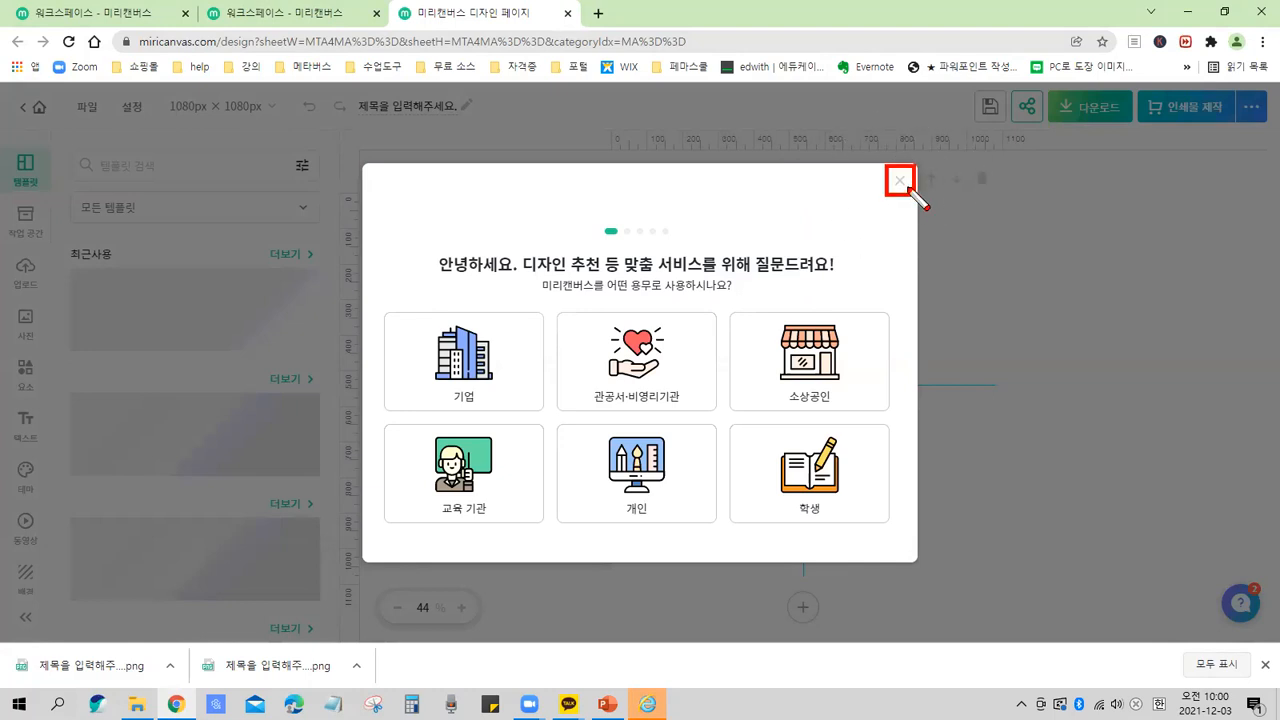
{"action": "left_click", "coordinate": [900, 181]}
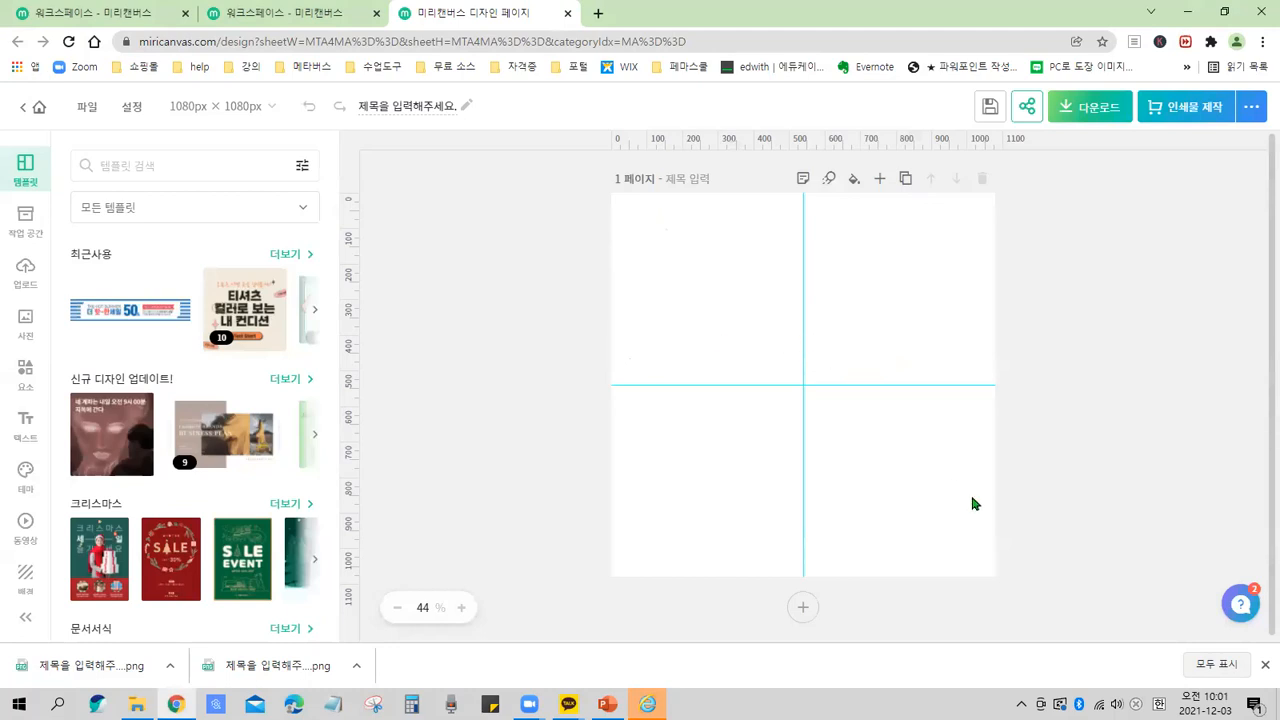
{"action": "left_click_drag", "start_coordinate": [612, 193], "coordinate": [1000, 579]}
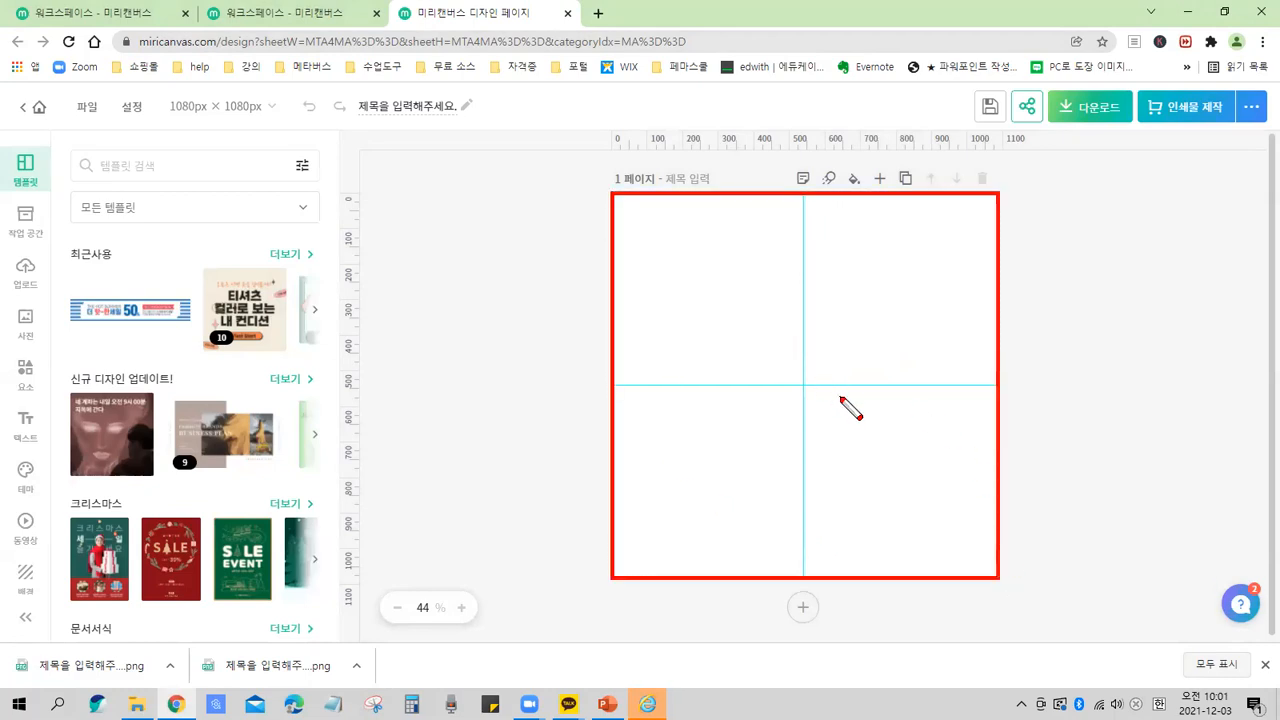
{"action": "left_click_drag", "start_coordinate": [906, 331], "coordinate": [774, 406]}
{"action": "left_click_drag", "start_coordinate": [762, 338], "coordinate": [876, 431]}
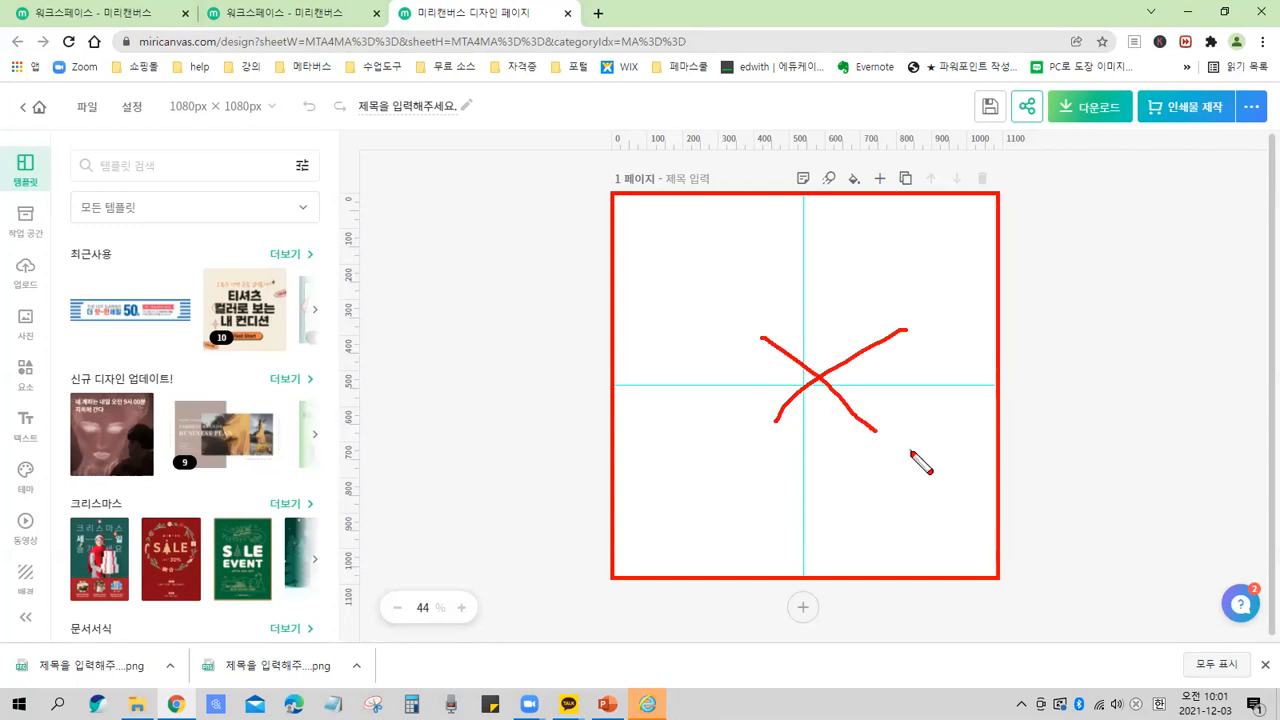
{"action": "mouse_move", "coordinate": [913, 478]}
{"action": "left_mouse_down"}
{"action": "mouse_move", "coordinate": [730, 405]}
{"action": "mouse_move", "coordinate": [771, 295]}
{"action": "mouse_move", "coordinate": [903, 302]}
{"action": "mouse_move", "coordinate": [892, 473]}
{"action": "mouse_move", "coordinate": [855, 501]}
{"action": "mouse_move", "coordinate": [807, 503]}
{"action": "mouse_move", "coordinate": [901, 341]}
{"action": "mouse_move", "coordinate": [889, 456]}
{"action": "left_mouse_up"}
{"action": "key", "text": "e"}
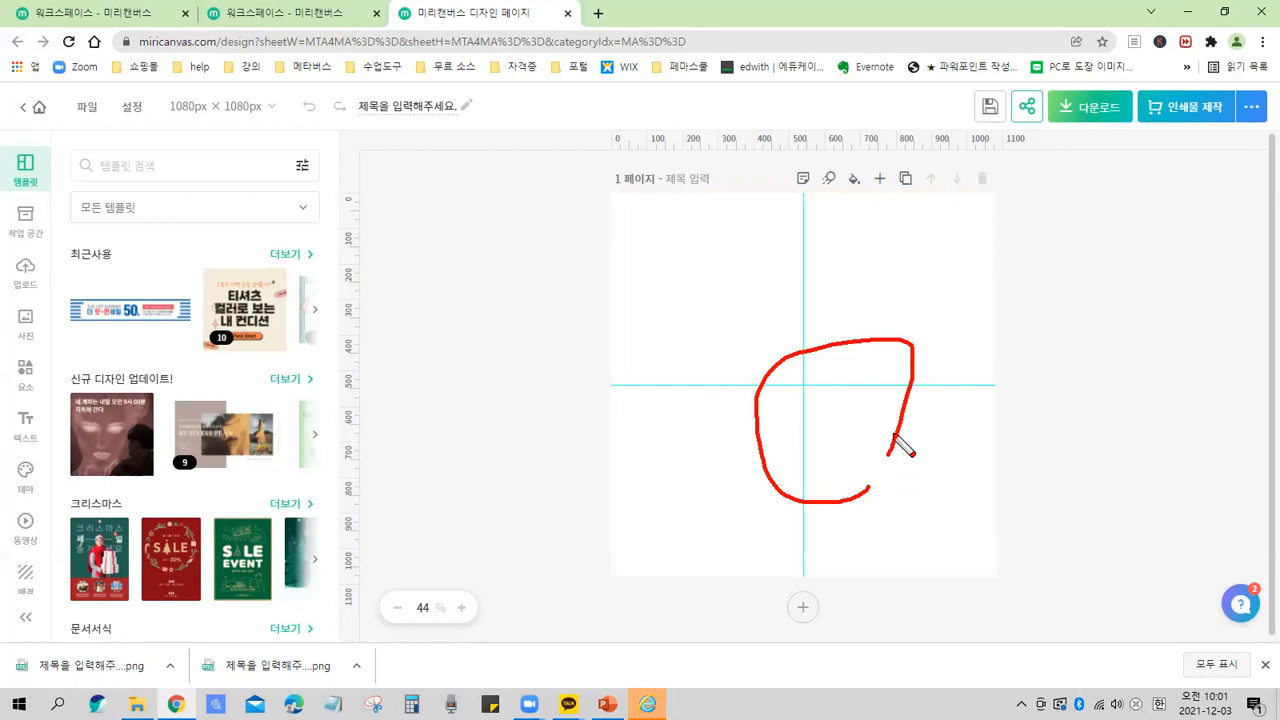
{"action": "key", "text": "Escape"}
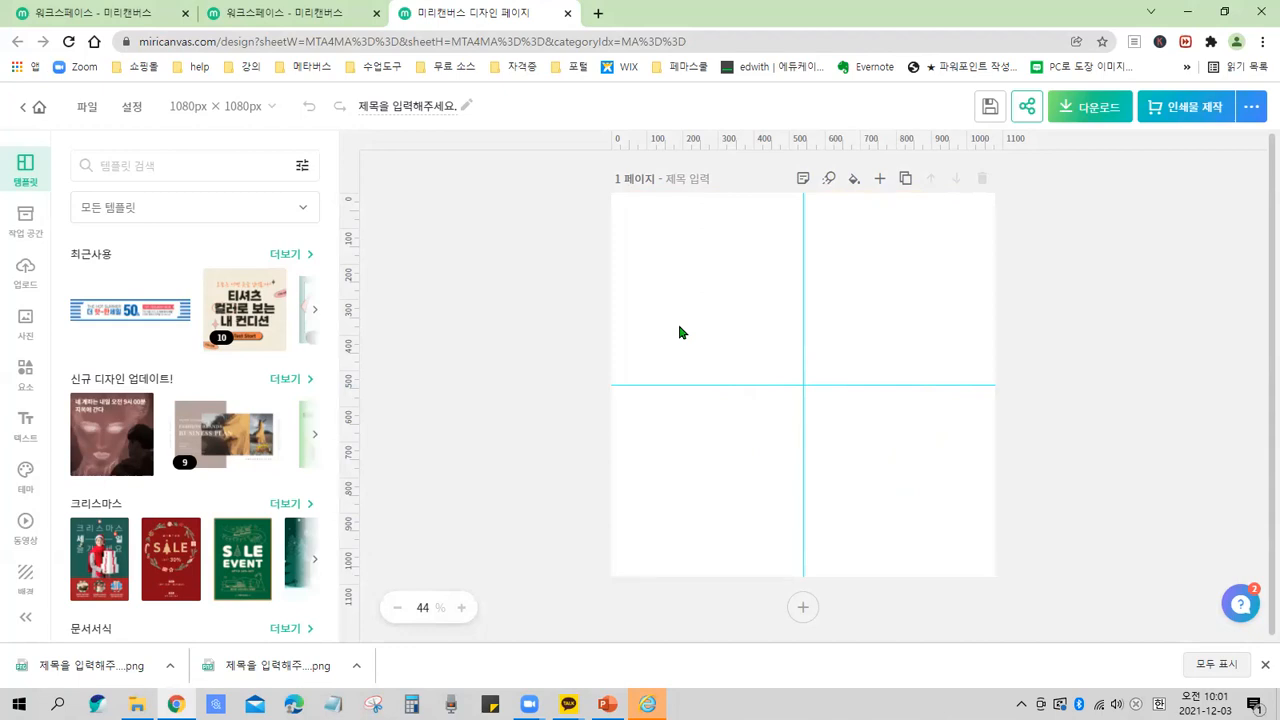
{"action": "key", "text": "ctrl+2"}
{"action": "mouse_move", "coordinate": [613, 195]}
{"action": "left_mouse_down"}
{"action": "mouse_move", "coordinate": [640, 352]}
{"action": "mouse_move", "coordinate": [997, 579]}
{"action": "left_mouse_up"}
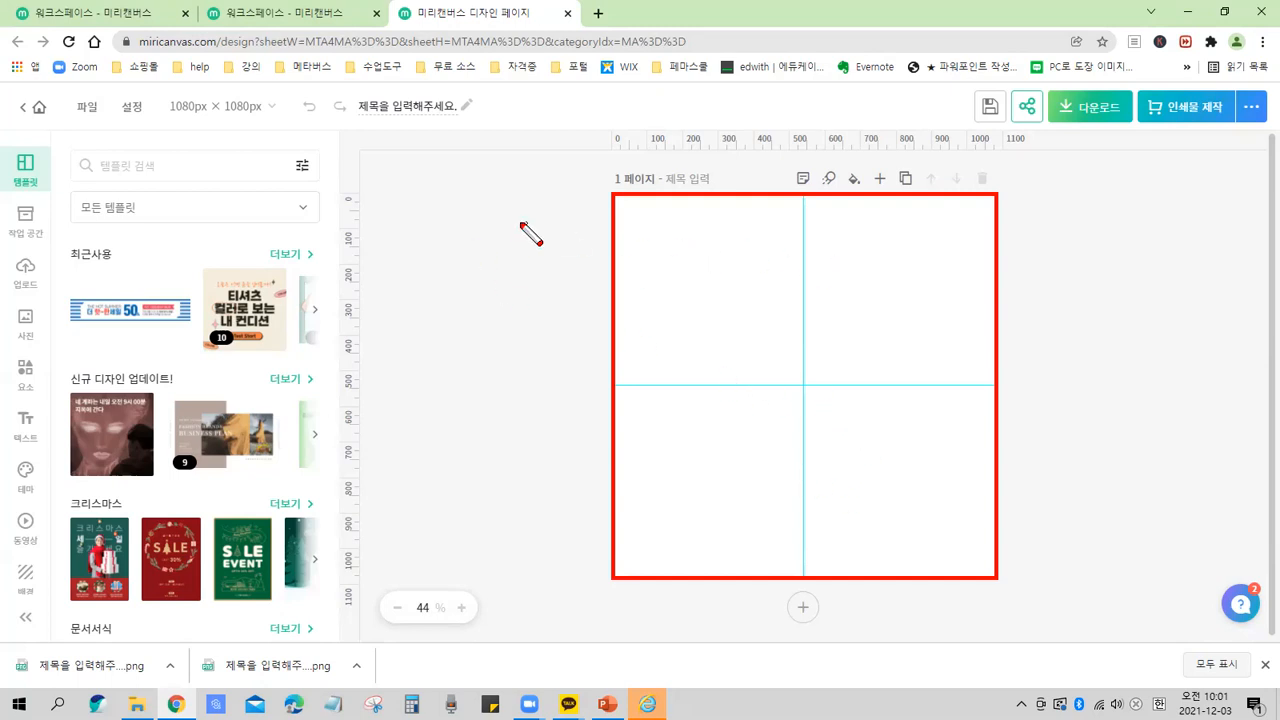
{"action": "key", "text": "ctrl+z"}
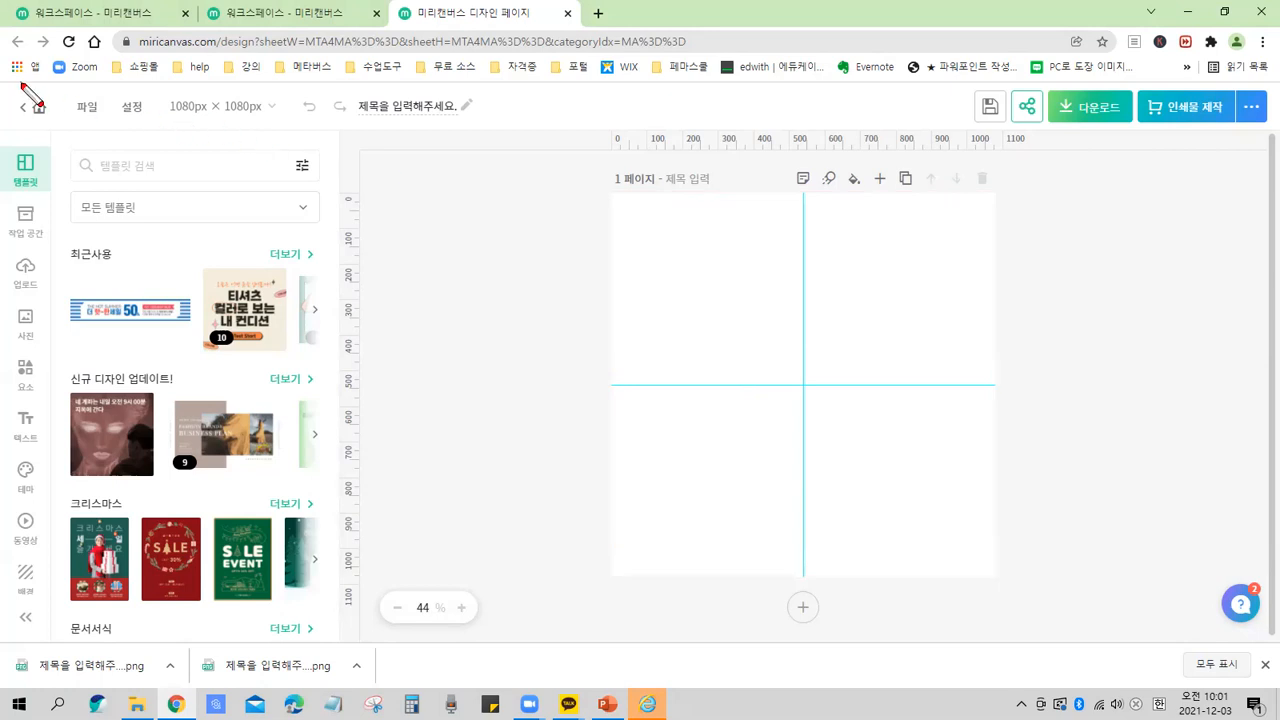
{"action": "mouse_move", "coordinate": [55, 89]}
{"action": "left_mouse_down"}
{"action": "mouse_move", "coordinate": [505, 159]}
{"action": "mouse_move", "coordinate": [565, 130]}
{"action": "left_mouse_up"}
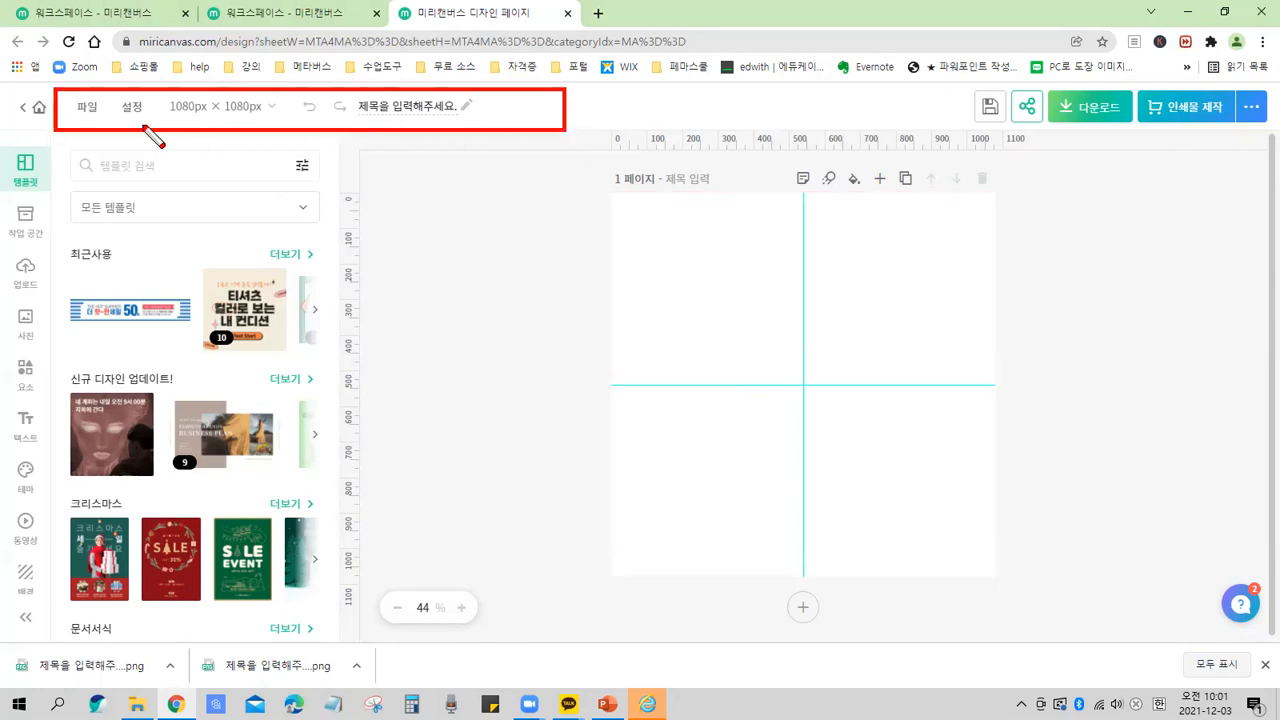
{"action": "key", "text": "ctrl"}
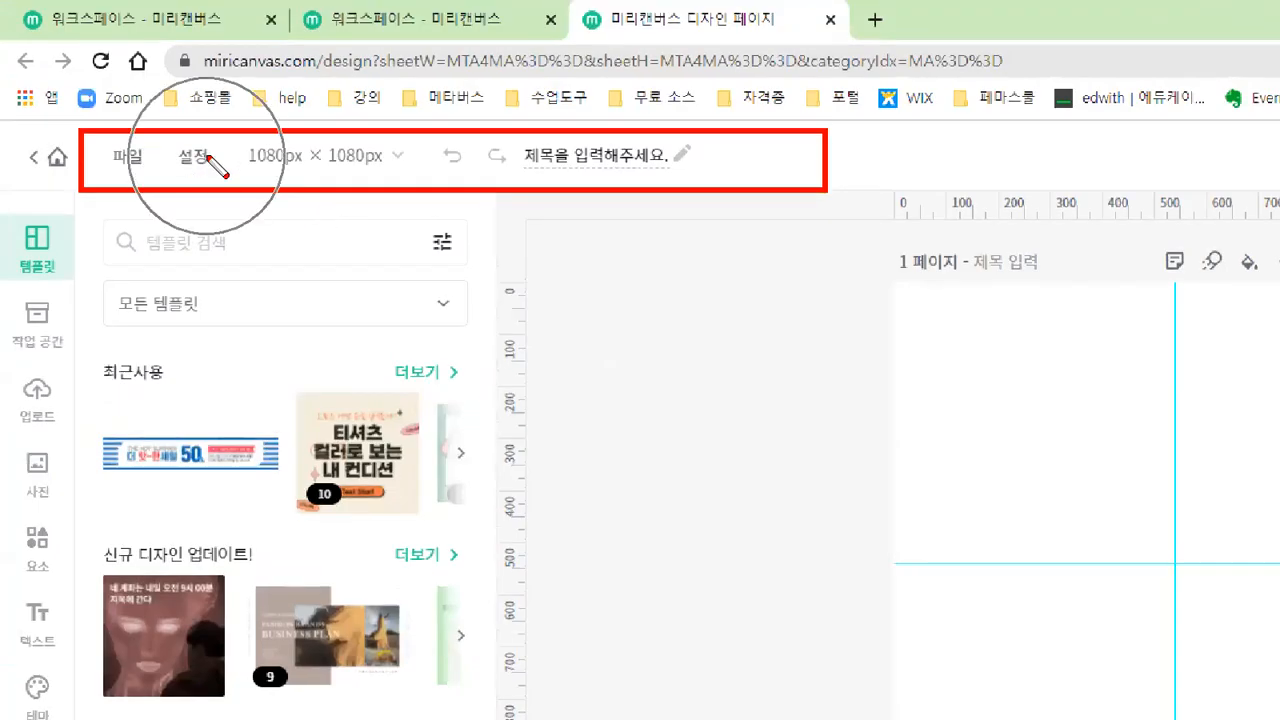
{"action": "left_click_drag", "start_coordinate": [279, 162], "coordinate": [341, 160]}
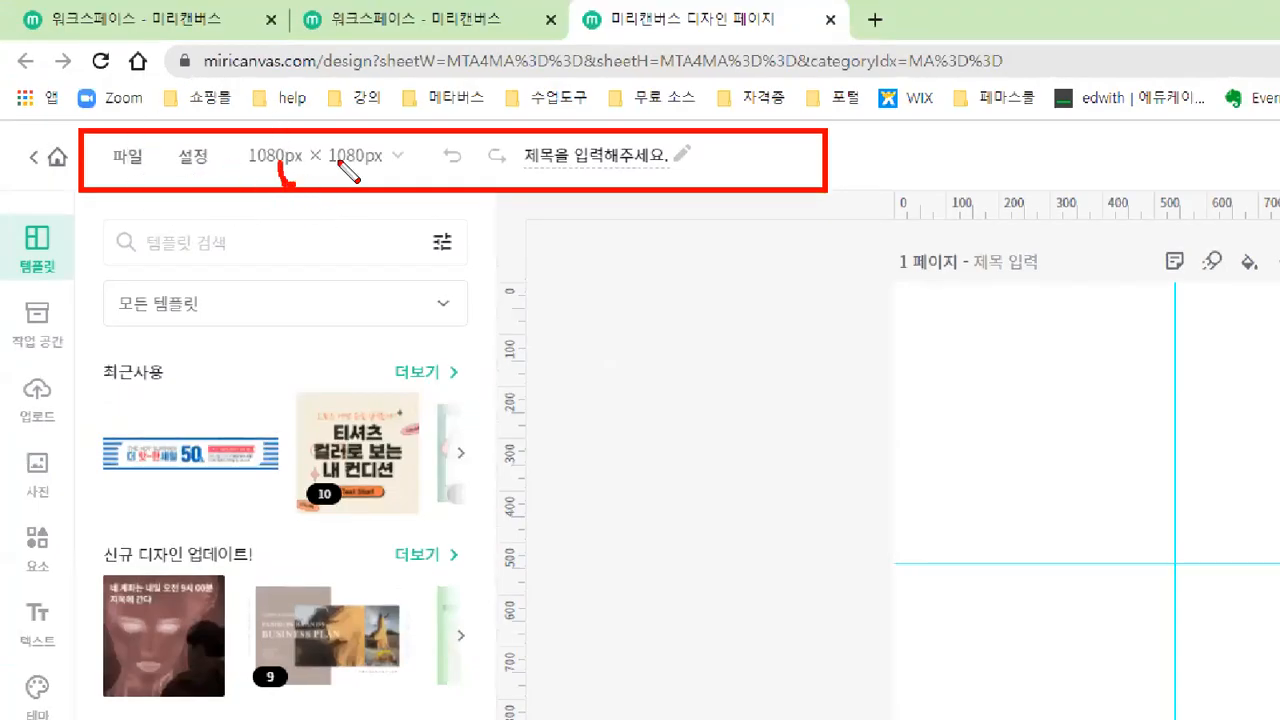
{"action": "left_click_drag", "start_coordinate": [512, 172], "coordinate": [664, 175]}
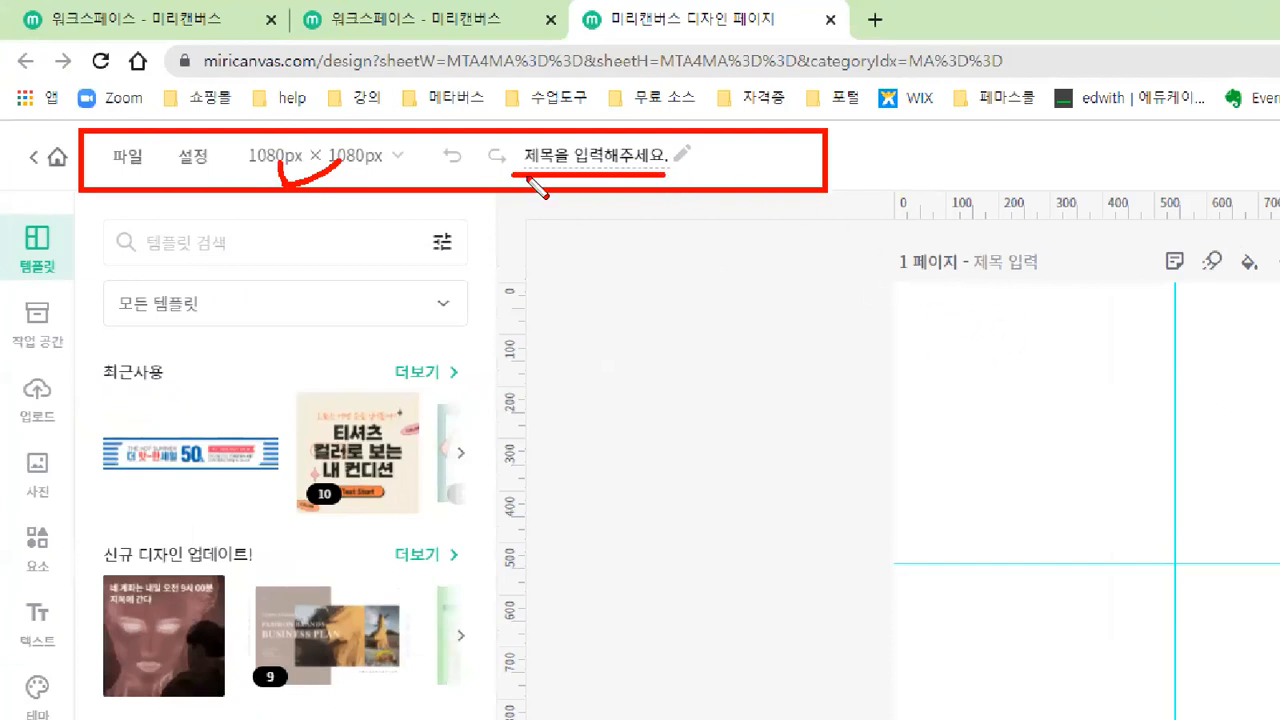
{"action": "mouse_move", "coordinate": [655, 198]}
{"action": "left_mouse_down"}
{"action": "mouse_move", "coordinate": [514, 172]}
{"action": "mouse_move", "coordinate": [514, 138]}
{"action": "mouse_move", "coordinate": [619, 122]}
{"action": "mouse_move", "coordinate": [685, 150]}
{"action": "mouse_move", "coordinate": [645, 215]}
{"action": "left_mouse_up"}
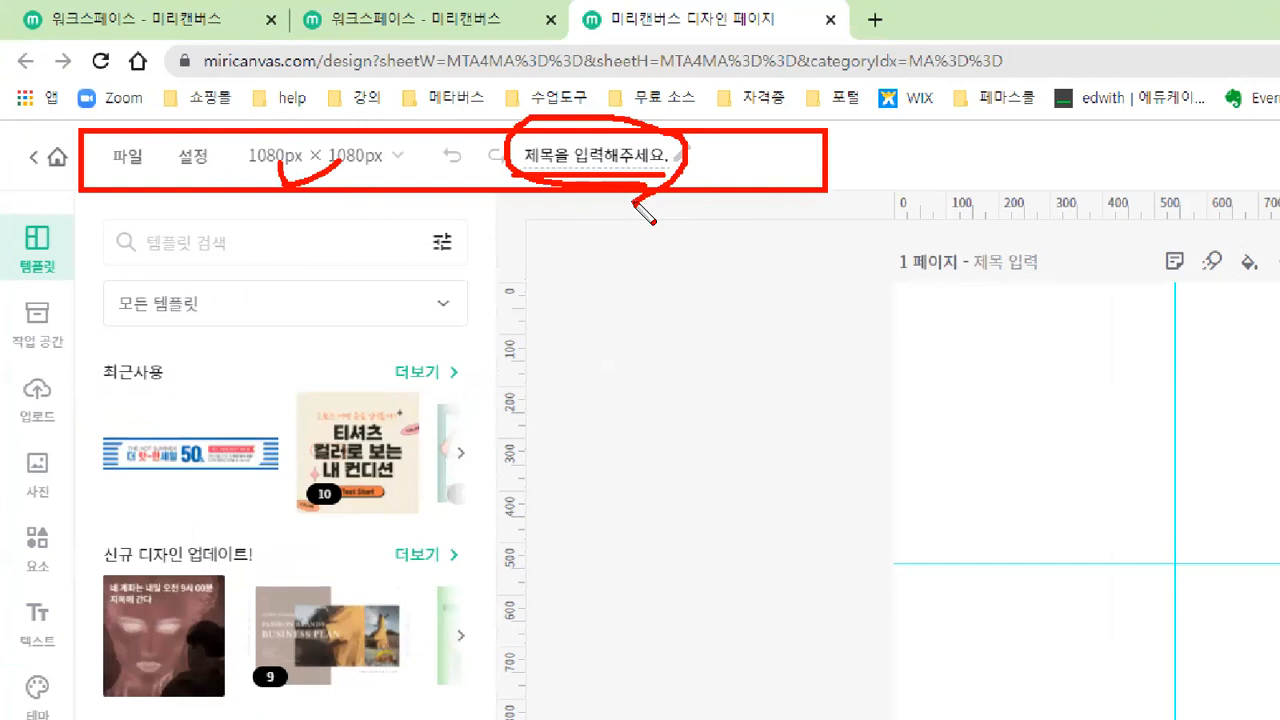
{"action": "key", "text": "ctrl"}
{"action": "key", "text": "ctrl"}
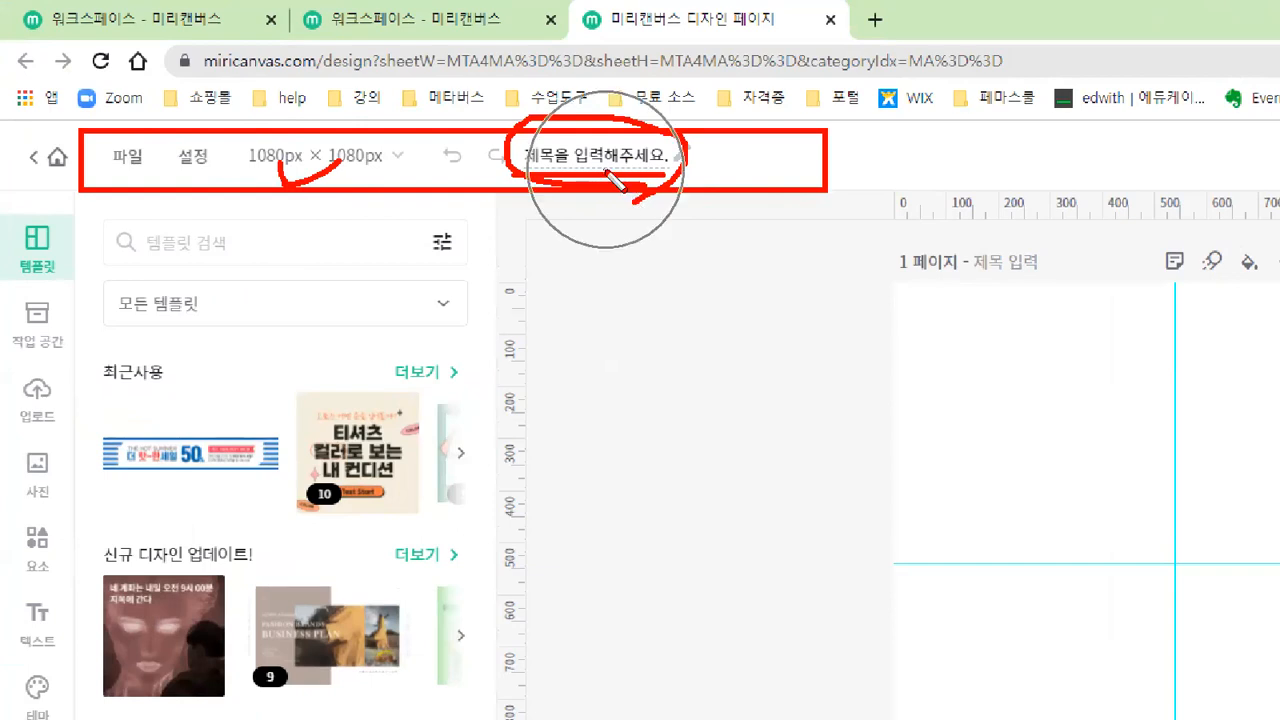
{"action": "key", "text": "Escape"}
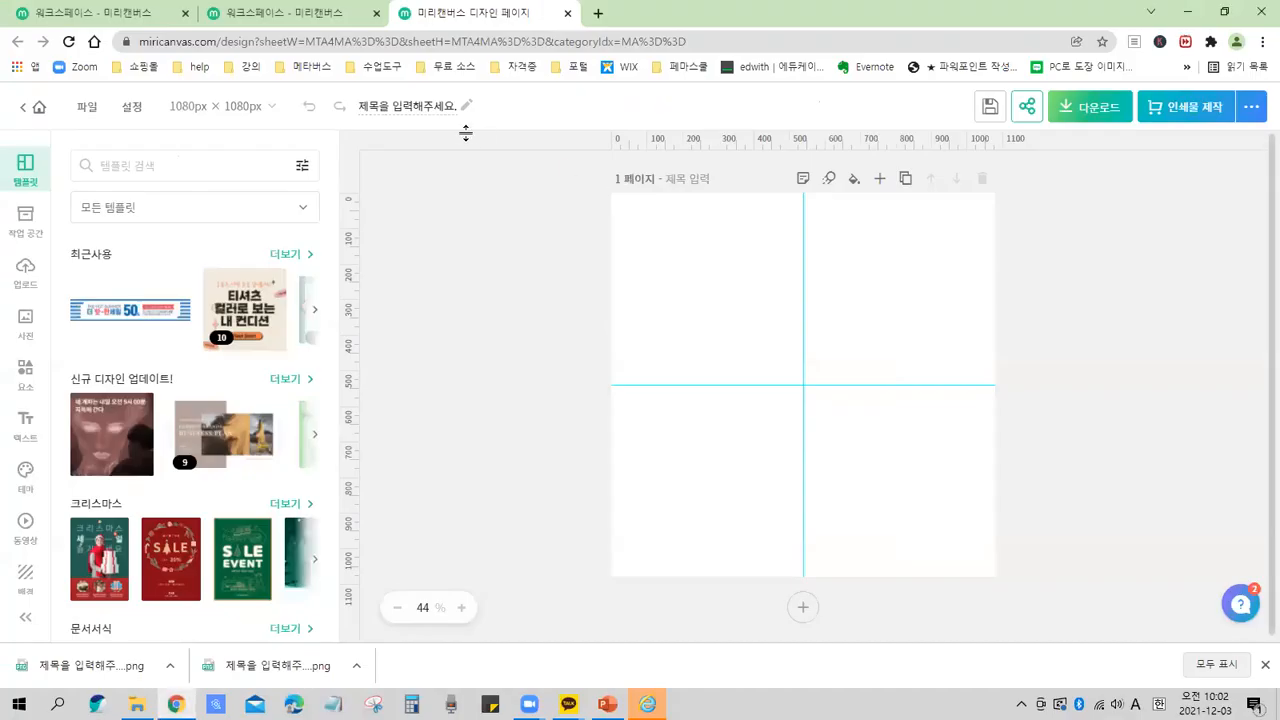
{"action": "key", "text": "ctrl"}
{"action": "key", "text": "ctrl"}
{"action": "key", "text": "ctrl"}
Rename the square design as 현수막.
{"action": "left_click", "coordinate": [407, 105]}
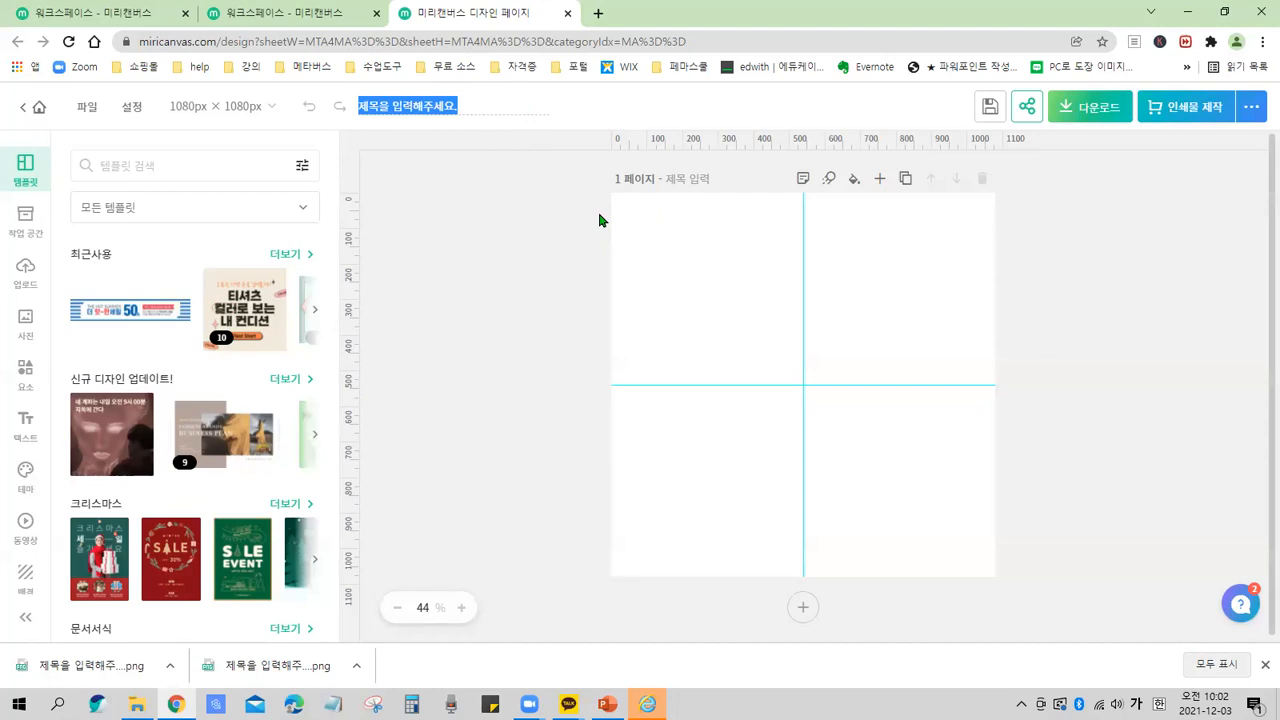
{"action": "type", "text": "혜"}
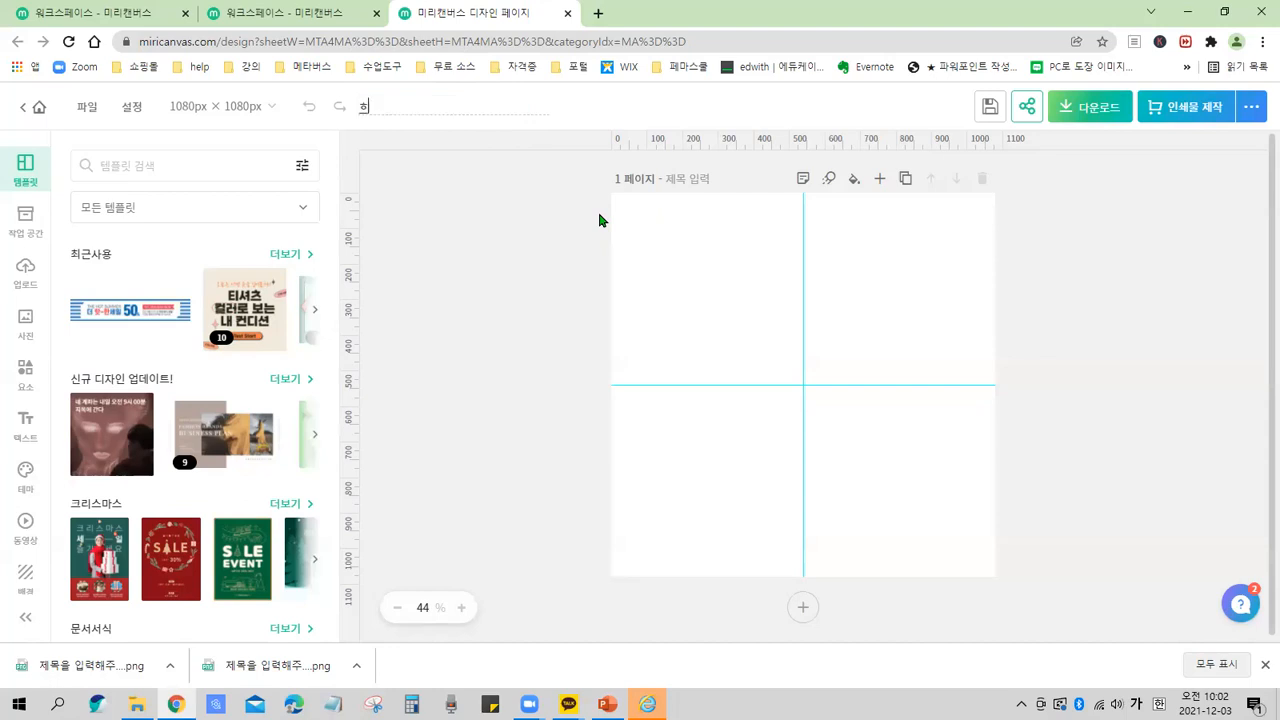
{"action": "type", "text": "수매"}
{"action": "key", "text": "Return"}
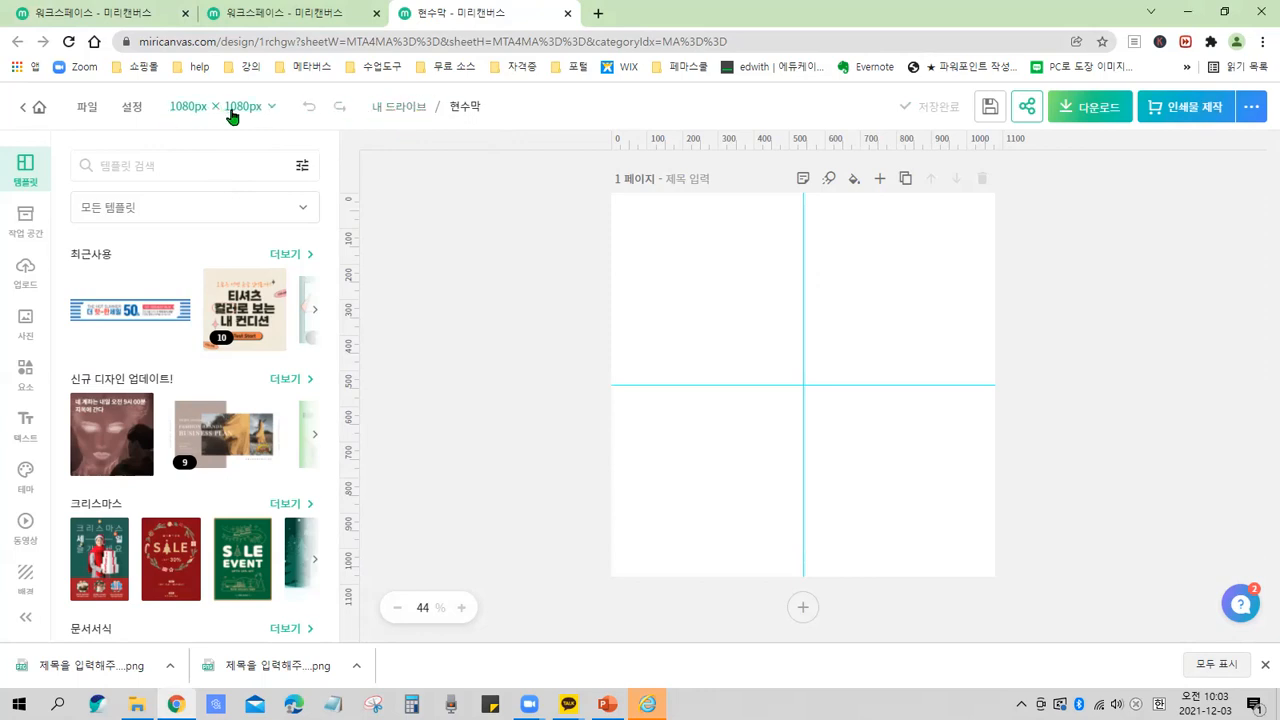
Open the editor settings panel.
{"action": "left_click_drag", "start_coordinate": [108, 90], "coordinate": [156, 120]}
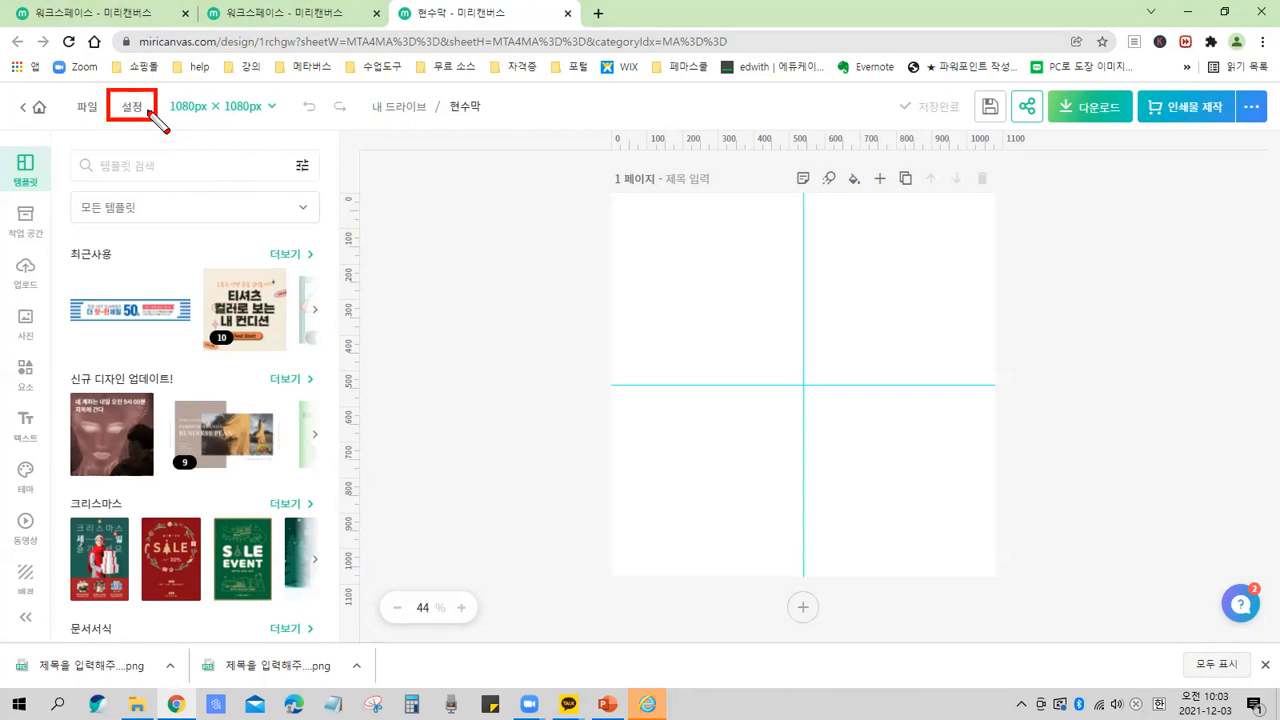
{"action": "left_click", "coordinate": [136, 108]}
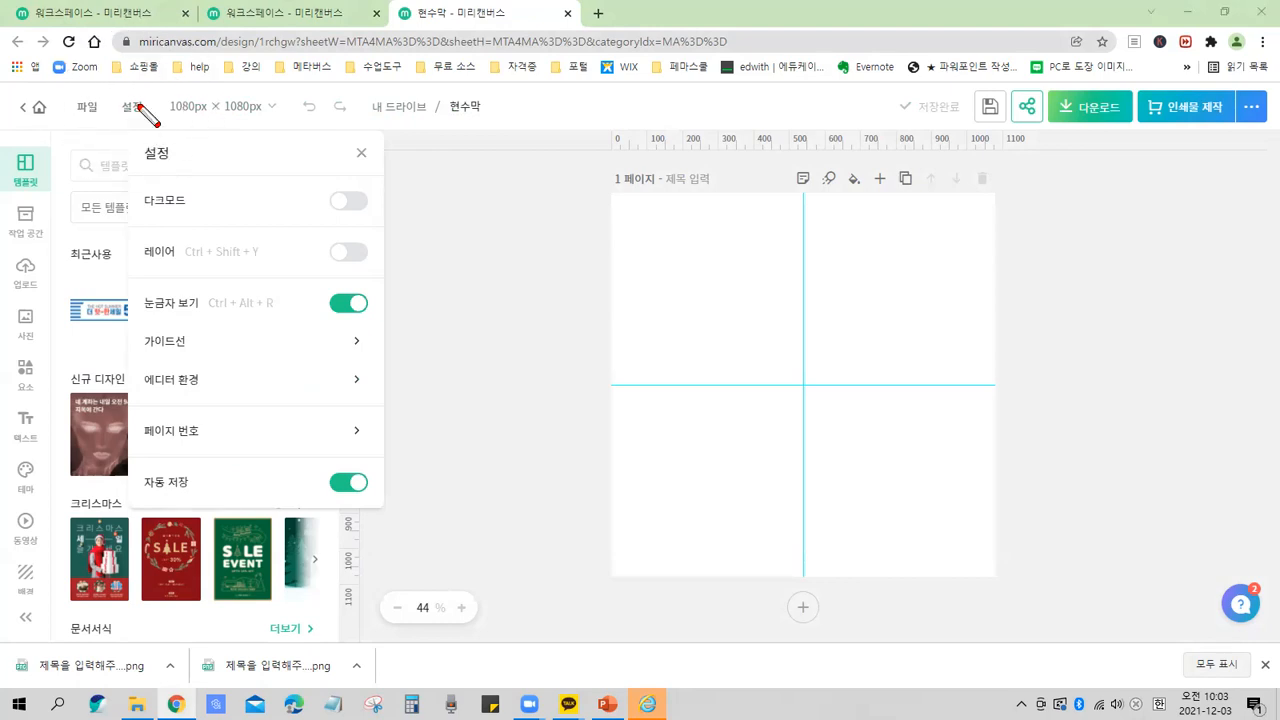
{"action": "left_click_drag", "start_coordinate": [137, 183], "coordinate": [198, 221]}
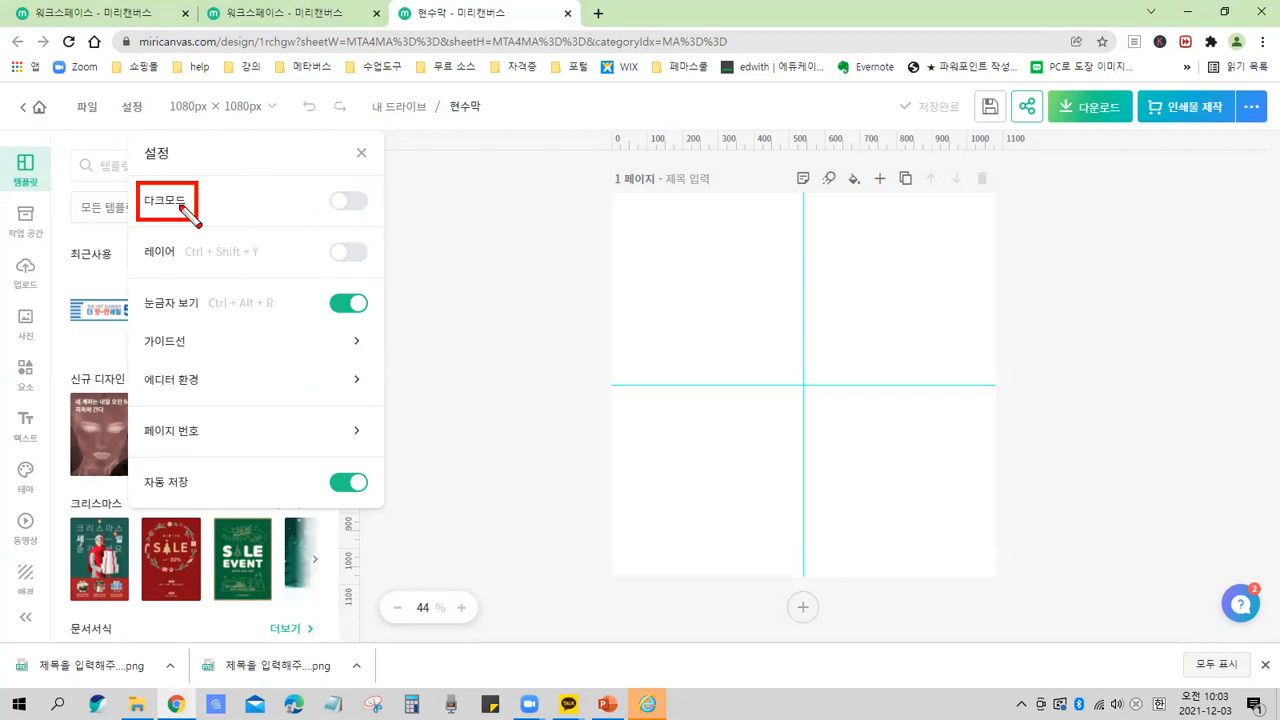
{"action": "key", "text": "Escape"}
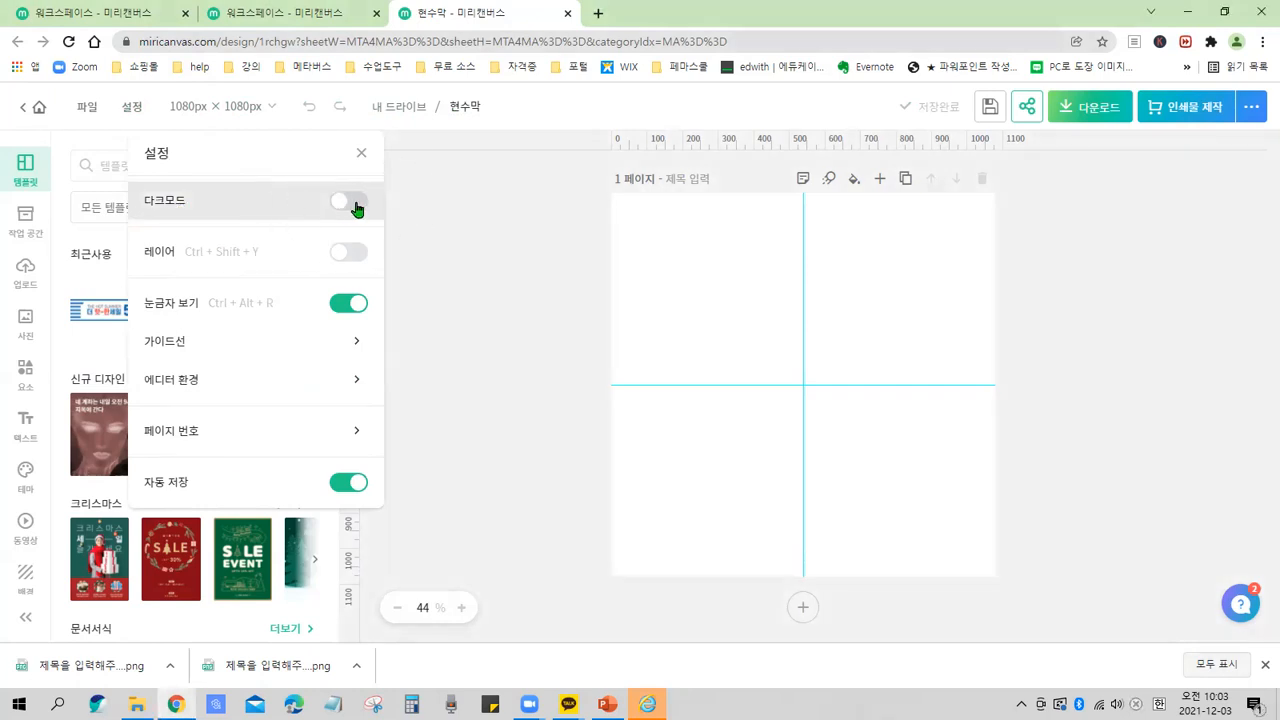
{"action": "key", "text": "ctrl+2"}
{"action": "left_click_drag", "start_coordinate": [333, 189], "coordinate": [376, 213]}
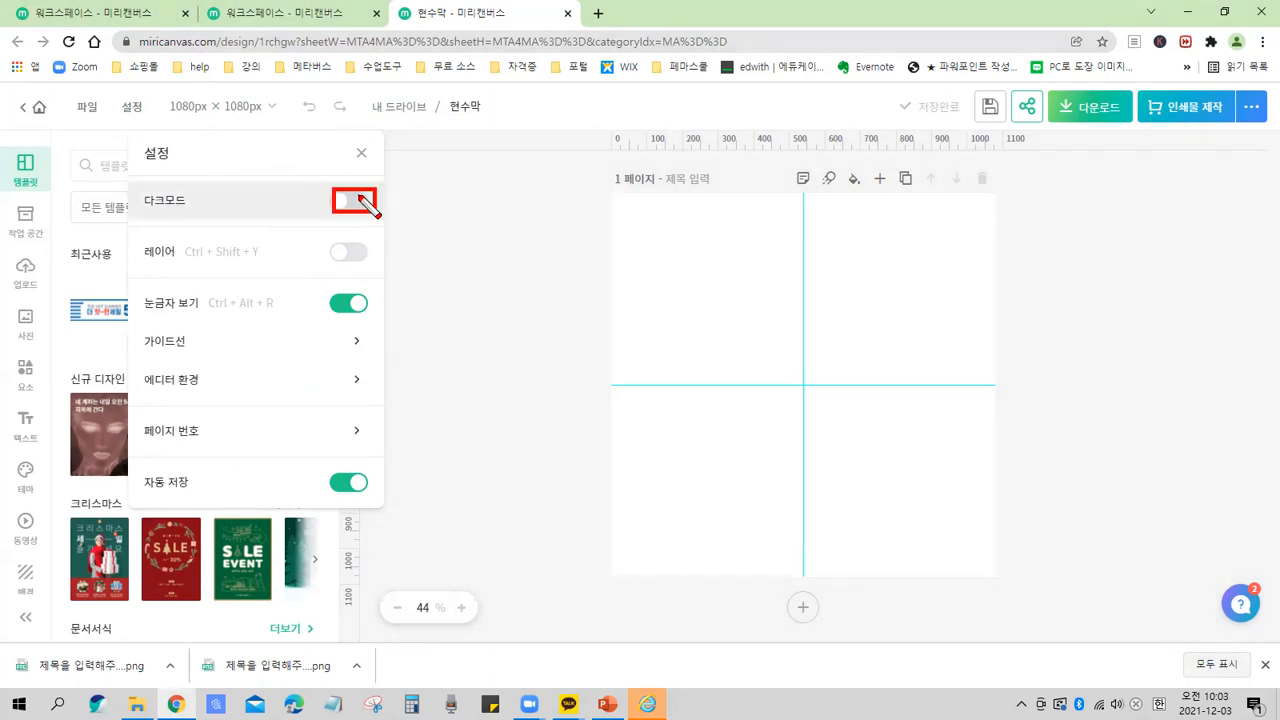
{"action": "key", "text": "Escape"}
Switch dark mode on and back off twice.
{"action": "left_click", "coordinate": [358, 203]}
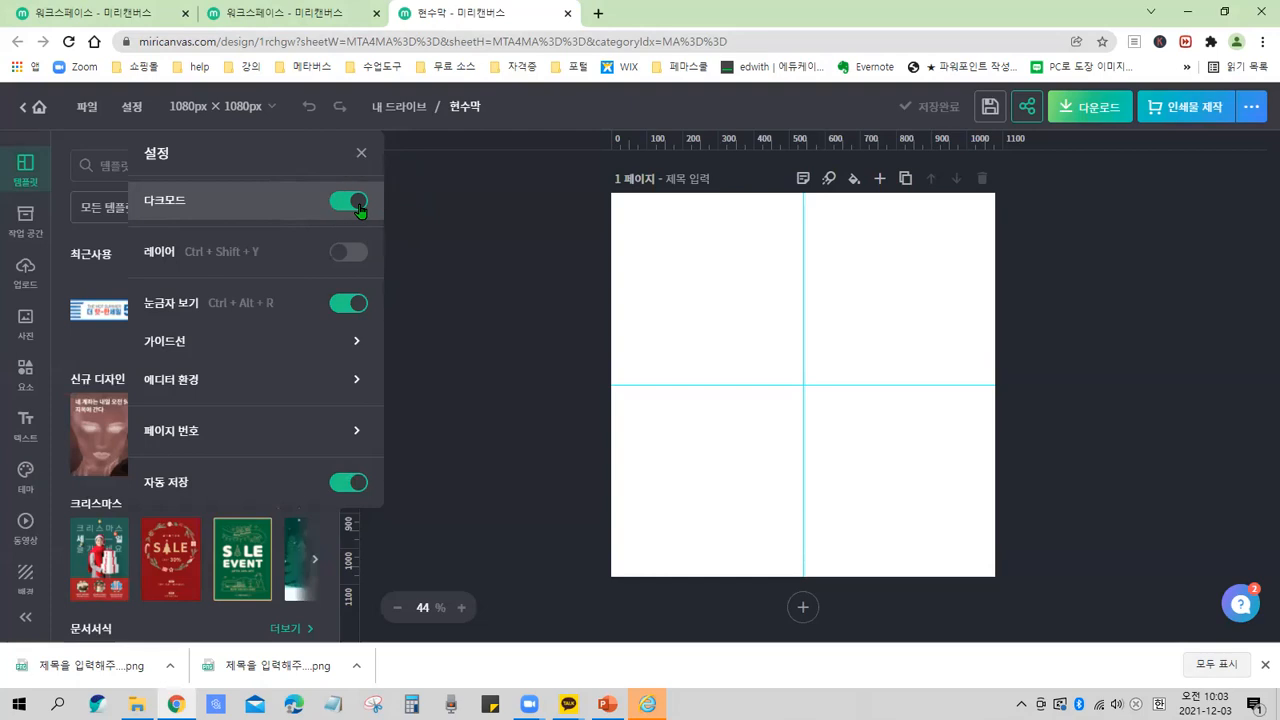
{"action": "left_click", "coordinate": [358, 205]}
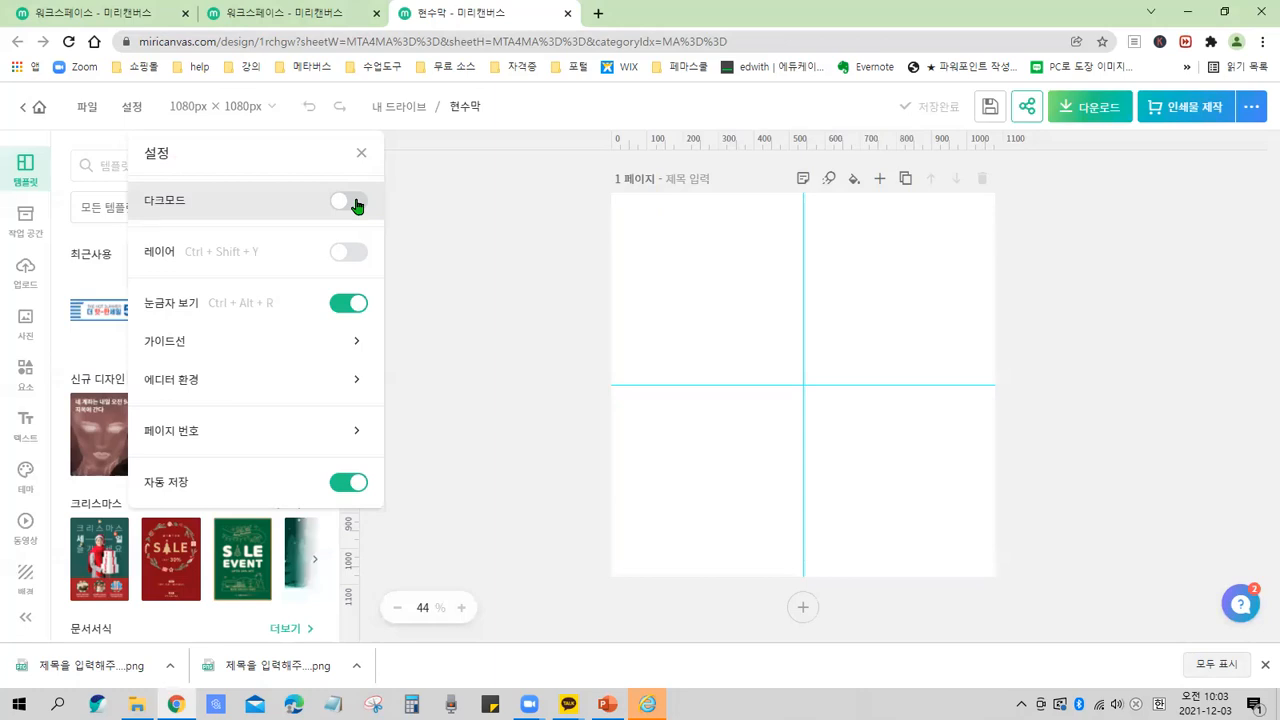
{"action": "key", "text": "ctrl"}
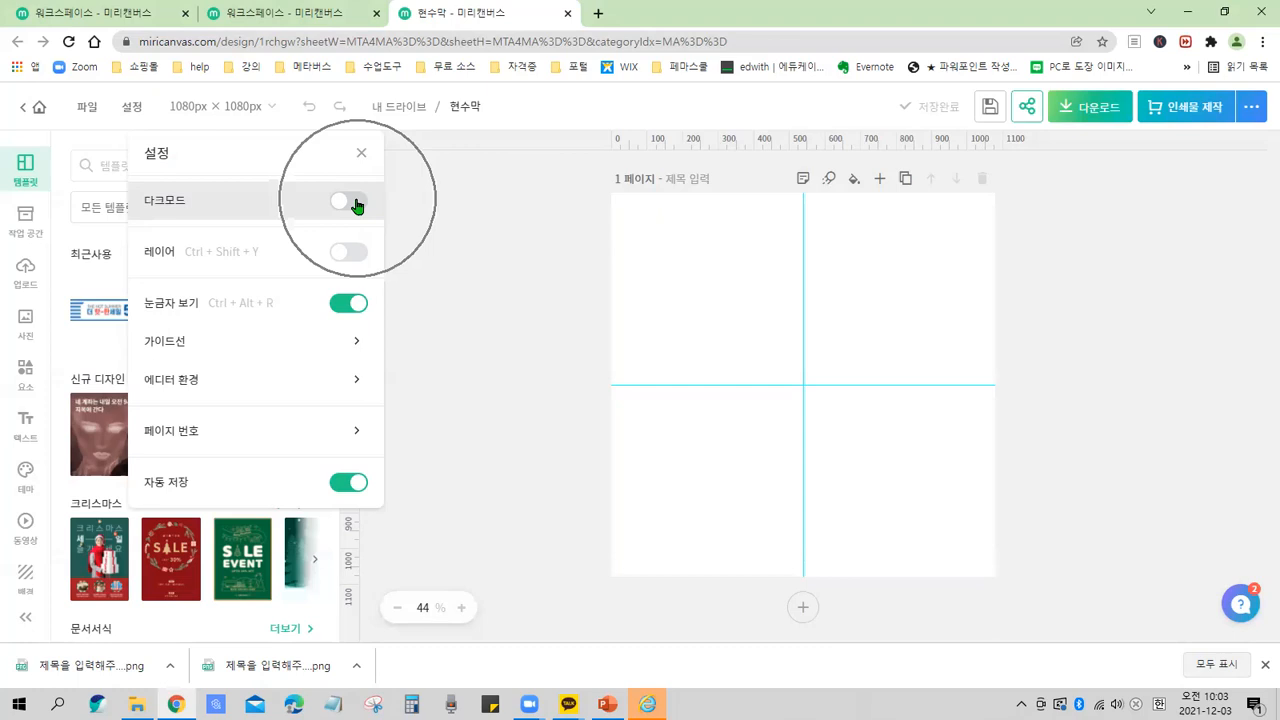
{"action": "key", "text": "ctrl+2"}
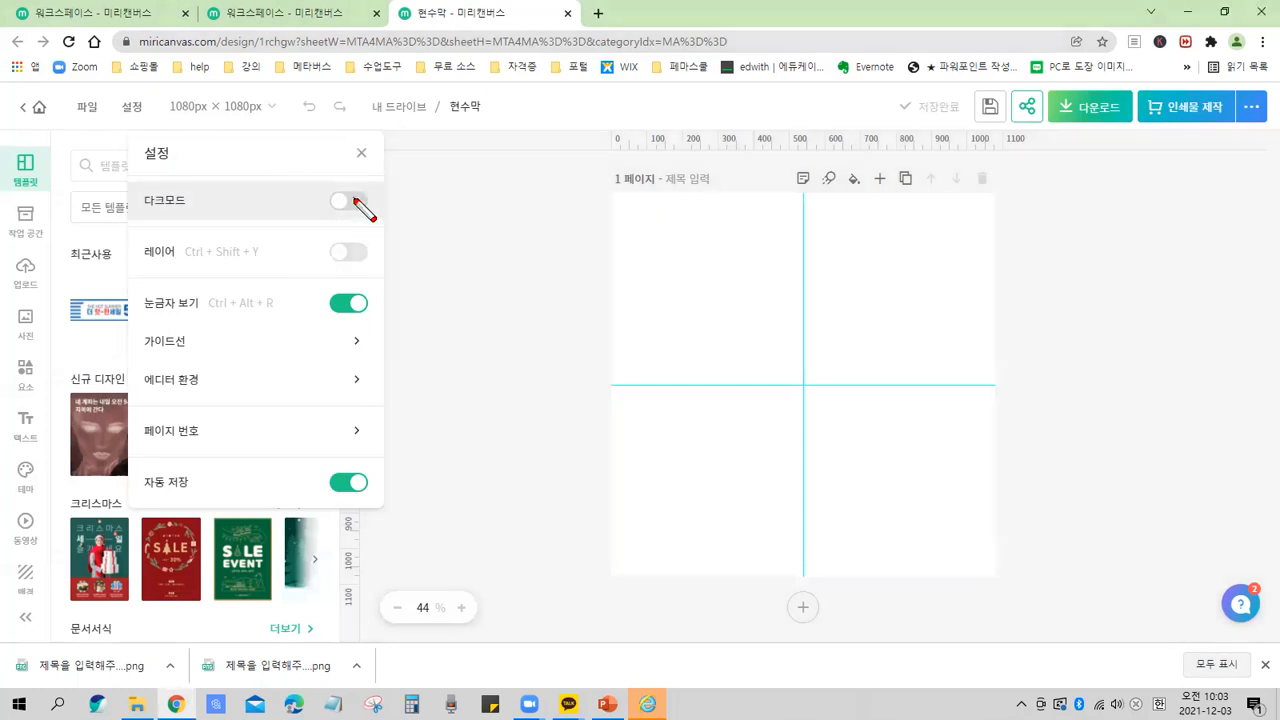
{"action": "mouse_move", "coordinate": [329, 189]}
{"action": "left_mouse_down"}
{"action": "mouse_move", "coordinate": [370, 213]}
{"action": "mouse_move", "coordinate": [368, 182]}
{"action": "mouse_move", "coordinate": [327, 181]}
{"action": "left_mouse_up"}
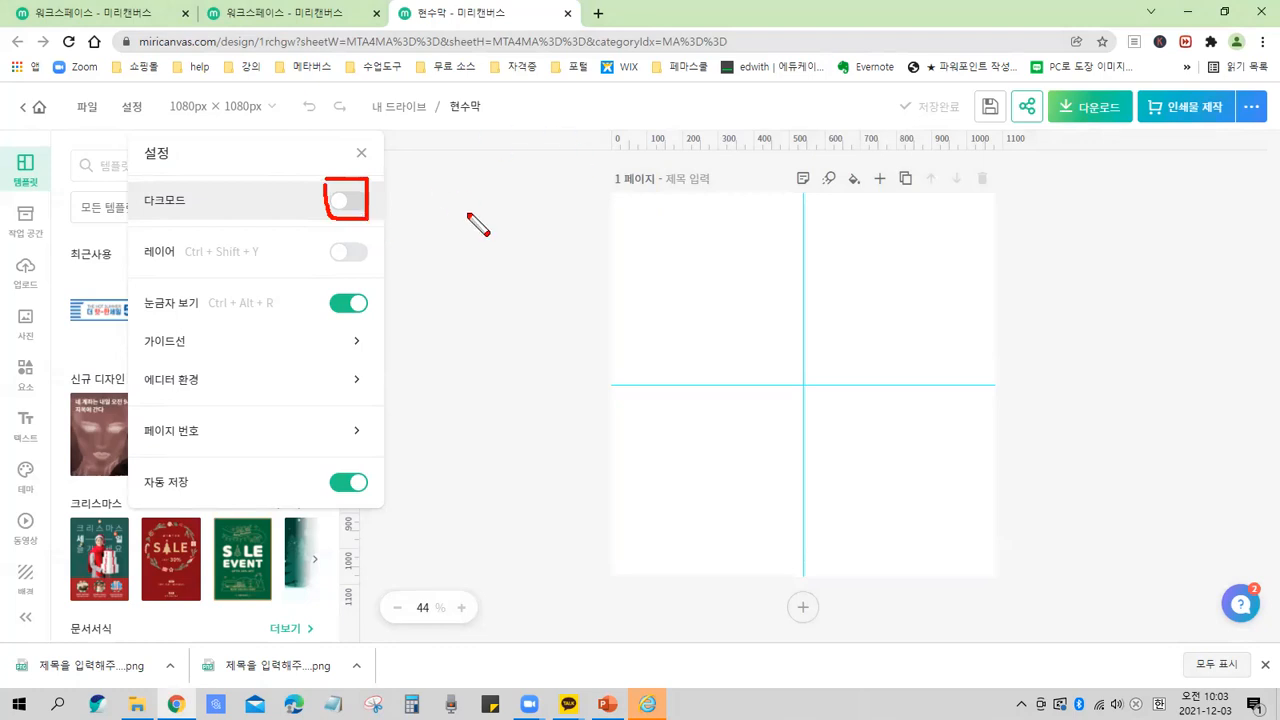
{"action": "key", "text": "Escape"}
{"action": "left_click", "coordinate": [358, 213]}
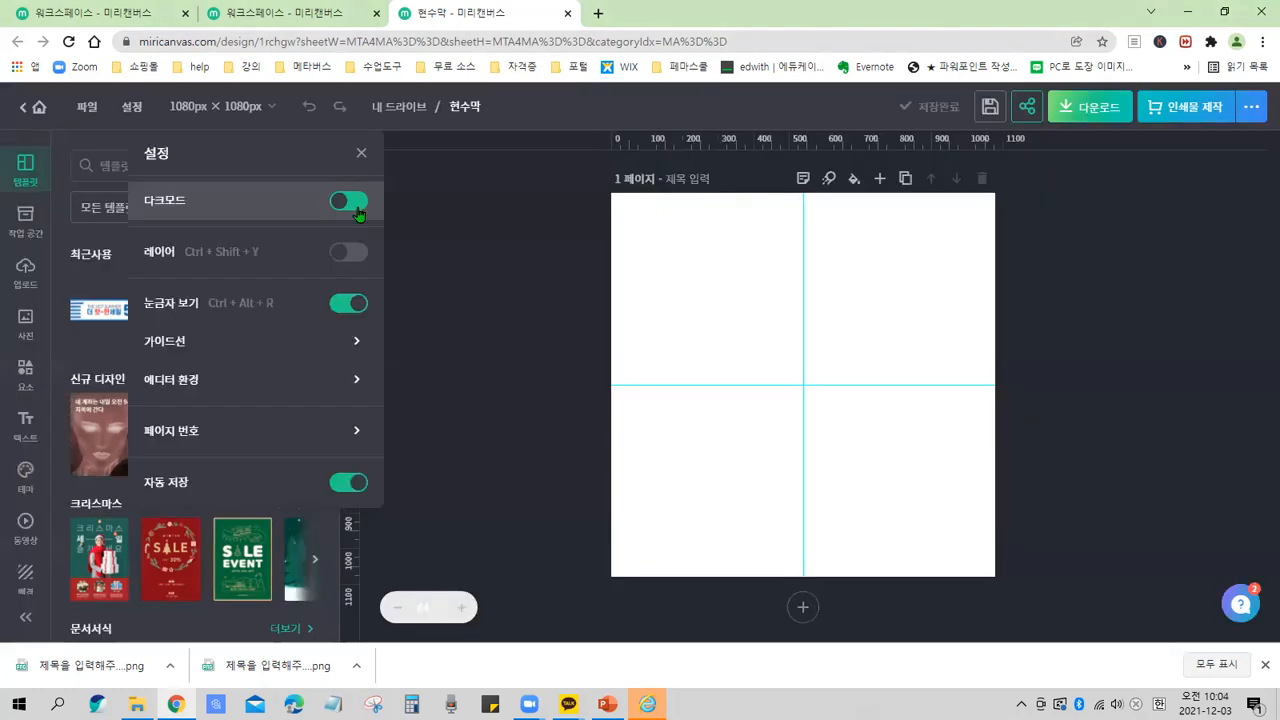
{"action": "left_click", "coordinate": [343, 200]}
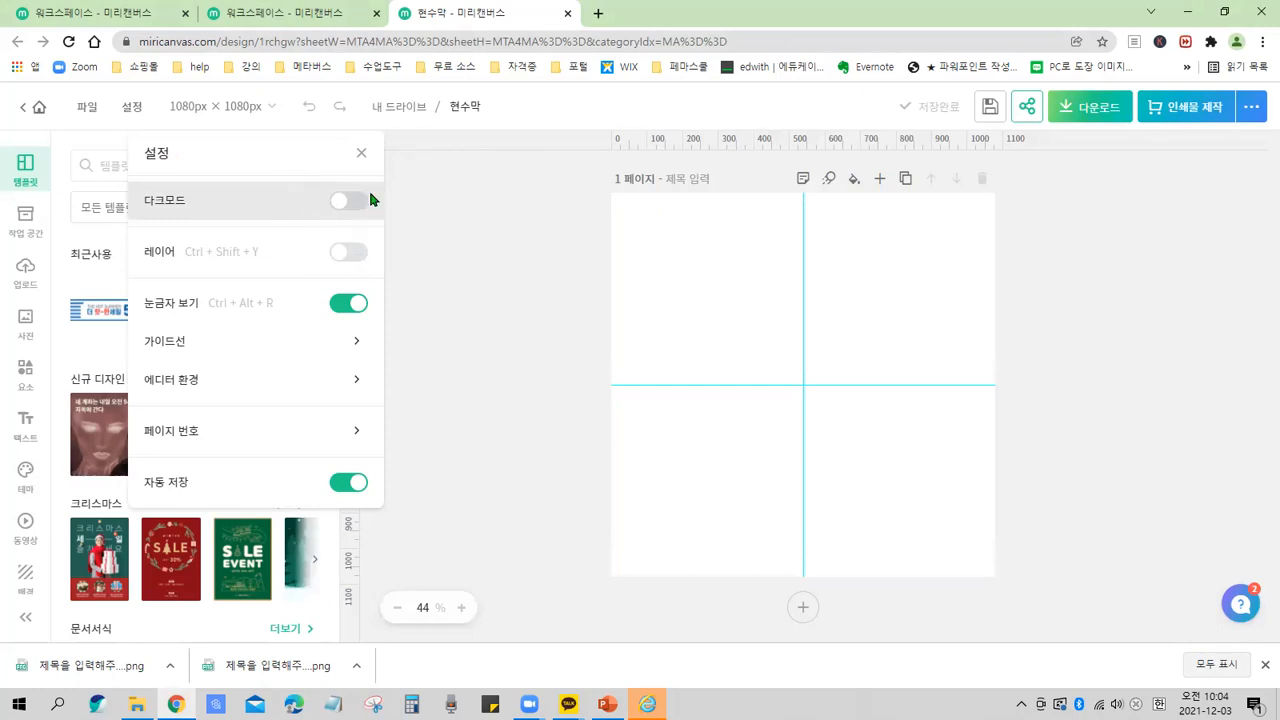
Turn on the Layers option to show the layers panel.
{"action": "left_click", "coordinate": [360, 258]}
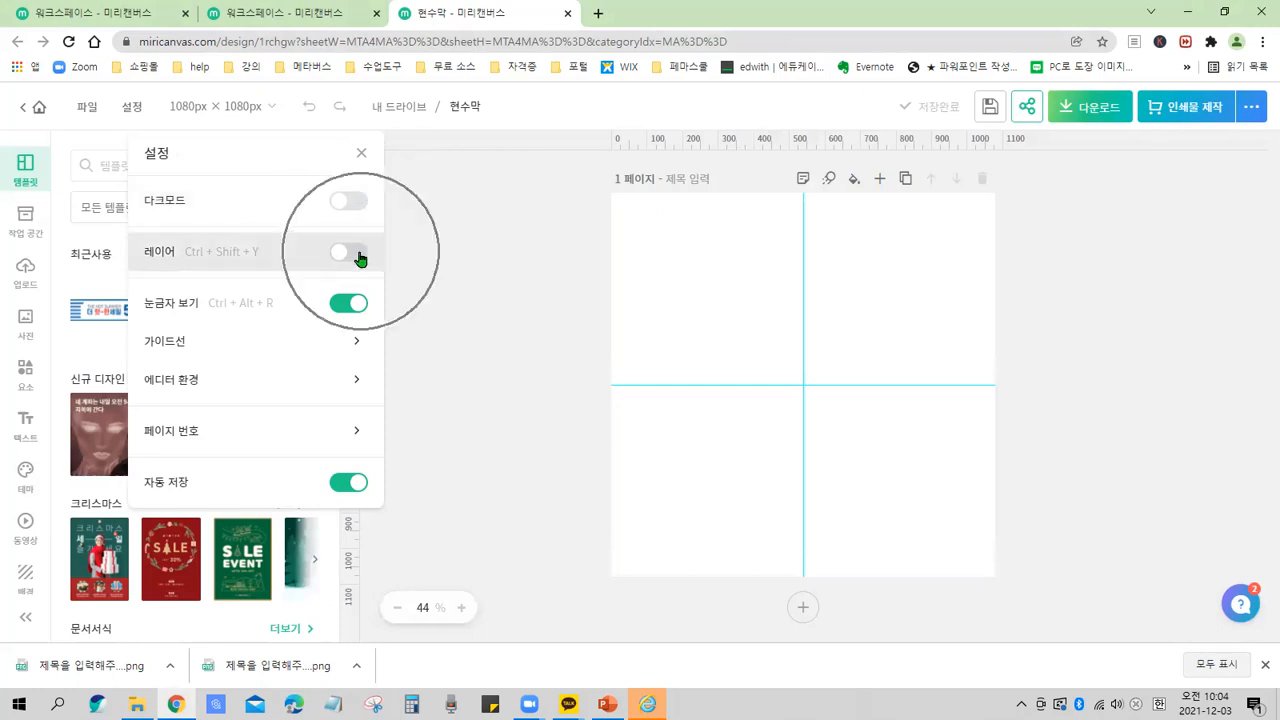
{"action": "key", "text": "ctrl"}
{"action": "key", "text": "ctrl"}
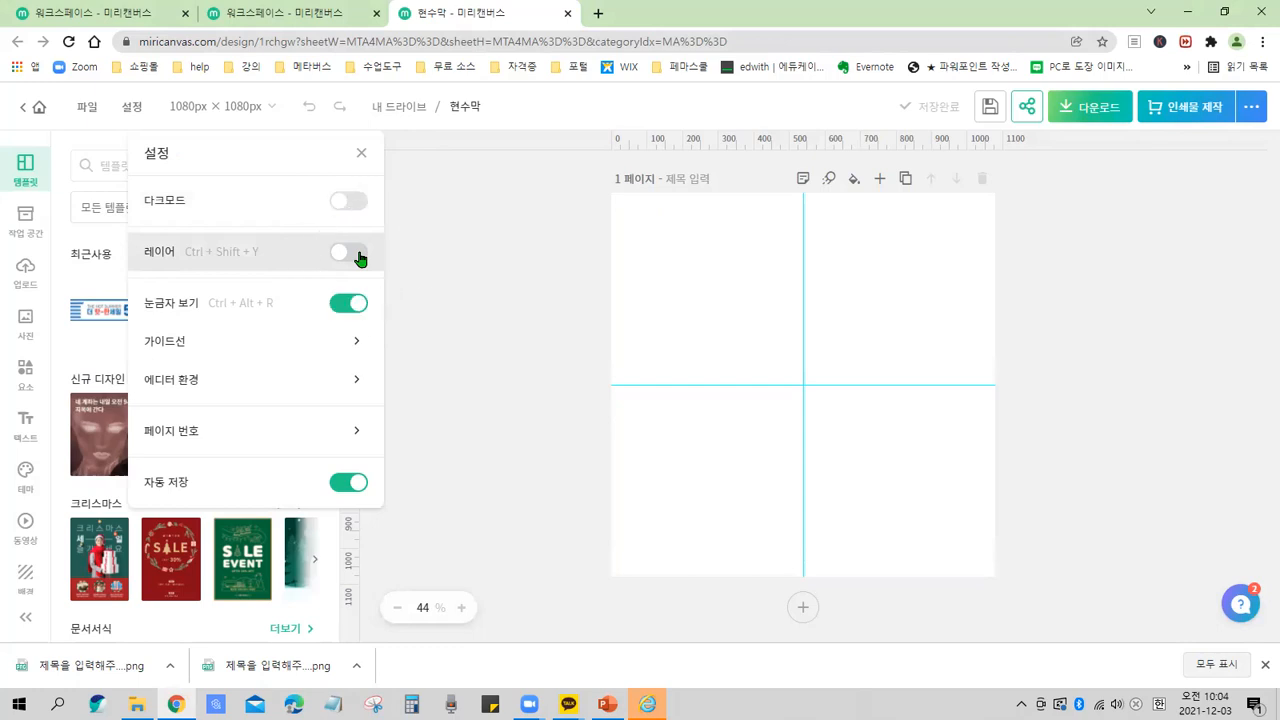
{"action": "left_click", "coordinate": [360, 258]}
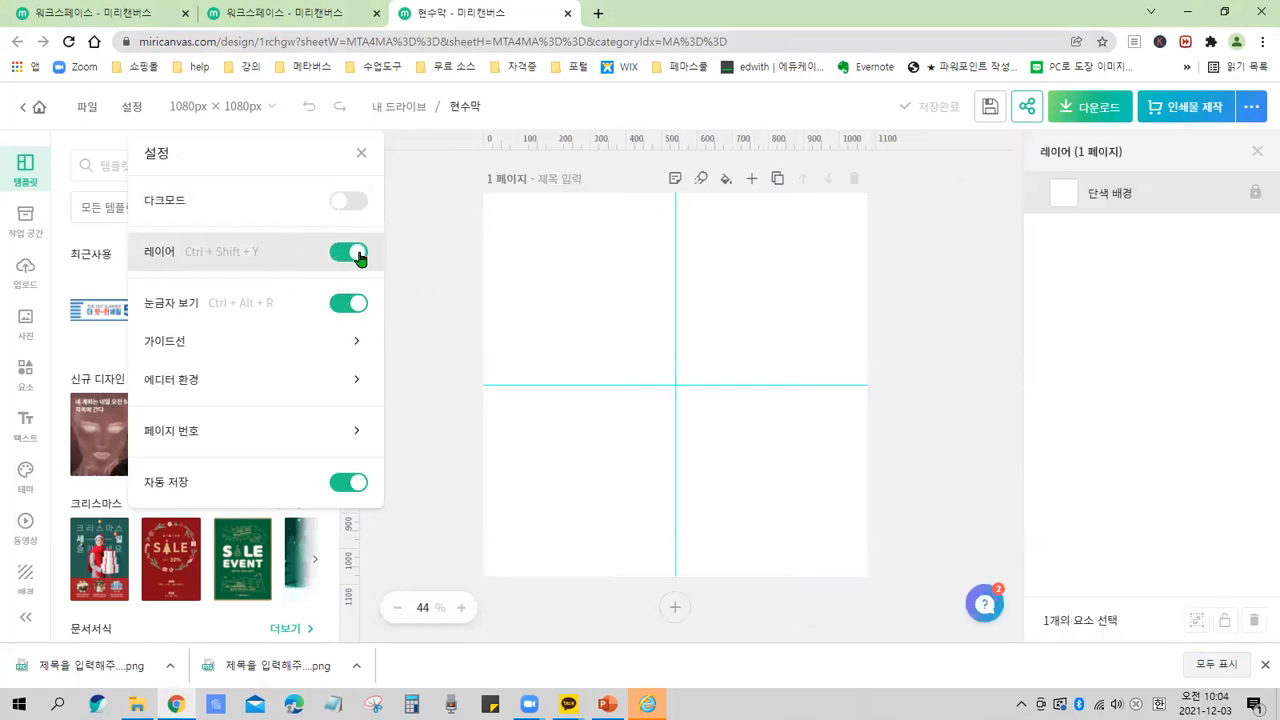
{"action": "key", "text": "ctrl"}
{"action": "left_click_drag", "start_coordinate": [340, 238], "coordinate": [366, 270]}
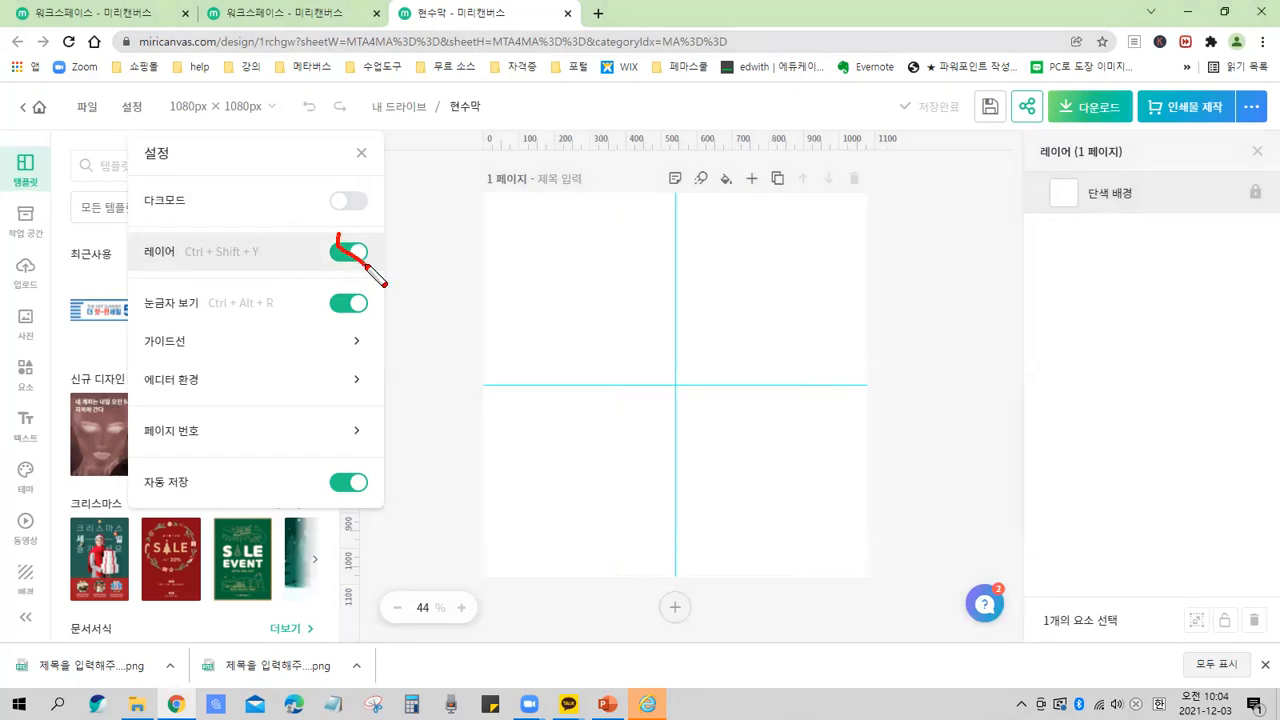
{"action": "left_click_drag", "start_coordinate": [314, 234], "coordinate": [365, 267]}
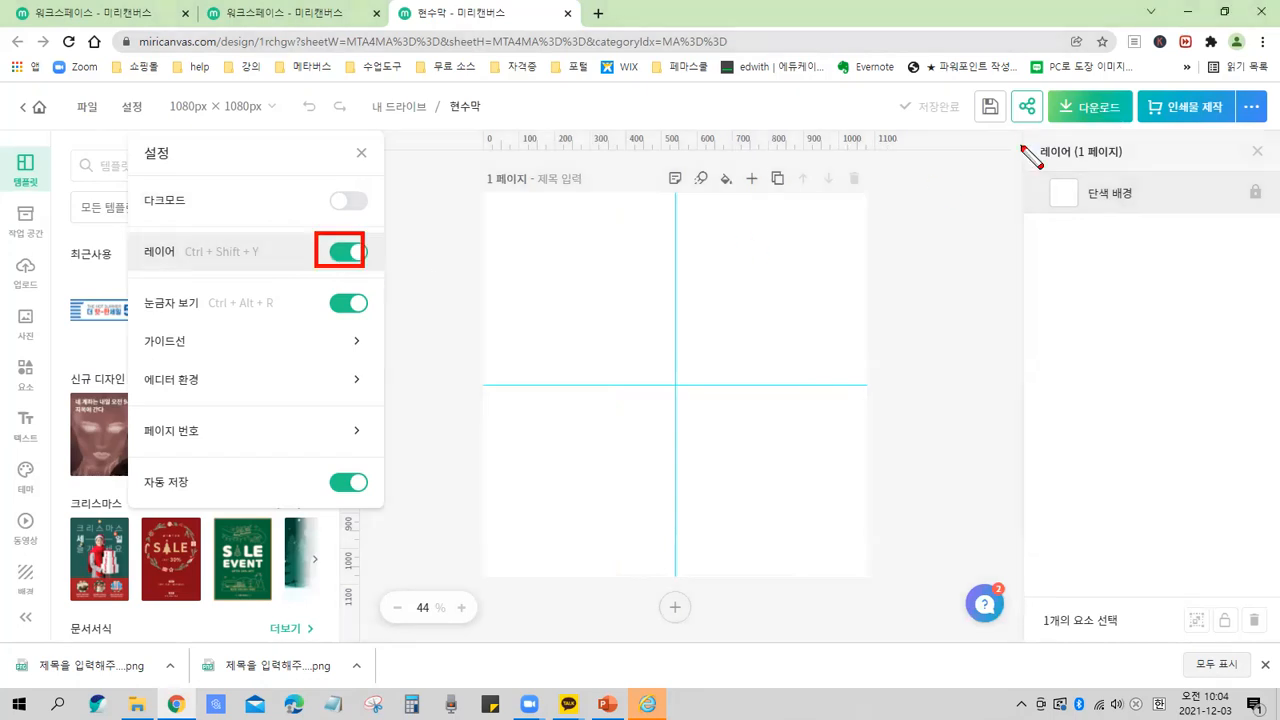
{"action": "mouse_move", "coordinate": [1022, 133]}
{"action": "left_mouse_down"}
{"action": "mouse_move", "coordinate": [1268, 655]}
{"action": "mouse_move", "coordinate": [1277, 639]}
{"action": "left_mouse_up"}
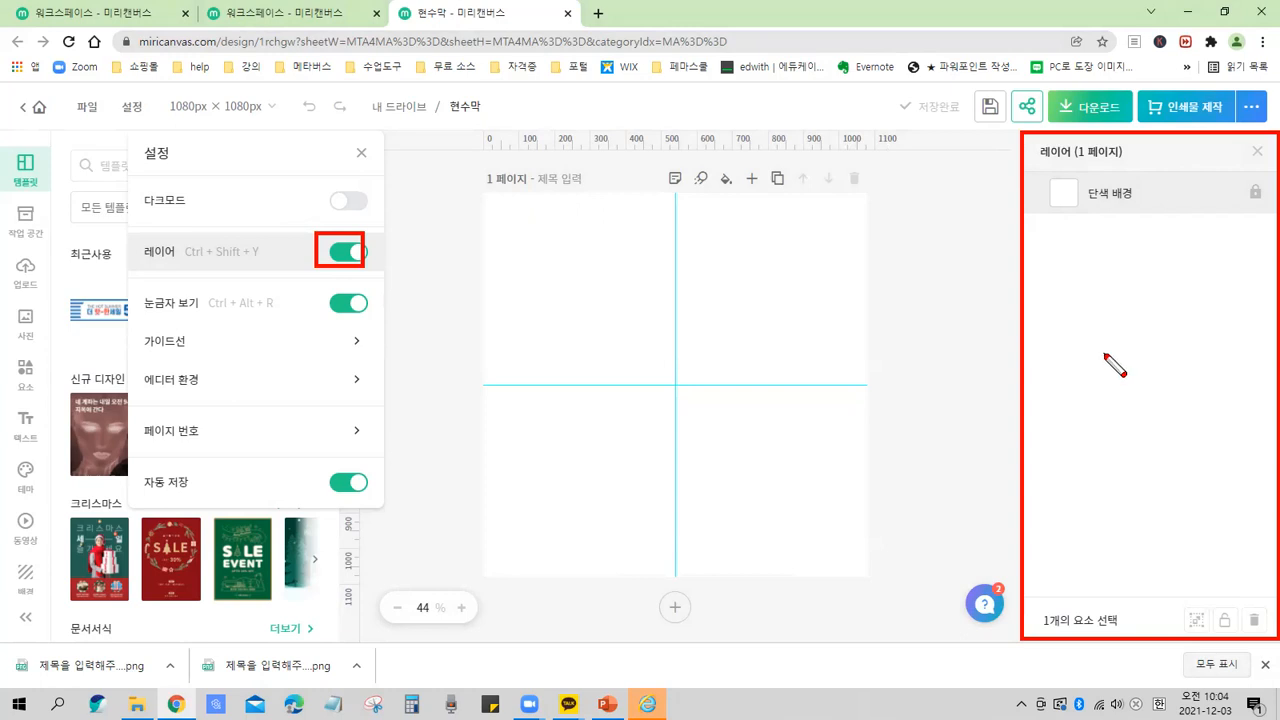
{"action": "key", "text": "ctrl"}
{"action": "left_click_drag", "start_coordinate": [1072, 310], "coordinate": [1172, 302]}
{"action": "left_click_drag", "start_coordinate": [1086, 357], "coordinate": [1183, 342]}
{"action": "left_click_drag", "start_coordinate": [1084, 412], "coordinate": [1152, 403]}
{"action": "left_click_drag", "start_coordinate": [1062, 459], "coordinate": [1120, 452]}
{"action": "left_click_drag", "start_coordinate": [1066, 498], "coordinate": [1147, 496]}
{"action": "left_click_drag", "start_coordinate": [1081, 267], "coordinate": [1142, 262]}
{"action": "left_click_drag", "start_coordinate": [1092, 308], "coordinate": [1134, 311]}
{"action": "left_click_drag", "start_coordinate": [1088, 352], "coordinate": [1143, 348]}
{"action": "left_click_drag", "start_coordinate": [1085, 405], "coordinate": [1135, 402]}
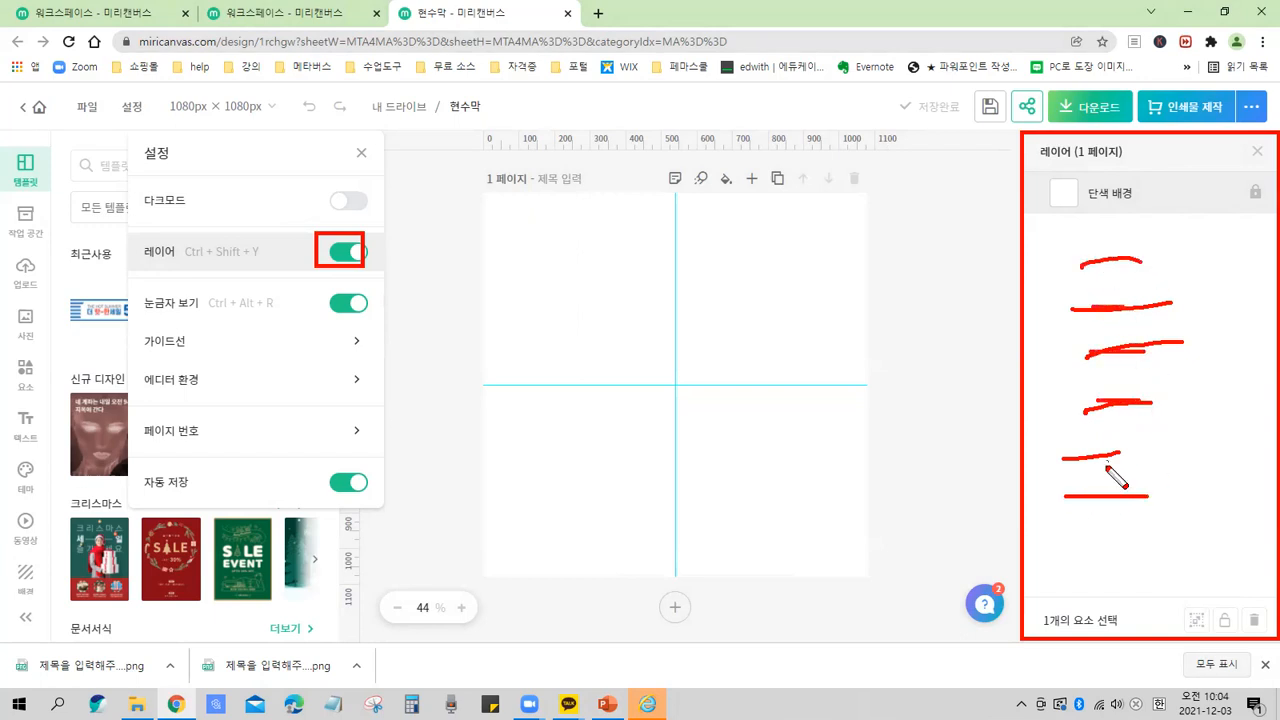
{"action": "left_click_drag", "start_coordinate": [1134, 465], "coordinate": [1164, 467]}
{"action": "mouse_move", "coordinate": [1146, 402]}
{"action": "left_mouse_down"}
{"action": "mouse_move", "coordinate": [1106, 280]}
{"action": "mouse_move", "coordinate": [1172, 342]}
{"action": "left_mouse_up"}
{"action": "left_click_drag", "start_coordinate": [586, 295], "coordinate": [624, 333]}
{"action": "left_click_drag", "start_coordinate": [722, 330], "coordinate": [752, 345]}
{"action": "left_click_drag", "start_coordinate": [655, 447], "coordinate": [652, 473]}
{"action": "left_click_drag", "start_coordinate": [735, 462], "coordinate": [755, 480]}
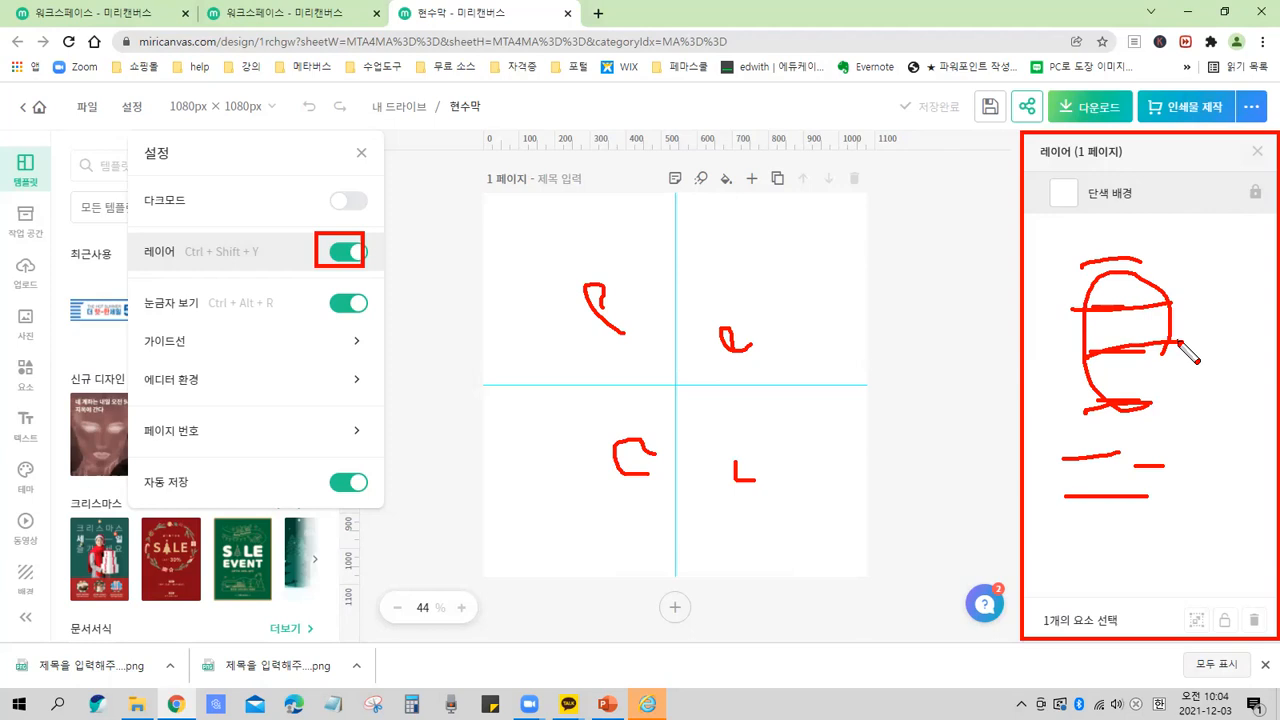
{"action": "key", "text": "Escape"}
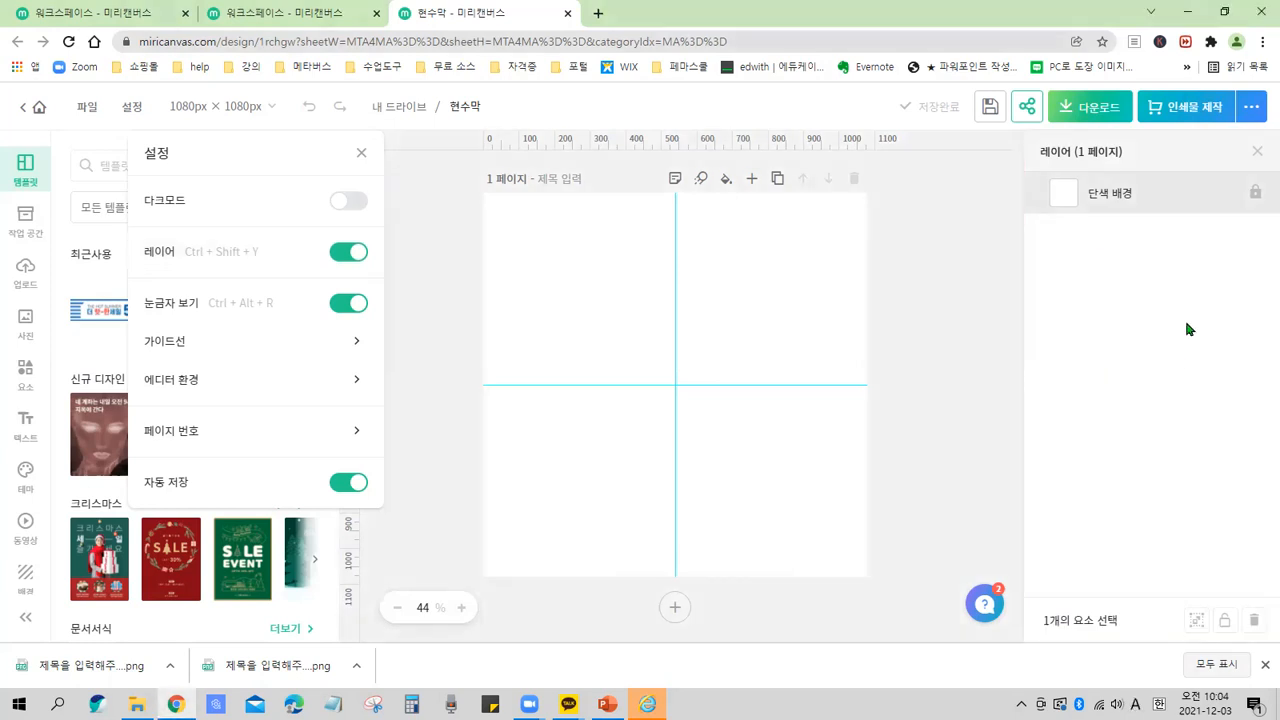
{"action": "left_click", "coordinate": [1092, 296]}
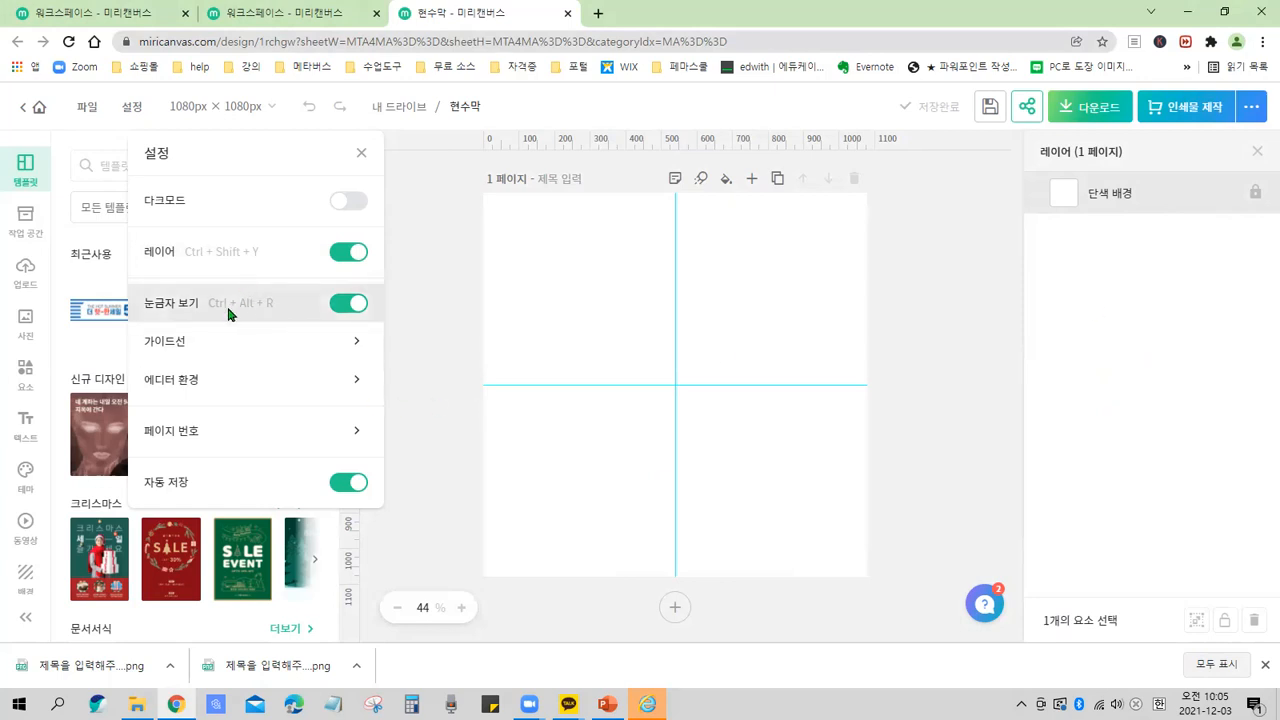
{"action": "left_click_drag", "start_coordinate": [140, 175], "coordinate": [136, 282]}
{"action": "mouse_move", "coordinate": [188, 404]}
{"action": "left_mouse_down"}
{"action": "mouse_move", "coordinate": [307, 482]}
{"action": "mouse_move", "coordinate": [361, 455]}
{"action": "left_mouse_up"}
{"action": "key", "text": "ctrl+z"}
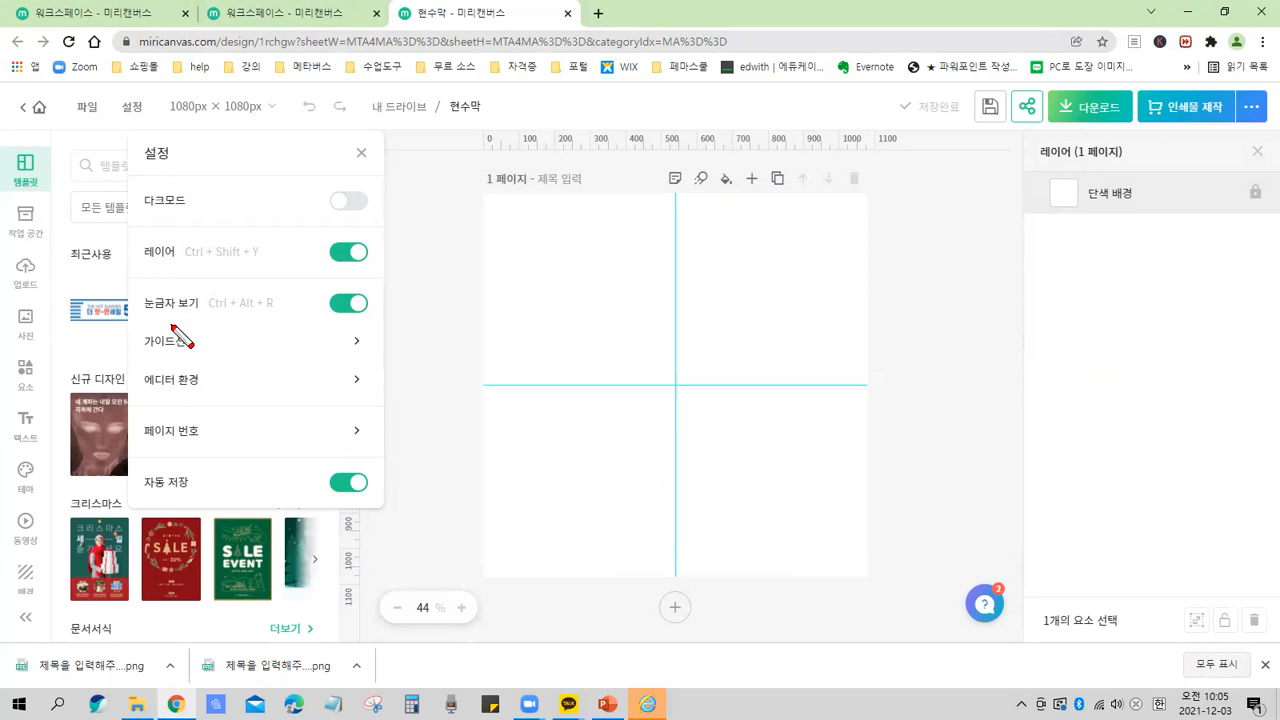
{"action": "mouse_move", "coordinate": [142, 318]}
{"action": "left_mouse_down"}
{"action": "mouse_move", "coordinate": [357, 323]}
{"action": "mouse_move", "coordinate": [378, 284]}
{"action": "left_mouse_up"}
{"action": "key", "text": "Escape"}
{"action": "key", "text": "ctrl+2"}
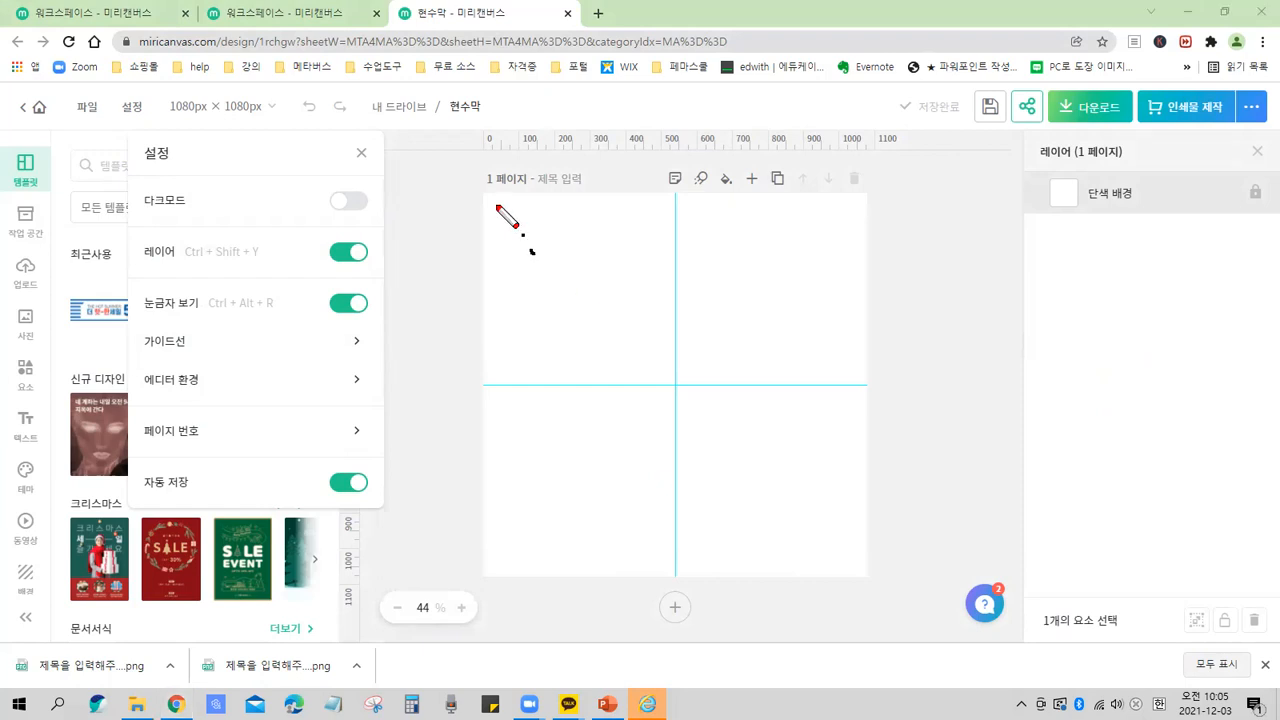
{"action": "mouse_move", "coordinate": [485, 198]}
{"action": "left_mouse_down"}
{"action": "mouse_move", "coordinate": [754, 523]}
{"action": "mouse_move", "coordinate": [847, 562]}
{"action": "left_mouse_up"}
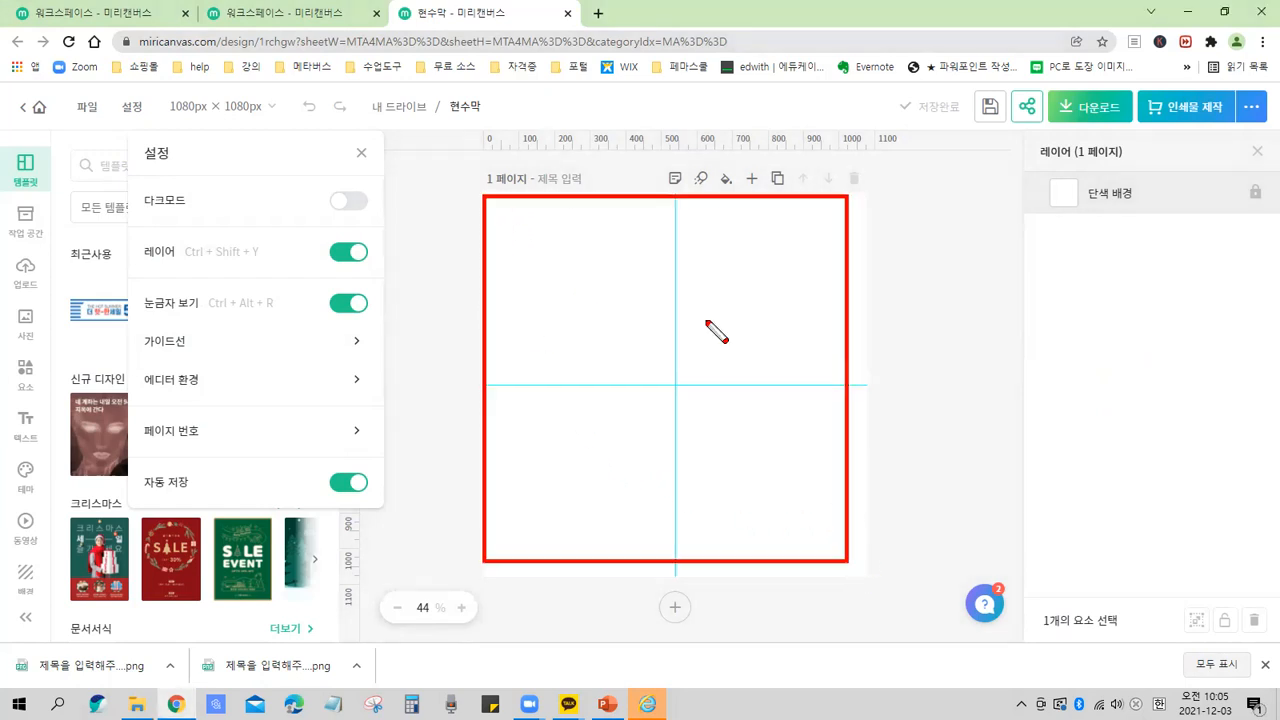
{"action": "left_click_drag", "start_coordinate": [474, 125], "coordinate": [880, 166]}
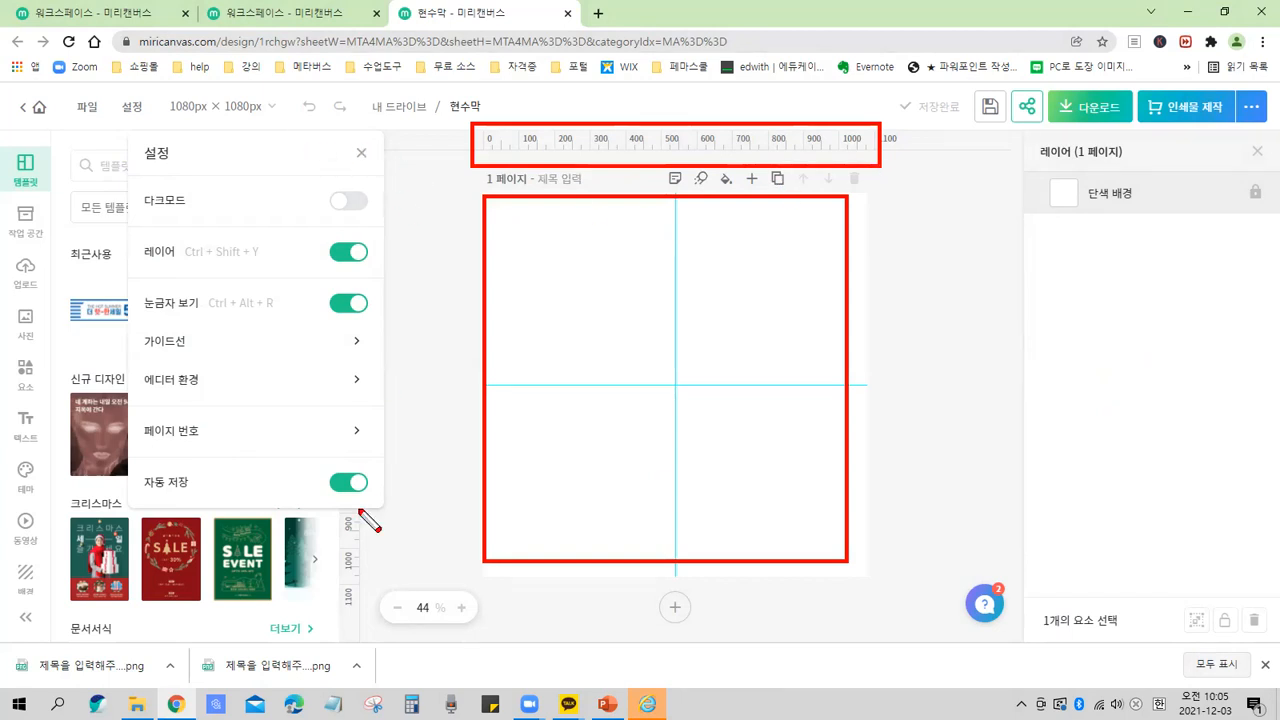
{"action": "left_click_drag", "start_coordinate": [378, 623], "coordinate": [313, 119]}
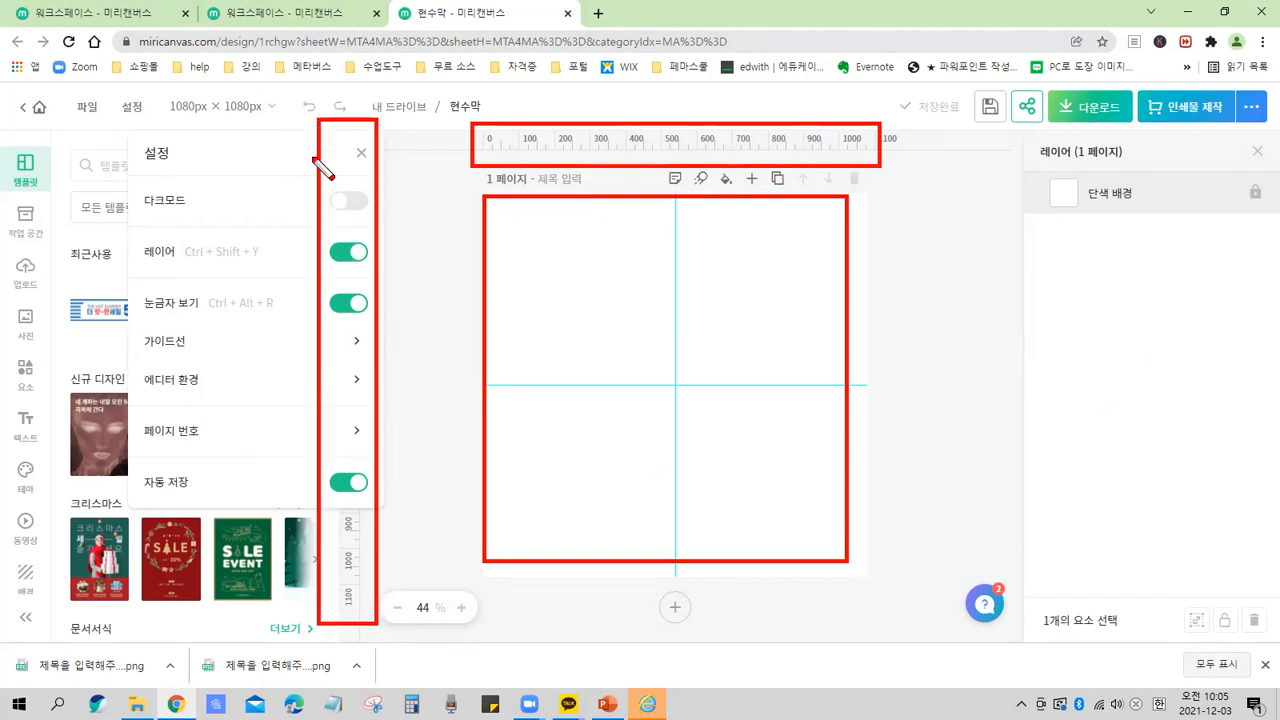
{"action": "key", "text": "Escape"}
Close the editor settings panel.
{"action": "left_click", "coordinate": [361, 153]}
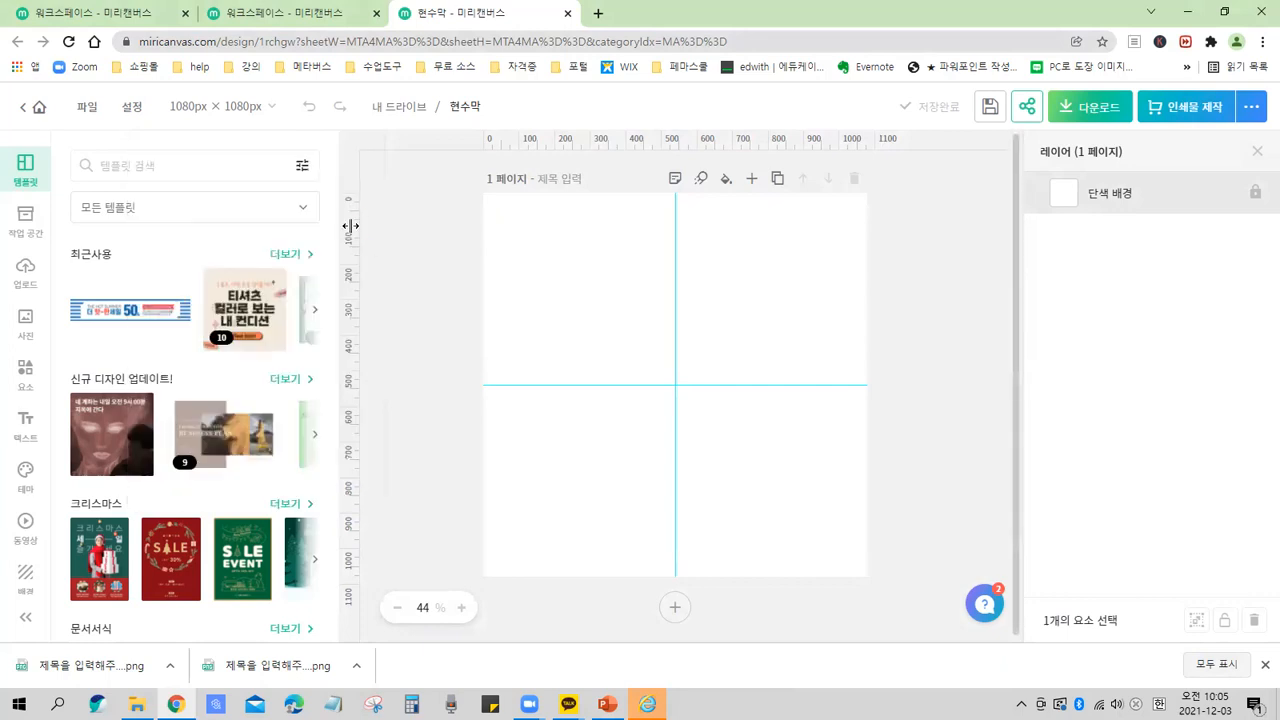
{"action": "left_click_drag", "start_coordinate": [333, 192], "coordinate": [371, 638]}
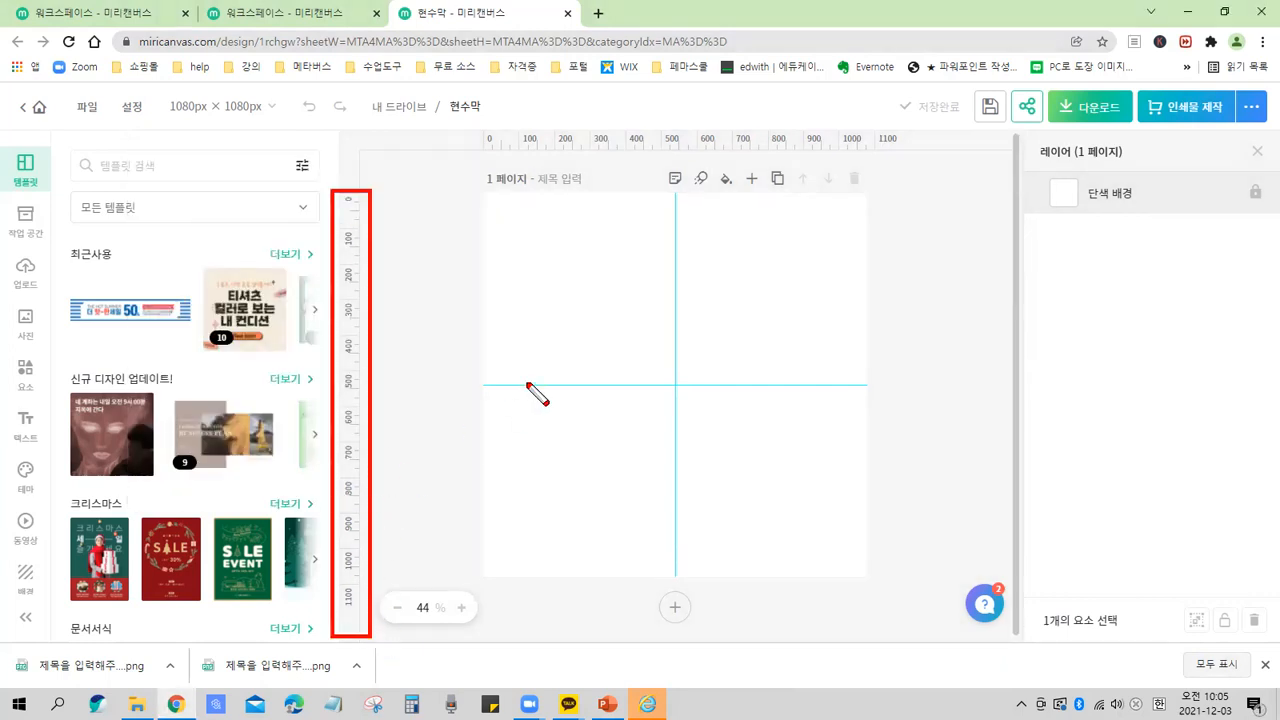
{"action": "mouse_move", "coordinate": [486, 194]}
{"action": "left_mouse_down"}
{"action": "mouse_move", "coordinate": [770, 570]}
{"action": "mouse_move", "coordinate": [868, 578]}
{"action": "left_mouse_up"}
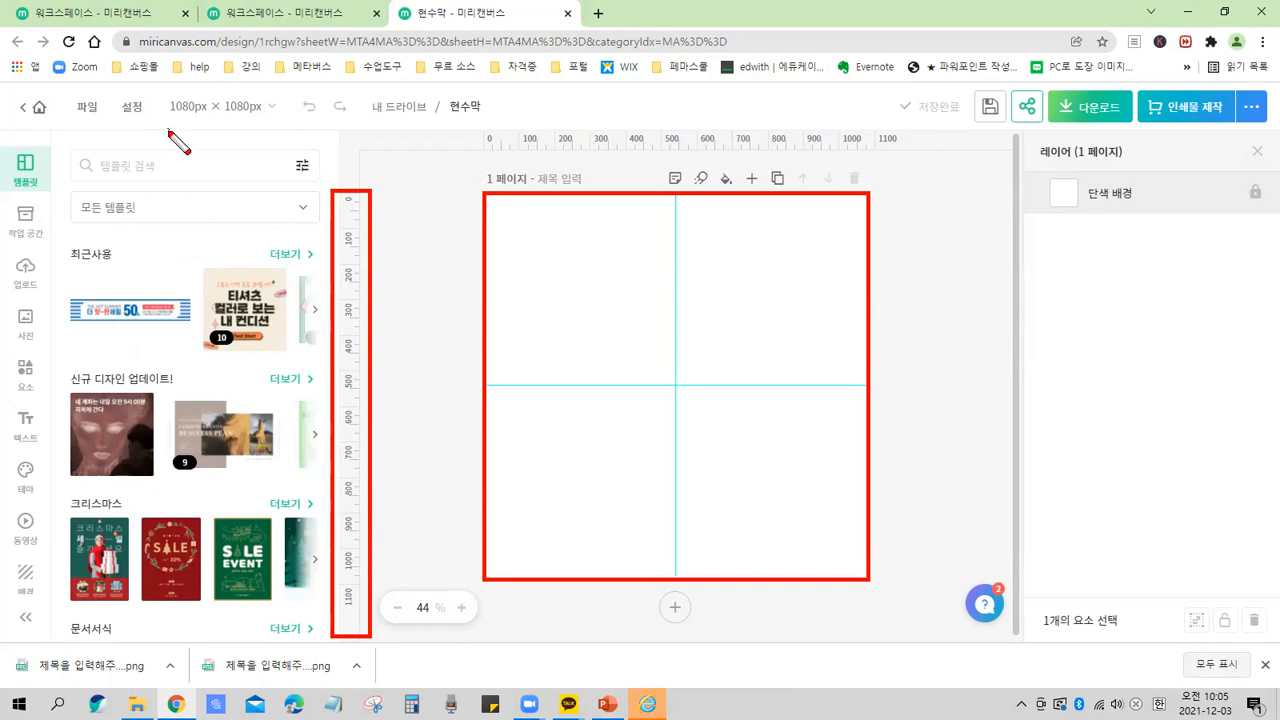
{"action": "key", "text": "Escape"}
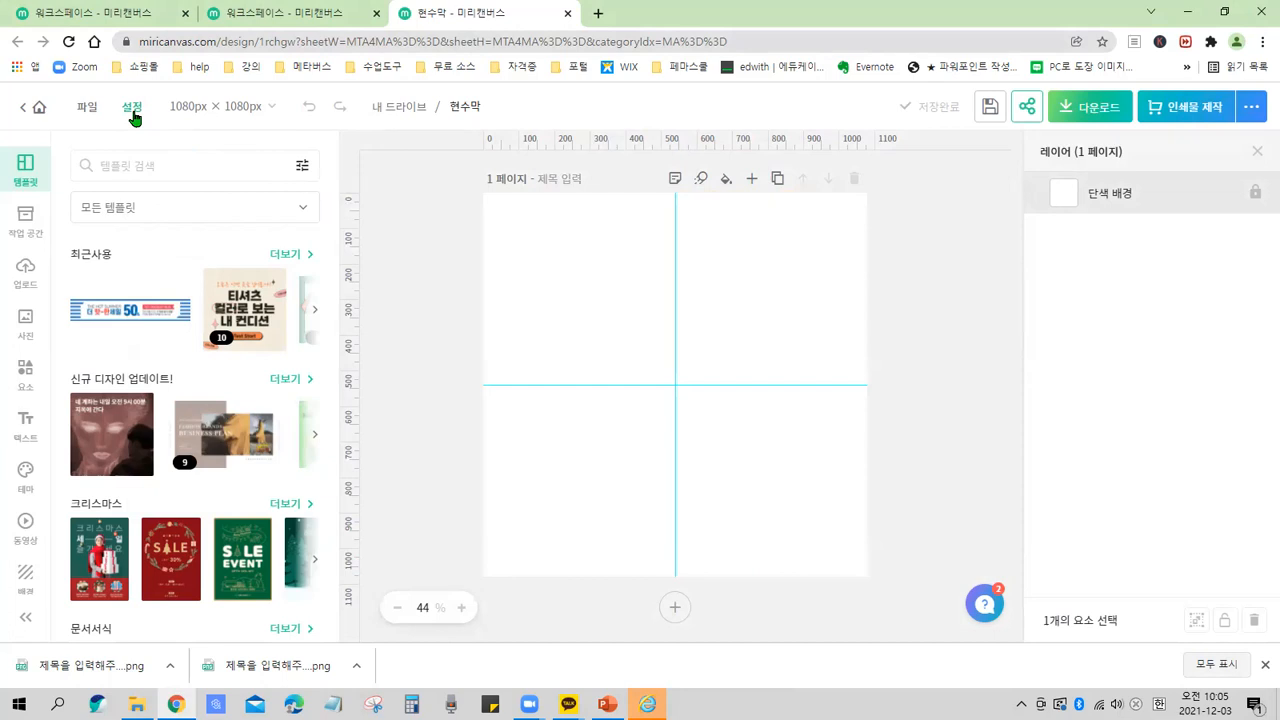
Open the editor settings panel again to review the ruler option.
{"action": "left_click", "coordinate": [133, 108]}
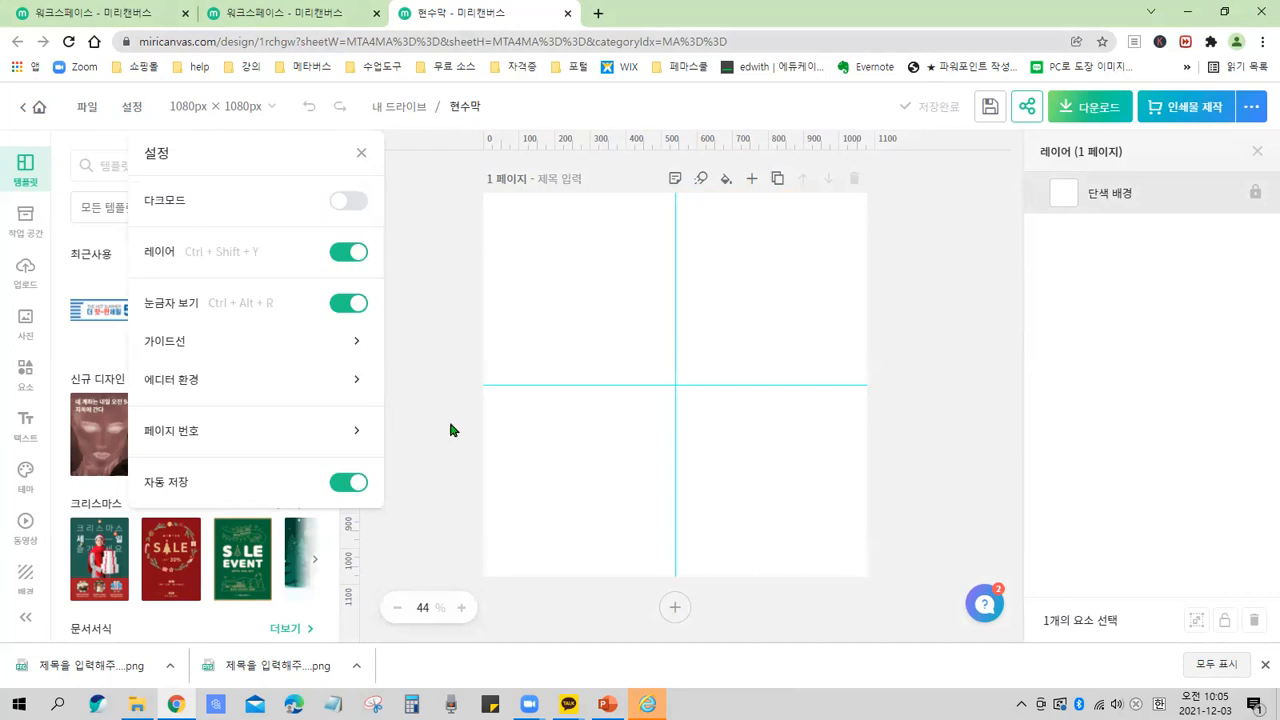
{"action": "left_click", "coordinate": [341, 312]}
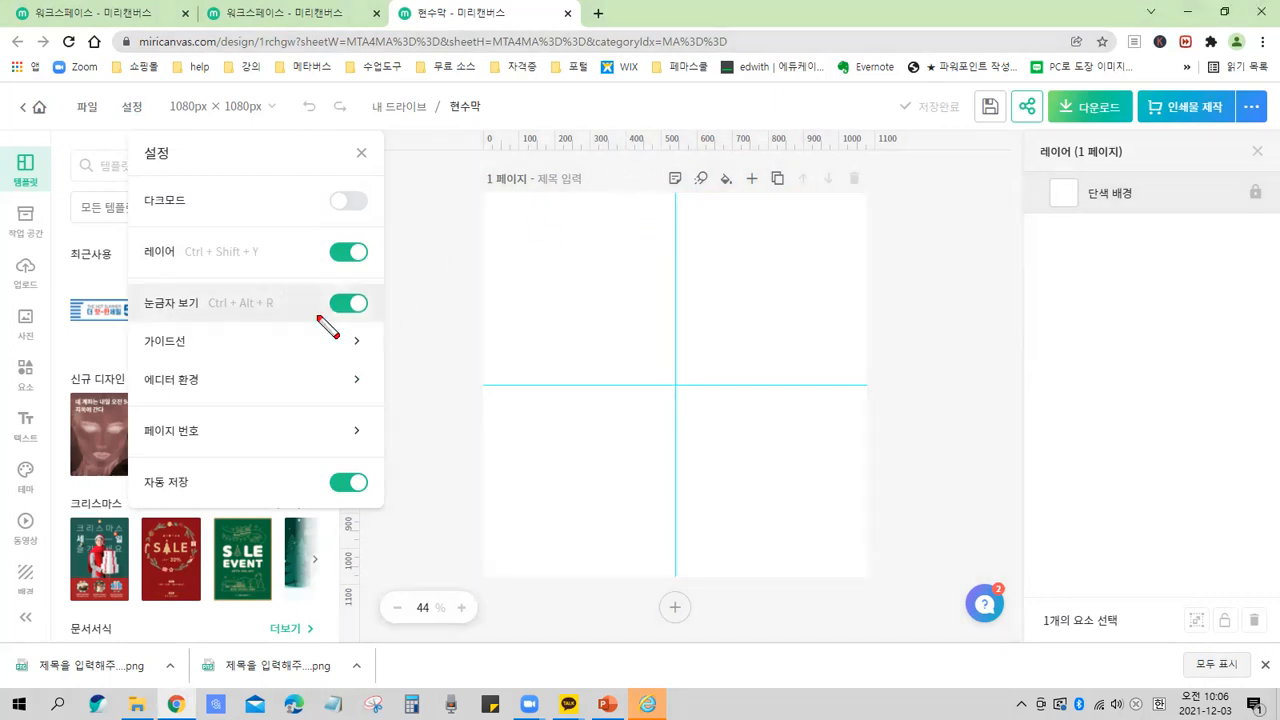
{"action": "left_click", "coordinate": [366, 573]}
{"action": "left_click_drag", "start_coordinate": [130, 358], "coordinate": [365, 360]}
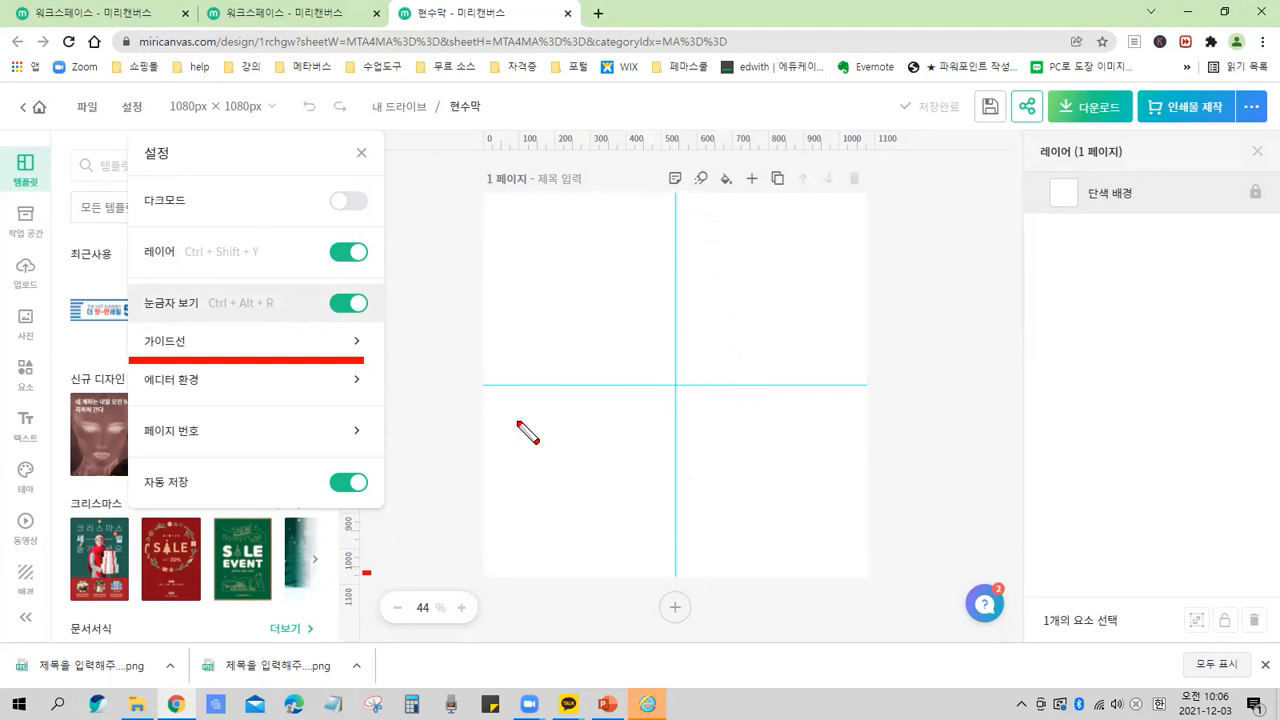
{"action": "left_click_drag", "start_coordinate": [483, 387], "coordinate": [848, 384]}
{"action": "mouse_move", "coordinate": [676, 195]}
{"action": "left_mouse_down"}
{"action": "mouse_move", "coordinate": [681, 472]}
{"action": "mouse_move", "coordinate": [700, 566]}
{"action": "left_mouse_up"}
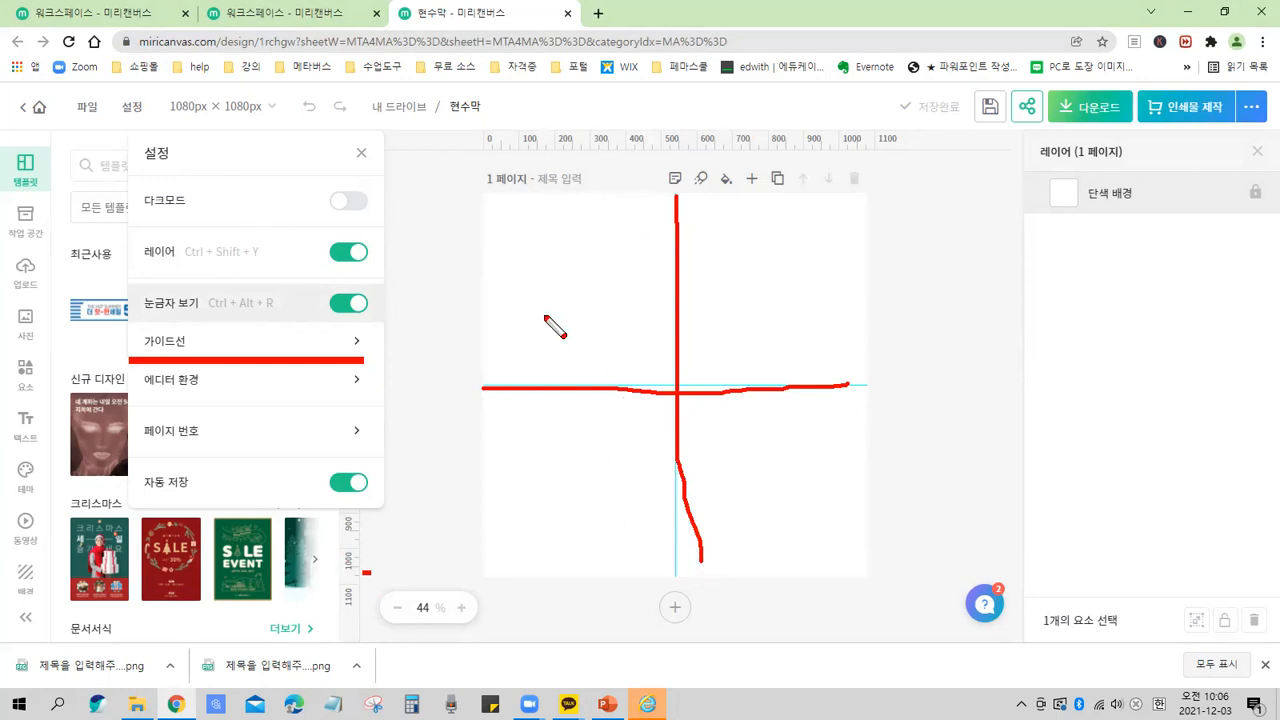
{"action": "key", "text": "e"}
{"action": "left_click_drag", "start_coordinate": [483, 384], "coordinate": [881, 376]}
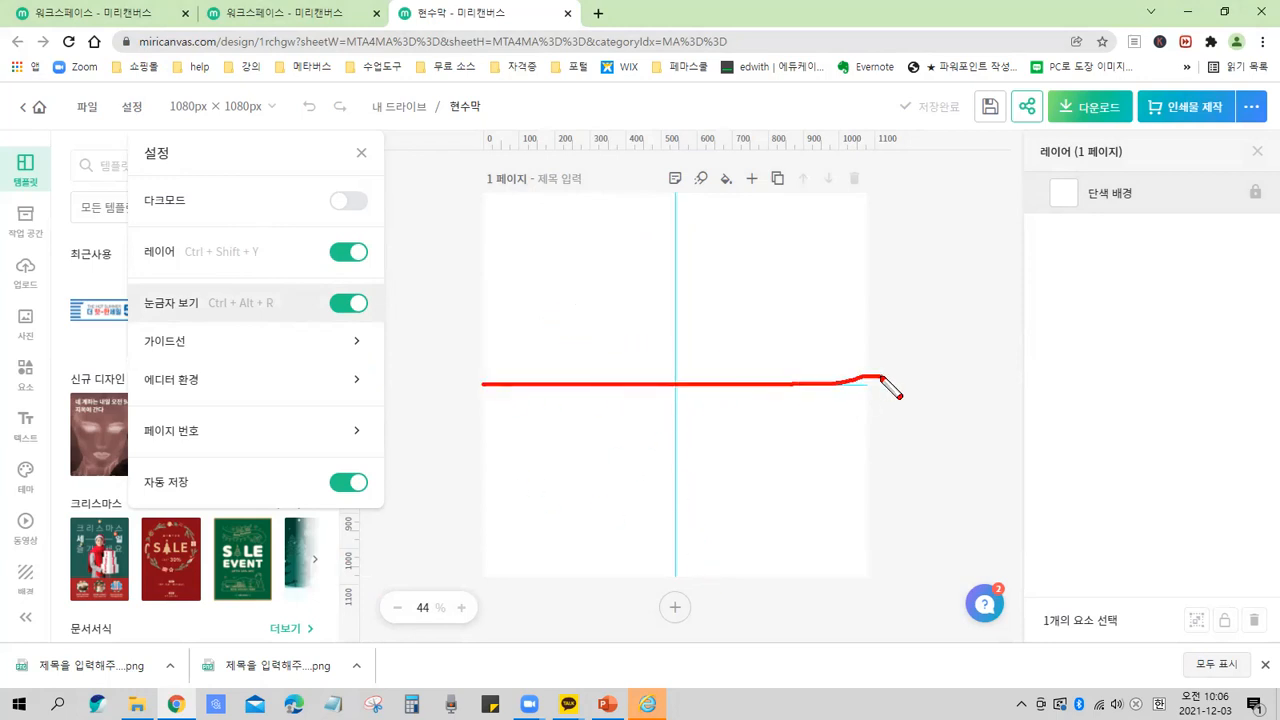
{"action": "mouse_move", "coordinate": [678, 195]}
{"action": "left_mouse_down"}
{"action": "mouse_move", "coordinate": [677, 379]}
{"action": "mouse_move", "coordinate": [698, 519]}
{"action": "mouse_move", "coordinate": [684, 572]}
{"action": "left_mouse_up"}
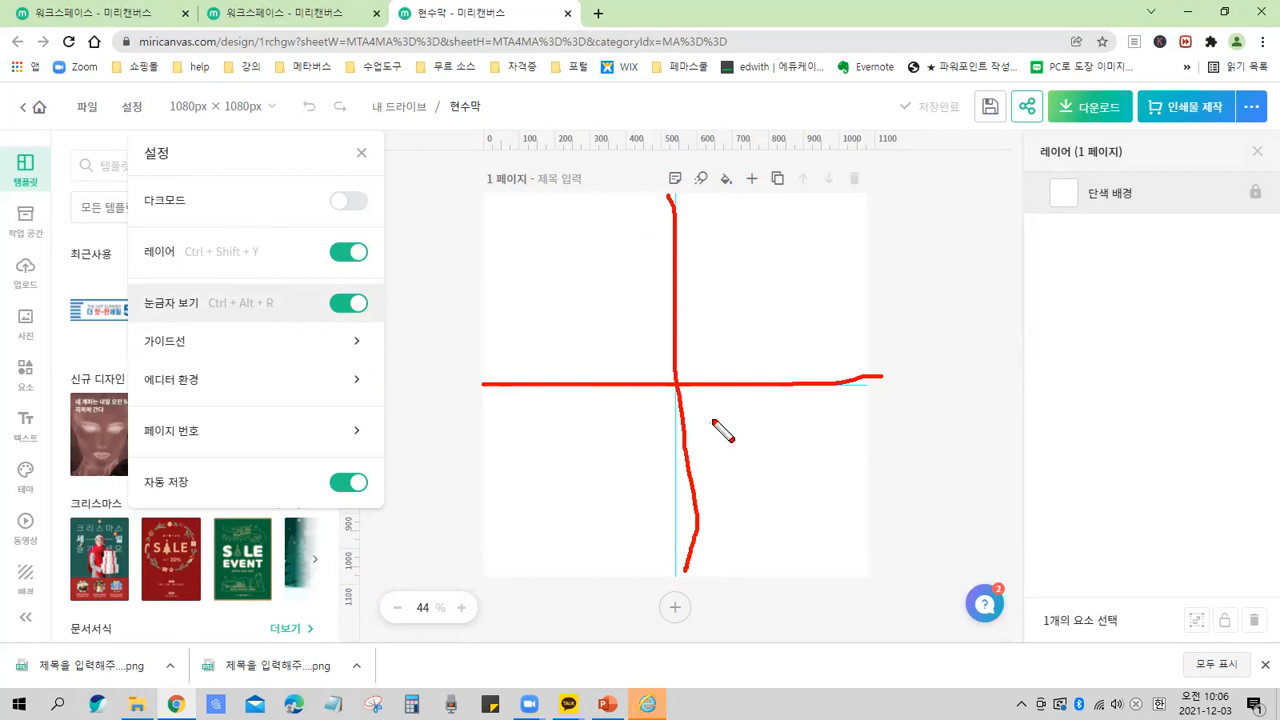
{"action": "key", "text": "e"}
{"action": "mouse_move", "coordinate": [706, 412]}
{"action": "left_mouse_down"}
{"action": "mouse_move", "coordinate": [640, 392]}
{"action": "mouse_move", "coordinate": [683, 354]}
{"action": "mouse_move", "coordinate": [710, 404]}
{"action": "mouse_move", "coordinate": [673, 423]}
{"action": "left_mouse_up"}
{"action": "key", "text": "ctrl"}
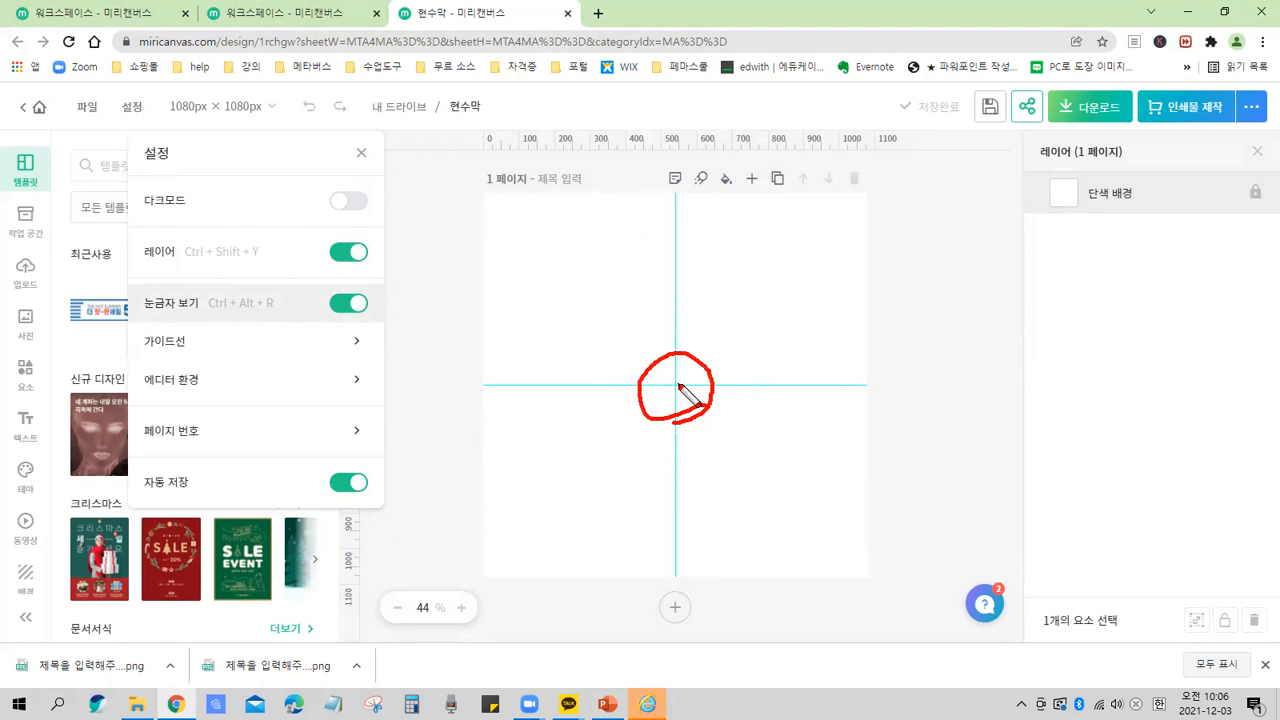
{"action": "key", "text": "Escape"}
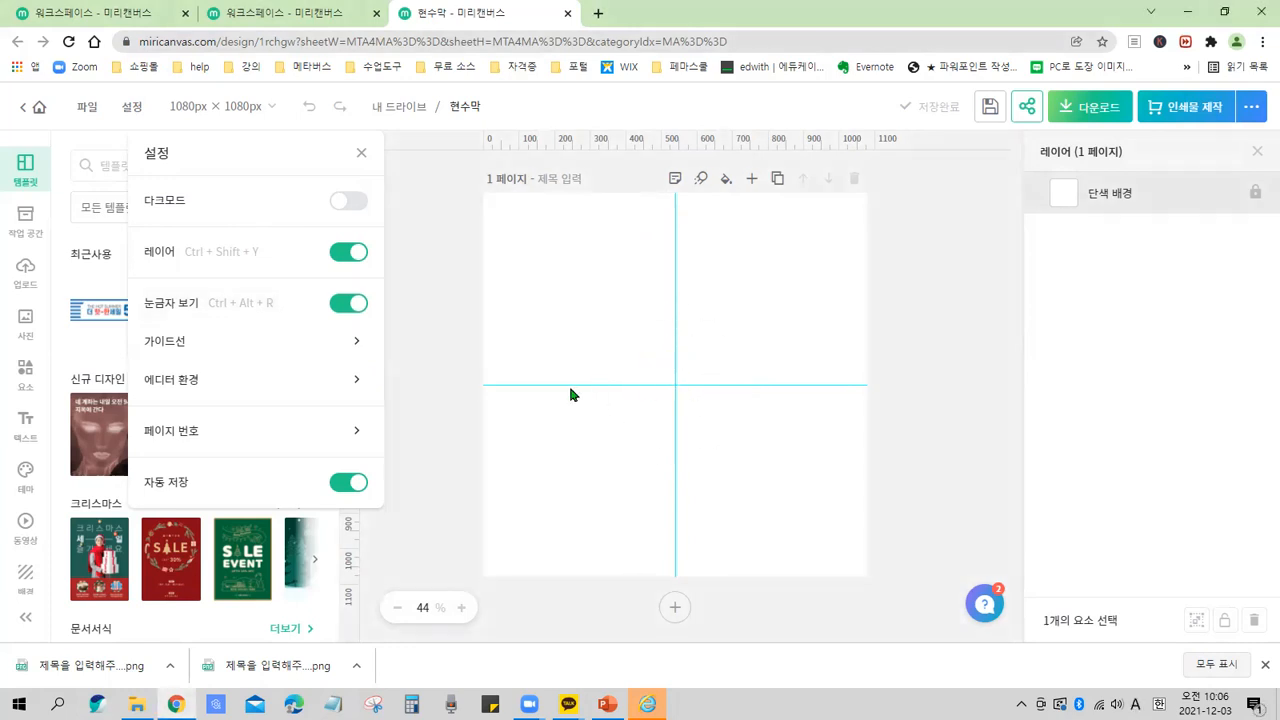
Drag the horizontal guide on the page up to about 293 px.
{"action": "left_click", "coordinate": [575, 338]}
{"action": "mouse_move", "coordinate": [561, 390]}
{"action": "left_mouse_down"}
{"action": "mouse_move", "coordinate": [558, 296]}
{"action": "mouse_move", "coordinate": [625, 356]}
{"action": "left_mouse_up"}
{"action": "key", "text": "ctrl+2"}
{"action": "left_click_drag", "start_coordinate": [686, 319], "coordinate": [738, 351]}
{"action": "left_click_drag", "start_coordinate": [782, 315], "coordinate": [828, 353]}
{"action": "mouse_move", "coordinate": [503, 296]}
{"action": "left_mouse_down"}
{"action": "mouse_move", "coordinate": [831, 302]}
{"action": "mouse_move", "coordinate": [888, 311]}
{"action": "left_mouse_up"}
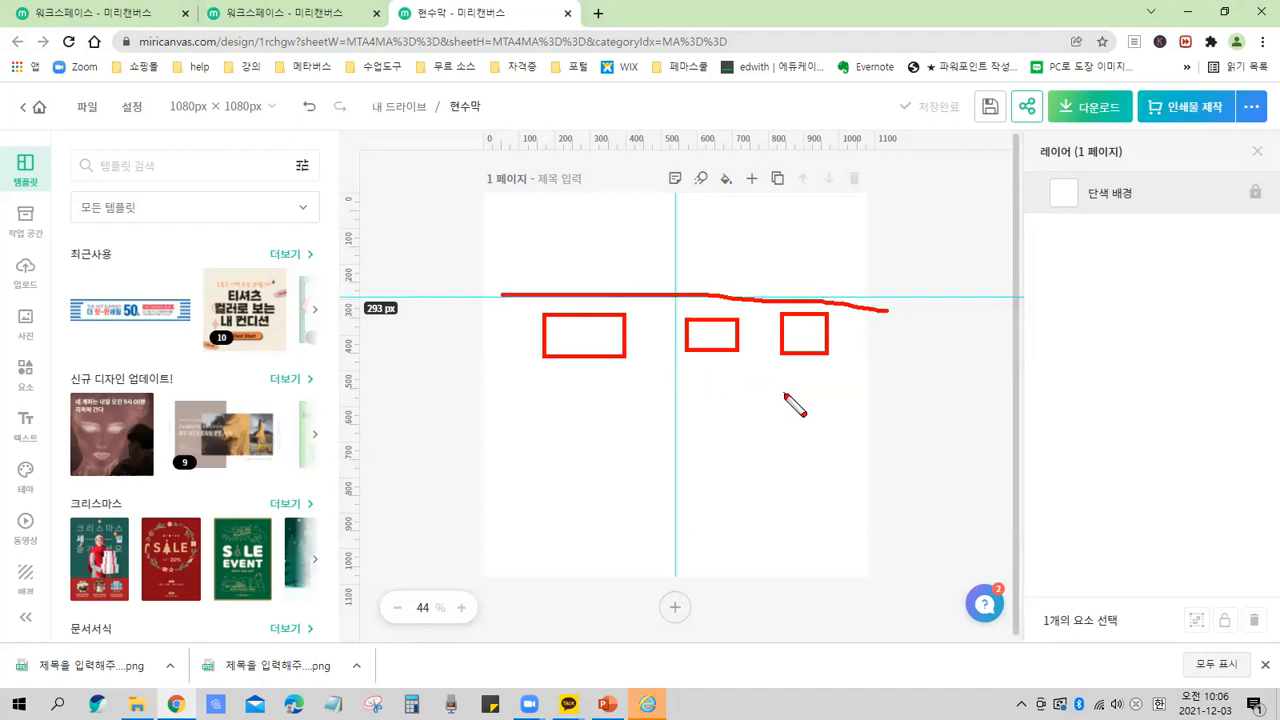
{"action": "key", "text": "Escape"}
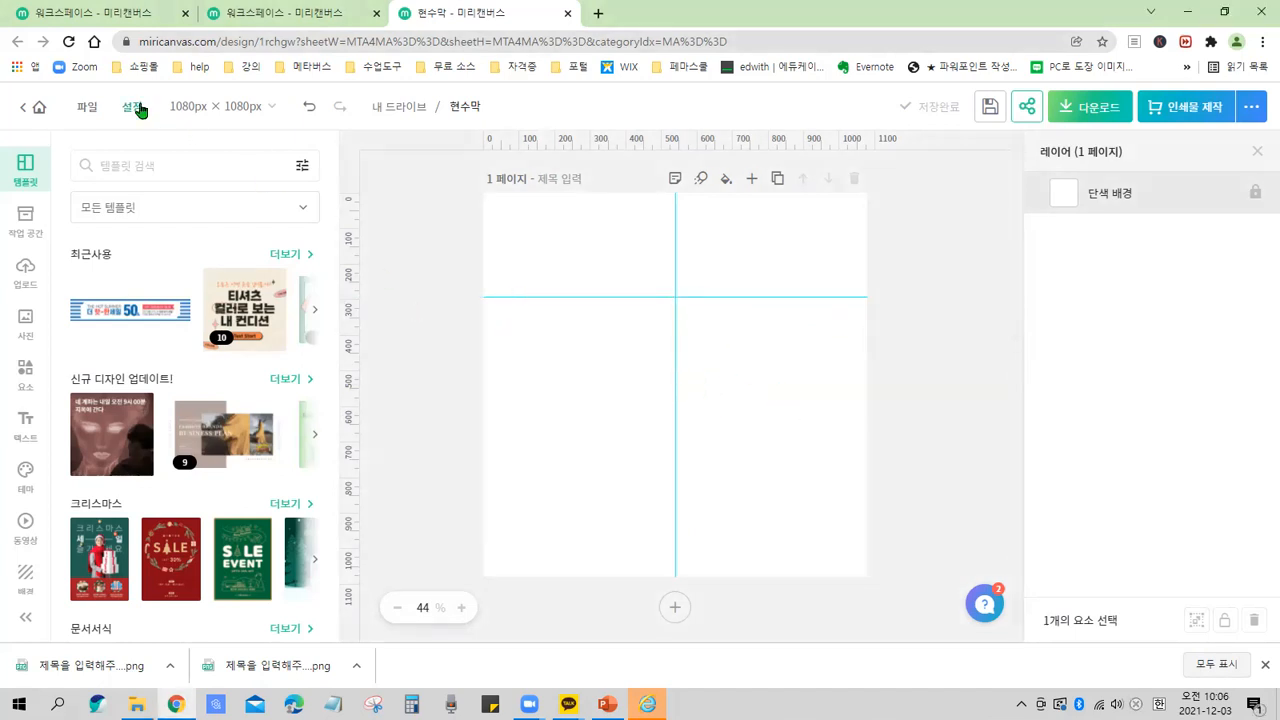
Open the Guides submenu of the editor settings.
{"action": "left_click", "coordinate": [138, 107]}
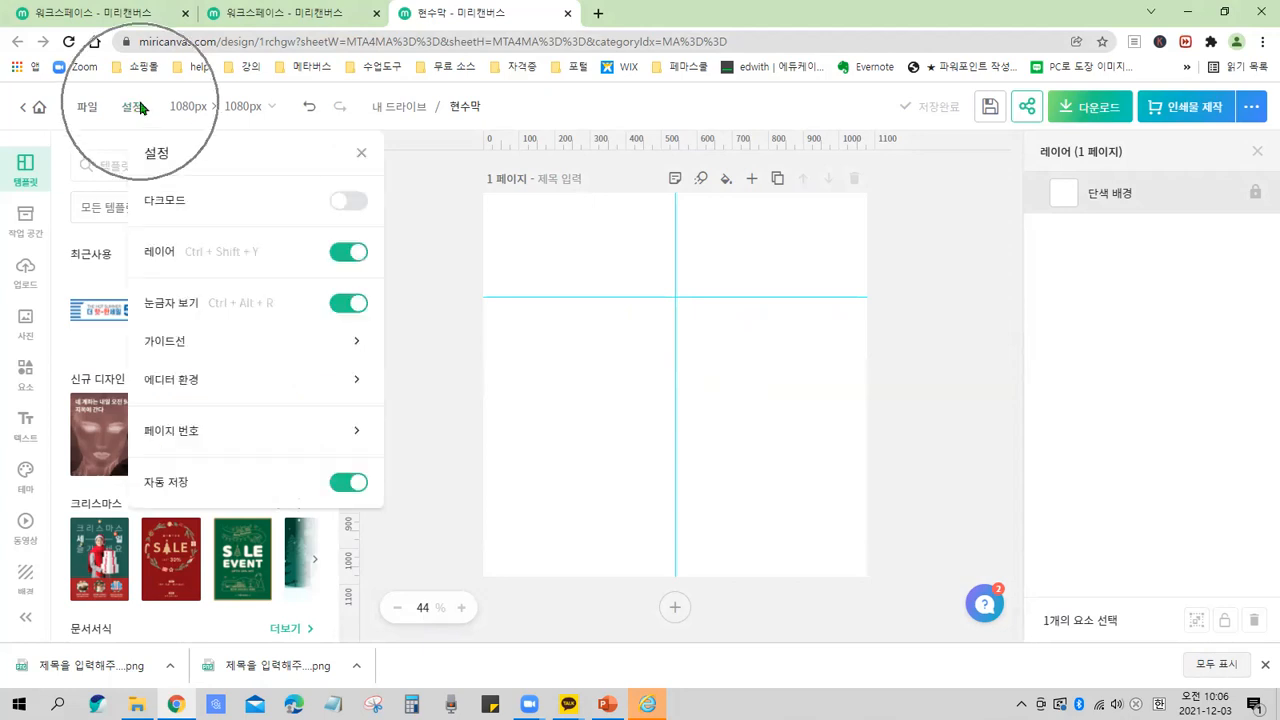
{"action": "key", "text": "ctrl"}
{"action": "key", "text": "ctrl"}
{"action": "key", "text": "ctrl"}
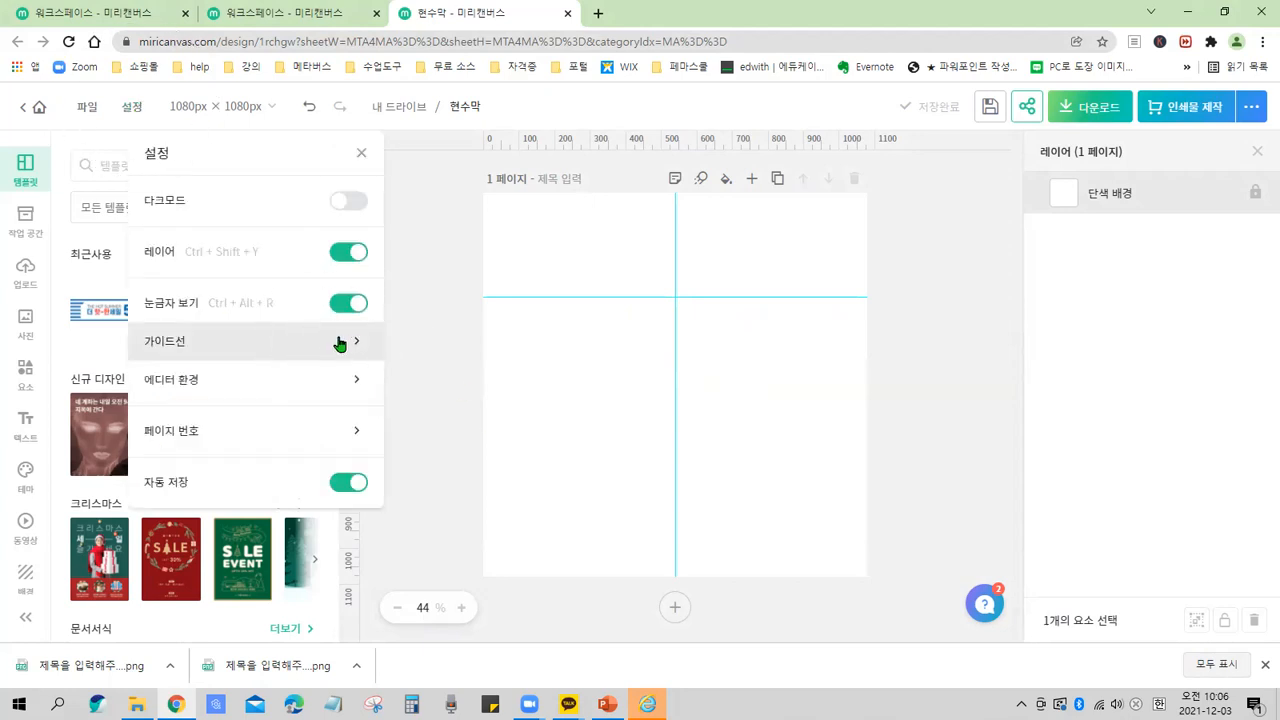
{"action": "left_click", "coordinate": [339, 344]}
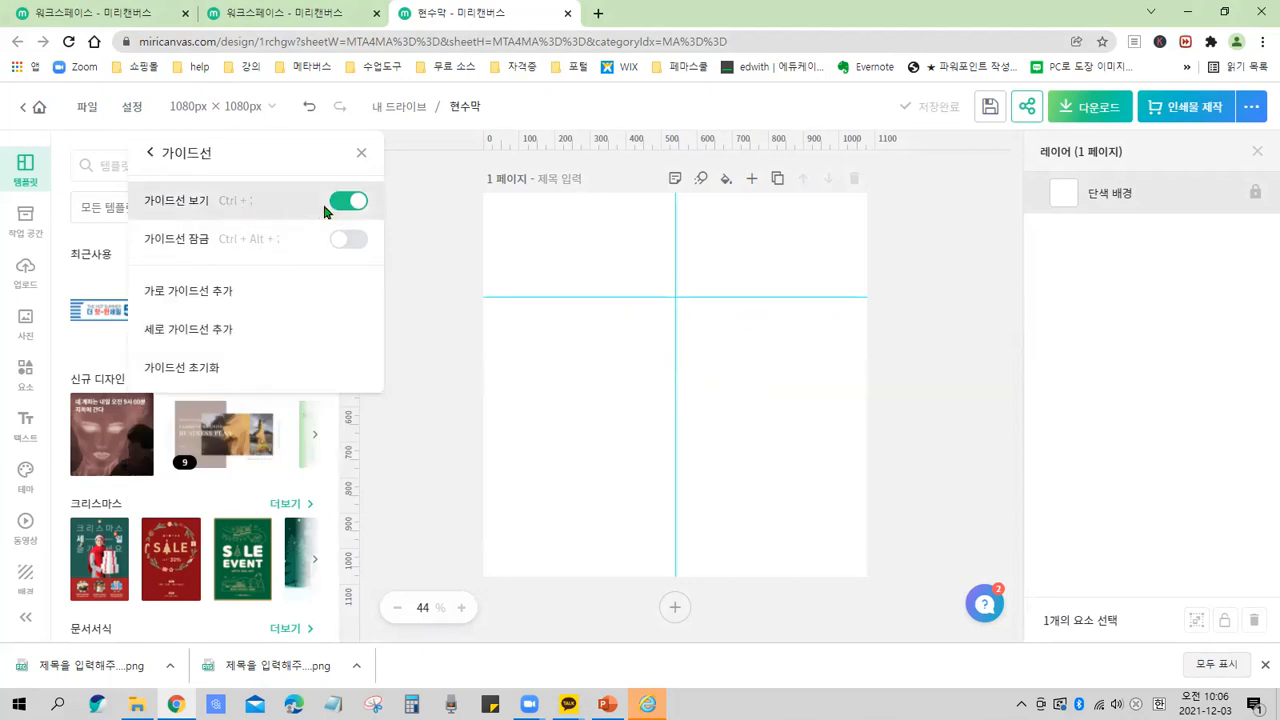
{"action": "key", "text": "ctrl"}
{"action": "key", "text": "ctrl"}
{"action": "left_click", "coordinate": [185, 160]}
{"action": "key", "text": "ctrl"}
{"action": "key", "text": "ctrl"}
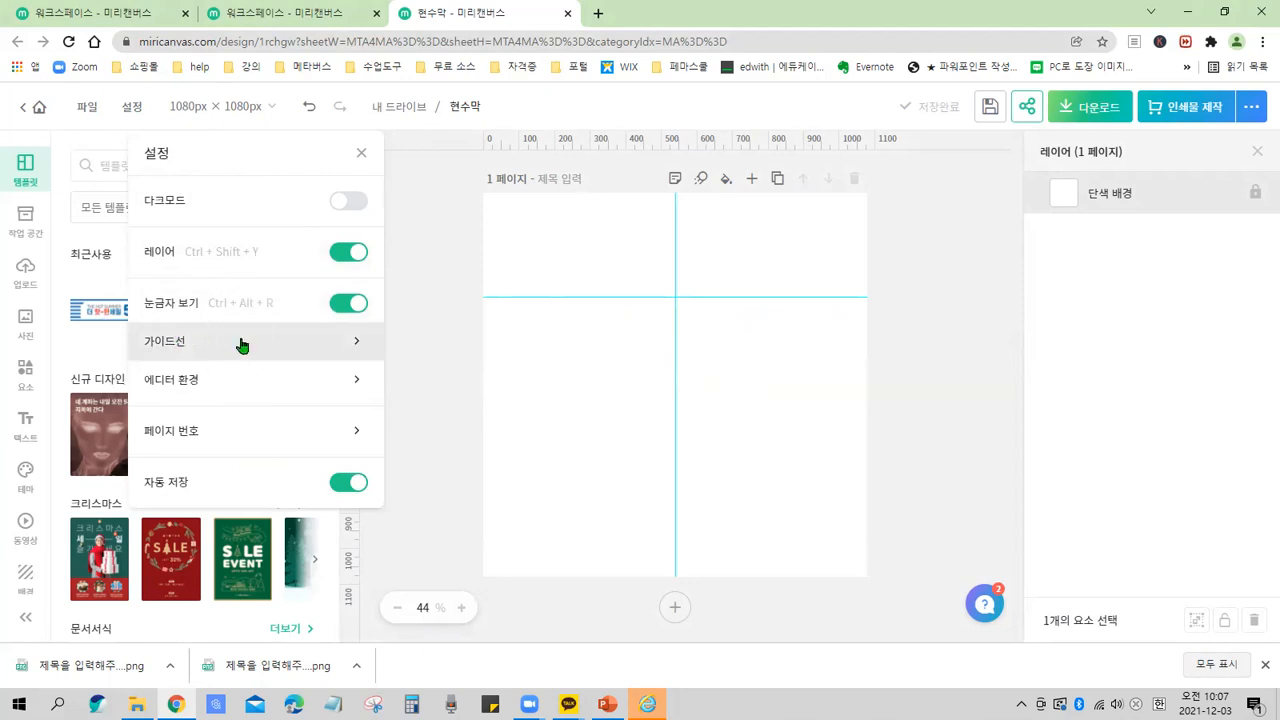
{"action": "left_click", "coordinate": [241, 345]}
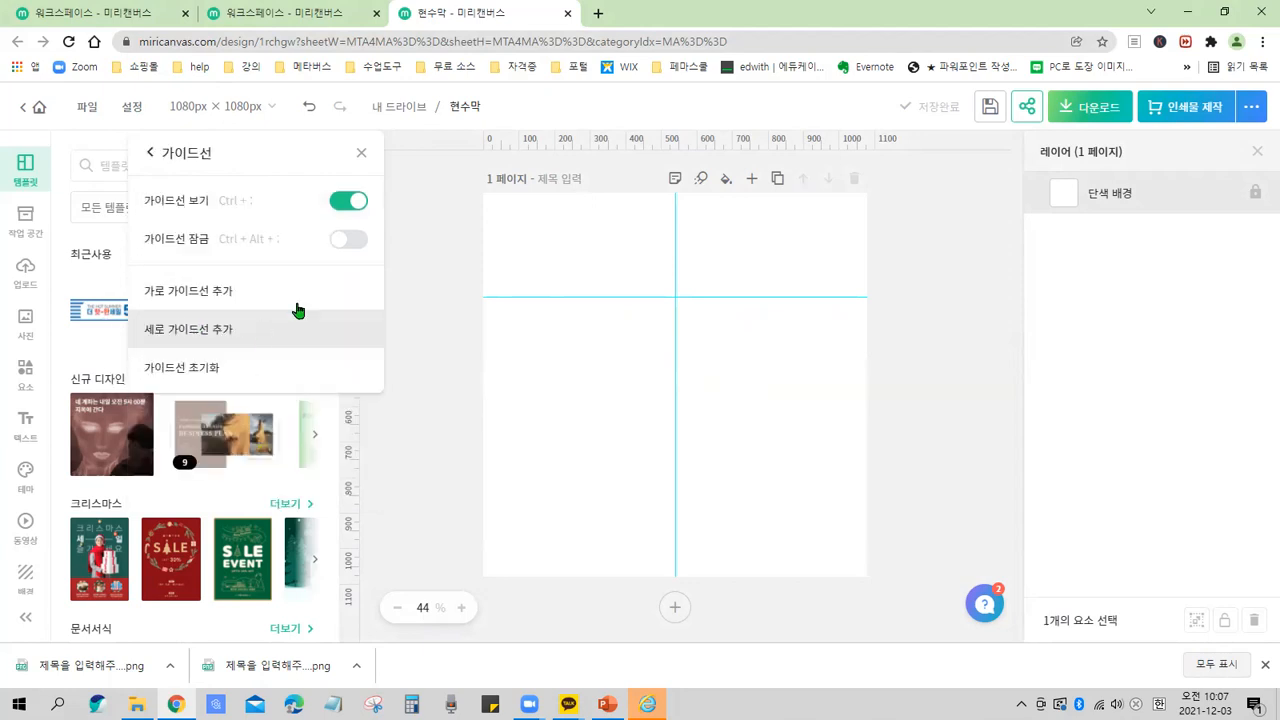
{"action": "mouse_move", "coordinate": [362, 231]}
{"action": "left_mouse_down"}
{"action": "mouse_move", "coordinate": [408, 229]}
{"action": "mouse_move", "coordinate": [362, 232]}
{"action": "mouse_move", "coordinate": [315, 180]}
{"action": "mouse_move", "coordinate": [380, 202]}
{"action": "mouse_move", "coordinate": [373, 246]}
{"action": "left_mouse_up"}
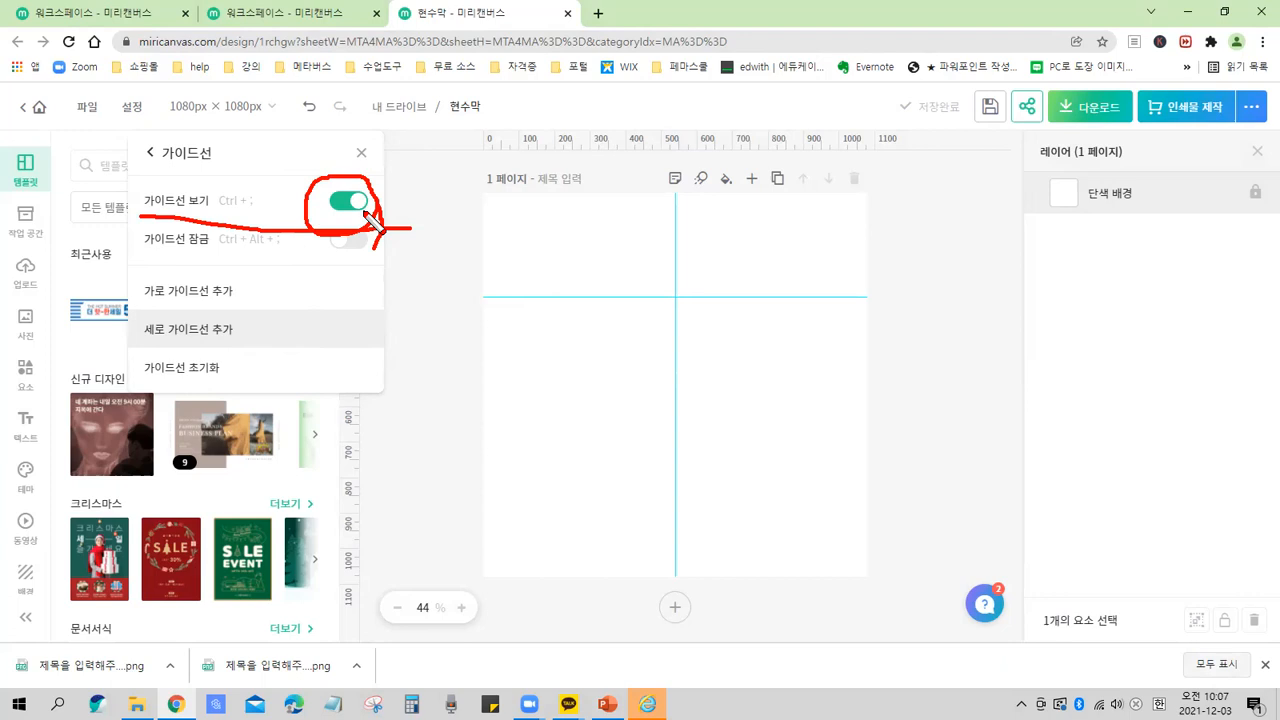
{"action": "key", "text": "Escape"}
Switch the guide lock on and back off.
{"action": "left_click", "coordinate": [361, 245]}
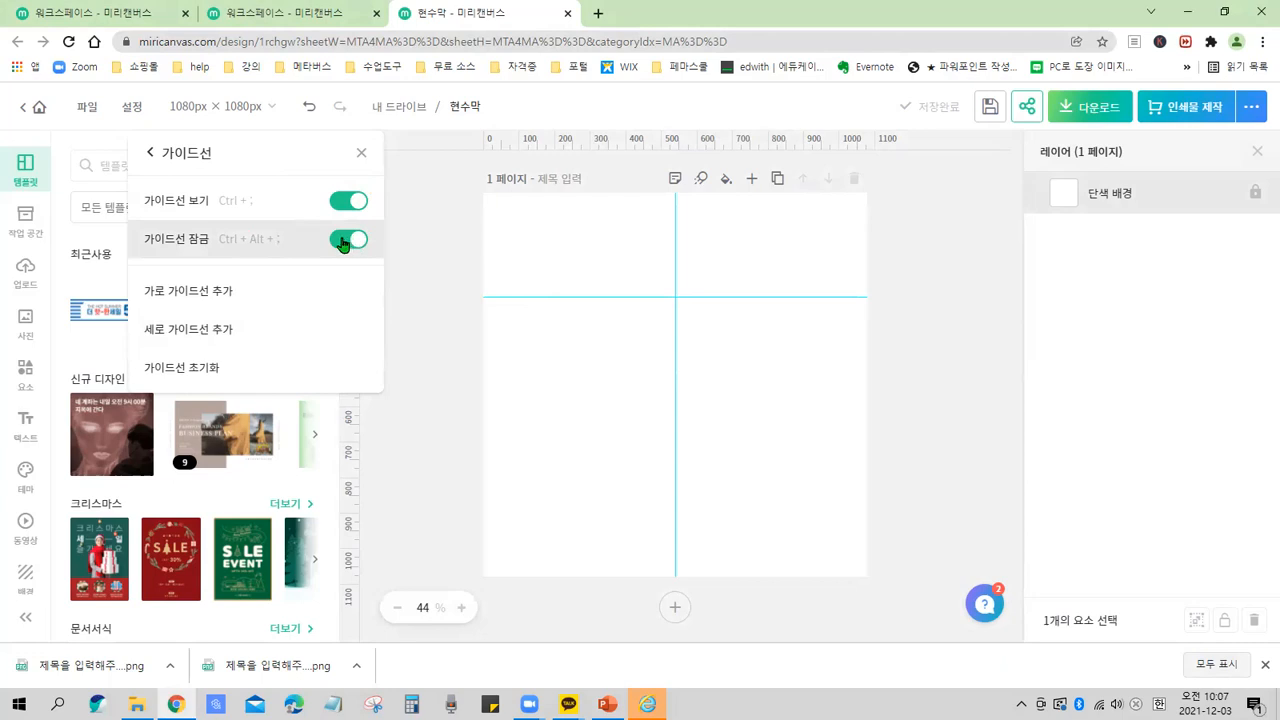
{"action": "left_click", "coordinate": [342, 243]}
{"action": "left_click", "coordinate": [359, 206]}
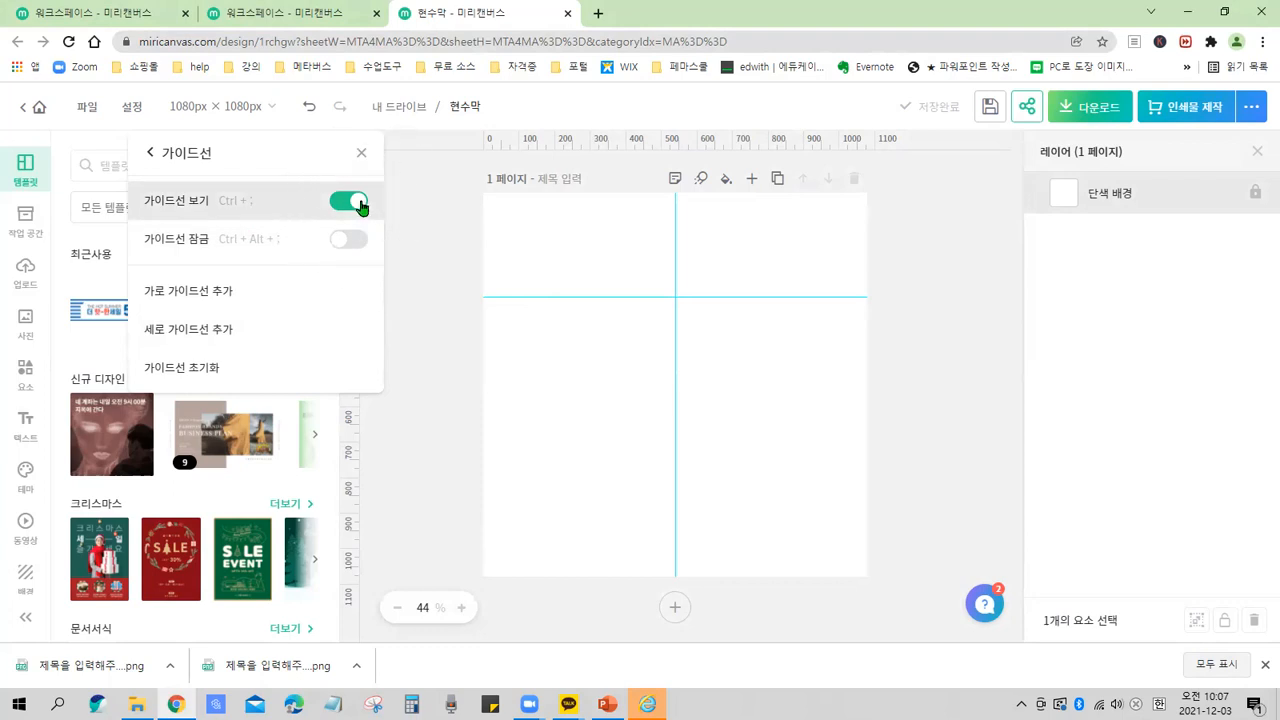
Drag the horizontal guide down to about 450 px on the page.
{"action": "left_click_drag", "start_coordinate": [287, 215], "coordinate": [420, 218]}
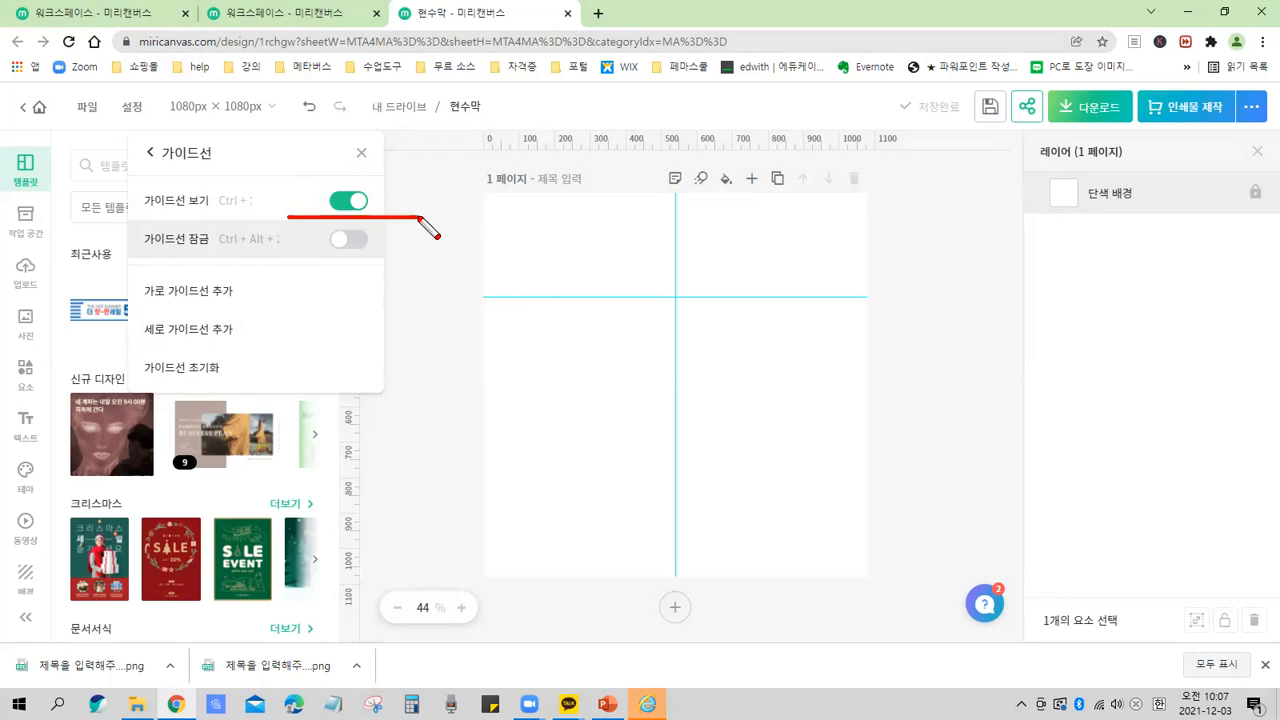
{"action": "key", "text": "Escape"}
{"action": "left_click_drag", "start_coordinate": [531, 296], "coordinate": [603, 354]}
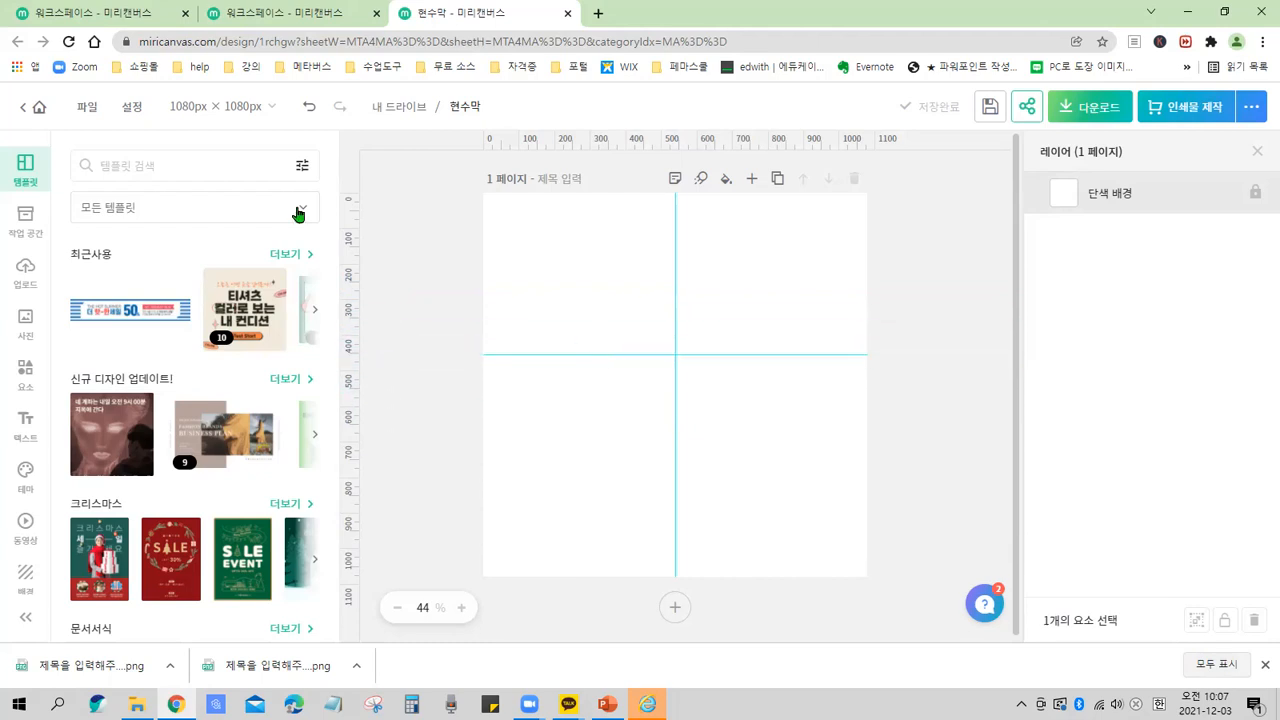
Reopen the Guides settings, hide the guides, and show them again.
{"action": "left_click", "coordinate": [135, 108]}
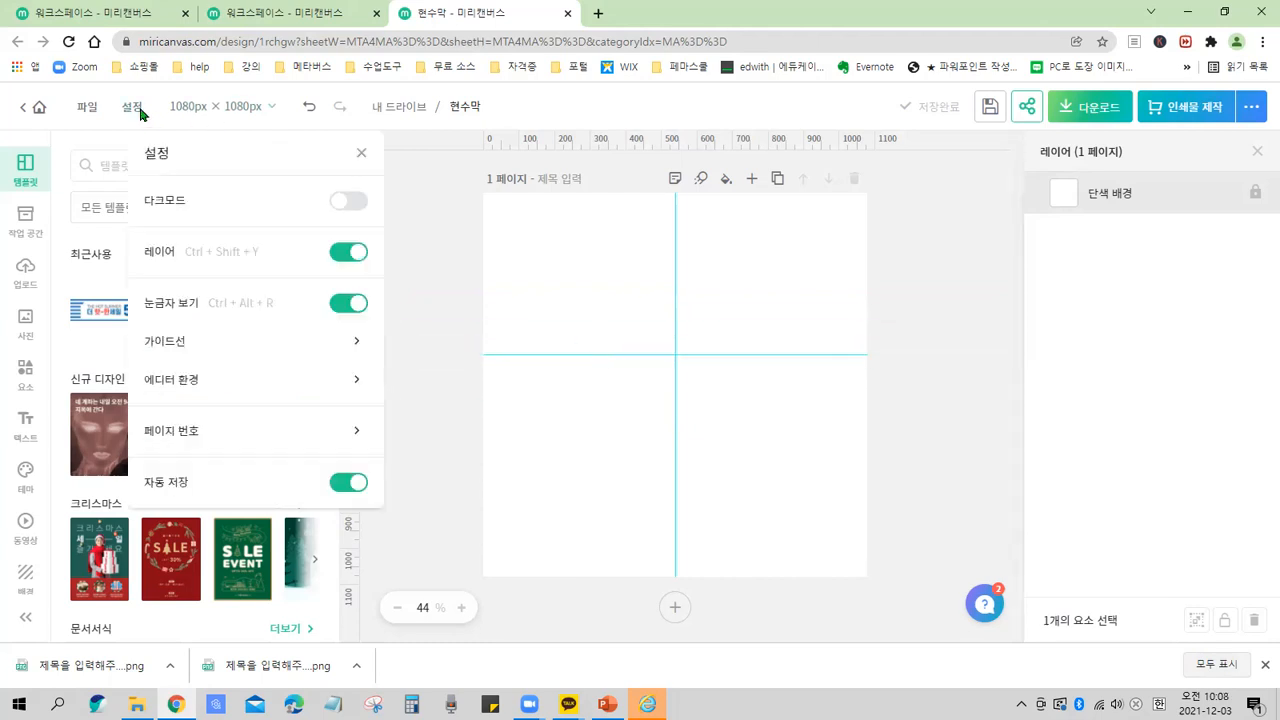
{"action": "left_click", "coordinate": [197, 342]}
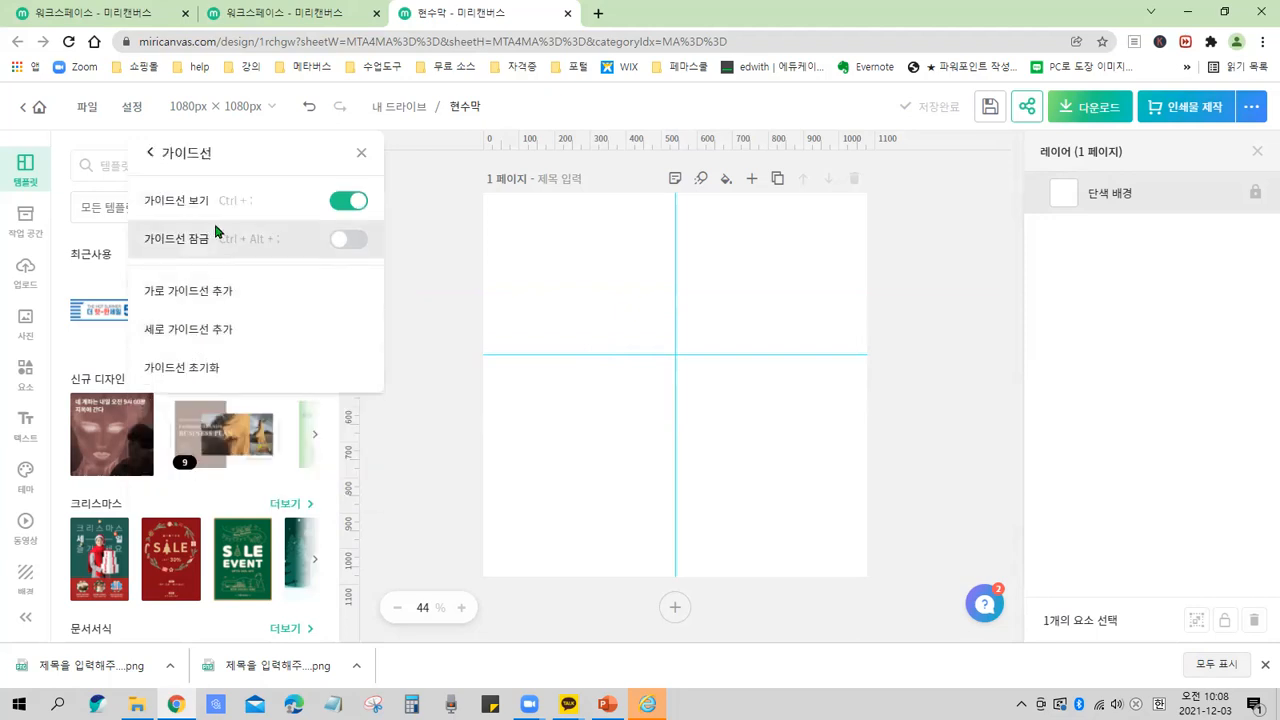
{"action": "left_click", "coordinate": [343, 203]}
{"action": "left_click", "coordinate": [670, 351]}
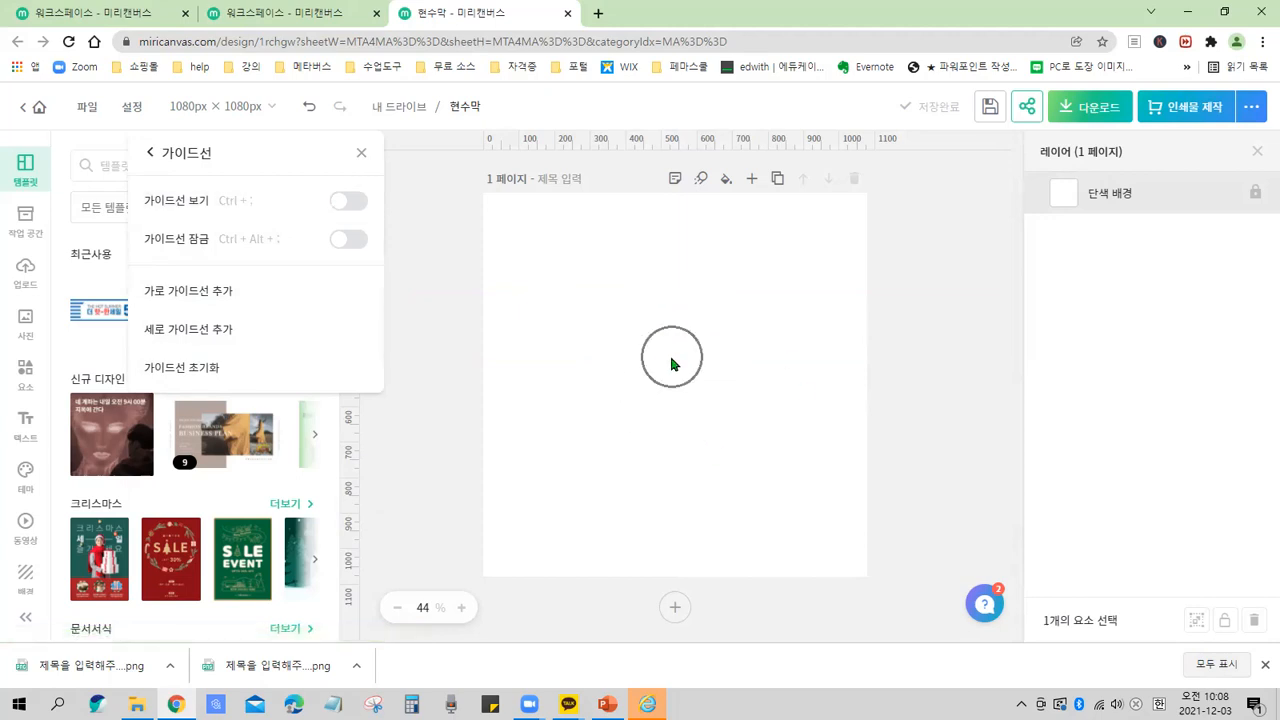
{"action": "left_click", "coordinate": [670, 355]}
{"action": "left_click", "coordinate": [350, 201]}
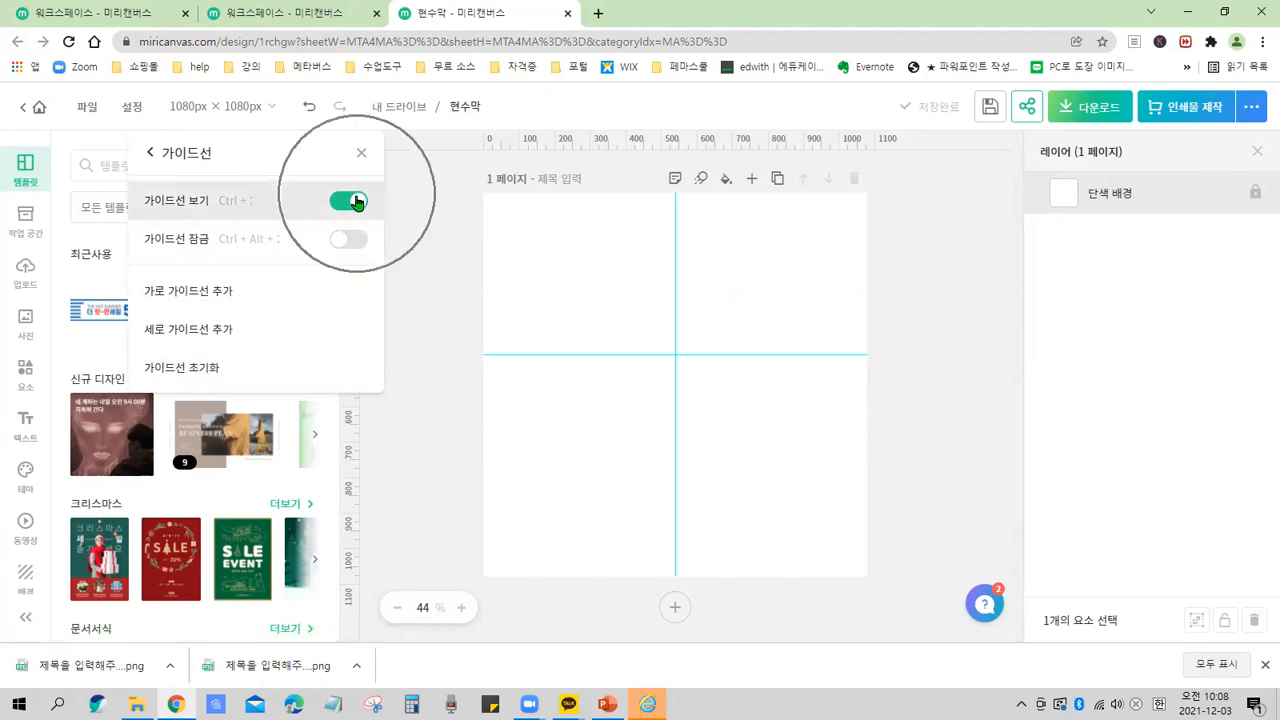
{"action": "left_click", "coordinate": [524, 356]}
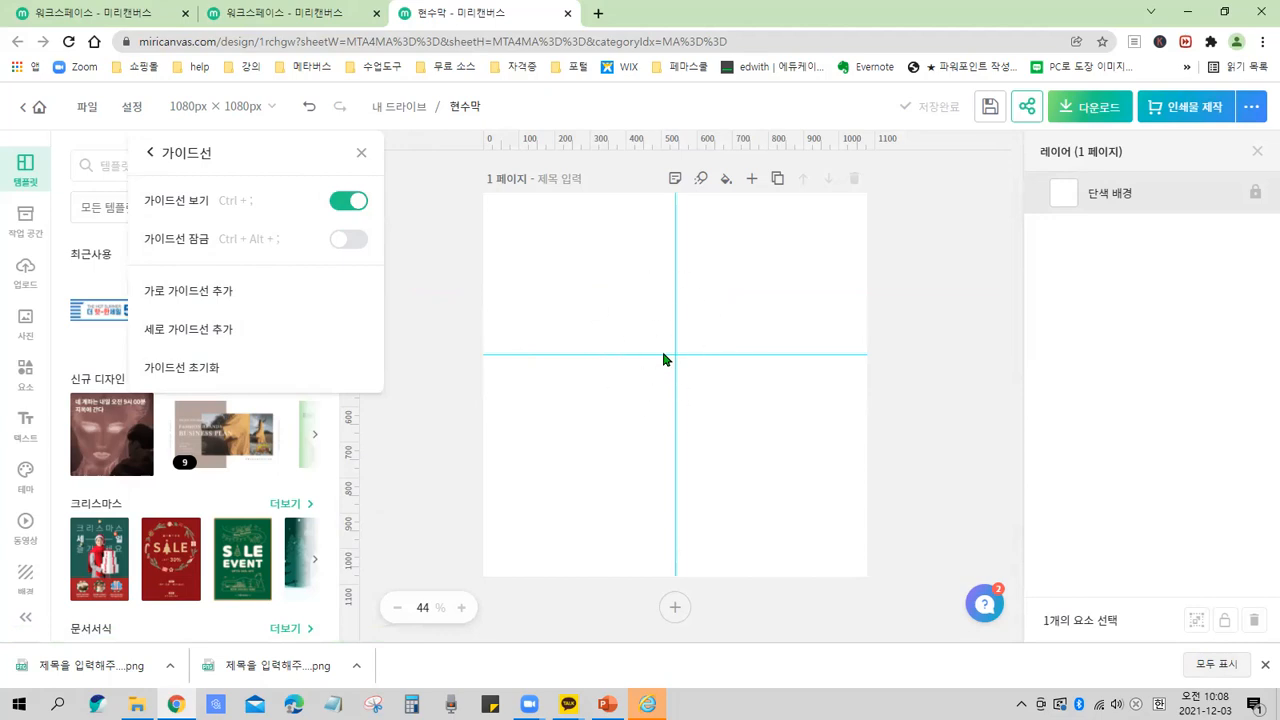
{"action": "key", "text": "ctrl"}
{"action": "key", "text": "ctrl"}
{"action": "key", "text": "ctrl"}
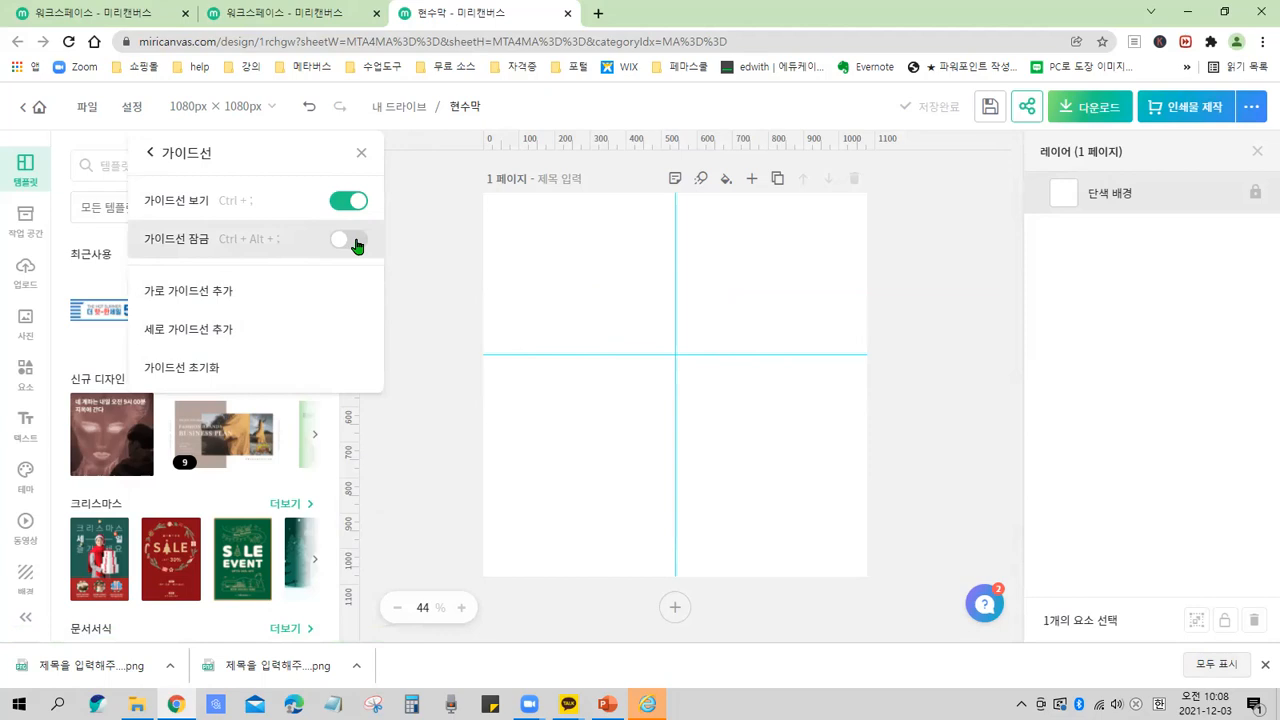
{"action": "left_click_drag", "start_coordinate": [487, 259], "coordinate": [860, 291]}
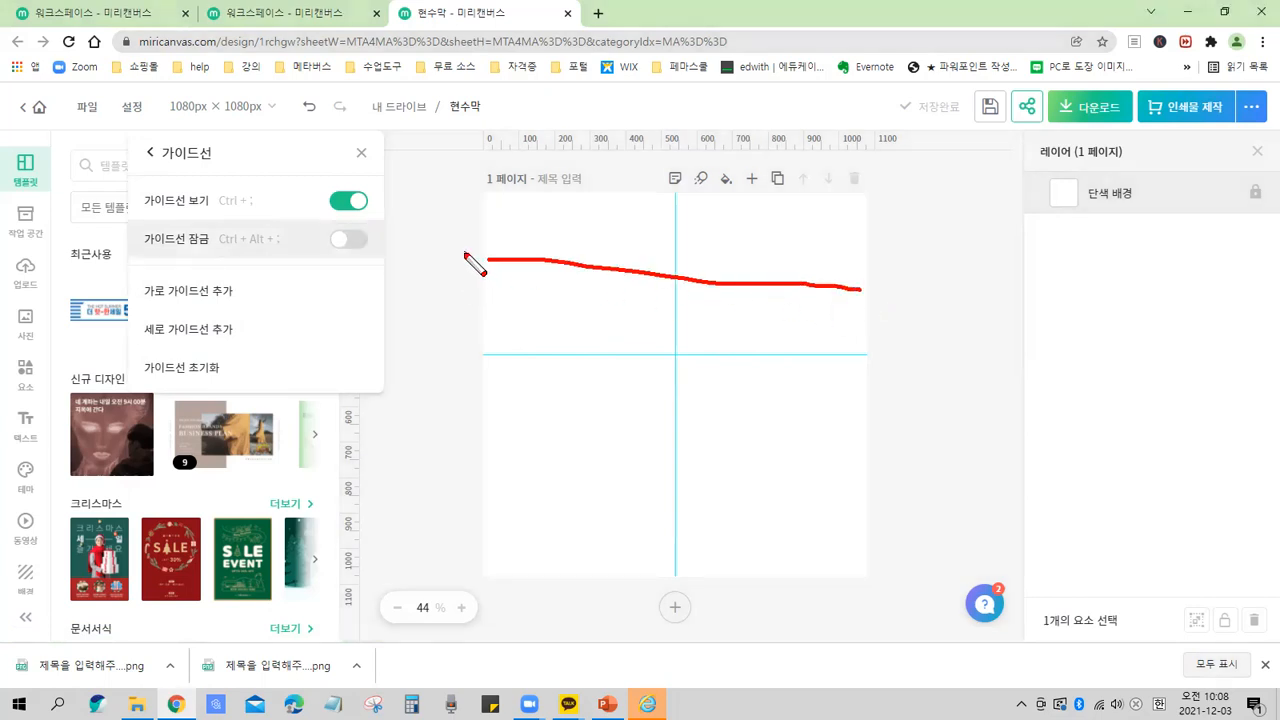
{"action": "left_click_drag", "start_coordinate": [464, 253], "coordinate": [928, 284]}
{"action": "left_click_drag", "start_coordinate": [524, 483], "coordinate": [840, 482]}
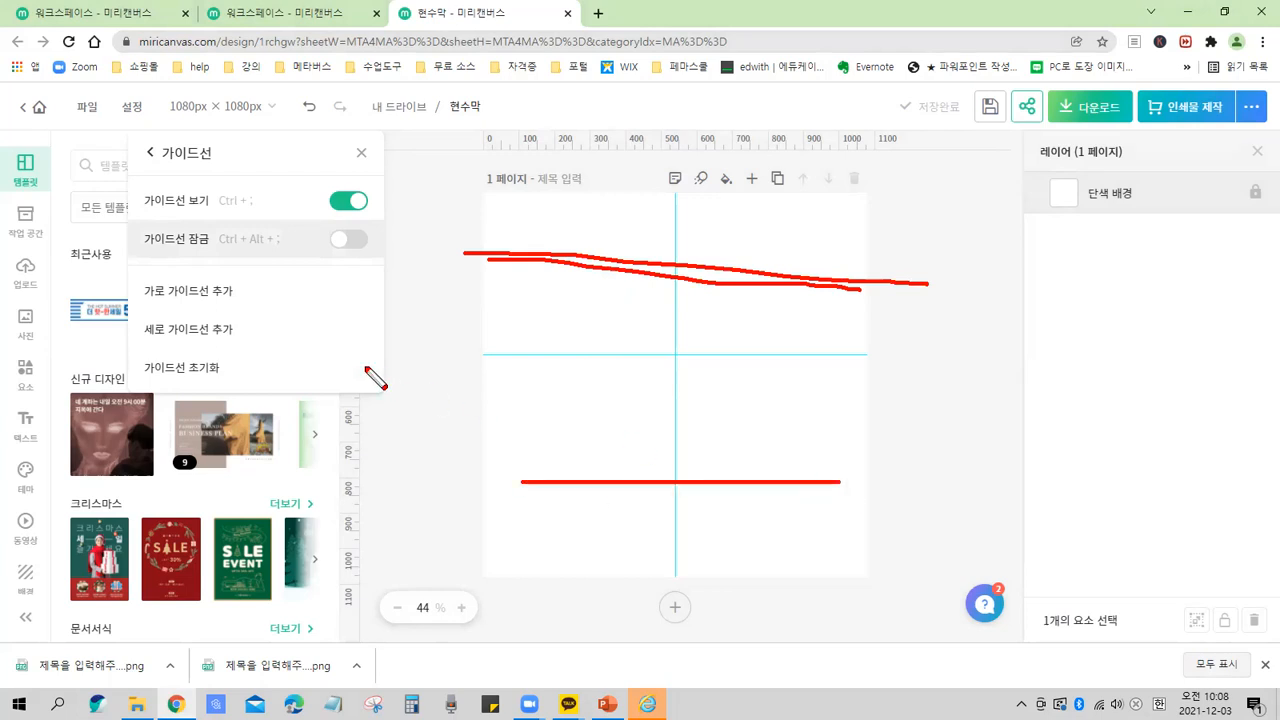
{"action": "left_click_drag", "start_coordinate": [251, 283], "coordinate": [261, 340]}
{"action": "left_click_drag", "start_coordinate": [142, 298], "coordinate": [248, 300]}
{"action": "left_click_drag", "start_coordinate": [152, 345], "coordinate": [250, 346]}
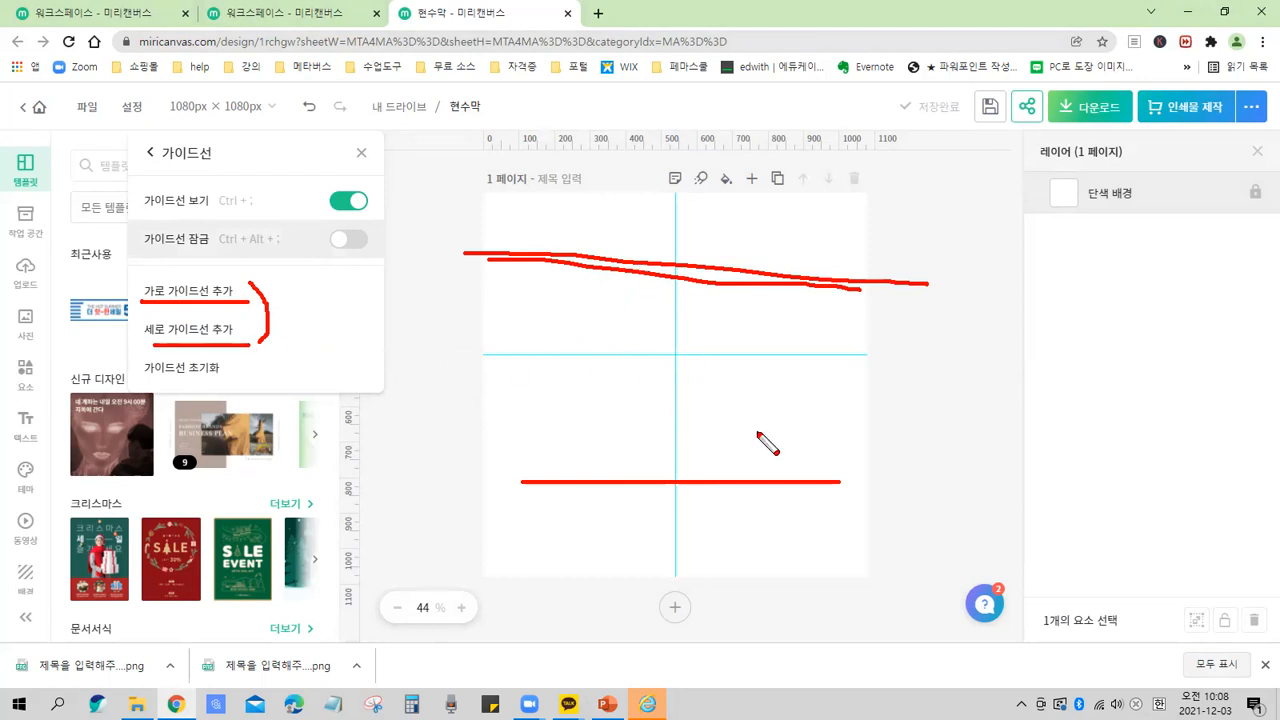
{"action": "key", "text": "Escape"}
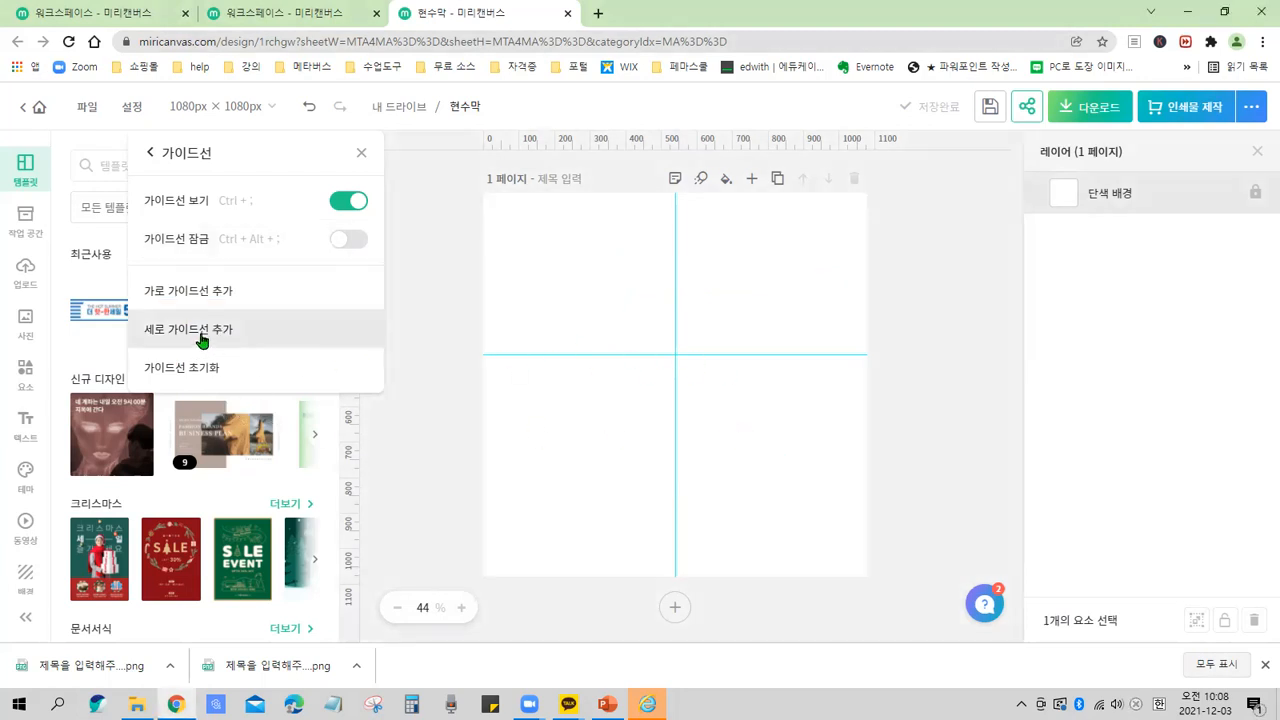
Add a vertical guide to the page and close the Guides settings.
{"action": "left_click", "coordinate": [201, 340]}
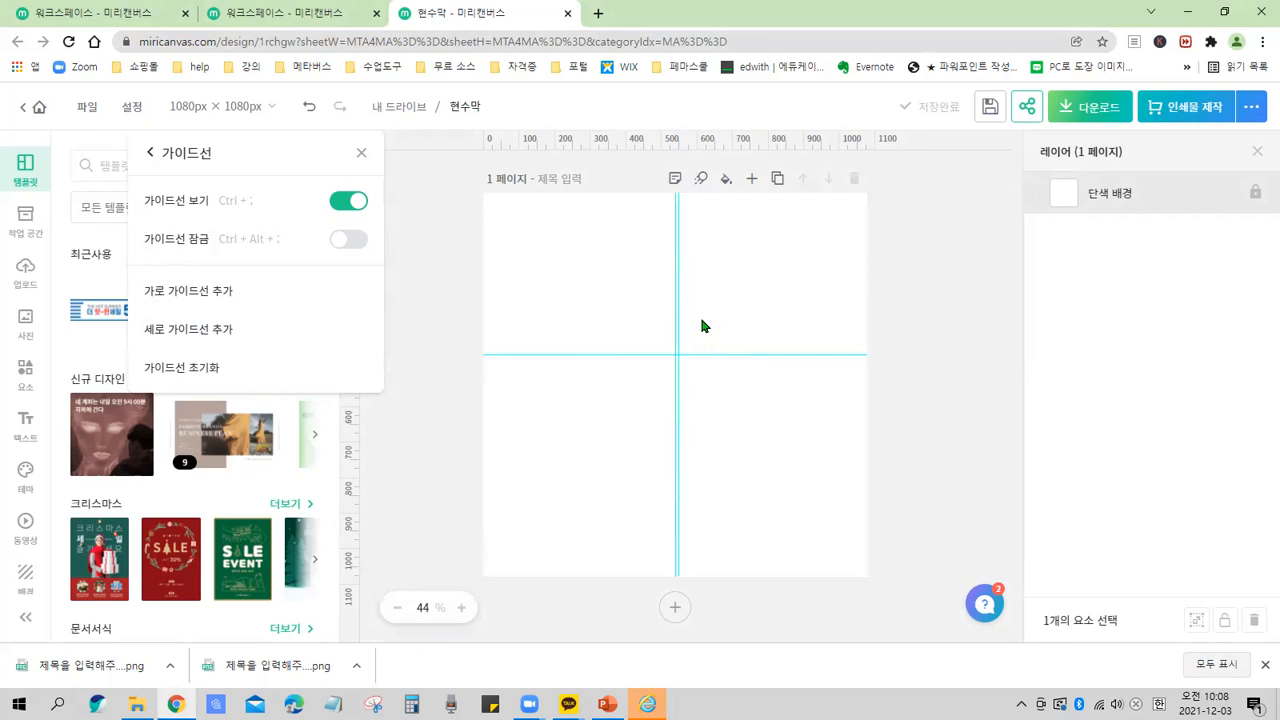
{"action": "scroll", "coordinate": [702, 319], "scroll_direction": "up", "scroll_amount": 1}
{"action": "scroll", "coordinate": [630, 285], "scroll_direction": "up", "scroll_amount": 1}
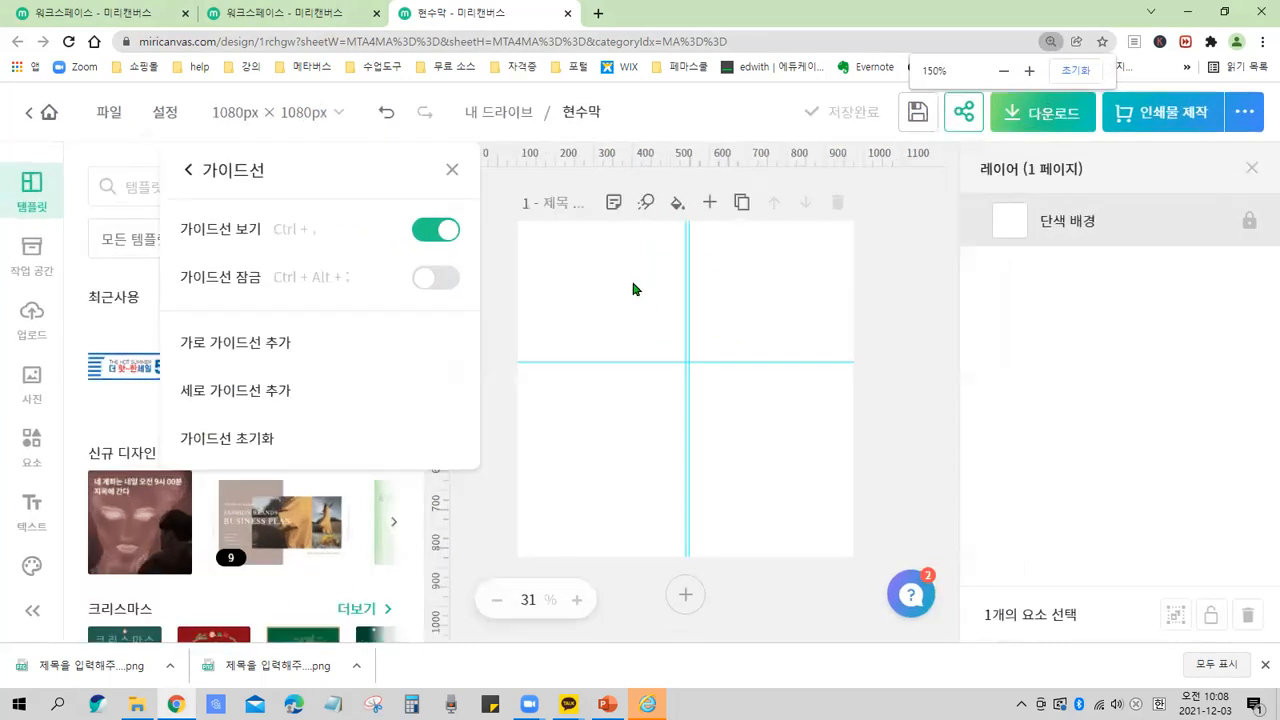
{"action": "scroll", "coordinate": [688, 299], "scroll_direction": "up", "scroll_amount": 1}
{"action": "key", "text": "ctrl"}
{"action": "key", "text": "ctrl"}
{"action": "key", "text": "ctrl"}
{"action": "key", "text": "ctrl"}
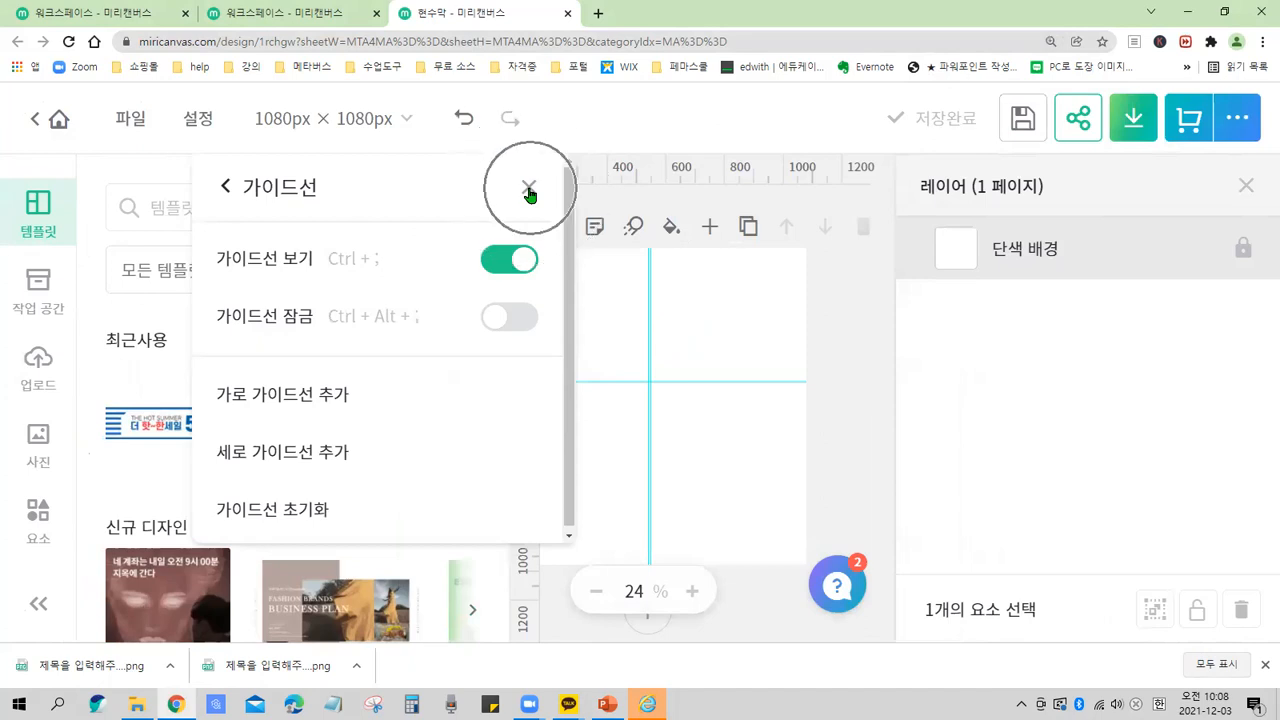
{"action": "mouse_move", "coordinate": [514, 170]}
{"action": "left_mouse_down"}
{"action": "mouse_move", "coordinate": [522, 209]}
{"action": "mouse_move", "coordinate": [549, 184]}
{"action": "mouse_move", "coordinate": [514, 170]}
{"action": "left_mouse_up"}
{"action": "key", "text": "ctrl"}
{"action": "key", "text": "ctrl"}
{"action": "left_click", "coordinate": [528, 188]}
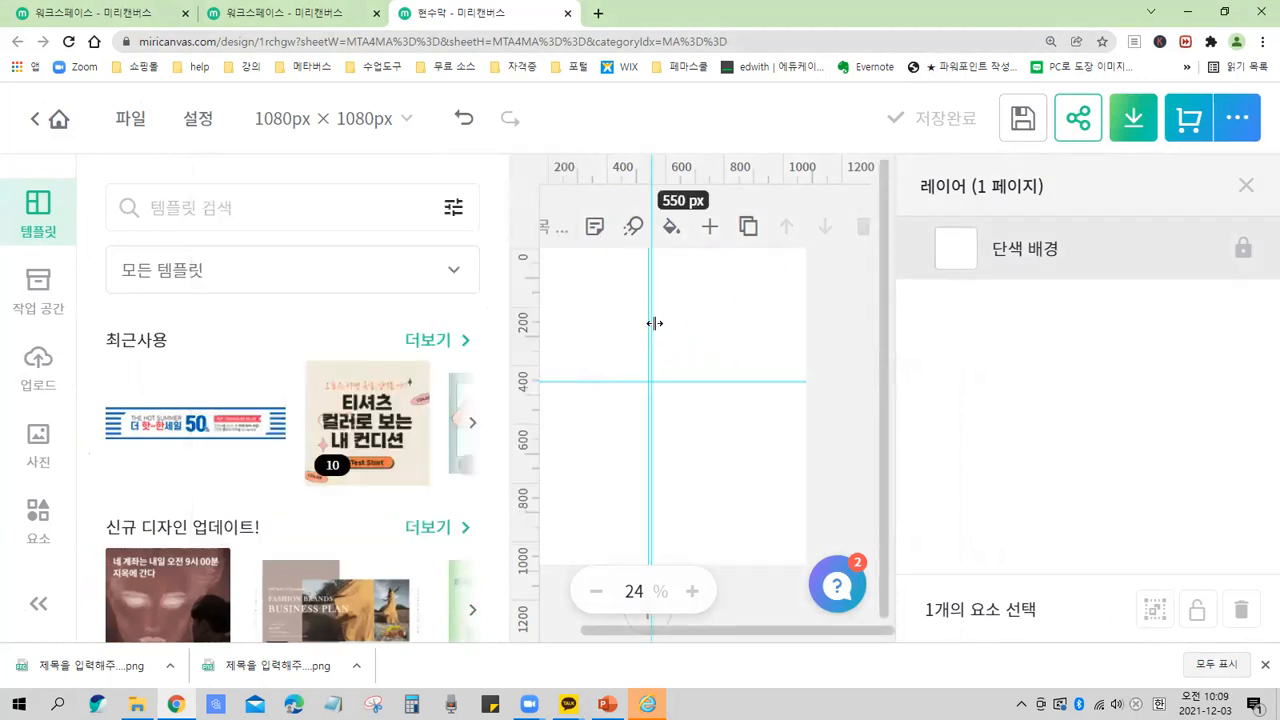
Move the two vertical guides apart and the horizontal guide lower on the page.
{"action": "key", "text": "ctrl"}
{"action": "left_click_drag", "start_coordinate": [654, 323], "coordinate": [608, 318]}
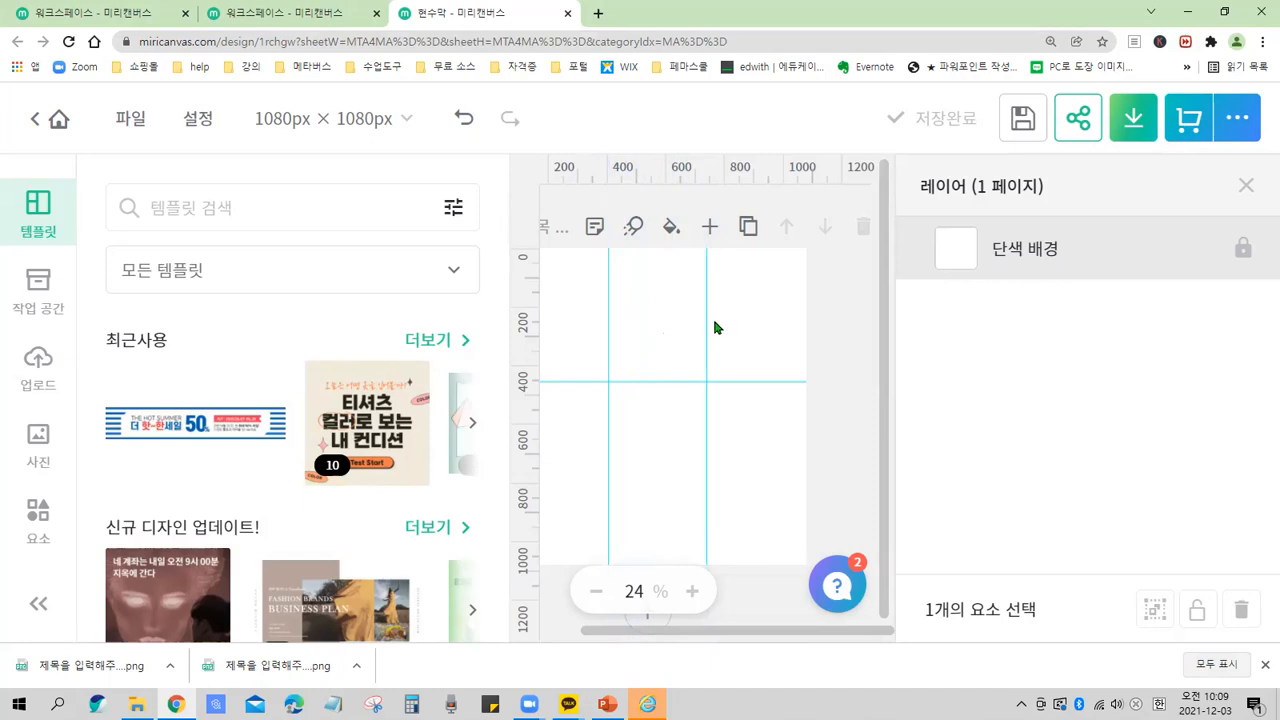
{"action": "left_click_drag", "start_coordinate": [709, 320], "coordinate": [741, 323]}
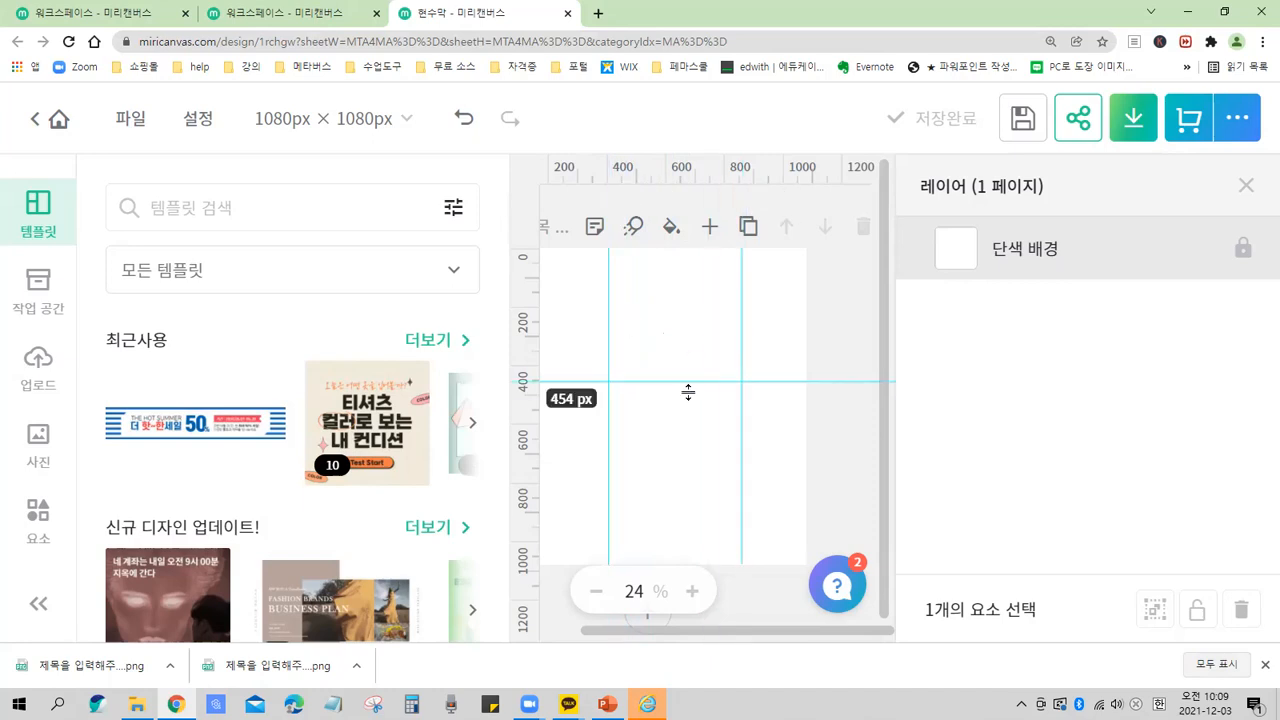
{"action": "left_click_drag", "start_coordinate": [688, 392], "coordinate": [686, 449]}
{"action": "mouse_move", "coordinate": [737, 358]}
{"action": "left_mouse_down"}
{"action": "mouse_move", "coordinate": [686, 360]}
{"action": "mouse_move", "coordinate": [749, 363]}
{"action": "left_mouse_up"}
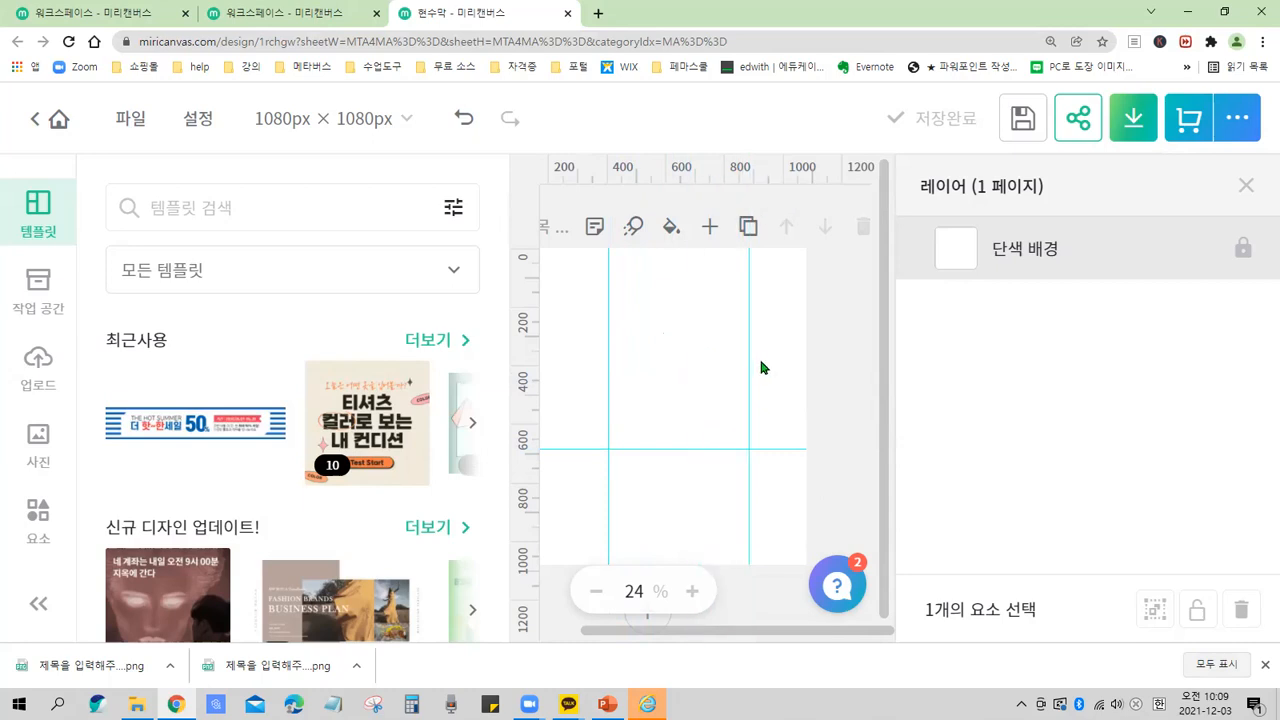
Reposition the vertical guides to roughly the page's thirds and the horizontal guide near its middle.
{"action": "scroll", "coordinate": [766, 364], "scroll_direction": "down", "scroll_amount": 3}
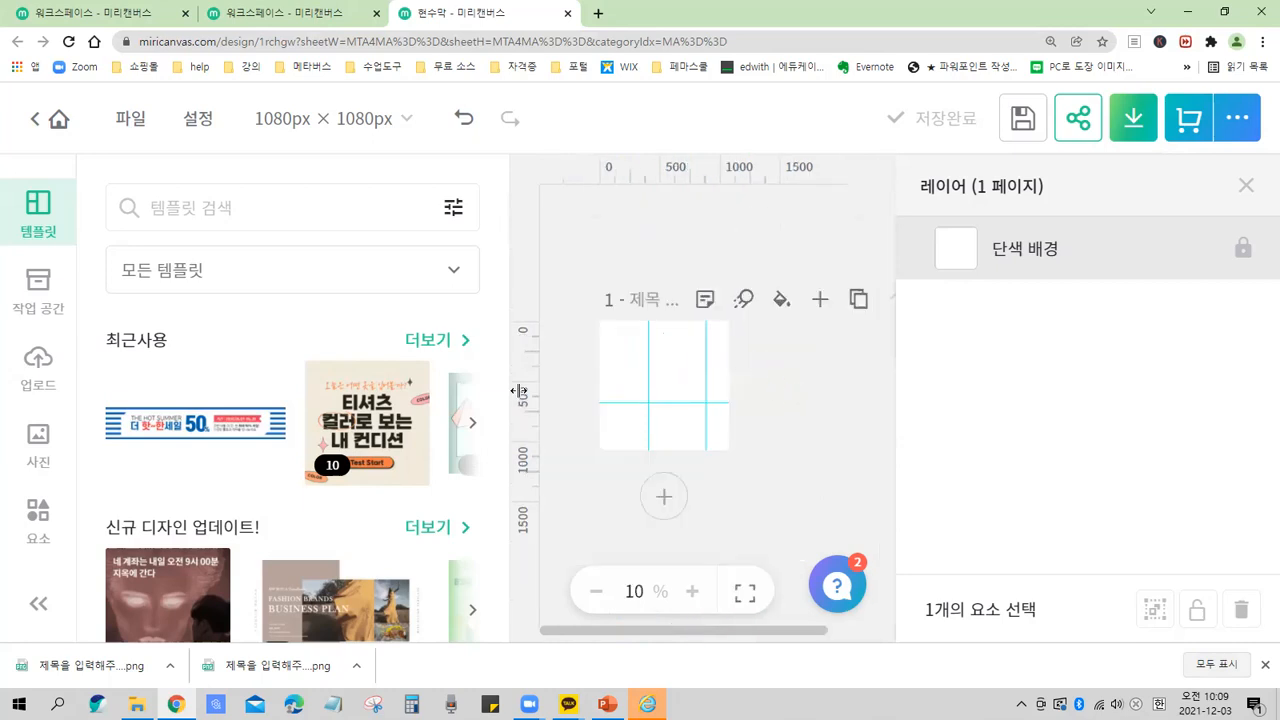
{"action": "mouse_move", "coordinate": [418, 388]}
{"action": "key", "text": "ctrl+minus"}
{"action": "key", "text": "ctrl+minus"}
{"action": "key", "text": "ctrl+minus"}
{"action": "key", "text": "ctrl+minus"}
{"action": "key", "text": "ctrl+minus"}
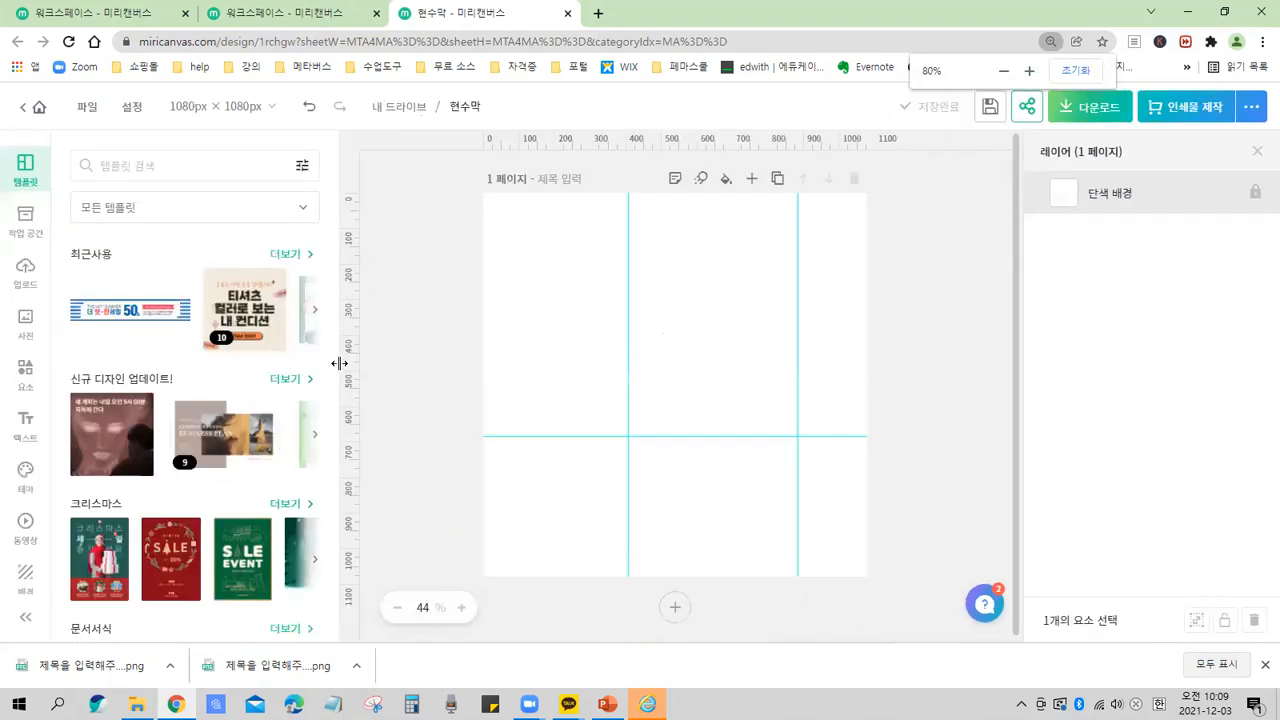
{"action": "left_click_drag", "start_coordinate": [616, 344], "coordinate": [600, 344]}
{"action": "left_click_drag", "start_coordinate": [800, 361], "coordinate": [729, 374]}
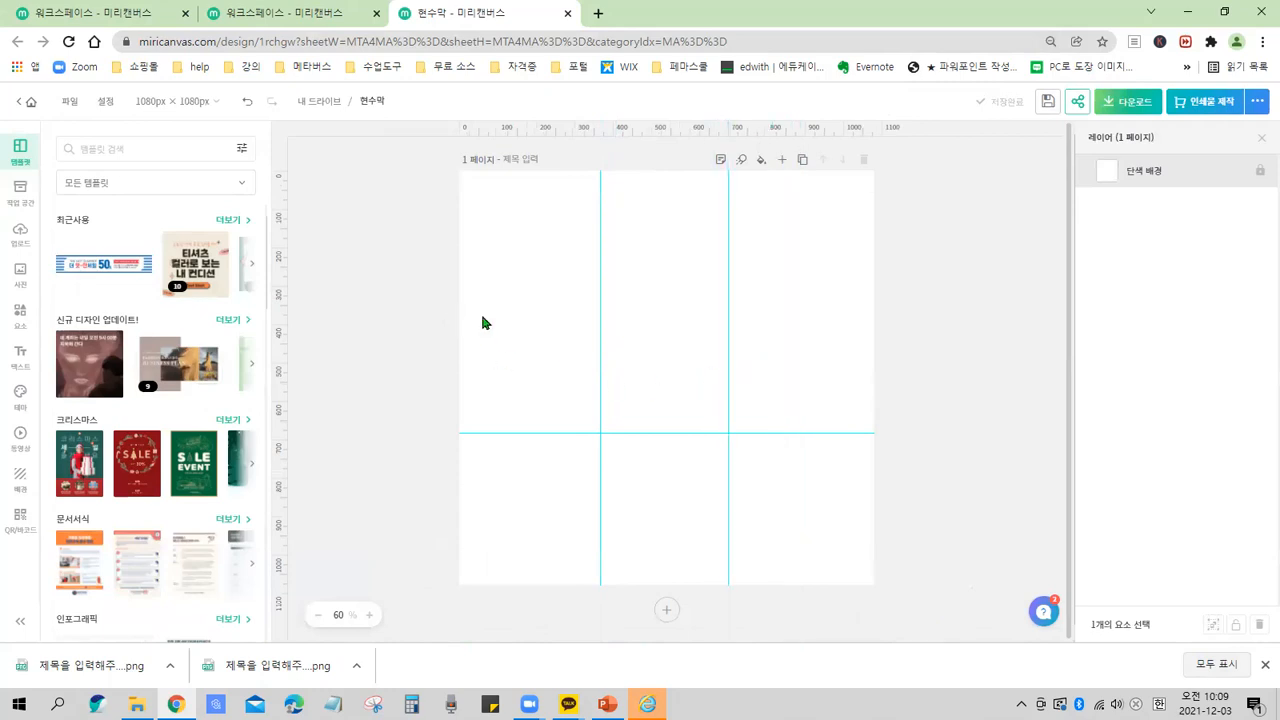
{"action": "left_click_drag", "start_coordinate": [557, 431], "coordinate": [552, 349]}
{"action": "left_click_drag", "start_coordinate": [683, 349], "coordinate": [683, 349]}
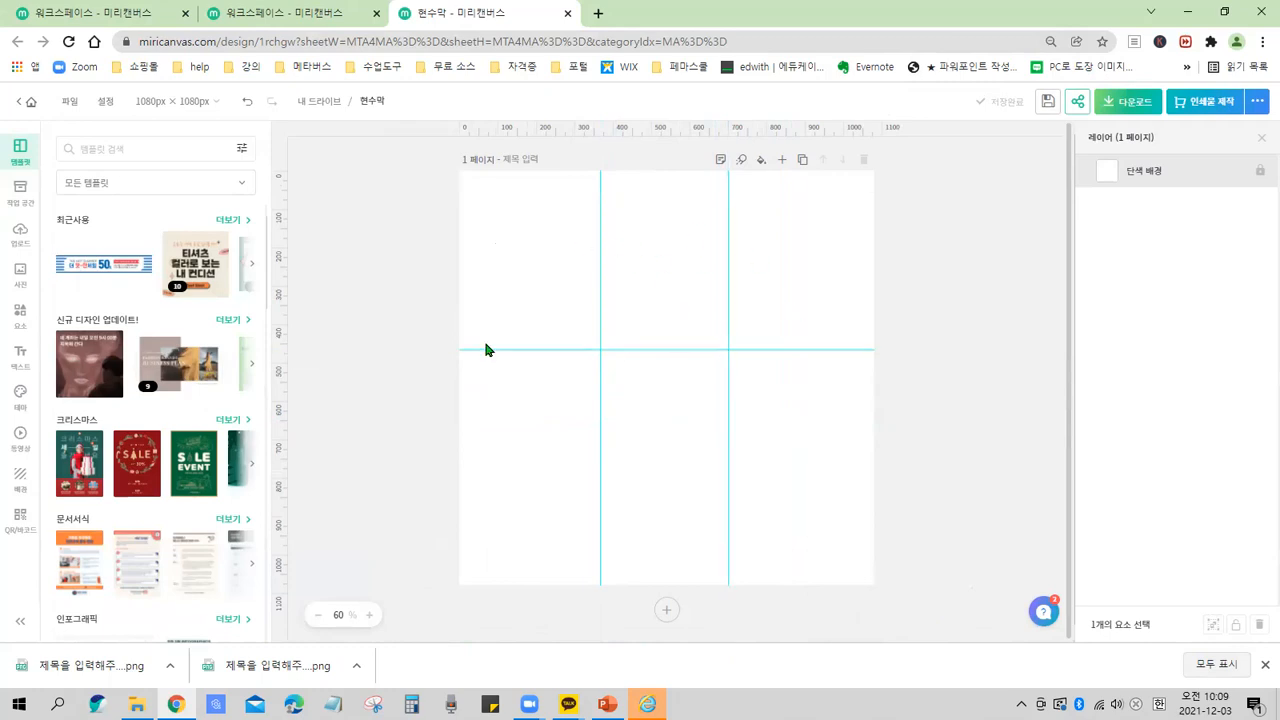
Open the editor settings menu.
{"action": "left_click", "coordinate": [104, 104]}
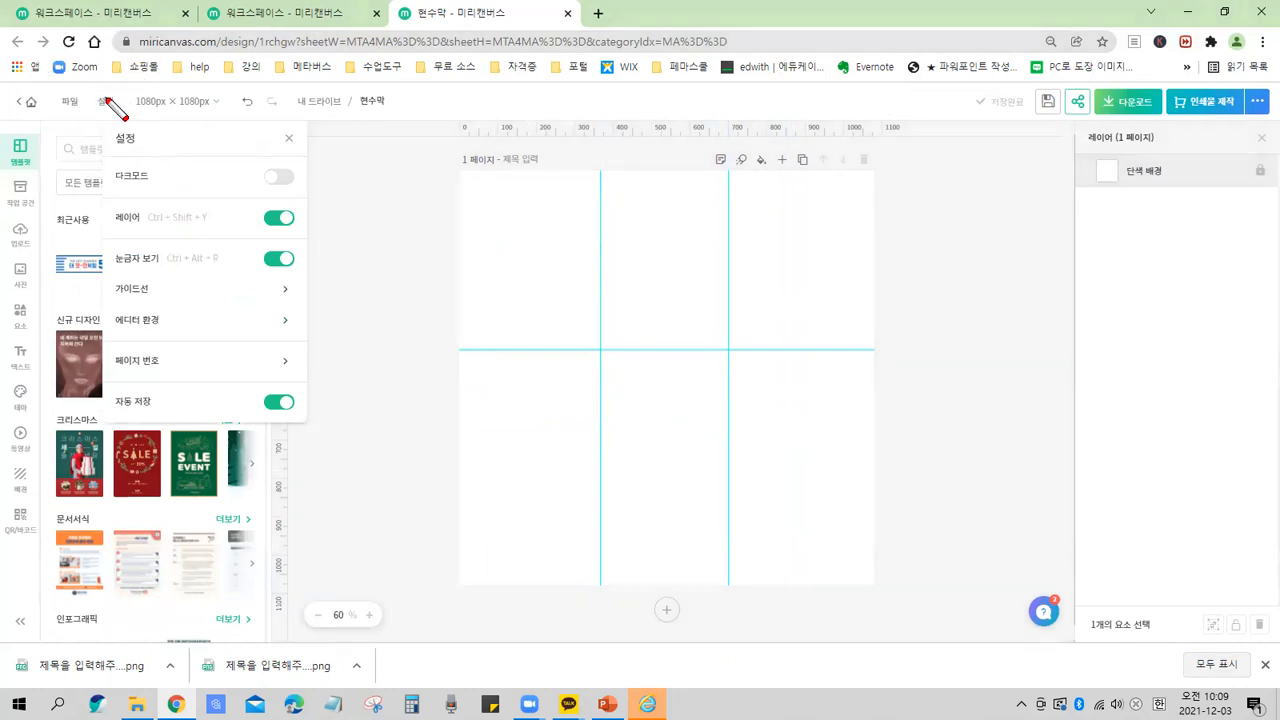
{"action": "left_click_drag", "start_coordinate": [89, 85], "coordinate": [139, 125]}
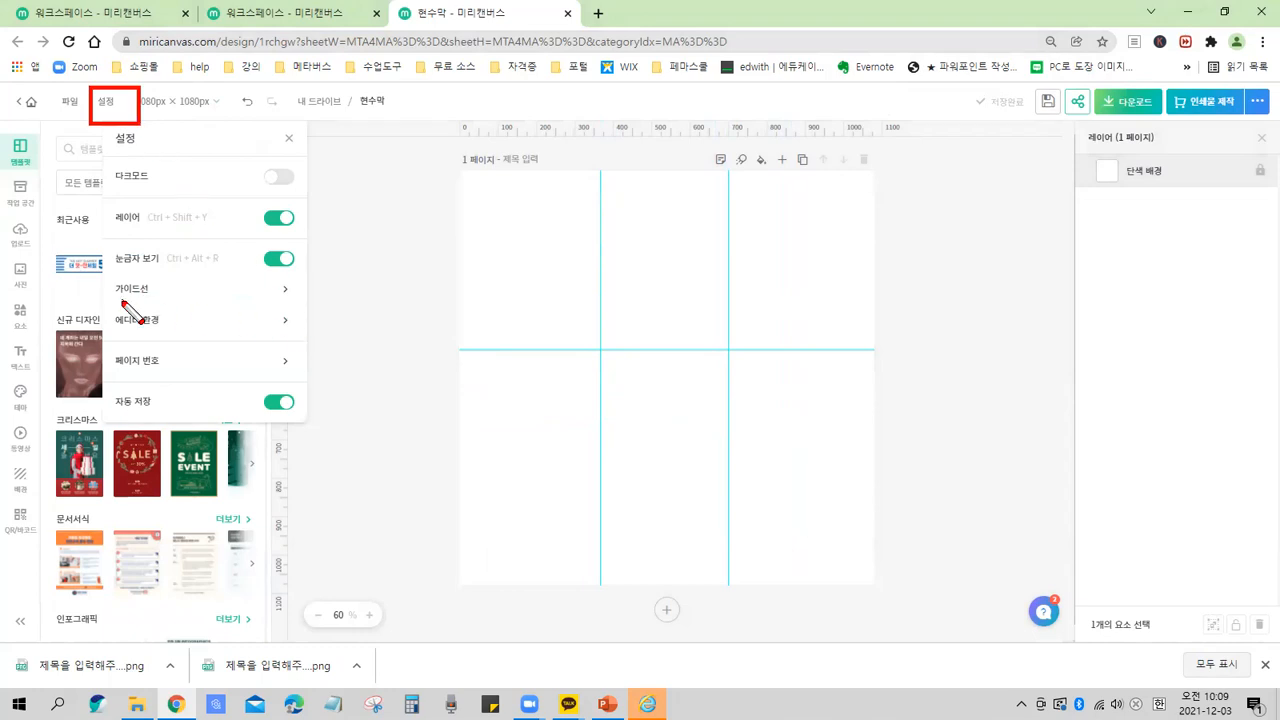
{"action": "mouse_move", "coordinate": [109, 305]}
{"action": "left_mouse_down"}
{"action": "mouse_move", "coordinate": [109, 316]}
{"action": "mouse_move", "coordinate": [306, 342]}
{"action": "left_mouse_up"}
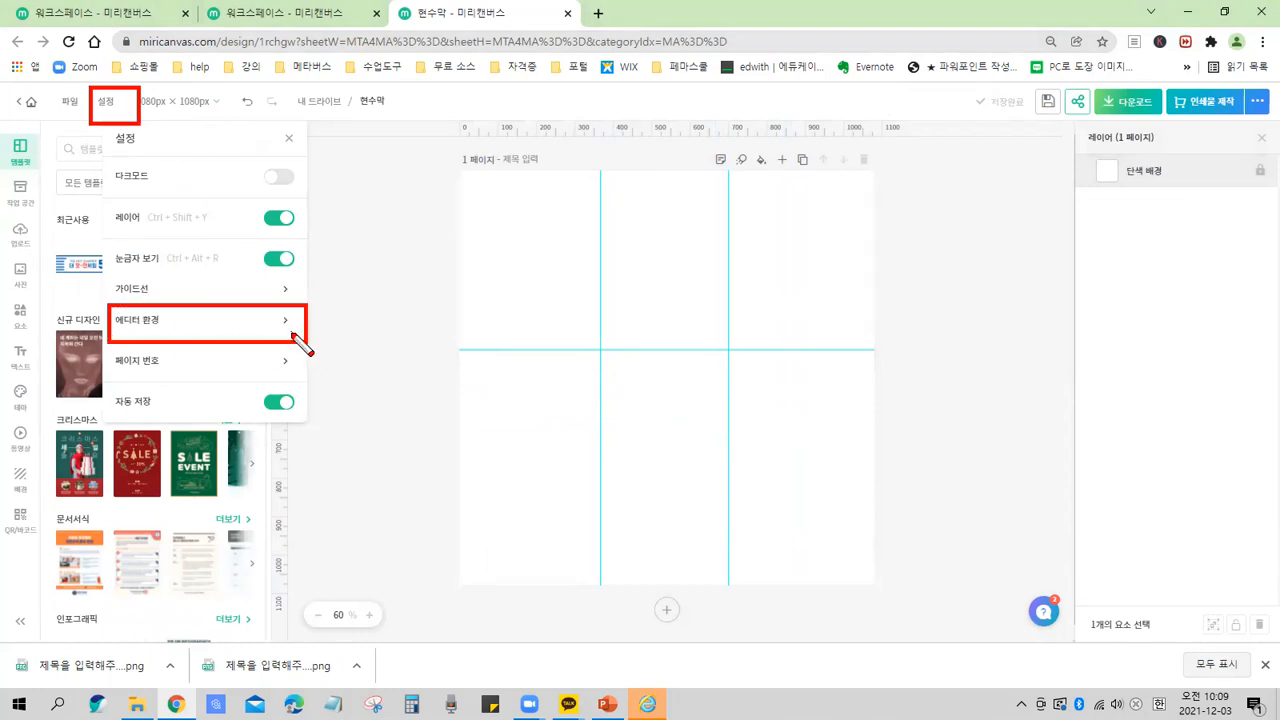
{"action": "key", "text": "Escape"}
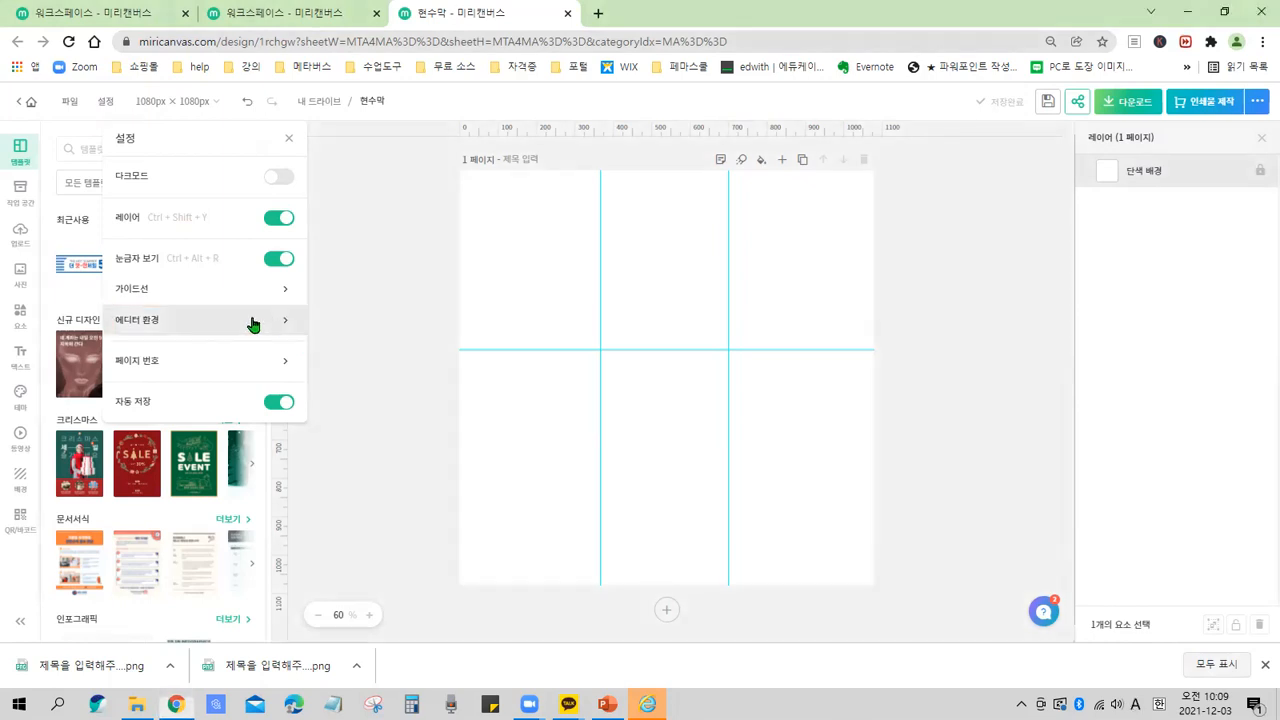
Open the Editor environment settings and review the snap guide, edit-area-only view and element size input options.
{"action": "left_click", "coordinate": [177, 322]}
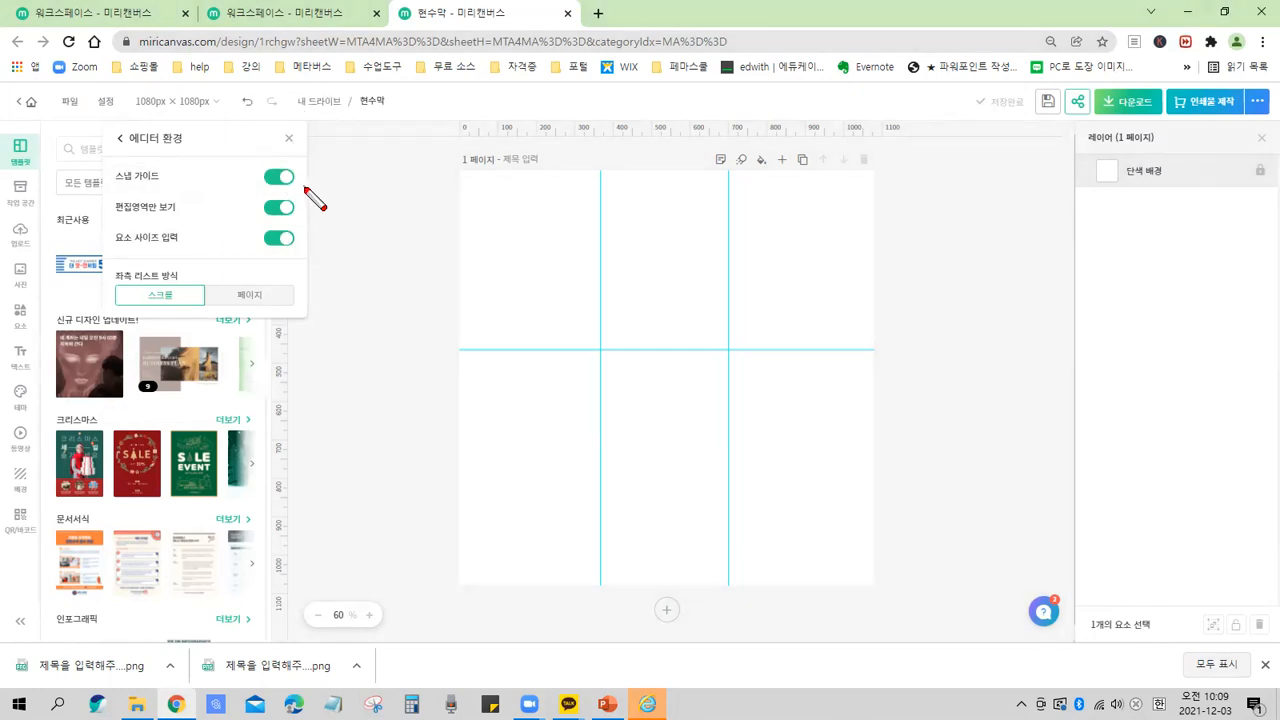
{"action": "left_click_drag", "start_coordinate": [293, 173], "coordinate": [306, 249]}
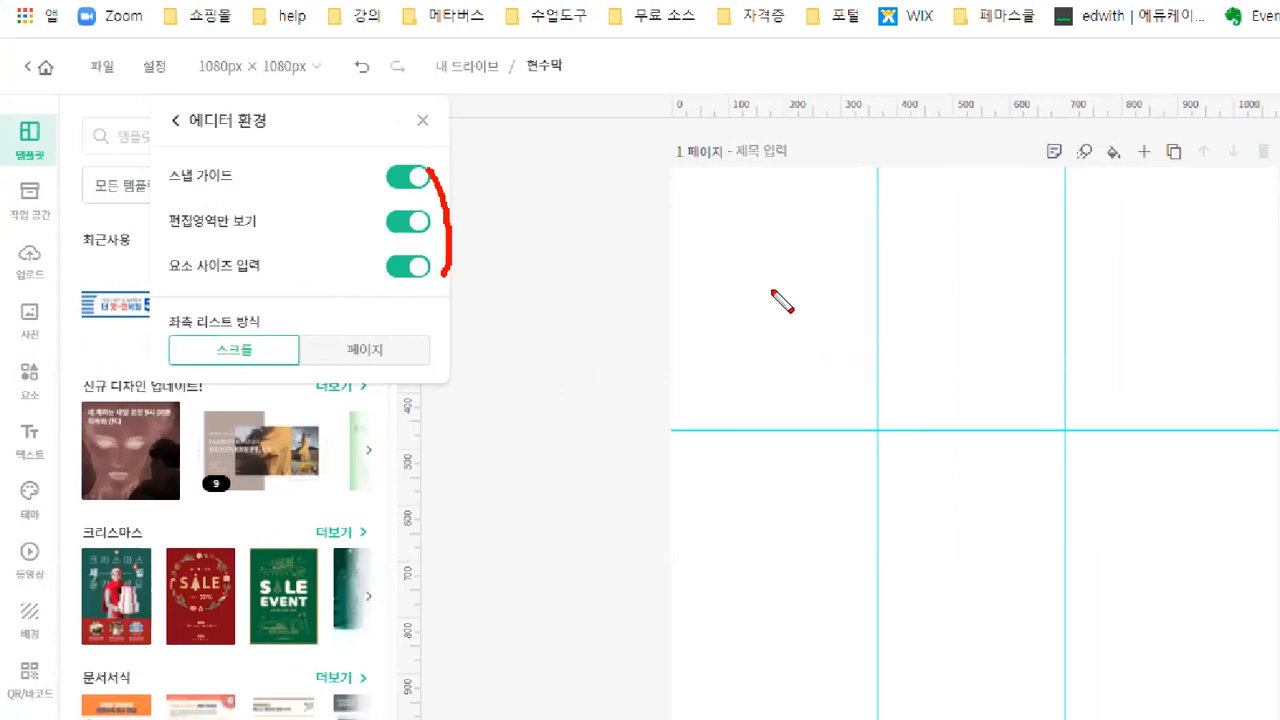
{"action": "left_click_drag", "start_coordinate": [721, 268], "coordinate": [813, 342]}
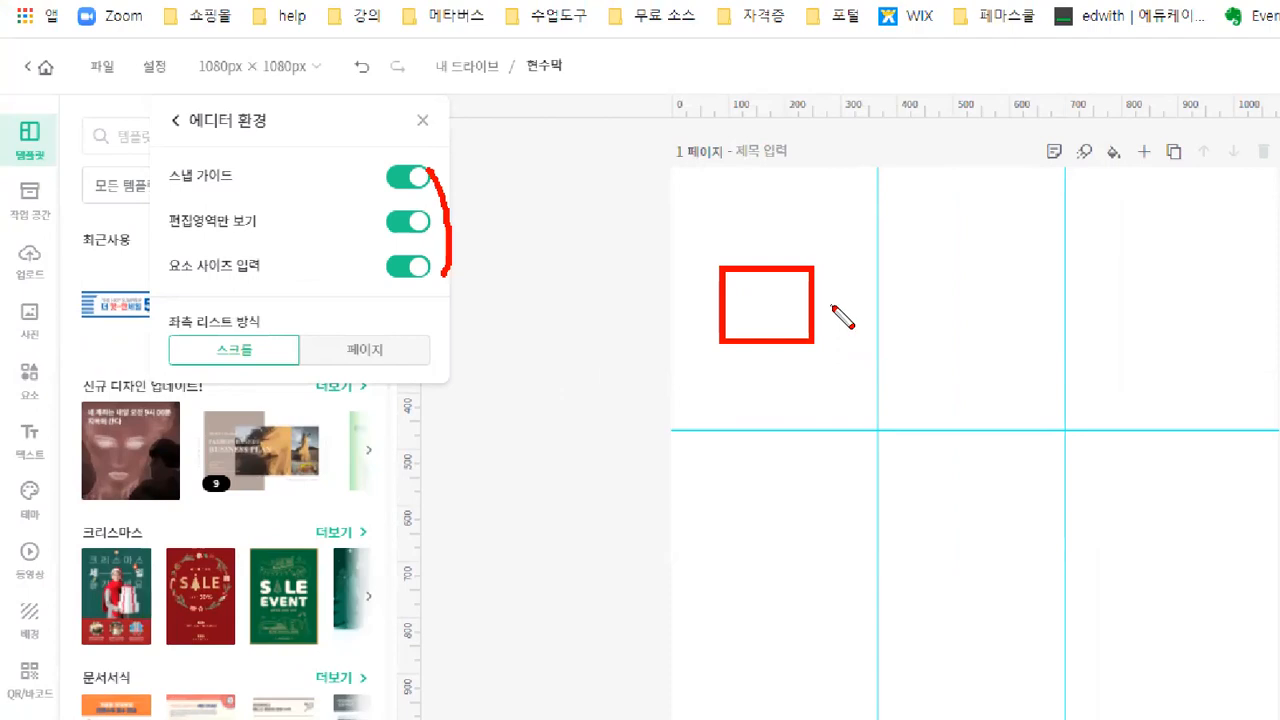
{"action": "key", "text": "ctrl"}
{"action": "key", "text": "ctrl"}
{"action": "key", "text": "Escape"}
{"action": "key", "text": "ctrl+2"}
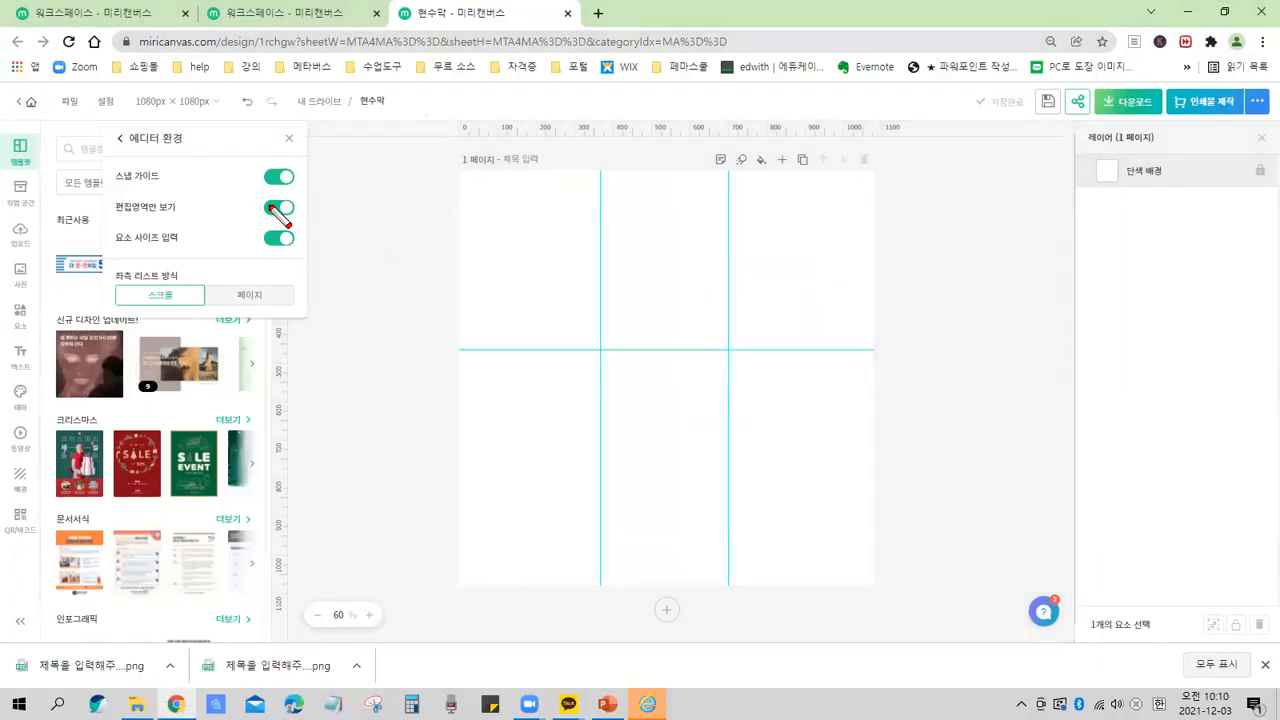
{"action": "left_click_drag", "start_coordinate": [246, 188], "coordinate": [311, 223]}
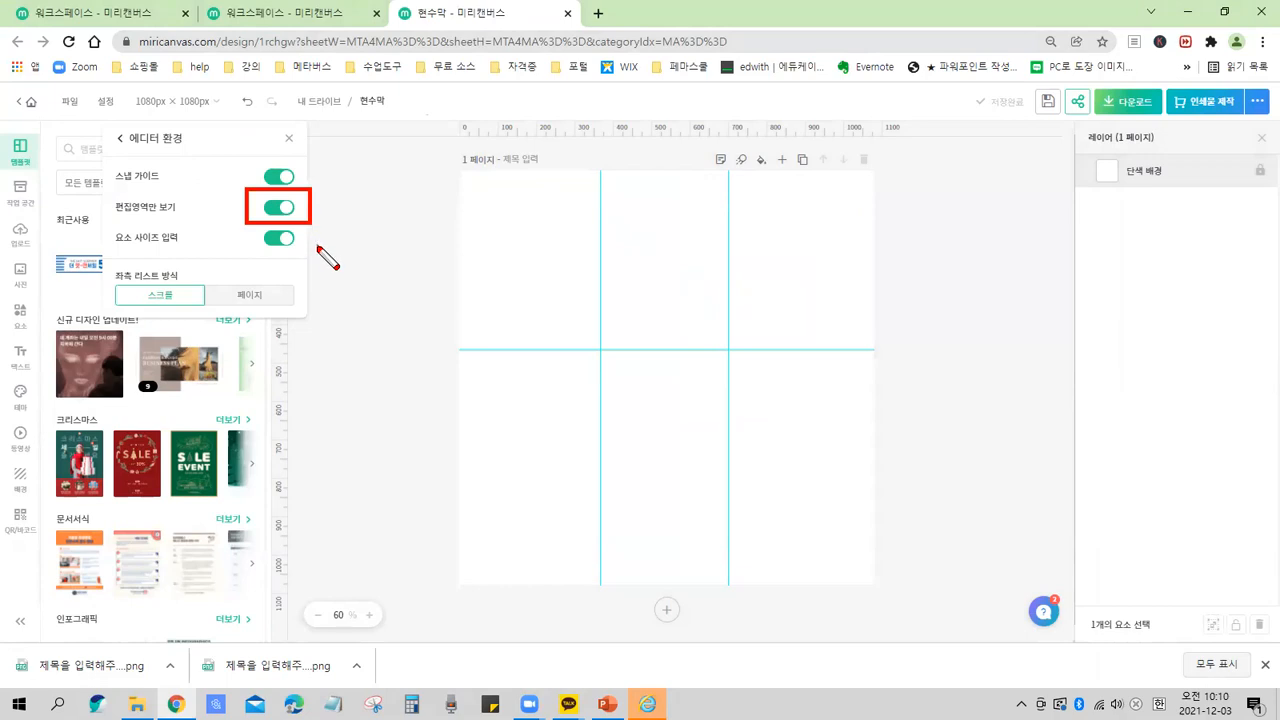
{"action": "key", "text": "Escape"}
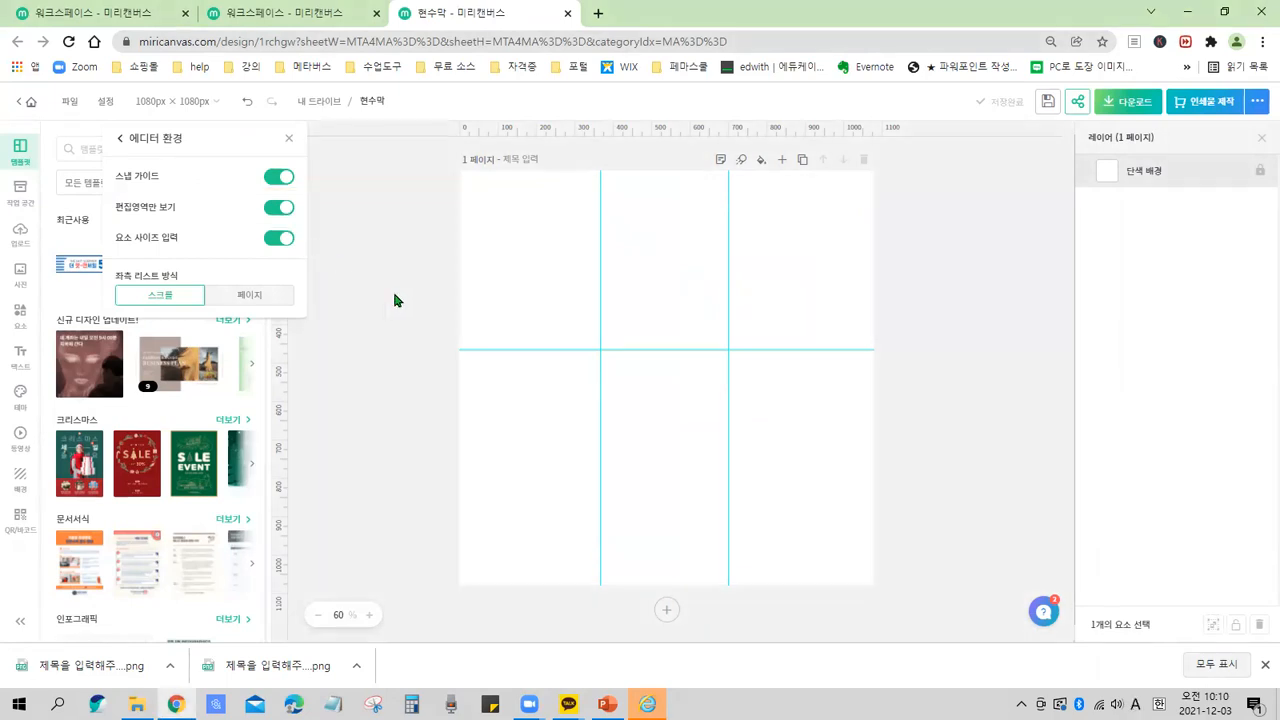
Apply a Christmas template to the page and undo it.
{"action": "left_click", "coordinate": [232, 462]}
{"action": "left_click_drag", "start_coordinate": [80, 470], "coordinate": [666, 390]}
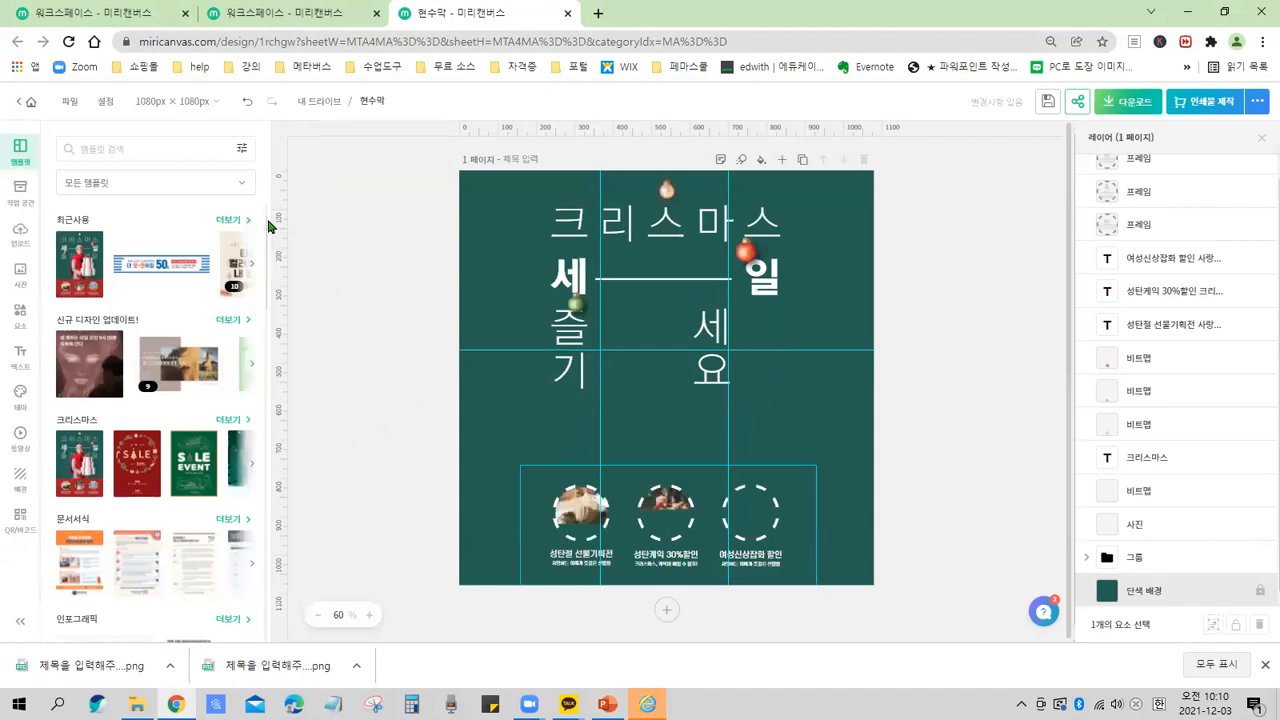
{"action": "key", "text": "ctrl+z"}
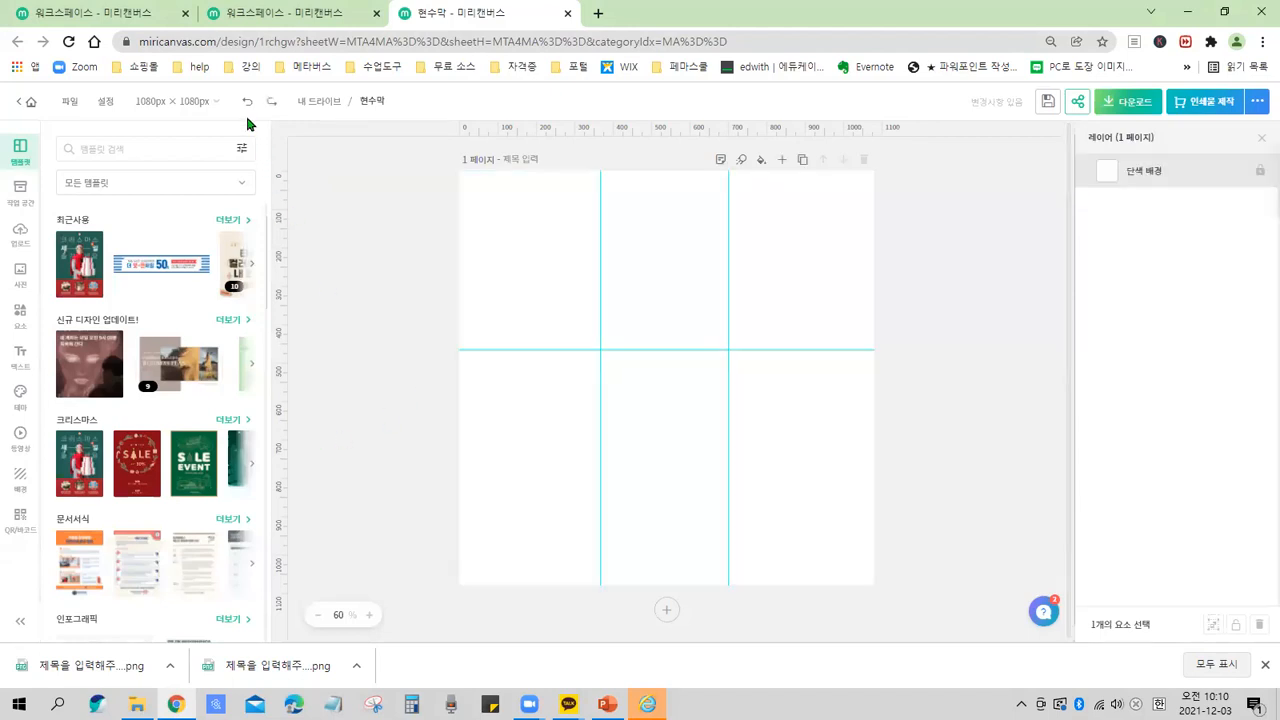
Add the snowboarding girl illustration from the Elements winter collection and drag it partly off the page's left edge.
{"action": "left_click", "coordinate": [20, 318]}
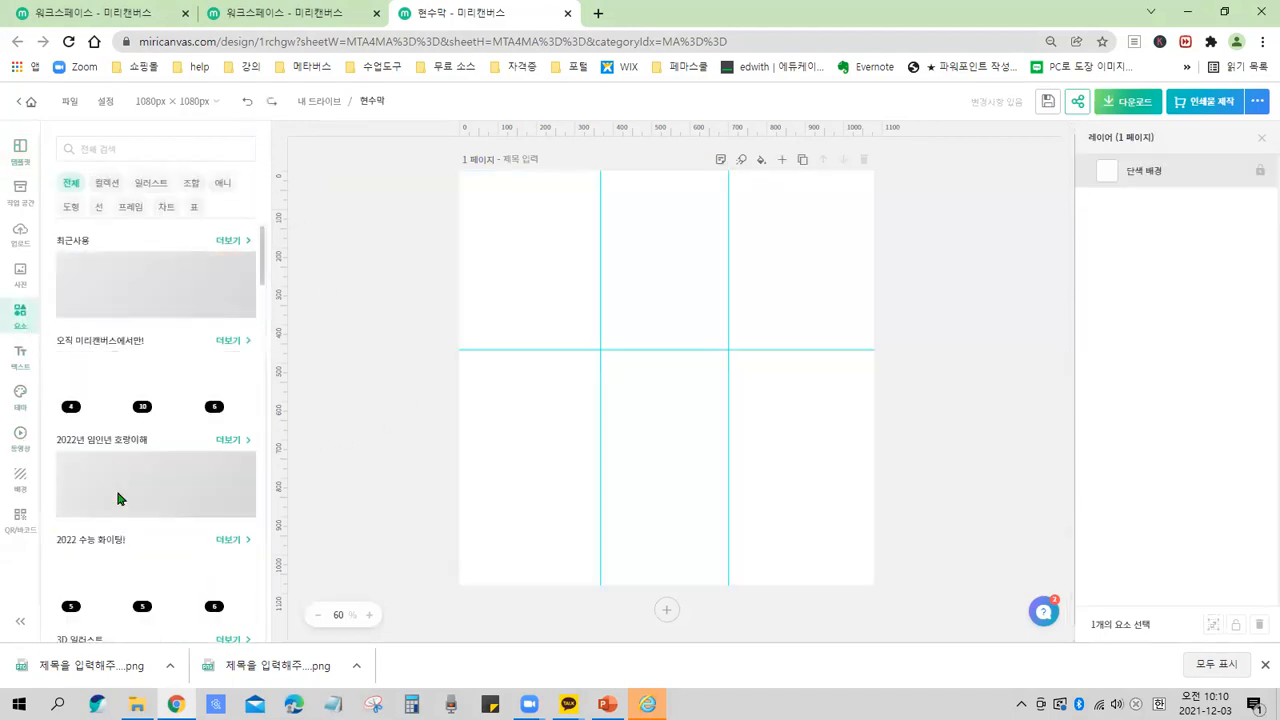
{"action": "left_click", "coordinate": [157, 375]}
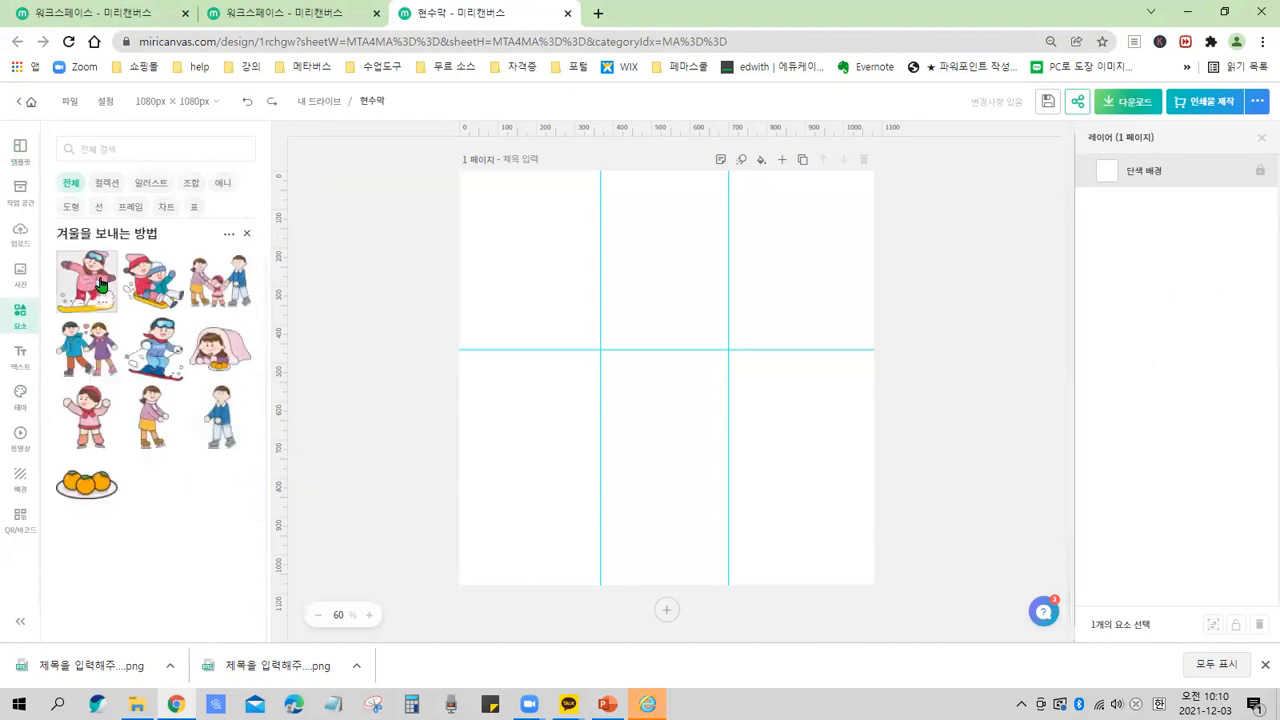
{"action": "left_click", "coordinate": [111, 292]}
{"action": "left_click_drag", "start_coordinate": [686, 412], "coordinate": [484, 393]}
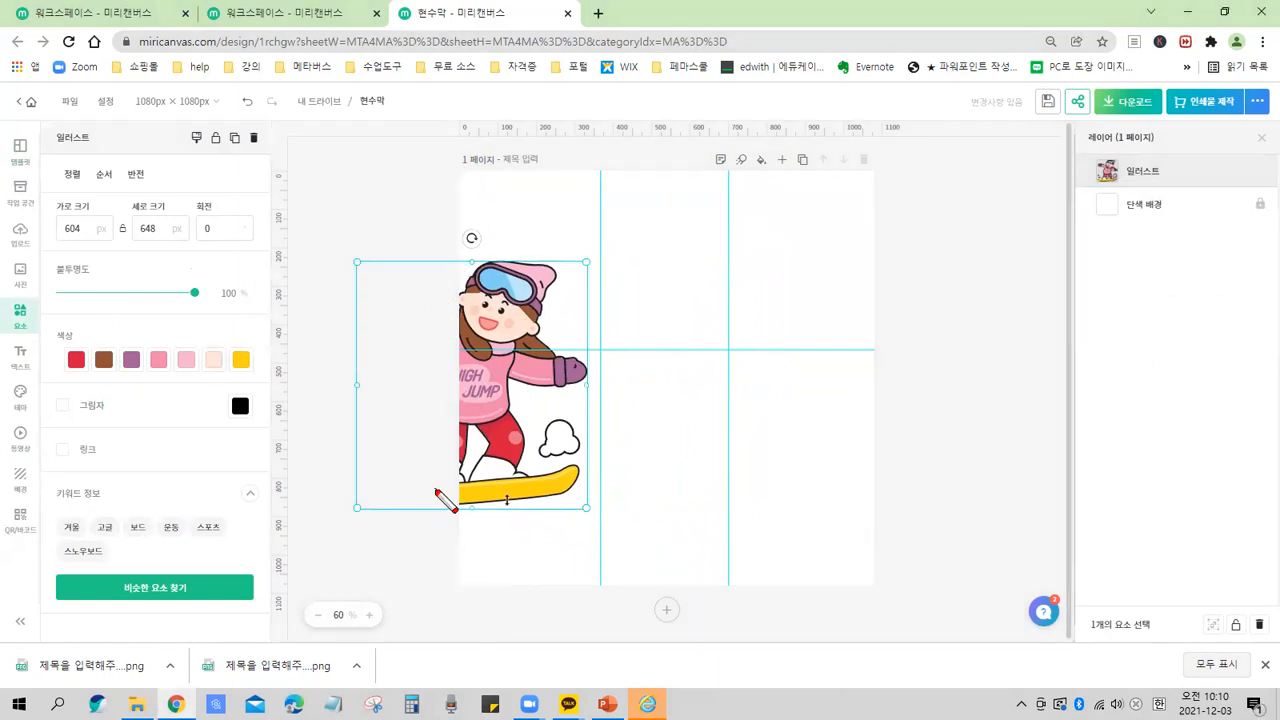
{"action": "left_click_drag", "start_coordinate": [435, 326], "coordinate": [378, 443]}
{"action": "left_click_drag", "start_coordinate": [381, 341], "coordinate": [430, 459]}
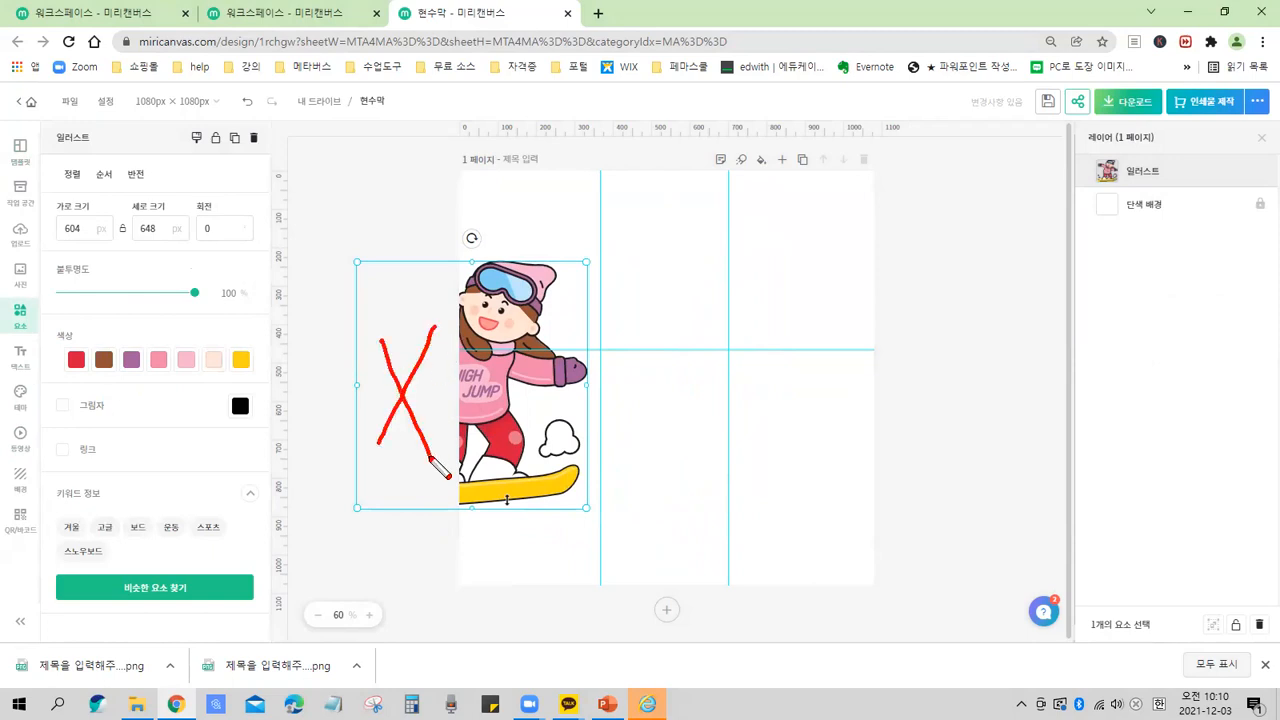
{"action": "key", "text": "Escape"}
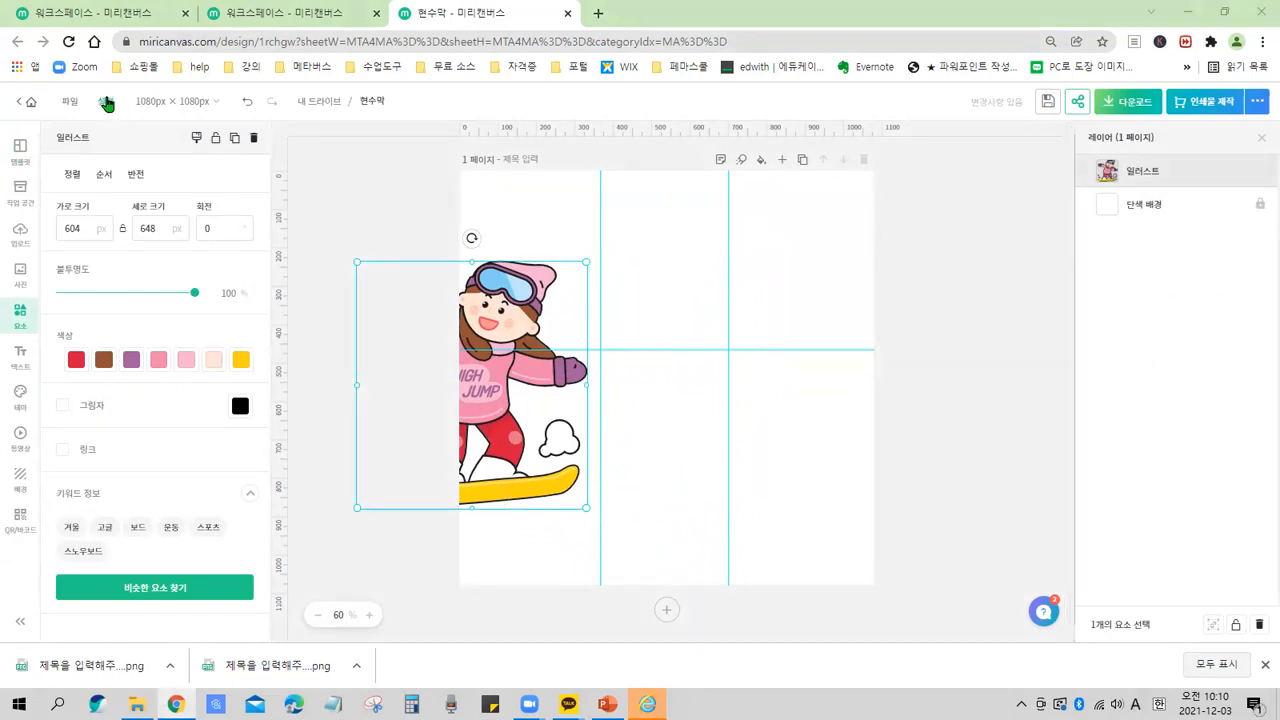
Reopen the Editor environment settings.
{"action": "left_click", "coordinate": [105, 101]}
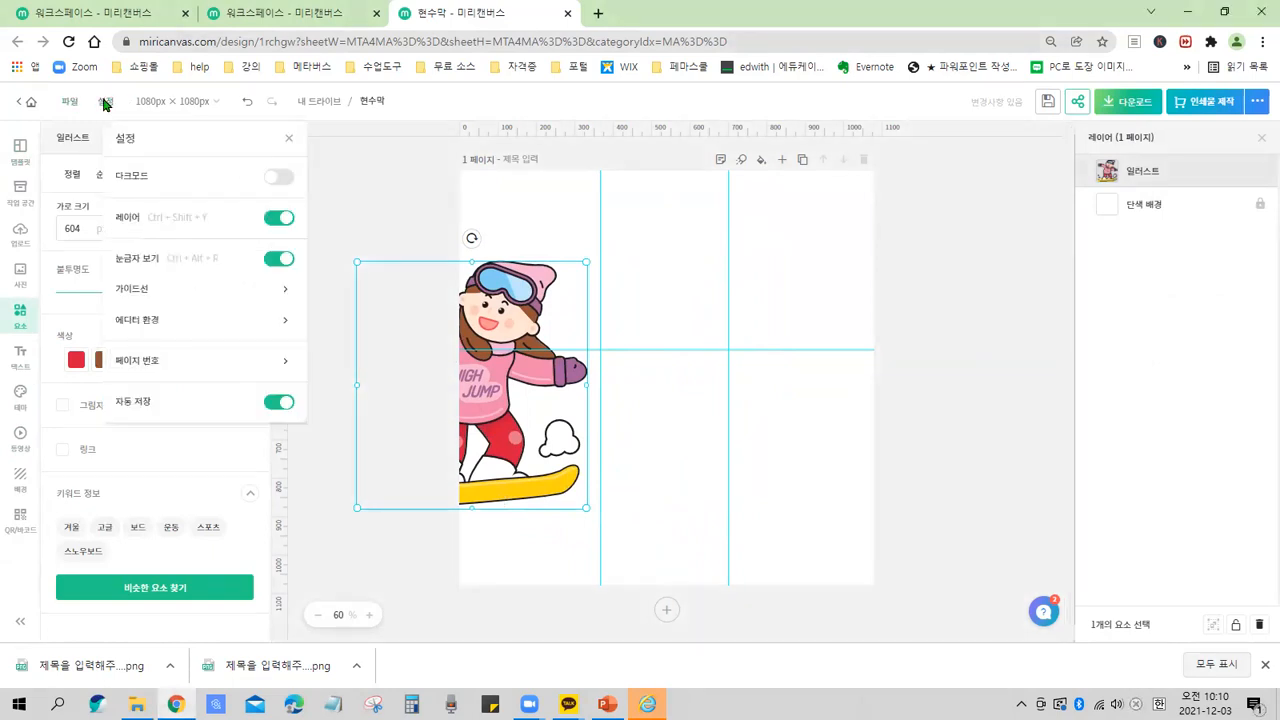
{"action": "left_click", "coordinate": [136, 320]}
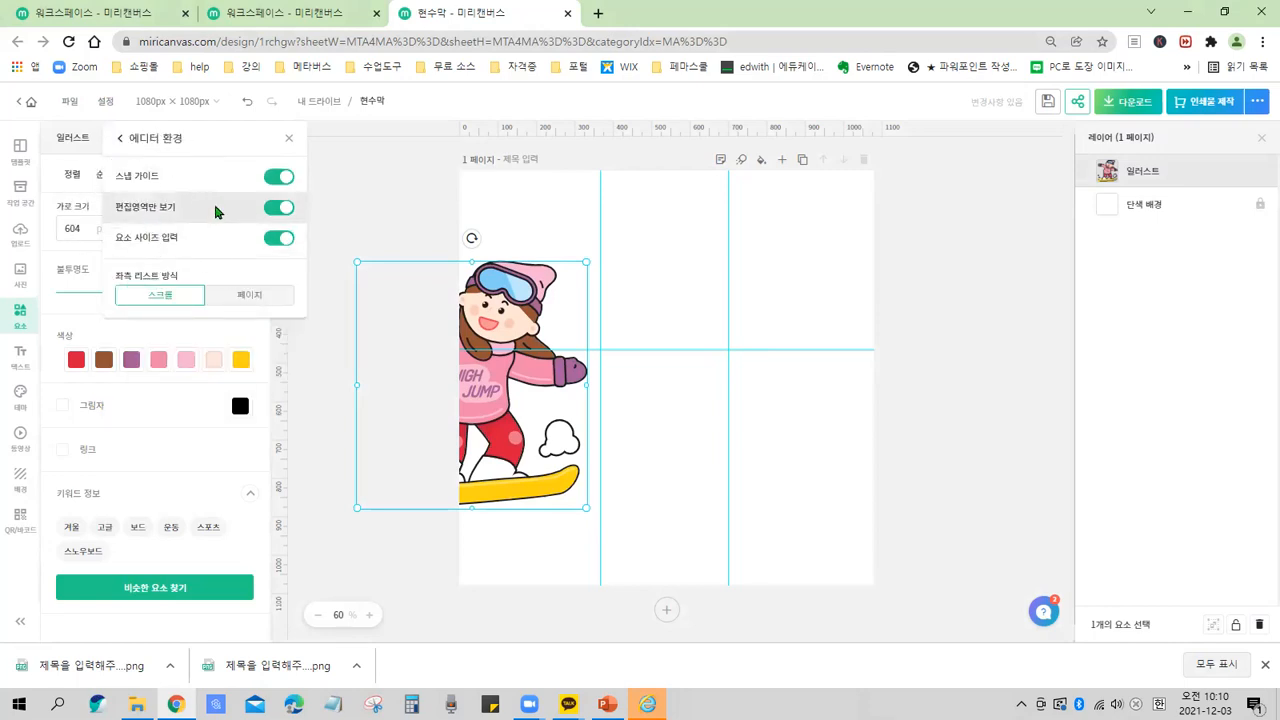
{"action": "key", "text": "ctrl+2"}
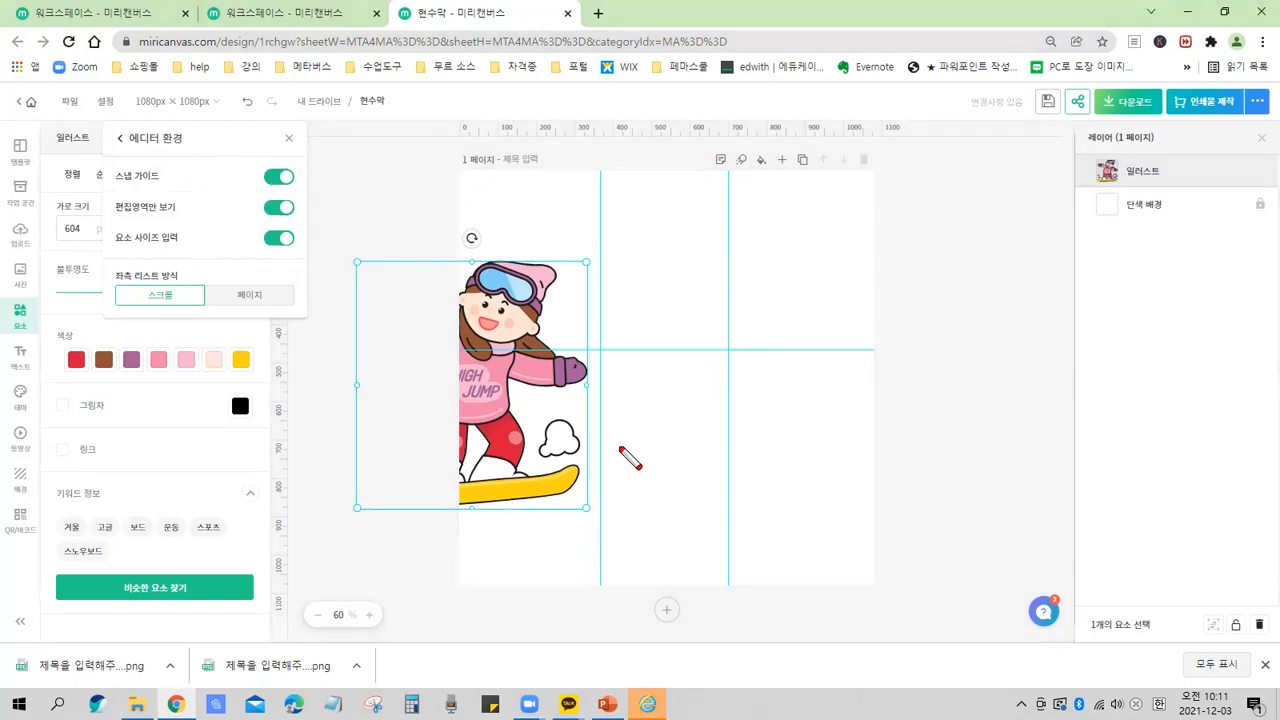
Turn off the edit-area-only view option in the Editor environment settings.
{"action": "left_click", "coordinate": [272, 210]}
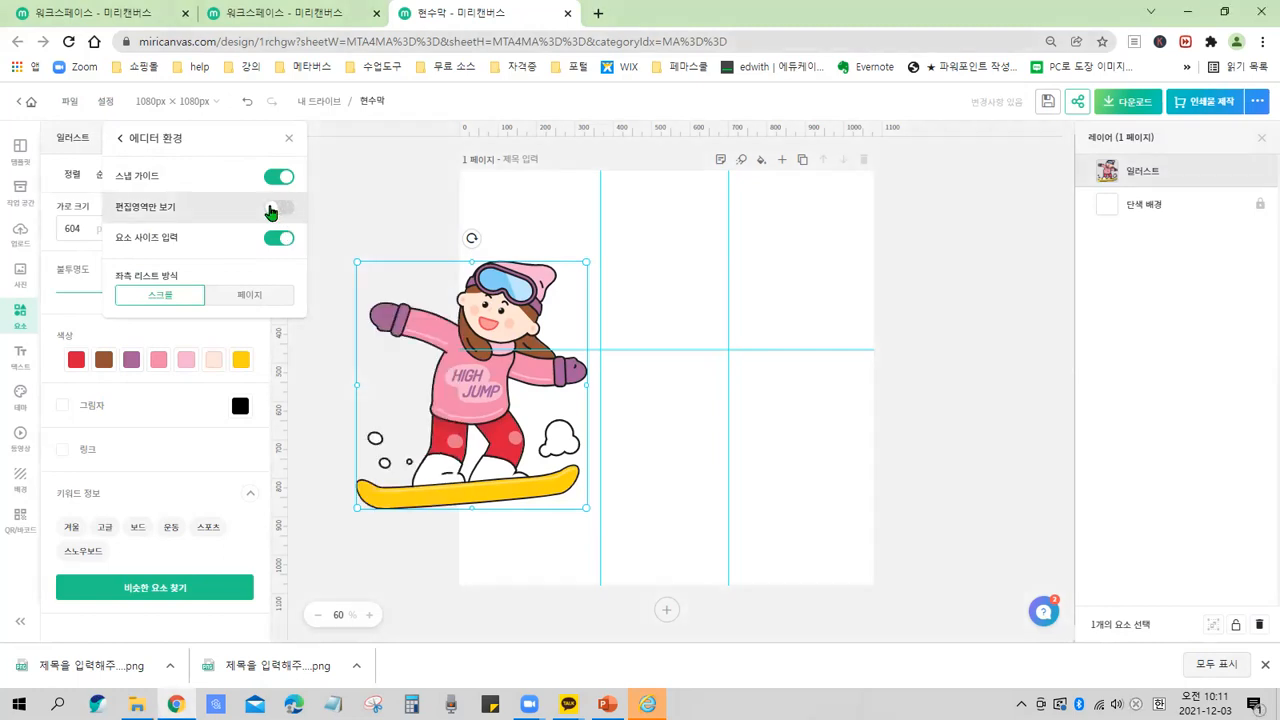
{"action": "mouse_move", "coordinate": [466, 178]}
{"action": "left_mouse_down"}
{"action": "mouse_move", "coordinate": [474, 557]}
{"action": "mouse_move", "coordinate": [460, 592]}
{"action": "left_mouse_up"}
{"action": "left_click_drag", "start_coordinate": [388, 467], "coordinate": [392, 486]}
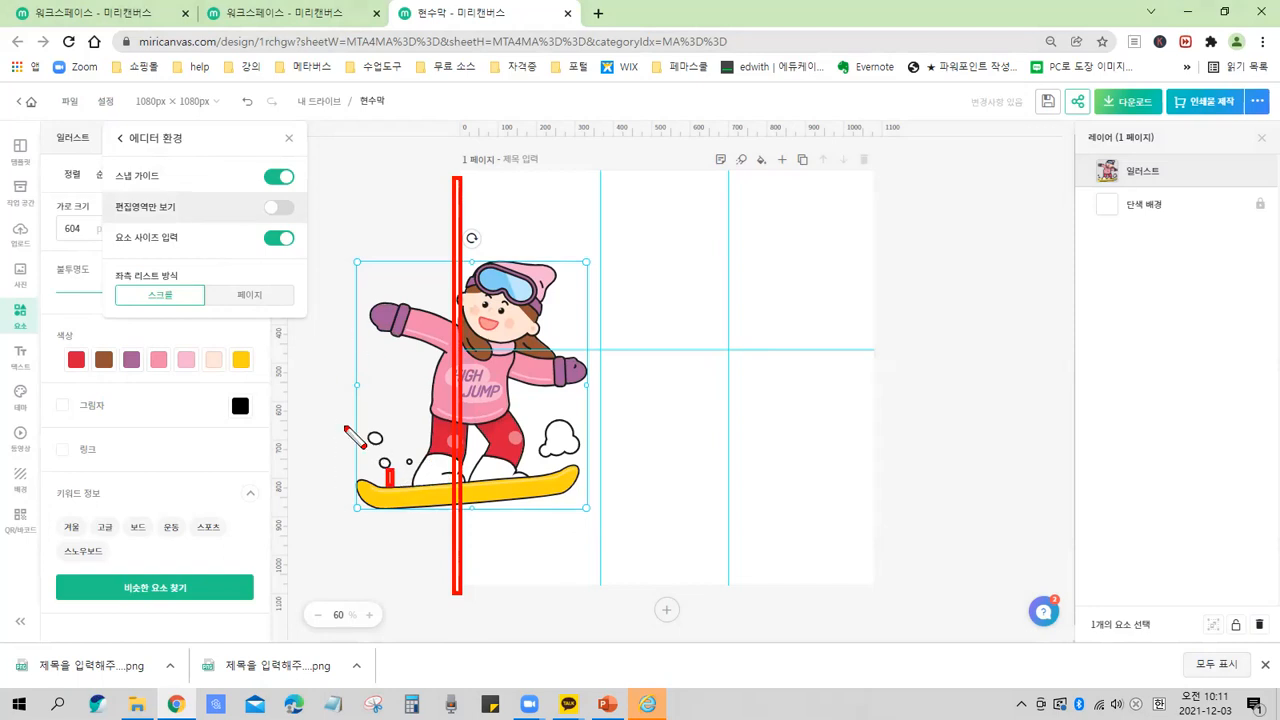
{"action": "left_click_drag", "start_coordinate": [75, 186], "coordinate": [338, 231]}
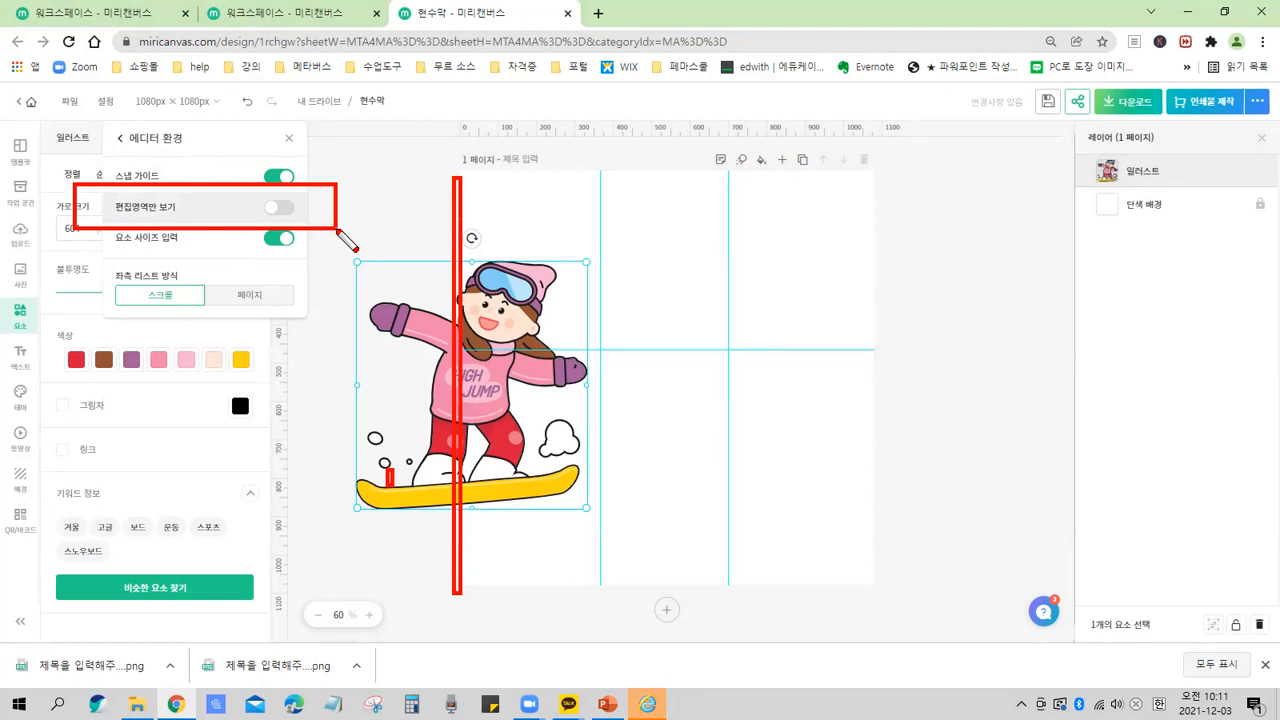
{"action": "key", "text": "Escape"}
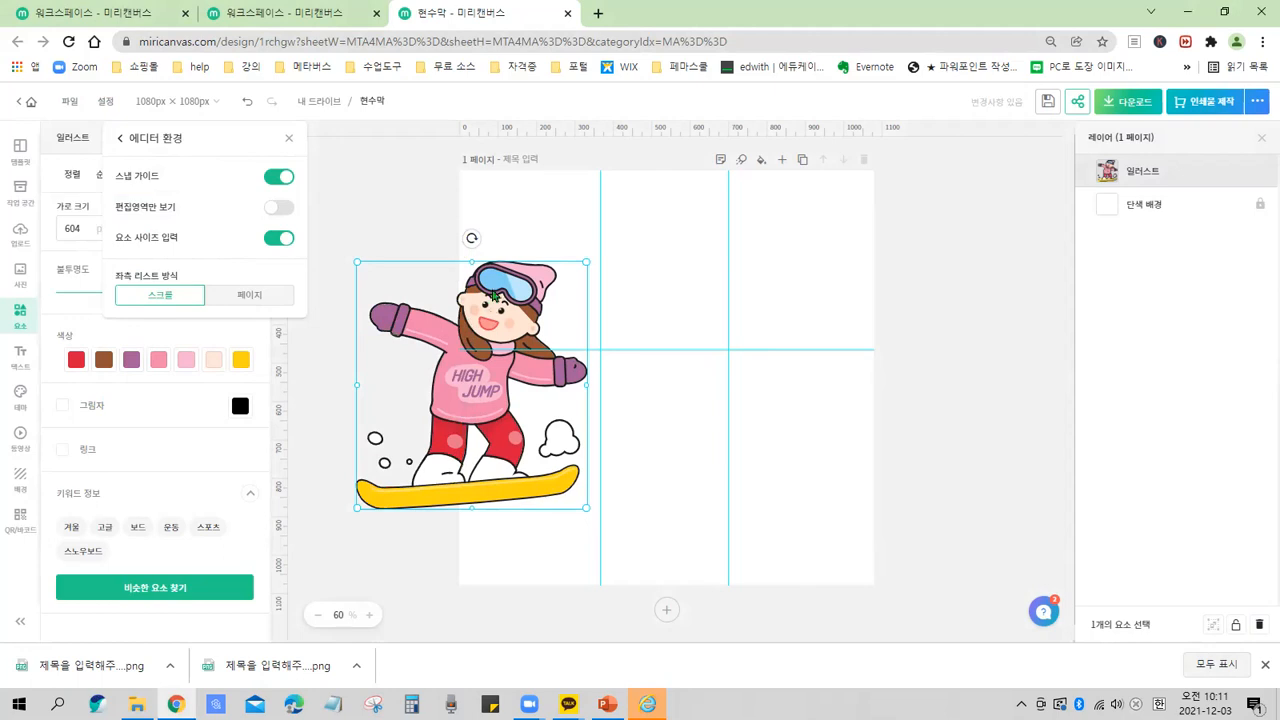
Switch the edit-area-only view on and off several times to compare how the off-page part displays.
{"action": "left_click", "coordinate": [287, 212]}
{"action": "left_click", "coordinate": [283, 207]}
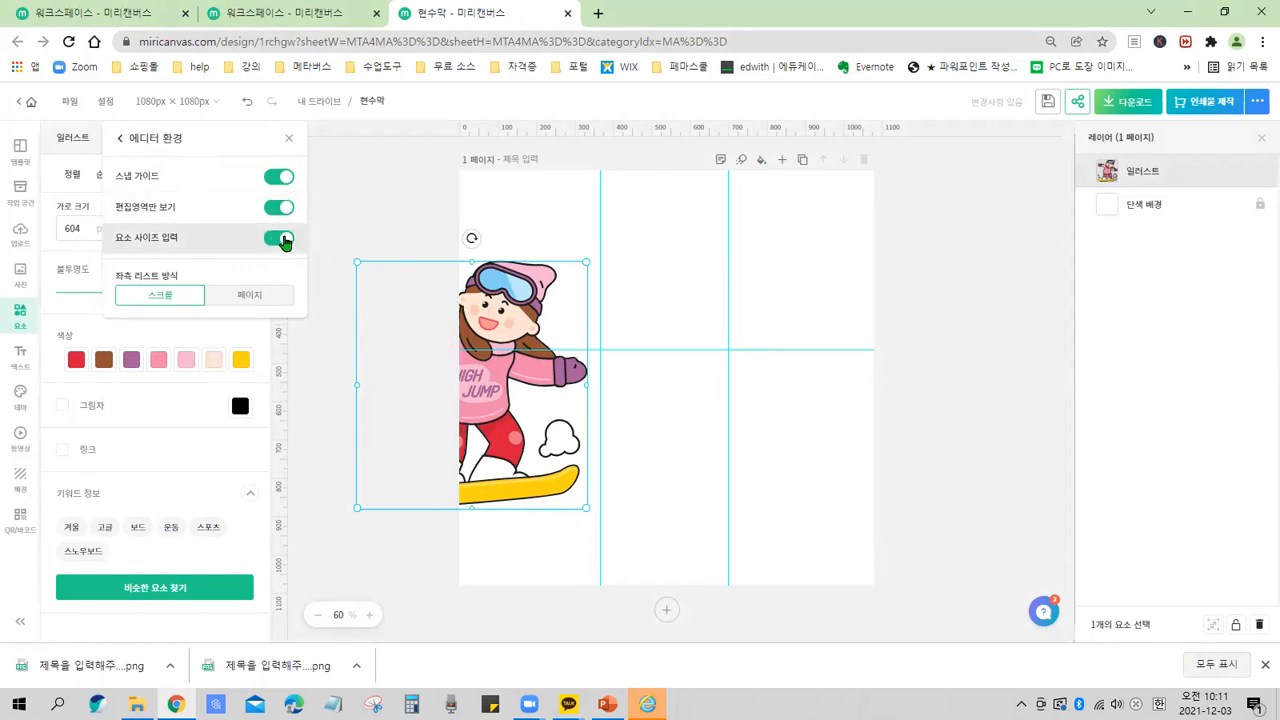
{"action": "left_click", "coordinate": [283, 207]}
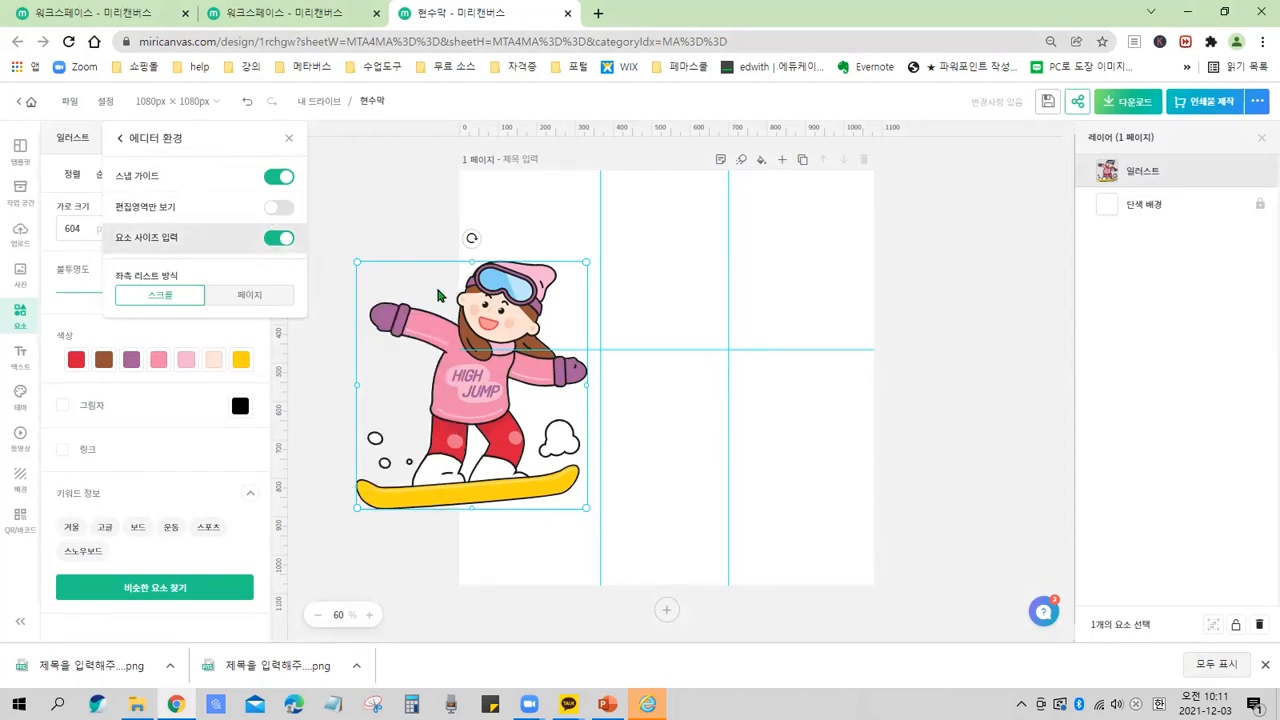
{"action": "left_click", "coordinate": [283, 207]}
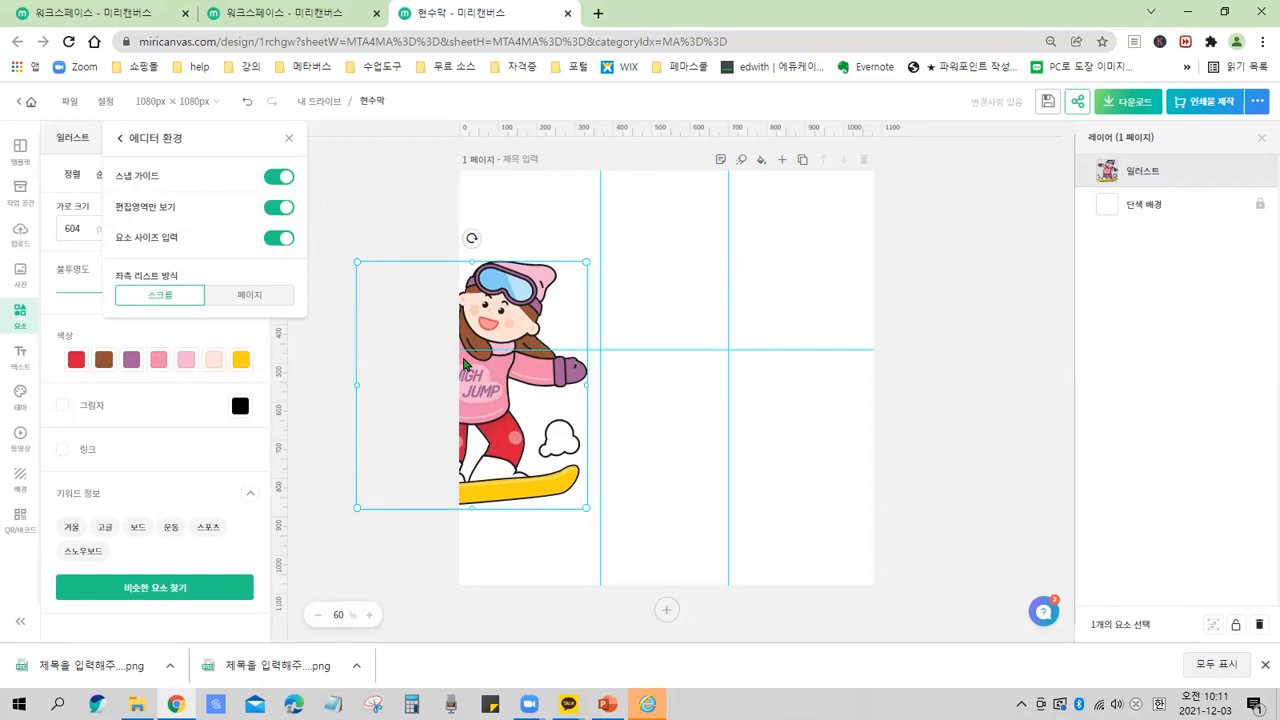
{"action": "left_click", "coordinate": [284, 209]}
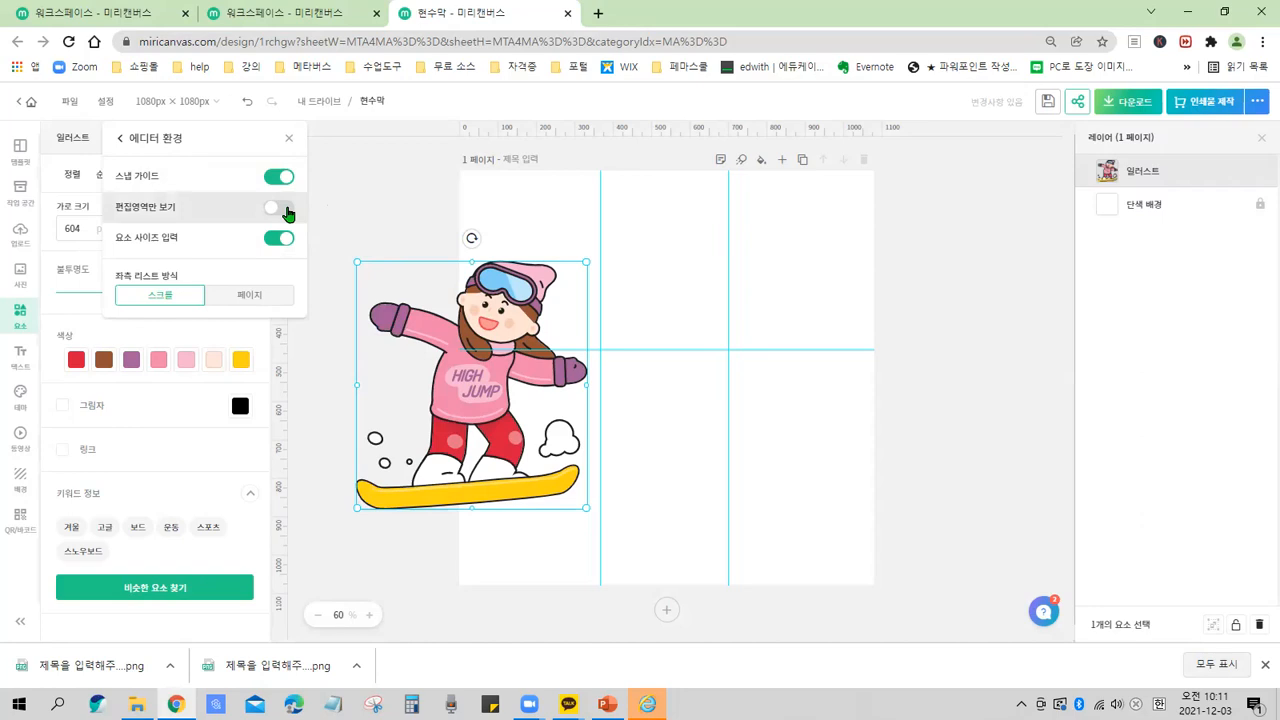
{"action": "left_click", "coordinate": [285, 211]}
{"action": "left_click", "coordinate": [278, 210]}
{"action": "left_click", "coordinate": [277, 211]}
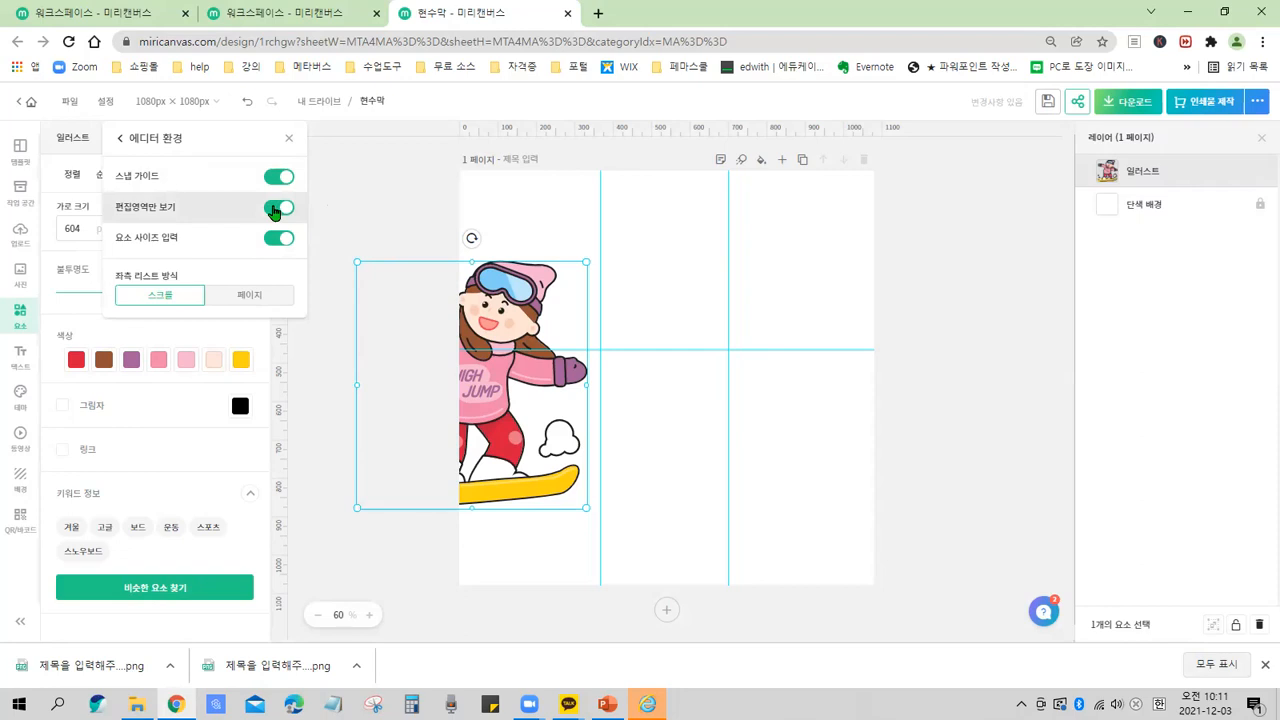
{"action": "left_click", "coordinate": [276, 210]}
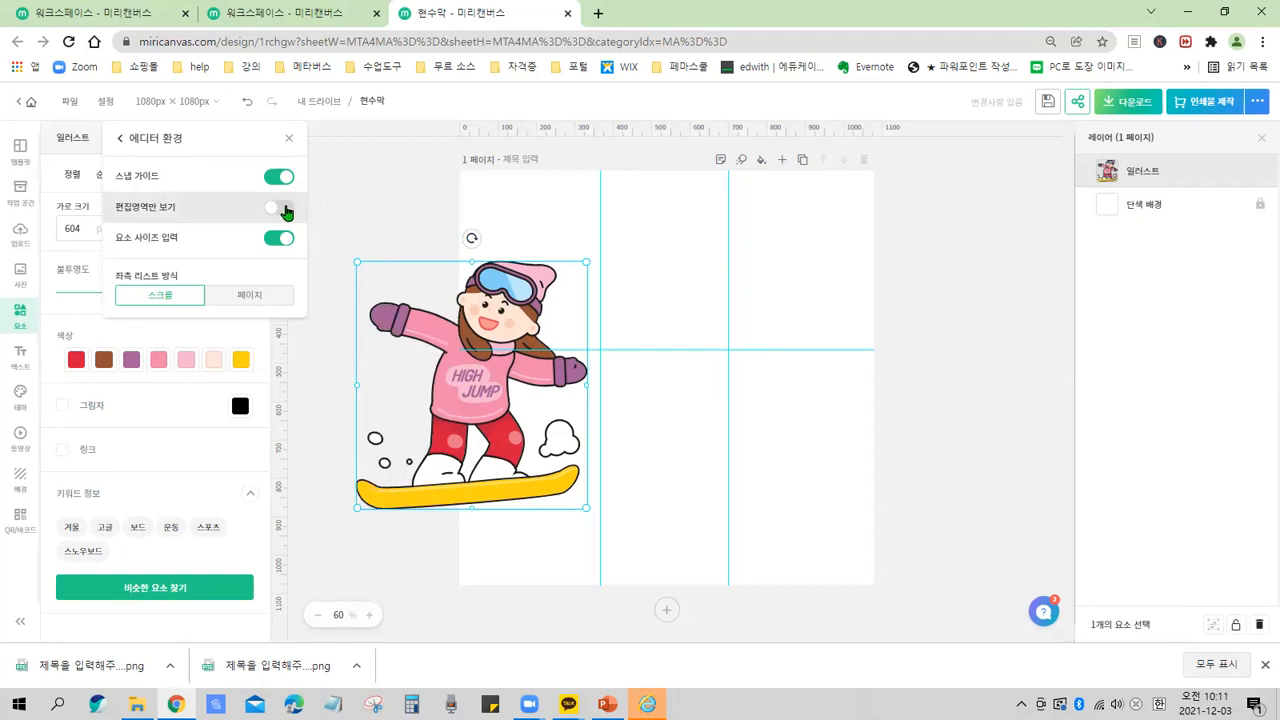
{"action": "left_click", "coordinate": [285, 210]}
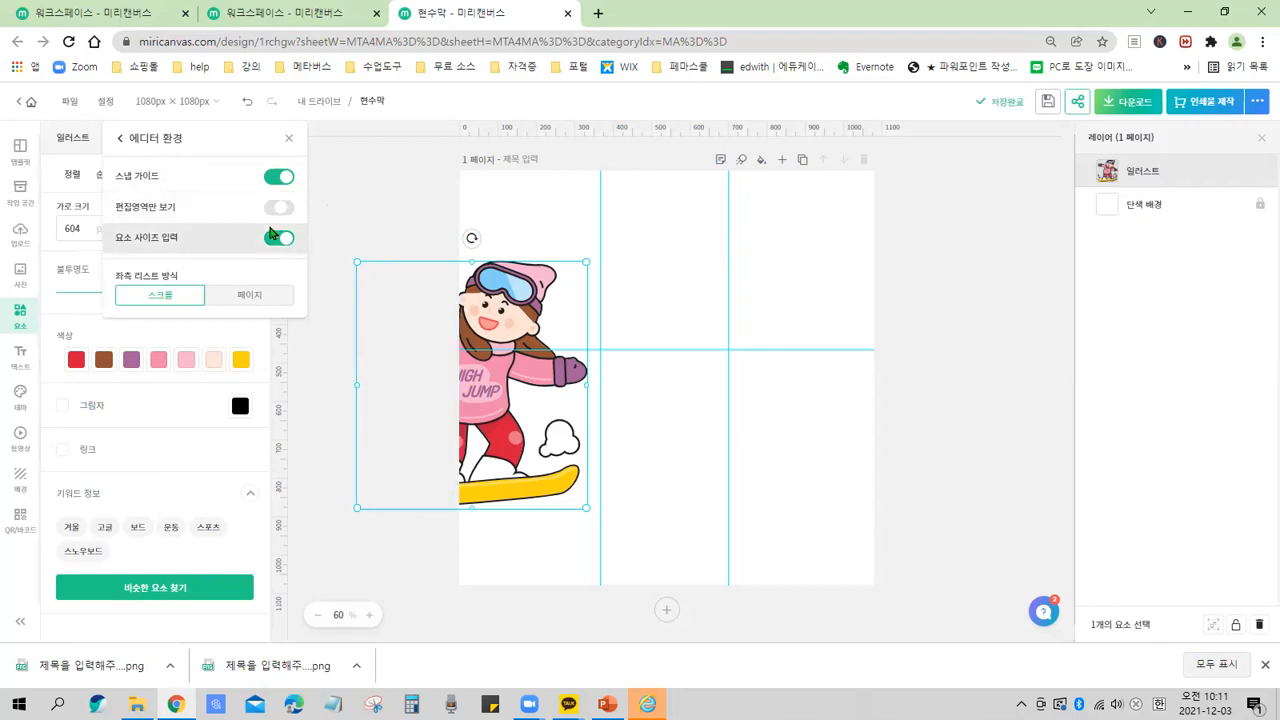
{"action": "left_click", "coordinate": [266, 206]}
{"action": "key", "text": "ctrl"}
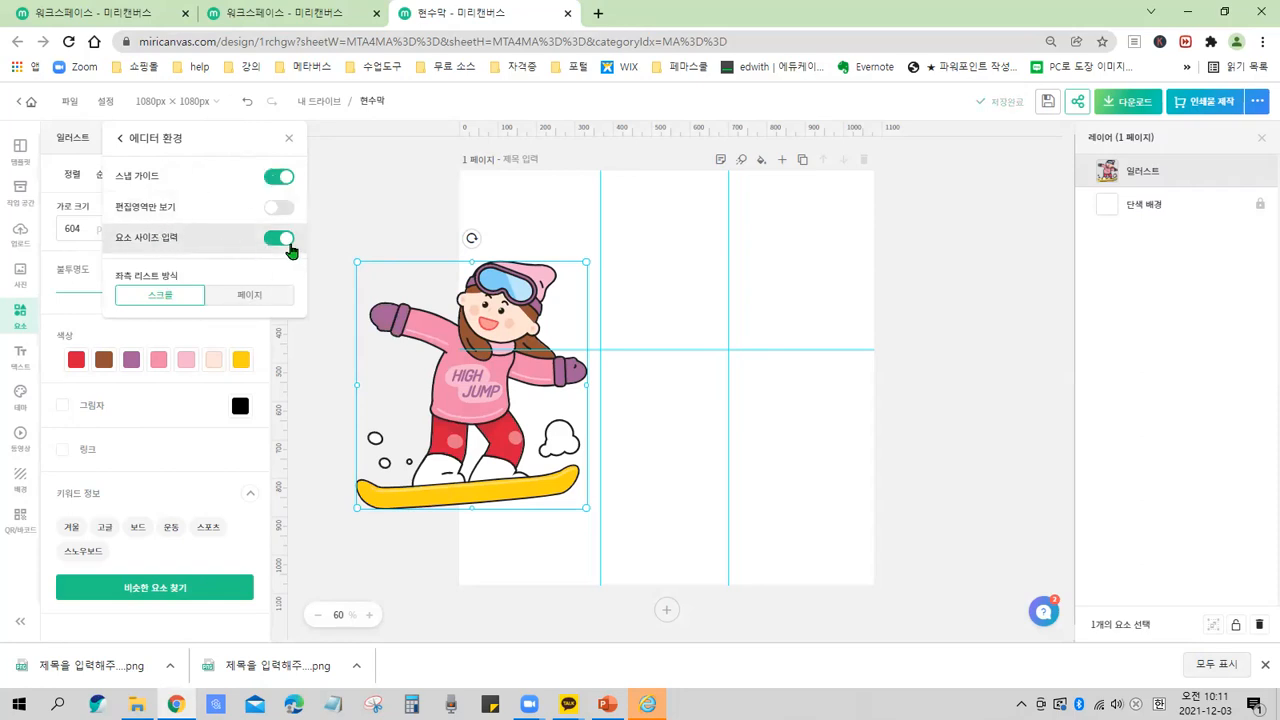
Move the snowboarding illustration over the page's upper-left guide intersection and resize it to about 397 × 426 px.
{"action": "left_click", "coordinate": [432, 380]}
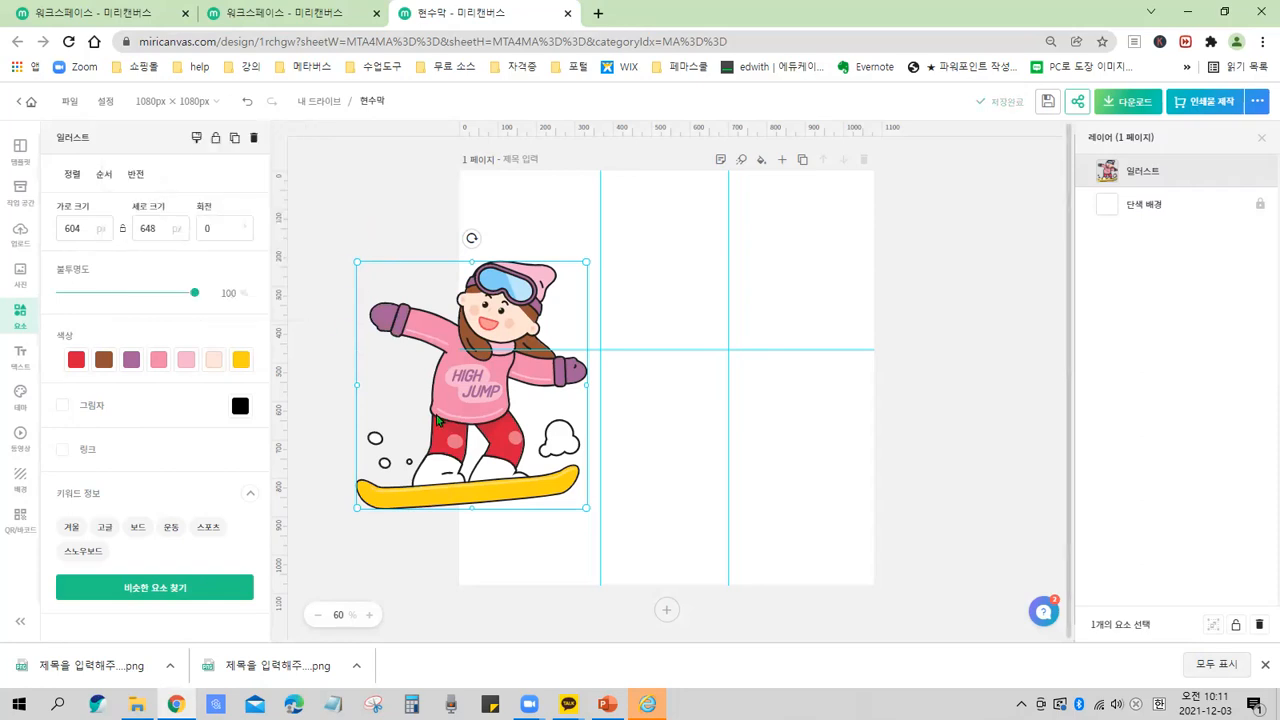
{"action": "left_click_drag", "start_coordinate": [455, 373], "coordinate": [664, 317]}
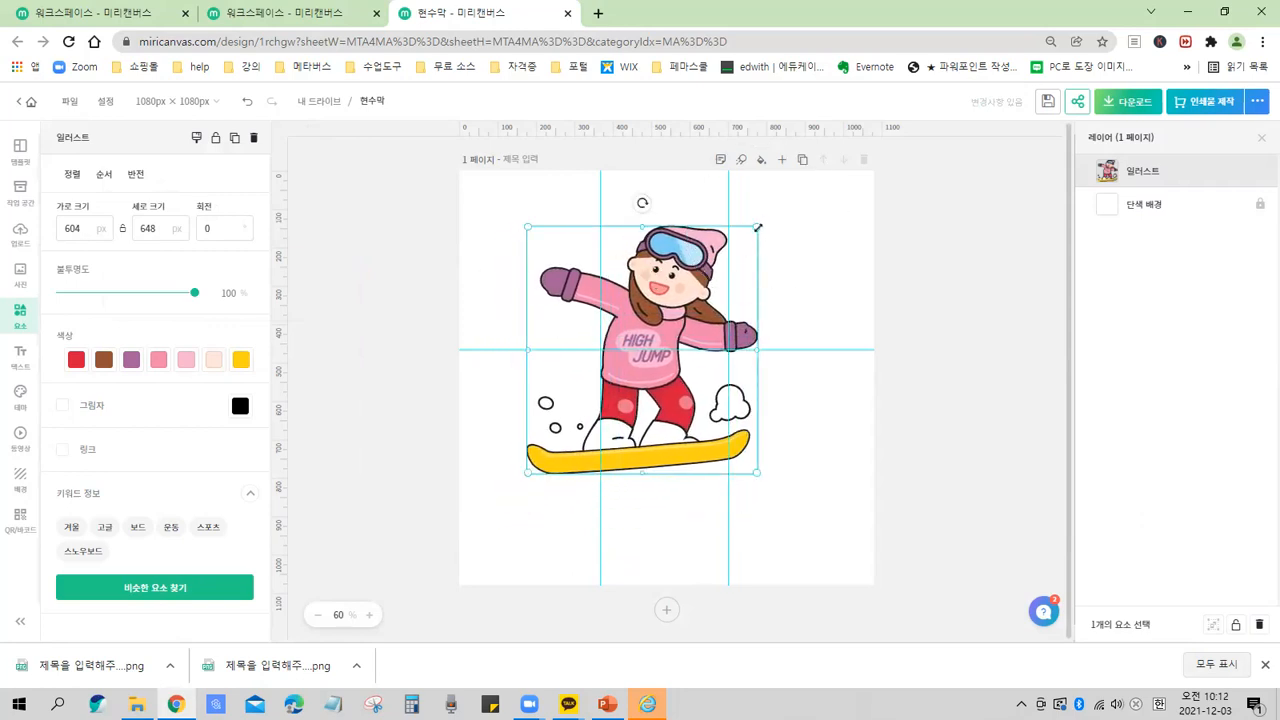
{"action": "left_click_drag", "start_coordinate": [757, 228], "coordinate": [649, 336]}
{"action": "left_click_drag", "start_coordinate": [581, 435], "coordinate": [614, 310]}
{"action": "left_click", "coordinate": [643, 305]}
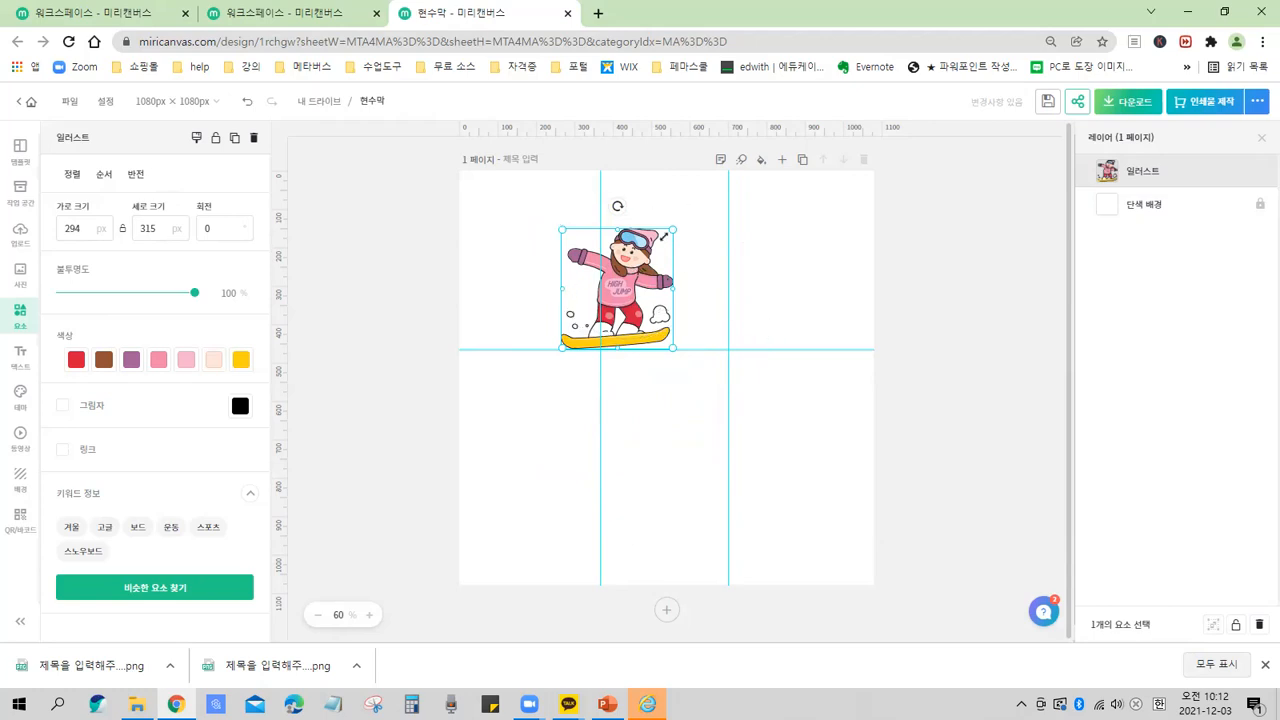
{"action": "mouse_move", "coordinate": [675, 230]}
{"action": "left_mouse_down"}
{"action": "mouse_move", "coordinate": [706, 200]}
{"action": "mouse_move", "coordinate": [606, 263]}
{"action": "mouse_move", "coordinate": [679, 224]}
{"action": "left_mouse_up"}
{"action": "left_click_drag", "start_coordinate": [623, 293], "coordinate": [582, 401]}
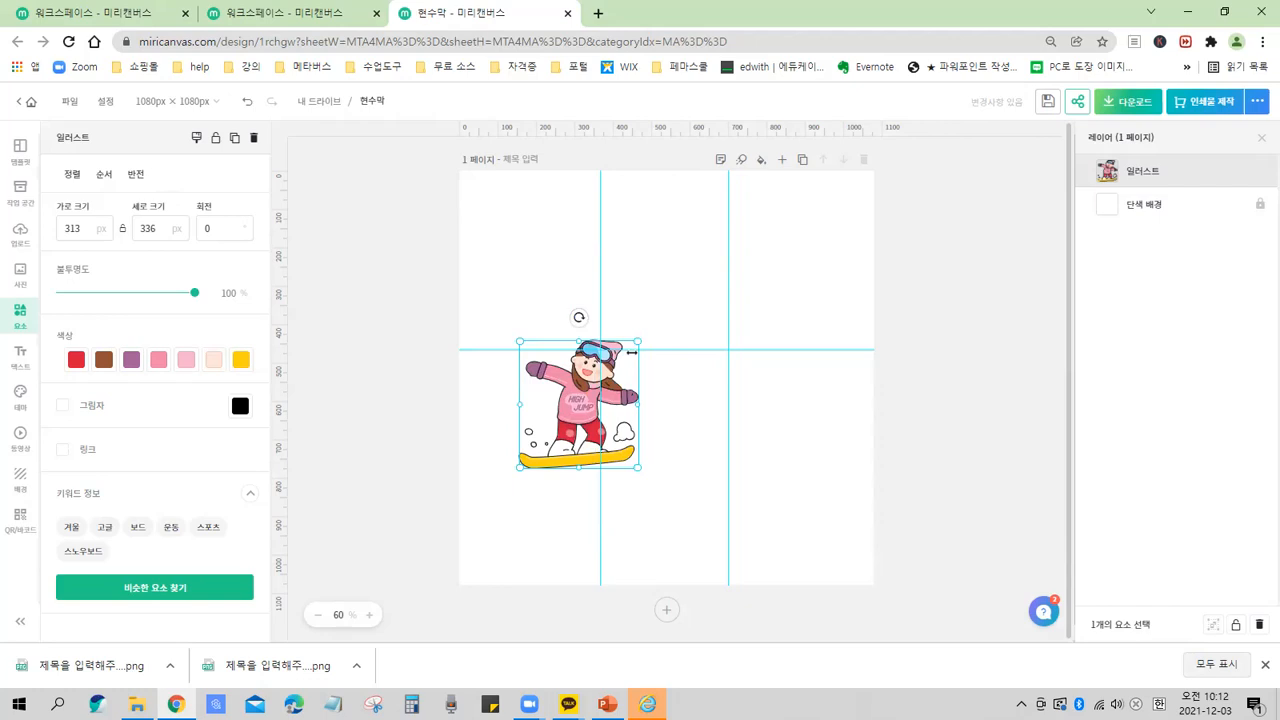
{"action": "left_click_drag", "start_coordinate": [639, 341], "coordinate": [668, 302]}
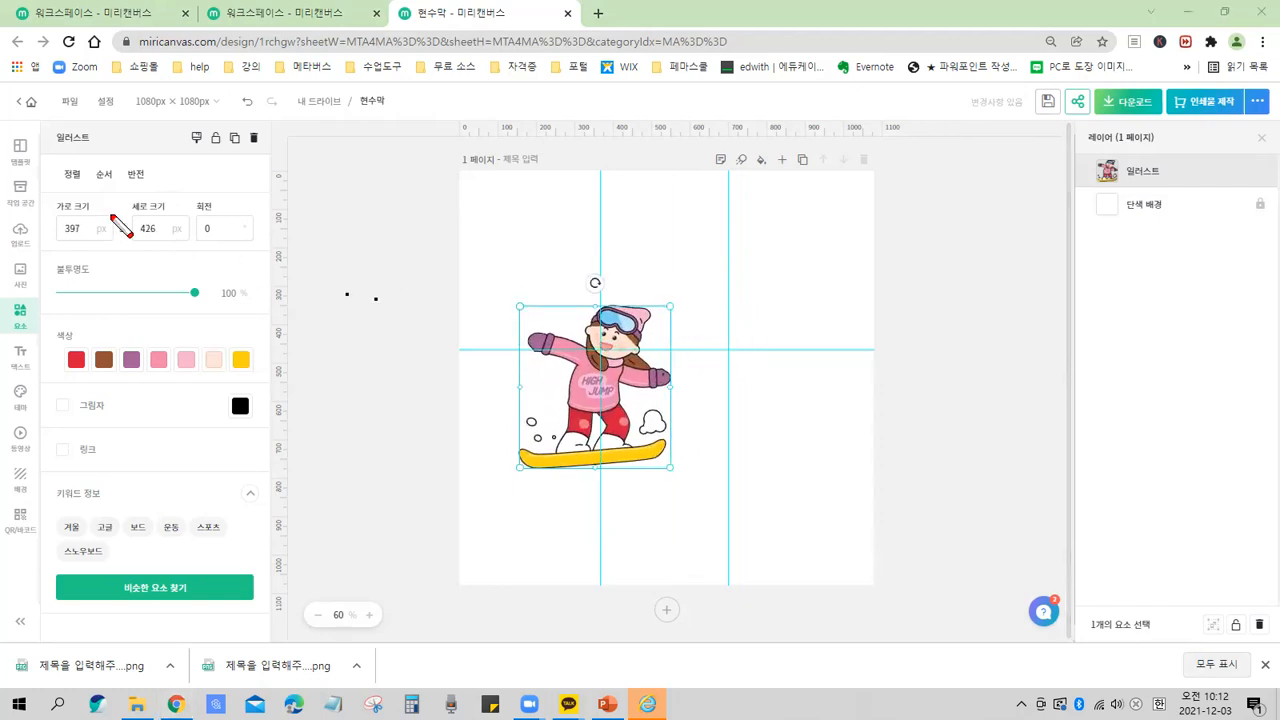
Examine the illustration's width and height values.
{"action": "mouse_move", "coordinate": [47, 207]}
{"action": "left_mouse_down"}
{"action": "mouse_move", "coordinate": [80, 257]}
{"action": "mouse_move", "coordinate": [269, 260]}
{"action": "left_mouse_up"}
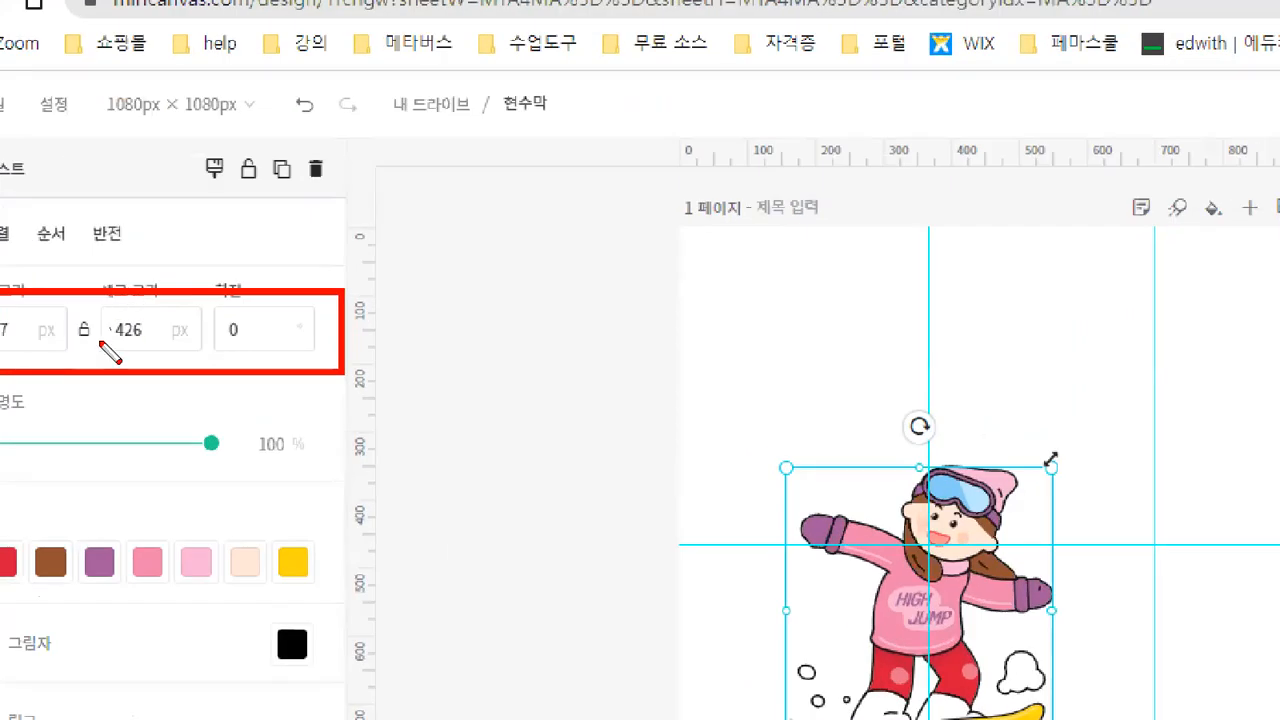
{"action": "key", "text": "ctrl+z"}
{"action": "mouse_move", "coordinate": [80, 248]}
{"action": "left_mouse_down"}
{"action": "mouse_move", "coordinate": [81, 295]}
{"action": "mouse_move", "coordinate": [346, 353]}
{"action": "left_mouse_up"}
{"action": "key", "text": "ctrl"}
{"action": "key", "text": "ctrl"}
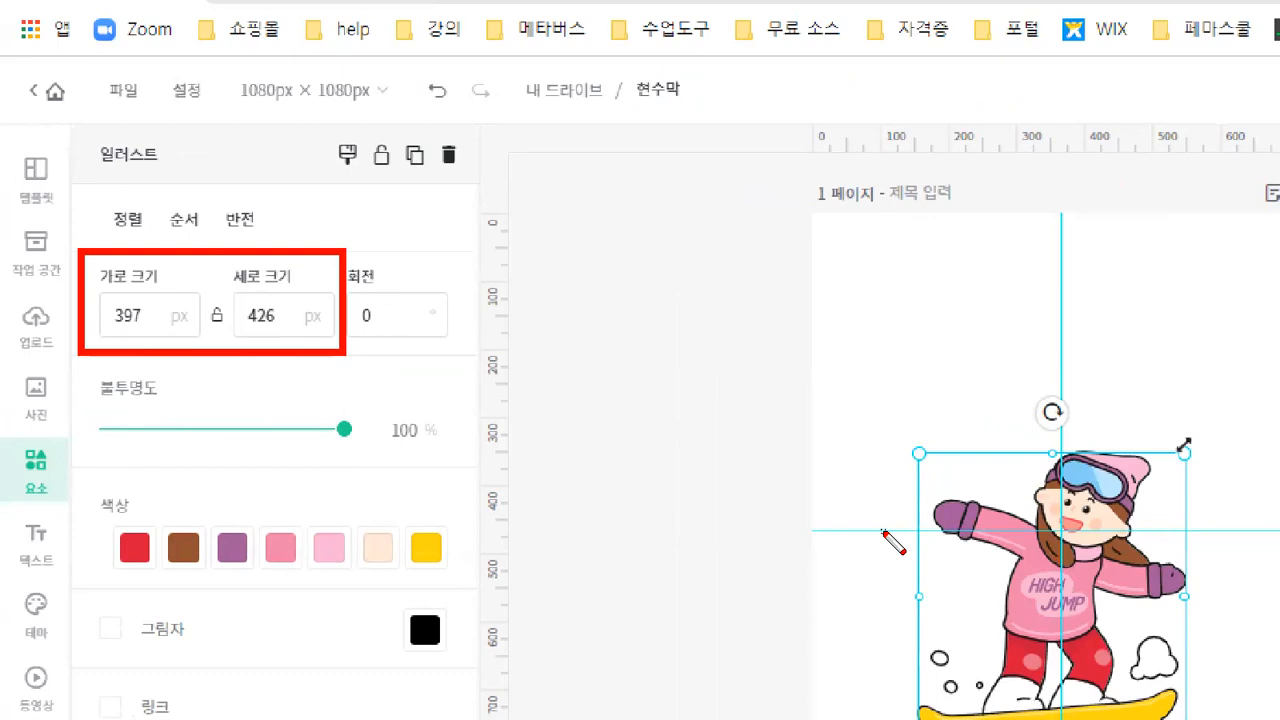
{"action": "key", "text": "ctrl"}
{"action": "left_click_drag", "start_coordinate": [104, 291], "coordinate": [184, 349]}
{"action": "left_click_drag", "start_coordinate": [234, 294], "coordinate": [322, 327]}
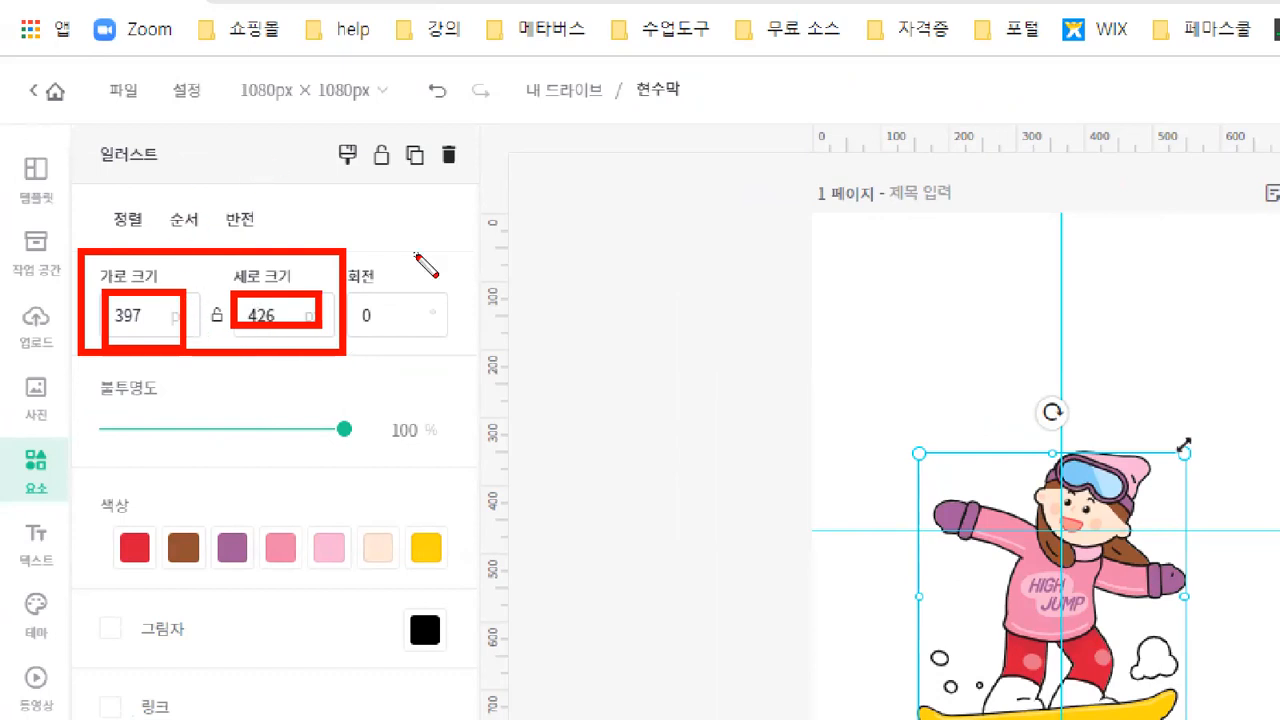
{"action": "key", "text": "Escape"}
Reopen the Editor environment settings and turn off the element size input option.
{"action": "left_click", "coordinate": [106, 104]}
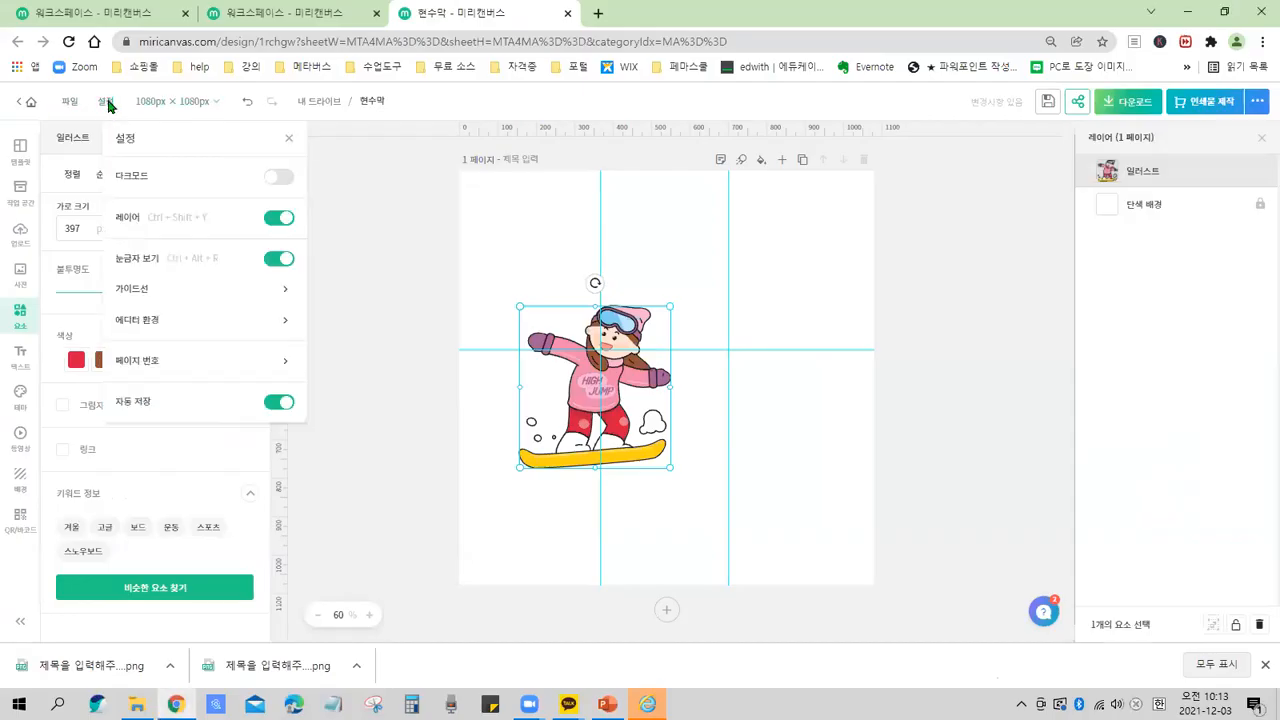
{"action": "left_click", "coordinate": [209, 320]}
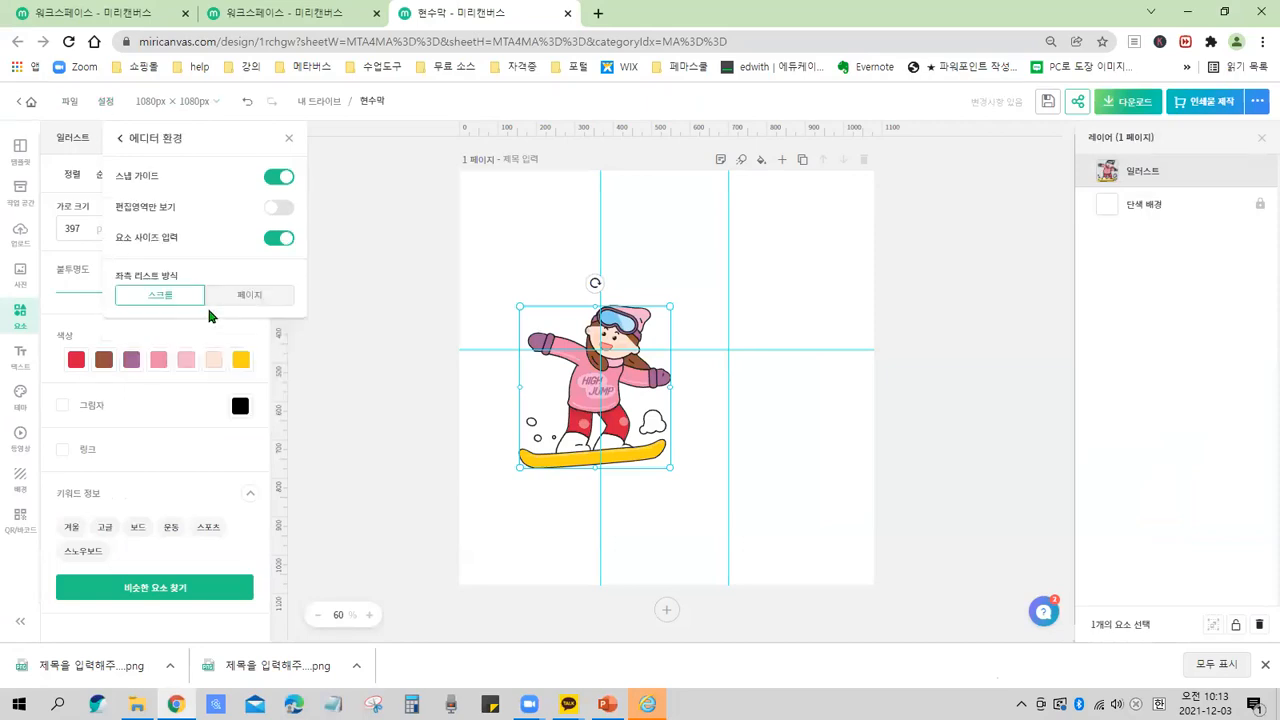
{"action": "left_click", "coordinate": [283, 241]}
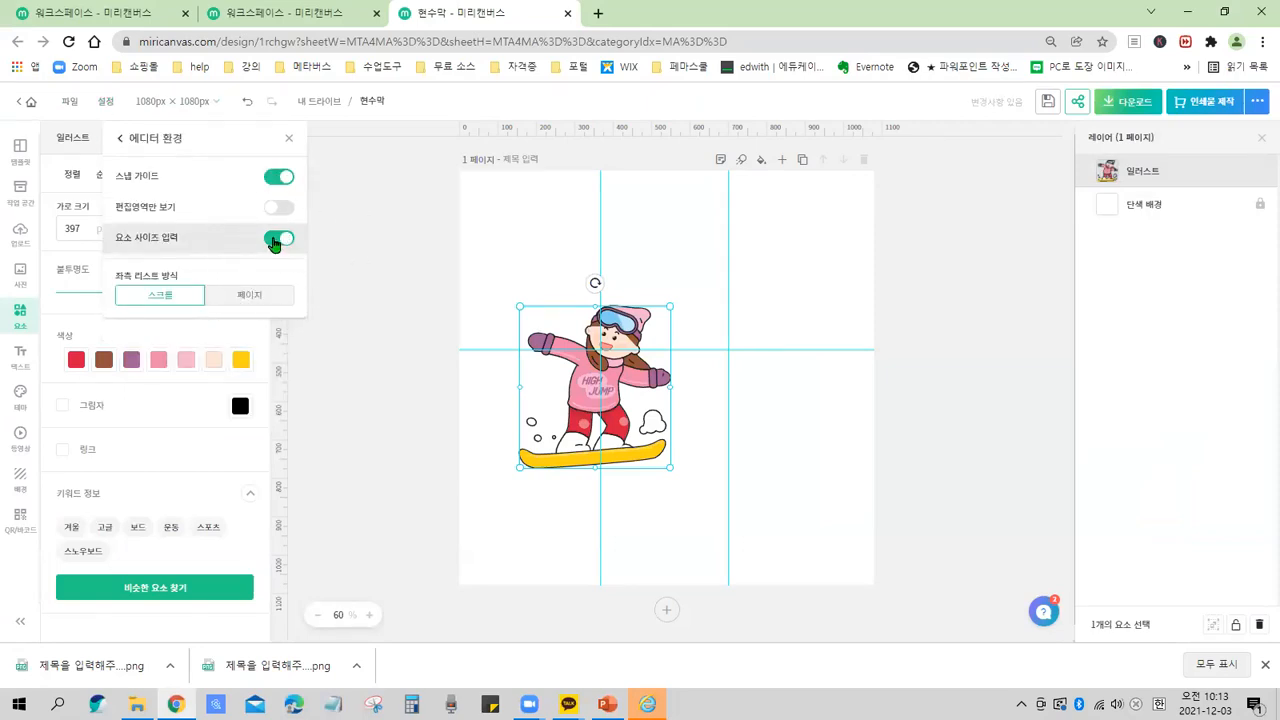
Set the illustration's width to 2222 px and undo the change.
{"action": "left_click", "coordinate": [363, 289]}
{"action": "double_click", "coordinate": [84, 228]}
{"action": "left_click", "coordinate": [157, 226]}
{"action": "left_click", "coordinate": [221, 229]}
{"action": "left_click", "coordinate": [100, 229]}
{"action": "type", "text": "2222"}
{"action": "key", "text": "Return"}
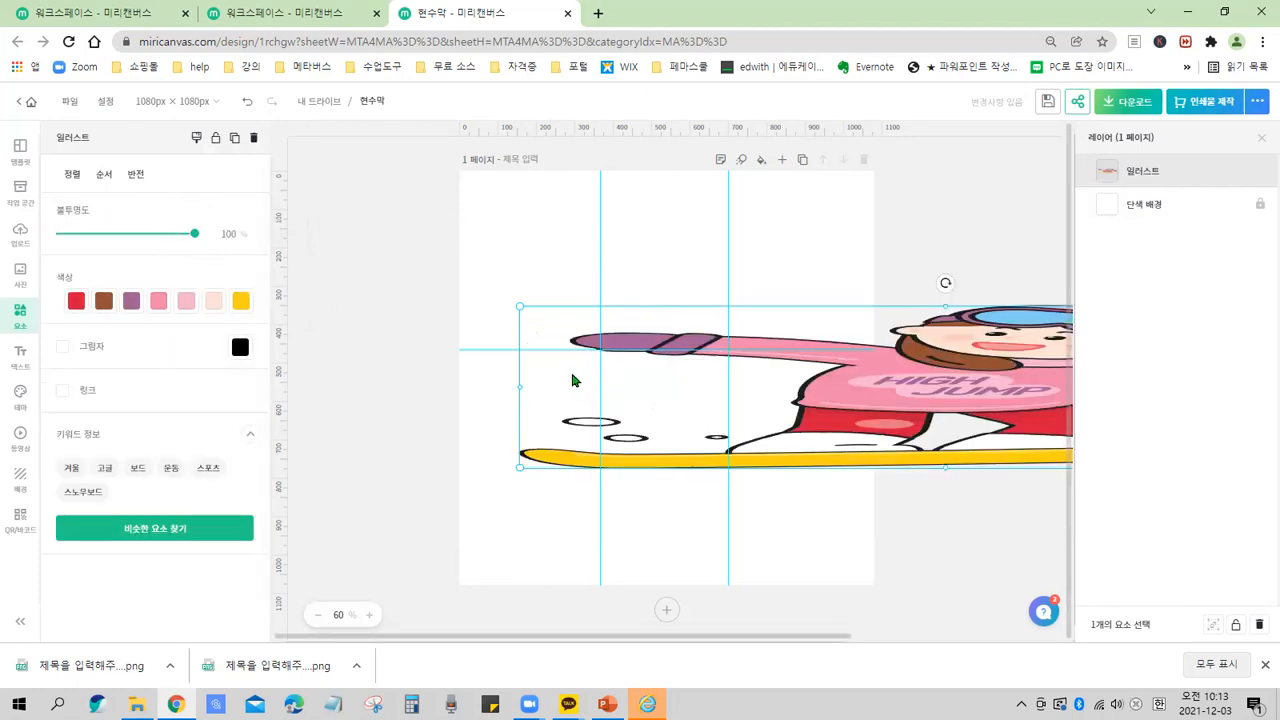
{"action": "key", "text": "ctrl+z"}
Reopen the Editor environment settings and turn on both edit-area-only view and element size input.
{"action": "left_click", "coordinate": [105, 101]}
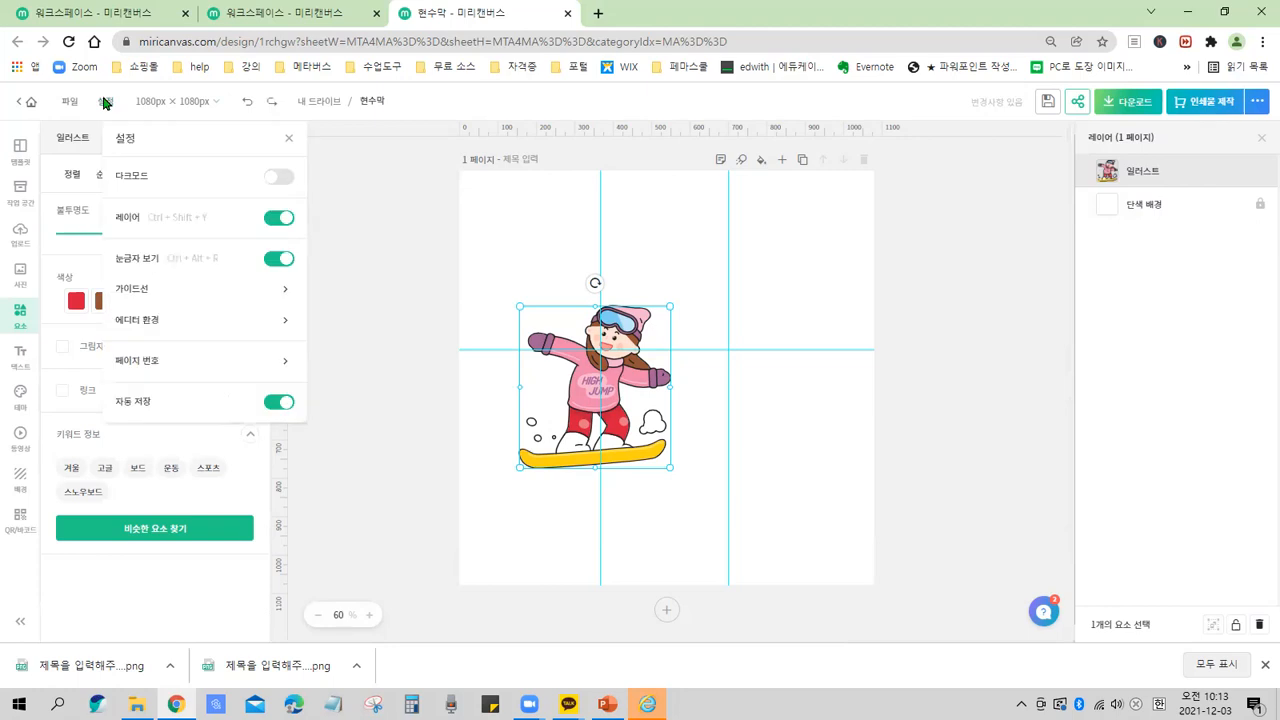
{"action": "left_click", "coordinate": [197, 322]}
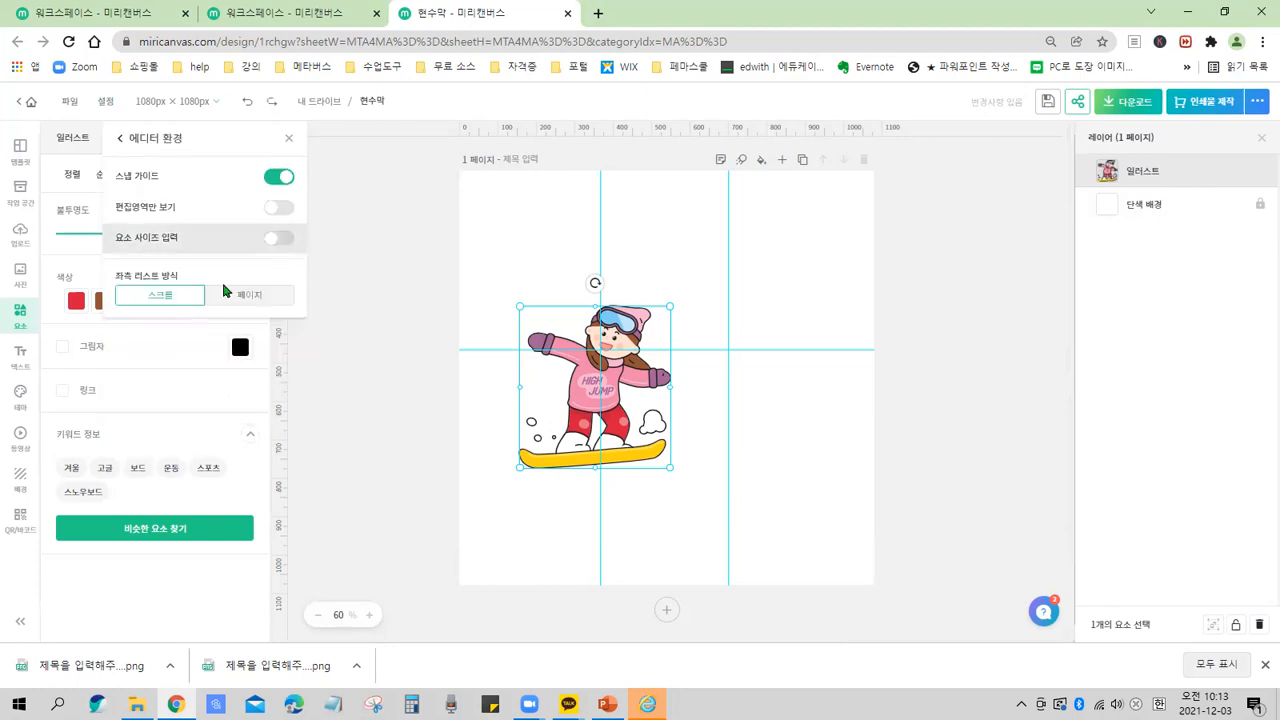
{"action": "left_click", "coordinate": [277, 208]}
{"action": "left_click", "coordinate": [278, 238]}
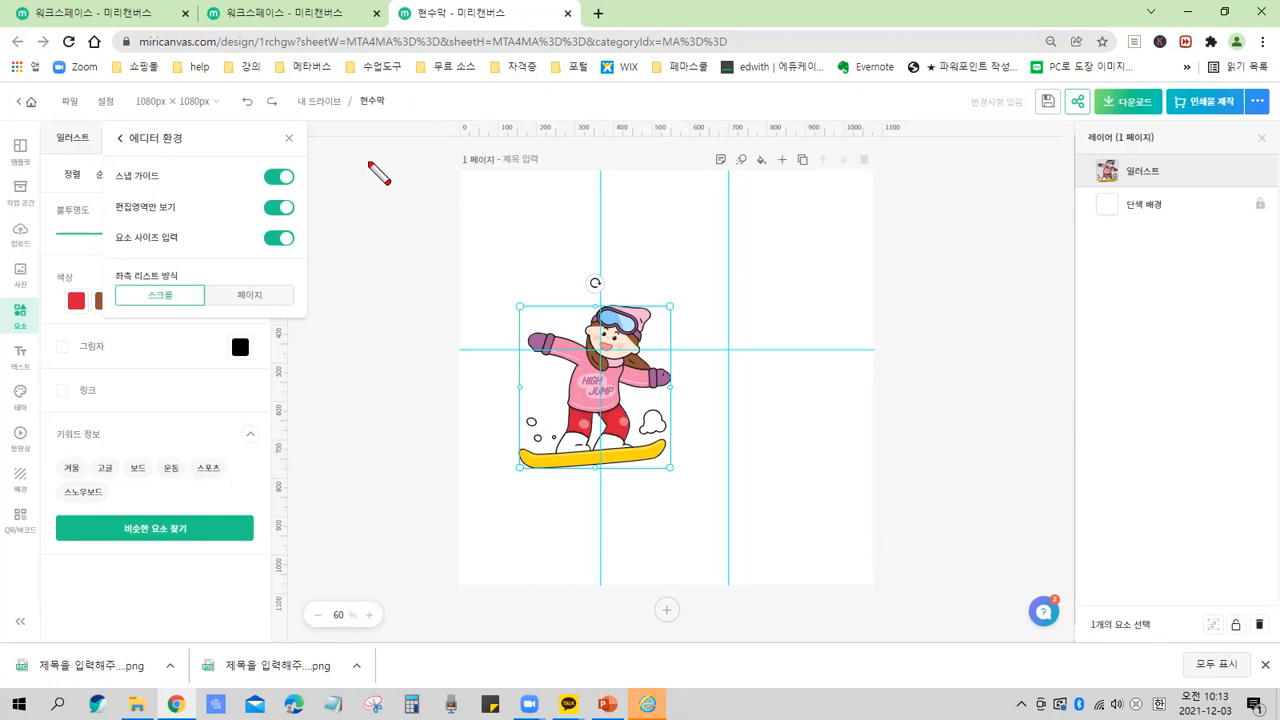
Close the Editor environment settings panel.
{"action": "left_click_drag", "start_coordinate": [298, 174], "coordinate": [313, 265]}
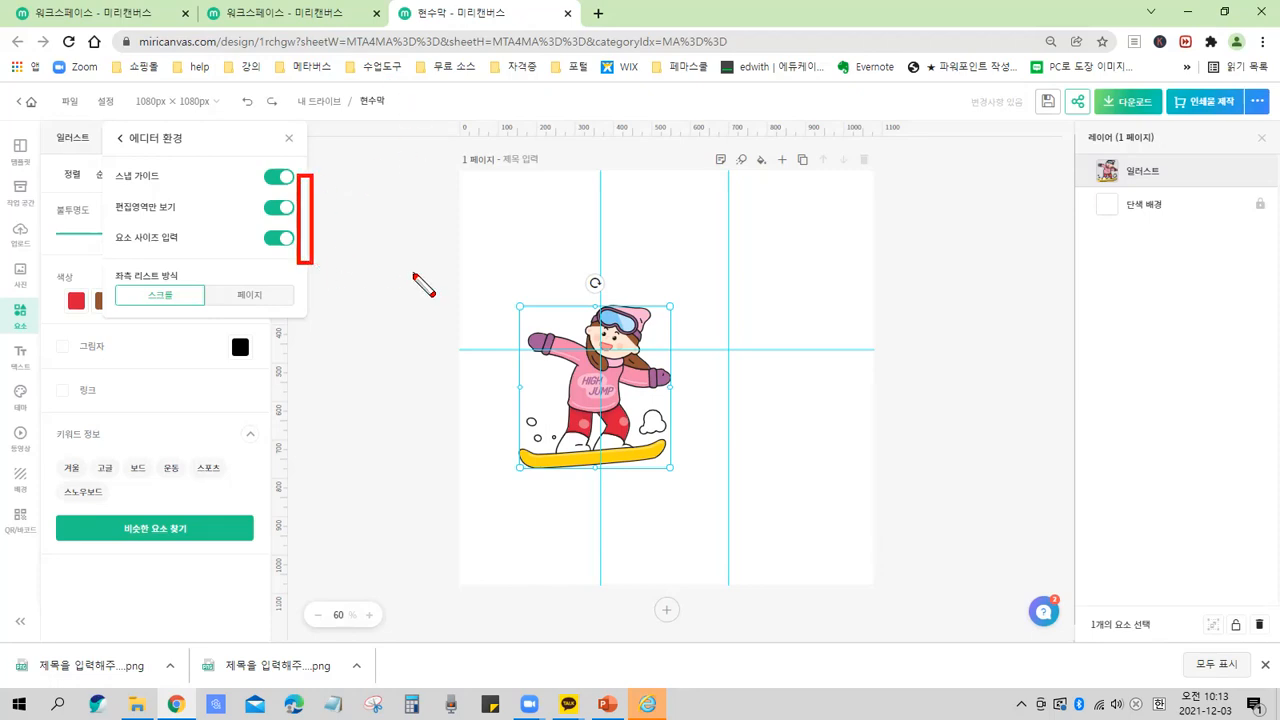
{"action": "key", "text": "ctrl+z"}
{"action": "left_click_drag", "start_coordinate": [273, 121], "coordinate": [307, 157]}
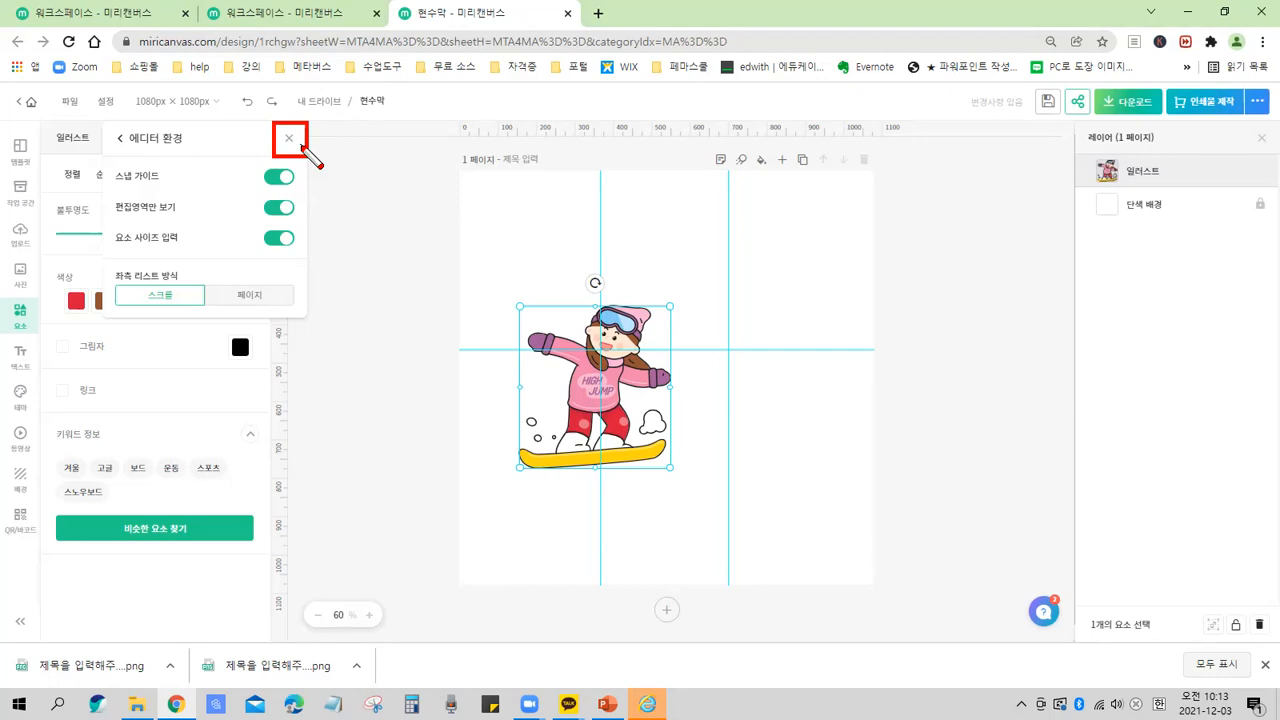
{"action": "key", "text": "ctrl"}
{"action": "key", "text": "Escape"}
{"action": "left_click", "coordinate": [289, 142]}
Select the snowboarding illustration and delete it from the page.
{"action": "left_click", "coordinate": [391, 285]}
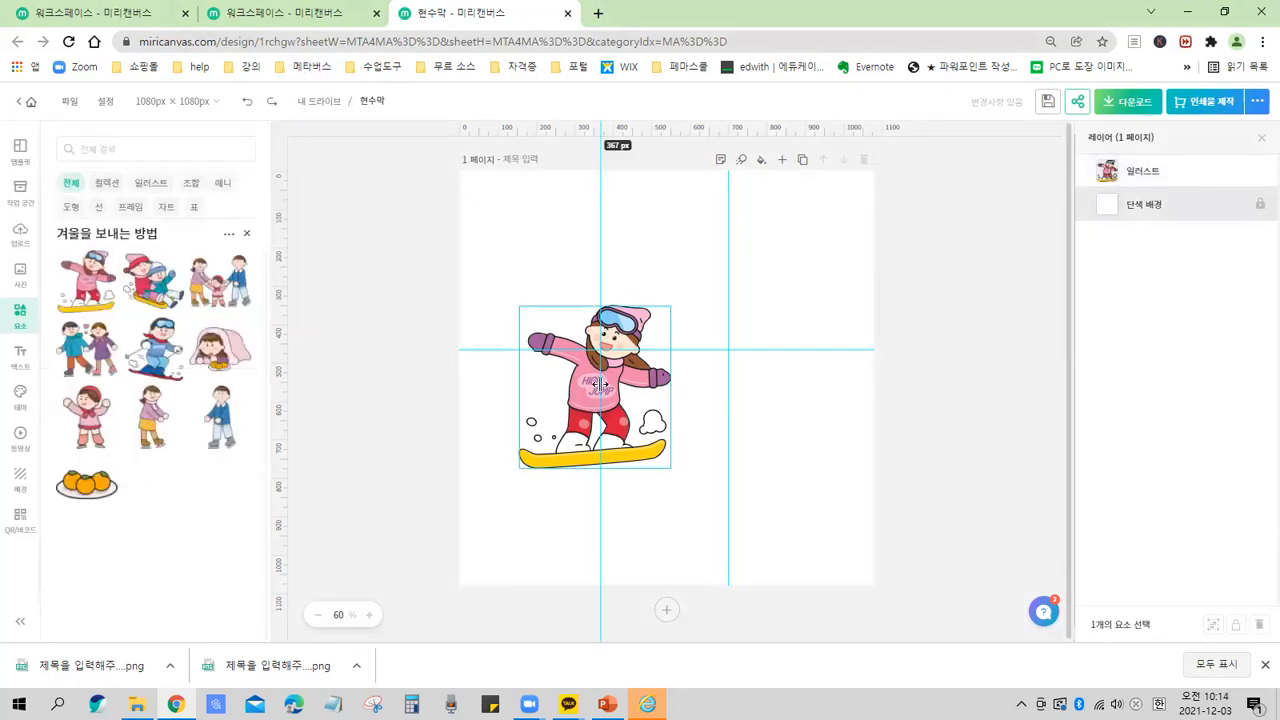
{"action": "left_click", "coordinate": [548, 410]}
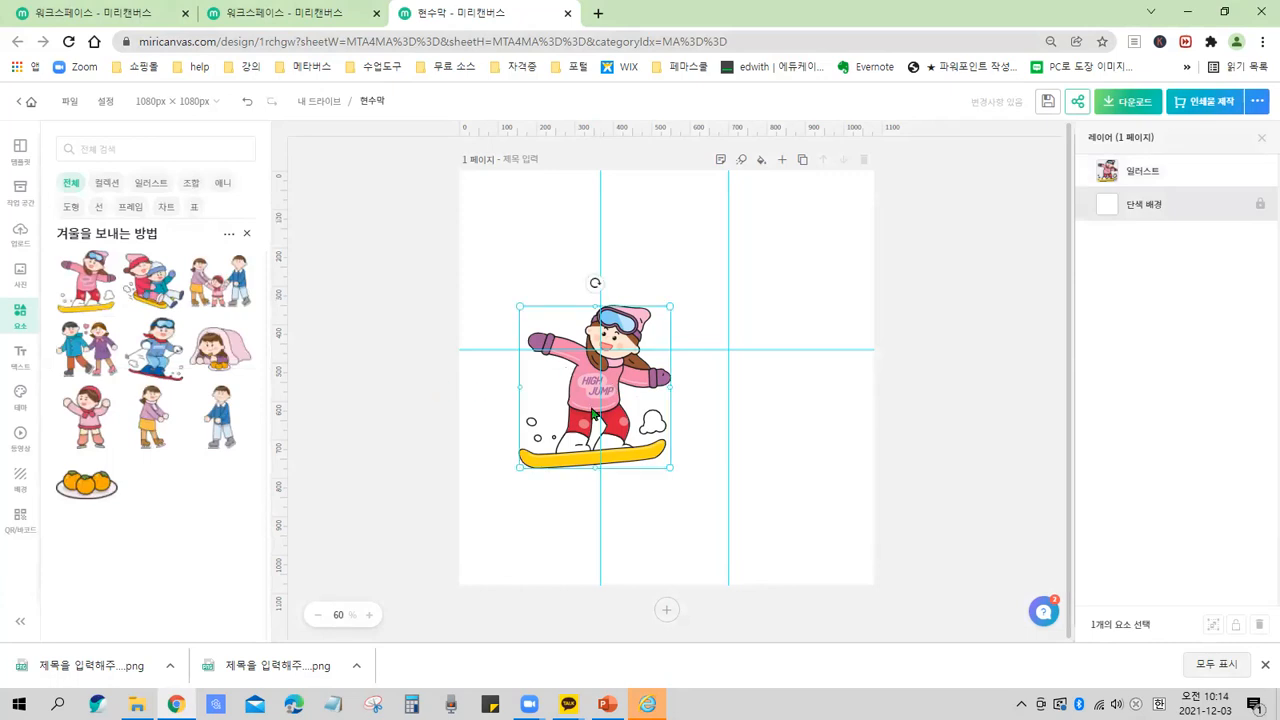
{"action": "key", "text": "Delete"}
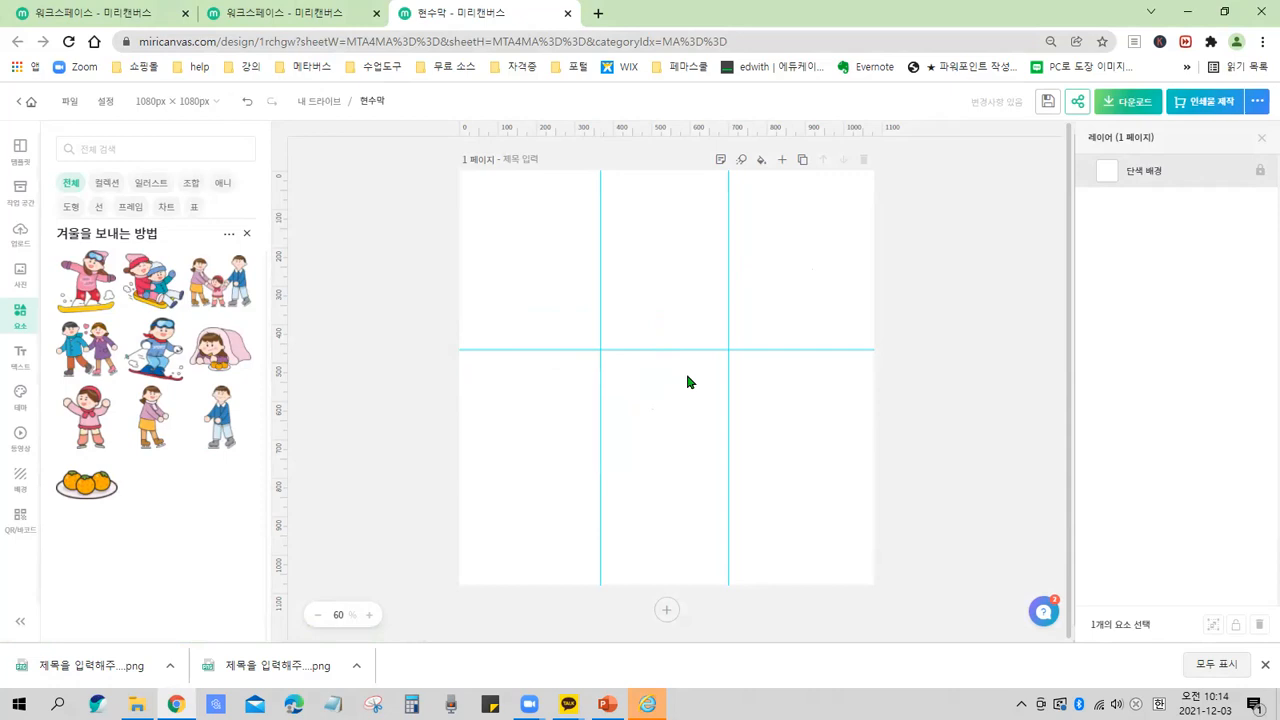
{"action": "left_click_drag", "start_coordinate": [459, 172], "coordinate": [878, 586]}
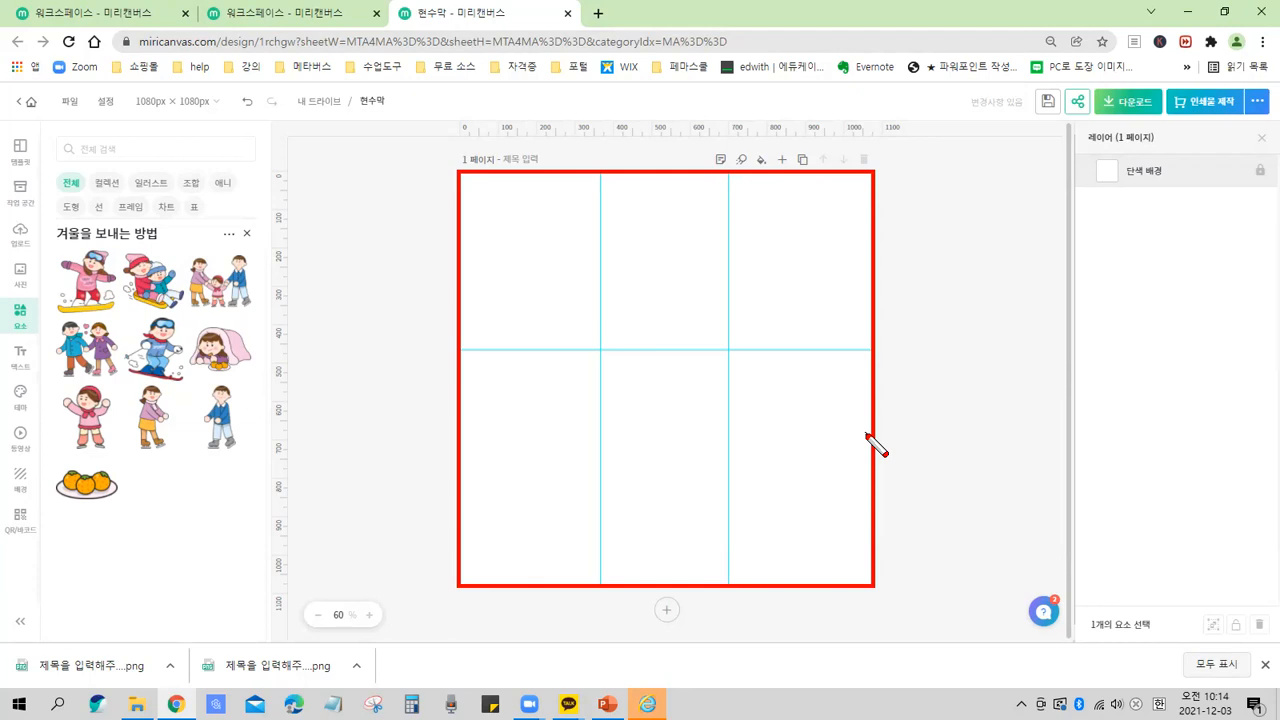
{"action": "mouse_move", "coordinate": [760, 265]}
{"action": "left_mouse_down"}
{"action": "mouse_move", "coordinate": [808, 303]}
{"action": "mouse_move", "coordinate": [826, 278]}
{"action": "left_mouse_up"}
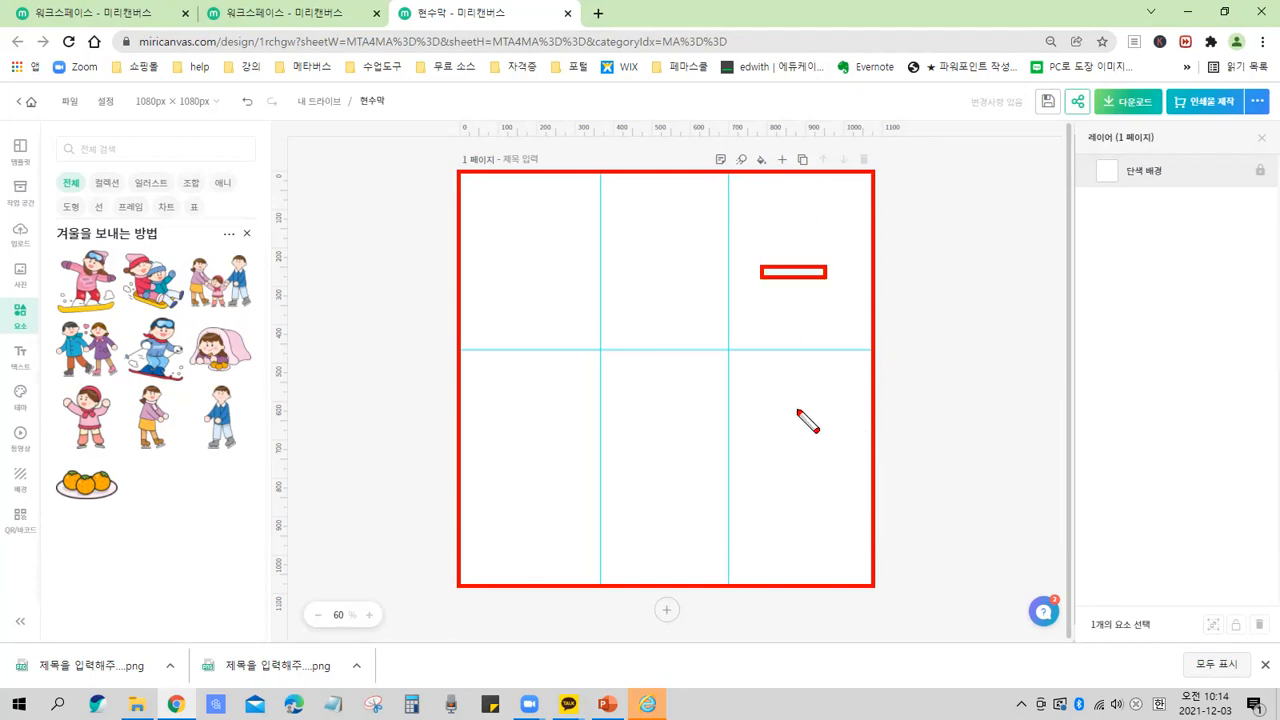
{"action": "mouse_move", "coordinate": [790, 408]}
{"action": "left_mouse_down"}
{"action": "mouse_move", "coordinate": [790, 447]}
{"action": "mouse_move", "coordinate": [845, 384]}
{"action": "left_mouse_up"}
{"action": "mouse_move", "coordinate": [805, 287]}
{"action": "left_mouse_down"}
{"action": "mouse_move", "coordinate": [805, 322]}
{"action": "mouse_move", "coordinate": [842, 291]}
{"action": "left_mouse_up"}
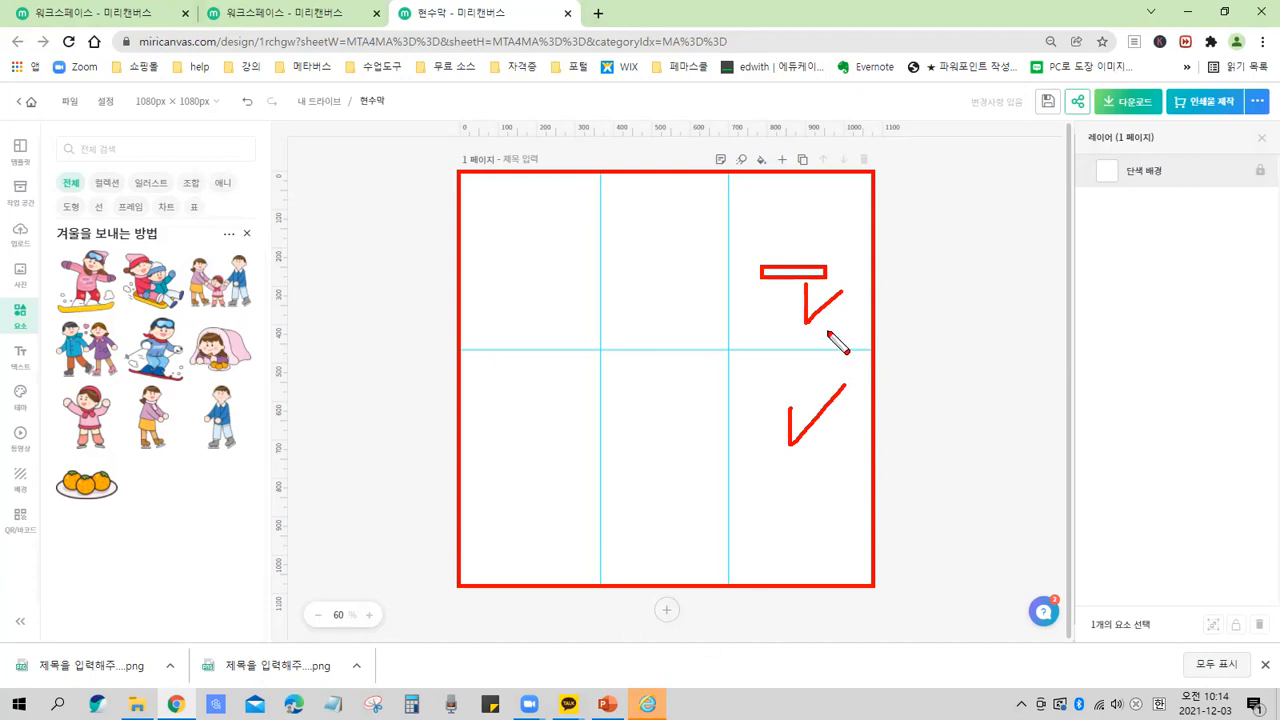
{"action": "key", "text": "Escape"}
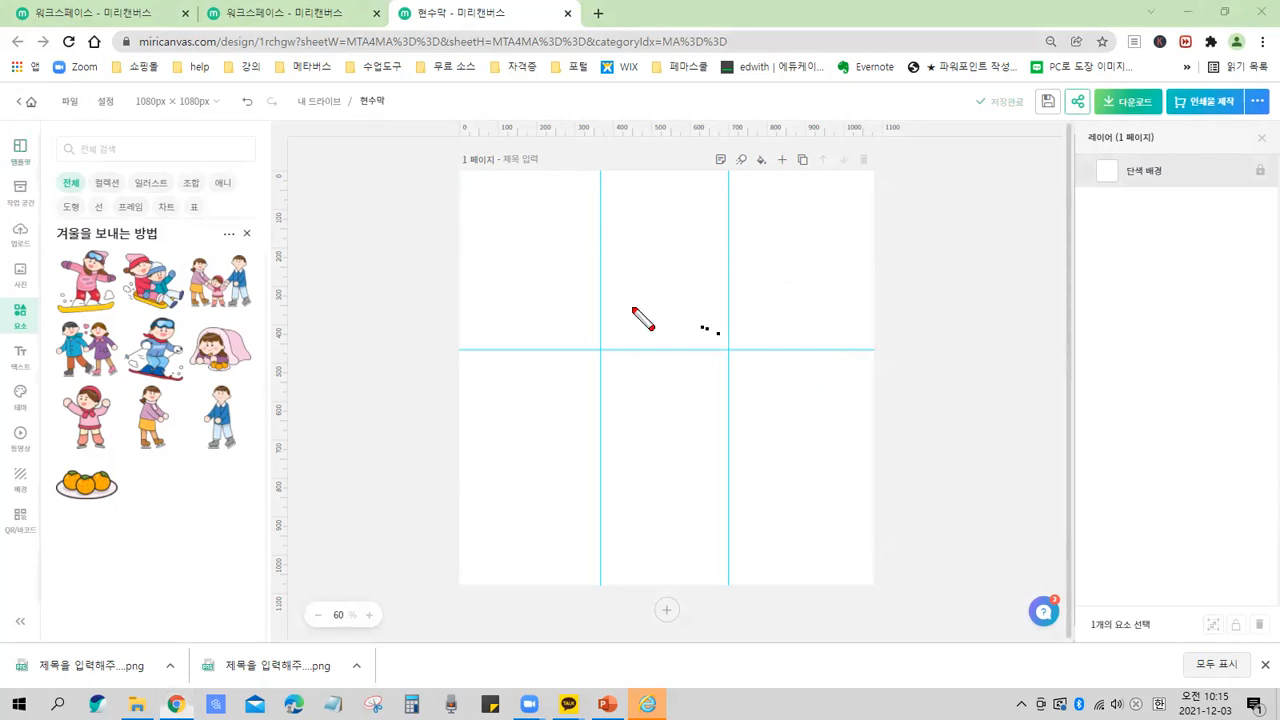
{"action": "mouse_move", "coordinate": [458, 175]}
{"action": "left_mouse_down"}
{"action": "mouse_move", "coordinate": [562, 486]}
{"action": "mouse_move", "coordinate": [886, 588]}
{"action": "left_mouse_up"}
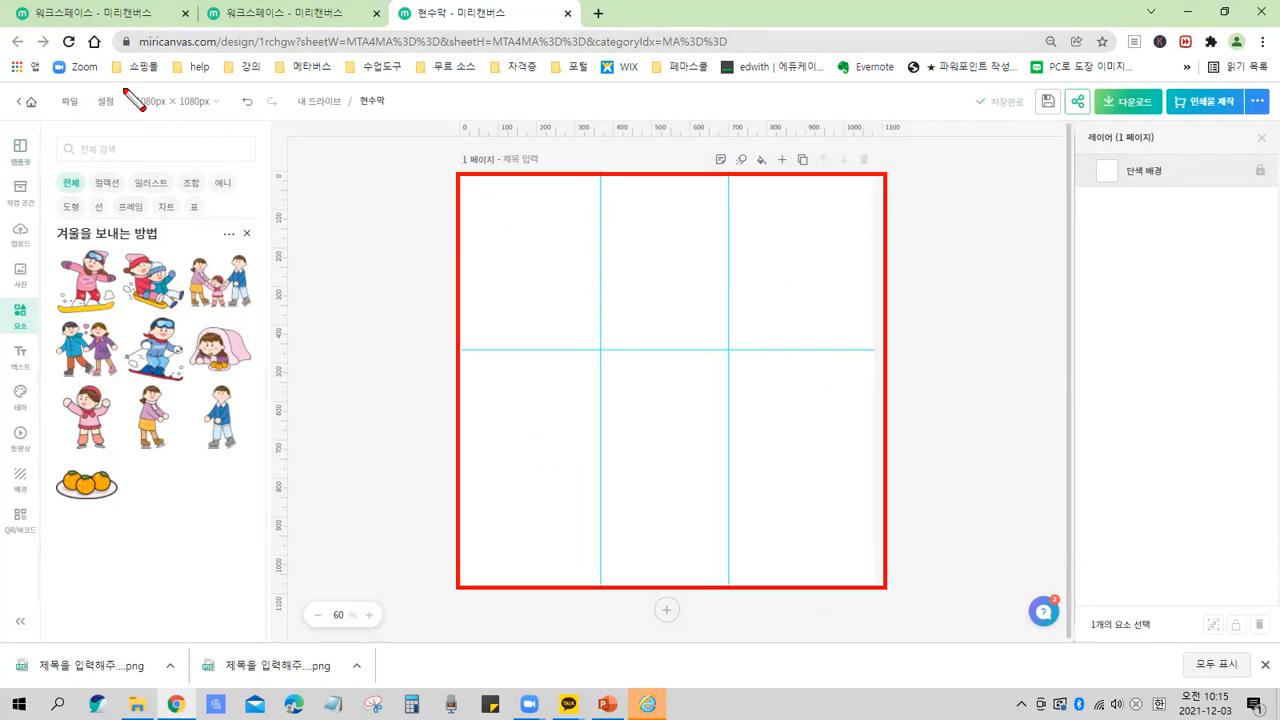
{"action": "left_click_drag", "start_coordinate": [124, 88], "coordinate": [226, 121]}
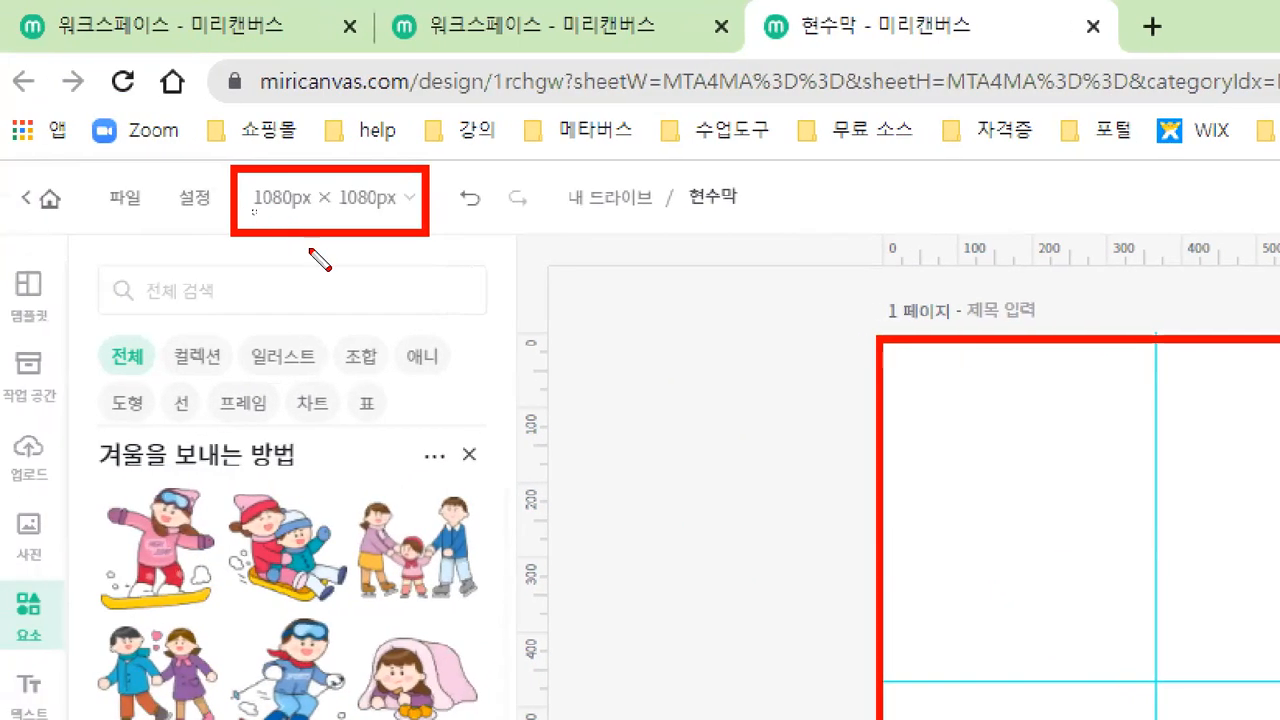
{"action": "key", "text": "ctrl"}
{"action": "mouse_move", "coordinate": [298, 333]}
{"action": "left_mouse_down"}
{"action": "mouse_move", "coordinate": [322, 256]}
{"action": "mouse_move", "coordinate": [346, 251]}
{"action": "mouse_move", "coordinate": [322, 269]}
{"action": "mouse_move", "coordinate": [365, 266]}
{"action": "mouse_move", "coordinate": [355, 279]}
{"action": "mouse_move", "coordinate": [373, 279]}
{"action": "mouse_move", "coordinate": [468, 243]}
{"action": "mouse_move", "coordinate": [436, 273]}
{"action": "mouse_move", "coordinate": [452, 277]}
{"action": "left_mouse_up"}
{"action": "mouse_move", "coordinate": [425, 285]}
{"action": "left_mouse_down"}
{"action": "mouse_move", "coordinate": [476, 279]}
{"action": "mouse_move", "coordinate": [488, 328]}
{"action": "left_mouse_up"}
{"action": "mouse_move", "coordinate": [531, 234]}
{"action": "left_mouse_down"}
{"action": "mouse_move", "coordinate": [512, 300]}
{"action": "mouse_move", "coordinate": [553, 302]}
{"action": "mouse_move", "coordinate": [577, 270]}
{"action": "mouse_move", "coordinate": [578, 298]}
{"action": "left_mouse_up"}
{"action": "mouse_move", "coordinate": [592, 252]}
{"action": "left_mouse_down"}
{"action": "mouse_move", "coordinate": [592, 298]}
{"action": "mouse_move", "coordinate": [562, 355]}
{"action": "mouse_move", "coordinate": [629, 356]}
{"action": "left_mouse_up"}
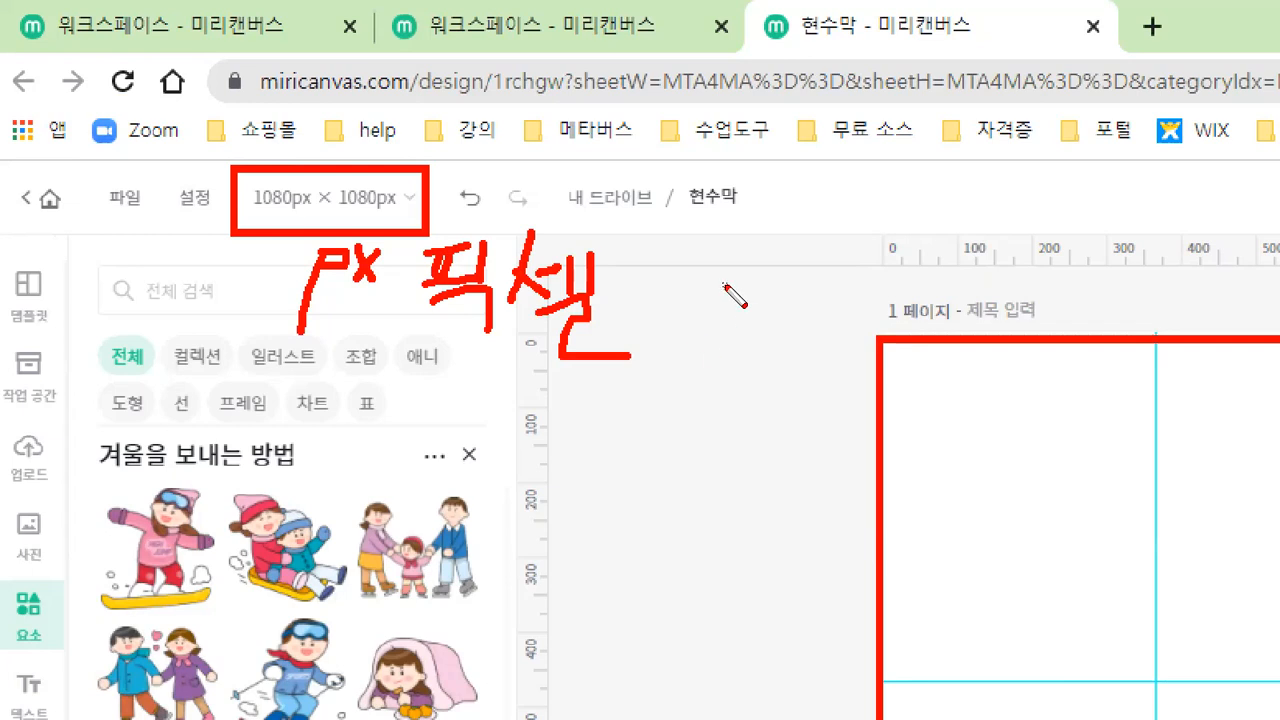
{"action": "left_click_drag", "start_coordinate": [670, 311], "coordinate": [705, 355]}
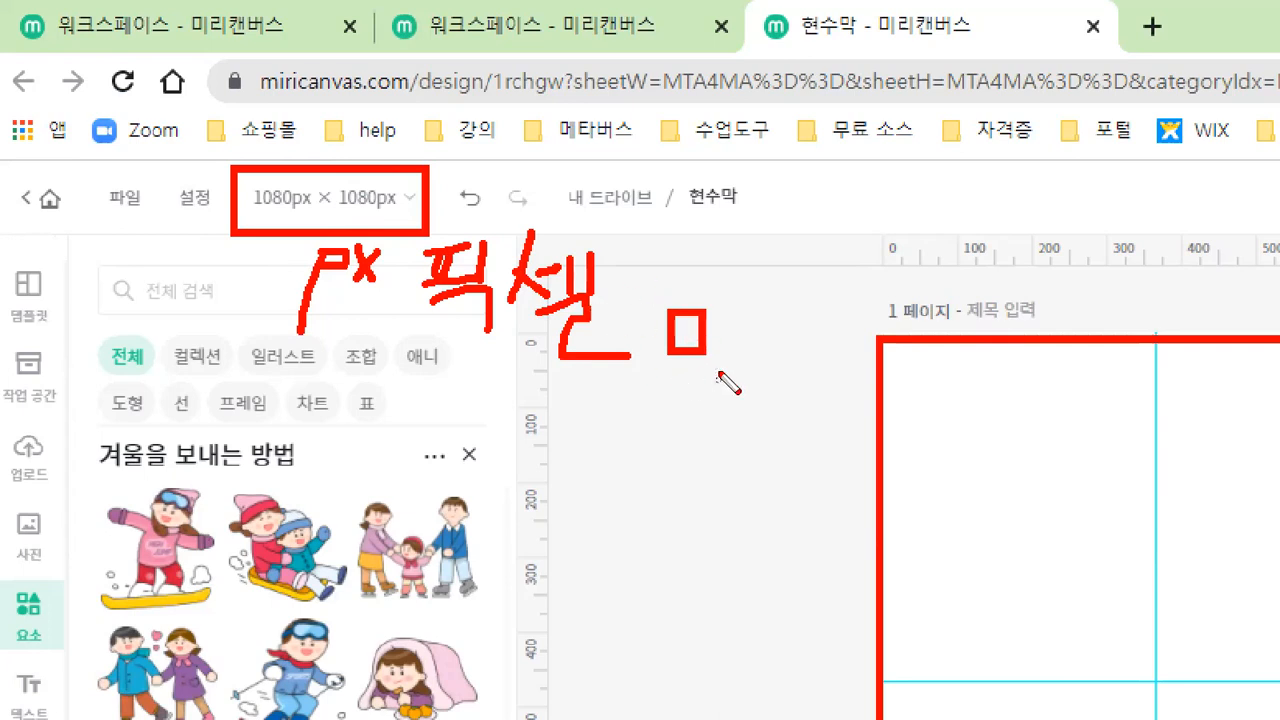
{"action": "left_click_drag", "start_coordinate": [686, 332], "coordinate": [695, 335]}
{"action": "key", "text": "Escape"}
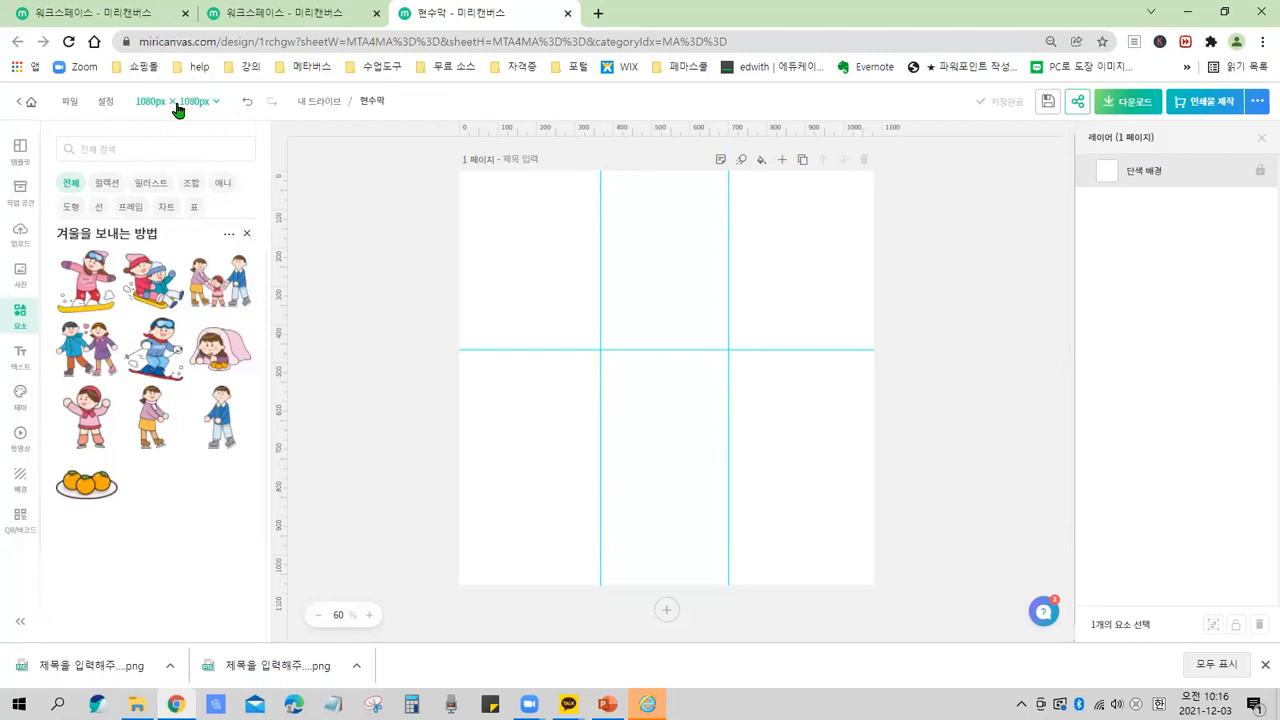
Resize the page with a custom size of 960 × 340 px.
{"action": "left_click", "coordinate": [176, 104]}
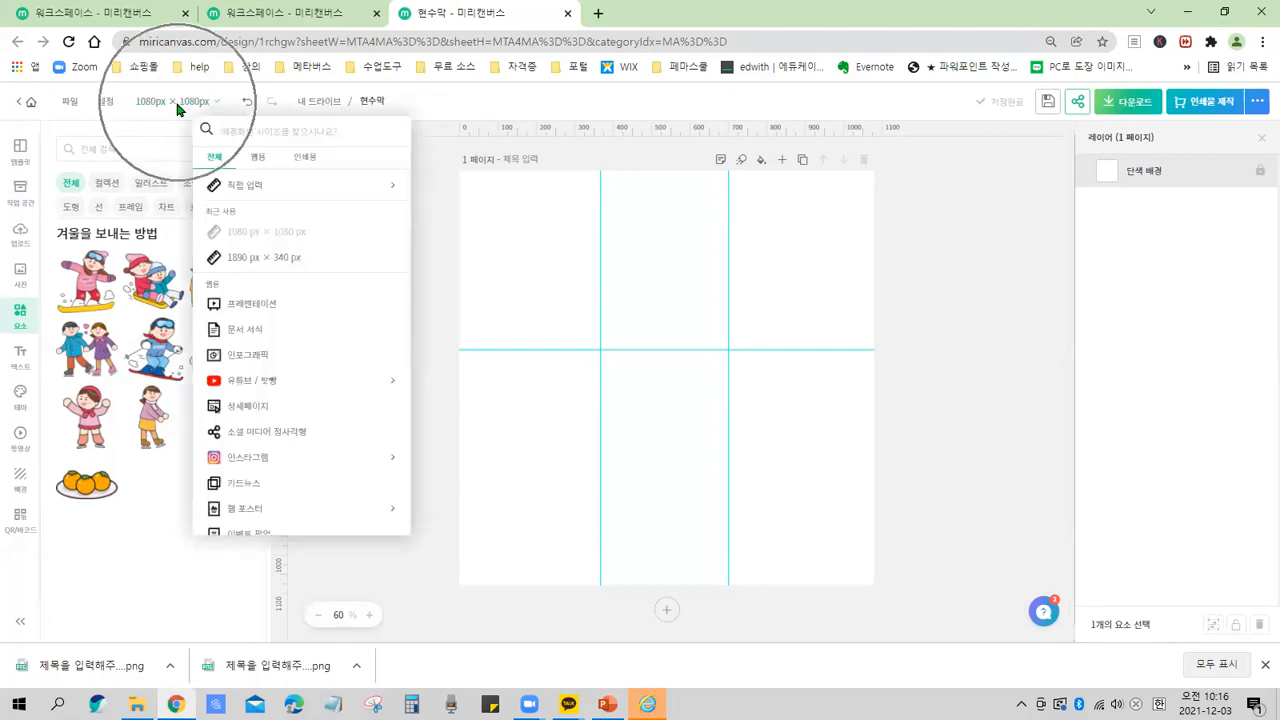
{"action": "key", "text": "ctrl+2"}
{"action": "mouse_move", "coordinate": [131, 86]}
{"action": "left_mouse_down"}
{"action": "mouse_move", "coordinate": [129, 104]}
{"action": "mouse_move", "coordinate": [211, 111]}
{"action": "left_mouse_up"}
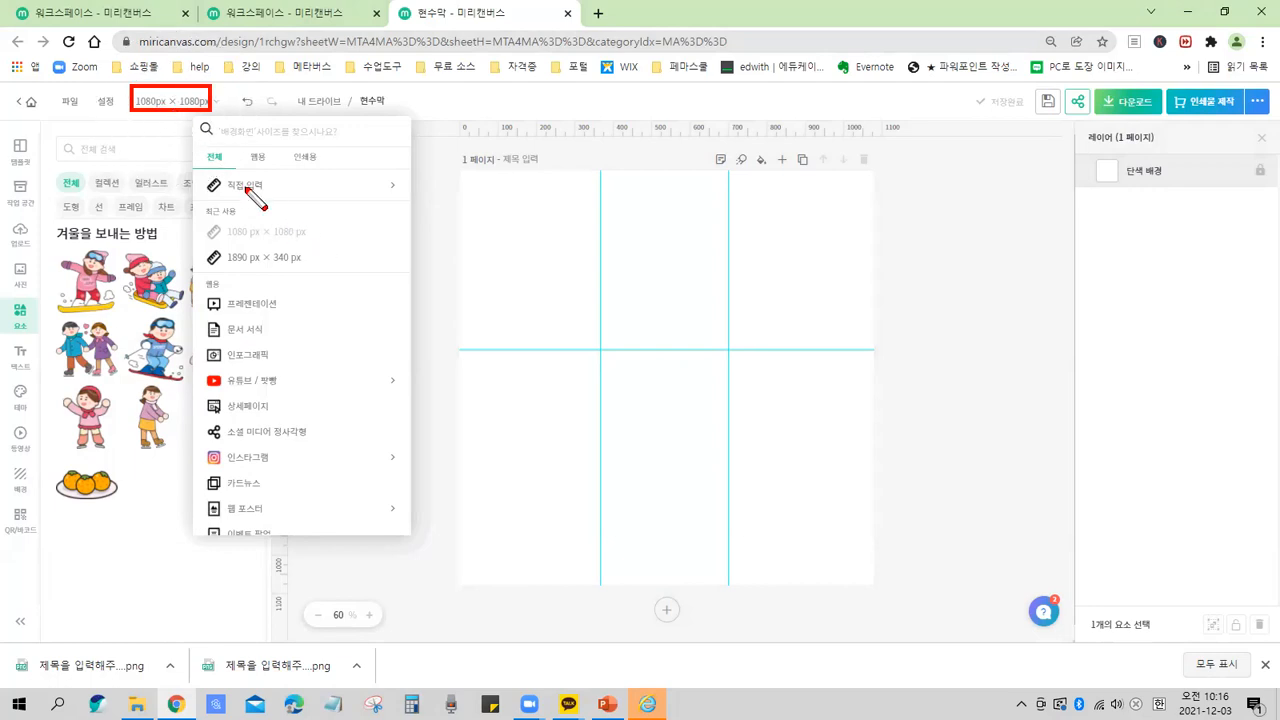
{"action": "left_click_drag", "start_coordinate": [201, 171], "coordinate": [418, 202]}
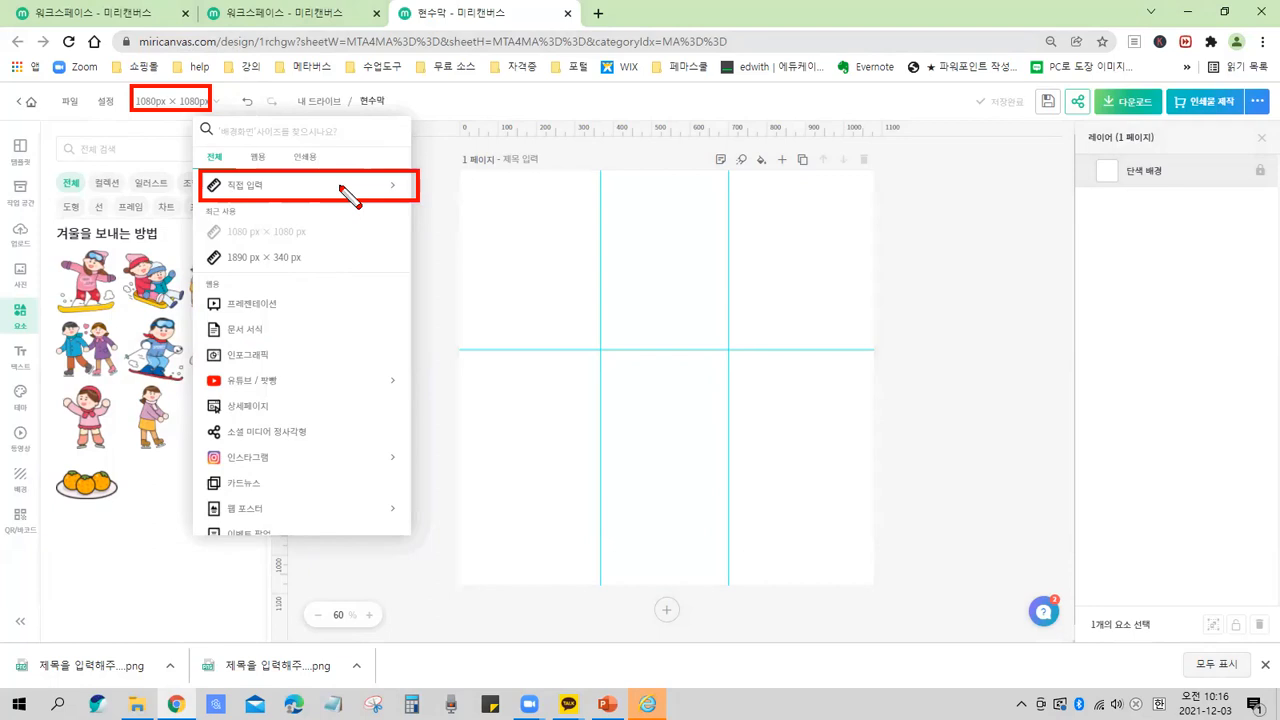
{"action": "key", "text": "Escape"}
{"action": "left_click", "coordinate": [279, 190]}
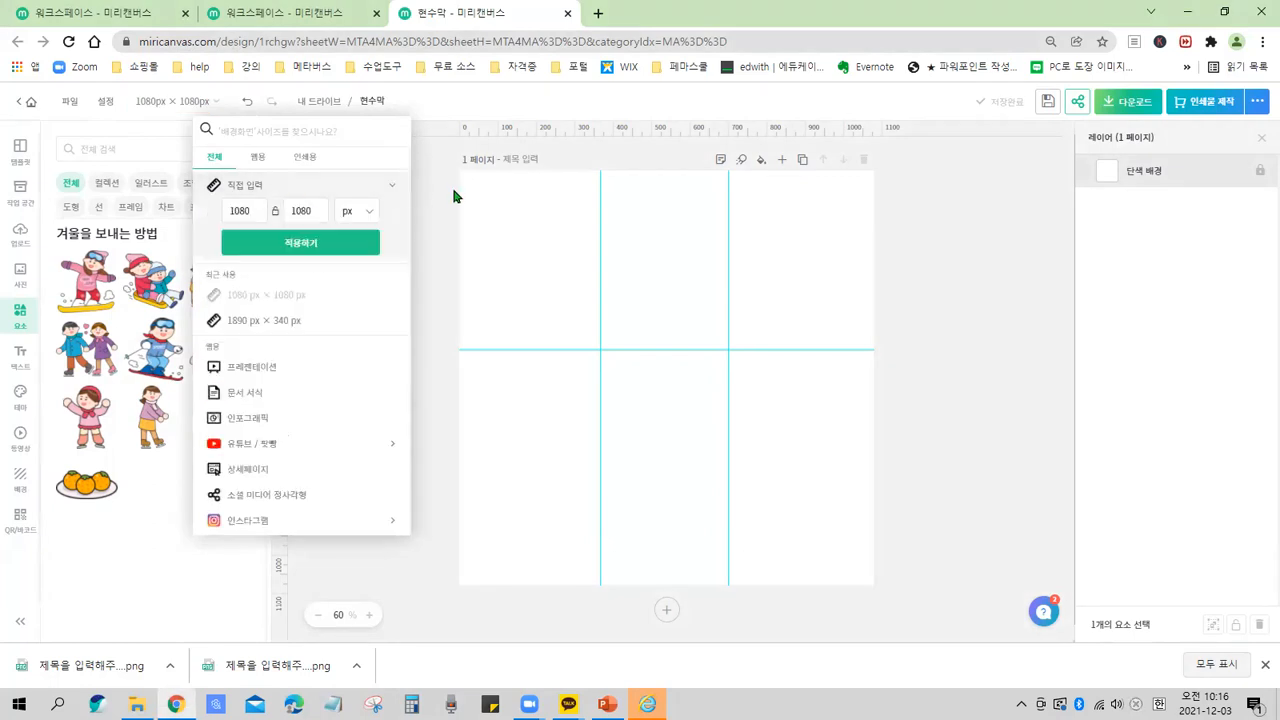
{"action": "key", "text": "F9"}
{"action": "left_click_drag", "start_coordinate": [405, 228], "coordinate": [214, 196]}
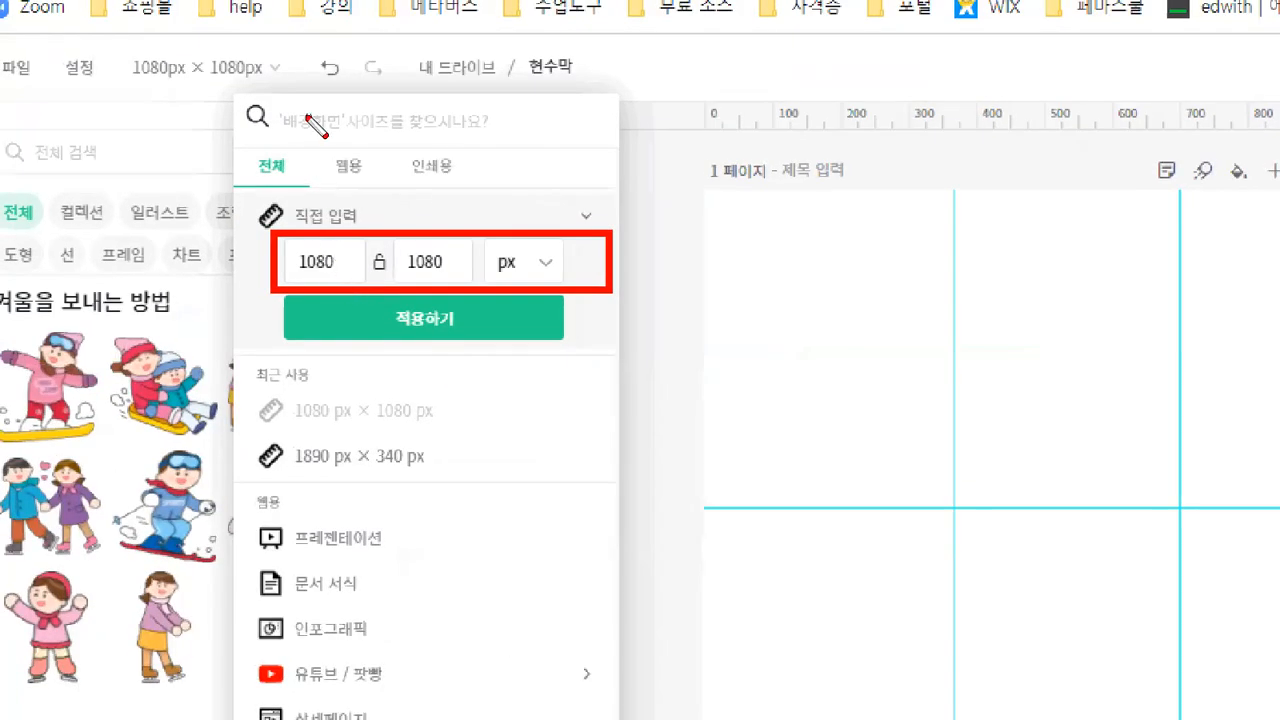
{"action": "left_click_drag", "start_coordinate": [109, 46], "coordinate": [264, 88]}
{"action": "mouse_move", "coordinate": [177, 78]}
{"action": "left_mouse_down"}
{"action": "mouse_move", "coordinate": [271, 240]}
{"action": "mouse_move", "coordinate": [235, 268]}
{"action": "mouse_move", "coordinate": [356, 284]}
{"action": "left_mouse_up"}
{"action": "left_click_drag", "start_coordinate": [714, 298], "coordinate": [1058, 298]}
{"action": "left_click_drag", "start_coordinate": [405, 268], "coordinate": [487, 268]}
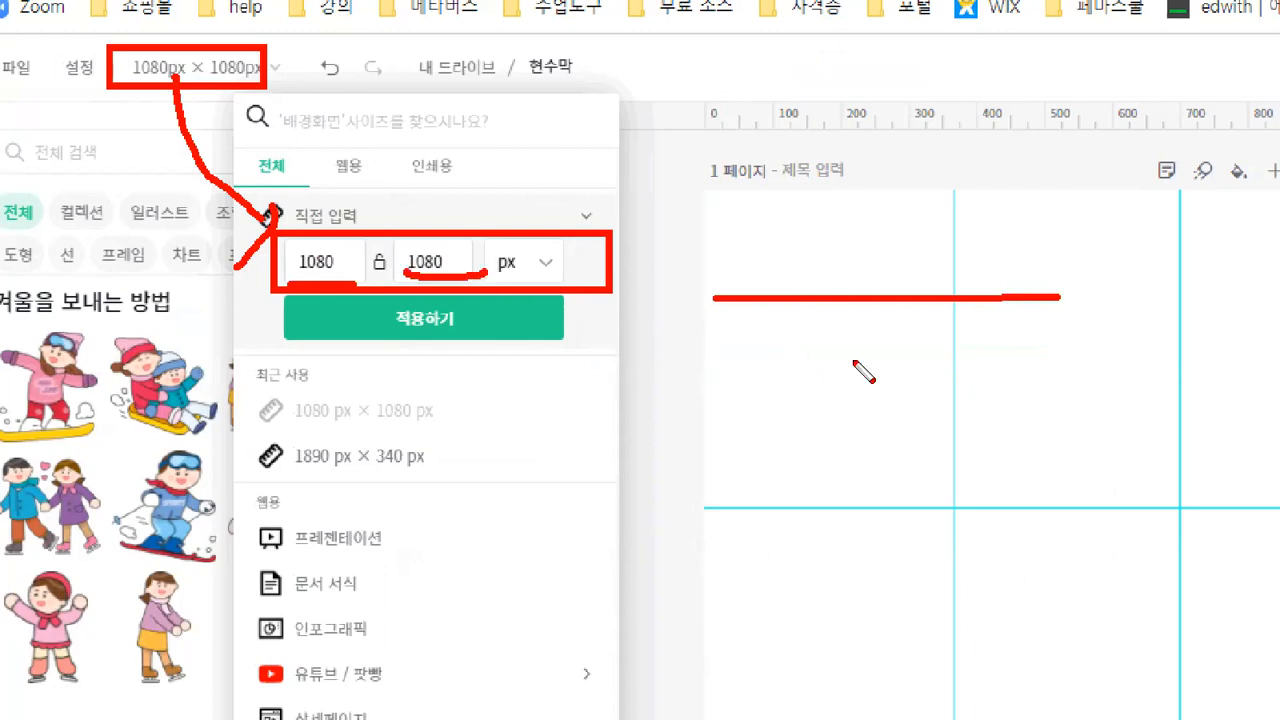
{"action": "left_click_drag", "start_coordinate": [1058, 298], "coordinate": [1070, 438]}
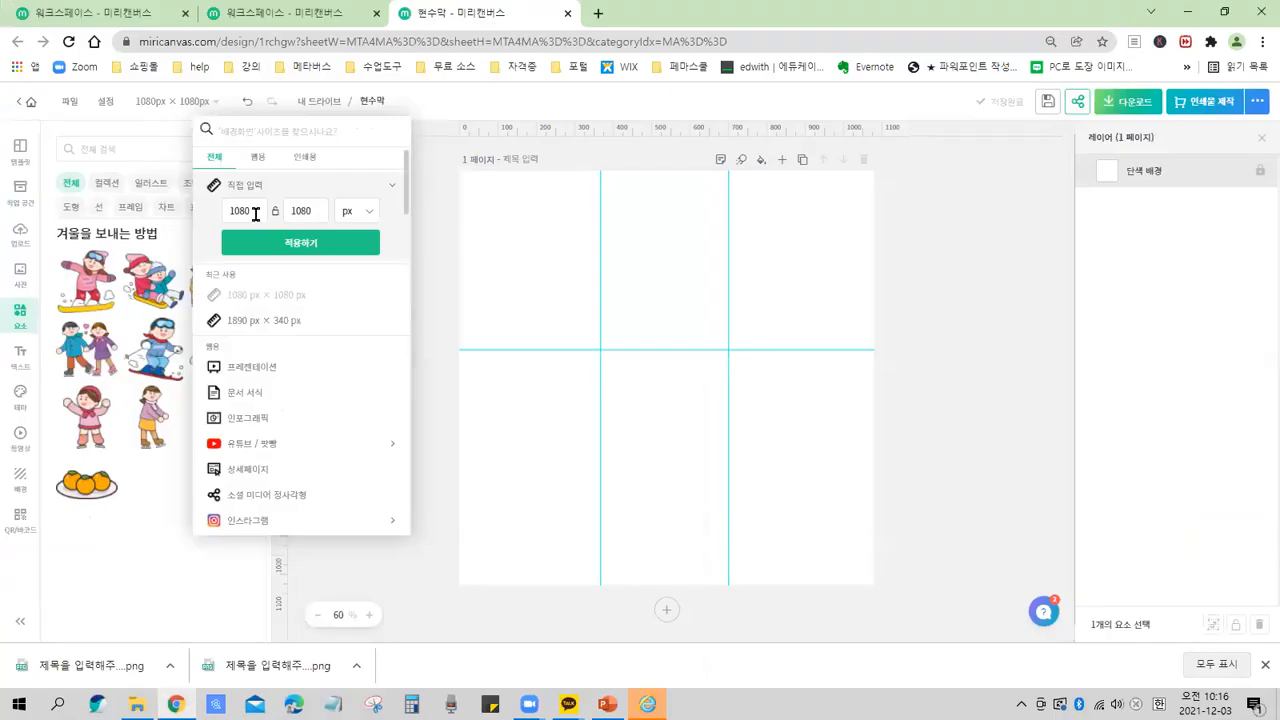
{"action": "left_click", "coordinate": [350, 263]}
{"action": "left_click_drag", "start_coordinate": [261, 213], "coordinate": [224, 211]}
{"action": "type", "text": "960"}
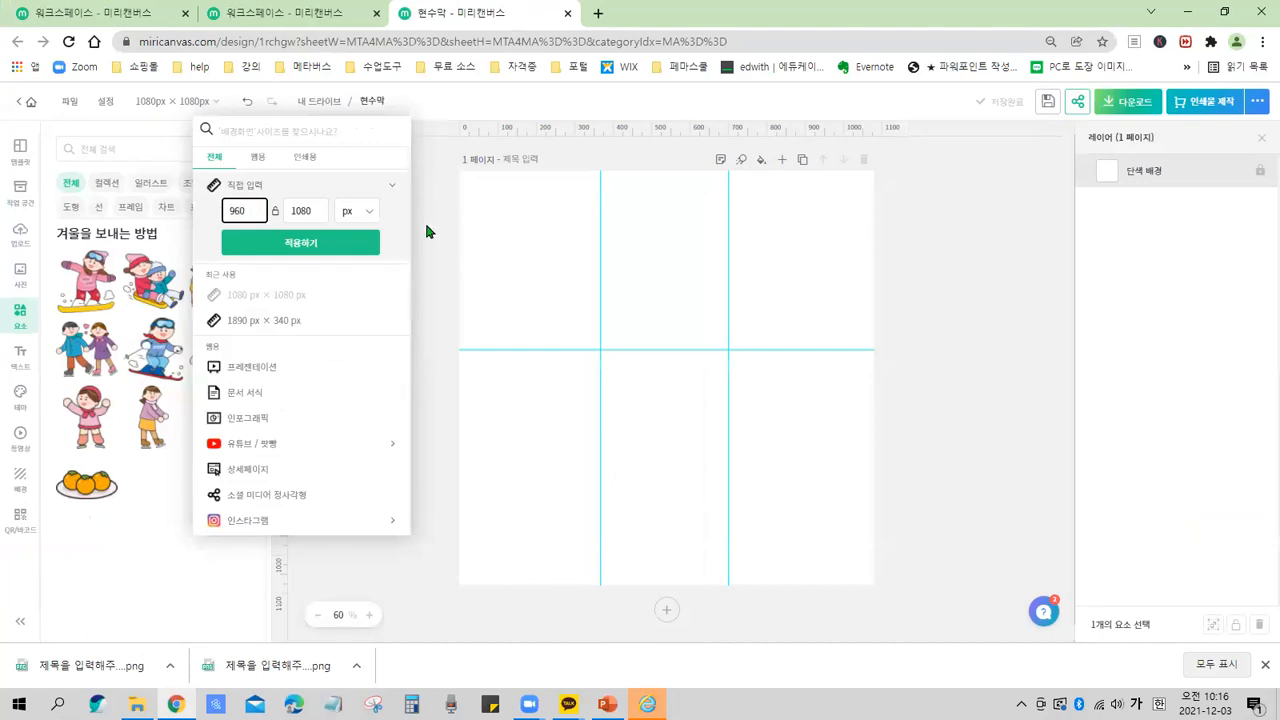
{"action": "left_click", "coordinate": [245, 210]}
{"action": "key", "text": "ctrl"}
{"action": "key", "text": "Tab"}
{"action": "type", "text": "340"}
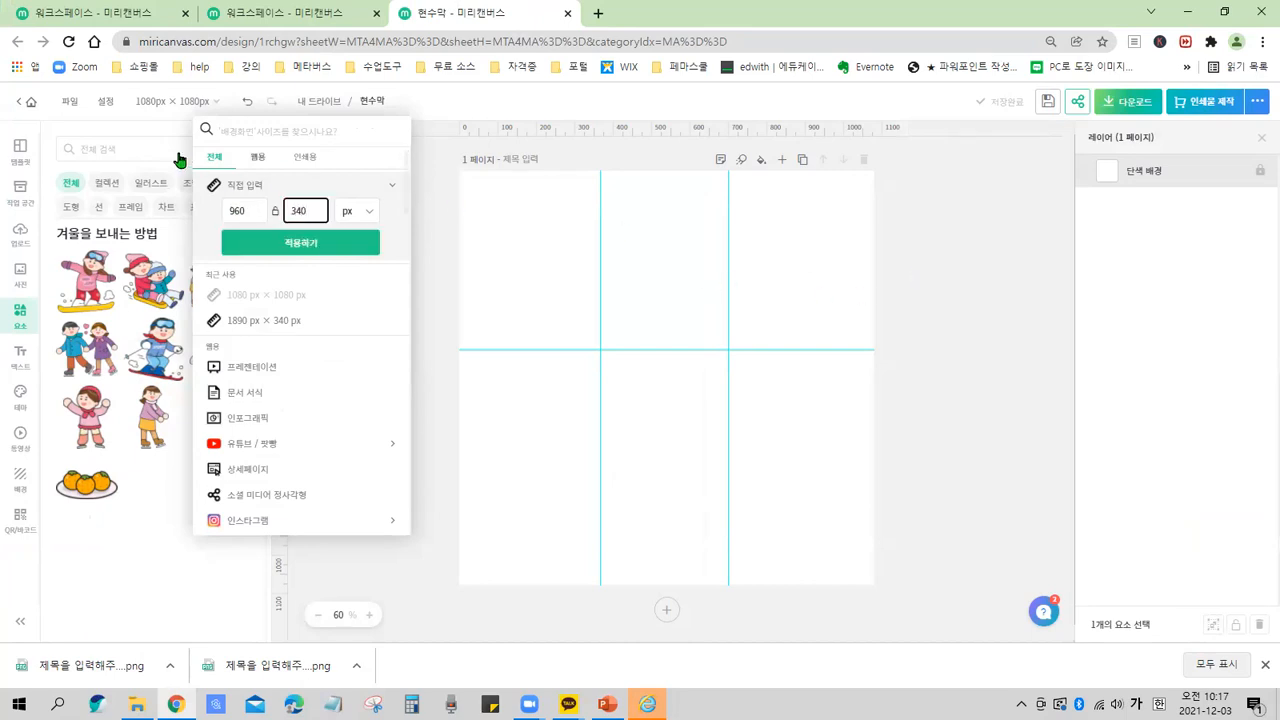
{"action": "left_click", "coordinate": [343, 210]}
{"action": "left_click", "coordinate": [313, 246]}
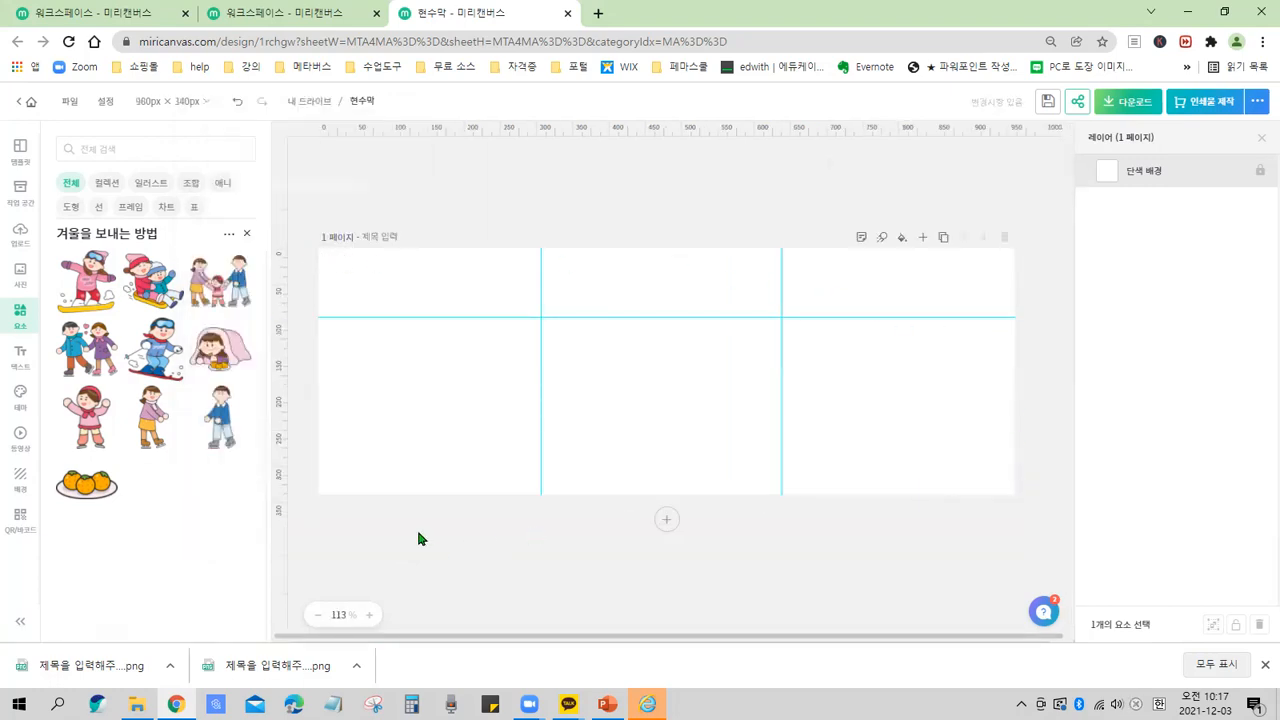
Close the winter illustration collection to return to the main elements list.
{"action": "left_click", "coordinate": [247, 234]}
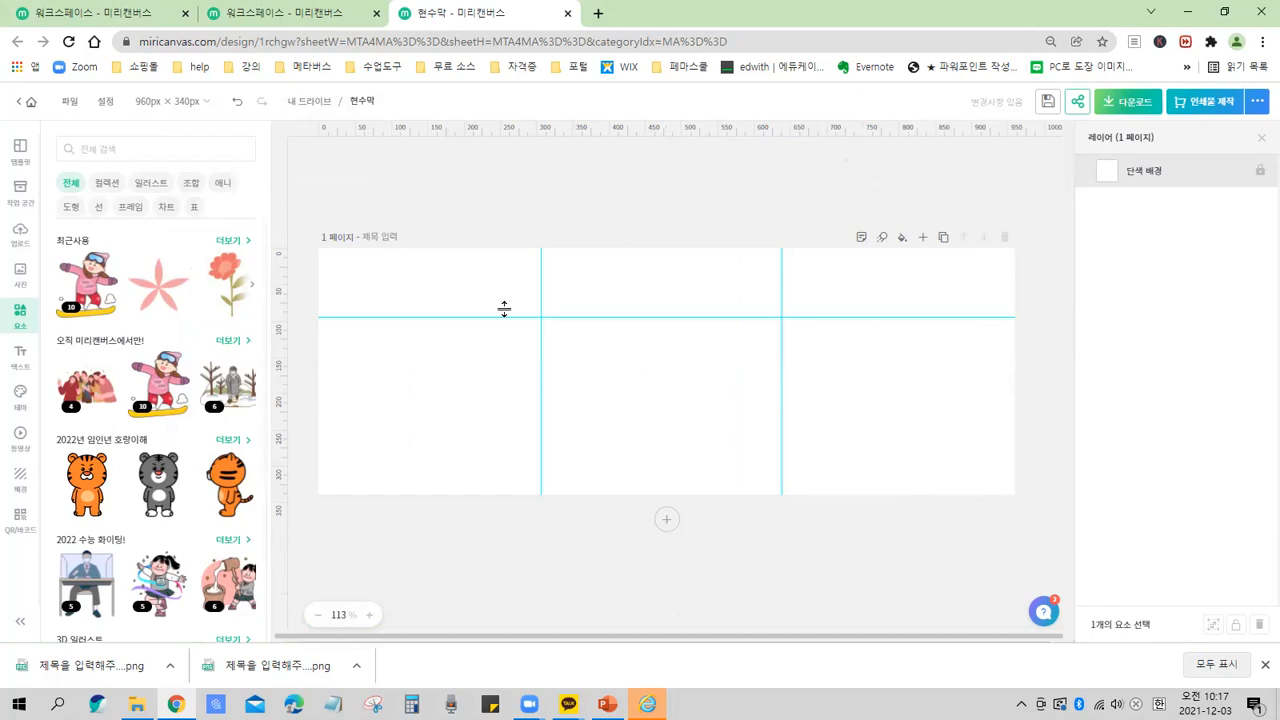
{"action": "left_click_drag", "start_coordinate": [629, 316], "coordinate": [629, 317]}
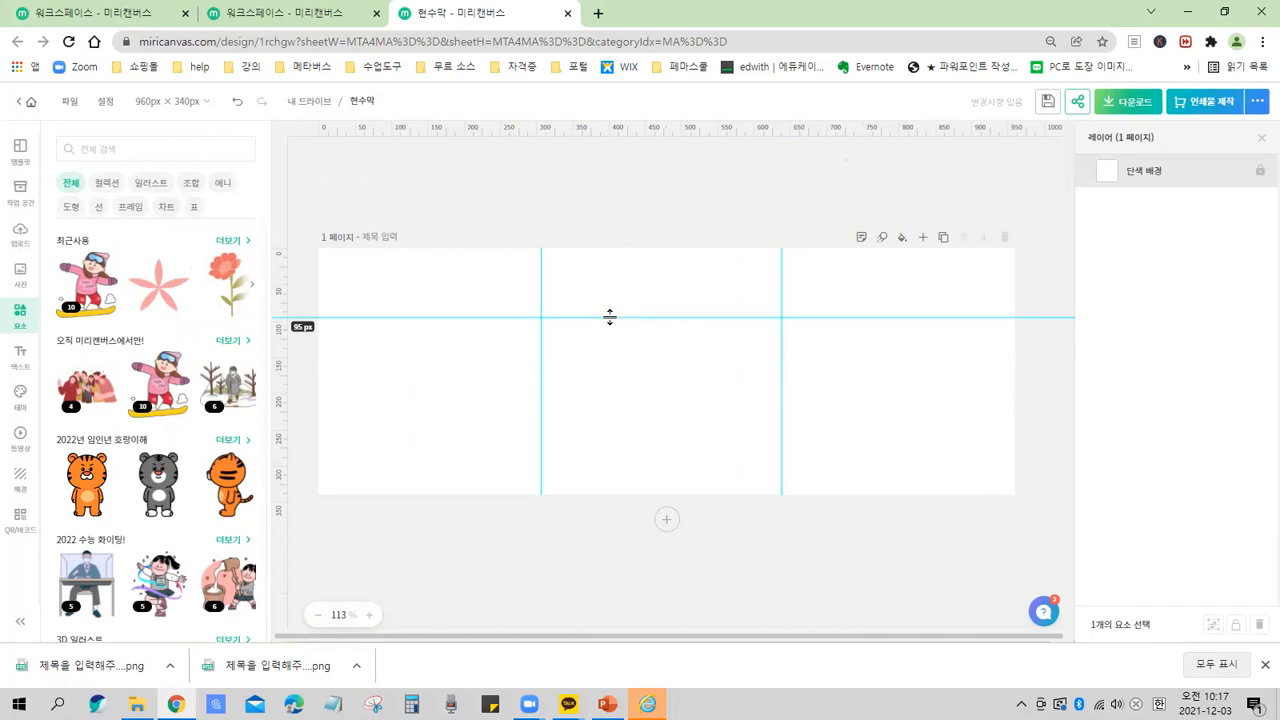
{"action": "left_click_drag", "start_coordinate": [619, 316], "coordinate": [619, 317]}
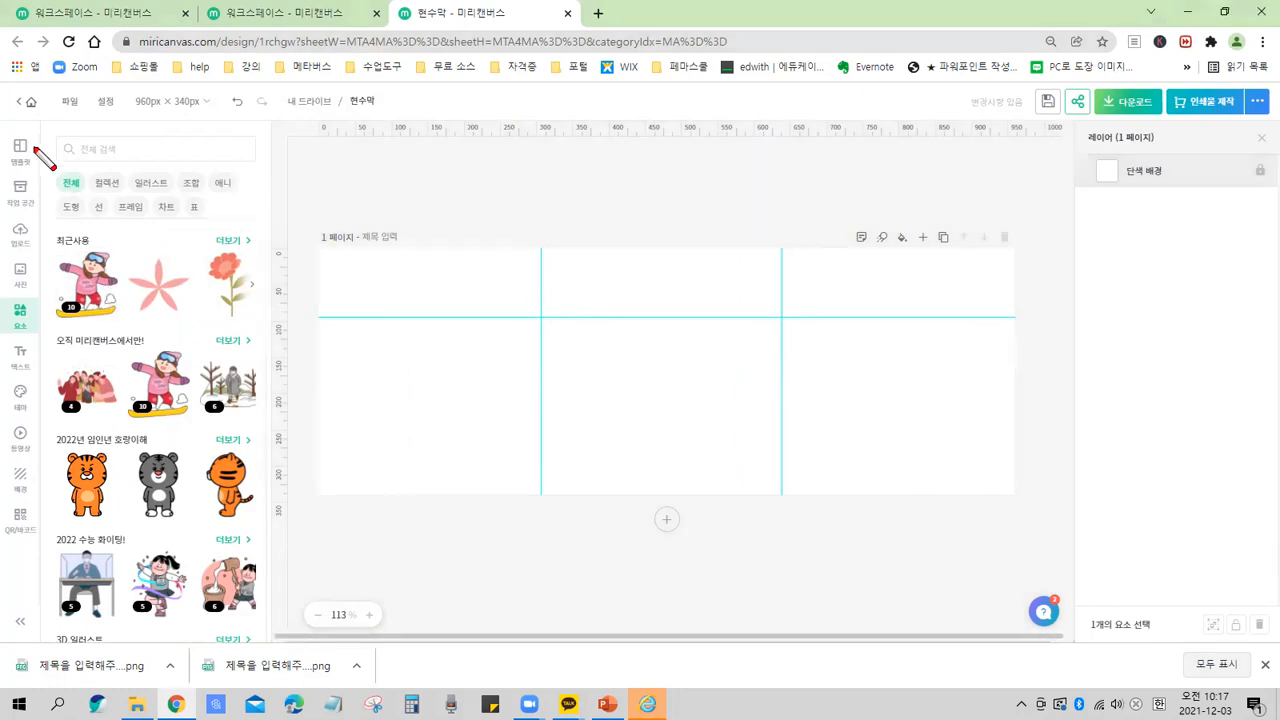
{"action": "mouse_move", "coordinate": [1, 123]}
{"action": "left_mouse_down"}
{"action": "mouse_move", "coordinate": [2, 345]}
{"action": "mouse_move", "coordinate": [50, 553]}
{"action": "left_mouse_up"}
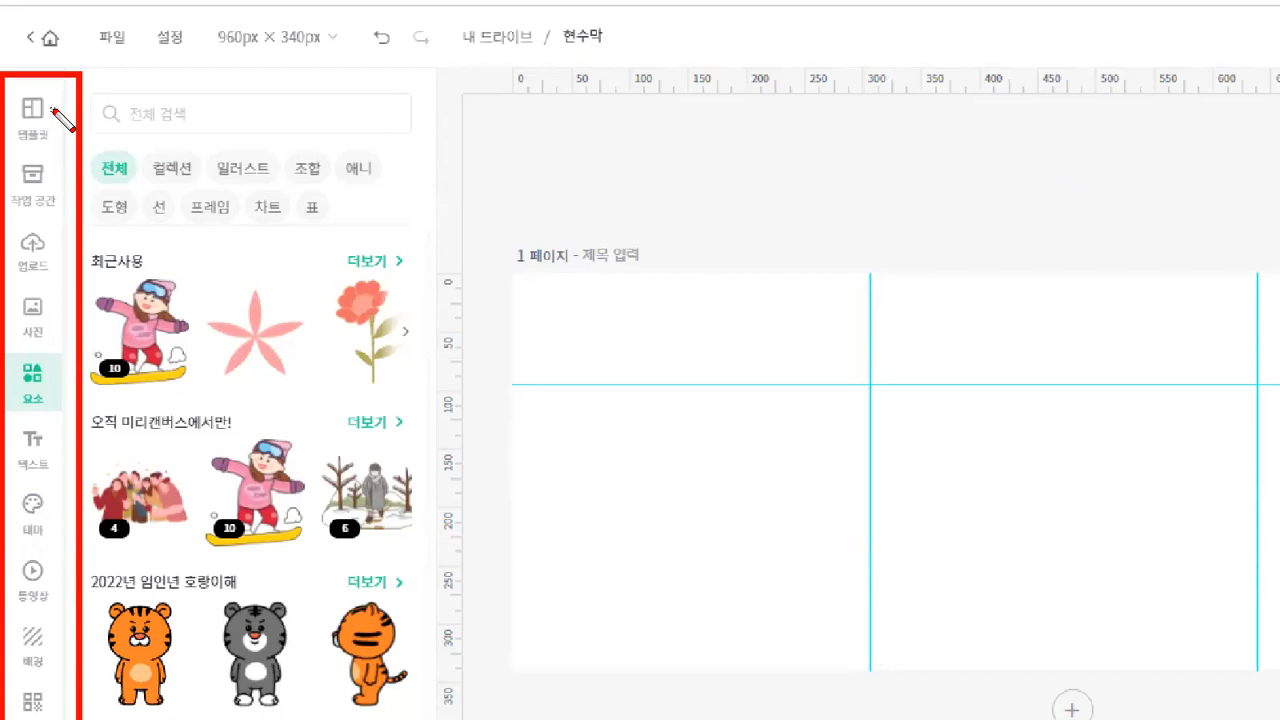
{"action": "left_click_drag", "start_coordinate": [52, 108], "coordinate": [129, 86]}
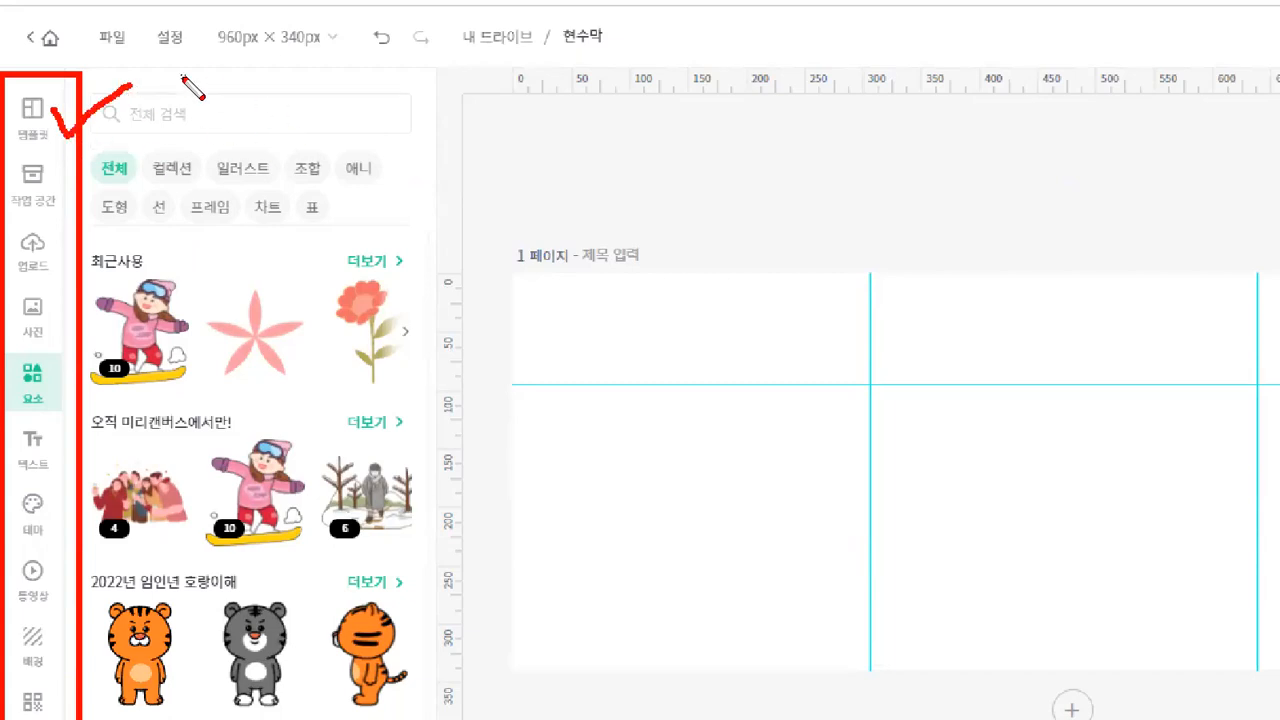
{"action": "mouse_move", "coordinate": [55, 168]}
{"action": "left_mouse_down"}
{"action": "mouse_move", "coordinate": [70, 198]}
{"action": "mouse_move", "coordinate": [125, 150]}
{"action": "left_mouse_up"}
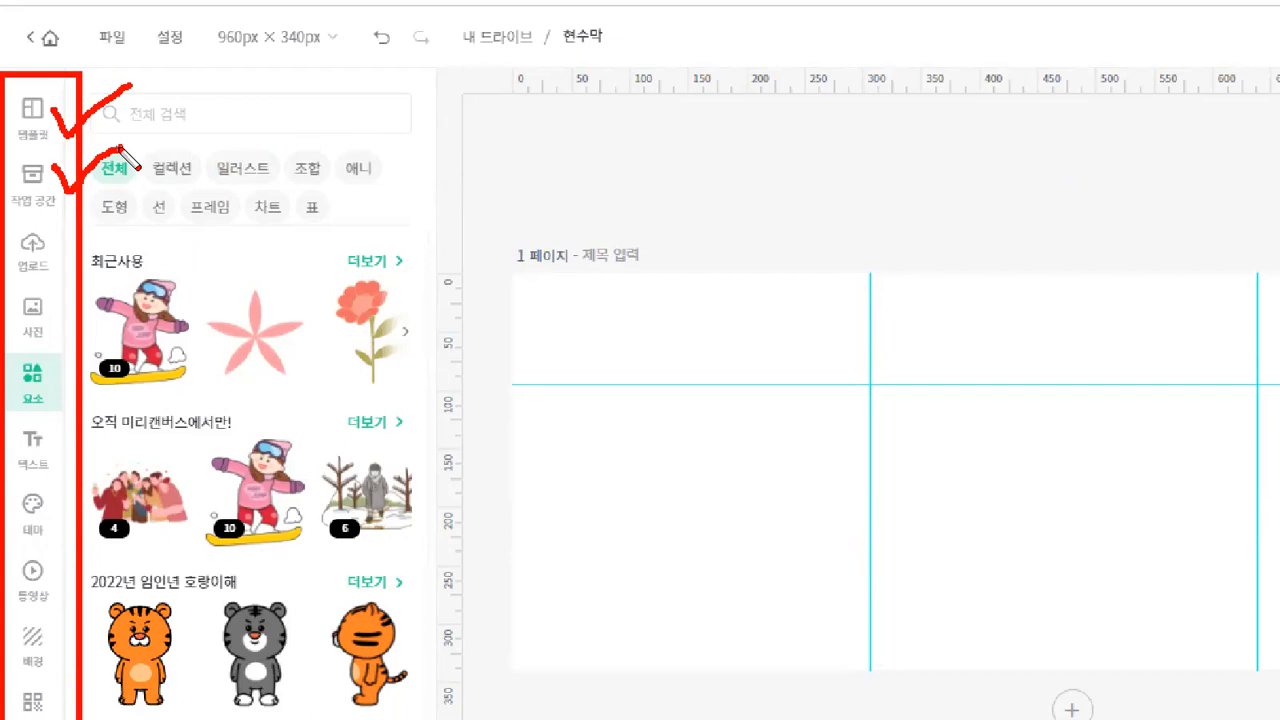
{"action": "key", "text": "ctrl"}
{"action": "key", "text": "ctrl"}
{"action": "mouse_move", "coordinate": [54, 237]}
{"action": "left_mouse_down"}
{"action": "mouse_move", "coordinate": [72, 280]}
{"action": "mouse_move", "coordinate": [126, 214]}
{"action": "left_mouse_up"}
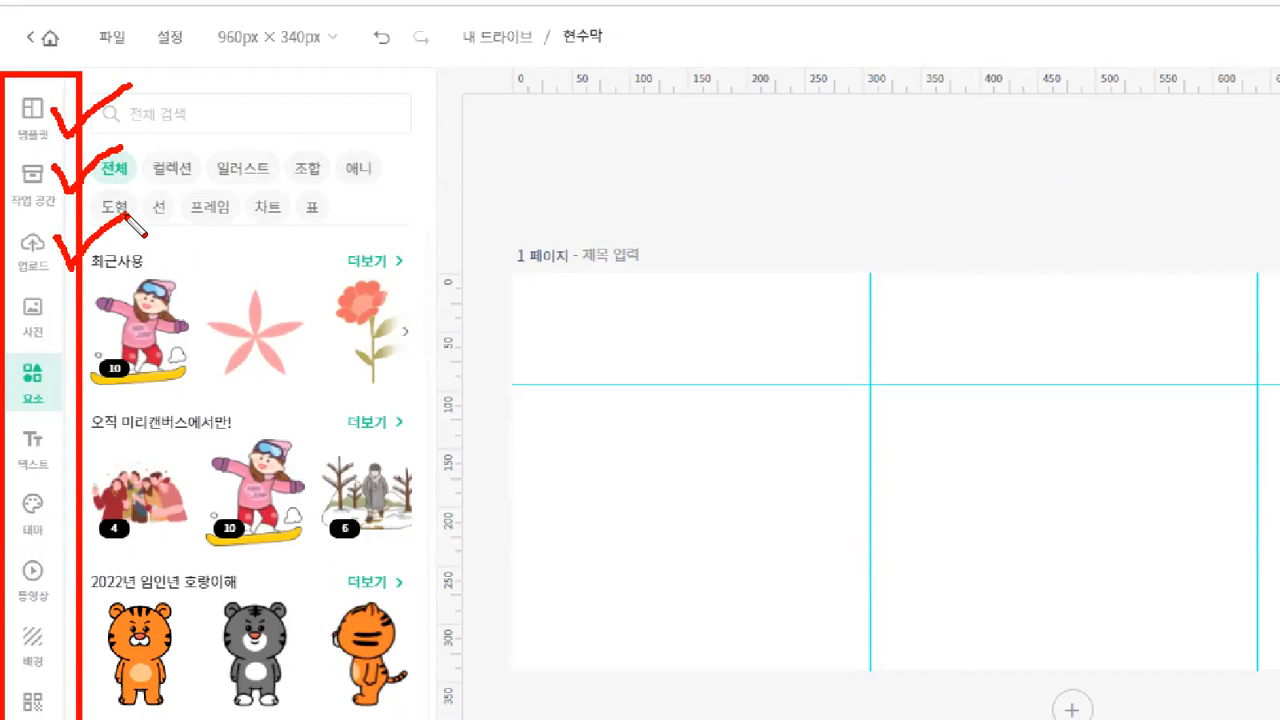
{"action": "key", "text": "ctrl"}
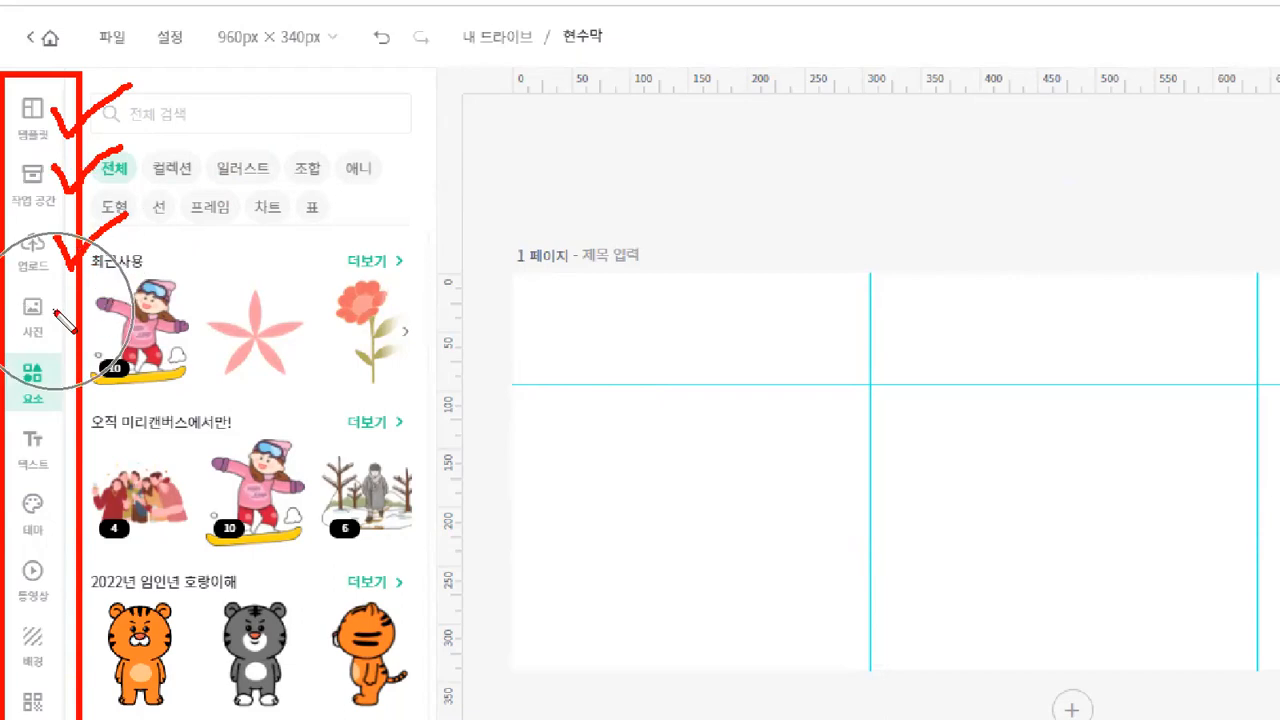
{"action": "mouse_move", "coordinate": [58, 307]}
{"action": "left_mouse_down"}
{"action": "mouse_move", "coordinate": [77, 345]}
{"action": "mouse_move", "coordinate": [110, 284]}
{"action": "left_mouse_up"}
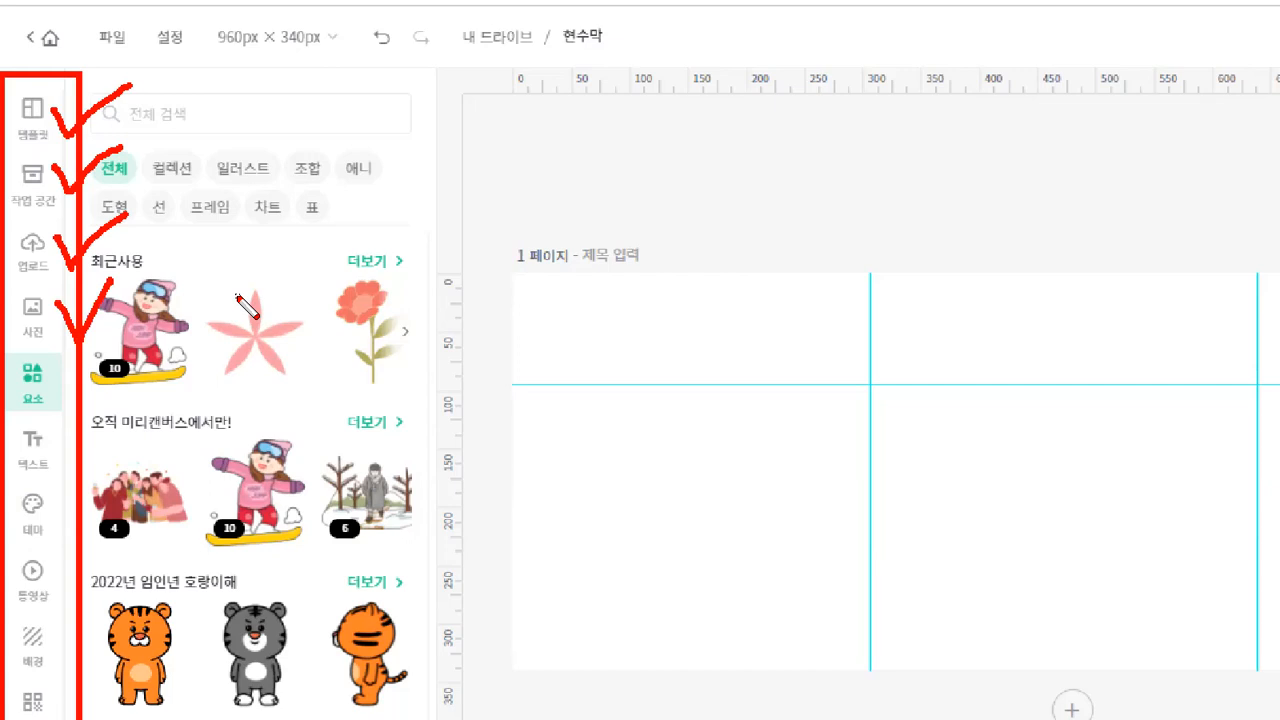
{"action": "left_click_drag", "start_coordinate": [10, 339], "coordinate": [60, 340]}
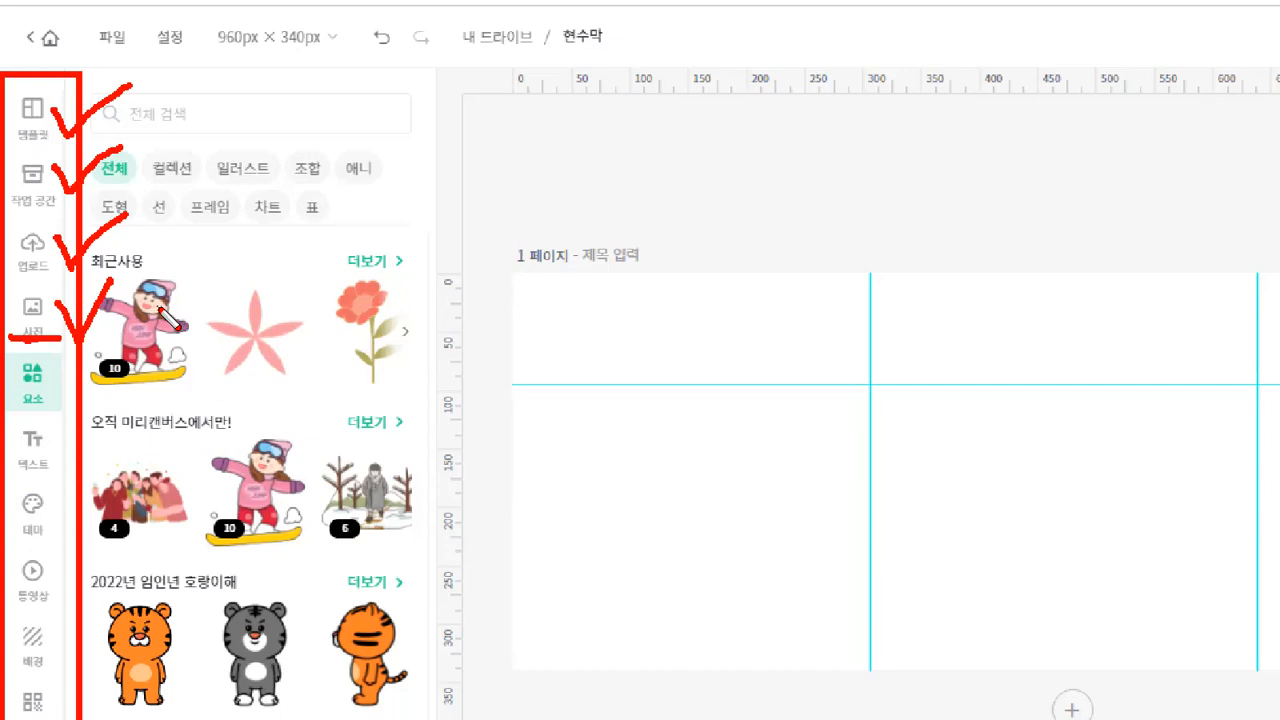
{"action": "left_click_drag", "start_coordinate": [12, 410], "coordinate": [74, 411]}
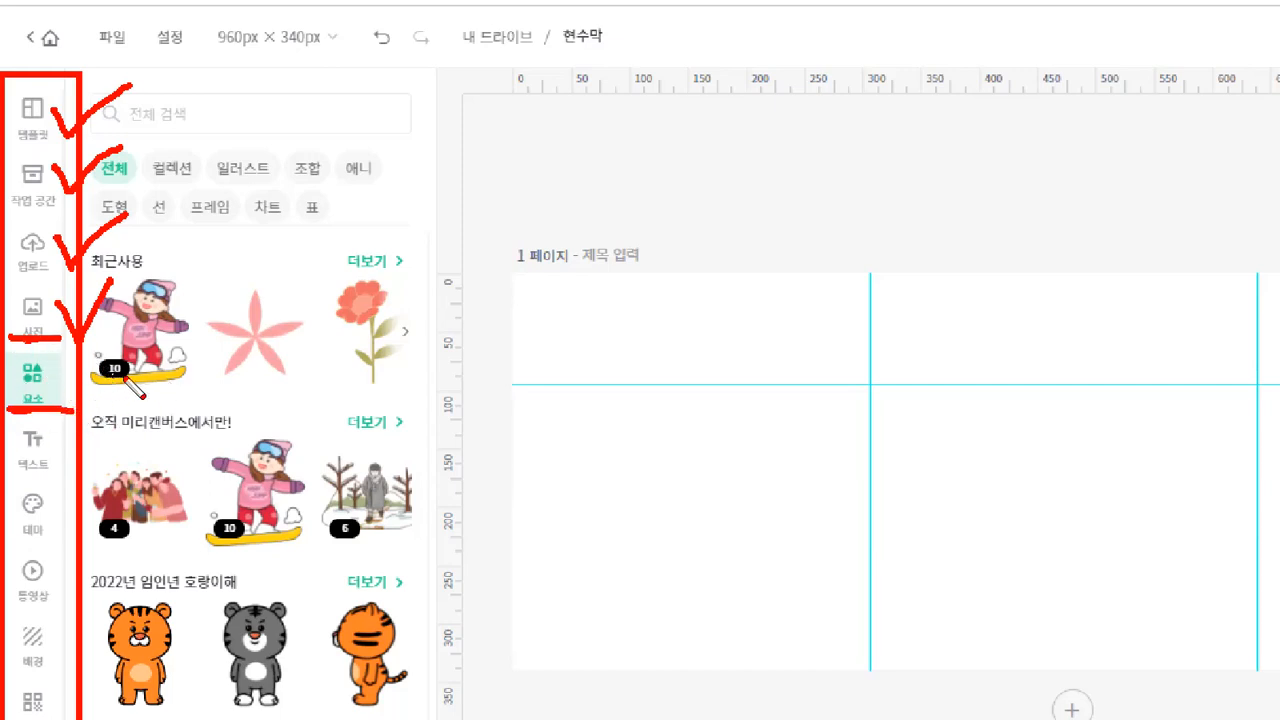
{"action": "mouse_move", "coordinate": [66, 360]}
{"action": "left_mouse_down"}
{"action": "mouse_move", "coordinate": [78, 384]}
{"action": "mouse_move", "coordinate": [156, 332]}
{"action": "left_mouse_up"}
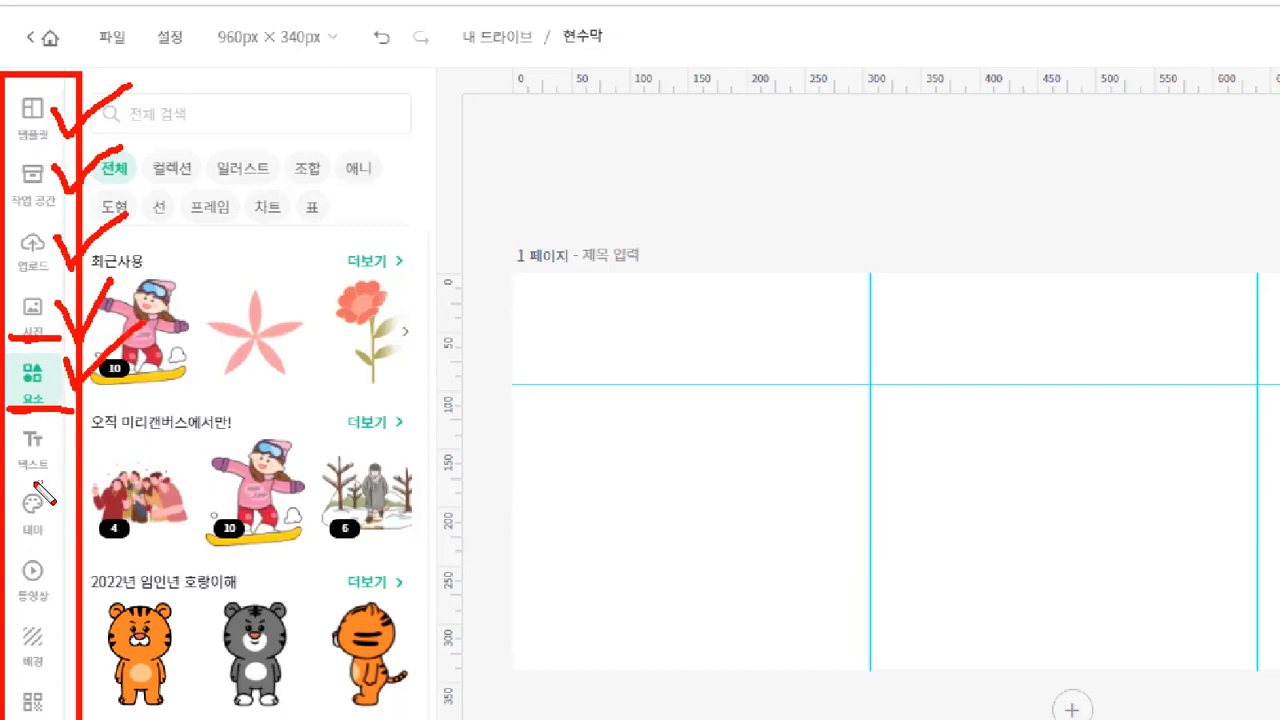
{"action": "left_click_drag", "start_coordinate": [10, 481], "coordinate": [79, 474]}
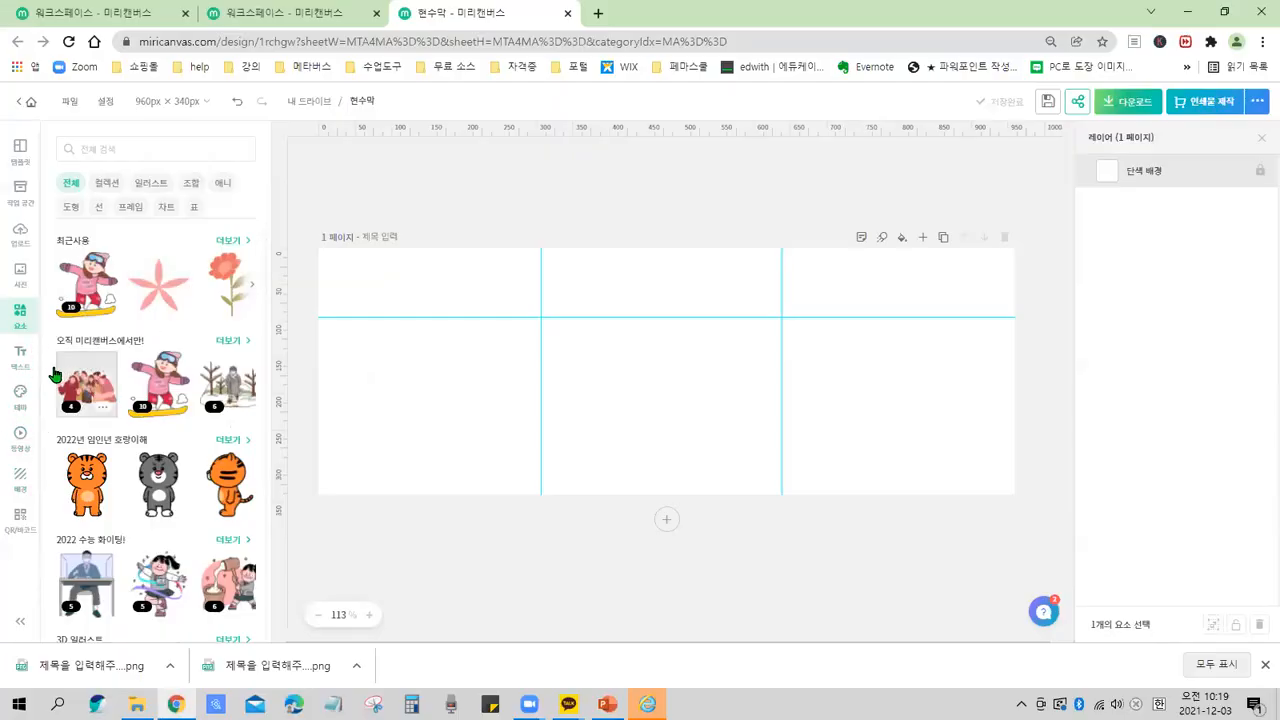
Open the Text panel from the sidebar to view its text options.
{"action": "left_click", "coordinate": [22, 356]}
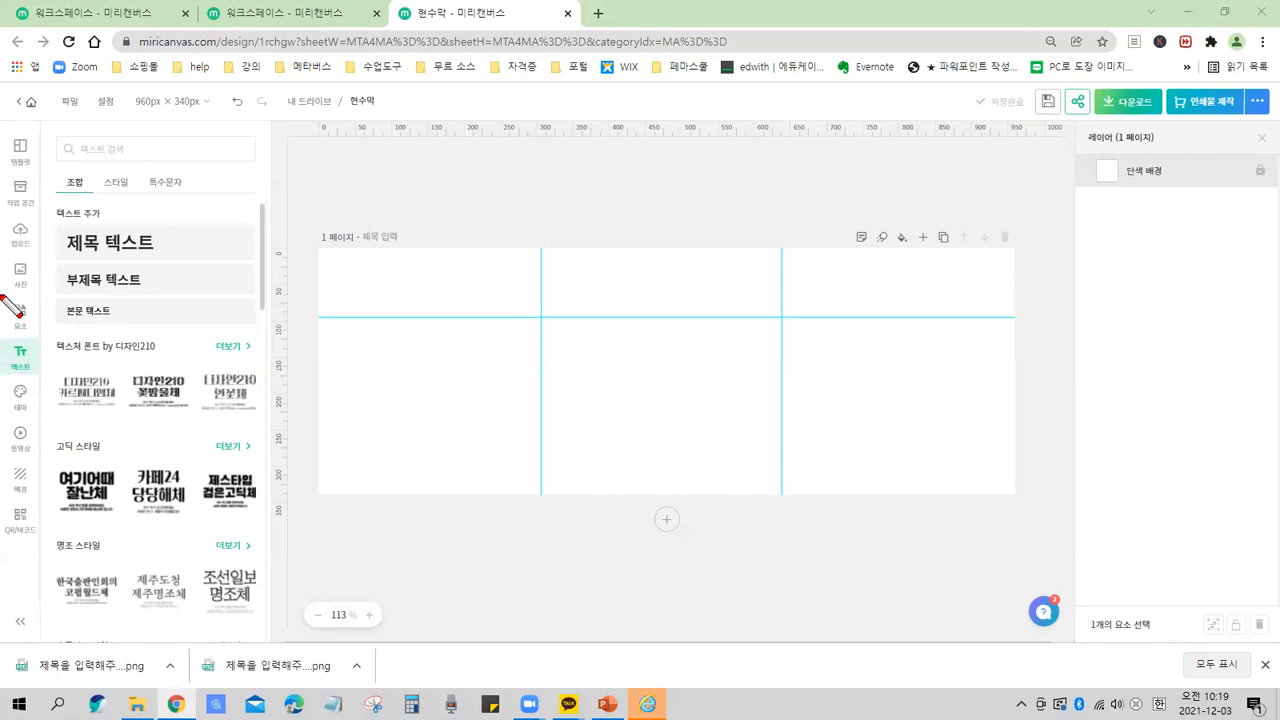
{"action": "left_click_drag", "start_coordinate": [6, 131], "coordinate": [42, 548]}
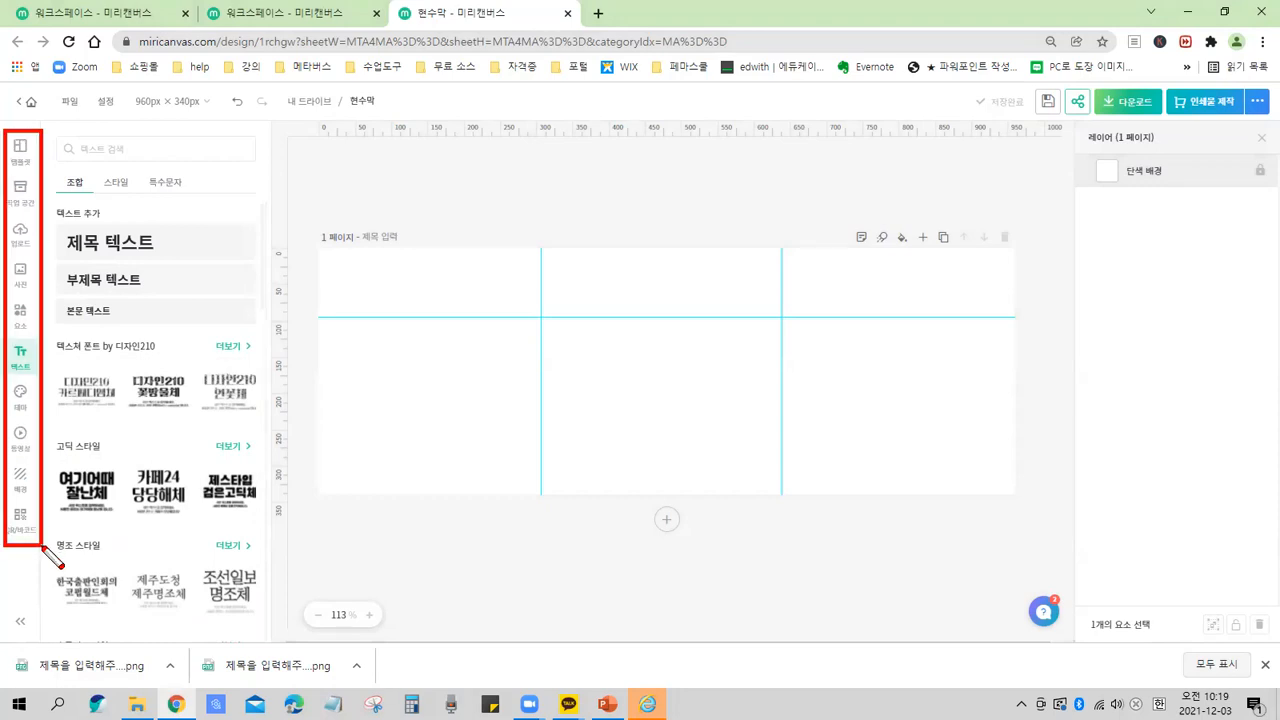
{"action": "left_click_drag", "start_coordinate": [3, 330], "coordinate": [42, 379]}
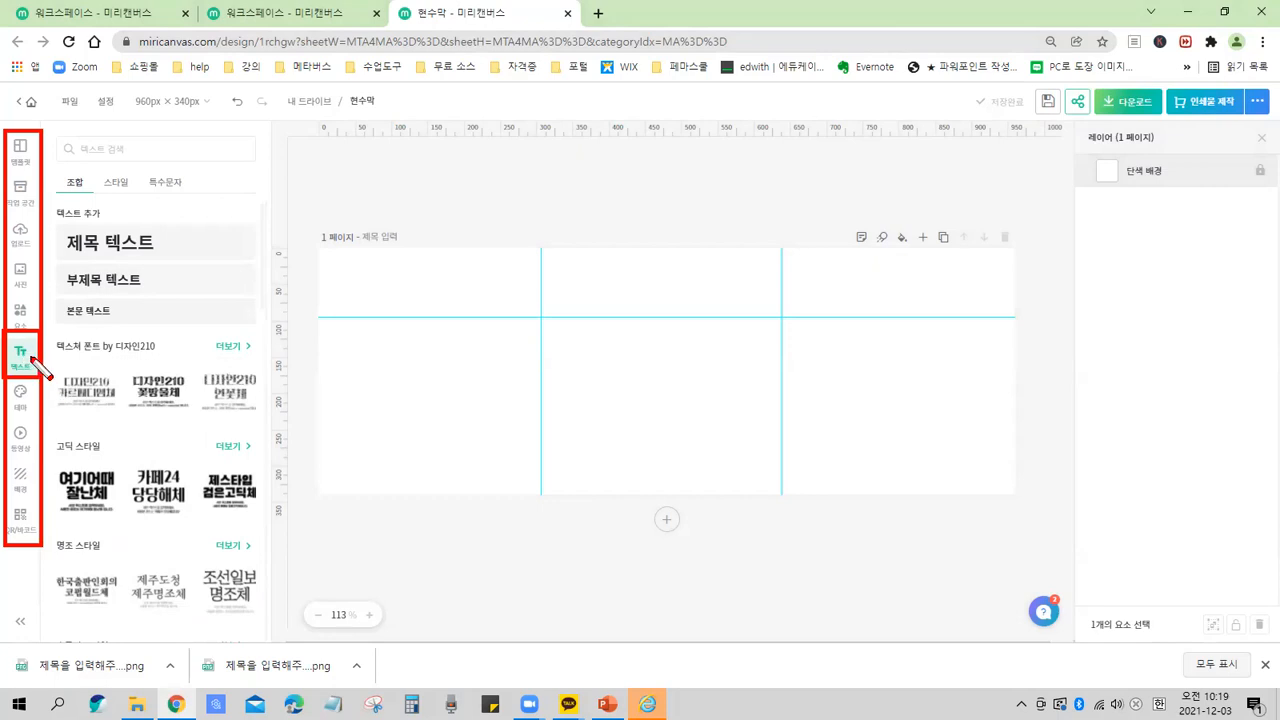
{"action": "left_click_drag", "start_coordinate": [32, 358], "coordinate": [100, 350]}
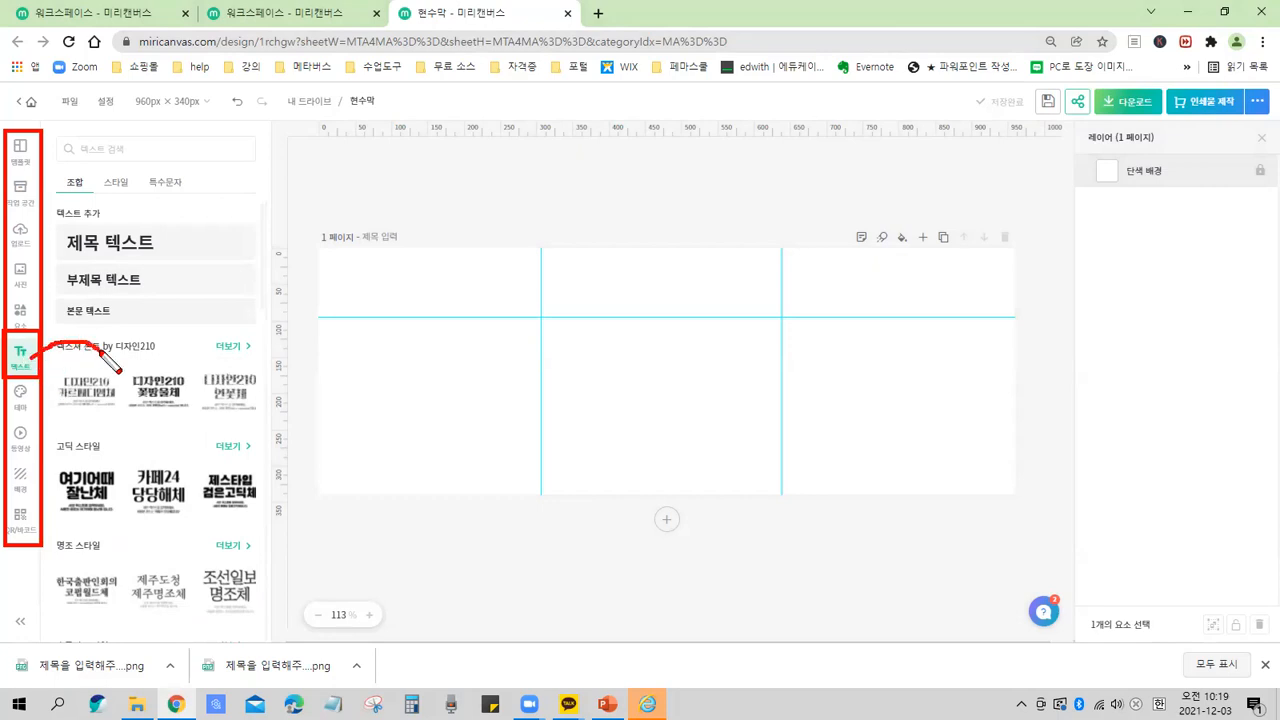
{"action": "mouse_move", "coordinate": [57, 139]}
{"action": "left_mouse_down"}
{"action": "mouse_move", "coordinate": [166, 580]}
{"action": "mouse_move", "coordinate": [277, 621]}
{"action": "left_mouse_up"}
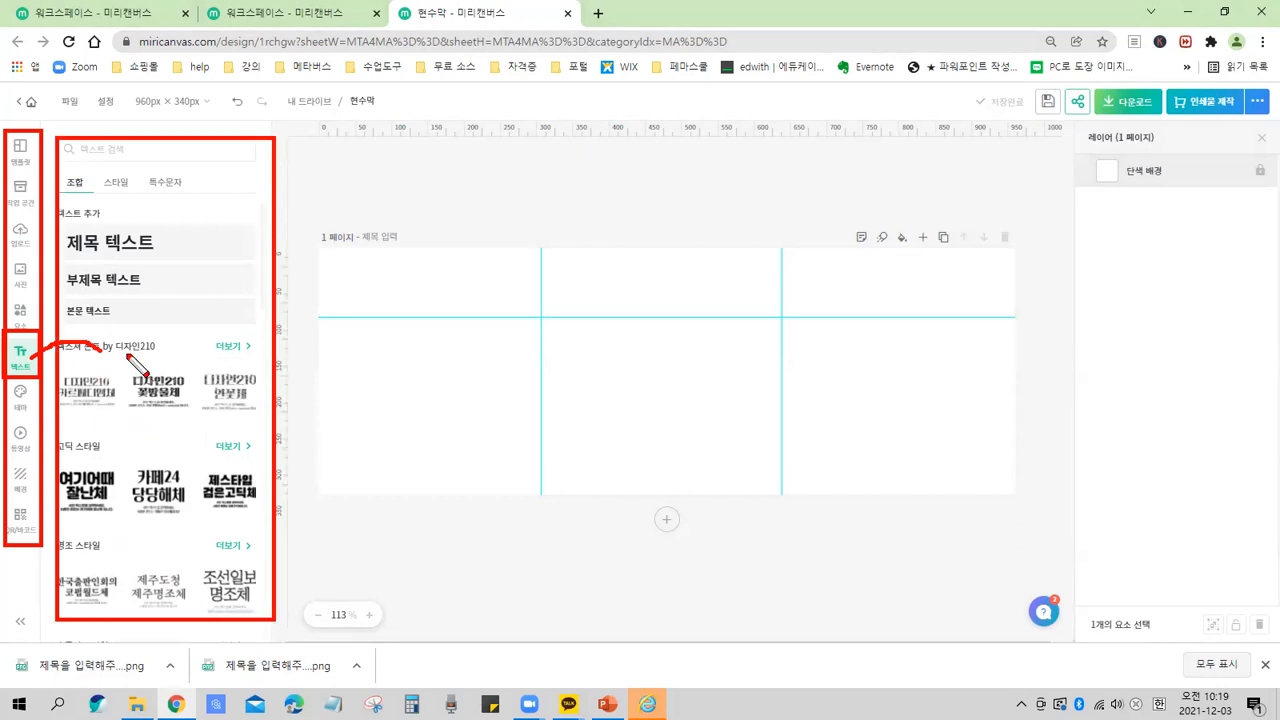
{"action": "mouse_move", "coordinate": [126, 303]}
{"action": "left_mouse_down"}
{"action": "mouse_move", "coordinate": [131, 318]}
{"action": "mouse_move", "coordinate": [152, 295]}
{"action": "mouse_move", "coordinate": [187, 320]}
{"action": "left_mouse_up"}
{"action": "mouse_move", "coordinate": [116, 364]}
{"action": "left_mouse_down"}
{"action": "mouse_move", "coordinate": [173, 364]}
{"action": "mouse_move", "coordinate": [158, 408]}
{"action": "left_mouse_up"}
{"action": "mouse_move", "coordinate": [198, 320]}
{"action": "left_mouse_down"}
{"action": "mouse_move", "coordinate": [192, 367]}
{"action": "mouse_move", "coordinate": [221, 375]}
{"action": "mouse_move", "coordinate": [205, 366]}
{"action": "left_mouse_up"}
{"action": "mouse_move", "coordinate": [216, 340]}
{"action": "left_mouse_down"}
{"action": "mouse_move", "coordinate": [244, 340]}
{"action": "mouse_move", "coordinate": [246, 370]}
{"action": "left_mouse_up"}
{"action": "mouse_move", "coordinate": [269, 300]}
{"action": "left_mouse_down"}
{"action": "mouse_move", "coordinate": [263, 338]}
{"action": "mouse_move", "coordinate": [266, 377]}
{"action": "mouse_move", "coordinate": [301, 311]}
{"action": "mouse_move", "coordinate": [316, 338]}
{"action": "mouse_move", "coordinate": [366, 348]}
{"action": "left_mouse_up"}
{"action": "mouse_move", "coordinate": [324, 362]}
{"action": "left_mouse_down"}
{"action": "mouse_move", "coordinate": [322, 388]}
{"action": "mouse_move", "coordinate": [342, 385]}
{"action": "left_mouse_up"}
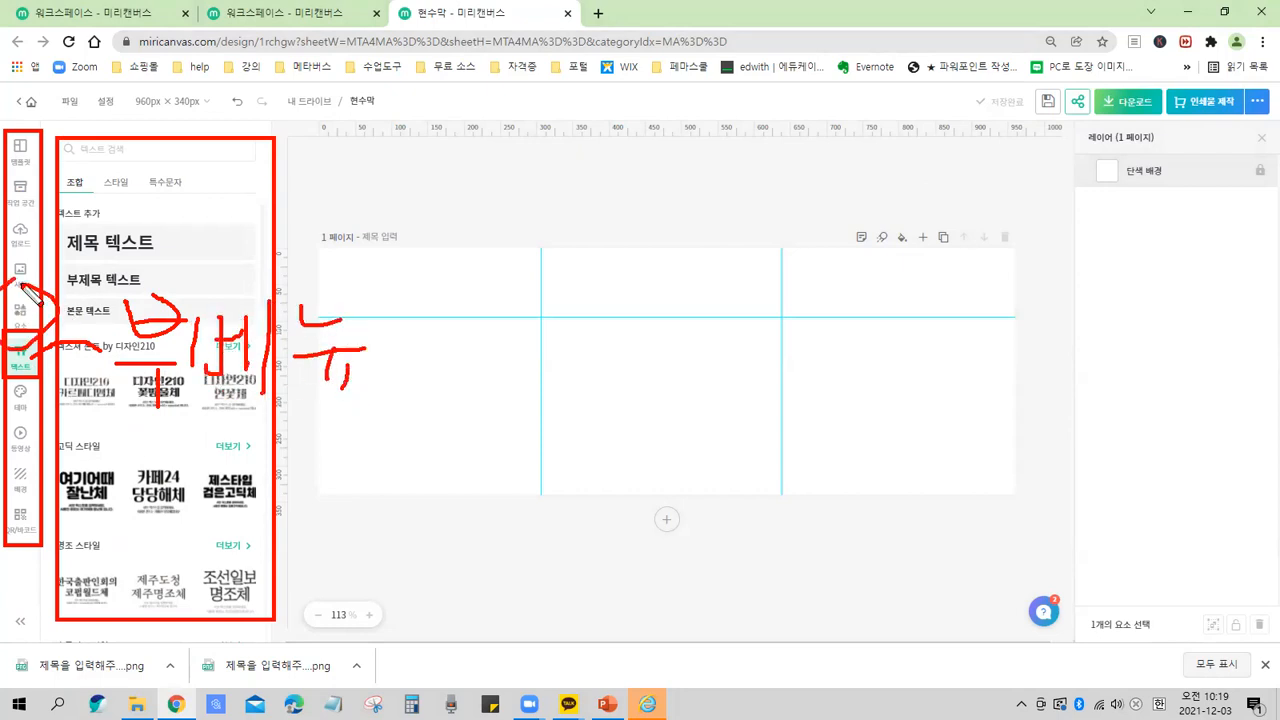
{"action": "left_click_drag", "start_coordinate": [30, 292], "coordinate": [50, 340]}
{"action": "mouse_move", "coordinate": [62, 275]}
{"action": "left_mouse_down"}
{"action": "mouse_move", "coordinate": [170, 300]}
{"action": "mouse_move", "coordinate": [205, 230]}
{"action": "left_mouse_up"}
{"action": "left_click_drag", "start_coordinate": [165, 418], "coordinate": [320, 411]}
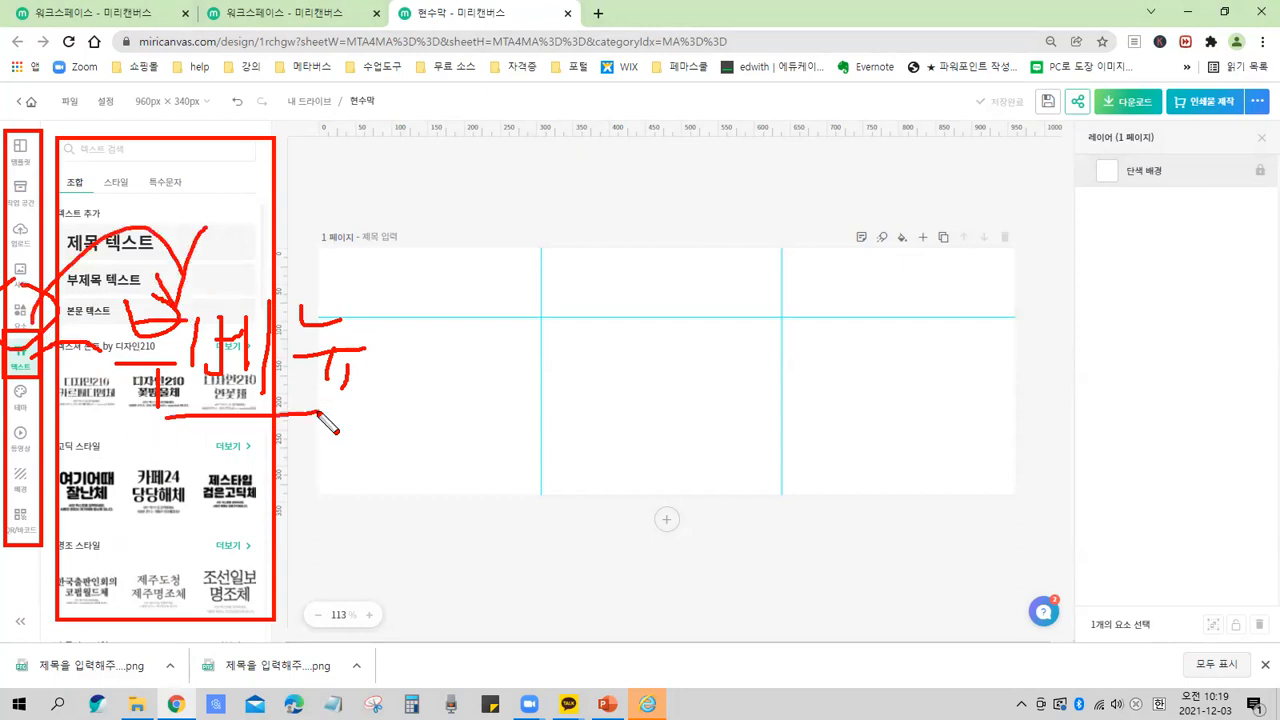
{"action": "key", "text": "e"}
{"action": "left_click_drag", "start_coordinate": [4, 380], "coordinate": [76, 380]}
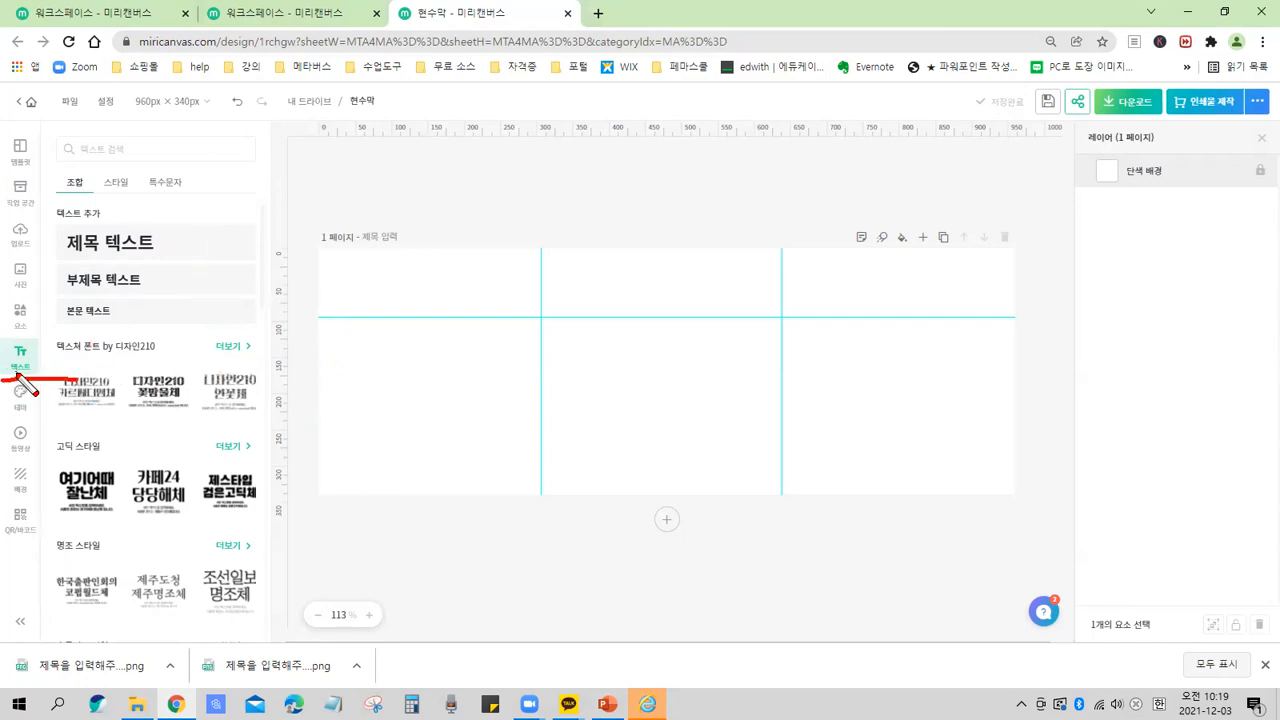
{"action": "mouse_move", "coordinate": [417, 305]}
{"action": "left_mouse_down"}
{"action": "mouse_move", "coordinate": [547, 312]}
{"action": "mouse_move", "coordinate": [449, 272]}
{"action": "mouse_move", "coordinate": [424, 314]}
{"action": "left_mouse_up"}
{"action": "mouse_move", "coordinate": [168, 238]}
{"action": "left_mouse_down"}
{"action": "mouse_move", "coordinate": [181, 249]}
{"action": "mouse_move", "coordinate": [184, 311]}
{"action": "mouse_move", "coordinate": [171, 330]}
{"action": "left_mouse_up"}
{"action": "mouse_move", "coordinate": [196, 238]}
{"action": "left_mouse_down"}
{"action": "mouse_move", "coordinate": [231, 223]}
{"action": "mouse_move", "coordinate": [212, 291]}
{"action": "mouse_move", "coordinate": [238, 253]}
{"action": "left_mouse_up"}
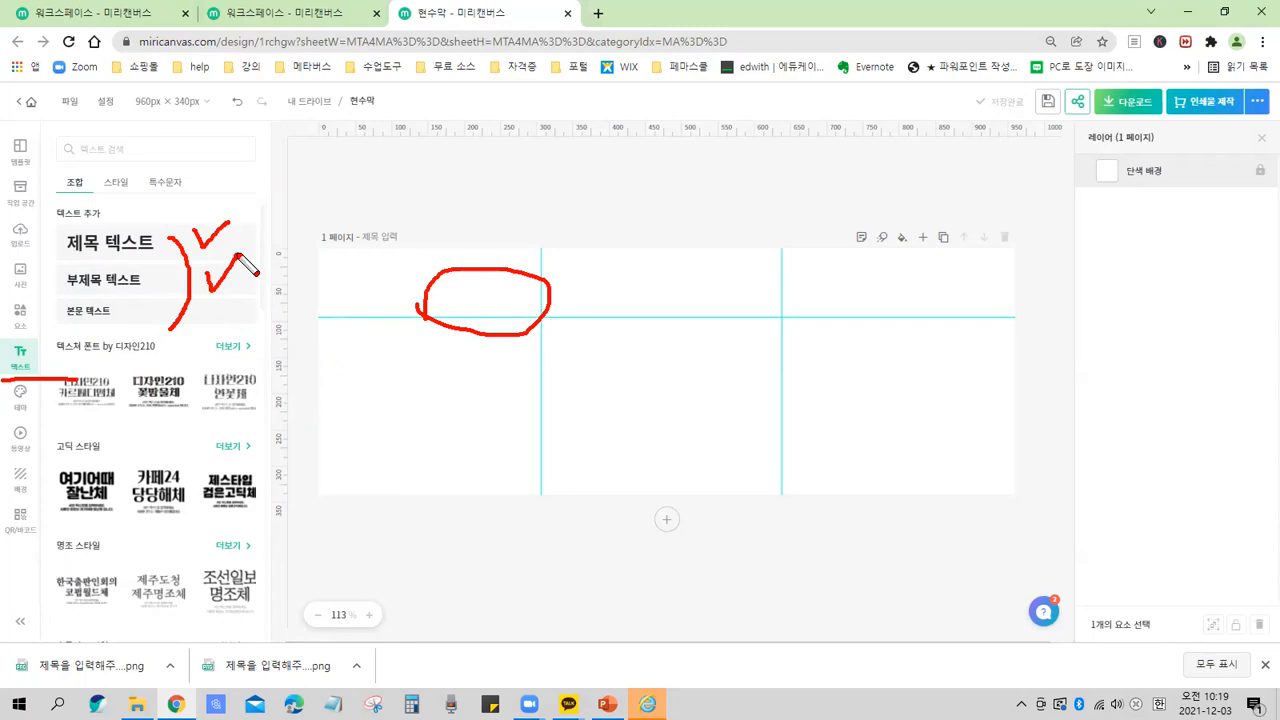
{"action": "mouse_move", "coordinate": [188, 300]}
{"action": "left_mouse_down"}
{"action": "mouse_move", "coordinate": [202, 343]}
{"action": "mouse_move", "coordinate": [230, 306]}
{"action": "left_mouse_up"}
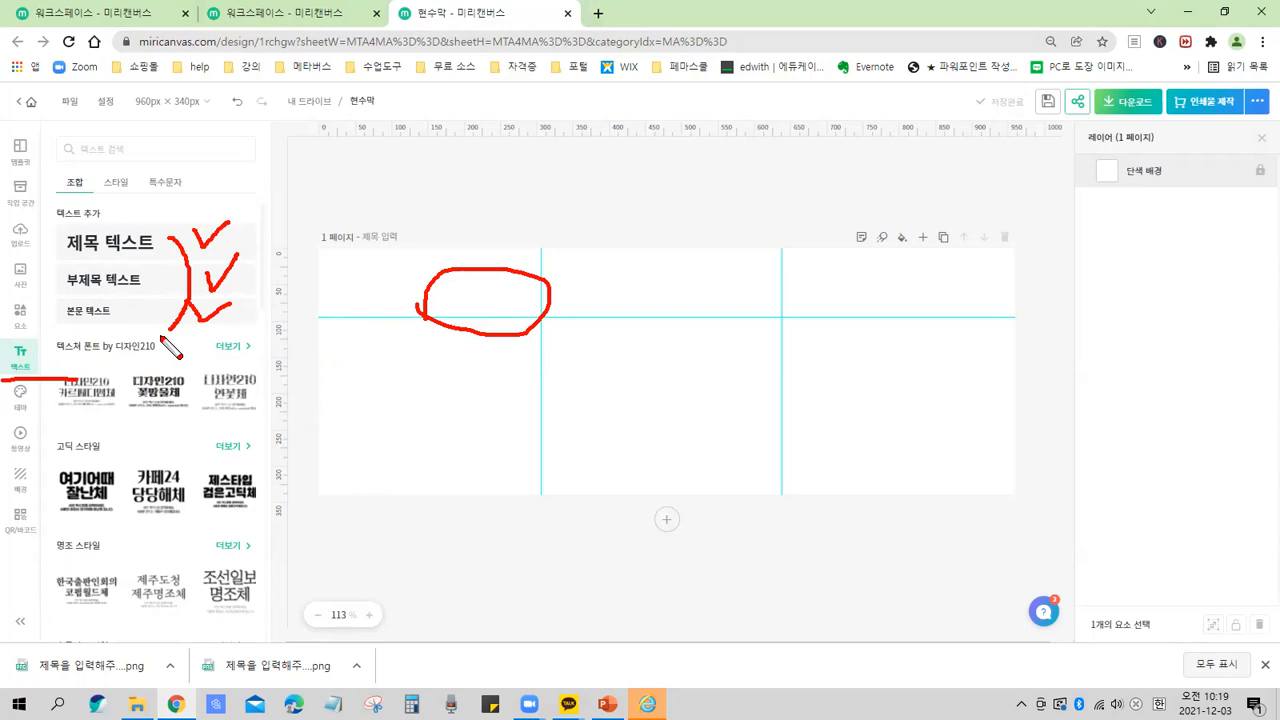
{"action": "key", "text": "Escape"}
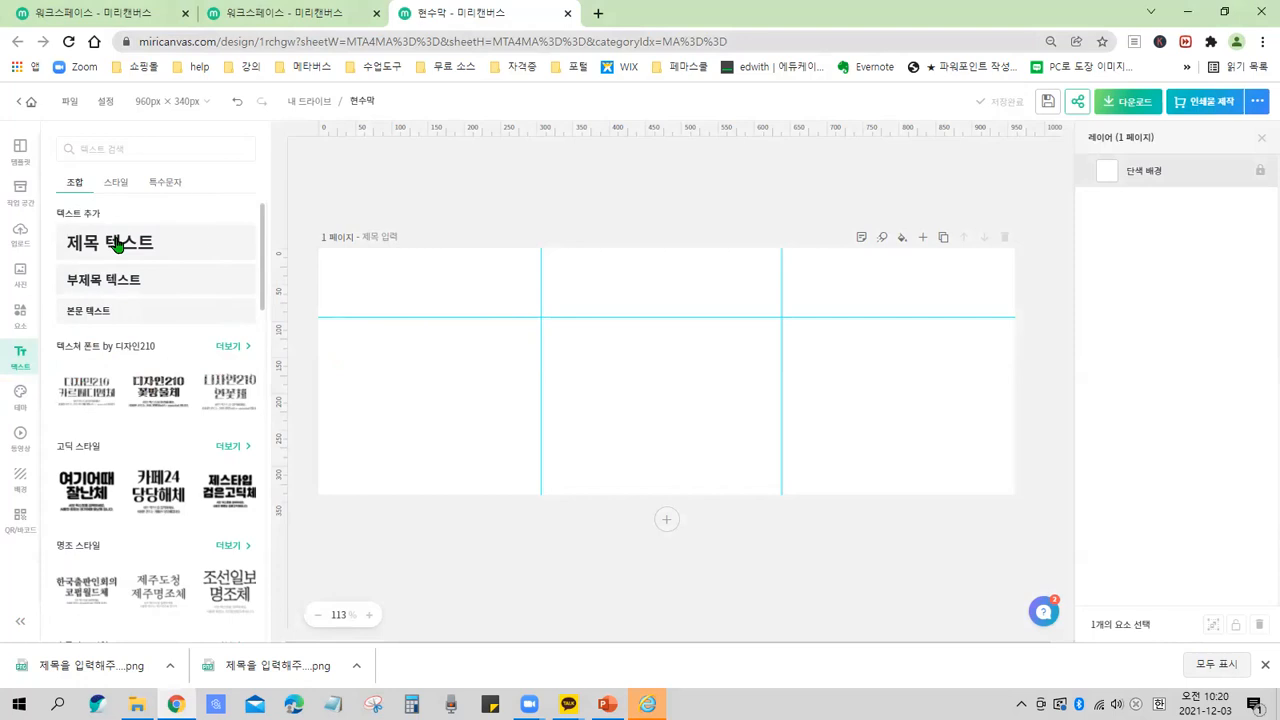
Add a title text box and replace its text with two lines: '한국메타버스연구원' and '강사양성과정'.
{"action": "left_click", "coordinate": [117, 245]}
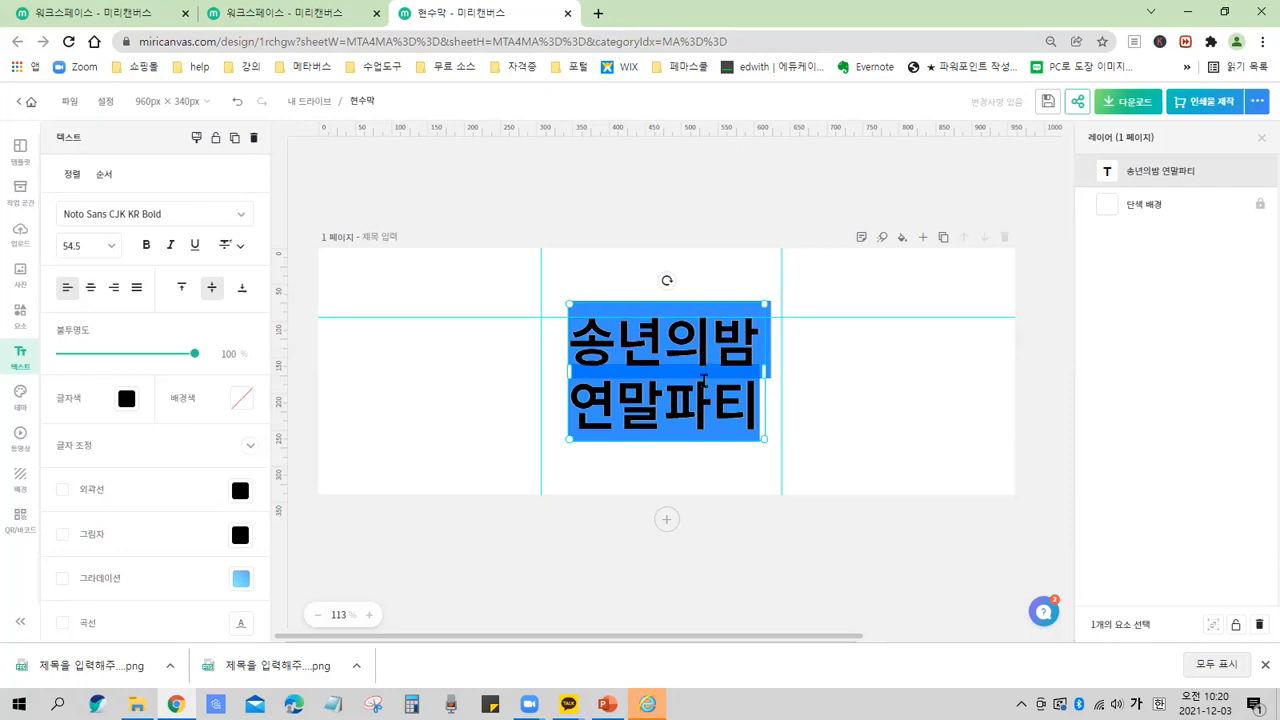
{"action": "left_click", "coordinate": [662, 352]}
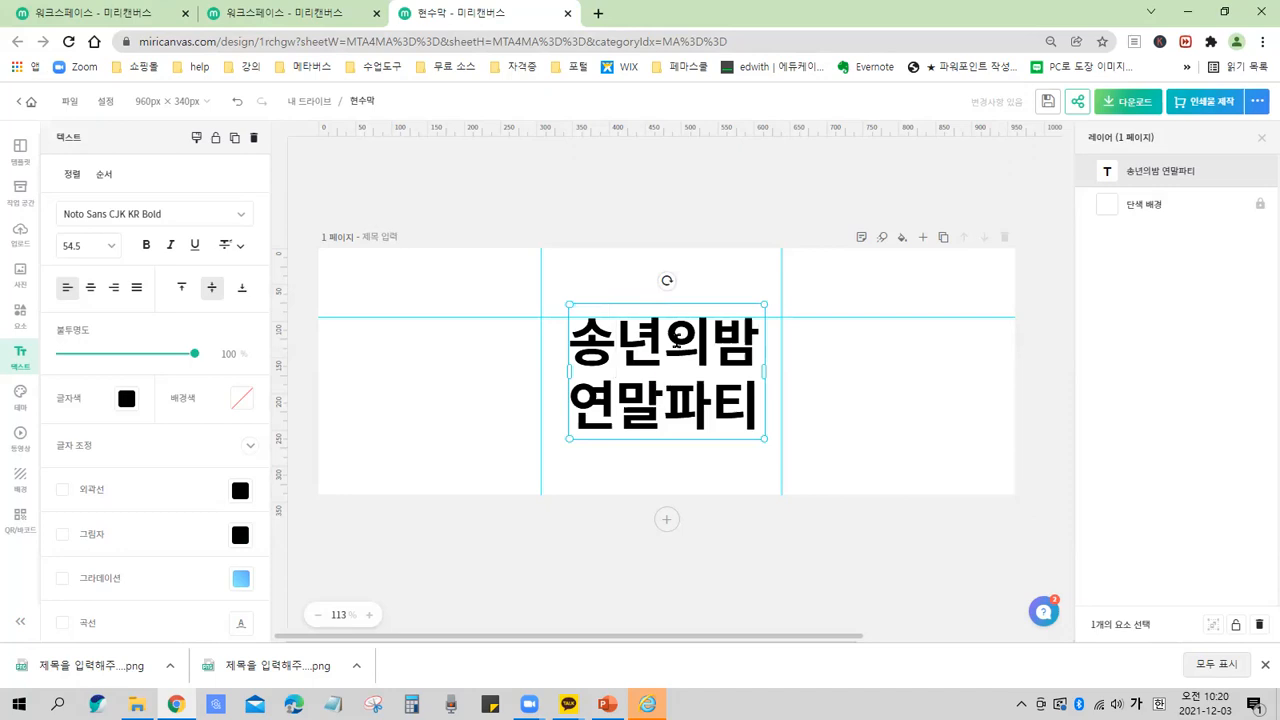
{"action": "left_click", "coordinate": [697, 350]}
{"action": "left_click", "coordinate": [670, 352]}
{"action": "left_click_drag", "start_coordinate": [570, 340], "coordinate": [749, 443]}
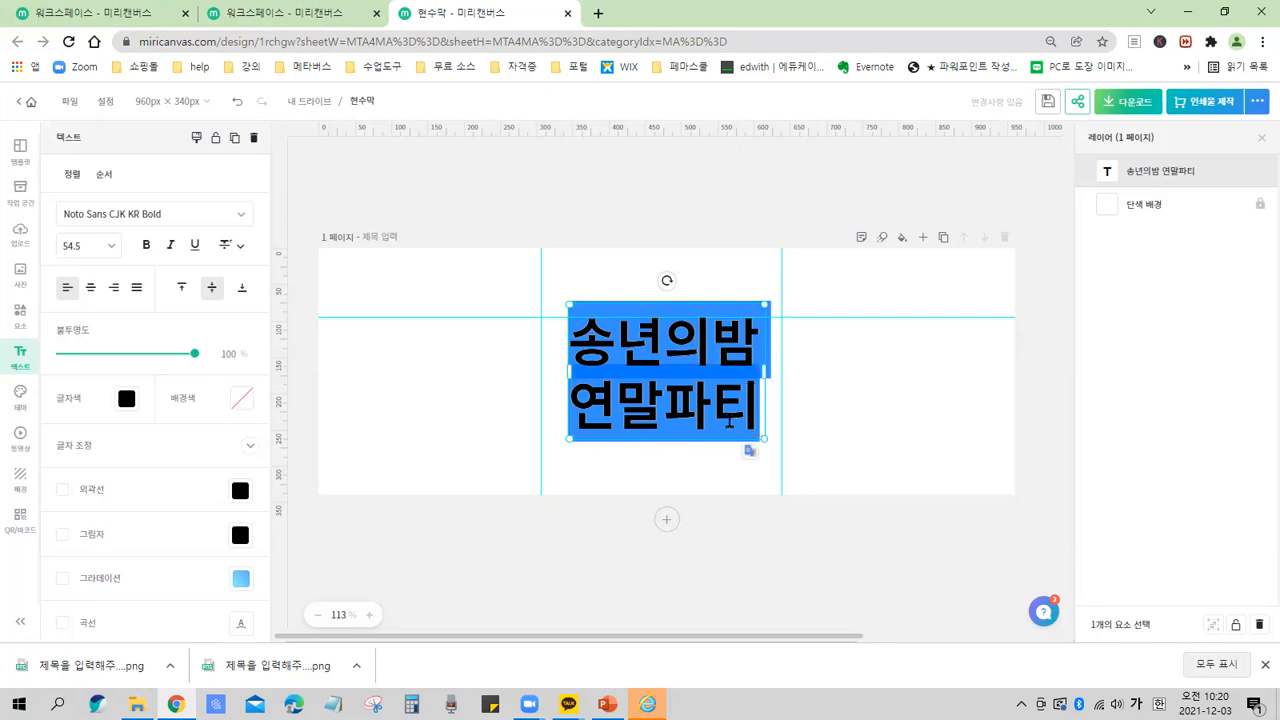
{"action": "type", "text": "한"}
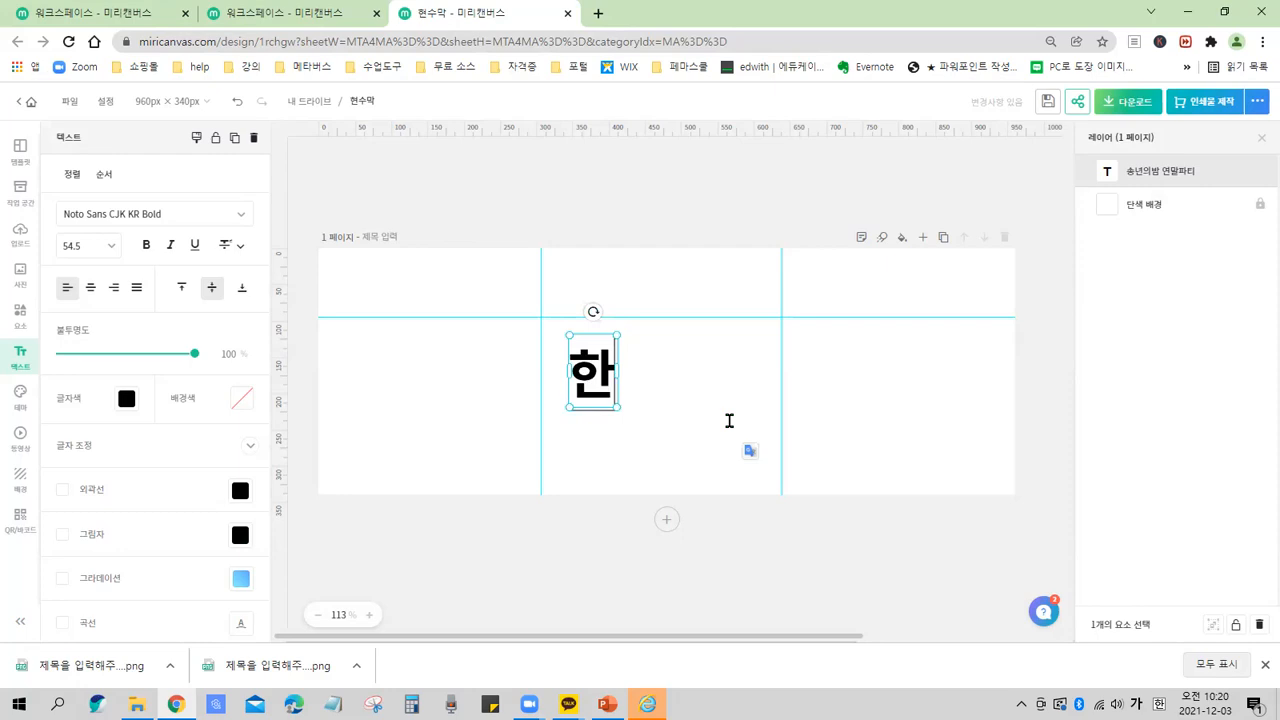
{"action": "type", "text": "국메타버스"}
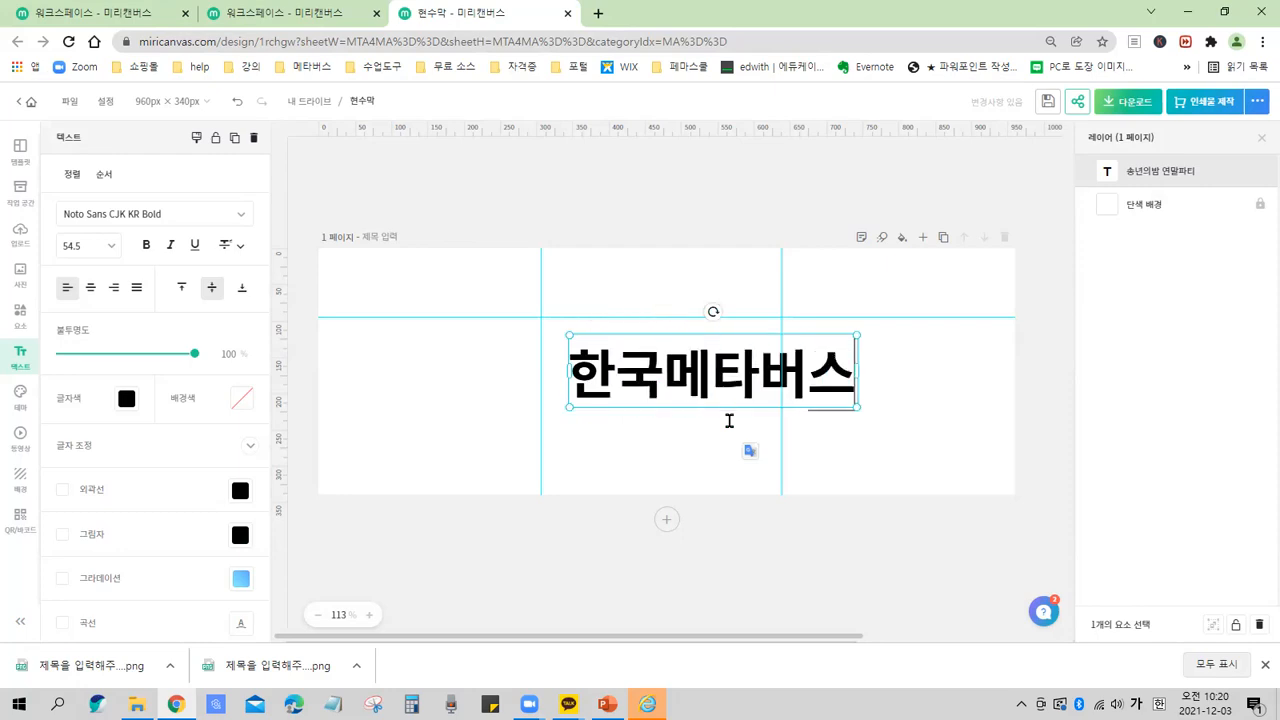
{"action": "type", "text": "연ㄱ구원"}
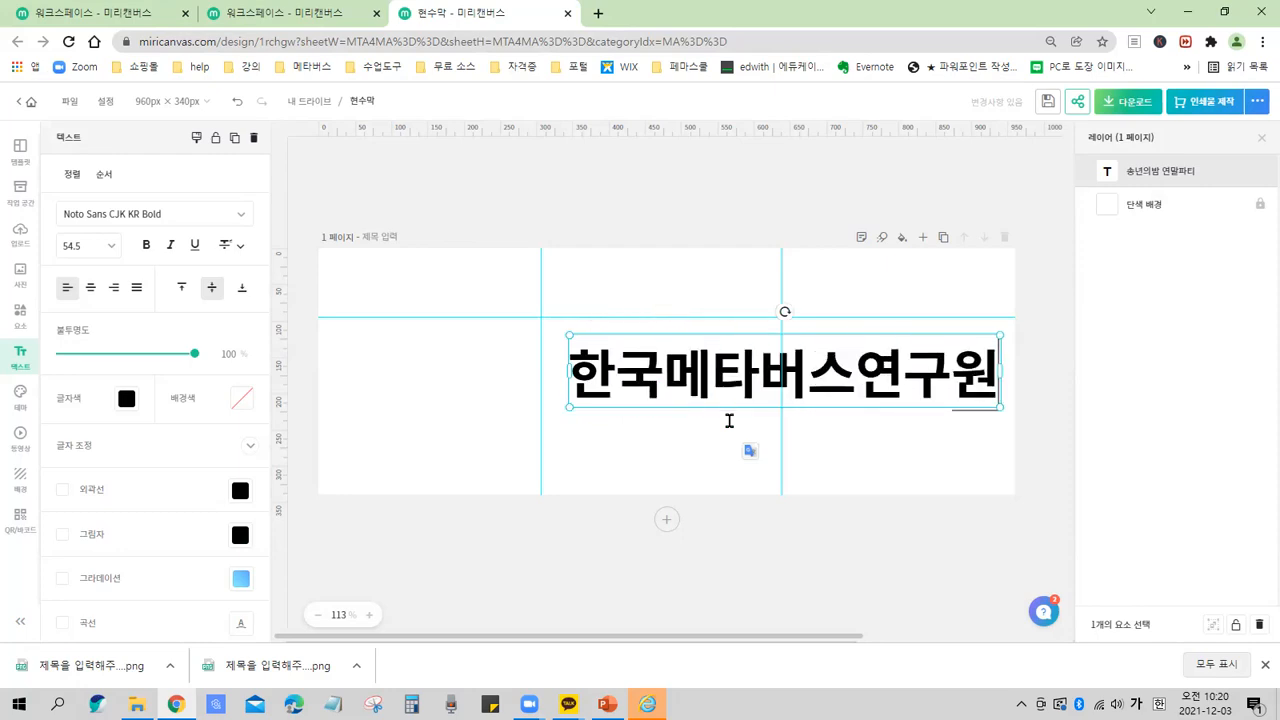
{"action": "key", "text": "Return"}
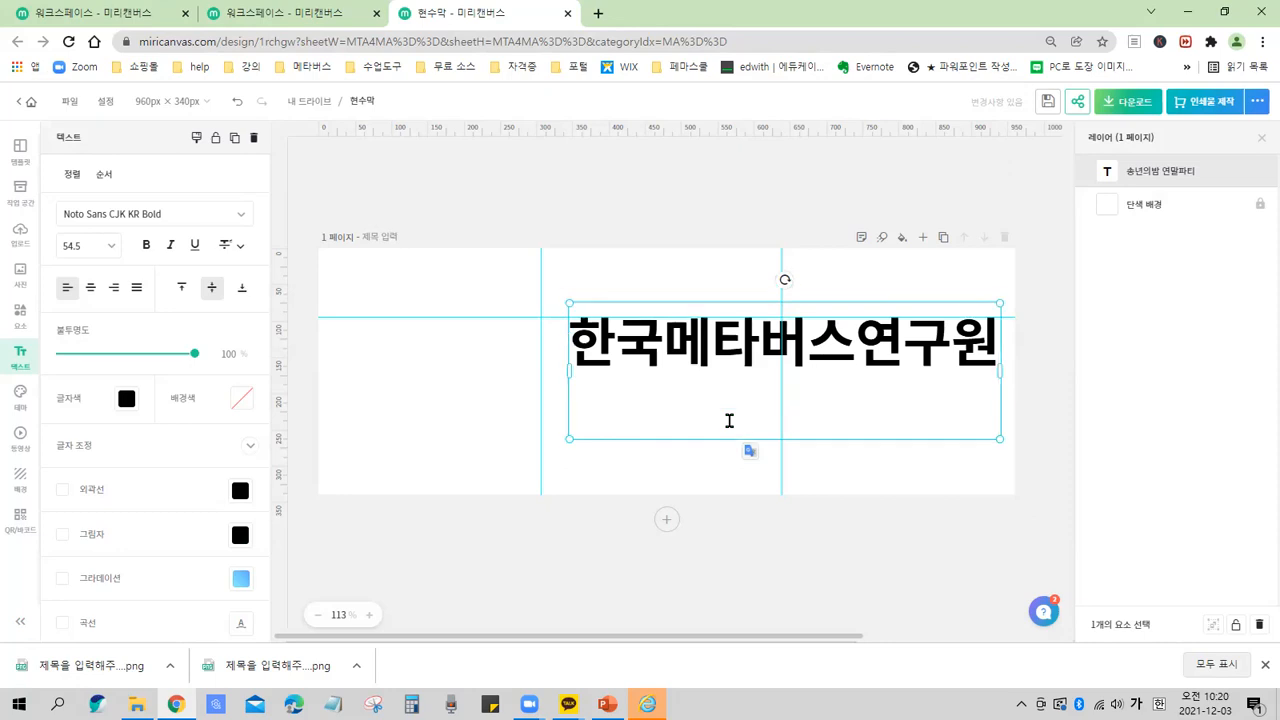
{"action": "type", "text": "ㄱ강사양서"}
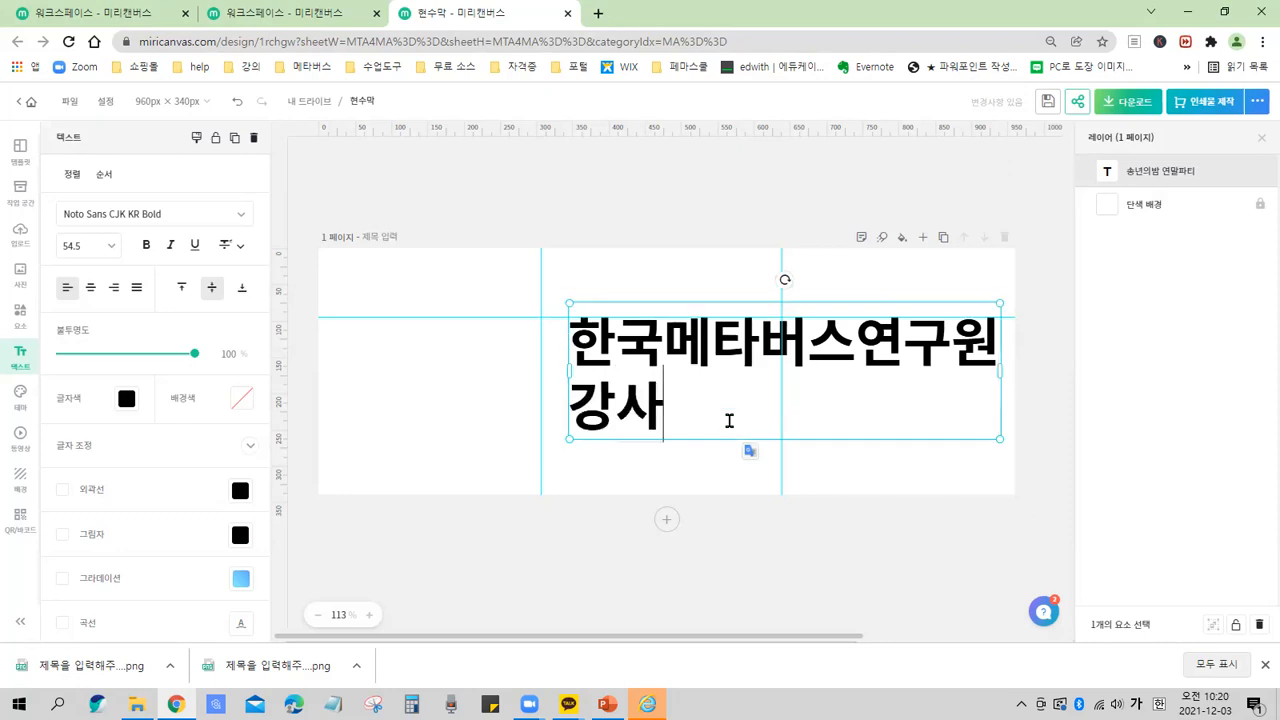
{"action": "type", "text": "성과정"}
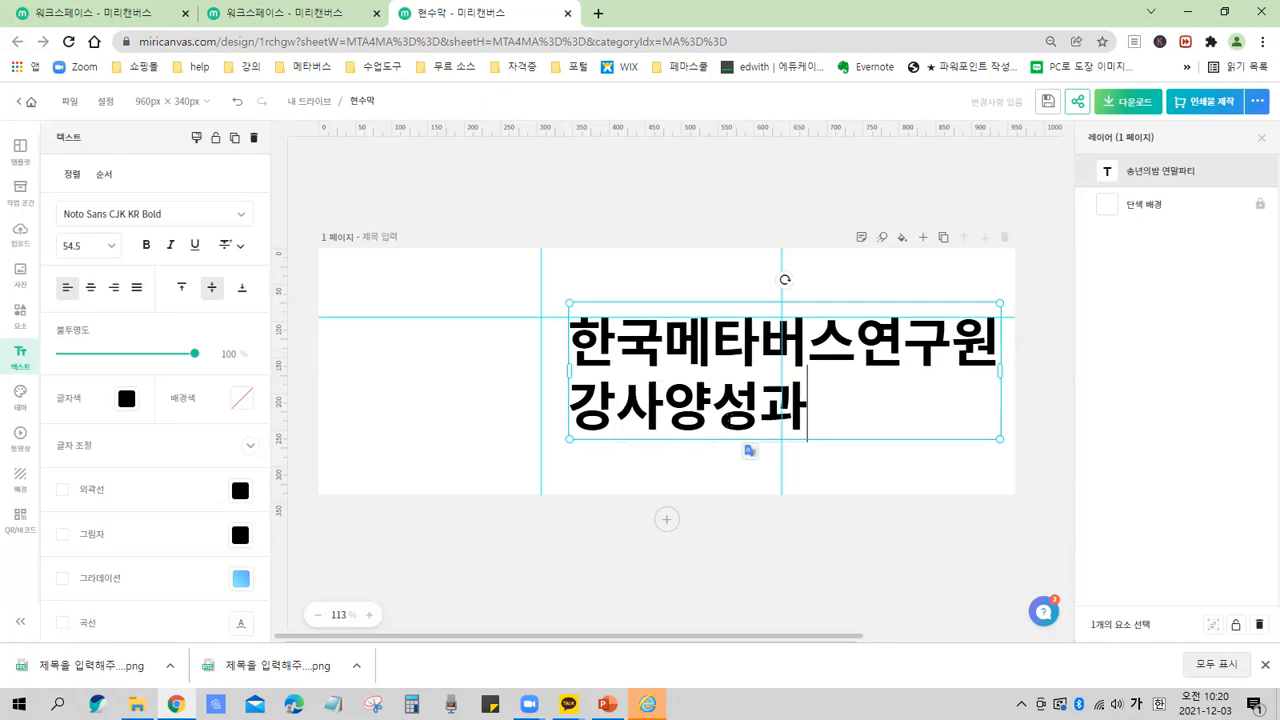
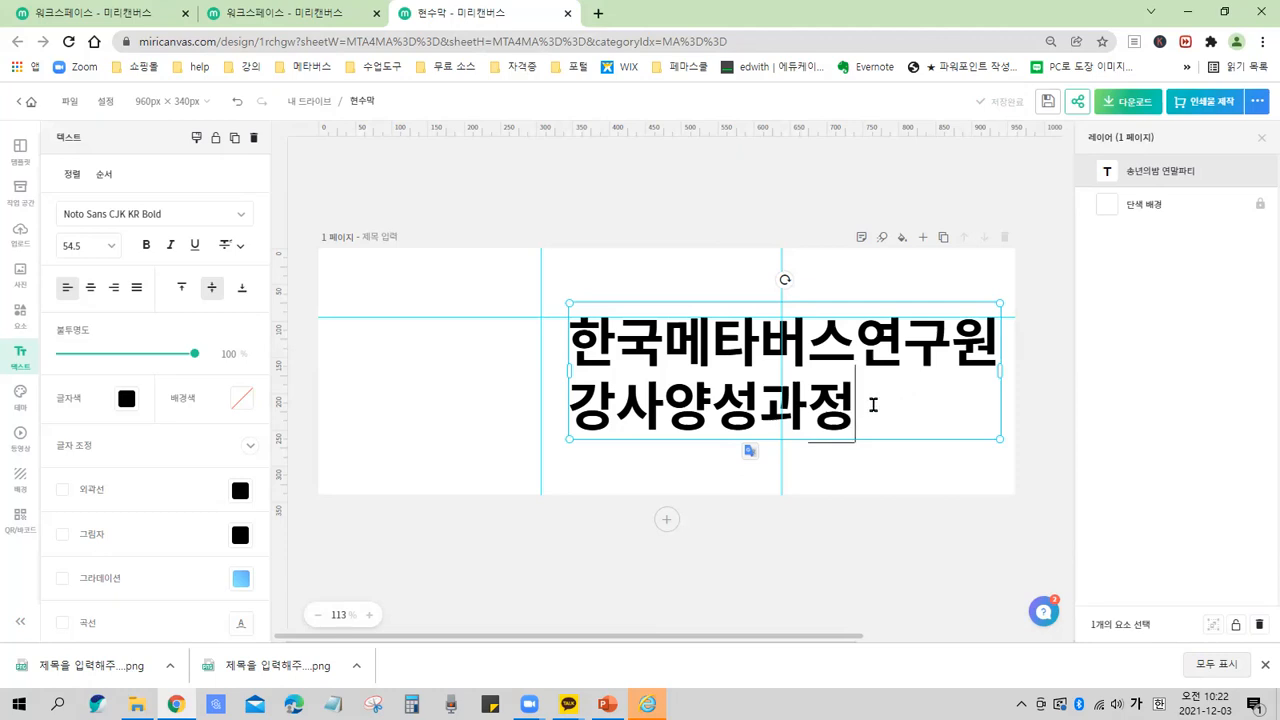
{"action": "key", "text": "ctrl"}
{"action": "key", "text": "ctrl"}
{"action": "key", "text": "ctrl"}
{"action": "key", "text": "ctrl"}
{"action": "key", "text": "ctrl"}
{"action": "key", "text": "ctrl"}
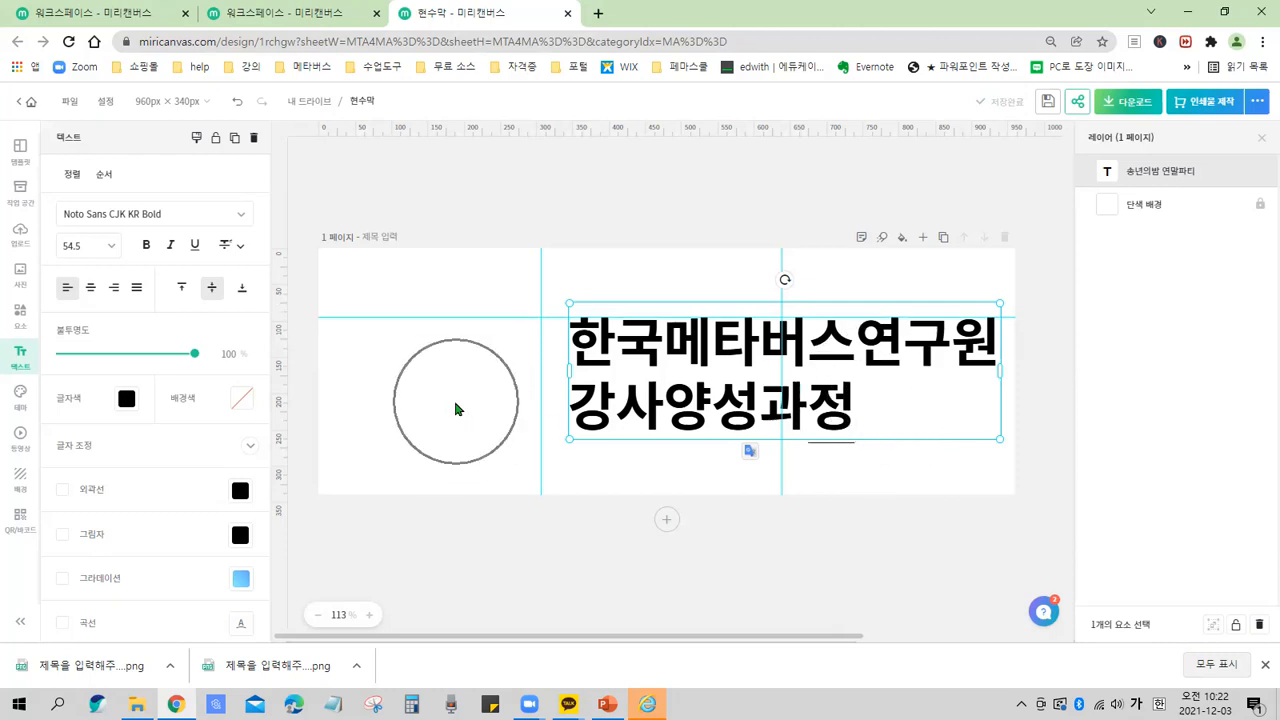
Move the two-line title text box to the left, toward the page's centre.
{"action": "left_click", "coordinate": [455, 403]}
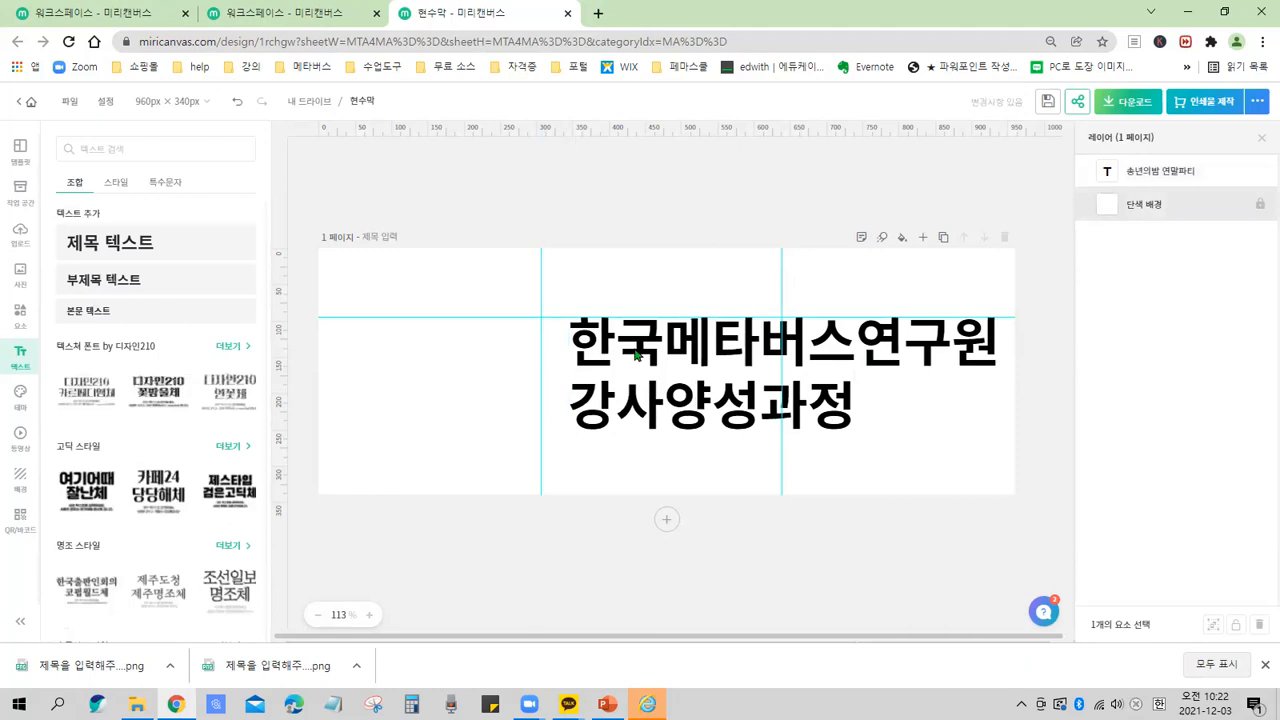
{"action": "left_click_drag", "start_coordinate": [778, 263], "coordinate": [1073, 341]}
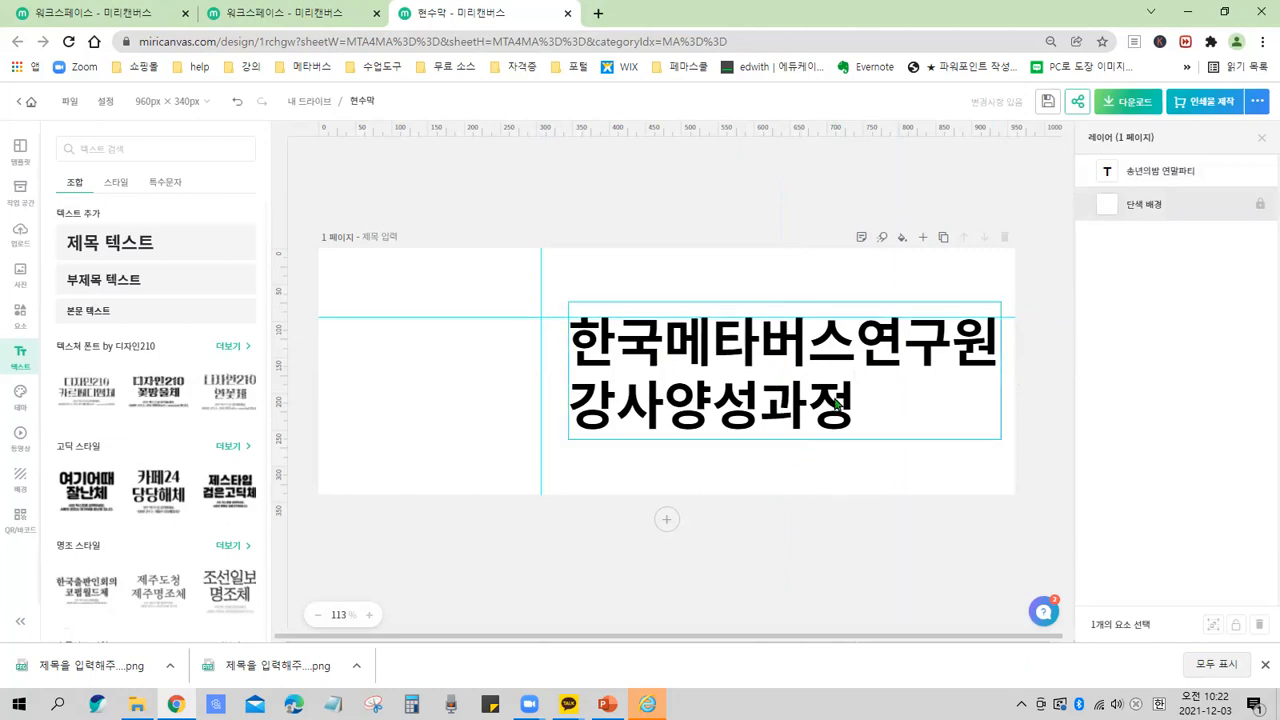
{"action": "left_click_drag", "start_coordinate": [778, 413], "coordinate": [655, 395]}
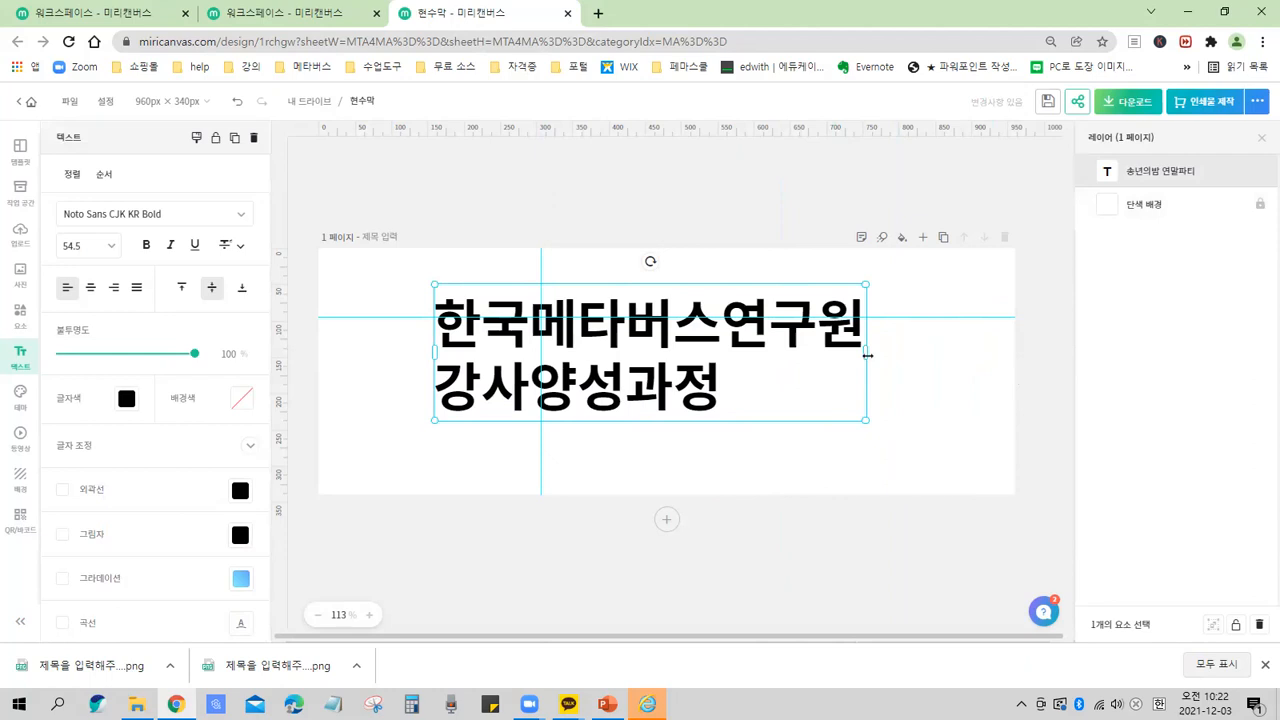
Scale the title text box down from its corner so the text shrinks to about 42.9.
{"action": "left_click", "coordinate": [864, 418]}
{"action": "left_click", "coordinate": [864, 418]}
{"action": "key", "text": "ctrl"}
{"action": "key", "text": "ctrl"}
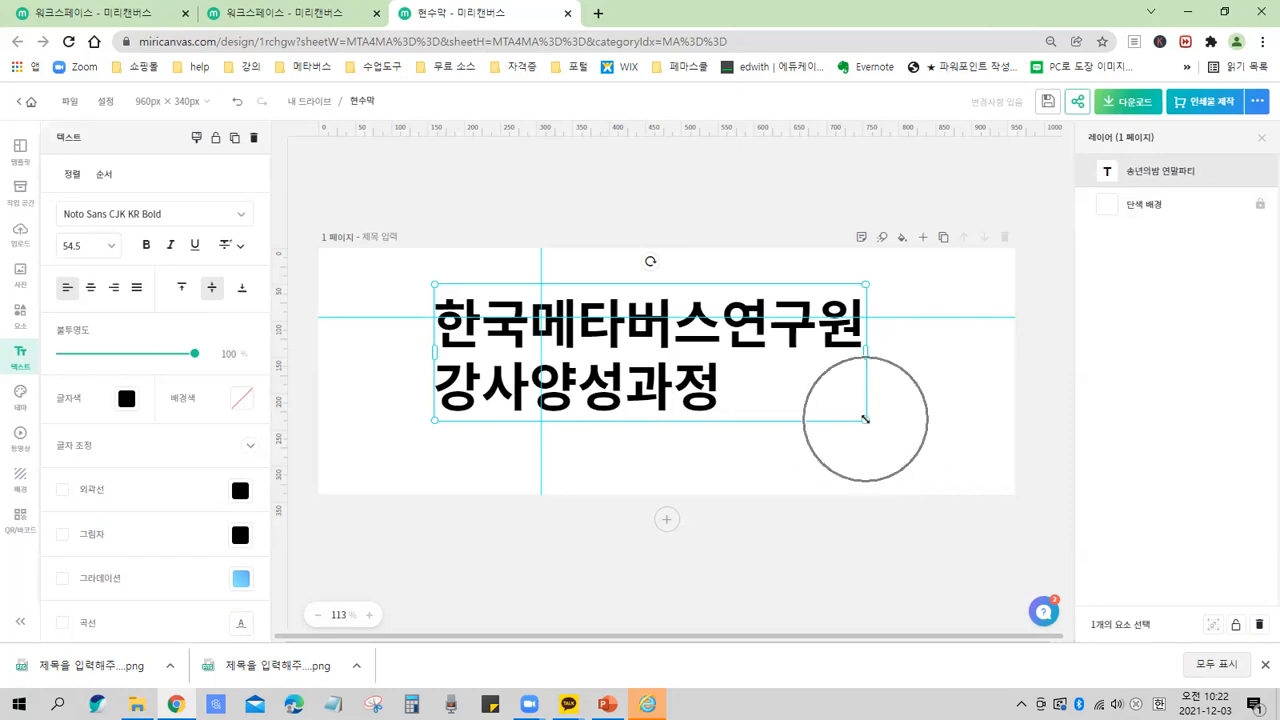
{"action": "mouse_move", "coordinate": [851, 405]}
{"action": "left_mouse_down"}
{"action": "mouse_move", "coordinate": [871, 437]}
{"action": "mouse_move", "coordinate": [850, 416]}
{"action": "left_mouse_up"}
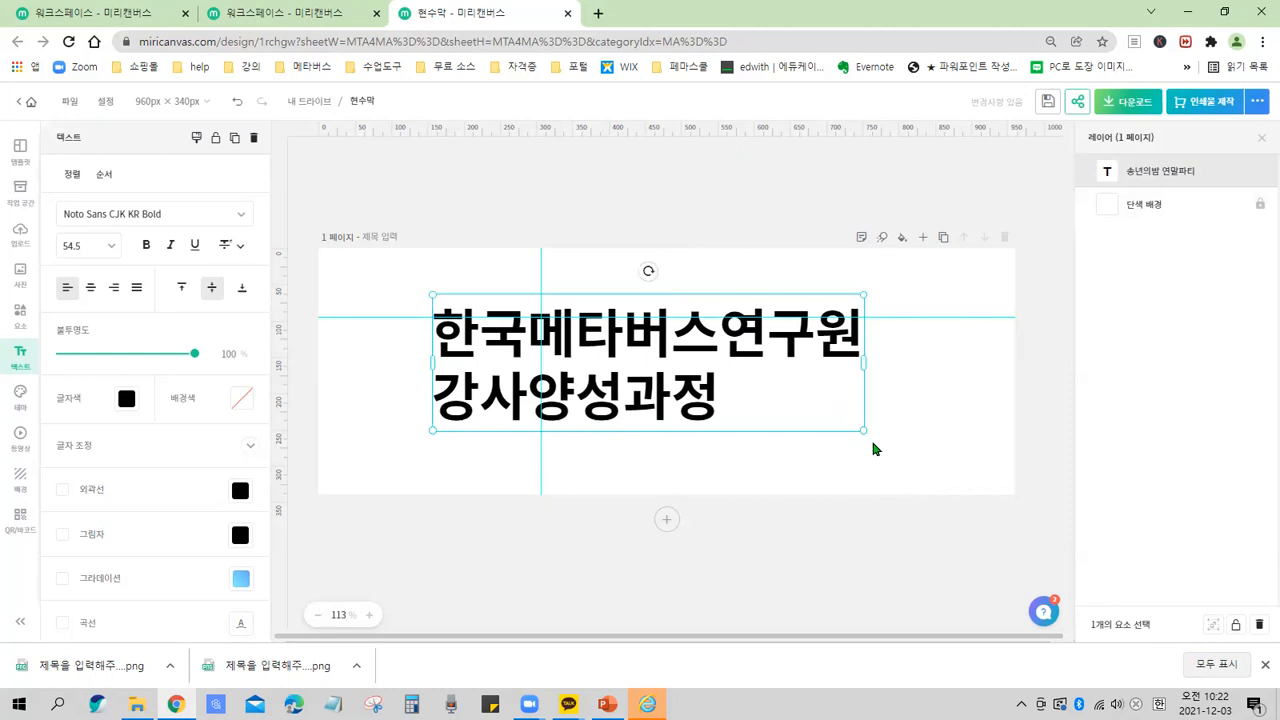
{"action": "key", "text": "ctrl"}
{"action": "left_click_drag", "start_coordinate": [862, 429], "coordinate": [799, 398]}
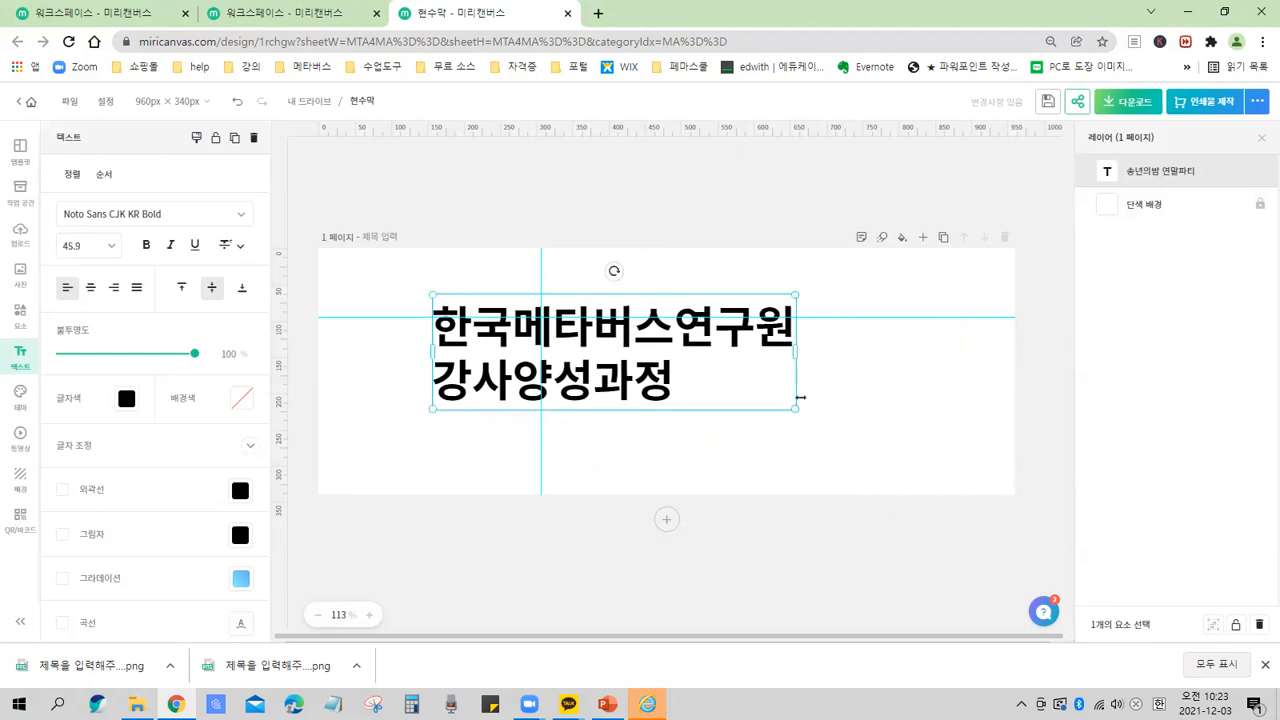
{"action": "mouse_move", "coordinate": [792, 410]}
{"action": "left_mouse_down"}
{"action": "mouse_move", "coordinate": [912, 458]}
{"action": "mouse_move", "coordinate": [773, 398]}
{"action": "left_mouse_up"}
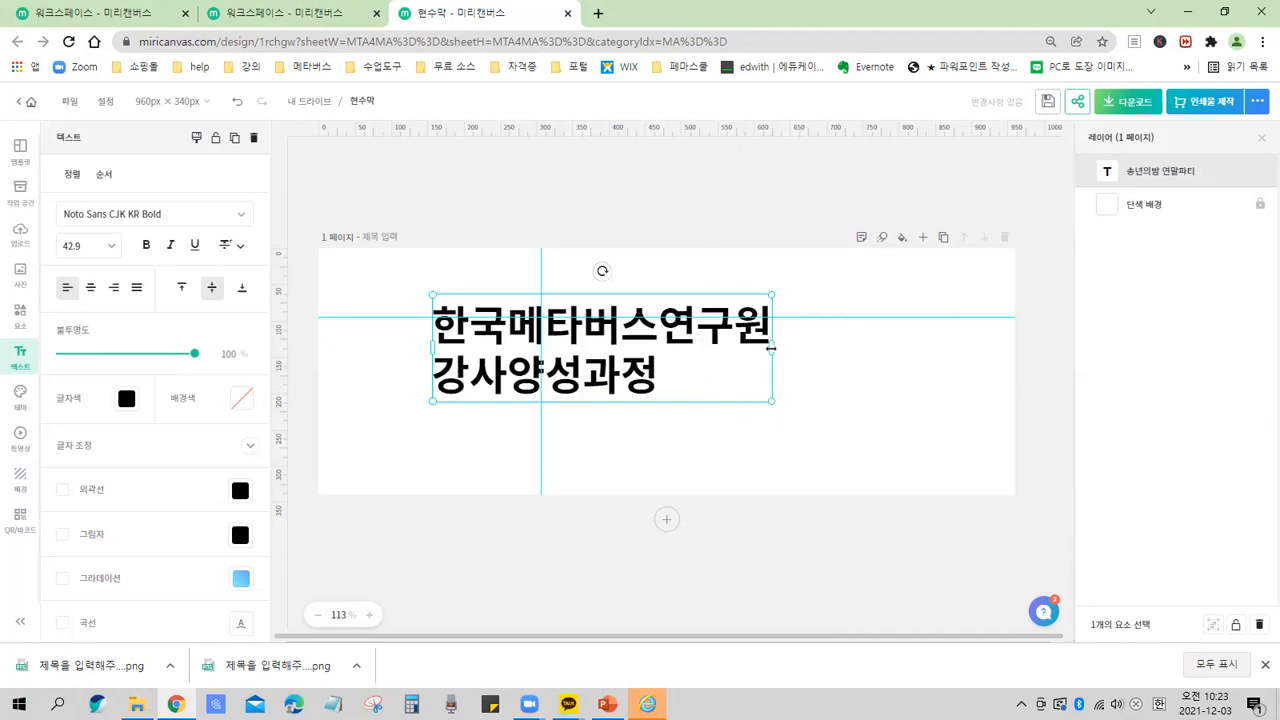
Widen the title box and reposition it slightly right, scaling its text to about 44.8.
{"action": "left_click_drag", "start_coordinate": [774, 348], "coordinate": [854, 348]}
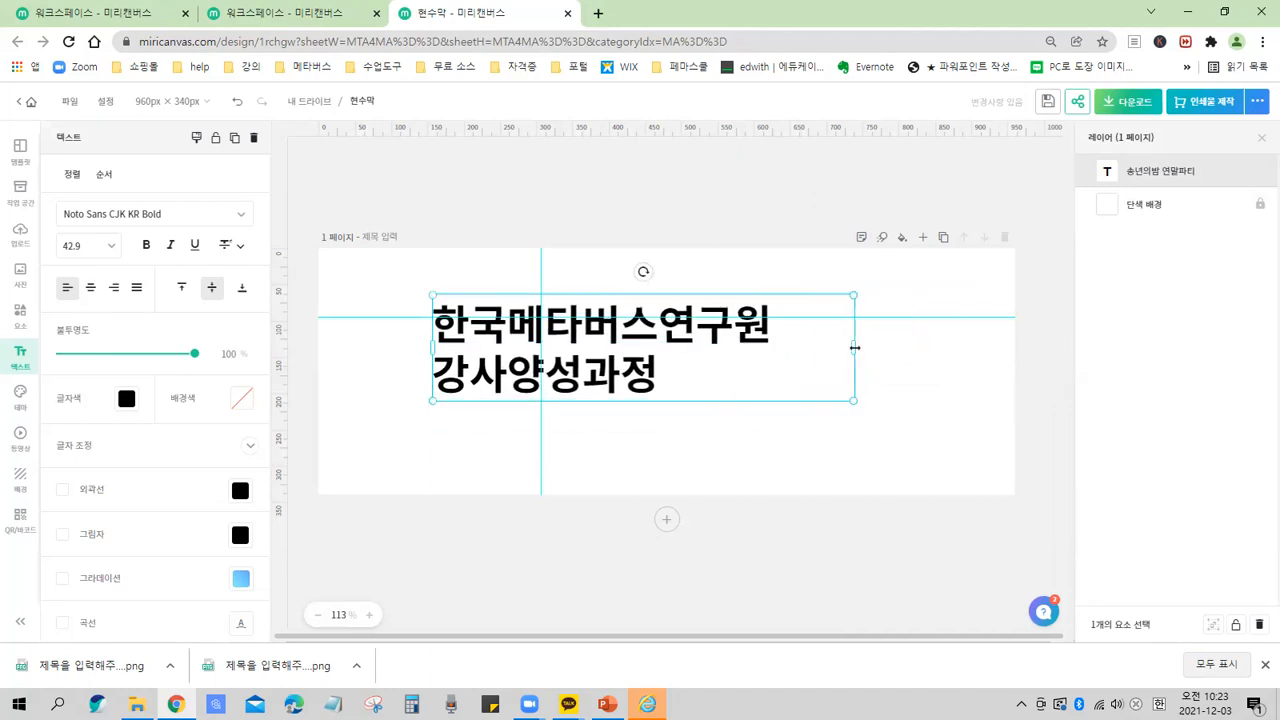
{"action": "left_click_drag", "start_coordinate": [643, 383], "coordinate": [704, 378]}
{"action": "left_click_drag", "start_coordinate": [919, 397], "coordinate": [940, 428]}
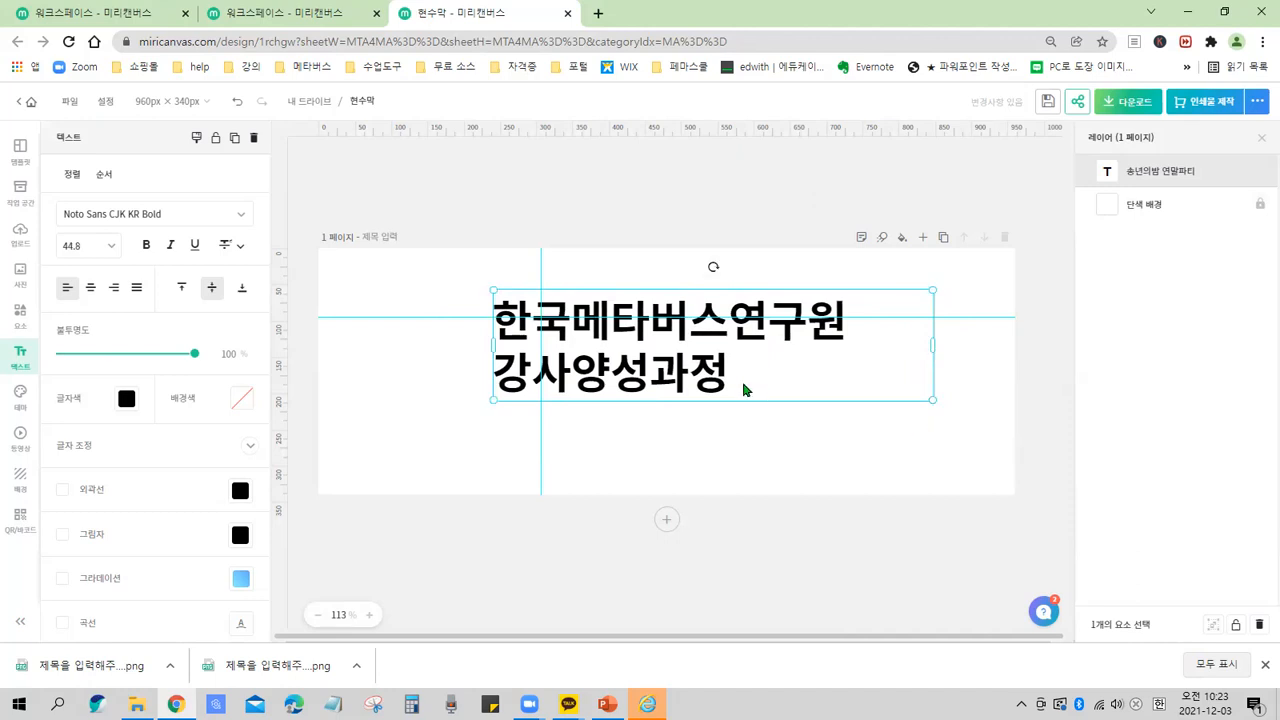
{"action": "left_click_drag", "start_coordinate": [709, 377], "coordinate": [704, 381]}
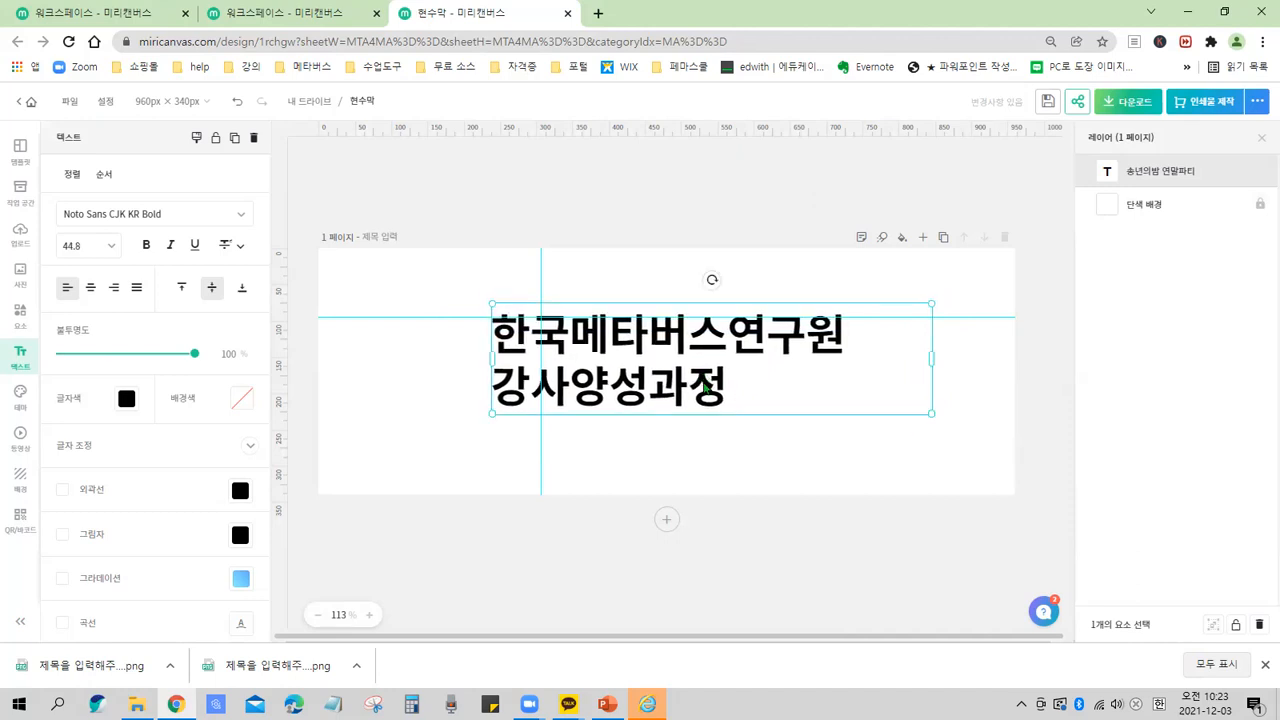
{"action": "key", "text": "ctrl"}
{"action": "key", "text": "ctrl"}
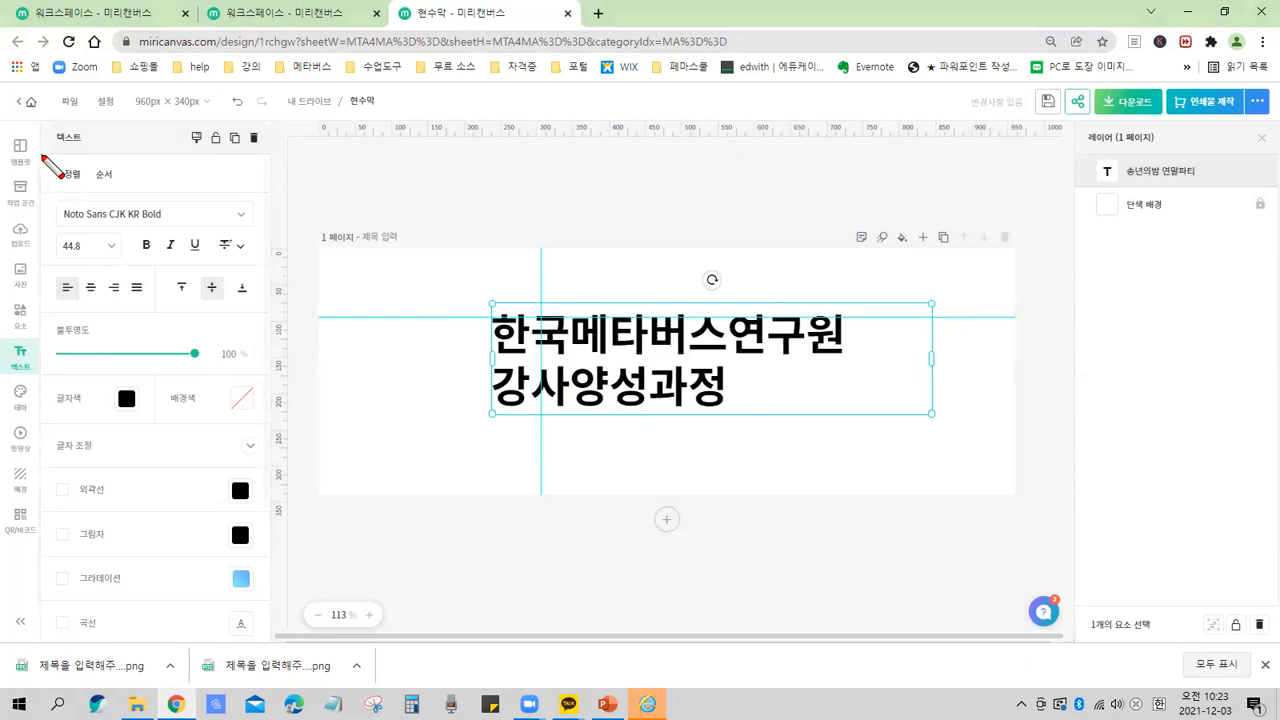
{"action": "mouse_move", "coordinate": [43, 157]}
{"action": "left_mouse_down"}
{"action": "mouse_move", "coordinate": [129, 507]}
{"action": "mouse_move", "coordinate": [269, 639]}
{"action": "left_mouse_up"}
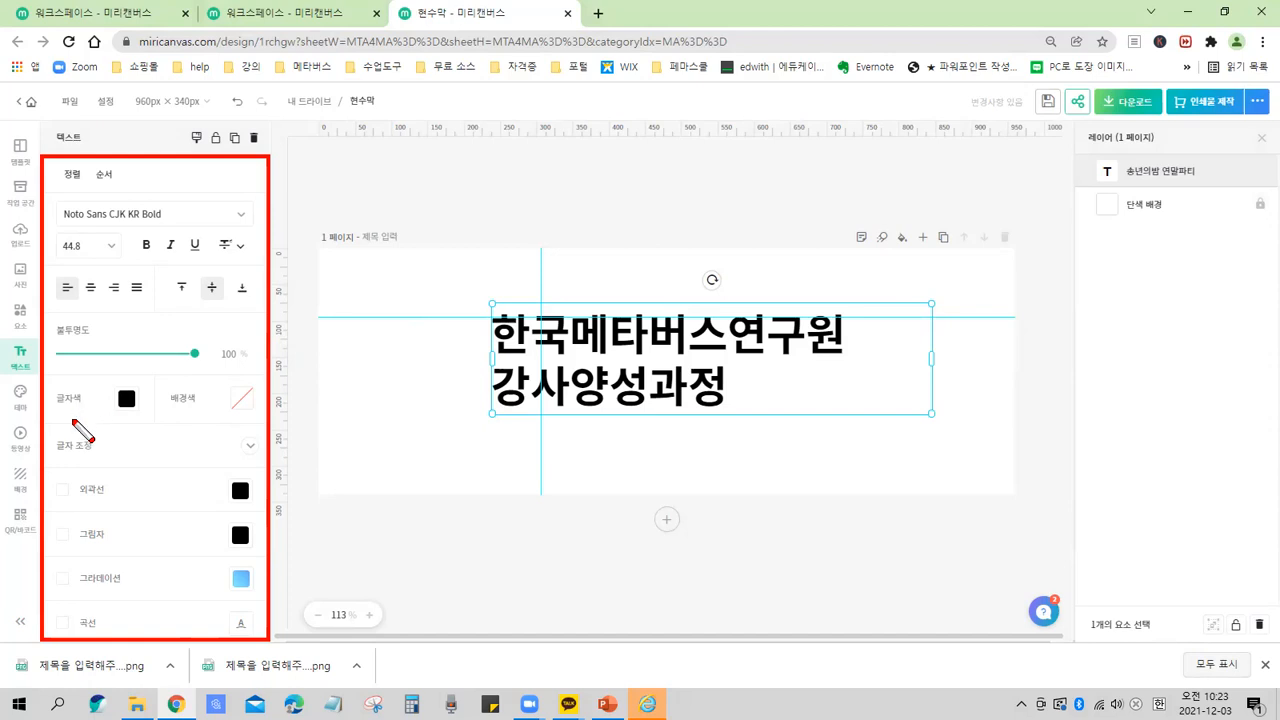
{"action": "left_click_drag", "start_coordinate": [55, 370], "coordinate": [155, 433]}
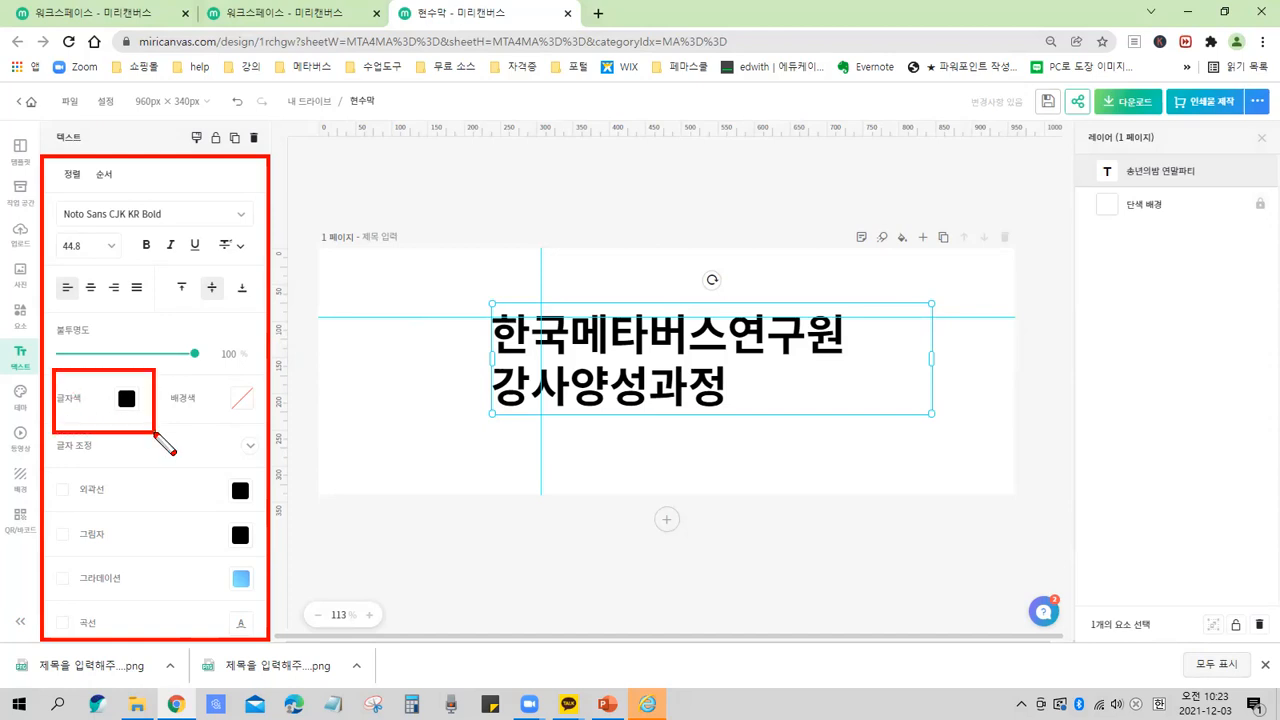
{"action": "left_click_drag", "start_coordinate": [139, 394], "coordinate": [178, 367]}
{"action": "left_click_drag", "start_coordinate": [772, 383], "coordinate": [800, 378]}
{"action": "key", "text": "Escape"}
Change the title text colour to the blue swatch #1187CF.
{"action": "left_click", "coordinate": [126, 401]}
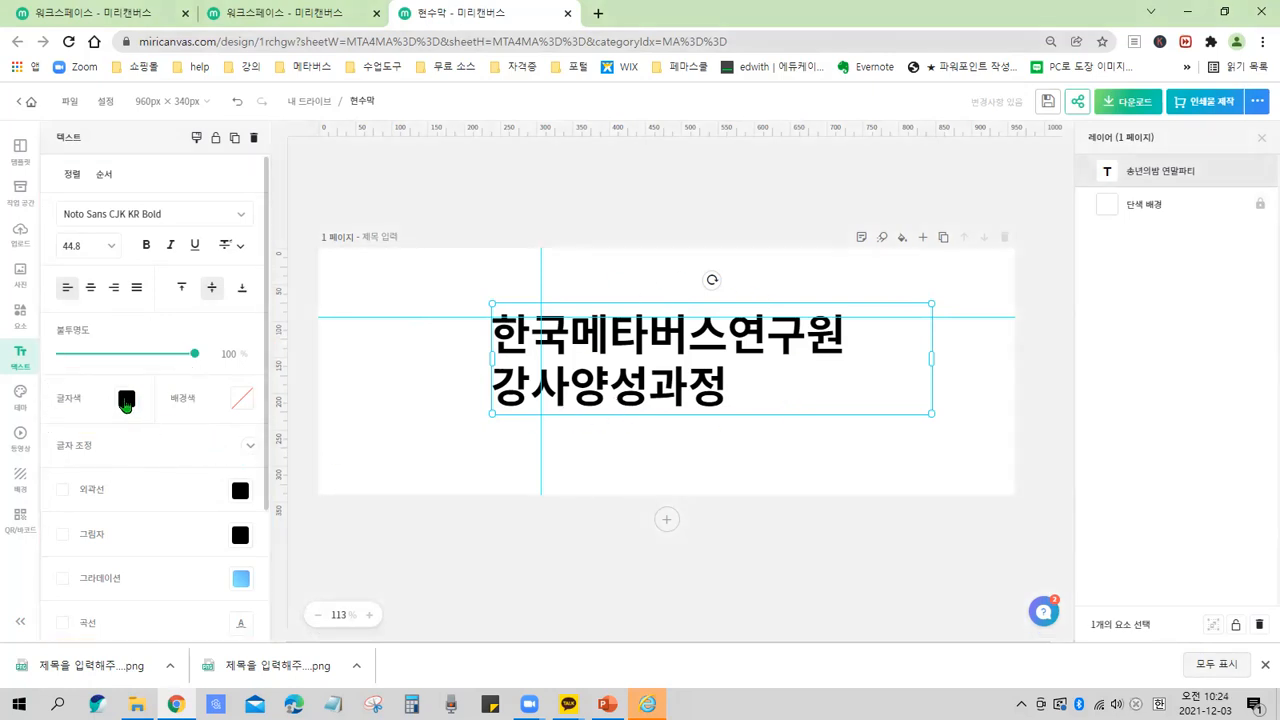
{"action": "left_click", "coordinate": [126, 401]}
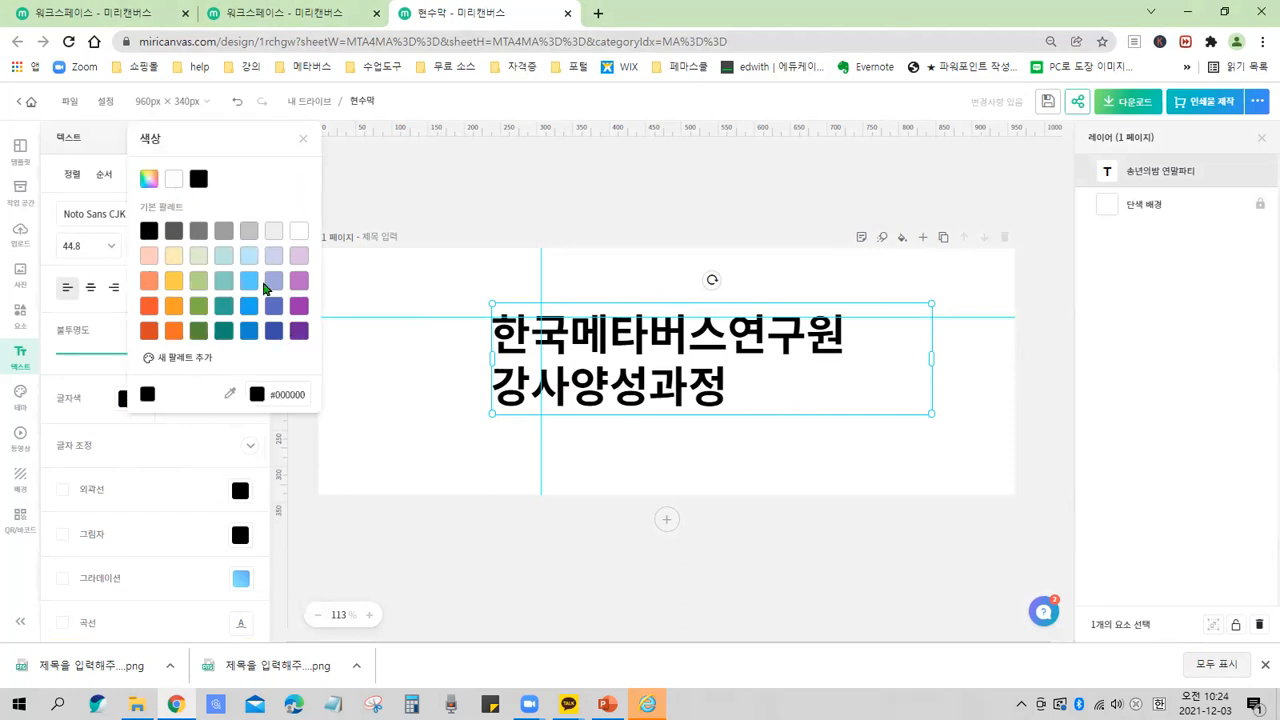
{"action": "left_click", "coordinate": [248, 333]}
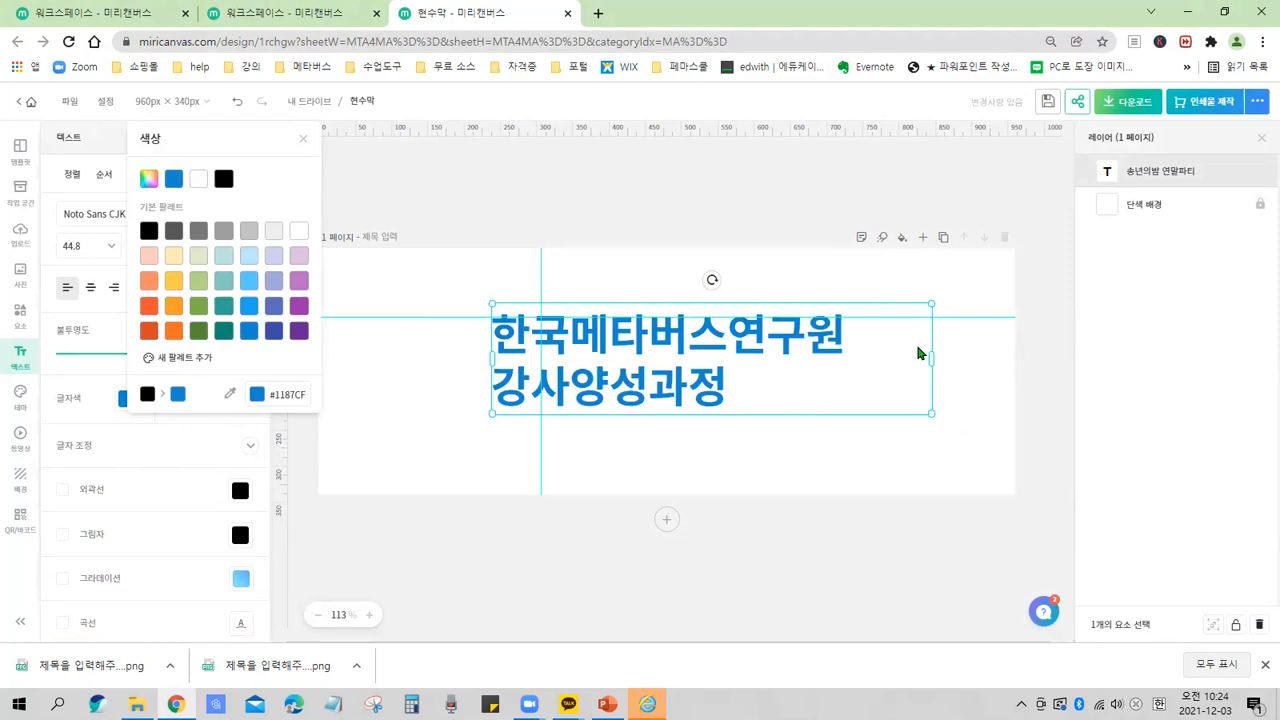
{"action": "left_click", "coordinate": [297, 140]}
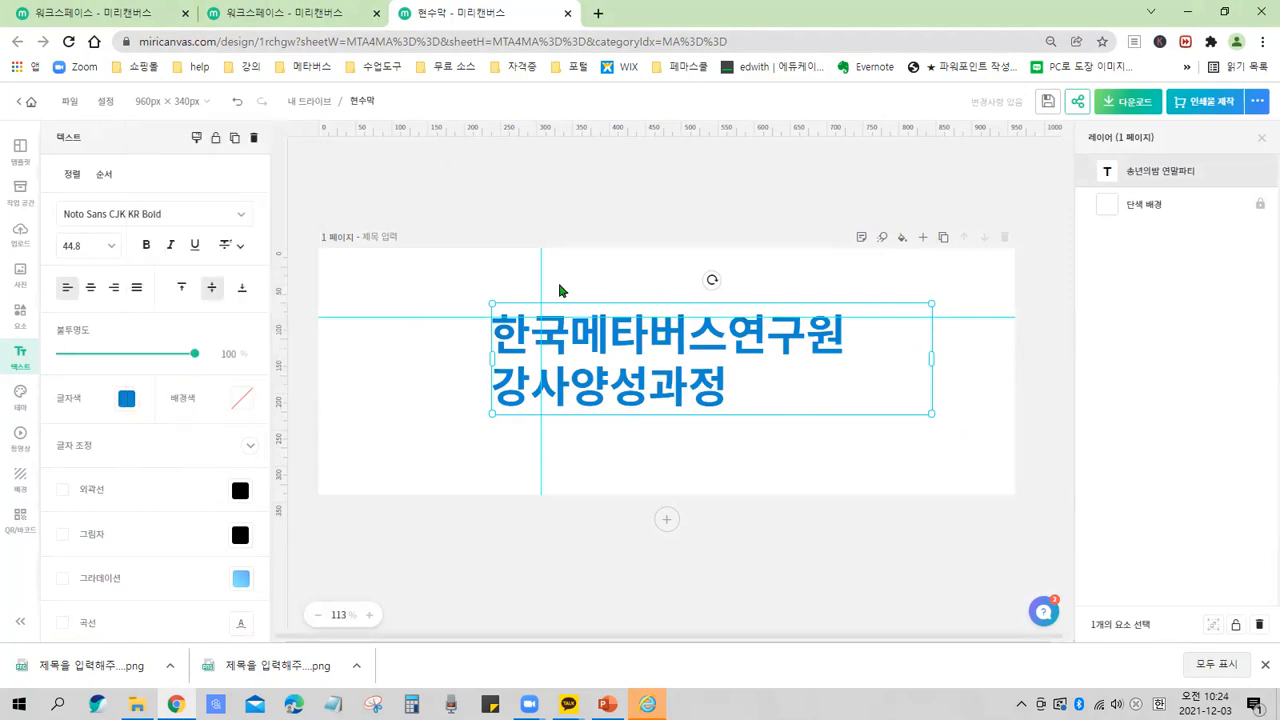
{"action": "left_click", "coordinate": [716, 451]}
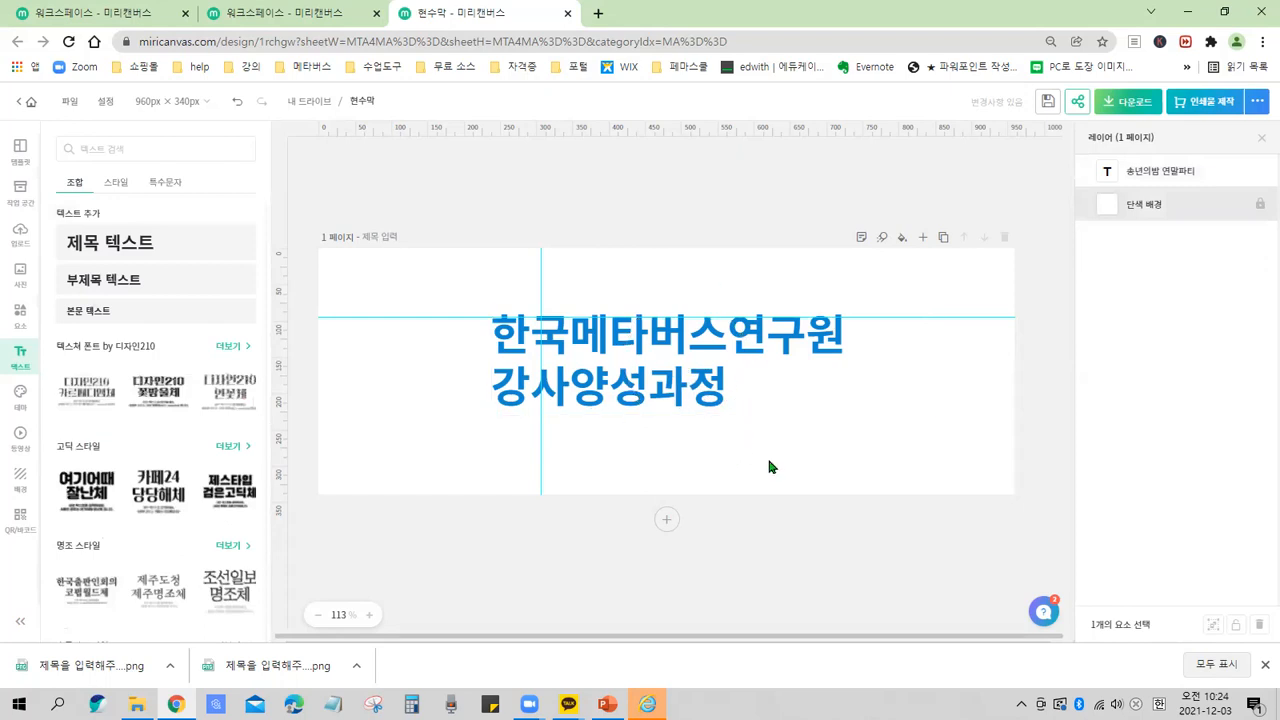
{"action": "left_click", "coordinate": [665, 339]}
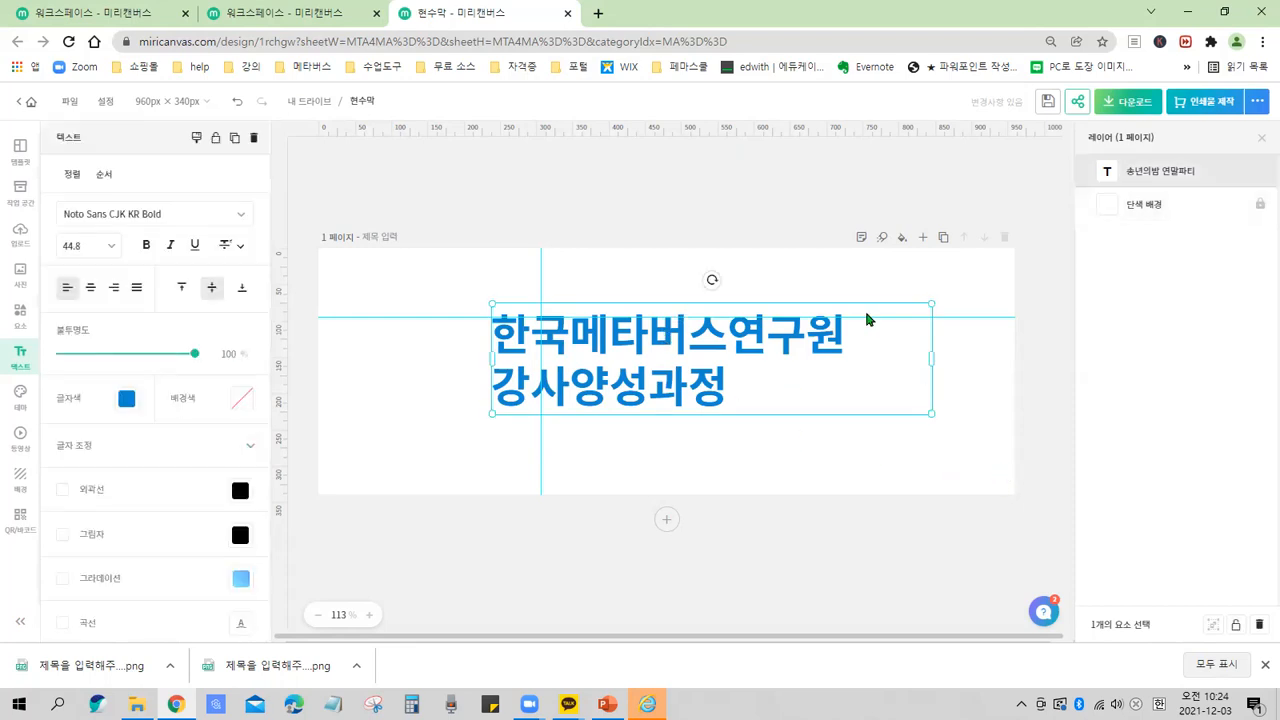
{"action": "mouse_move", "coordinate": [46, 162]}
{"action": "left_mouse_down"}
{"action": "mouse_move", "coordinate": [77, 479]}
{"action": "mouse_move", "coordinate": [159, 556]}
{"action": "mouse_move", "coordinate": [262, 408]}
{"action": "mouse_move", "coordinate": [184, 152]}
{"action": "mouse_move", "coordinate": [47, 164]}
{"action": "left_mouse_up"}
{"action": "key", "text": "e"}
{"action": "mouse_move", "coordinate": [136, 427]}
{"action": "left_mouse_down"}
{"action": "mouse_move", "coordinate": [81, 432]}
{"action": "mouse_move", "coordinate": [39, 403]}
{"action": "mouse_move", "coordinate": [110, 374]}
{"action": "mouse_move", "coordinate": [148, 391]}
{"action": "mouse_move", "coordinate": [128, 430]}
{"action": "left_mouse_up"}
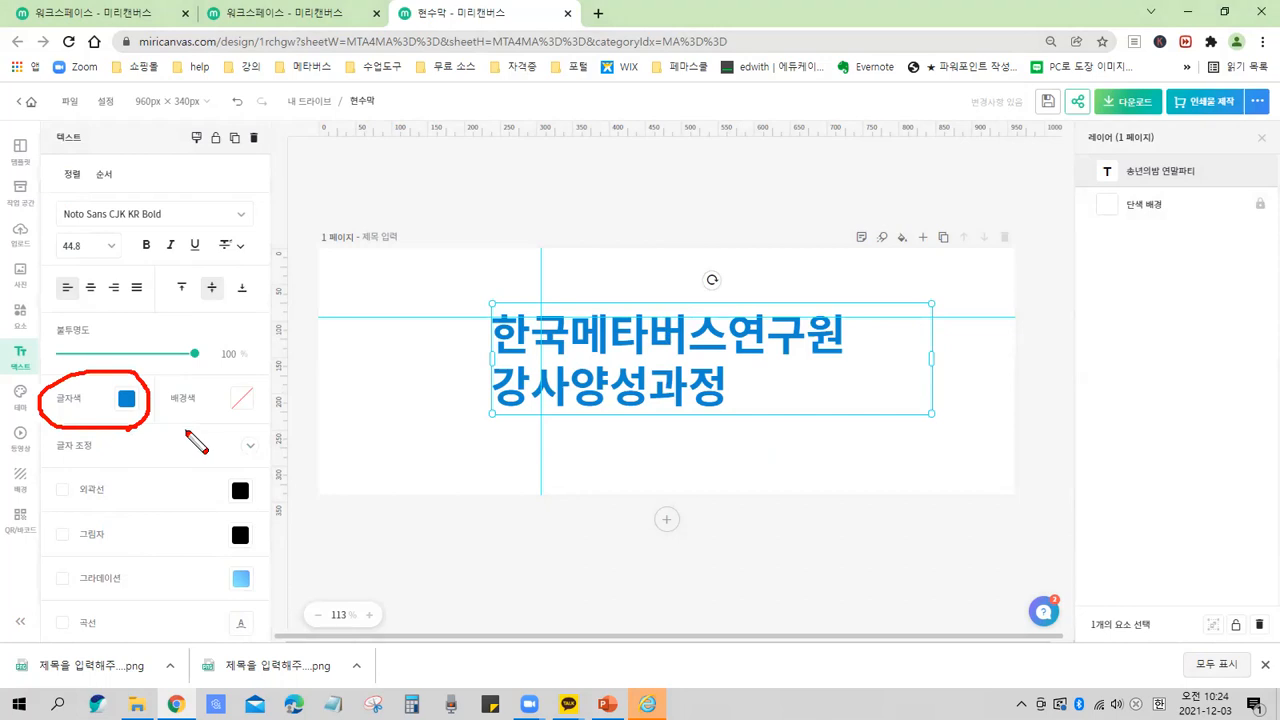
{"action": "mouse_move", "coordinate": [139, 416]}
{"action": "left_mouse_down"}
{"action": "mouse_move", "coordinate": [118, 411]}
{"action": "mouse_move", "coordinate": [130, 416]}
{"action": "left_mouse_up"}
{"action": "key", "text": "Escape"}
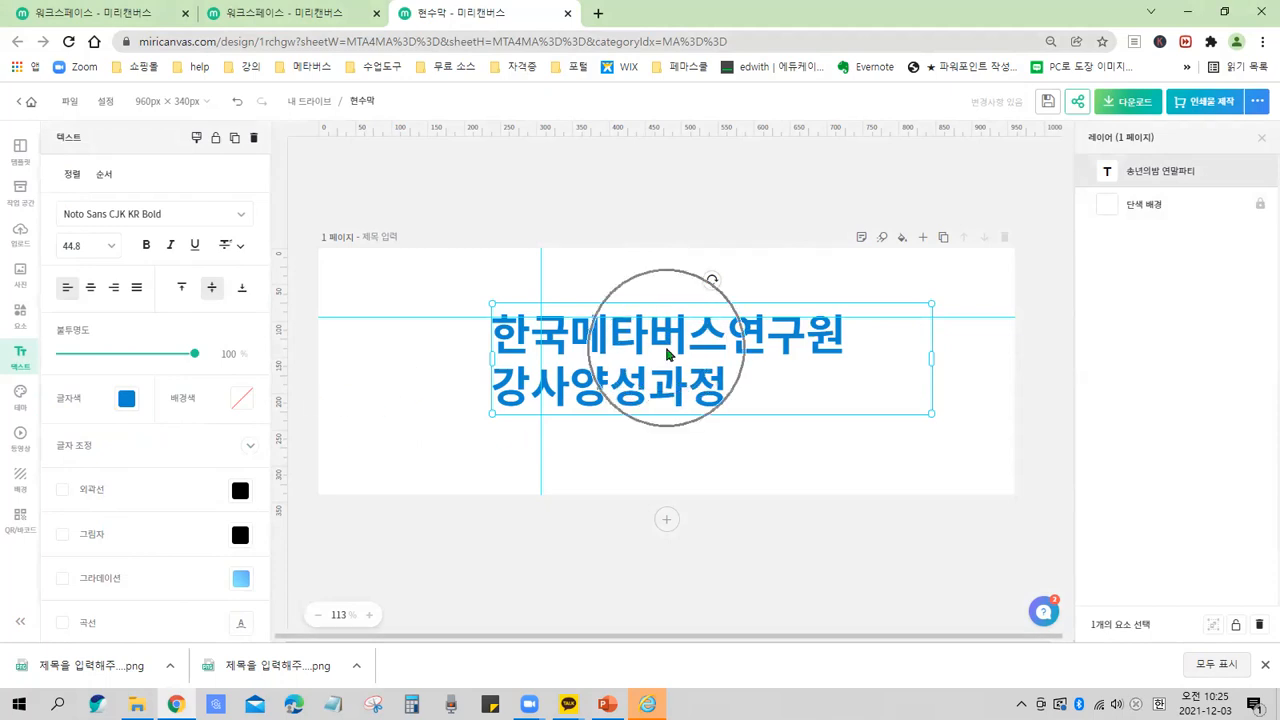
{"action": "key", "text": "ctrl+2"}
{"action": "mouse_move", "coordinate": [130, 512]}
{"action": "left_mouse_down"}
{"action": "mouse_move", "coordinate": [232, 641]}
{"action": "mouse_move", "coordinate": [260, 641]}
{"action": "left_mouse_up"}
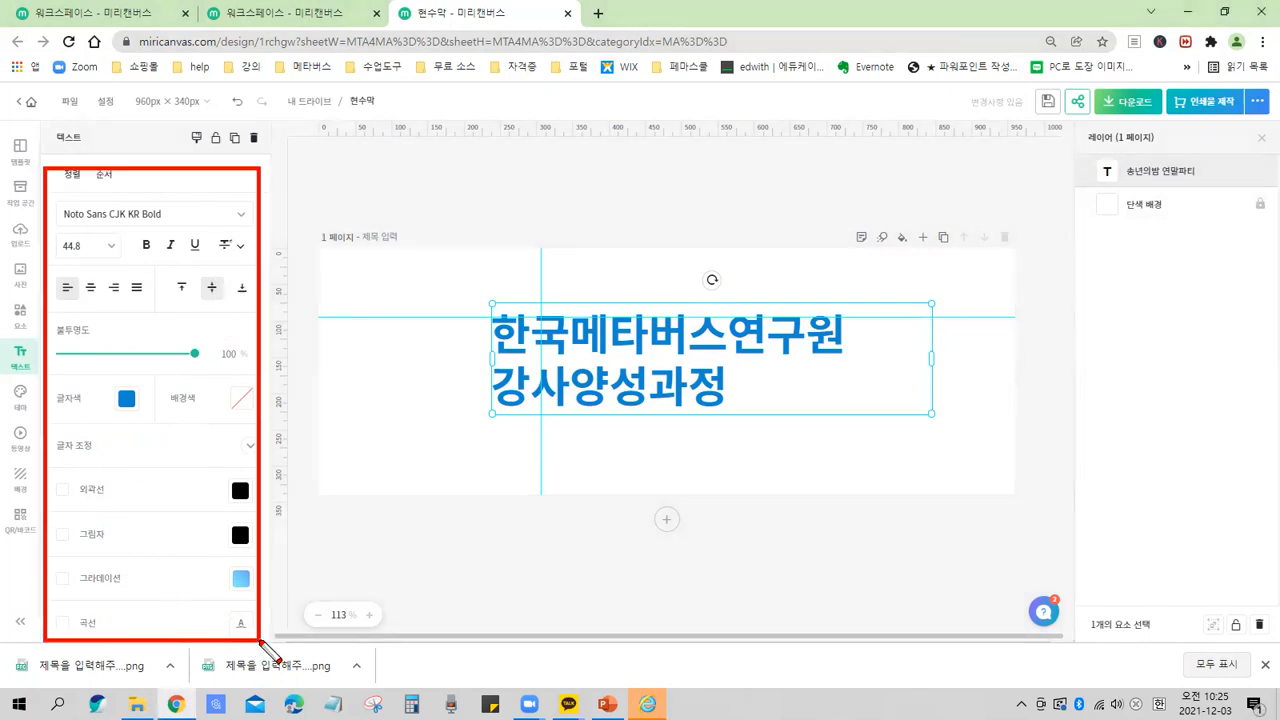
{"action": "key", "text": "Escape"}
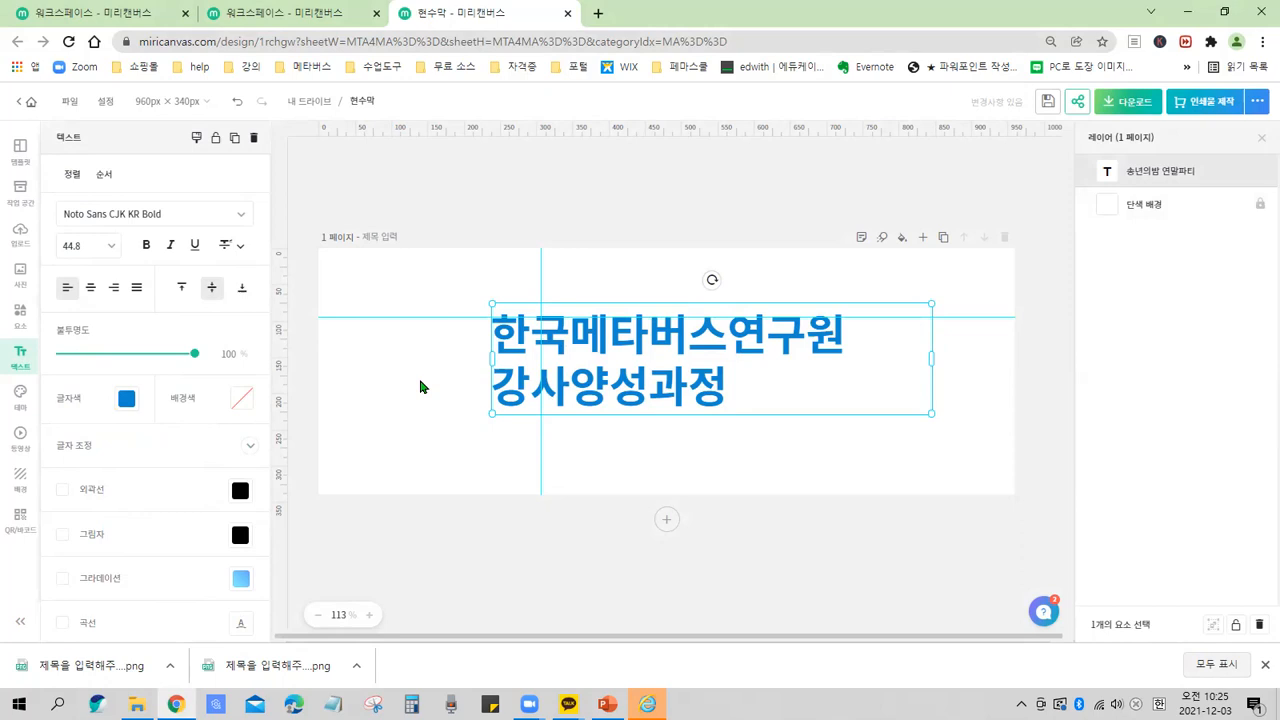
{"action": "left_click", "coordinate": [404, 382]}
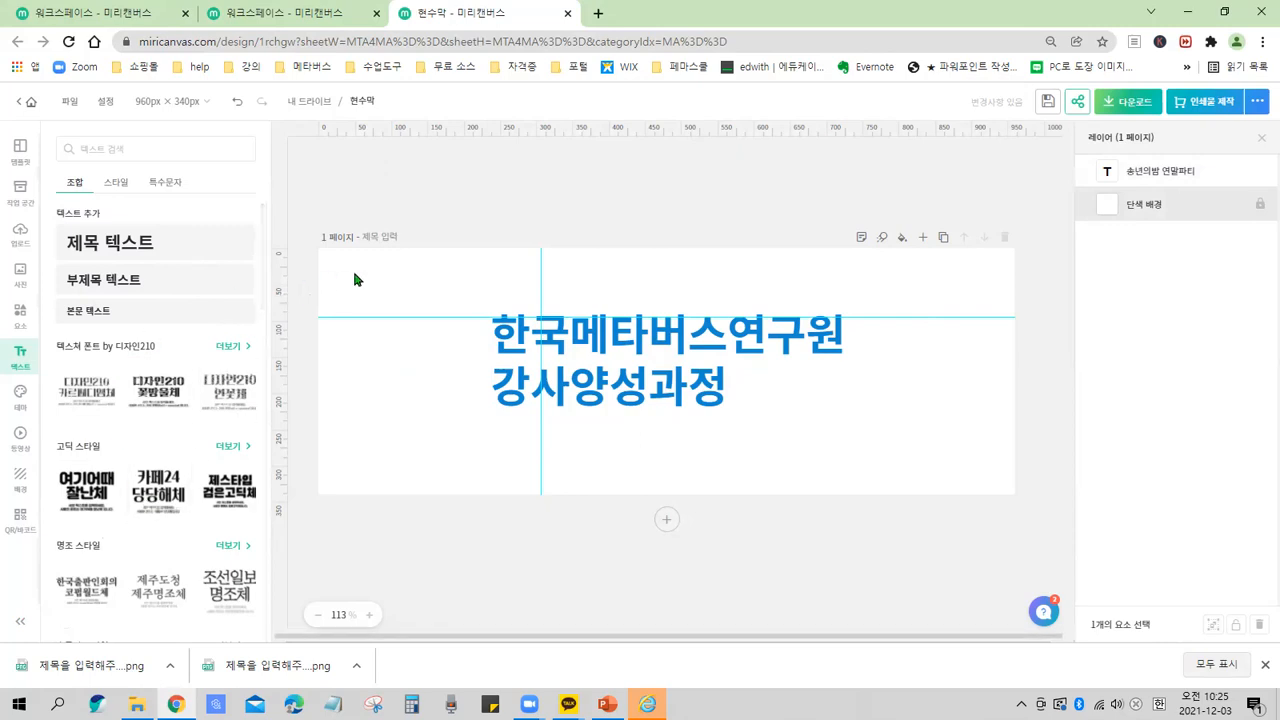
{"action": "left_click", "coordinate": [634, 338]}
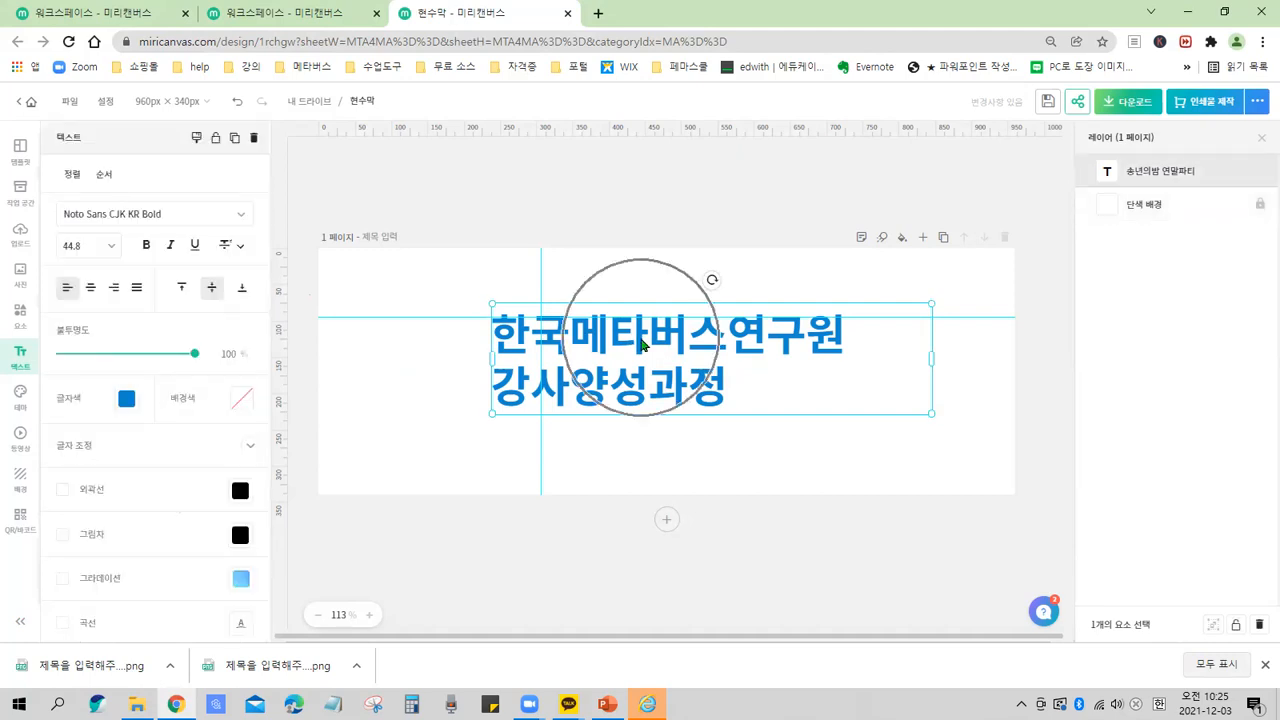
{"action": "key", "text": "ctrl"}
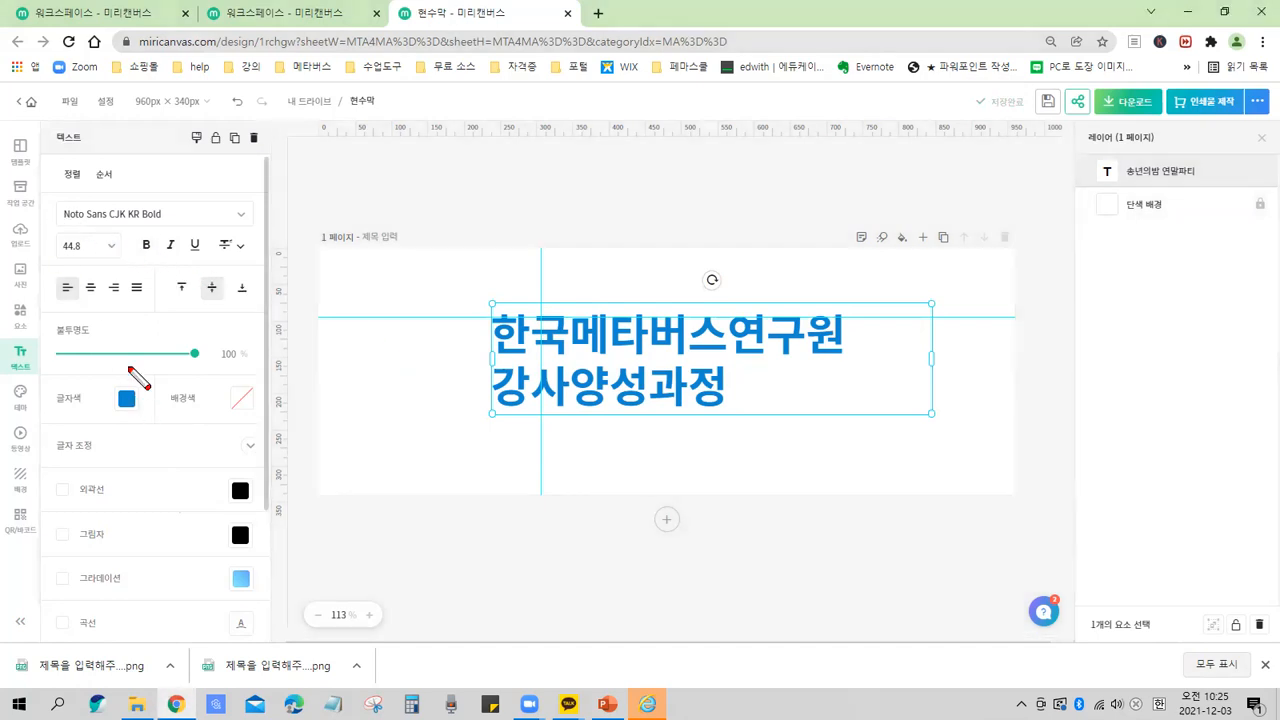
{"action": "mouse_move", "coordinate": [128, 387]}
{"action": "left_mouse_down"}
{"action": "mouse_move", "coordinate": [133, 240]}
{"action": "mouse_move", "coordinate": [145, 238]}
{"action": "left_mouse_up"}
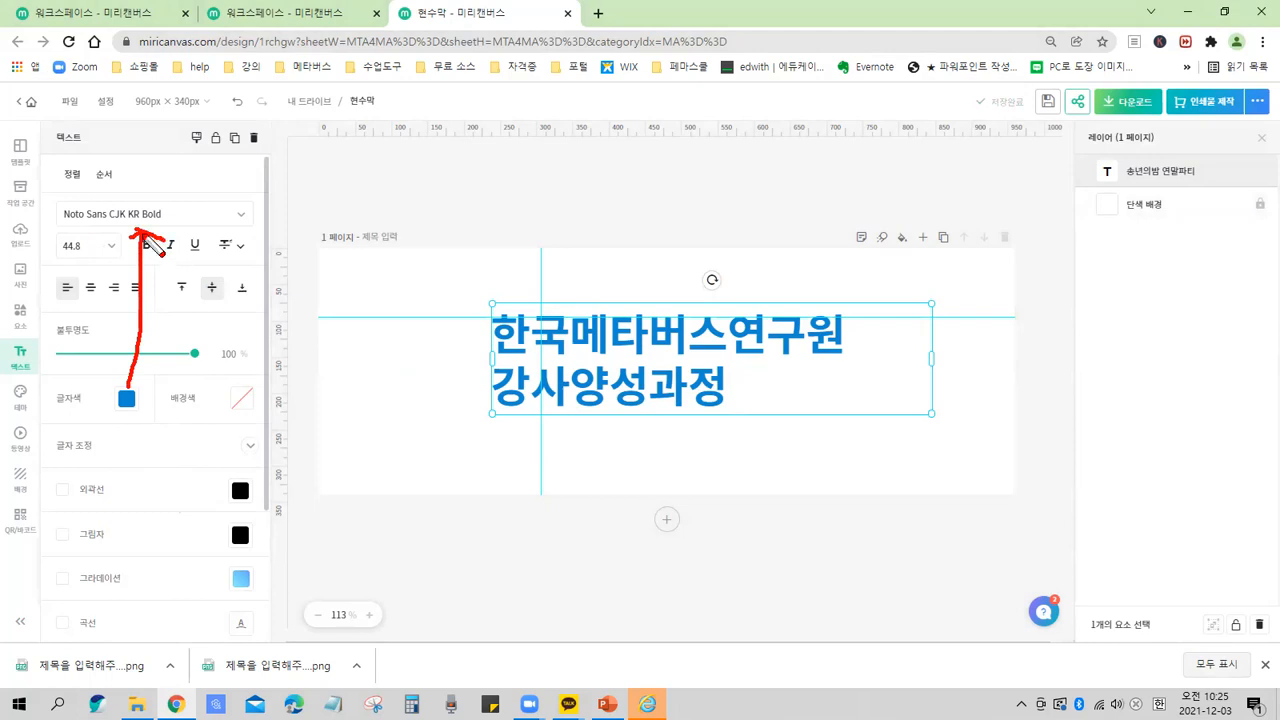
{"action": "mouse_move", "coordinate": [55, 201]}
{"action": "left_mouse_down"}
{"action": "mouse_move", "coordinate": [70, 234]}
{"action": "mouse_move", "coordinate": [254, 227]}
{"action": "left_mouse_up"}
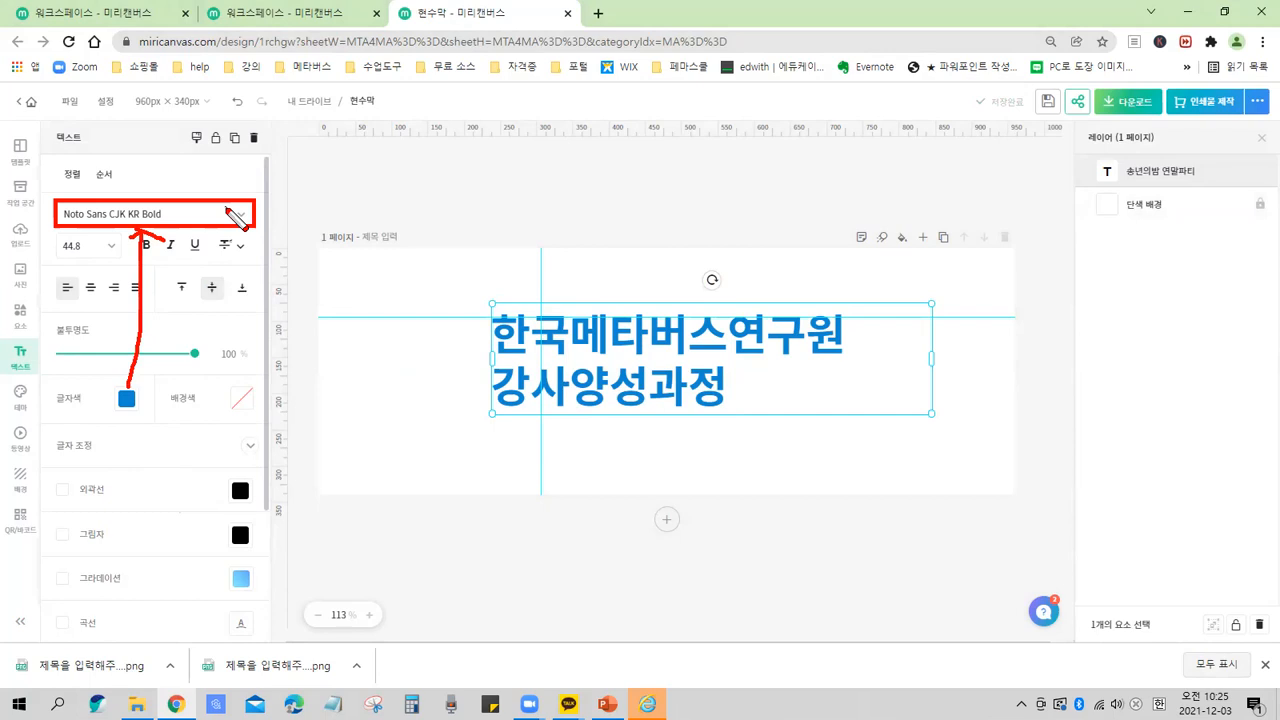
{"action": "left_click_drag", "start_coordinate": [220, 201], "coordinate": [256, 228]}
Browse the font list and set the title text's font to THE명품고딕EB.
{"action": "left_click", "coordinate": [240, 214]}
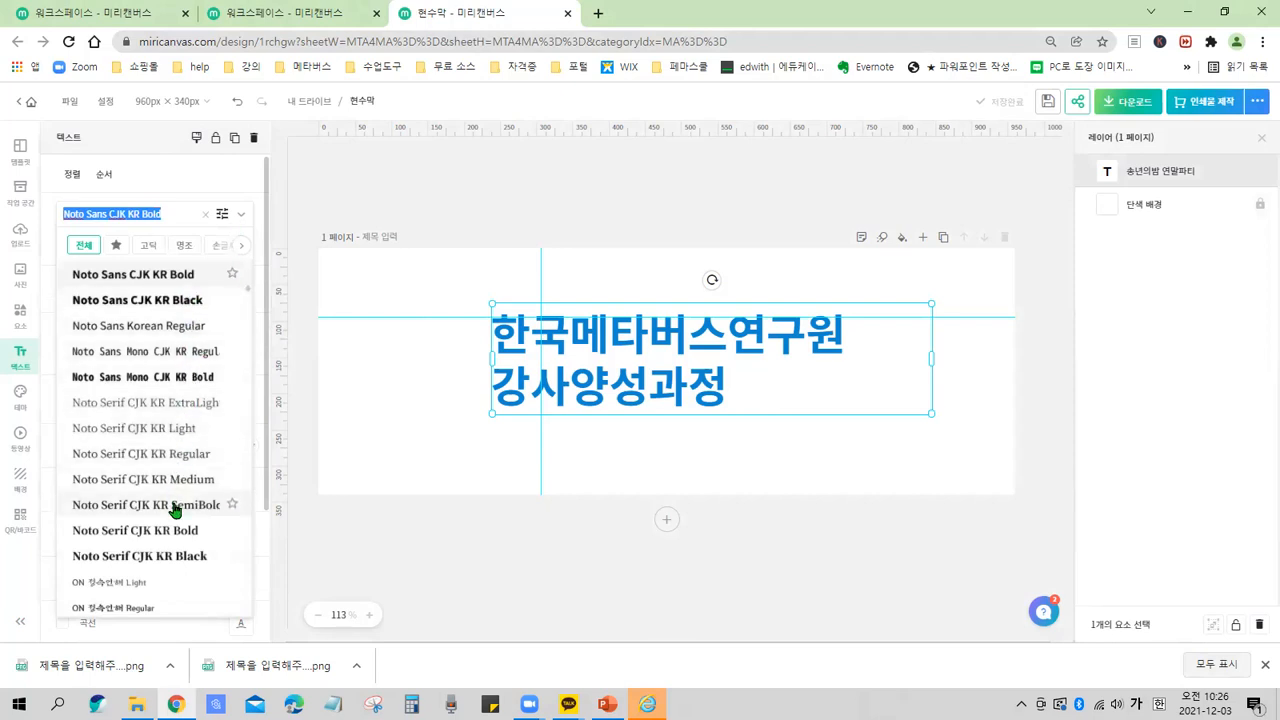
{"action": "left_click", "coordinate": [154, 326]}
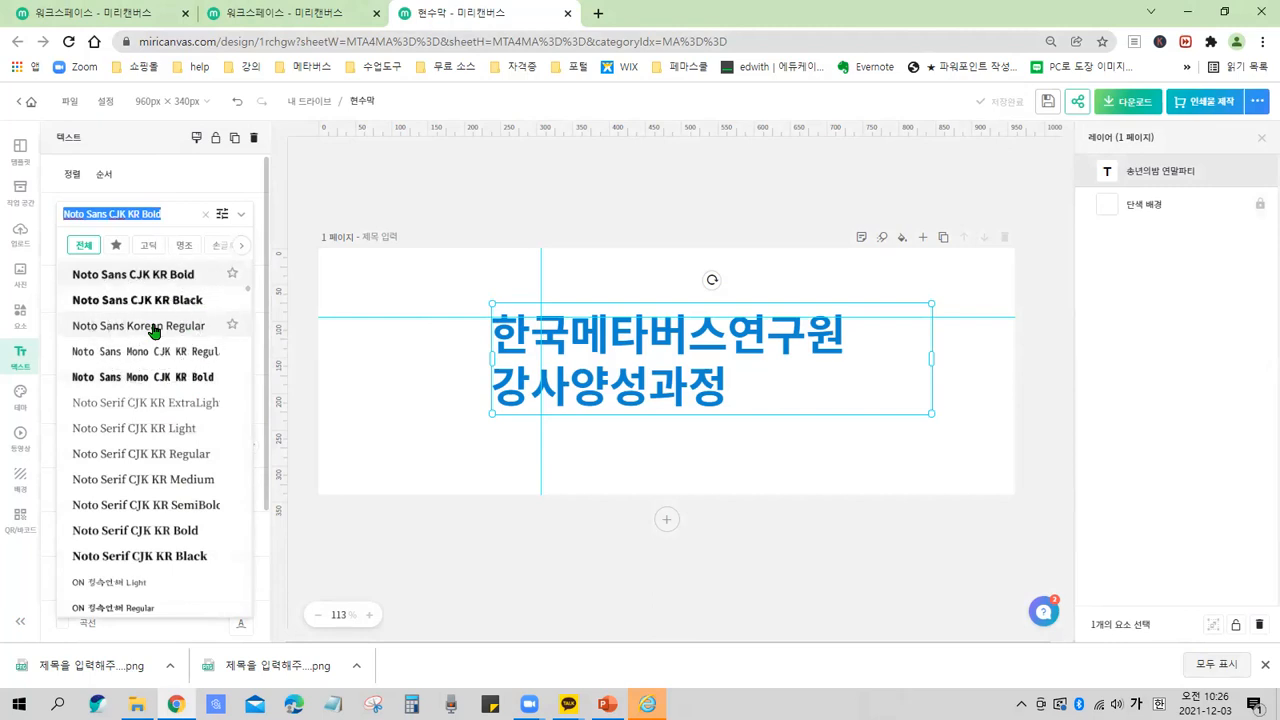
{"action": "scroll", "coordinate": [154, 330], "scroll_direction": "down", "scroll_amount": 4}
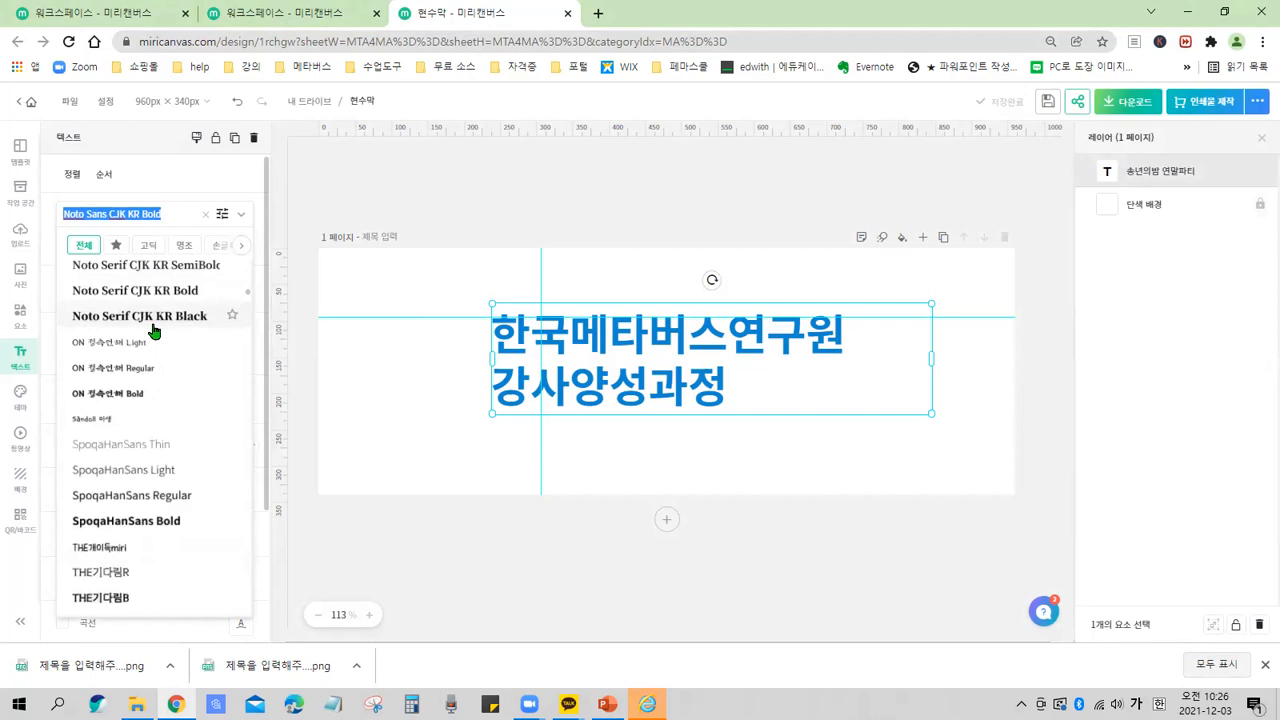
{"action": "scroll", "coordinate": [154, 330], "scroll_direction": "down", "scroll_amount": 4}
{"action": "scroll", "coordinate": [154, 330], "scroll_direction": "down", "scroll_amount": 1}
{"action": "scroll", "coordinate": [154, 330], "scroll_direction": "down", "scroll_amount": 3}
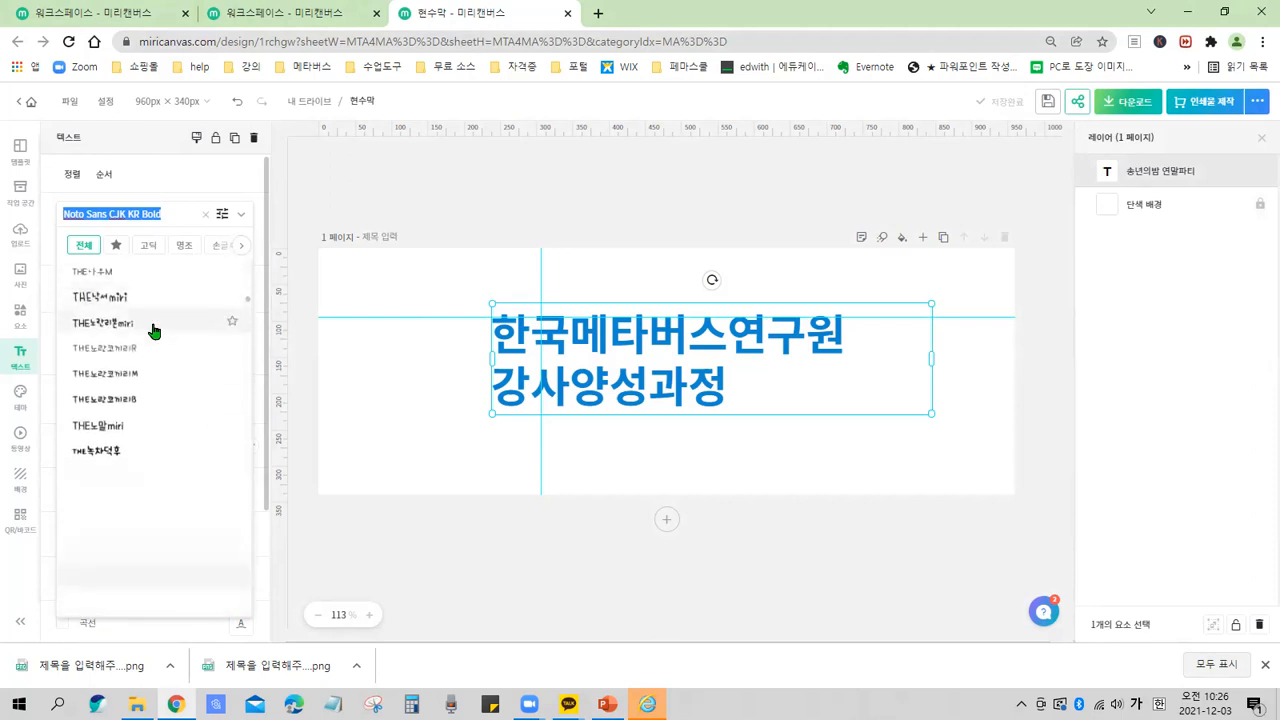
{"action": "scroll", "coordinate": [154, 330], "scroll_direction": "down", "scroll_amount": 3}
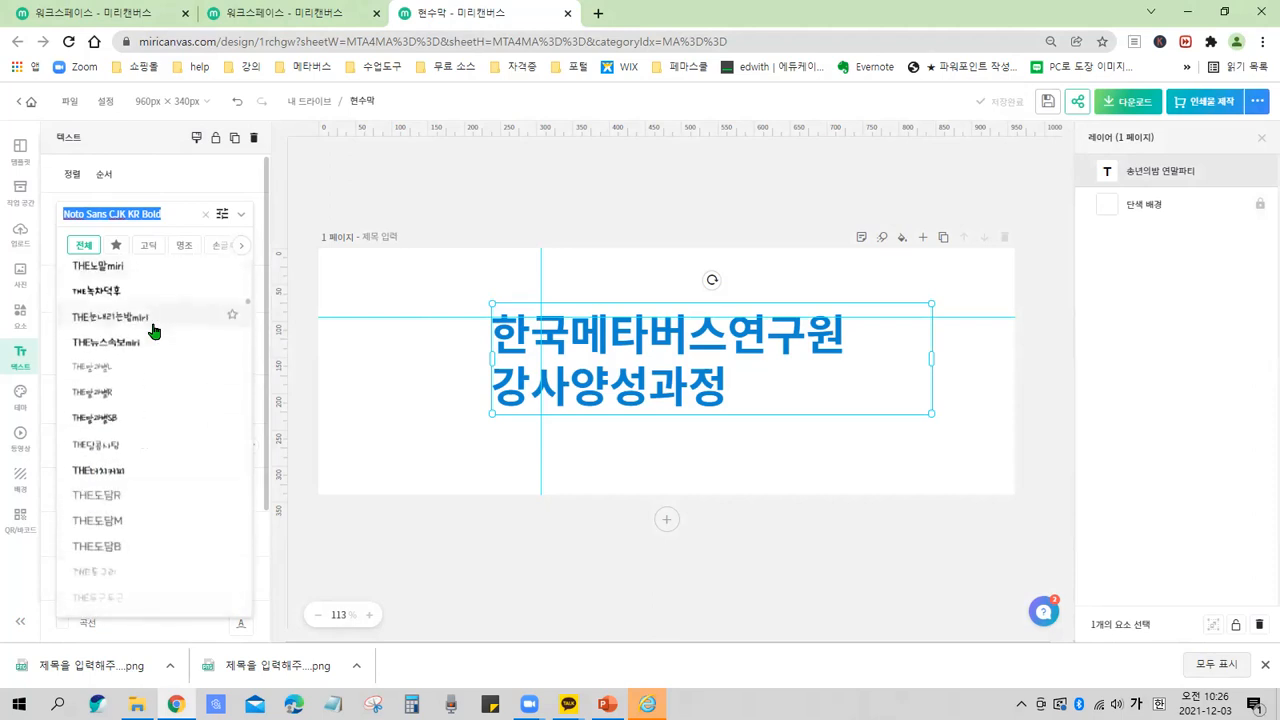
{"action": "scroll", "coordinate": [154, 330], "scroll_direction": "down", "scroll_amount": 4}
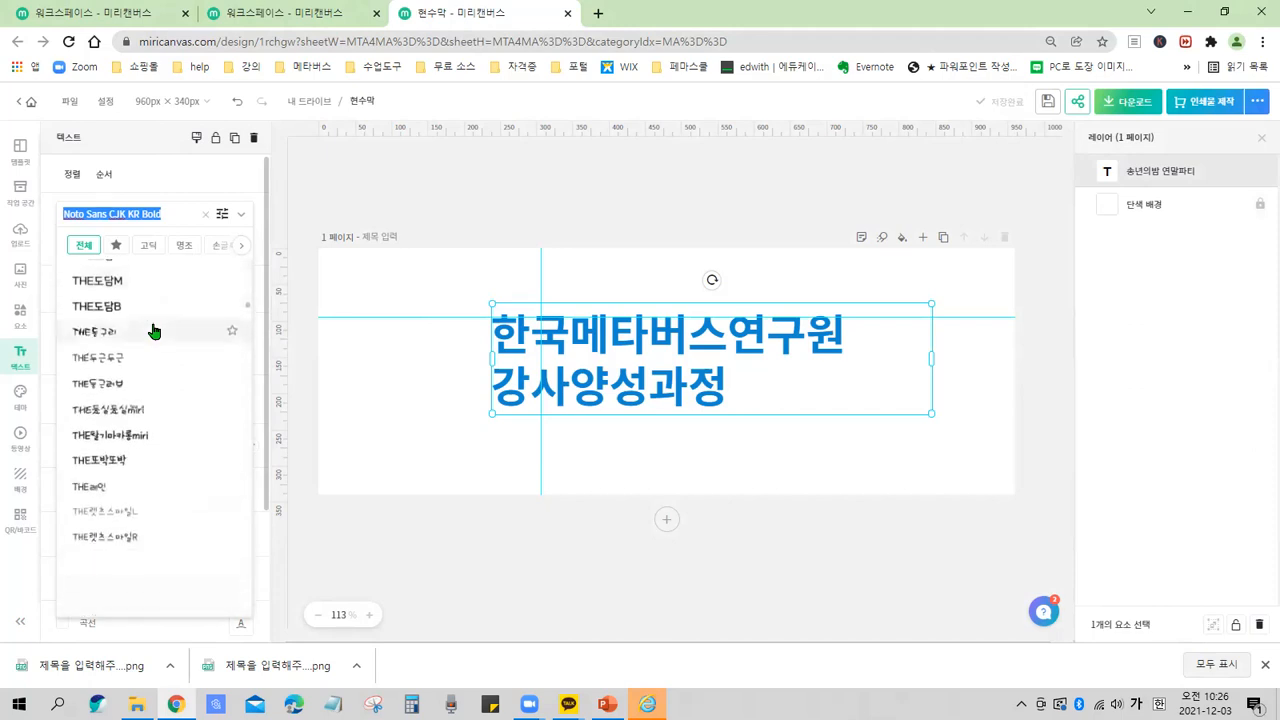
{"action": "scroll", "coordinate": [151, 330], "scroll_direction": "down", "scroll_amount": 3}
{"action": "scroll", "coordinate": [150, 340], "scroll_direction": "down", "scroll_amount": 1}
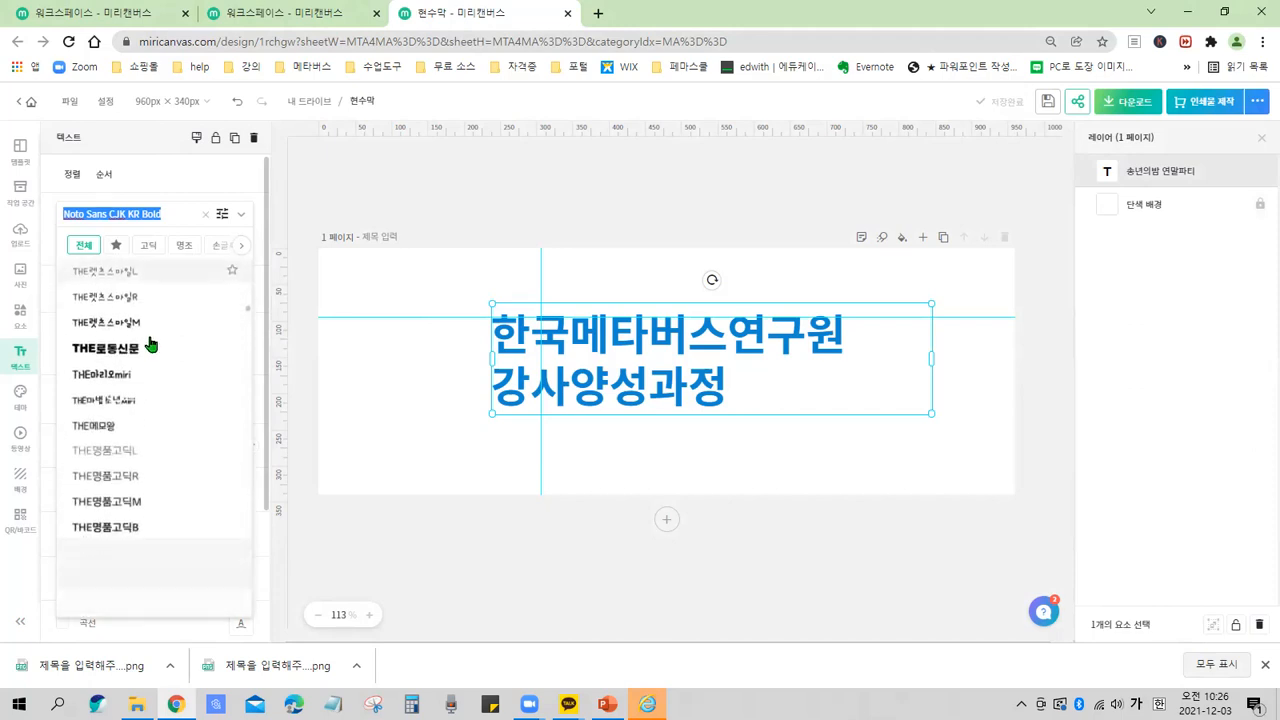
{"action": "left_click", "coordinate": [144, 355]}
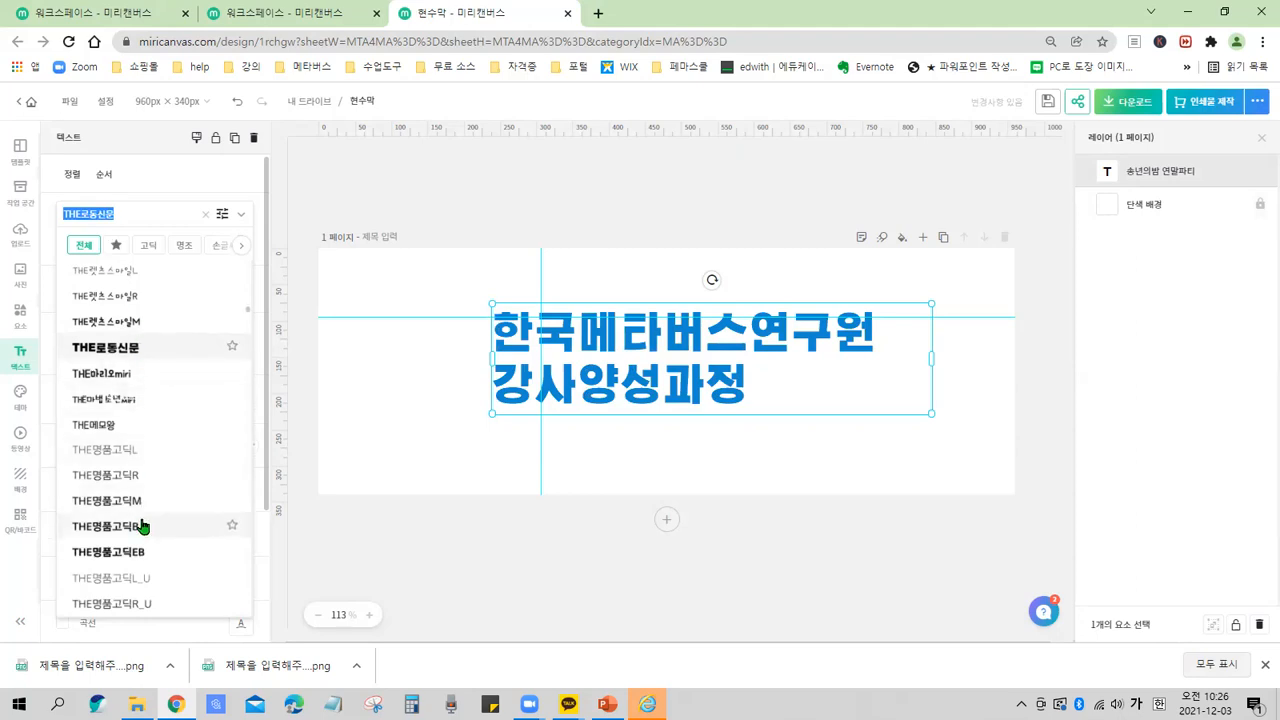
{"action": "scroll", "coordinate": [117, 405], "scroll_direction": "down", "scroll_amount": 1}
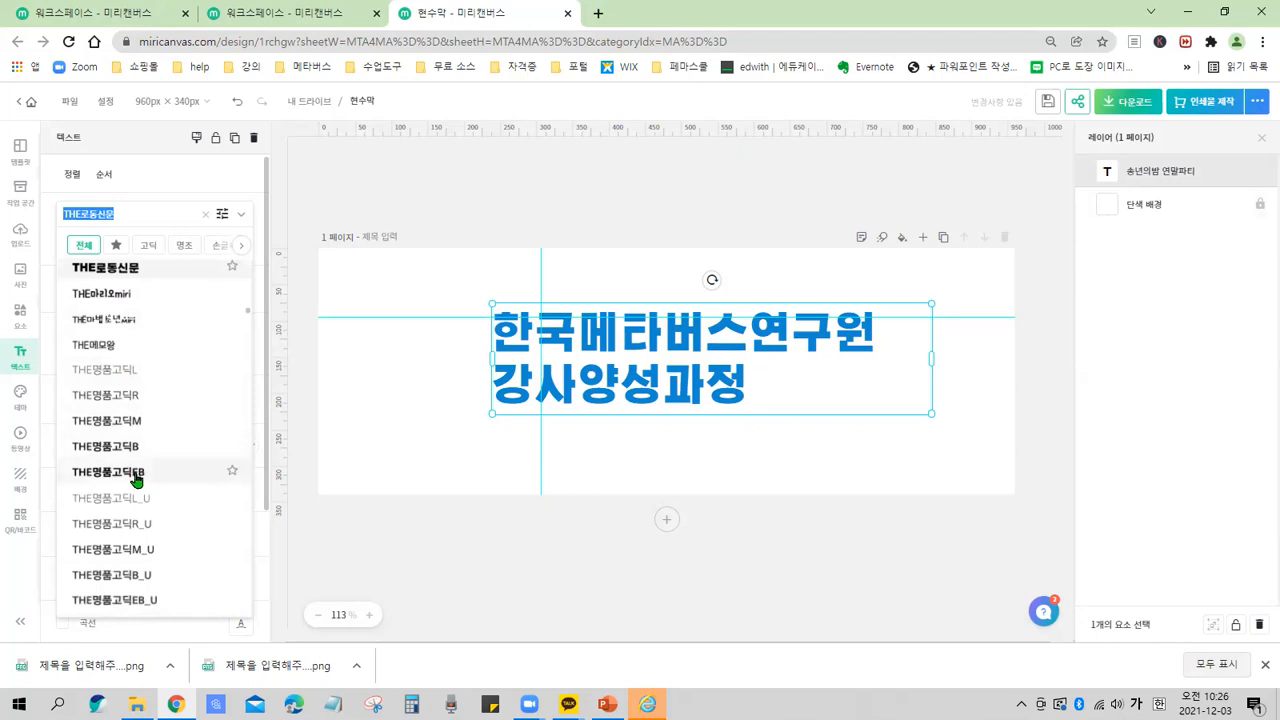
{"action": "left_click", "coordinate": [135, 473]}
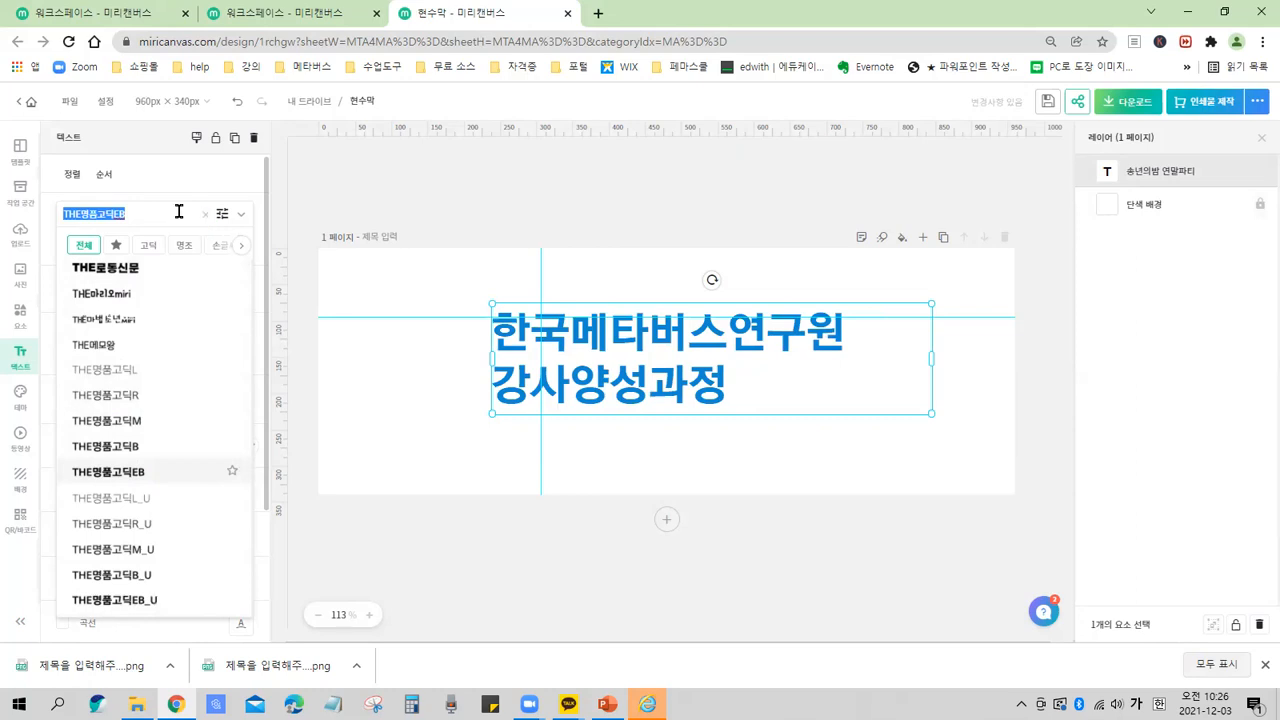
{"action": "left_click", "coordinate": [244, 215]}
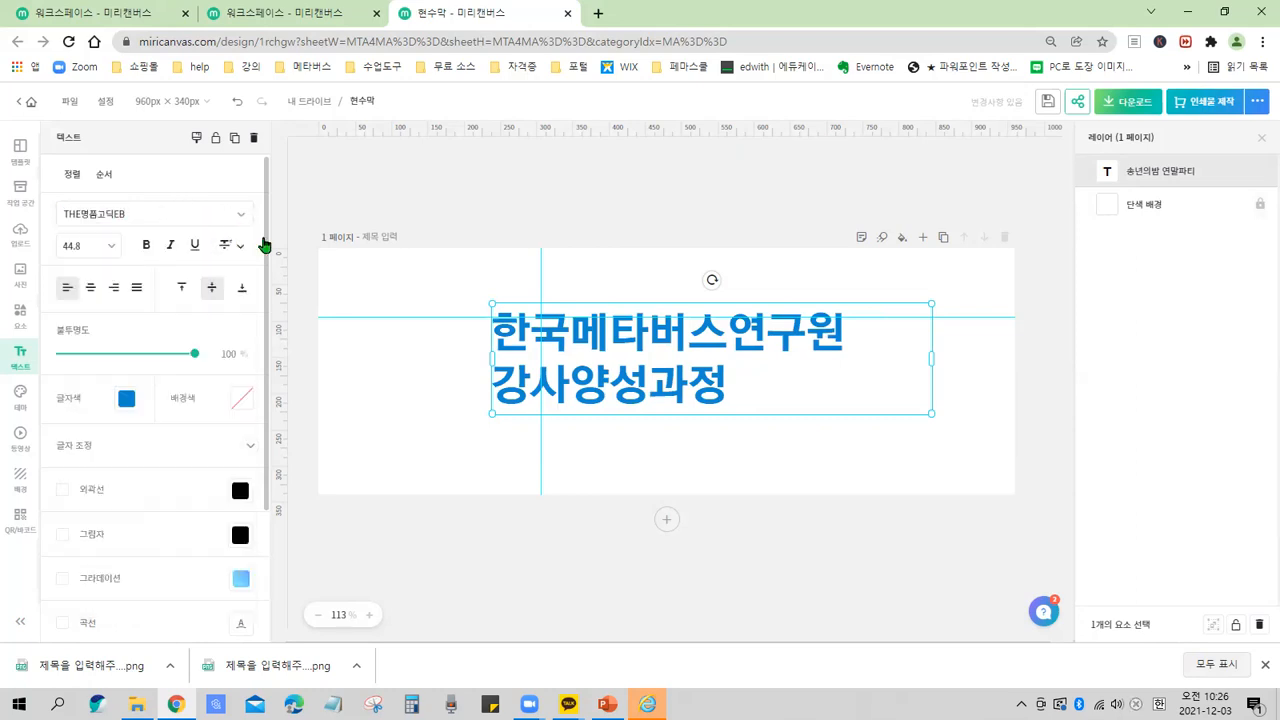
{"action": "mouse_move", "coordinate": [53, 196]}
{"action": "left_mouse_down"}
{"action": "mouse_move", "coordinate": [230, 243]}
{"action": "mouse_move", "coordinate": [271, 242]}
{"action": "mouse_move", "coordinate": [266, 229]}
{"action": "left_mouse_up"}
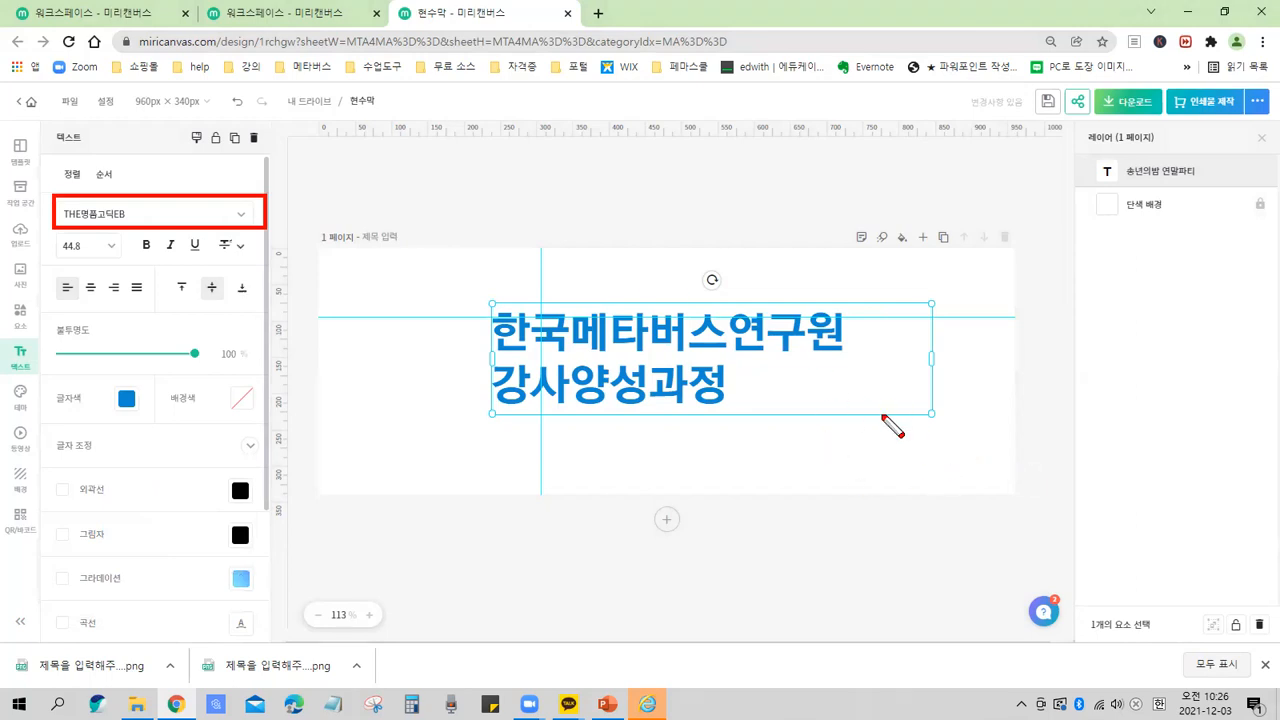
{"action": "left_click_drag", "start_coordinate": [913, 394], "coordinate": [954, 428]}
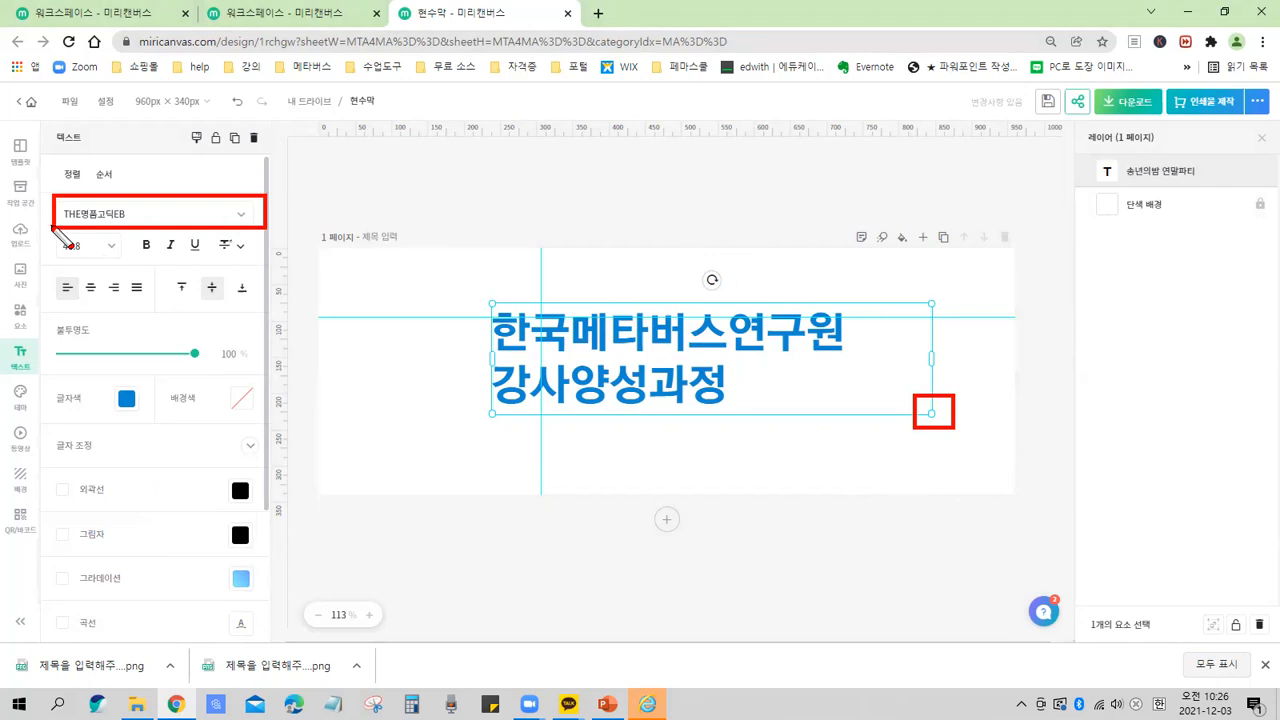
{"action": "left_click_drag", "start_coordinate": [52, 228], "coordinate": [125, 265]}
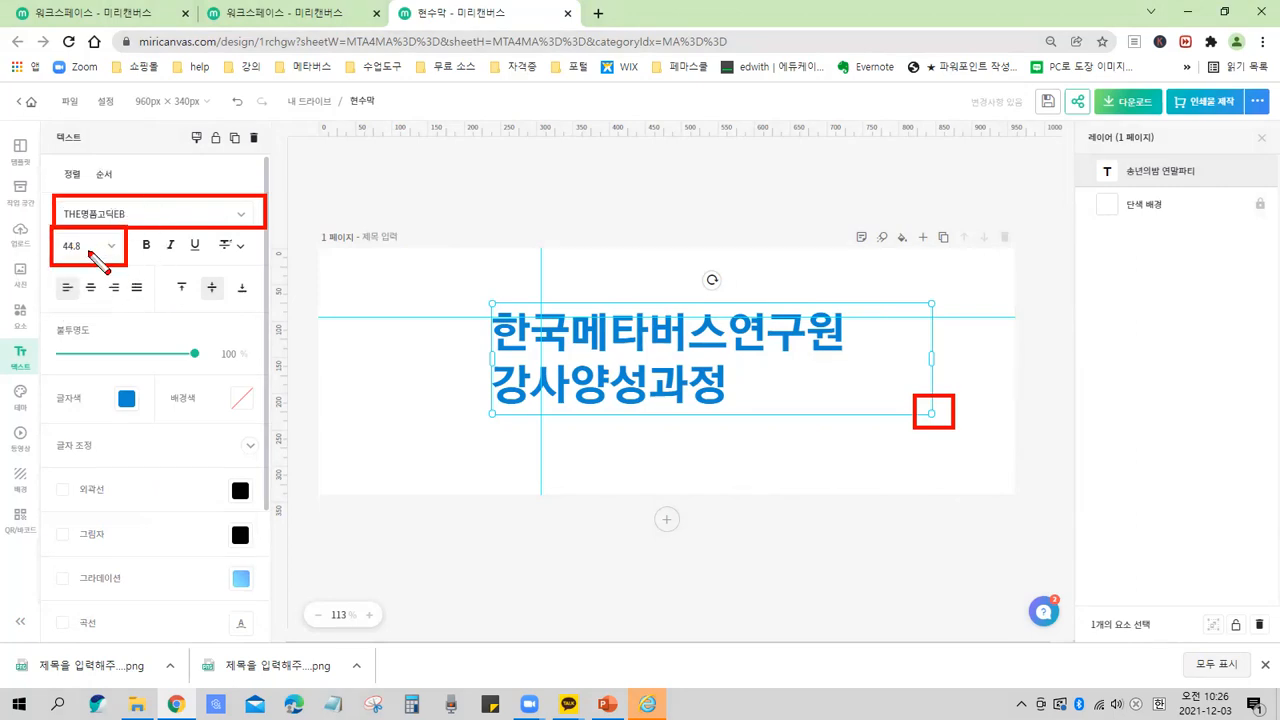
{"action": "mouse_move", "coordinate": [137, 318]}
{"action": "left_mouse_down"}
{"action": "mouse_move", "coordinate": [155, 332]}
{"action": "mouse_move", "coordinate": [196, 290]}
{"action": "left_mouse_up"}
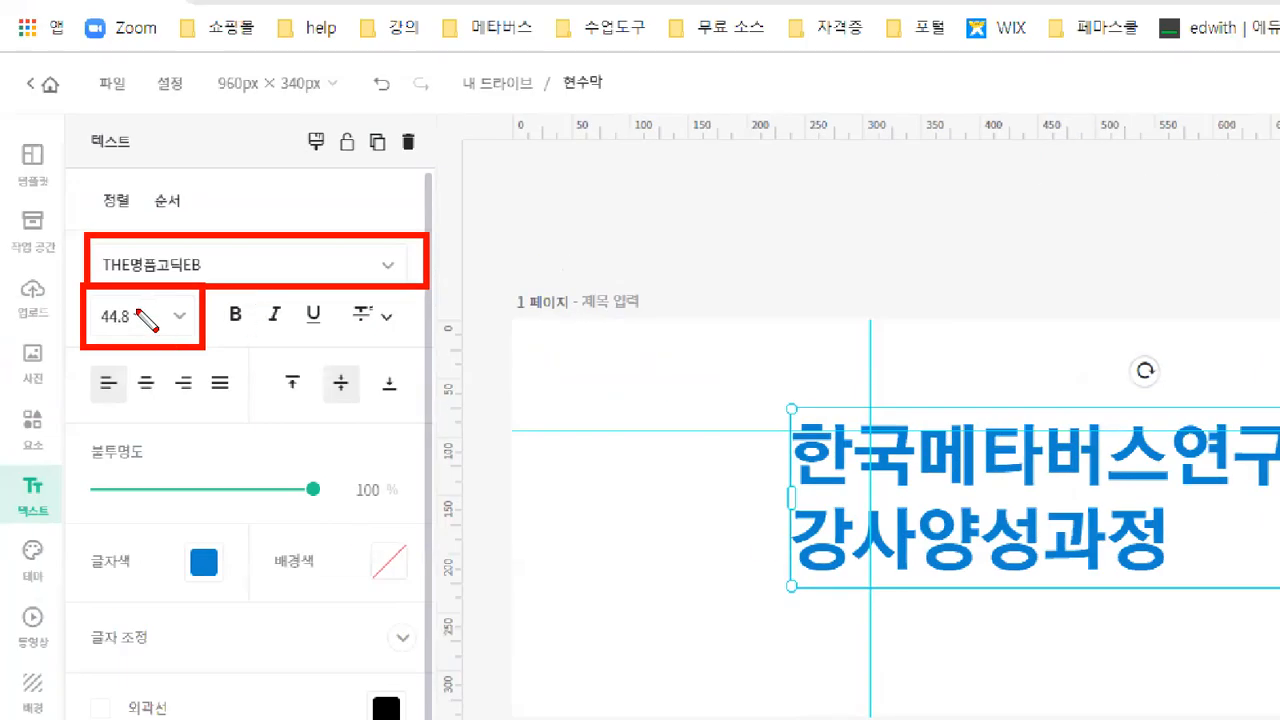
{"action": "left_click_drag", "start_coordinate": [771, 480], "coordinate": [824, 427]}
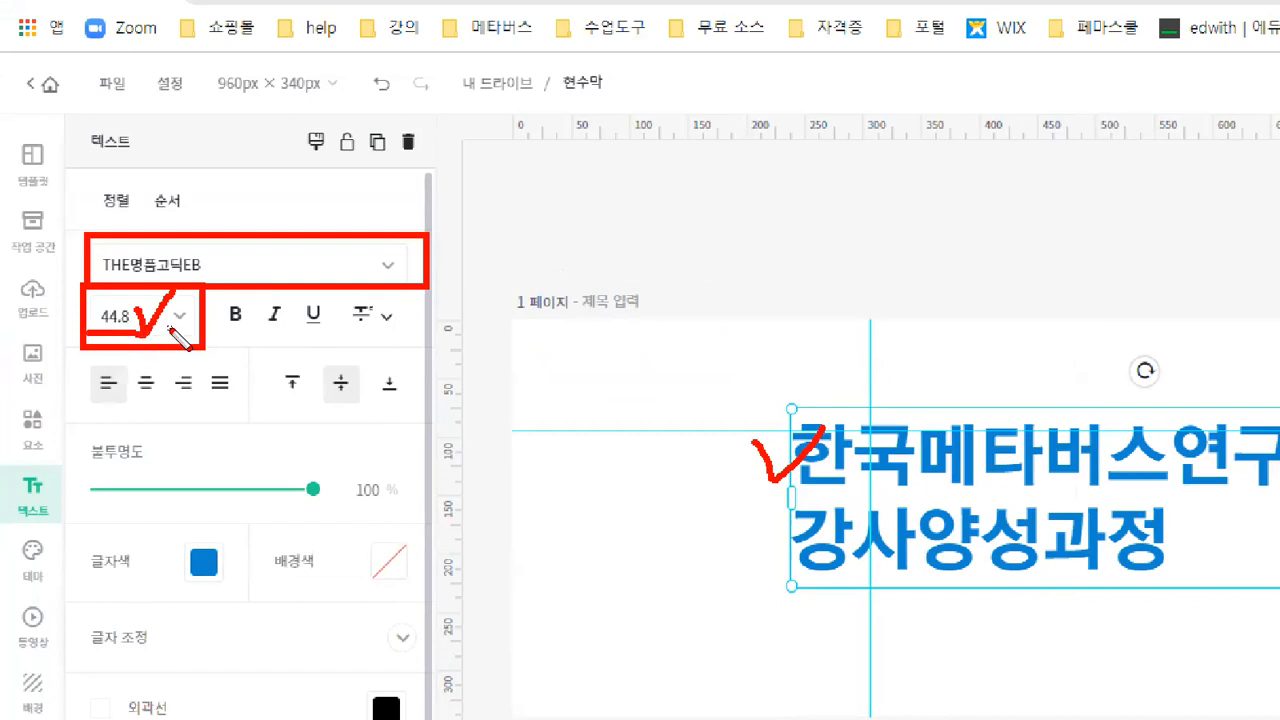
{"action": "key", "text": "e"}
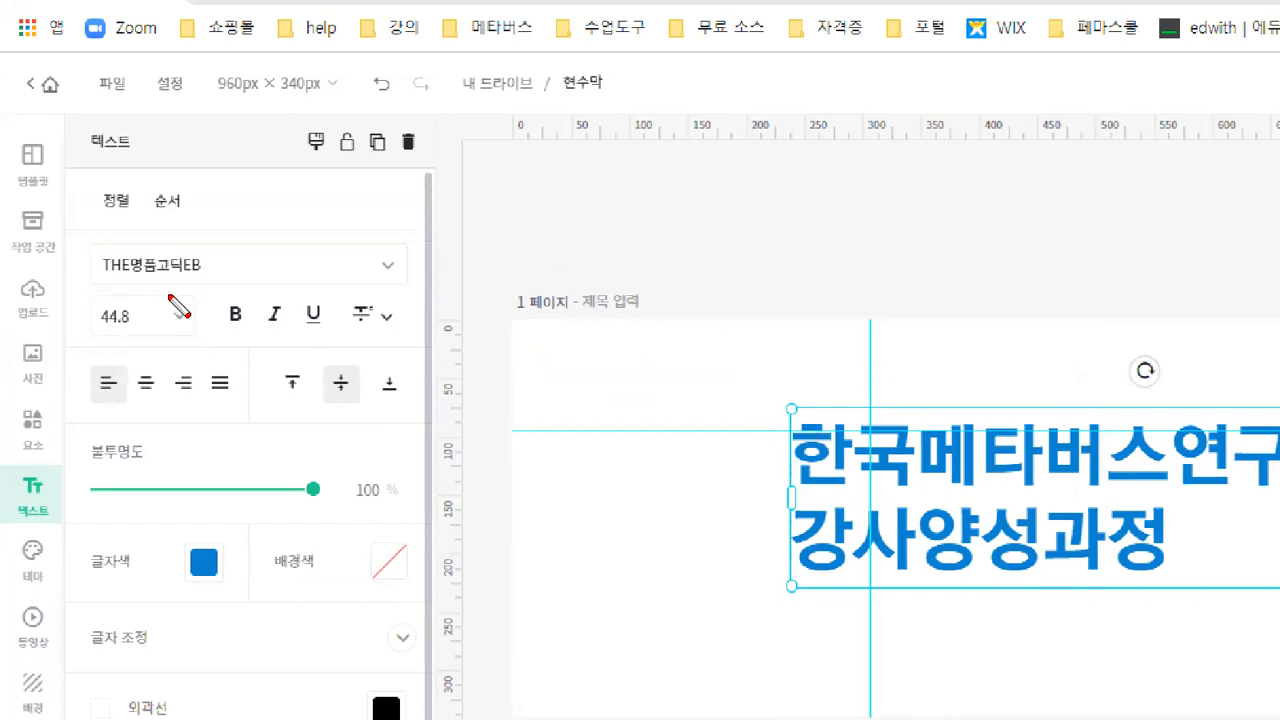
{"action": "left_click_drag", "start_coordinate": [165, 293], "coordinate": [197, 341]}
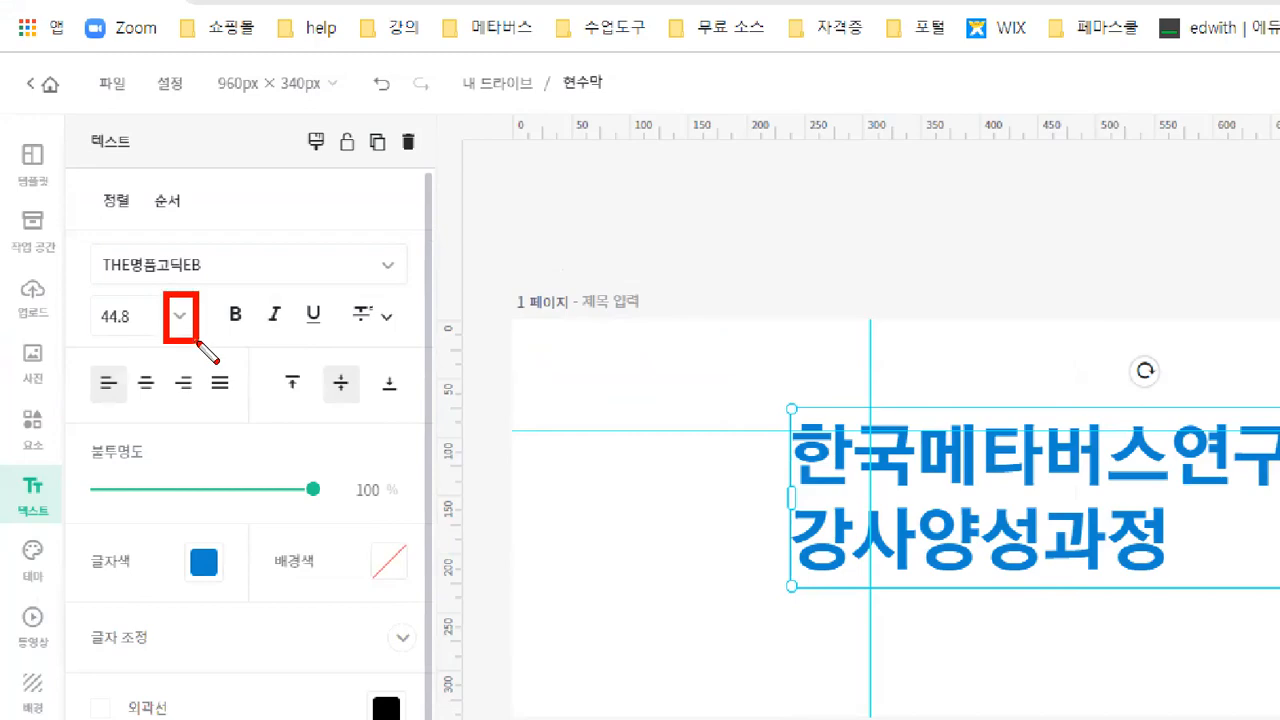
{"action": "key", "text": "Escape"}
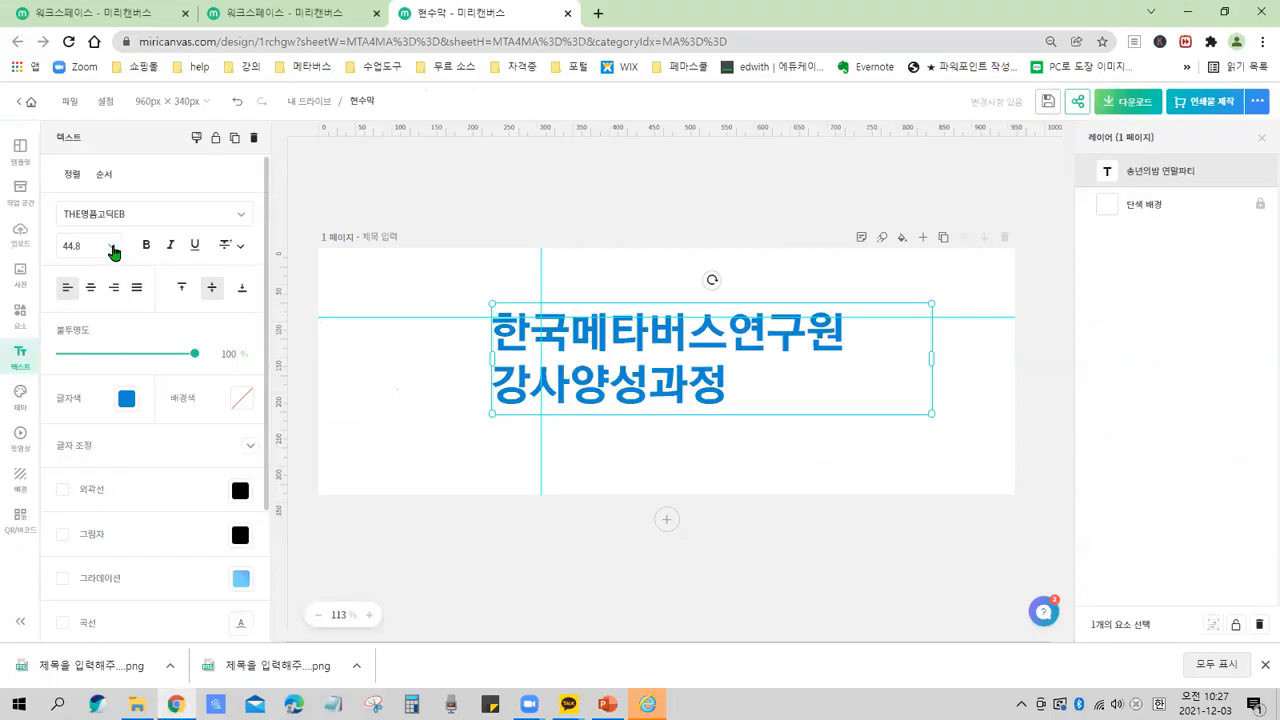
Set the title text's font size to 60, trying 48 along the way.
{"action": "left_click", "coordinate": [113, 252]}
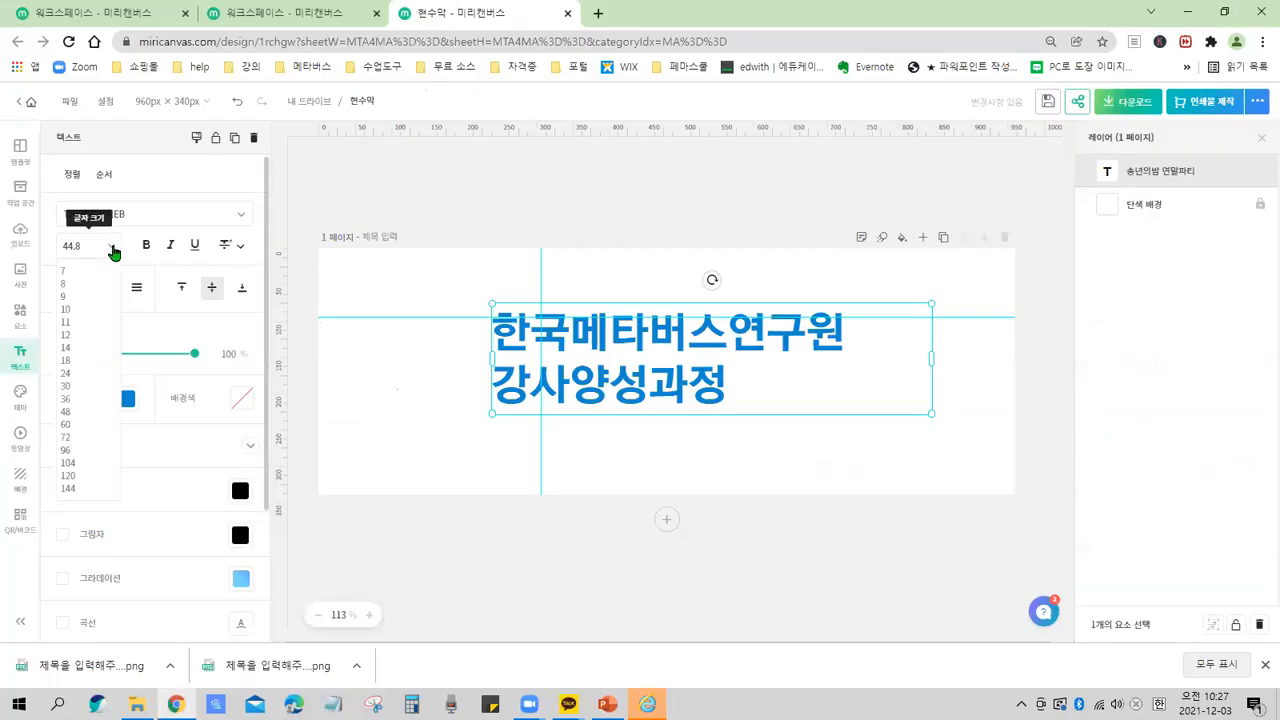
{"action": "left_click", "coordinate": [72, 427]}
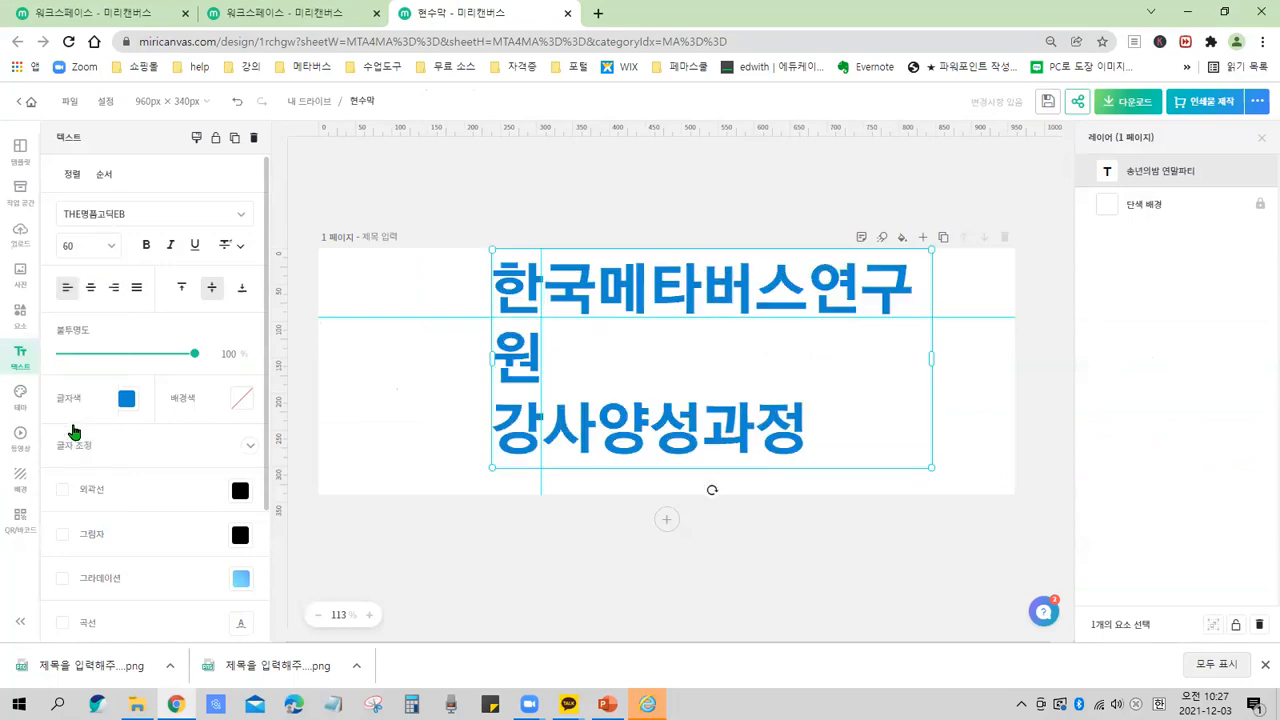
{"action": "left_click", "coordinate": [111, 253]}
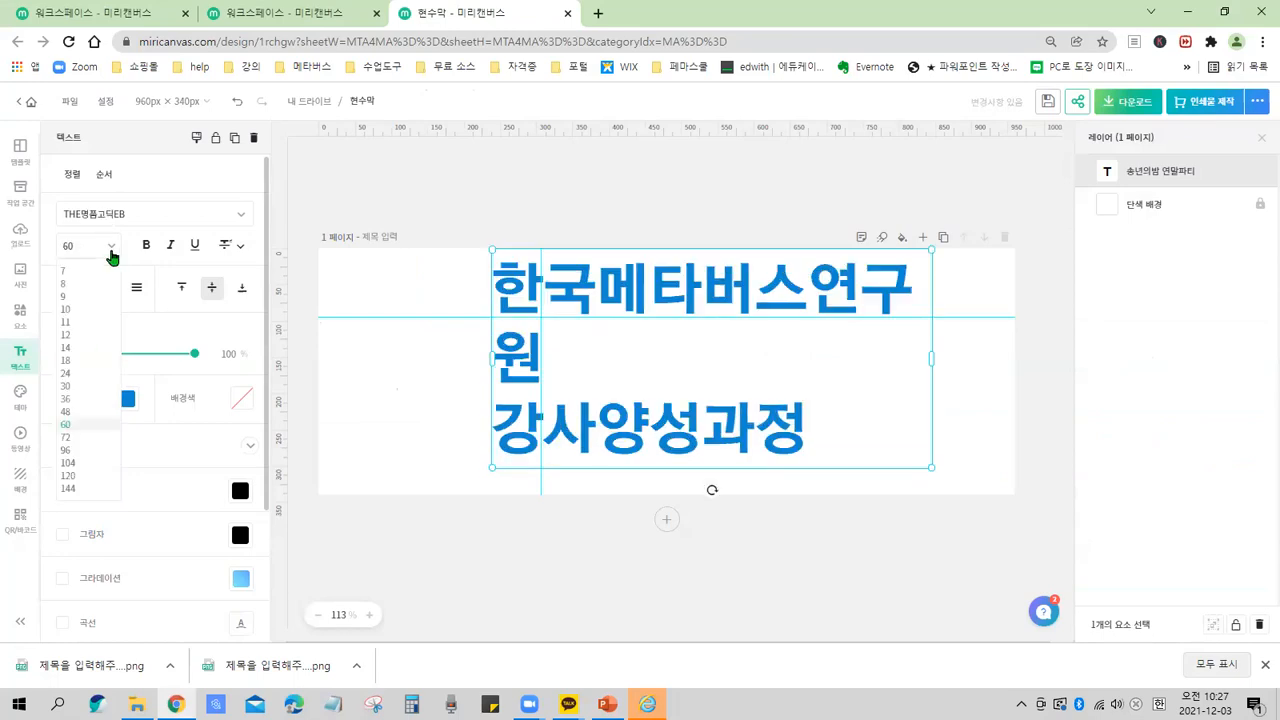
{"action": "left_click", "coordinate": [66, 412]}
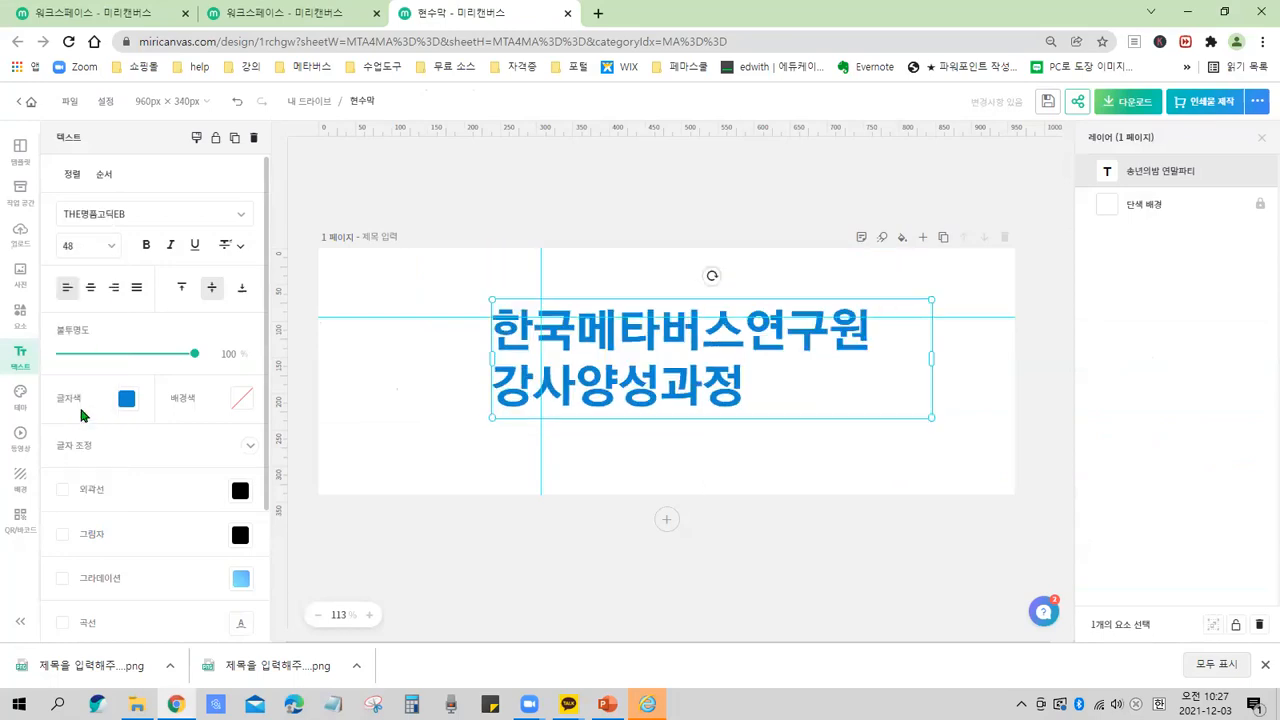
{"action": "left_click", "coordinate": [112, 254]}
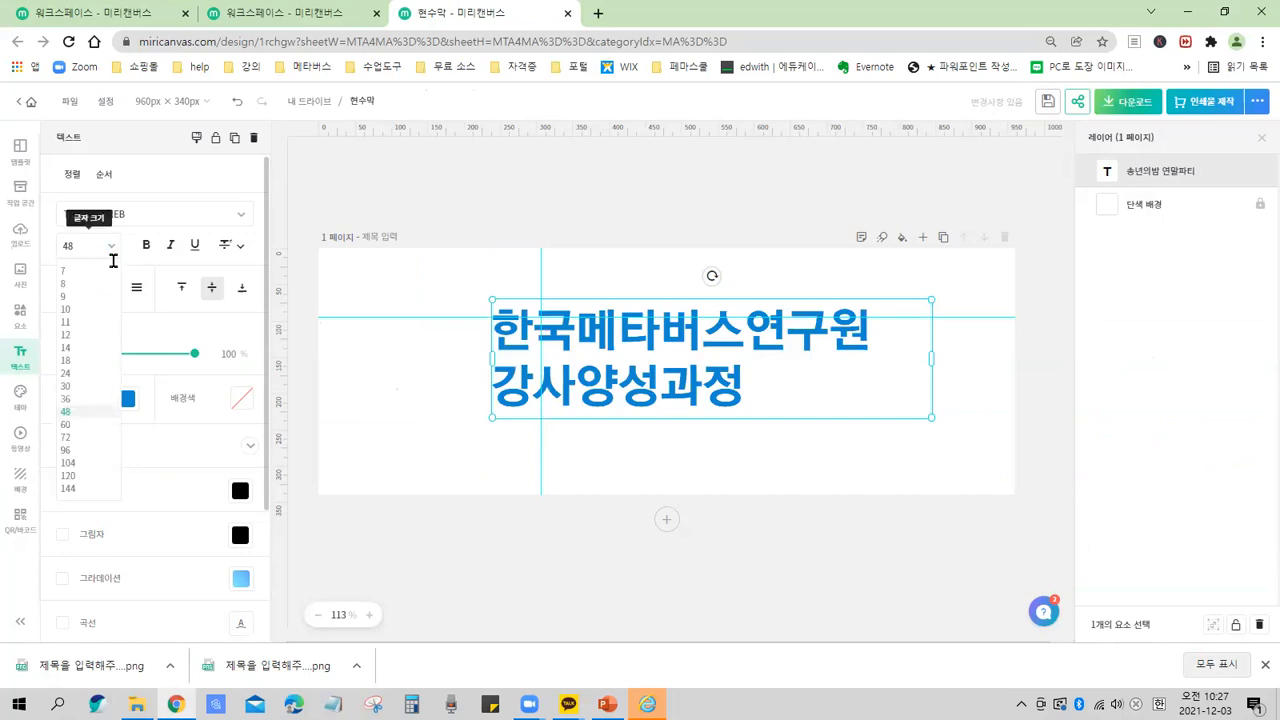
{"action": "left_click", "coordinate": [68, 425]}
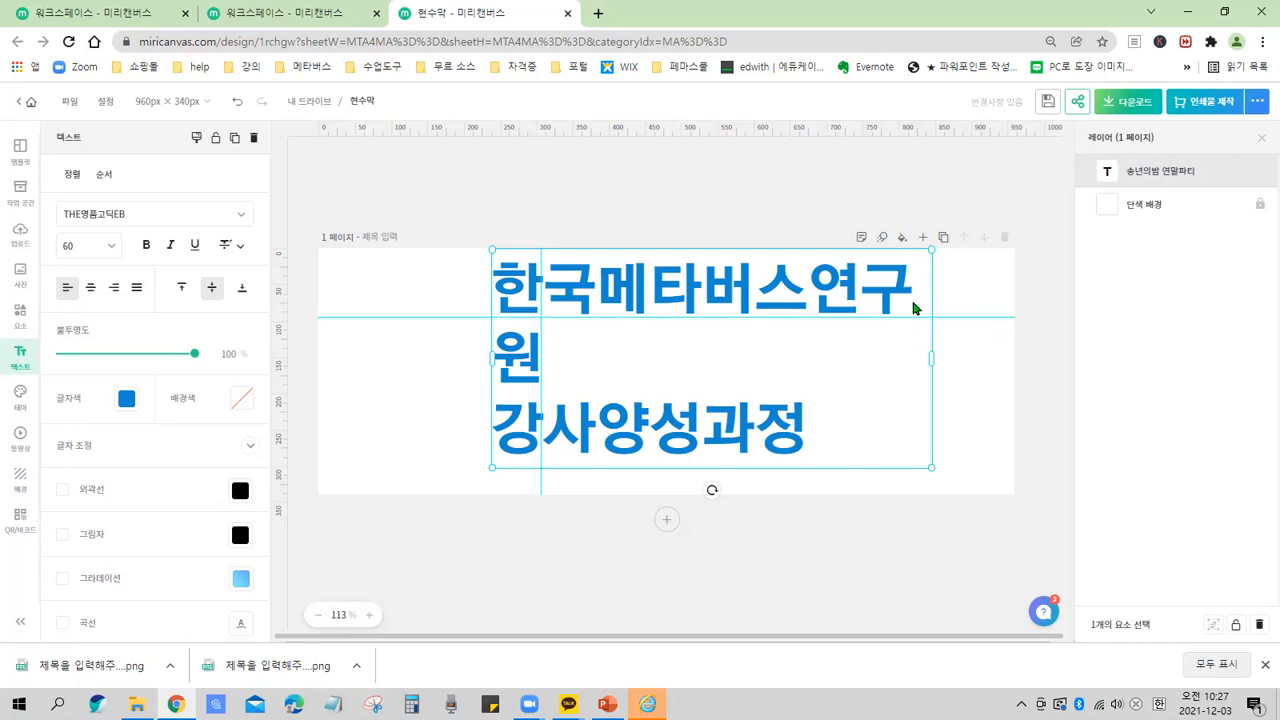
Widen the title text box so the first line fits on a single line again.
{"action": "left_click_drag", "start_coordinate": [929, 358], "coordinate": [983, 356]}
{"action": "left_click", "coordinate": [983, 356]}
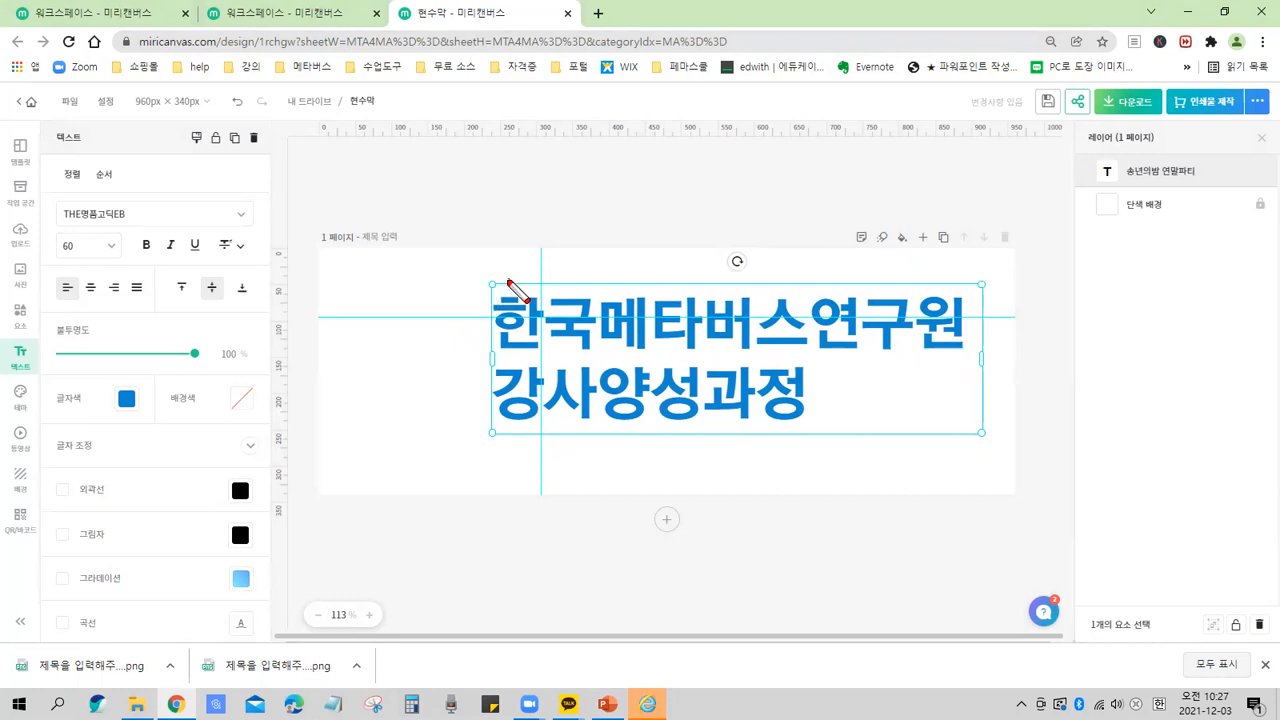
{"action": "left_click_drag", "start_coordinate": [737, 412], "coordinate": [985, 438]}
{"action": "mouse_move", "coordinate": [486, 244]}
{"action": "left_mouse_down"}
{"action": "mouse_move", "coordinate": [489, 312]}
{"action": "mouse_move", "coordinate": [485, 225]}
{"action": "mouse_move", "coordinate": [486, 341]}
{"action": "left_mouse_up"}
{"action": "left_click_drag", "start_coordinate": [496, 222], "coordinate": [494, 340]}
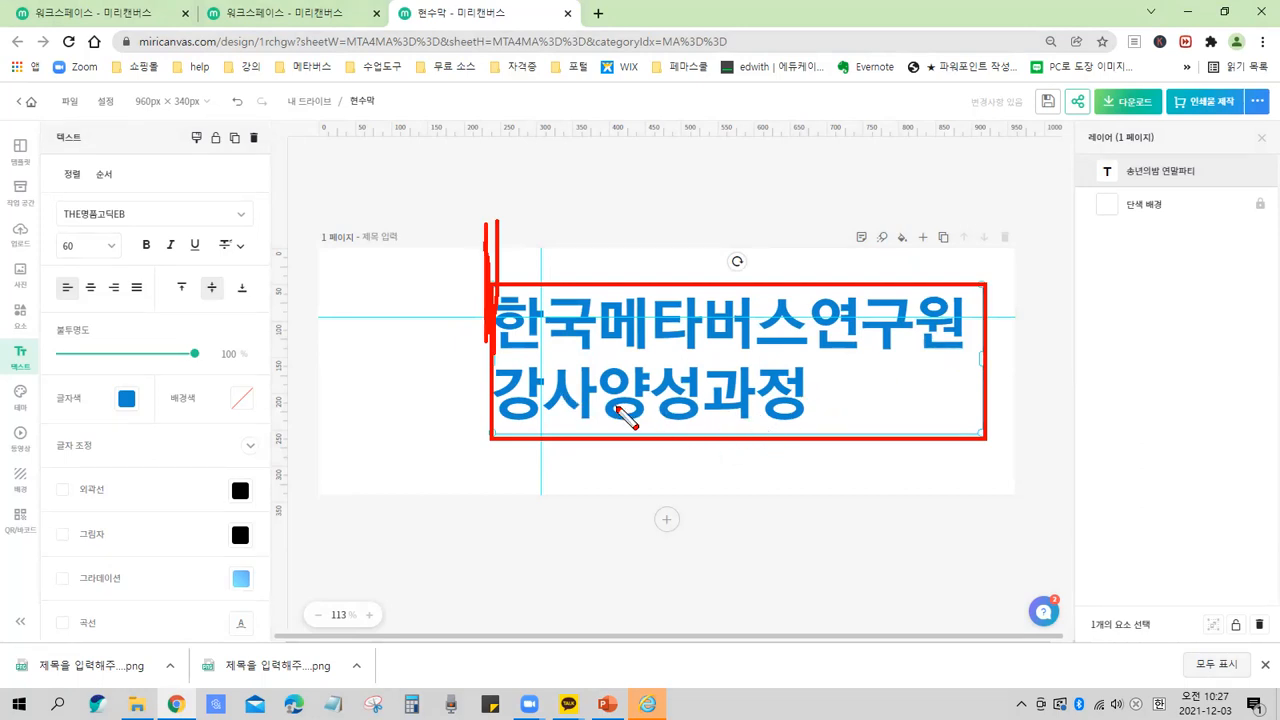
{"action": "left_click_drag", "start_coordinate": [505, 362], "coordinate": [515, 400]}
{"action": "mouse_move", "coordinate": [600, 405]}
{"action": "left_mouse_down"}
{"action": "mouse_move", "coordinate": [815, 414]}
{"action": "mouse_move", "coordinate": [815, 366]}
{"action": "mouse_move", "coordinate": [672, 384]}
{"action": "mouse_move", "coordinate": [628, 409]}
{"action": "mouse_move", "coordinate": [838, 413]}
{"action": "left_mouse_up"}
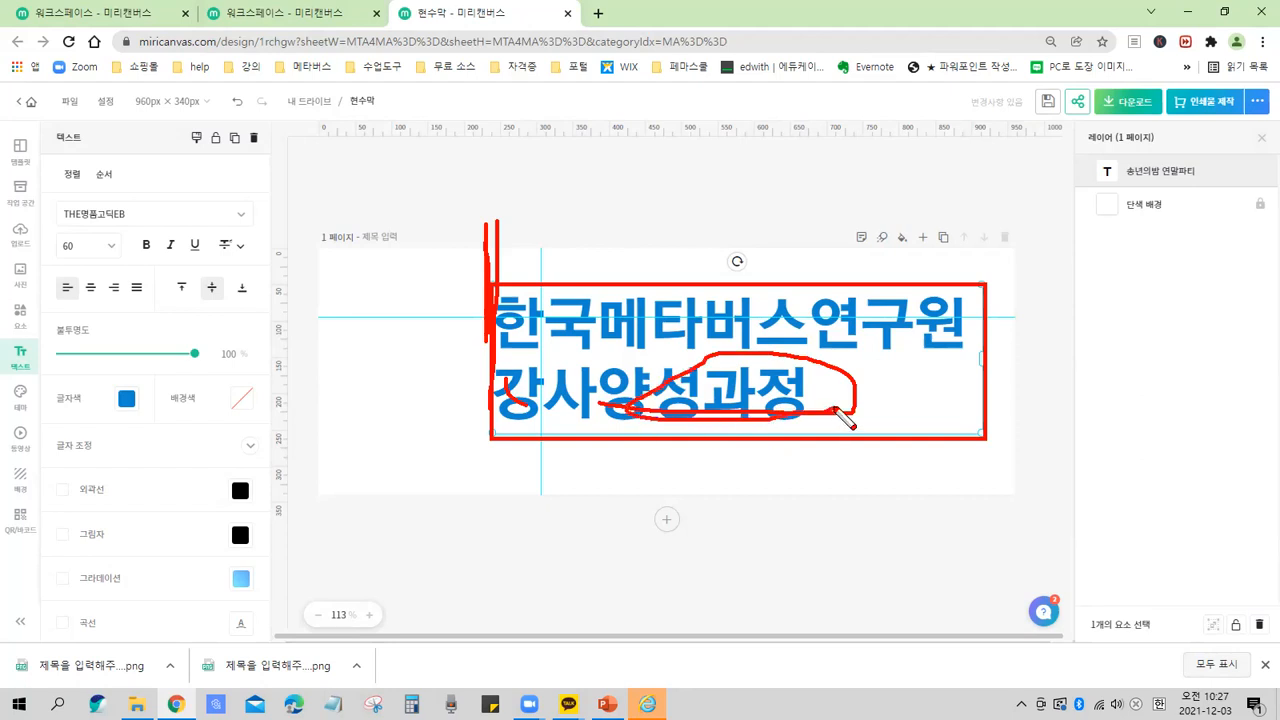
{"action": "left_click_drag", "start_coordinate": [970, 222], "coordinate": [970, 427]}
{"action": "left_click_drag", "start_coordinate": [981, 248], "coordinate": [980, 460]}
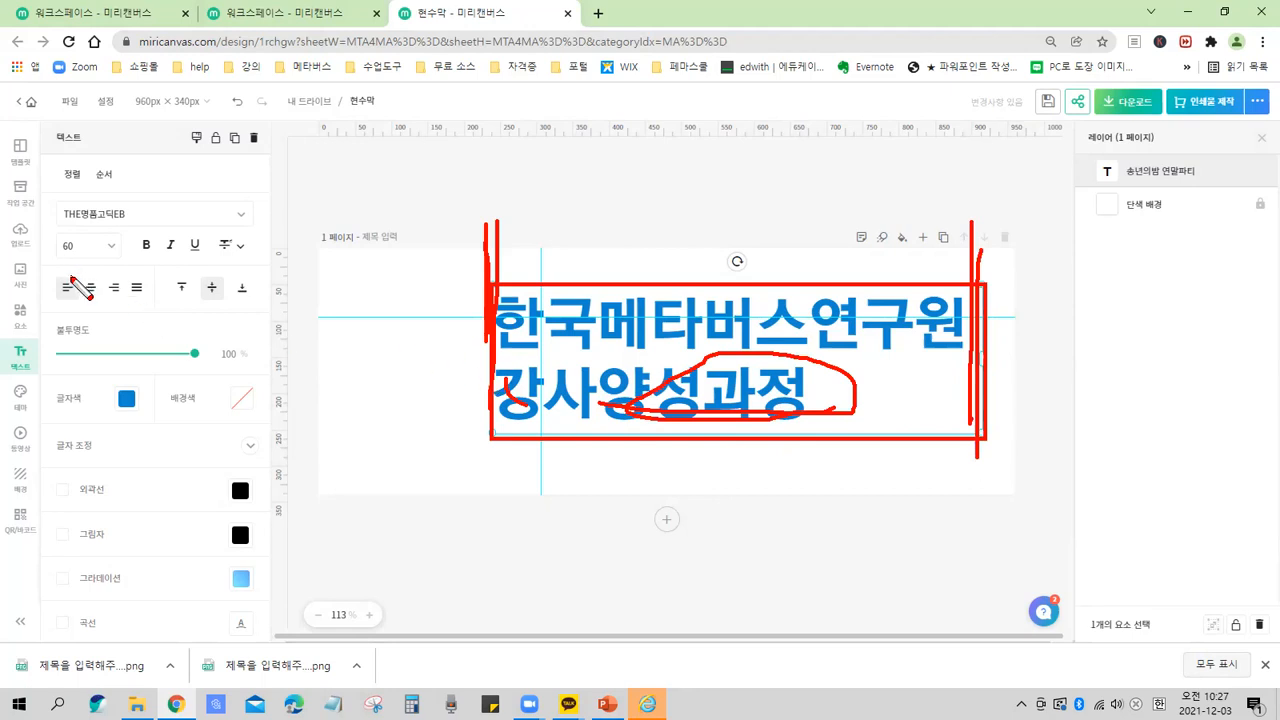
{"action": "left_click_drag", "start_coordinate": [50, 268], "coordinate": [157, 311]}
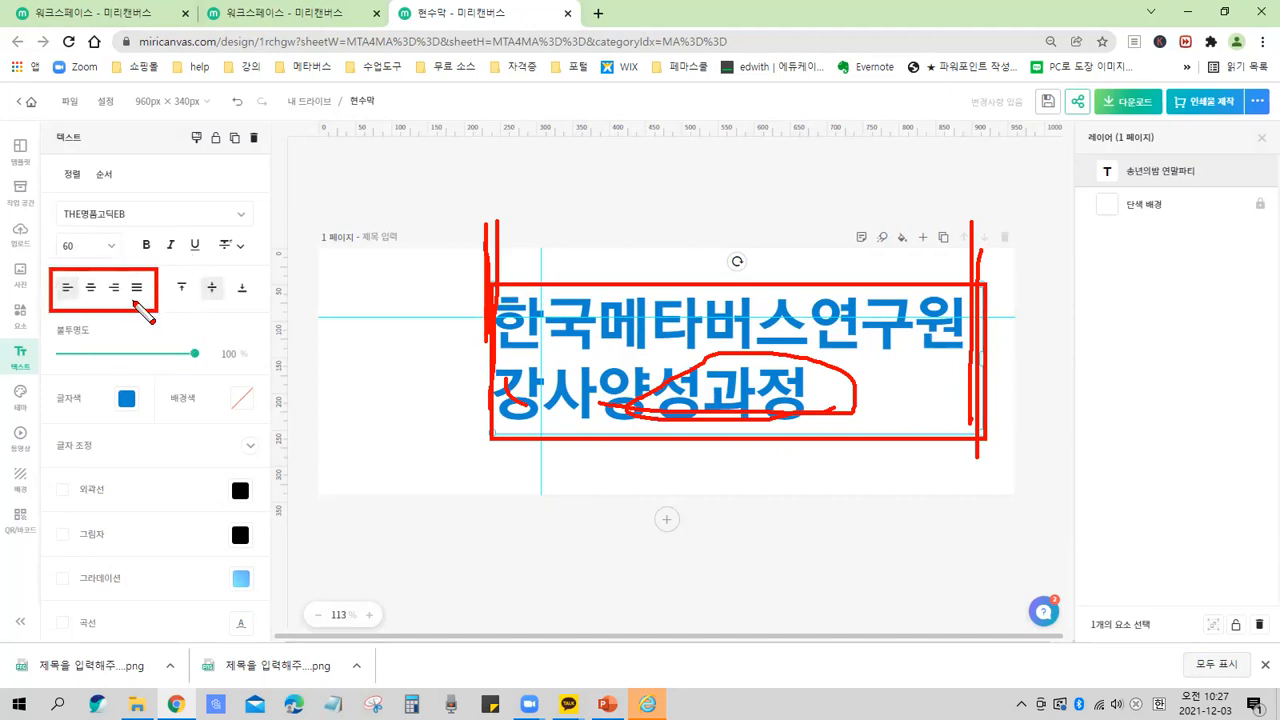
{"action": "key", "text": "Escape"}
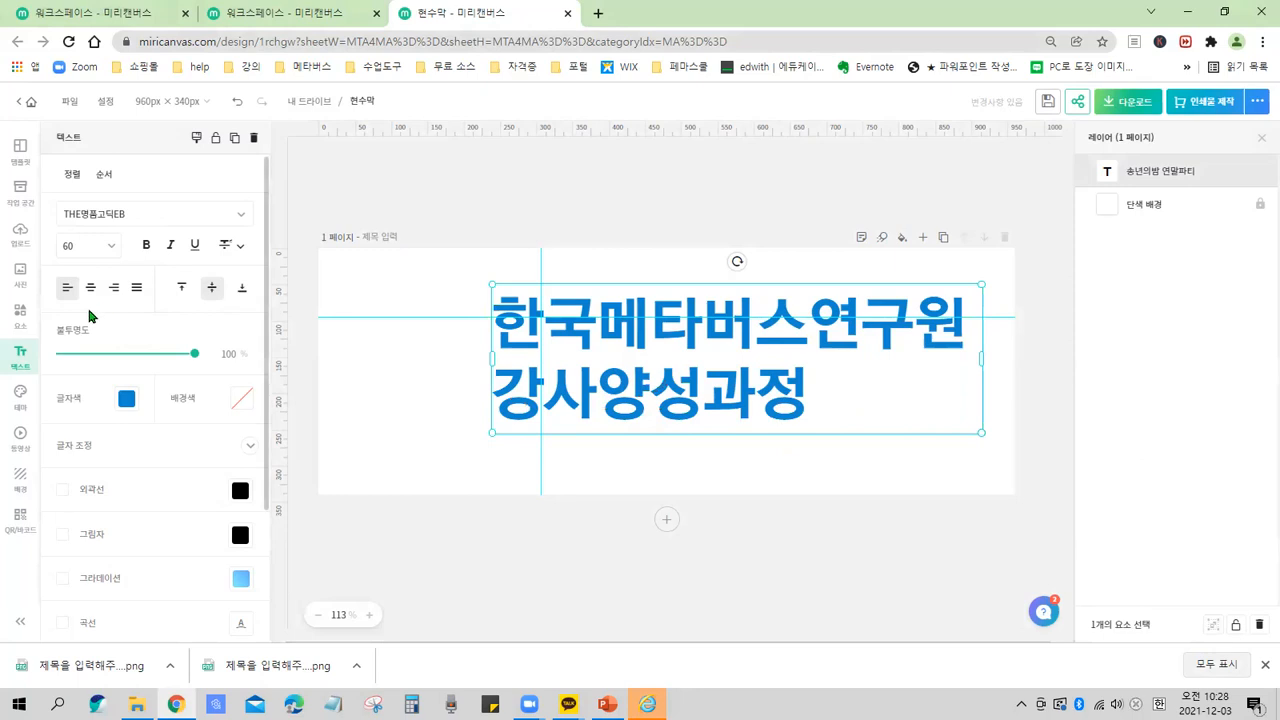
Try the left, centre, right and justified text alignments on the title, finishing with centre alignment.
{"action": "left_click", "coordinate": [67, 290]}
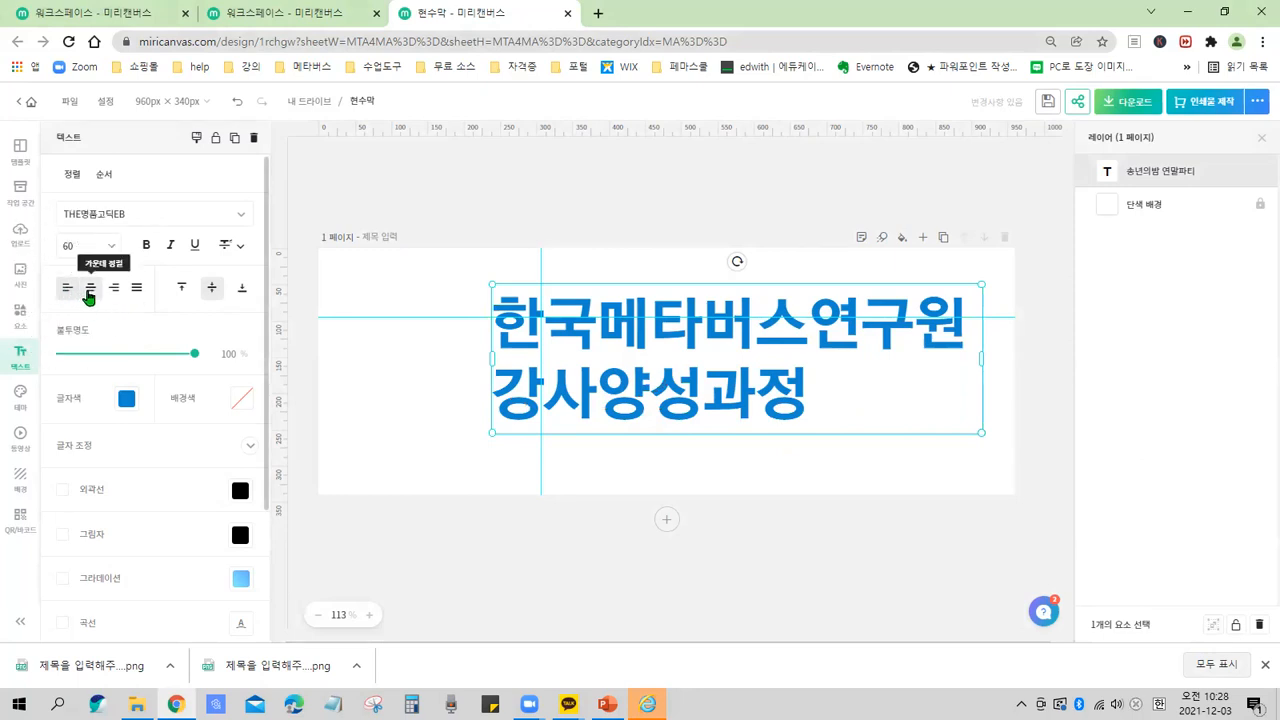
{"action": "left_click", "coordinate": [89, 292]}
{"action": "left_click", "coordinate": [89, 292]}
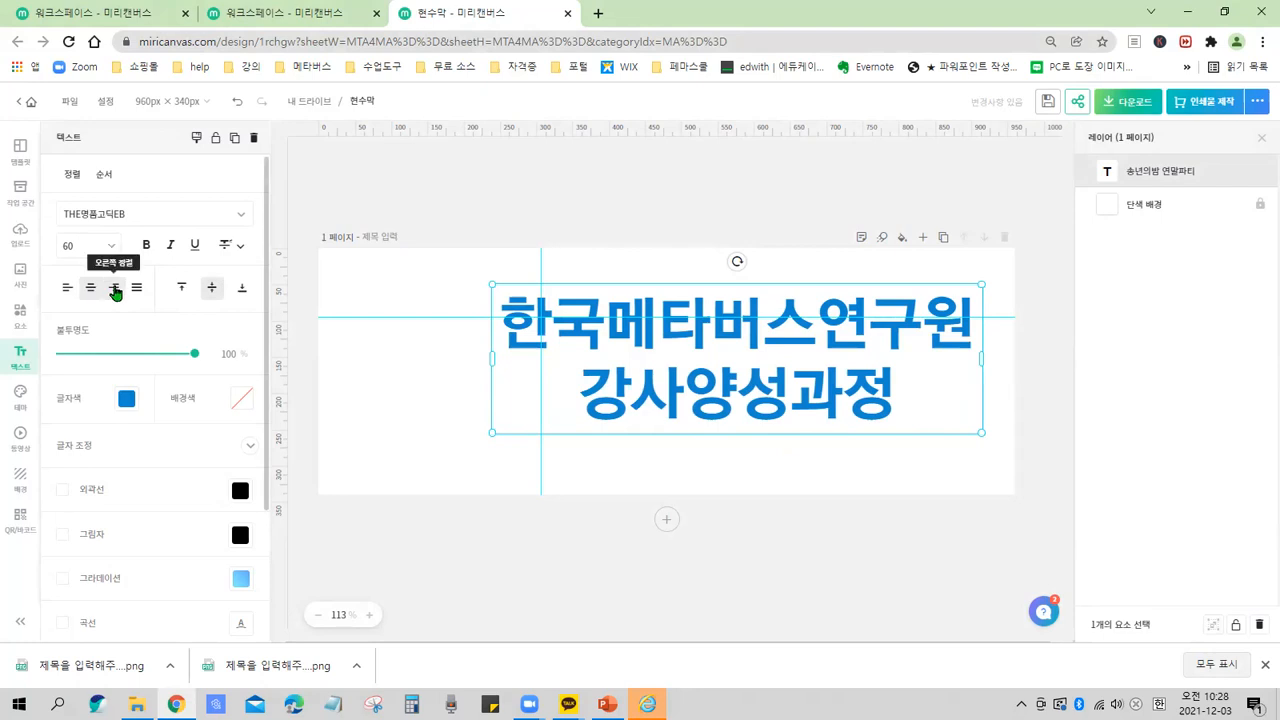
{"action": "left_click", "coordinate": [115, 290]}
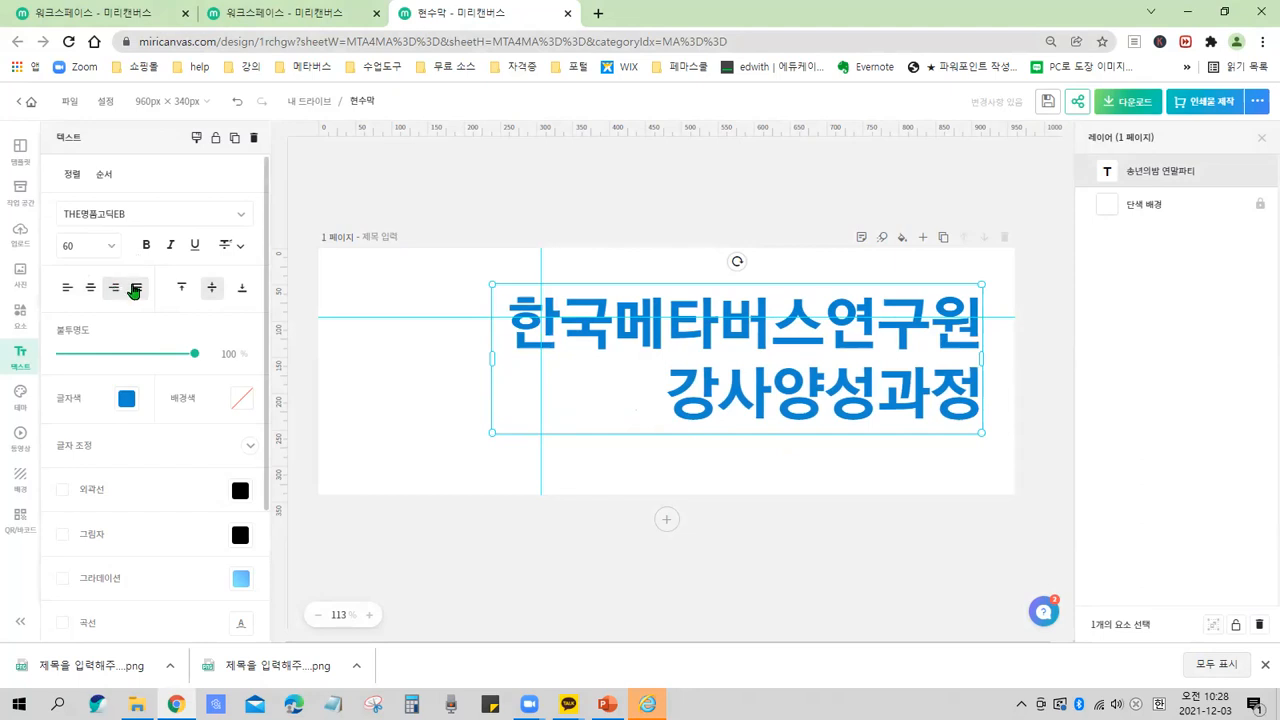
{"action": "left_click", "coordinate": [136, 290]}
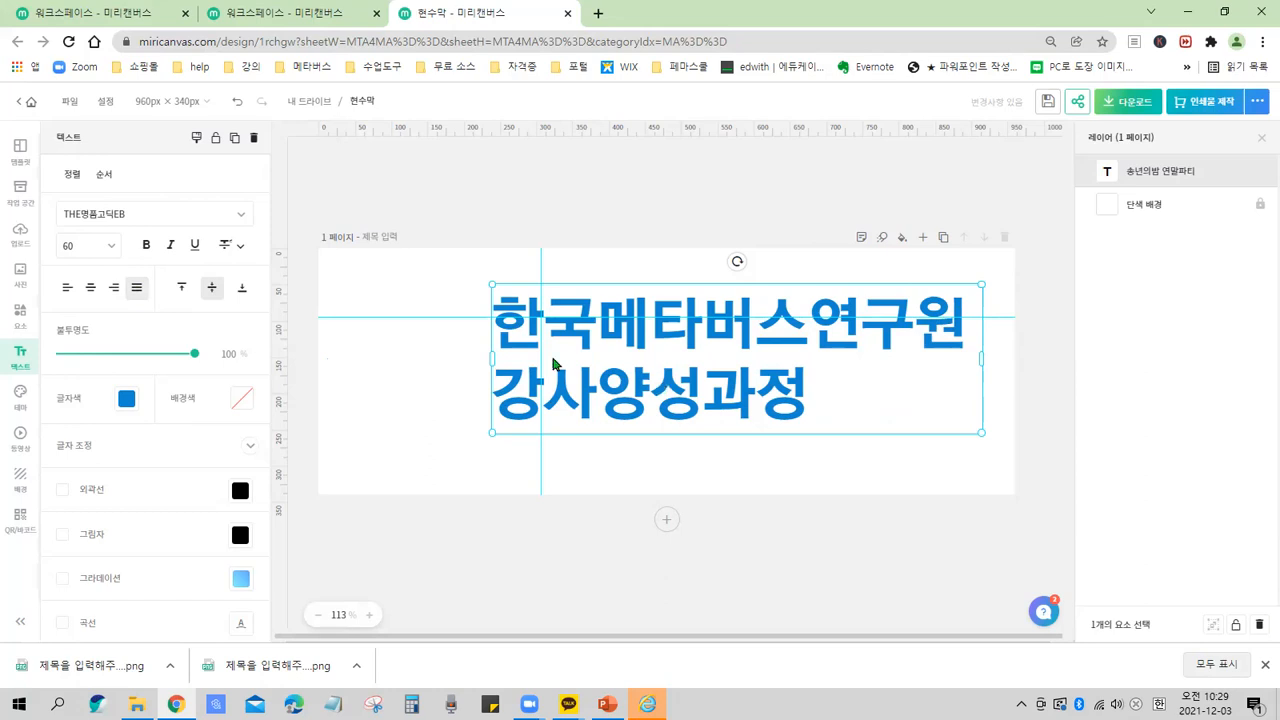
{"action": "left_click", "coordinate": [91, 290]}
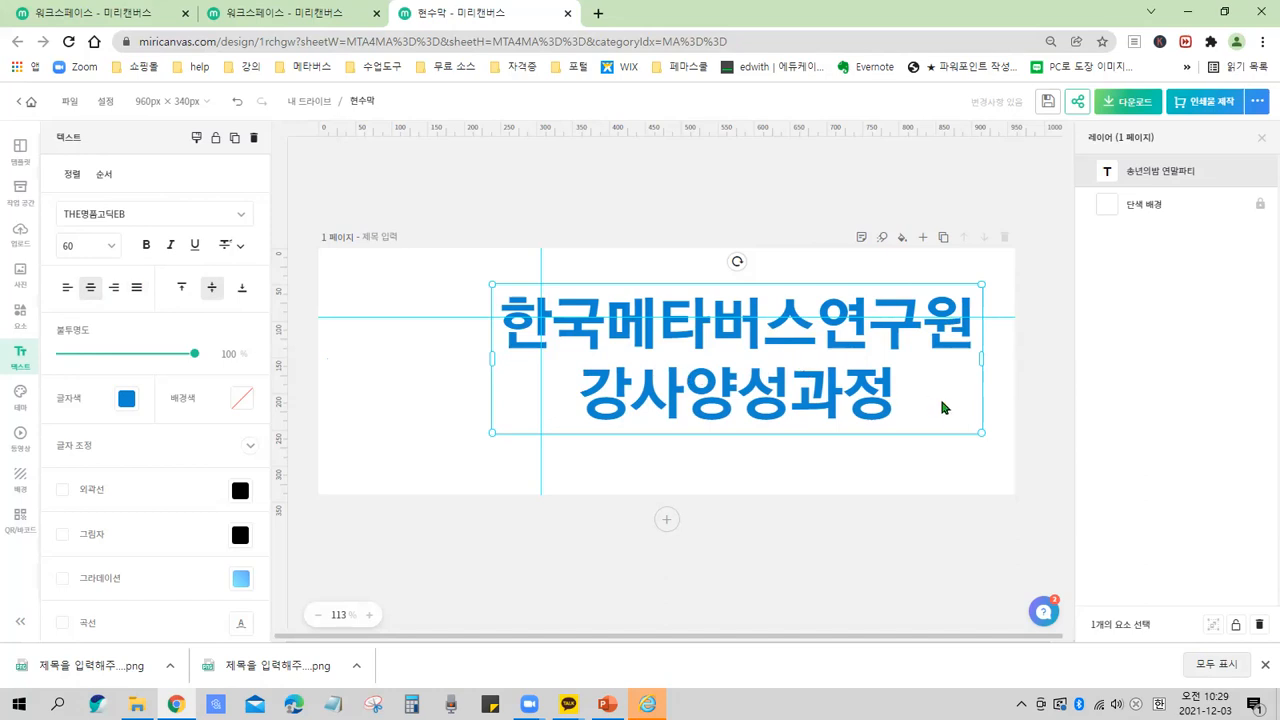
Scale the title text box down from its corner to a font size of about 53.5 and nudge it slightly left.
{"action": "left_click_drag", "start_coordinate": [985, 432], "coordinate": [929, 418]}
{"action": "left_click_drag", "start_coordinate": [742, 390], "coordinate": [718, 401]}
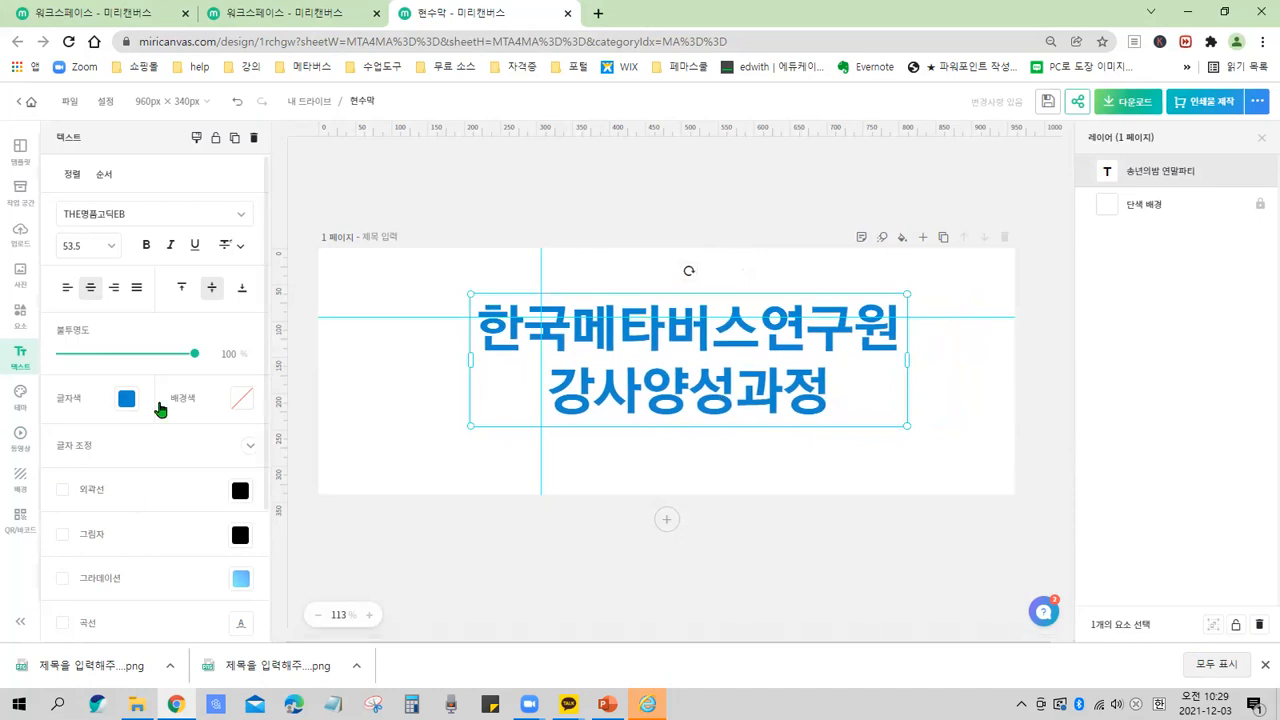
Open the 글자 조정 character adjustment settings for the title and scroll to its spacing controls.
{"action": "key", "text": "ctrl+2"}
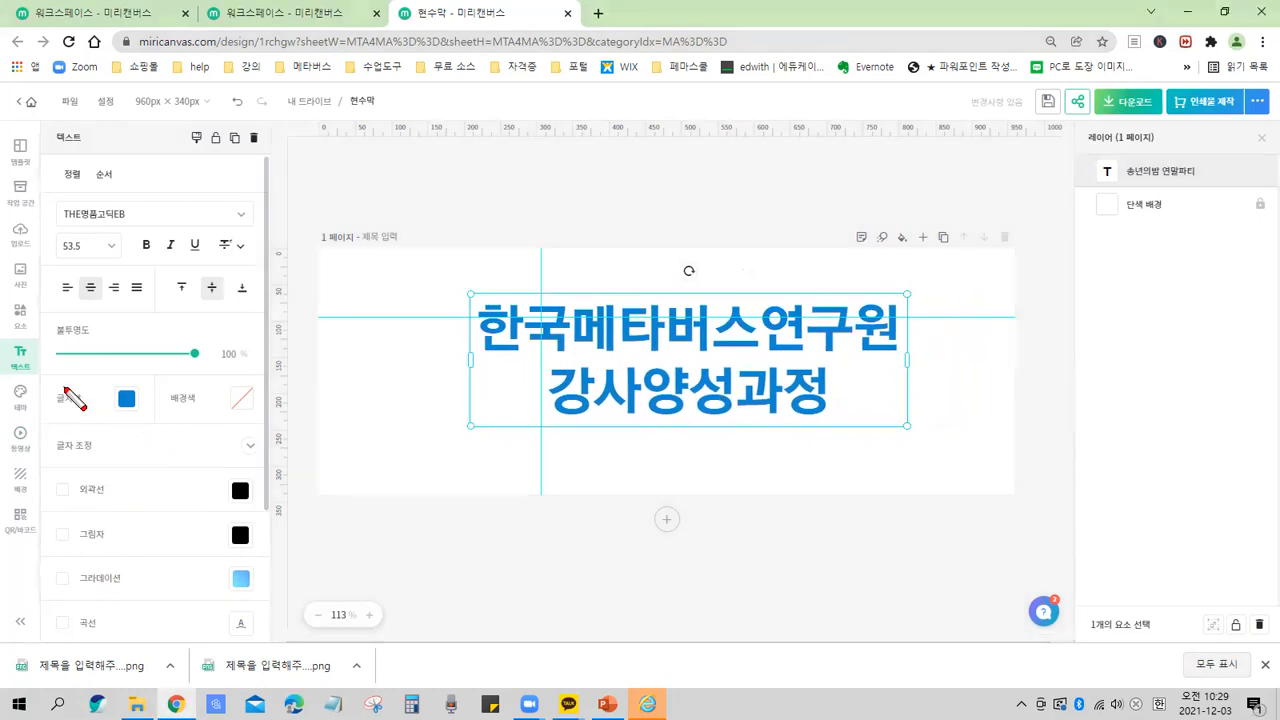
{"action": "left_click_drag", "start_coordinate": [63, 373], "coordinate": [116, 385]}
{"action": "key", "text": "Escape"}
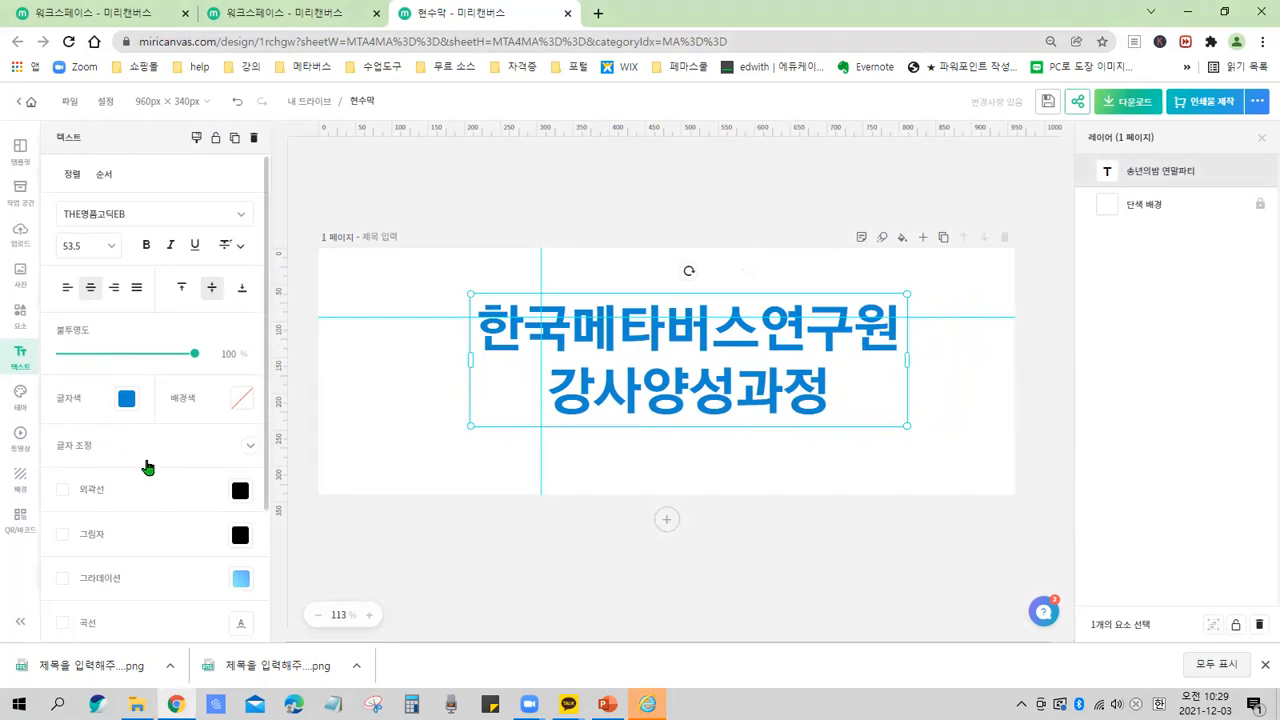
{"action": "key", "text": "ctrl+2"}
{"action": "left_click_drag", "start_coordinate": [48, 426], "coordinate": [112, 462]}
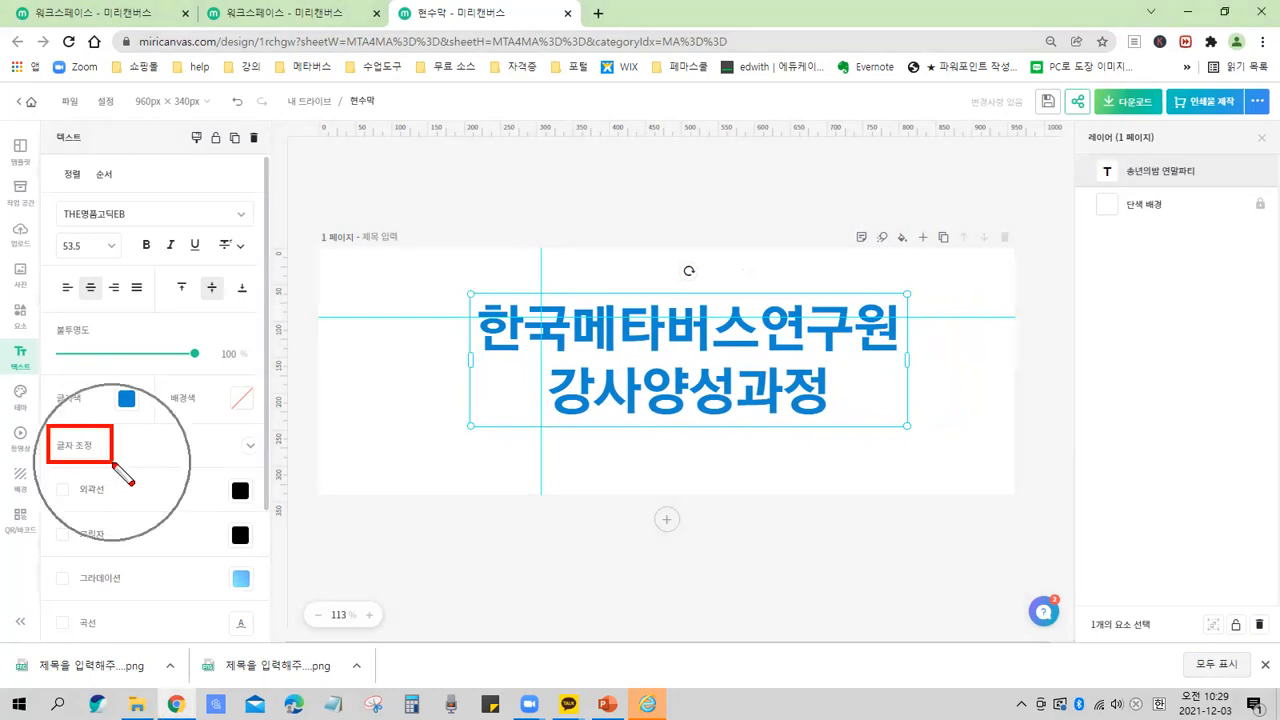
{"action": "left_click_drag", "start_coordinate": [236, 427], "coordinate": [270, 464]}
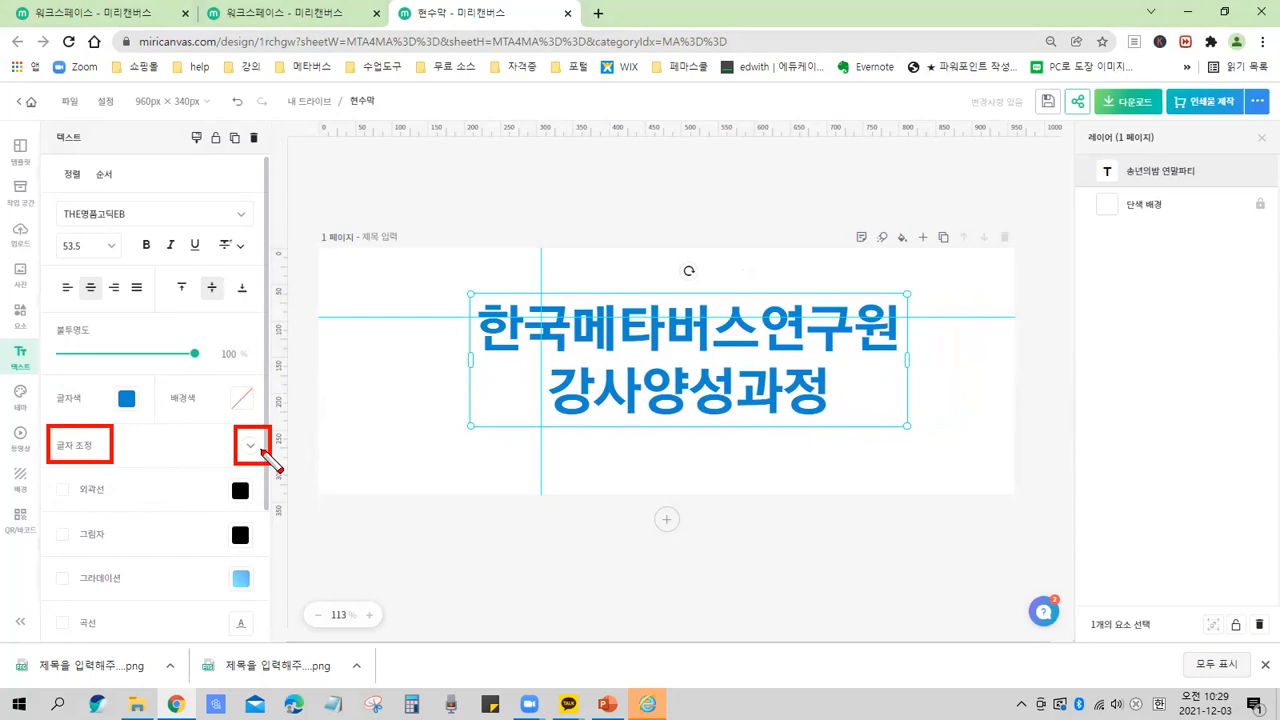
{"action": "left_click", "coordinate": [250, 447]}
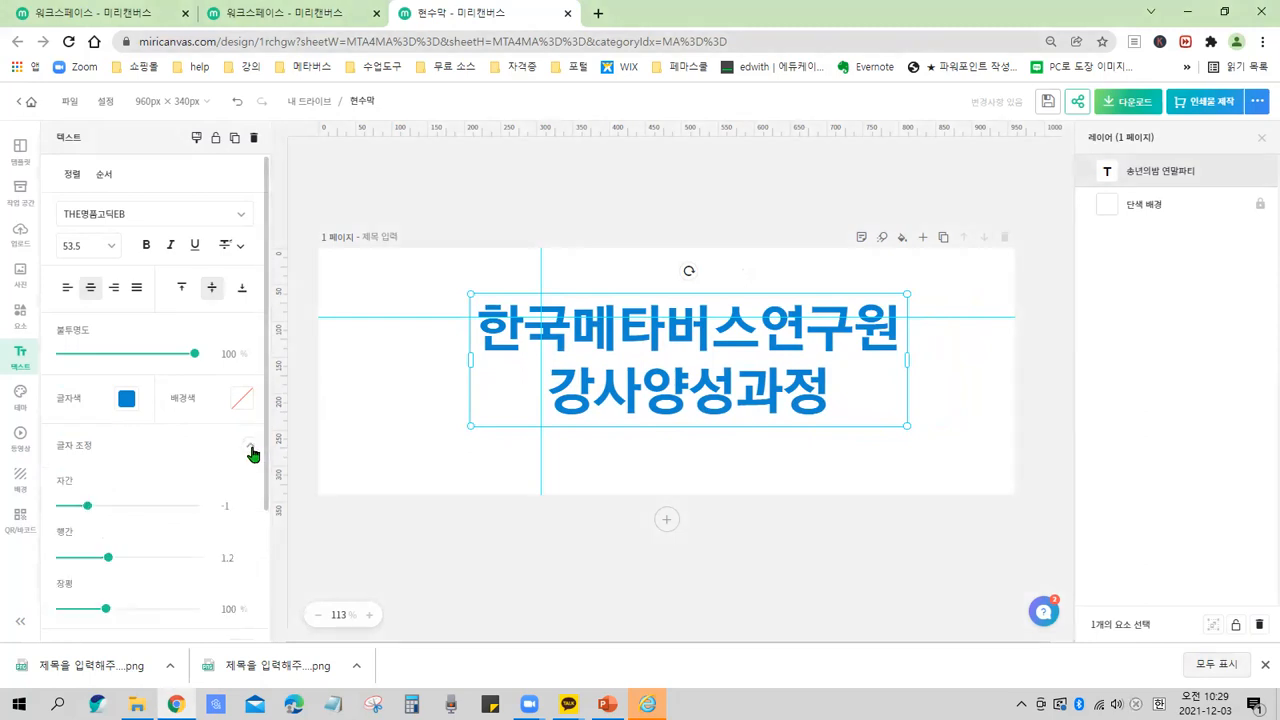
{"action": "scroll", "coordinate": [229, 366], "scroll_direction": "down", "scroll_amount": 3}
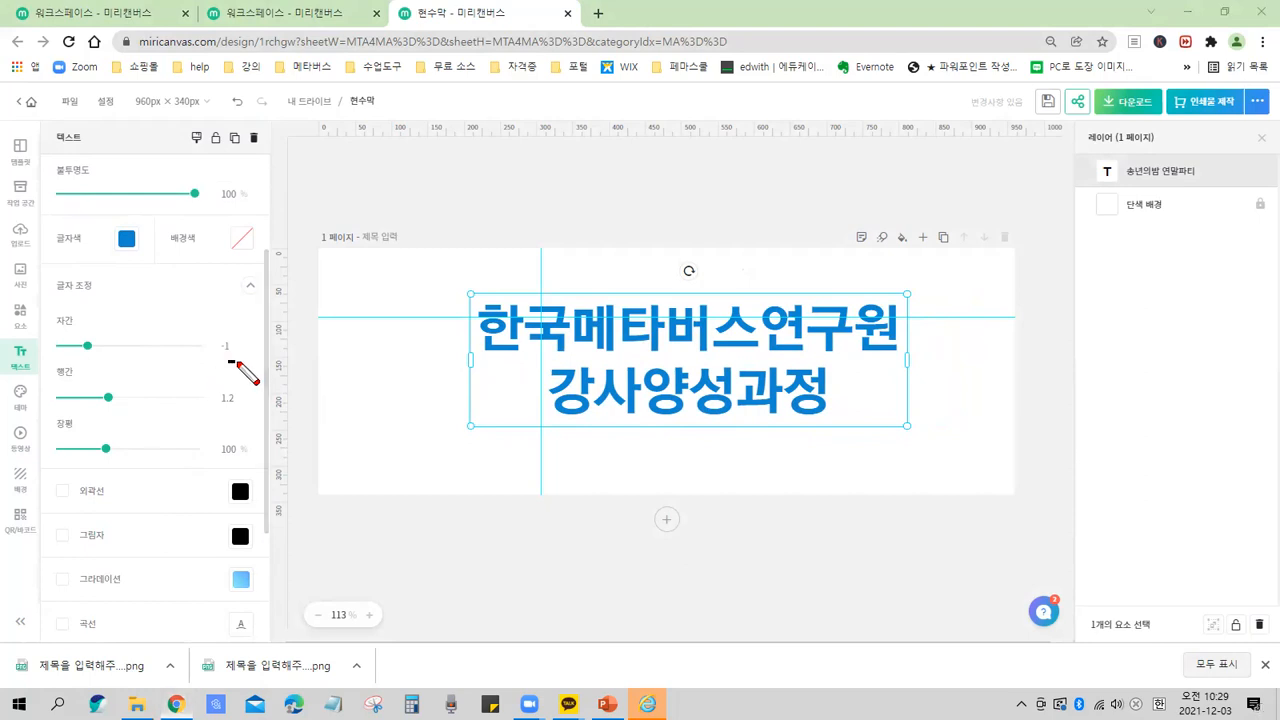
{"action": "left_click_drag", "start_coordinate": [199, 314], "coordinate": [239, 361]}
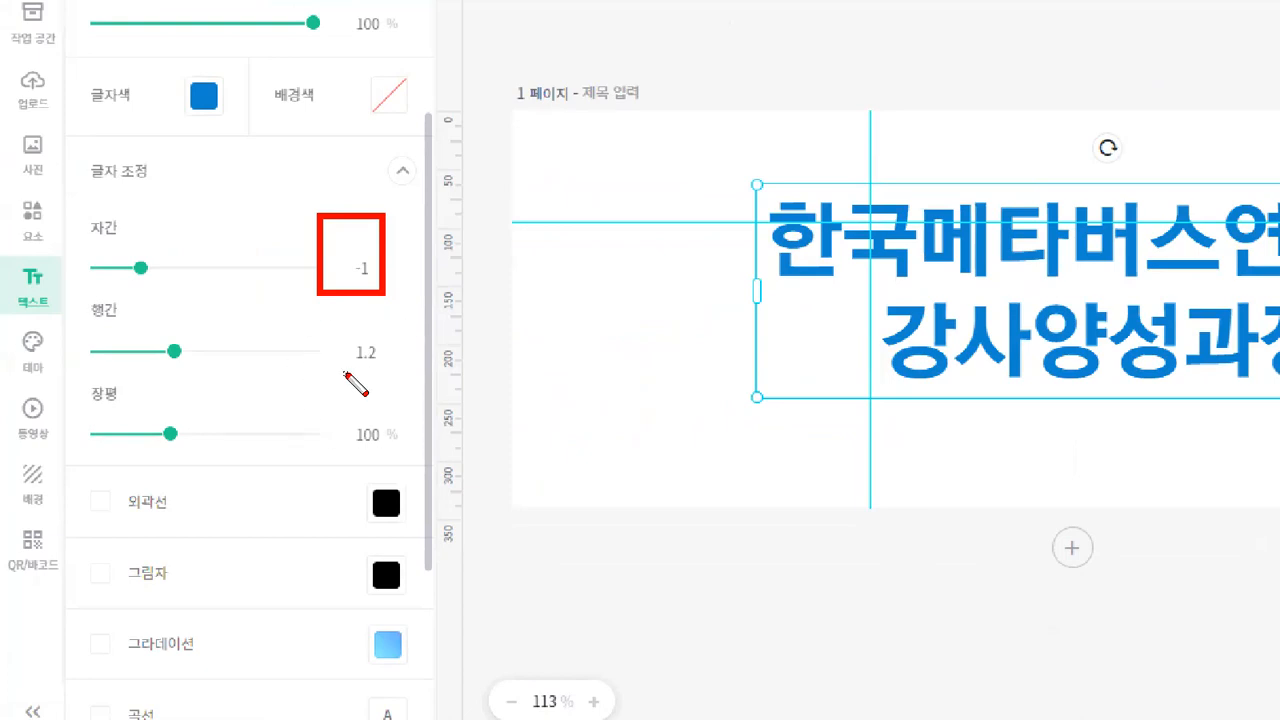
{"action": "left_click_drag", "start_coordinate": [345, 374], "coordinate": [404, 374]}
{"action": "left_click_drag", "start_coordinate": [342, 450], "coordinate": [398, 450]}
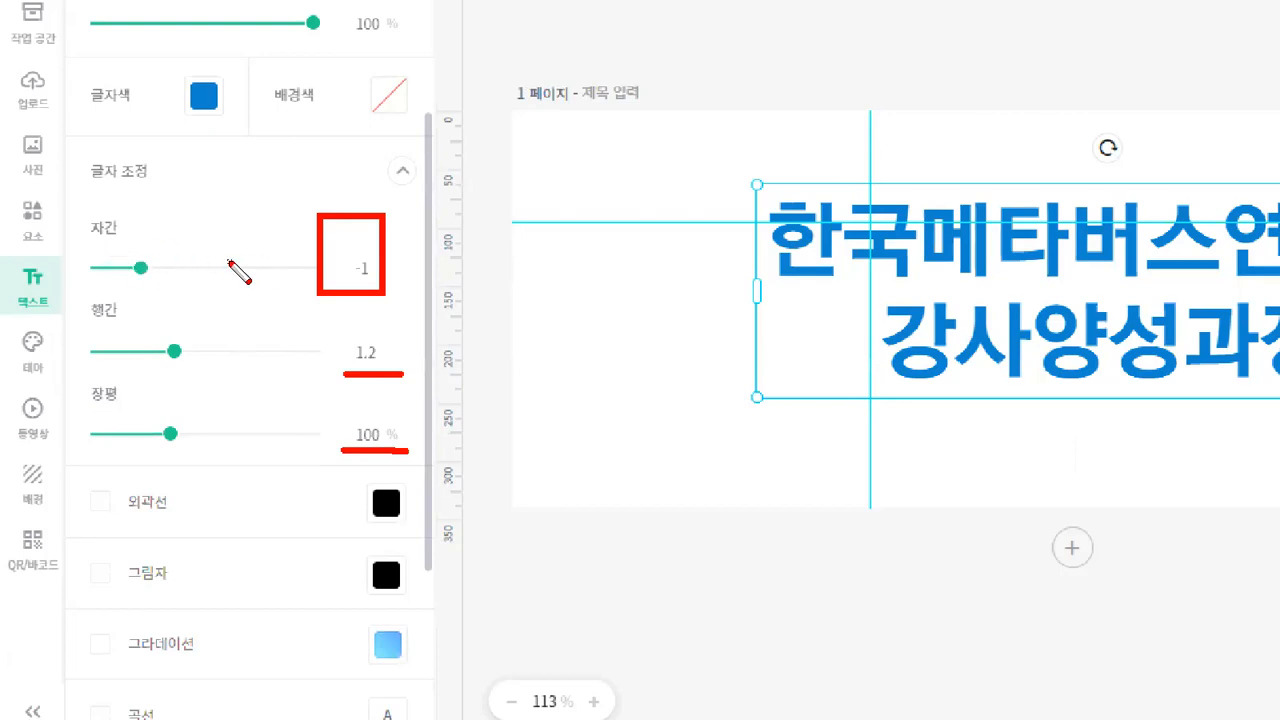
{"action": "mouse_move", "coordinate": [823, 178]}
{"action": "left_mouse_down"}
{"action": "mouse_move", "coordinate": [828, 212]}
{"action": "mouse_move", "coordinate": [893, 157]}
{"action": "left_mouse_up"}
{"action": "left_click", "coordinate": [908, 176]}
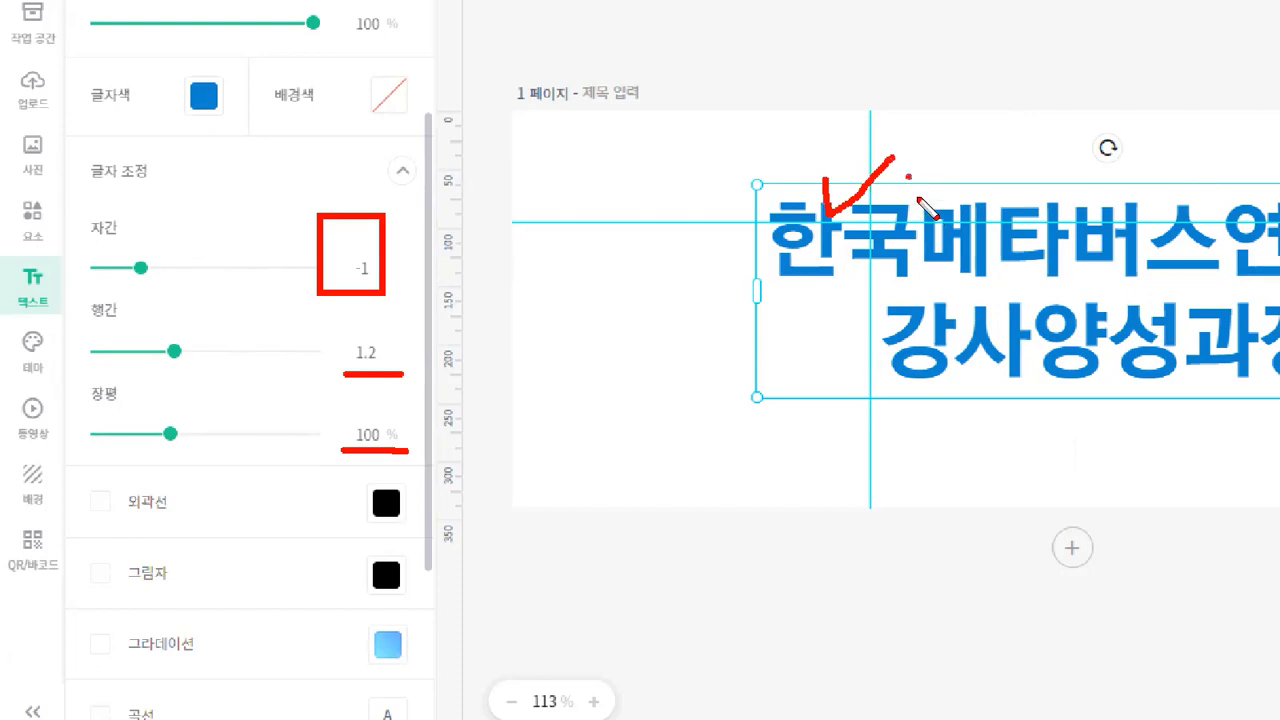
{"action": "left_click_drag", "start_coordinate": [919, 199], "coordinate": [943, 174]}
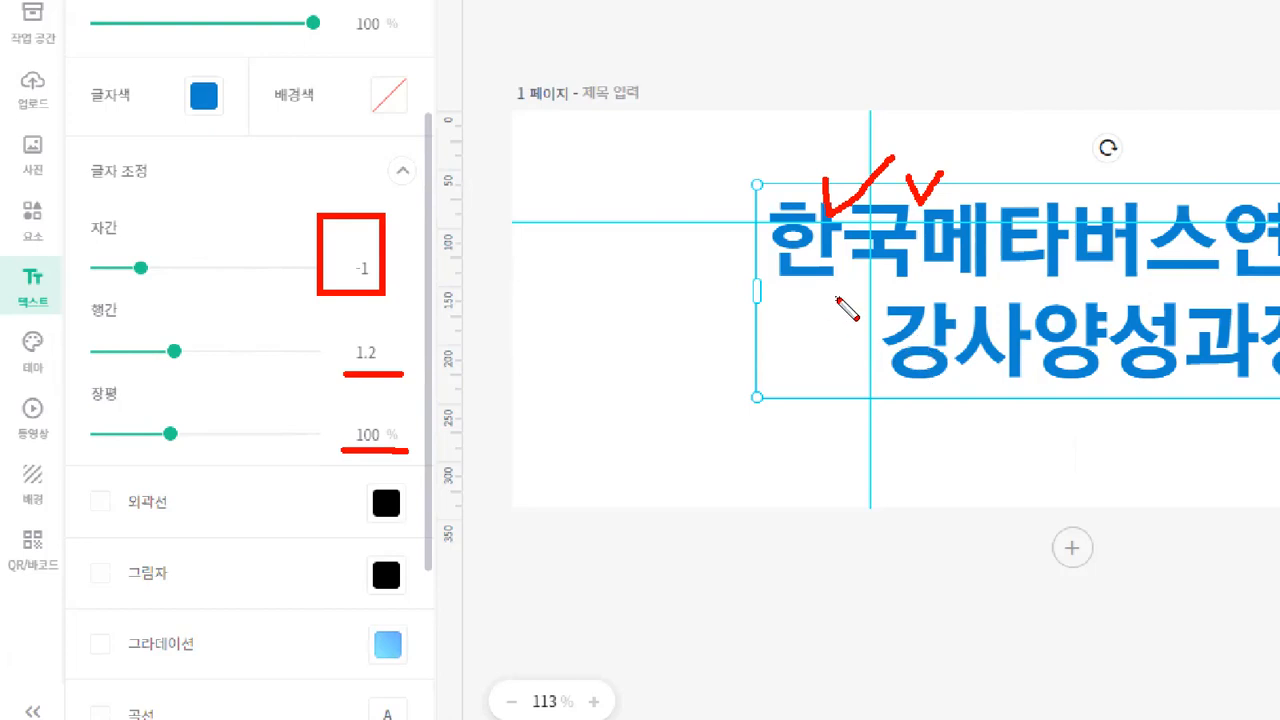
{"action": "mouse_move", "coordinate": [334, 250]}
{"action": "left_mouse_down"}
{"action": "mouse_move", "coordinate": [363, 269]}
{"action": "mouse_move", "coordinate": [342, 248]}
{"action": "left_mouse_up"}
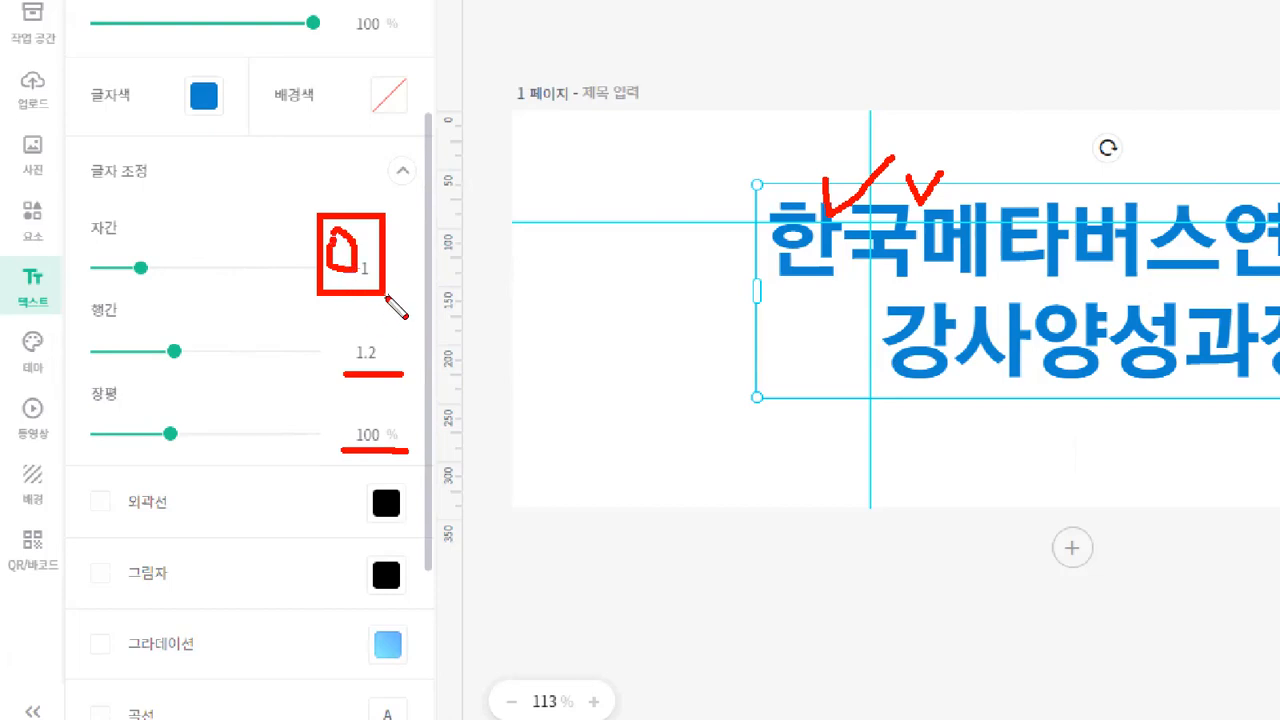
{"action": "mouse_move", "coordinate": [529, 286]}
{"action": "left_mouse_down"}
{"action": "mouse_move", "coordinate": [575, 289]}
{"action": "mouse_move", "coordinate": [589, 256]}
{"action": "mouse_move", "coordinate": [586, 323]}
{"action": "left_mouse_up"}
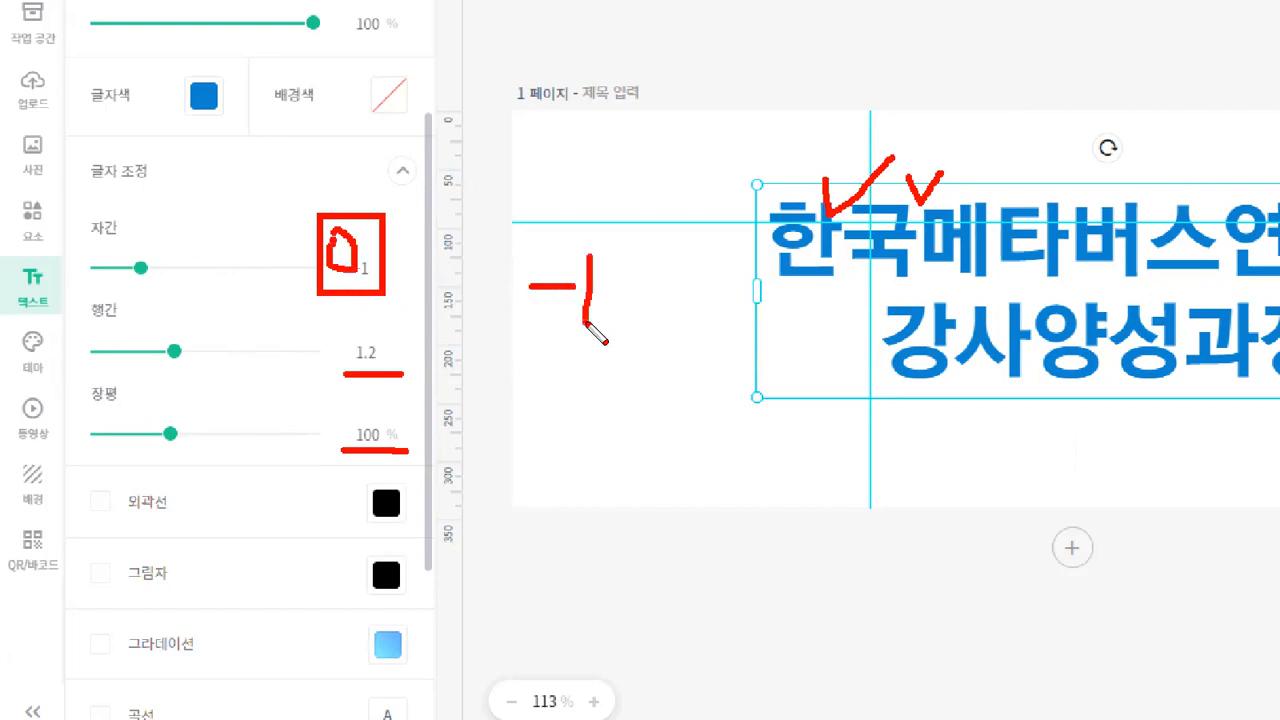
{"action": "mouse_move", "coordinate": [826, 271]}
{"action": "left_mouse_down"}
{"action": "mouse_move", "coordinate": [845, 293]}
{"action": "mouse_move", "coordinate": [864, 271]}
{"action": "left_mouse_up"}
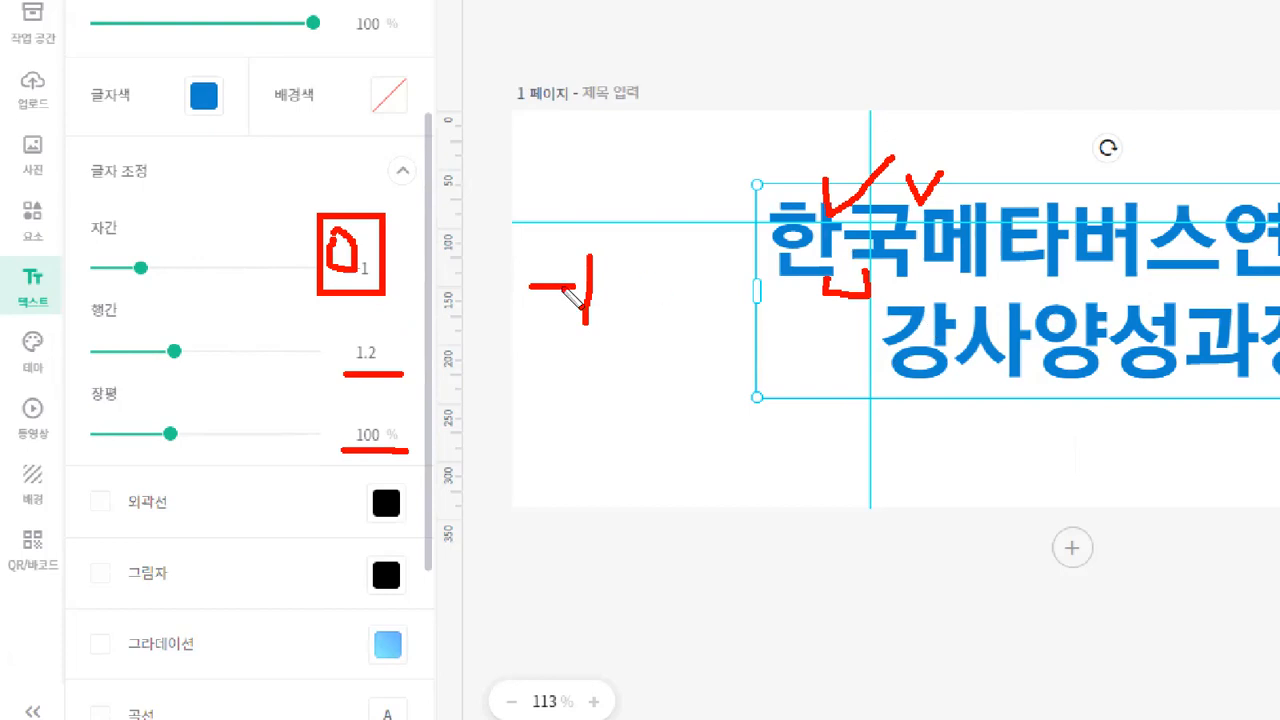
{"action": "key", "text": "Escape"}
{"action": "key", "text": "ctrl"}
{"action": "key", "text": "ctrl+2"}
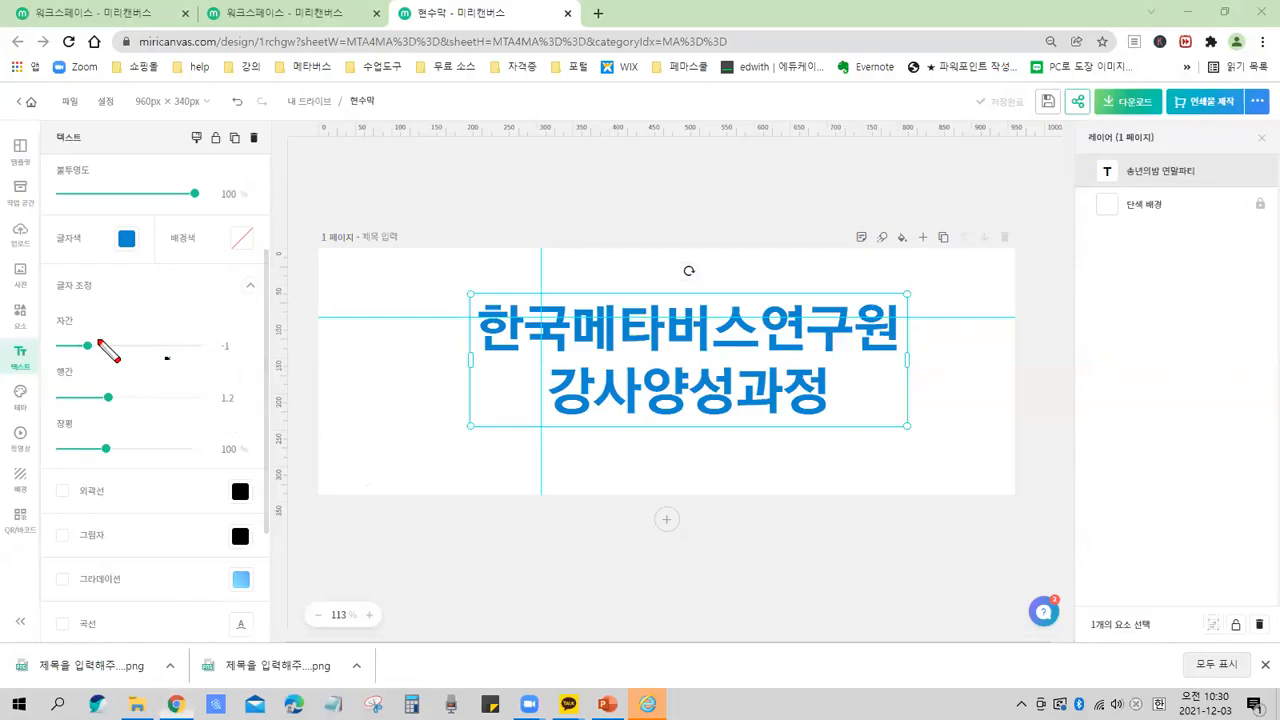
Try a letter spacing of 7 on the title, then set the letter spacing to -3.
{"action": "mouse_move", "coordinate": [70, 337]}
{"action": "left_mouse_down"}
{"action": "mouse_move", "coordinate": [97, 364]}
{"action": "mouse_move", "coordinate": [80, 317]}
{"action": "mouse_move", "coordinate": [64, 334]}
{"action": "mouse_move", "coordinate": [92, 355]}
{"action": "left_mouse_up"}
{"action": "key", "text": "Escape"}
{"action": "key", "text": "ctrl"}
{"action": "key", "text": "ctrl"}
{"action": "mouse_move", "coordinate": [518, 266]}
{"action": "left_mouse_down"}
{"action": "mouse_move", "coordinate": [556, 262]}
{"action": "mouse_move", "coordinate": [584, 282]}
{"action": "mouse_move", "coordinate": [598, 268]}
{"action": "mouse_move", "coordinate": [759, 263]}
{"action": "mouse_move", "coordinate": [797, 276]}
{"action": "mouse_move", "coordinate": [860, 264]}
{"action": "left_mouse_up"}
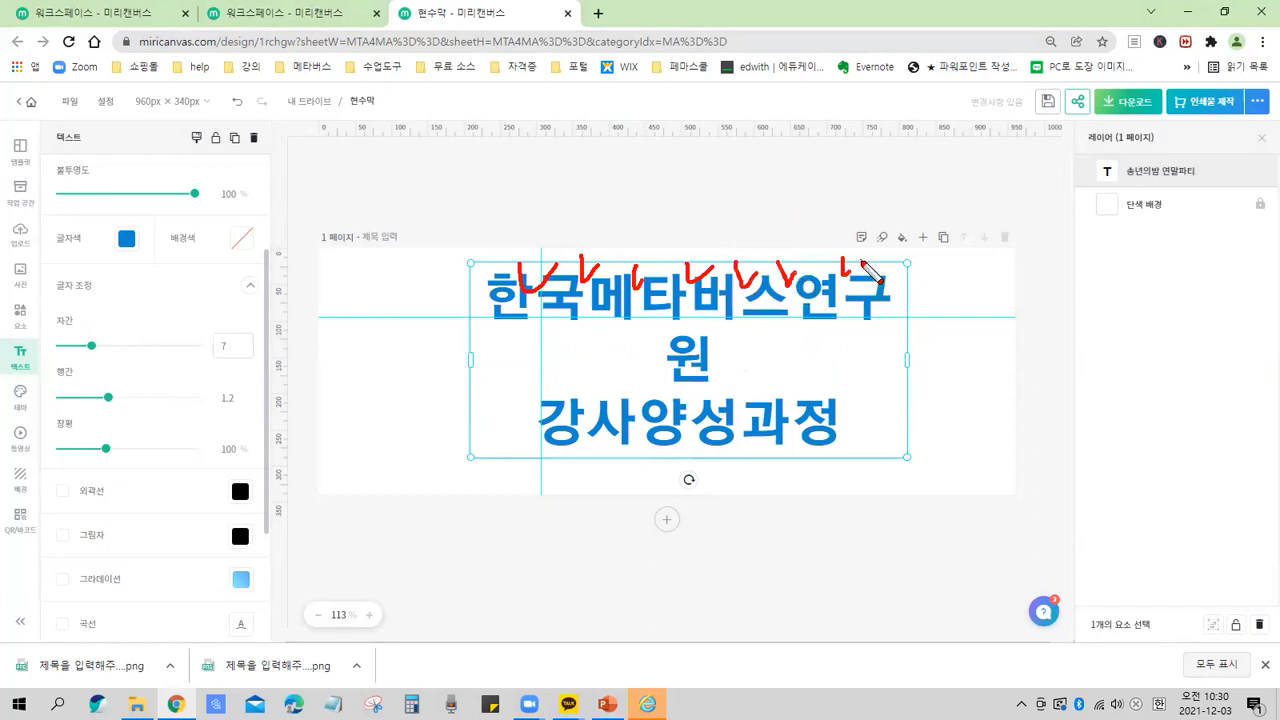
{"action": "key", "text": "Escape"}
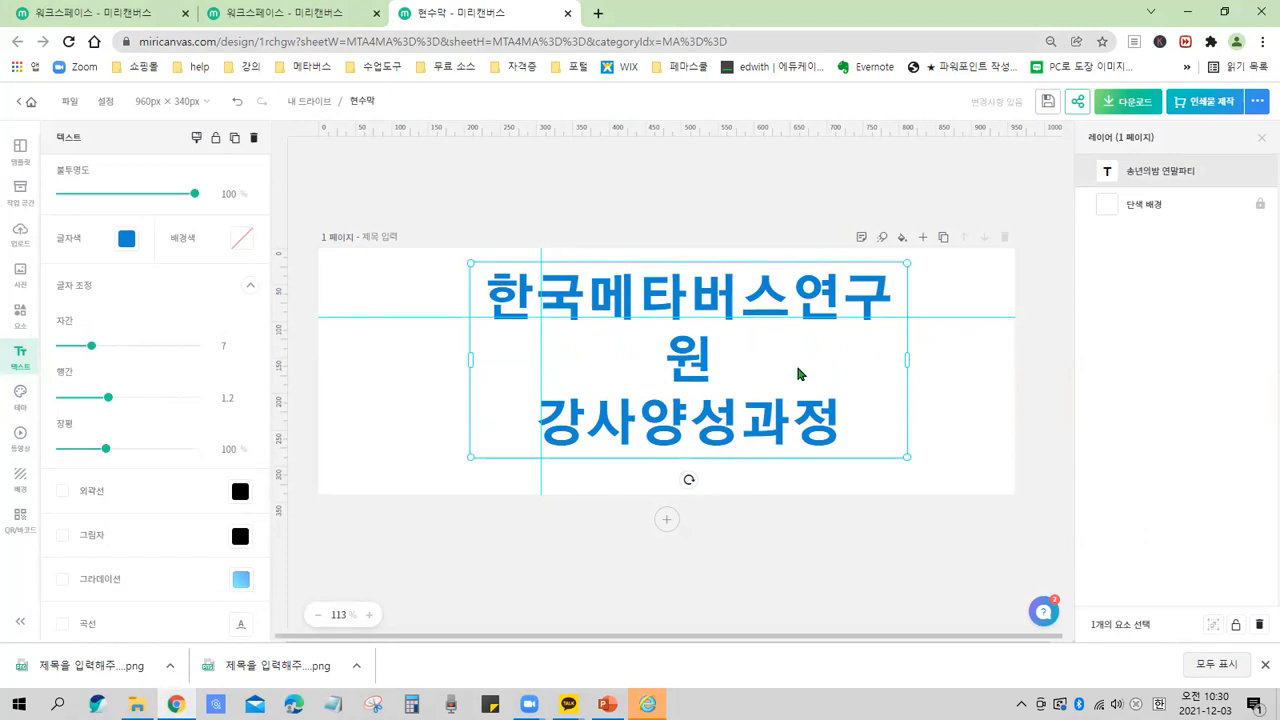
{"action": "left_click_drag", "start_coordinate": [91, 348], "coordinate": [88, 346]}
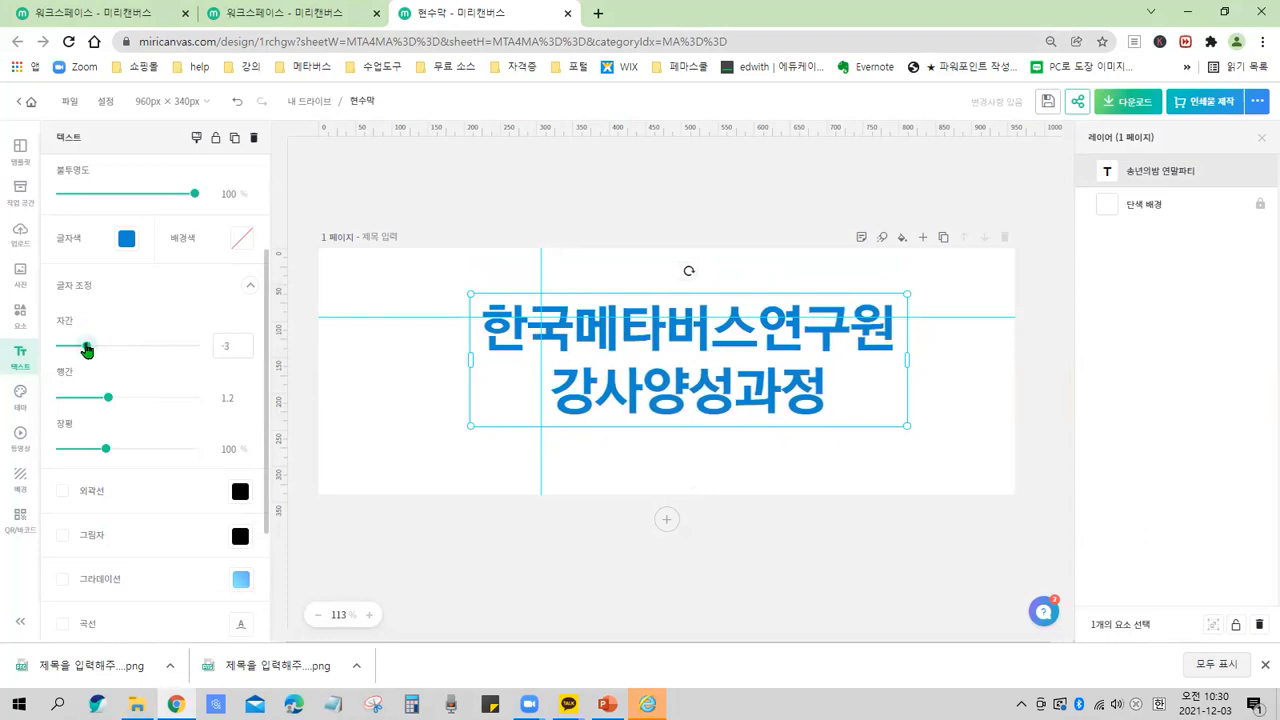
{"action": "left_click", "coordinate": [109, 402]}
{"action": "left_click", "coordinate": [111, 402]}
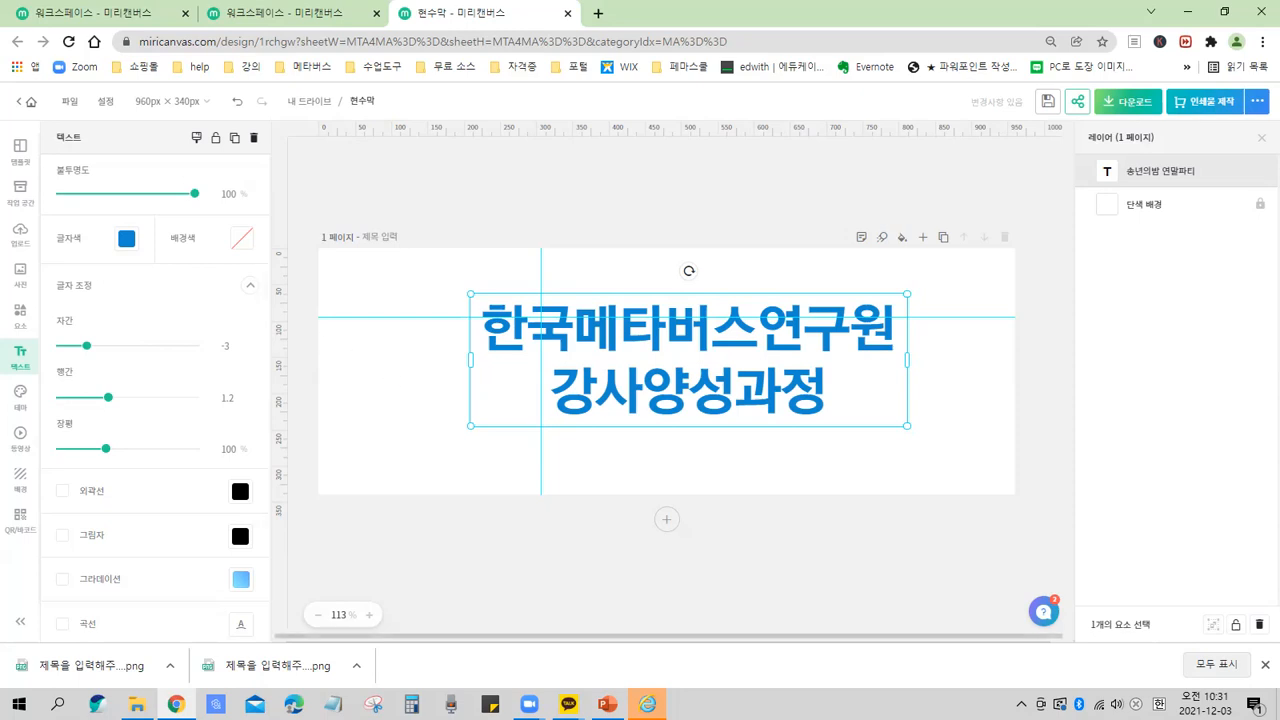
{"action": "mouse_move", "coordinate": [52, 270]}
{"action": "left_mouse_down"}
{"action": "mouse_move", "coordinate": [68, 305]}
{"action": "mouse_move", "coordinate": [122, 276]}
{"action": "left_mouse_up"}
{"action": "key", "text": "ctrl+z"}
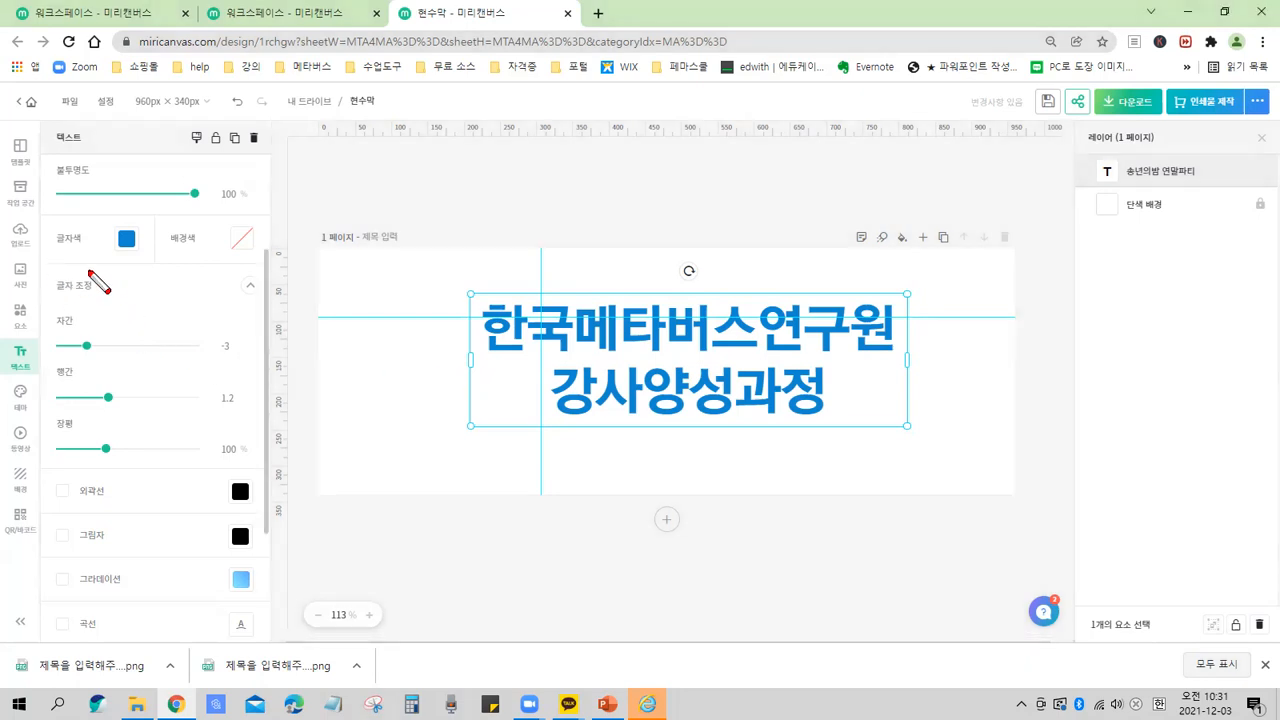
{"action": "left_click_drag", "start_coordinate": [45, 265], "coordinate": [100, 306]}
{"action": "left_click_drag", "start_coordinate": [230, 265], "coordinate": [267, 302]}
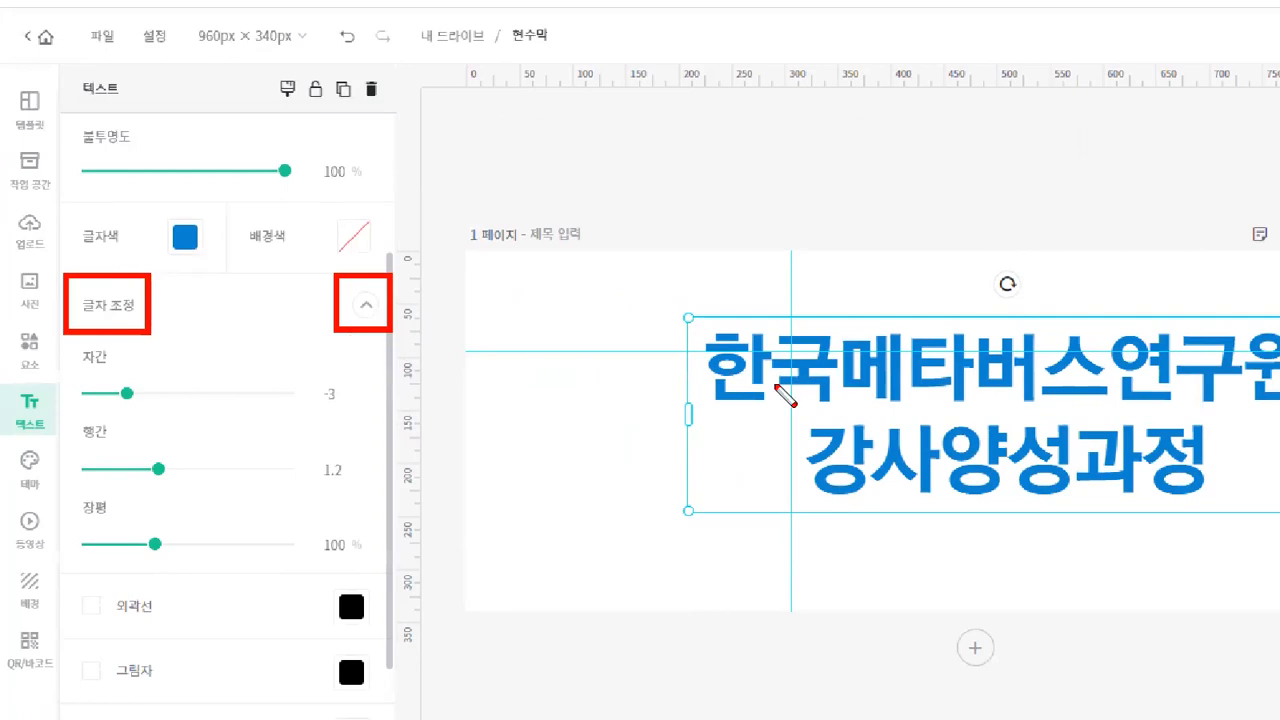
{"action": "left_click_drag", "start_coordinate": [865, 355], "coordinate": [976, 307]}
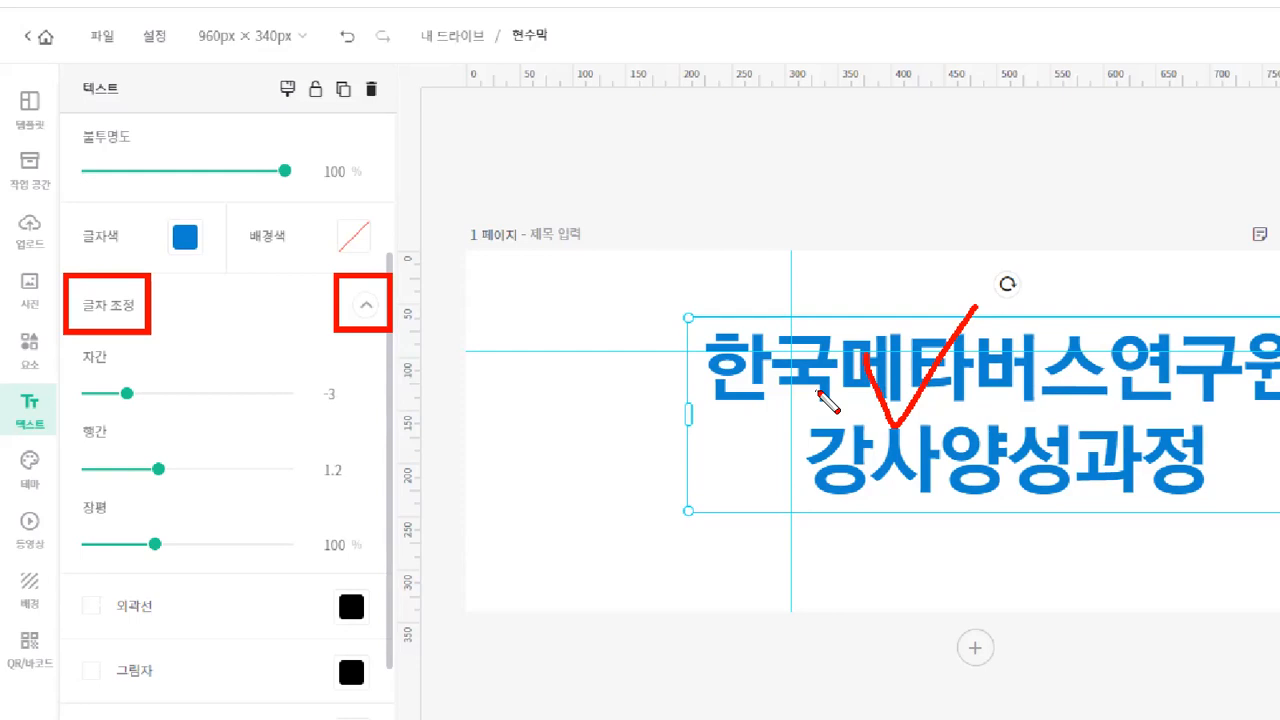
{"action": "key", "text": "ctrl"}
{"action": "key", "text": "ctrl"}
{"action": "mouse_move", "coordinate": [110, 368]}
{"action": "left_mouse_down"}
{"action": "mouse_move", "coordinate": [148, 408]}
{"action": "mouse_move", "coordinate": [124, 372]}
{"action": "mouse_move", "coordinate": [115, 407]}
{"action": "mouse_move", "coordinate": [136, 407]}
{"action": "left_mouse_up"}
{"action": "key", "text": "e"}
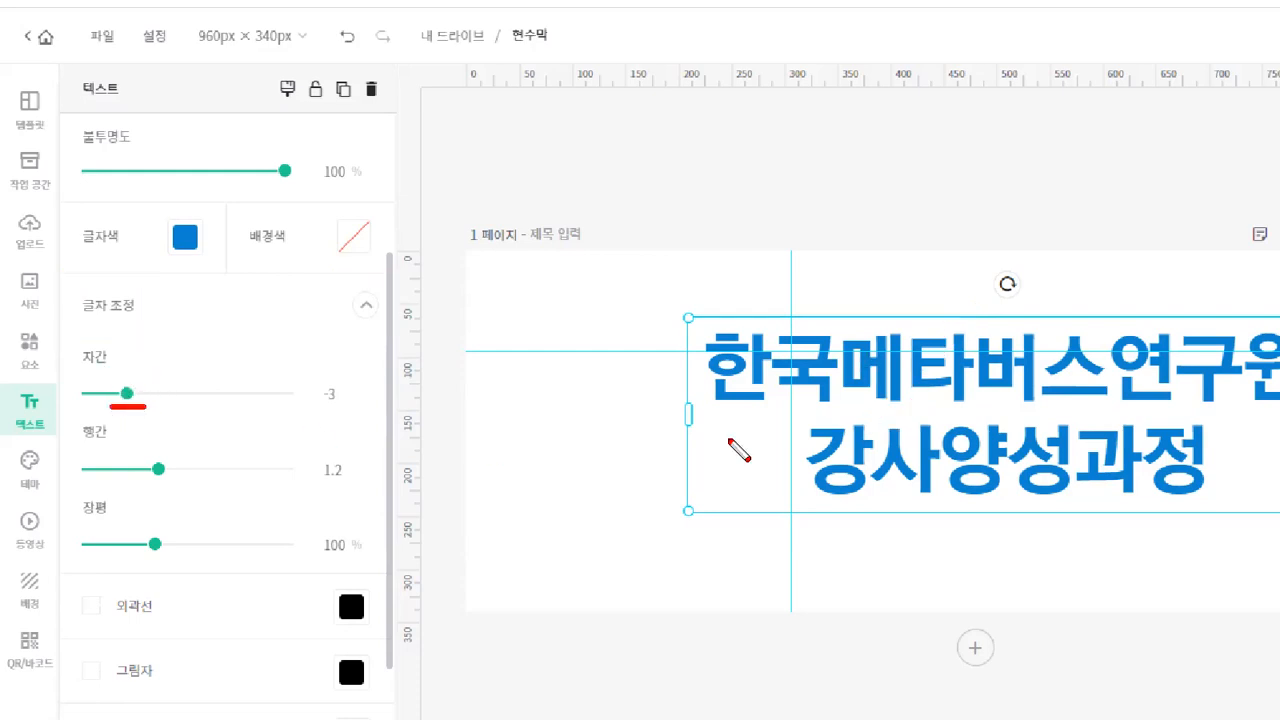
{"action": "mouse_move", "coordinate": [757, 316]}
{"action": "left_mouse_down"}
{"action": "mouse_move", "coordinate": [771, 340]}
{"action": "mouse_move", "coordinate": [790, 318]}
{"action": "mouse_move", "coordinate": [834, 340]}
{"action": "mouse_move", "coordinate": [868, 308]}
{"action": "left_mouse_up"}
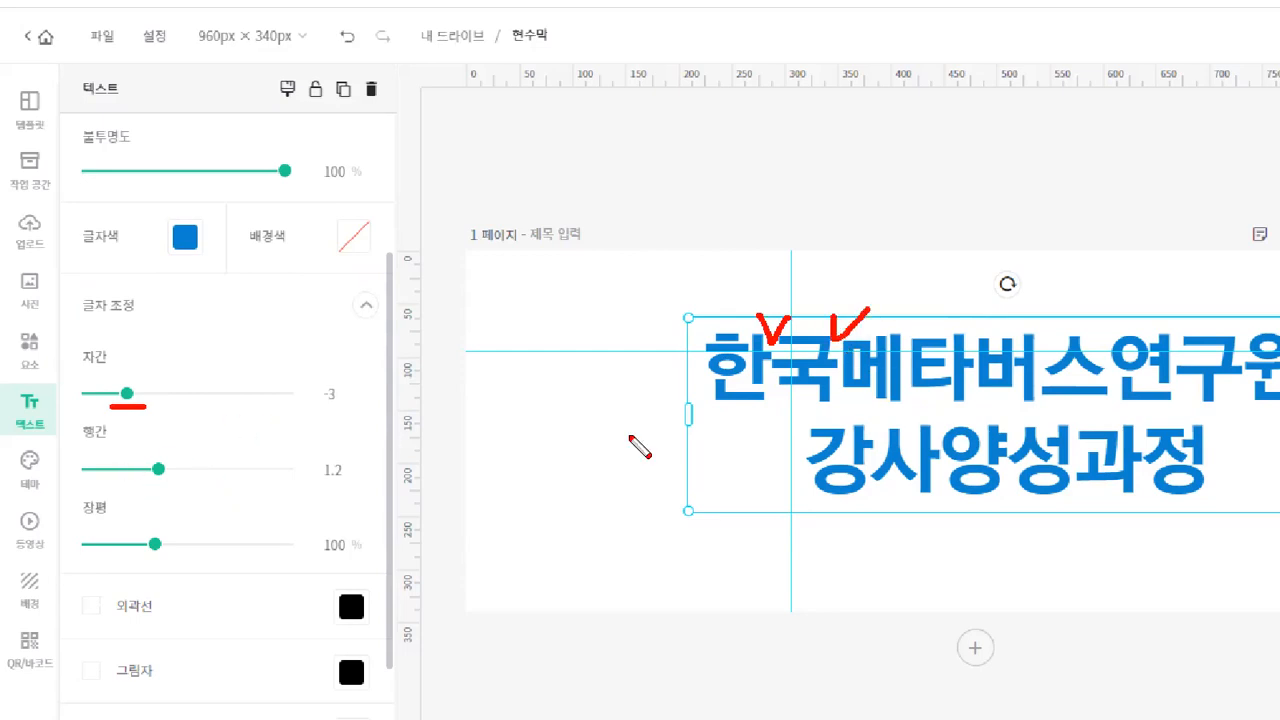
{"action": "left_click_drag", "start_coordinate": [634, 360], "coordinate": [686, 352]}
{"action": "mouse_move", "coordinate": [650, 476]}
{"action": "left_mouse_down"}
{"action": "mouse_move", "coordinate": [724, 475]}
{"action": "mouse_move", "coordinate": [787, 410]}
{"action": "mouse_move", "coordinate": [775, 445]}
{"action": "left_mouse_up"}
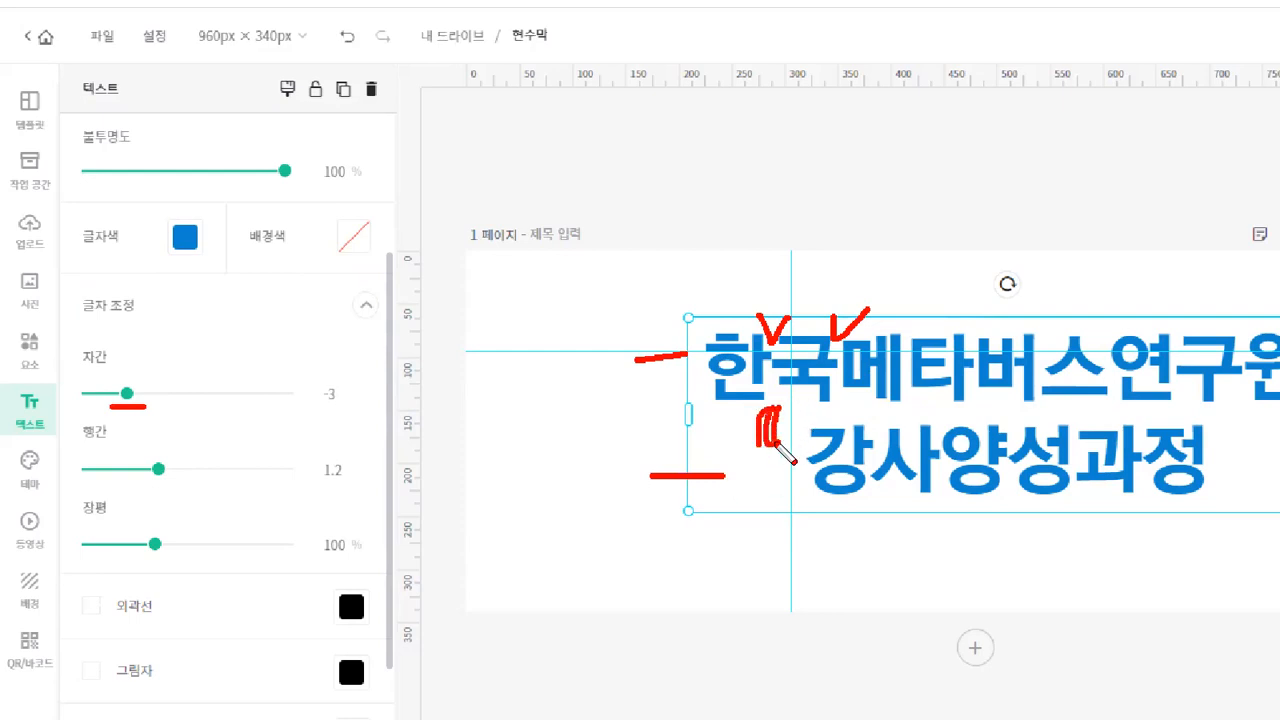
{"action": "left_click_drag", "start_coordinate": [327, 491], "coordinate": [362, 491]}
{"action": "key", "text": "Escape"}
Set the title's line spacing to 1.53, trying 1.44 and 1.57 along the way.
{"action": "left_click_drag", "start_coordinate": [108, 404], "coordinate": [124, 400]}
{"action": "key", "text": "ctrl+2"}
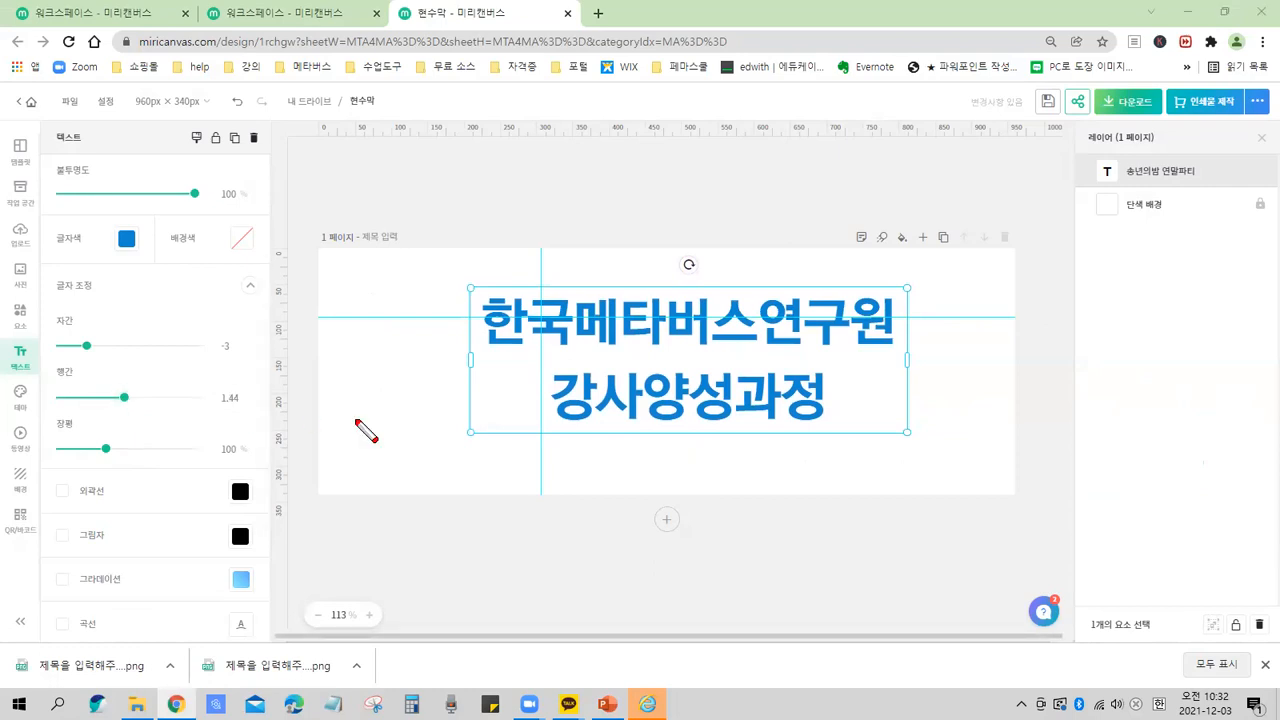
{"action": "mouse_move", "coordinate": [540, 354]}
{"action": "left_mouse_down"}
{"action": "mouse_move", "coordinate": [668, 363]}
{"action": "mouse_move", "coordinate": [640, 357]}
{"action": "left_mouse_up"}
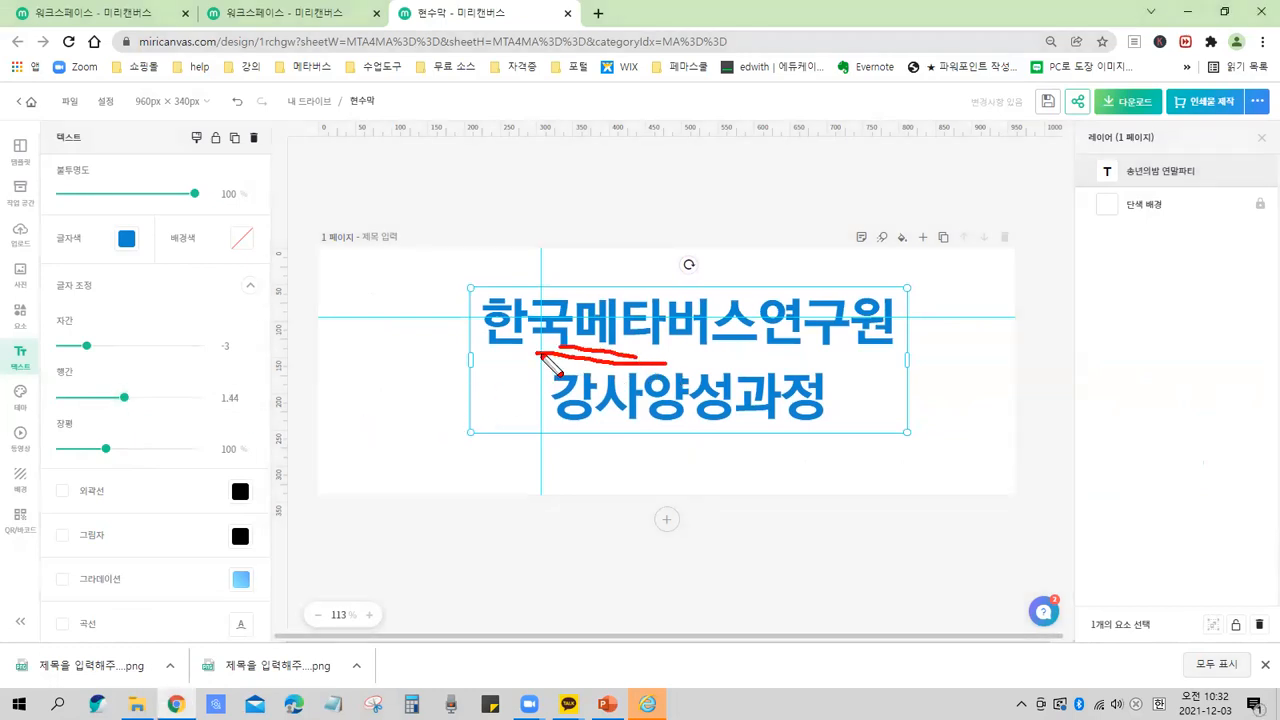
{"action": "key", "text": "e"}
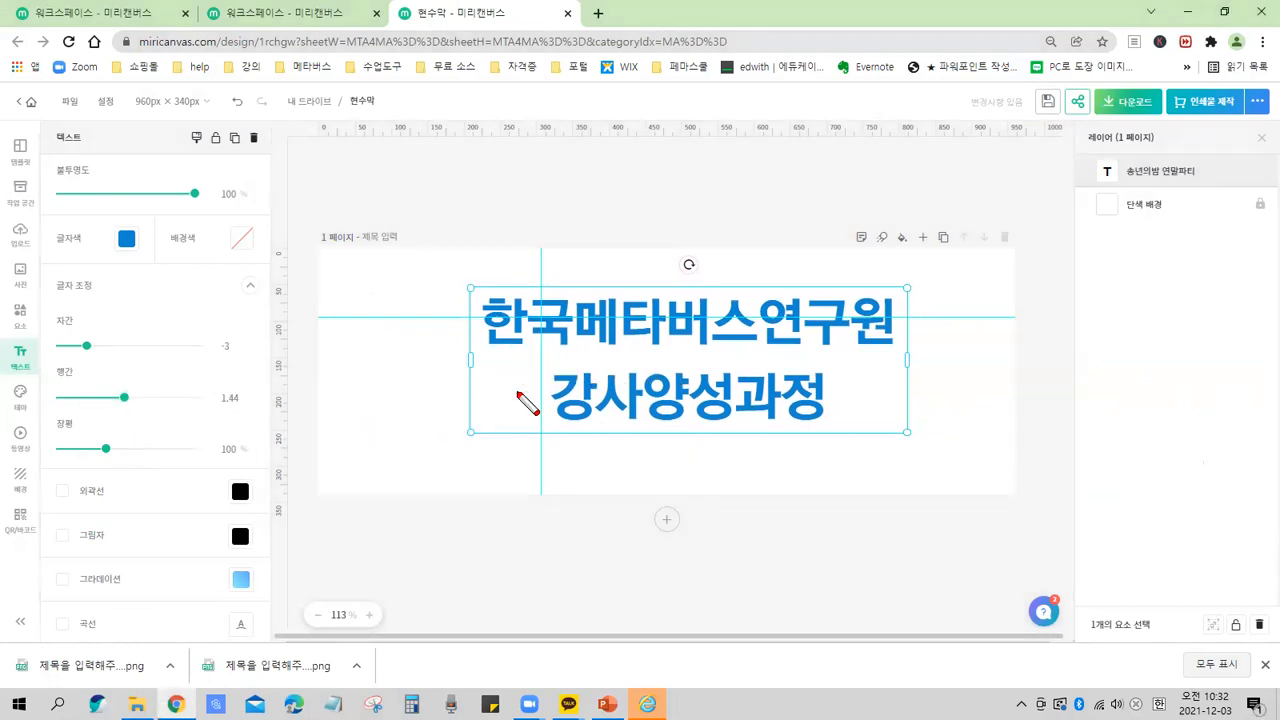
{"action": "key", "text": "Escape"}
{"action": "left_click_drag", "start_coordinate": [120, 403], "coordinate": [133, 403]}
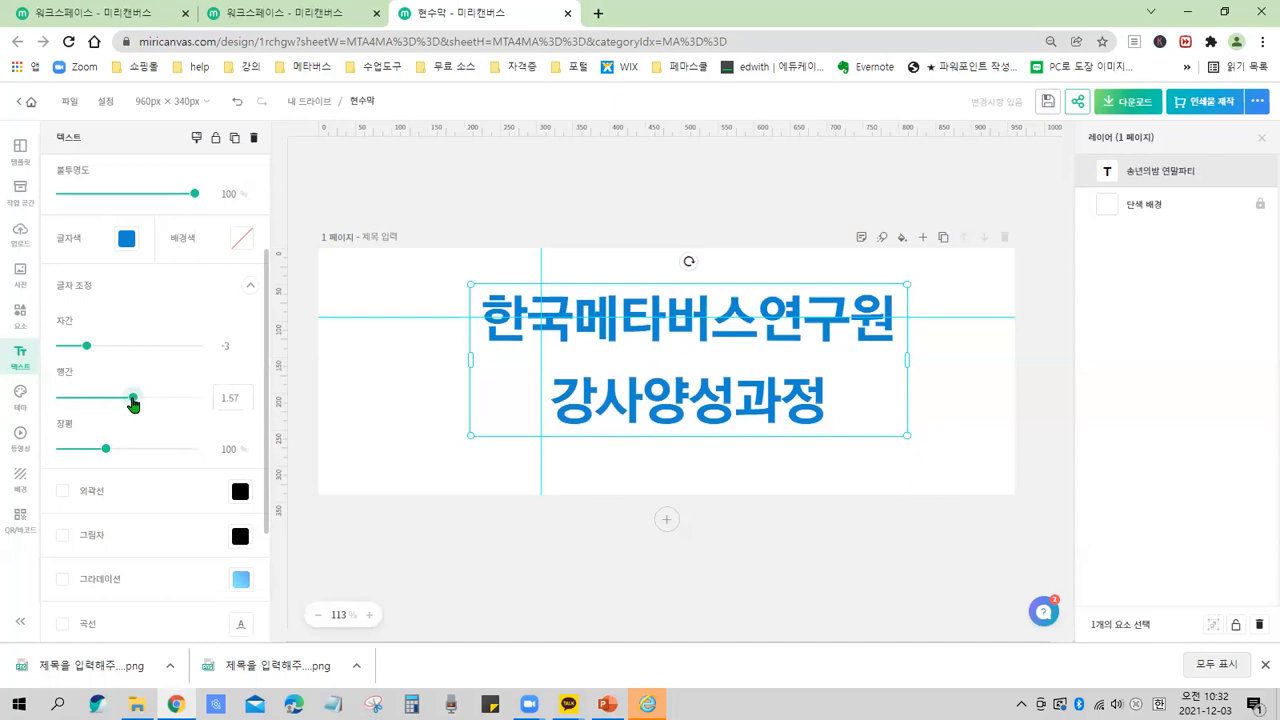
{"action": "left_click_drag", "start_coordinate": [133, 403], "coordinate": [133, 408]}
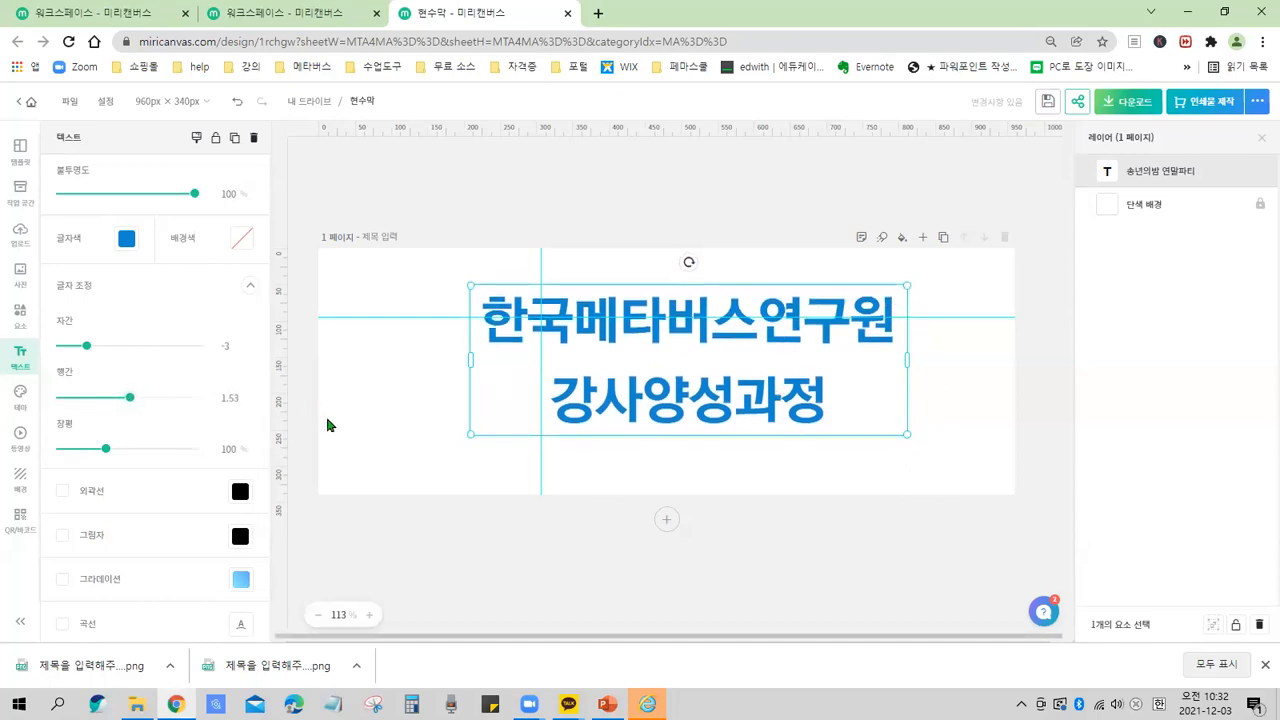
Set the title's letter spacing to 1 and widen the text box so each line still fits.
{"action": "left_click_drag", "start_coordinate": [87, 347], "coordinate": [88, 346]}
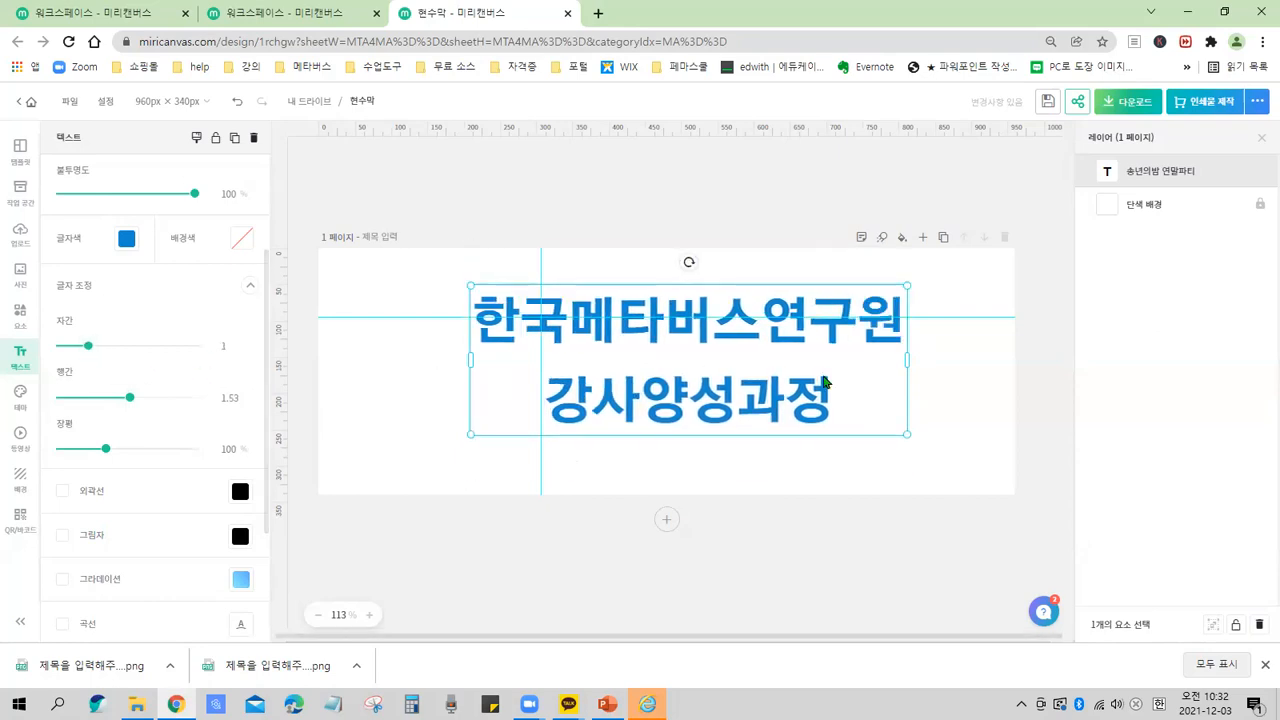
{"action": "left_click_drag", "start_coordinate": [899, 362], "coordinate": [932, 362]}
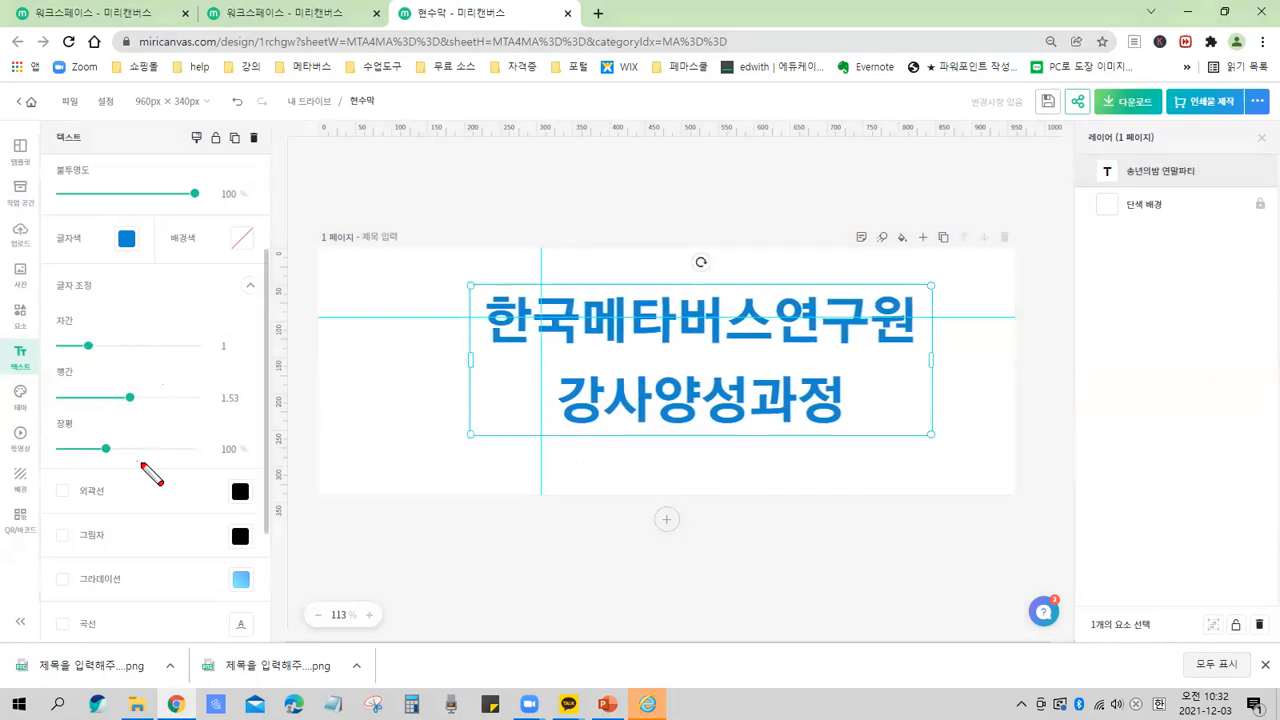
{"action": "mouse_move", "coordinate": [110, 462]}
{"action": "left_mouse_down"}
{"action": "mouse_move", "coordinate": [94, 443]}
{"action": "mouse_move", "coordinate": [117, 453]}
{"action": "left_mouse_up"}
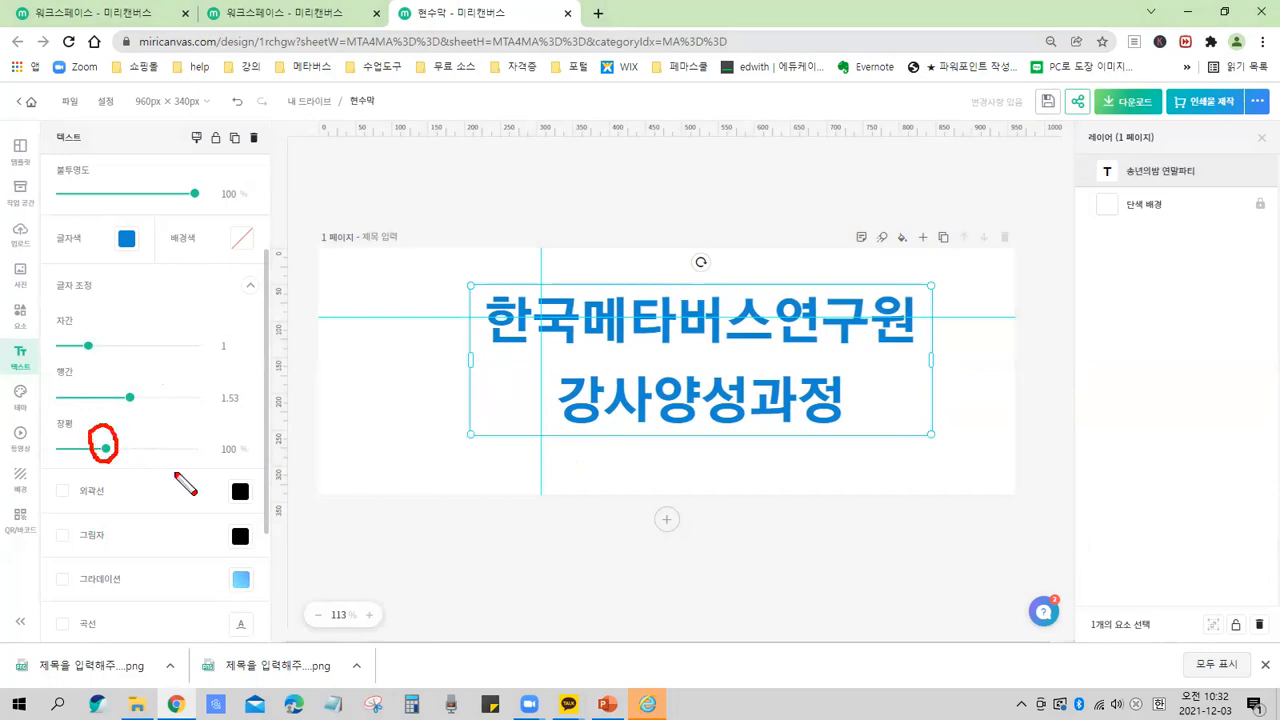
{"action": "mouse_move", "coordinate": [155, 297]}
{"action": "left_mouse_down"}
{"action": "mouse_move", "coordinate": [213, 413]}
{"action": "mouse_move", "coordinate": [166, 477]}
{"action": "left_mouse_up"}
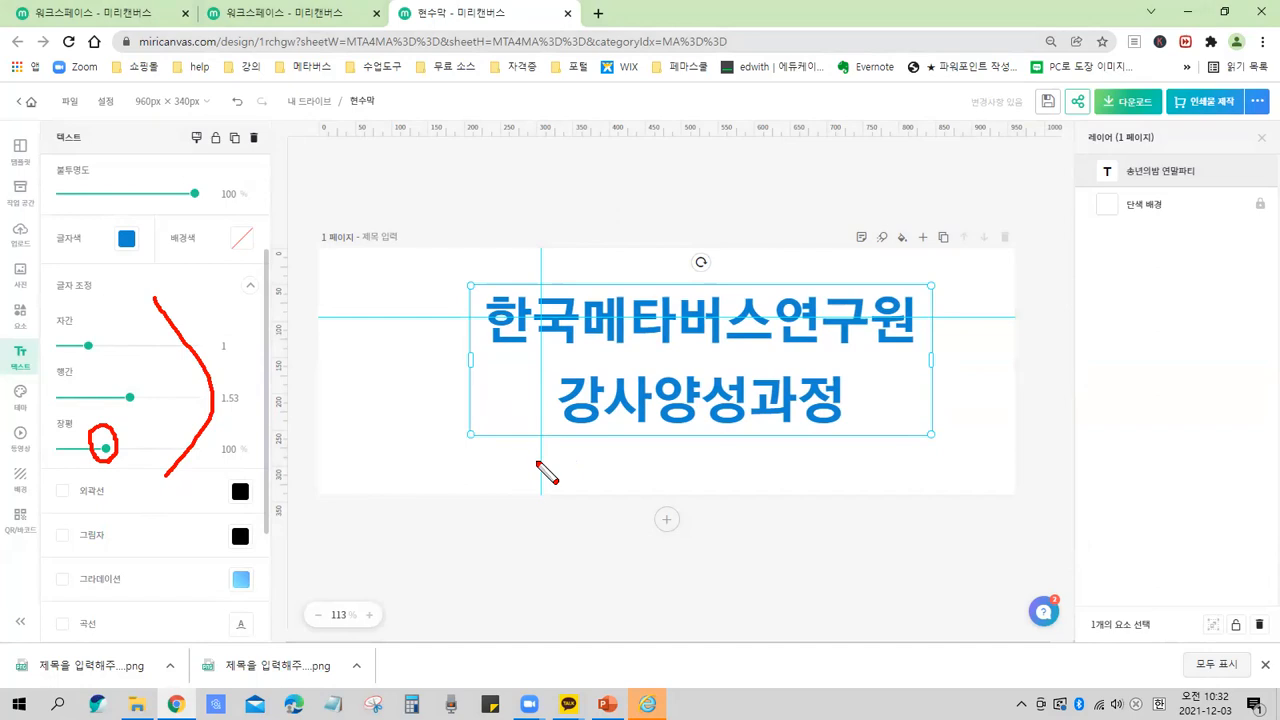
{"action": "mouse_move", "coordinate": [357, 392]}
{"action": "left_mouse_down"}
{"action": "mouse_move", "coordinate": [359, 430]}
{"action": "mouse_move", "coordinate": [360, 388]}
{"action": "mouse_move", "coordinate": [372, 438]}
{"action": "mouse_move", "coordinate": [429, 411]}
{"action": "mouse_move", "coordinate": [426, 444]}
{"action": "left_mouse_up"}
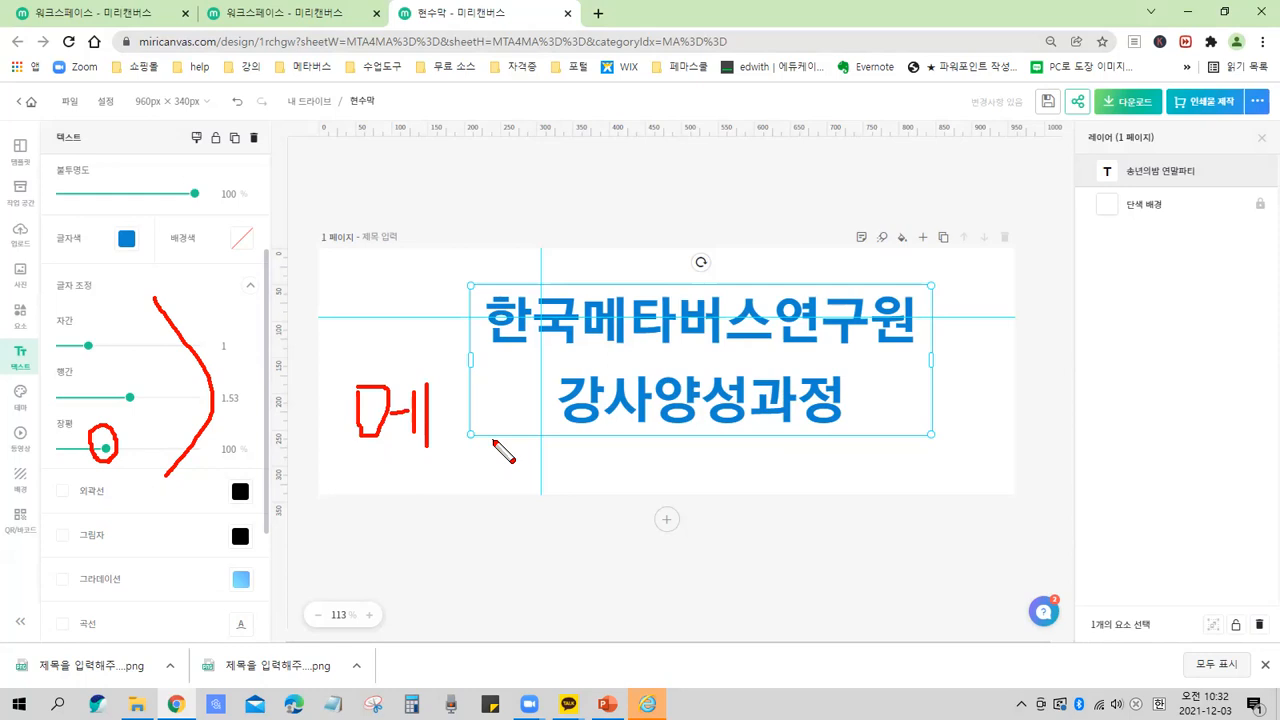
{"action": "key", "text": "shift+y"}
{"action": "left_click_drag", "start_coordinate": [432, 382], "coordinate": [505, 382]}
{"action": "left_click_drag", "start_coordinate": [437, 378], "coordinate": [524, 390]}
{"action": "left_click_drag", "start_coordinate": [411, 441], "coordinate": [500, 451]}
{"action": "mouse_move", "coordinate": [457, 386]}
{"action": "left_mouse_down"}
{"action": "mouse_move", "coordinate": [451, 471]}
{"action": "mouse_move", "coordinate": [450, 393]}
{"action": "mouse_move", "coordinate": [438, 404]}
{"action": "mouse_move", "coordinate": [465, 422]}
{"action": "left_mouse_up"}
{"action": "mouse_move", "coordinate": [448, 435]}
{"action": "left_mouse_down"}
{"action": "mouse_move", "coordinate": [455, 450]}
{"action": "mouse_move", "coordinate": [503, 416]}
{"action": "left_mouse_up"}
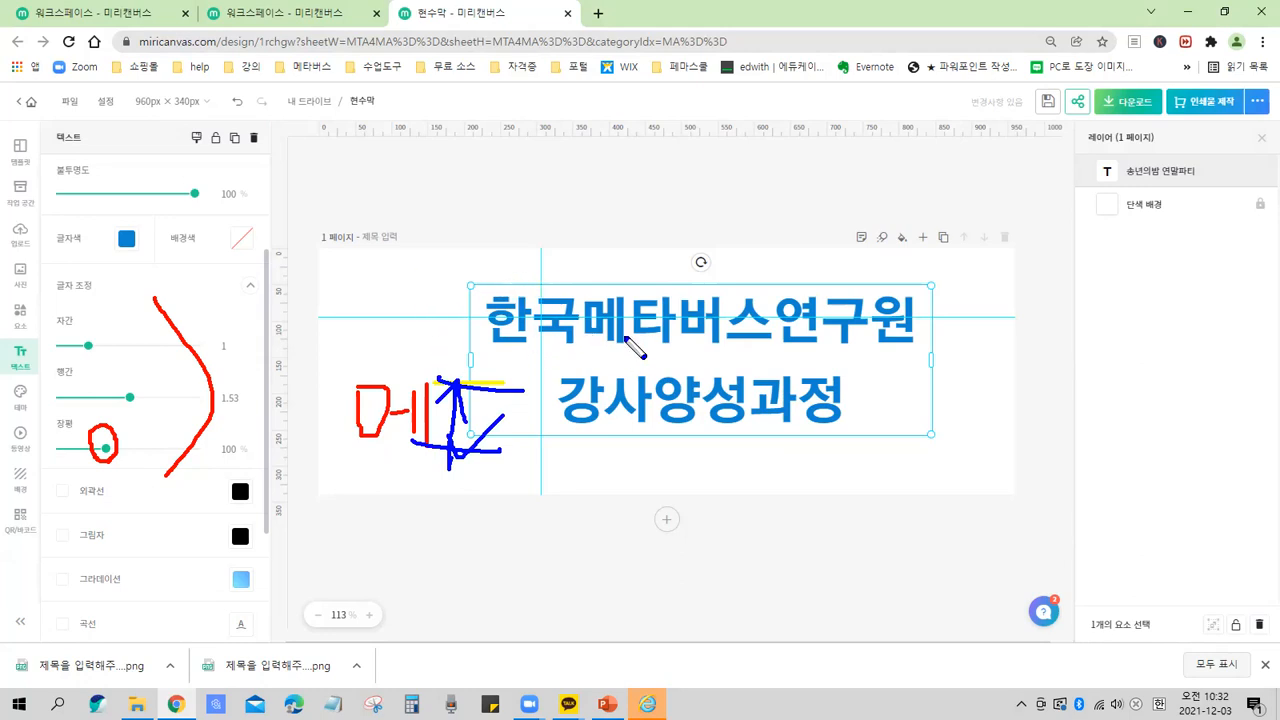
{"action": "key", "text": "e"}
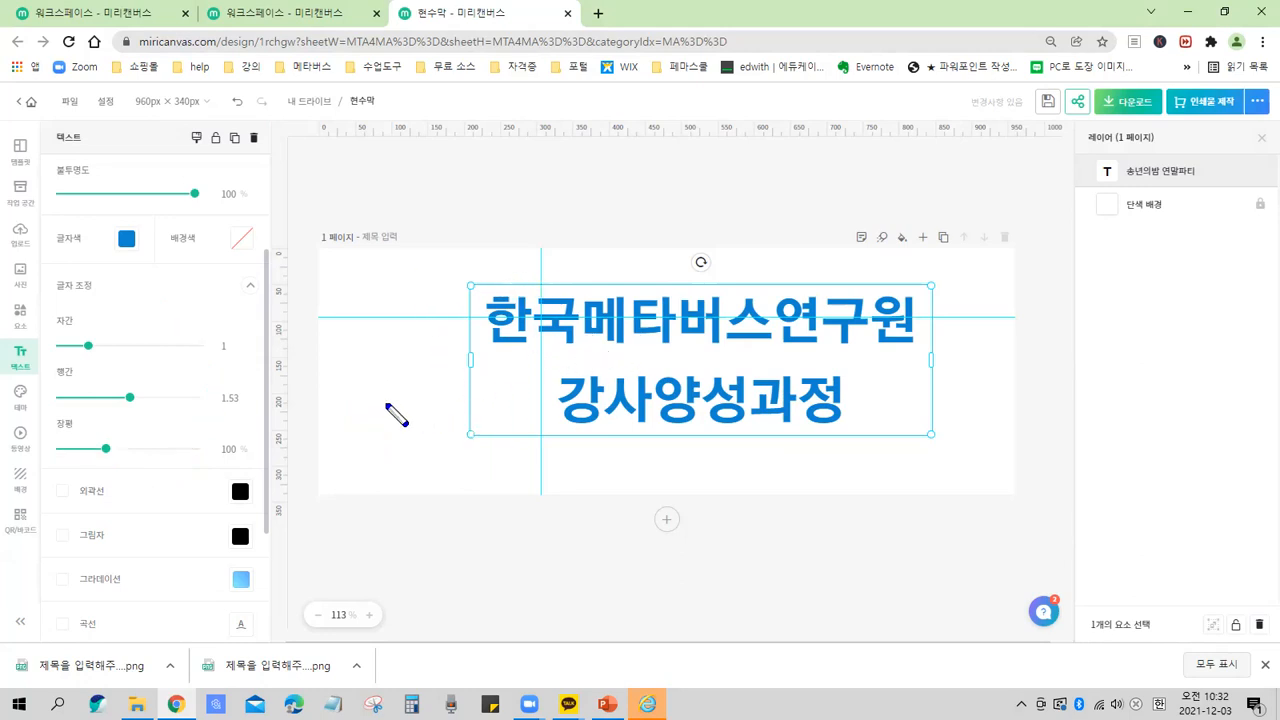
{"action": "mouse_move", "coordinate": [376, 440]}
{"action": "left_mouse_down"}
{"action": "mouse_move", "coordinate": [372, 369]}
{"action": "mouse_move", "coordinate": [358, 375]}
{"action": "mouse_move", "coordinate": [390, 382]}
{"action": "mouse_move", "coordinate": [377, 443]}
{"action": "left_mouse_up"}
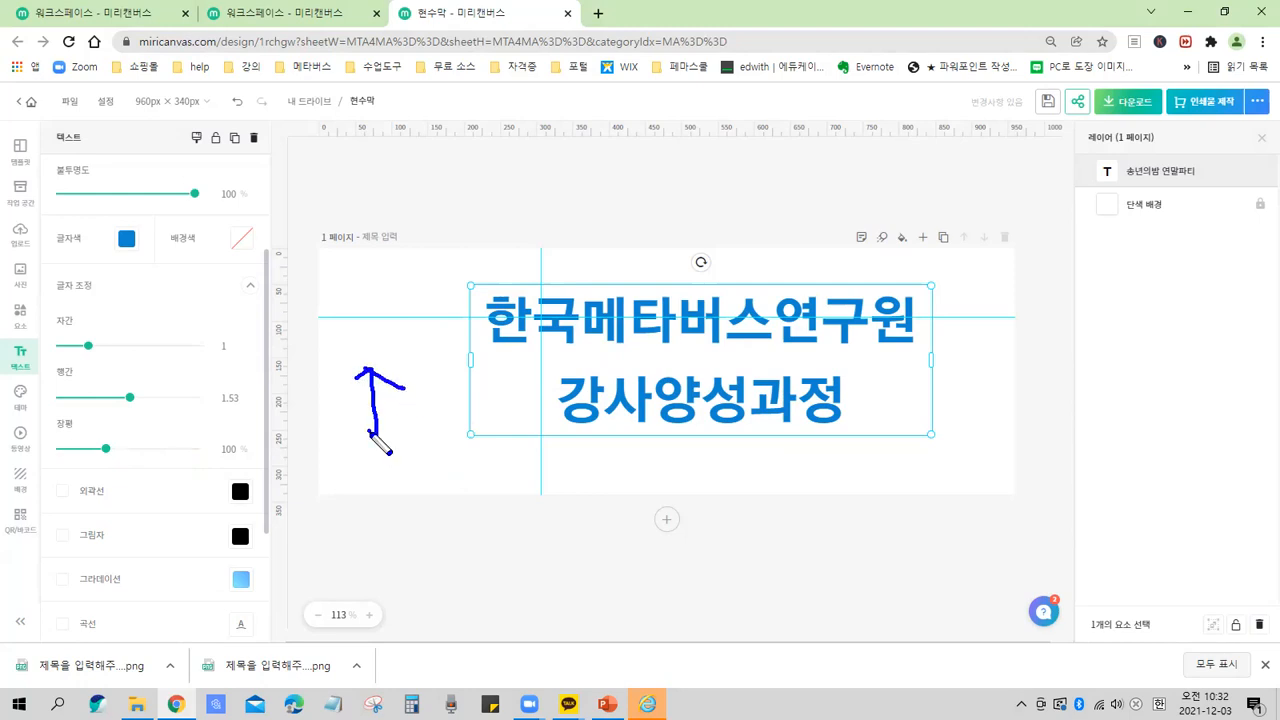
{"action": "mouse_move", "coordinate": [487, 288]}
{"action": "left_mouse_down"}
{"action": "mouse_move", "coordinate": [461, 310]}
{"action": "mouse_move", "coordinate": [528, 318]}
{"action": "mouse_move", "coordinate": [472, 356]}
{"action": "mouse_move", "coordinate": [518, 324]}
{"action": "left_mouse_up"}
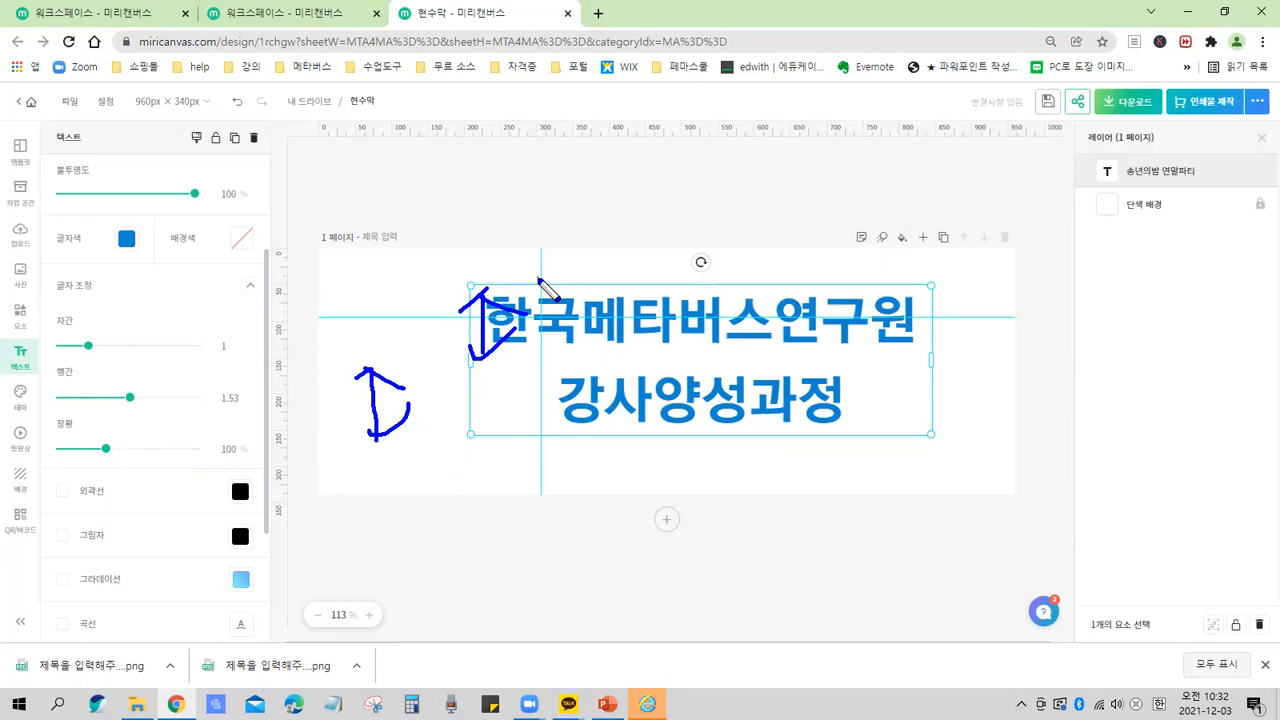
{"action": "key", "text": "e"}
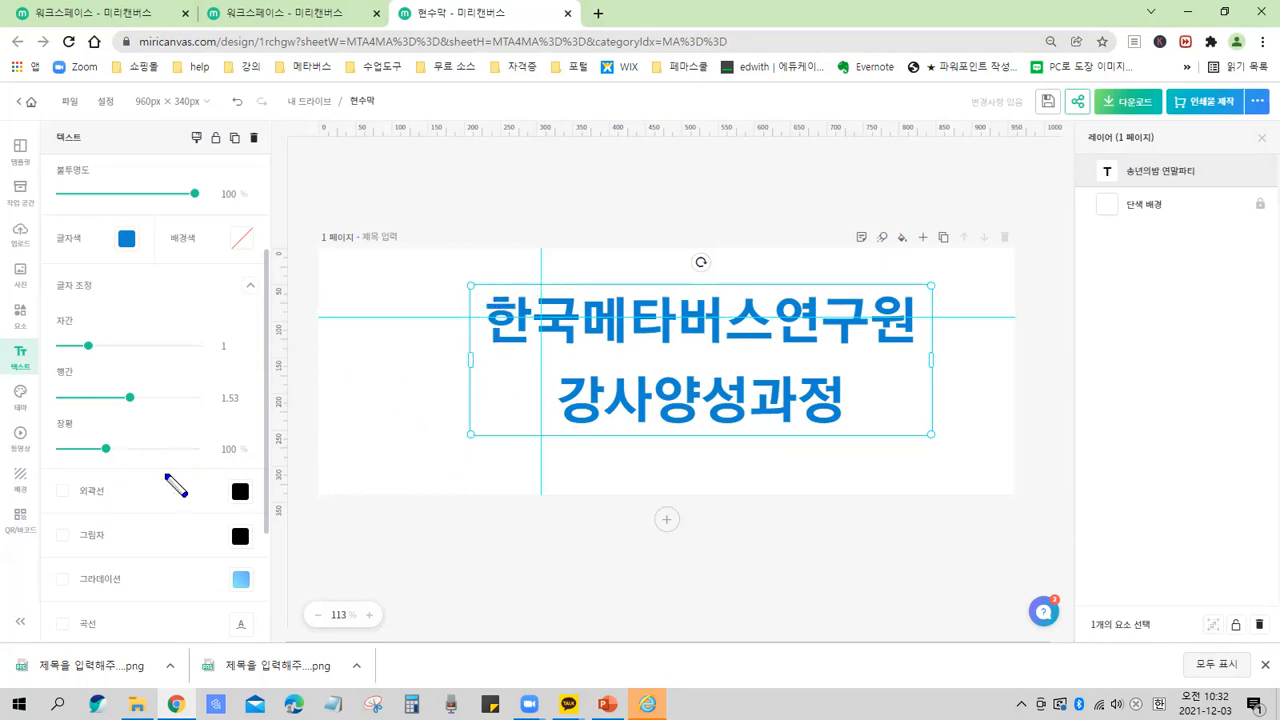
{"action": "left_click_drag", "start_coordinate": [120, 468], "coordinate": [128, 474]}
{"action": "mouse_move", "coordinate": [487, 355]}
{"action": "left_mouse_down"}
{"action": "mouse_move", "coordinate": [535, 355]}
{"action": "mouse_move", "coordinate": [535, 342]}
{"action": "mouse_move", "coordinate": [537, 355]}
{"action": "mouse_move", "coordinate": [487, 372]}
{"action": "left_mouse_up"}
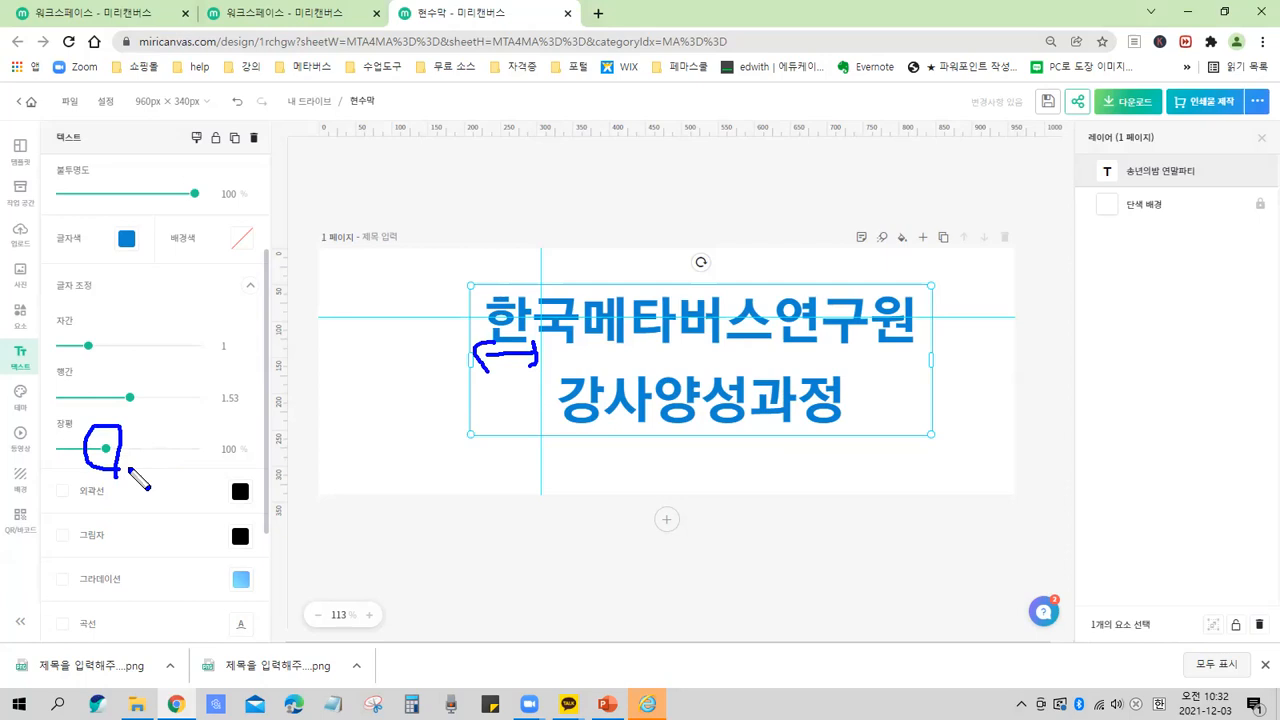
{"action": "mouse_move", "coordinate": [255, 463]}
{"action": "left_mouse_down"}
{"action": "mouse_move", "coordinate": [215, 452]}
{"action": "mouse_move", "coordinate": [229, 429]}
{"action": "mouse_move", "coordinate": [254, 431]}
{"action": "mouse_move", "coordinate": [254, 466]}
{"action": "left_mouse_up"}
{"action": "key", "text": "e"}
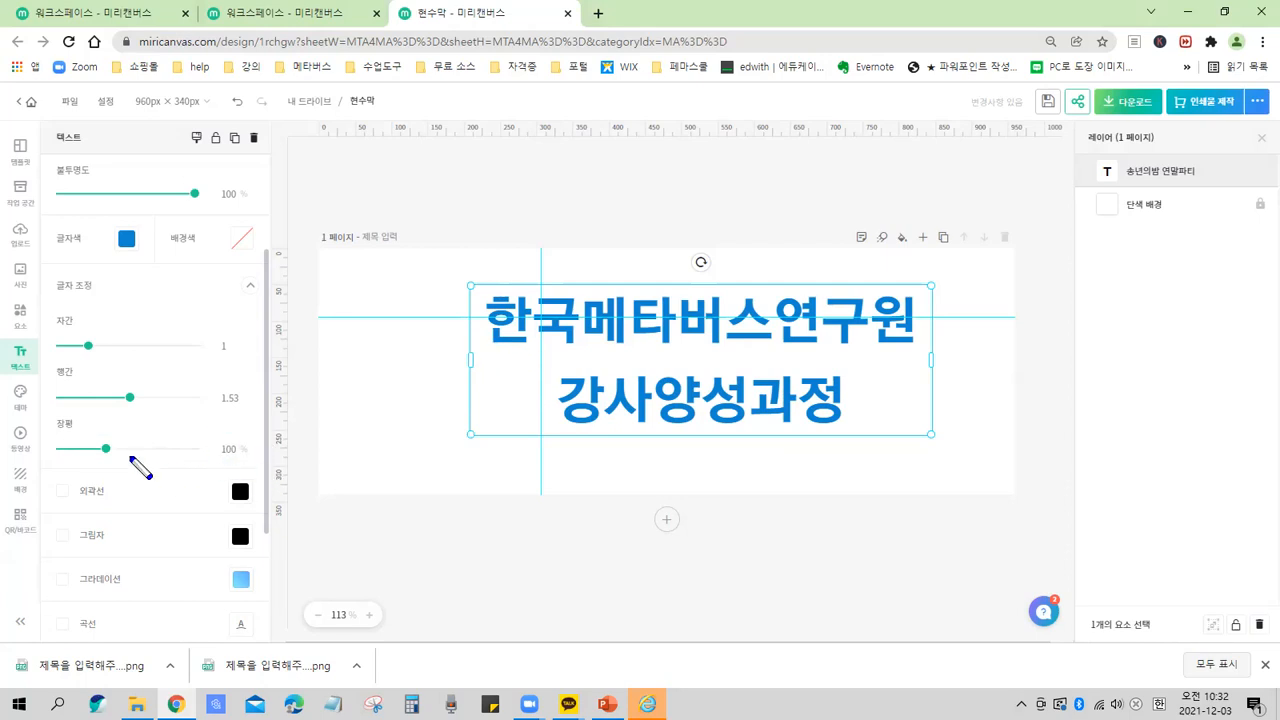
{"action": "mouse_move", "coordinate": [91, 434]}
{"action": "left_mouse_down"}
{"action": "mouse_move", "coordinate": [126, 440]}
{"action": "mouse_move", "coordinate": [91, 434]}
{"action": "left_mouse_up"}
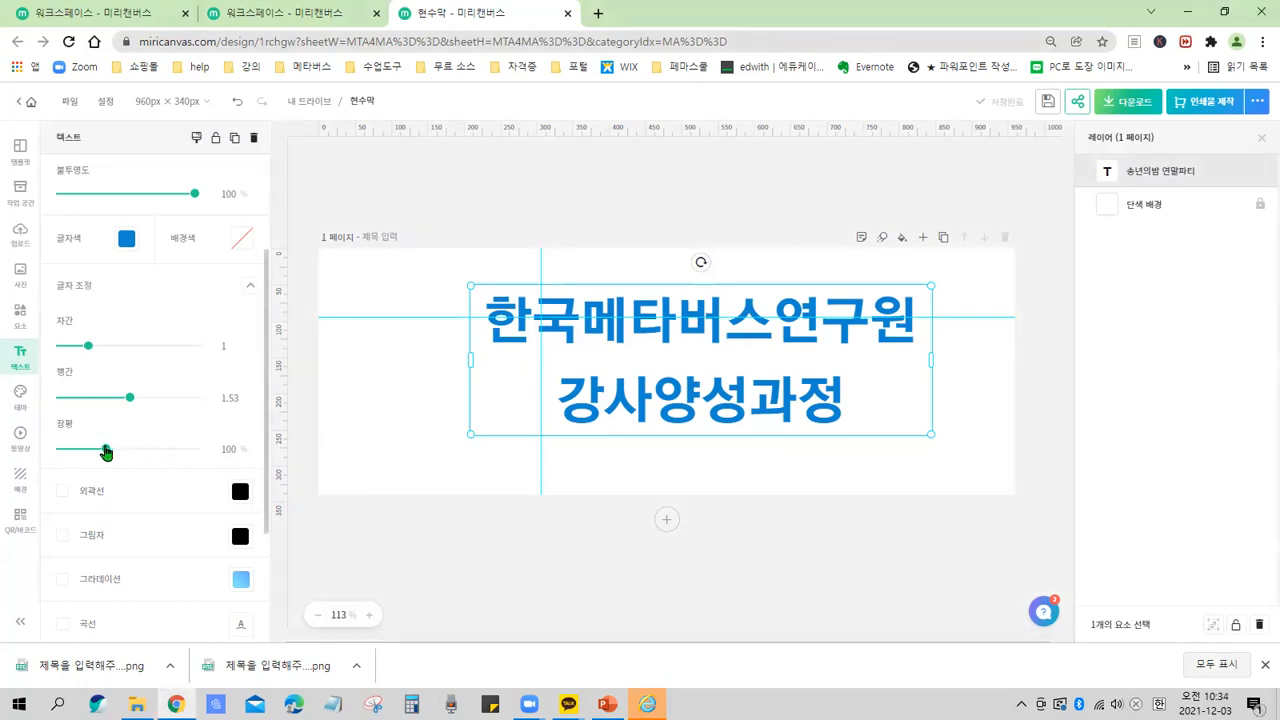
Try character width scaling of 132, 74 and 107 percent on the title.
{"action": "left_click_drag", "start_coordinate": [106, 452], "coordinate": [135, 446]}
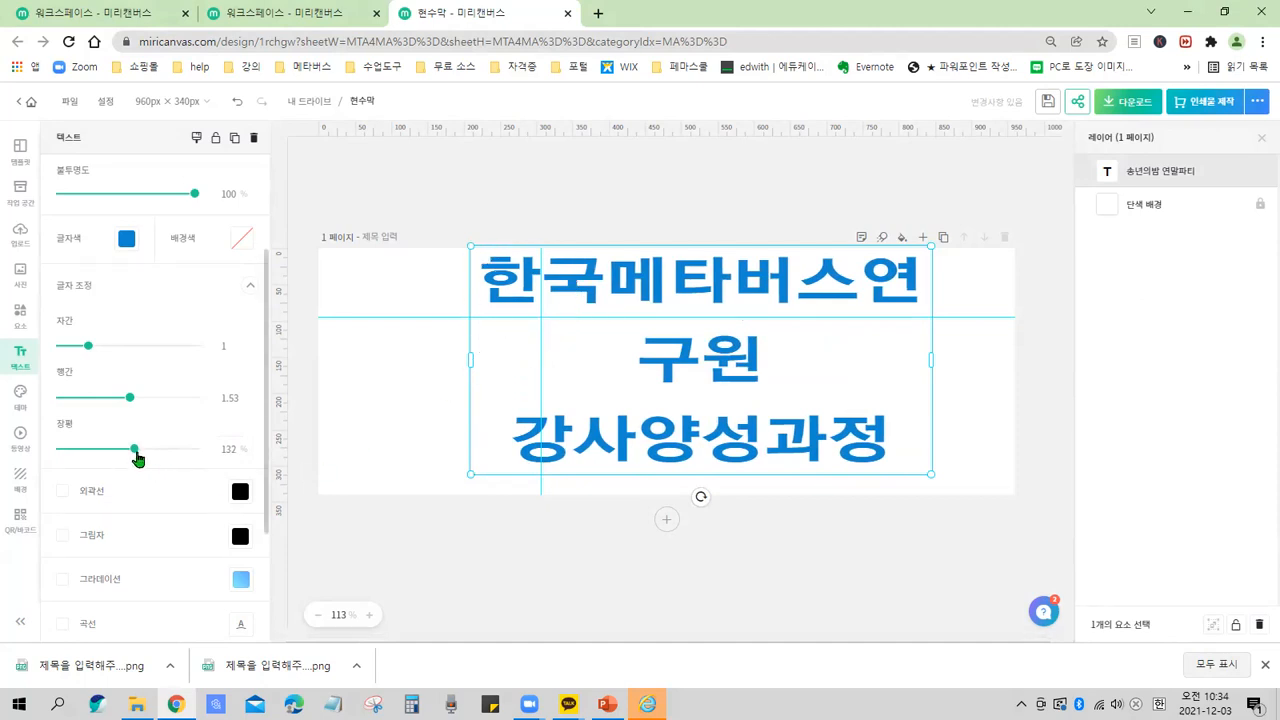
{"action": "left_click_drag", "start_coordinate": [135, 450], "coordinate": [83, 456]}
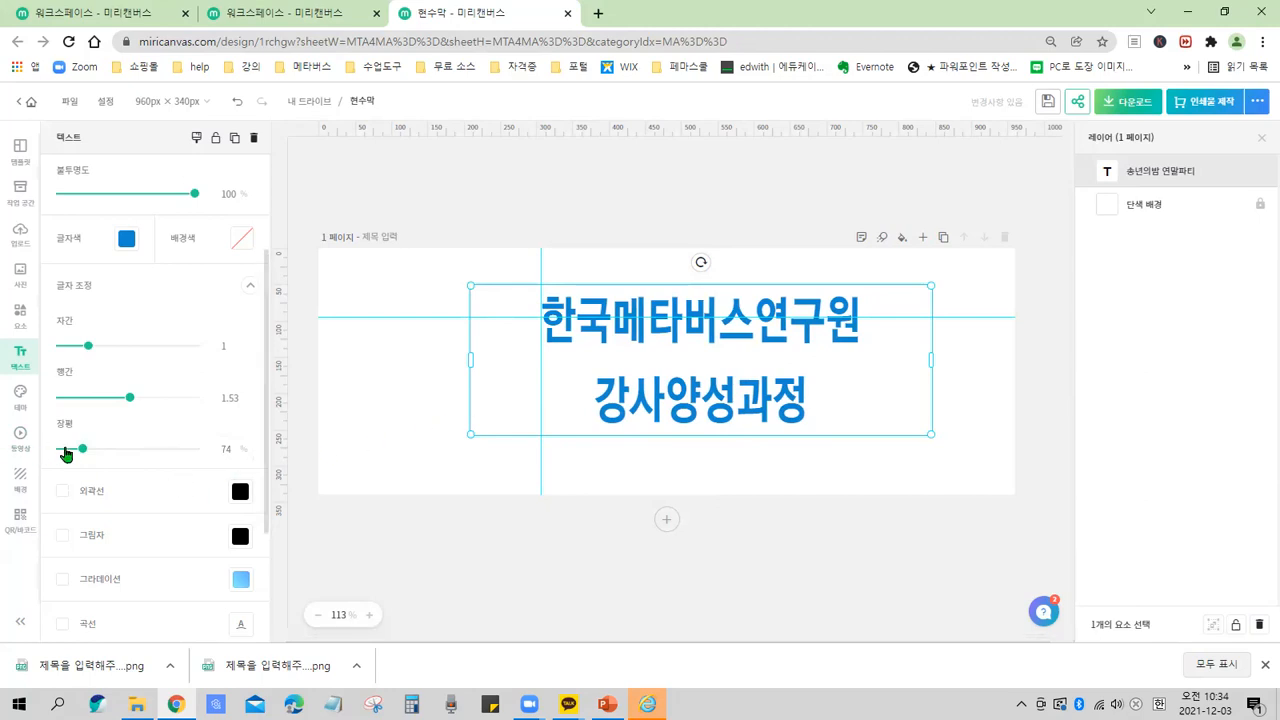
{"action": "left_click_drag", "start_coordinate": [83, 450], "coordinate": [112, 460]}
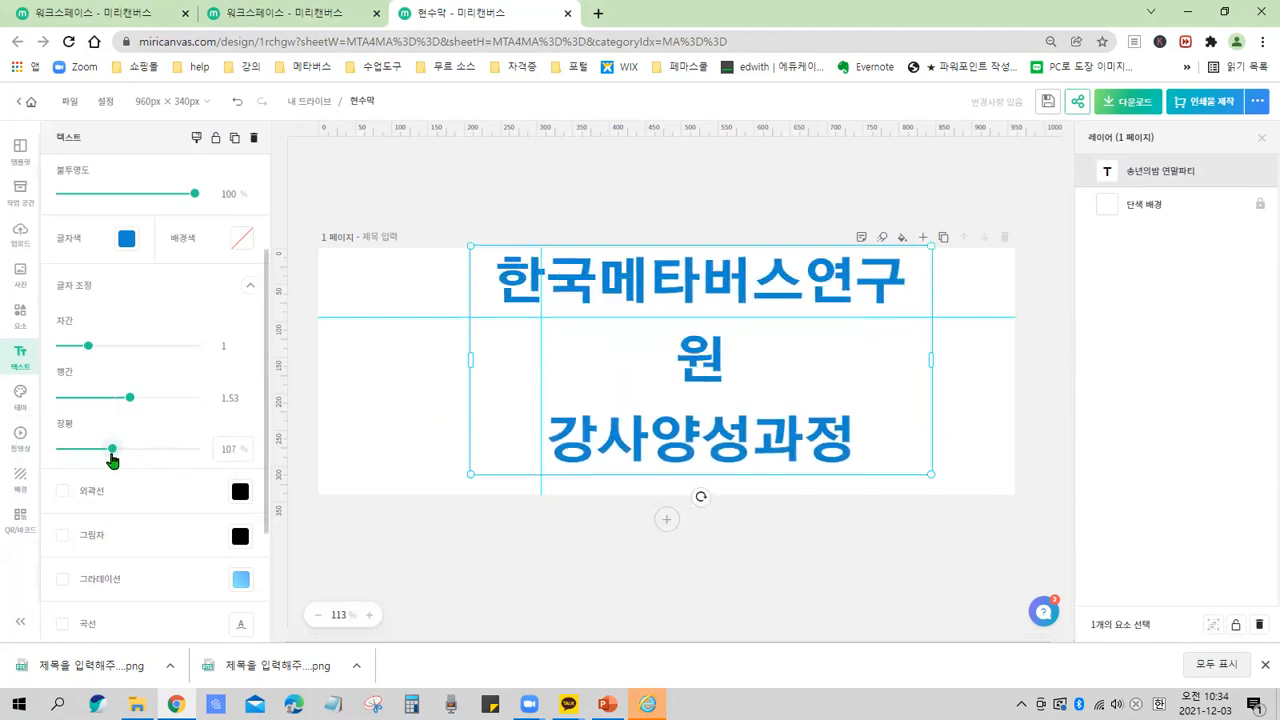
{"action": "mouse_move", "coordinate": [428, 318]}
{"action": "left_mouse_down"}
{"action": "mouse_move", "coordinate": [412, 258]}
{"action": "mouse_move", "coordinate": [401, 263]}
{"action": "mouse_move", "coordinate": [461, 266]}
{"action": "mouse_move", "coordinate": [437, 316]}
{"action": "left_mouse_up"}
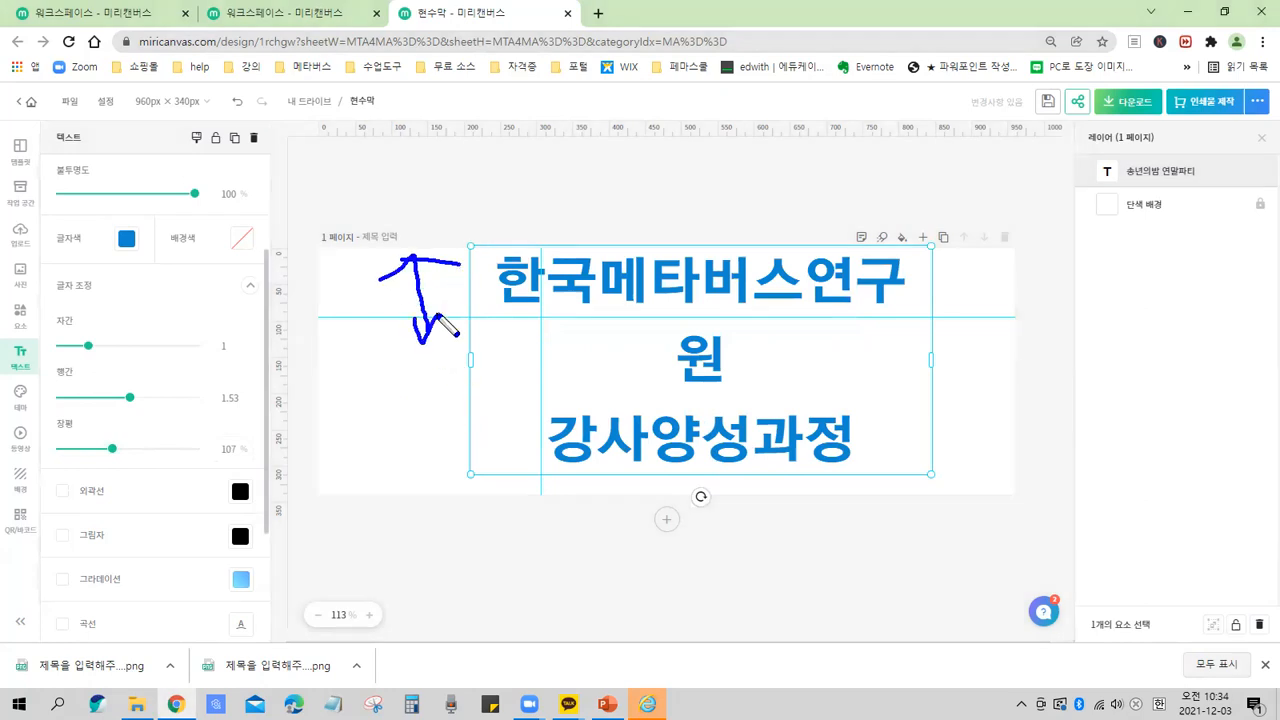
{"action": "mouse_move", "coordinate": [517, 346]}
{"action": "left_mouse_down"}
{"action": "mouse_move", "coordinate": [506, 318]}
{"action": "mouse_move", "coordinate": [498, 338]}
{"action": "left_mouse_up"}
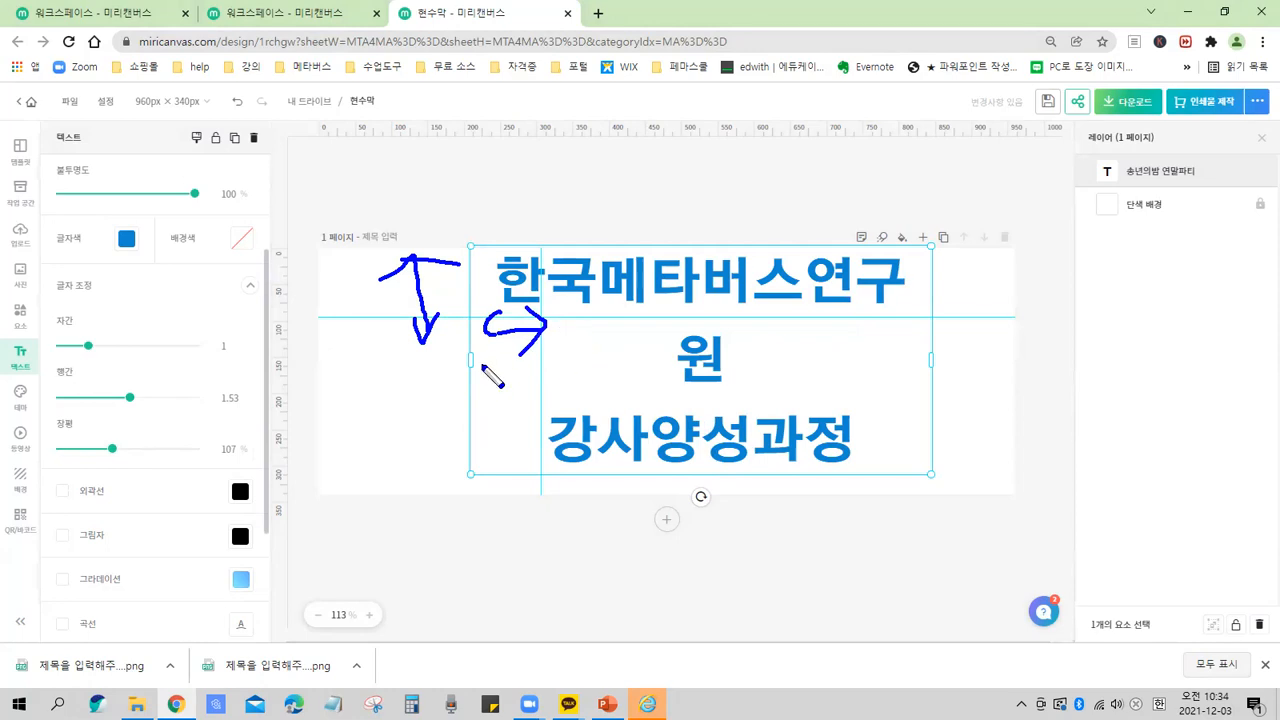
{"action": "left_click_drag", "start_coordinate": [128, 395], "coordinate": [148, 500]}
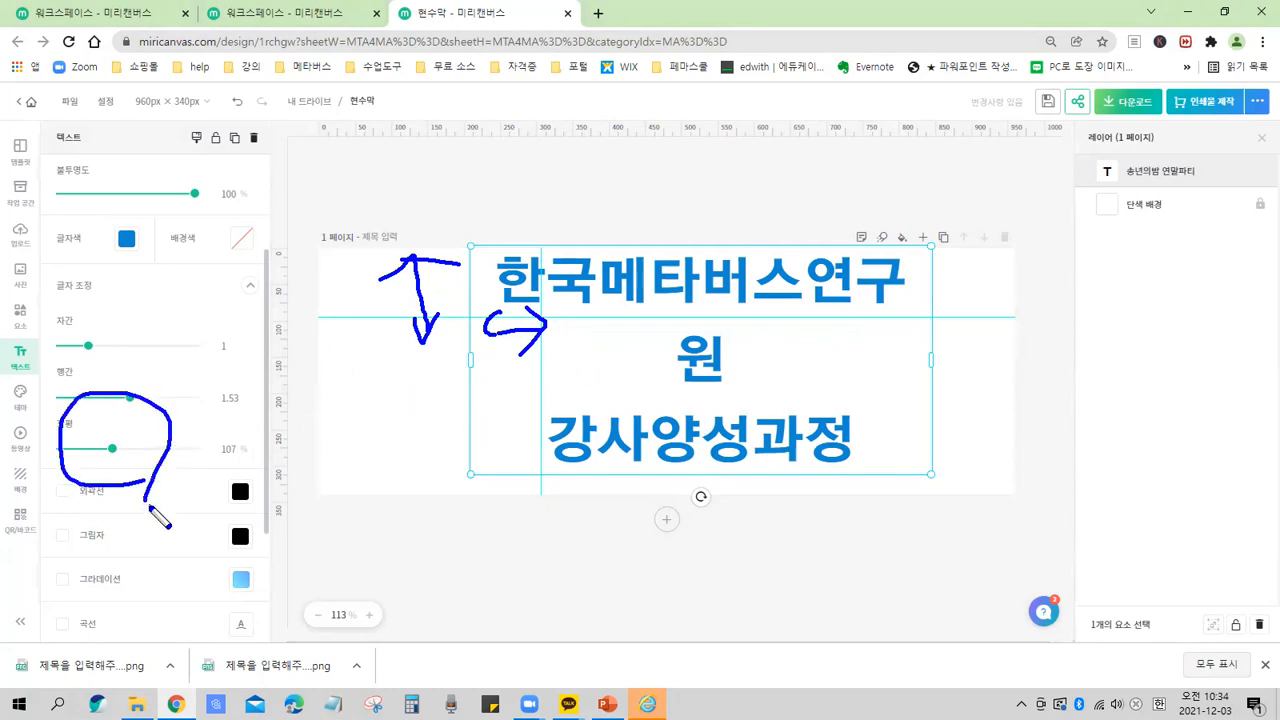
{"action": "key", "text": "e"}
{"action": "mouse_move", "coordinate": [251, 464]}
{"action": "left_mouse_down"}
{"action": "mouse_move", "coordinate": [214, 436]}
{"action": "mouse_move", "coordinate": [283, 436]}
{"action": "mouse_move", "coordinate": [250, 467]}
{"action": "left_mouse_up"}
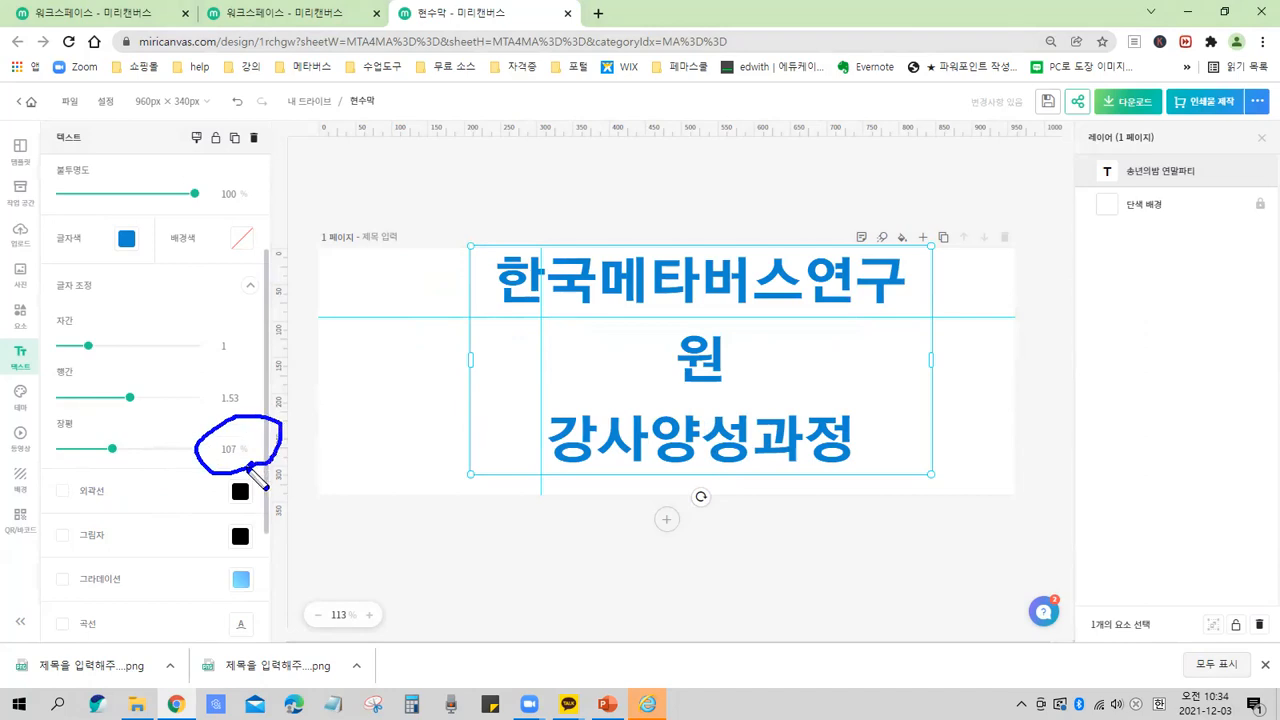
{"action": "key", "text": "Escape"}
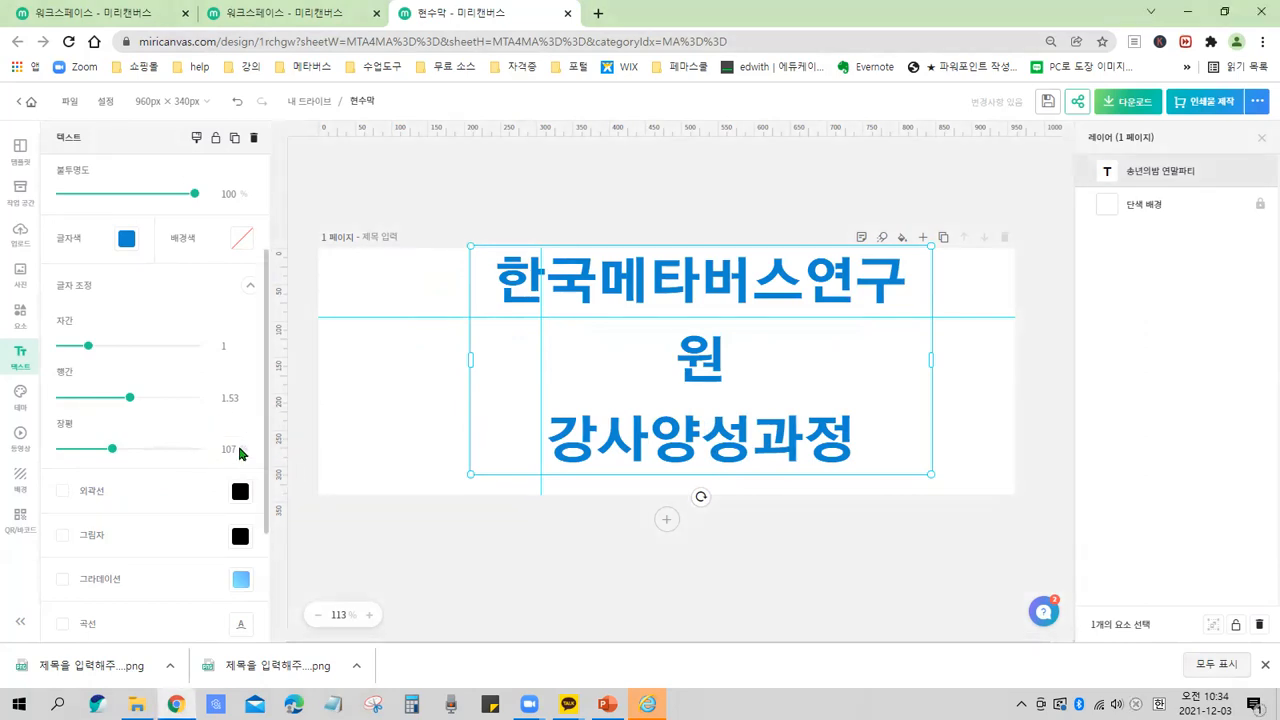
Set the title's character width scale to 100 percent.
{"action": "left_click", "coordinate": [225, 448]}
{"action": "type", "text": "100"}
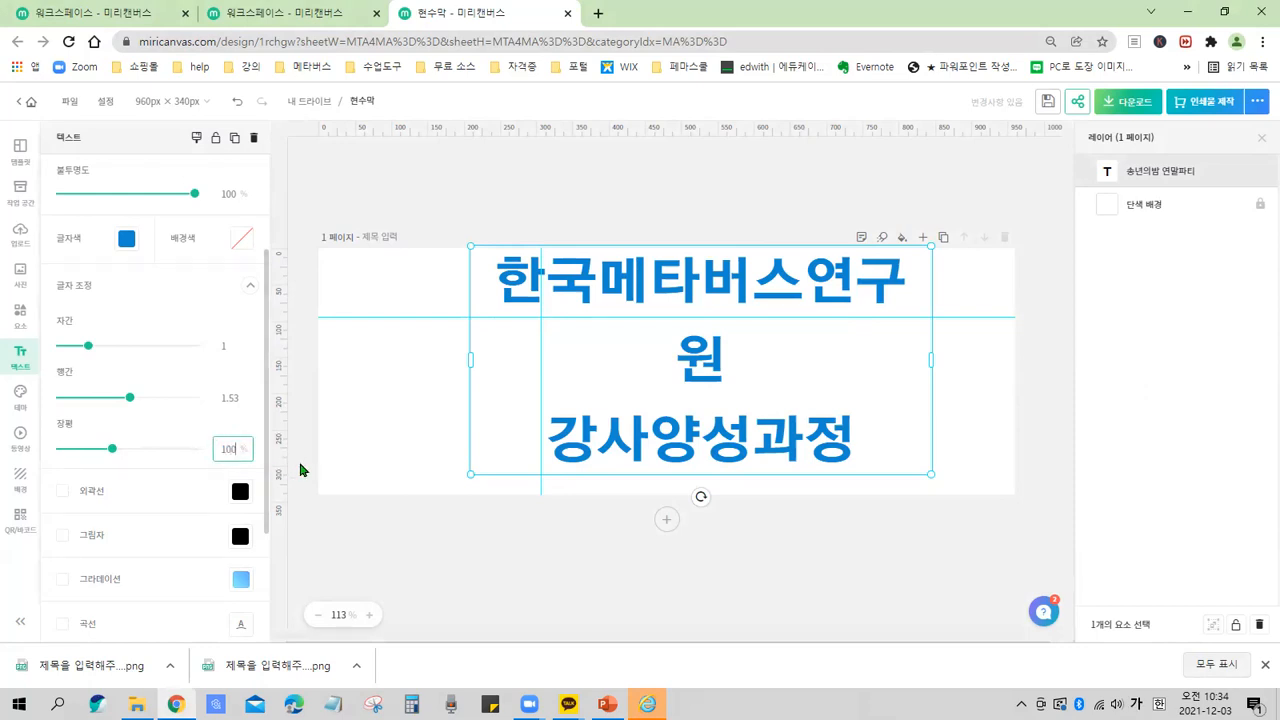
{"action": "left_click", "coordinate": [400, 446]}
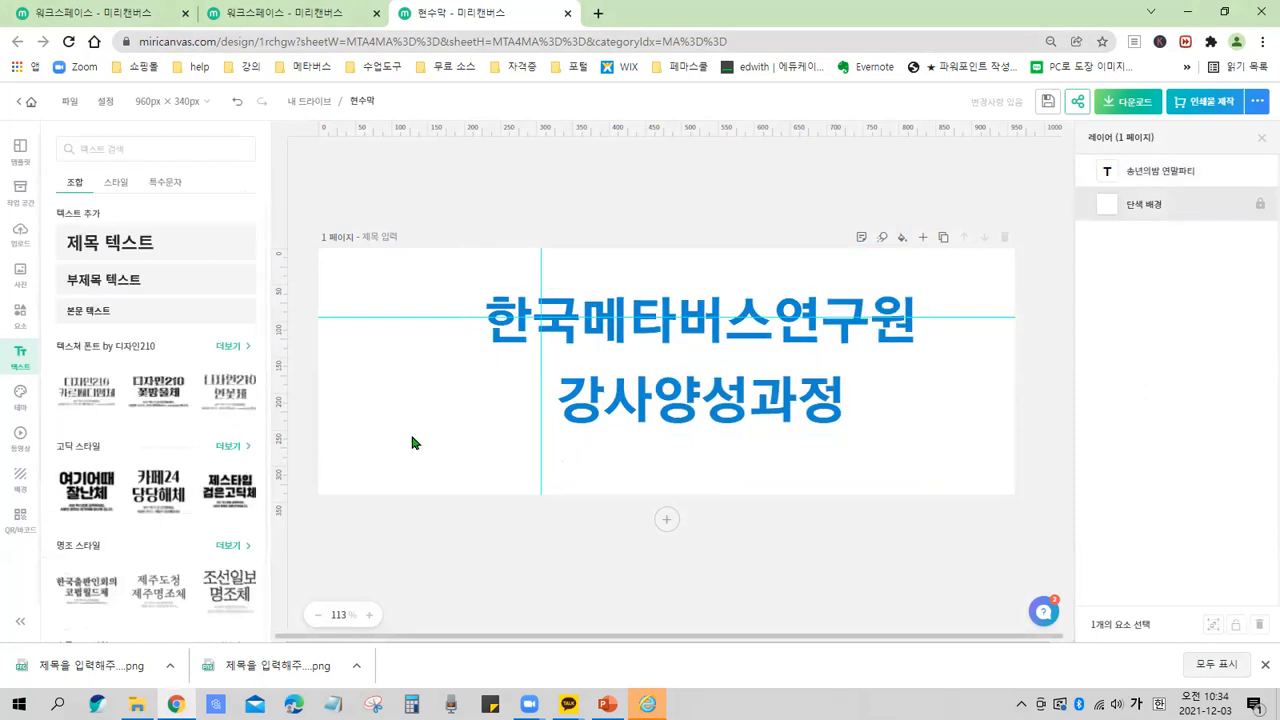
Reselect the title and turn on its text outline in the effects settings.
{"action": "left_click", "coordinate": [680, 410]}
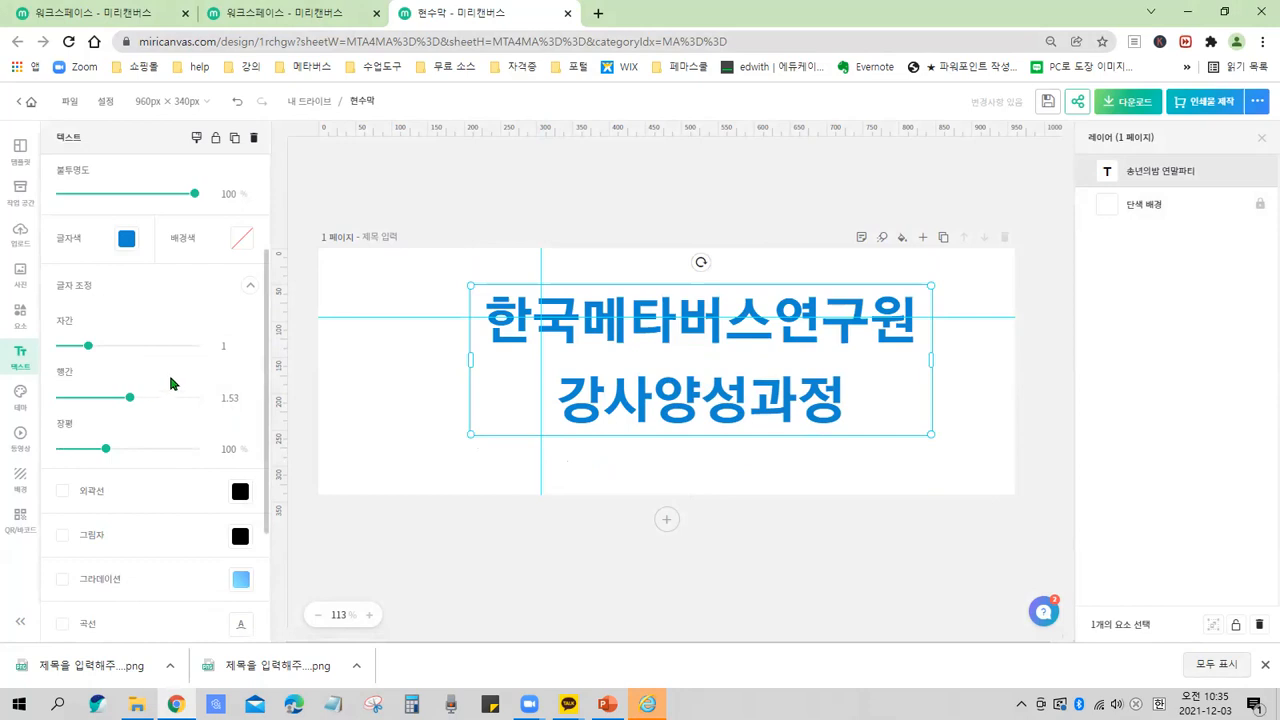
{"action": "scroll", "coordinate": [170, 505], "scroll_direction": "down", "scroll_amount": 1}
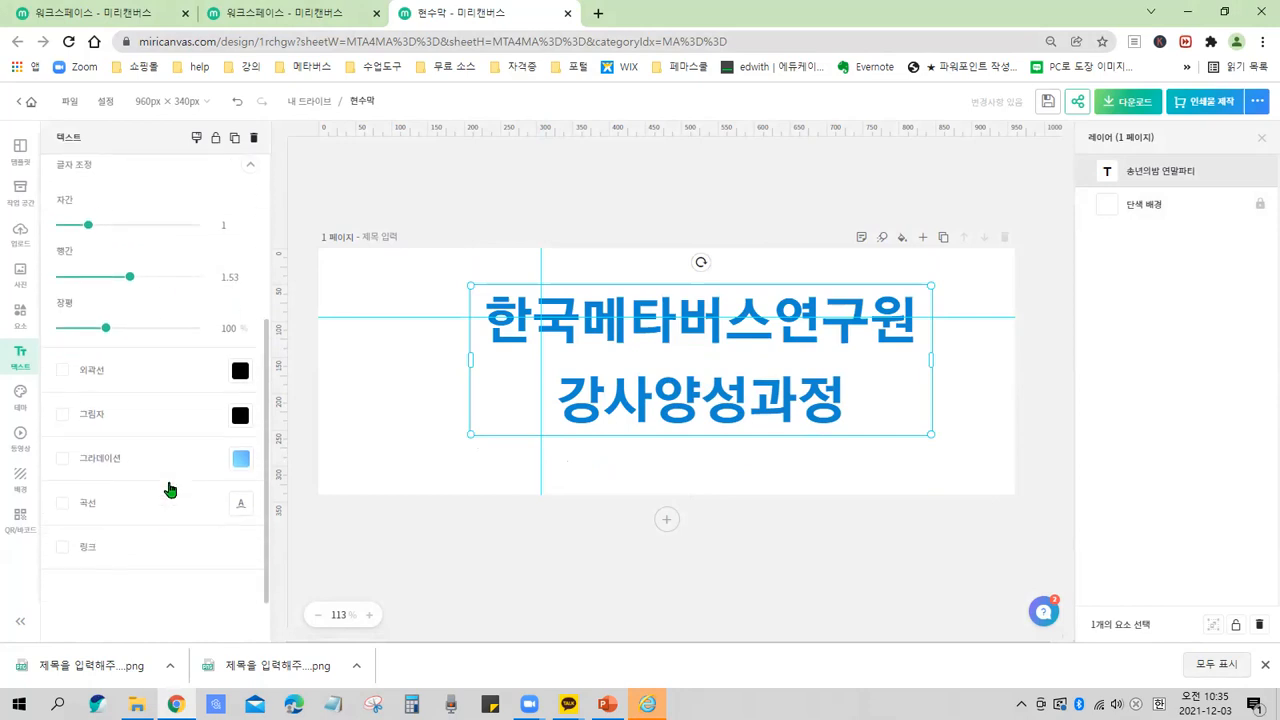
{"action": "scroll", "coordinate": [170, 490], "scroll_direction": "down", "scroll_amount": 1}
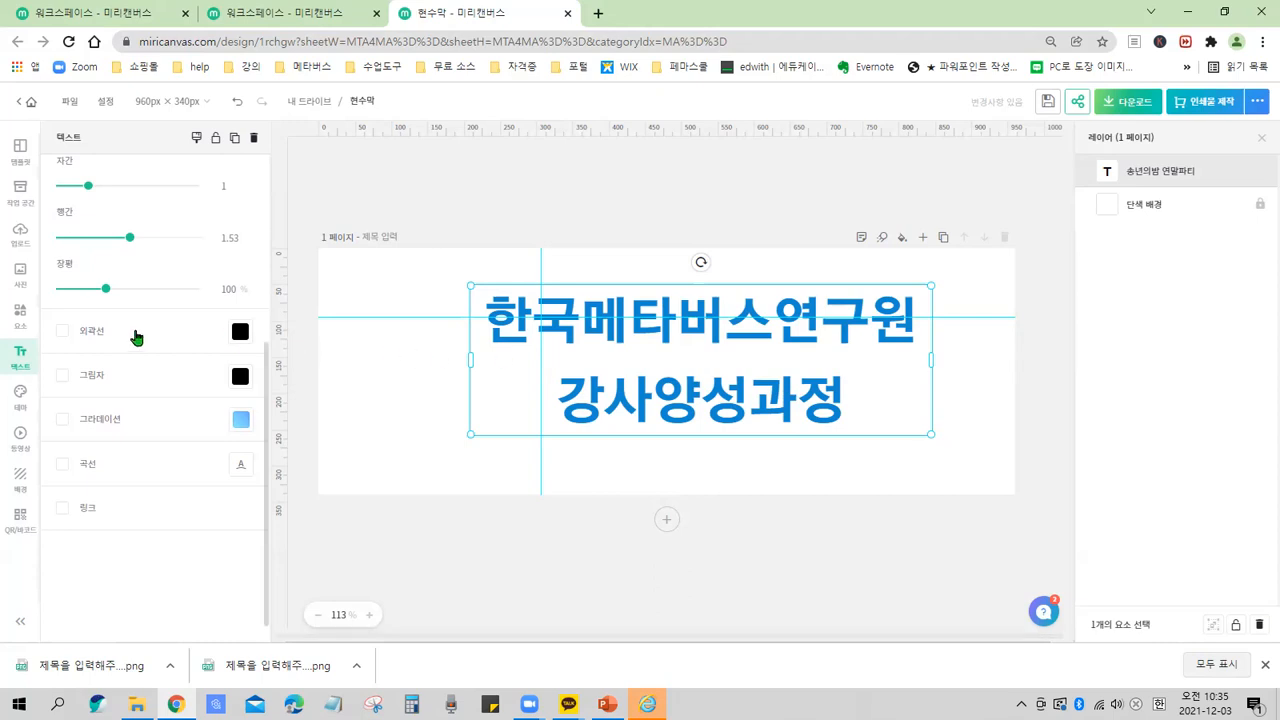
{"action": "left_click", "coordinate": [85, 336]}
{"action": "left_click", "coordinate": [99, 339]}
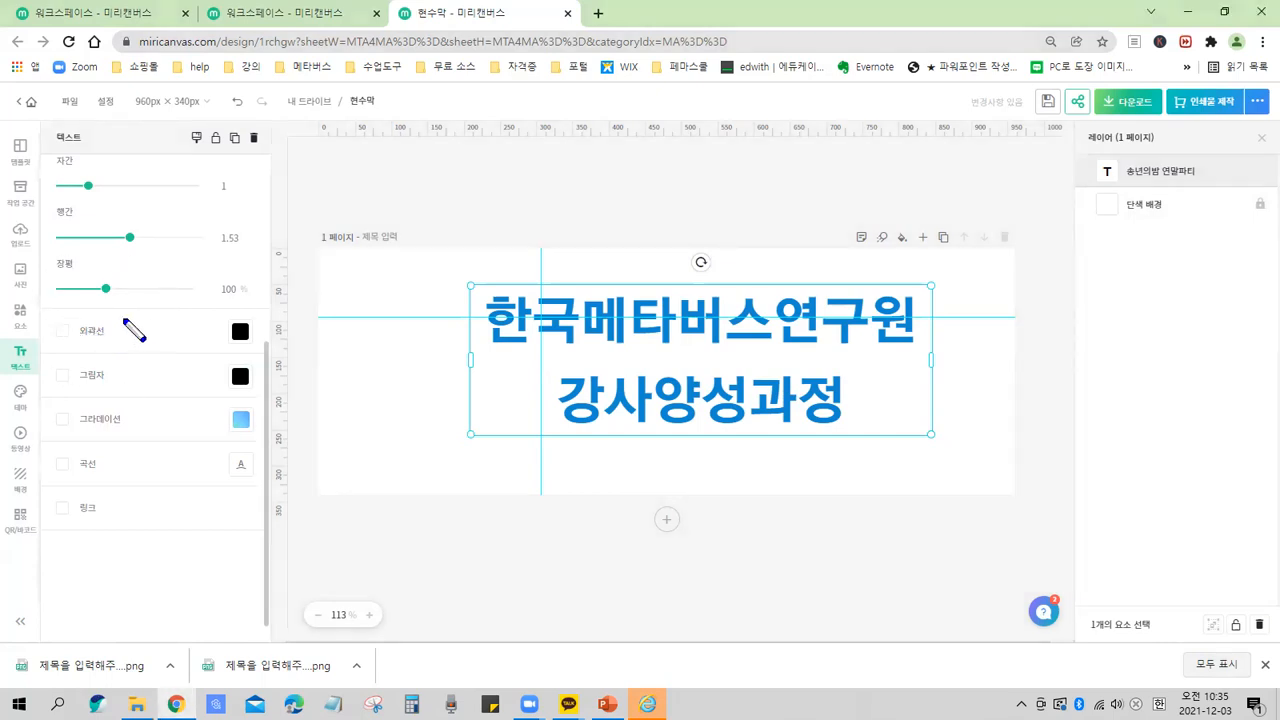
{"action": "left_click", "coordinate": [61, 334]}
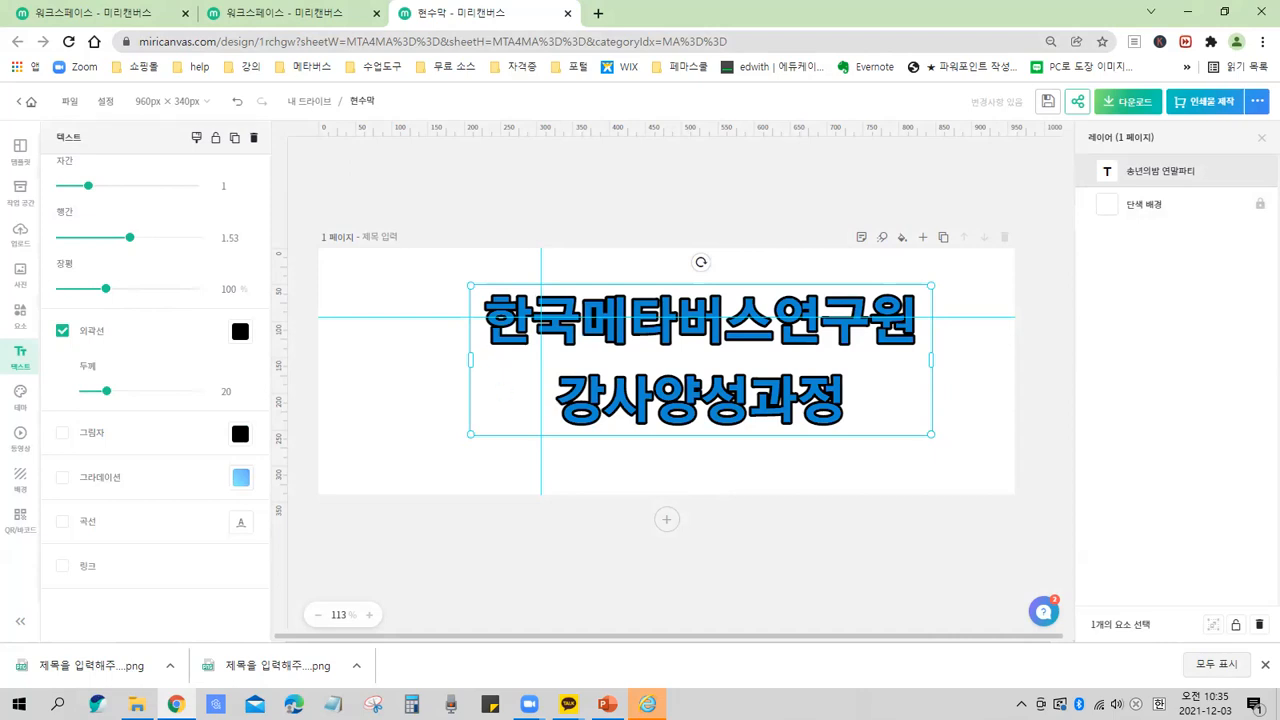
Set the title's outline colour to purple #692498 from the basic palette.
{"action": "left_click", "coordinate": [242, 338]}
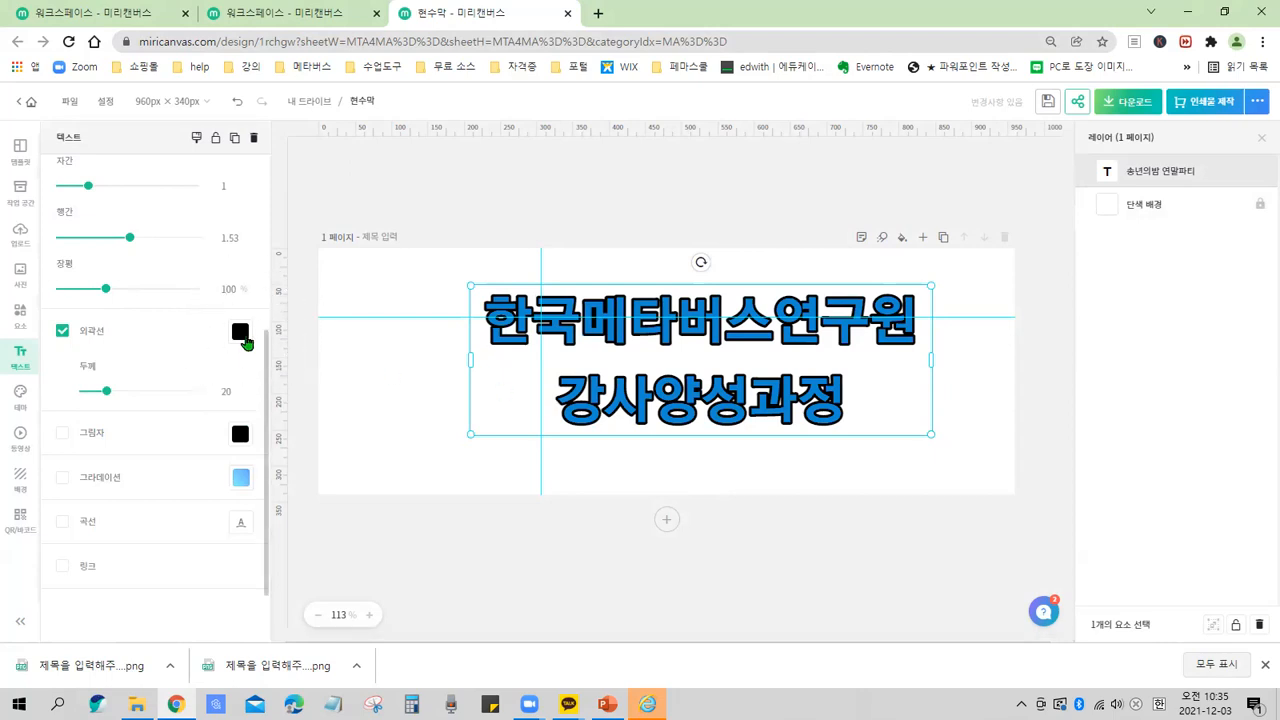
{"action": "left_click", "coordinate": [244, 342]}
{"action": "left_click", "coordinate": [243, 340]}
{"action": "left_click", "coordinate": [241, 336]}
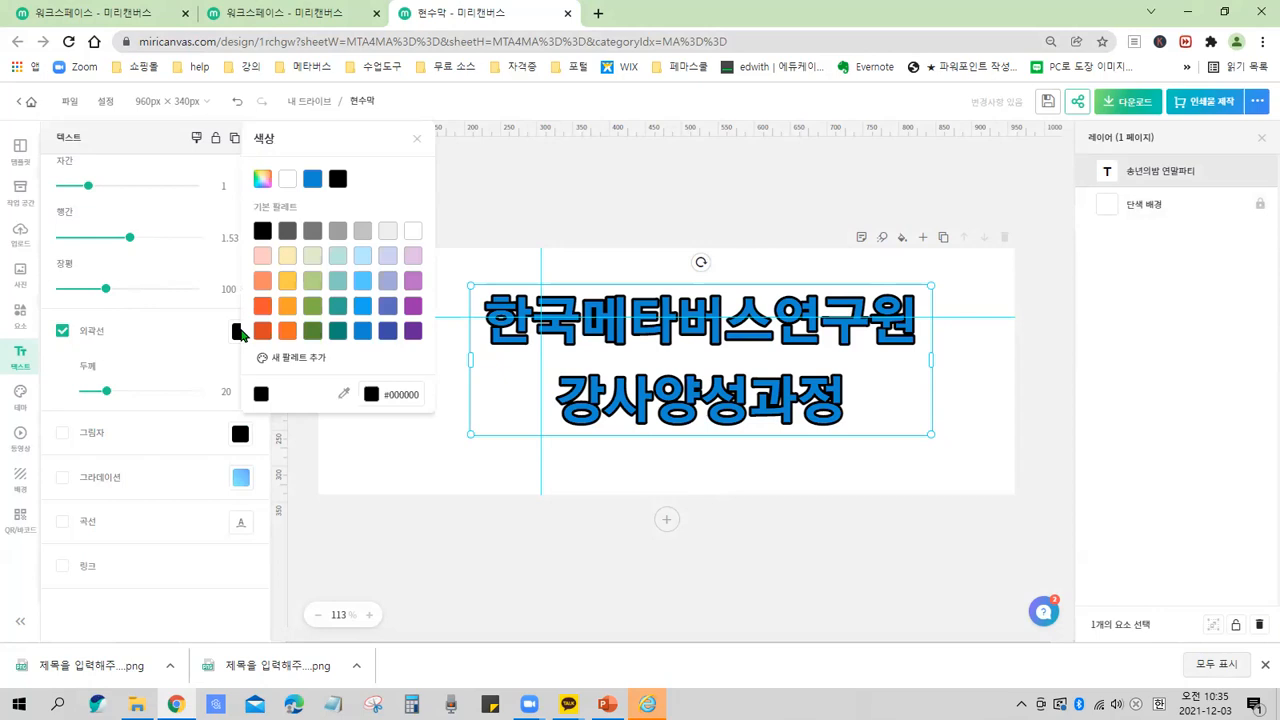
{"action": "left_click", "coordinate": [412, 332]}
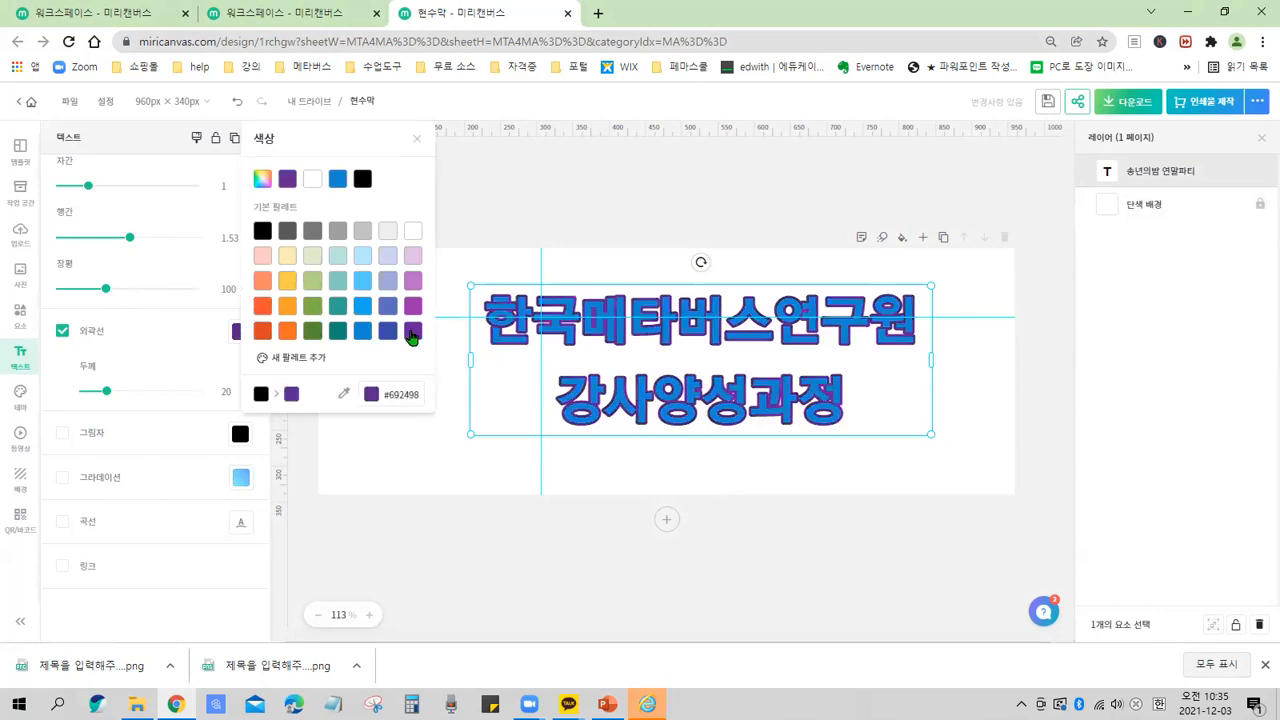
{"action": "left_click", "coordinate": [436, 440]}
{"action": "left_click", "coordinate": [522, 335]}
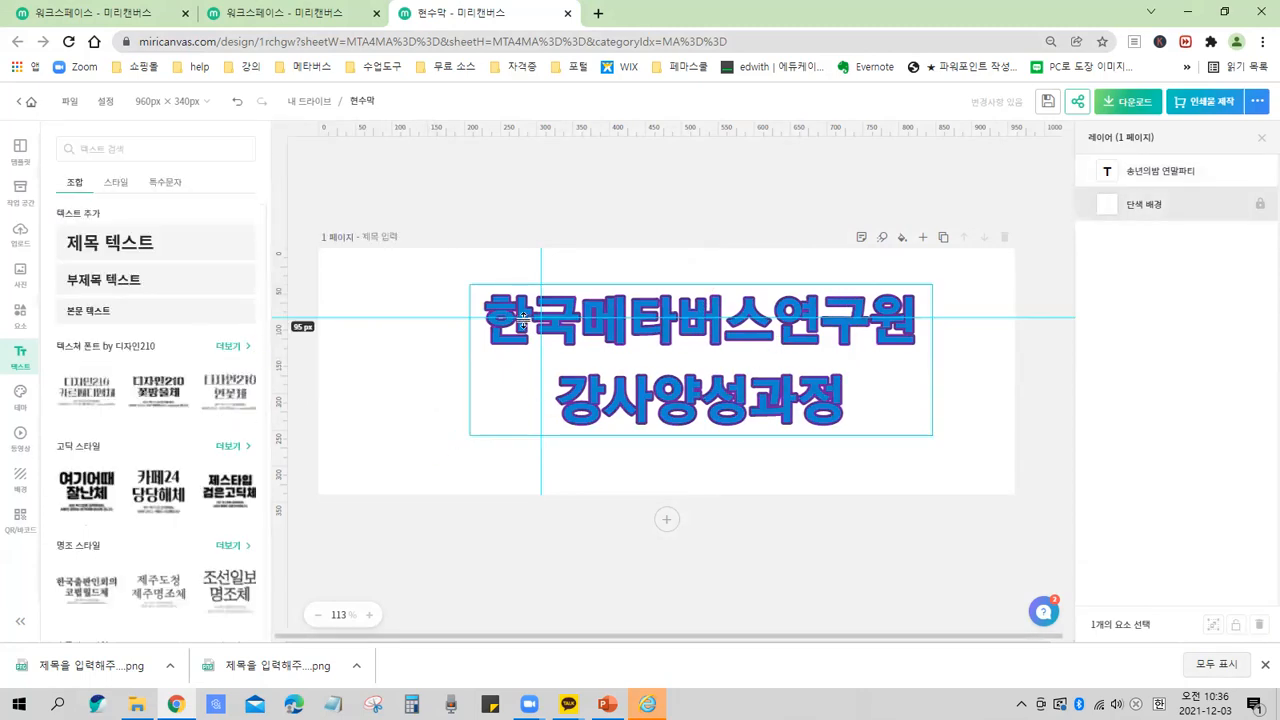
{"action": "left_click", "coordinate": [522, 335]}
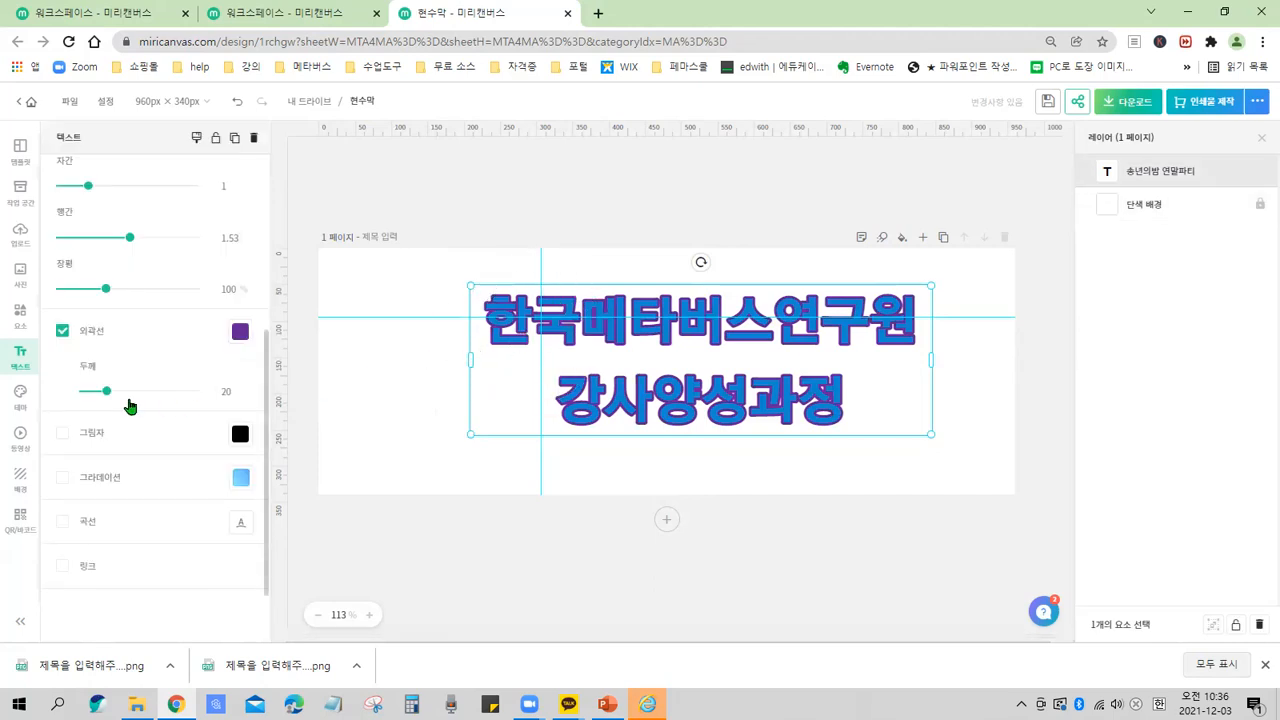
Set the outline thickness to 23, trying 44 along the way.
{"action": "mouse_move", "coordinate": [90, 370]}
{"action": "left_mouse_down"}
{"action": "mouse_move", "coordinate": [138, 394]}
{"action": "mouse_move", "coordinate": [124, 419]}
{"action": "left_mouse_up"}
{"action": "left_click_drag", "start_coordinate": [212, 372], "coordinate": [249, 408]}
{"action": "key", "text": "Escape"}
{"action": "left_click_drag", "start_coordinate": [106, 391], "coordinate": [133, 397]}
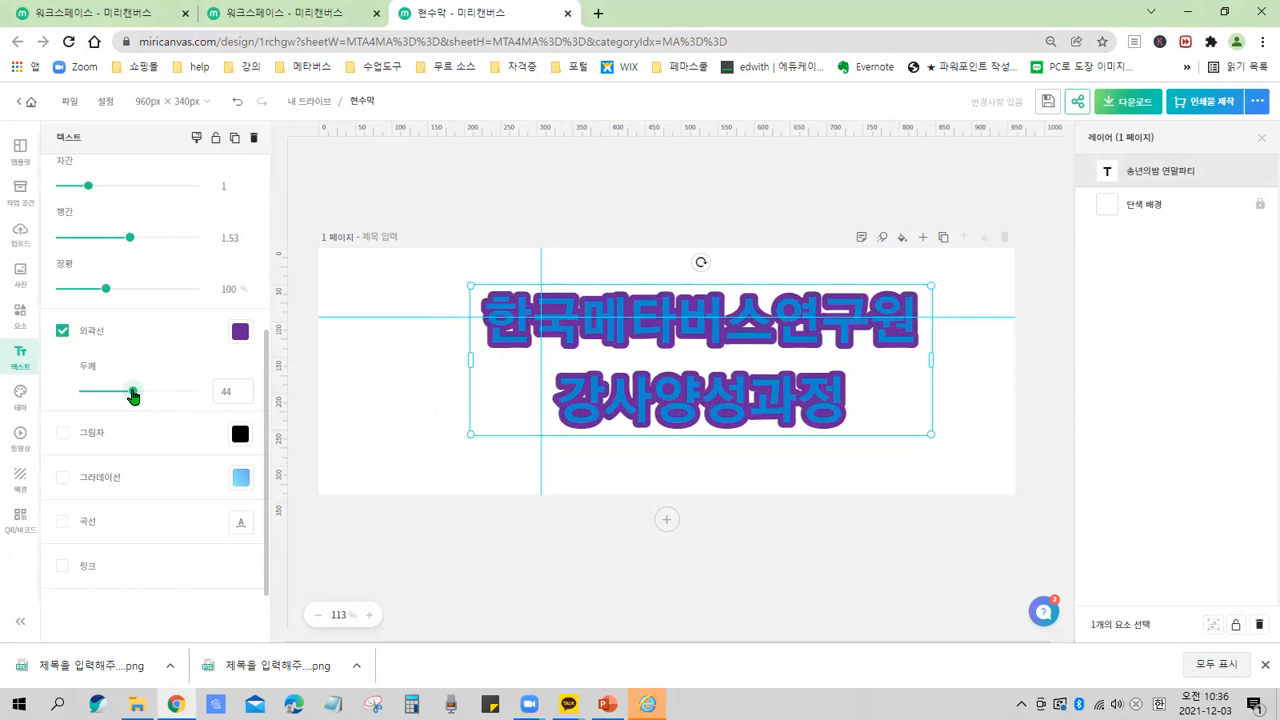
{"action": "left_click_drag", "start_coordinate": [133, 397], "coordinate": [109, 401]}
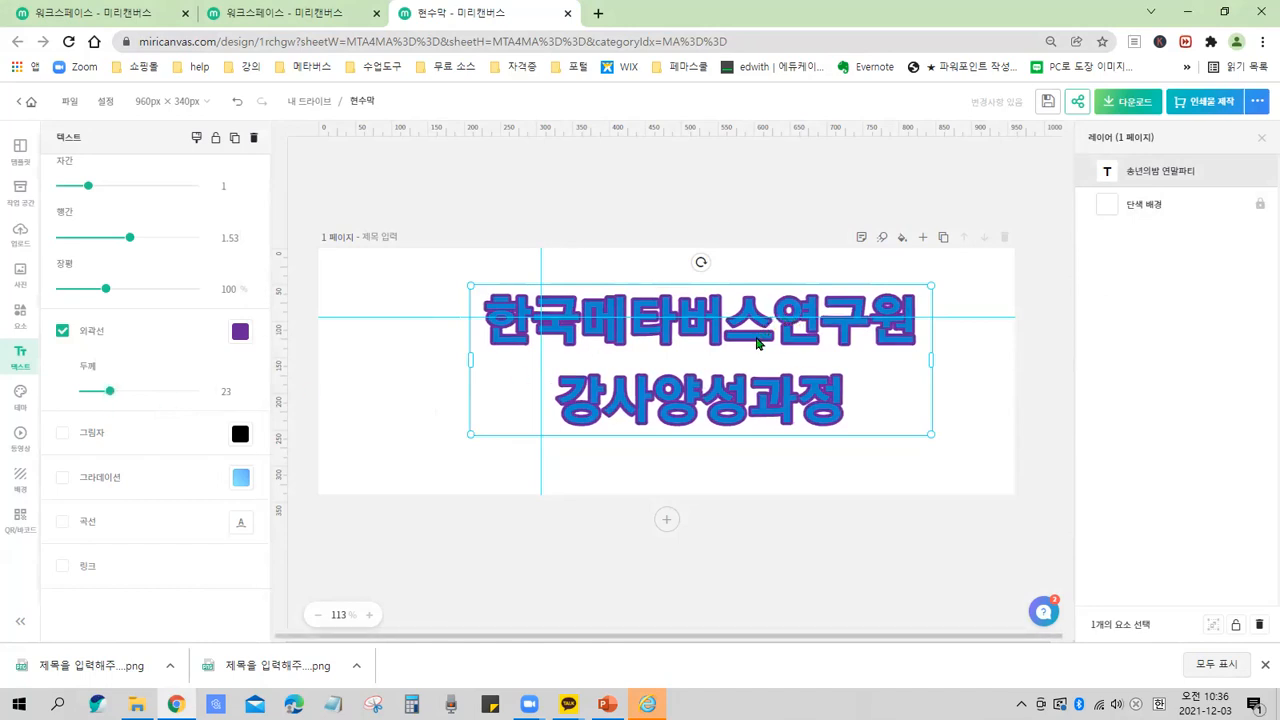
{"action": "left_click", "coordinate": [436, 430]}
{"action": "left_click", "coordinate": [660, 325]}
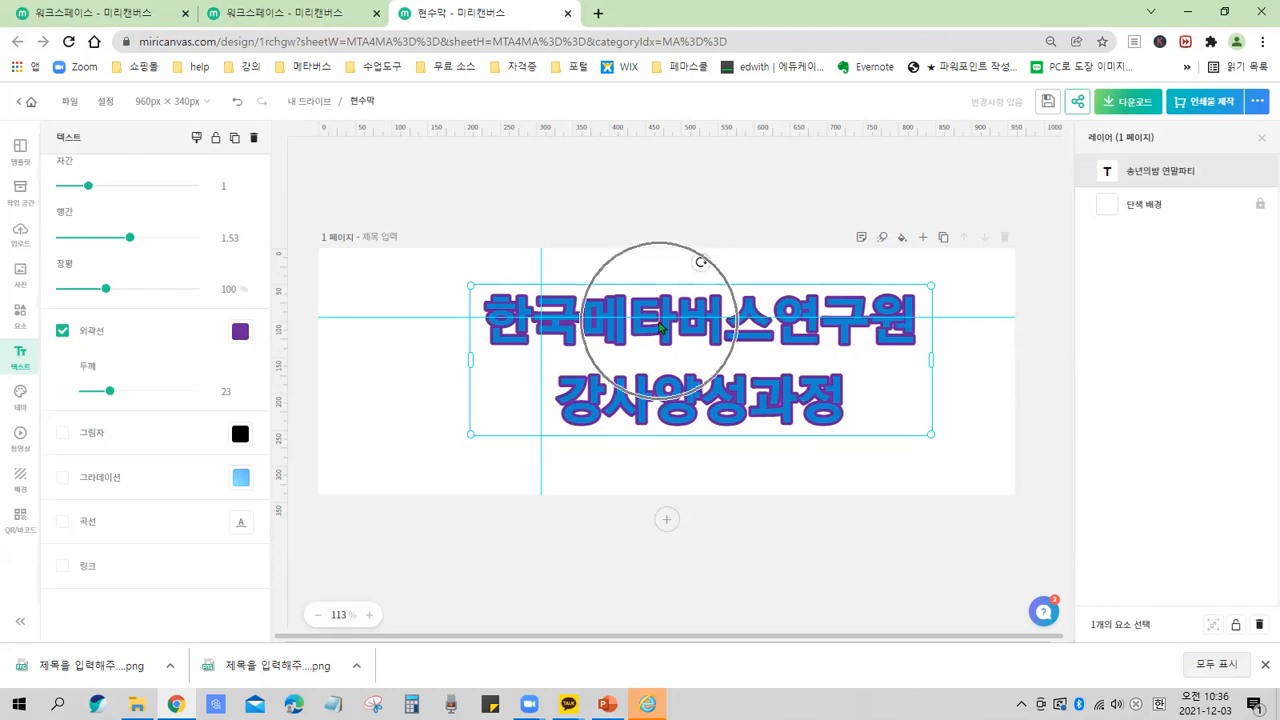
{"action": "left_click", "coordinate": [660, 325]}
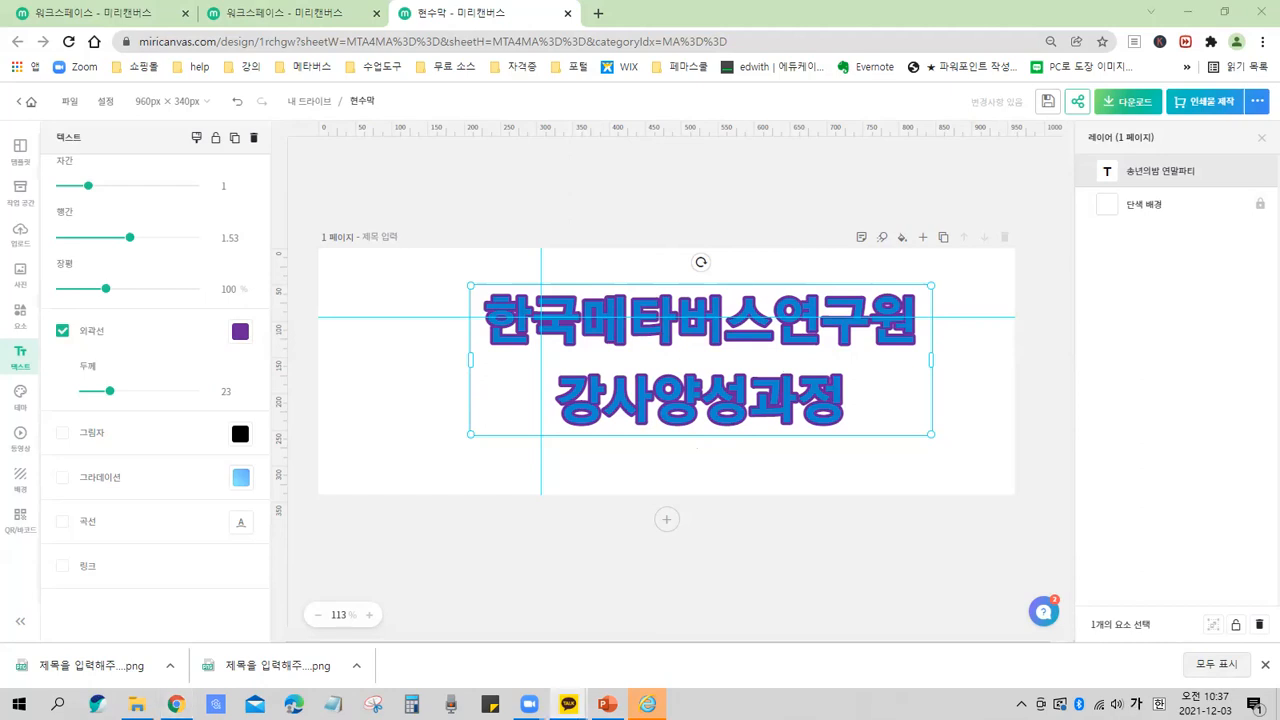
Turn off the title's outline and reselect the title.
{"action": "left_click", "coordinate": [63, 333]}
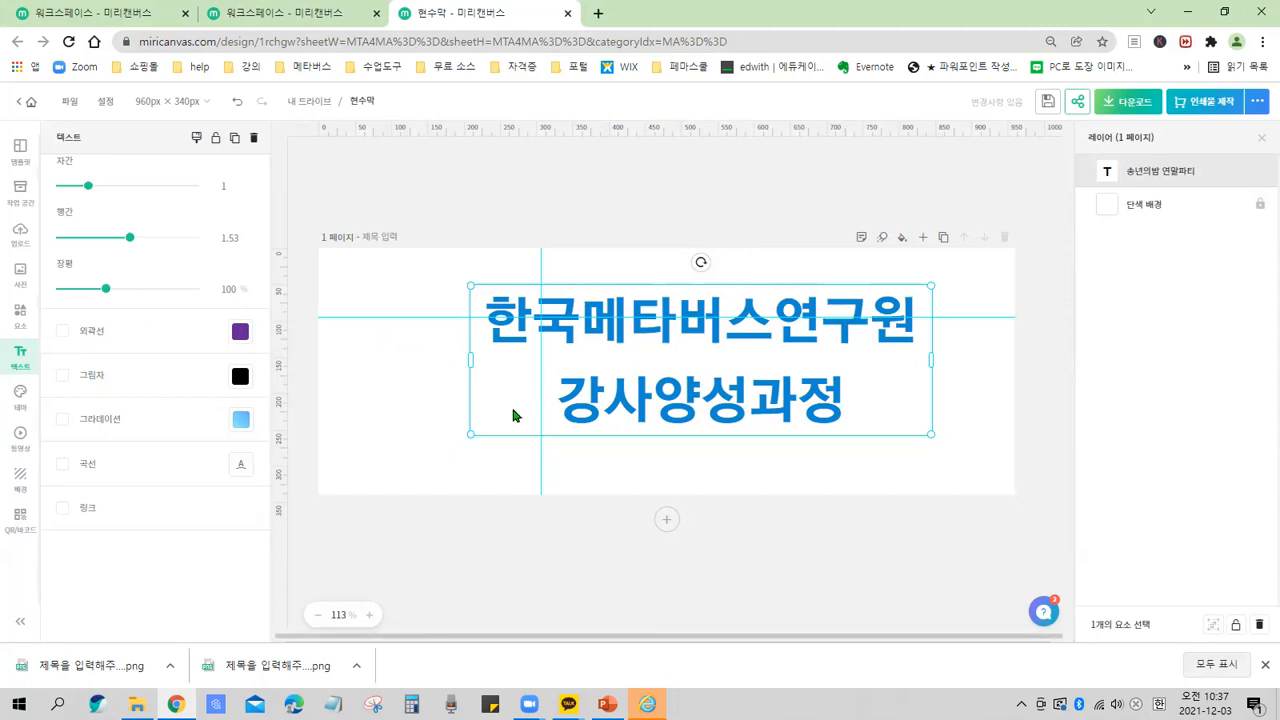
{"action": "left_click", "coordinate": [427, 450]}
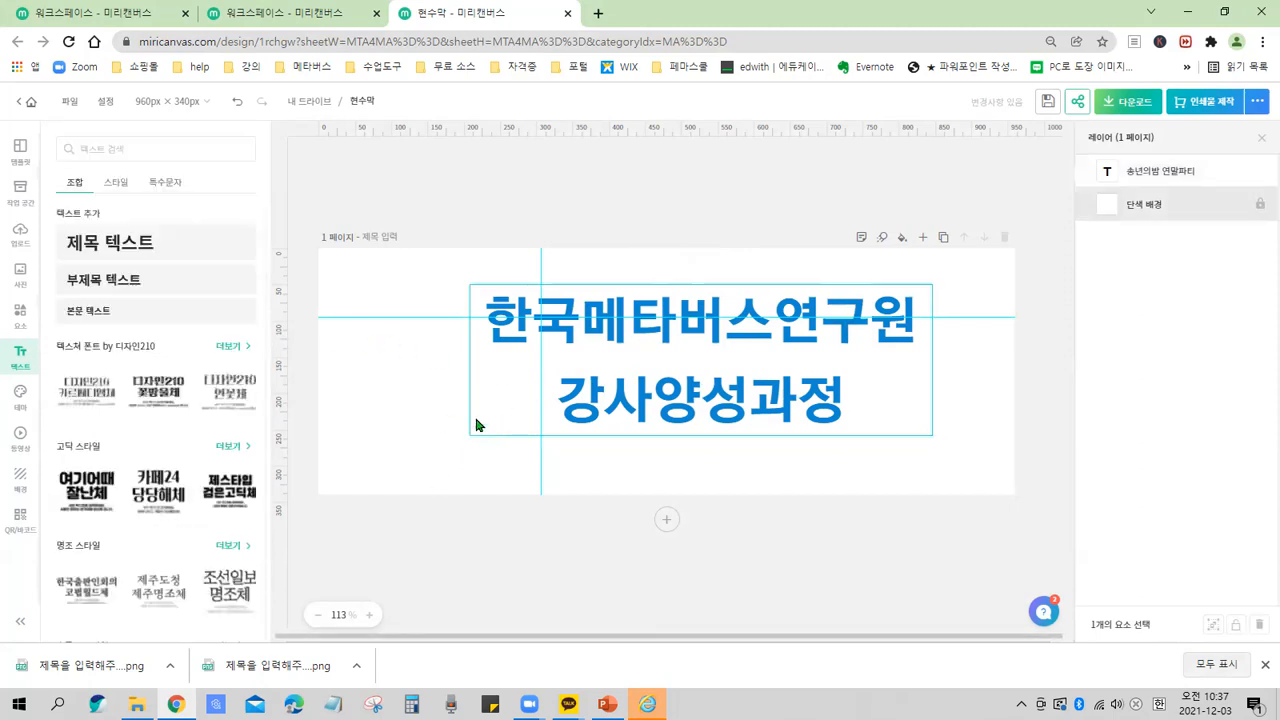
{"action": "left_click", "coordinate": [674, 343]}
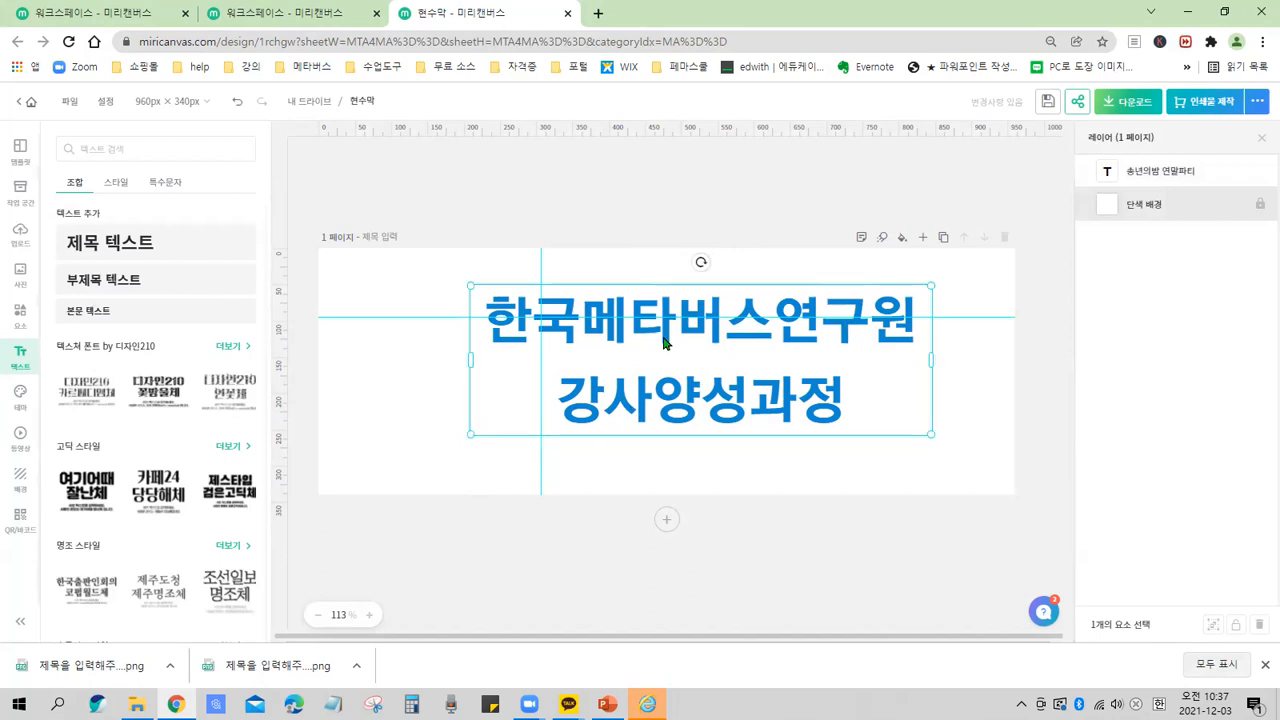
Scale the title to about 50.3 size and reposition it roughly in the middle of the page.
{"action": "left_click", "coordinate": [414, 420]}
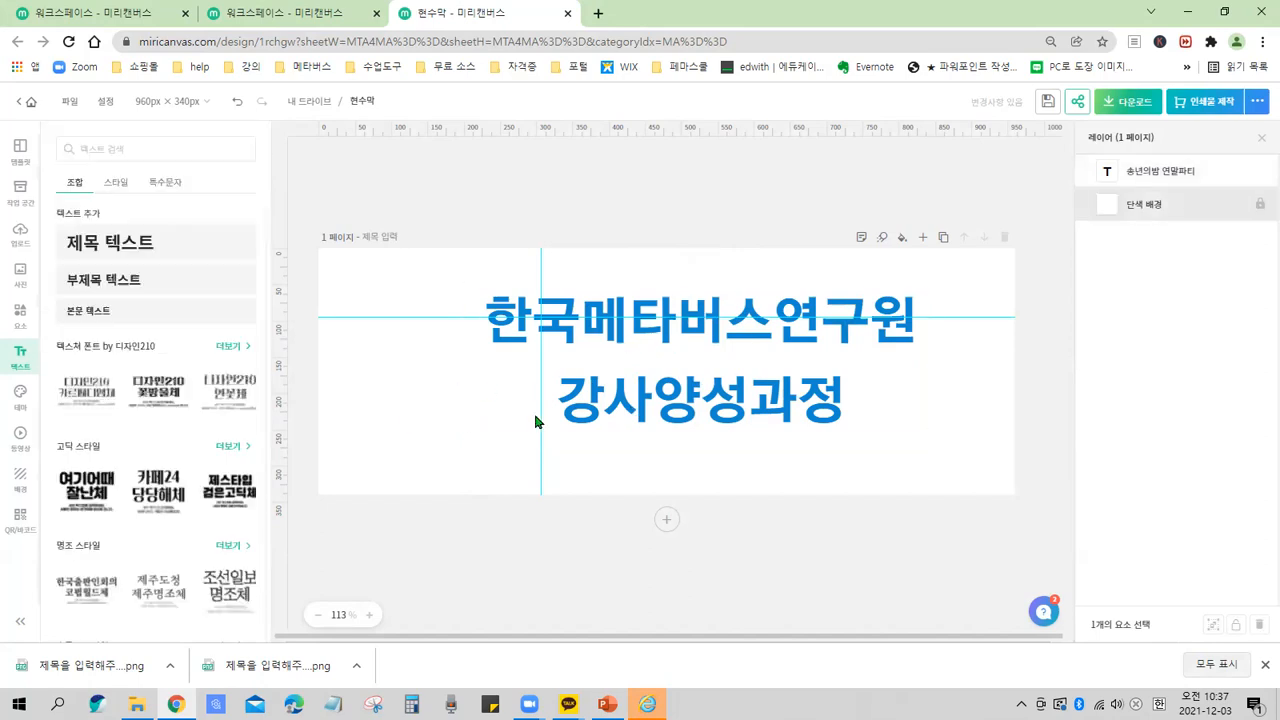
{"action": "left_click", "coordinate": [665, 342]}
{"action": "mouse_move", "coordinate": [931, 355]}
{"action": "left_mouse_down"}
{"action": "mouse_move", "coordinate": [886, 352]}
{"action": "mouse_move", "coordinate": [937, 358]}
{"action": "left_mouse_up"}
{"action": "left_click_drag", "start_coordinate": [936, 434], "coordinate": [863, 420]}
{"action": "left_click_drag", "start_coordinate": [740, 403], "coordinate": [802, 425]}
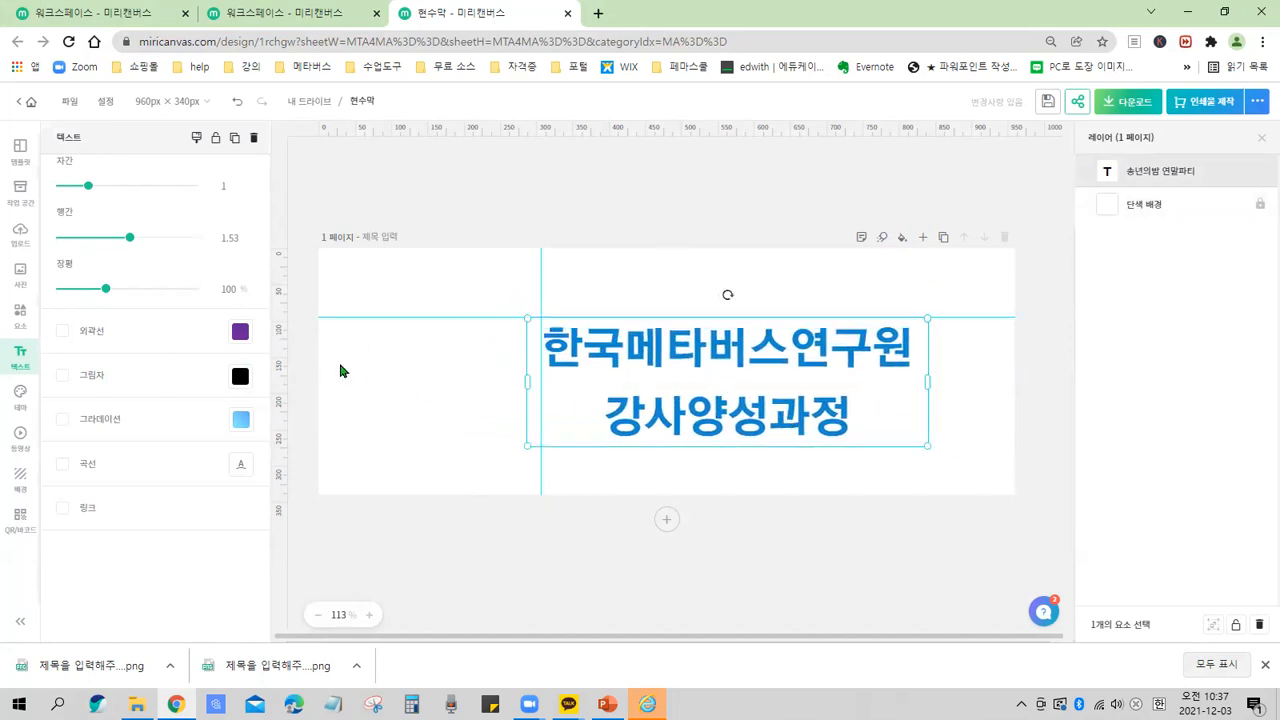
{"action": "scroll", "coordinate": [233, 314], "scroll_direction": "up", "scroll_amount": 2}
{"action": "scroll", "coordinate": [233, 314], "scroll_direction": "up", "scroll_amount": 2}
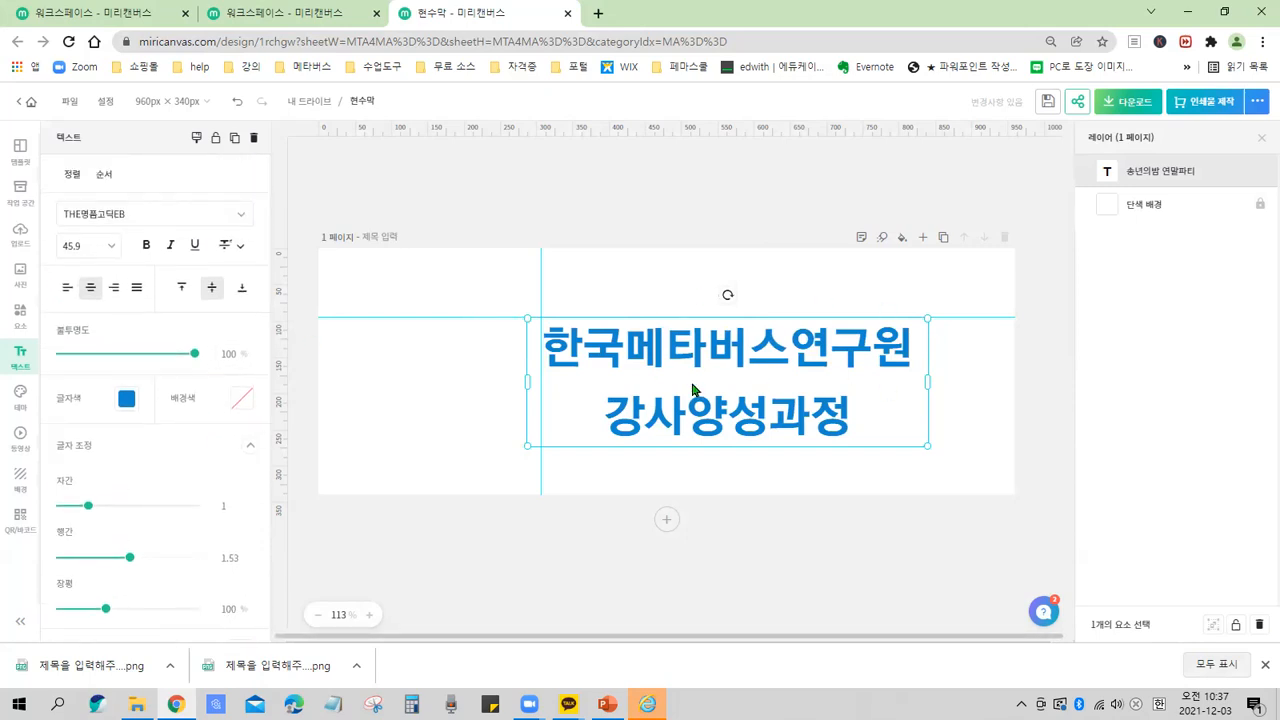
{"action": "left_click_drag", "start_coordinate": [712, 351], "coordinate": [662, 331]}
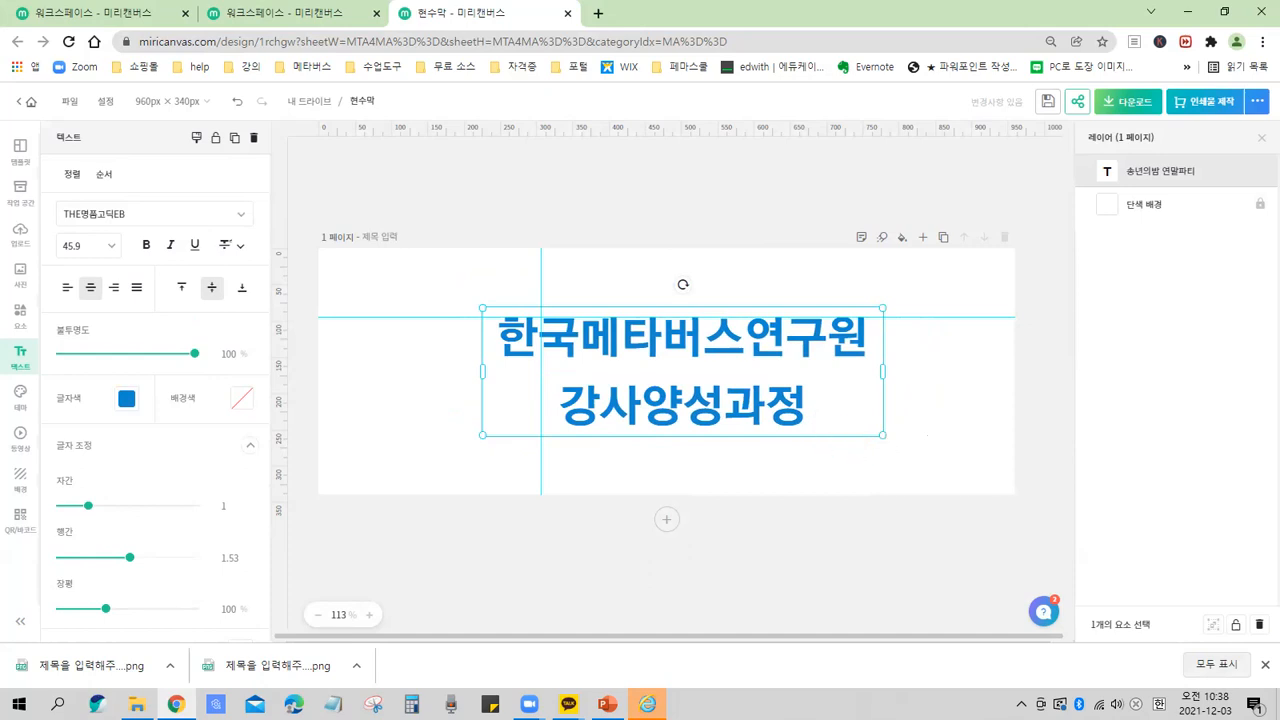
{"action": "left_click_drag", "start_coordinate": [881, 435], "coordinate": [922, 450]}
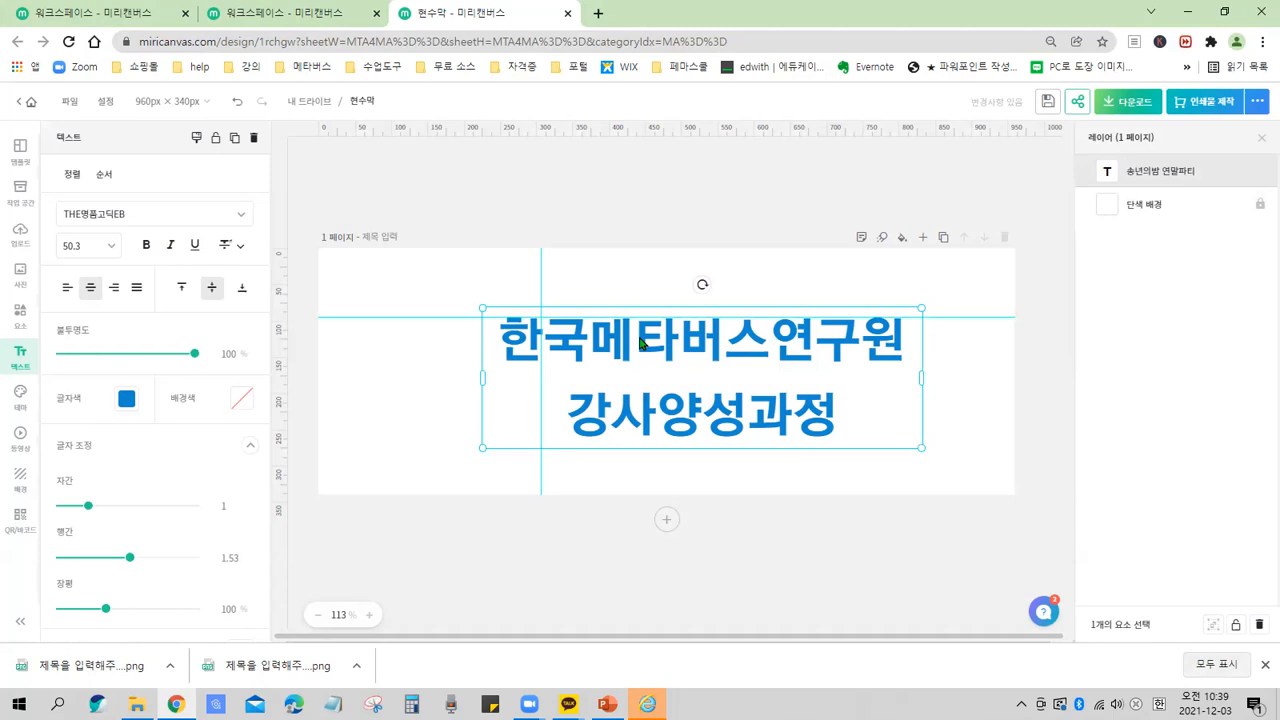
{"action": "left_click", "coordinate": [680, 347]}
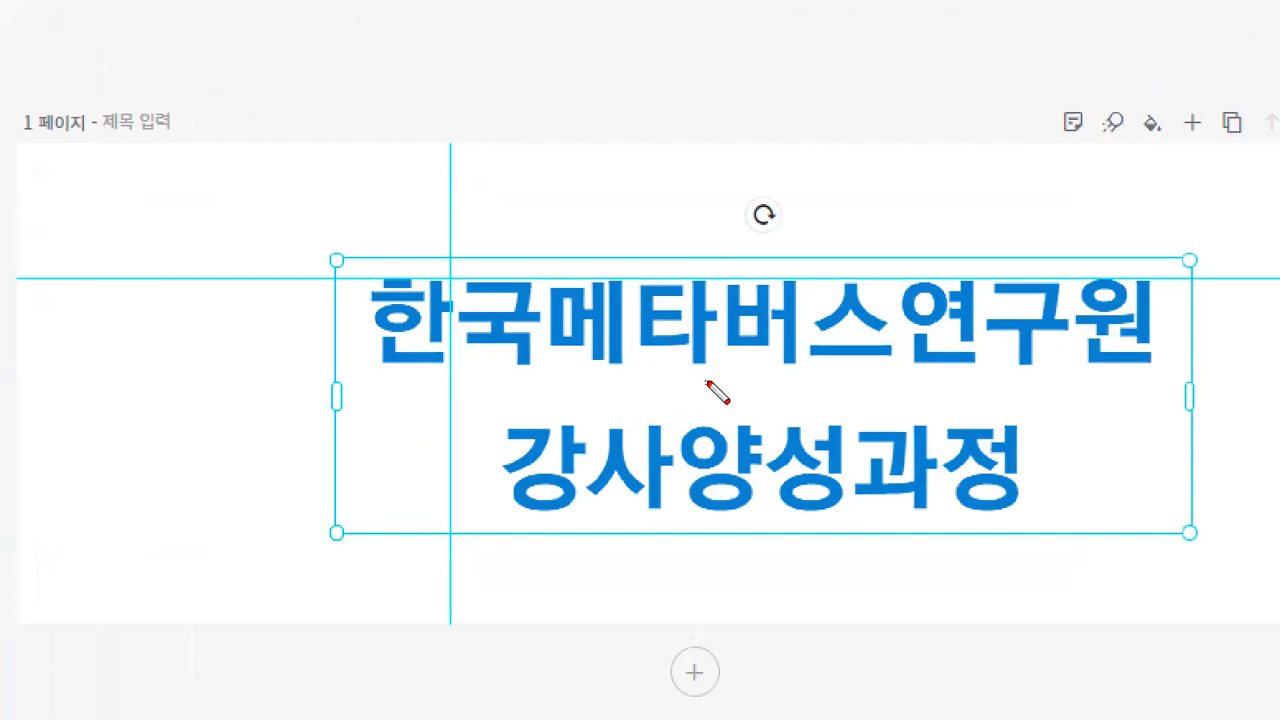
{"action": "left_click_drag", "start_coordinate": [687, 261], "coordinate": [697, 284]}
{"action": "left_click_drag", "start_coordinate": [775, 263], "coordinate": [786, 296]}
{"action": "left_click_drag", "start_coordinate": [794, 361], "coordinate": [777, 396]}
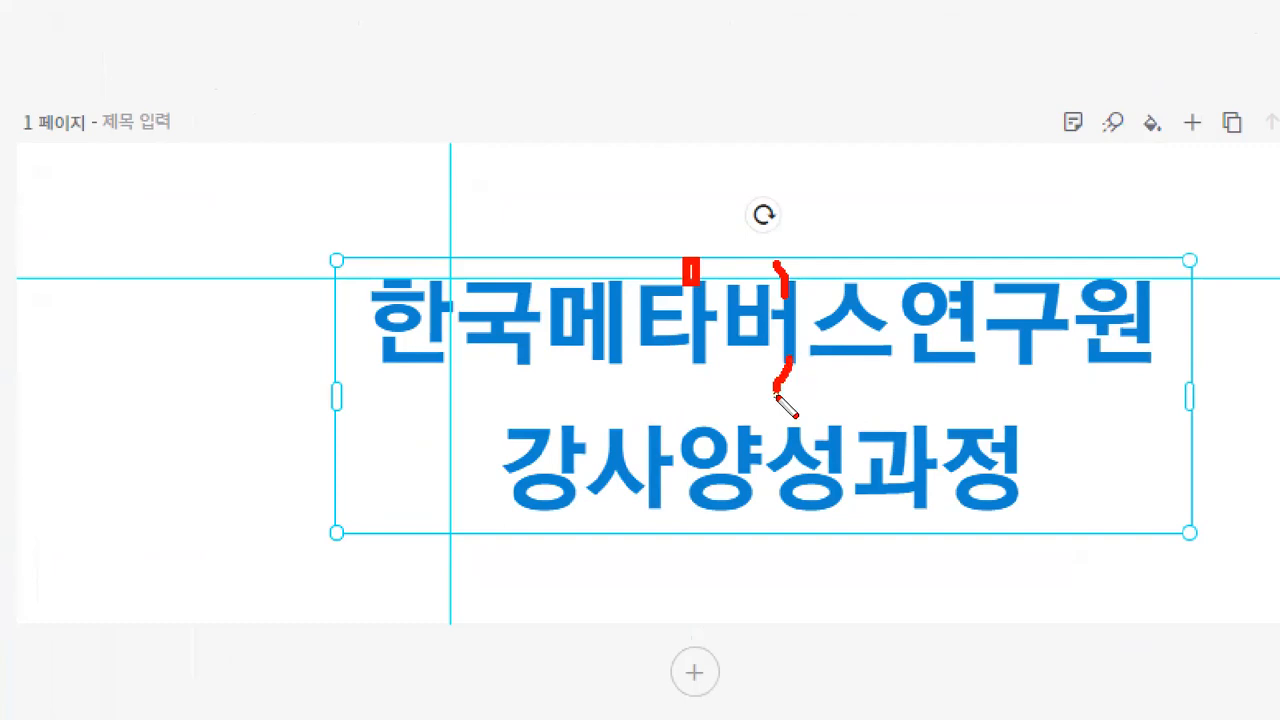
{"action": "key", "text": "Escape"}
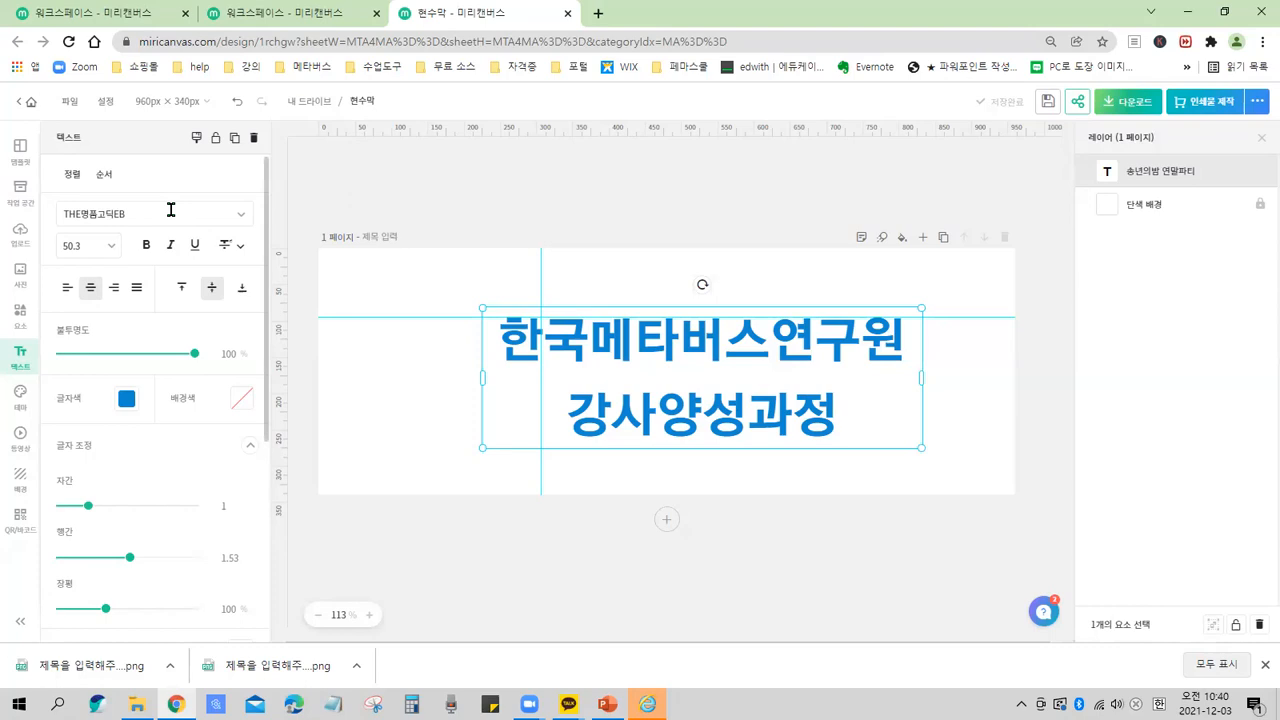
Change the title's font to THE빼곳빼곳miri, trying THE봄아갓씨miri first.
{"action": "left_click", "coordinate": [244, 216]}
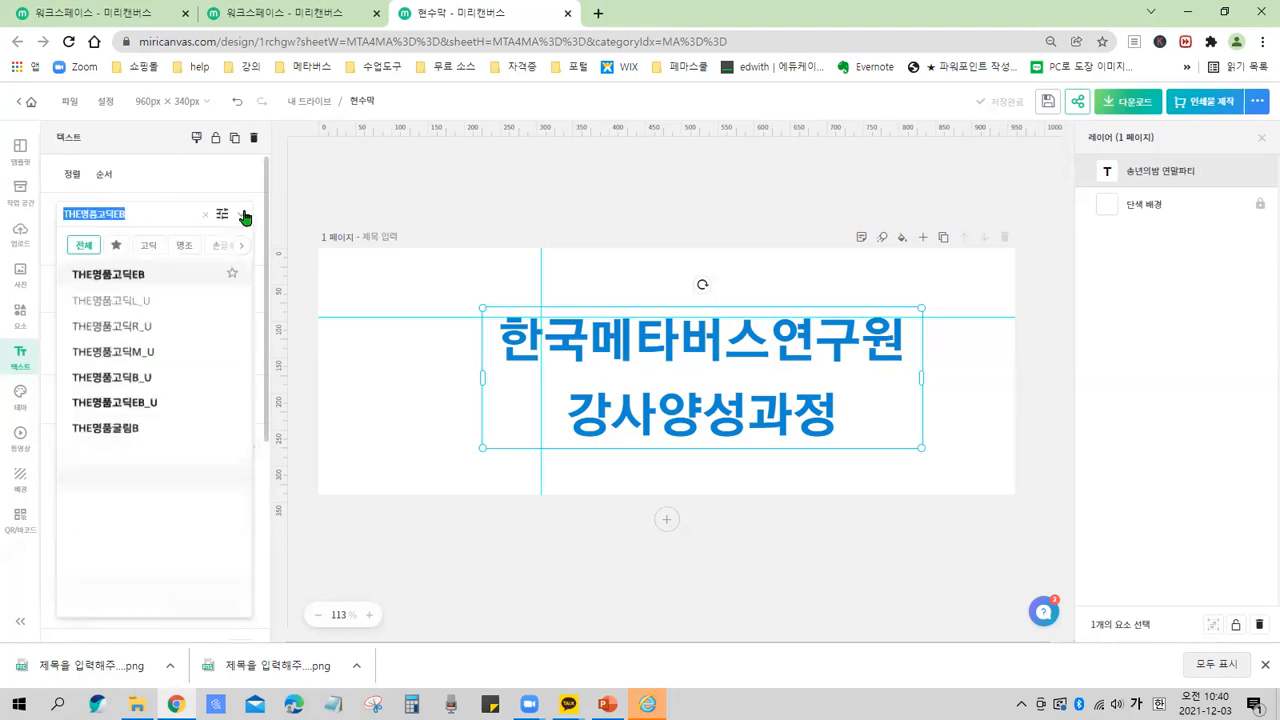
{"action": "scroll", "coordinate": [185, 346], "scroll_direction": "down", "scroll_amount": 5}
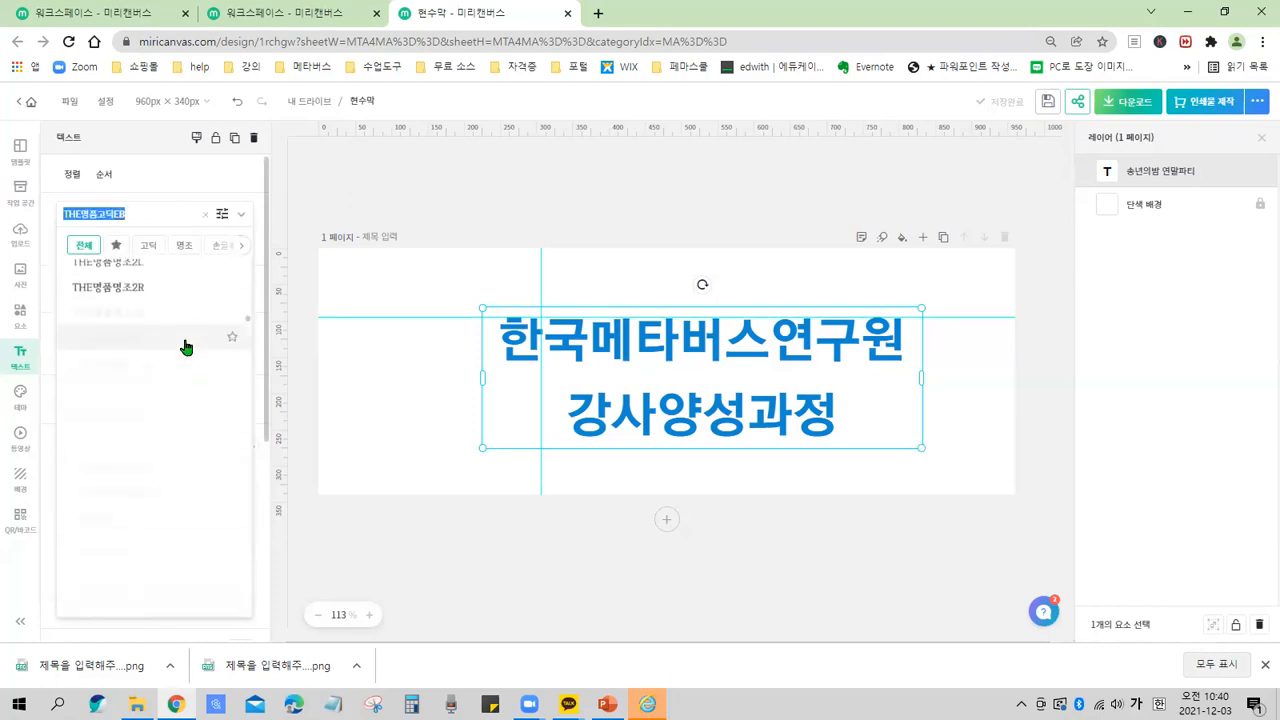
{"action": "scroll", "coordinate": [185, 346], "scroll_direction": "down", "scroll_amount": 5}
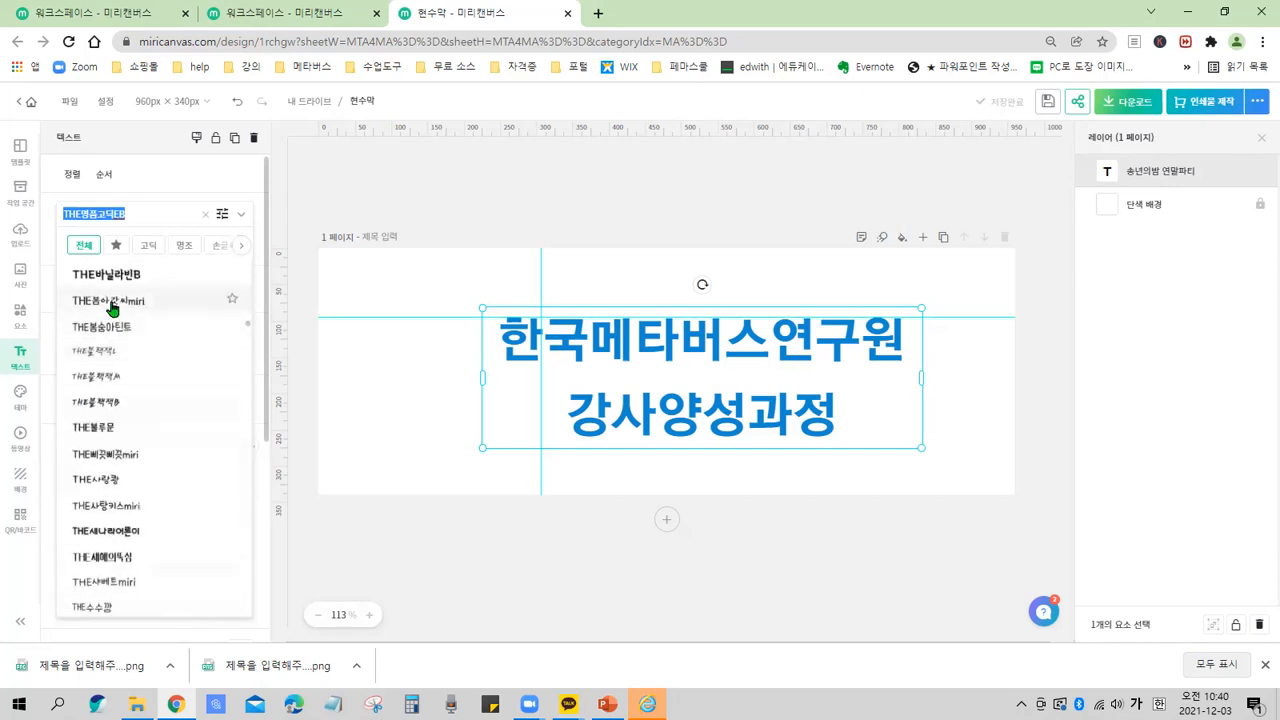
{"action": "left_click", "coordinate": [97, 304]}
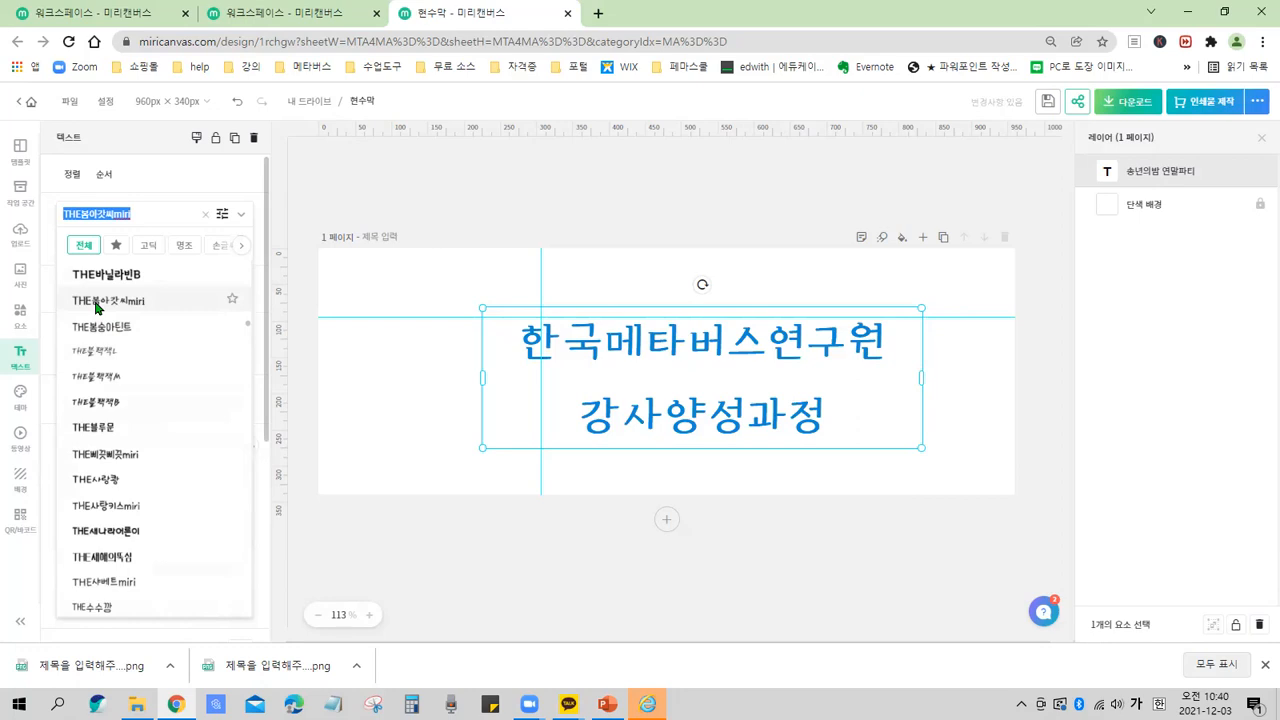
{"action": "left_click", "coordinate": [132, 456]}
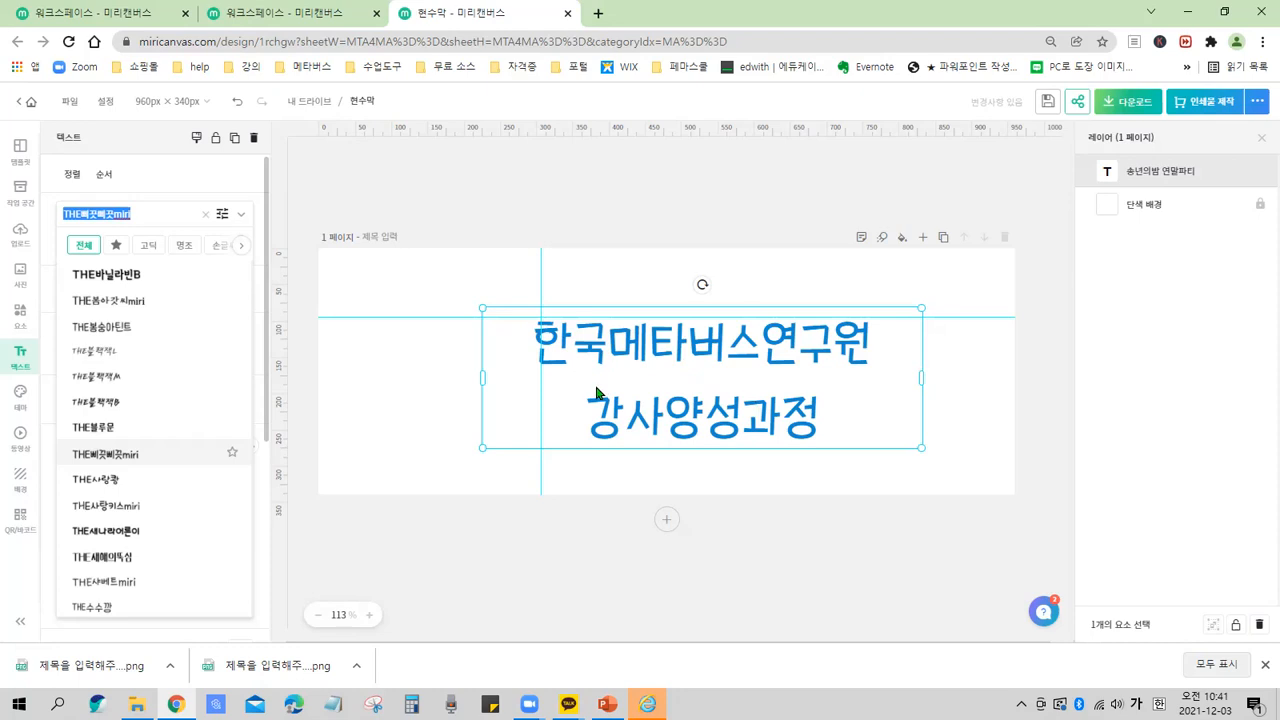
Nudge the title slightly up and to the left on the page.
{"action": "left_click", "coordinate": [655, 345]}
{"action": "left_click", "coordinate": [757, 481]}
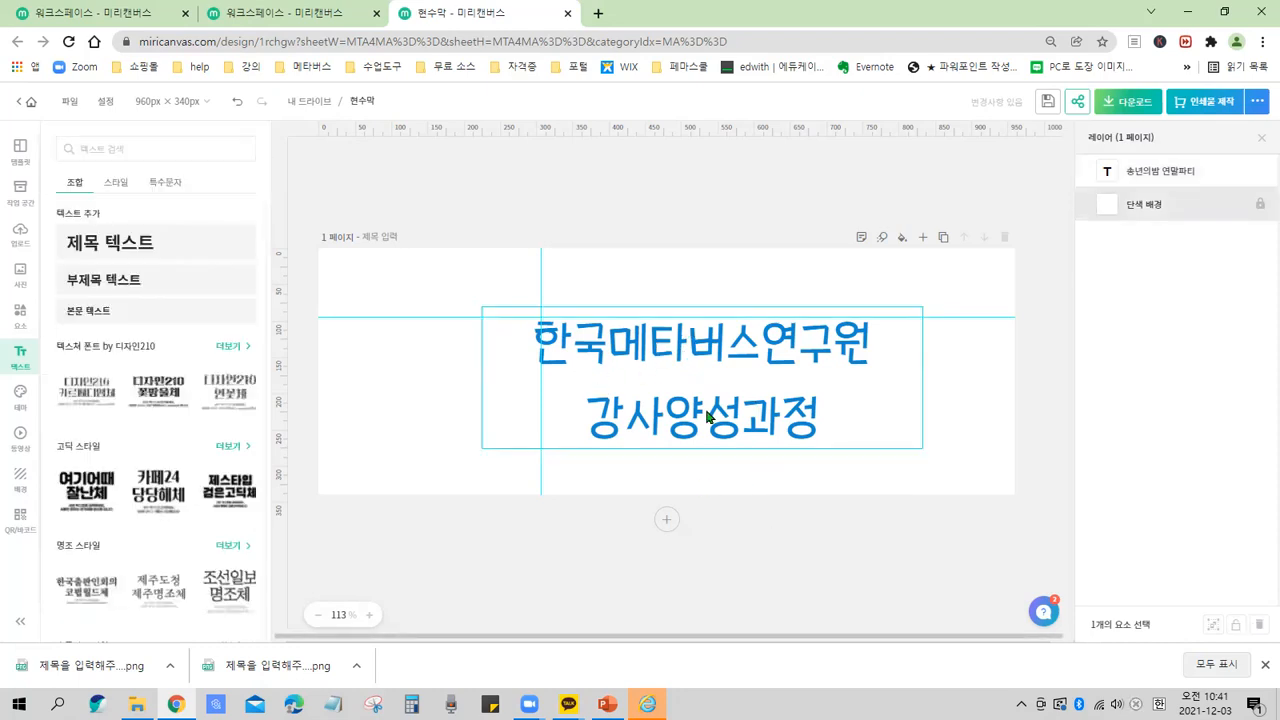
{"action": "left_click_drag", "start_coordinate": [693, 426], "coordinate": [684, 411]}
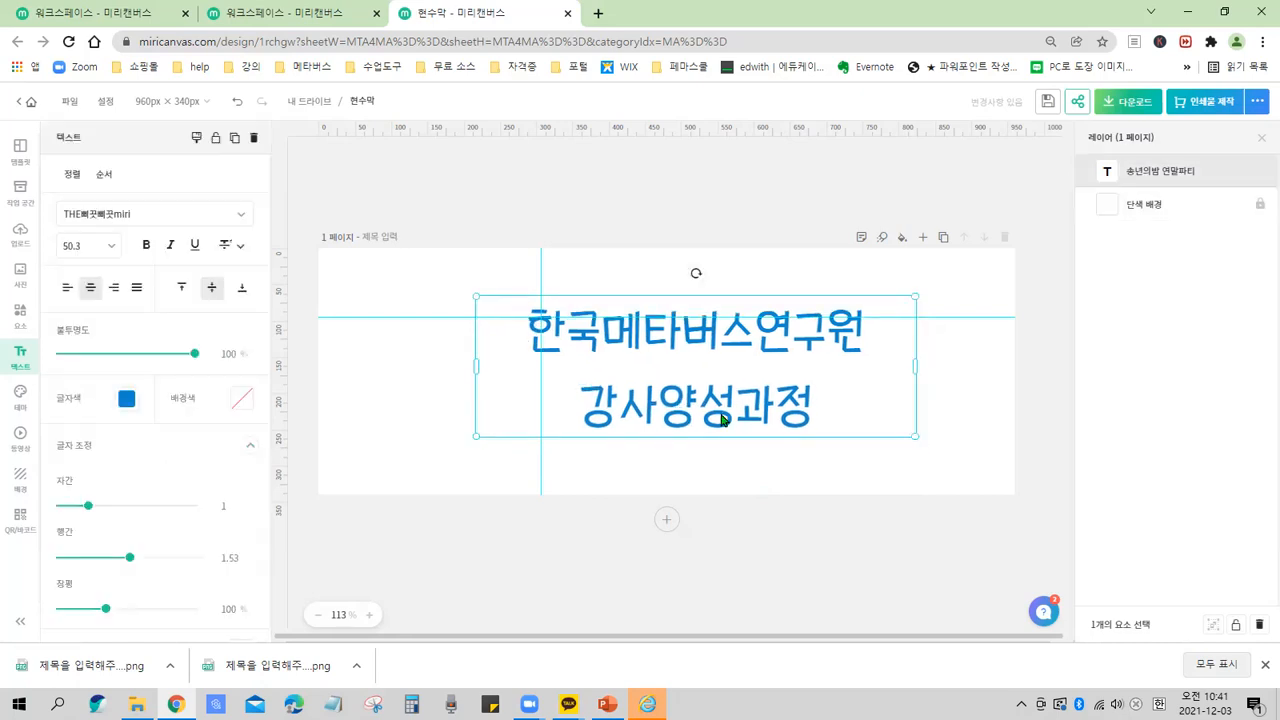
{"action": "left_click", "coordinate": [719, 466]}
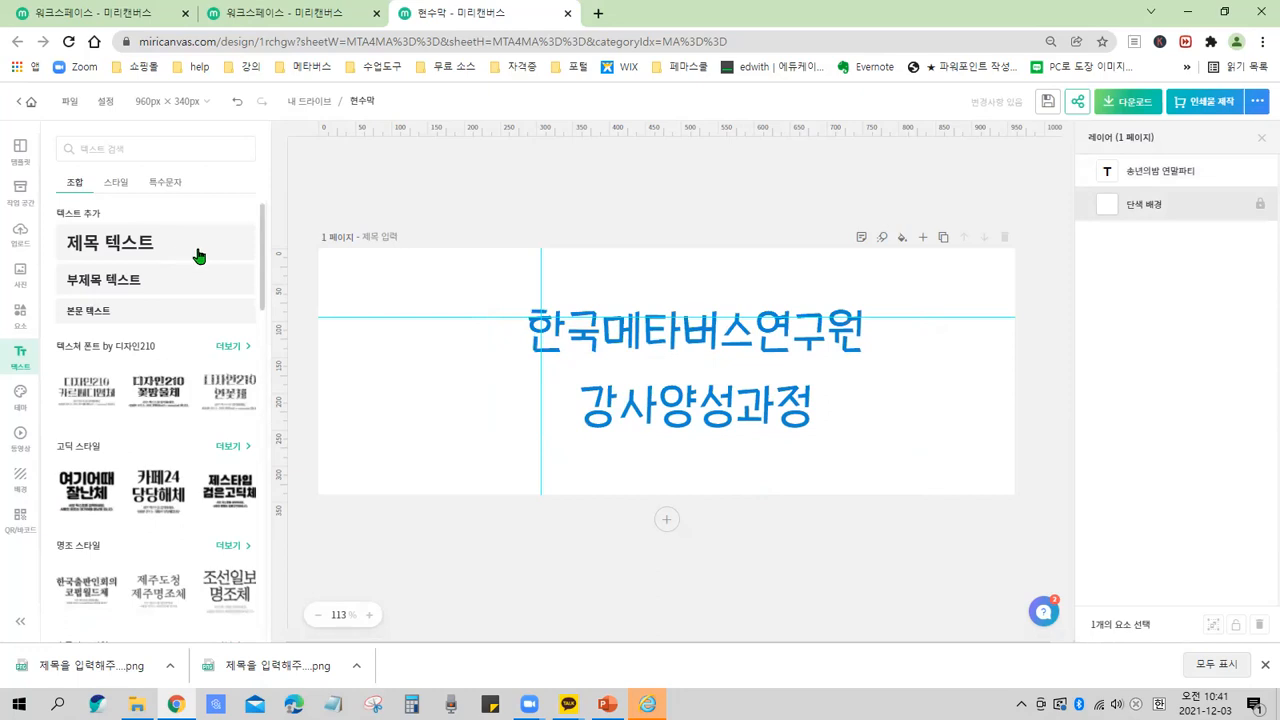
{"action": "left_click_drag", "start_coordinate": [169, 236], "coordinate": [150, 318]}
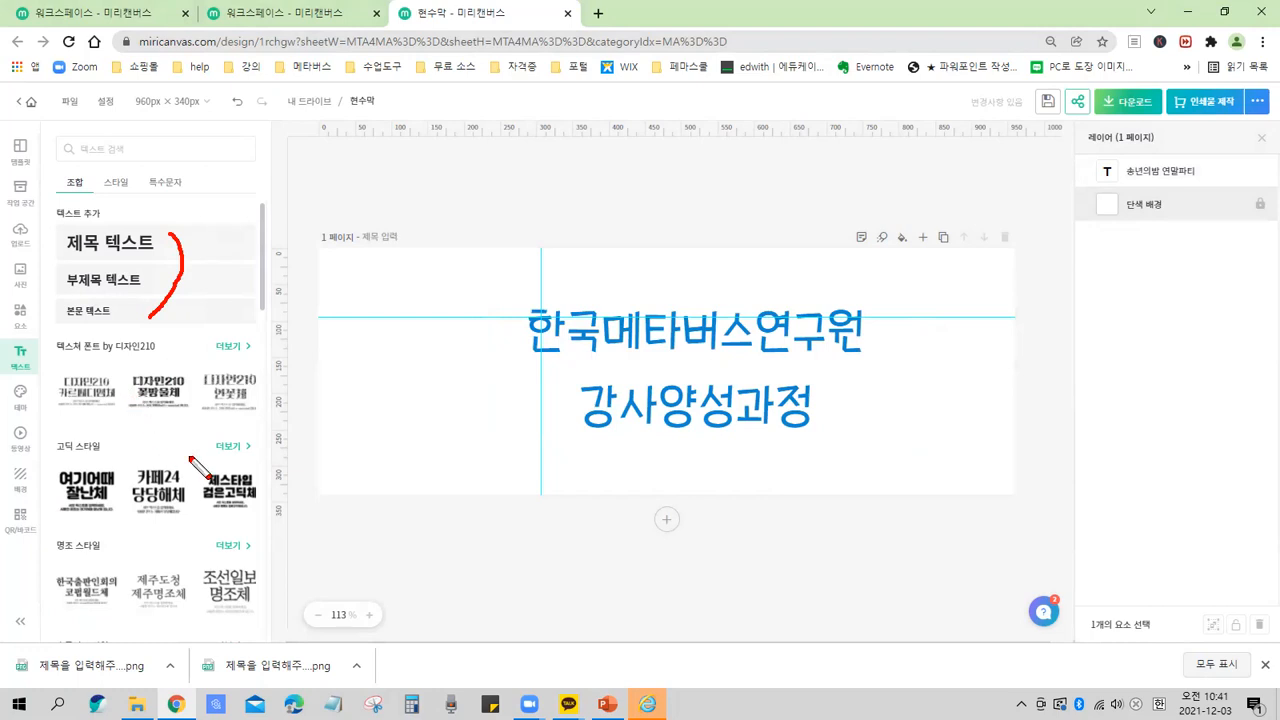
{"action": "key", "text": "Escape"}
{"action": "left_click", "coordinate": [735, 342]}
{"action": "left_click", "coordinate": [735, 342]}
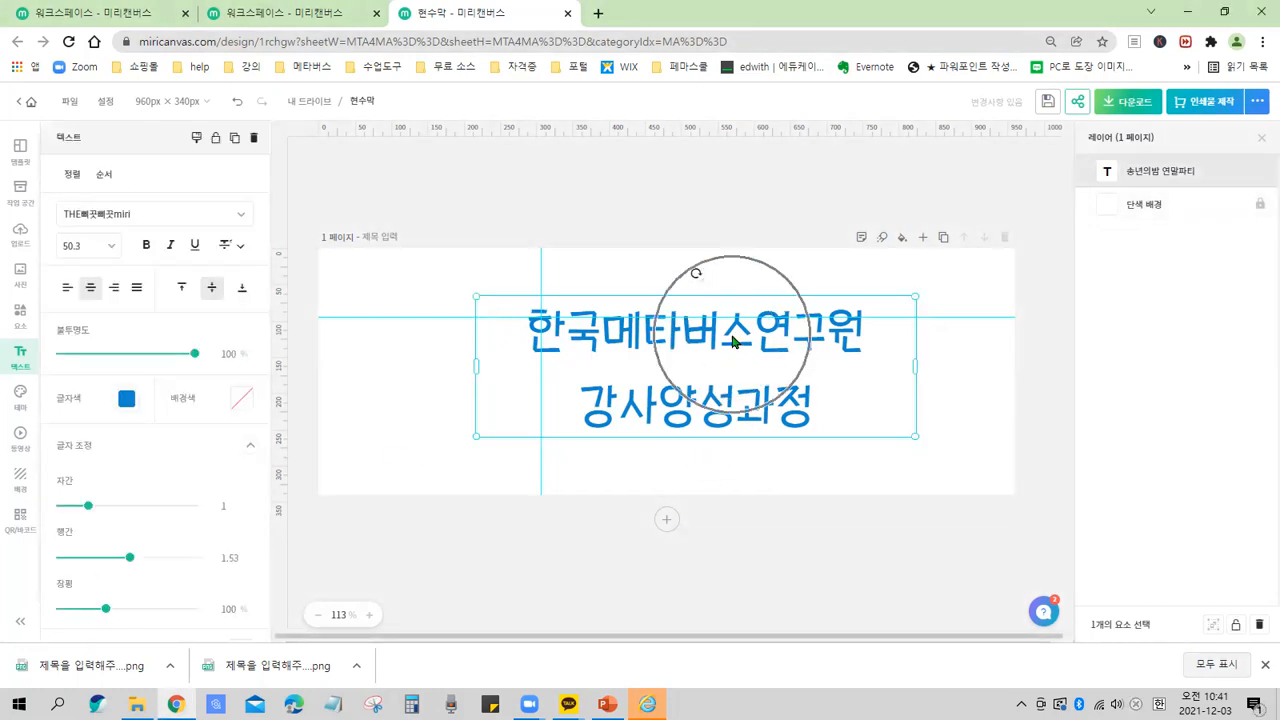
{"action": "left_click", "coordinate": [967, 397]}
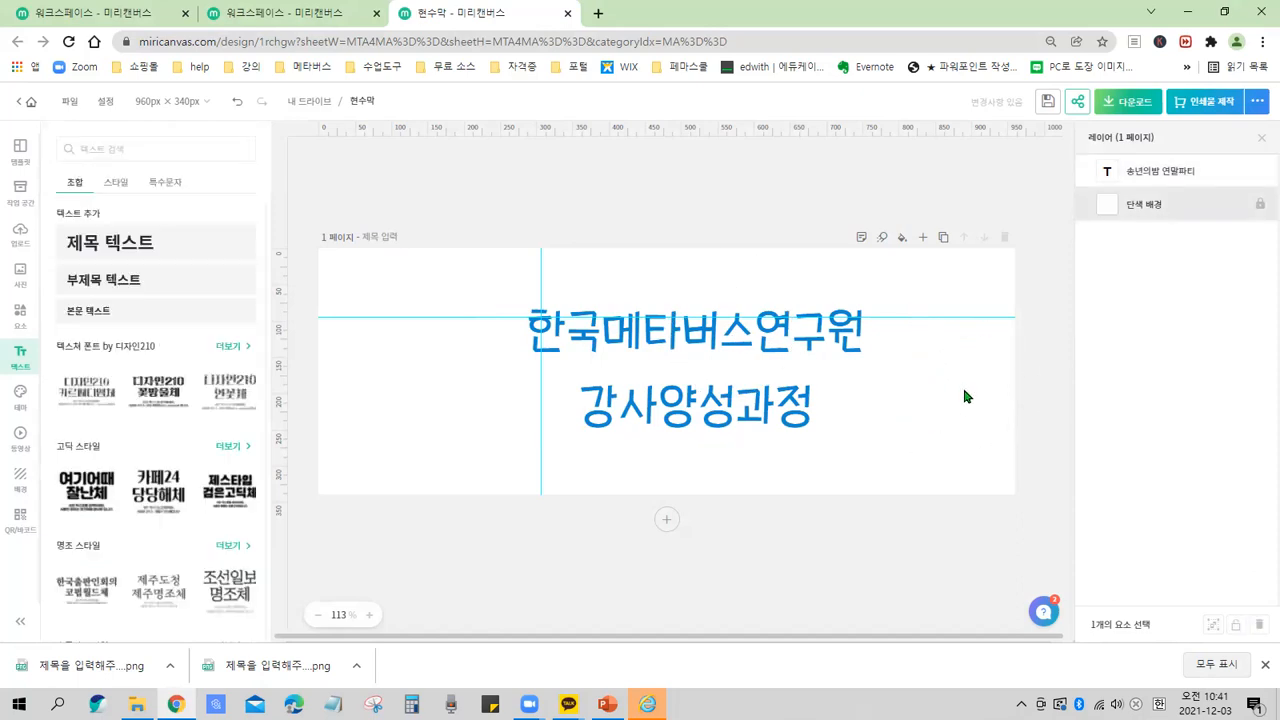
{"action": "left_click_drag", "start_coordinate": [50, 140], "coordinate": [288, 642]}
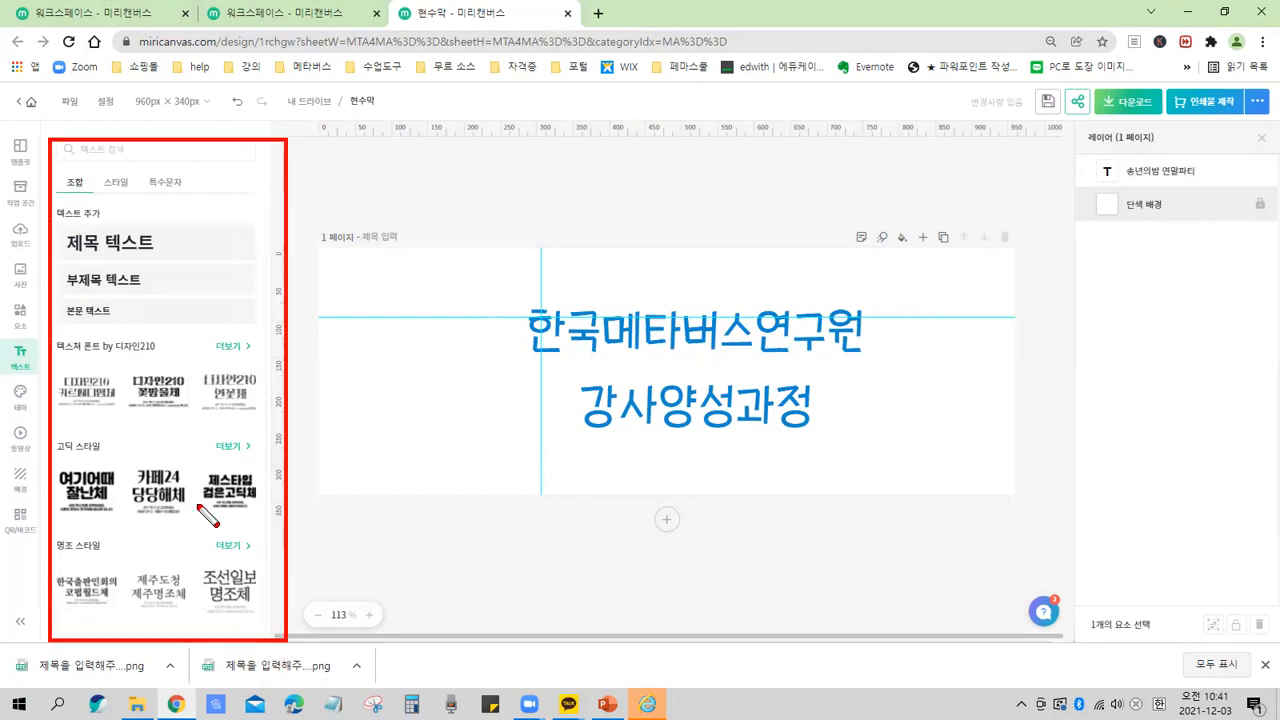
{"action": "mouse_move", "coordinate": [165, 238]}
{"action": "left_mouse_down"}
{"action": "mouse_move", "coordinate": [176, 282]}
{"action": "mouse_move", "coordinate": [163, 320]}
{"action": "left_mouse_up"}
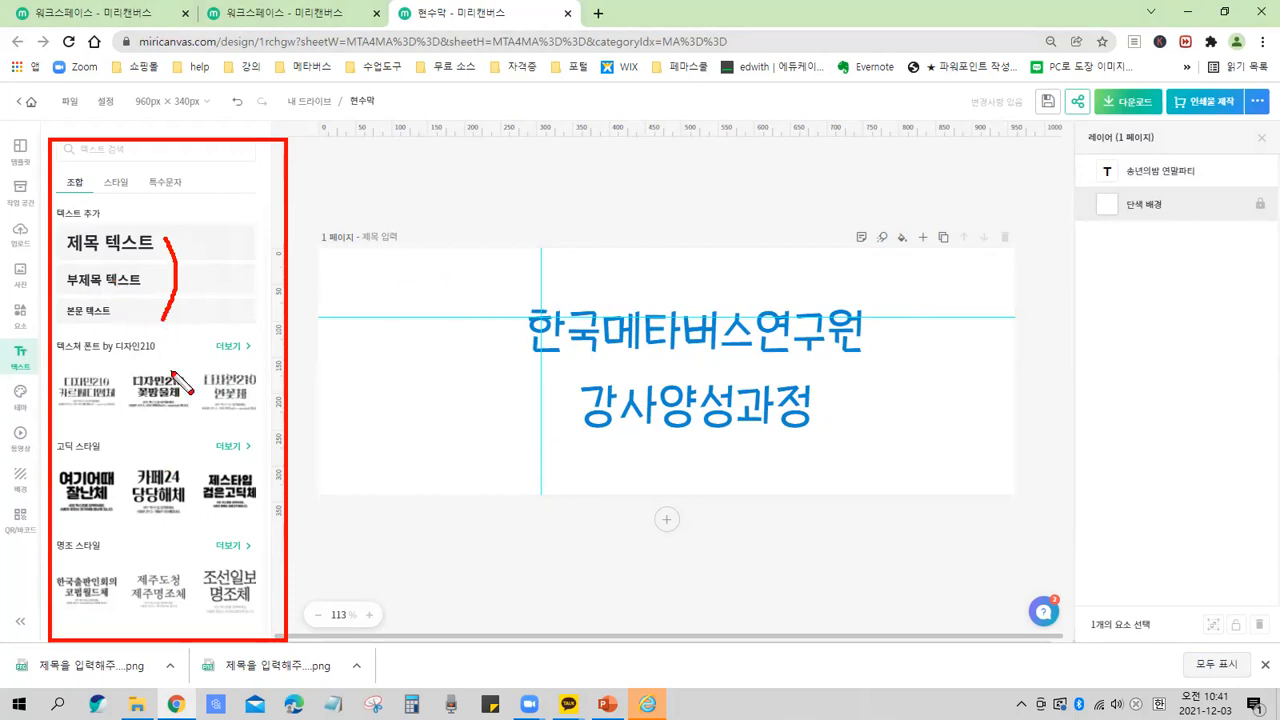
{"action": "left_click_drag", "start_coordinate": [185, 377], "coordinate": [200, 410]}
{"action": "left_click_drag", "start_coordinate": [206, 455], "coordinate": [146, 640]}
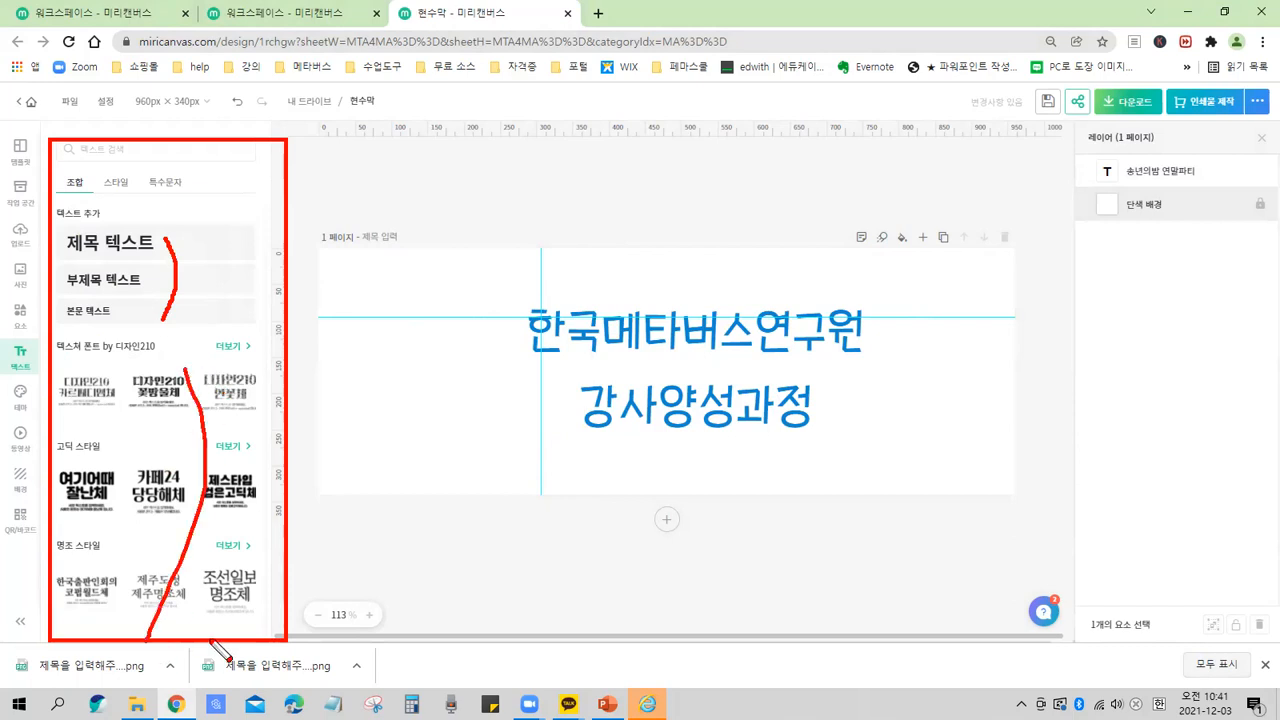
{"action": "key", "text": "e"}
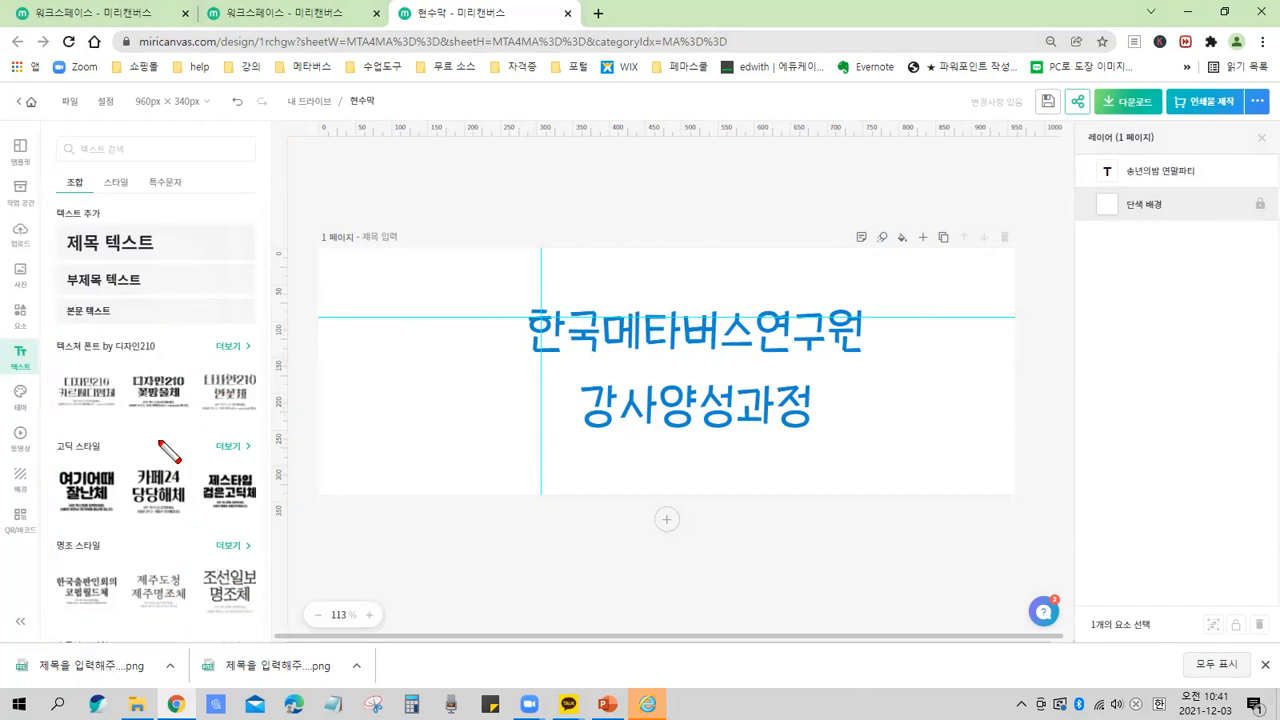
Browse the text combinations and add the 디자인210 오늘은체 combination to the page.
{"action": "scroll", "coordinate": [158, 420], "scroll_direction": "down", "scroll_amount": 1}
{"action": "scroll", "coordinate": [158, 414], "scroll_direction": "down", "scroll_amount": 3}
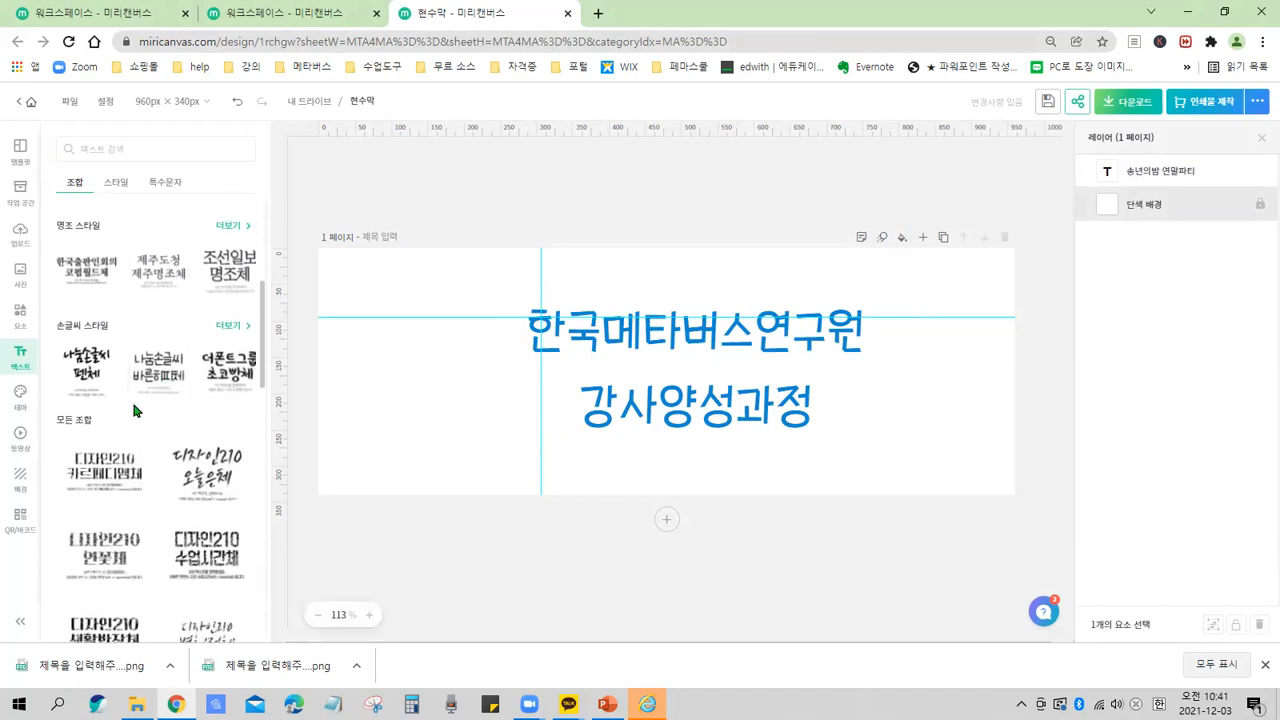
{"action": "scroll", "coordinate": [131, 400], "scroll_direction": "down", "scroll_amount": 2}
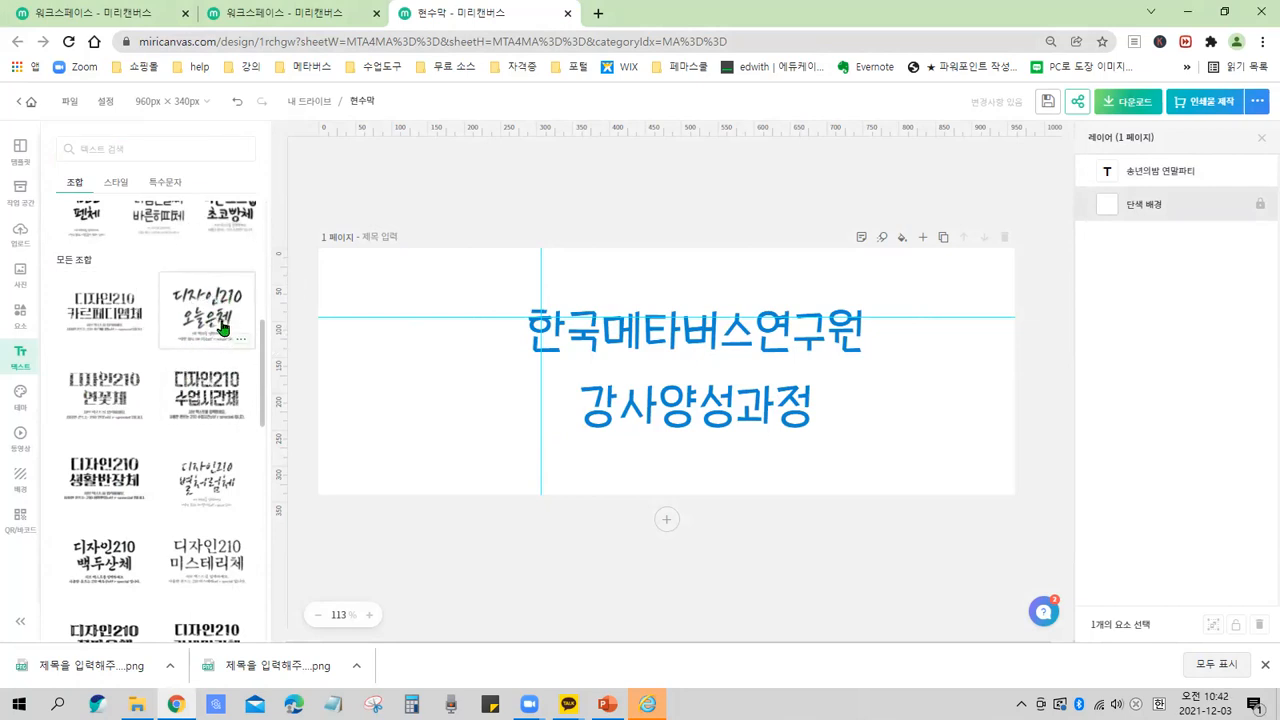
{"action": "scroll", "coordinate": [178, 318], "scroll_direction": "up", "scroll_amount": 1}
{"action": "scroll", "coordinate": [177, 300], "scroll_direction": "down", "scroll_amount": 1}
{"action": "scroll", "coordinate": [130, 340], "scroll_direction": "up", "scroll_amount": 3}
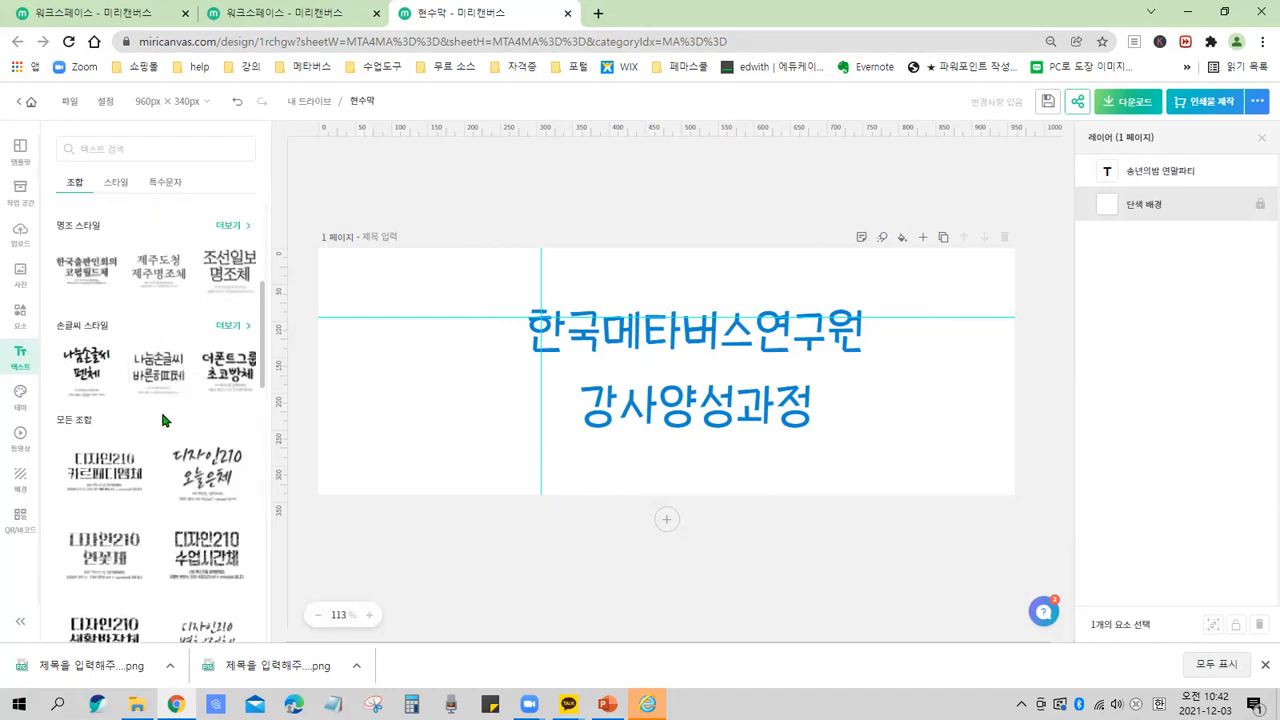
{"action": "scroll", "coordinate": [142, 476], "scroll_direction": "down", "scroll_amount": 1}
{"action": "scroll", "coordinate": [142, 476], "scroll_direction": "down", "scroll_amount": 2}
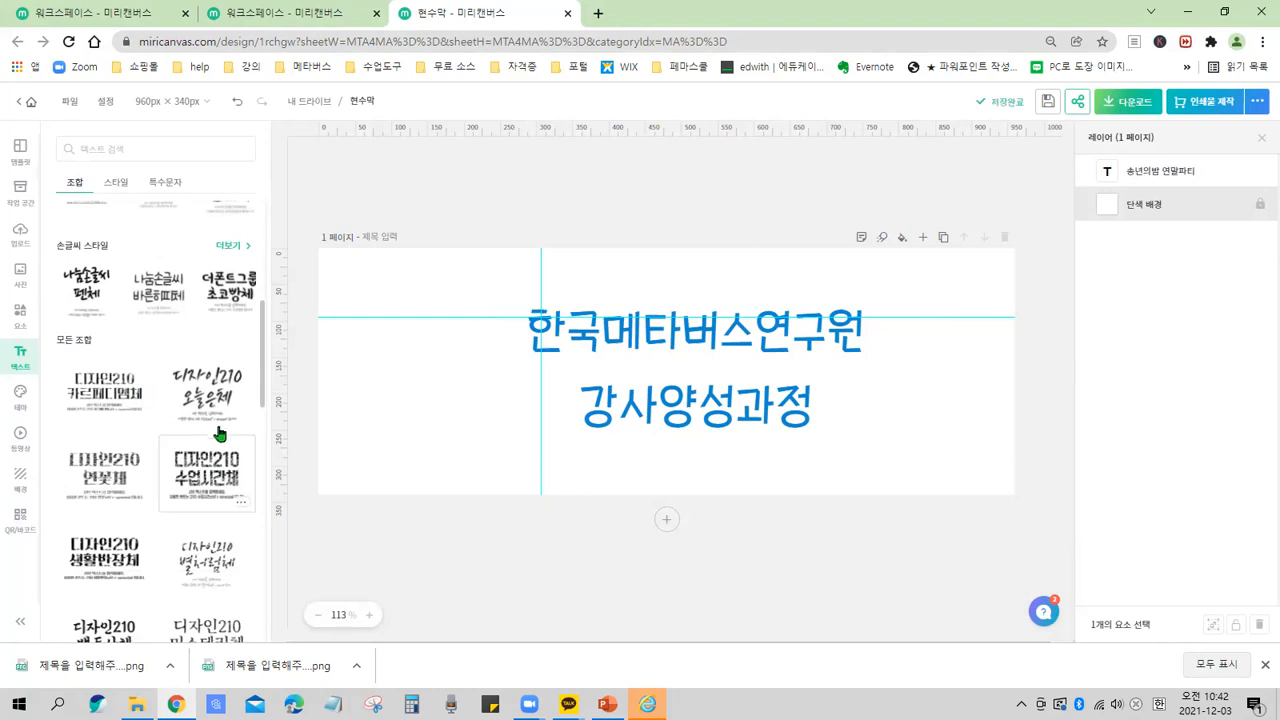
{"action": "left_click", "coordinate": [172, 373]}
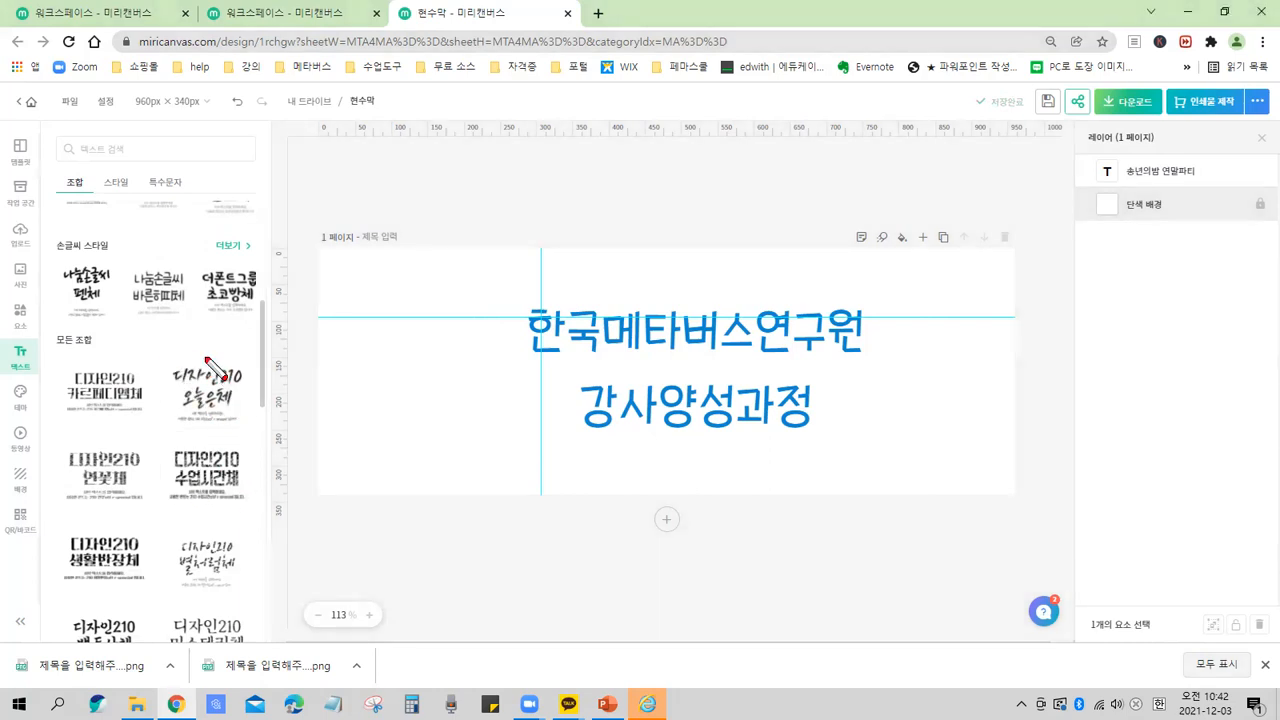
{"action": "left_click_drag", "start_coordinate": [157, 352], "coordinate": [257, 425]}
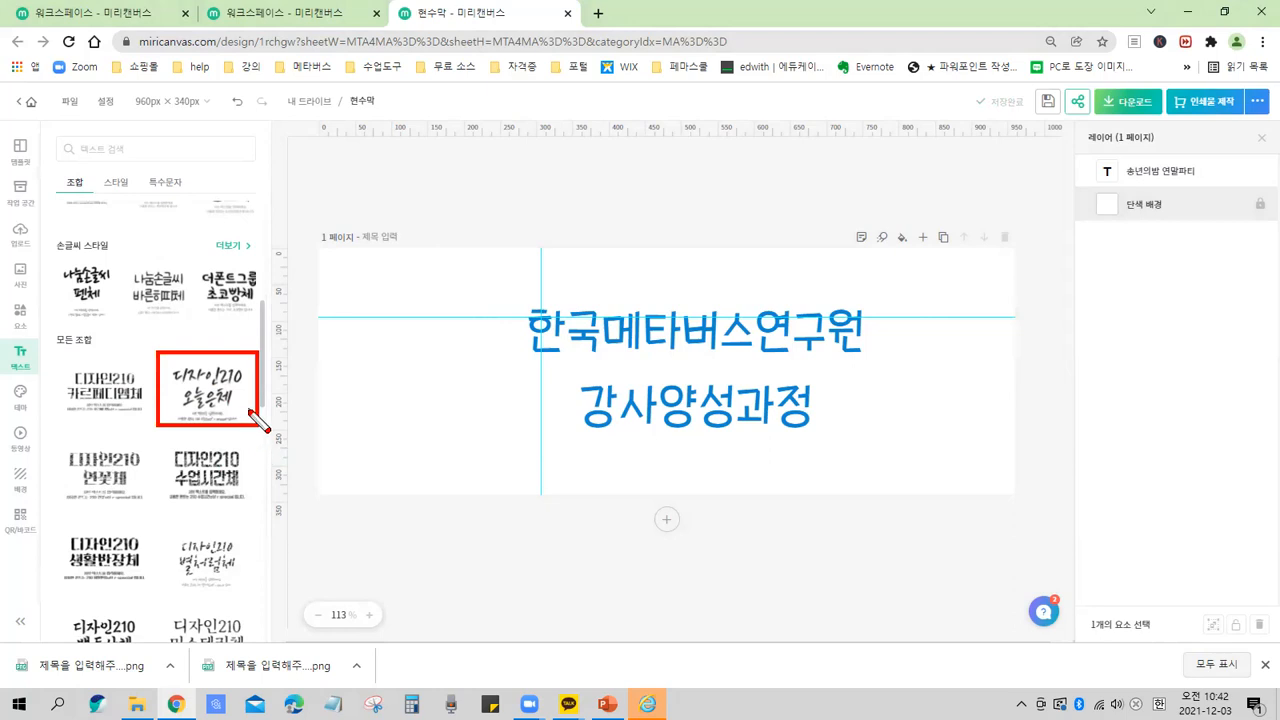
{"action": "key", "text": "Escape"}
{"action": "left_click", "coordinate": [205, 400]}
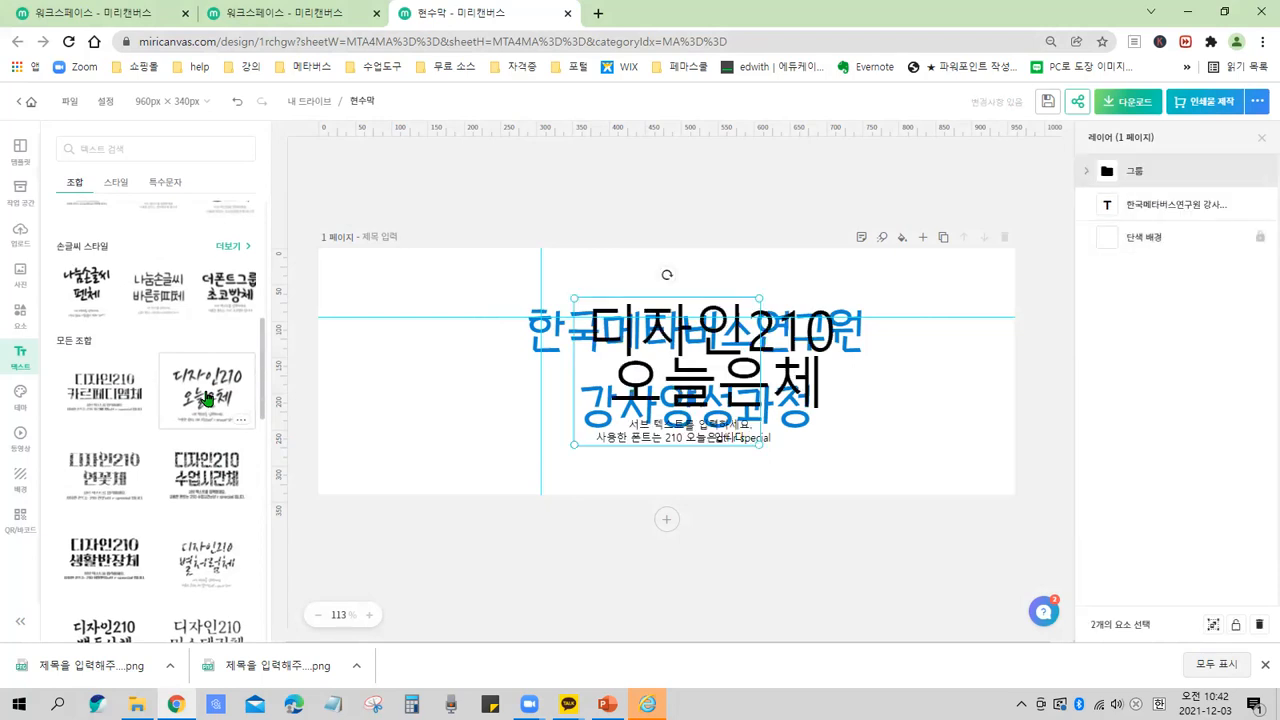
Arrange the page with the title on the left and the 디자인210 combination group on the right.
{"action": "mouse_move", "coordinate": [688, 348]}
{"action": "left_mouse_down"}
{"action": "mouse_move", "coordinate": [509, 350]}
{"action": "mouse_move", "coordinate": [523, 353]}
{"action": "mouse_move", "coordinate": [484, 337]}
{"action": "mouse_move", "coordinate": [570, 358]}
{"action": "mouse_move", "coordinate": [577, 331]}
{"action": "mouse_move", "coordinate": [696, 353]}
{"action": "left_mouse_up"}
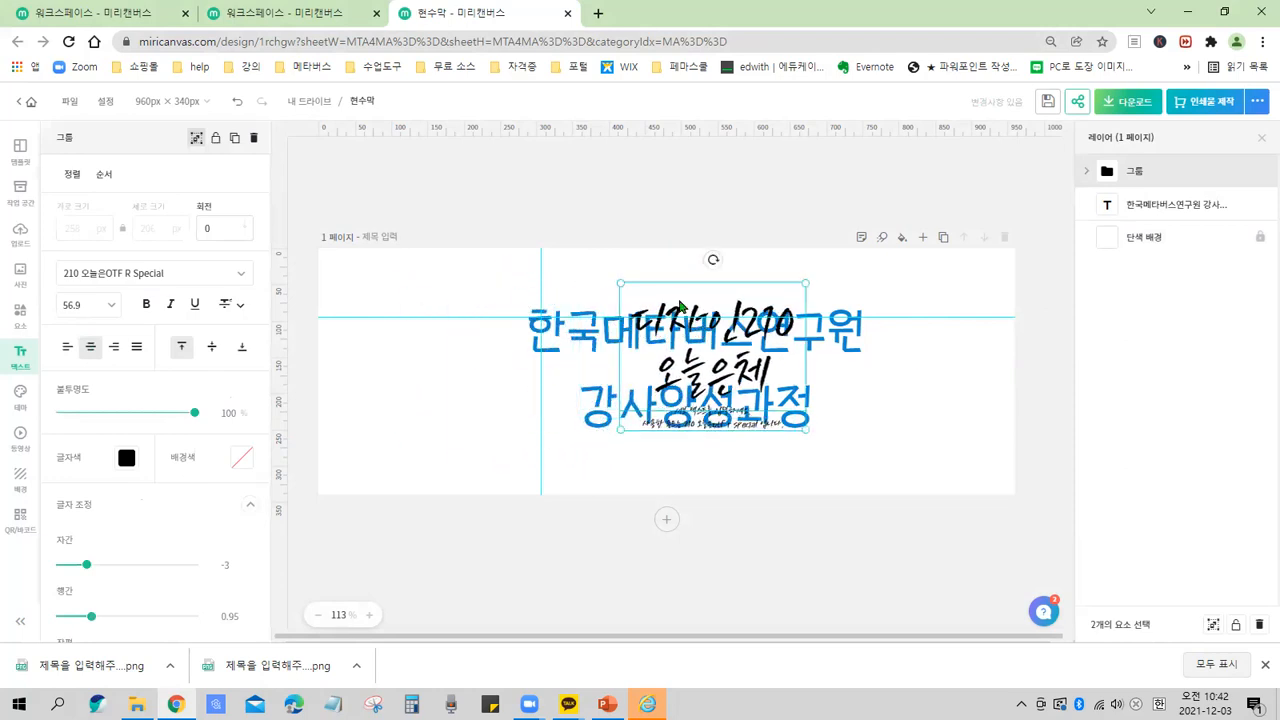
{"action": "left_click_drag", "start_coordinate": [758, 323], "coordinate": [471, 358]}
{"action": "left_click_drag", "start_coordinate": [720, 352], "coordinate": [800, 340]}
{"action": "left_click_drag", "start_coordinate": [471, 356], "coordinate": [780, 352]}
{"action": "left_click_drag", "start_coordinate": [733, 310], "coordinate": [475, 308]}
{"action": "left_click_drag", "start_coordinate": [742, 408], "coordinate": [859, 379]}
{"action": "left_click_drag", "start_coordinate": [522, 341], "coordinate": [553, 334]}
{"action": "left_click_drag", "start_coordinate": [832, 380], "coordinate": [860, 374]}
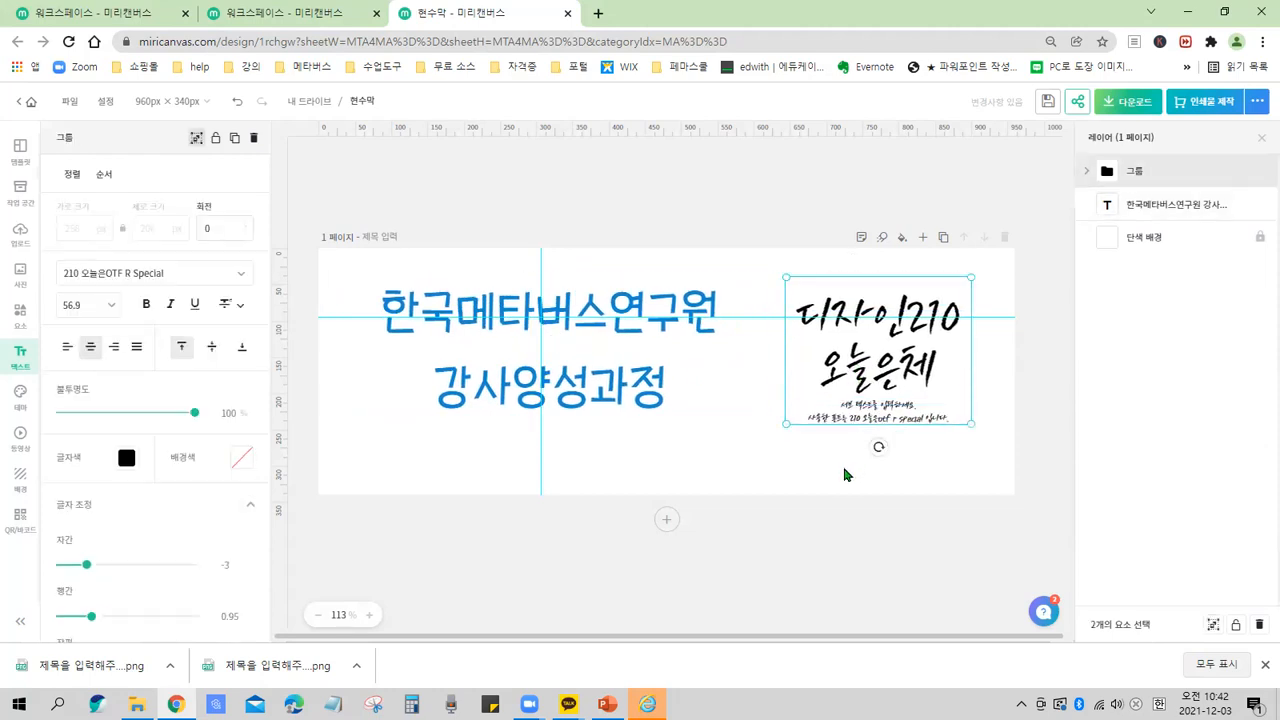
{"action": "left_click", "coordinate": [637, 461]}
{"action": "triple_click", "coordinate": [608, 374]}
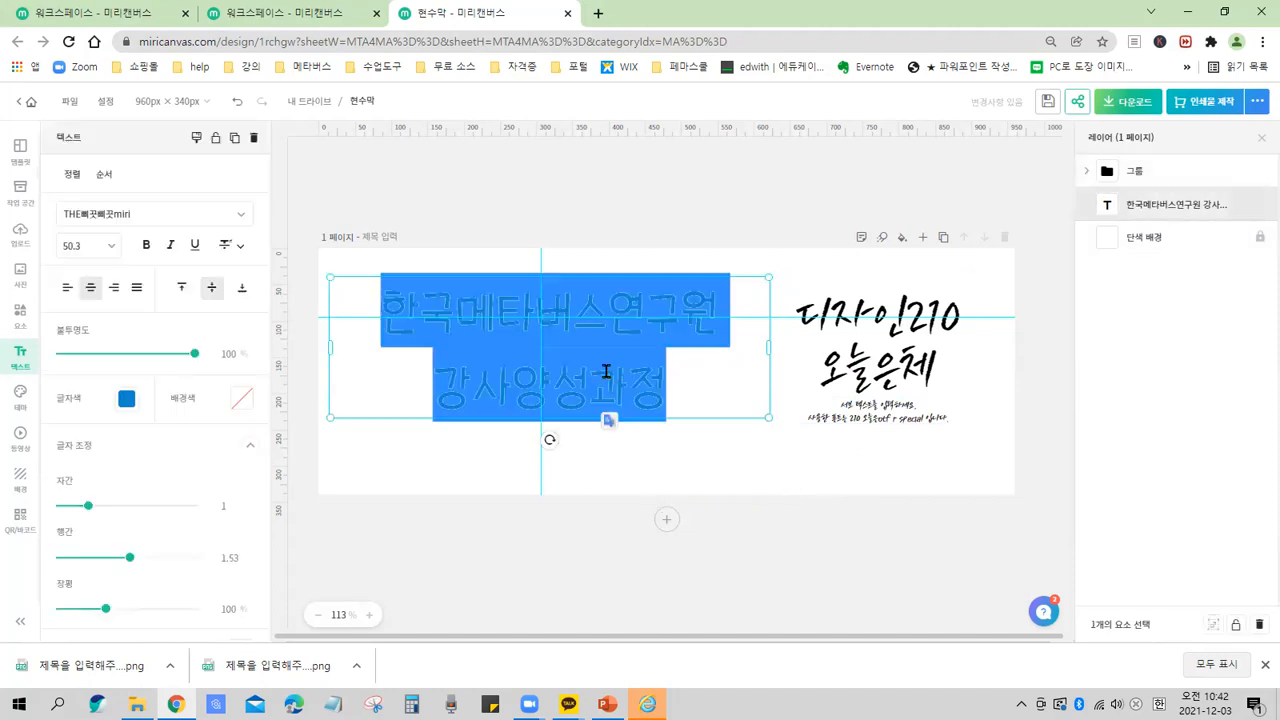
{"action": "left_click", "coordinate": [574, 318]}
{"action": "key", "text": "Down"}
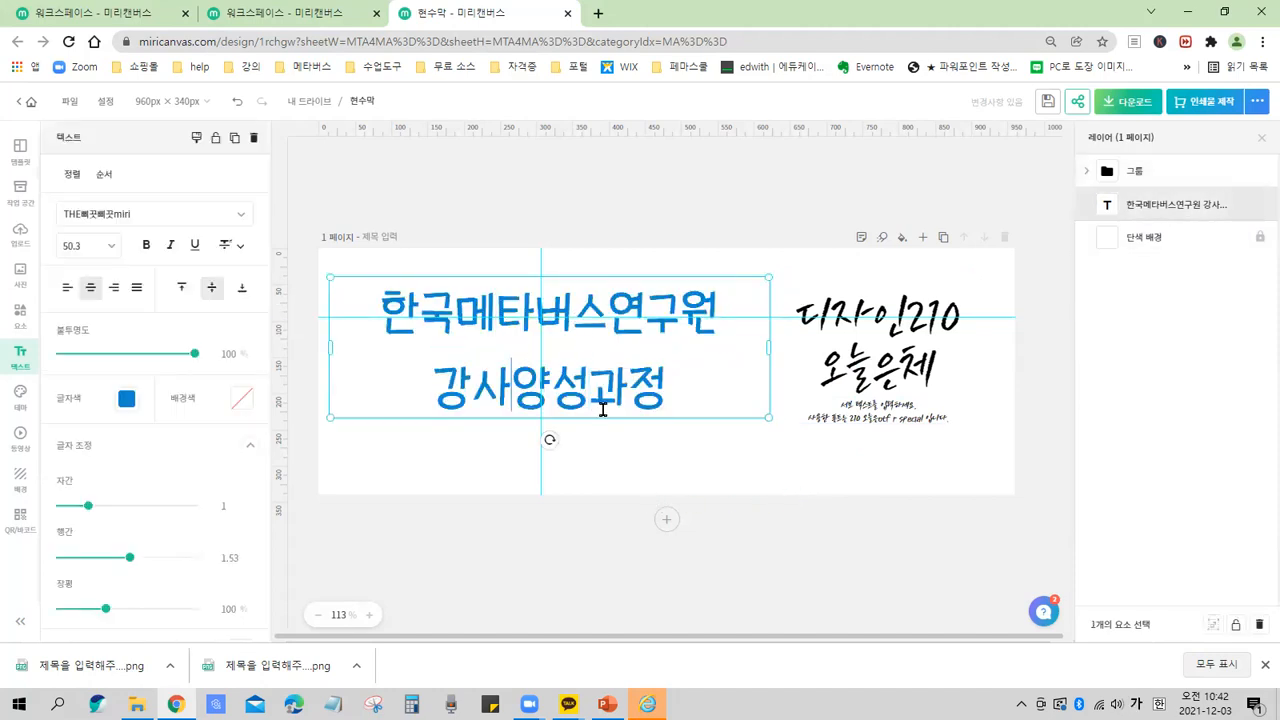
{"action": "left_click", "coordinate": [666, 458]}
Fine-tune the positions of the title and the combination group side by side.
{"action": "left_click", "coordinate": [860, 338]}
{"action": "left_click_drag", "start_coordinate": [860, 338], "coordinate": [872, 331]}
{"action": "mouse_move", "coordinate": [608, 337]}
{"action": "left_mouse_down"}
{"action": "mouse_move", "coordinate": [616, 345]}
{"action": "mouse_move", "coordinate": [598, 332]}
{"action": "left_mouse_up"}
{"action": "left_click", "coordinate": [868, 350]}
{"action": "left_click_drag", "start_coordinate": [870, 392], "coordinate": [838, 360]}
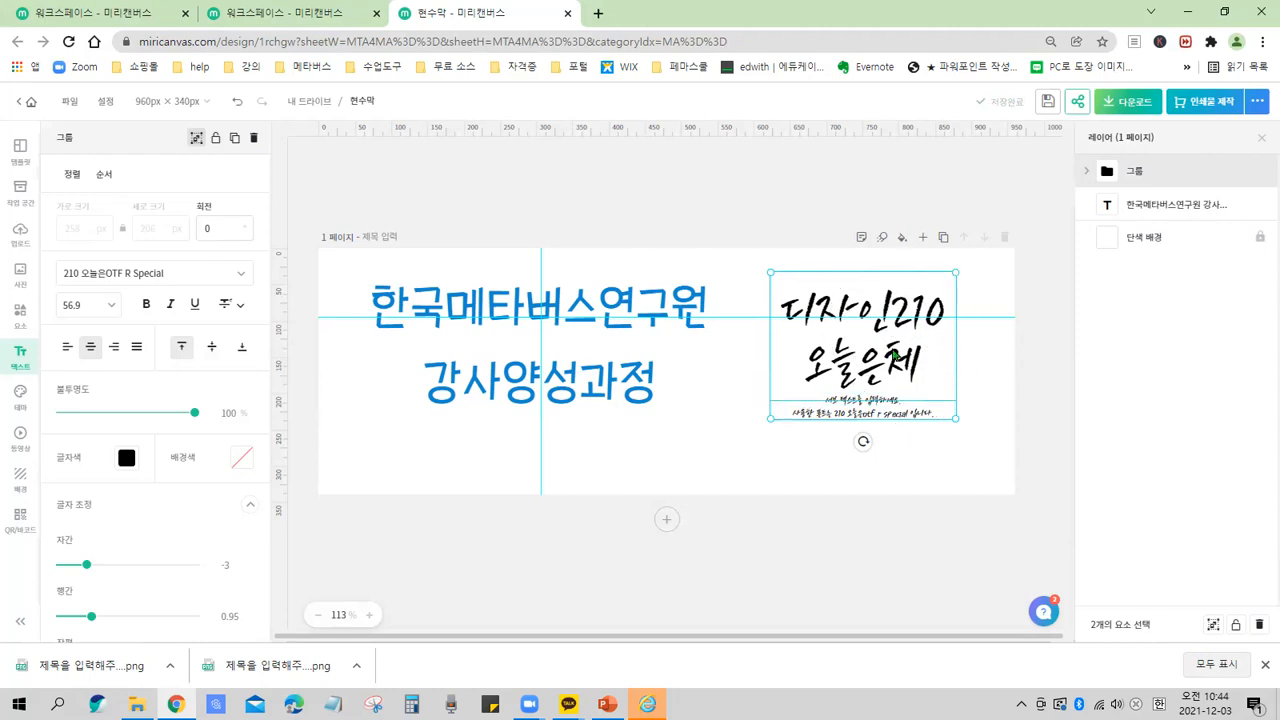
Nudge the 디자인210 combination group slightly down on the page.
{"action": "mouse_move", "coordinate": [903, 358]}
{"action": "left_mouse_down"}
{"action": "mouse_move", "coordinate": [896, 393]}
{"action": "mouse_move", "coordinate": [895, 370]}
{"action": "left_mouse_up"}
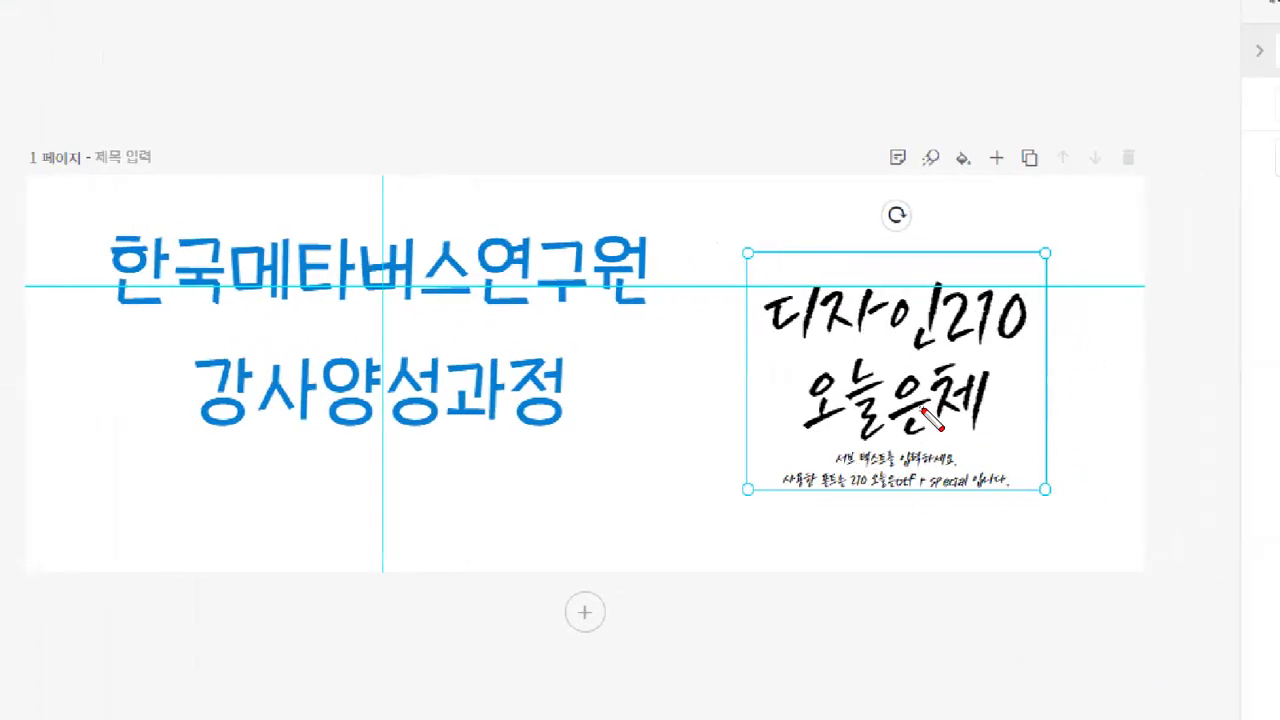
{"action": "mouse_move", "coordinate": [1036, 312]}
{"action": "left_mouse_down"}
{"action": "mouse_move", "coordinate": [1033, 375]}
{"action": "mouse_move", "coordinate": [993, 403]}
{"action": "left_mouse_up"}
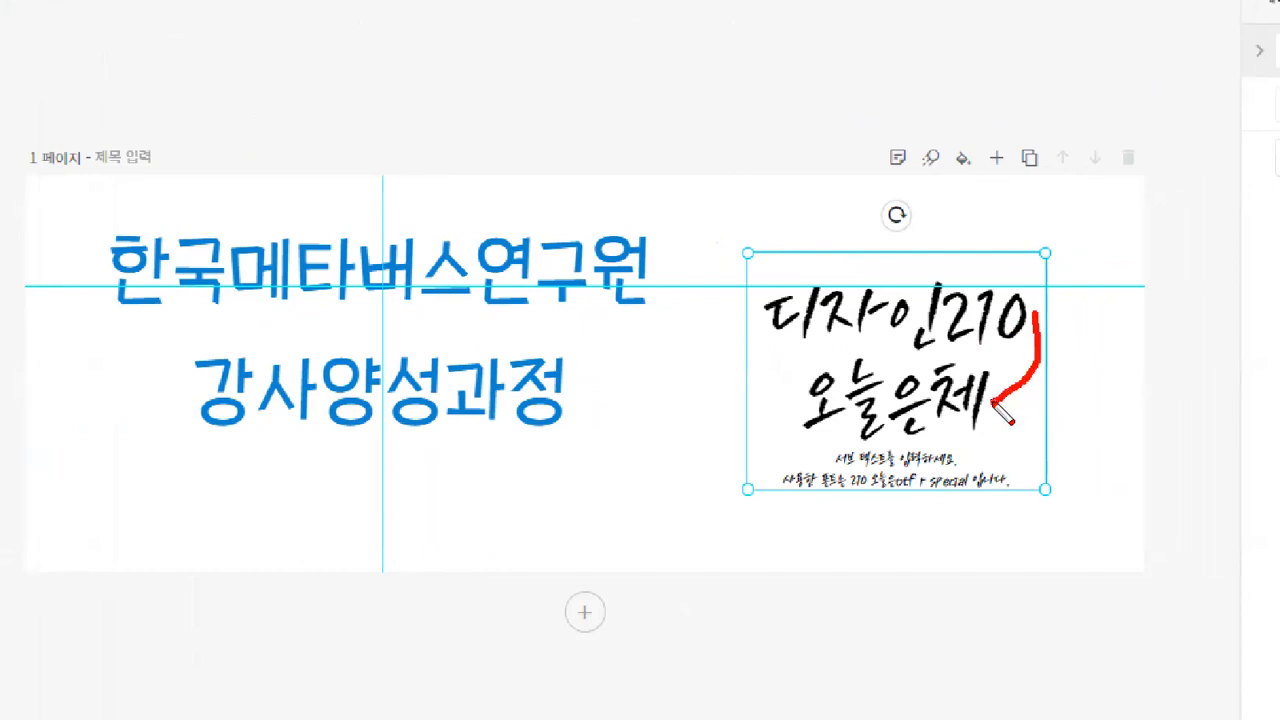
{"action": "mouse_move", "coordinate": [984, 452]}
{"action": "left_mouse_down"}
{"action": "mouse_move", "coordinate": [1015, 451]}
{"action": "mouse_move", "coordinate": [1004, 490]}
{"action": "left_mouse_up"}
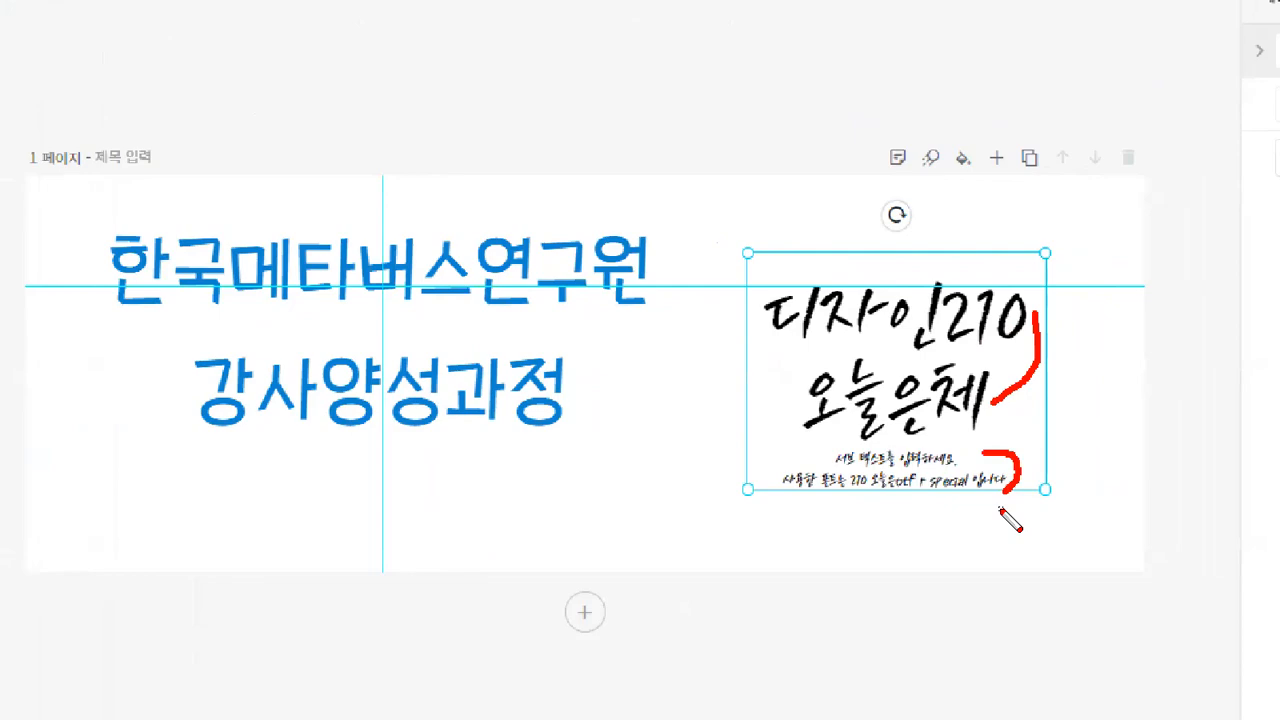
{"action": "key", "text": "Escape"}
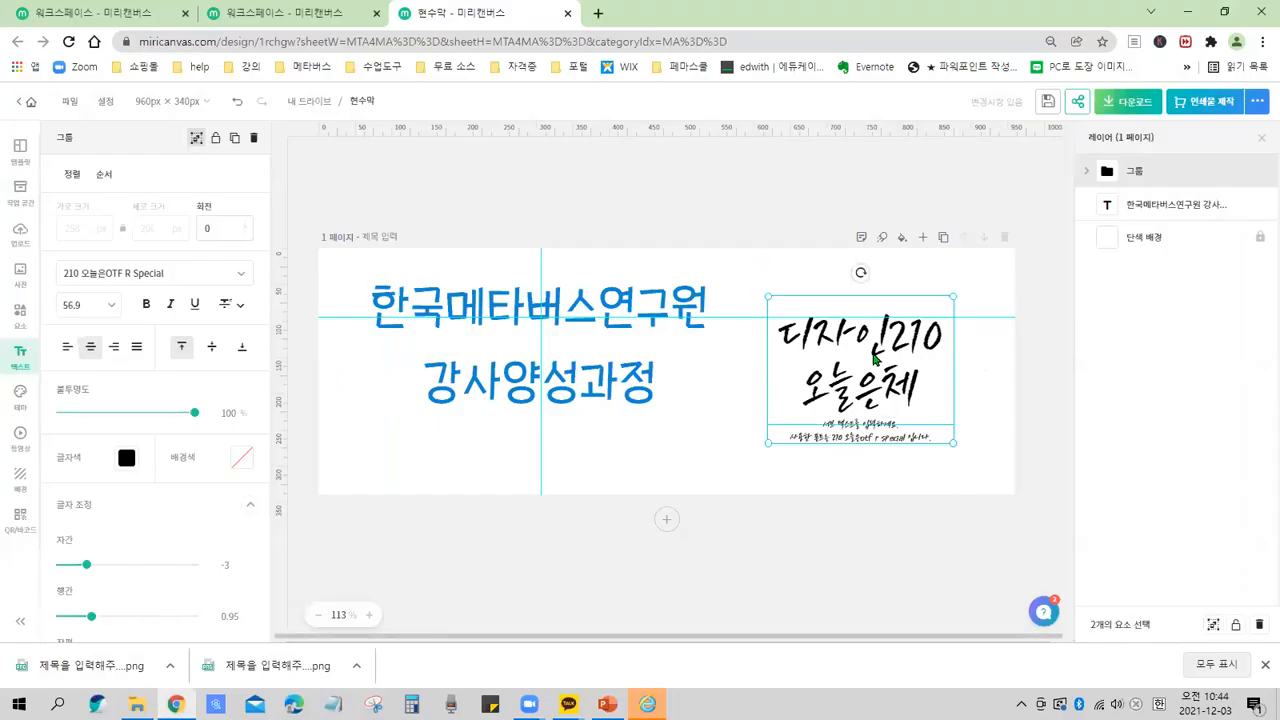
Select the sub text and the main text inside the combination group to examine its layers.
{"action": "left_click", "coordinate": [870, 430]}
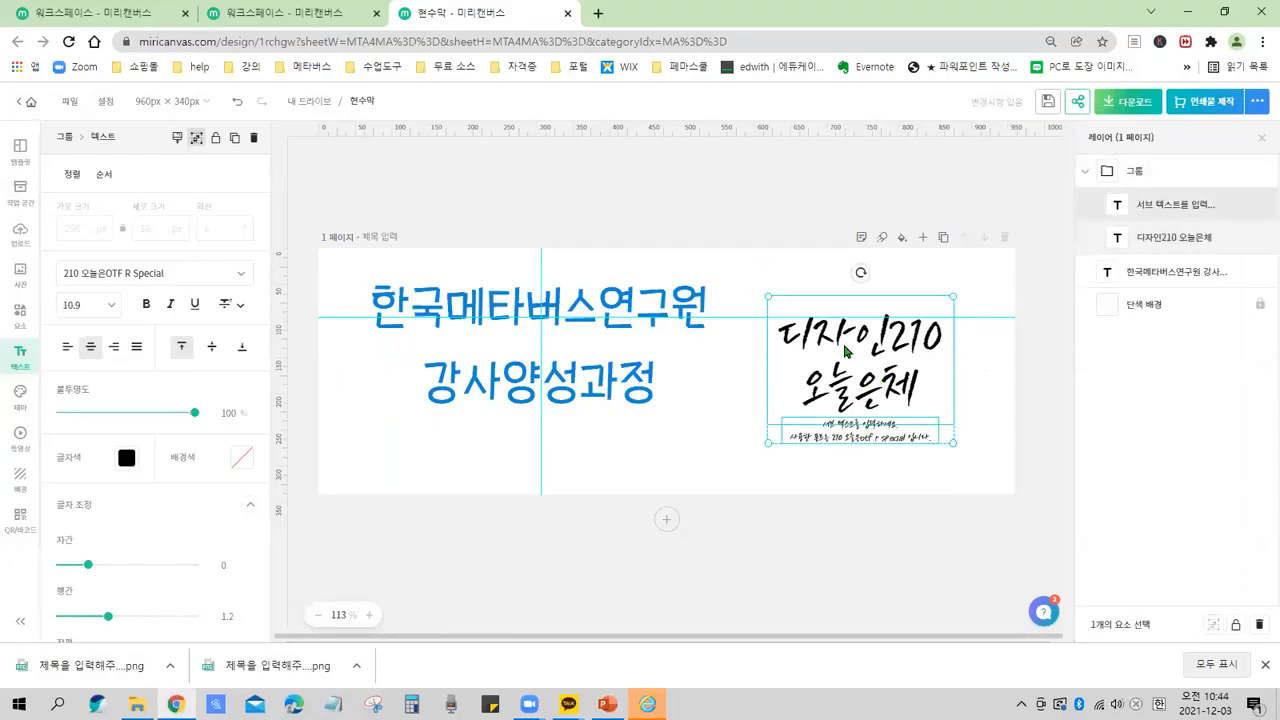
{"action": "double_click", "coordinate": [845, 385]}
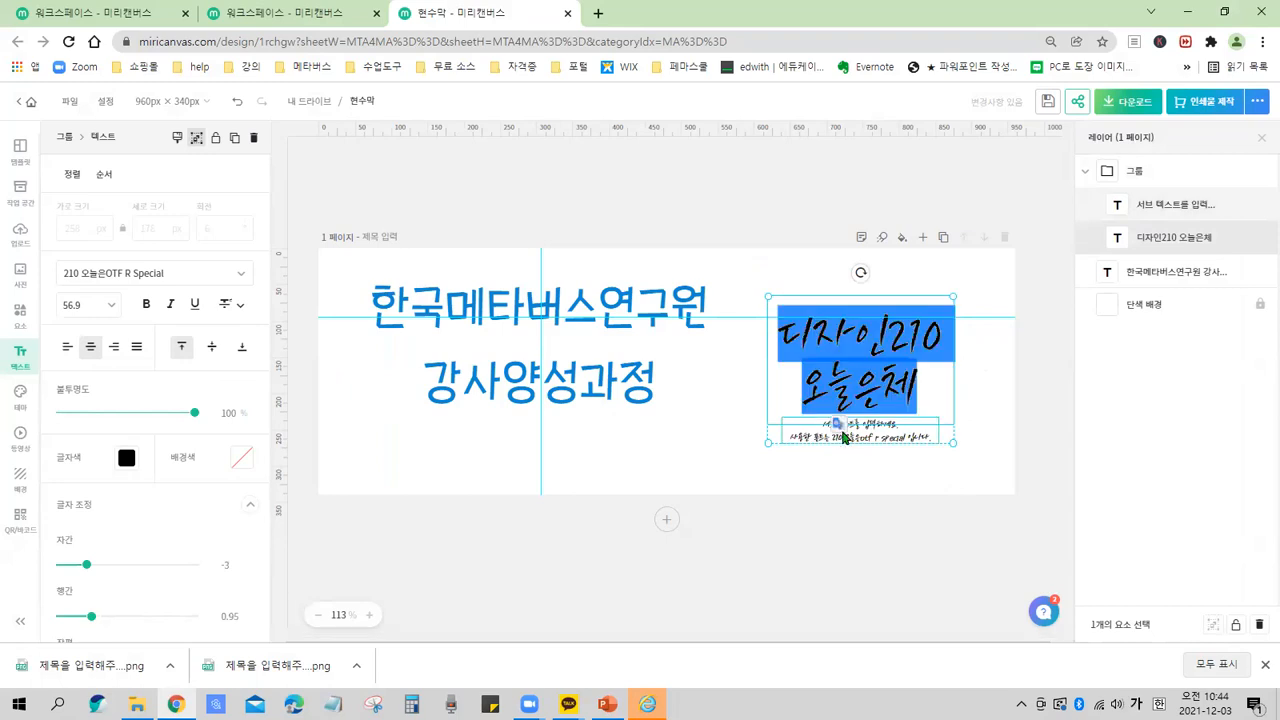
{"action": "left_click", "coordinate": [779, 481]}
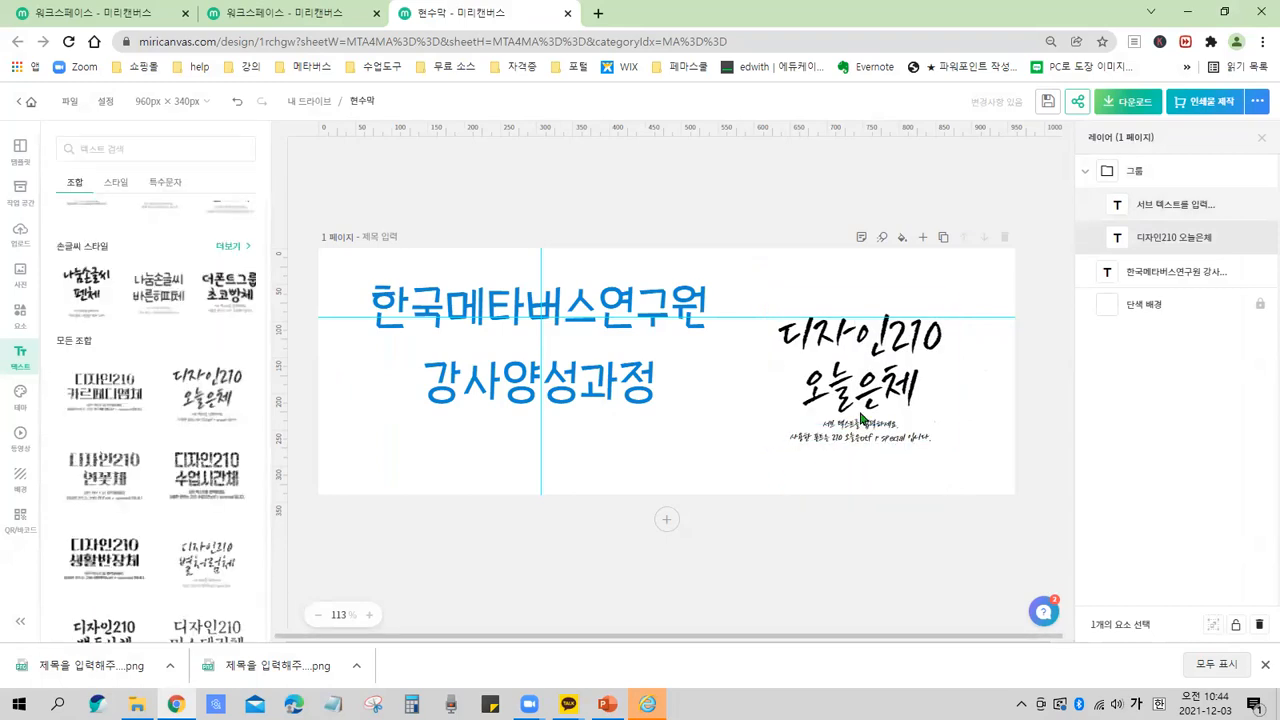
{"action": "left_click", "coordinate": [831, 438]}
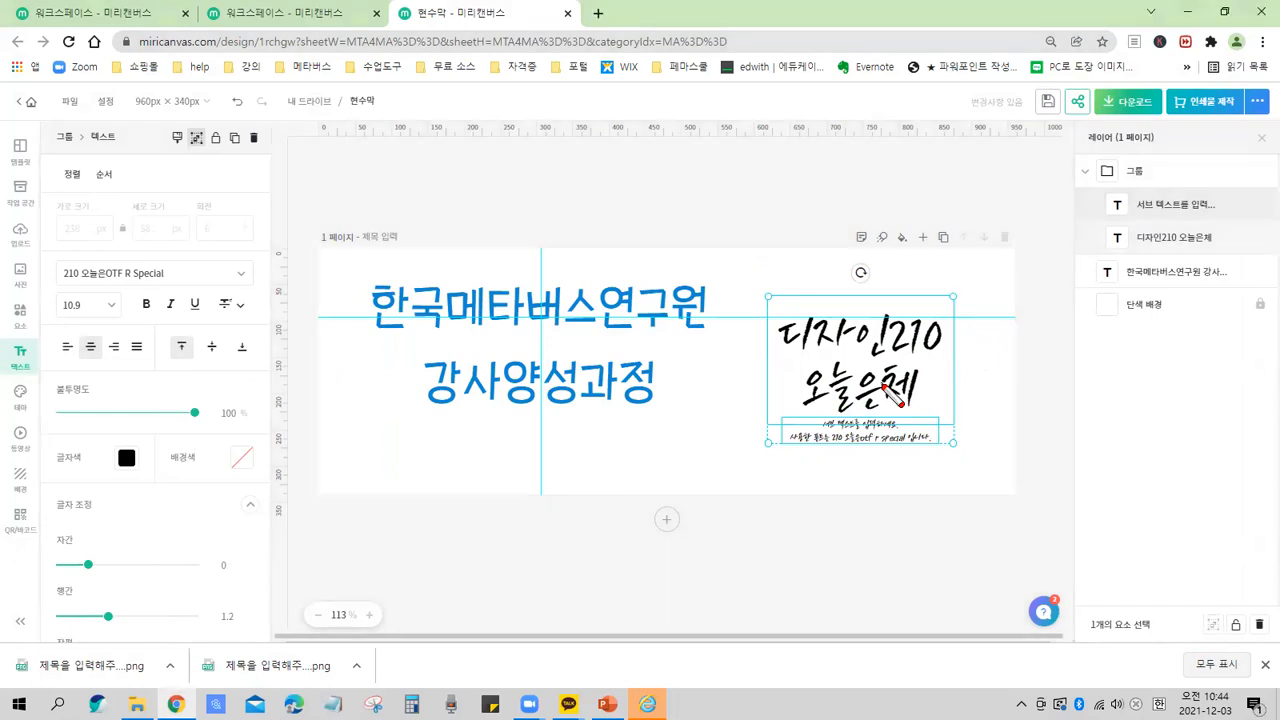
{"action": "mouse_move", "coordinate": [1073, 128]}
{"action": "left_mouse_down"}
{"action": "mouse_move", "coordinate": [1071, 333]}
{"action": "mouse_move", "coordinate": [1111, 547]}
{"action": "mouse_move", "coordinate": [1256, 575]}
{"action": "mouse_move", "coordinate": [1278, 545]}
{"action": "left_mouse_up"}
{"action": "mouse_move", "coordinate": [1078, 128]}
{"action": "left_mouse_down"}
{"action": "mouse_move", "coordinate": [1270, 122]}
{"action": "mouse_move", "coordinate": [1266, 512]}
{"action": "left_mouse_up"}
{"action": "left_click_drag", "start_coordinate": [1076, 124], "coordinate": [1266, 583]}
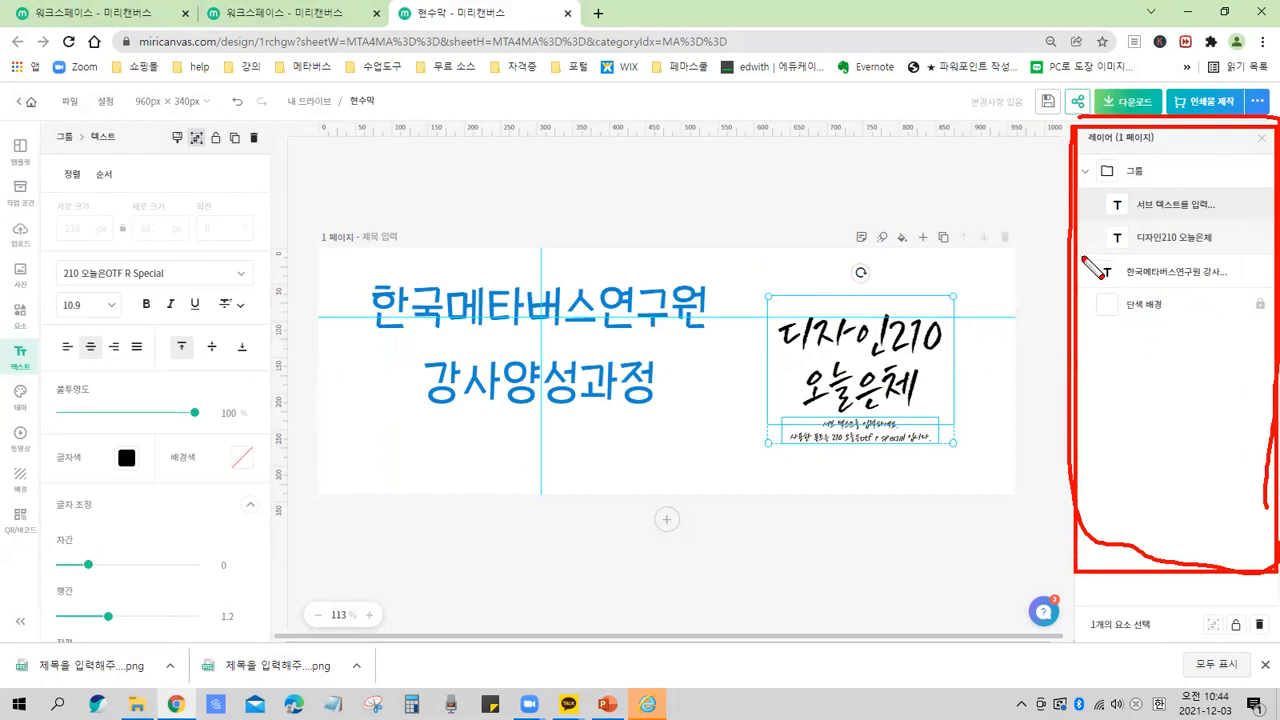
{"action": "key", "text": "e"}
{"action": "left_click_drag", "start_coordinate": [1067, 251], "coordinate": [1257, 293]}
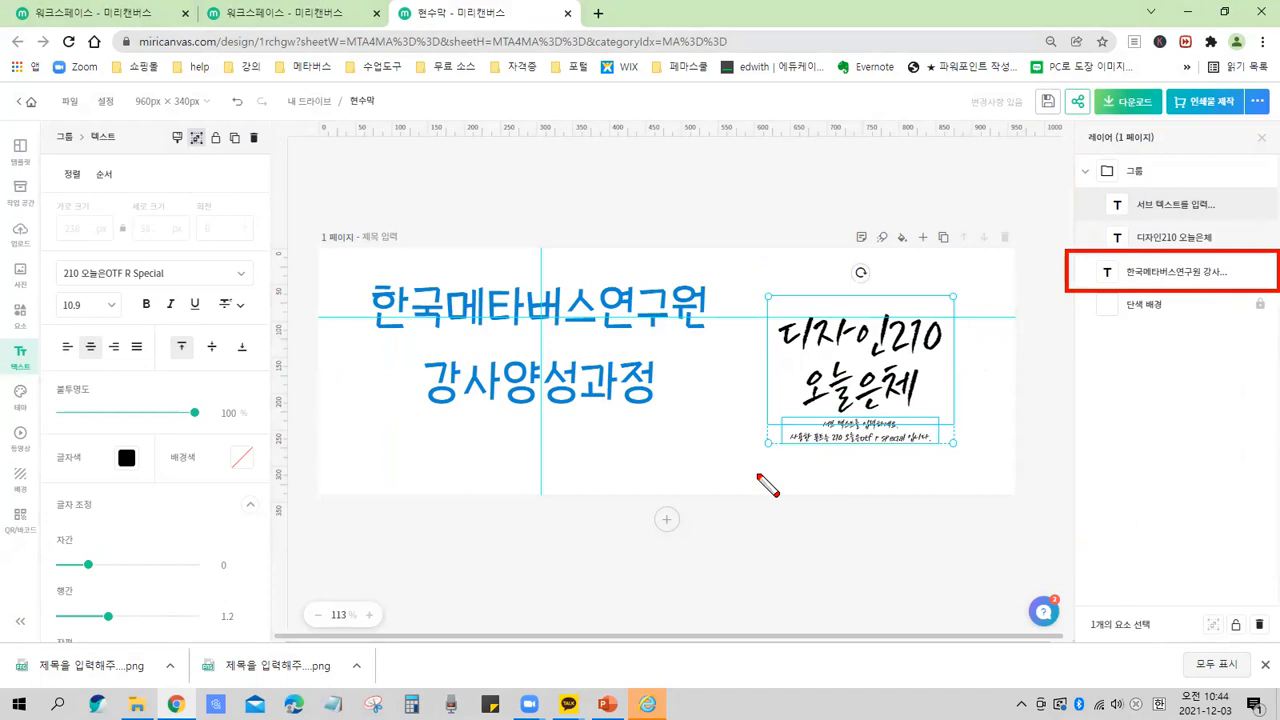
{"action": "key", "text": "e"}
{"action": "mouse_move", "coordinate": [1077, 150]}
{"action": "left_mouse_down"}
{"action": "mouse_move", "coordinate": [1112, 179]}
{"action": "mouse_move", "coordinate": [1168, 183]}
{"action": "mouse_move", "coordinate": [1104, 238]}
{"action": "mouse_move", "coordinate": [1112, 246]}
{"action": "left_mouse_up"}
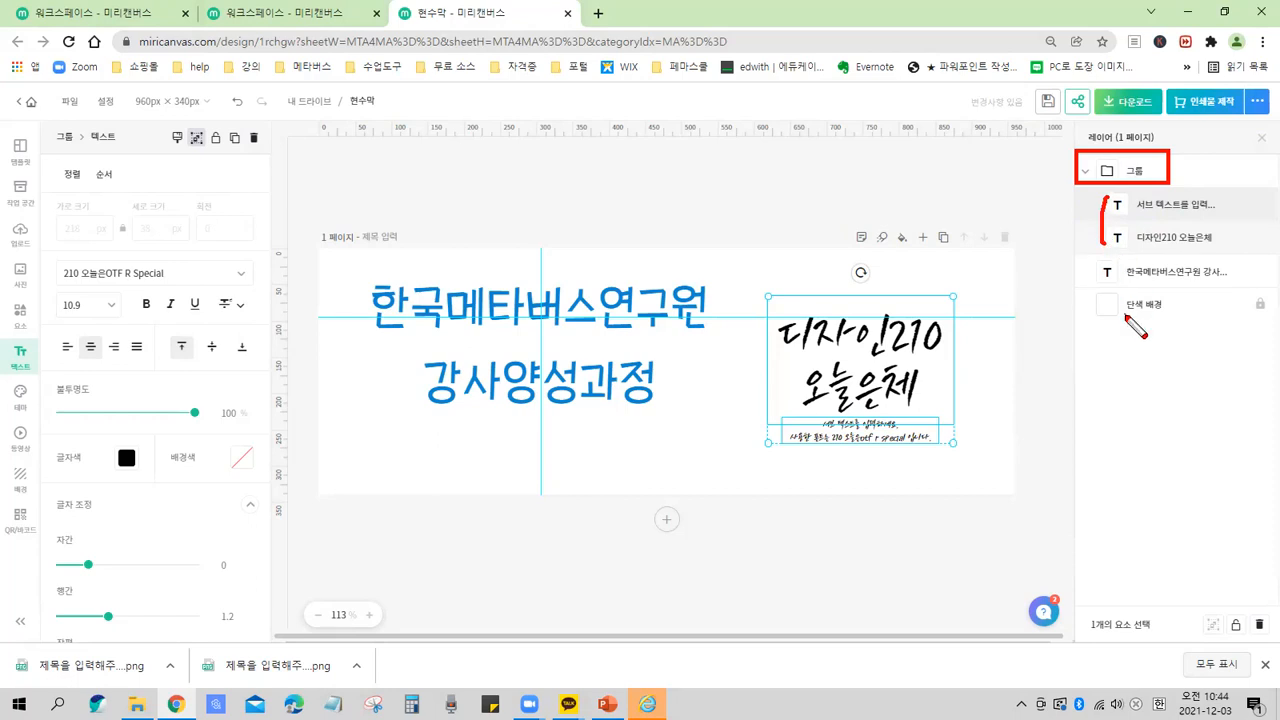
{"action": "mouse_move", "coordinate": [1200, 218]}
{"action": "left_mouse_down"}
{"action": "mouse_move", "coordinate": [1178, 196]}
{"action": "mouse_move", "coordinate": [1198, 216]}
{"action": "mouse_move", "coordinate": [1190, 228]}
{"action": "left_mouse_up"}
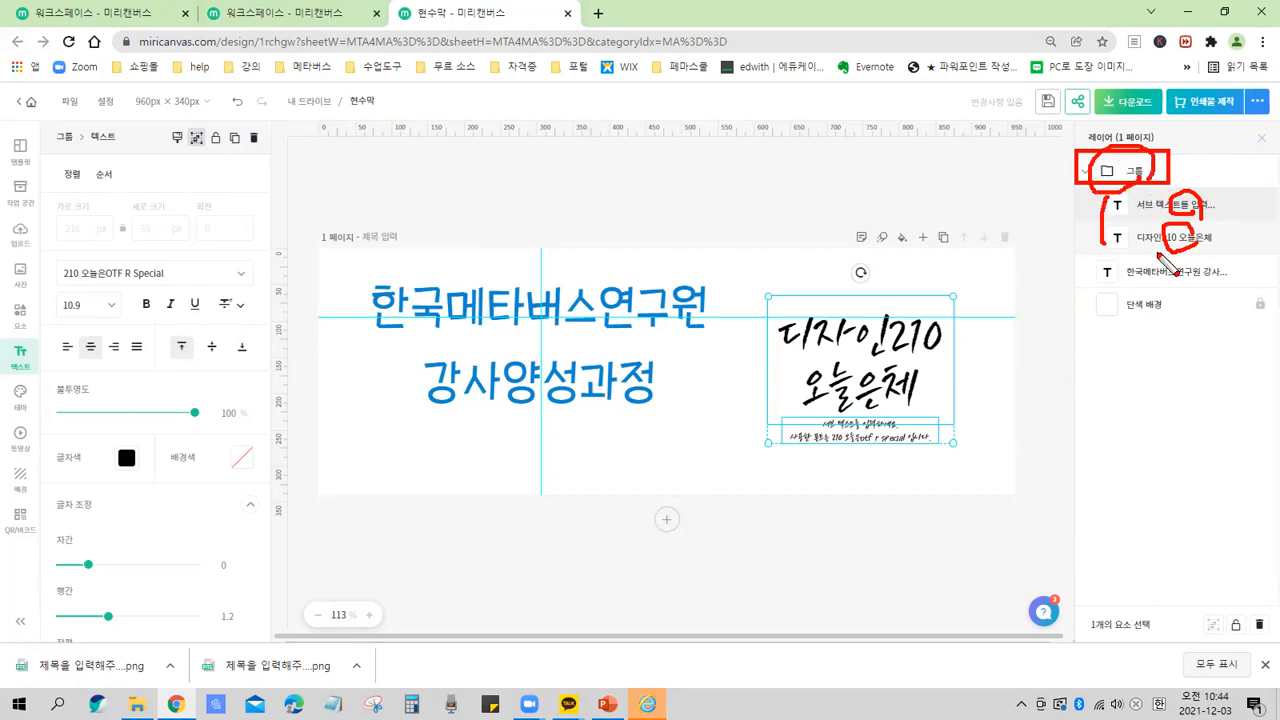
{"action": "key", "text": "Escape"}
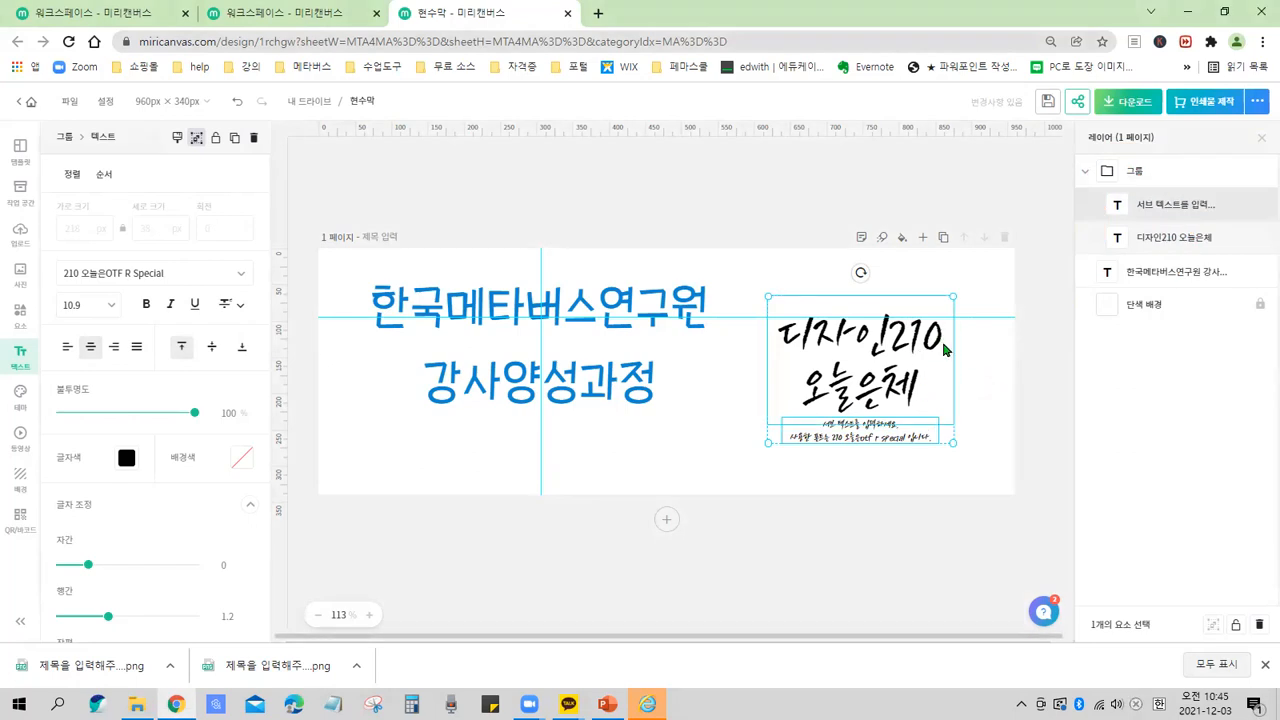
{"action": "key", "text": "ctrl+2"}
{"action": "mouse_move", "coordinate": [951, 326]}
{"action": "left_mouse_down"}
{"action": "mouse_move", "coordinate": [952, 372]}
{"action": "mouse_move", "coordinate": [869, 419]}
{"action": "mouse_move", "coordinate": [848, 459]}
{"action": "mouse_move", "coordinate": [901, 440]}
{"action": "mouse_move", "coordinate": [871, 412]}
{"action": "mouse_move", "coordinate": [863, 422]}
{"action": "mouse_move", "coordinate": [934, 410]}
{"action": "mouse_move", "coordinate": [894, 480]}
{"action": "left_mouse_up"}
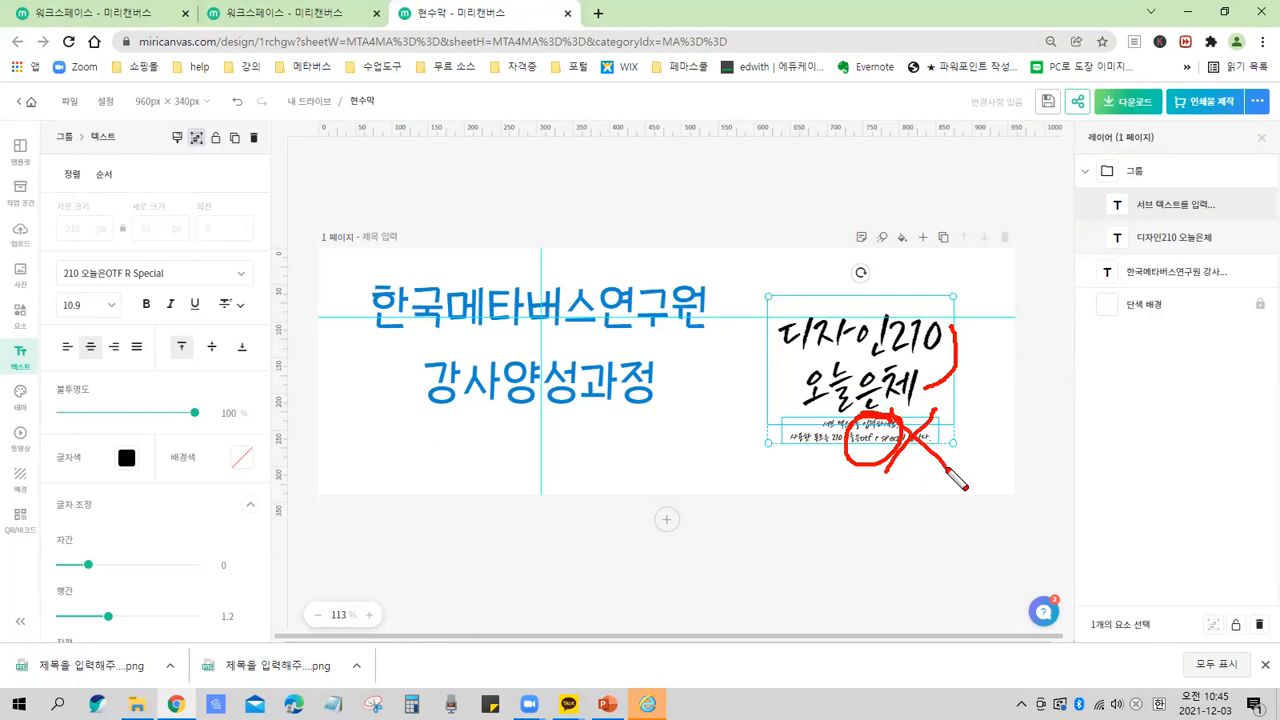
{"action": "key", "text": "Escape"}
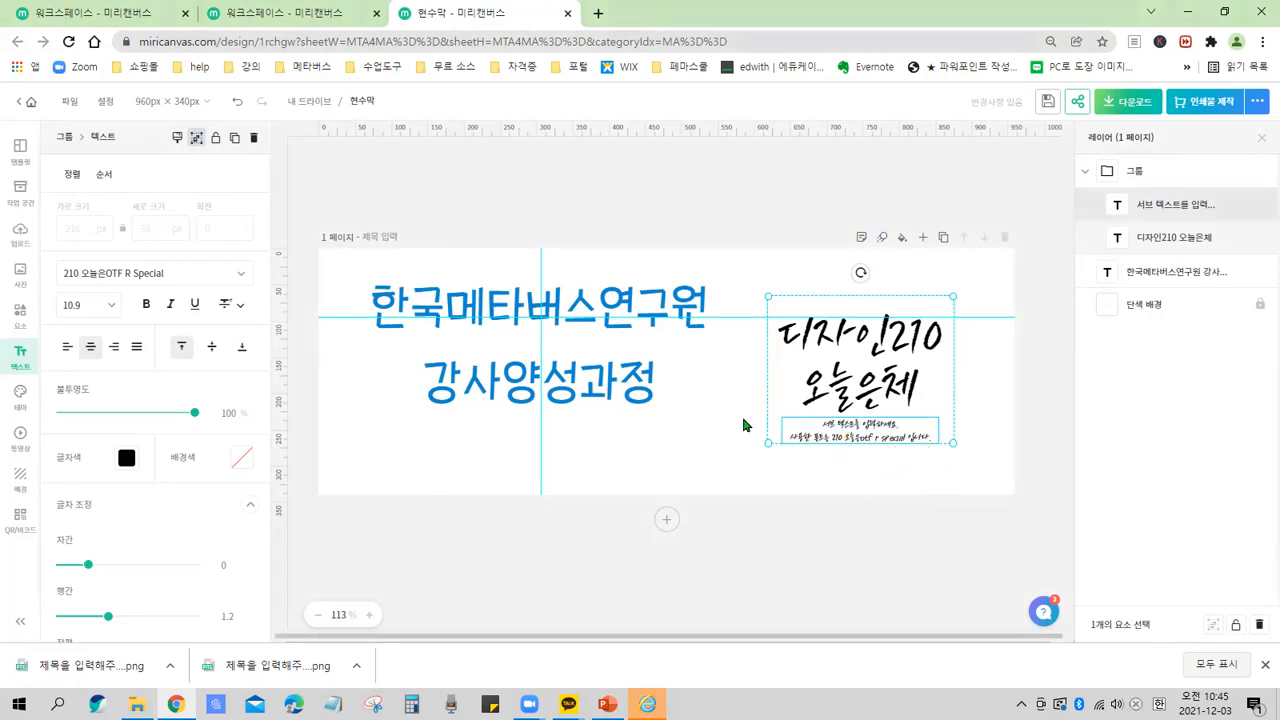
Select the whole combination group and delete it.
{"action": "left_click", "coordinate": [737, 425]}
{"action": "left_click", "coordinate": [864, 398]}
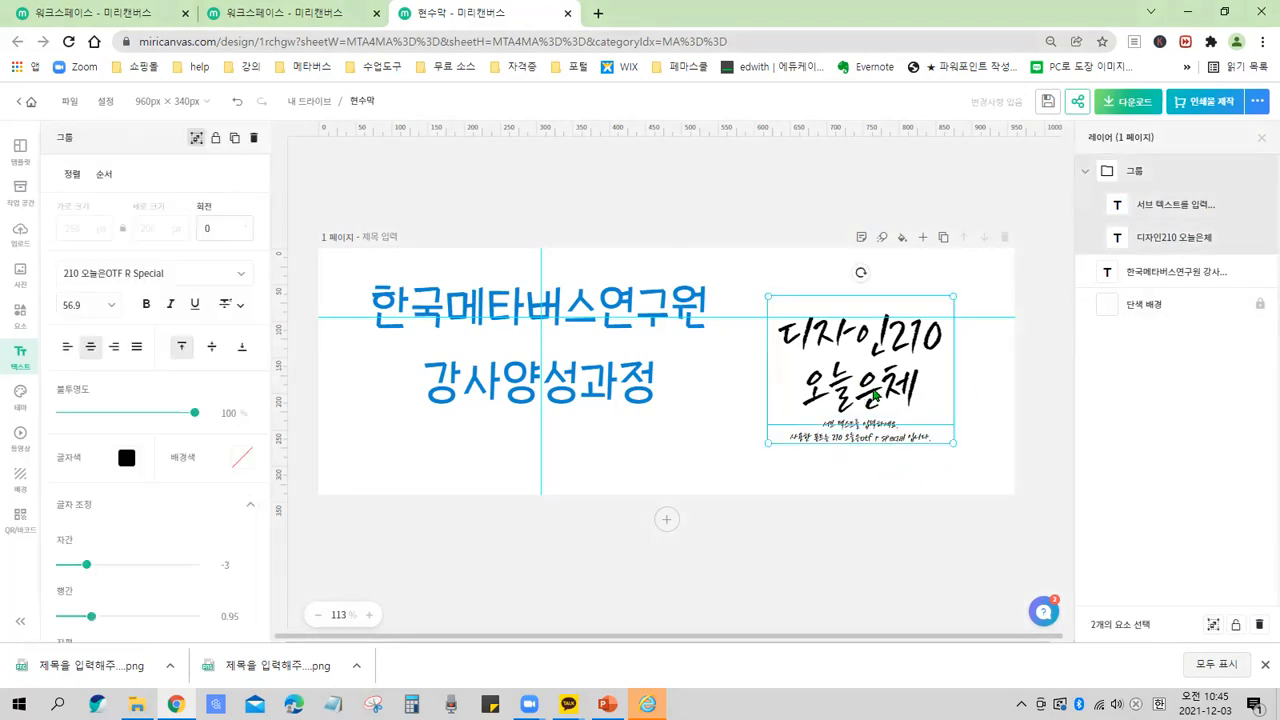
{"action": "left_click", "coordinate": [873, 396]}
{"action": "key", "text": "ctrl+2"}
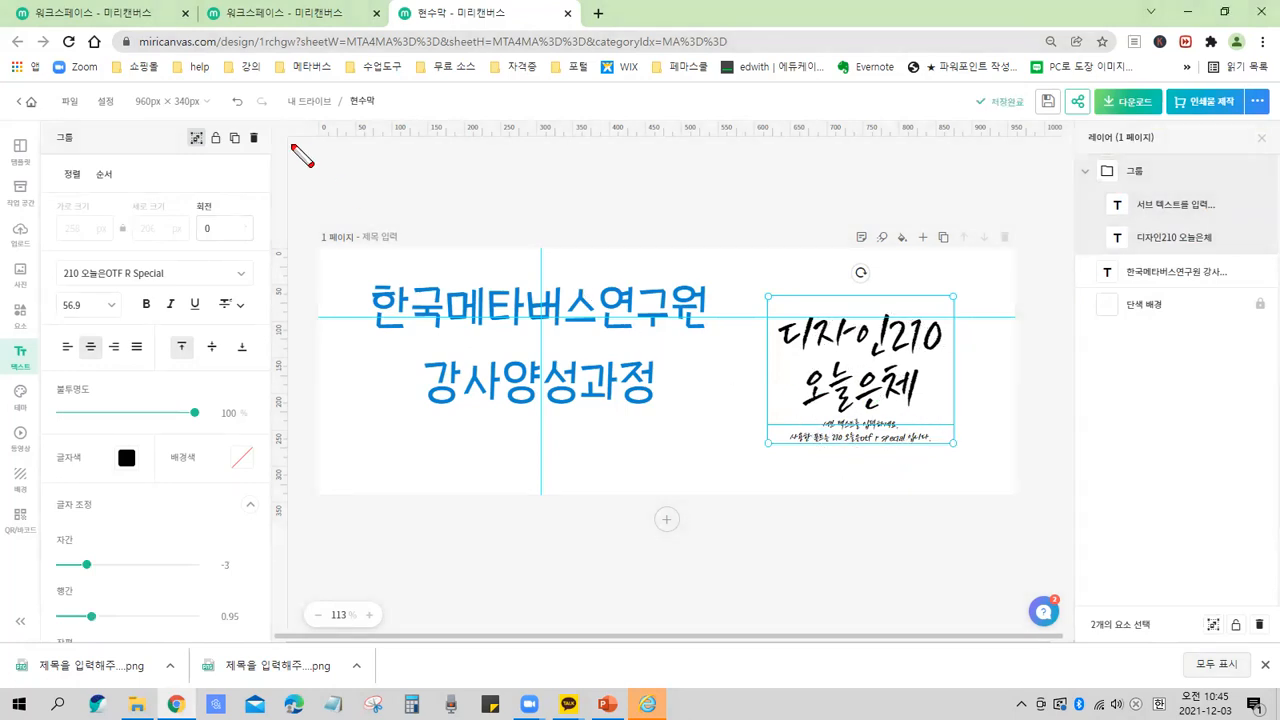
{"action": "left_click_drag", "start_coordinate": [241, 122], "coordinate": [251, 149]}
{"action": "left_click_drag", "start_coordinate": [232, 115], "coordinate": [271, 157]}
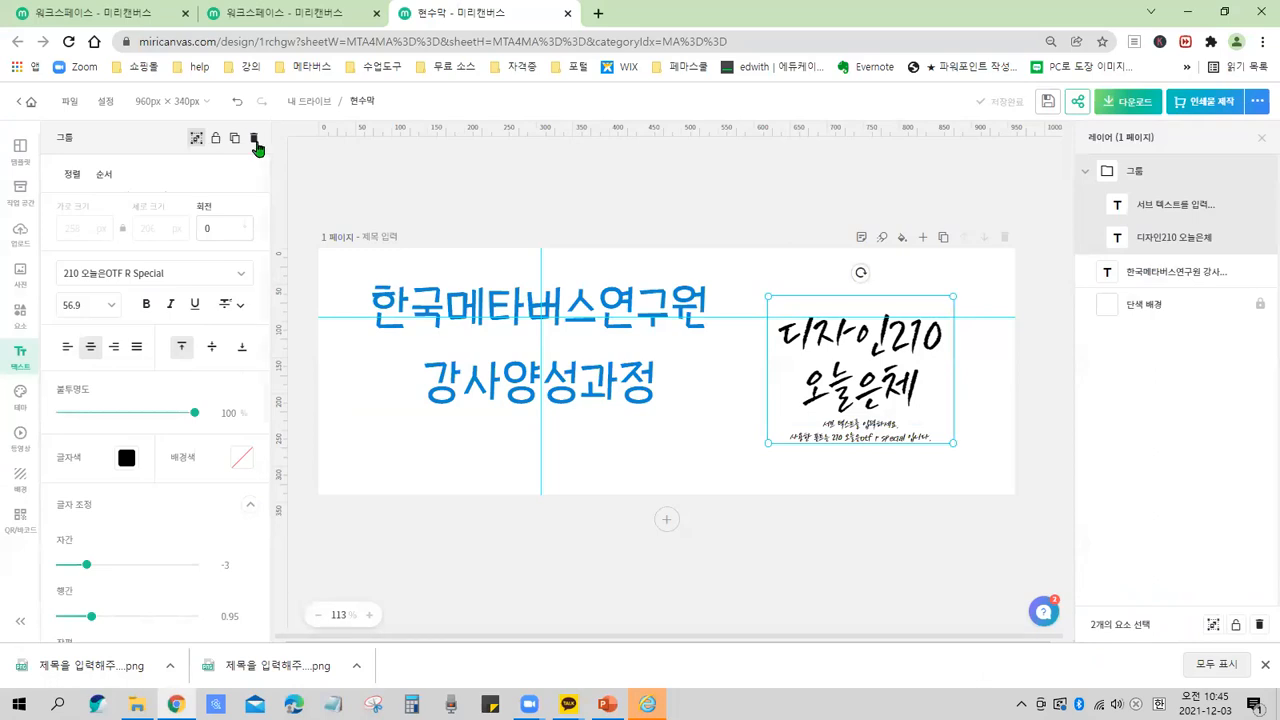
{"action": "left_click", "coordinate": [397, 293]}
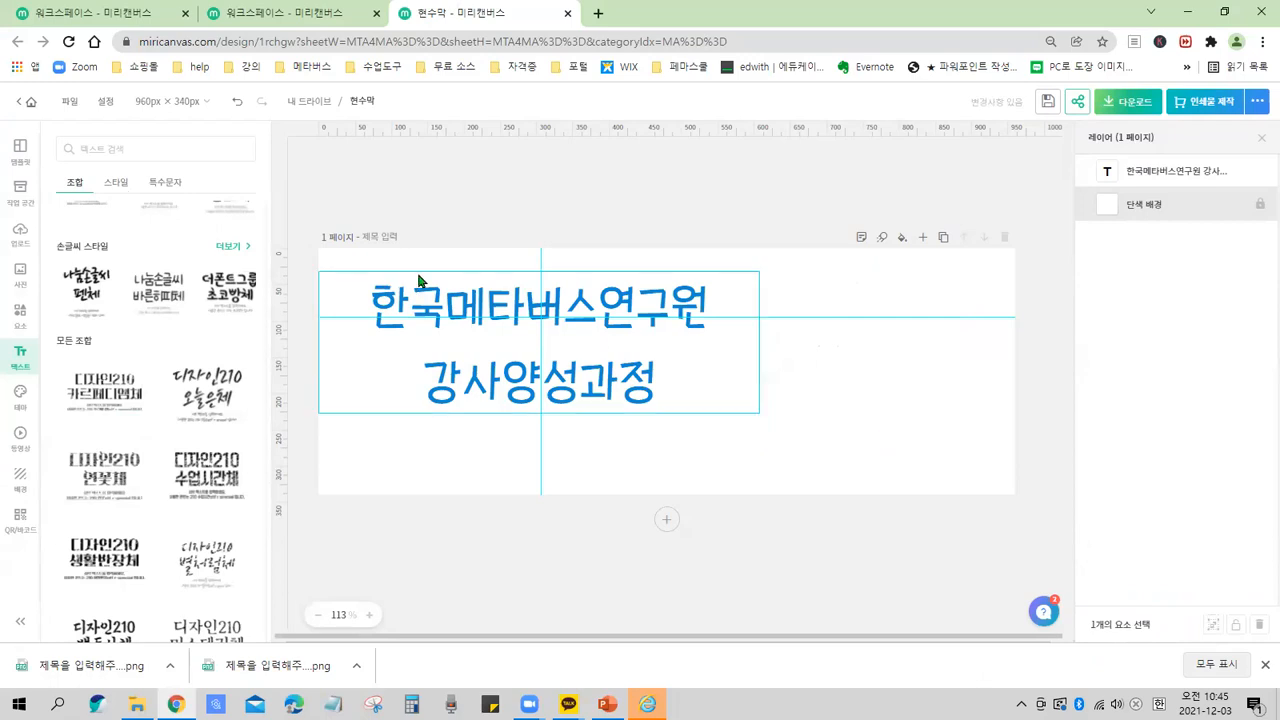
Undo the deletion to restore the combination group.
{"action": "left_click_drag", "start_coordinate": [216, 85], "coordinate": [249, 125]}
{"action": "key", "text": "ctrl"}
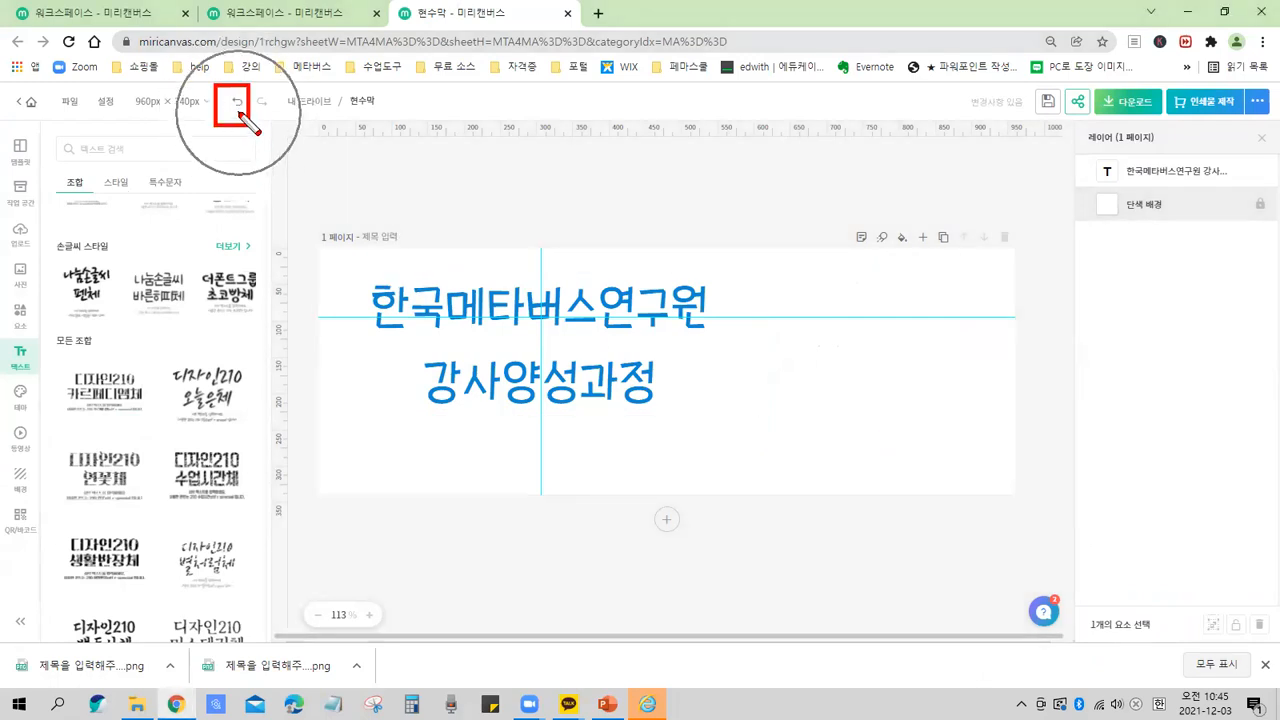
{"action": "key", "text": "ctrl"}
{"action": "key", "text": "ctrl"}
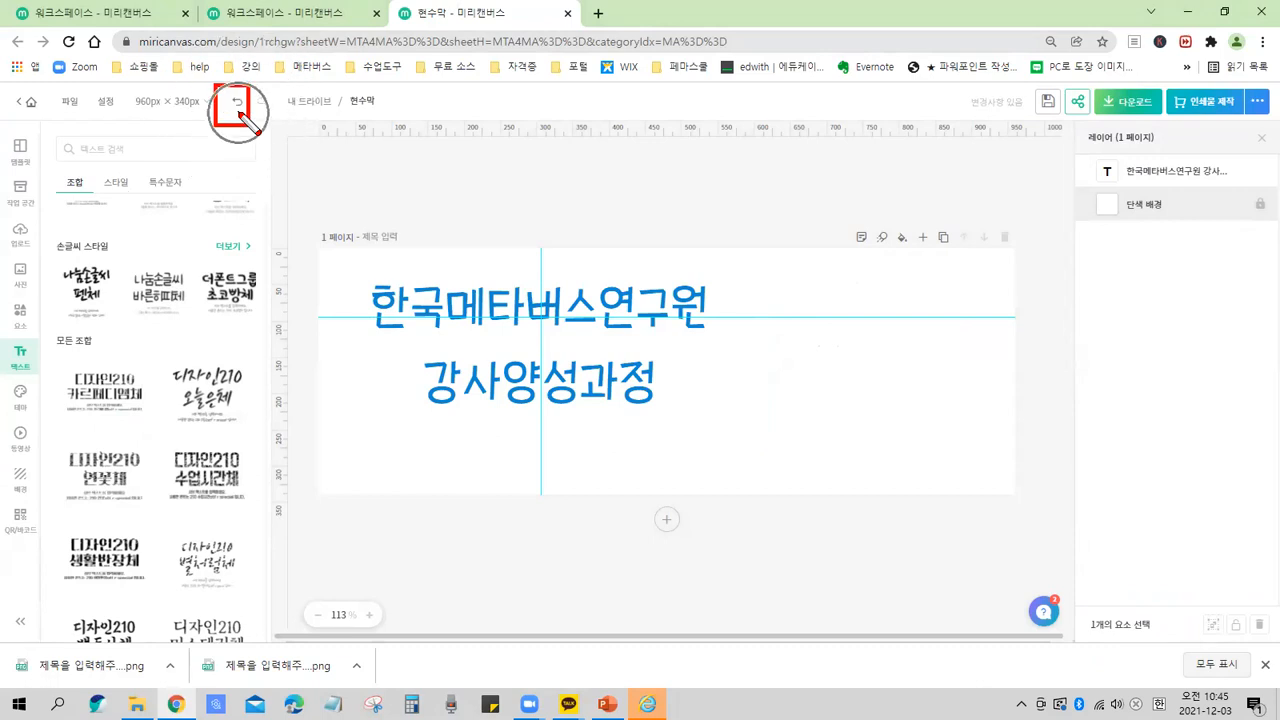
{"action": "key", "text": "ctrl"}
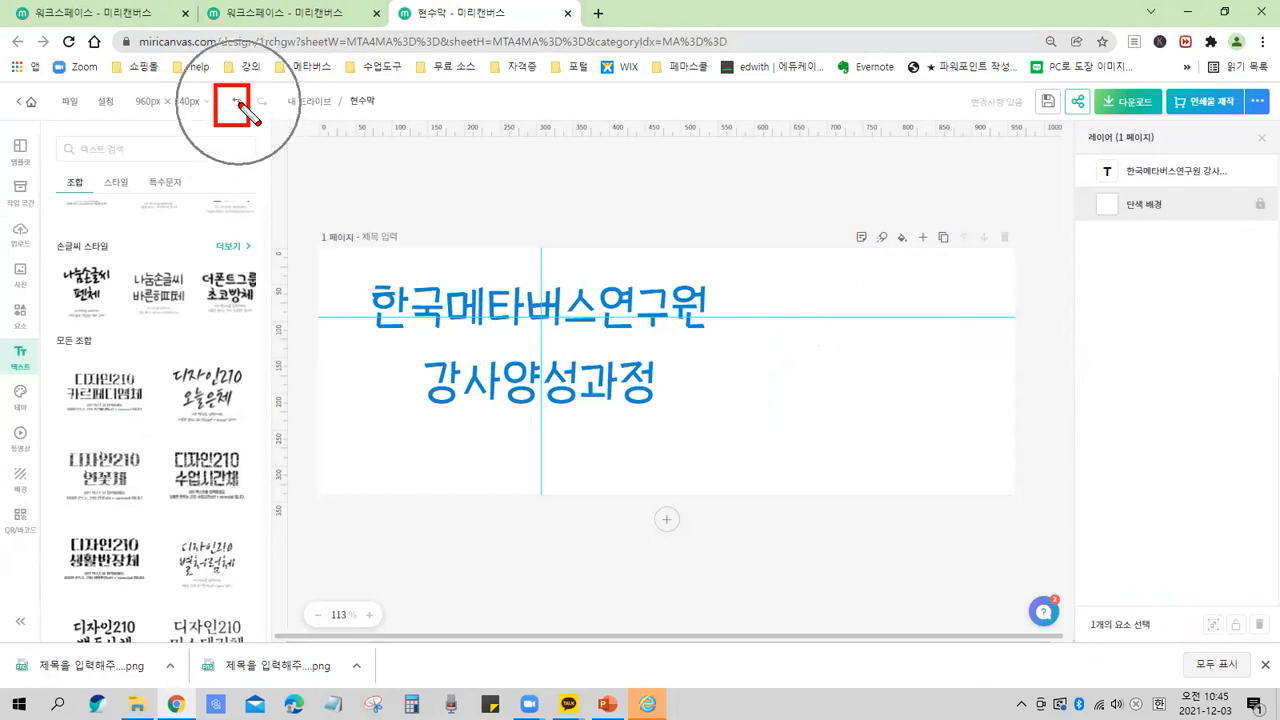
{"action": "key", "text": "Escape"}
{"action": "left_click", "coordinate": [237, 103]}
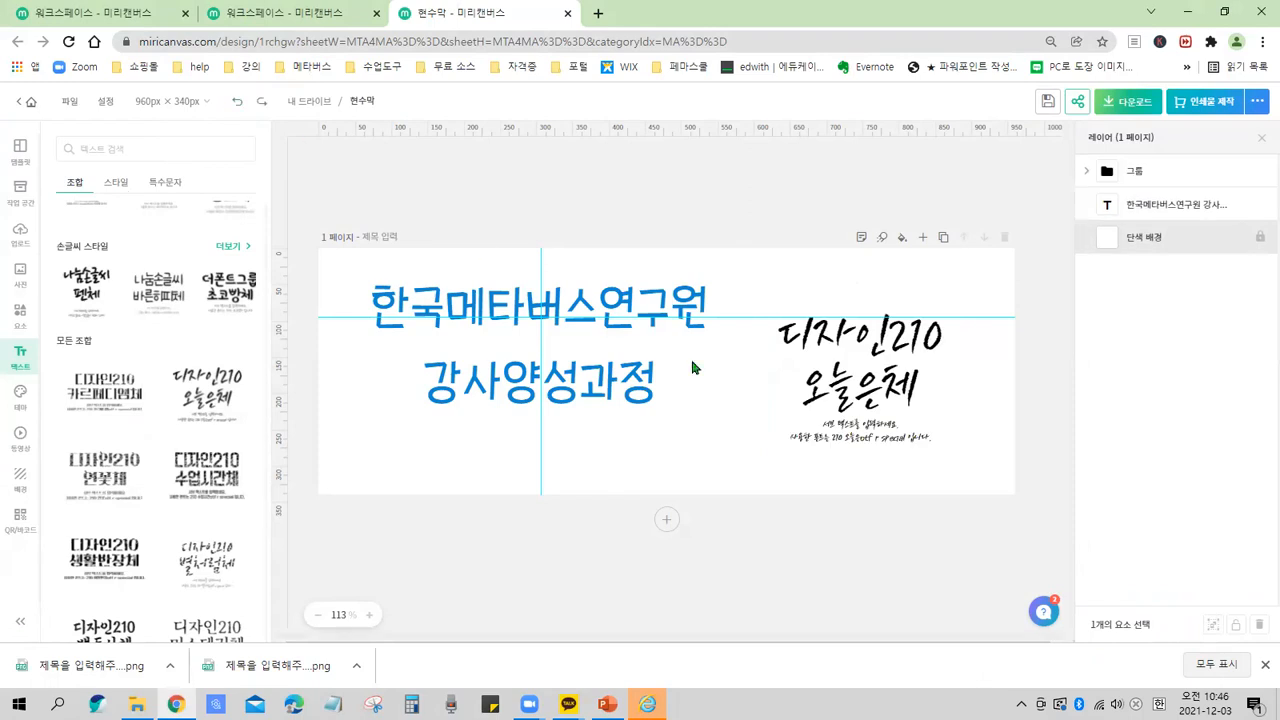
Select the combination group's text and ungroup the 디자인210 오늘은체 combination into separate text layers.
{"action": "key", "text": "ctrl"}
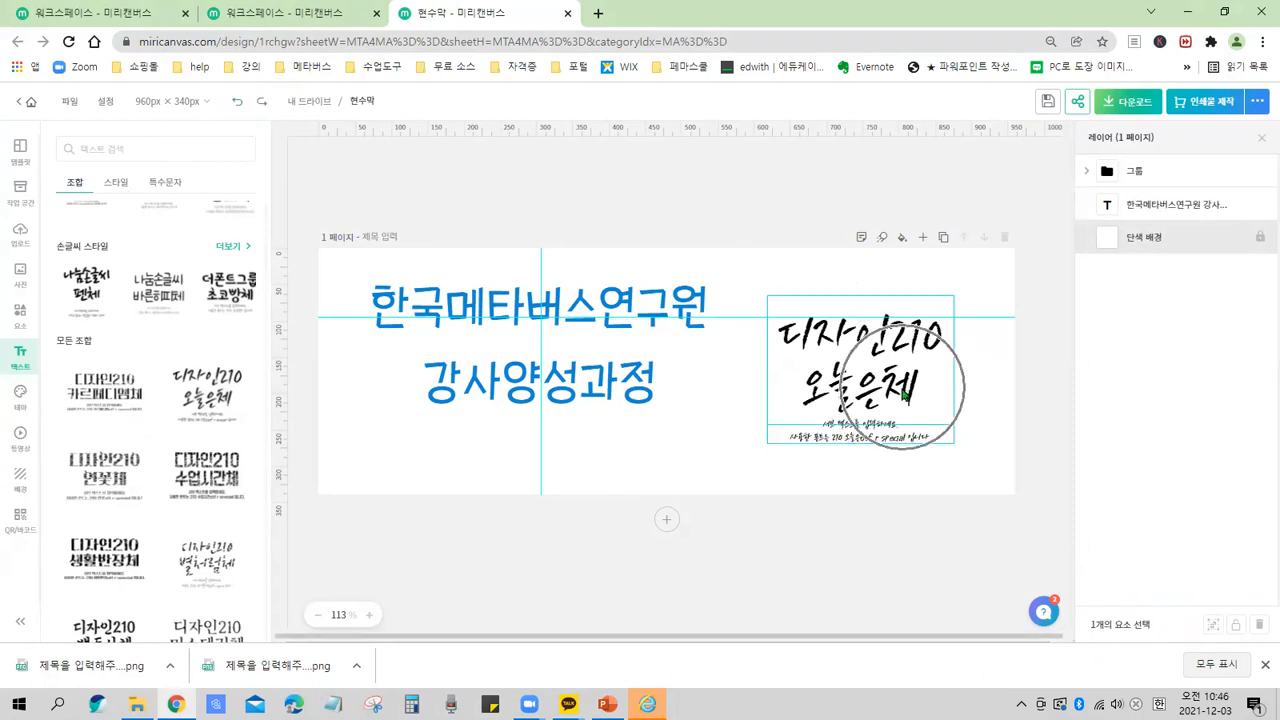
{"action": "left_click", "coordinate": [966, 428]}
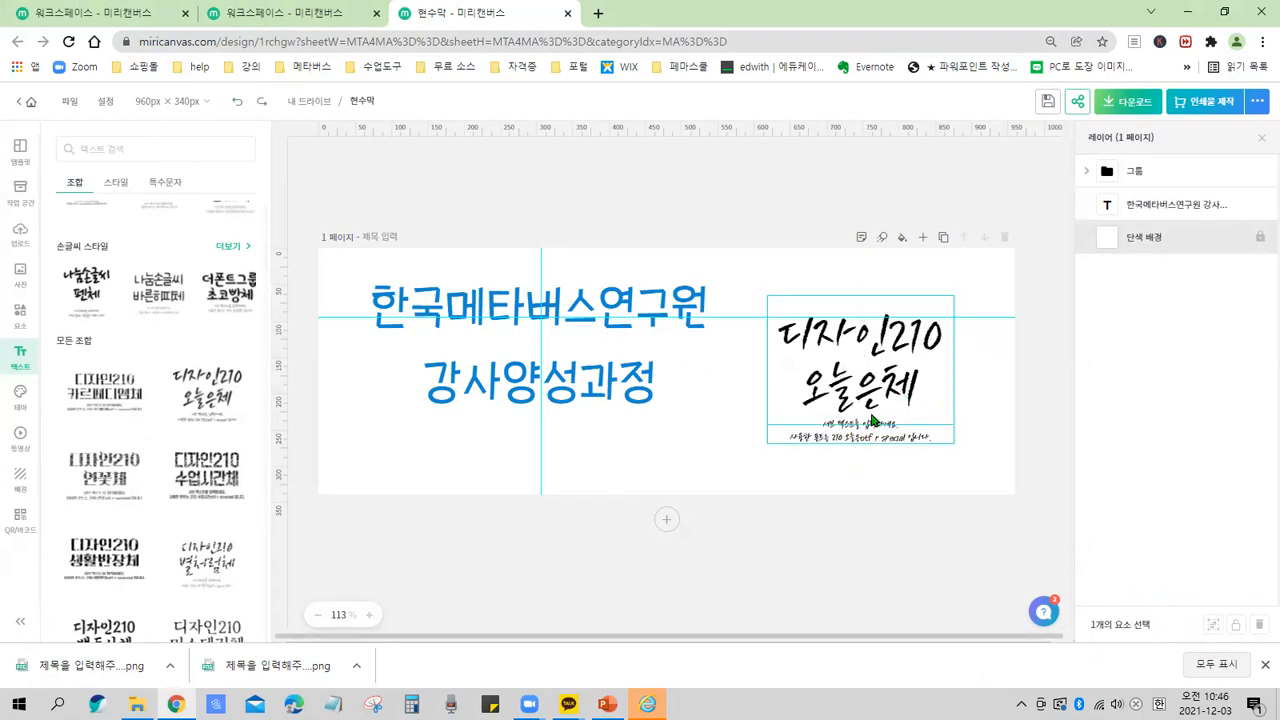
{"action": "left_click", "coordinate": [778, 340]}
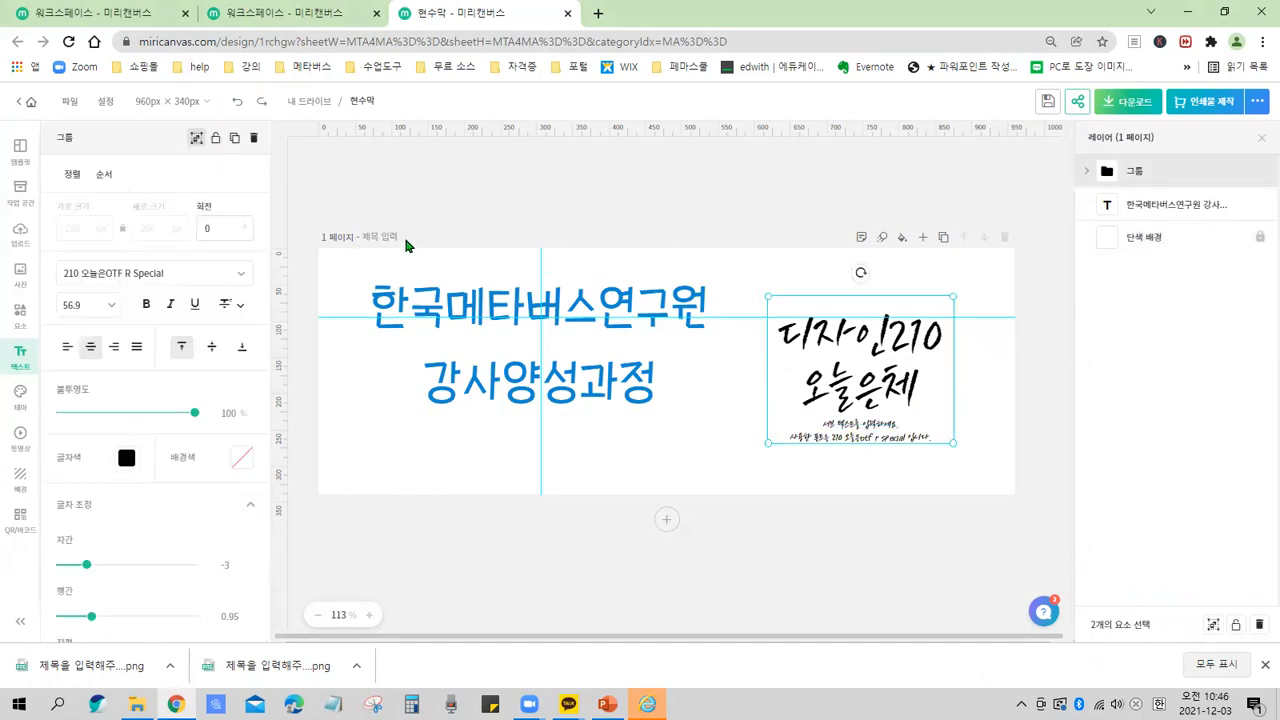
{"action": "left_click_drag", "start_coordinate": [222, 81], "coordinate": [252, 121]}
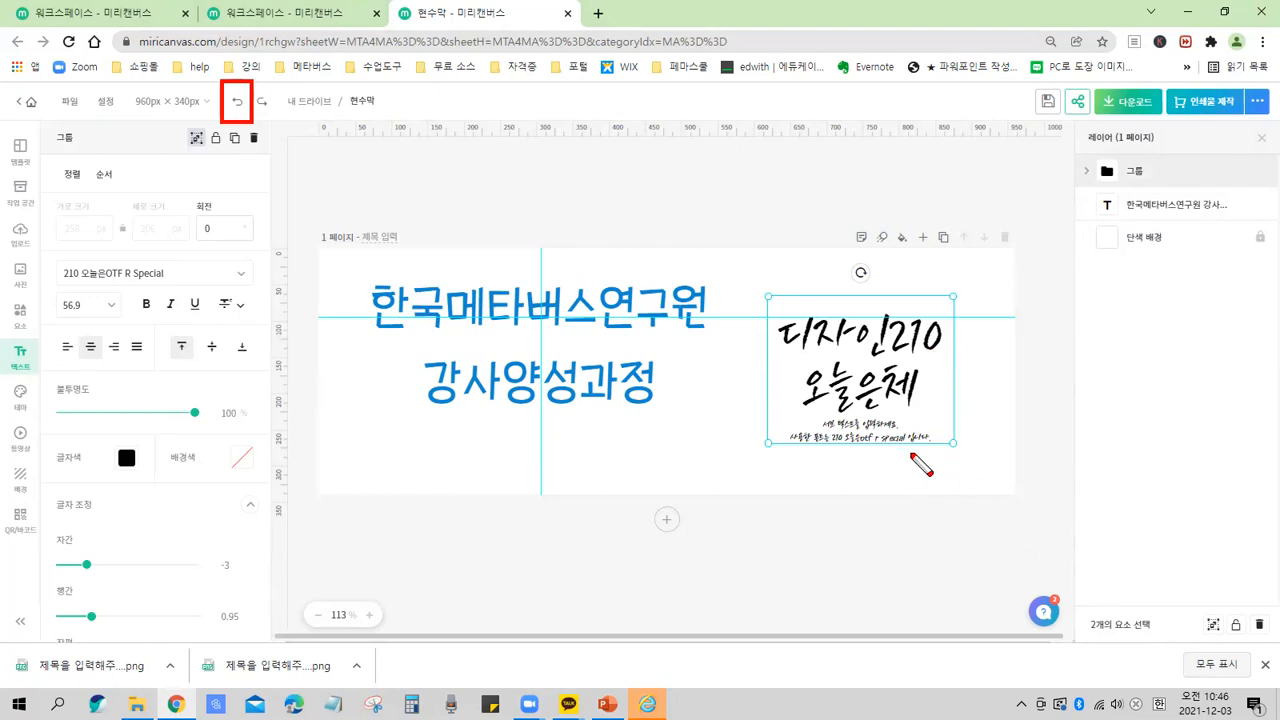
{"action": "mouse_move", "coordinate": [895, 426]}
{"action": "left_mouse_down"}
{"action": "mouse_move", "coordinate": [905, 447]}
{"action": "mouse_move", "coordinate": [926, 417]}
{"action": "mouse_move", "coordinate": [908, 432]}
{"action": "mouse_move", "coordinate": [921, 454]}
{"action": "left_mouse_up"}
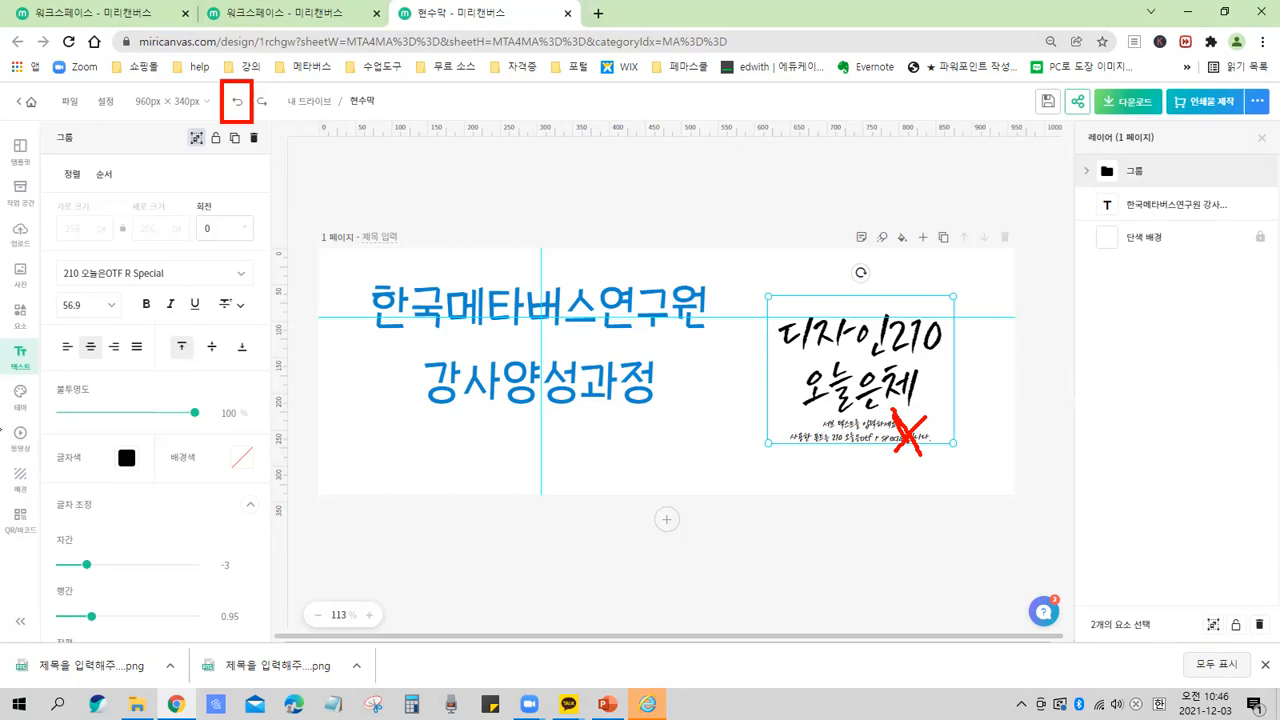
{"action": "key", "text": "ctrl"}
{"action": "key", "text": "ctrl"}
{"action": "left_click", "coordinate": [822, 462]}
{"action": "key", "text": "Escape"}
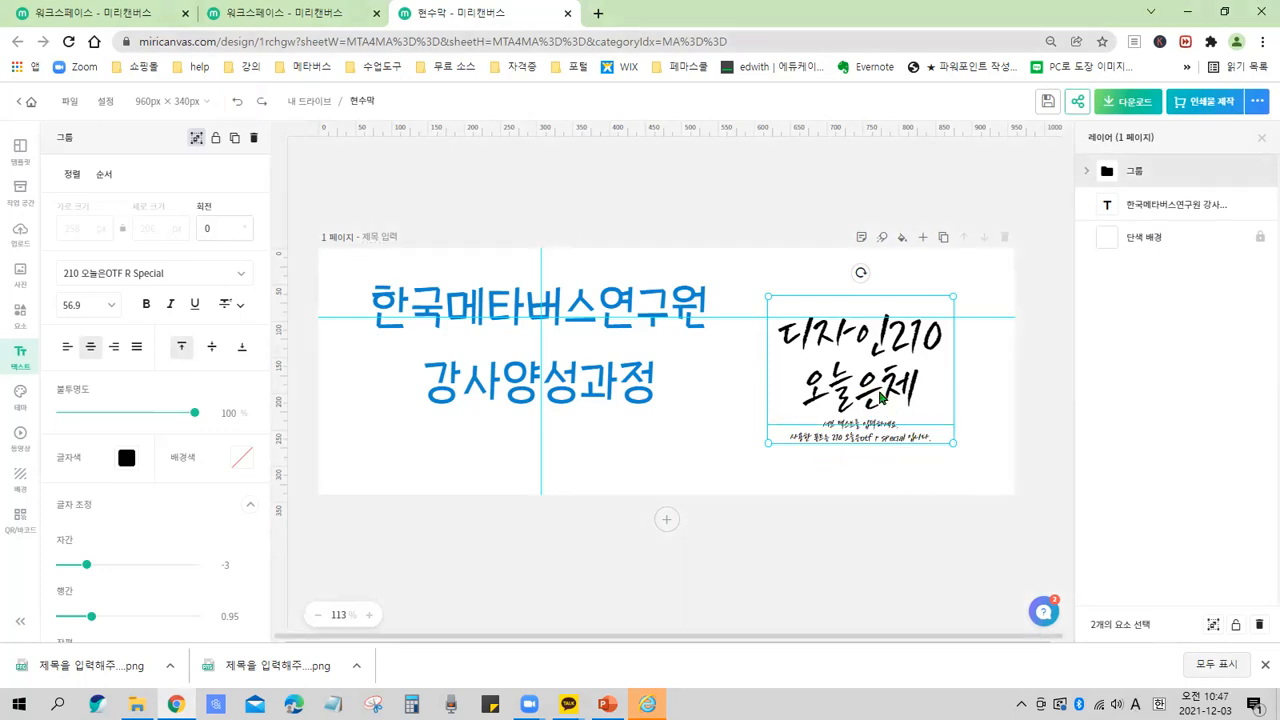
{"action": "double_click", "coordinate": [880, 398]}
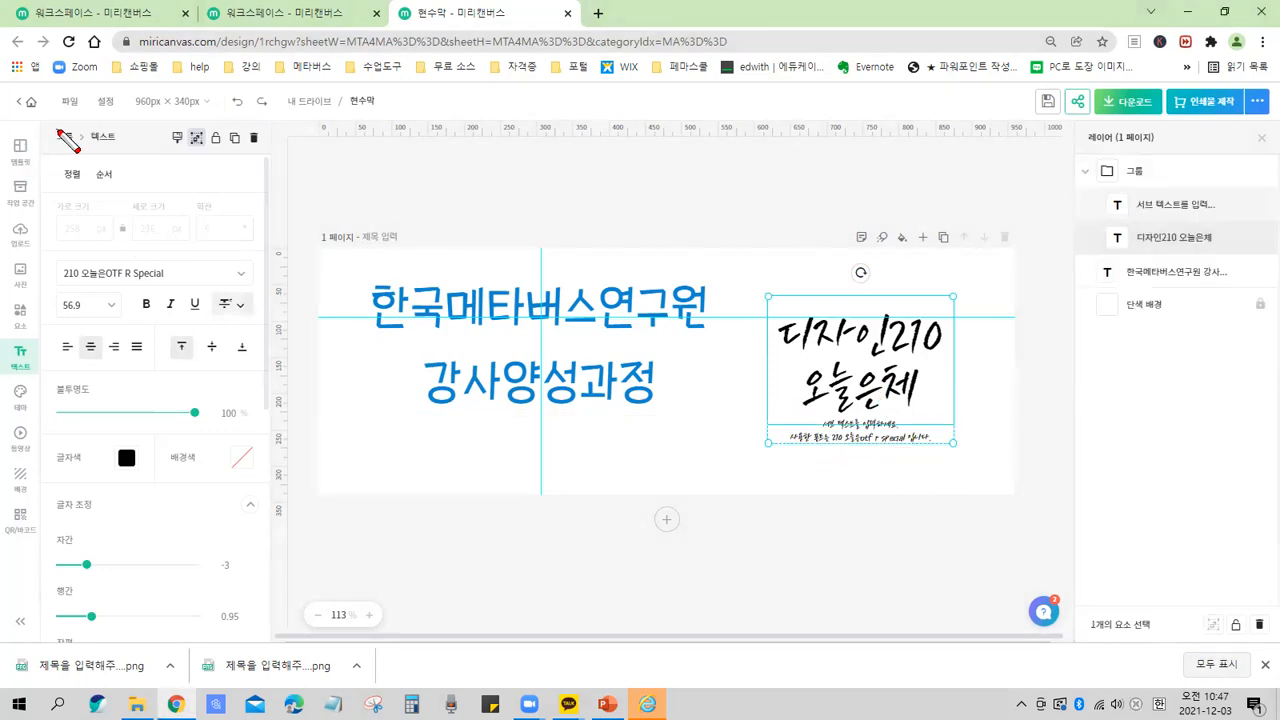
{"action": "mouse_move", "coordinate": [50, 126]}
{"action": "left_mouse_down"}
{"action": "mouse_move", "coordinate": [100, 563]}
{"action": "mouse_move", "coordinate": [266, 640]}
{"action": "left_mouse_up"}
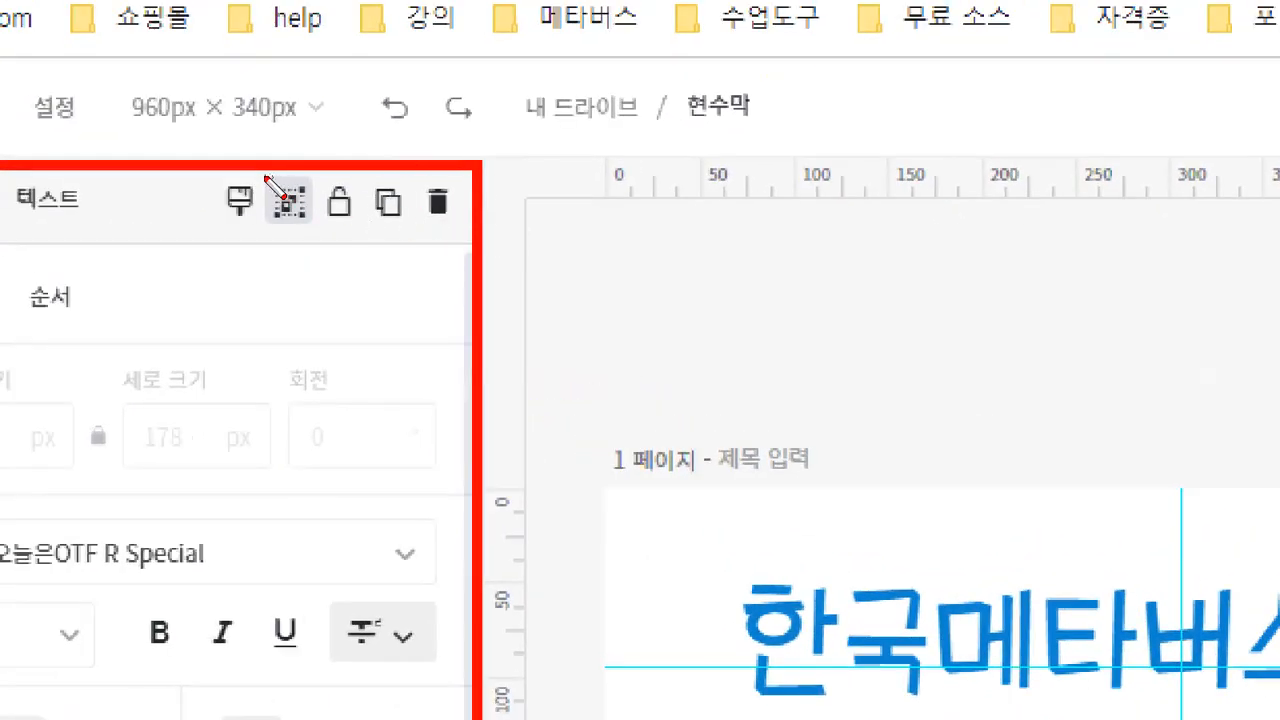
{"action": "left_click_drag", "start_coordinate": [253, 165], "coordinate": [320, 242]}
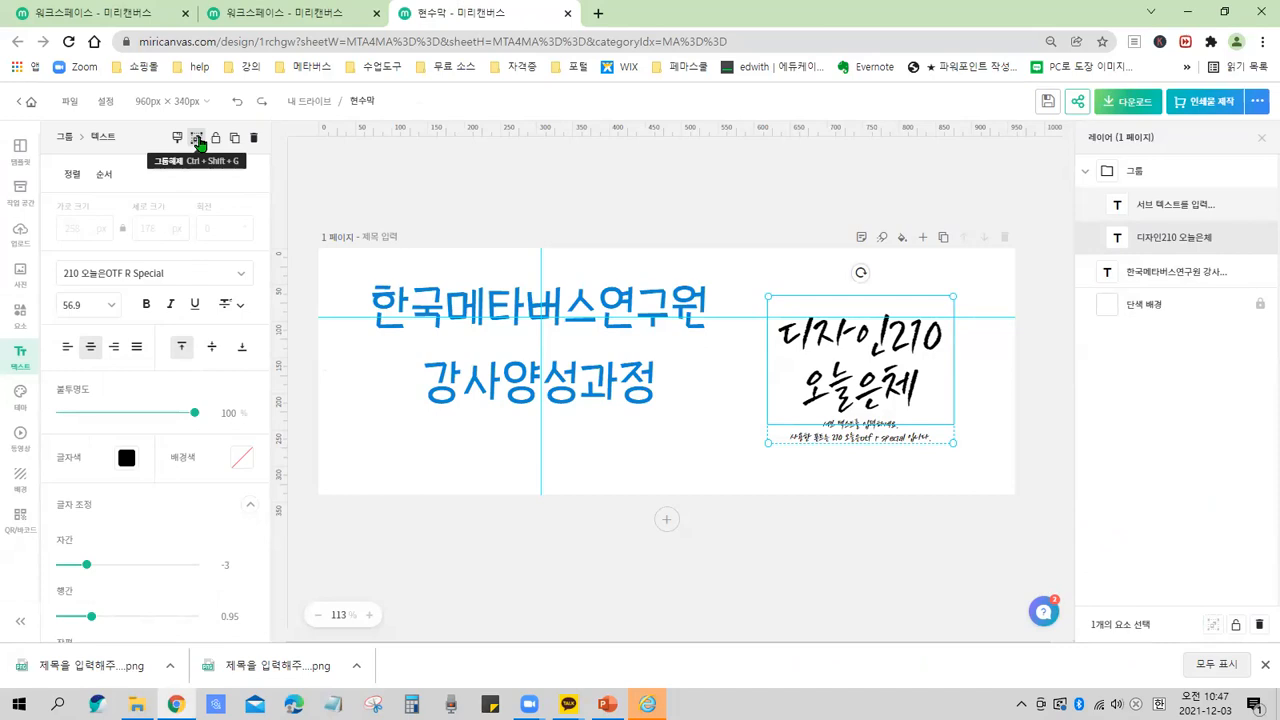
{"action": "left_click", "coordinate": [197, 139]}
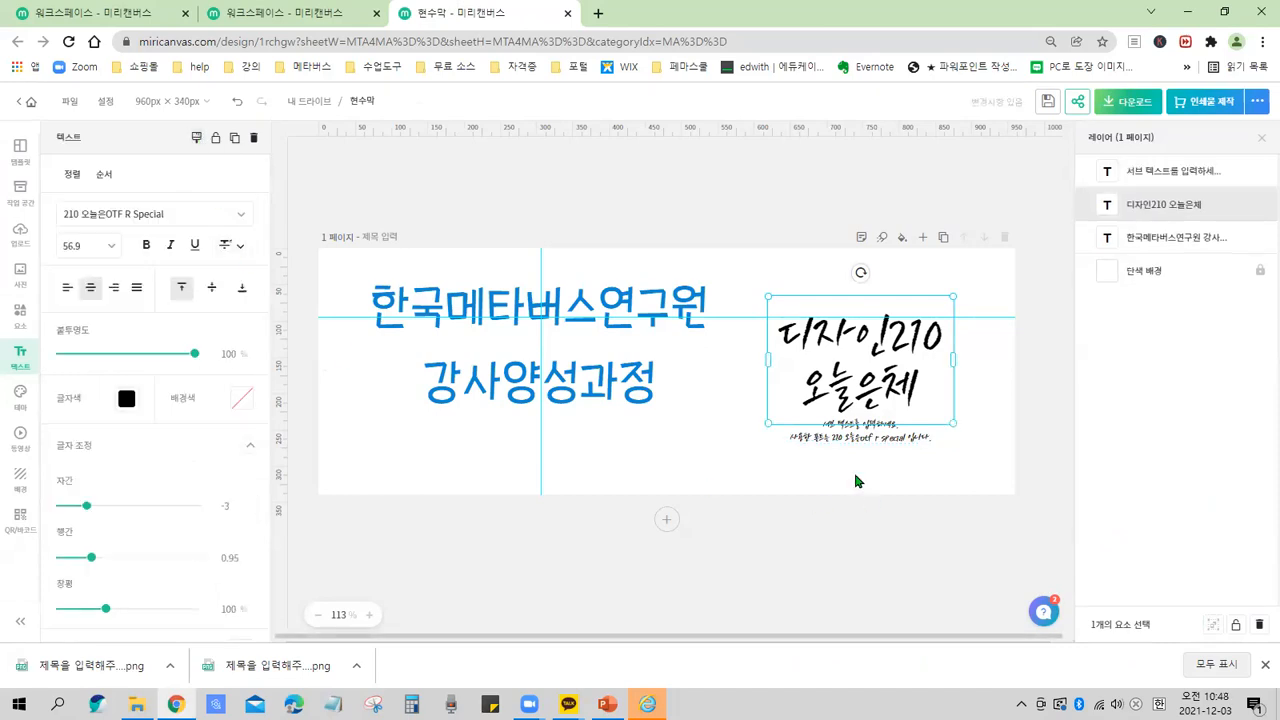
Select the separated main text and sub text one at a time.
{"action": "left_click", "coordinate": [876, 443]}
{"action": "left_click", "coordinate": [861, 362]}
{"action": "left_click", "coordinate": [879, 448]}
{"action": "left_click", "coordinate": [854, 400]}
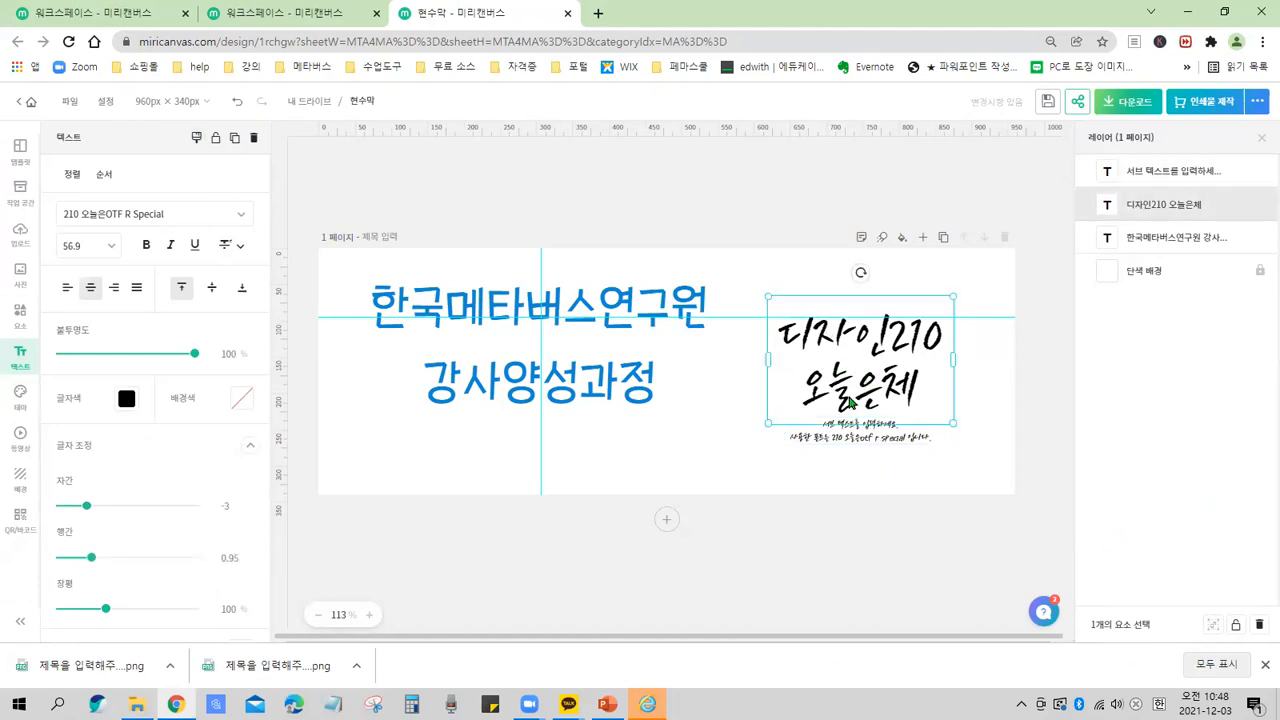
{"action": "left_click", "coordinate": [857, 456]}
{"action": "left_click", "coordinate": [855, 350]}
{"action": "left_click", "coordinate": [852, 438]}
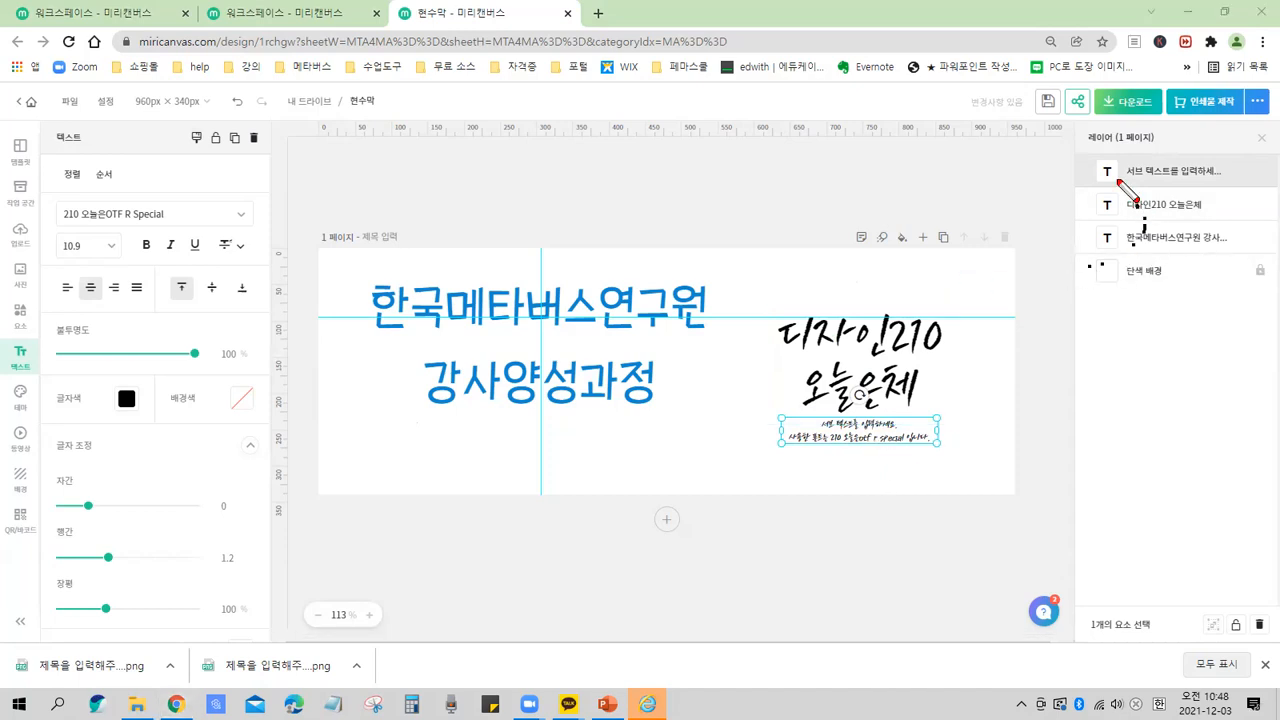
Undo the ungrouping to restore the 디자인210 오늘은체 combination as a group.
{"action": "left_click_drag", "start_coordinate": [1078, 145], "coordinate": [1164, 160]}
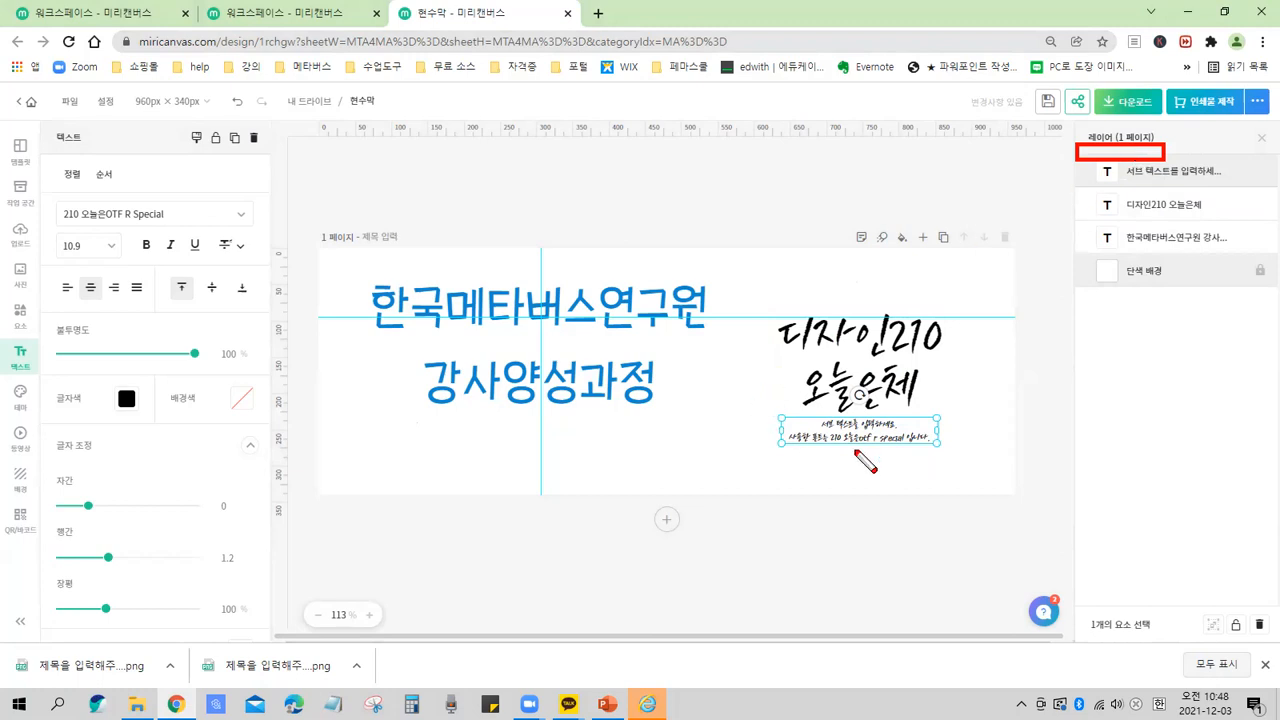
{"action": "key", "text": "Escape"}
{"action": "double_click", "coordinate": [868, 432]}
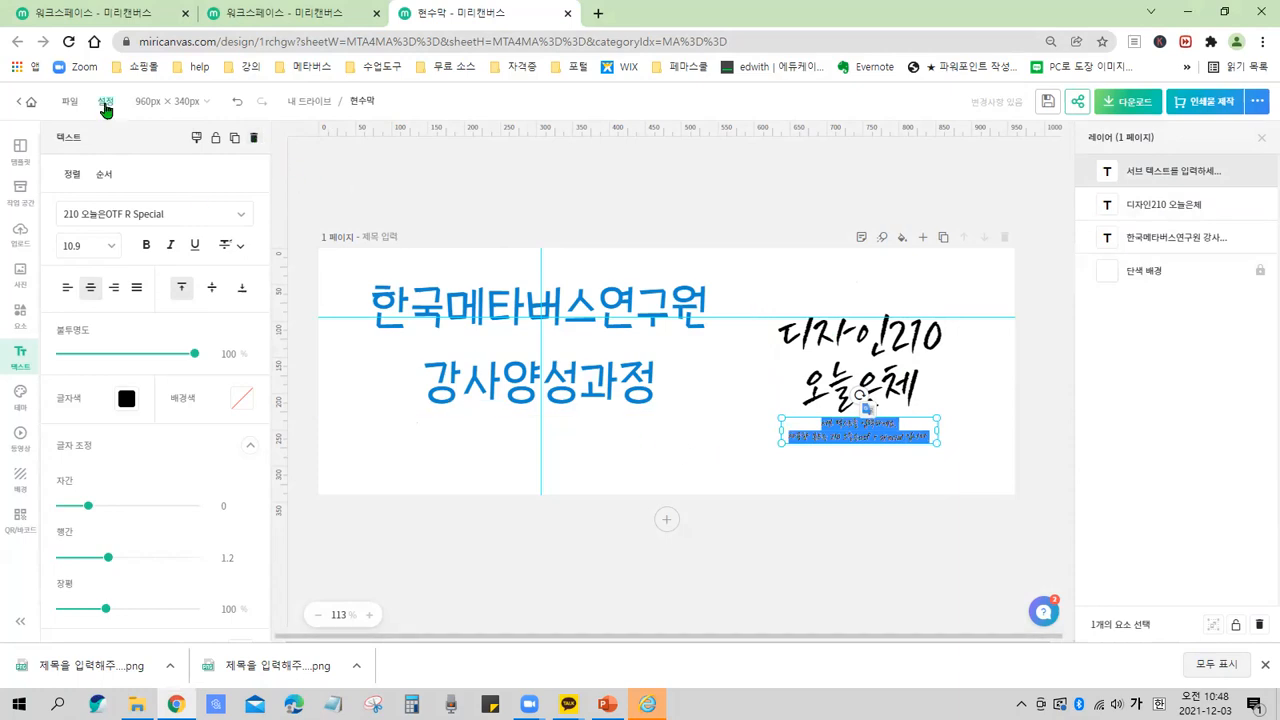
{"action": "left_click", "coordinate": [236, 104]}
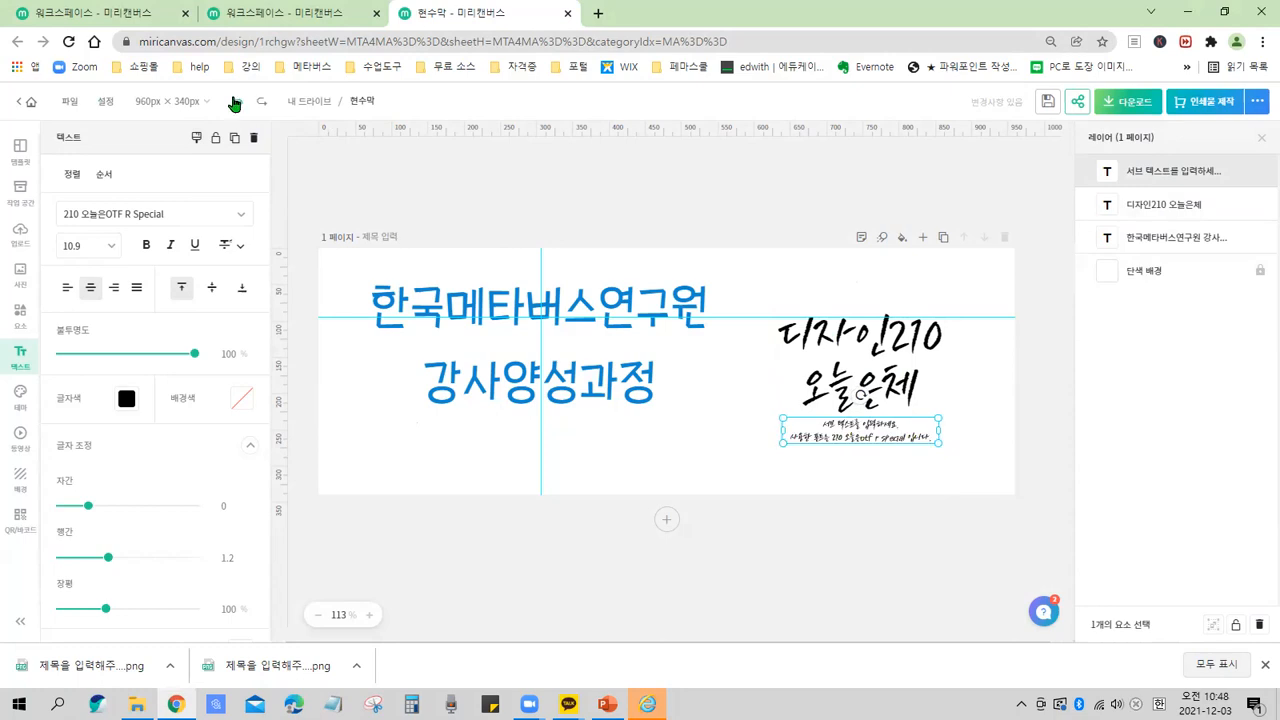
{"action": "left_click", "coordinate": [236, 104]}
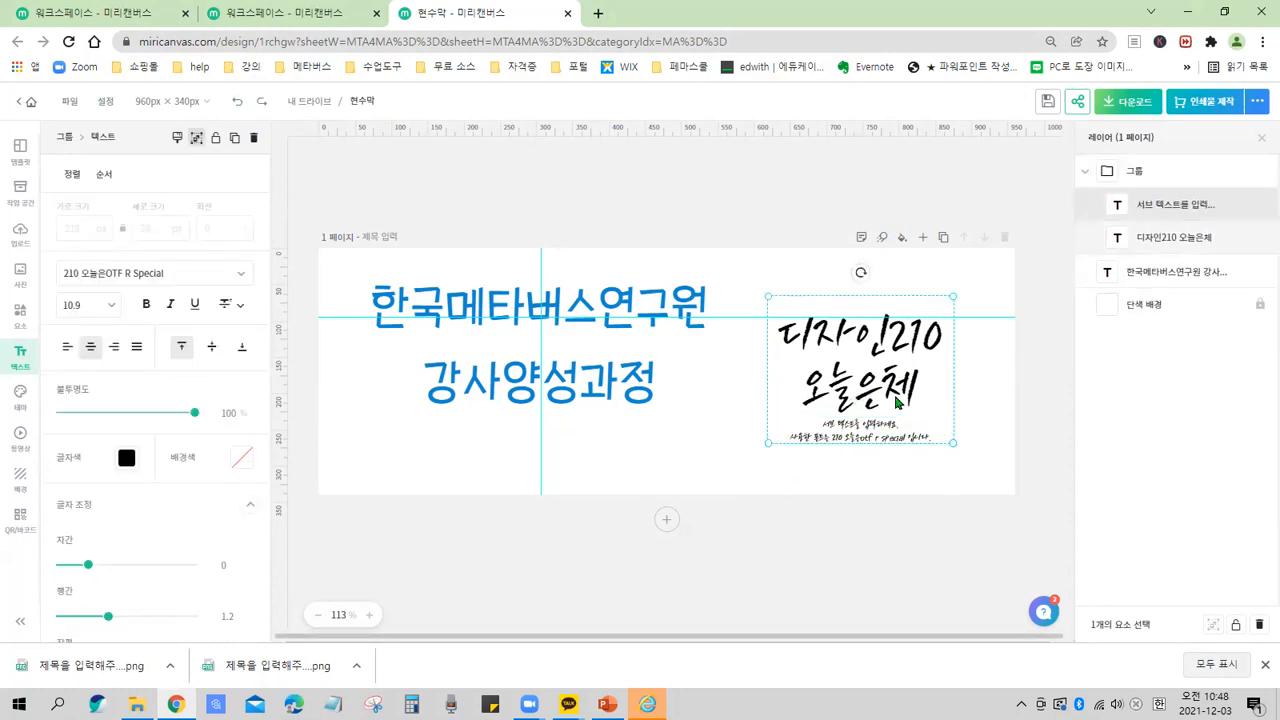
Select the combination group and ungroup it into separate text layers again.
{"action": "mouse_move", "coordinate": [140, 117]}
{"action": "left_mouse_down"}
{"action": "mouse_move", "coordinate": [167, 157]}
{"action": "mouse_move", "coordinate": [287, 161]}
{"action": "left_mouse_up"}
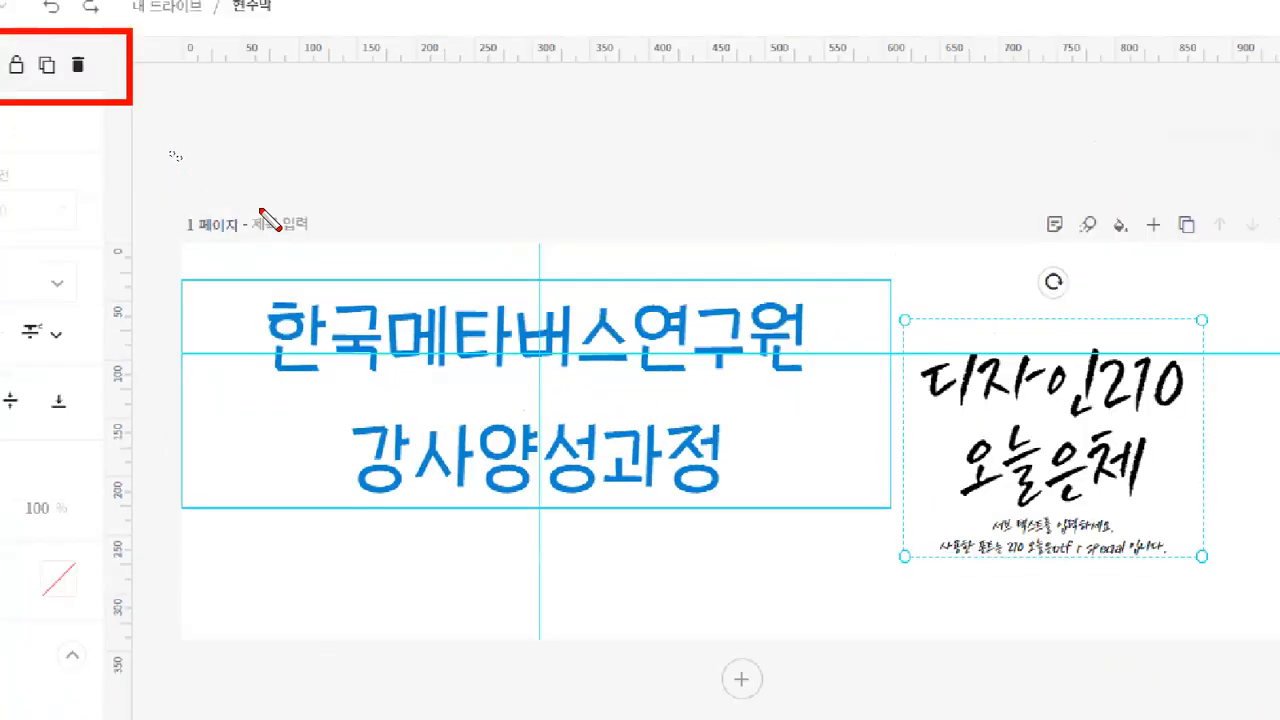
{"action": "left_click_drag", "start_coordinate": [298, 201], "coordinate": [330, 252]}
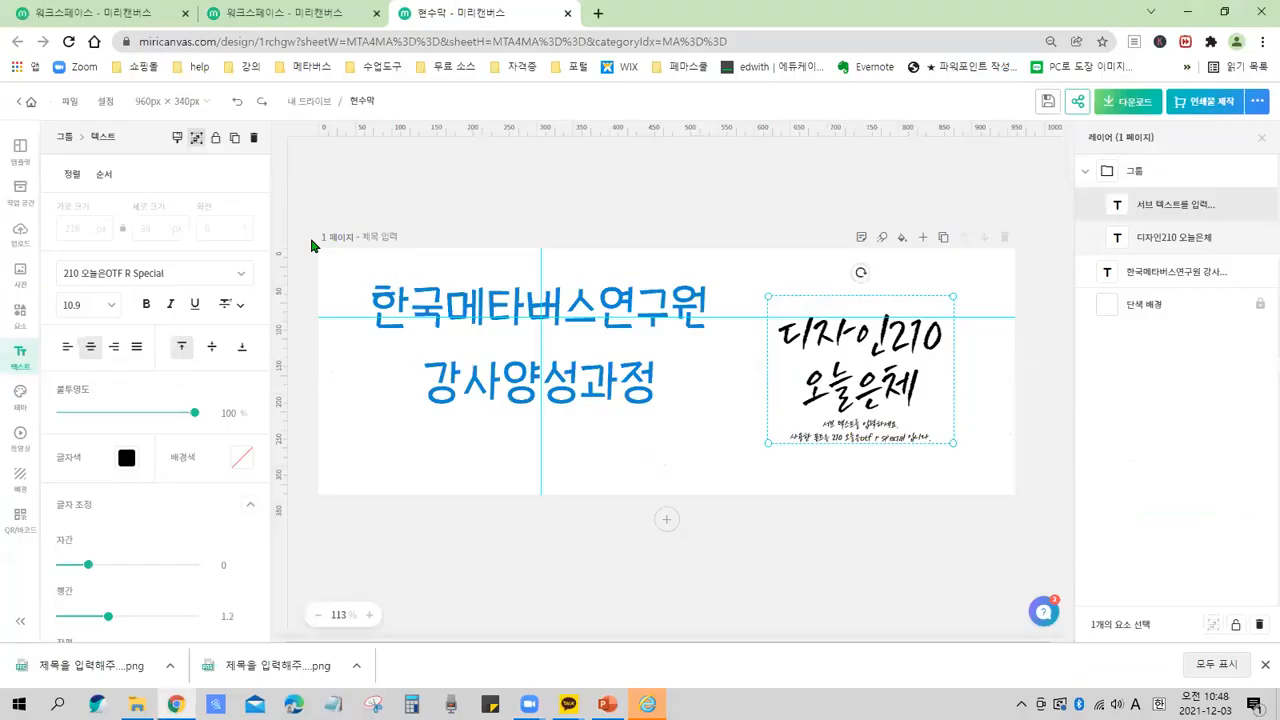
{"action": "left_click", "coordinate": [694, 490]}
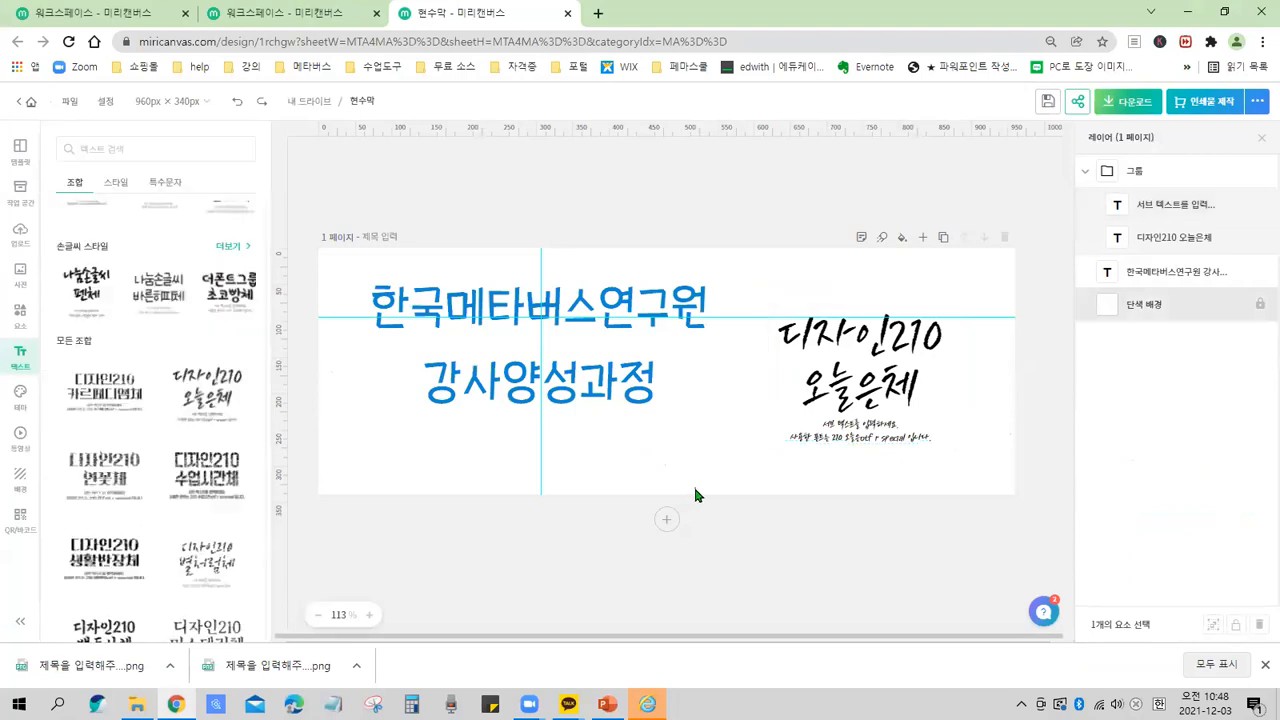
{"action": "left_click", "coordinate": [882, 362]}
{"action": "left_click", "coordinate": [900, 491]}
{"action": "left_click", "coordinate": [873, 415]}
{"action": "left_click", "coordinate": [197, 139]}
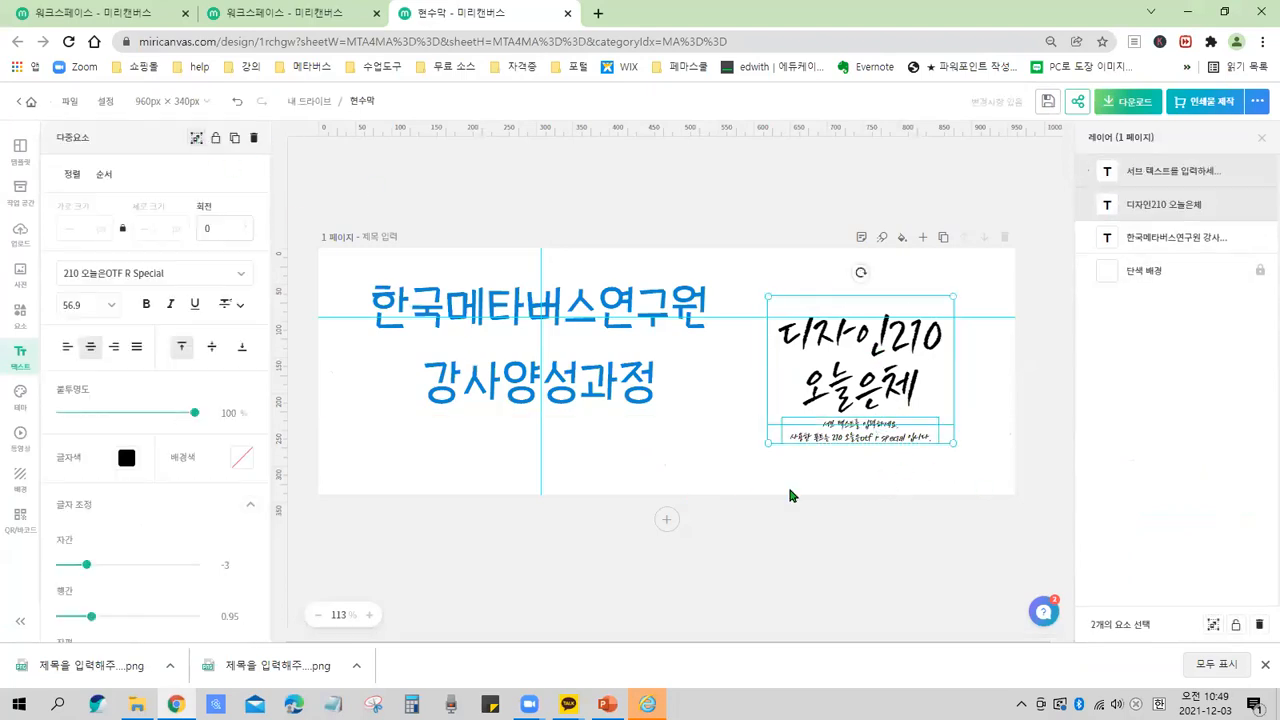
Select the combination's sub text and delete it.
{"action": "left_click", "coordinate": [918, 482]}
{"action": "left_click", "coordinate": [880, 436]}
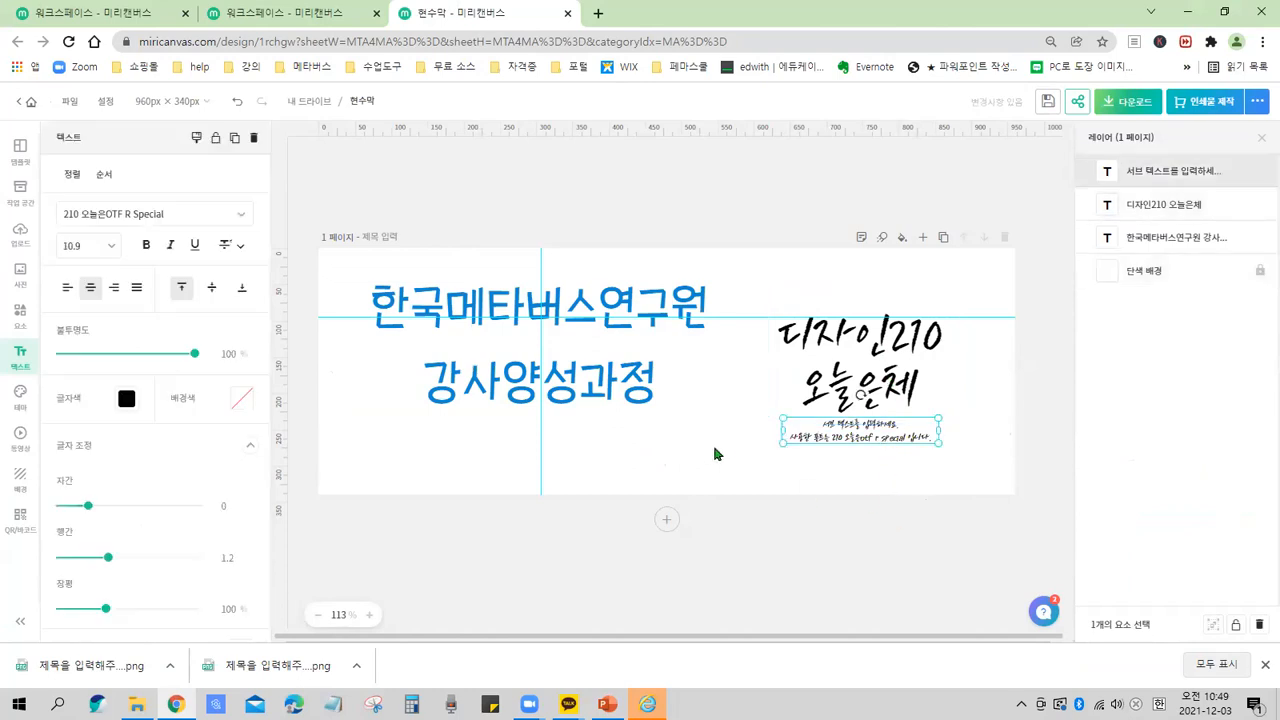
{"action": "left_click", "coordinate": [253, 140]}
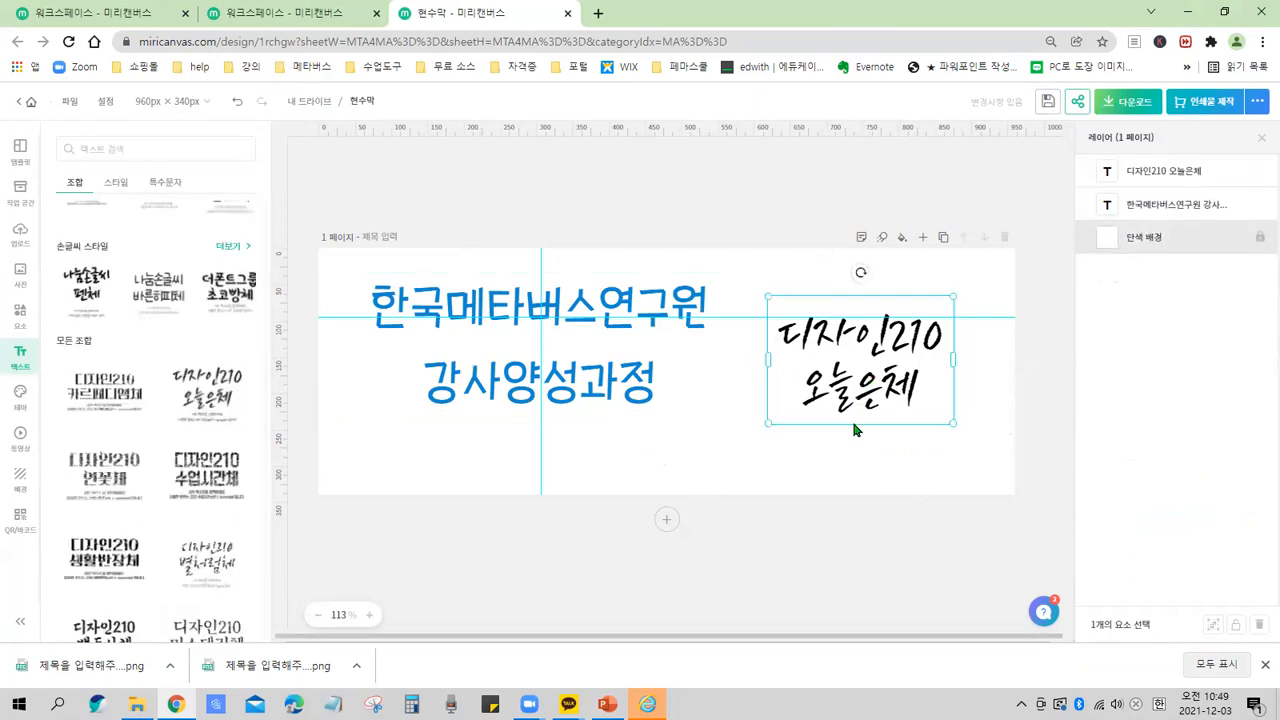
Nudge the main combination text slightly, then replace its content with 연구원 followed by the instructor's name.
{"action": "left_click", "coordinate": [851, 417]}
{"action": "left_click_drag", "start_coordinate": [861, 400], "coordinate": [847, 423]}
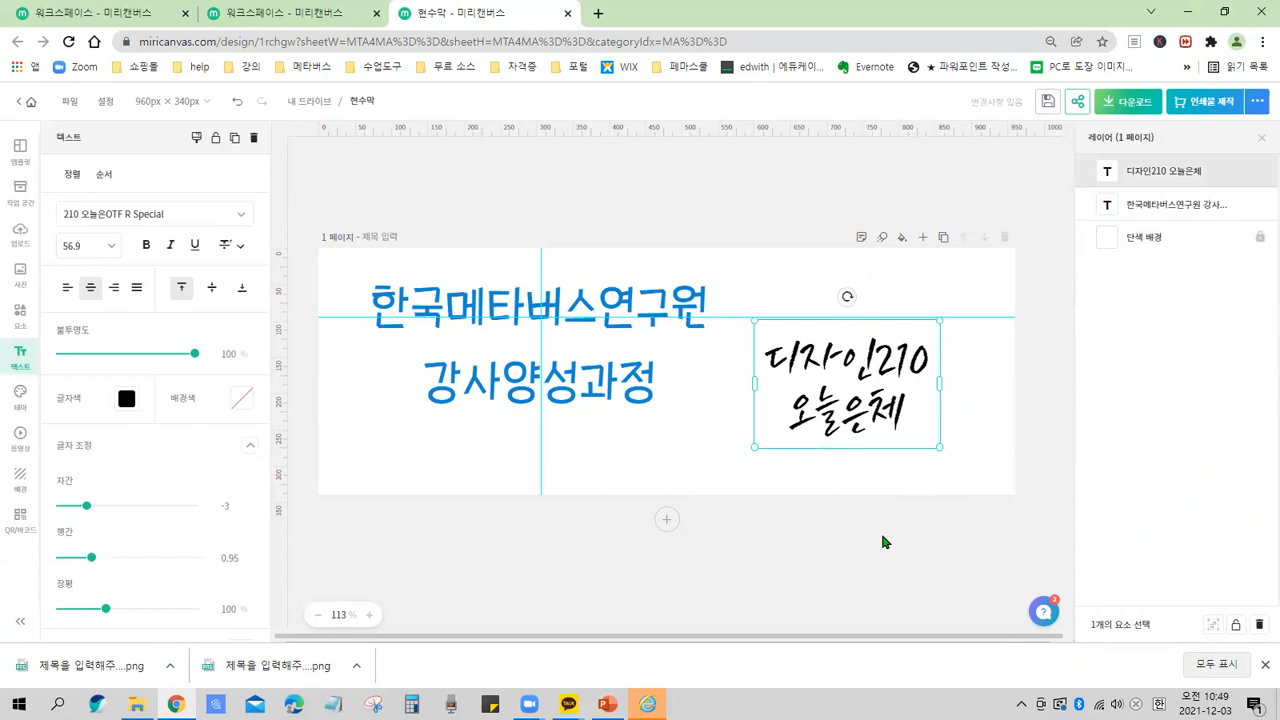
{"action": "double_click", "coordinate": [873, 369]}
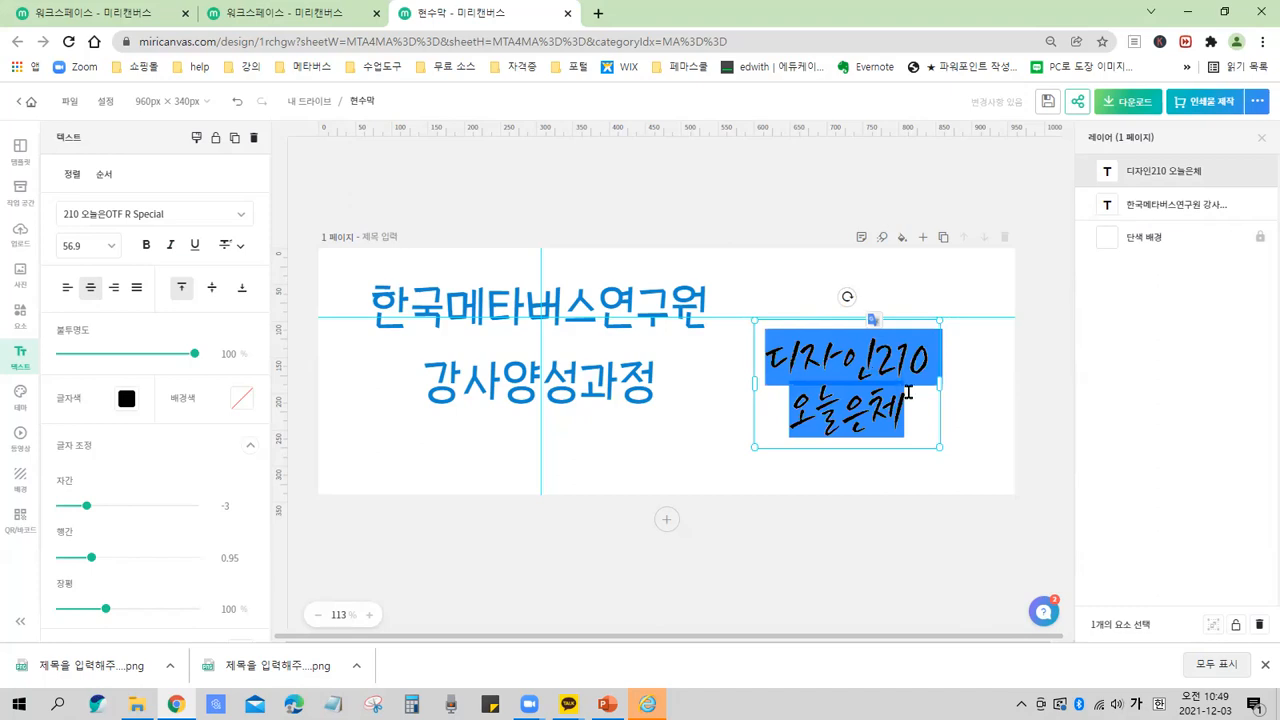
{"action": "type", "text": "연구우"}
{"action": "type", "text": "ㅓㄴ "}
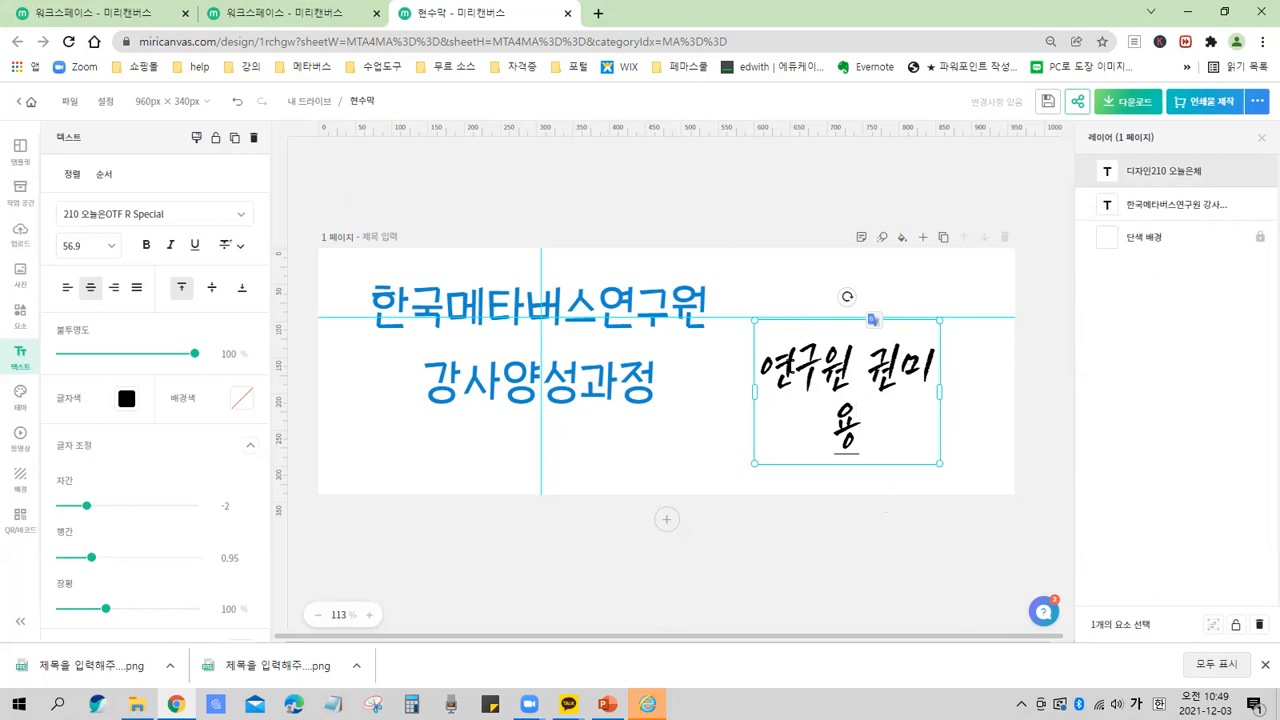
Widen the name text box so the text fits on one line.
{"action": "left_click_drag", "start_coordinate": [753, 423], "coordinate": [948, 434]}
{"action": "key", "text": "Escape"}
{"action": "type", "text": "ㅍ"}
{"action": "left_click", "coordinate": [977, 447]}
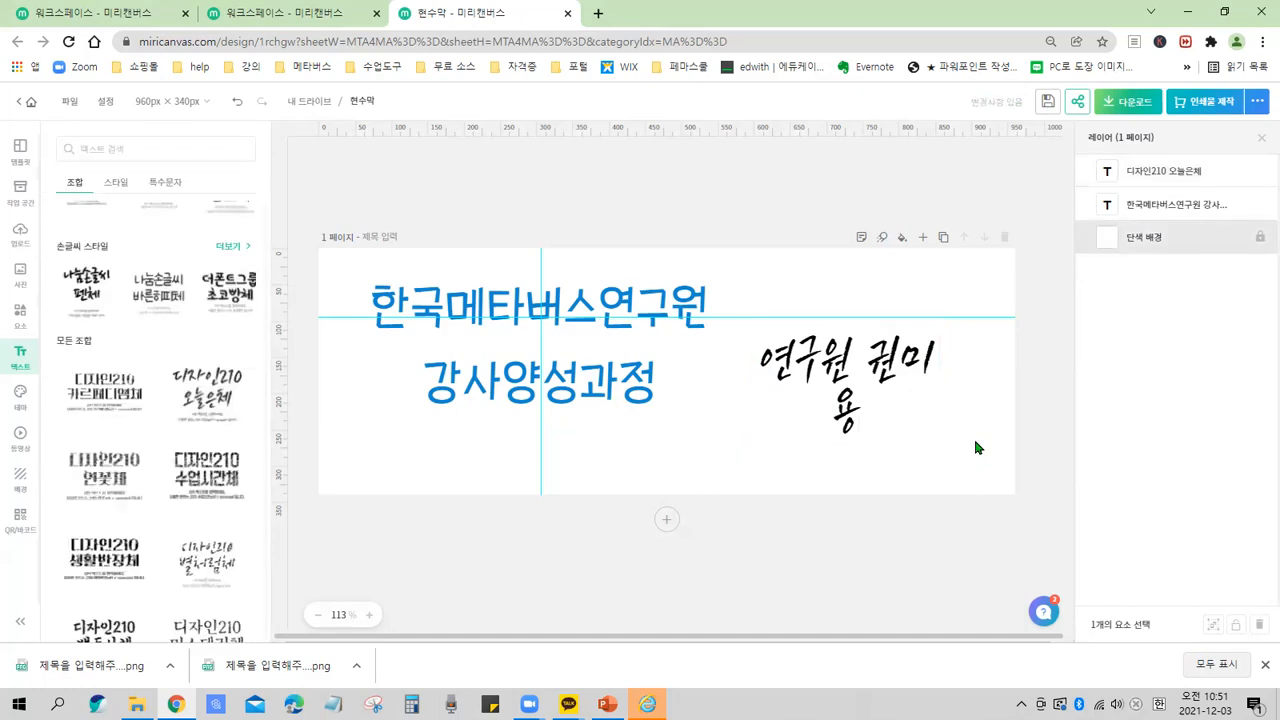
{"action": "left_click", "coordinate": [887, 360]}
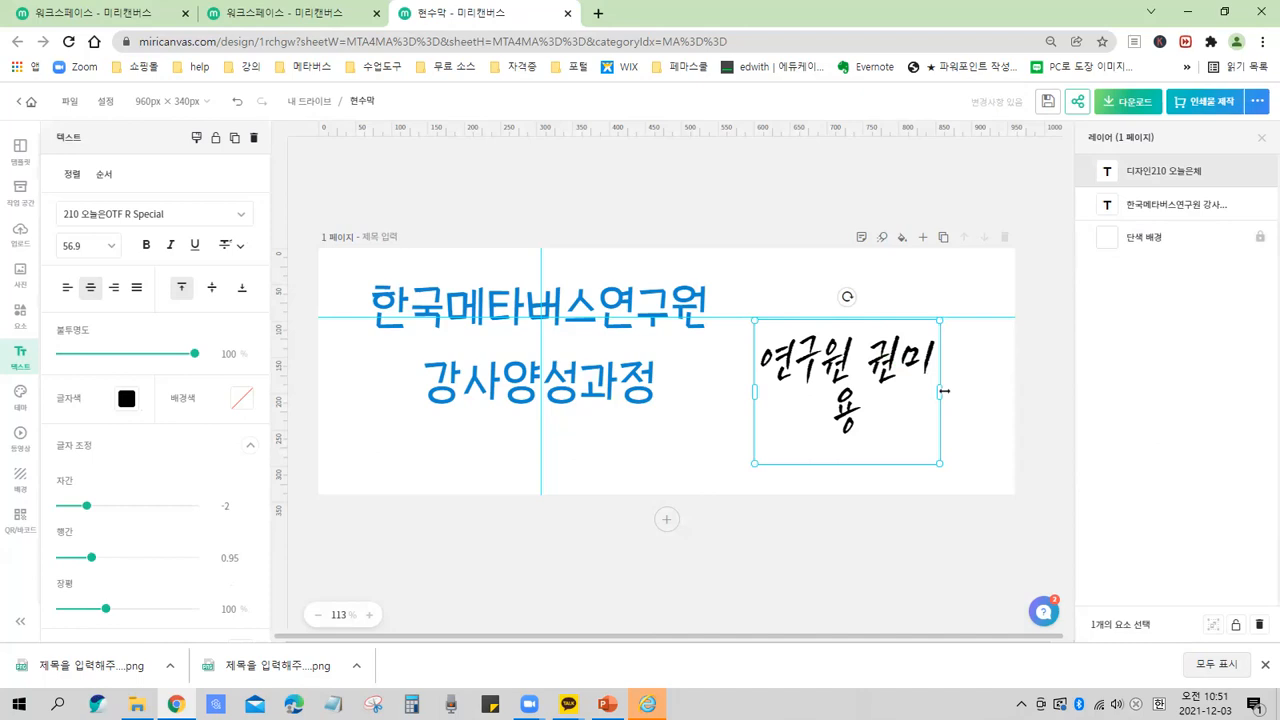
{"action": "left_click_drag", "start_coordinate": [941, 394], "coordinate": [988, 385]}
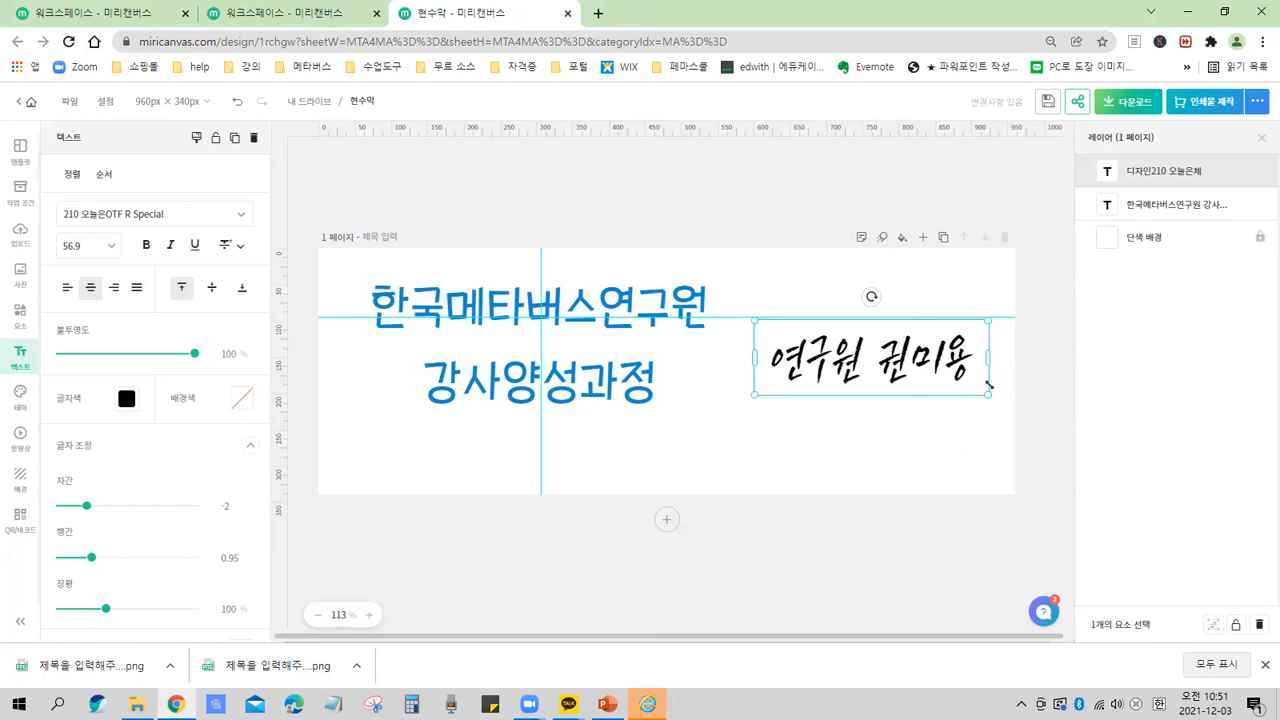
Move the name text next to the 강사양성과정 line.
{"action": "left_click_drag", "start_coordinate": [847, 378], "coordinate": [782, 378]}
{"action": "left_click", "coordinate": [836, 445]}
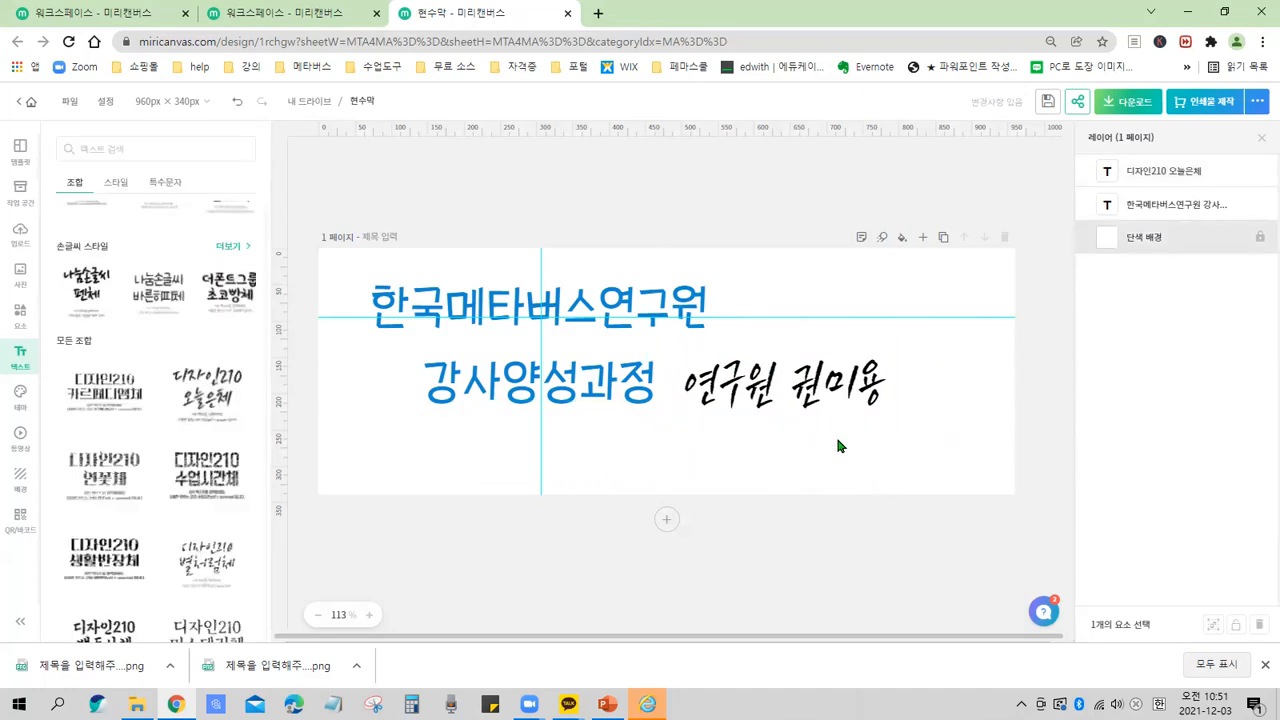
{"action": "left_click", "coordinate": [838, 402]}
{"action": "left_click_drag", "start_coordinate": [817, 393], "coordinate": [840, 384]}
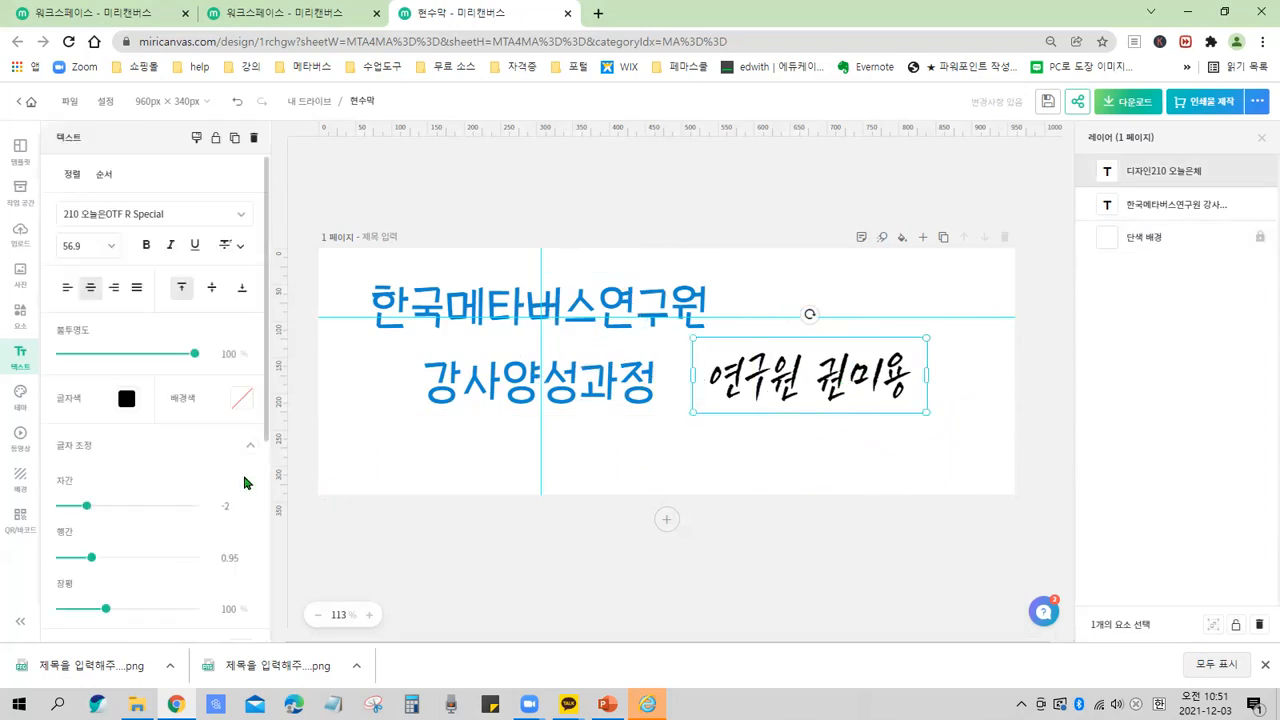
{"action": "mouse_move", "coordinate": [162, 320]}
{"action": "left_mouse_down"}
{"action": "mouse_move", "coordinate": [168, 533]}
{"action": "mouse_move", "coordinate": [118, 630]}
{"action": "left_mouse_up"}
{"action": "mouse_move", "coordinate": [850, 413]}
{"action": "left_mouse_down"}
{"action": "mouse_move", "coordinate": [730, 397]}
{"action": "mouse_move", "coordinate": [875, 382]}
{"action": "mouse_move", "coordinate": [858, 432]}
{"action": "left_mouse_up"}
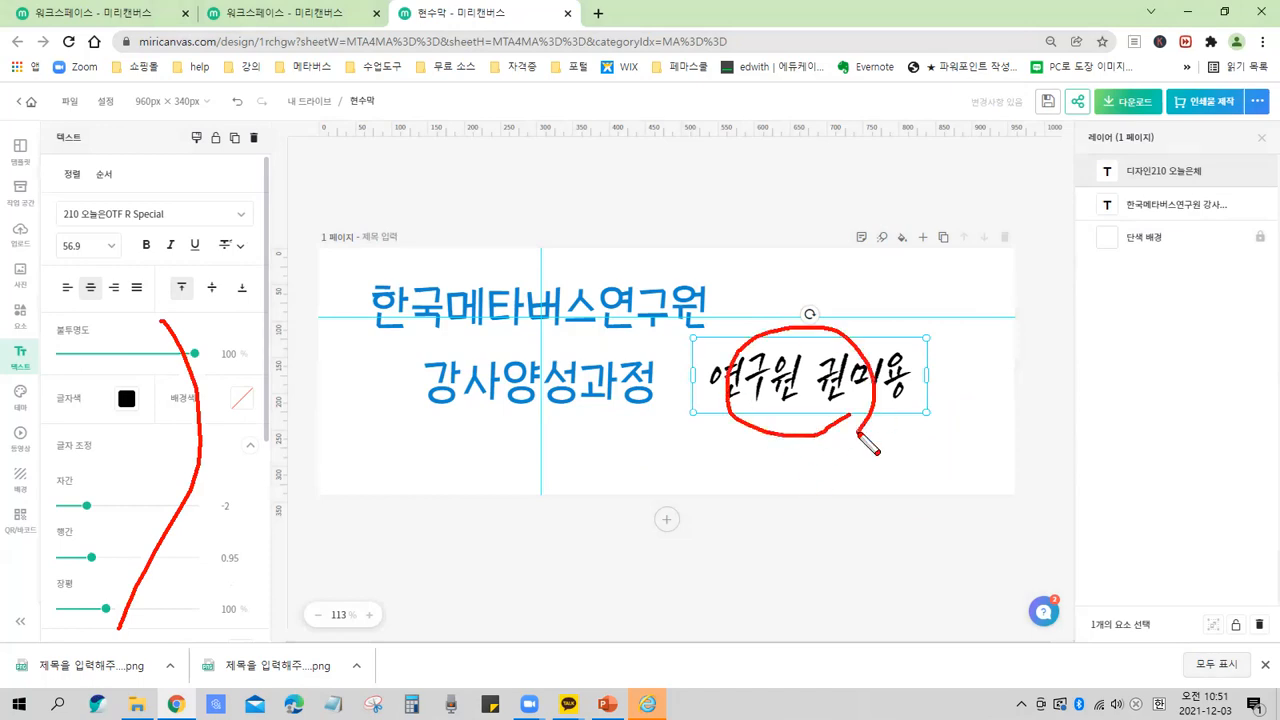
{"action": "left_click", "coordinate": [501, 455]}
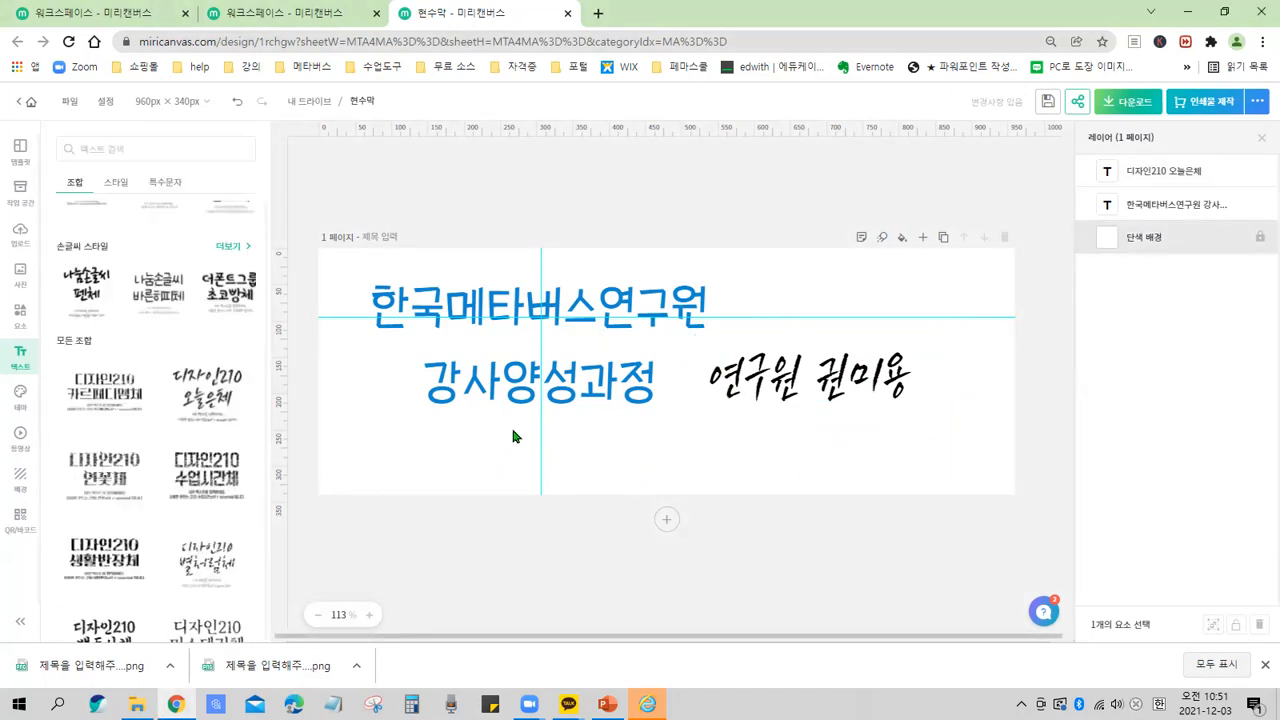
{"action": "scroll", "coordinate": [113, 281], "scroll_direction": "up", "scroll_amount": 4}
{"action": "scroll", "coordinate": [140, 291], "scroll_direction": "up", "scroll_amount": 2}
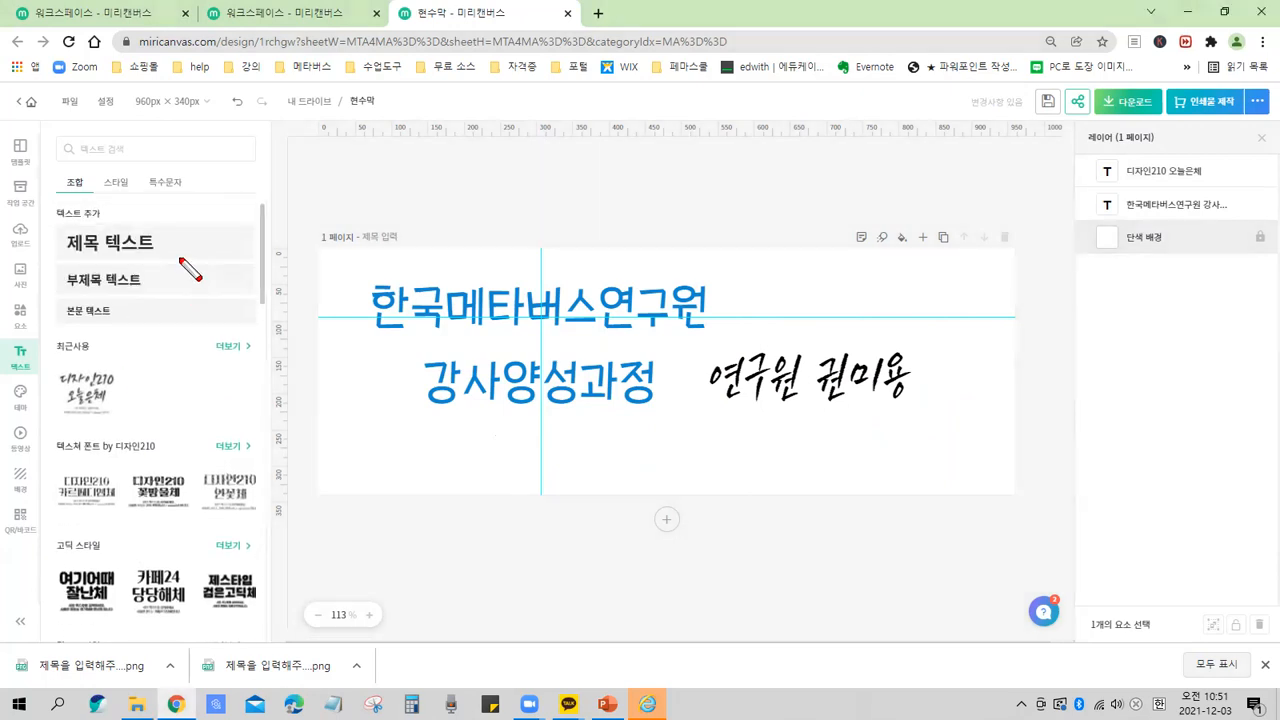
{"action": "mouse_move", "coordinate": [165, 240]}
{"action": "left_mouse_down"}
{"action": "mouse_move", "coordinate": [202, 320]}
{"action": "mouse_move", "coordinate": [160, 316]}
{"action": "left_mouse_up"}
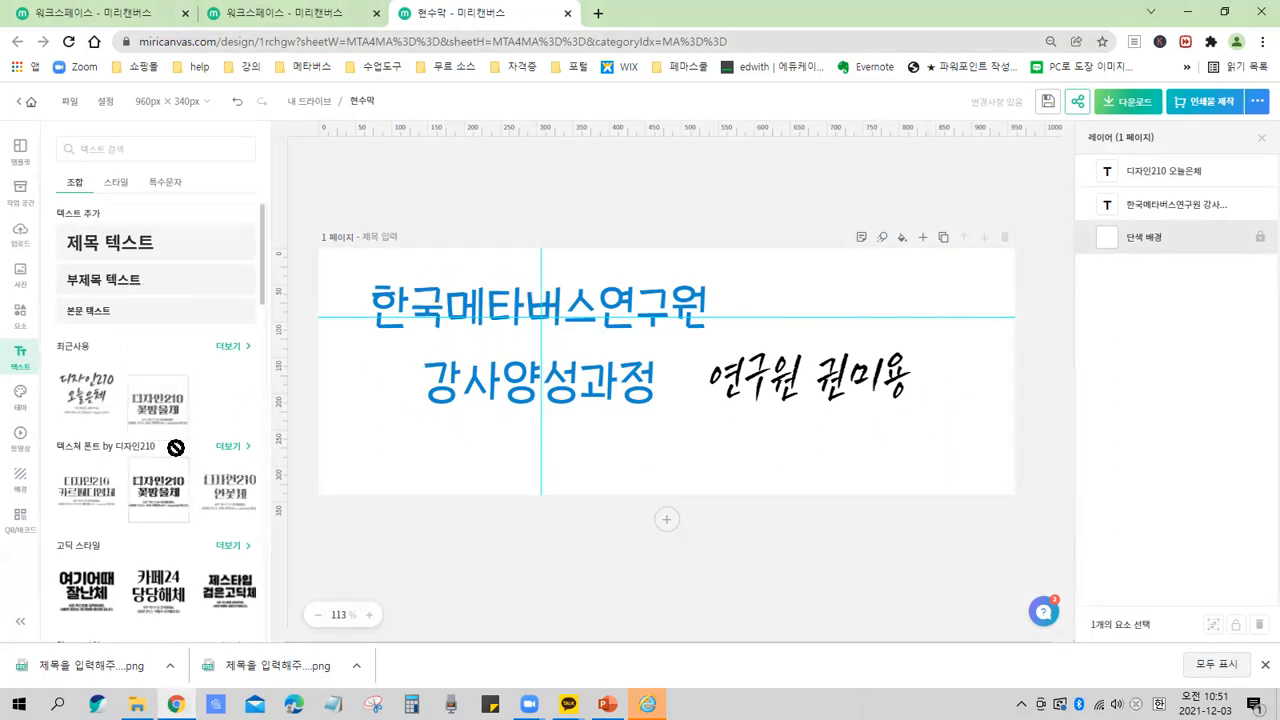
{"action": "scroll", "coordinate": [210, 385], "scroll_direction": "down", "scroll_amount": 4}
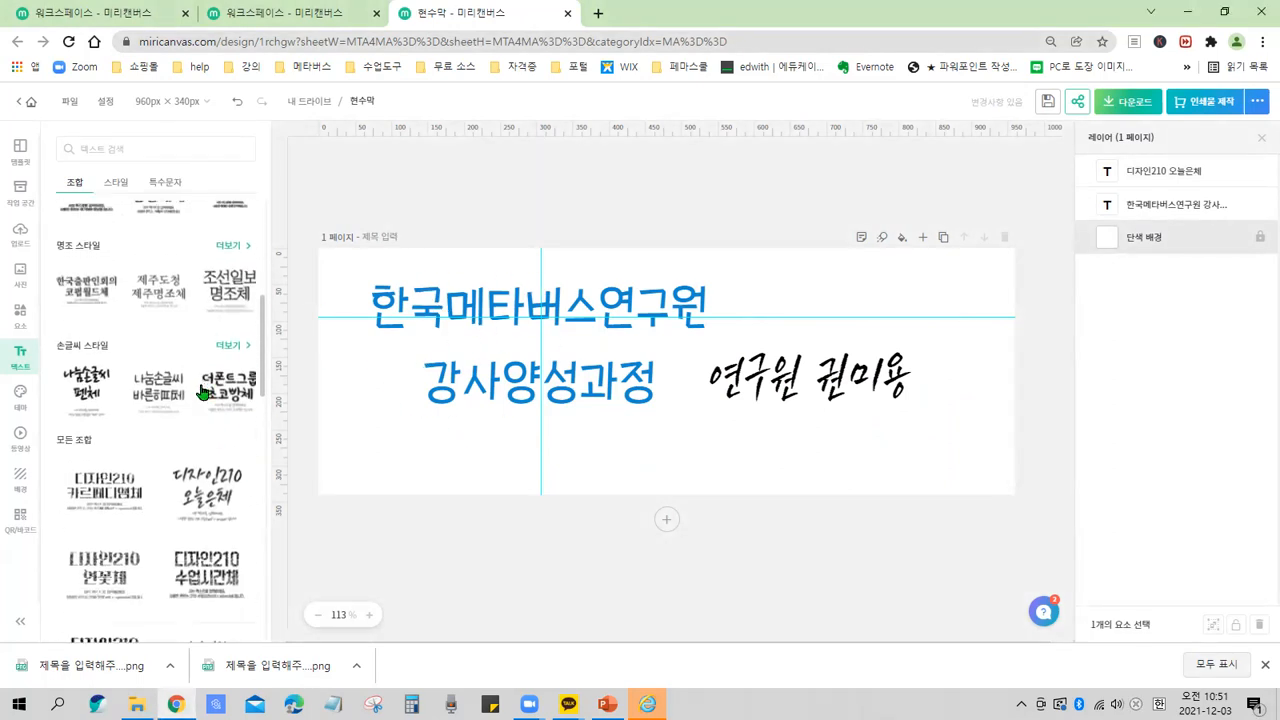
{"action": "left_click", "coordinate": [88, 390]}
{"action": "left_click_drag", "start_coordinate": [660, 345], "coordinate": [957, 420]}
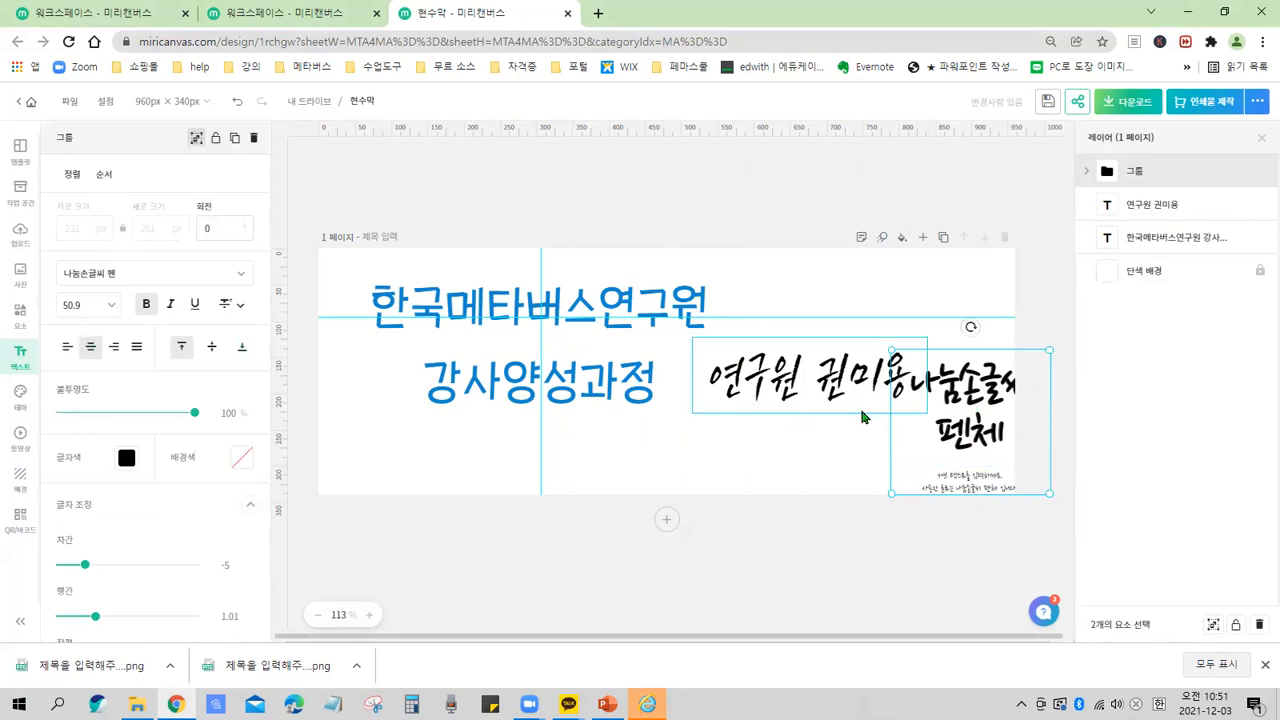
{"action": "left_click", "coordinate": [815, 380]}
{"action": "left_click", "coordinate": [975, 408]}
{"action": "key", "text": "Delete"}
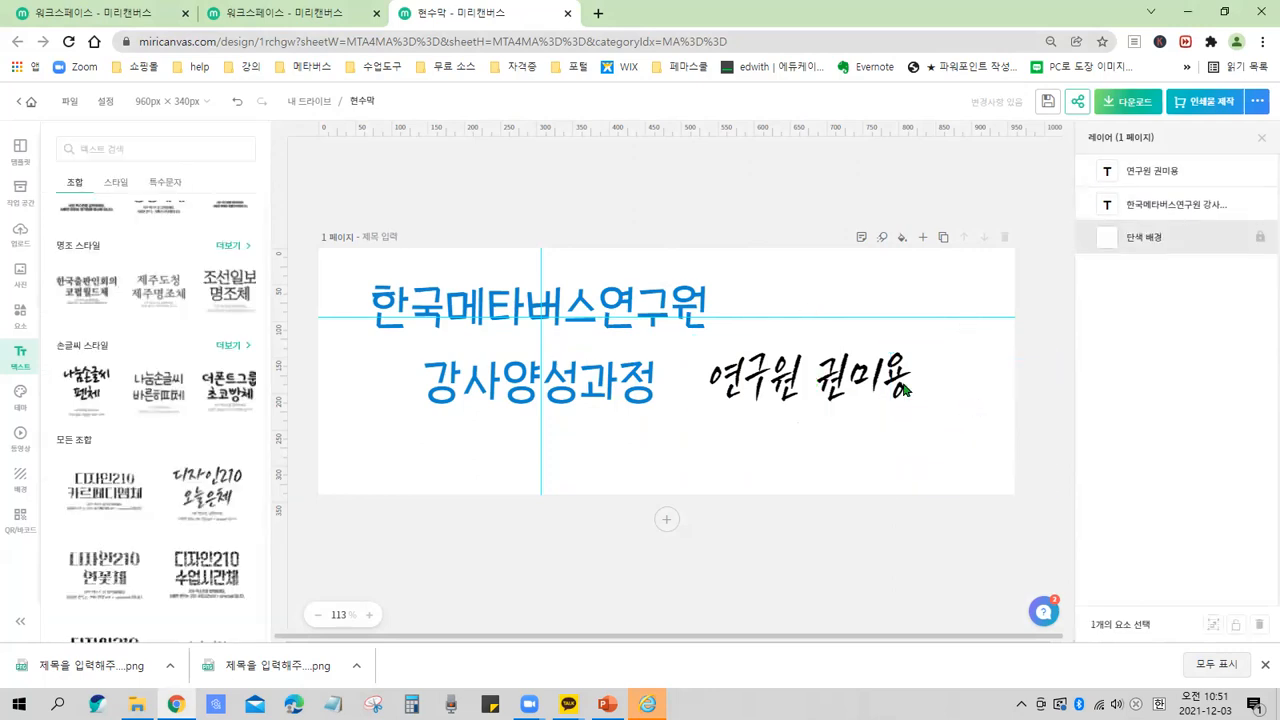
Select the name text and delete it.
{"action": "left_click", "coordinate": [812, 406]}
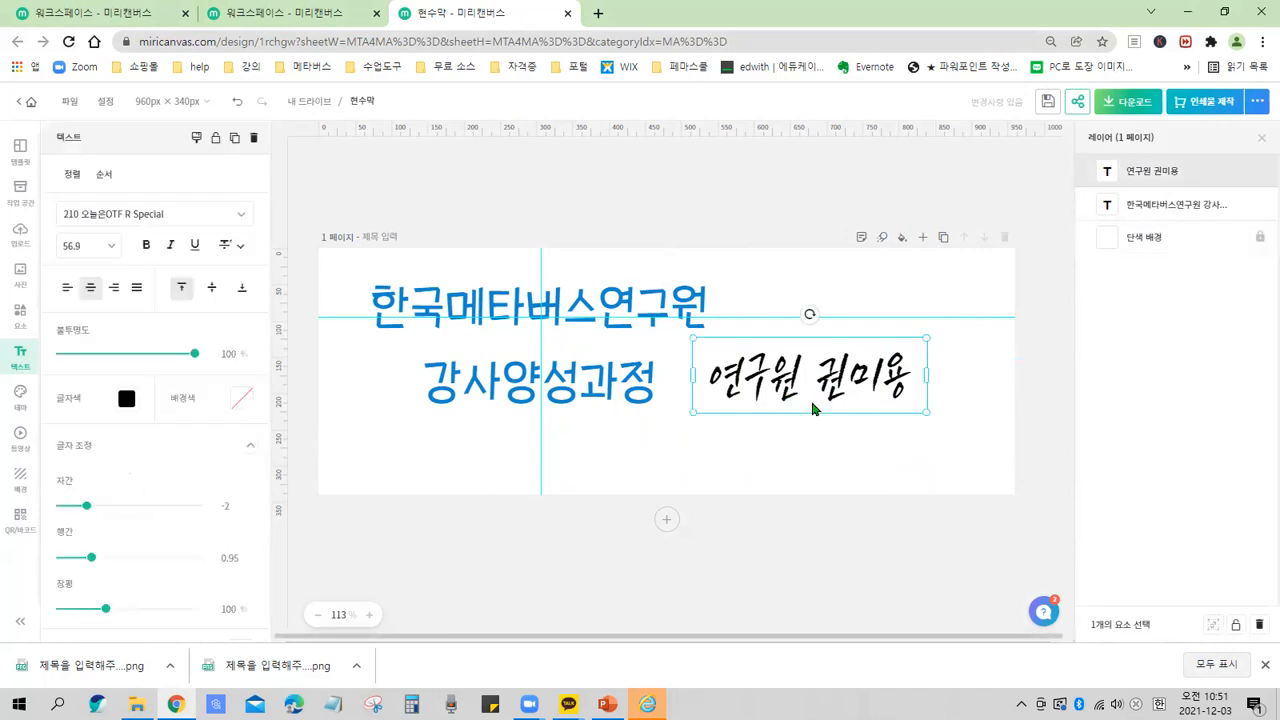
{"action": "key", "text": "Delete"}
Move the two-line blue title to the centre of the canvas.
{"action": "left_click_drag", "start_coordinate": [614, 314], "coordinate": [750, 334]}
{"action": "left_click", "coordinate": [864, 489]}
{"action": "left_click_drag", "start_coordinate": [742, 405], "coordinate": [758, 418]}
{"action": "left_click", "coordinate": [864, 449]}
{"action": "left_click", "coordinate": [921, 433]}
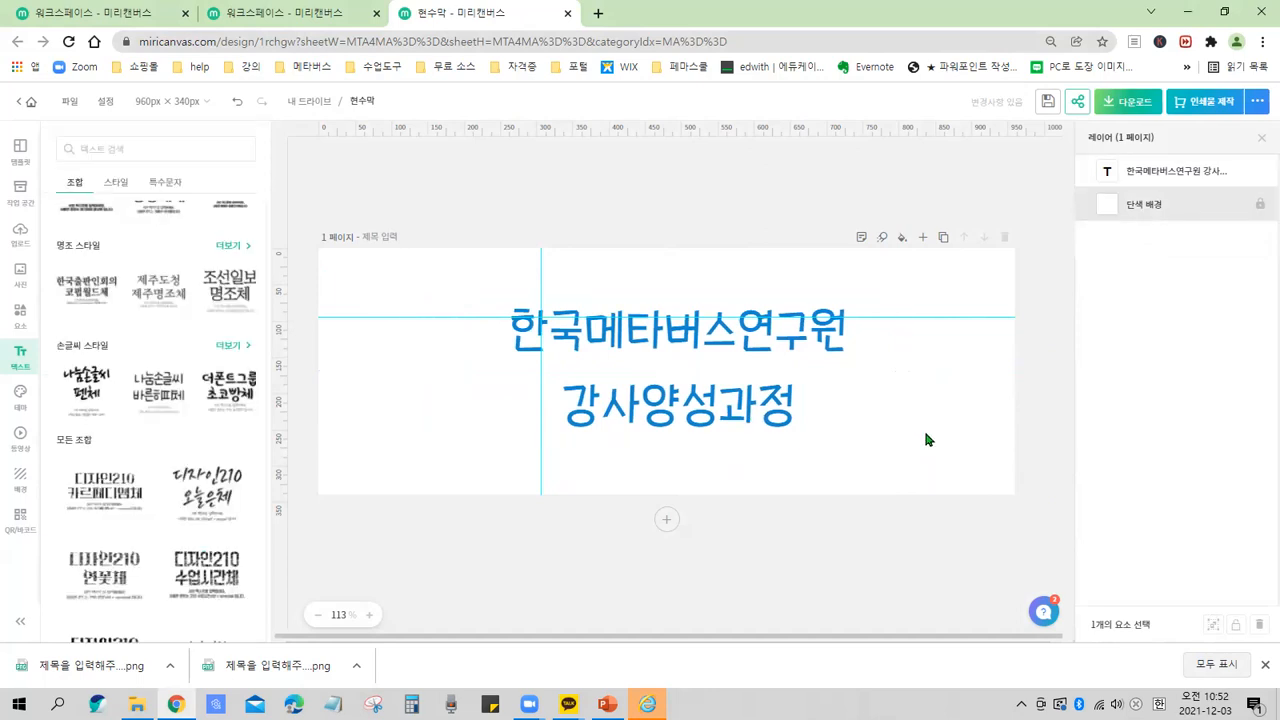
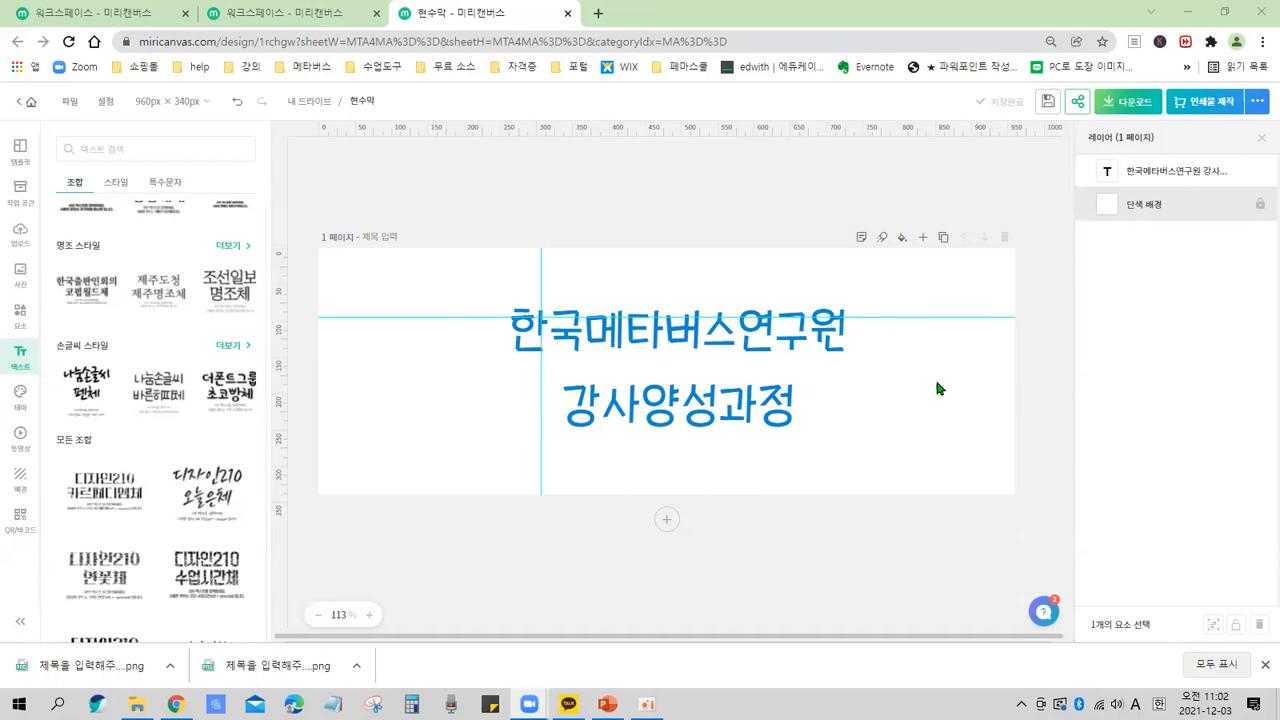
{"action": "left_click", "coordinate": [937, 383]}
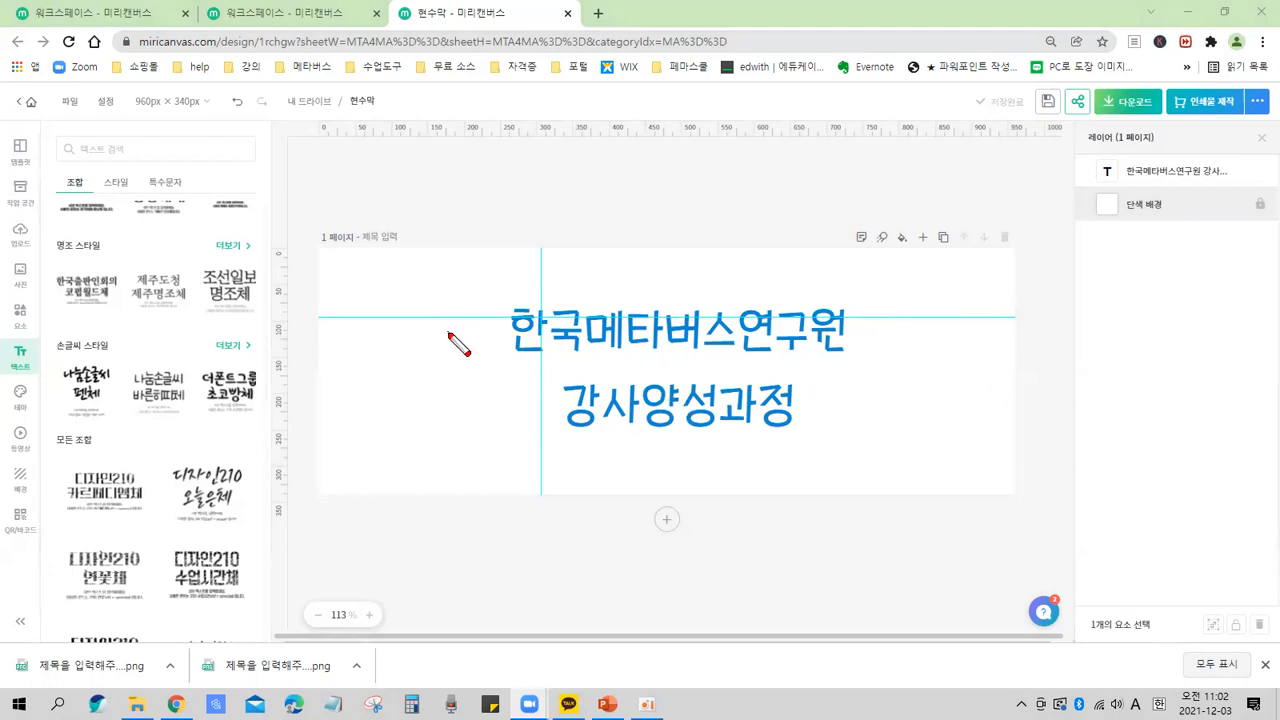
{"action": "mouse_move", "coordinate": [317, 253]}
{"action": "left_mouse_down"}
{"action": "mouse_move", "coordinate": [360, 374]}
{"action": "mouse_move", "coordinate": [964, 502]}
{"action": "mouse_move", "coordinate": [1020, 500]}
{"action": "left_mouse_up"}
{"action": "left_click_drag", "start_coordinate": [841, 220], "coordinate": [1025, 257]}
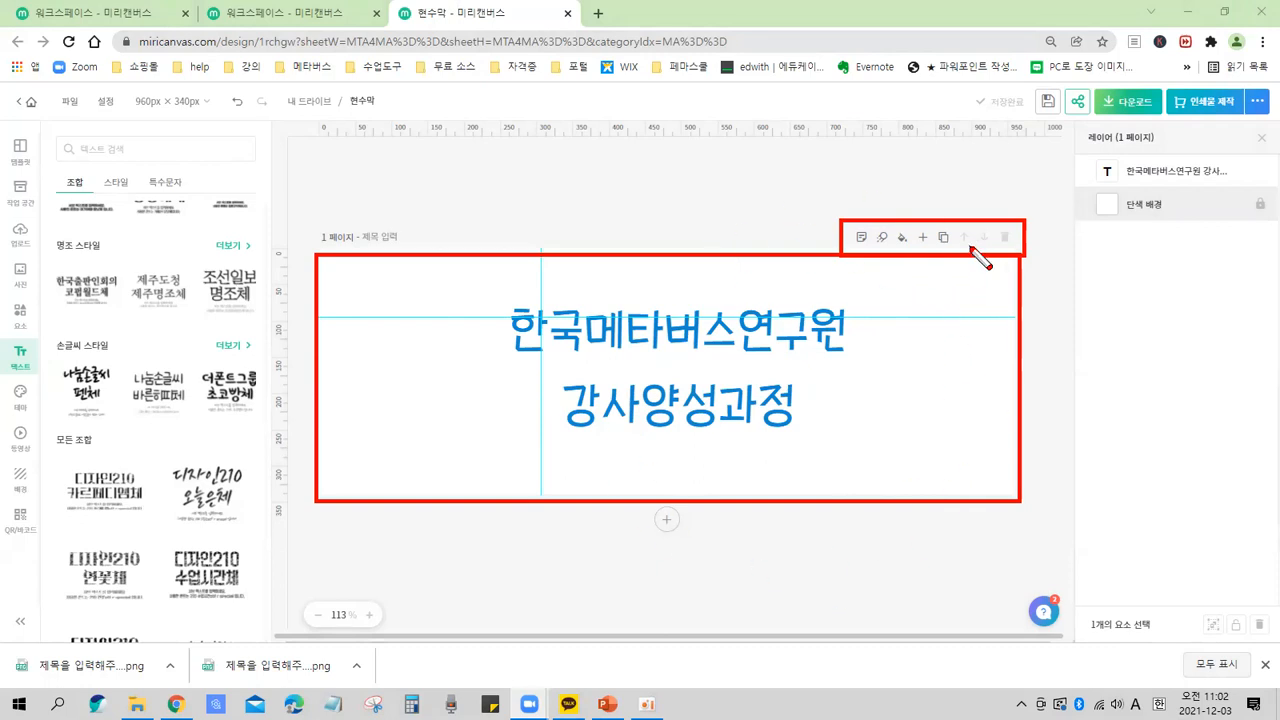
{"action": "mouse_move", "coordinate": [302, 592]}
{"action": "left_mouse_down"}
{"action": "mouse_move", "coordinate": [303, 622]}
{"action": "mouse_move", "coordinate": [396, 635]}
{"action": "left_mouse_up"}
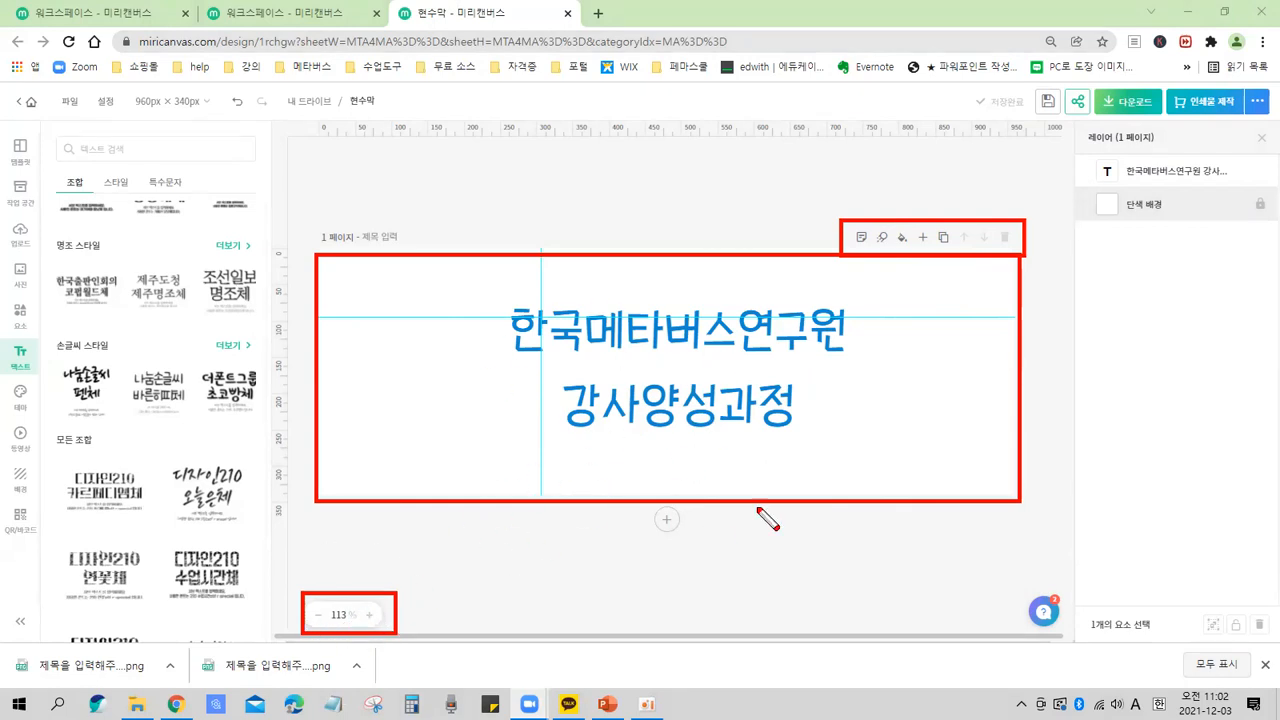
{"action": "mouse_move", "coordinate": [649, 505]}
{"action": "left_mouse_down"}
{"action": "mouse_move", "coordinate": [733, 547]}
{"action": "mouse_move", "coordinate": [698, 556]}
{"action": "left_mouse_up"}
{"action": "mouse_move", "coordinate": [314, 577]}
{"action": "left_mouse_down"}
{"action": "mouse_move", "coordinate": [364, 618]}
{"action": "mouse_move", "coordinate": [289, 636]}
{"action": "mouse_move", "coordinate": [368, 594]}
{"action": "mouse_move", "coordinate": [372, 648]}
{"action": "mouse_move", "coordinate": [295, 647]}
{"action": "mouse_move", "coordinate": [332, 587]}
{"action": "mouse_move", "coordinate": [392, 595]}
{"action": "left_mouse_up"}
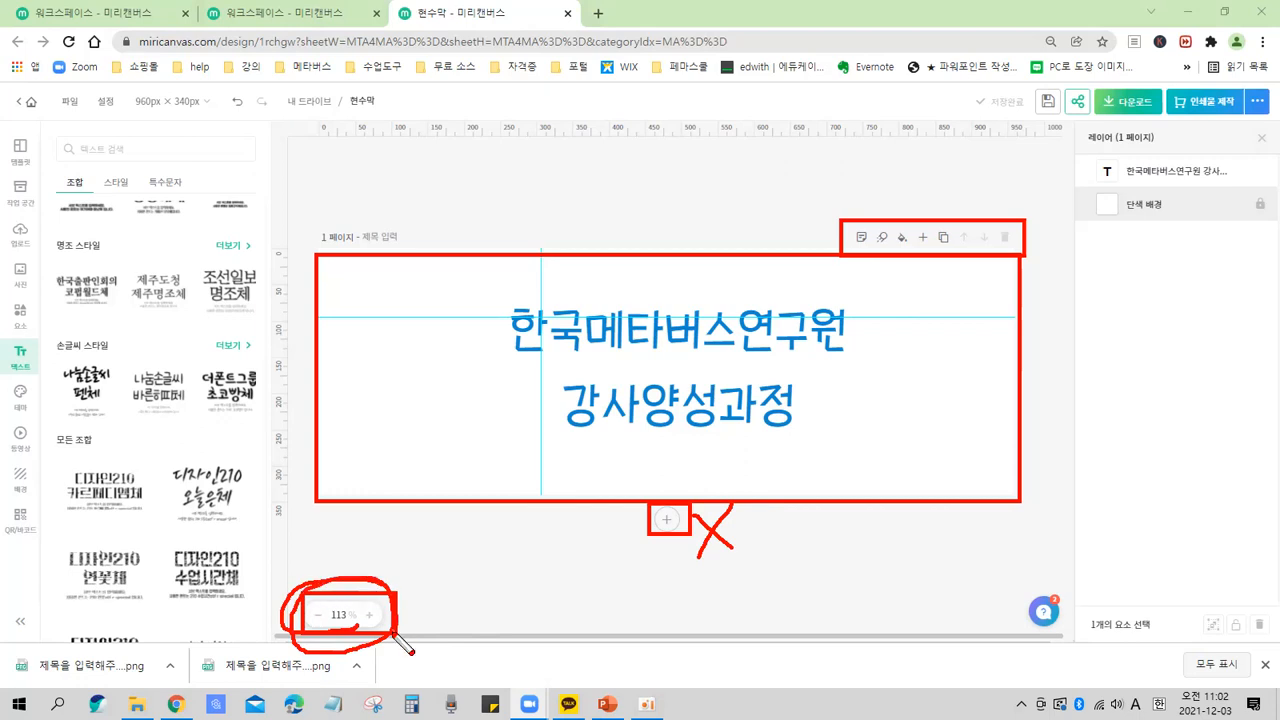
Try several fill colours for the page background and settle on light green #DDECCA.
{"action": "left_click", "coordinate": [369, 615]}
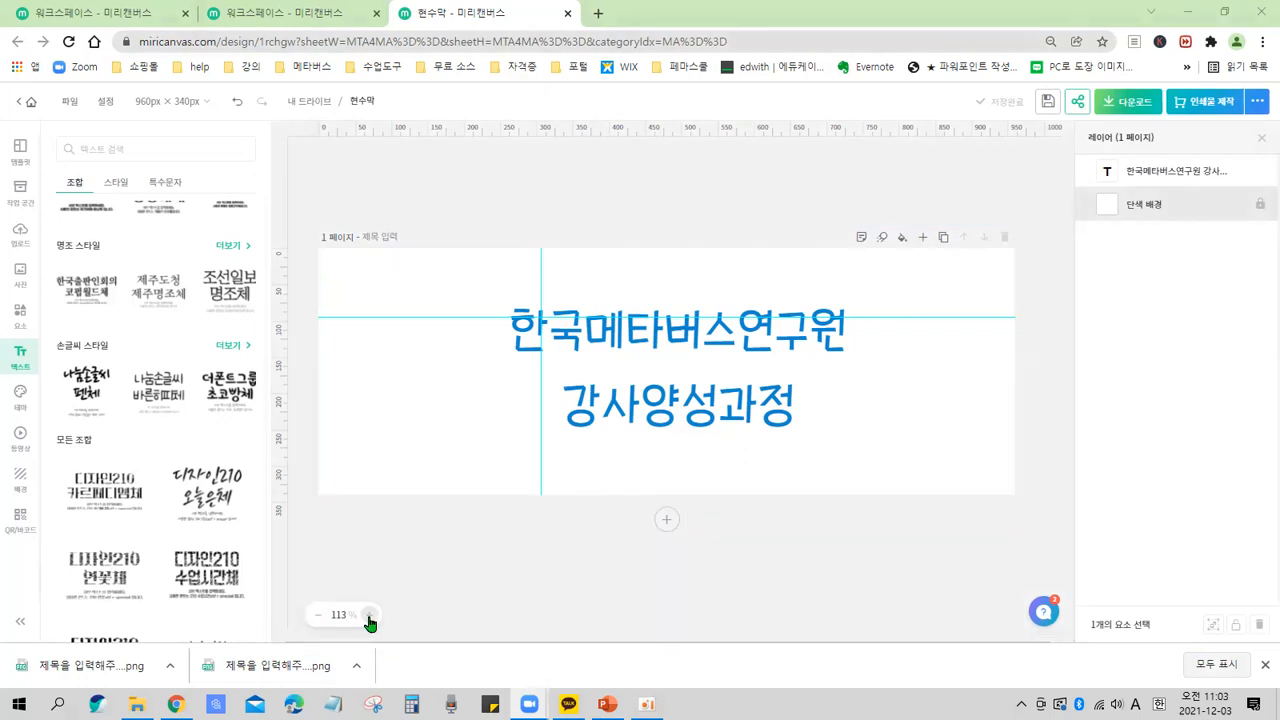
{"action": "left_click", "coordinate": [369, 615]}
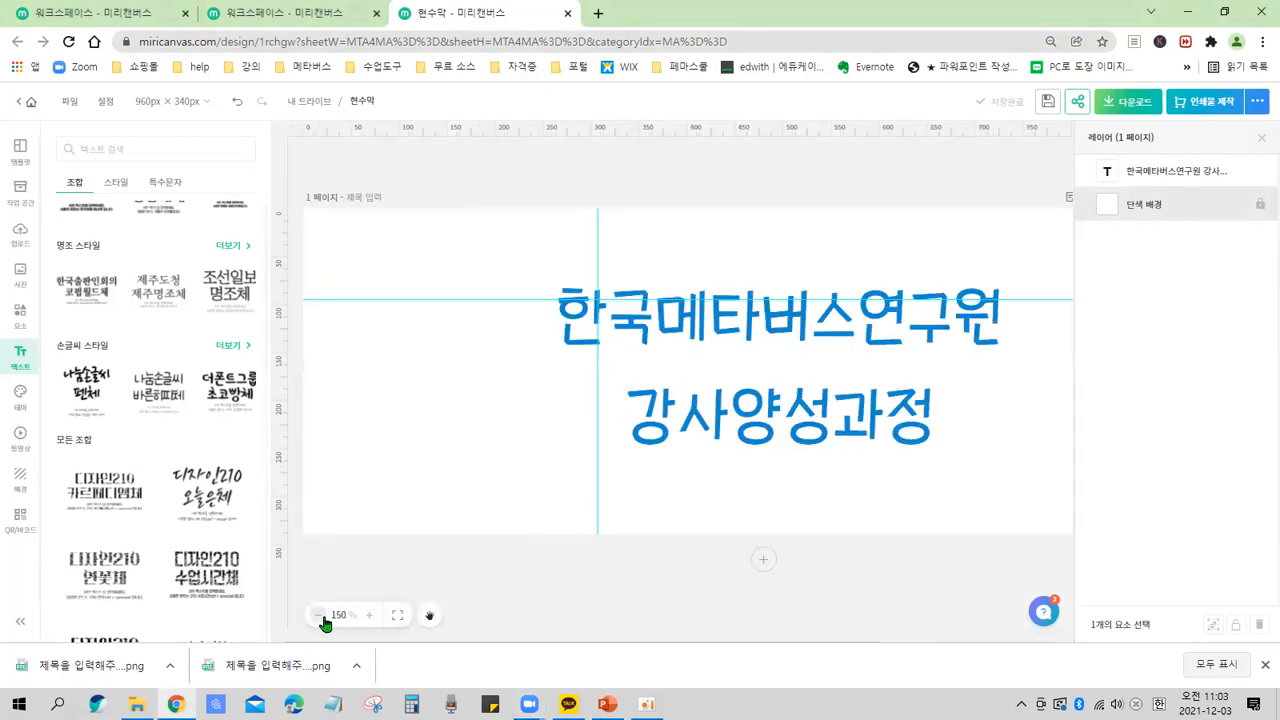
{"action": "left_click", "coordinate": [320, 615]}
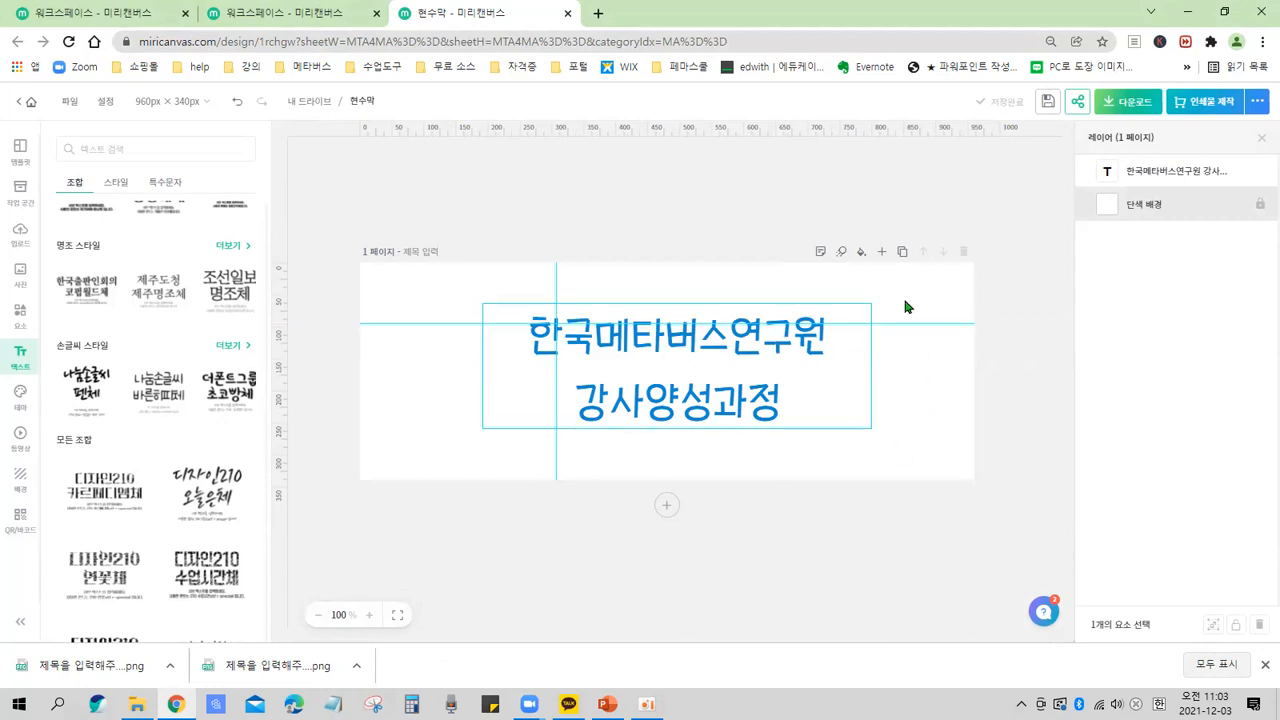
{"action": "left_click_drag", "start_coordinate": [797, 223], "coordinate": [1000, 270]}
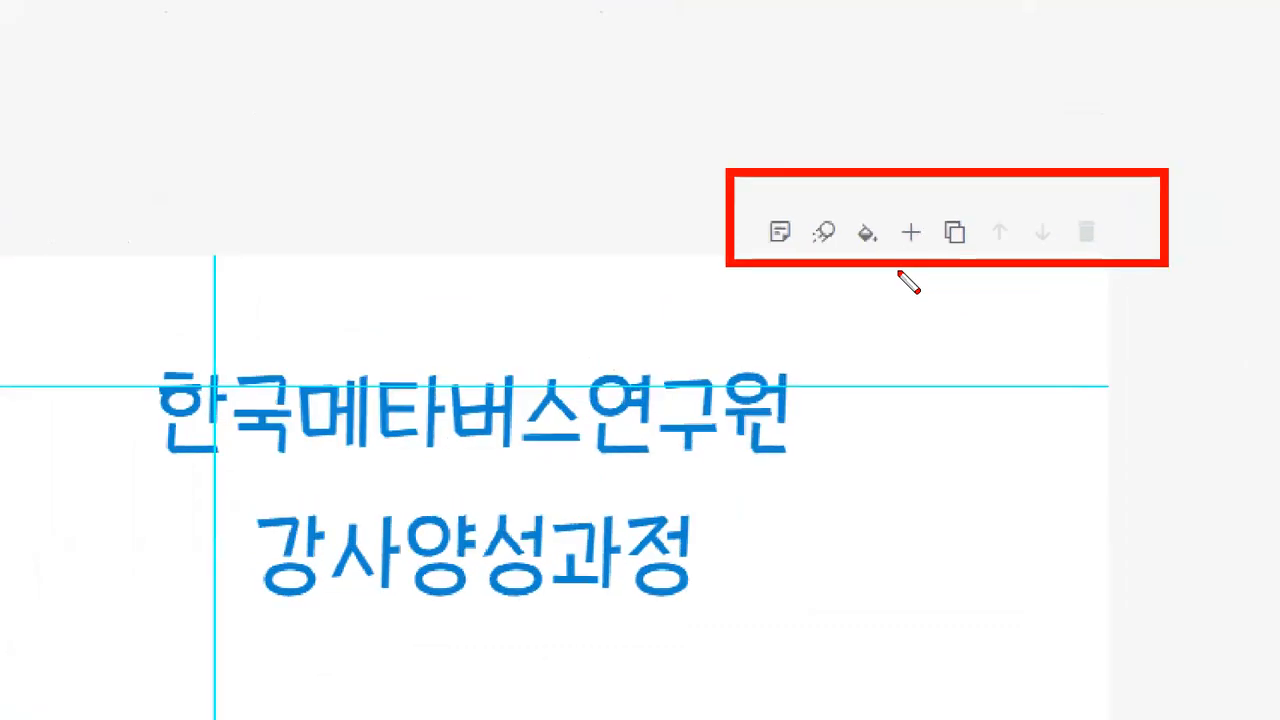
{"action": "left_click_drag", "start_coordinate": [869, 196], "coordinate": [918, 262]}
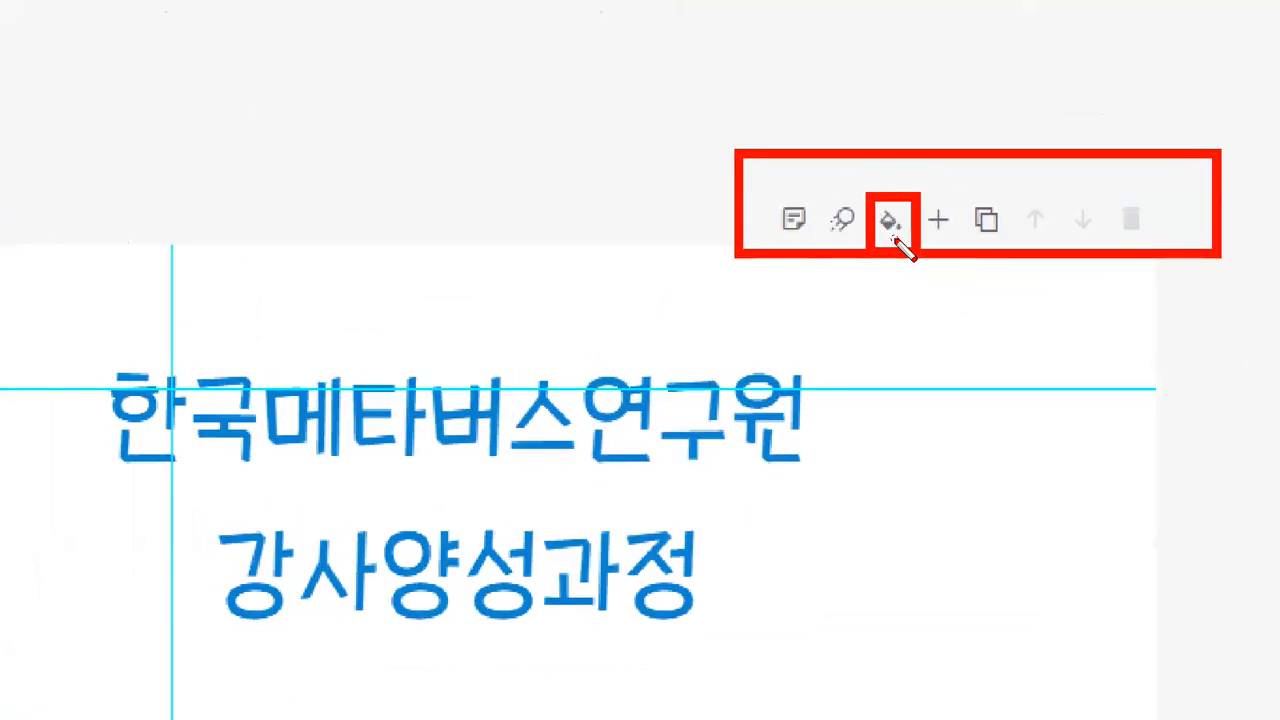
{"action": "key", "text": "Escape"}
{"action": "left_click", "coordinate": [863, 253]}
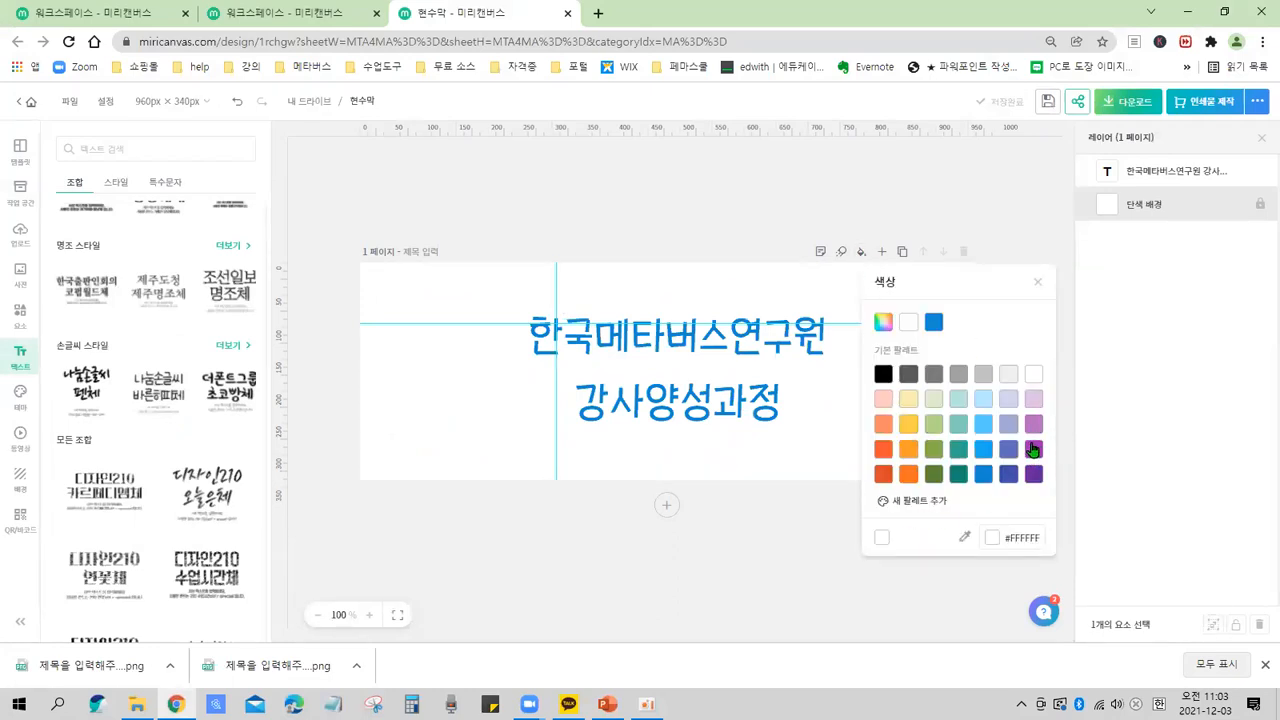
{"action": "left_click", "coordinate": [984, 400]}
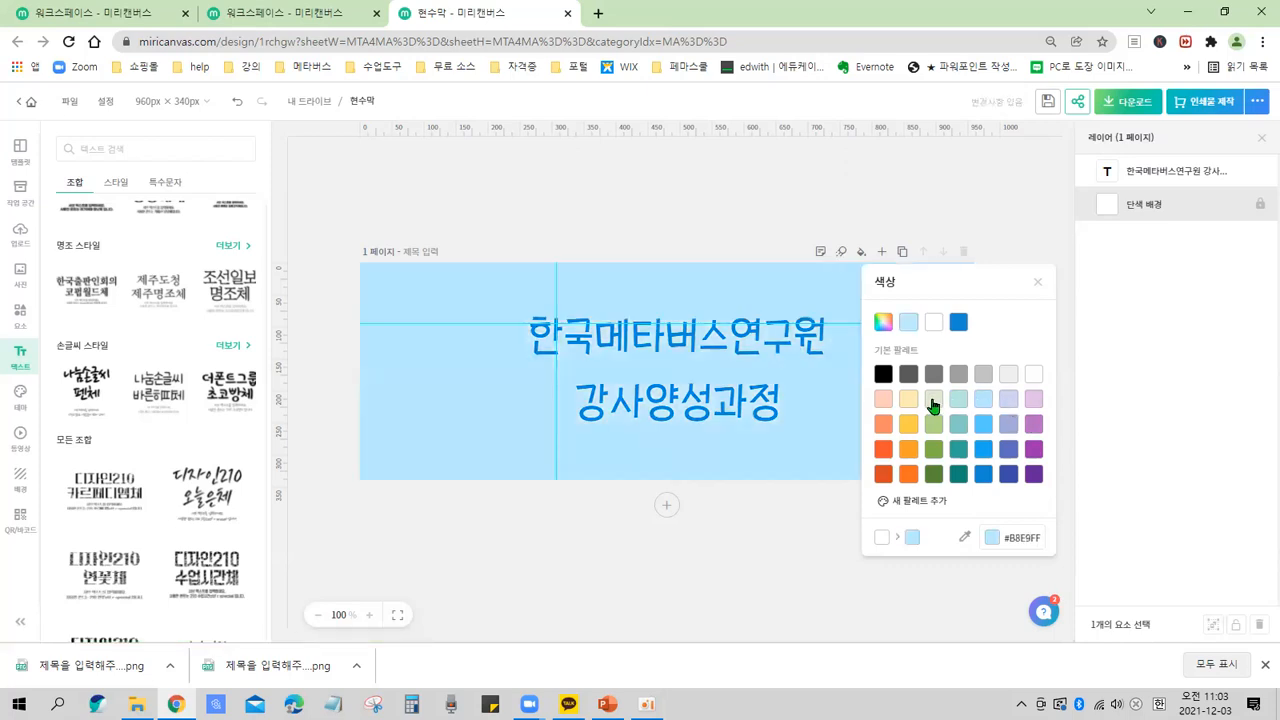
{"action": "left_click", "coordinate": [934, 400]}
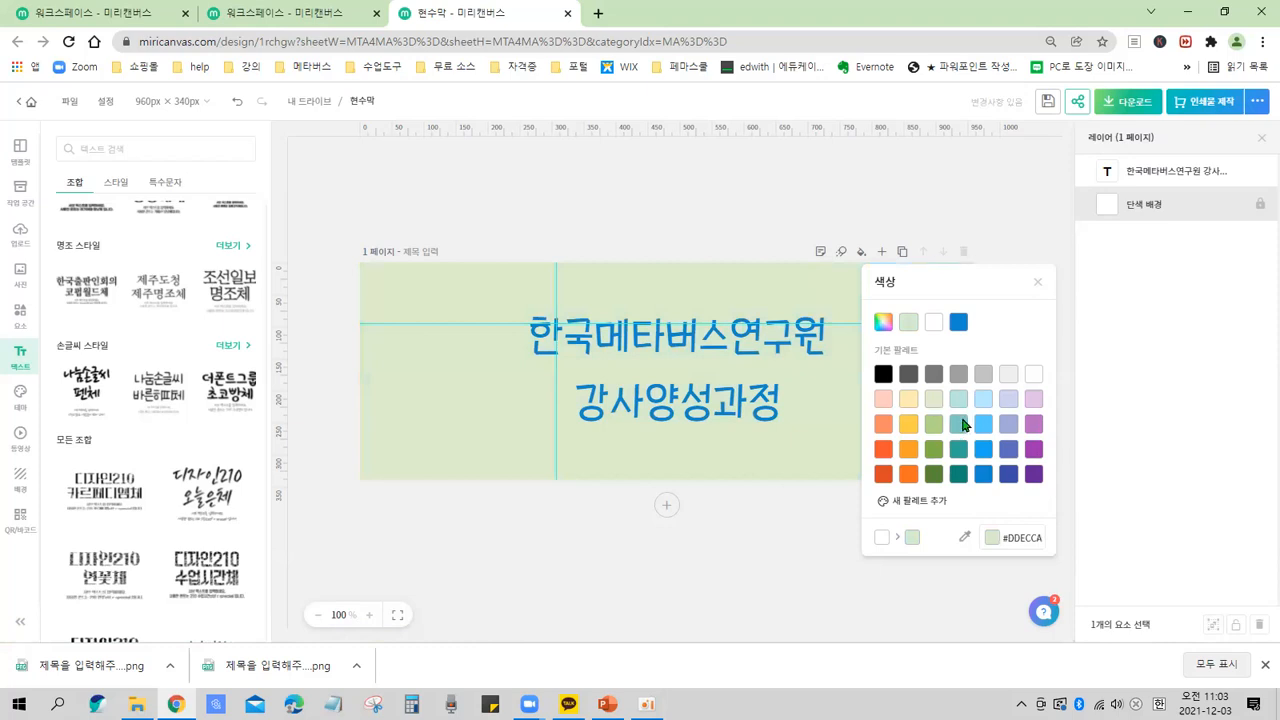
{"action": "left_click", "coordinate": [962, 425]}
{"action": "left_click", "coordinate": [986, 378]}
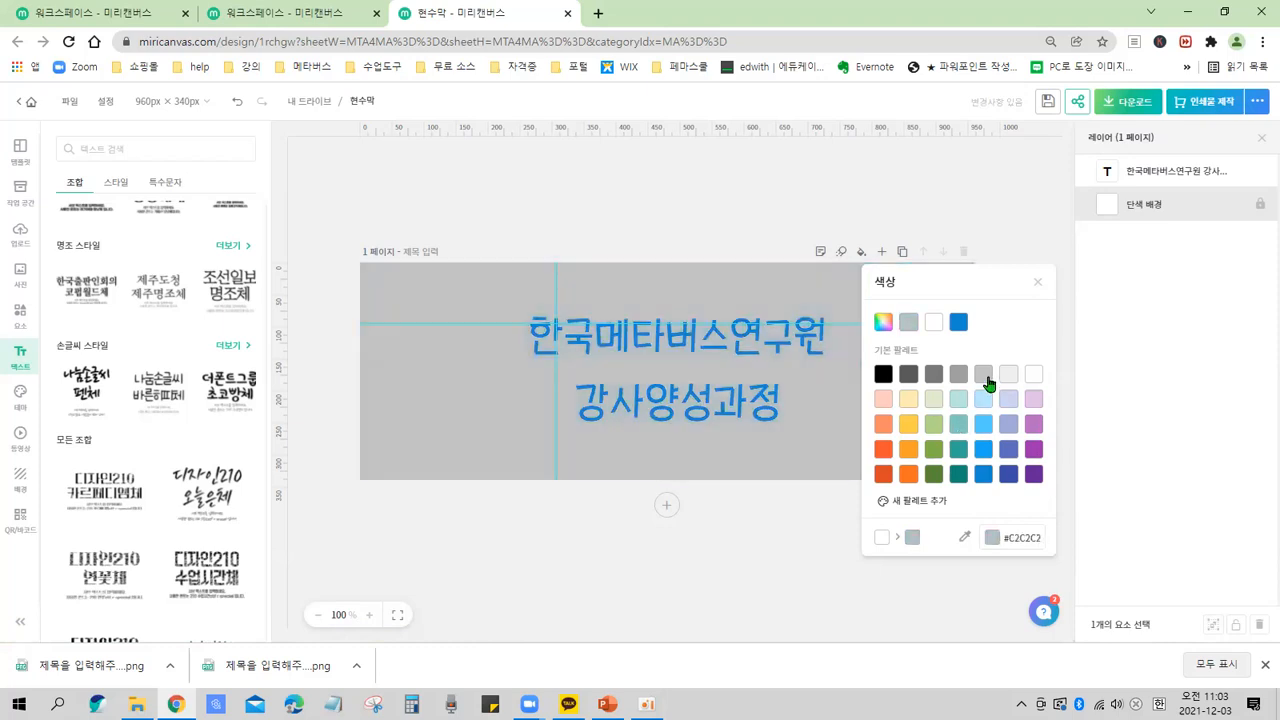
{"action": "left_click", "coordinate": [1033, 376]}
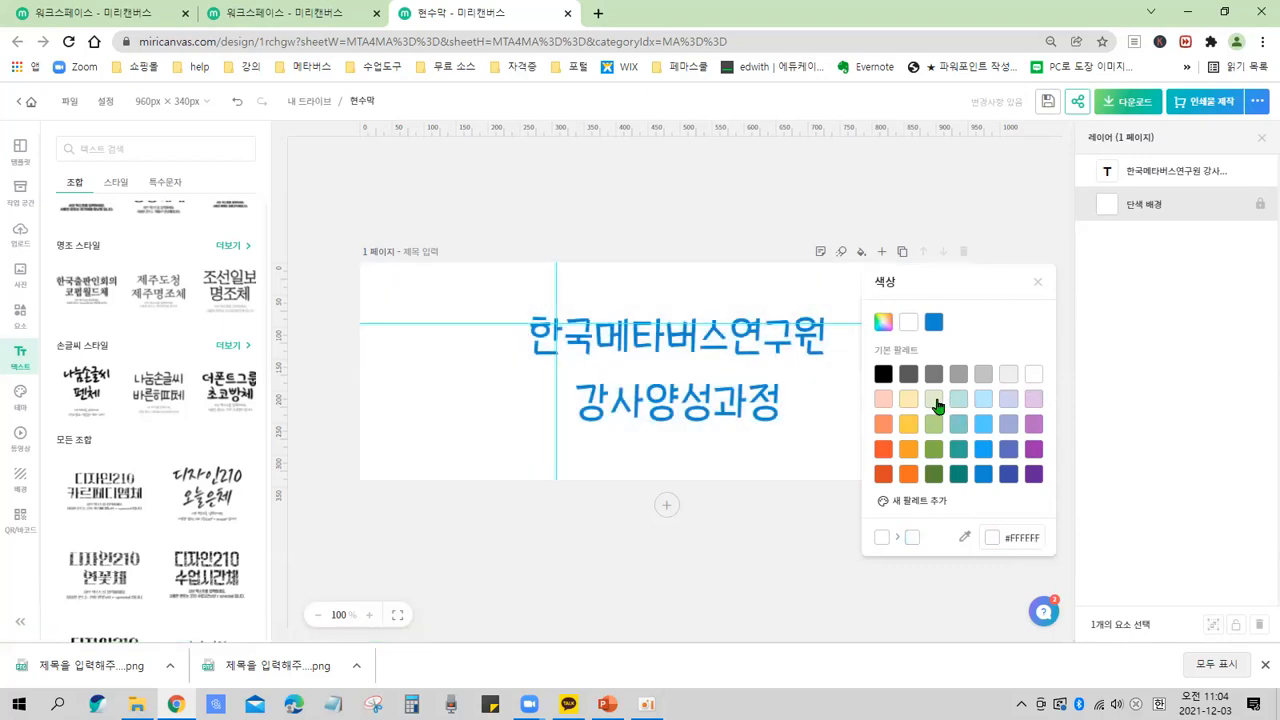
{"action": "left_click", "coordinate": [935, 400]}
{"action": "key", "text": "ctrl"}
{"action": "key", "text": "ctrl"}
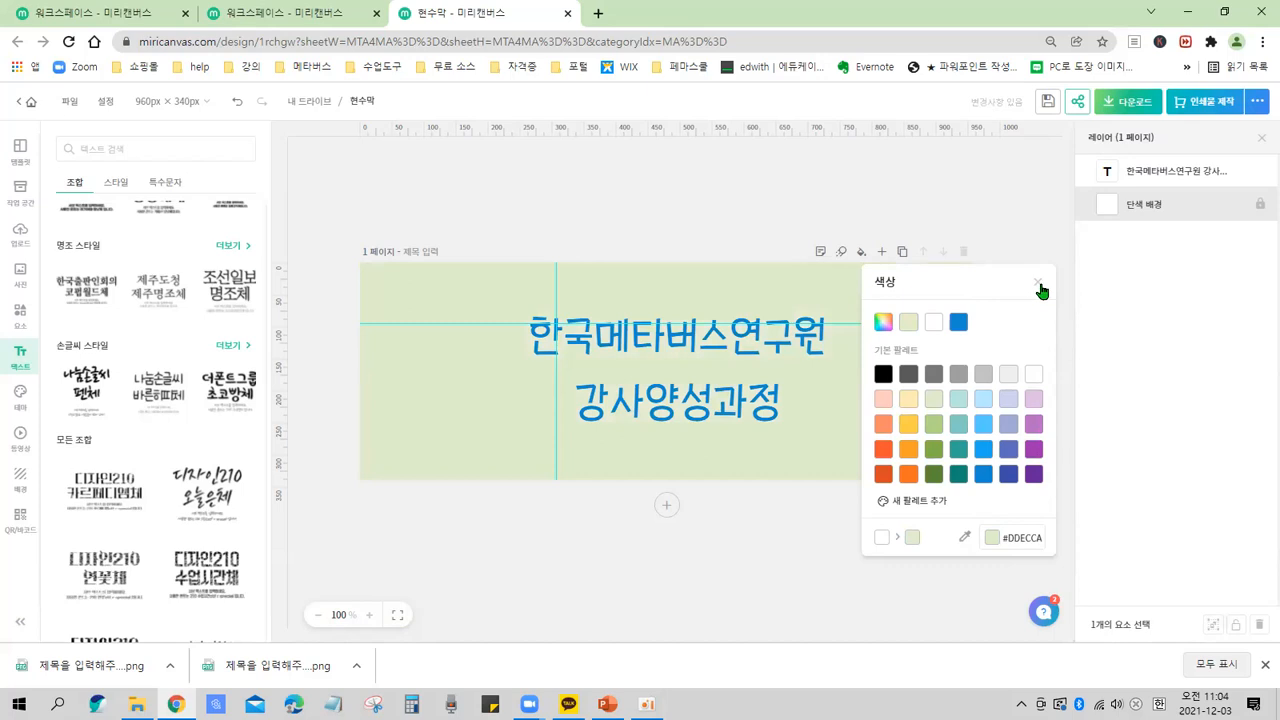
{"action": "key", "text": "ctrl"}
{"action": "key", "text": "ctrl"}
{"action": "key", "text": "ctrl"}
{"action": "left_click", "coordinate": [1038, 286]}
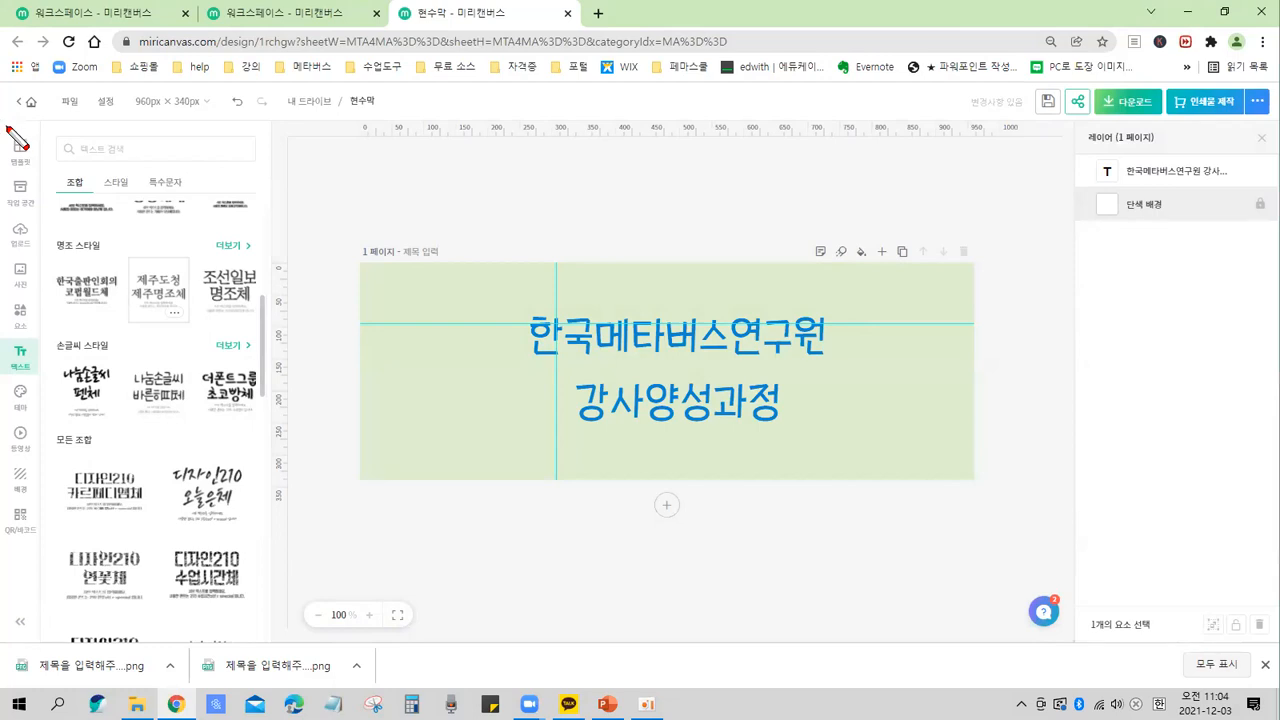
{"action": "left_click_drag", "start_coordinate": [3, 122], "coordinate": [54, 546]}
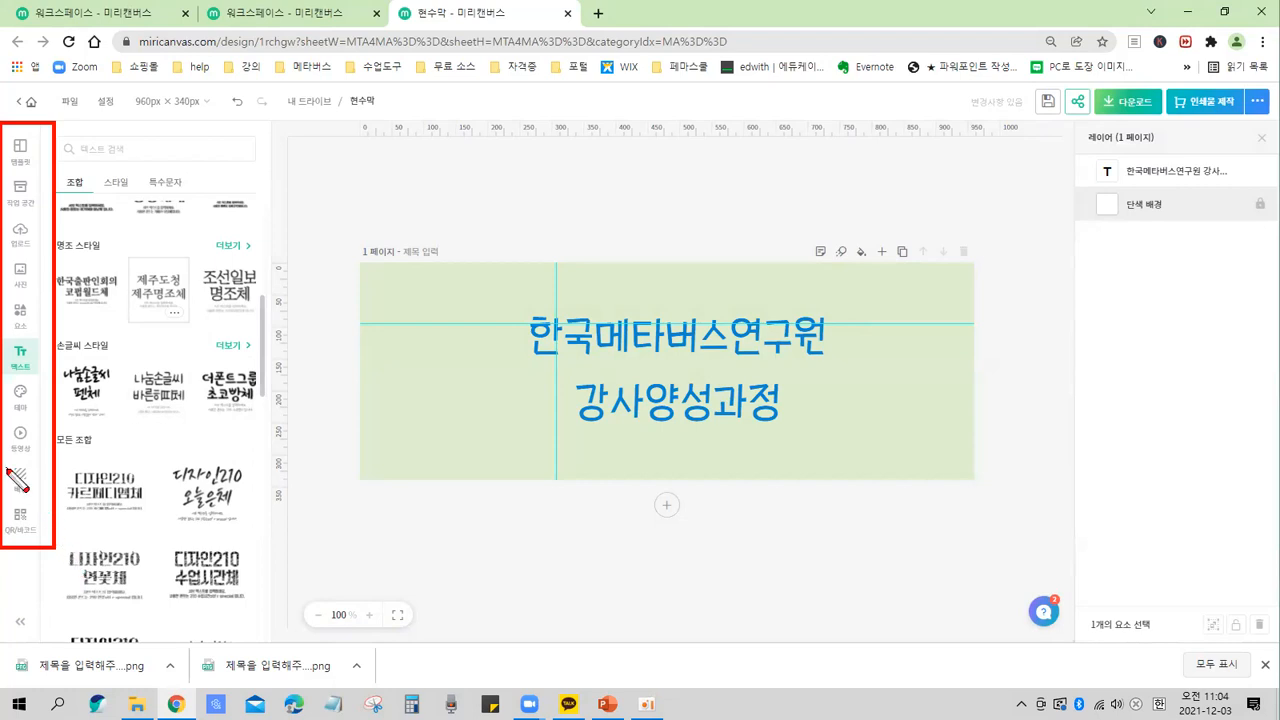
{"action": "left_click_drag", "start_coordinate": [4, 460], "coordinate": [46, 494]}
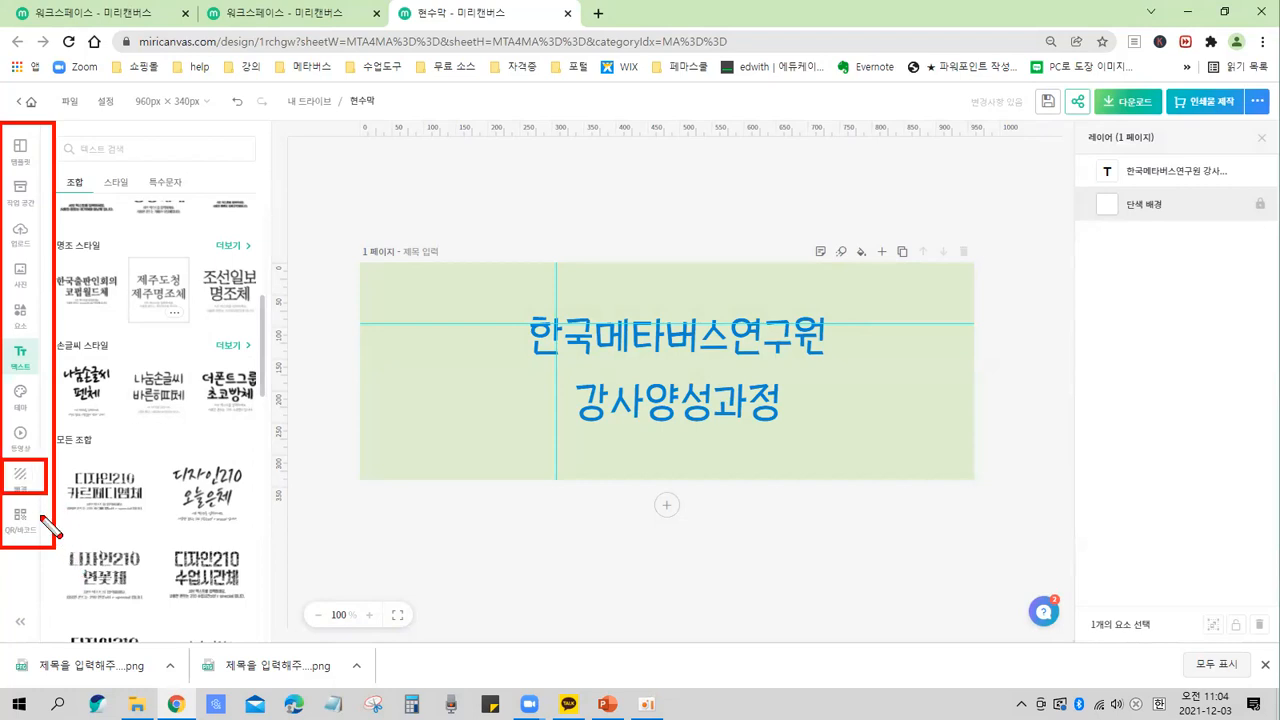
{"action": "key", "text": "Escape"}
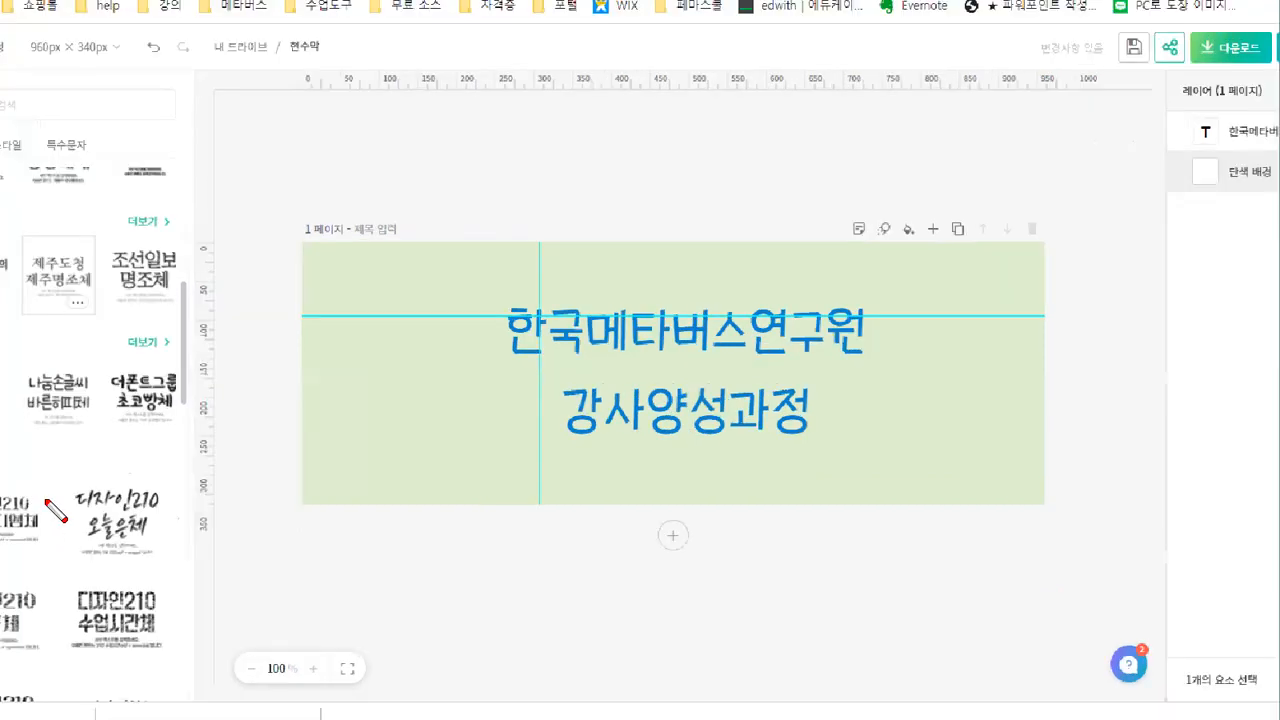
{"action": "left_click_drag", "start_coordinate": [5, 354], "coordinate": [63, 409]}
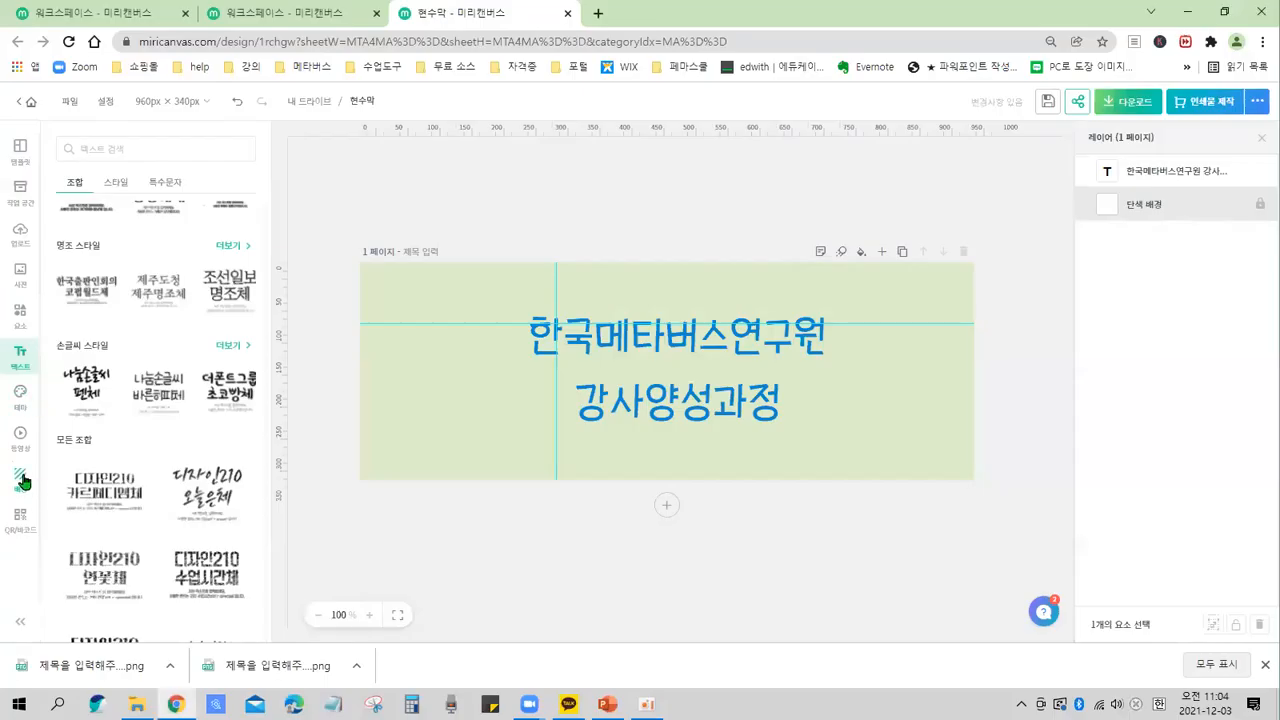
Apply the blue image from the 비즈니스 배경 photo backgrounds to the page.
{"action": "left_click", "coordinate": [30, 376]}
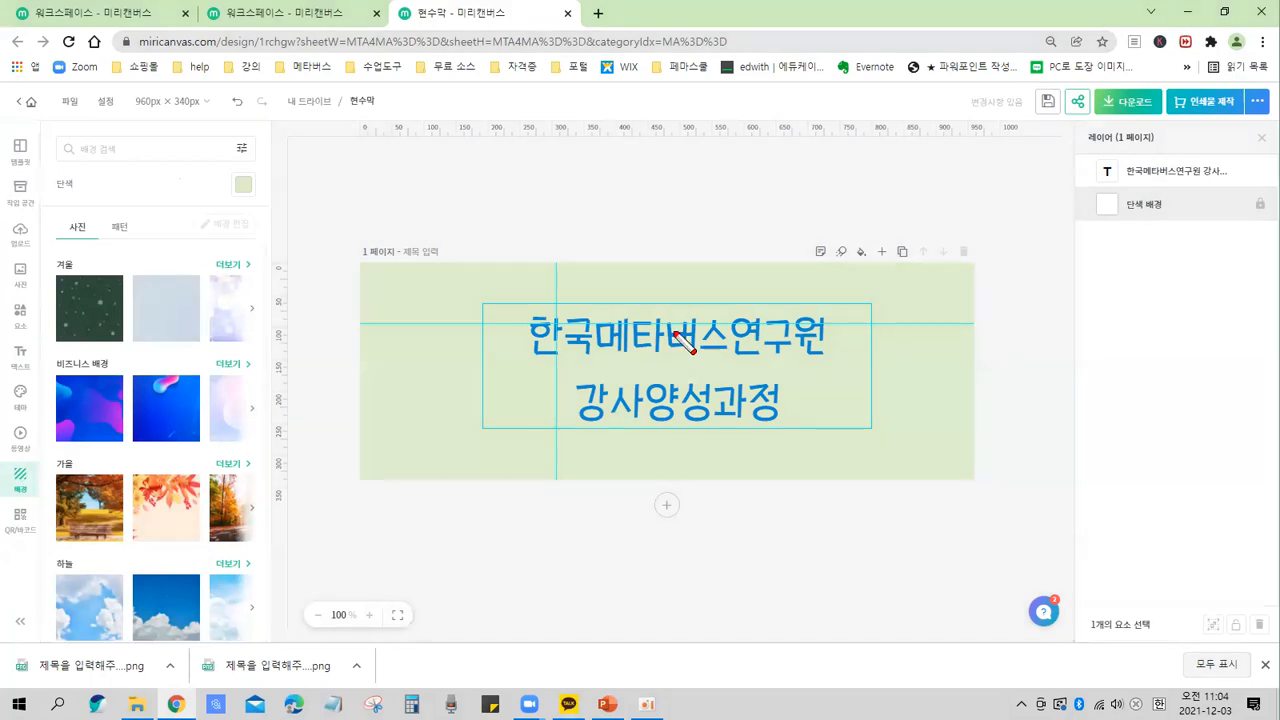
{"action": "left_click_drag", "start_coordinate": [880, 245], "coordinate": [875, 282]}
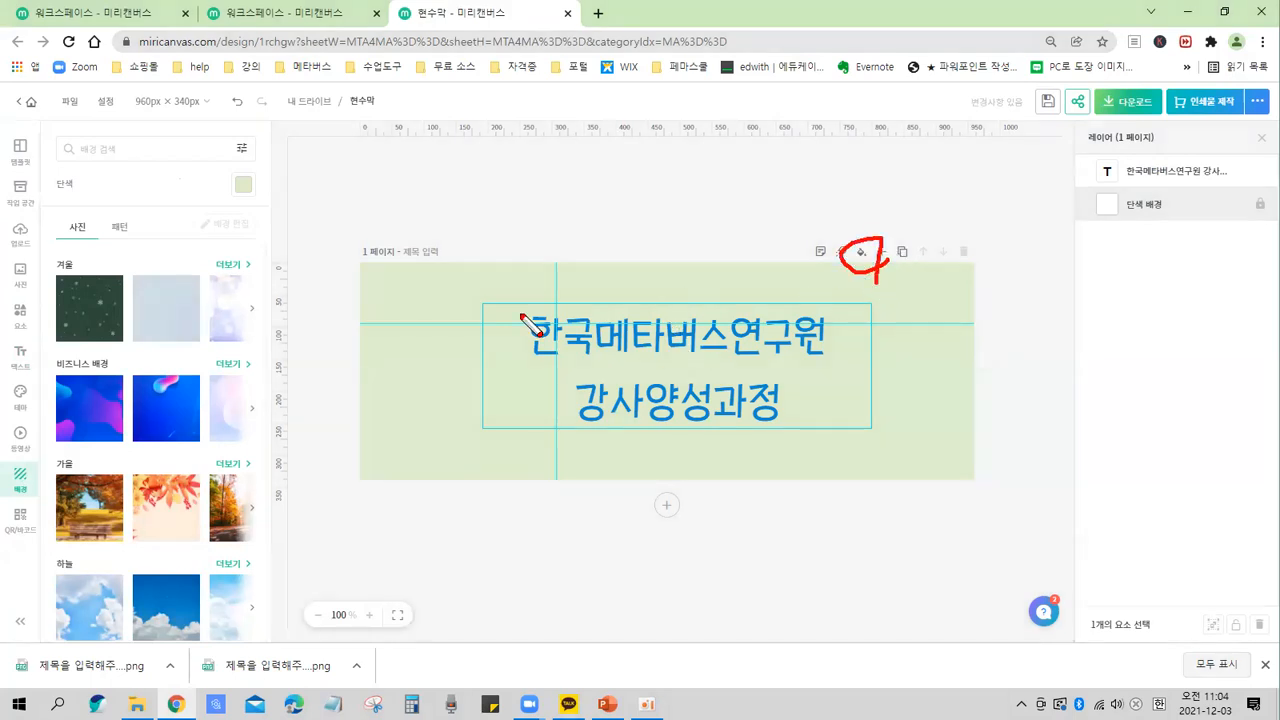
{"action": "mouse_move", "coordinate": [55, 500]}
{"action": "left_mouse_down"}
{"action": "mouse_move", "coordinate": [8, 492]}
{"action": "mouse_move", "coordinate": [40, 502]}
{"action": "left_mouse_up"}
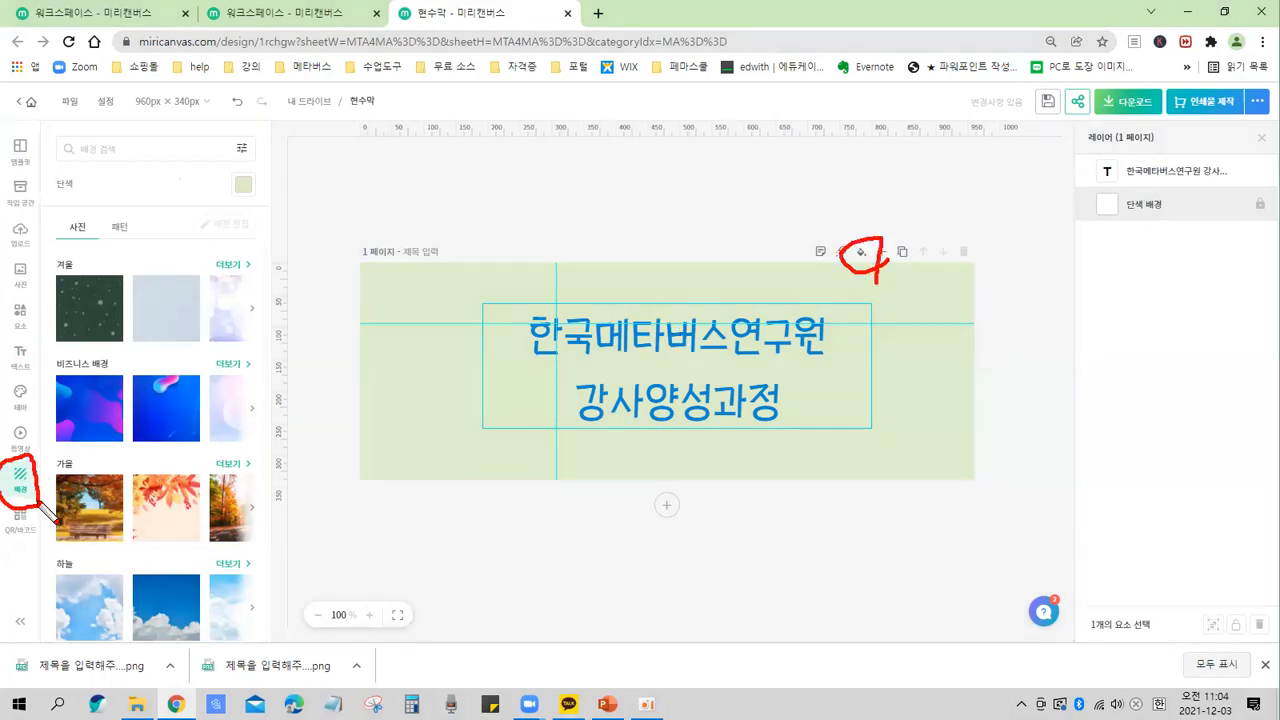
{"action": "mouse_move", "coordinate": [52, 193]}
{"action": "left_mouse_down"}
{"action": "mouse_move", "coordinate": [265, 204]}
{"action": "mouse_move", "coordinate": [400, 318]}
{"action": "mouse_move", "coordinate": [427, 250]}
{"action": "left_mouse_up"}
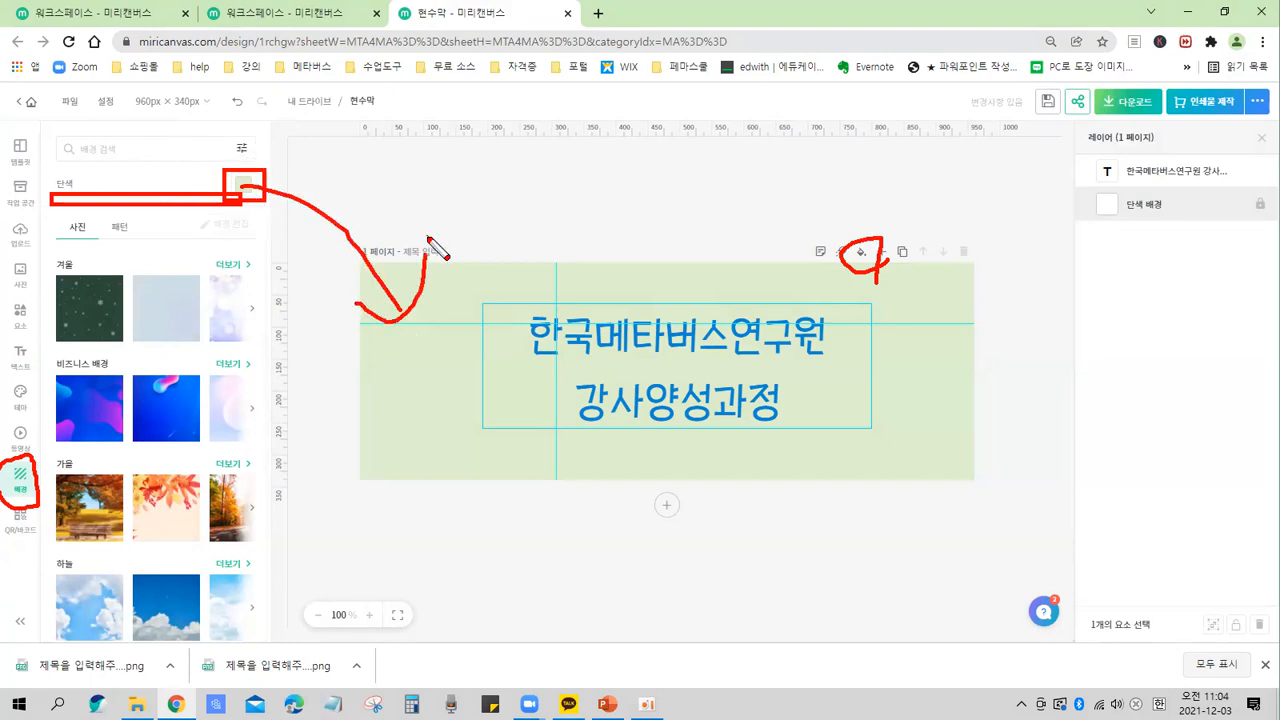
{"action": "key", "text": "e"}
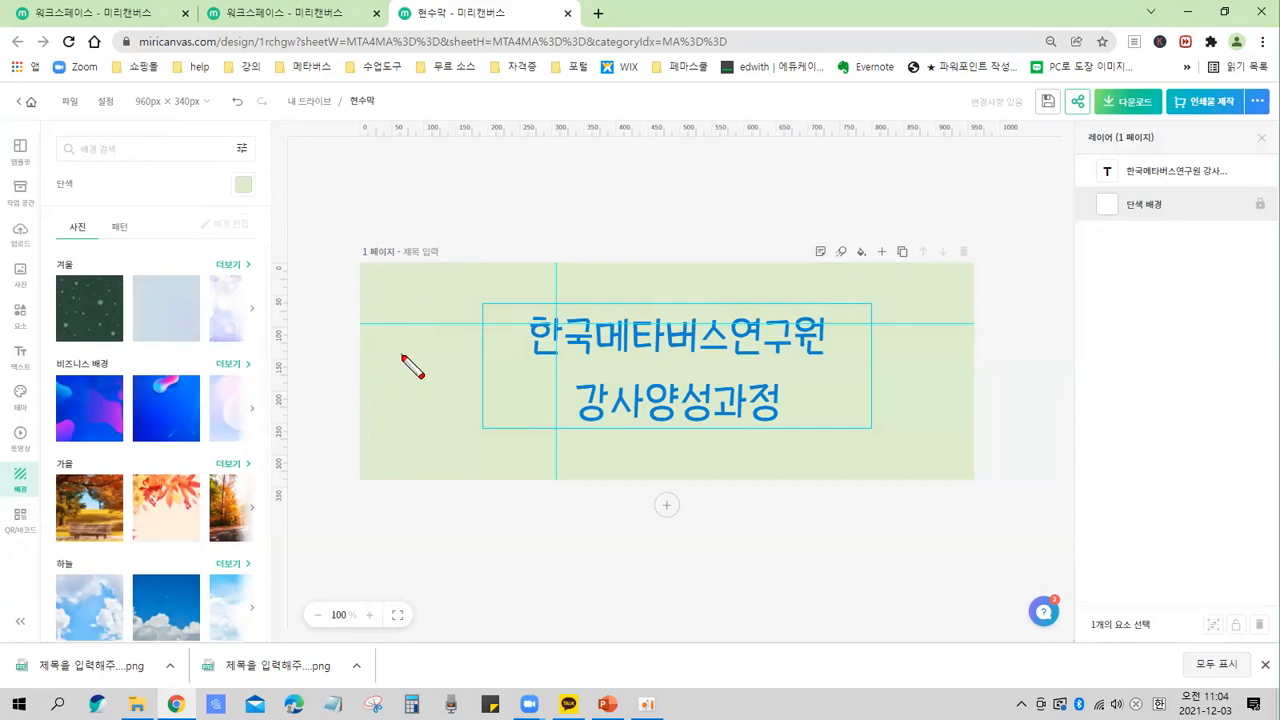
{"action": "key", "text": "ctrl"}
{"action": "mouse_move", "coordinate": [115, 330]}
{"action": "left_mouse_down"}
{"action": "mouse_move", "coordinate": [87, 280]}
{"action": "mouse_move", "coordinate": [118, 300]}
{"action": "left_mouse_up"}
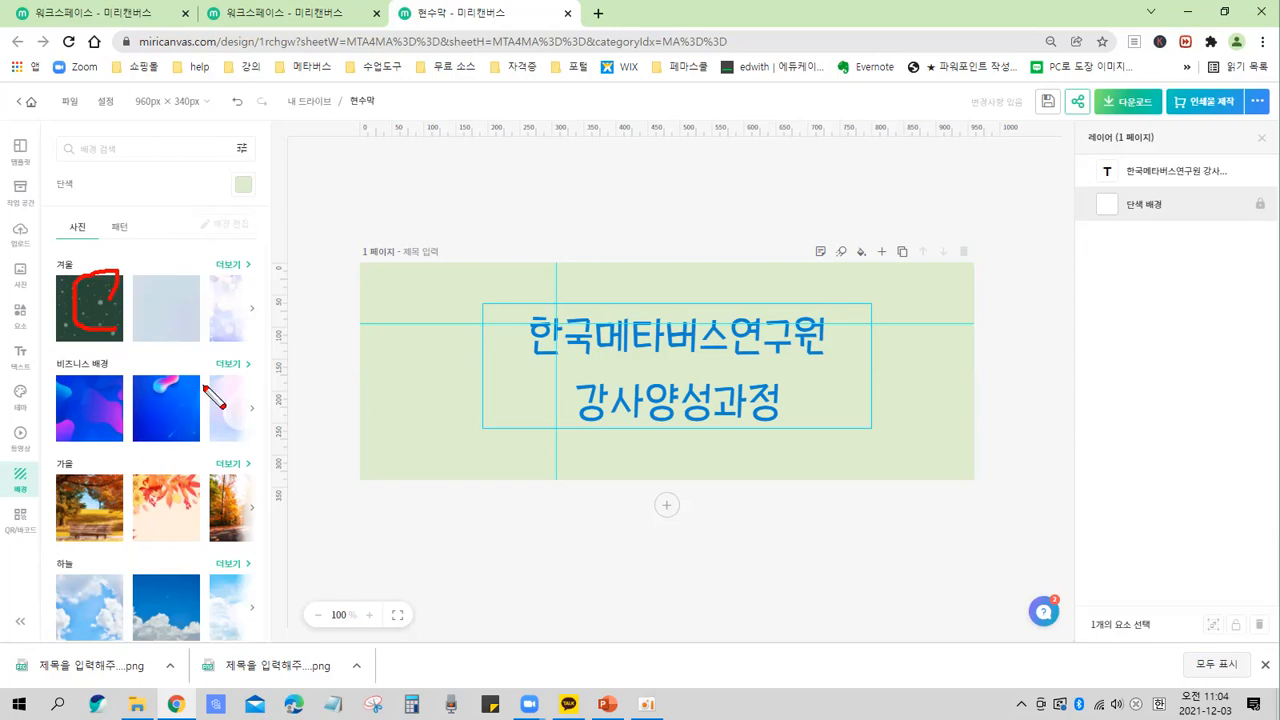
{"action": "key", "text": "Escape"}
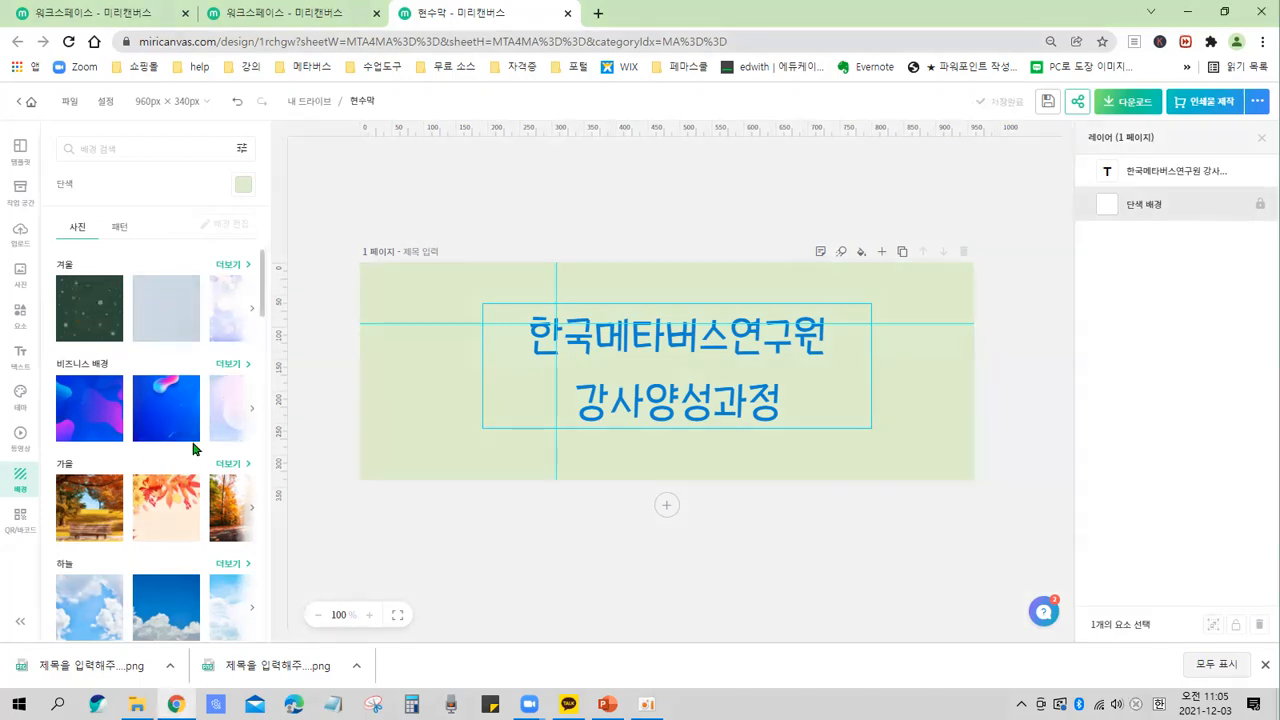
{"action": "left_click", "coordinate": [91, 407]}
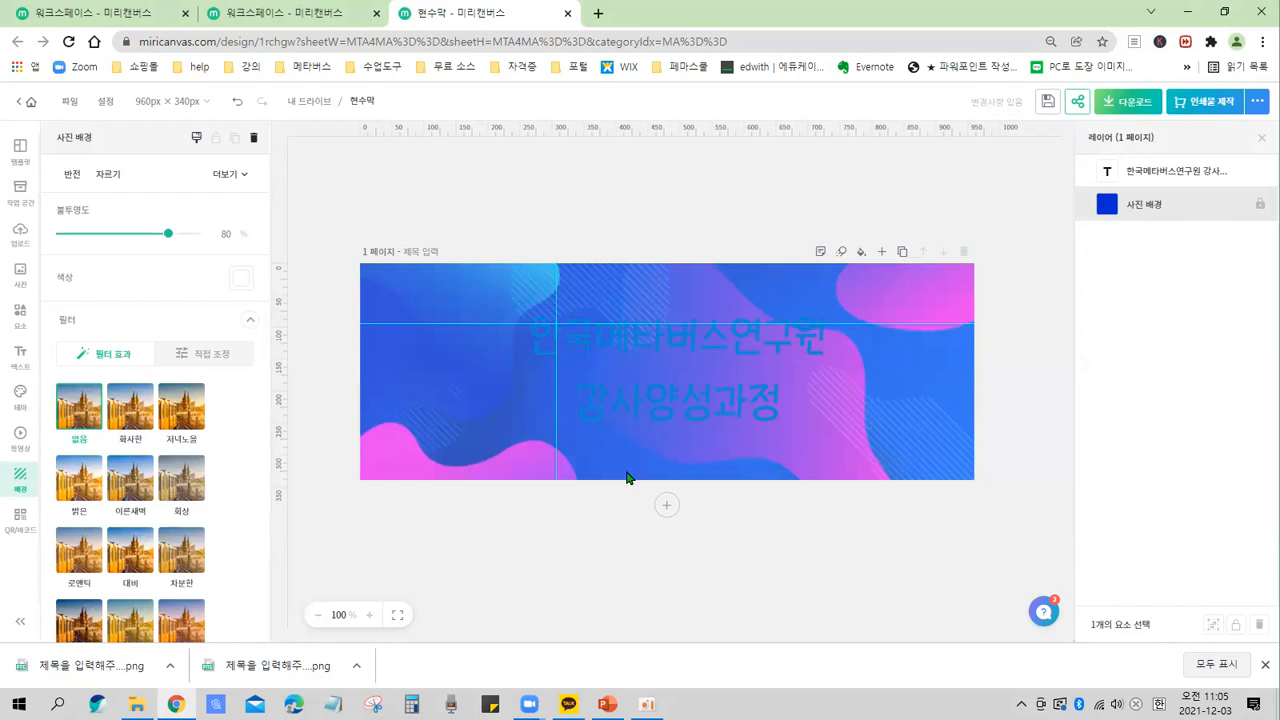
{"action": "left_click", "coordinate": [331, 395]}
{"action": "left_click", "coordinate": [420, 428]}
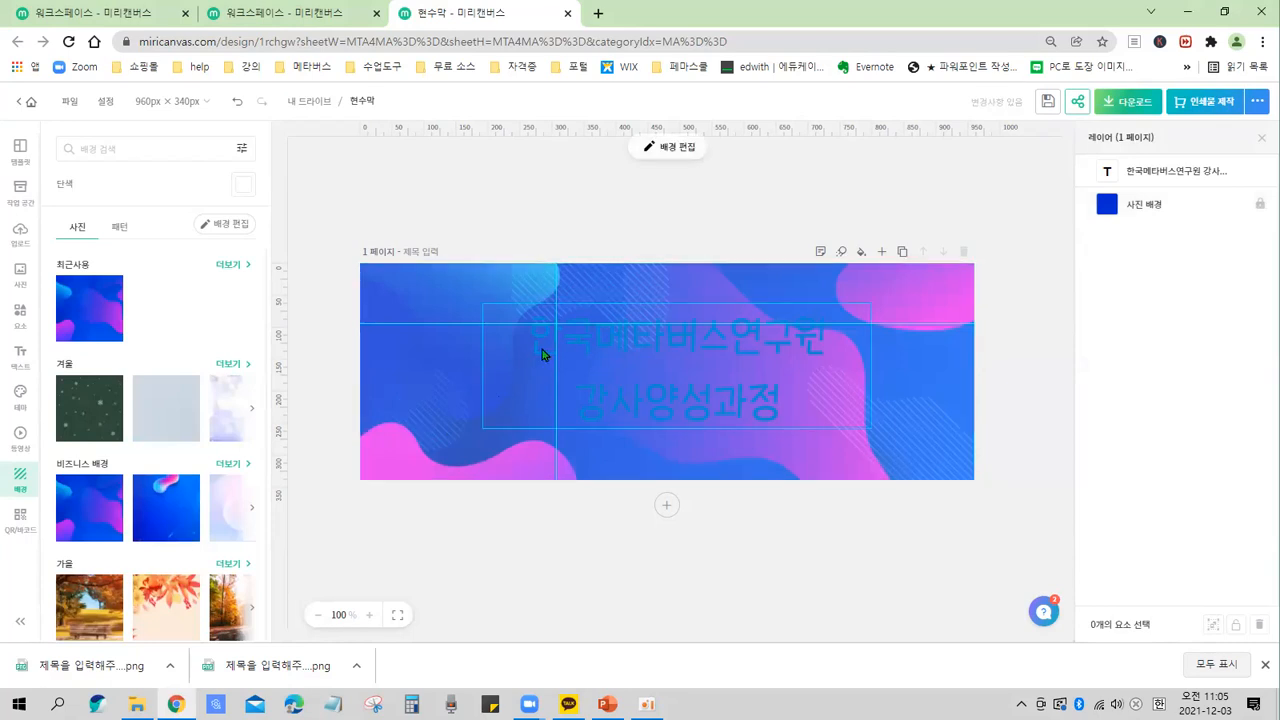
Replace the page background with the first photo from the 가을 (autumn) backgrounds.
{"action": "key", "text": "ctrl+2"}
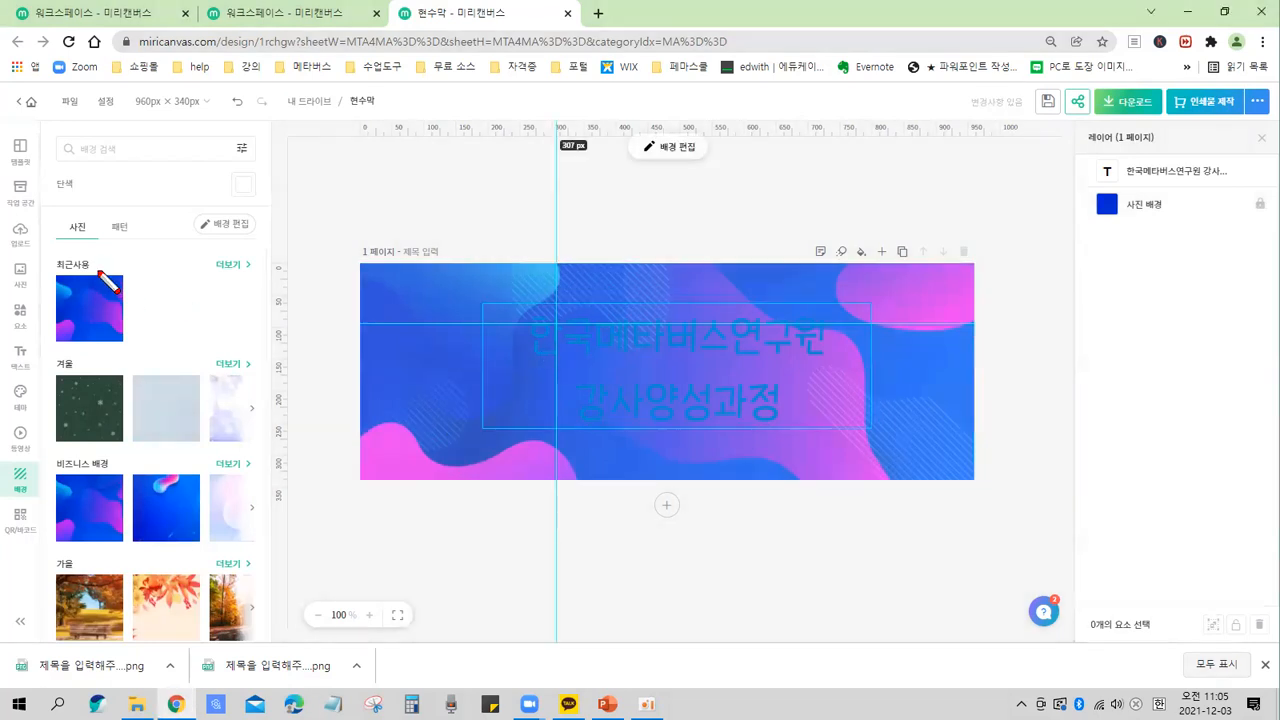
{"action": "key", "text": "Escape"}
{"action": "key", "text": "ctrl"}
{"action": "key", "text": "ctrl"}
{"action": "key", "text": "ctrl"}
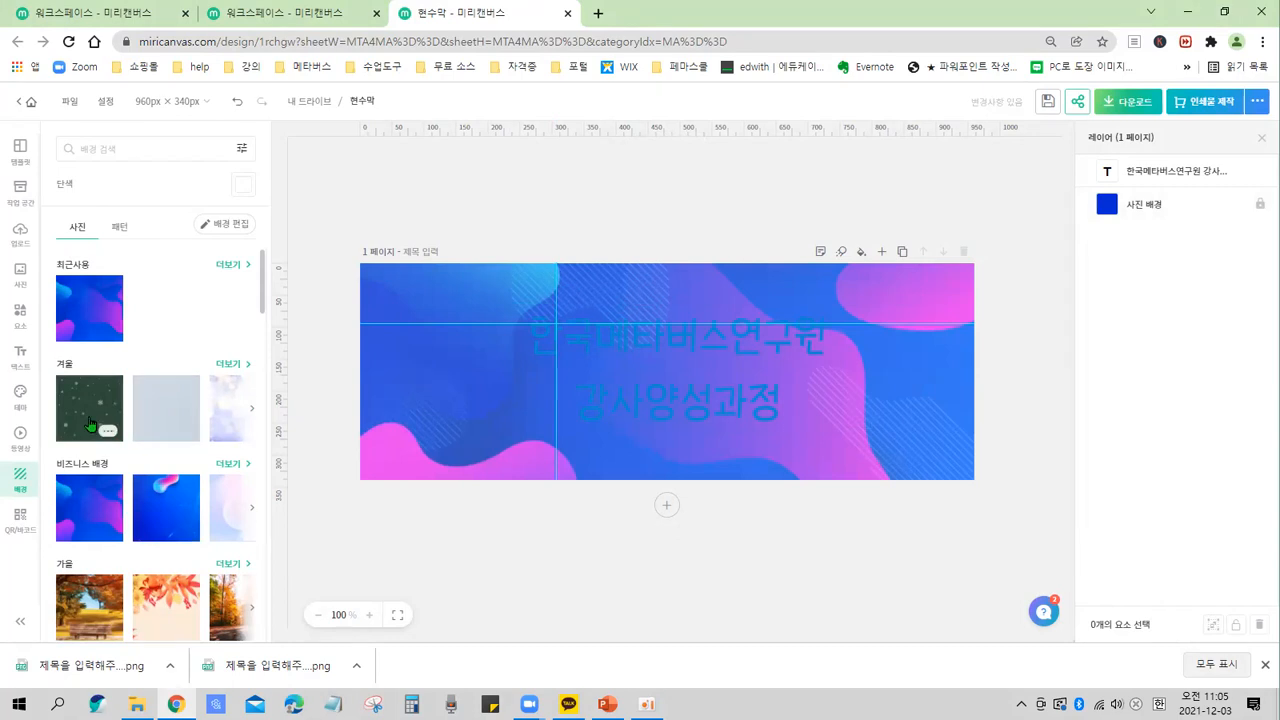
{"action": "left_click", "coordinate": [95, 615]}
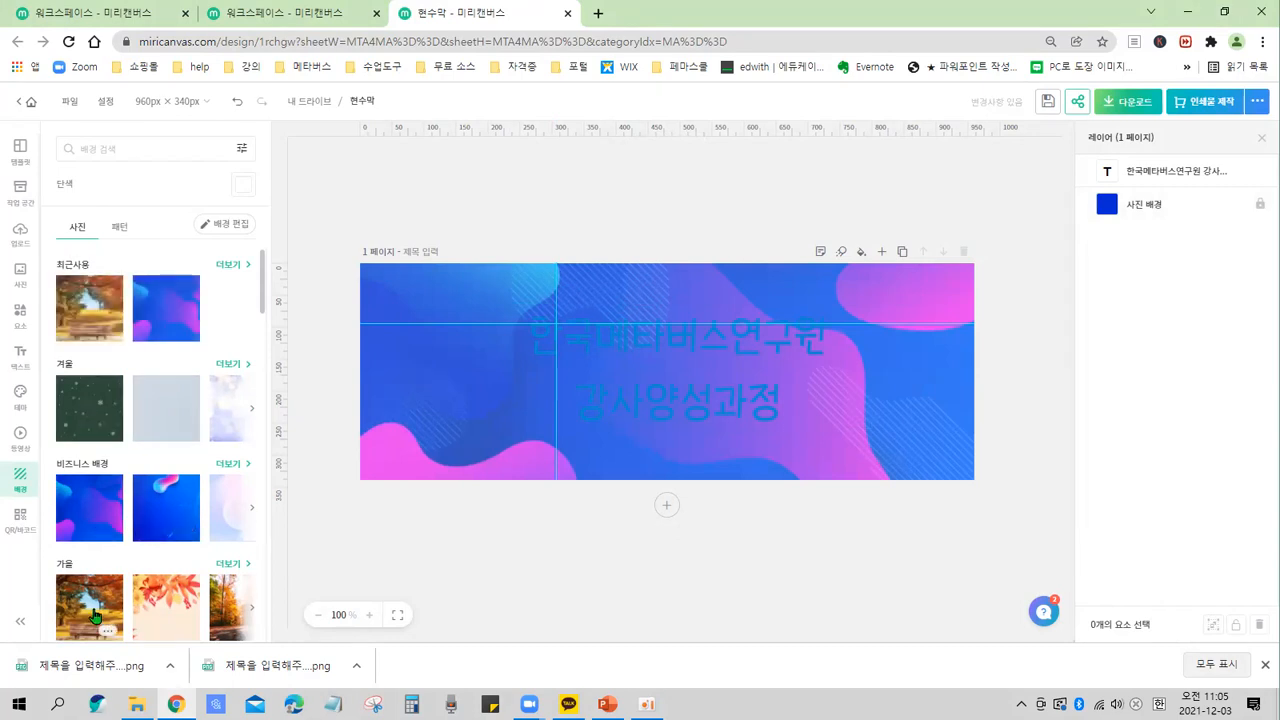
{"action": "left_click", "coordinate": [95, 615]}
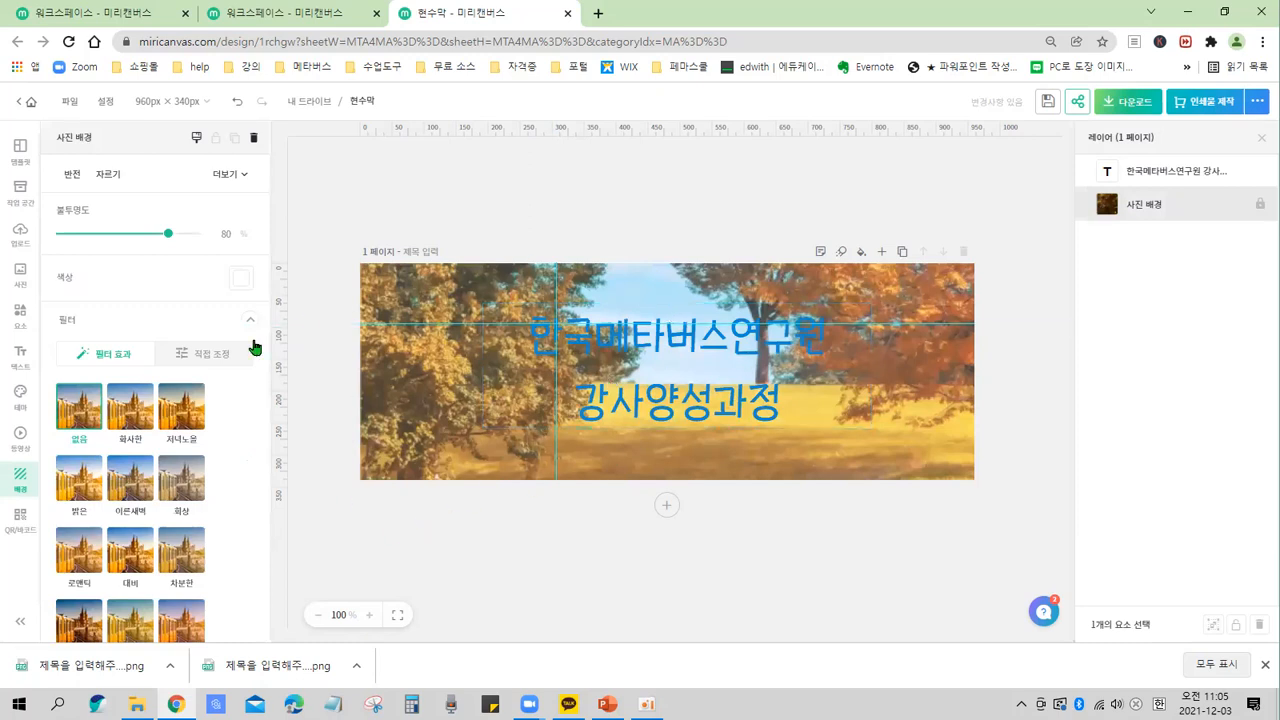
Lower the background photo's opacity to 70%.
{"action": "mouse_move", "coordinate": [48, 158]}
{"action": "left_mouse_down"}
{"action": "mouse_move", "coordinate": [95, 540]}
{"action": "mouse_move", "coordinate": [253, 661]}
{"action": "mouse_move", "coordinate": [264, 650]}
{"action": "left_mouse_up"}
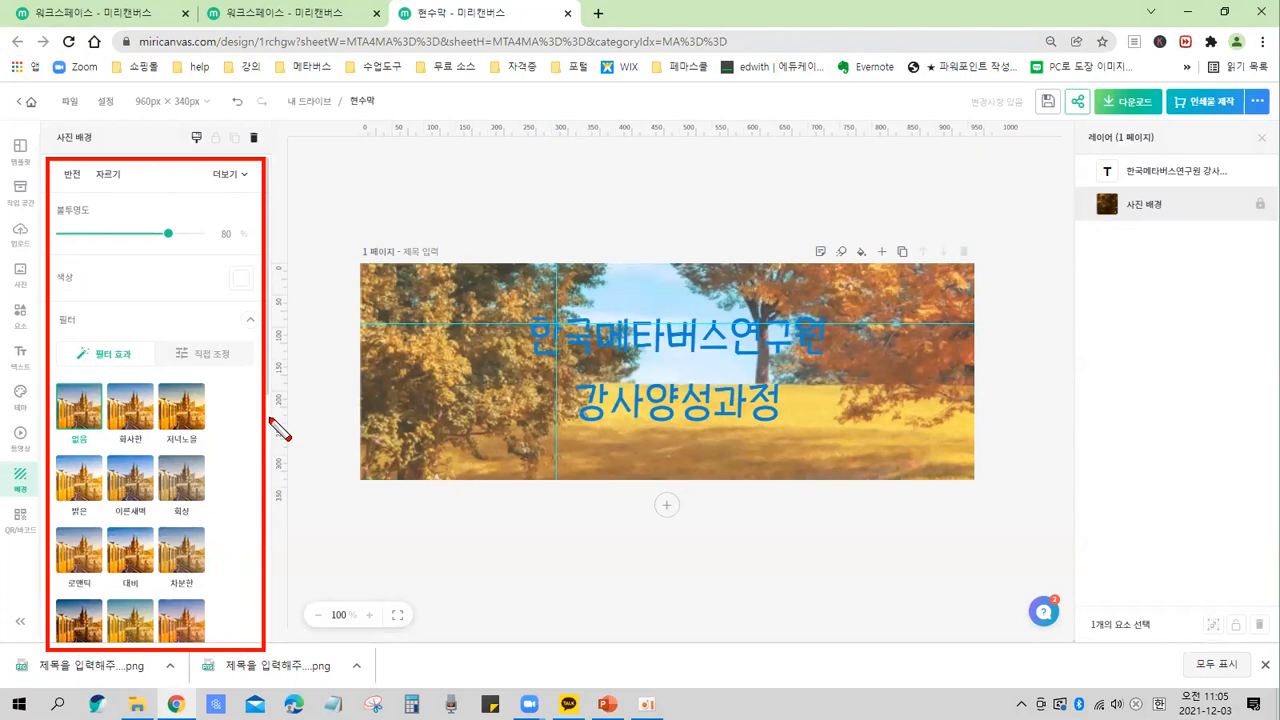
{"action": "key", "text": "Escape"}
{"action": "mouse_move", "coordinate": [168, 233]}
{"action": "left_mouse_down"}
{"action": "mouse_move", "coordinate": [103, 238]}
{"action": "mouse_move", "coordinate": [156, 234]}
{"action": "left_mouse_up"}
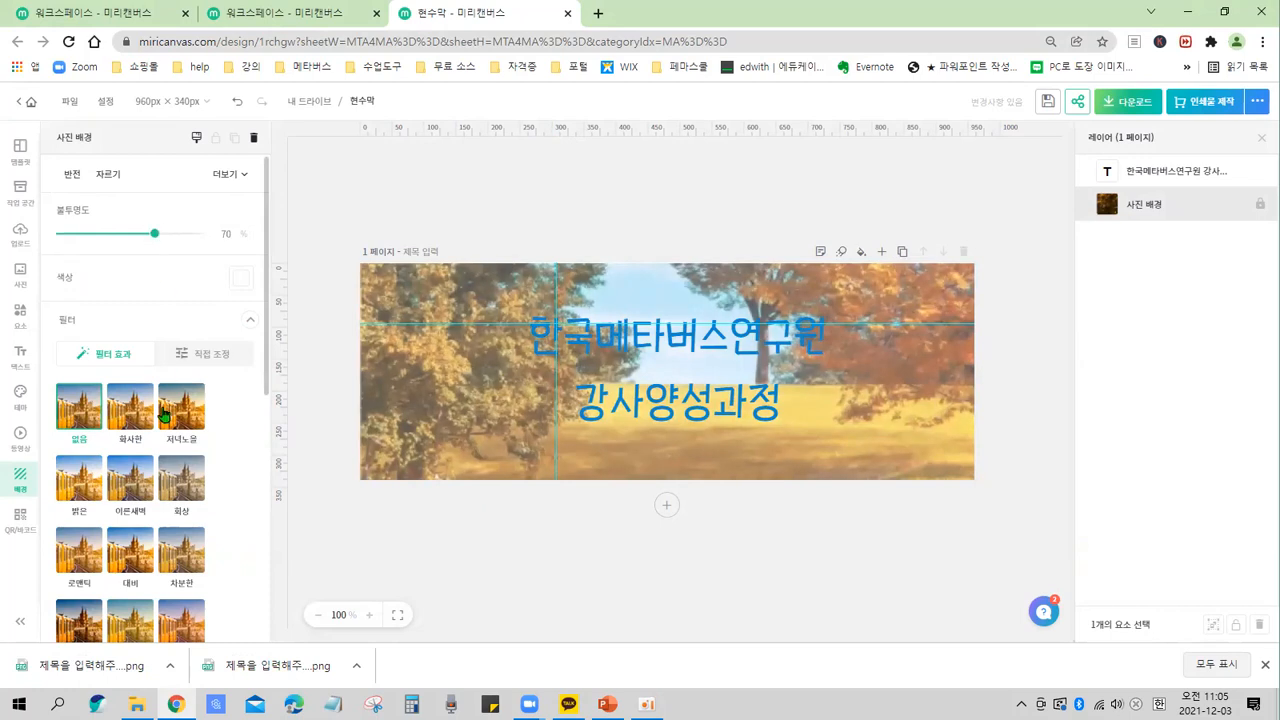
Preview several photo filters on the background, leave it unfiltered, and lower its opacity to 62%.
{"action": "left_click", "coordinate": [150, 484]}
{"action": "left_click", "coordinate": [85, 490]}
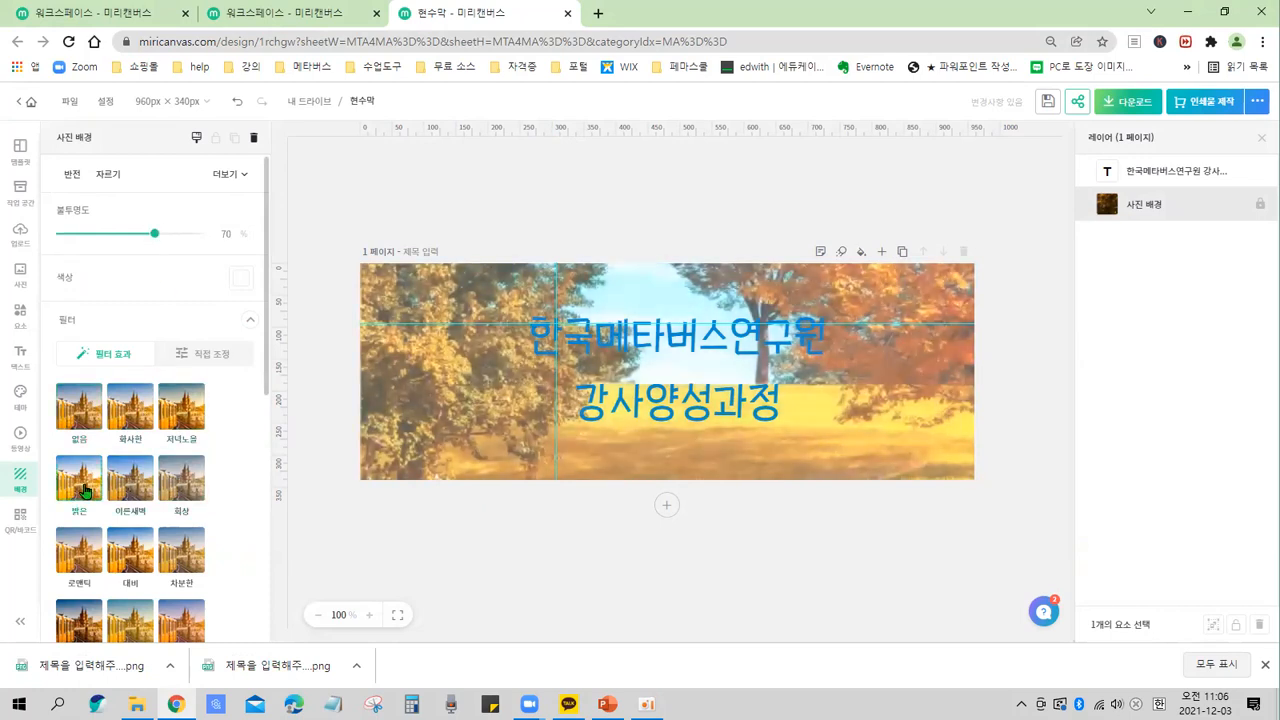
{"action": "left_click", "coordinate": [132, 412]}
{"action": "left_click_drag", "start_coordinate": [155, 234], "coordinate": [144, 234]}
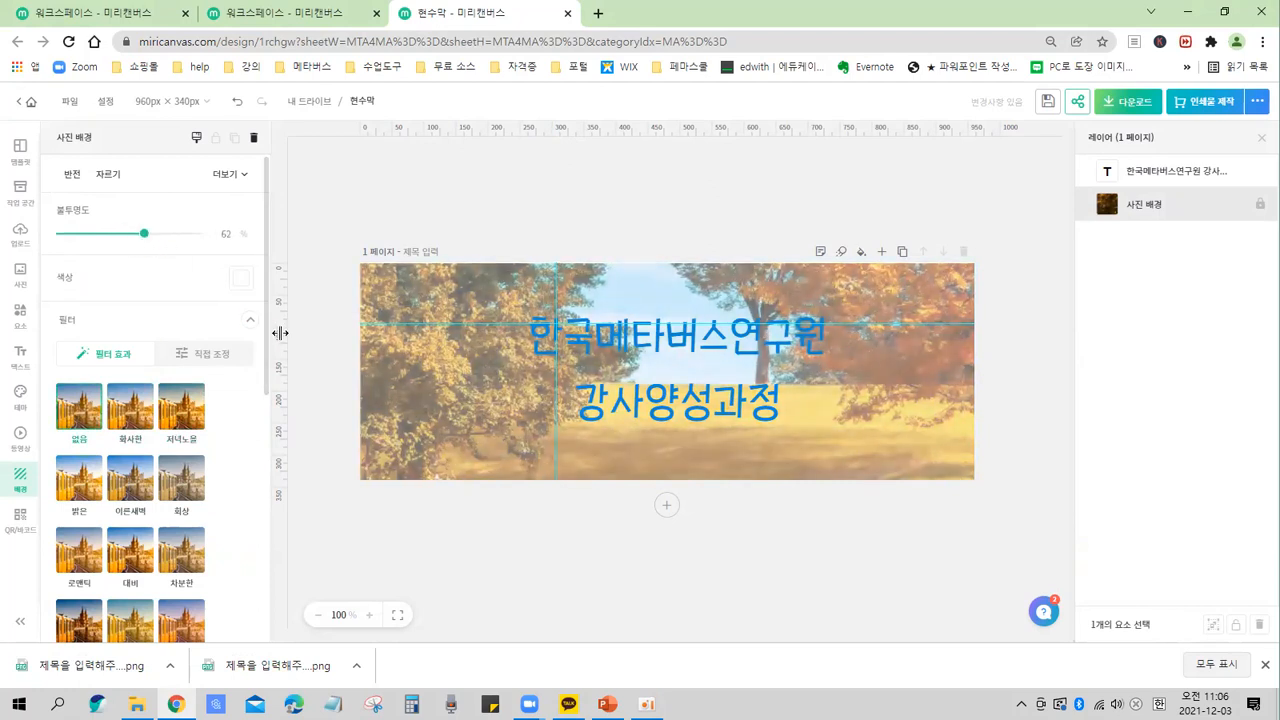
{"action": "key", "text": "ctrl"}
{"action": "key", "text": "ctrl"}
{"action": "key", "text": "ctrl"}
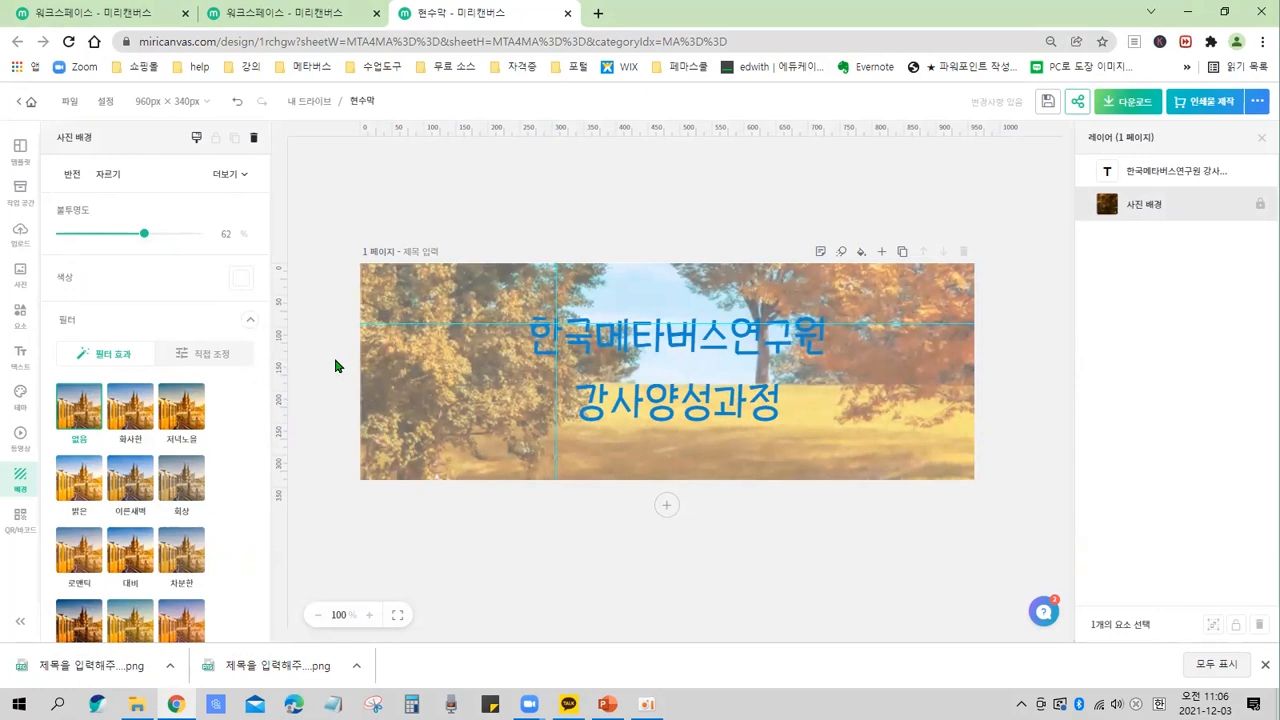
Browse the background photo categories in the background library.
{"action": "left_click", "coordinate": [336, 365]}
{"action": "key", "text": "ctrl"}
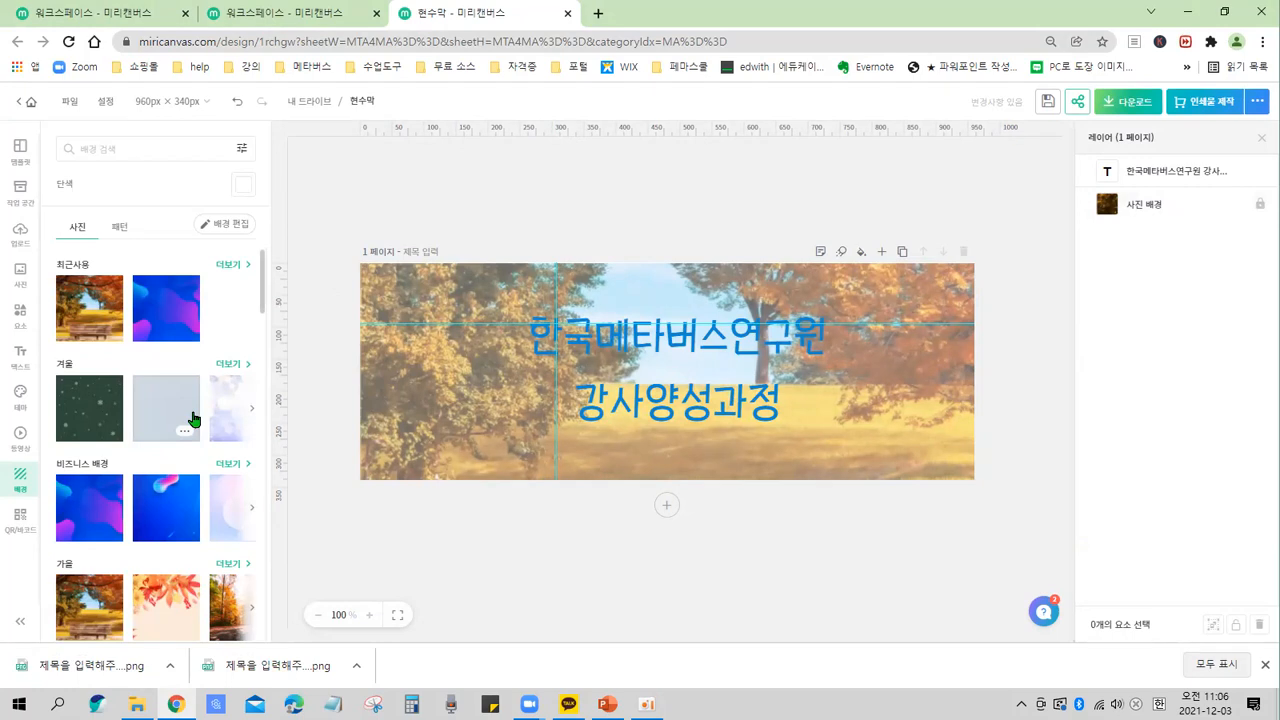
{"action": "scroll", "coordinate": [170, 422], "scroll_direction": "down", "scroll_amount": 2}
{"action": "scroll", "coordinate": [170, 422], "scroll_direction": "down", "scroll_amount": 4}
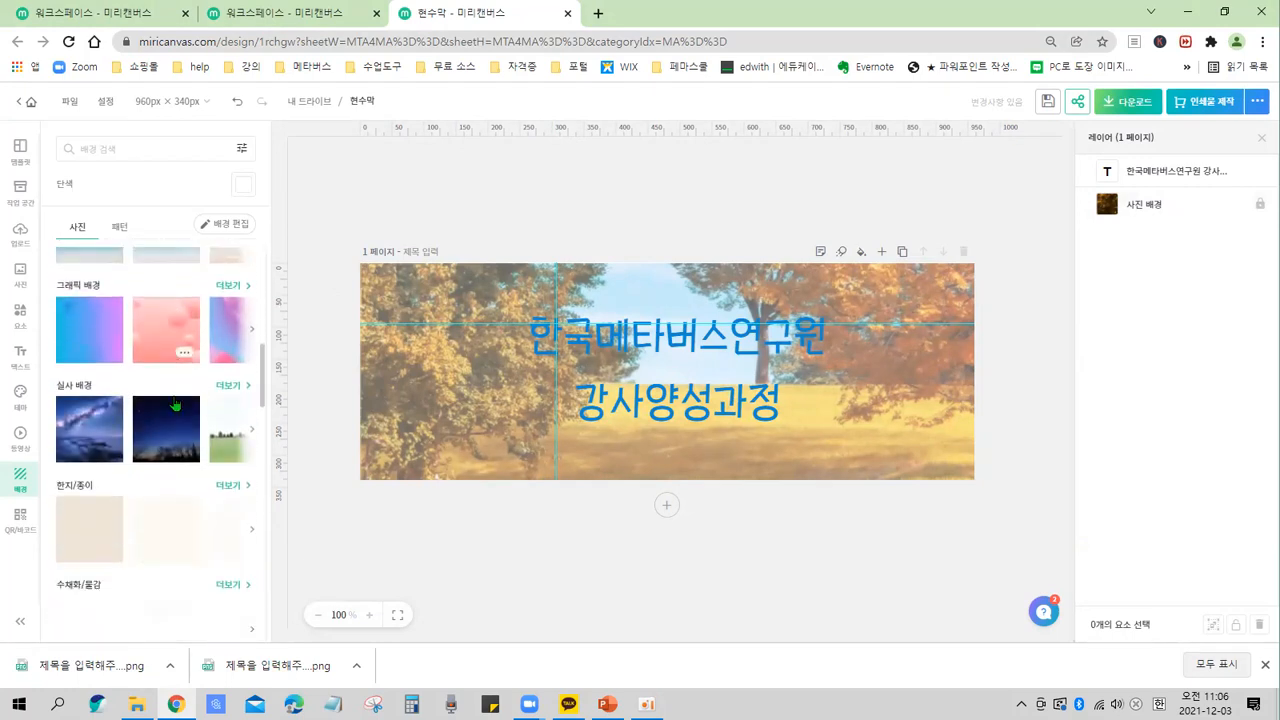
{"action": "scroll", "coordinate": [175, 404], "scroll_direction": "down", "scroll_amount": 3}
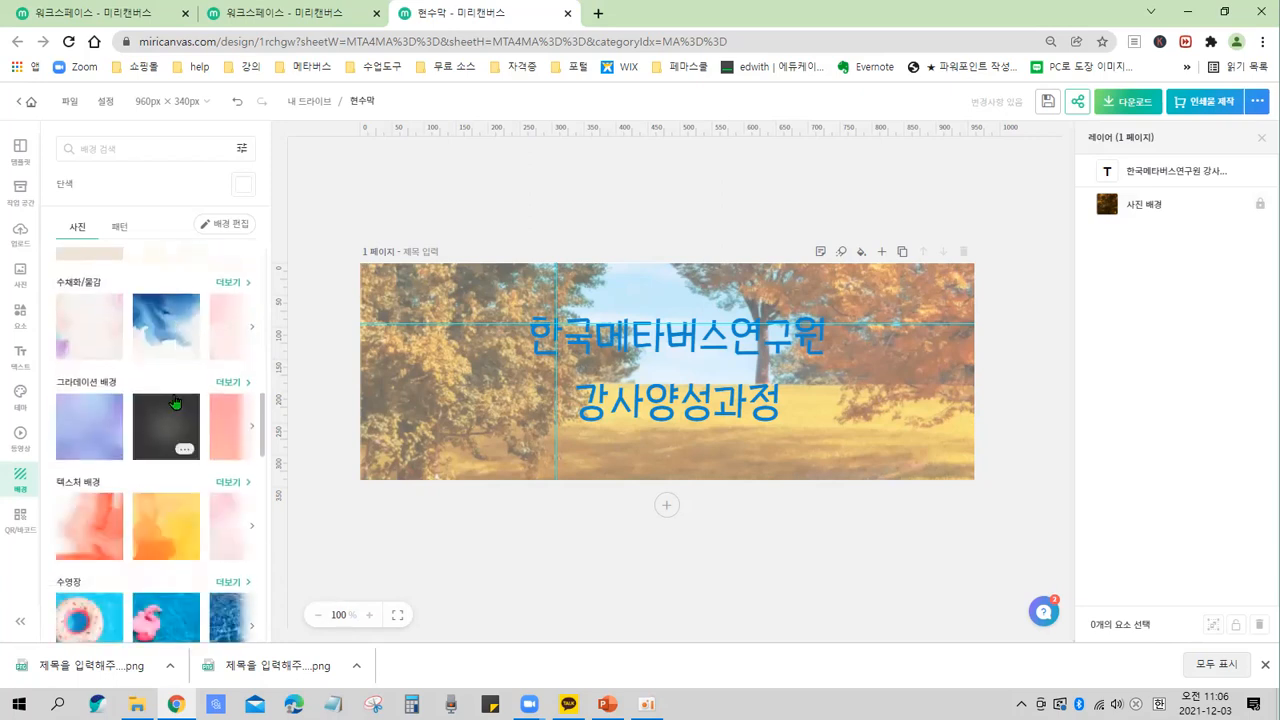
{"action": "scroll", "coordinate": [175, 402], "scroll_direction": "down", "scroll_amount": 3}
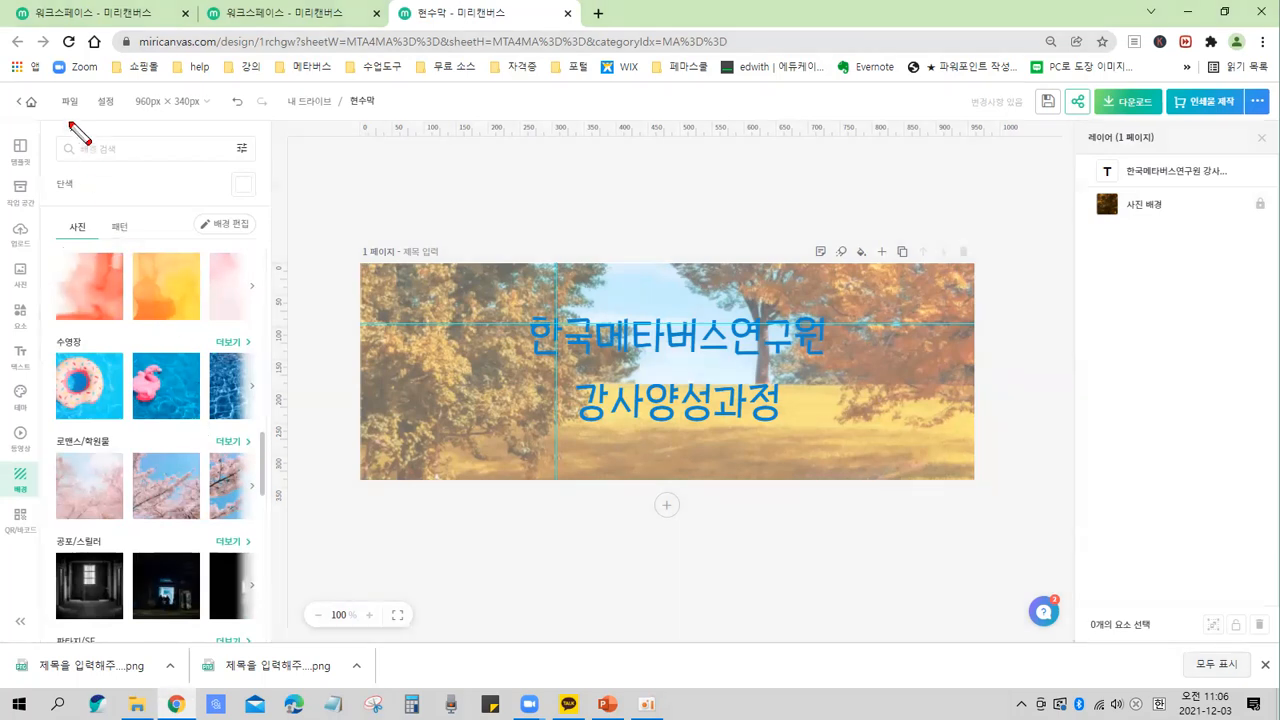
{"action": "mouse_move", "coordinate": [53, 125]}
{"action": "left_mouse_down"}
{"action": "mouse_move", "coordinate": [166, 163]}
{"action": "mouse_move", "coordinate": [262, 168]}
{"action": "left_mouse_up"}
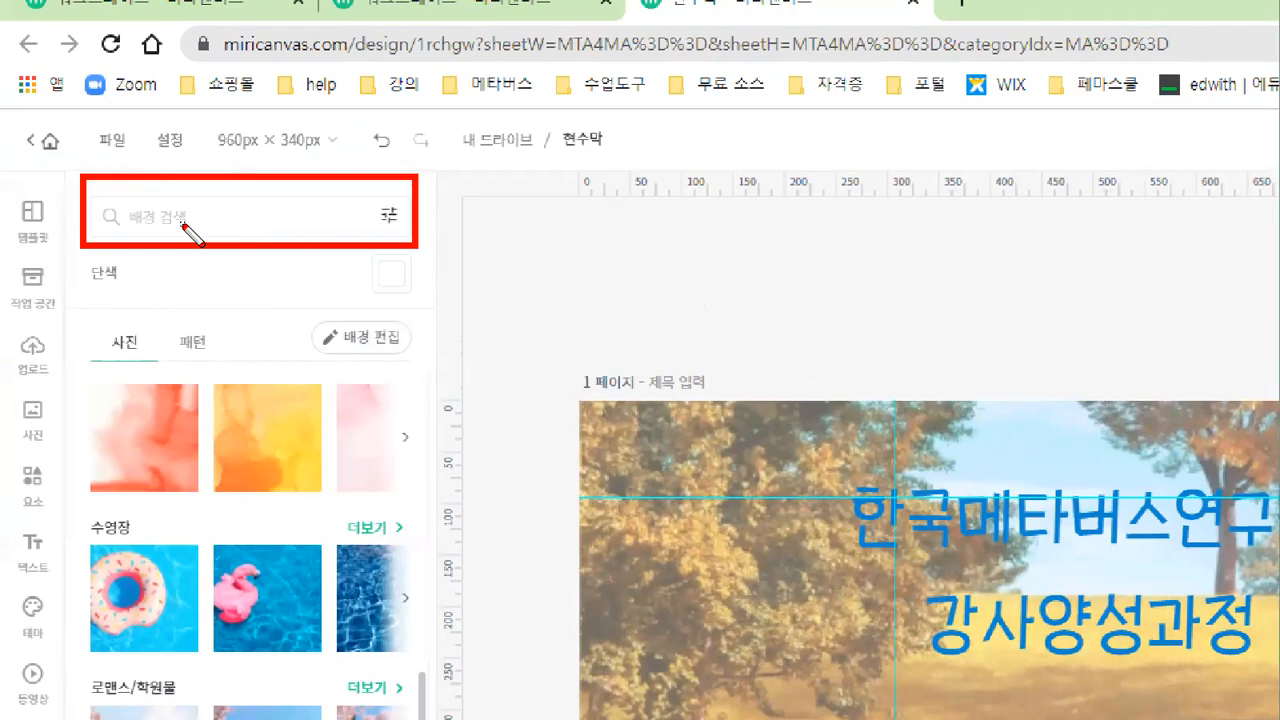
{"action": "key", "text": "Escape"}
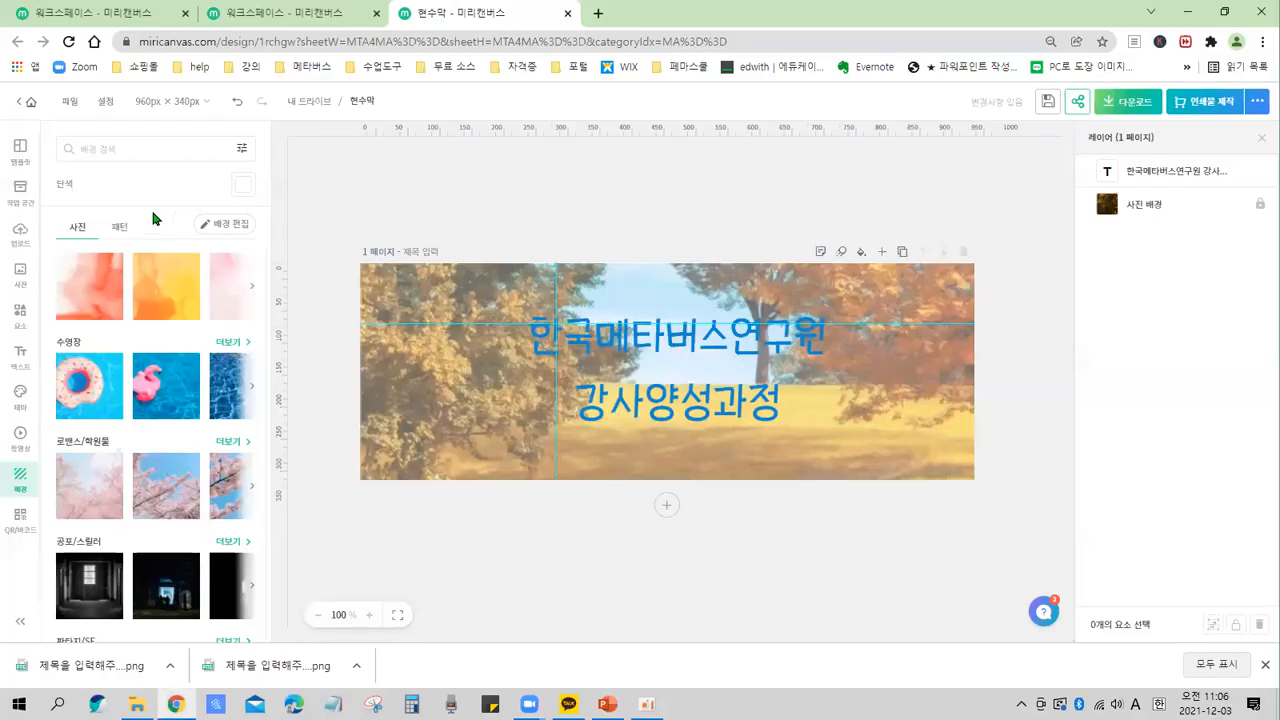
Search the backgrounds for 크리스마스 and apply the pale lavender bokeh photo to the page.
{"action": "left_click", "coordinate": [189, 218]}
{"action": "type", "text": "크리스"}
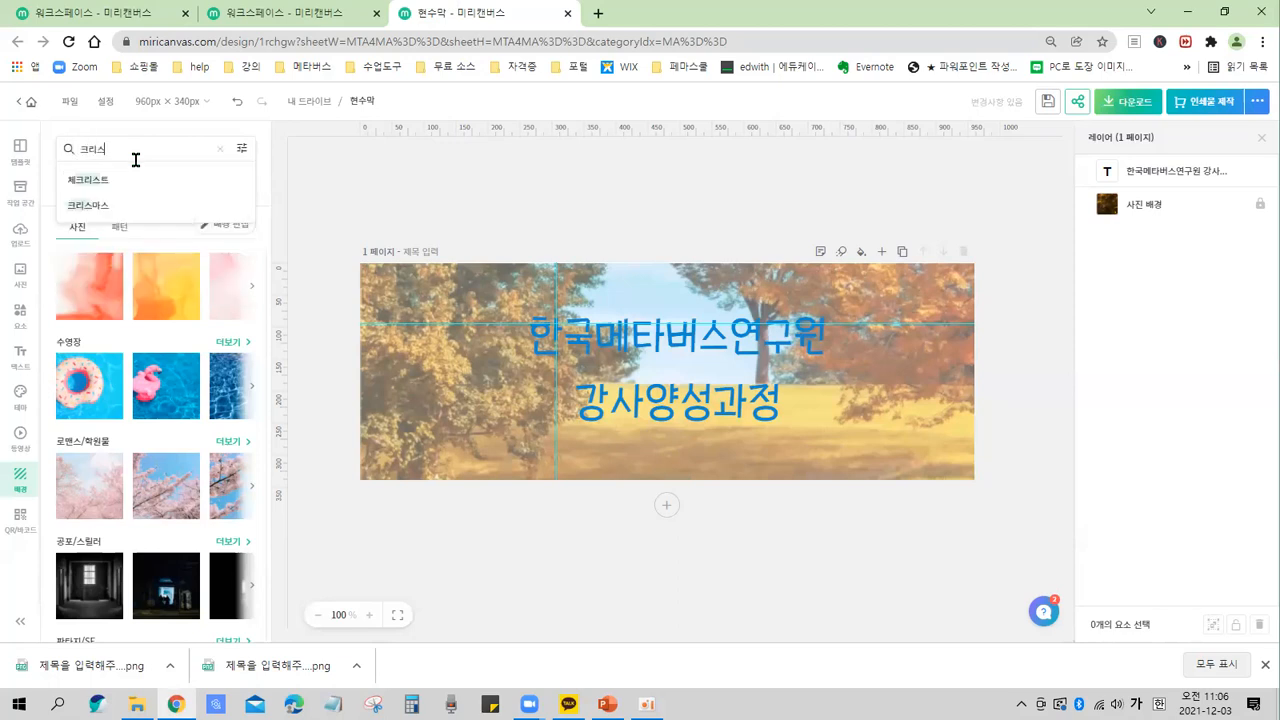
{"action": "type", "text": "맛ㅡ"}
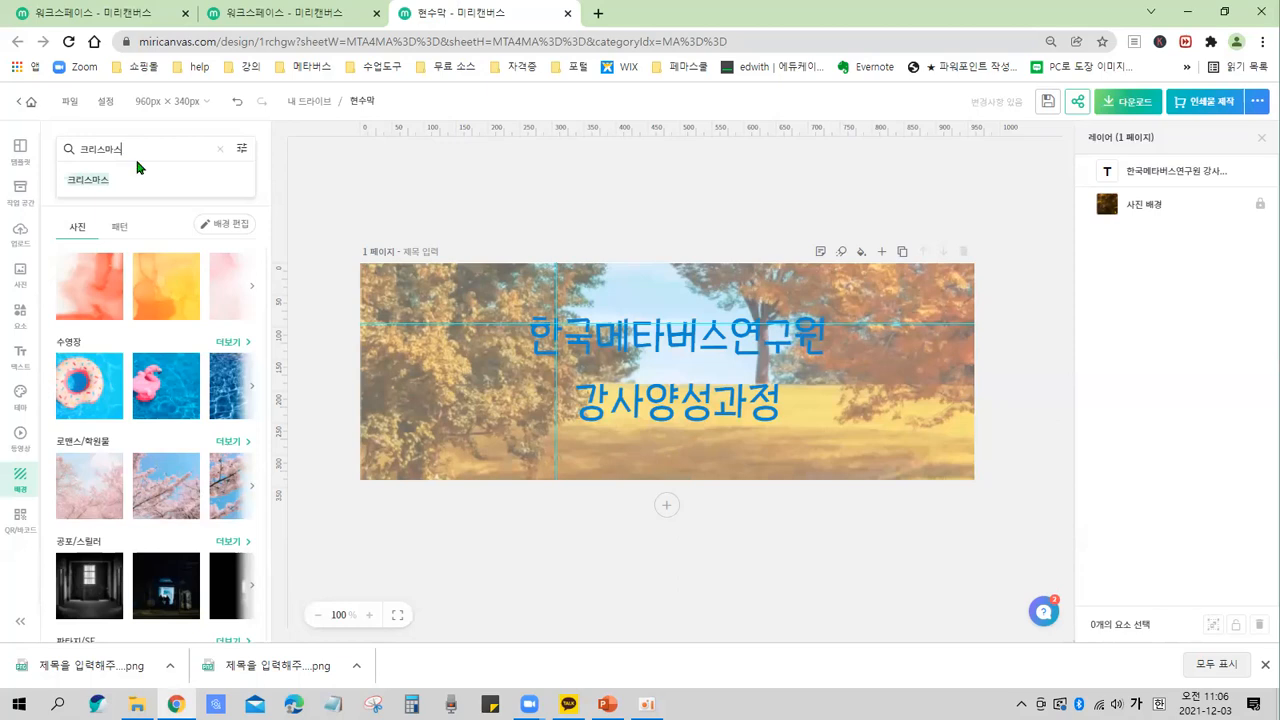
{"action": "key", "text": "Return"}
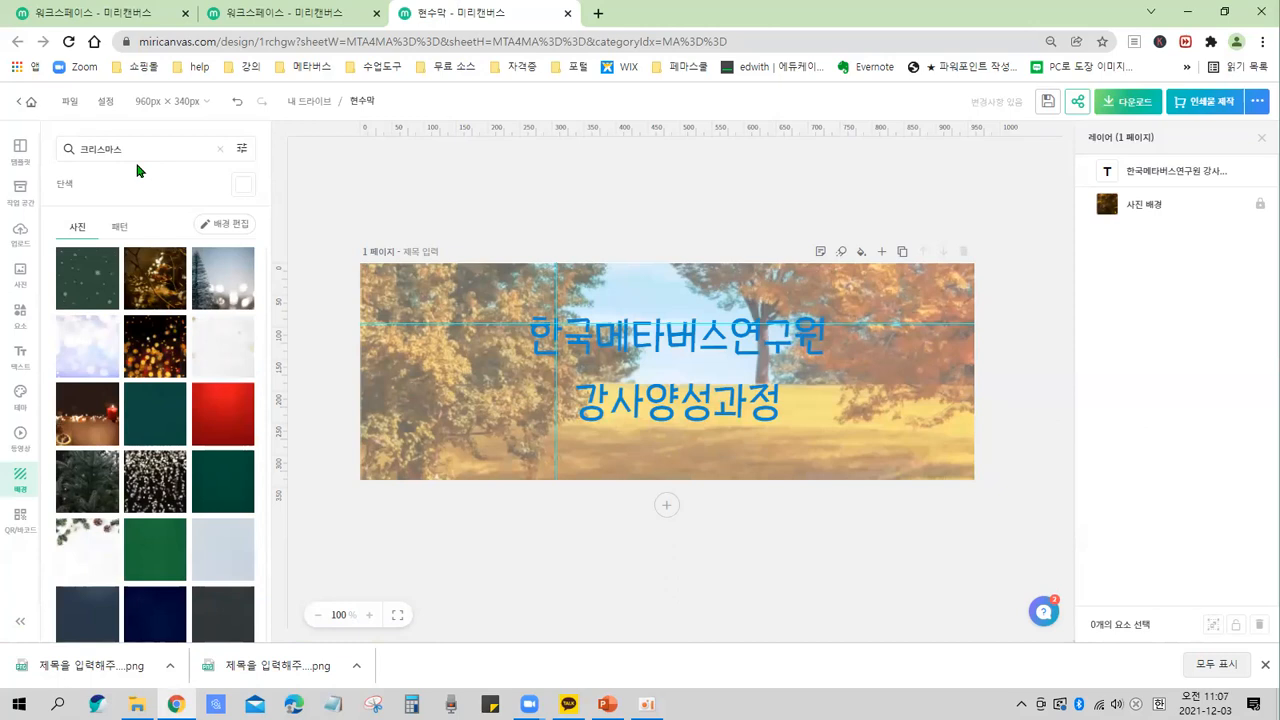
{"action": "left_click", "coordinate": [80, 363]}
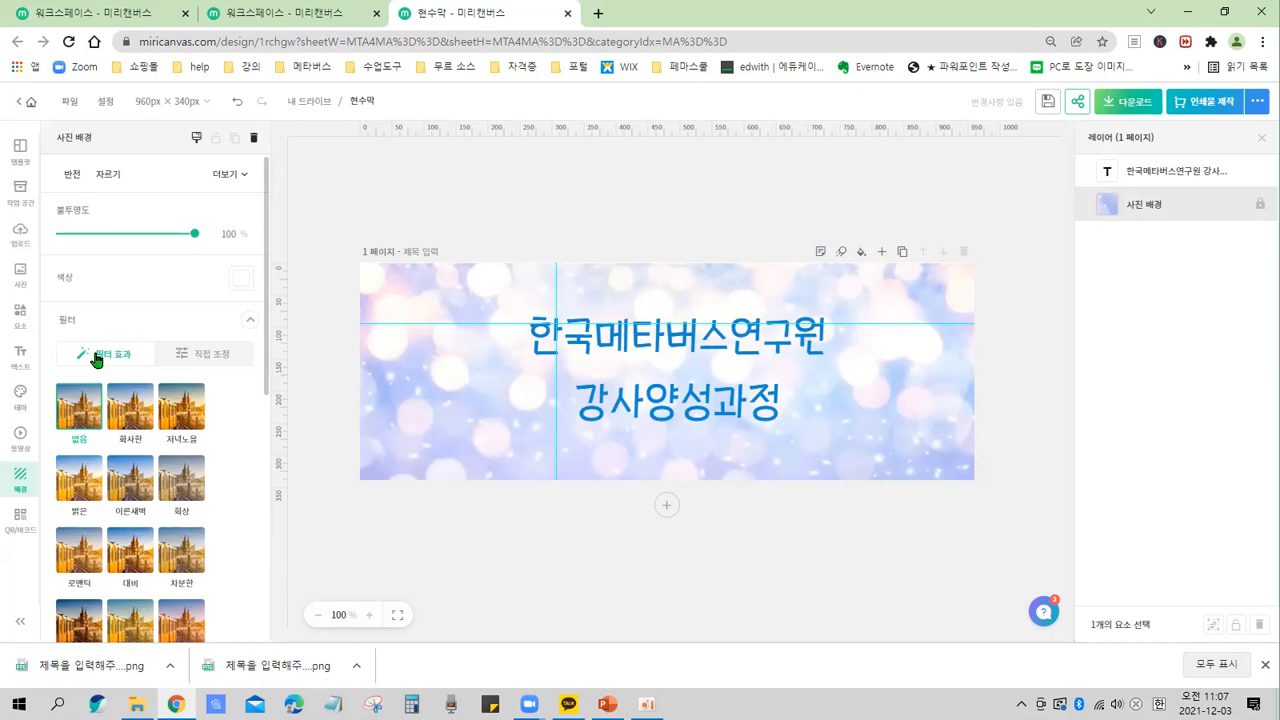
{"action": "left_click", "coordinate": [332, 390]}
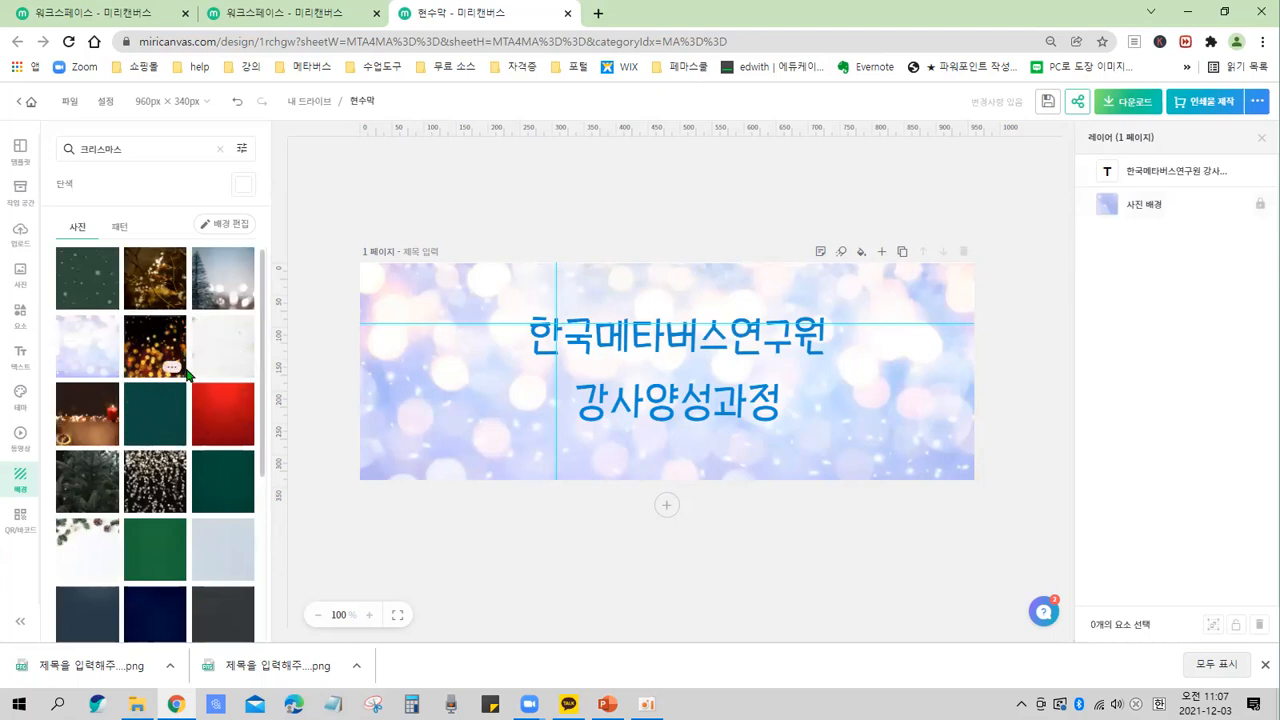
Replace the page background with the white Christmas photo showing pine branches and a pinecone.
{"action": "mouse_move", "coordinate": [63, 137]}
{"action": "left_mouse_down"}
{"action": "mouse_move", "coordinate": [100, 176]}
{"action": "mouse_move", "coordinate": [150, 166]}
{"action": "left_mouse_up"}
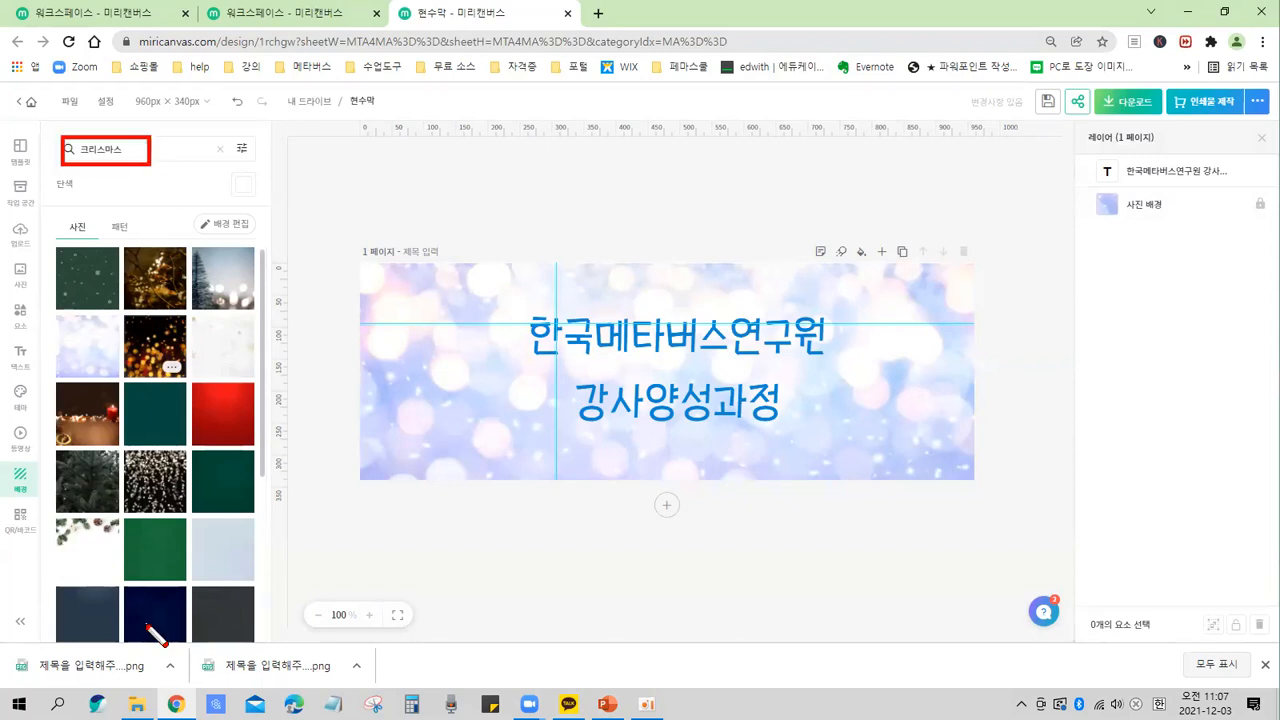
{"action": "key", "text": "Escape"}
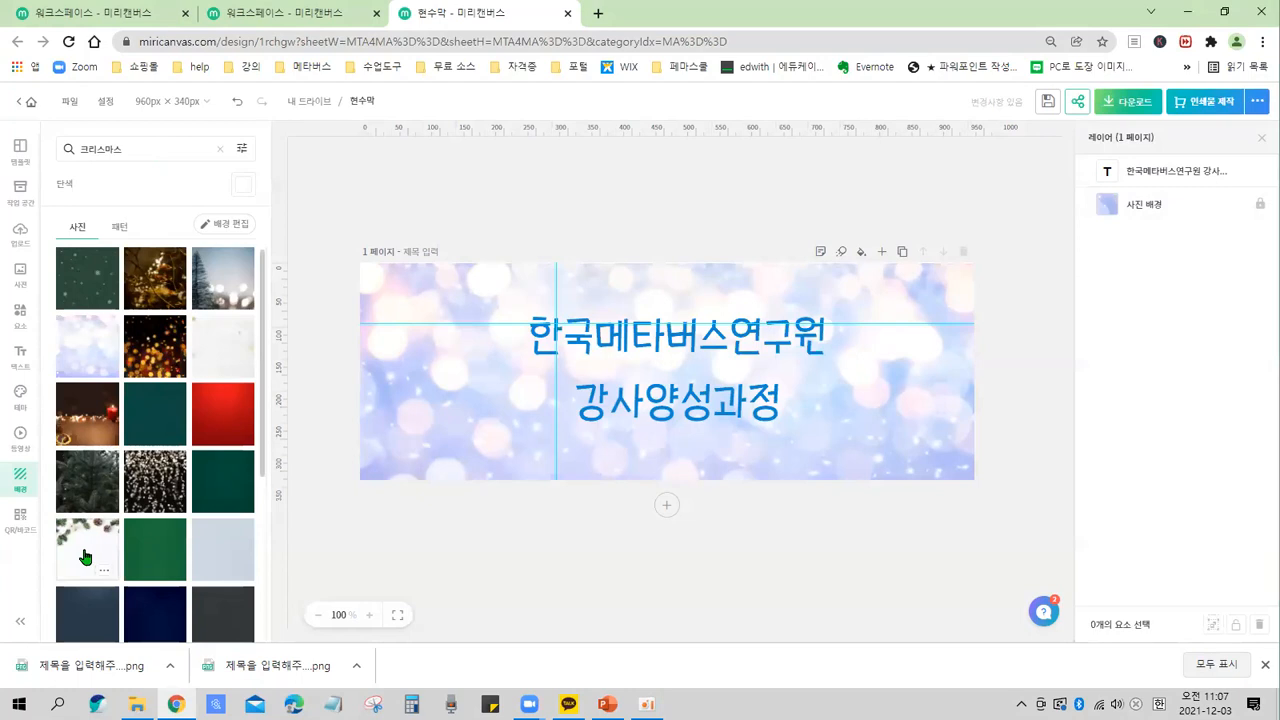
{"action": "left_click", "coordinate": [85, 557]}
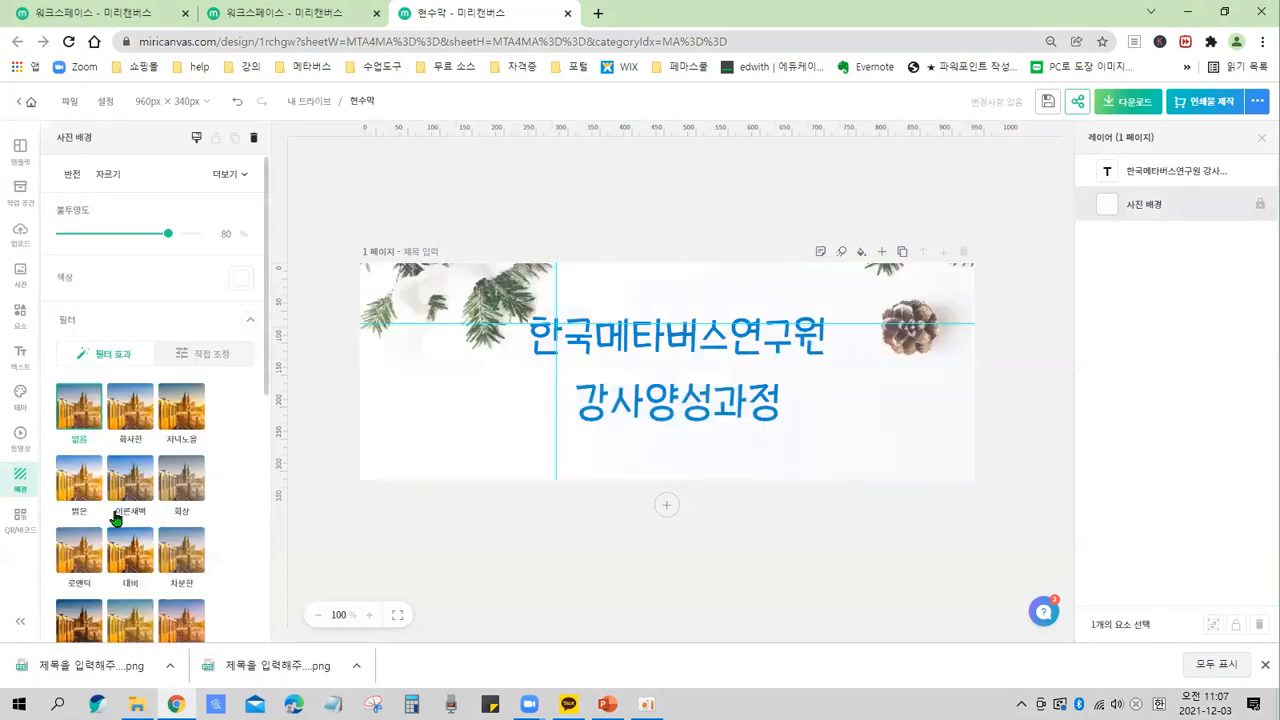
{"action": "left_click", "coordinate": [330, 441]}
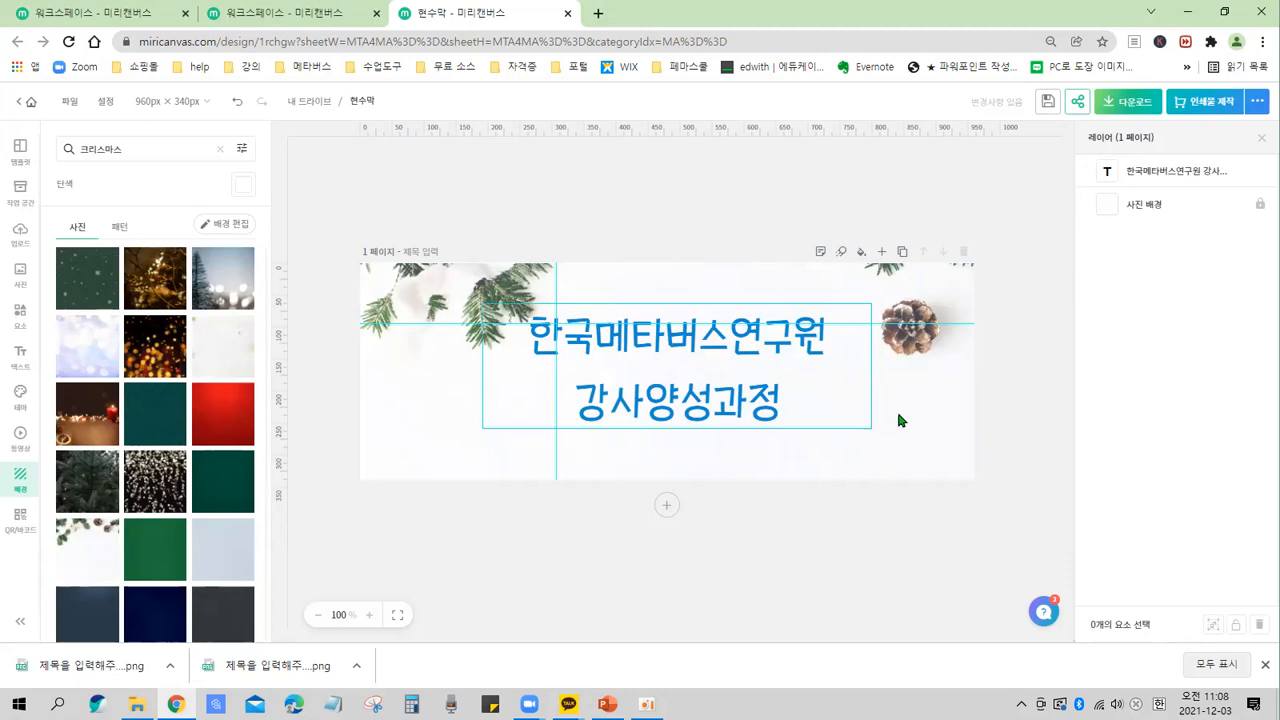
{"action": "left_click", "coordinate": [991, 434]}
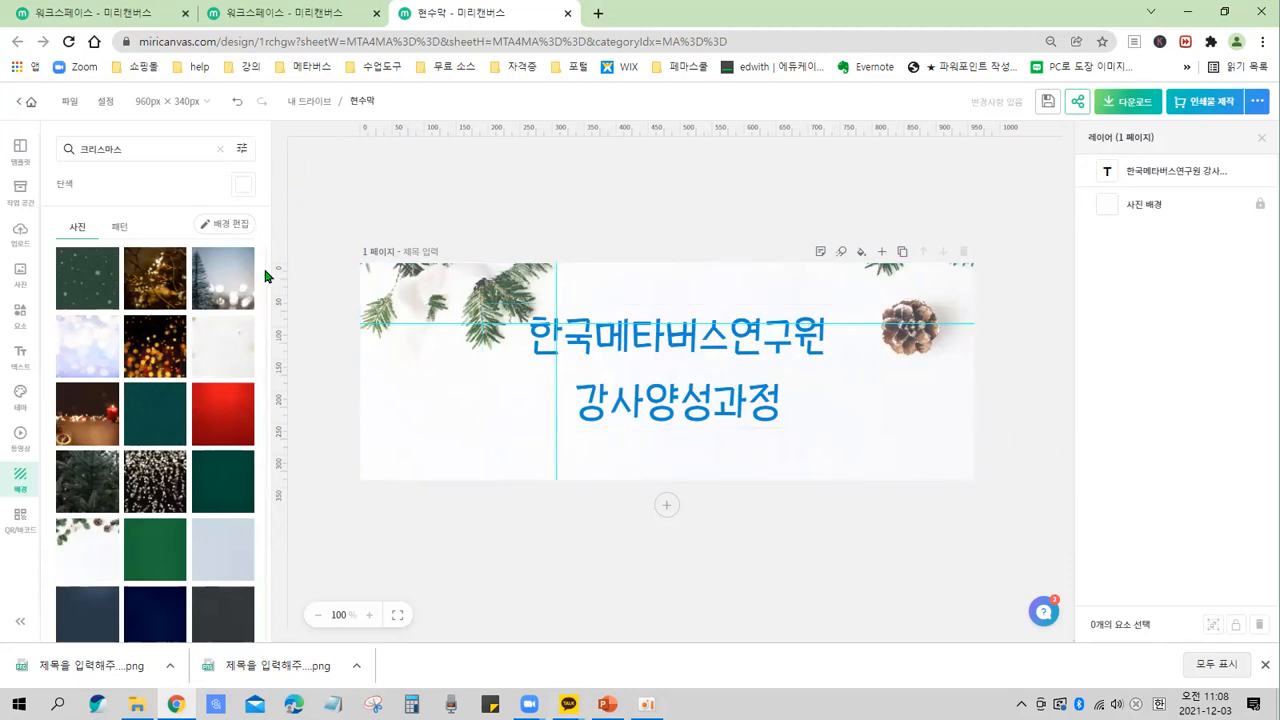
Browse the 크리스마스 results among the pattern backgrounds.
{"action": "key", "text": "ctrl+2"}
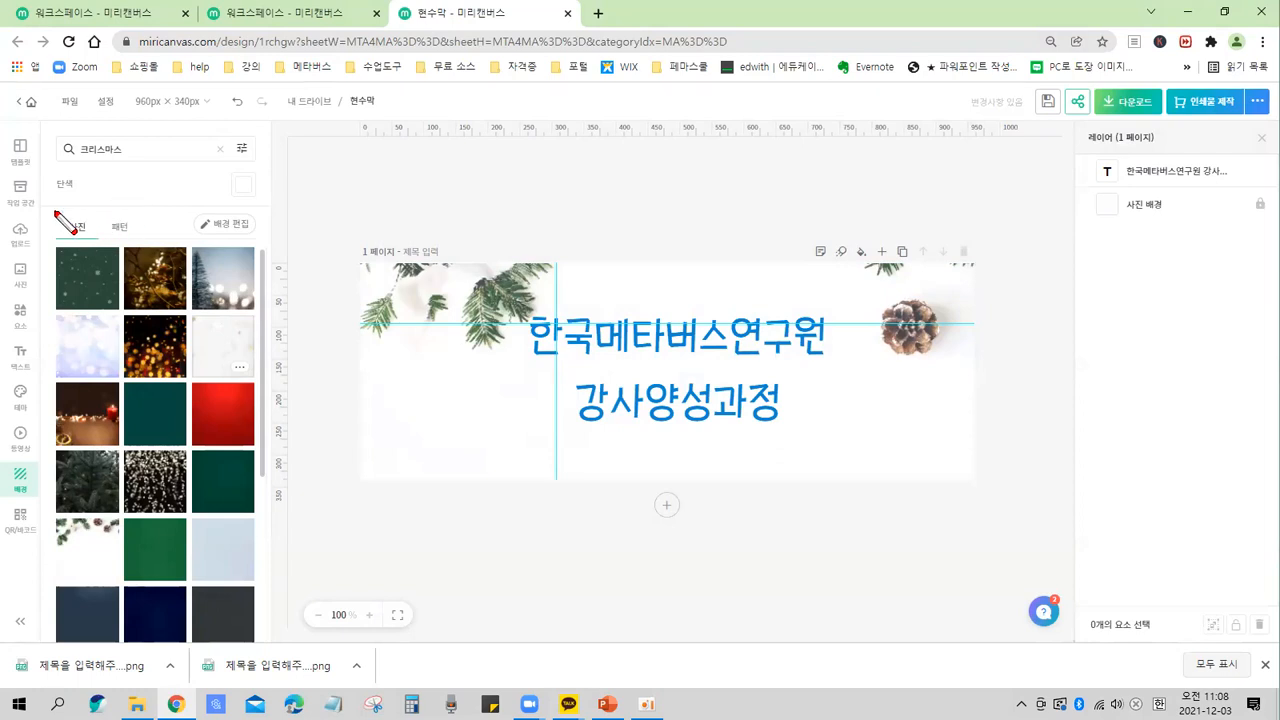
{"action": "mouse_move", "coordinate": [57, 209]}
{"action": "left_mouse_down"}
{"action": "mouse_move", "coordinate": [89, 241]}
{"action": "mouse_move", "coordinate": [142, 249]}
{"action": "left_mouse_up"}
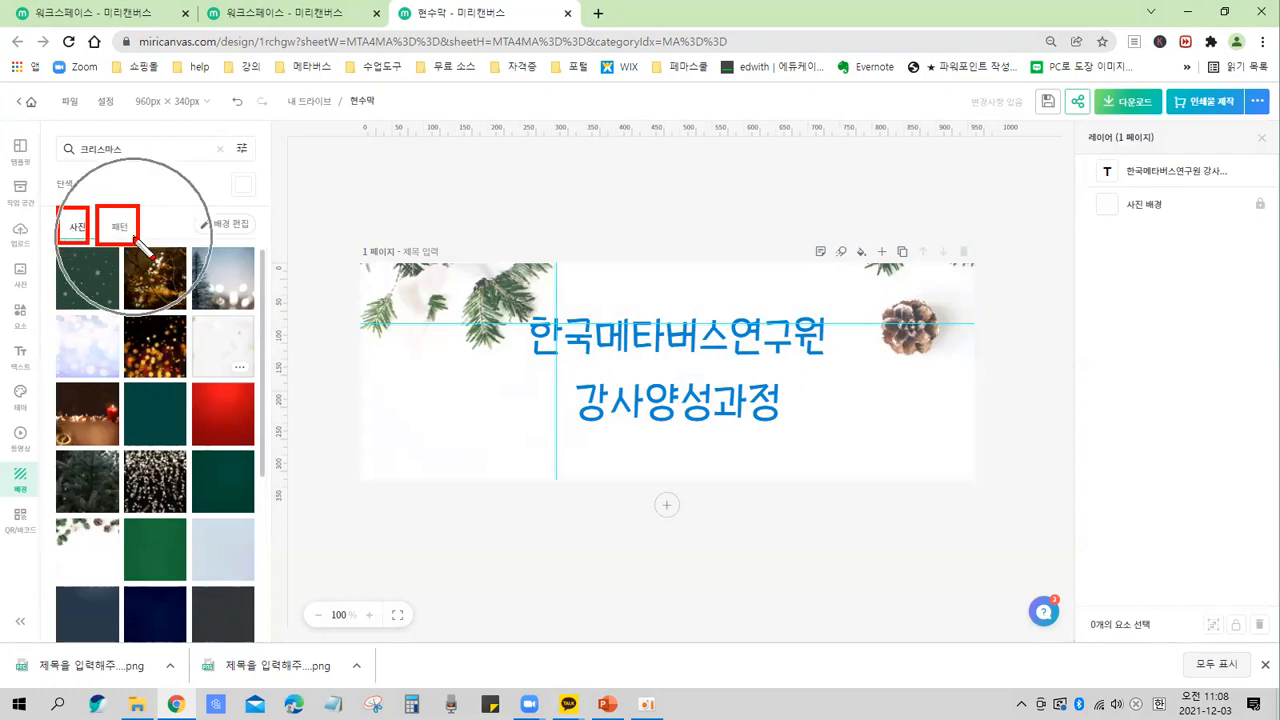
{"action": "key", "text": "Escape"}
{"action": "left_click", "coordinate": [120, 229]}
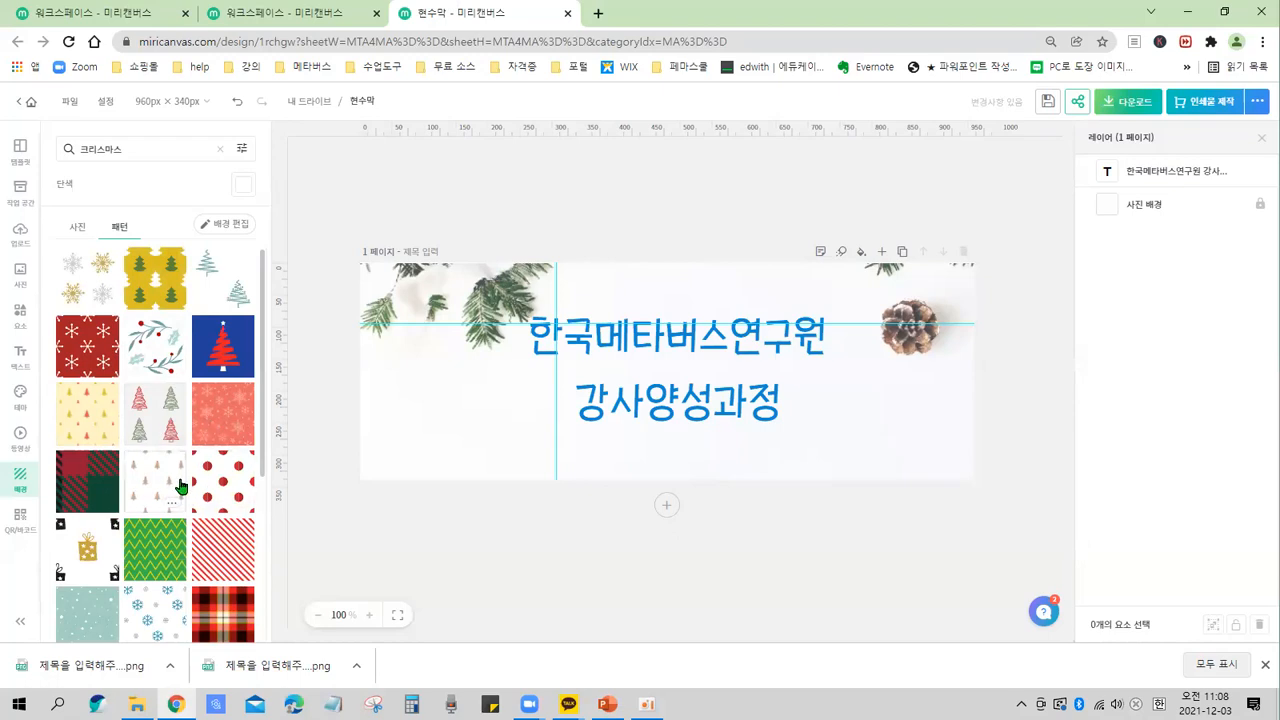
{"action": "scroll", "coordinate": [172, 462], "scroll_direction": "down", "scroll_amount": 3}
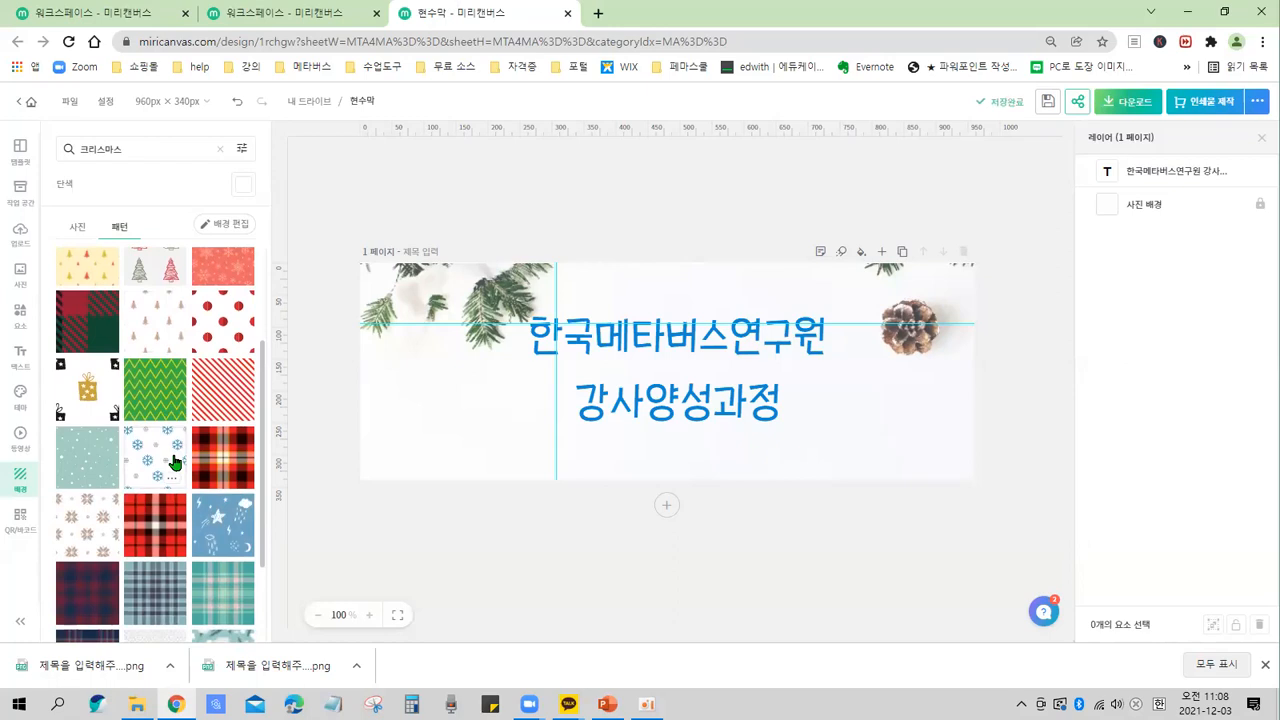
{"action": "left_click_drag", "start_coordinate": [56, 131], "coordinate": [145, 167]}
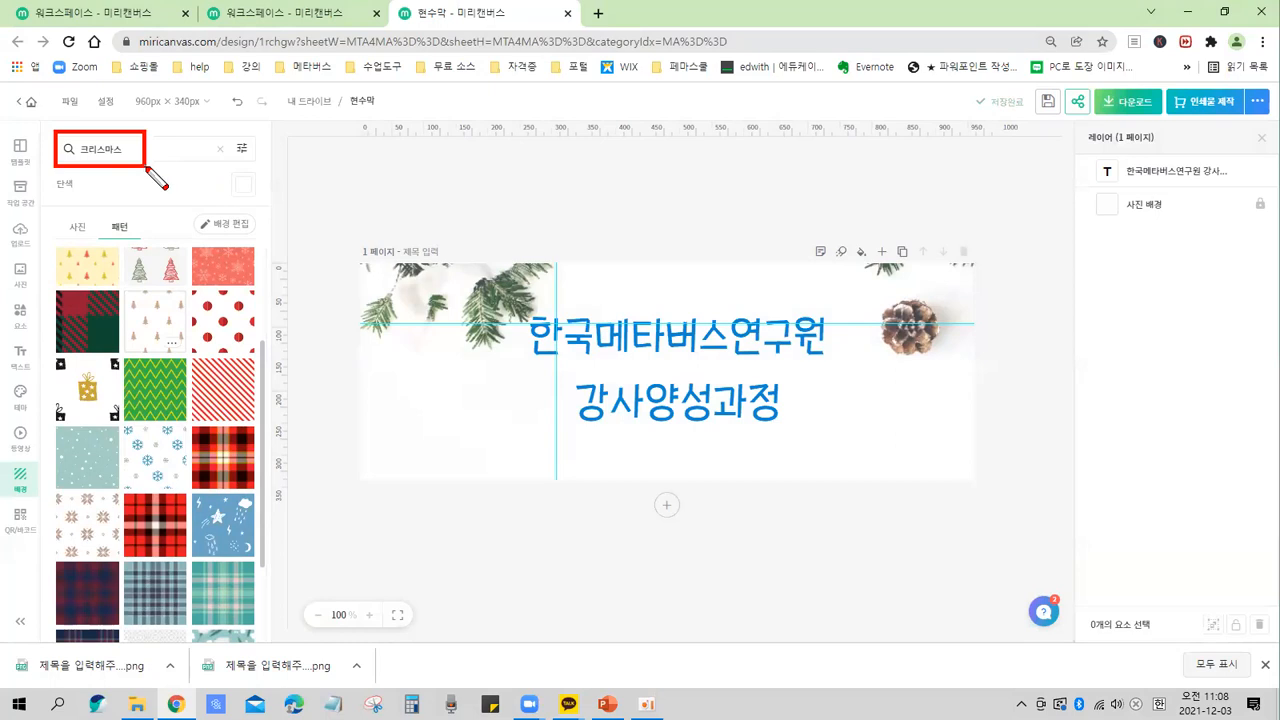
{"action": "key", "text": "ctrl"}
{"action": "key", "text": "ctrl"}
{"action": "key", "text": "Escape"}
{"action": "key", "text": "ctrl"}
{"action": "key", "text": "ctrl"}
{"action": "key", "text": "ctrl"}
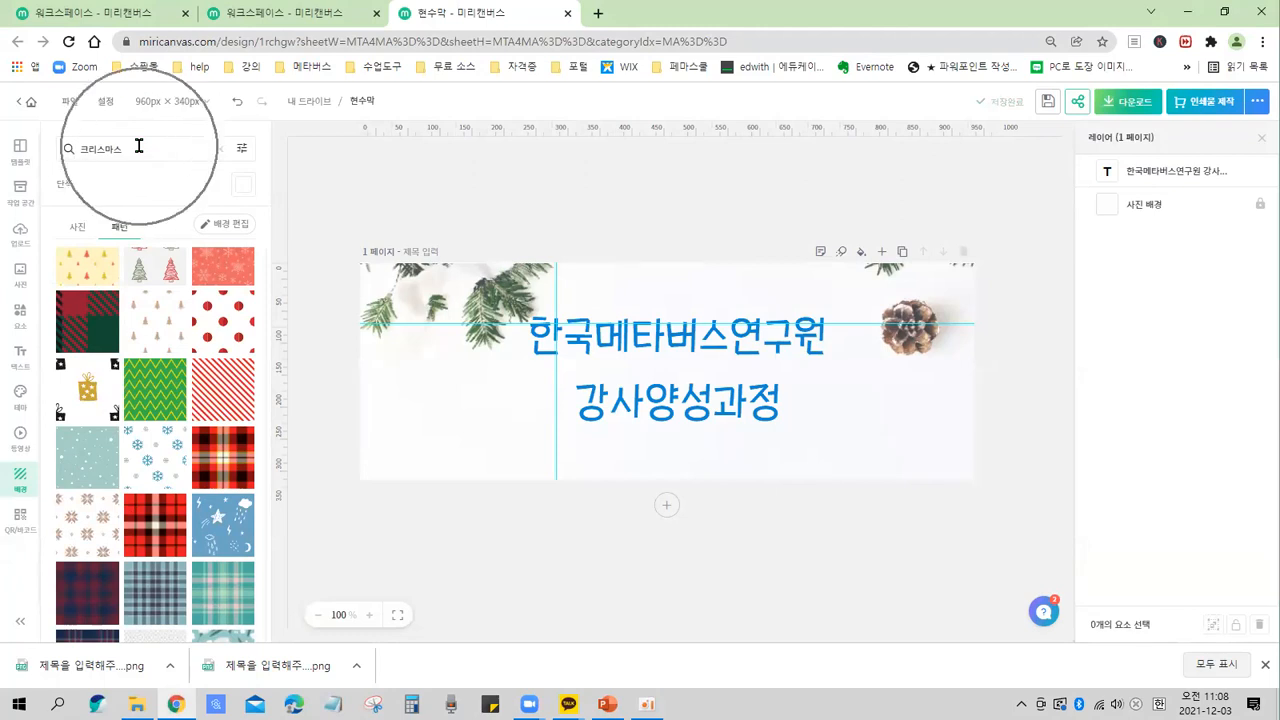
{"action": "key", "text": "ctrl"}
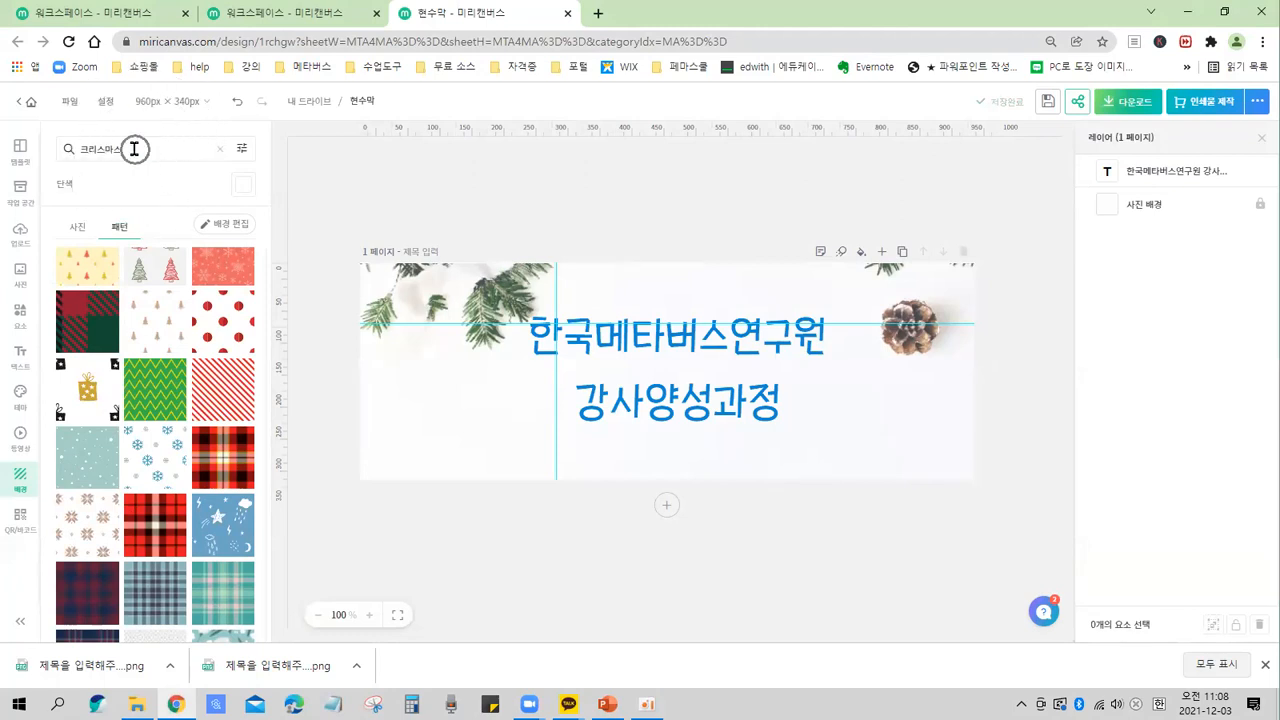
{"action": "key", "text": "ctrl"}
Clear the background search and switch the library to pattern backgrounds.
{"action": "left_click", "coordinate": [221, 152]}
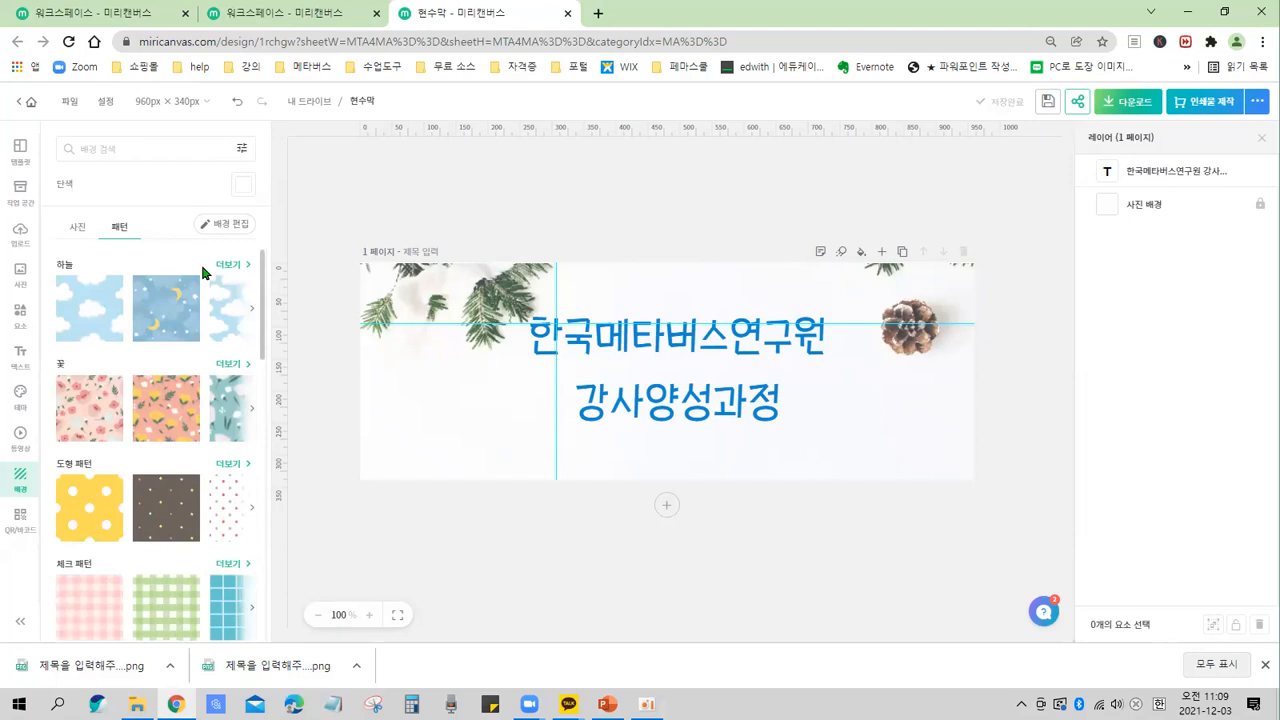
{"action": "left_click", "coordinate": [443, 418]}
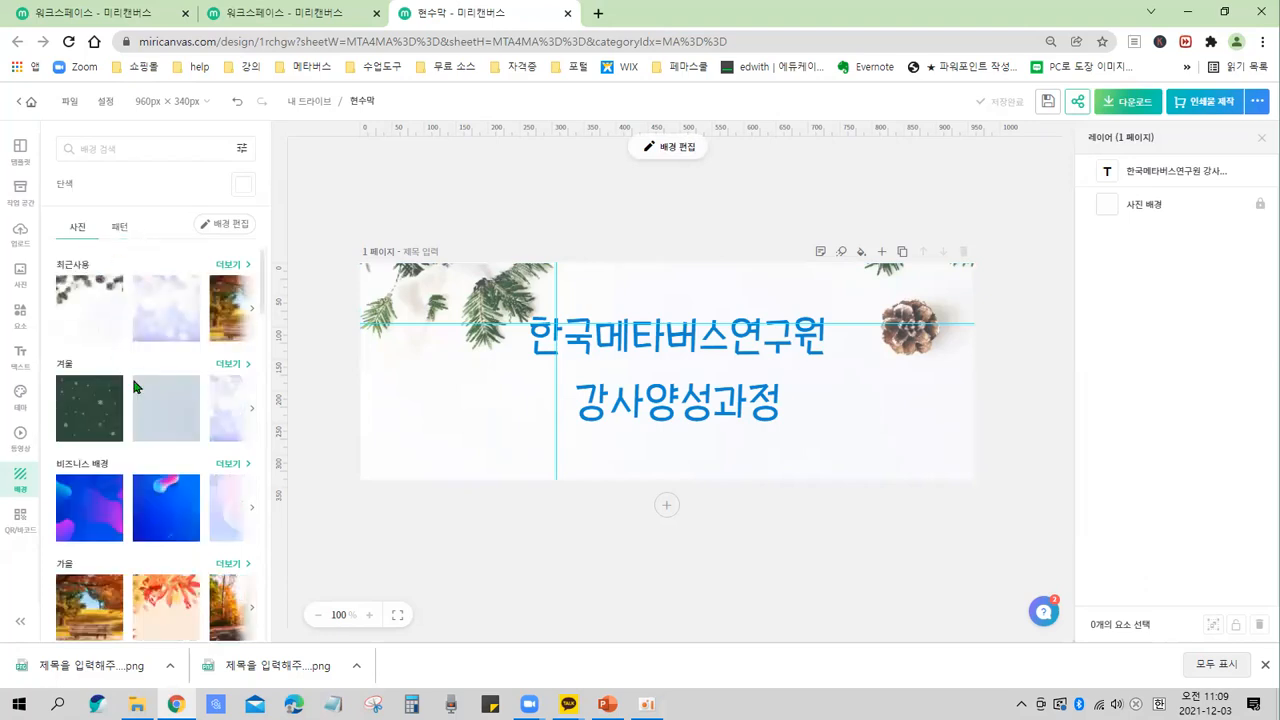
{"action": "left_click", "coordinate": [416, 525]}
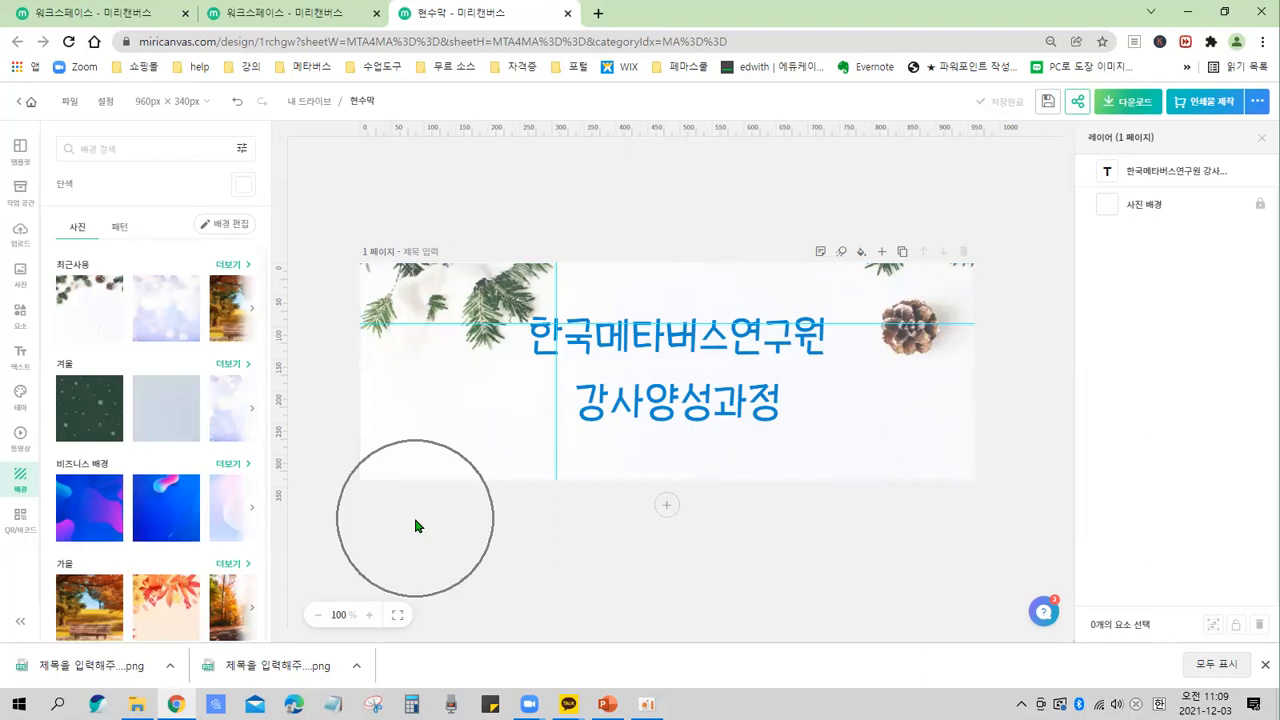
{"action": "left_click", "coordinate": [23, 482]}
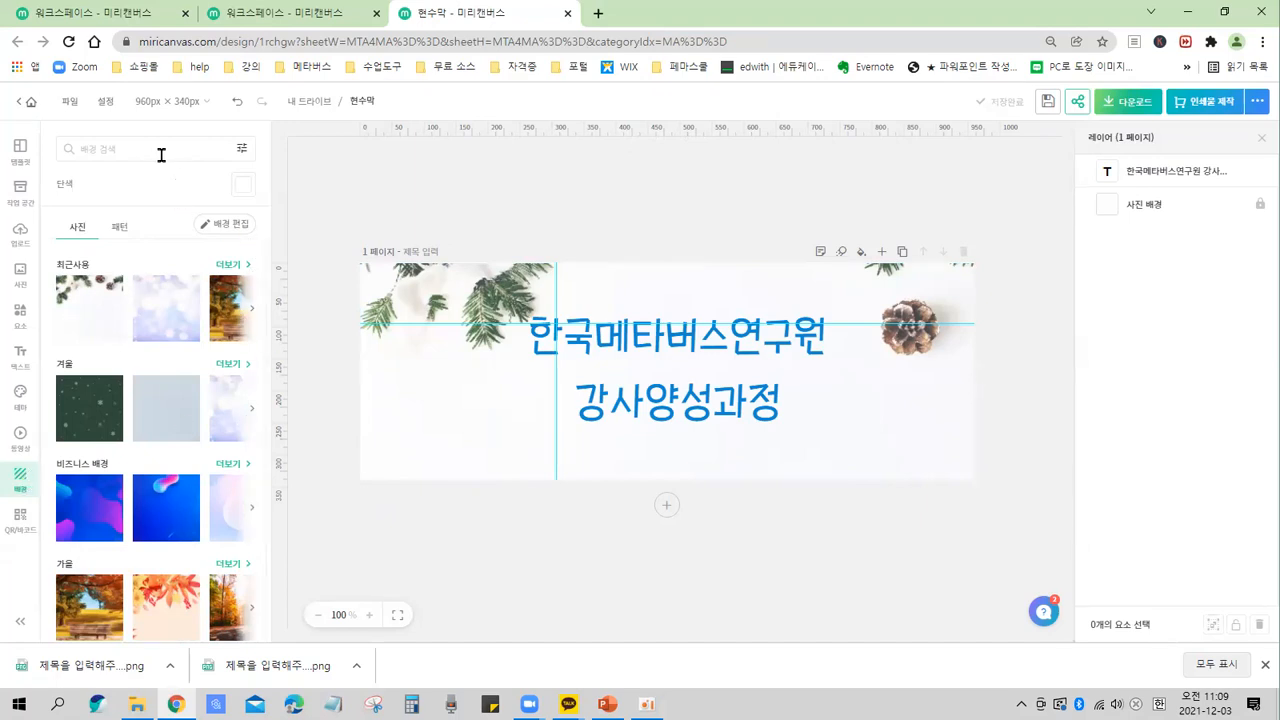
{"action": "left_click", "coordinate": [124, 229]}
{"action": "key", "text": "ctrl"}
{"action": "key", "text": "ctrl"}
{"action": "left_click", "coordinate": [122, 230]}
{"action": "key", "text": "ctrl"}
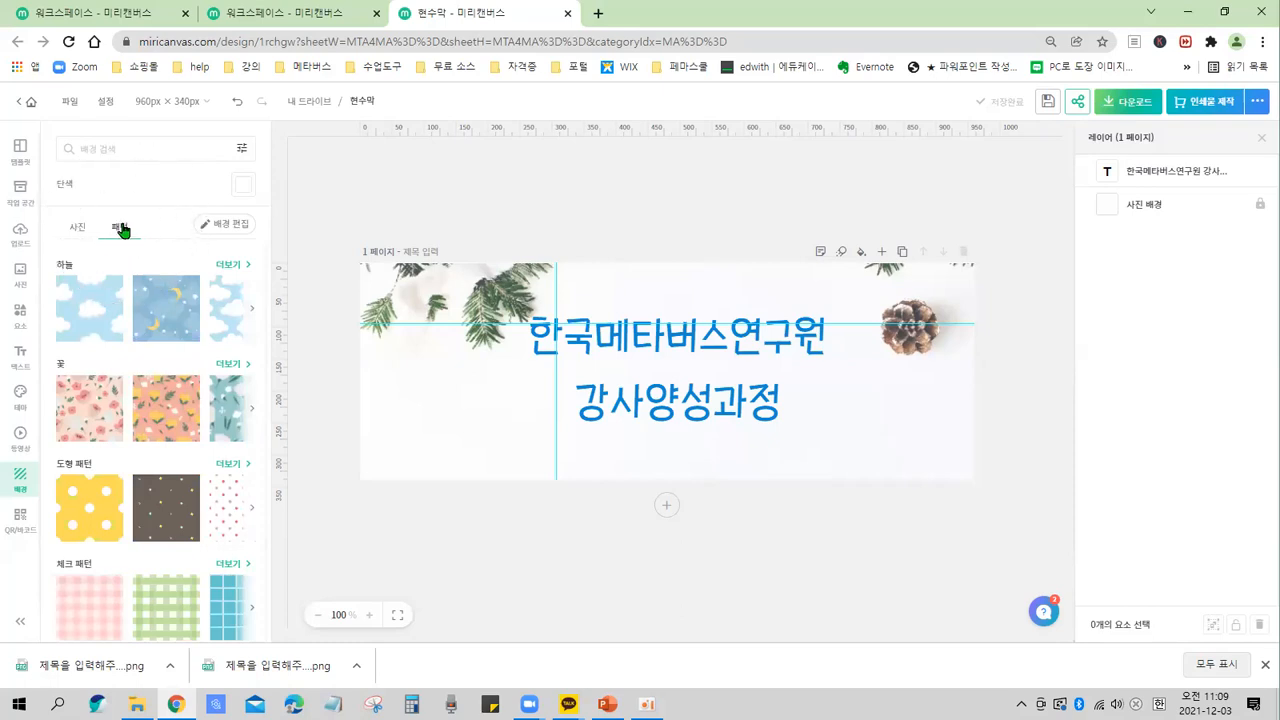
{"action": "key", "text": "ctrl"}
Apply the pink gingham design from the 체크 패턴 set as the page background.
{"action": "scroll", "coordinate": [168, 355], "scroll_direction": "down", "scroll_amount": 3}
{"action": "scroll", "coordinate": [179, 346], "scroll_direction": "down", "scroll_amount": 3}
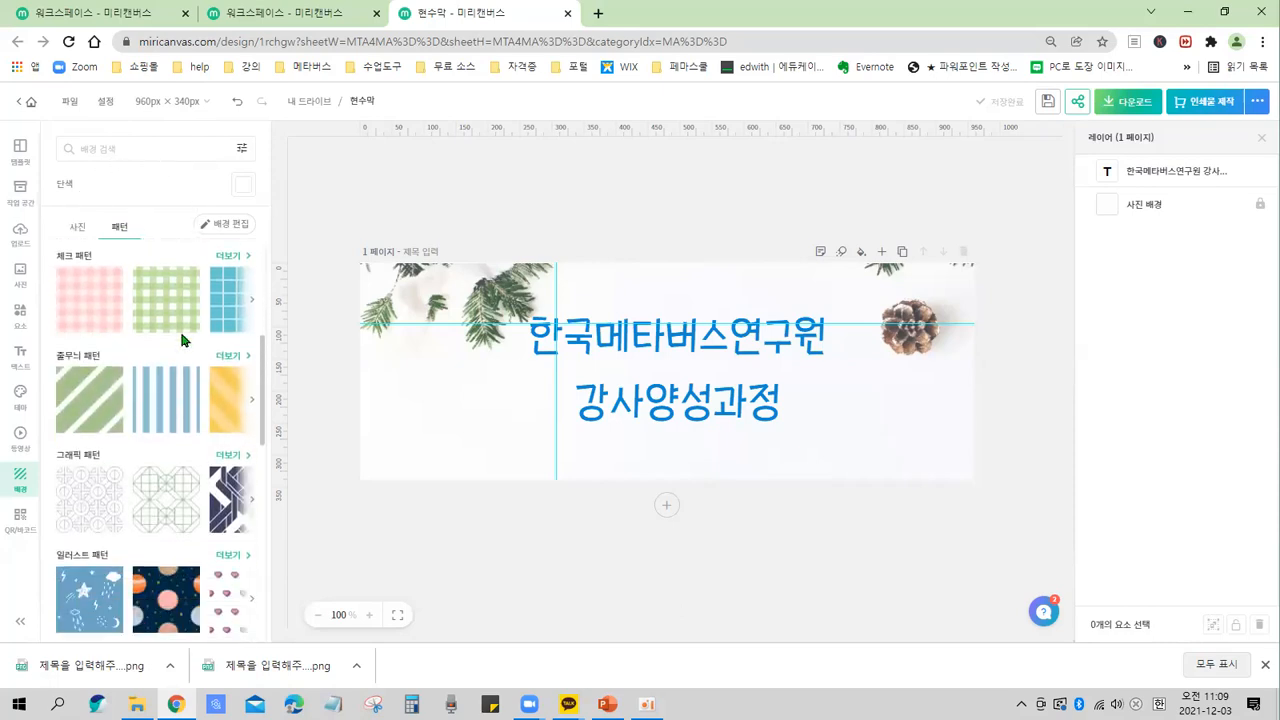
{"action": "scroll", "coordinate": [180, 340], "scroll_direction": "down", "scroll_amount": 1}
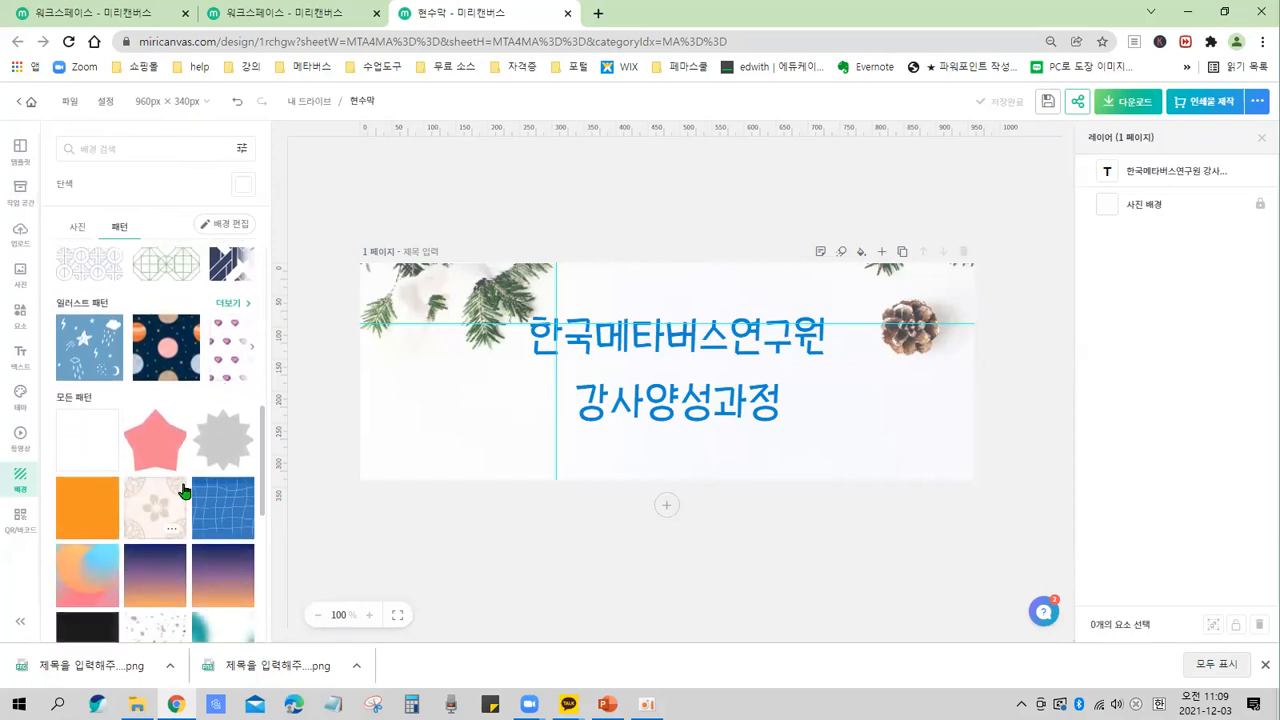
{"action": "scroll", "coordinate": [183, 414], "scroll_direction": "down", "scroll_amount": 1}
{"action": "scroll", "coordinate": [175, 441], "scroll_direction": "up", "scroll_amount": 5}
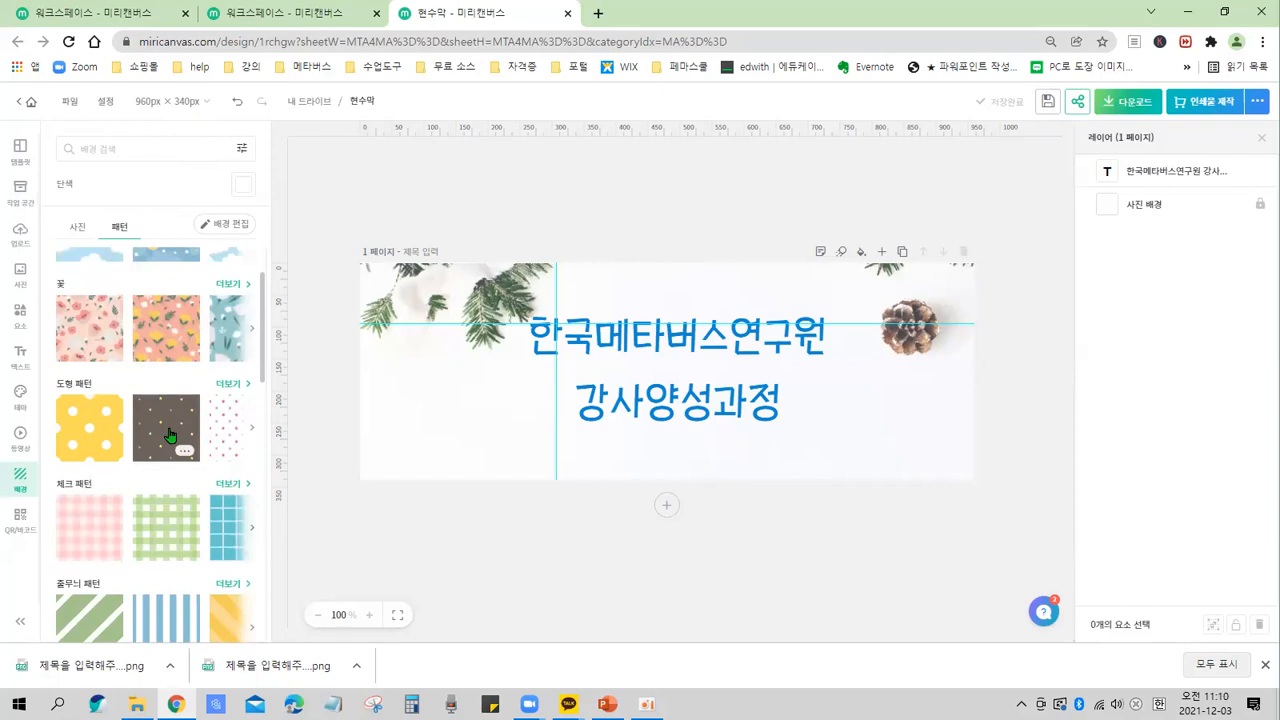
{"action": "left_click", "coordinate": [101, 516]}
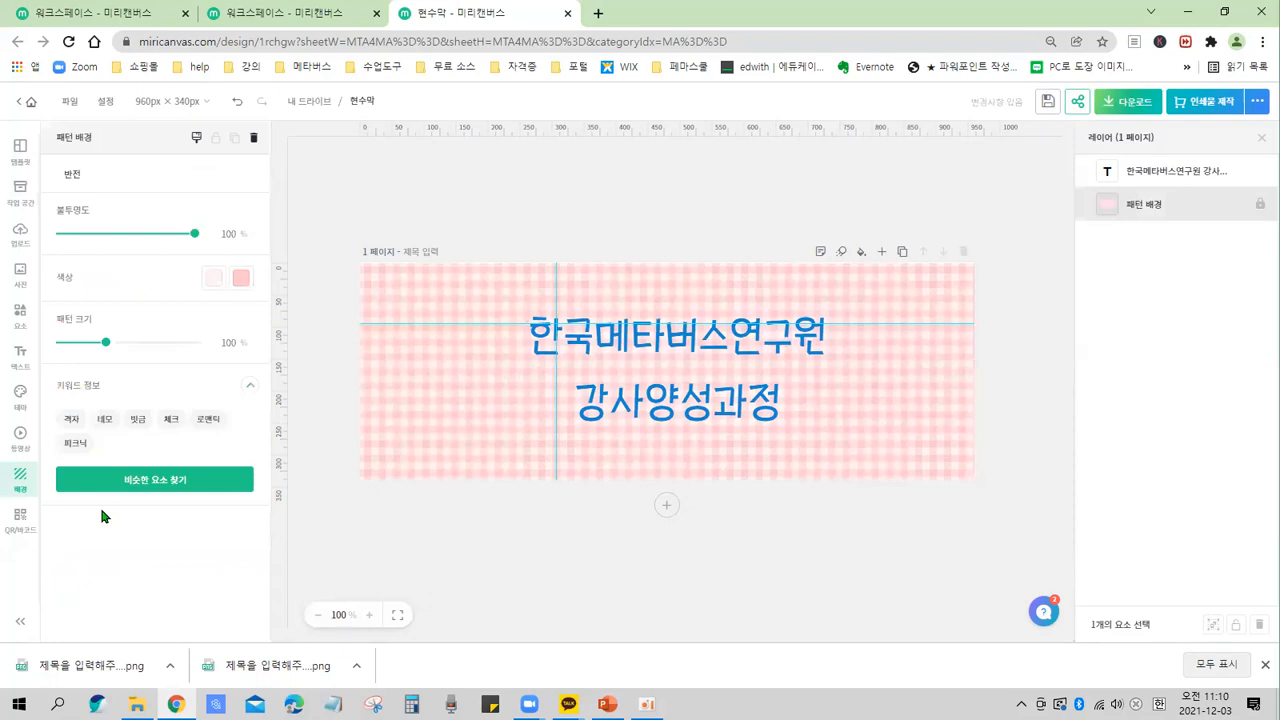
{"action": "key", "text": "ctrl"}
{"action": "key", "text": "ctrl"}
{"action": "key", "text": "ctrl"}
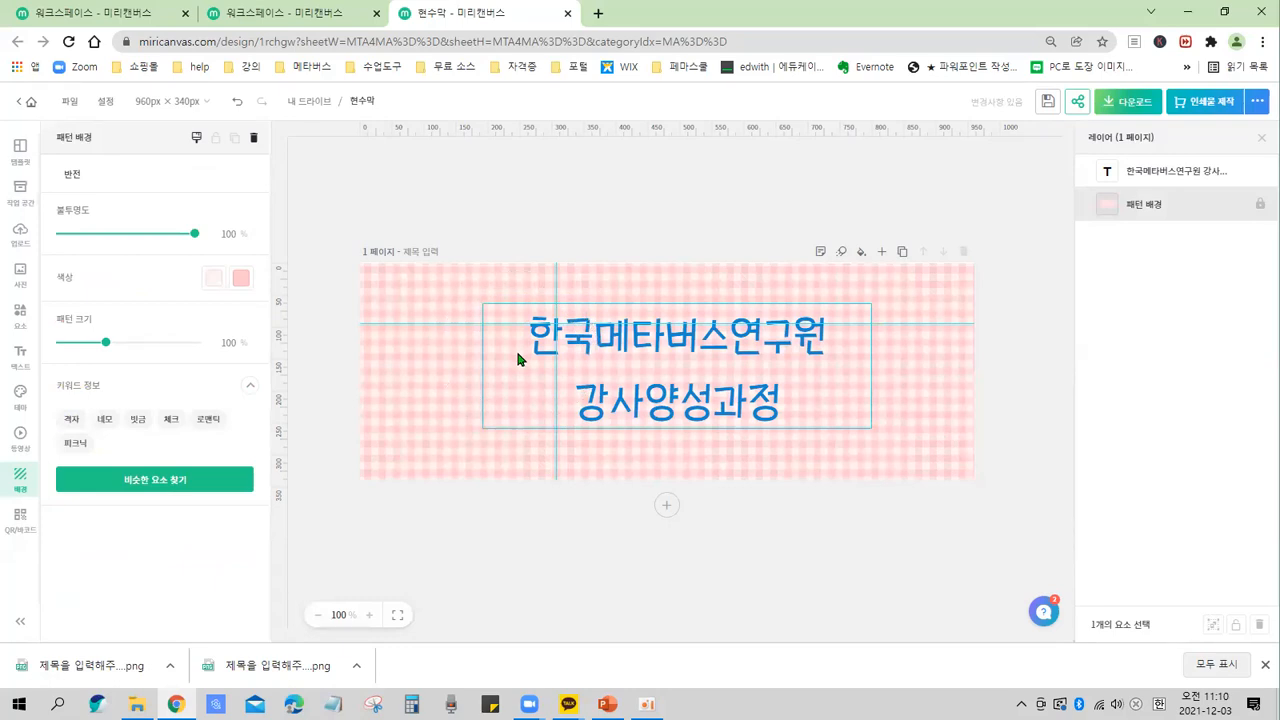
{"action": "left_click", "coordinate": [309, 503]}
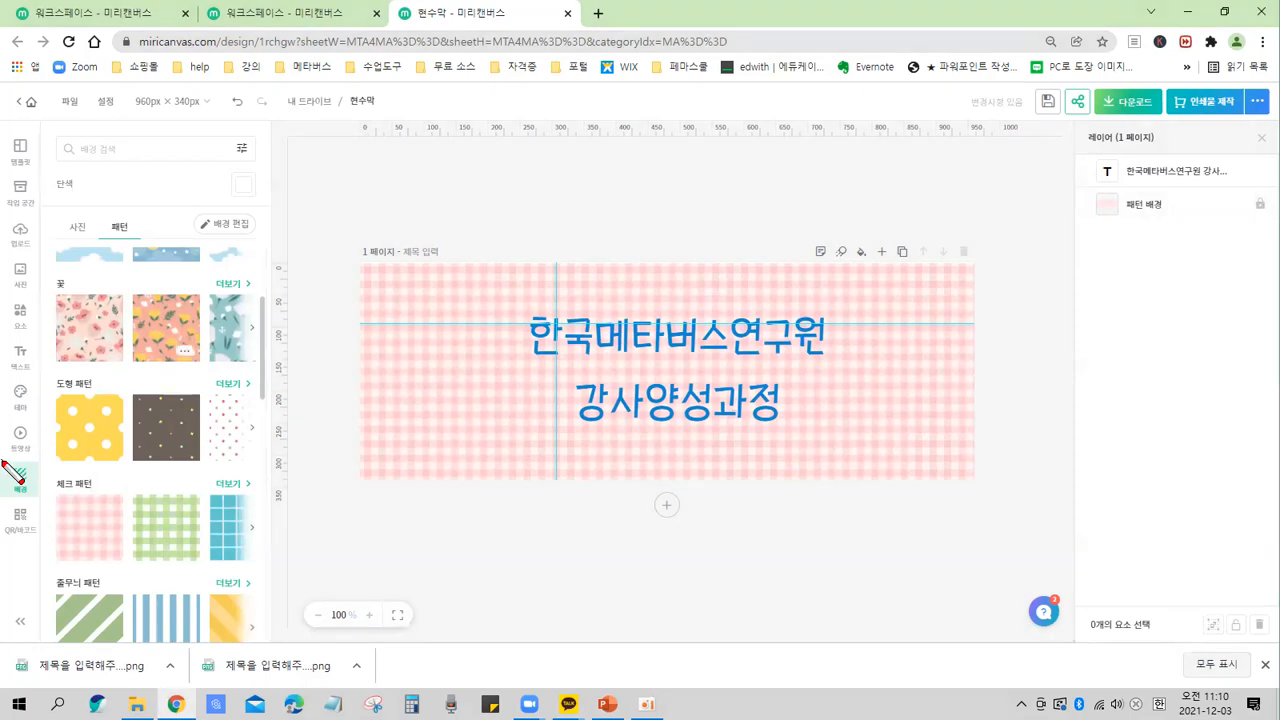
{"action": "left_click_drag", "start_coordinate": [2, 461], "coordinate": [40, 498]}
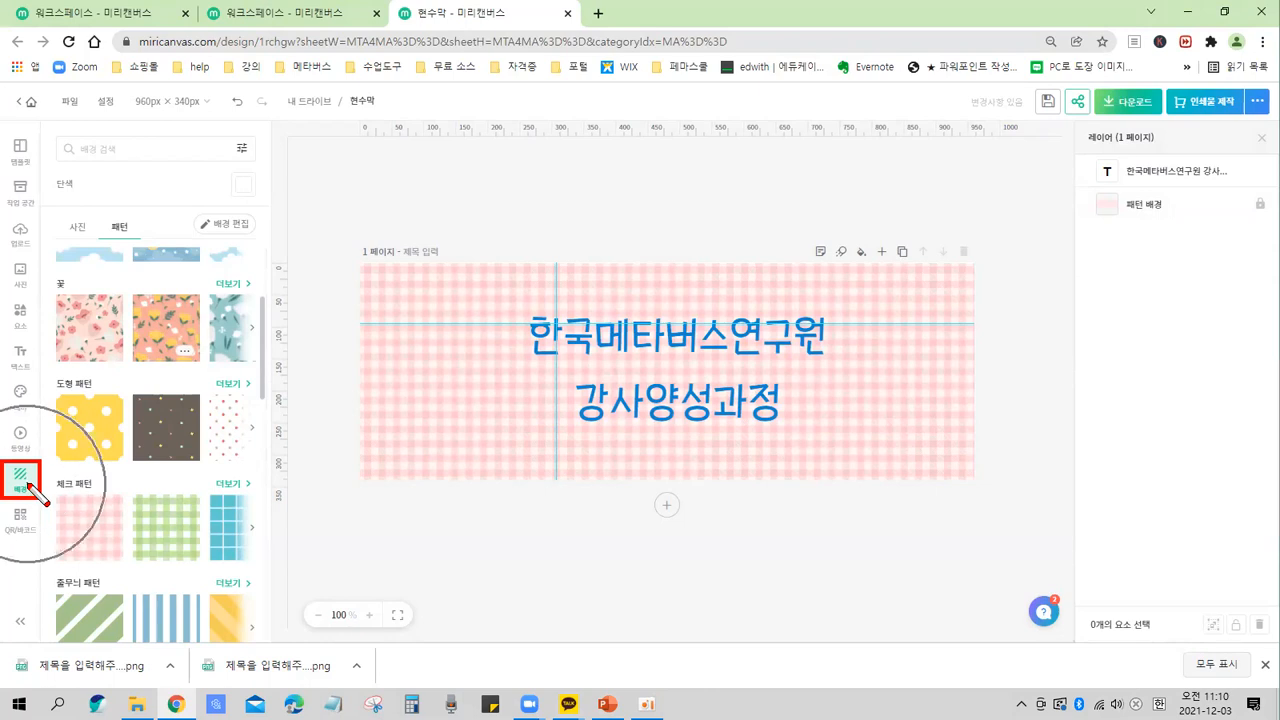
{"action": "left_click_drag", "start_coordinate": [99, 213], "coordinate": [141, 240]}
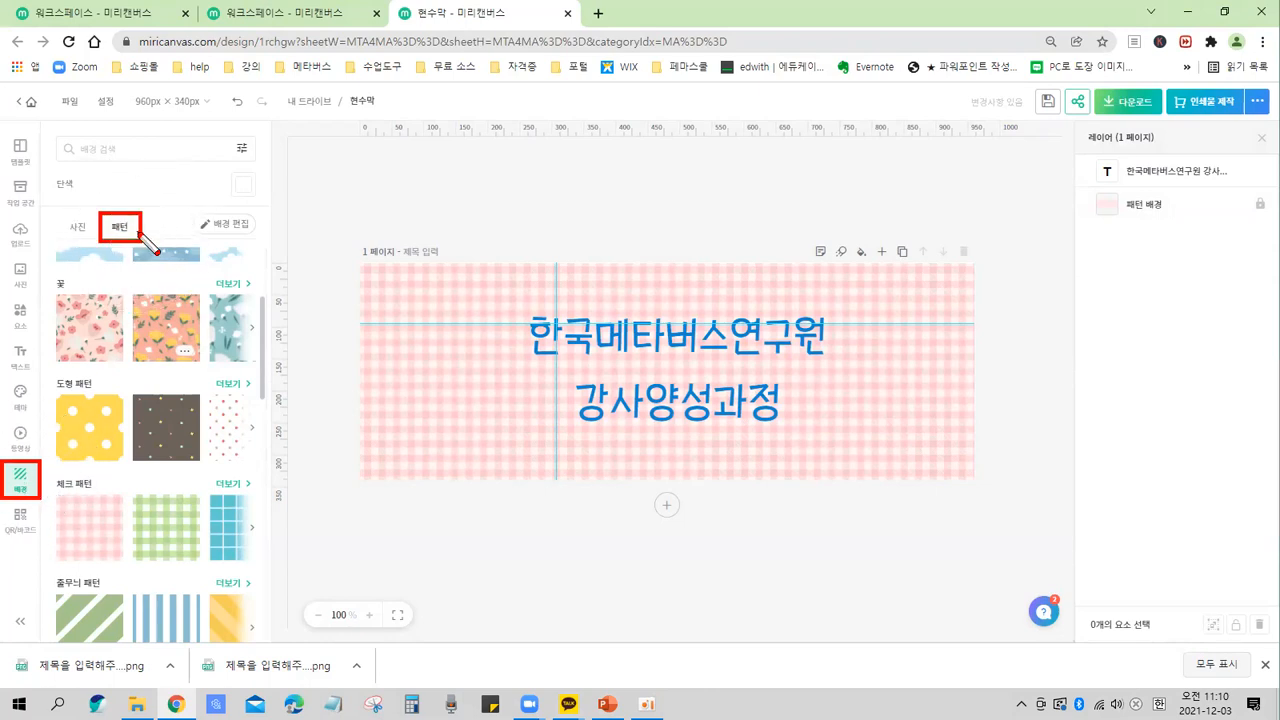
{"action": "key", "text": "Escape"}
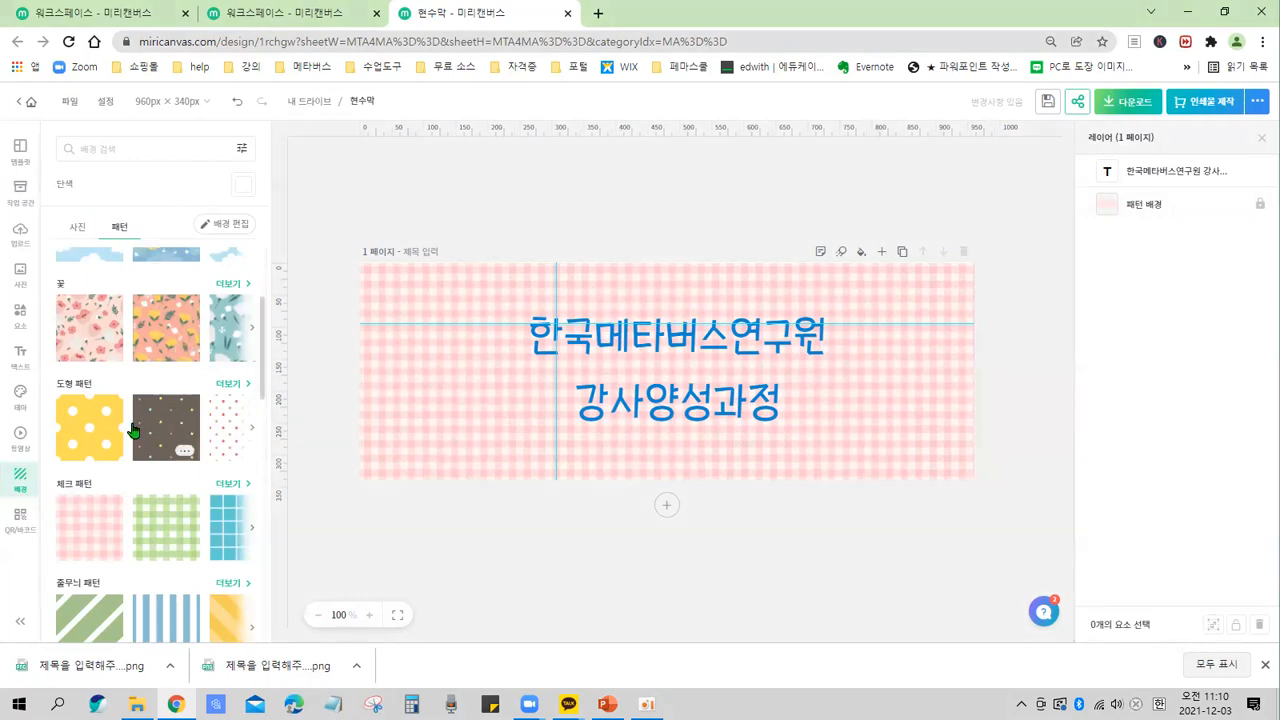
{"action": "mouse_move", "coordinate": [262, 333]}
{"action": "left_mouse_down"}
{"action": "mouse_move", "coordinate": [268, 273]}
{"action": "mouse_move", "coordinate": [268, 328]}
{"action": "left_mouse_up"}
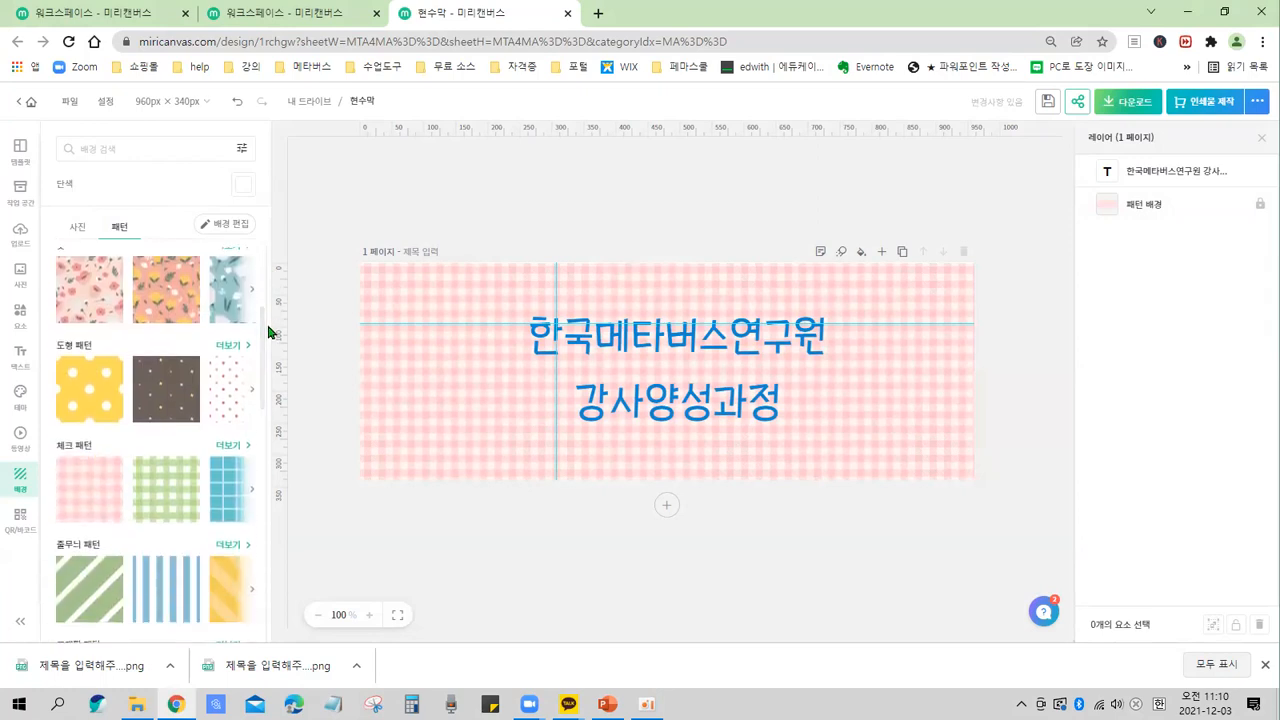
Open the editing settings of the pink gingham pattern background.
{"action": "left_click", "coordinate": [99, 502]}
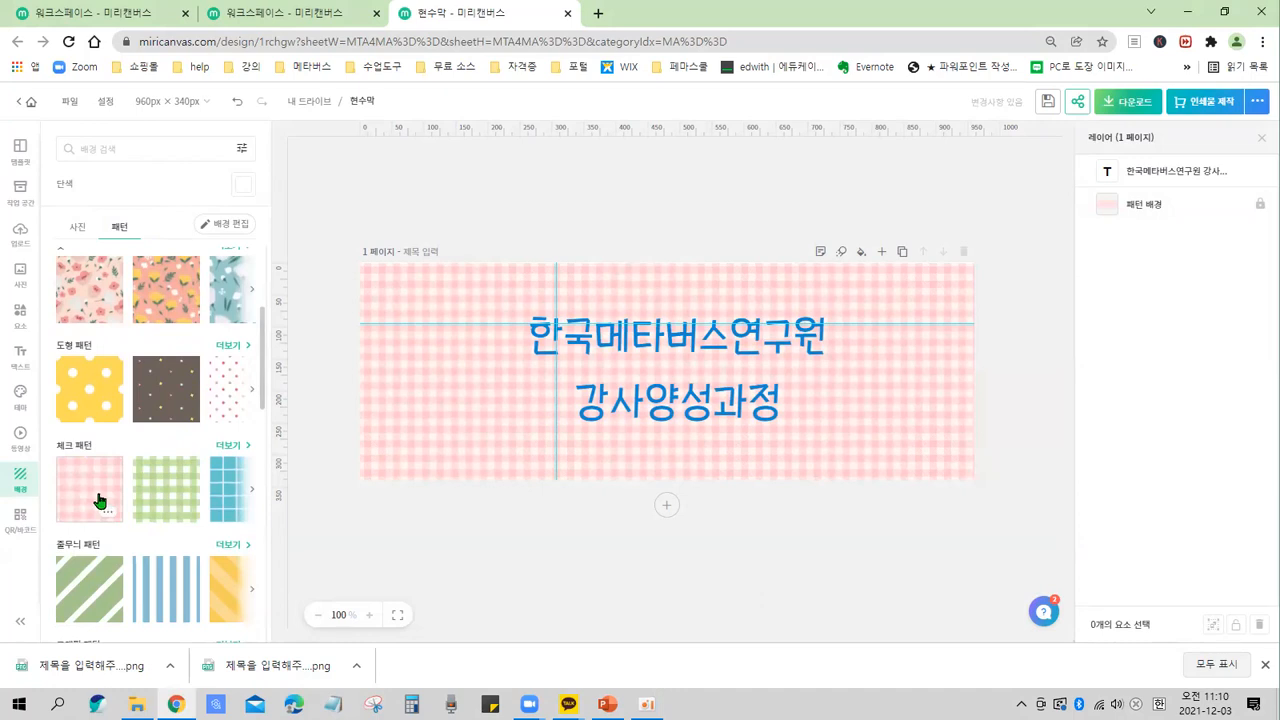
{"action": "left_click", "coordinate": [425, 416]}
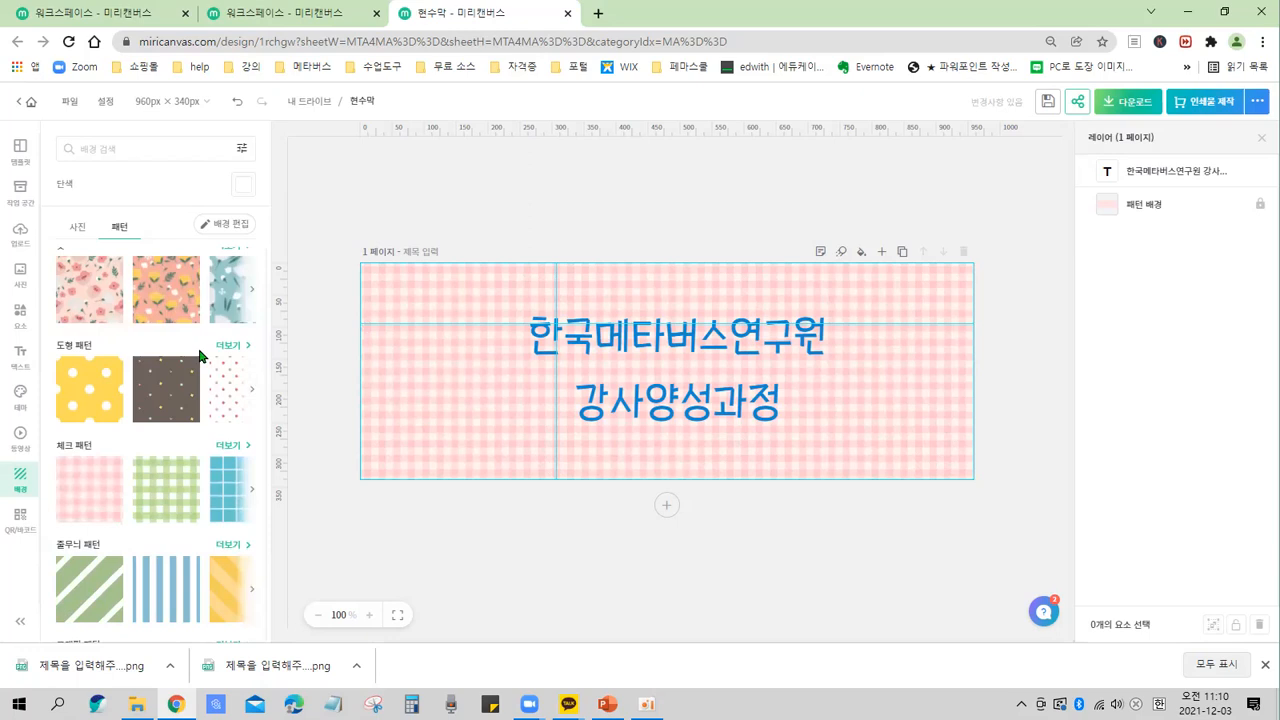
{"action": "left_click", "coordinate": [457, 407]}
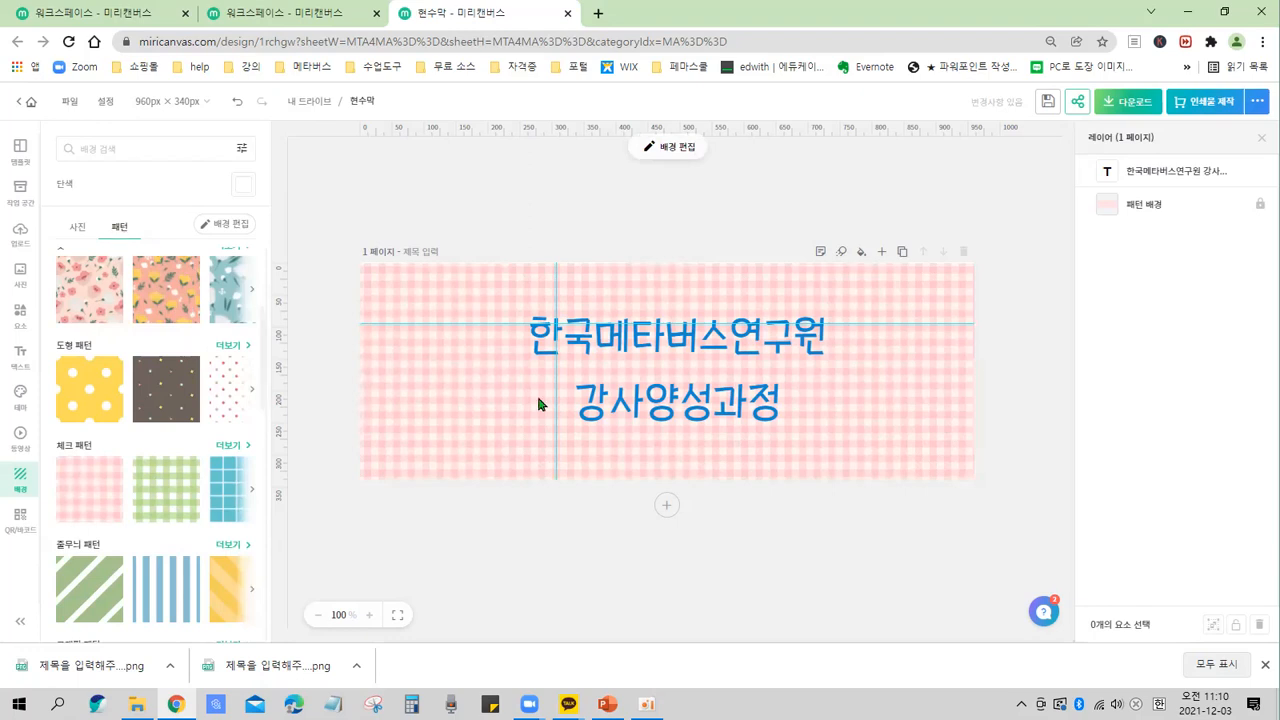
{"action": "left_click", "coordinate": [232, 229]}
{"action": "left_click_drag", "start_coordinate": [188, 206], "coordinate": [268, 245]}
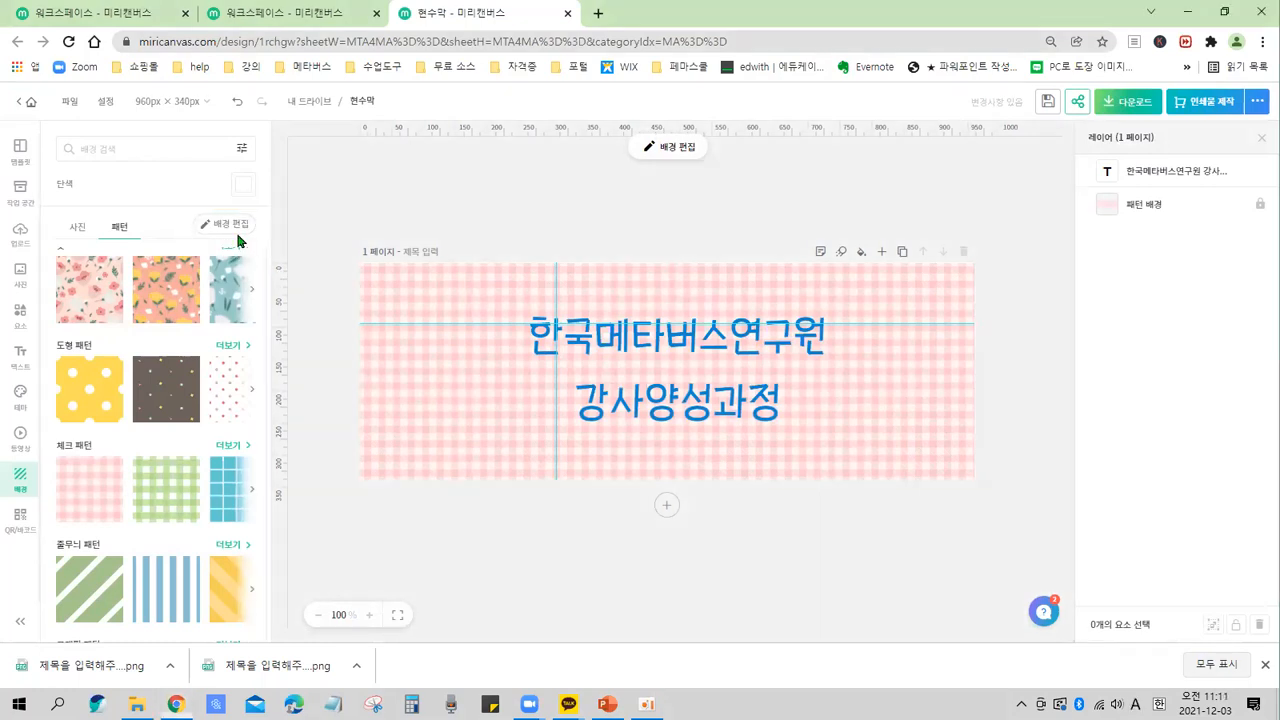
{"action": "left_click", "coordinate": [232, 225]}
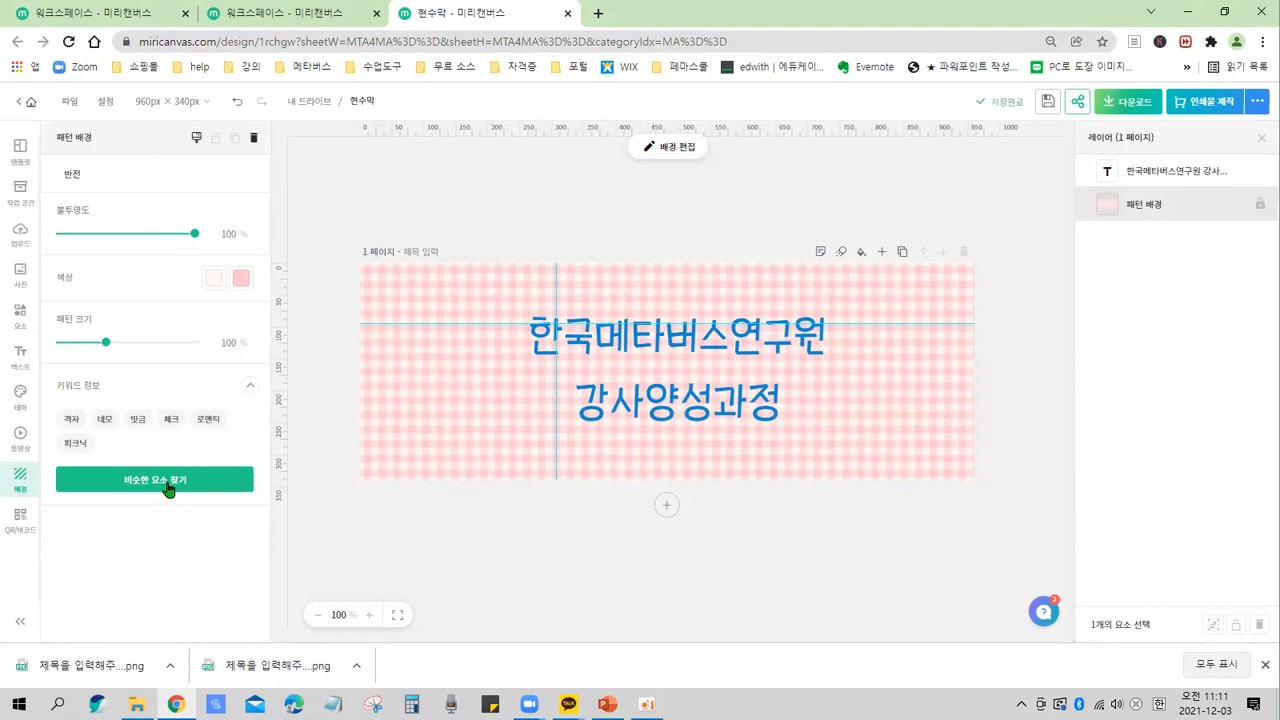
{"action": "key", "text": "ctrl"}
{"action": "key", "text": "ctrl"}
{"action": "key", "text": "ctrl"}
{"action": "key", "text": "ctrl+2"}
{"action": "mouse_move", "coordinate": [37, 155]}
{"action": "left_mouse_down"}
{"action": "mouse_move", "coordinate": [109, 321]}
{"action": "mouse_move", "coordinate": [273, 540]}
{"action": "left_mouse_up"}
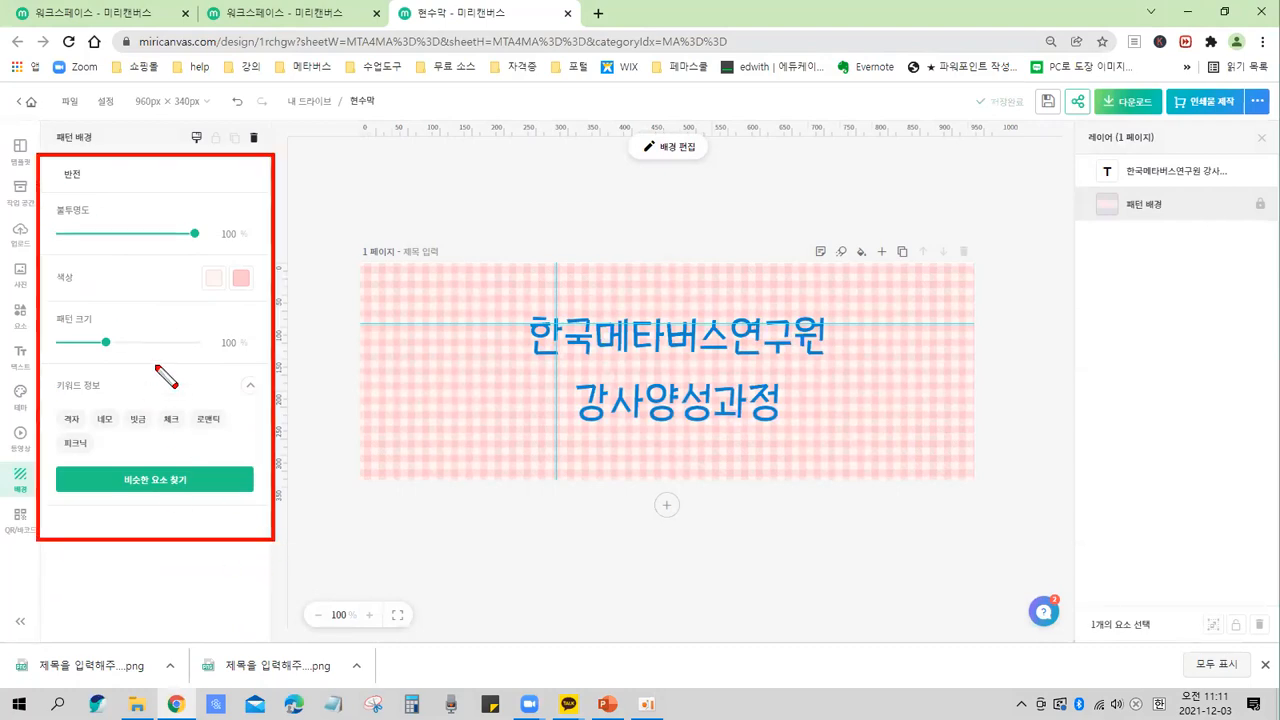
{"action": "scroll", "coordinate": [155, 366], "scroll_direction": "up", "scroll_amount": 4}
{"action": "key", "text": "ctrl"}
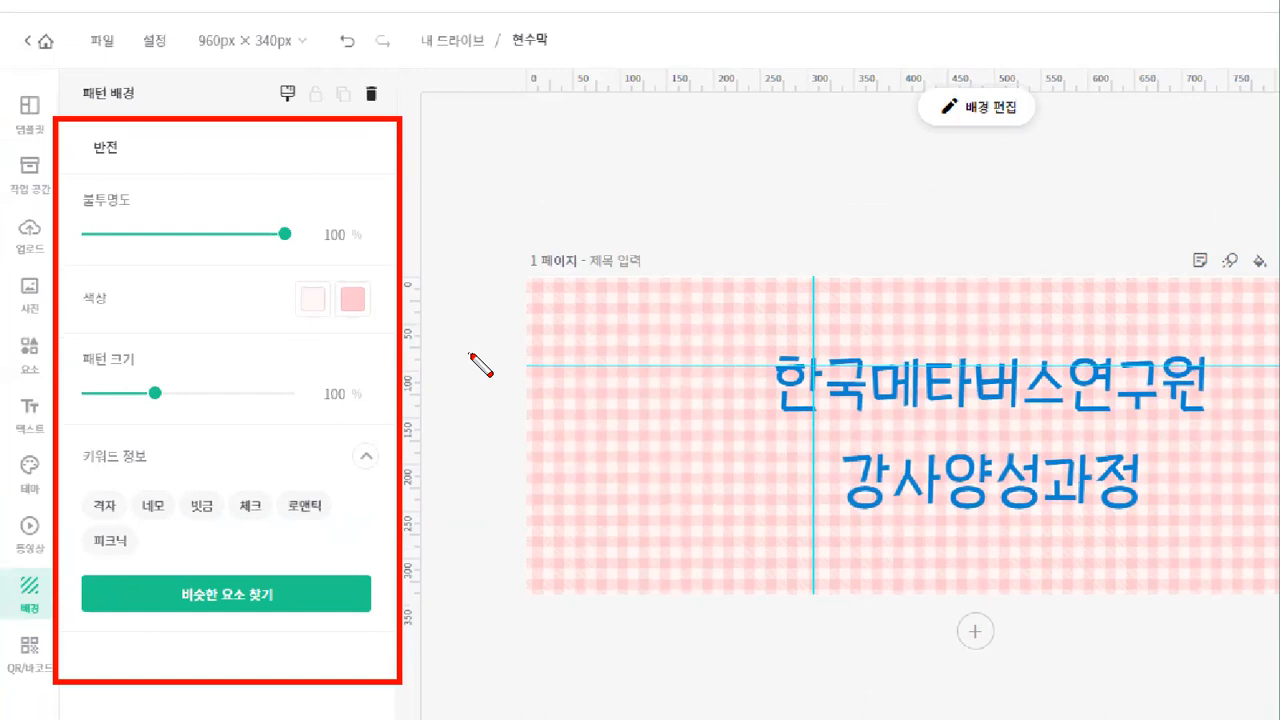
{"action": "key", "text": "ctrl"}
{"action": "left_click_drag", "start_coordinate": [645, 318], "coordinate": [746, 293]}
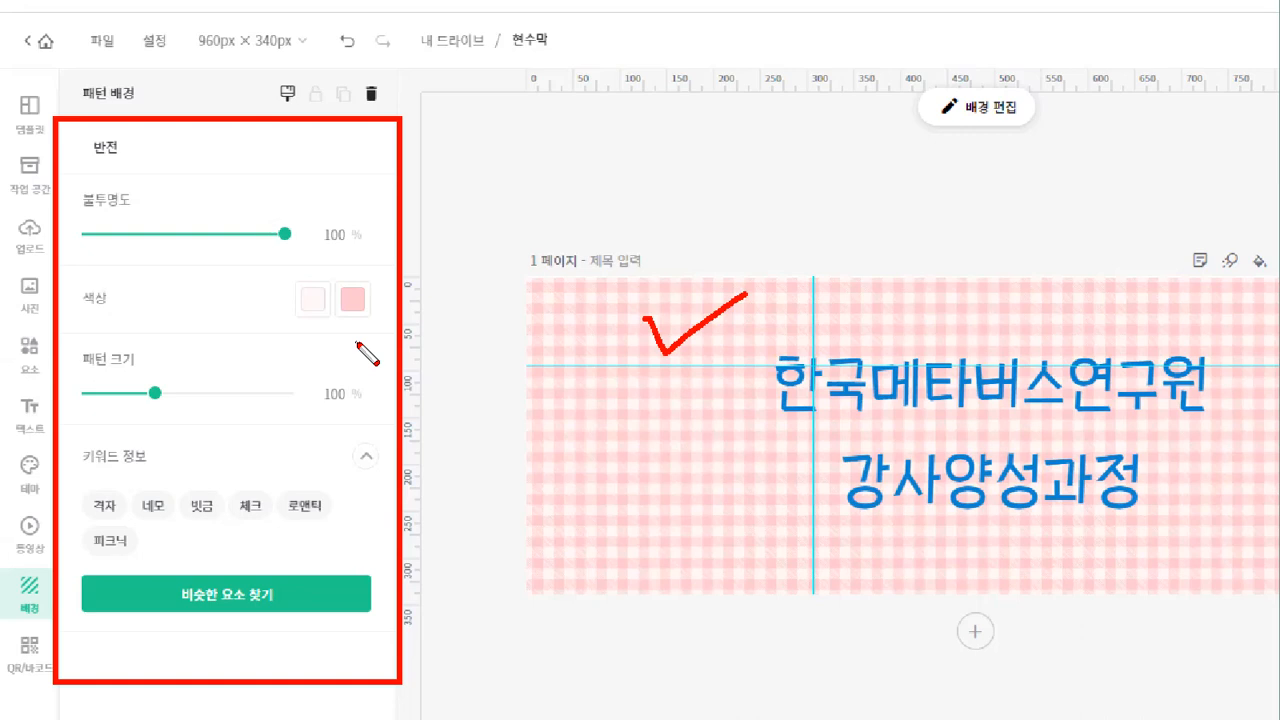
{"action": "left_click_drag", "start_coordinate": [285, 267], "coordinate": [386, 340]}
{"action": "key", "text": "ctrl"}
{"action": "key", "text": "ctrl"}
{"action": "key", "text": "ctrl"}
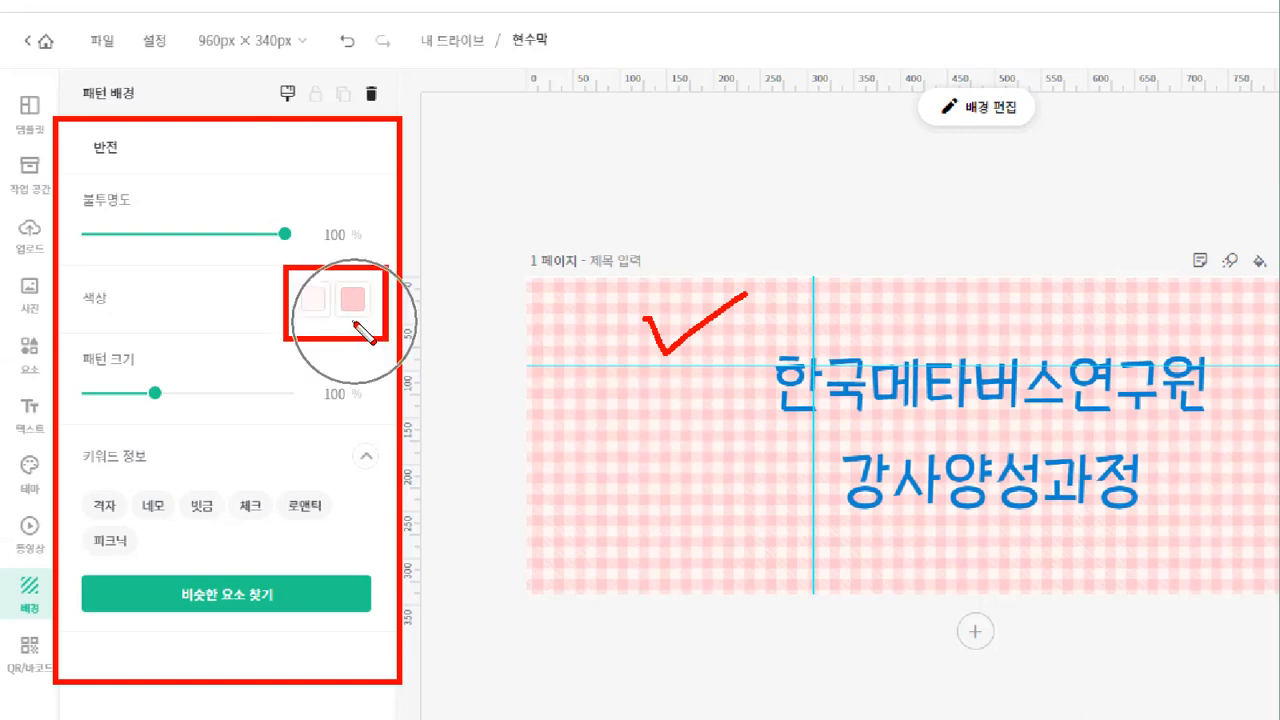
{"action": "key", "text": "ctrl"}
{"action": "key", "text": "ctrl"}
{"action": "key", "text": "ctrl"}
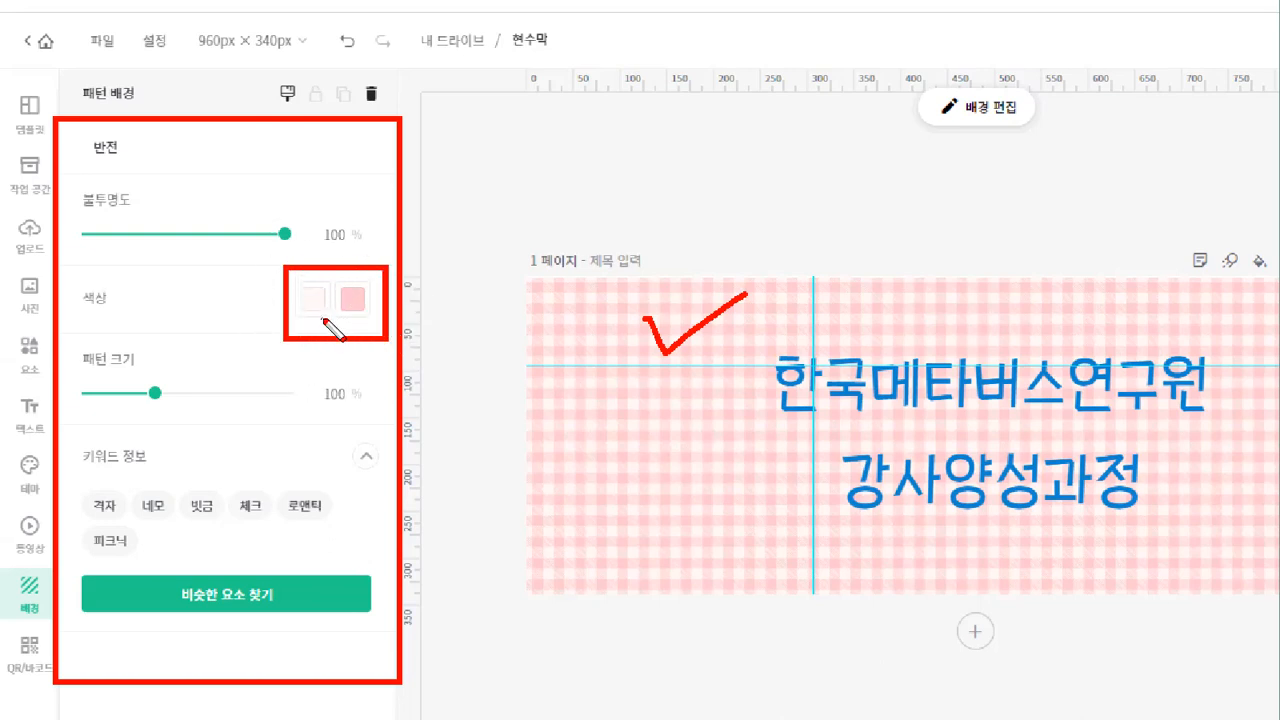
{"action": "key", "text": "ctrl"}
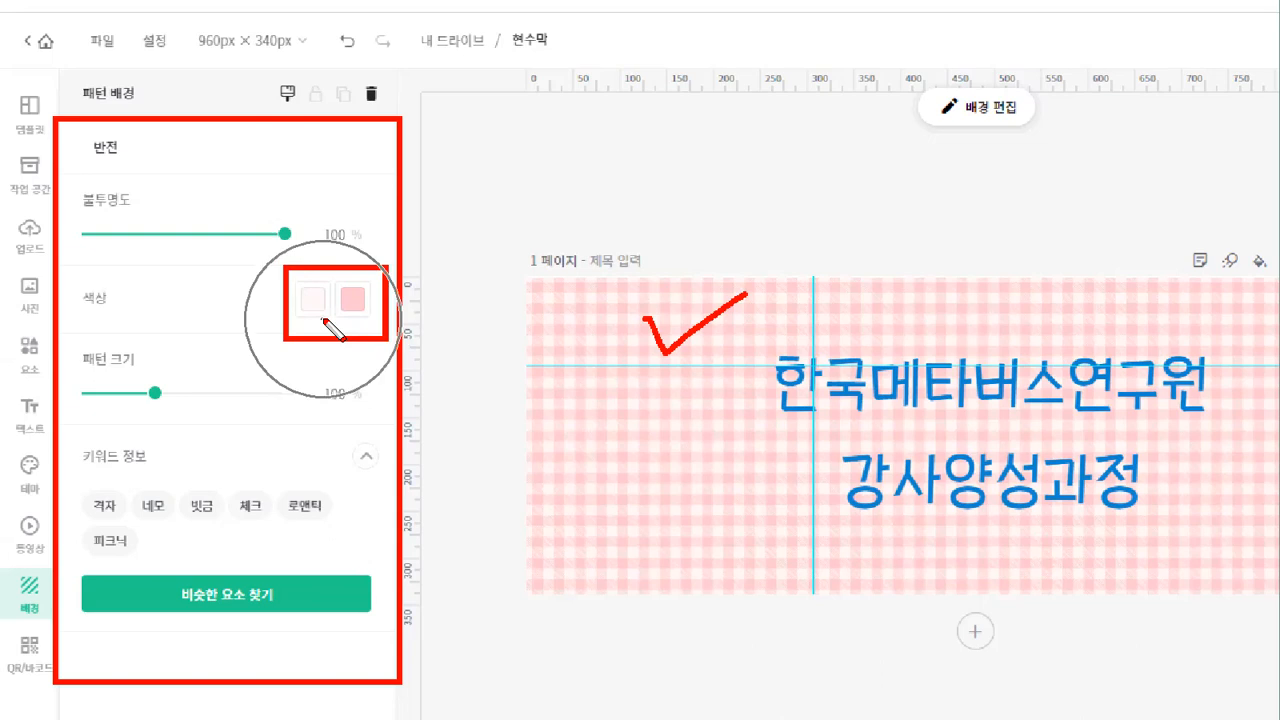
{"action": "key", "text": "ctrl"}
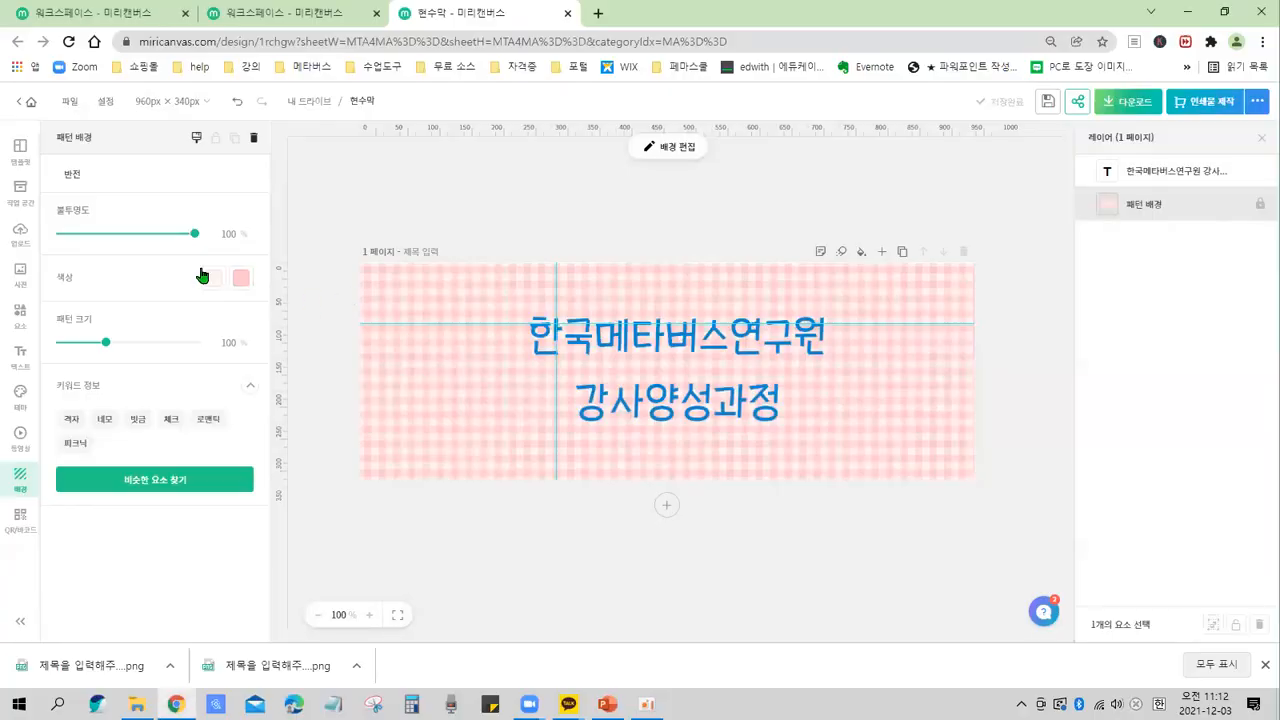
Recolour the gingham pattern with light yellow #FEEB86 and orange #FD9F28.
{"action": "left_click", "coordinate": [213, 283]}
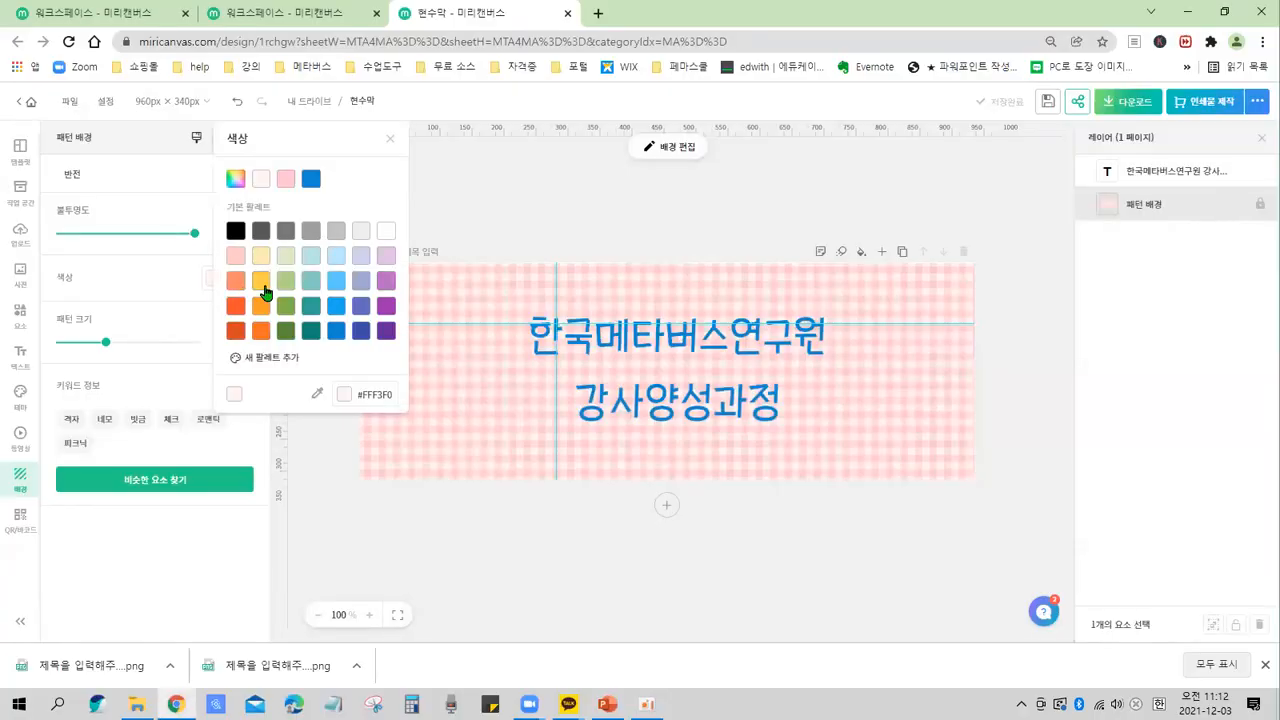
{"action": "left_click", "coordinate": [262, 290]}
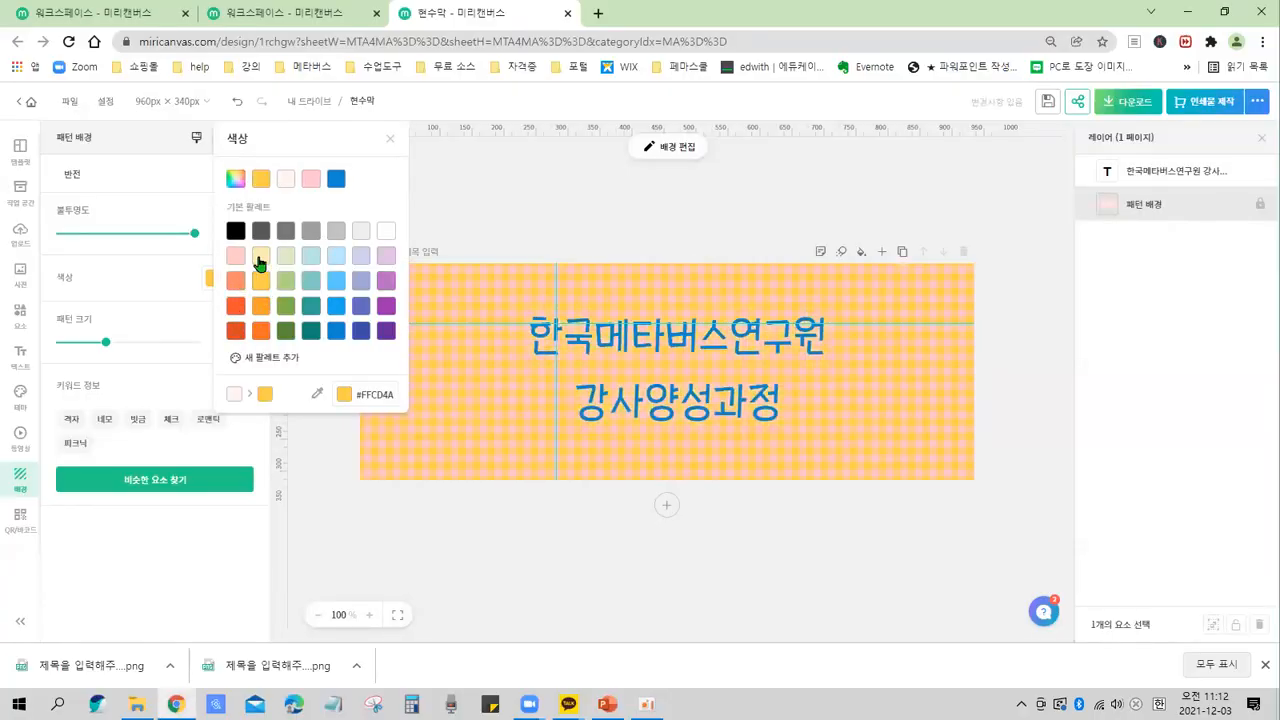
{"action": "left_click", "coordinate": [259, 264]}
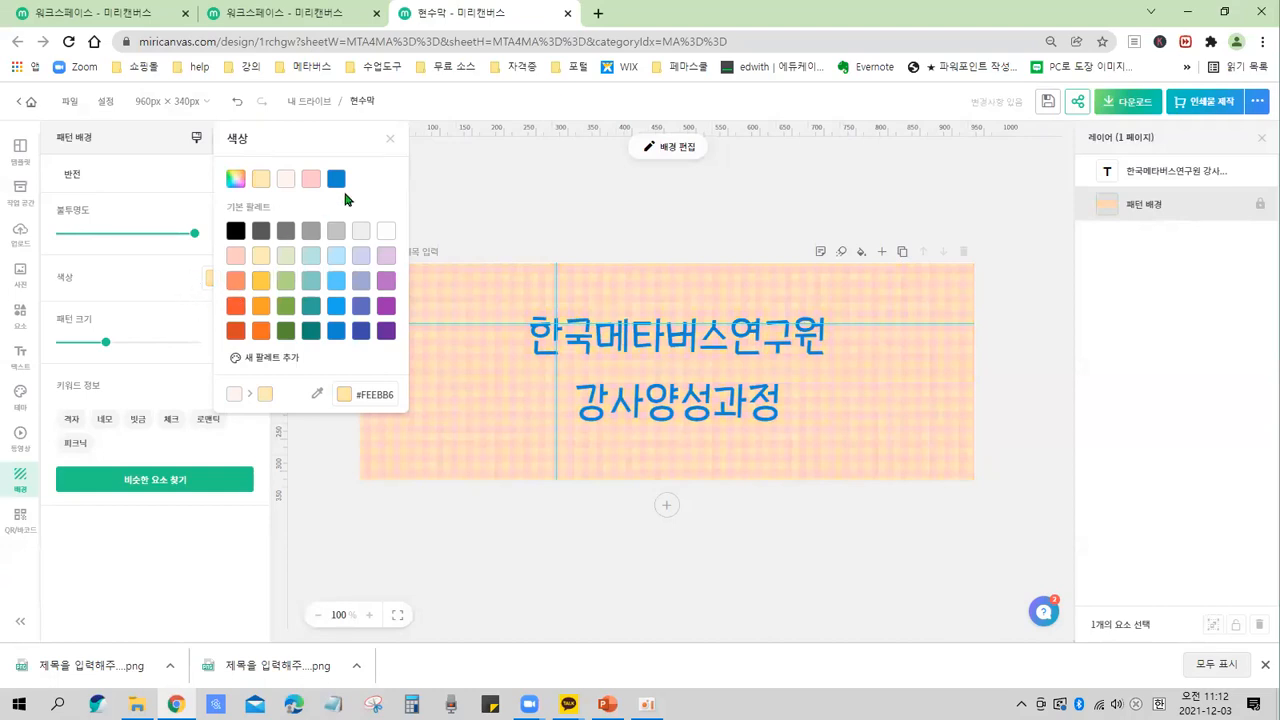
{"action": "left_click", "coordinate": [389, 140]}
{"action": "left_click", "coordinate": [244, 278]}
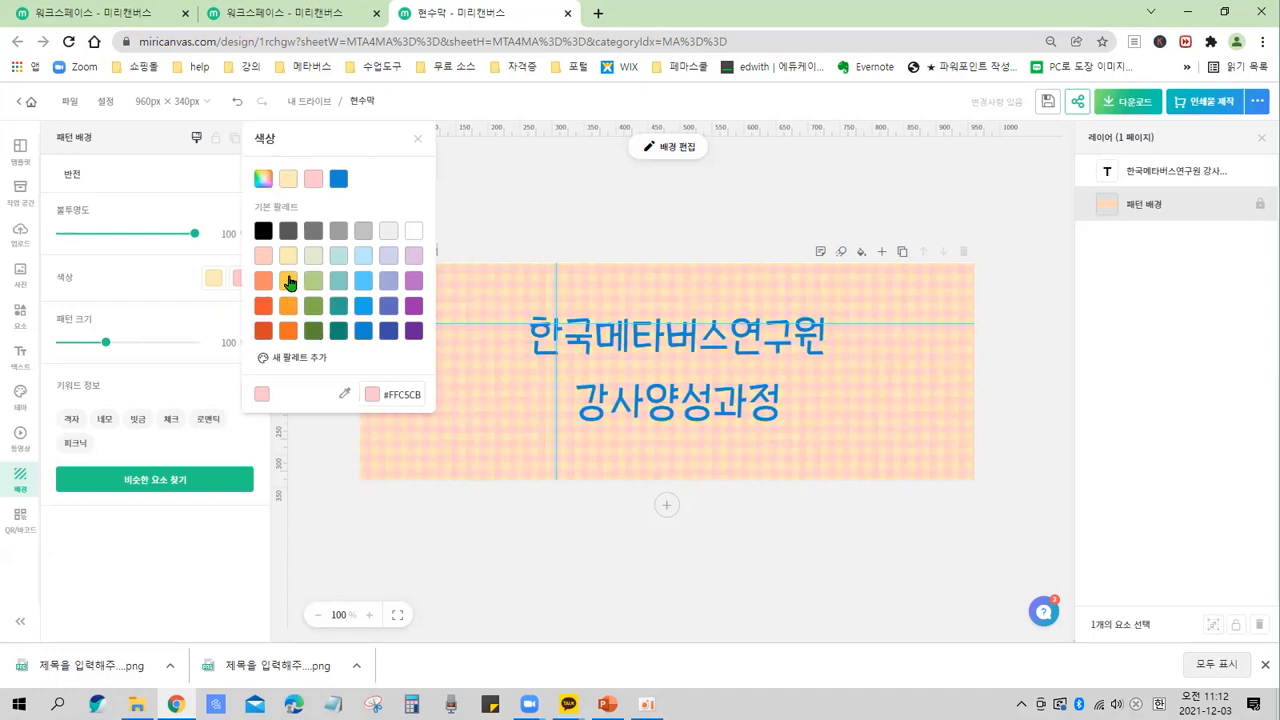
{"action": "left_click", "coordinate": [286, 310]}
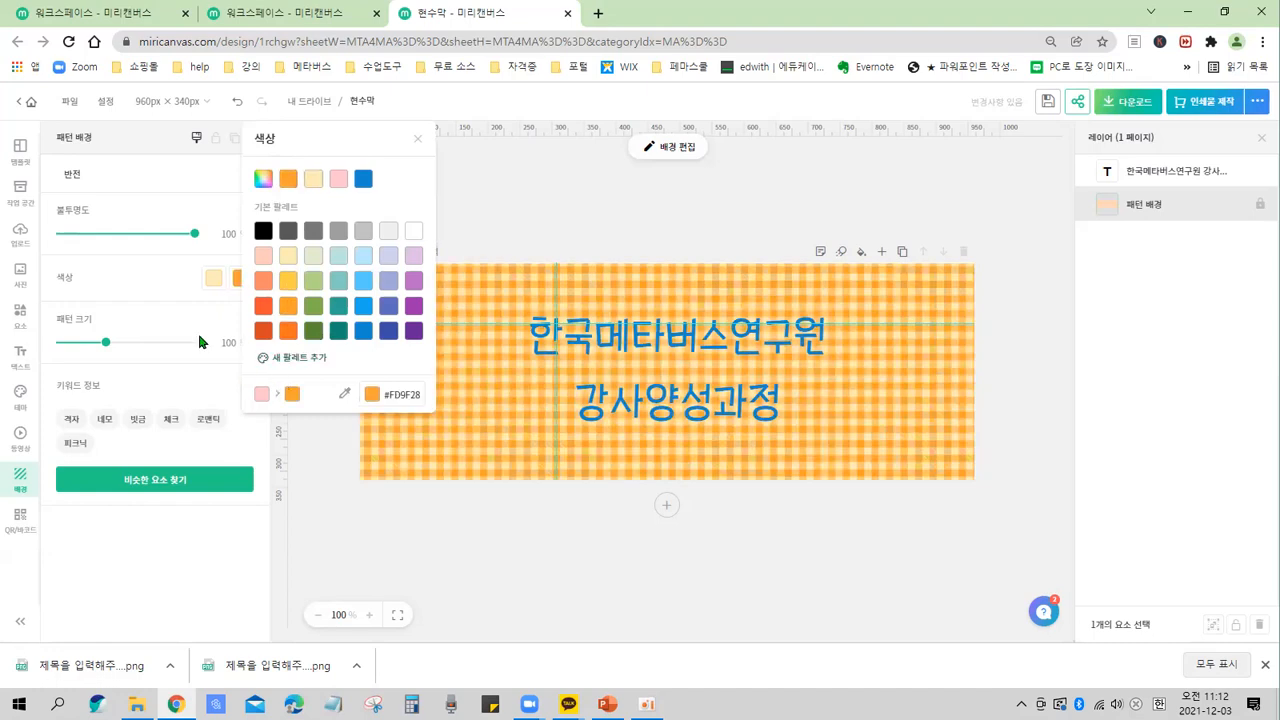
{"action": "left_click", "coordinate": [420, 140]}
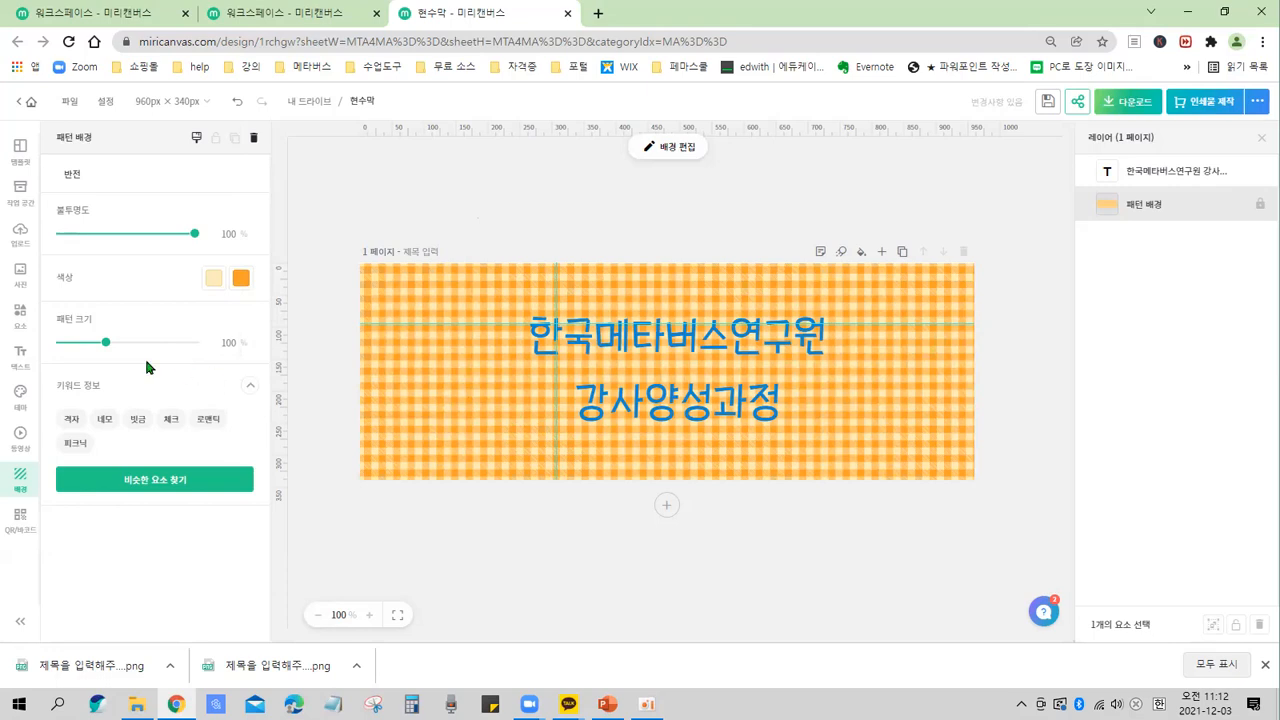
Enlarge the gingham pattern size to 145.
{"action": "left_click_drag", "start_coordinate": [106, 343], "coordinate": [145, 347]}
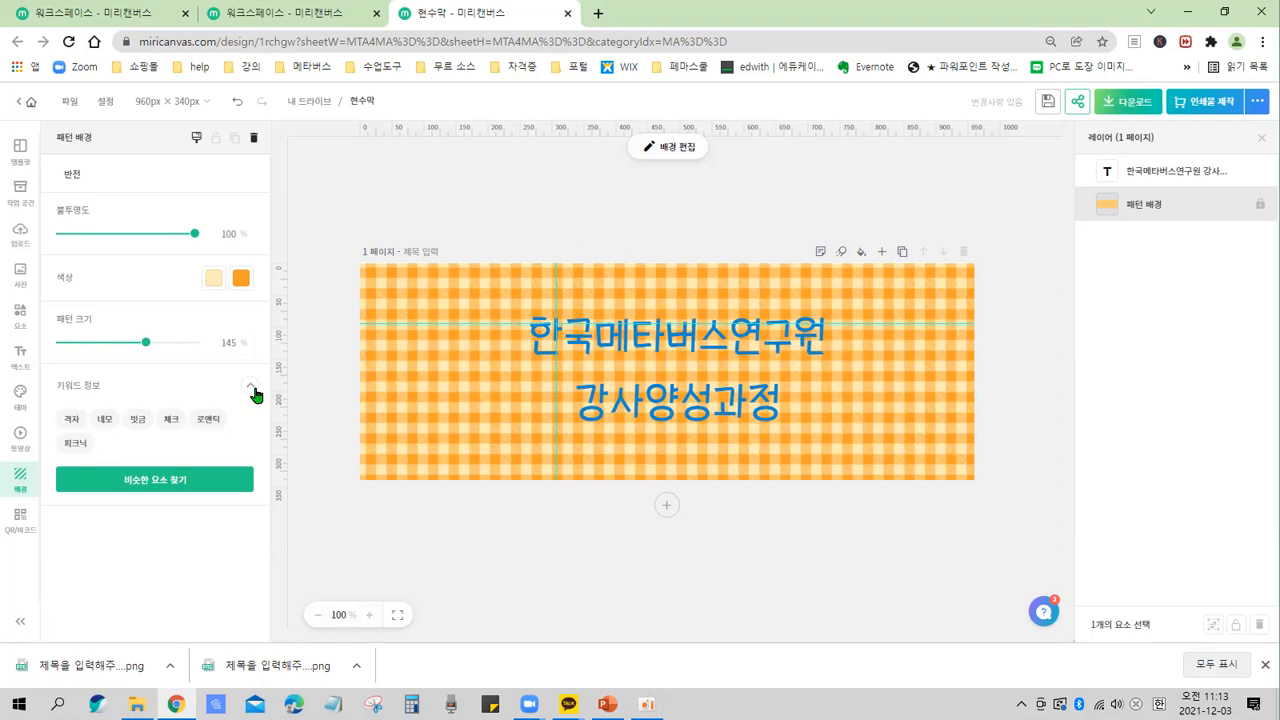
{"action": "left_click", "coordinate": [458, 429]}
{"action": "left_click", "coordinate": [458, 426]}
{"action": "left_click_drag", "start_coordinate": [41, 156], "coordinate": [266, 594]}
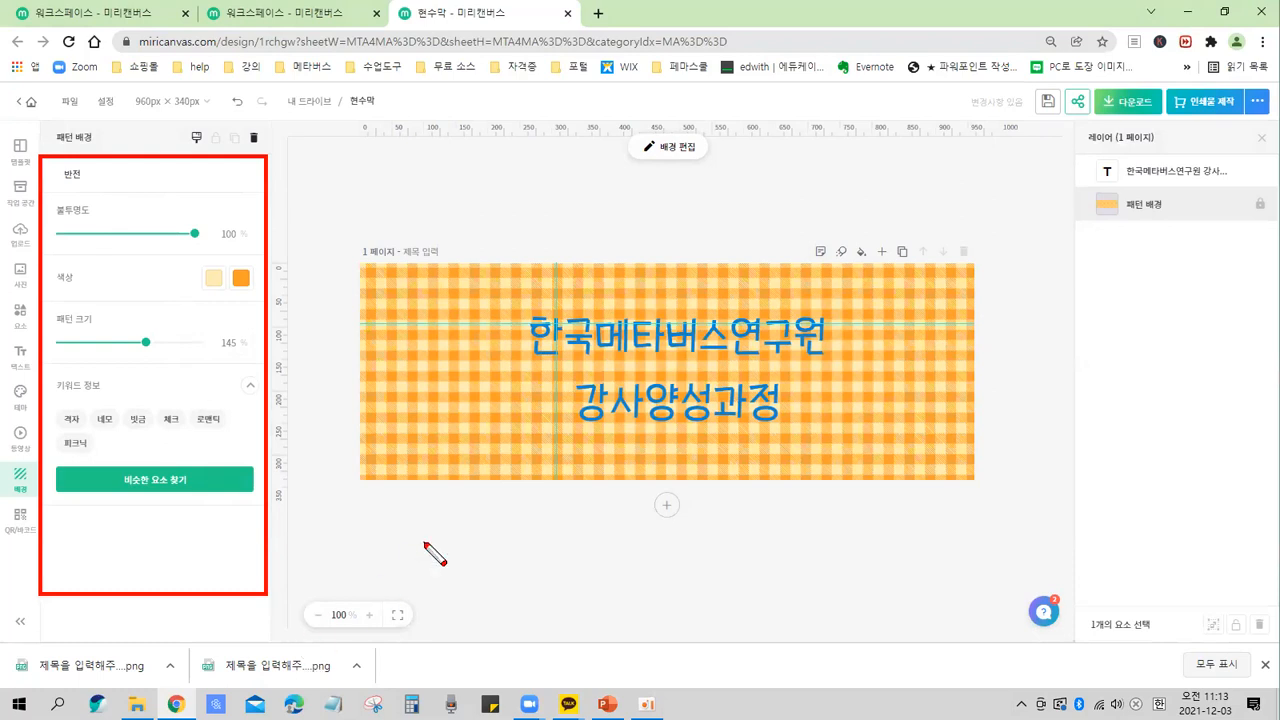
{"action": "mouse_move", "coordinate": [317, 445]}
{"action": "left_mouse_down"}
{"action": "mouse_move", "coordinate": [341, 459]}
{"action": "mouse_move", "coordinate": [349, 409]}
{"action": "left_mouse_up"}
{"action": "left_click", "coordinate": [335, 459]}
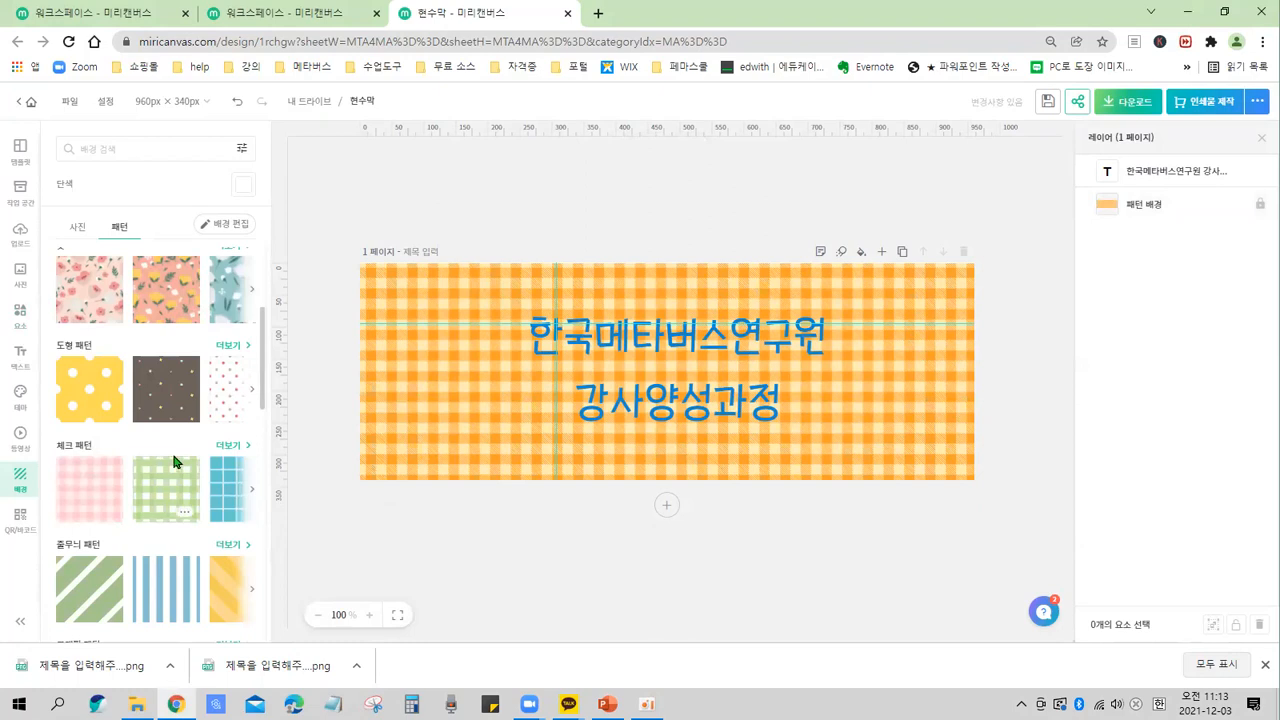
Apply the small red-dot design from 도형 패턴 as the page background.
{"action": "left_click", "coordinate": [225, 402]}
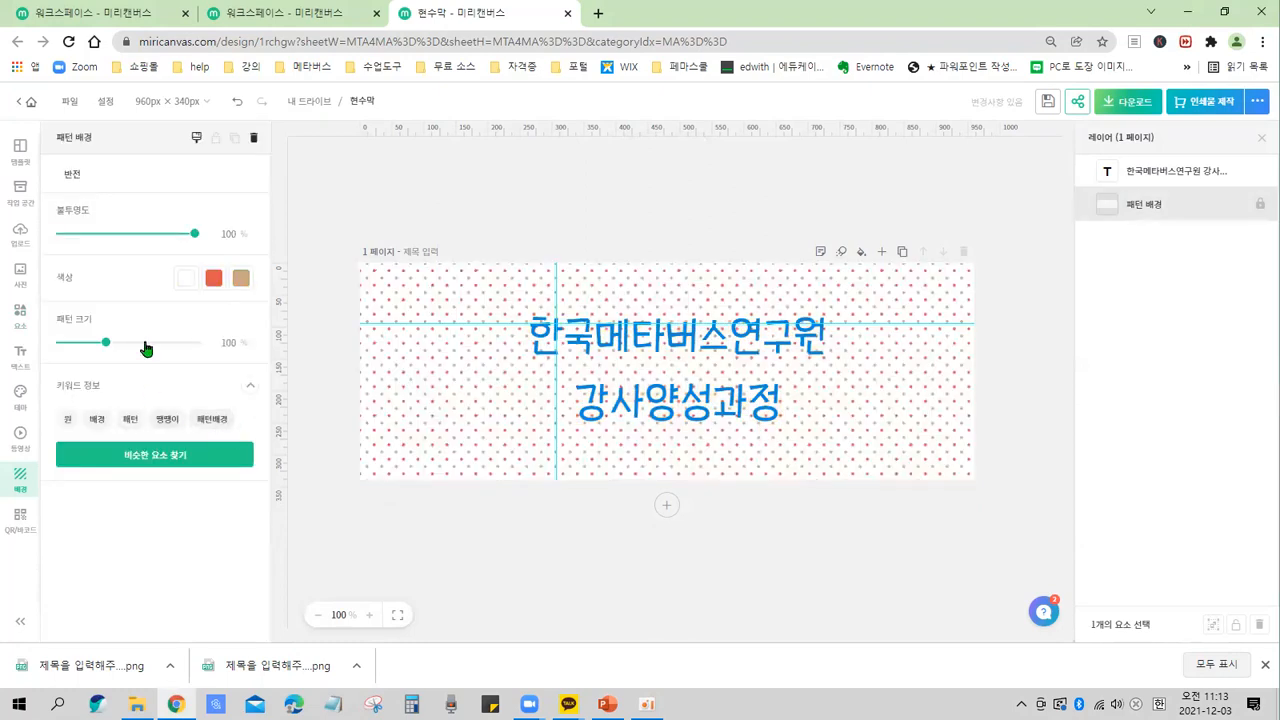
{"action": "left_click", "coordinate": [329, 408]}
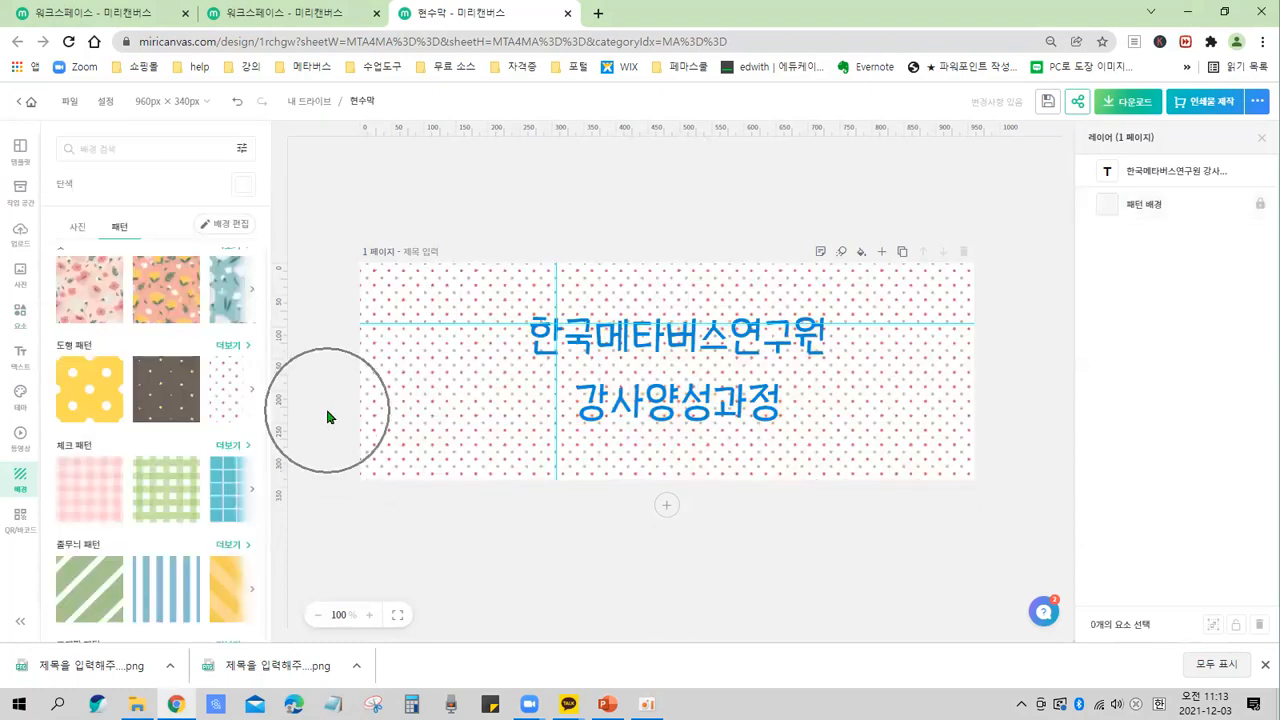
Apply the pink heart design from 일러스트 패턴 as the background and set its pattern size to 174.
{"action": "scroll", "coordinate": [143, 490], "scroll_direction": "down", "scroll_amount": 5}
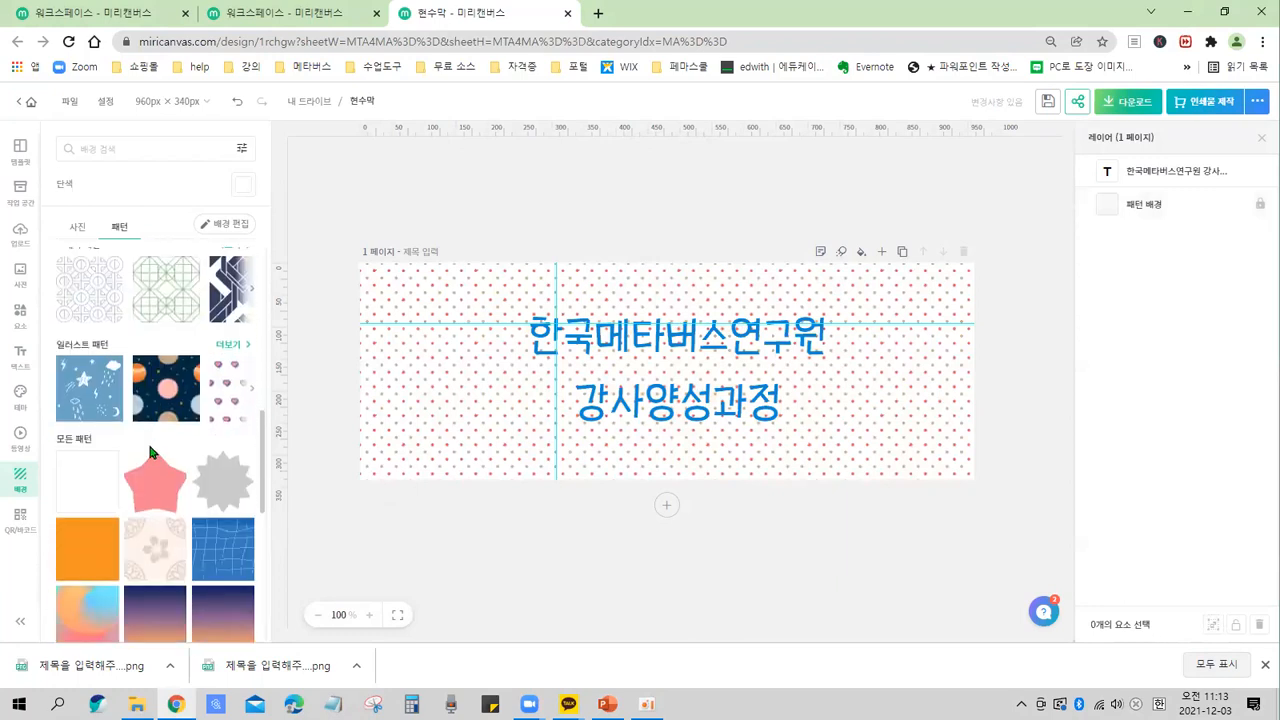
{"action": "left_click", "coordinate": [222, 414]}
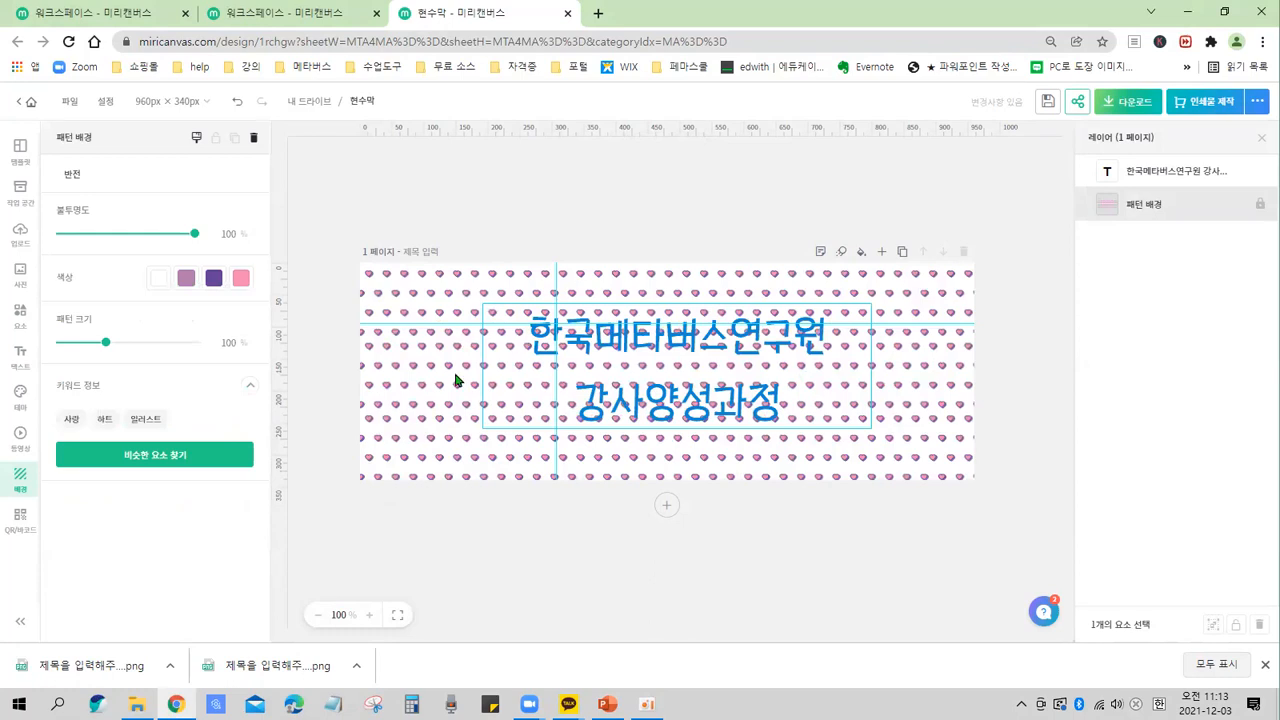
{"action": "left_click_drag", "start_coordinate": [105, 342], "coordinate": [171, 360]}
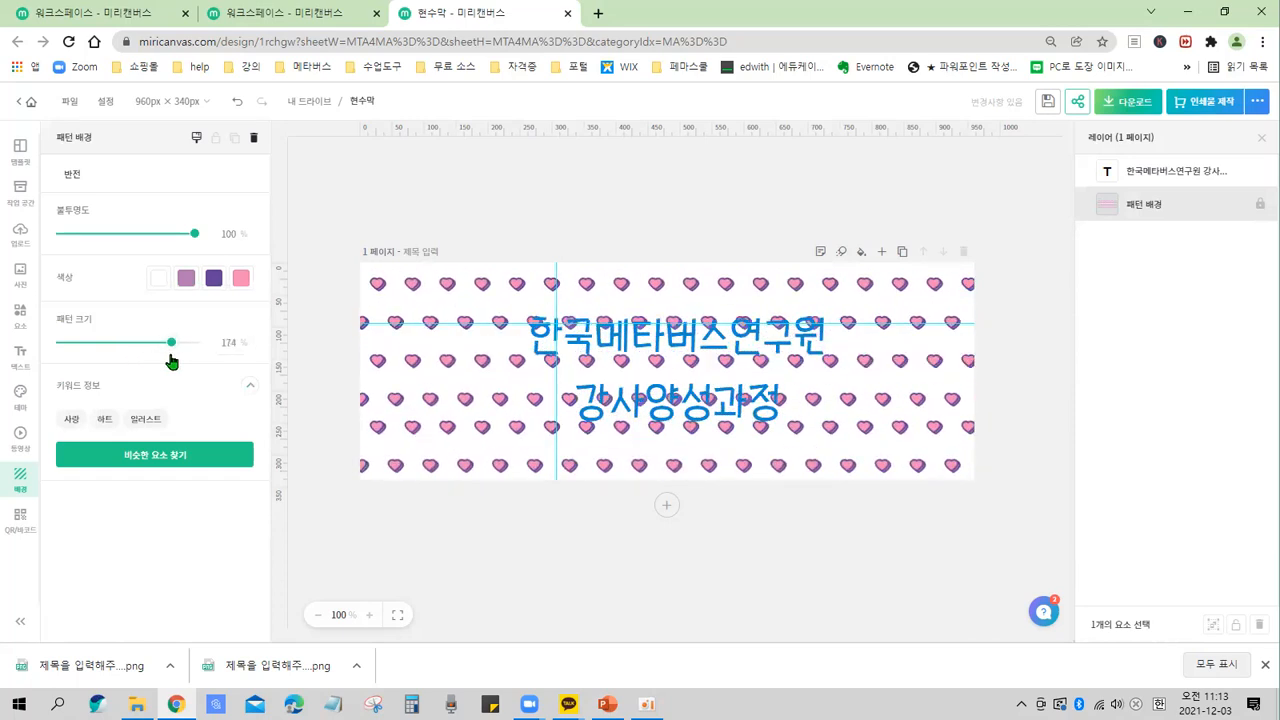
{"action": "mouse_move", "coordinate": [130, 262]}
{"action": "left_mouse_down"}
{"action": "mouse_move", "coordinate": [245, 311]}
{"action": "mouse_move", "coordinate": [268, 284]}
{"action": "mouse_move", "coordinate": [131, 260]}
{"action": "left_mouse_up"}
{"action": "left_click_drag", "start_coordinate": [254, 268], "coordinate": [366, 284]}
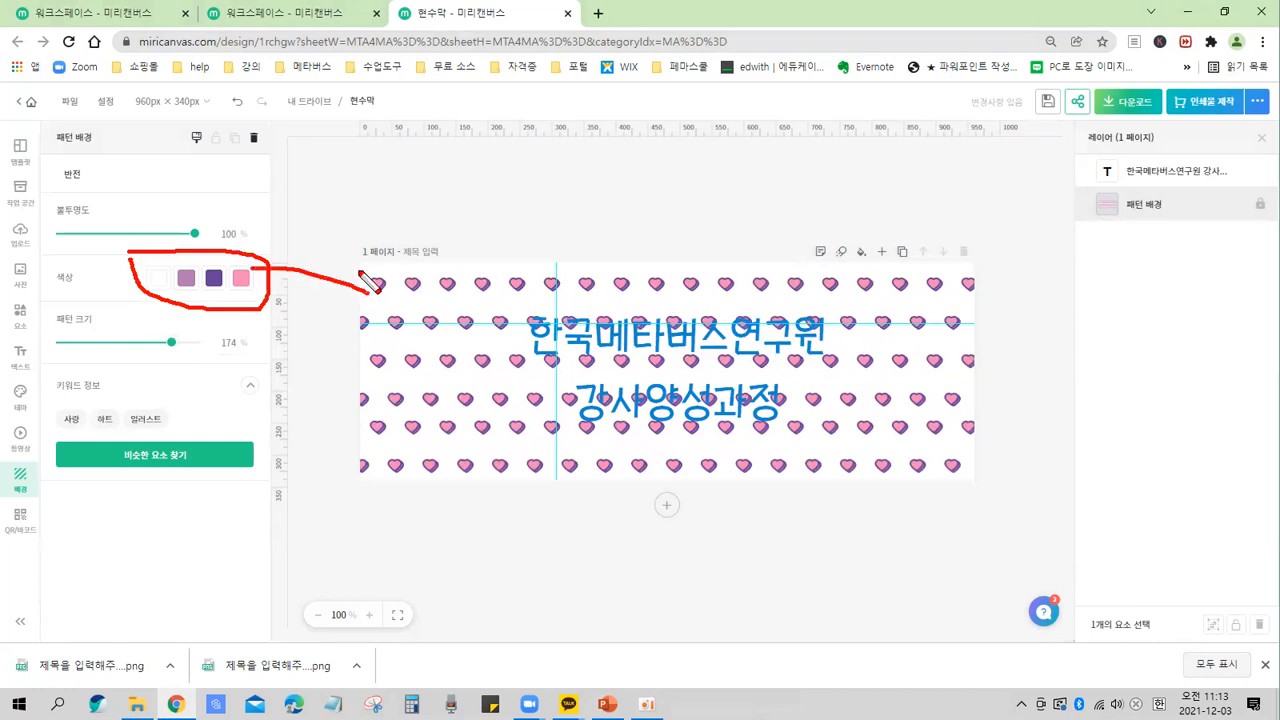
{"action": "key", "text": "Escape"}
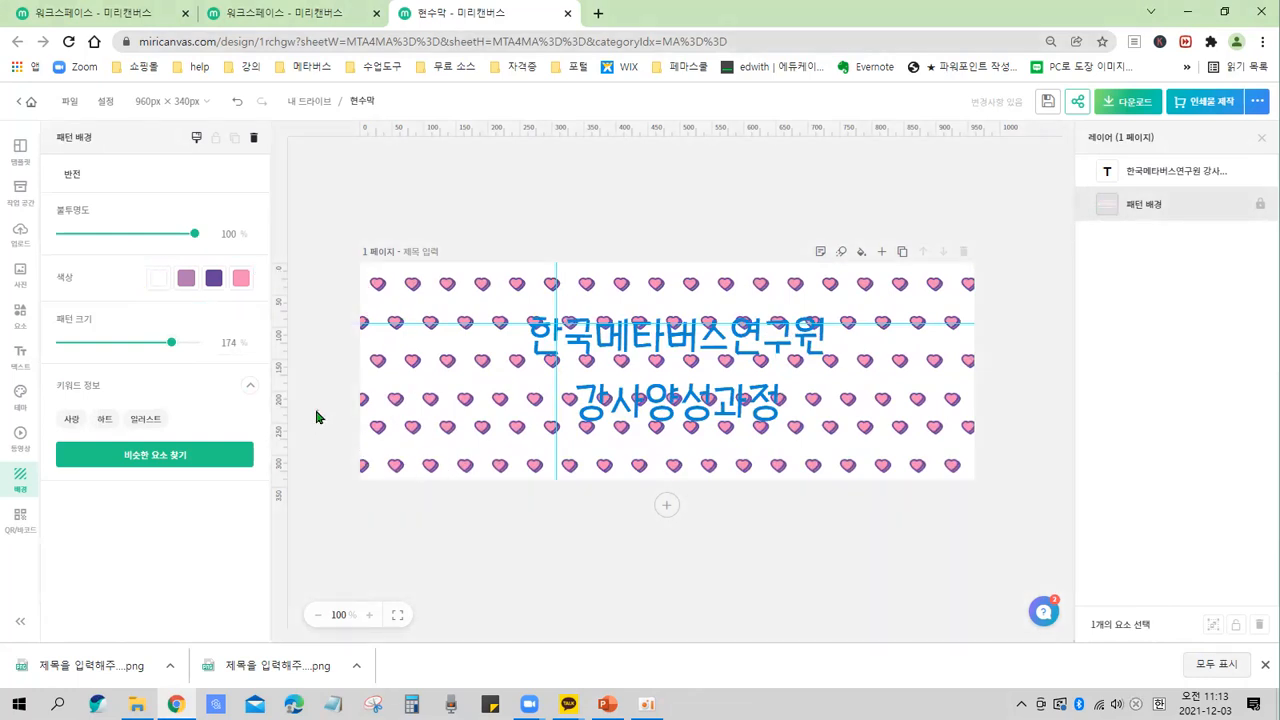
{"action": "left_click", "coordinate": [316, 416]}
Reapply the recently used white Christmas photo with pine branches and a pinecone as the page background.
{"action": "left_click", "coordinate": [79, 229]}
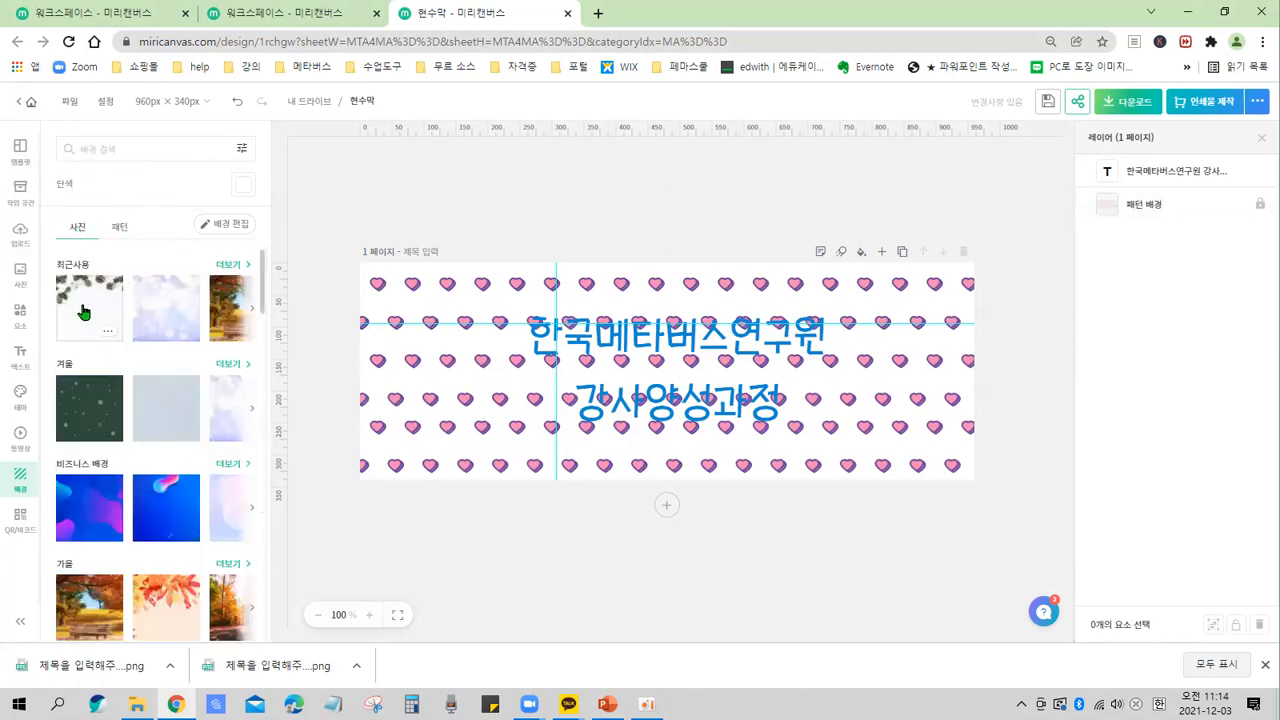
{"action": "left_click", "coordinate": [84, 313]}
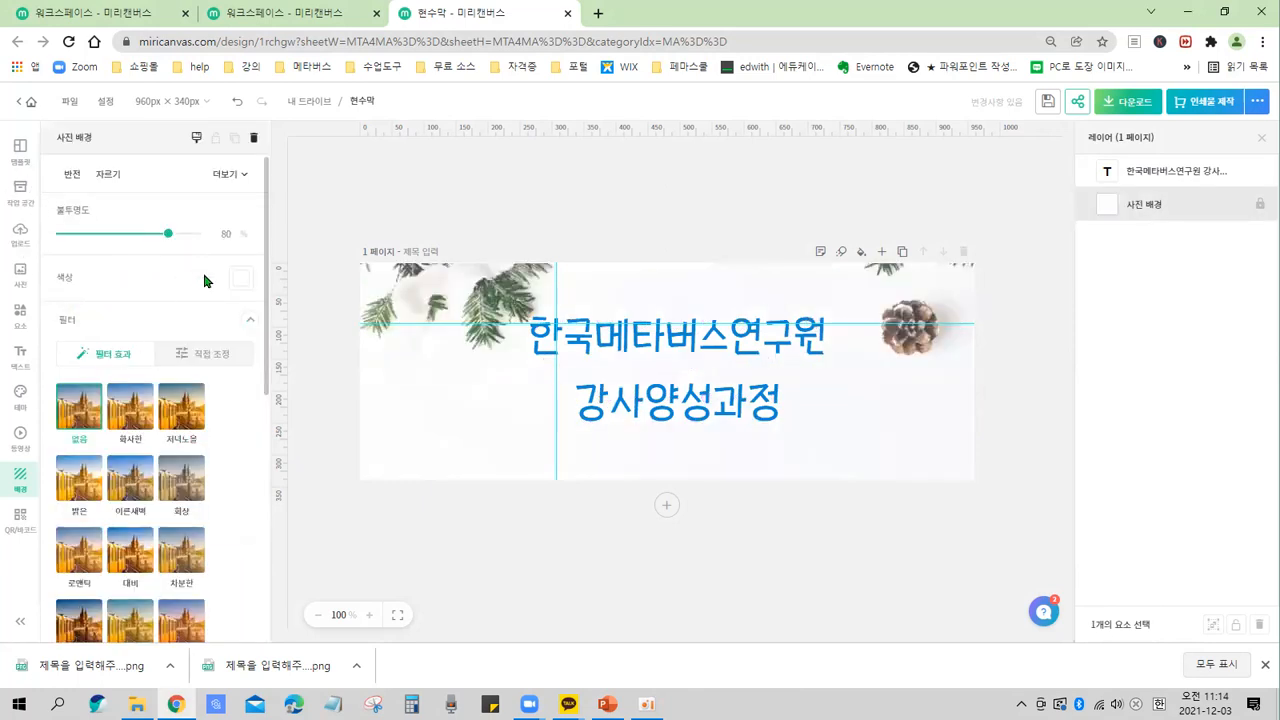
{"action": "key", "text": "ctrl"}
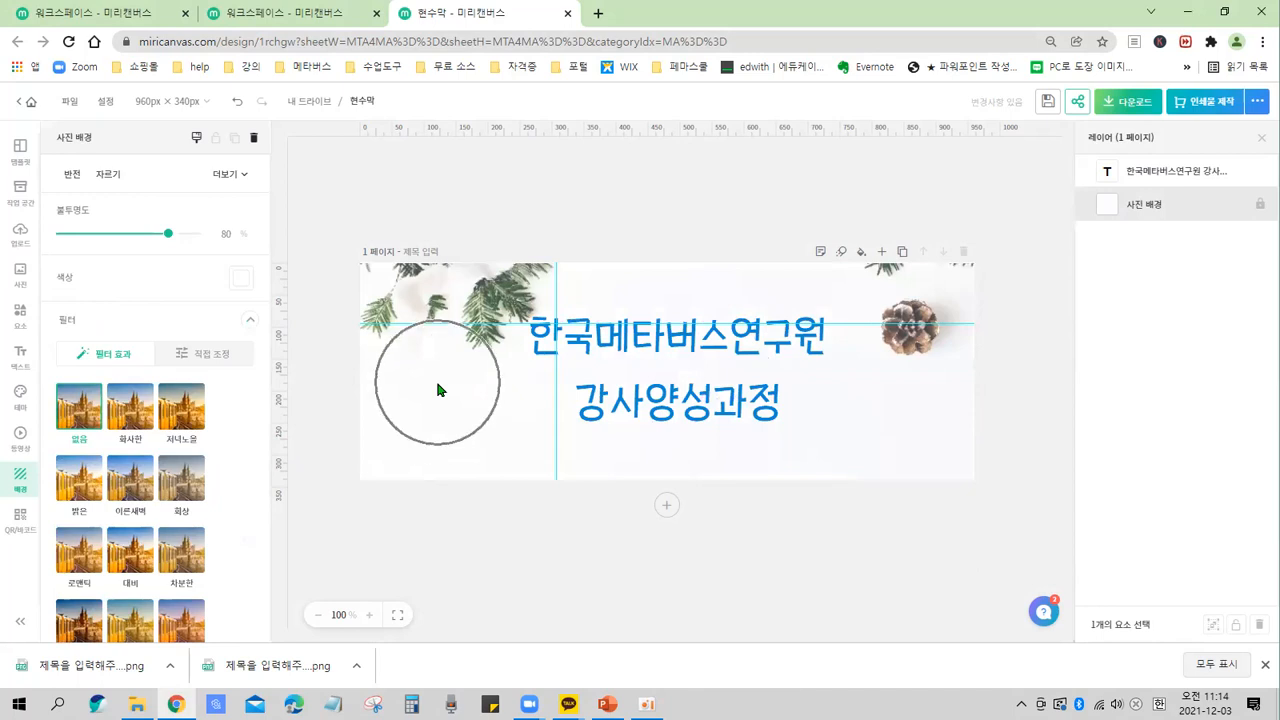
Open the photo library and search it for 크리스마스.
{"action": "left_click", "coordinate": [316, 366]}
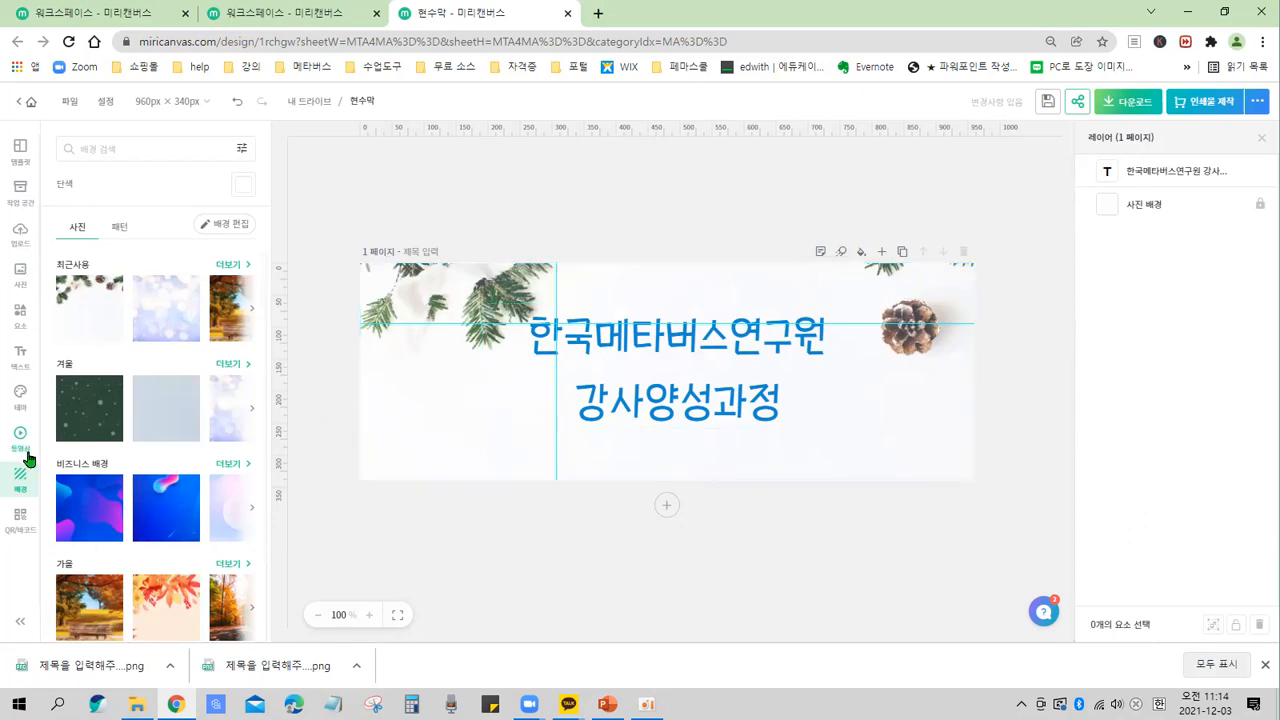
{"action": "key", "text": "ctrl+2"}
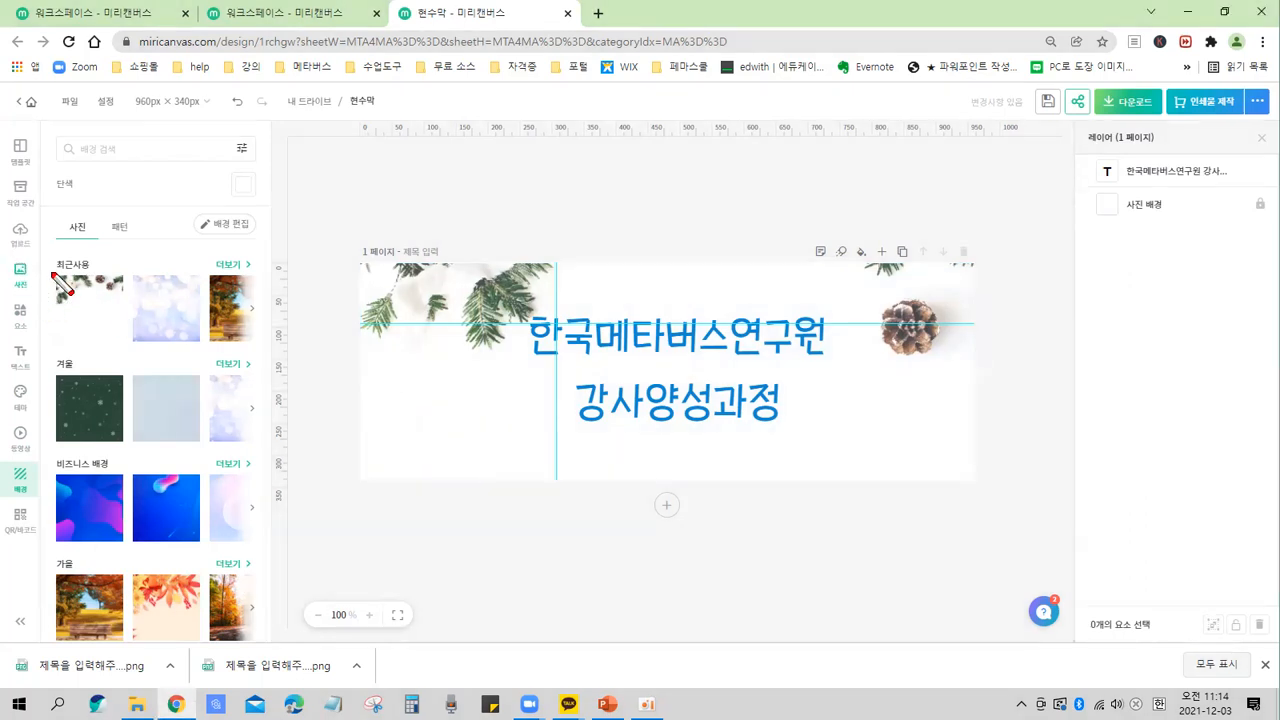
{"action": "mouse_move", "coordinate": [5, 255]}
{"action": "left_mouse_down"}
{"action": "mouse_move", "coordinate": [22, 298]}
{"action": "mouse_move", "coordinate": [40, 296]}
{"action": "left_mouse_up"}
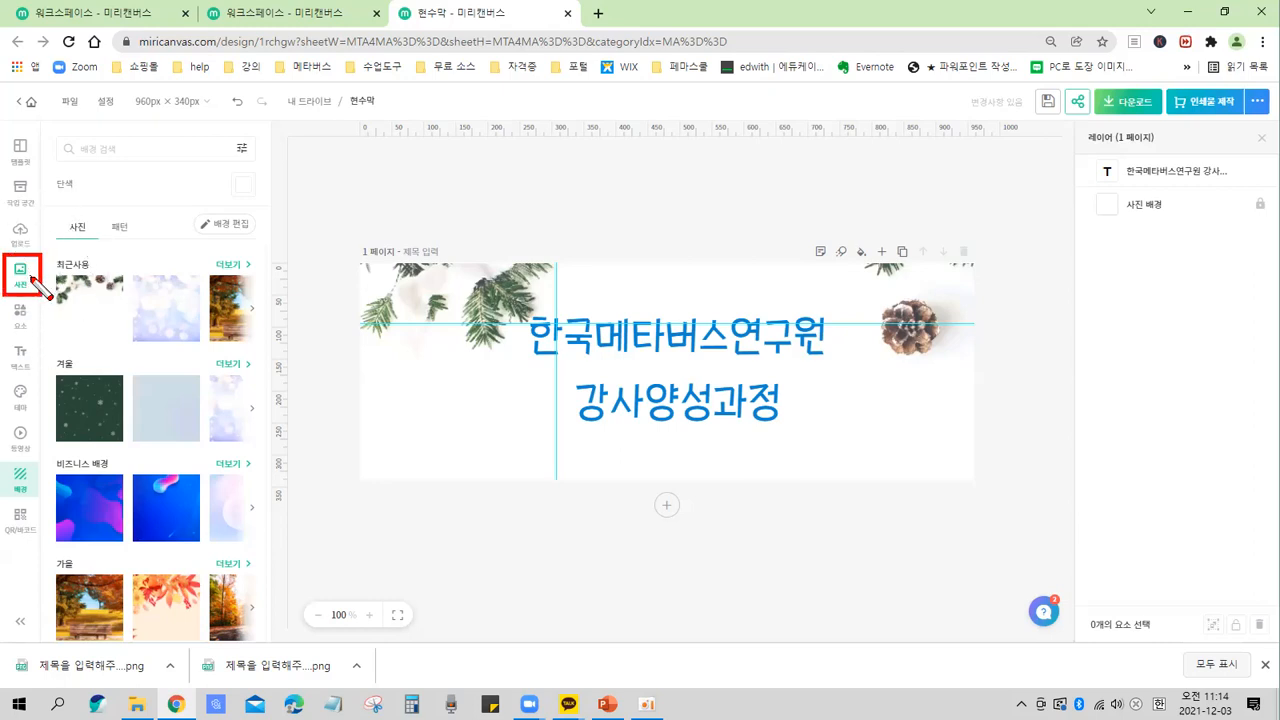
{"action": "key", "text": "Escape"}
{"action": "left_click", "coordinate": [20, 272]}
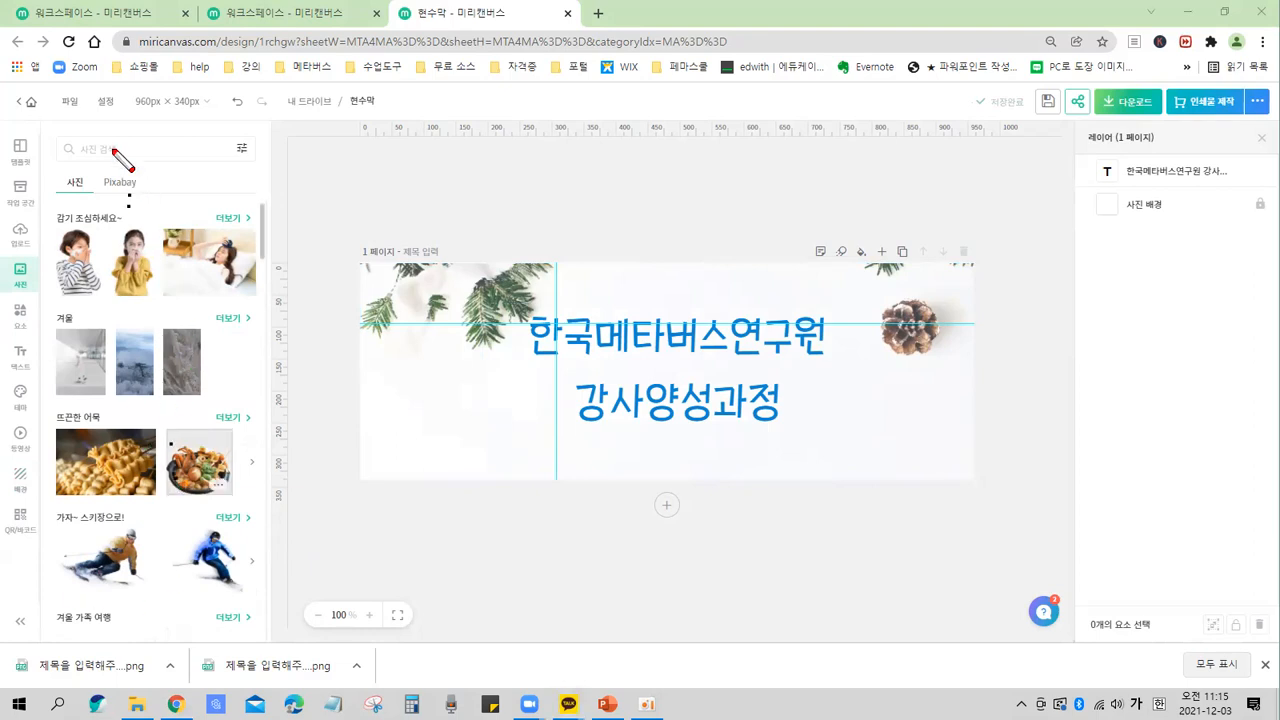
{"action": "mouse_move", "coordinate": [45, 127]}
{"action": "left_mouse_down"}
{"action": "mouse_move", "coordinate": [180, 171]}
{"action": "mouse_move", "coordinate": [258, 165]}
{"action": "left_mouse_up"}
{"action": "key", "text": "ctrl"}
{"action": "key", "text": "ctrl"}
{"action": "key", "text": "Escape"}
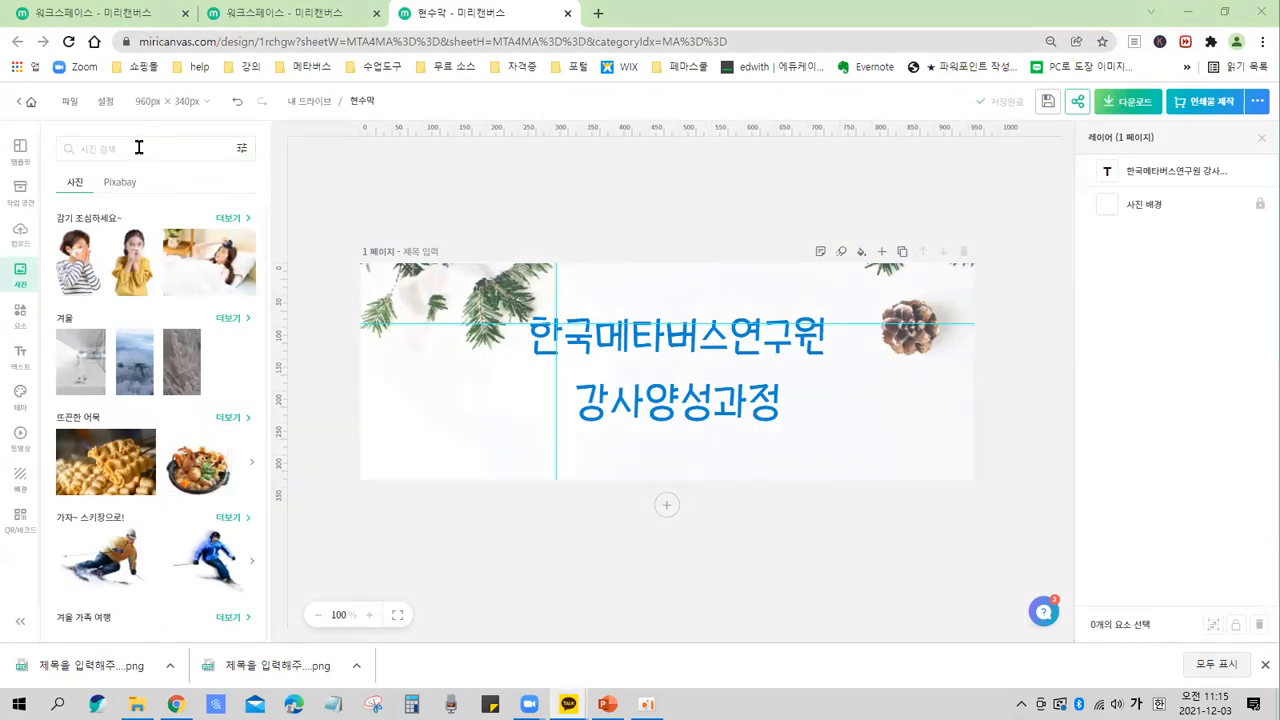
{"action": "left_click", "coordinate": [143, 148]}
{"action": "type", "text": "크리스마스"}
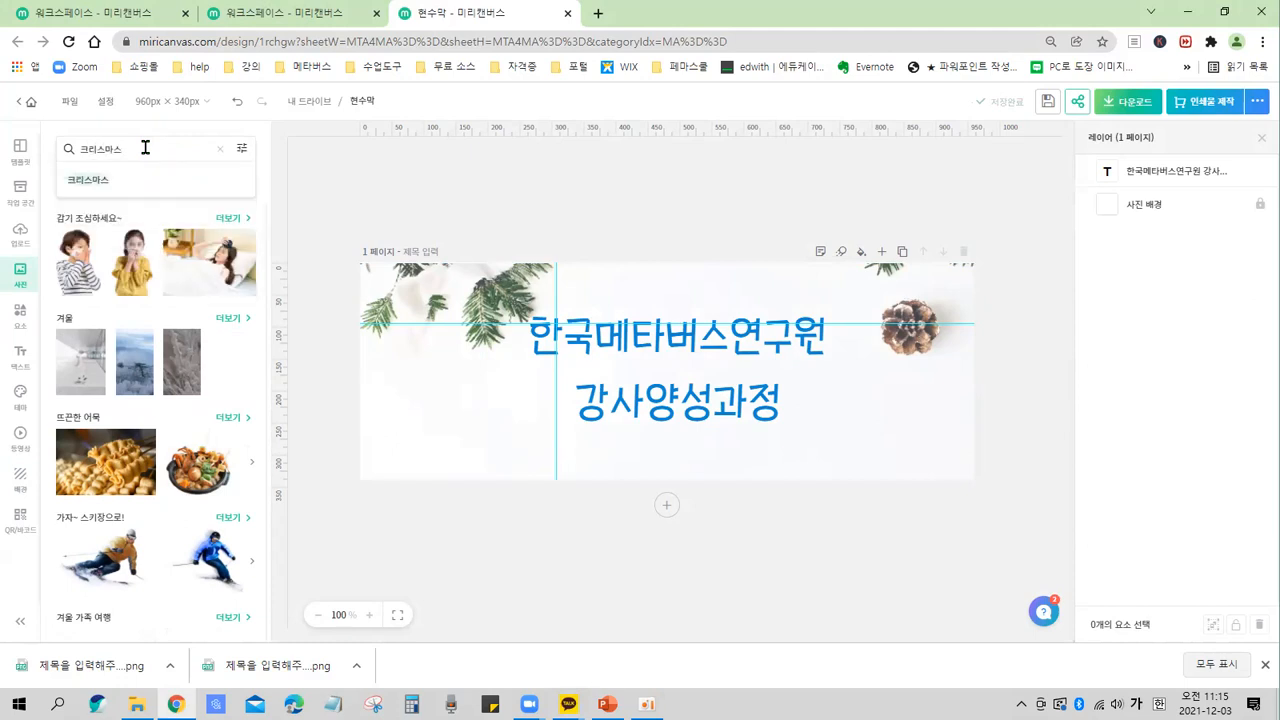
{"action": "key", "text": "ctrl"}
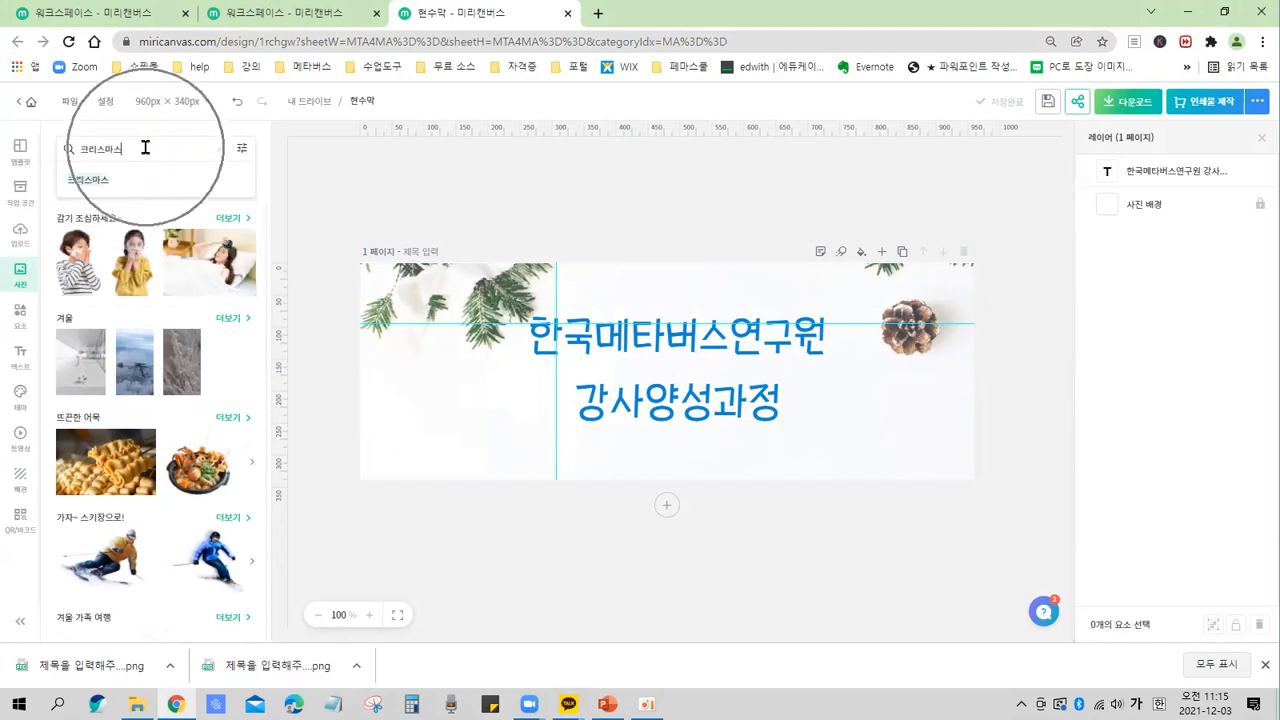
{"action": "type", "text": "ㅣ"}
{"action": "key", "text": "Return"}
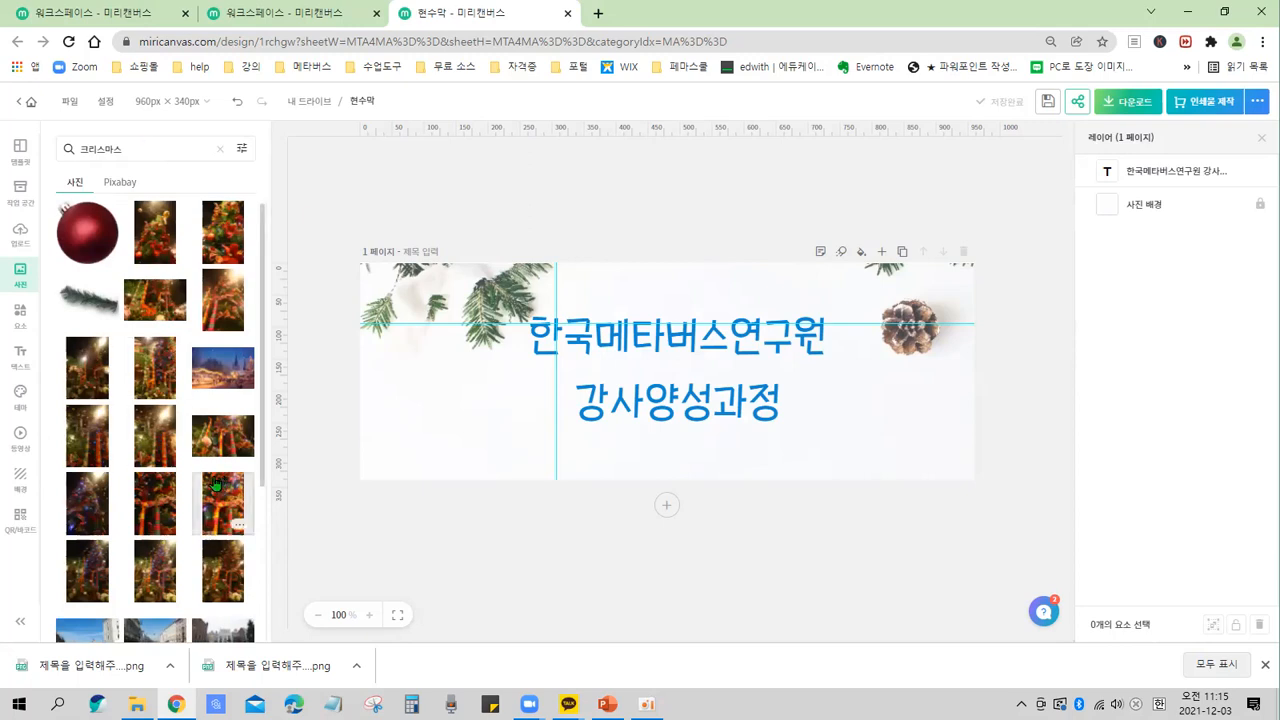
Add the photo of a red mug filled with pinecones and pine sprigs to the banner.
{"action": "scroll", "coordinate": [208, 477], "scroll_direction": "down", "scroll_amount": 5}
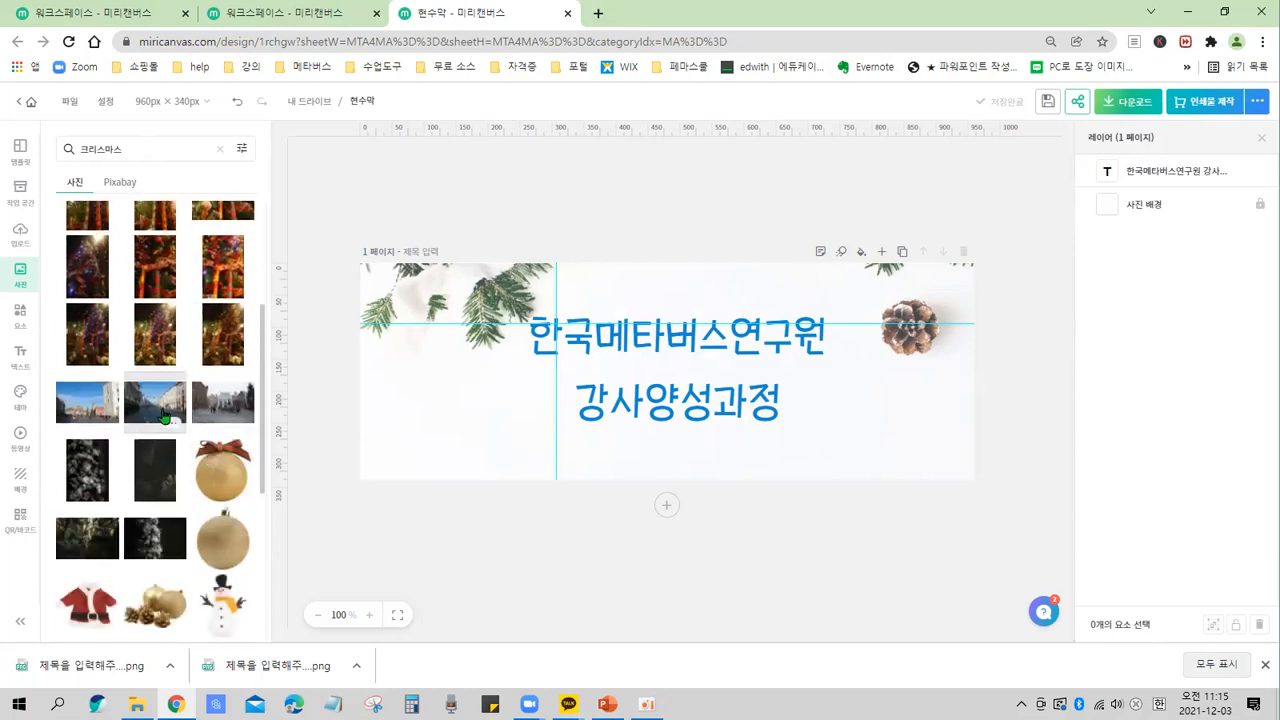
{"action": "scroll", "coordinate": [165, 415], "scroll_direction": "down", "scroll_amount": 5}
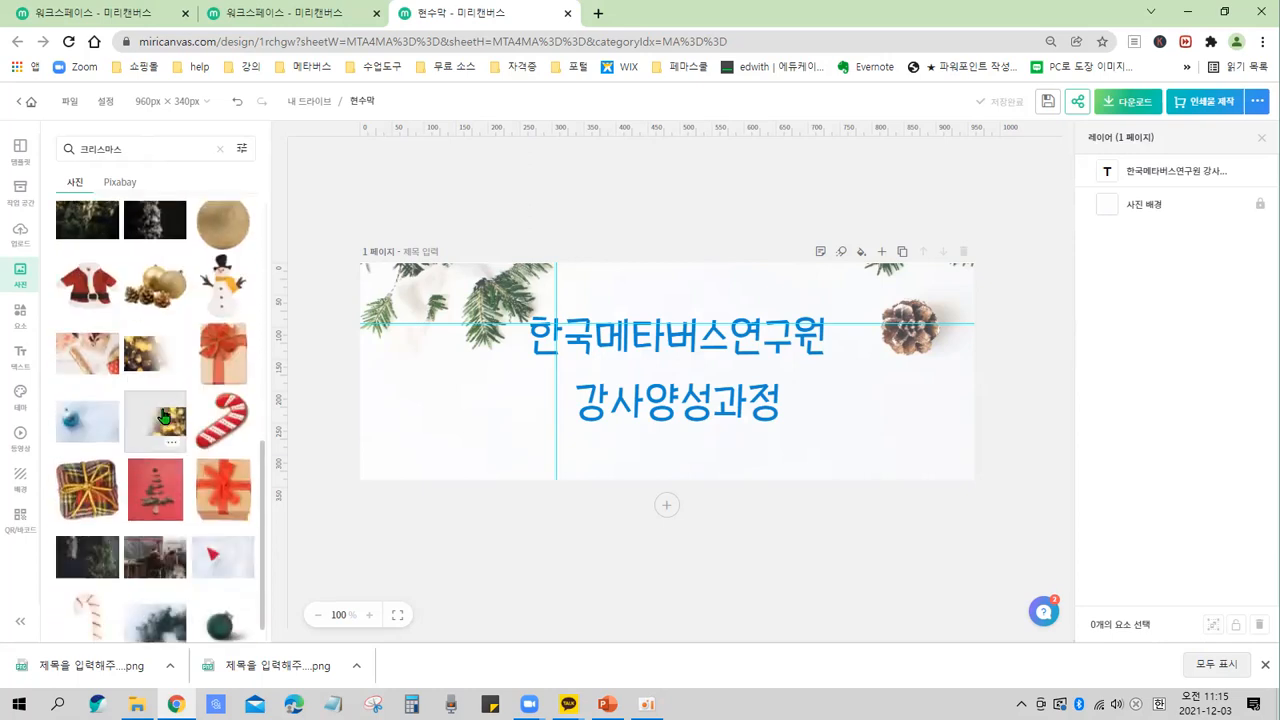
{"action": "scroll", "coordinate": [170, 440], "scroll_direction": "down", "scroll_amount": 3}
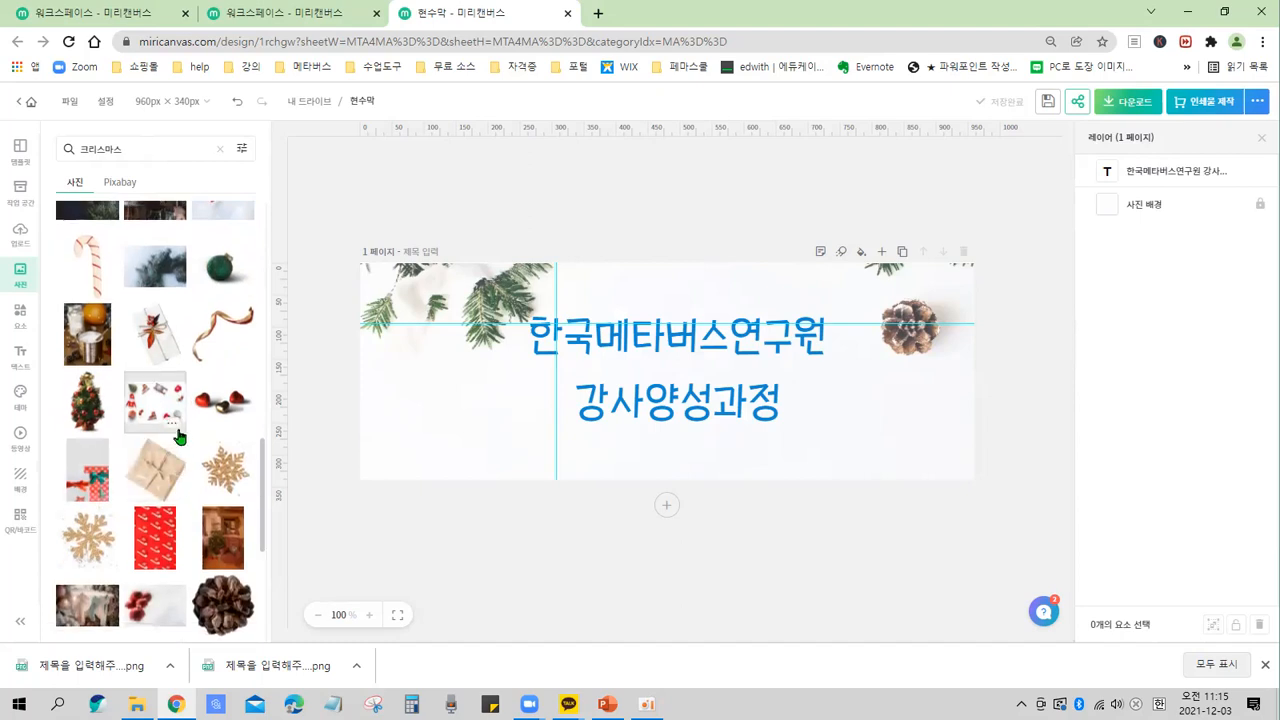
{"action": "scroll", "coordinate": [178, 436], "scroll_direction": "down", "scroll_amount": 3}
{"action": "scroll", "coordinate": [178, 436], "scroll_direction": "down", "scroll_amount": 3}
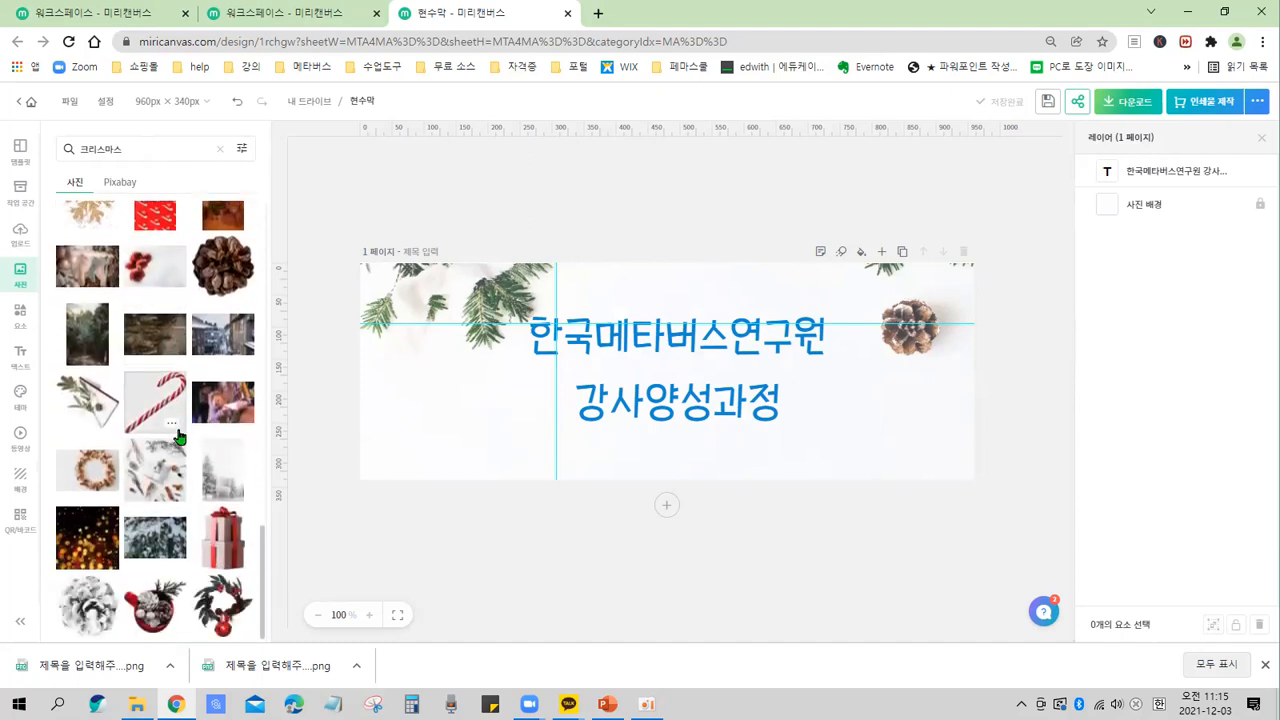
{"action": "scroll", "coordinate": [178, 436], "scroll_direction": "down", "scroll_amount": 1}
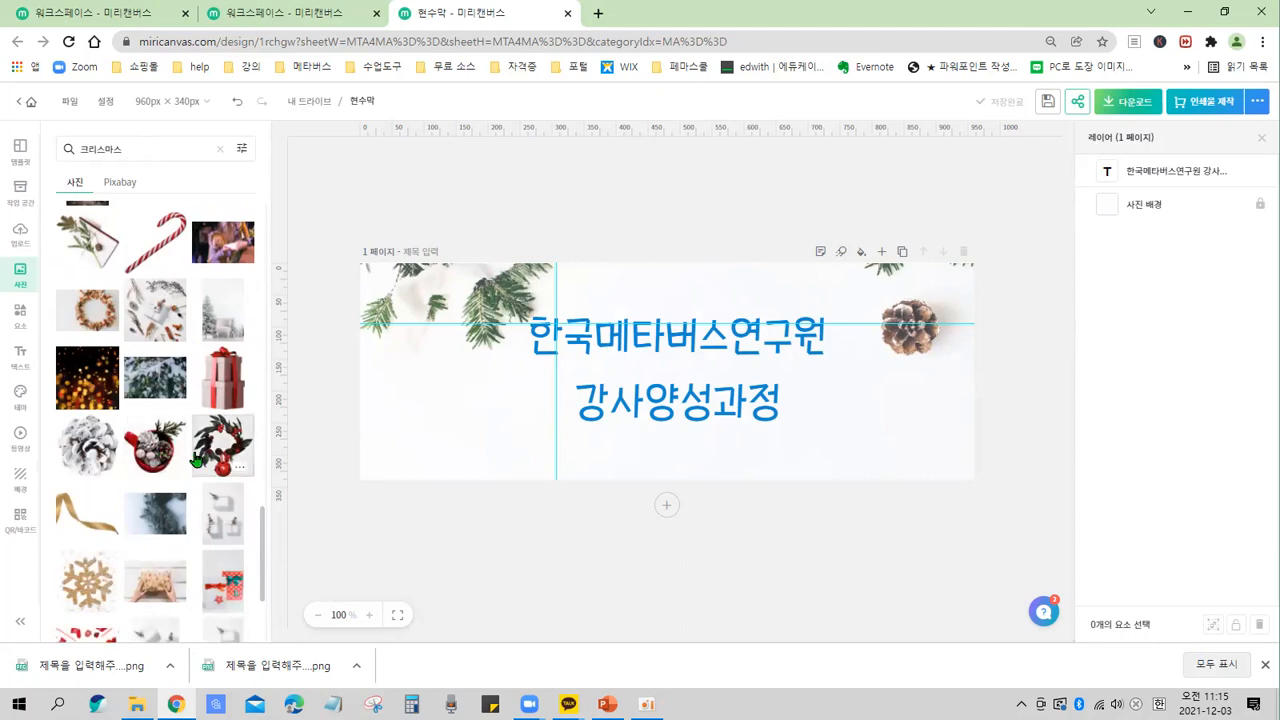
{"action": "left_click", "coordinate": [152, 452]}
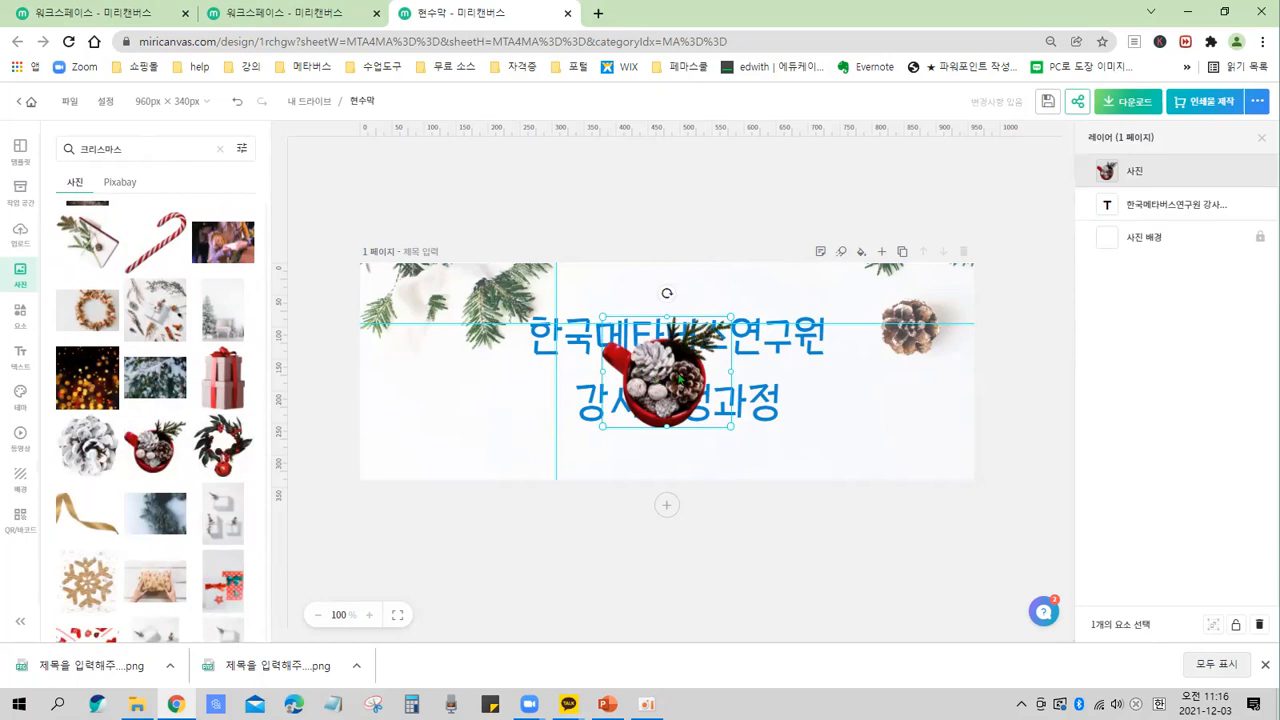
Move the mug photo to the banner's lower-left corner and resize it to about 165 × 142 px.
{"action": "left_click_drag", "start_coordinate": [673, 377], "coordinate": [462, 427]}
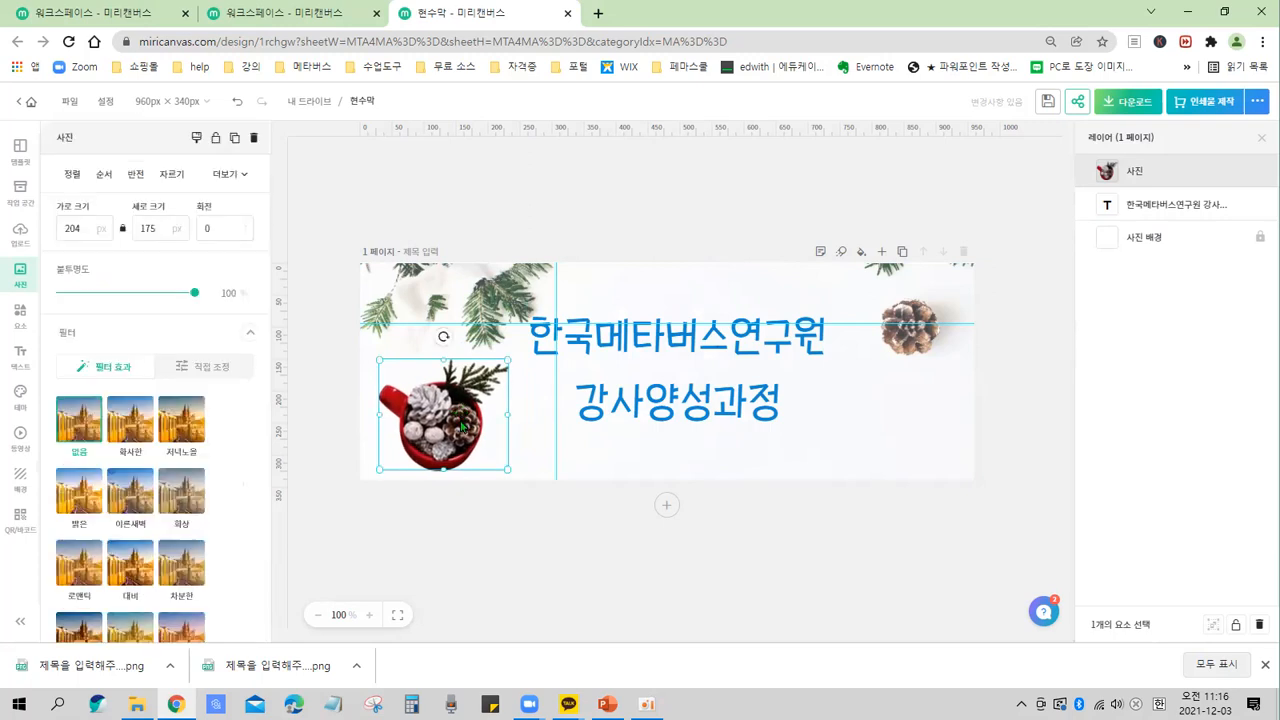
{"action": "left_click_drag", "start_coordinate": [508, 360], "coordinate": [451, 411]}
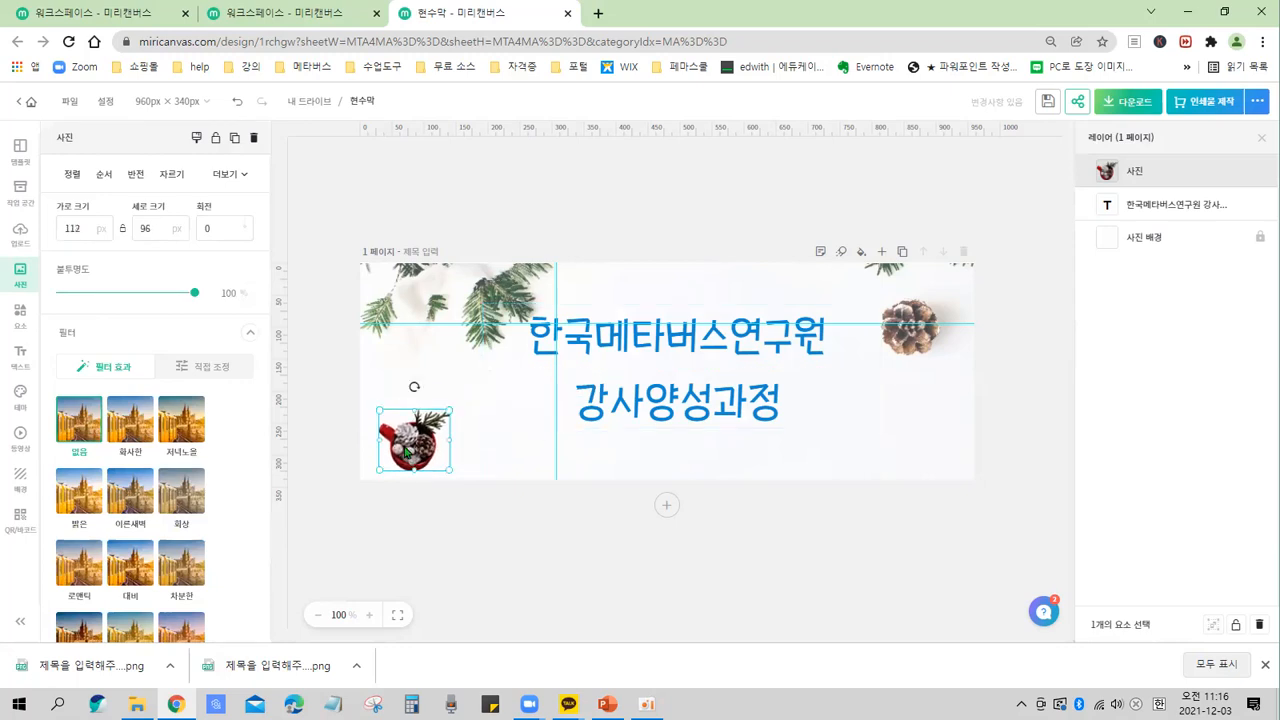
{"action": "left_click_drag", "start_coordinate": [393, 453], "coordinate": [406, 433]}
{"action": "left_click_drag", "start_coordinate": [462, 392], "coordinate": [497, 361]}
{"action": "left_click_drag", "start_coordinate": [447, 408], "coordinate": [436, 414]}
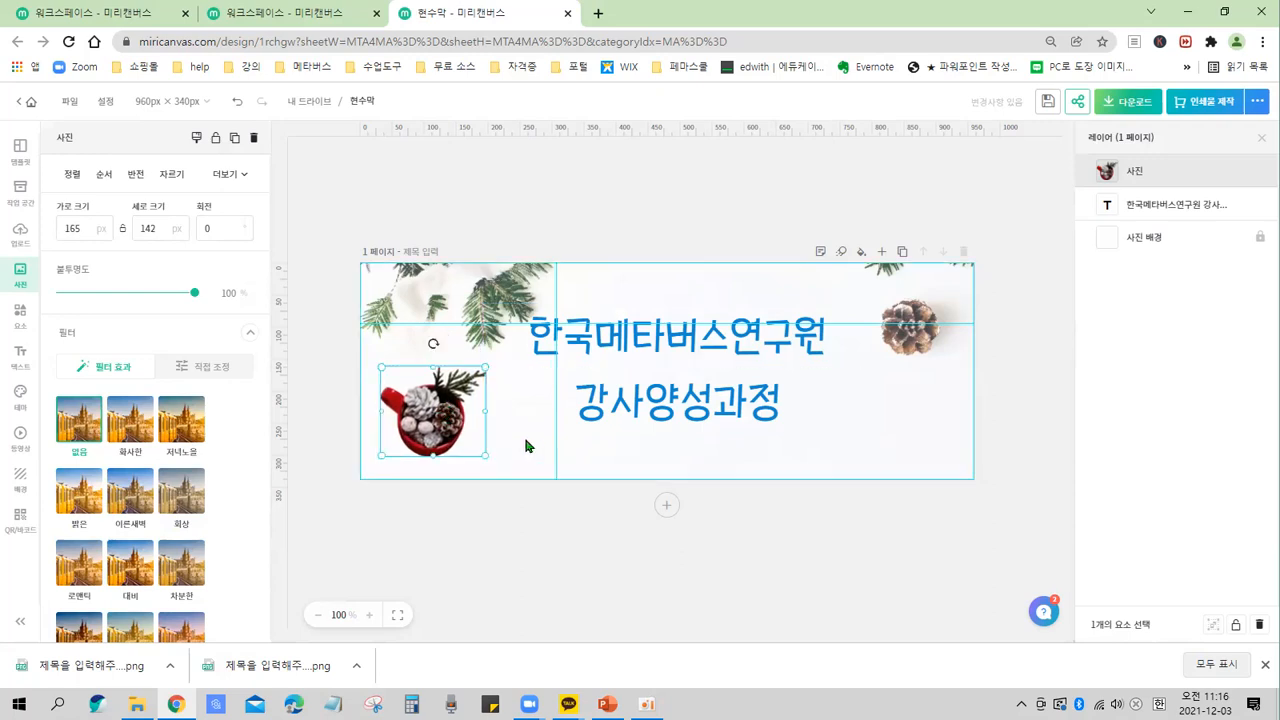
{"action": "left_click", "coordinate": [525, 440]}
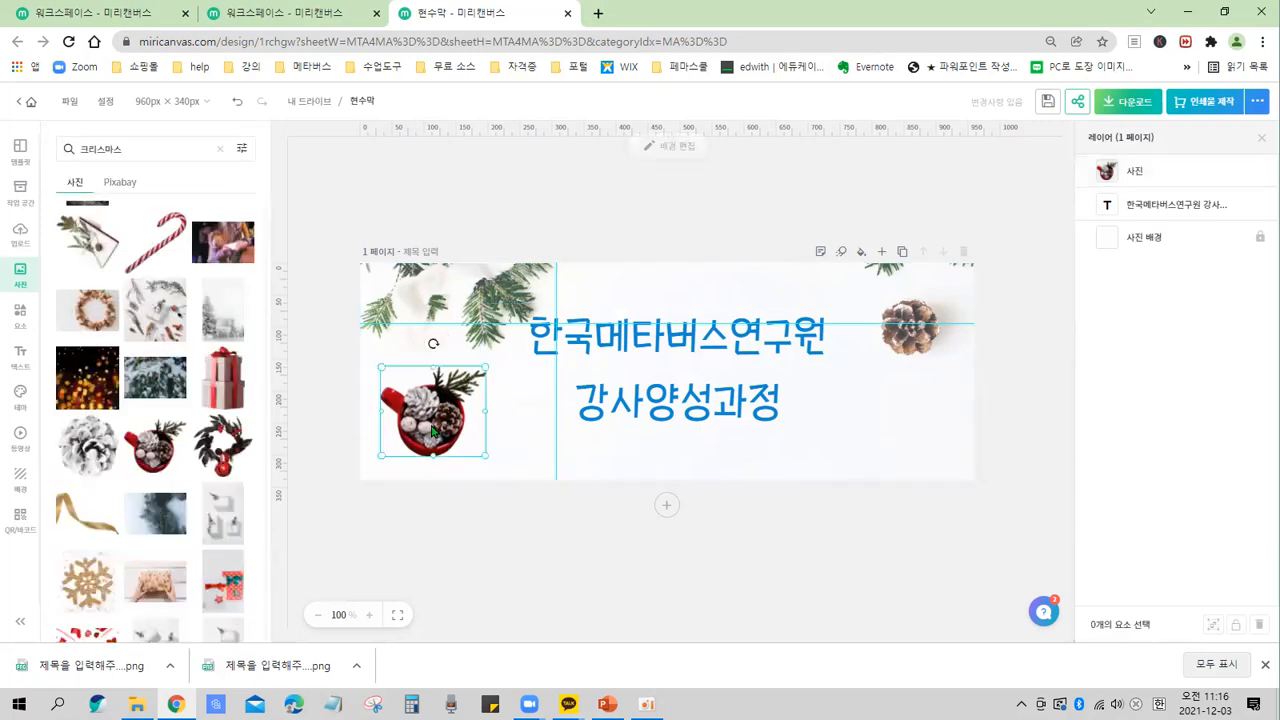
{"action": "left_click", "coordinate": [452, 433]}
{"action": "left_click_drag", "start_coordinate": [436, 425], "coordinate": [440, 430]}
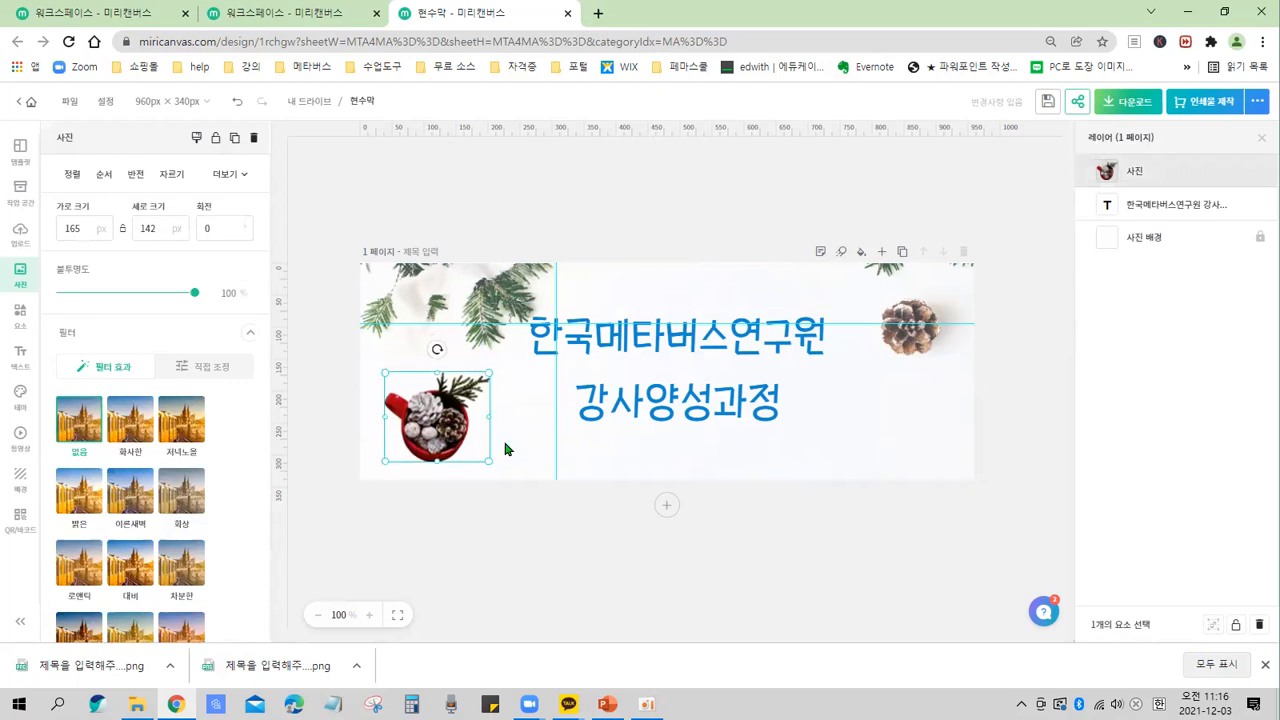
{"action": "left_click", "coordinate": [505, 449]}
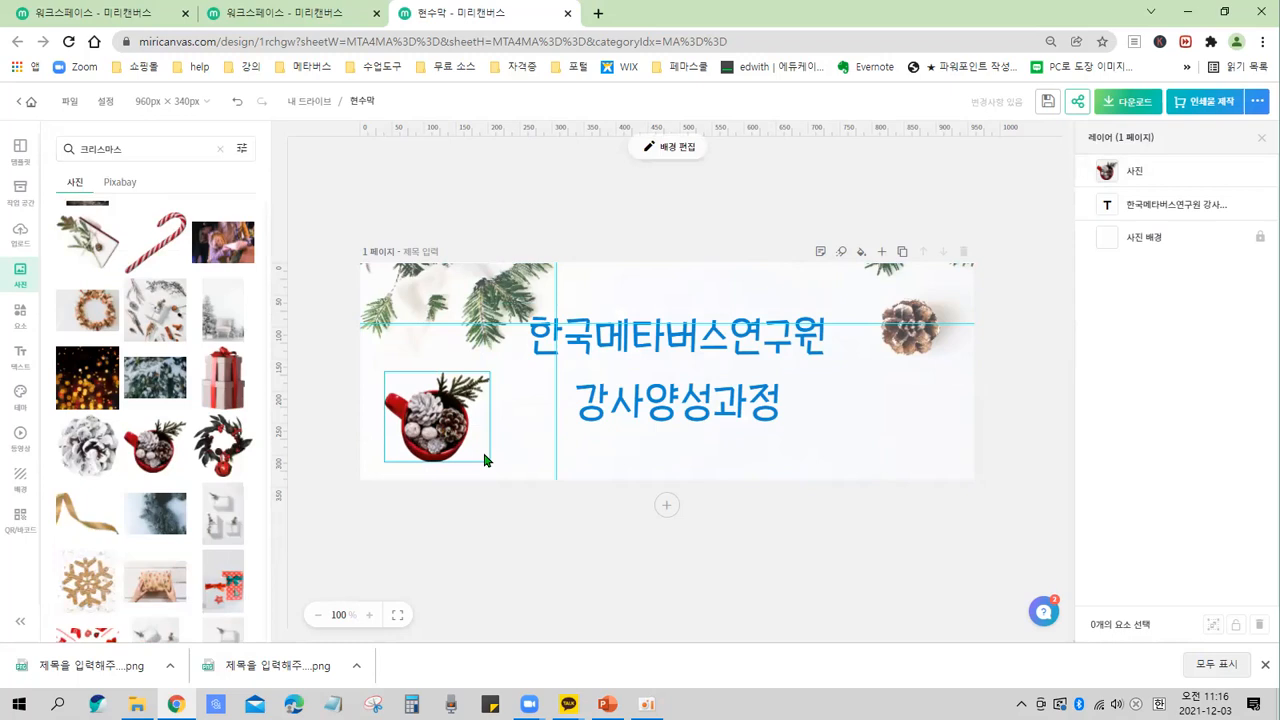
Add the photo of a woman in a Santa hat holding a red ornament to the banner.
{"action": "scroll", "coordinate": [238, 390], "scroll_direction": "down", "scroll_amount": 1}
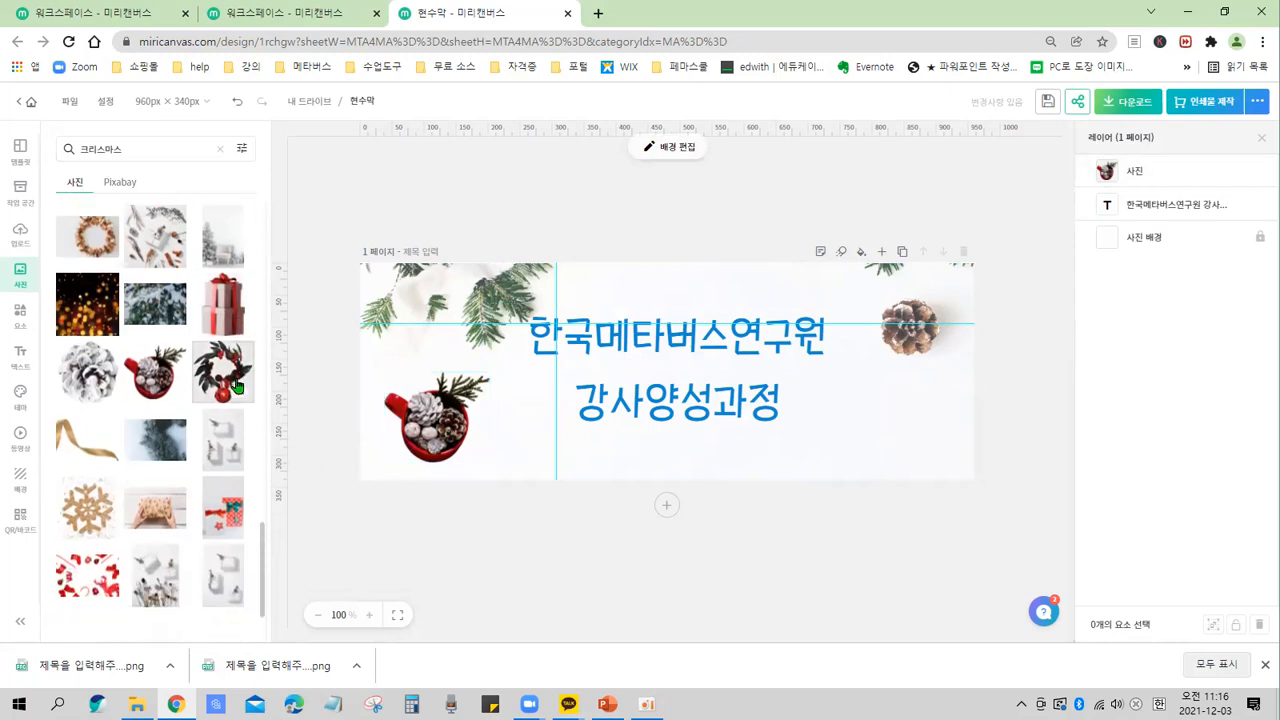
{"action": "scroll", "coordinate": [238, 386], "scroll_direction": "down", "scroll_amount": 1}
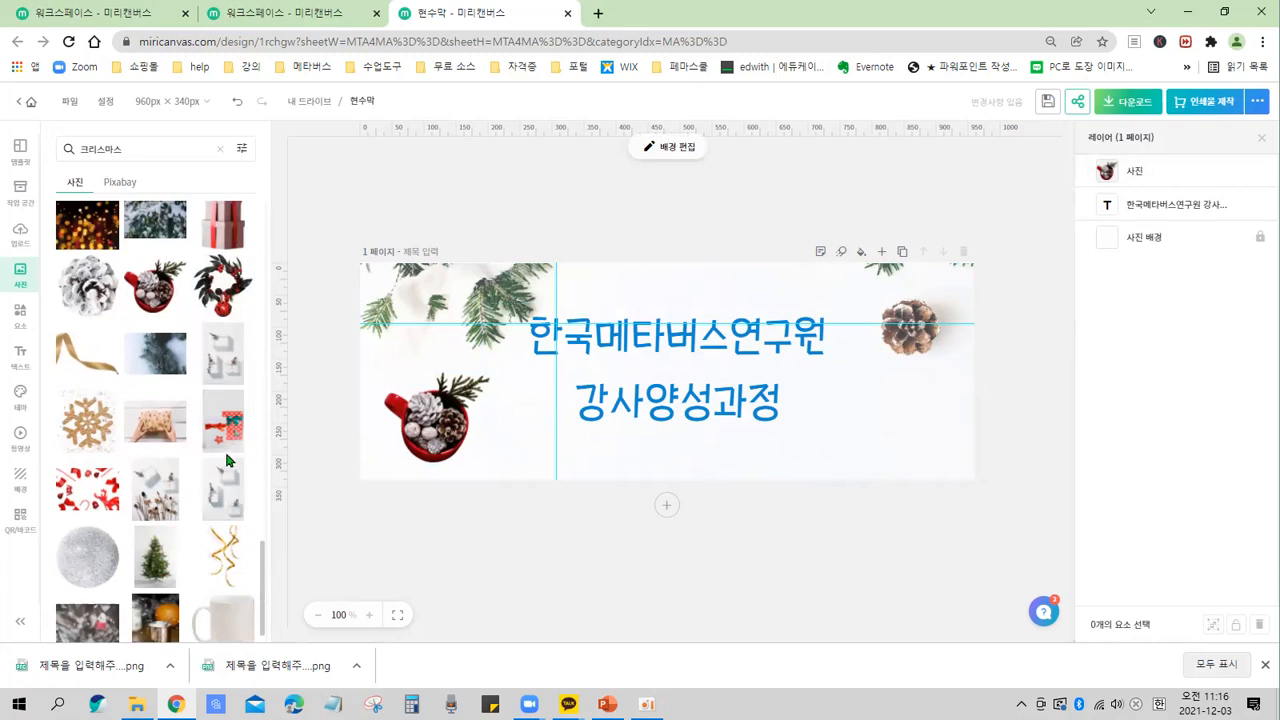
{"action": "scroll", "coordinate": [205, 455], "scroll_direction": "down", "scroll_amount": 4}
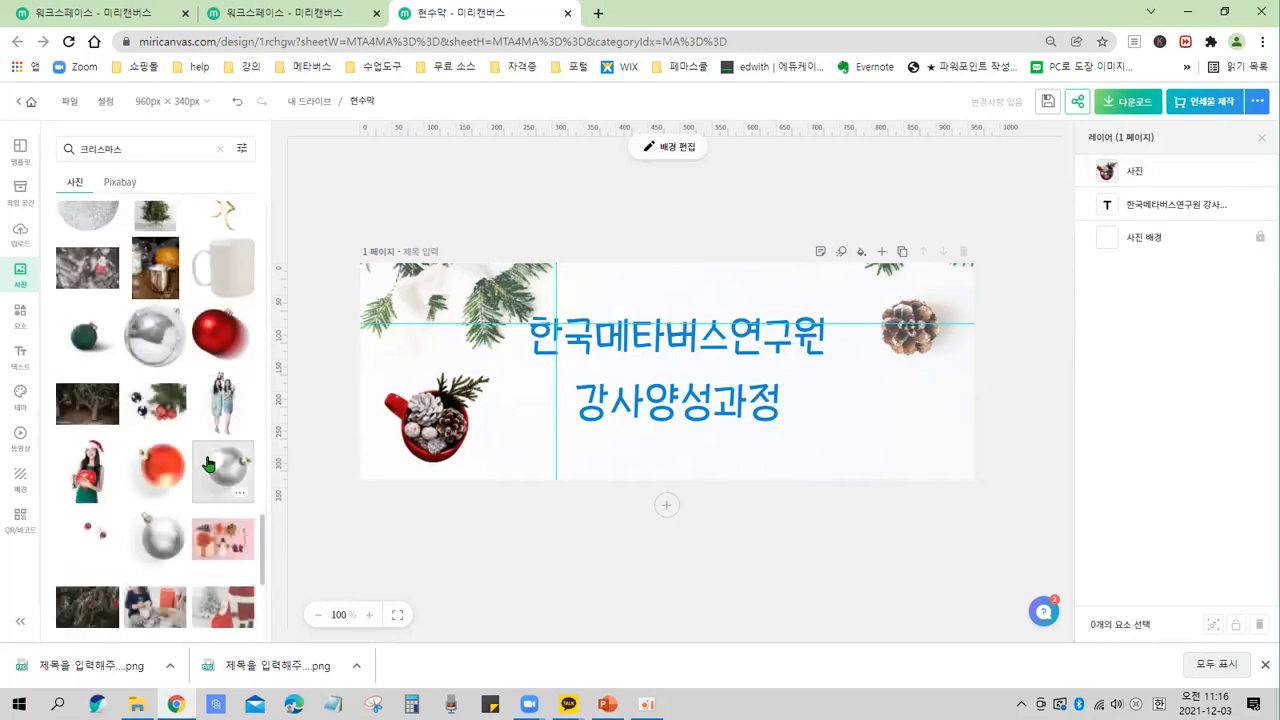
{"action": "scroll", "coordinate": [207, 465], "scroll_direction": "down", "scroll_amount": 3}
{"action": "scroll", "coordinate": [207, 465], "scroll_direction": "down", "scroll_amount": 2}
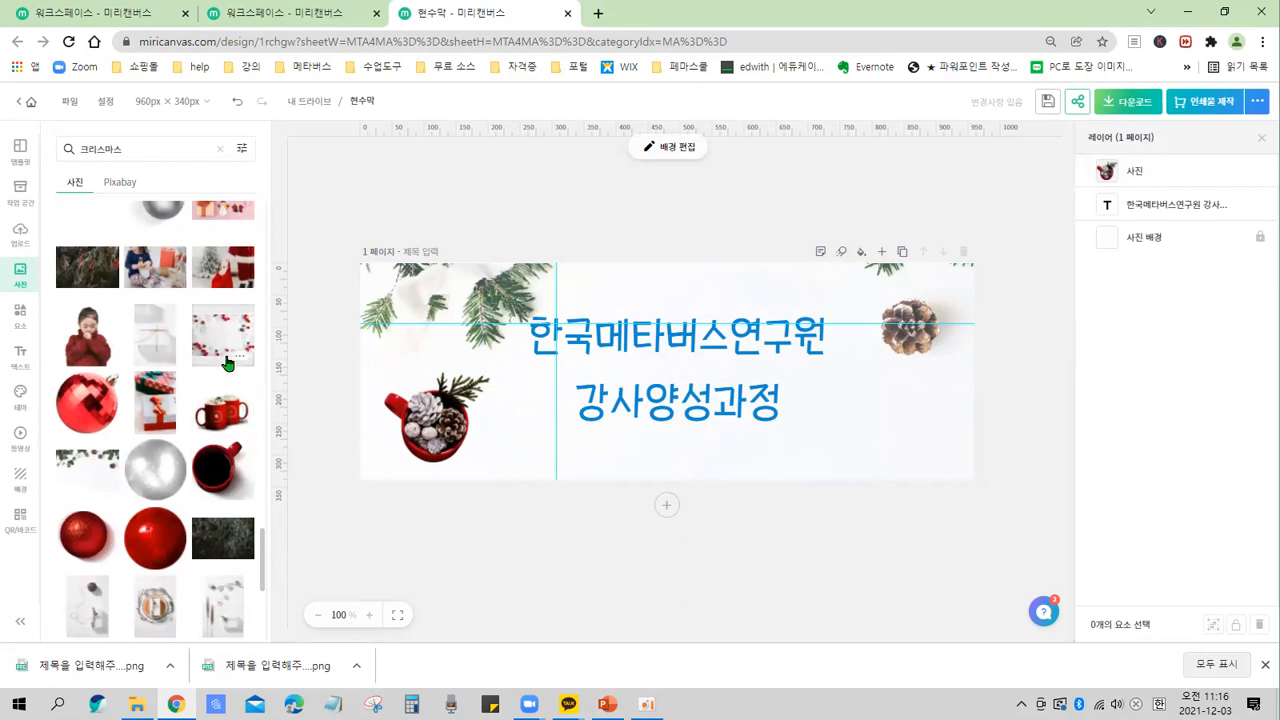
{"action": "scroll", "coordinate": [222, 490], "scroll_direction": "down", "scroll_amount": 4}
{"action": "scroll", "coordinate": [220, 480], "scroll_direction": "down", "scroll_amount": 2}
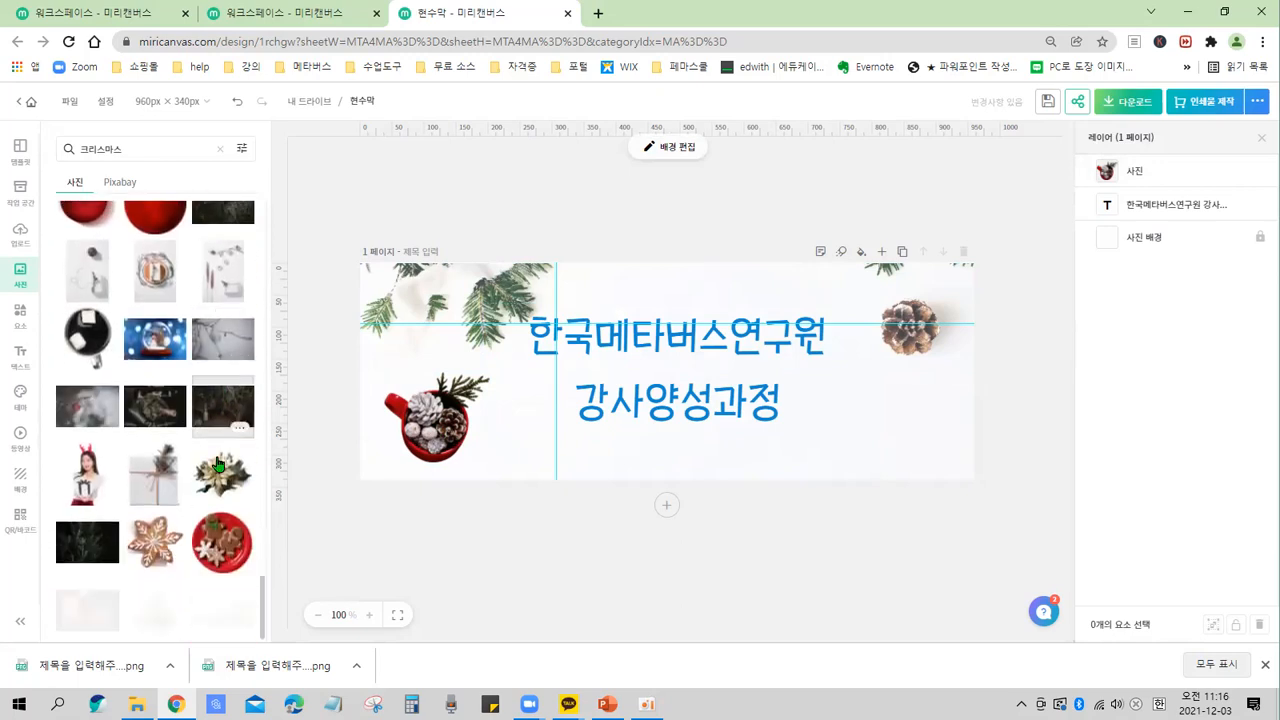
{"action": "scroll", "coordinate": [218, 463], "scroll_direction": "down", "scroll_amount": 4}
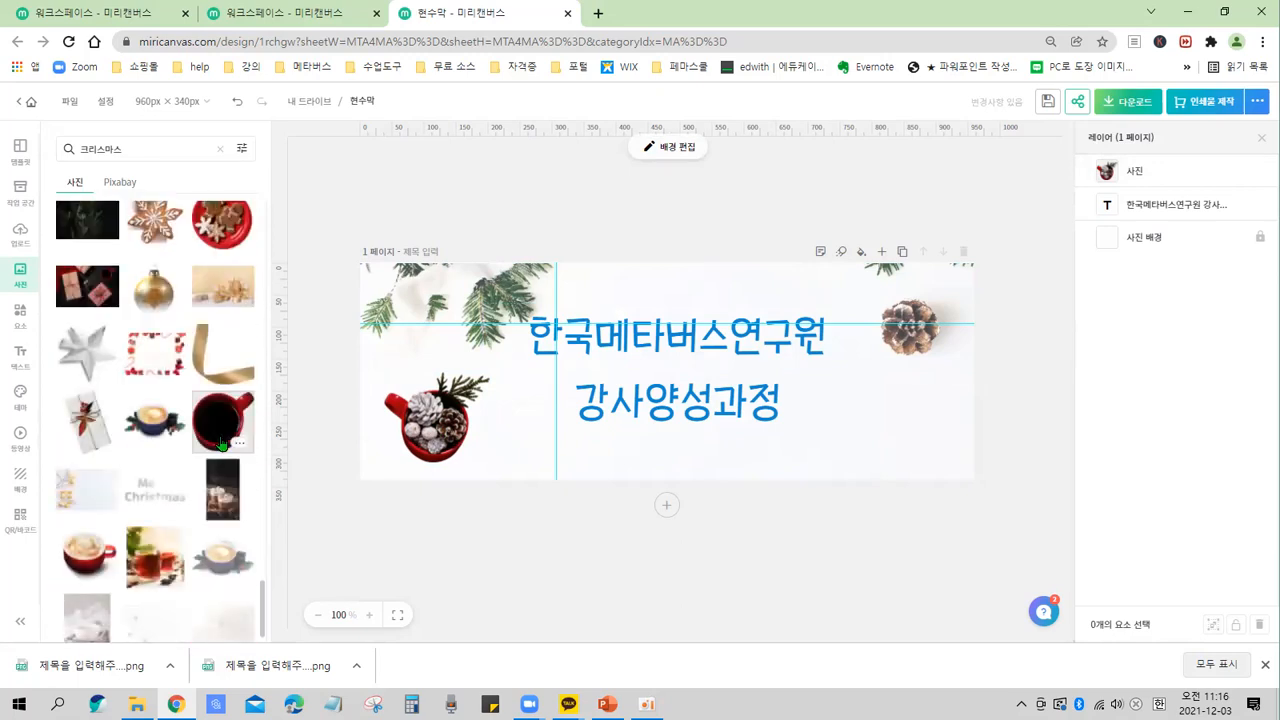
{"action": "scroll", "coordinate": [219, 428], "scroll_direction": "down", "scroll_amount": 1}
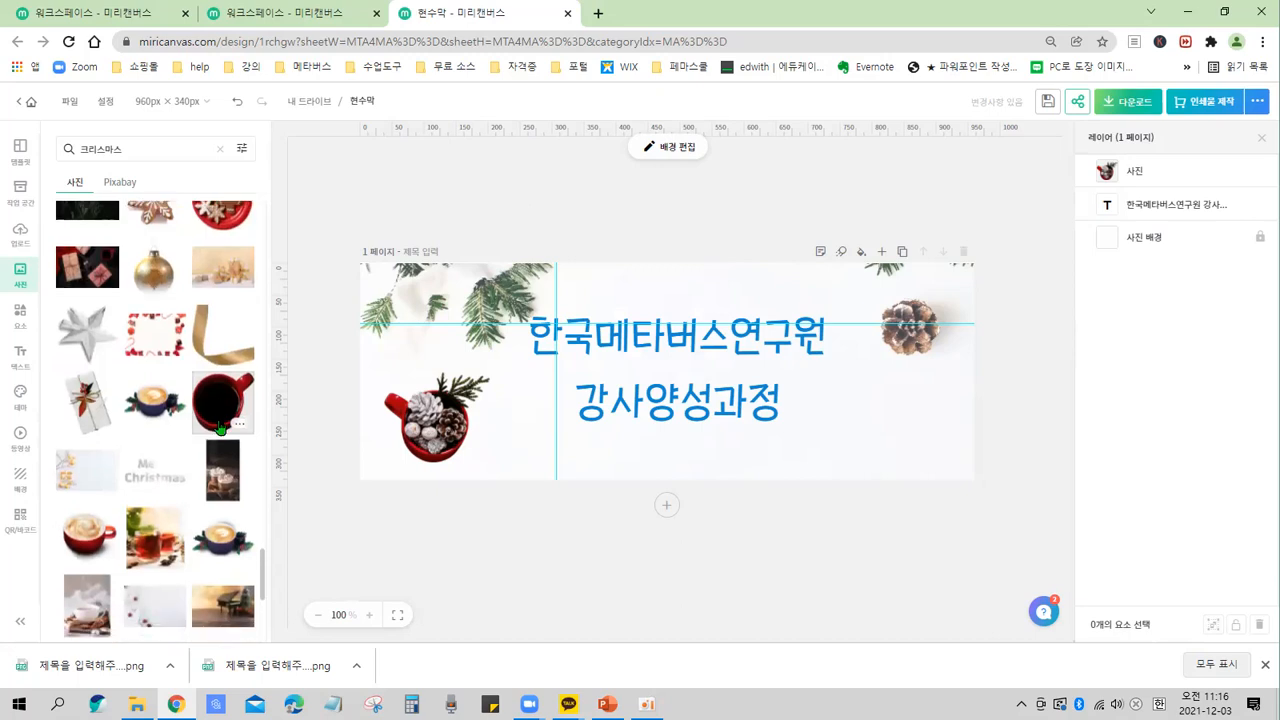
{"action": "scroll", "coordinate": [220, 428], "scroll_direction": "up", "scroll_amount": 3}
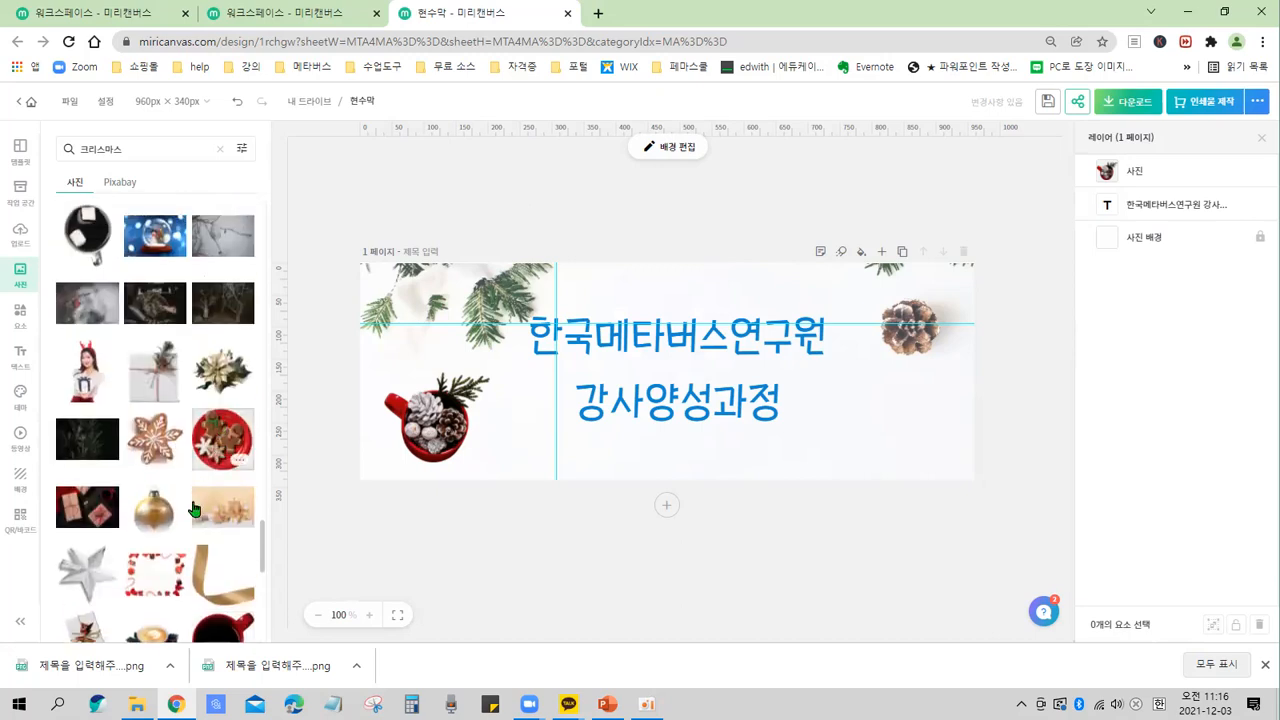
{"action": "scroll", "coordinate": [192, 497], "scroll_direction": "up", "scroll_amount": 3}
{"action": "scroll", "coordinate": [200, 496], "scroll_direction": "up", "scroll_amount": 10}
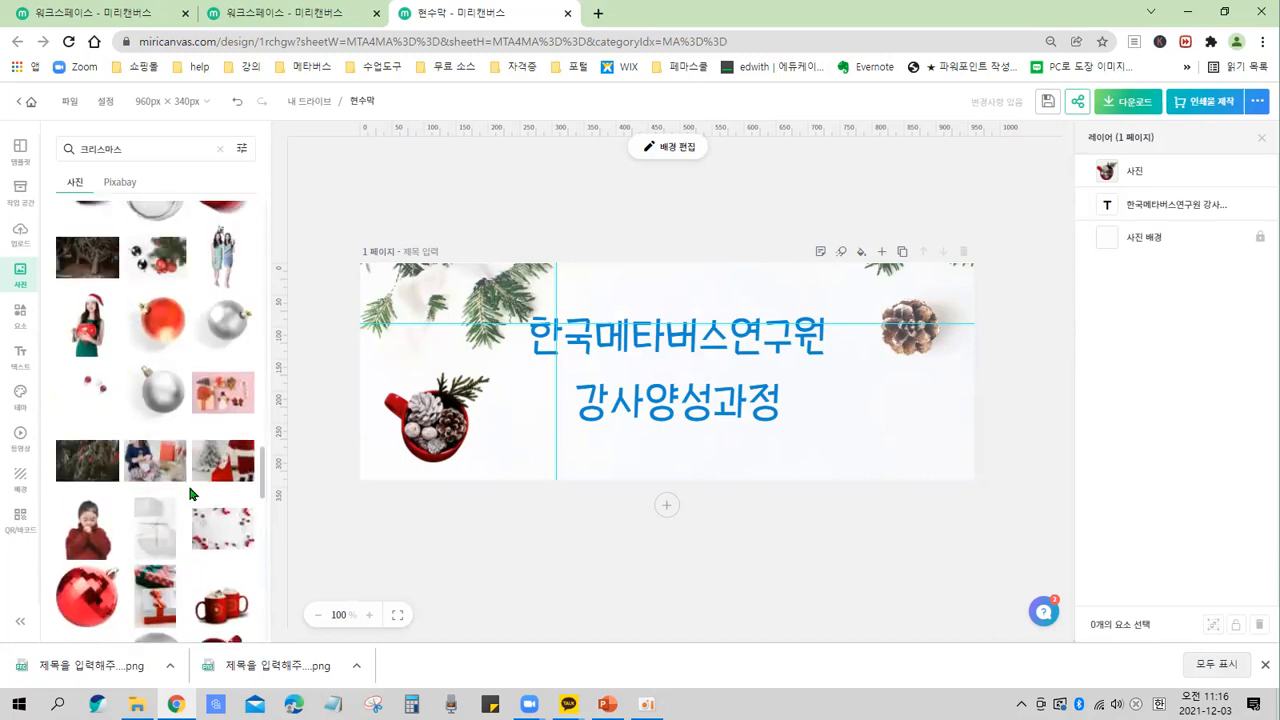
{"action": "left_click", "coordinate": [87, 412]}
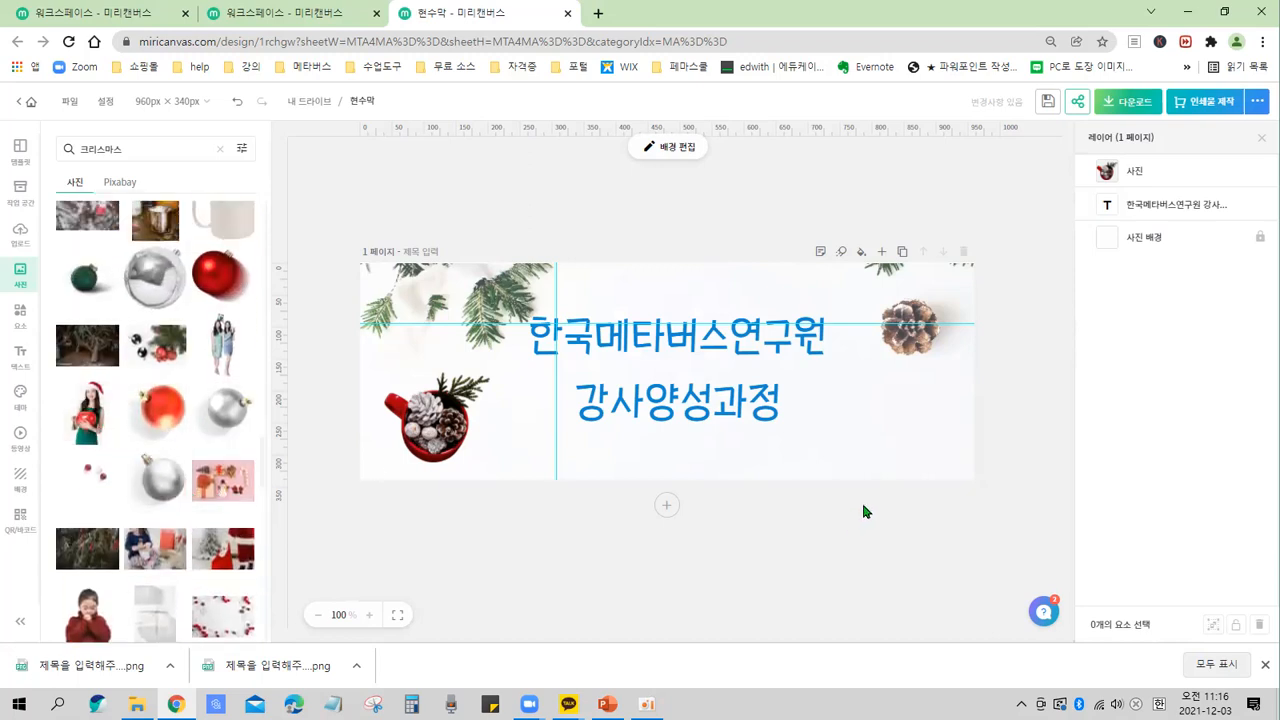
Move the Santa-hat woman photo to the banner's lower-right edge beside the pinecone.
{"action": "left_click_drag", "start_coordinate": [664, 392], "coordinate": [858, 421]}
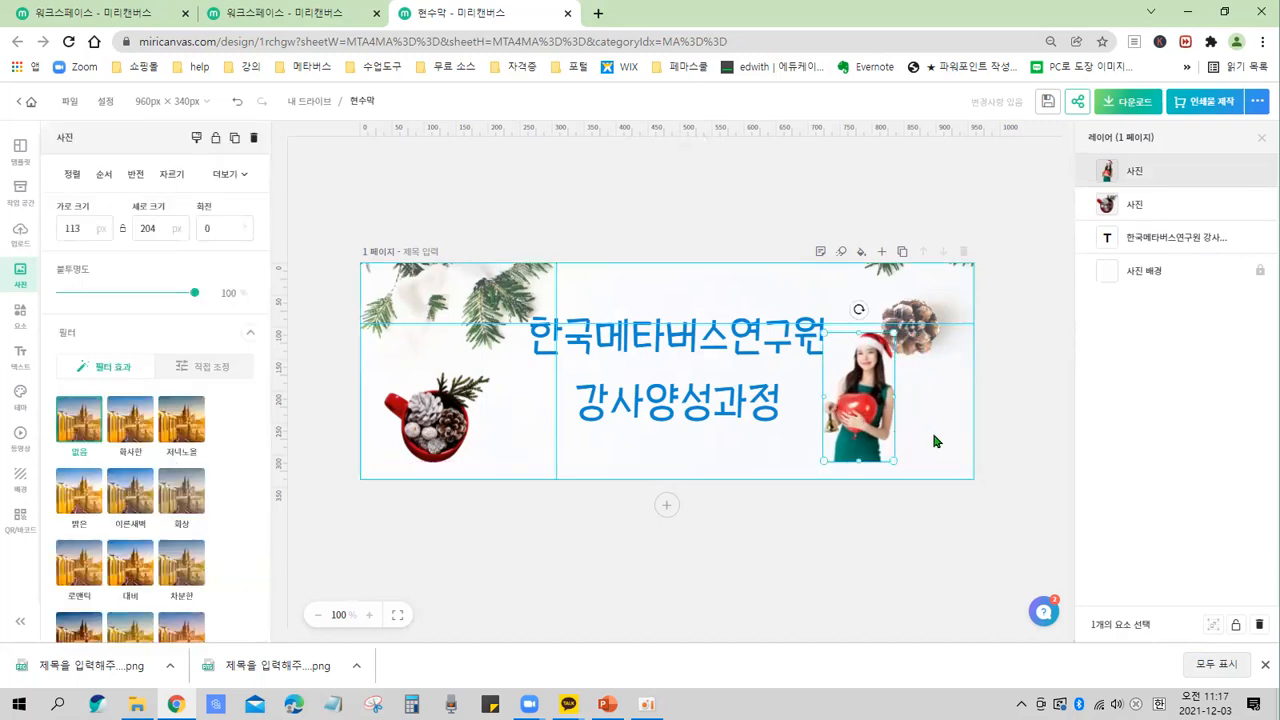
{"action": "left_click", "coordinate": [933, 435]}
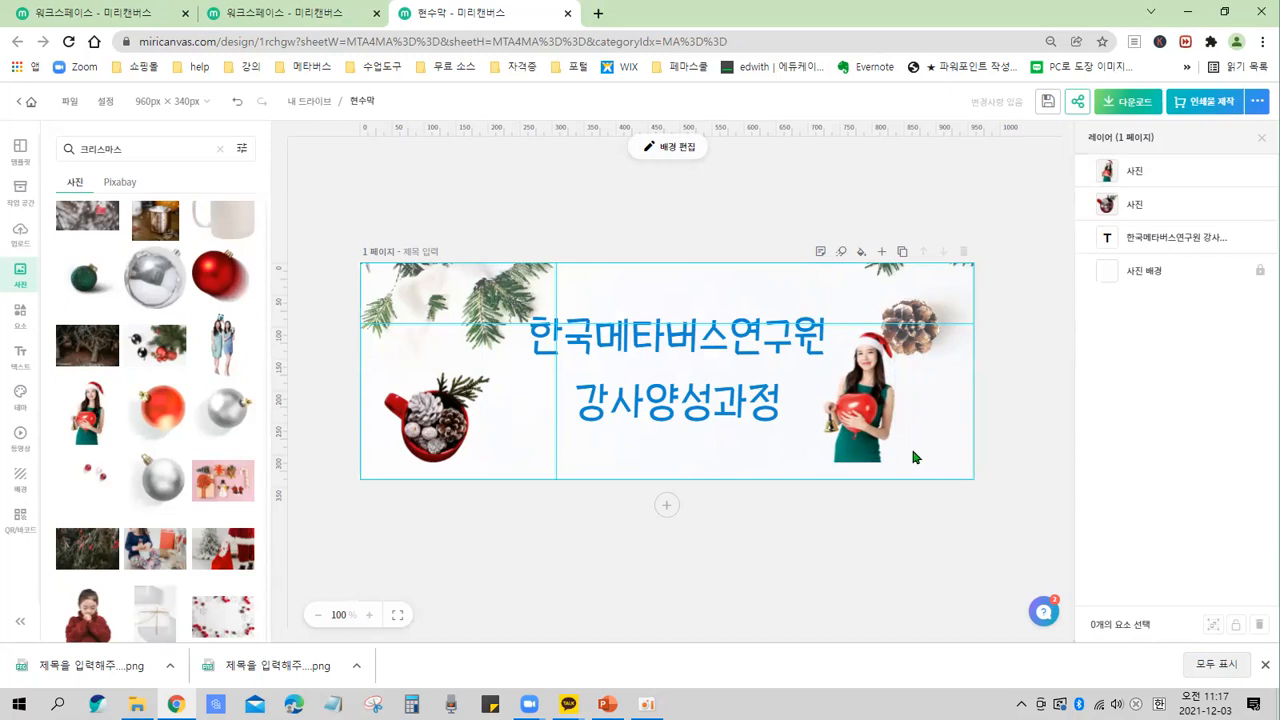
{"action": "left_click_drag", "start_coordinate": [842, 420], "coordinate": [903, 420]}
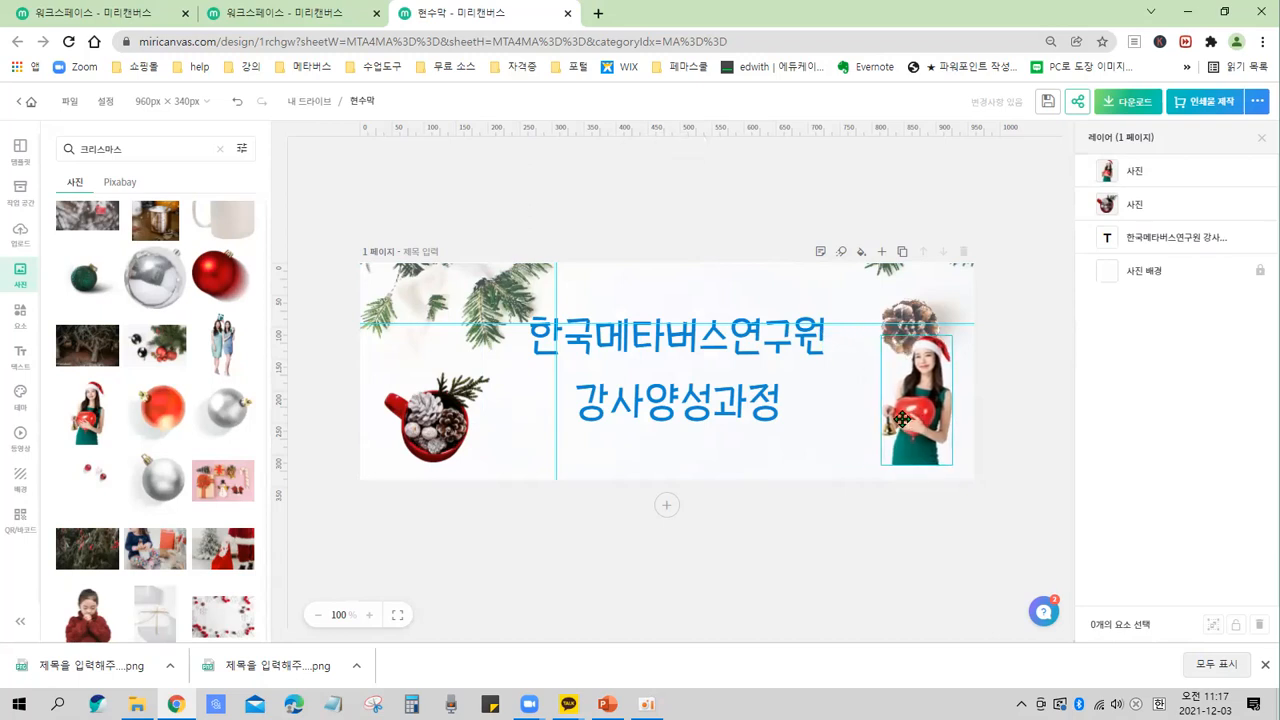
{"action": "left_click", "coordinate": [845, 450]}
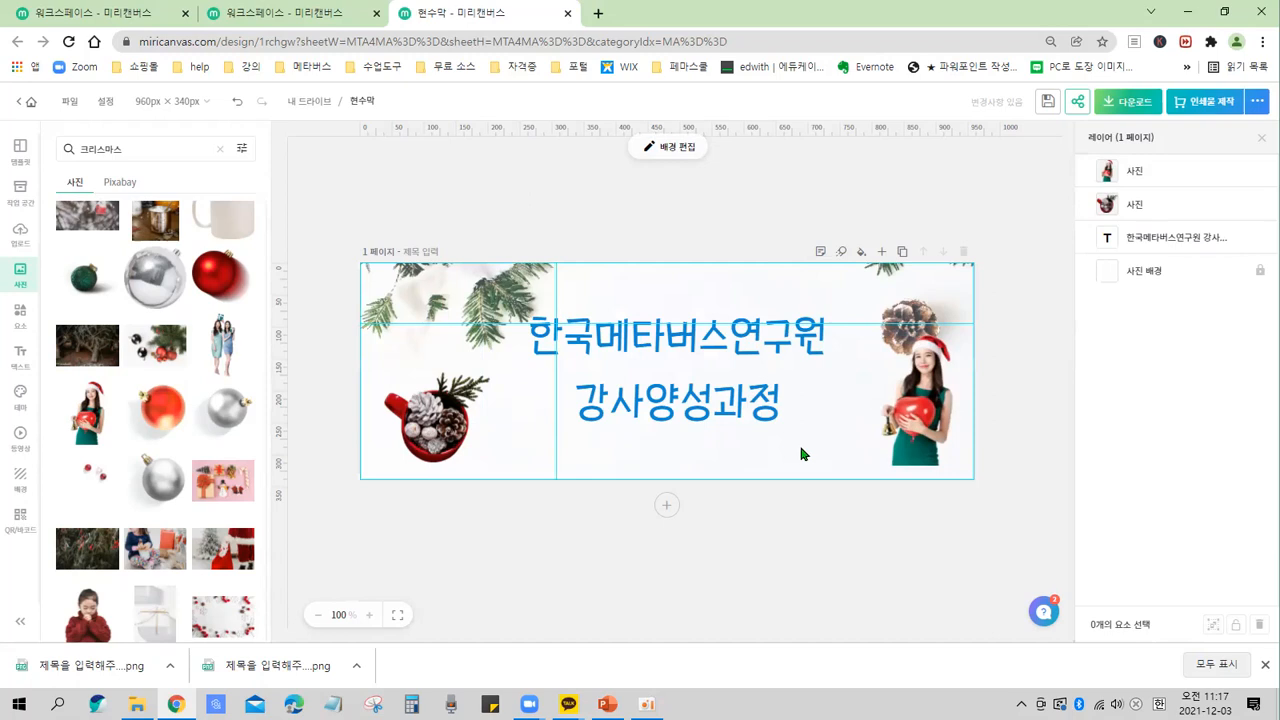
Flip the mug photo horizontally.
{"action": "left_click", "coordinate": [458, 447]}
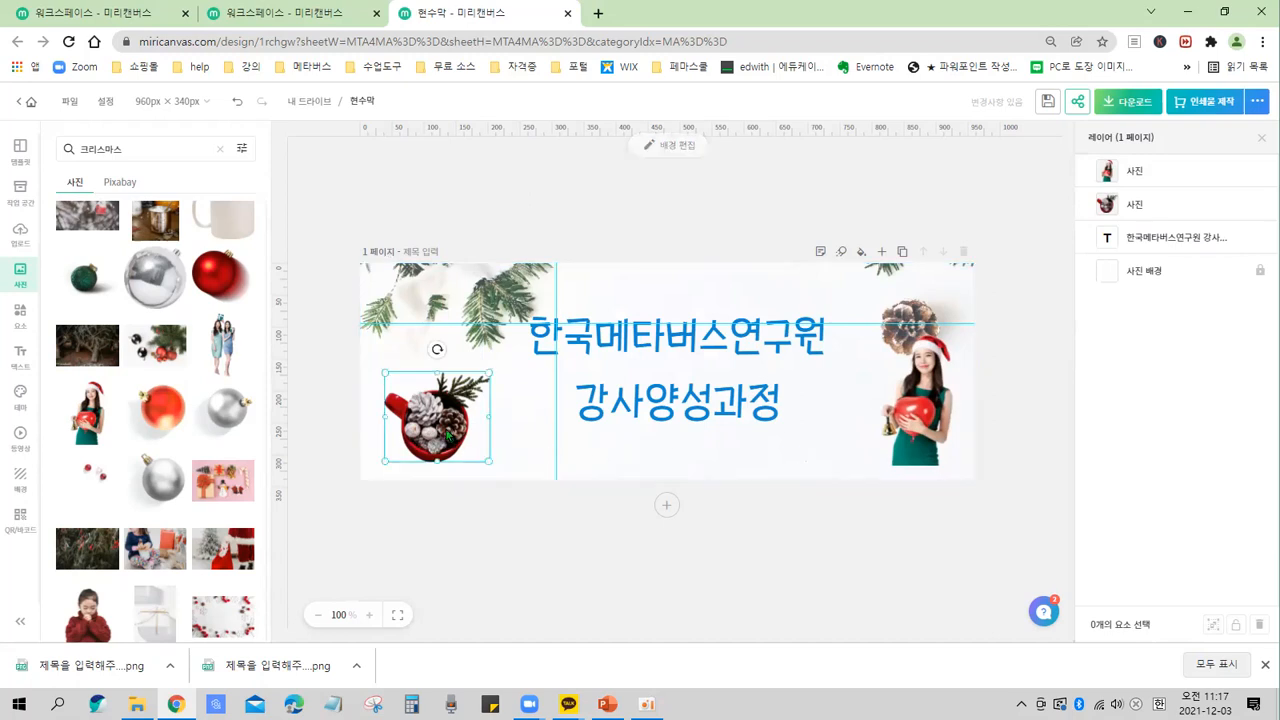
{"action": "left_click_drag", "start_coordinate": [448, 432], "coordinate": [453, 424]}
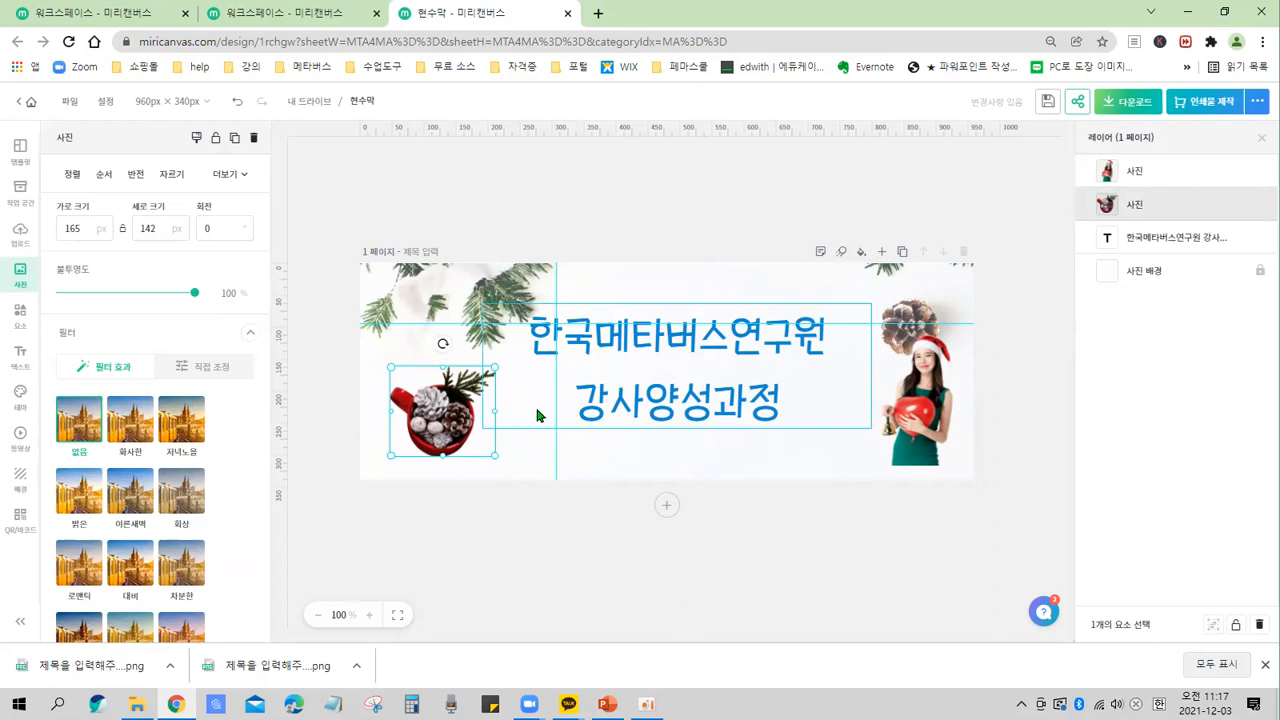
{"action": "left_click", "coordinate": [561, 450]}
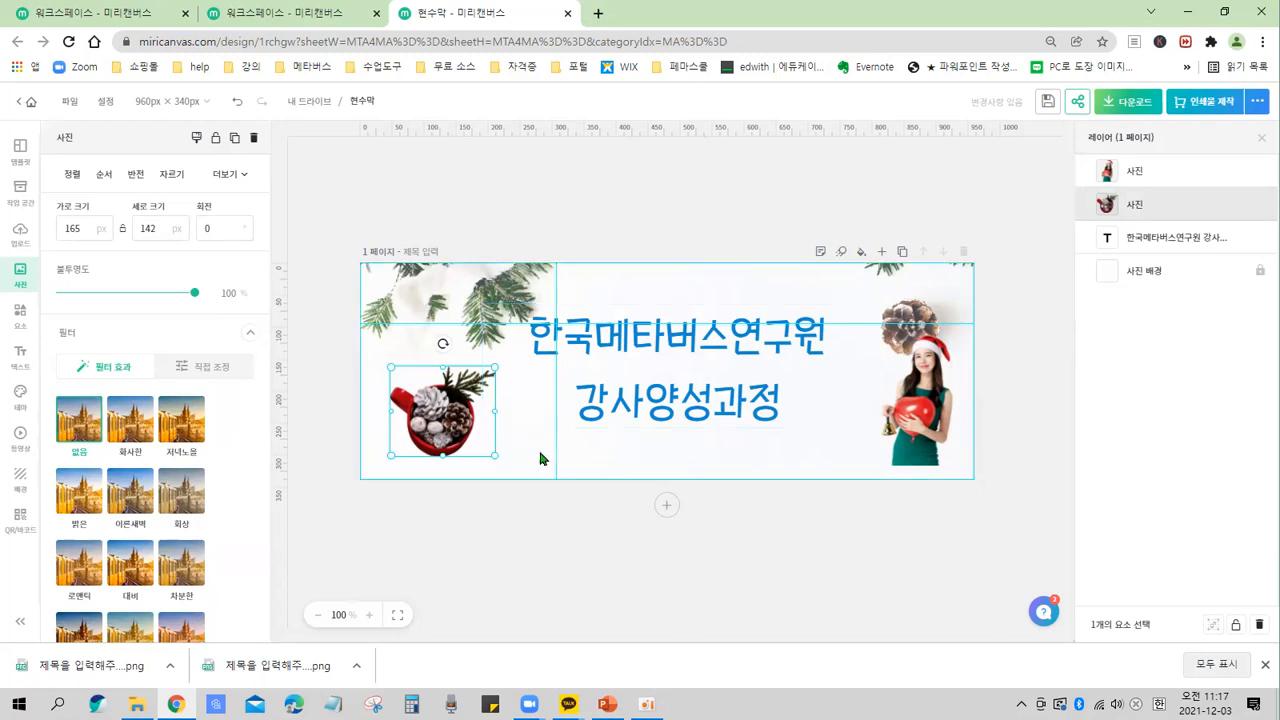
{"action": "left_click", "coordinate": [463, 432]}
{"action": "left_click", "coordinate": [492, 419]}
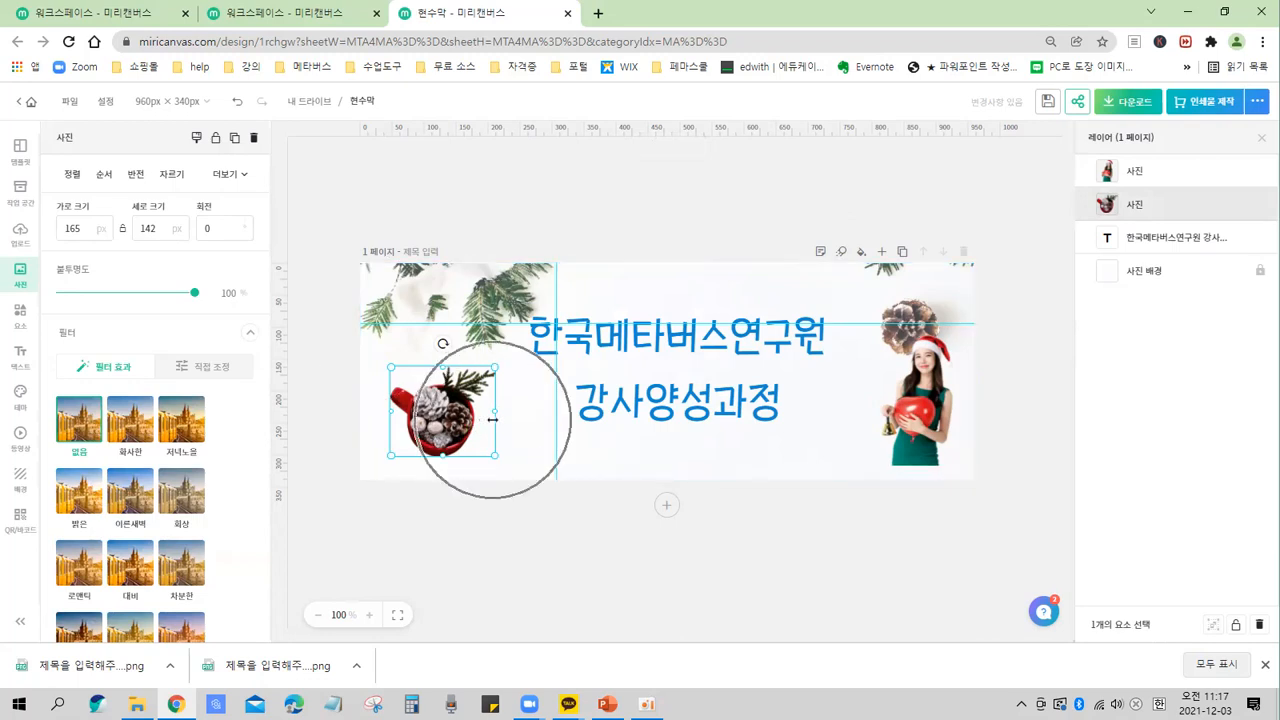
{"action": "left_click", "coordinate": [443, 427]}
{"action": "left_click", "coordinate": [443, 427]}
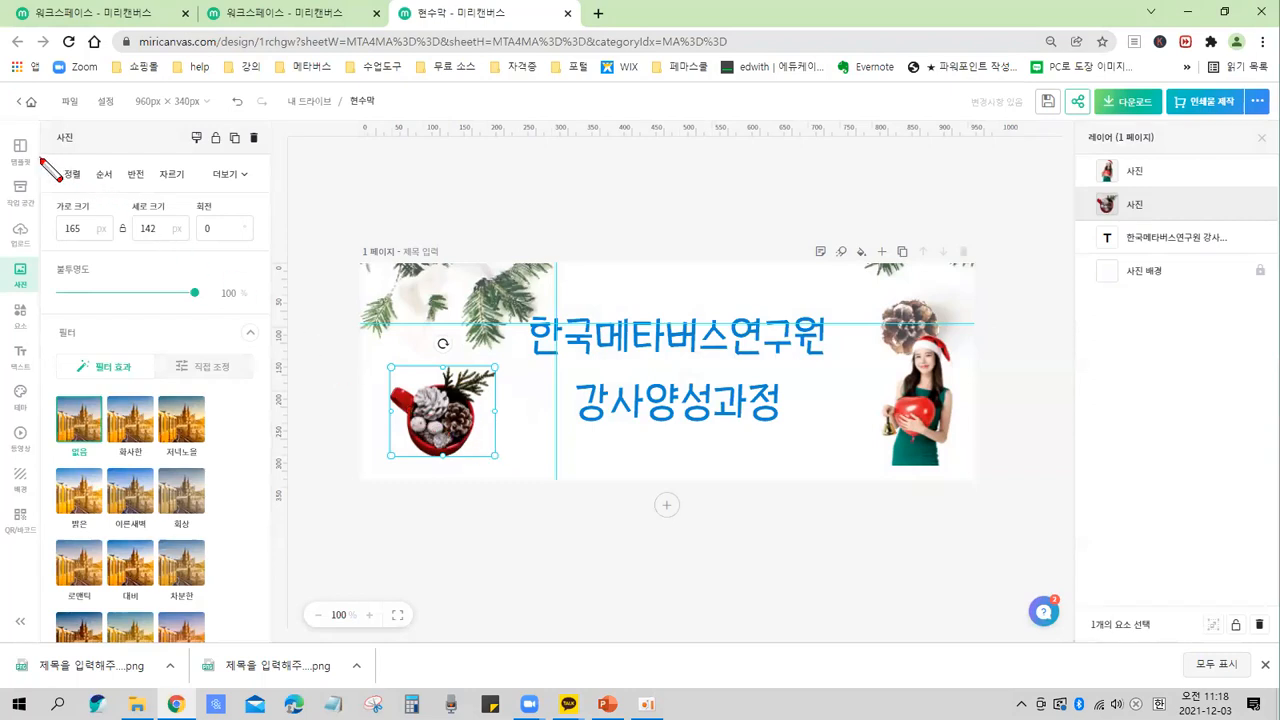
{"action": "left_click_drag", "start_coordinate": [40, 157], "coordinate": [276, 643]}
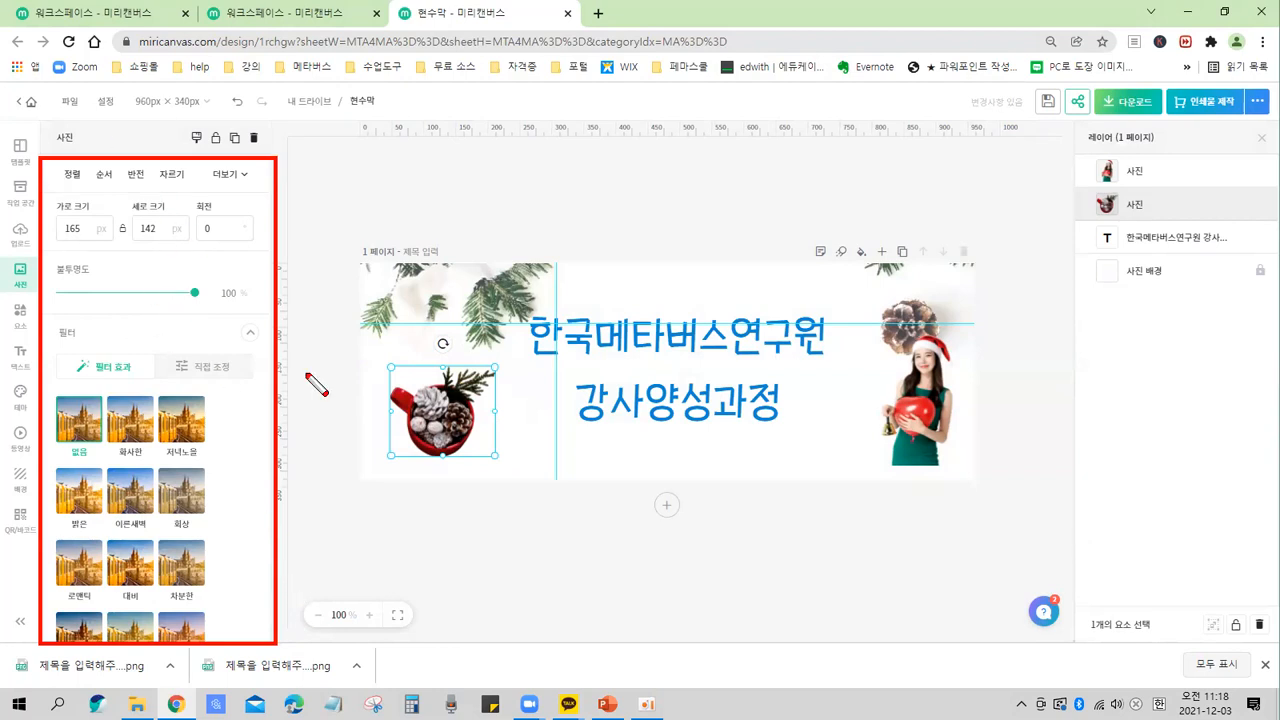
{"action": "mouse_move", "coordinate": [117, 153]}
{"action": "left_mouse_down"}
{"action": "mouse_move", "coordinate": [121, 177]}
{"action": "mouse_move", "coordinate": [153, 191]}
{"action": "left_mouse_up"}
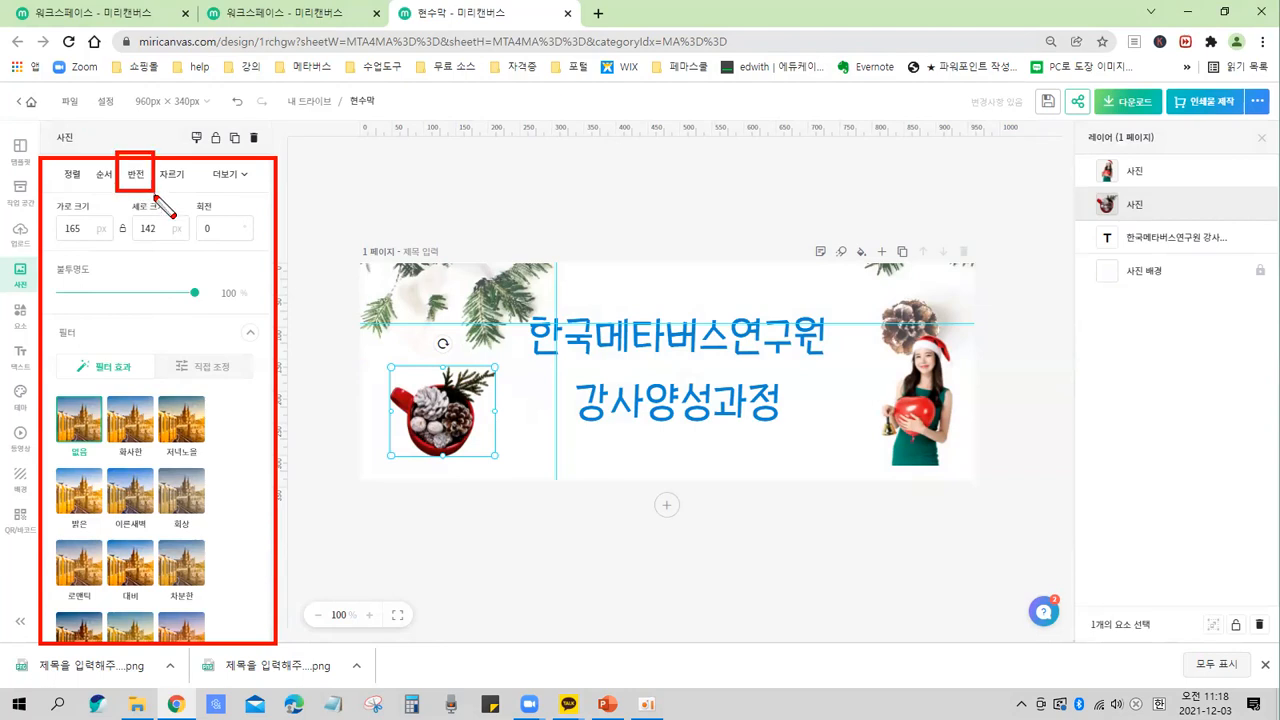
{"action": "key", "text": "Escape"}
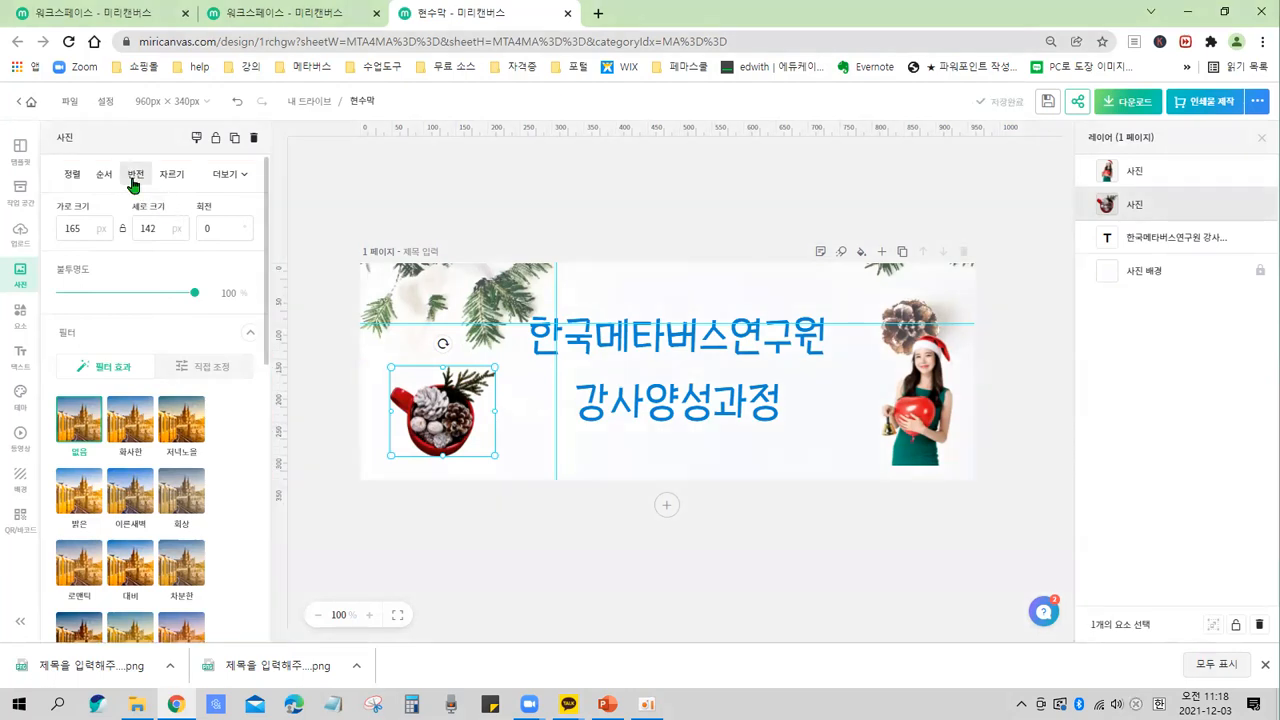
{"action": "left_click", "coordinate": [133, 180]}
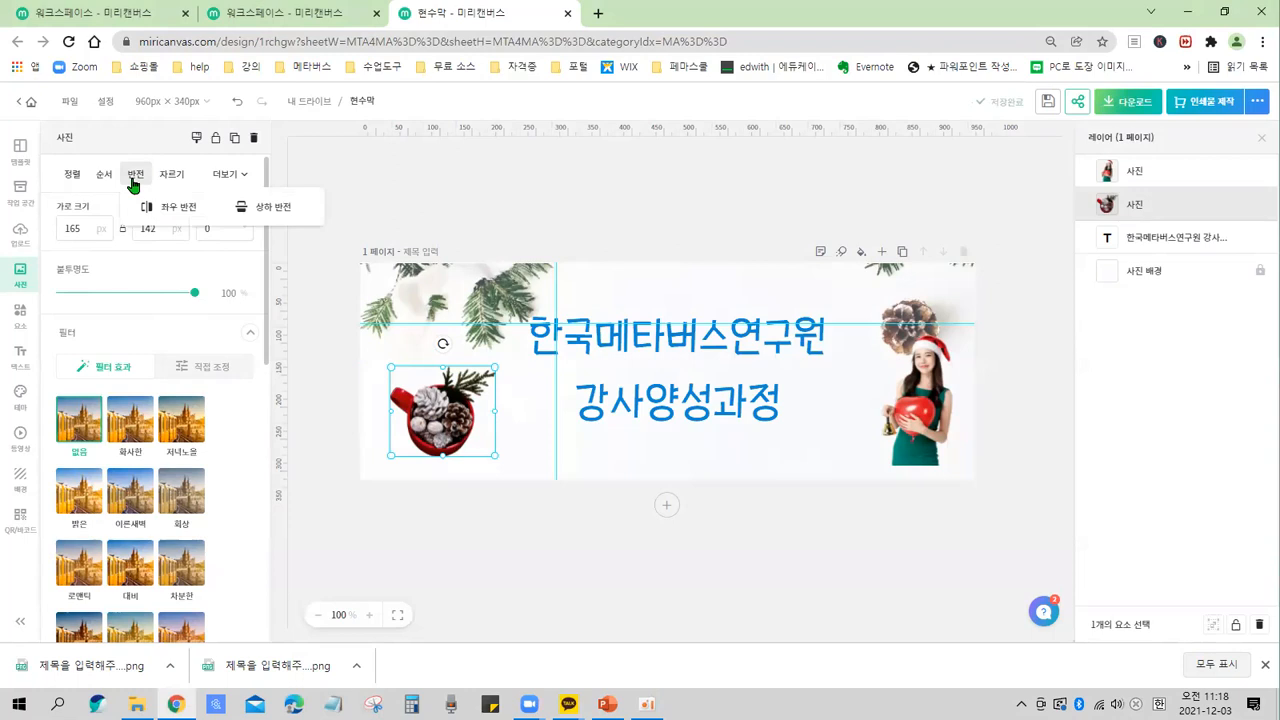
{"action": "left_click", "coordinate": [199, 214]}
{"action": "left_click", "coordinate": [199, 214]}
{"action": "left_click", "coordinate": [199, 214]}
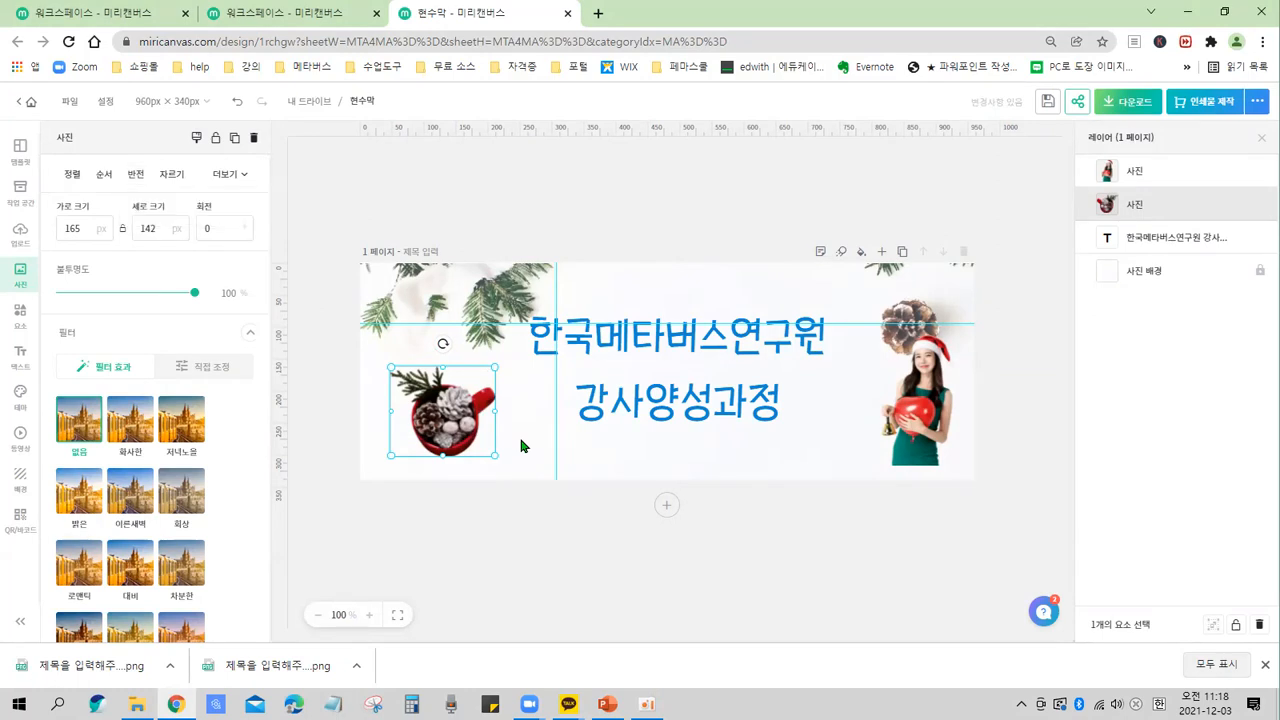
Nudge the mug photo slightly left within the banner's lower-left corner.
{"action": "left_click", "coordinate": [524, 450]}
{"action": "left_click", "coordinate": [478, 440]}
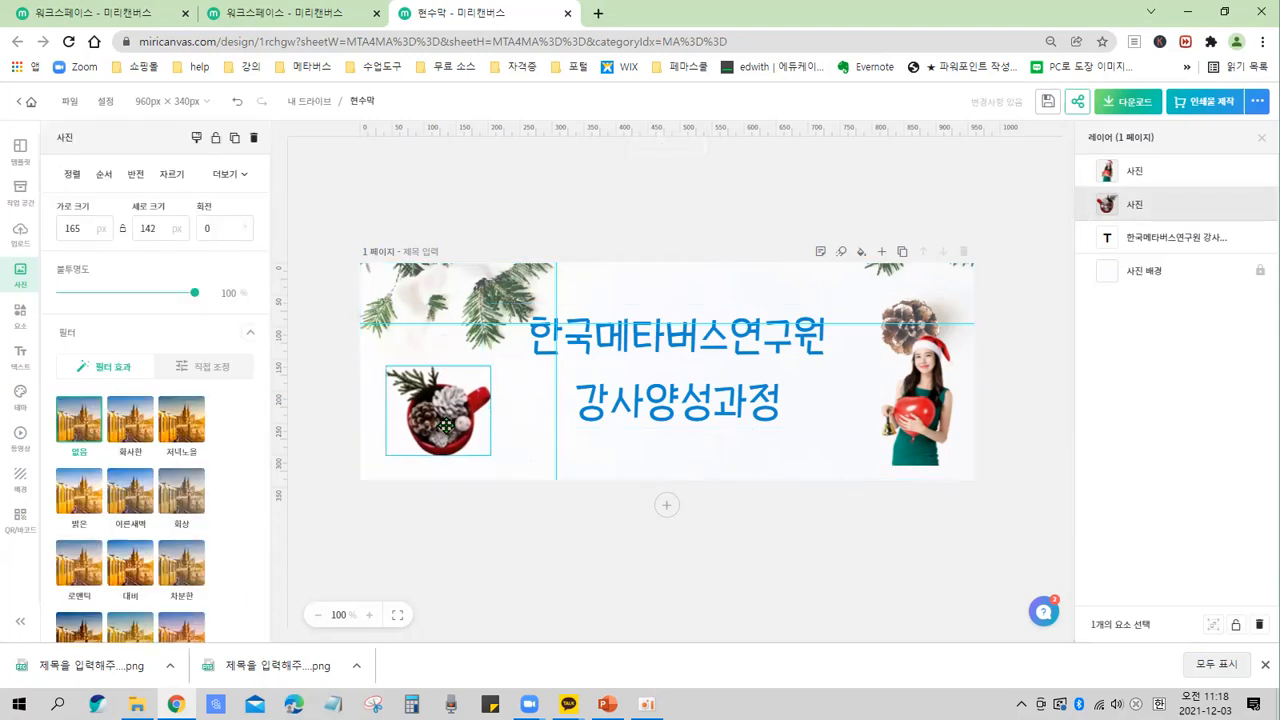
{"action": "left_click", "coordinate": [520, 447]}
{"action": "left_click", "coordinate": [482, 440]}
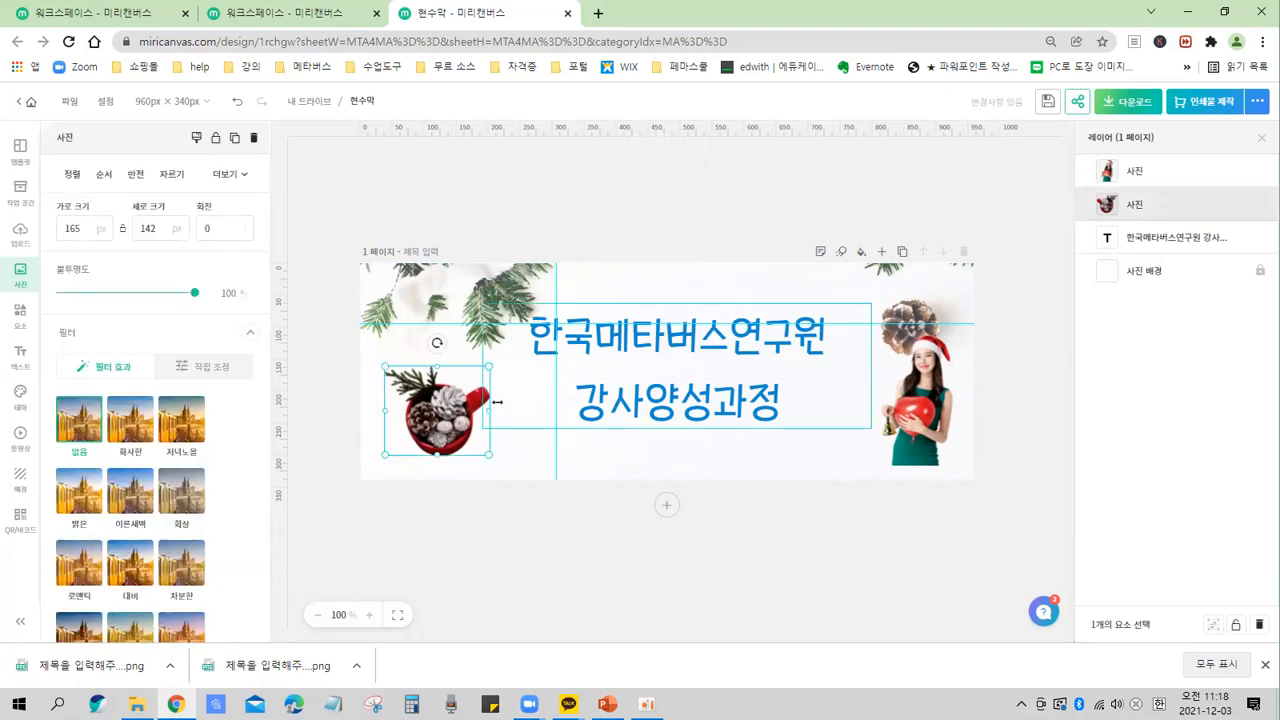
{"action": "left_click", "coordinate": [522, 456]}
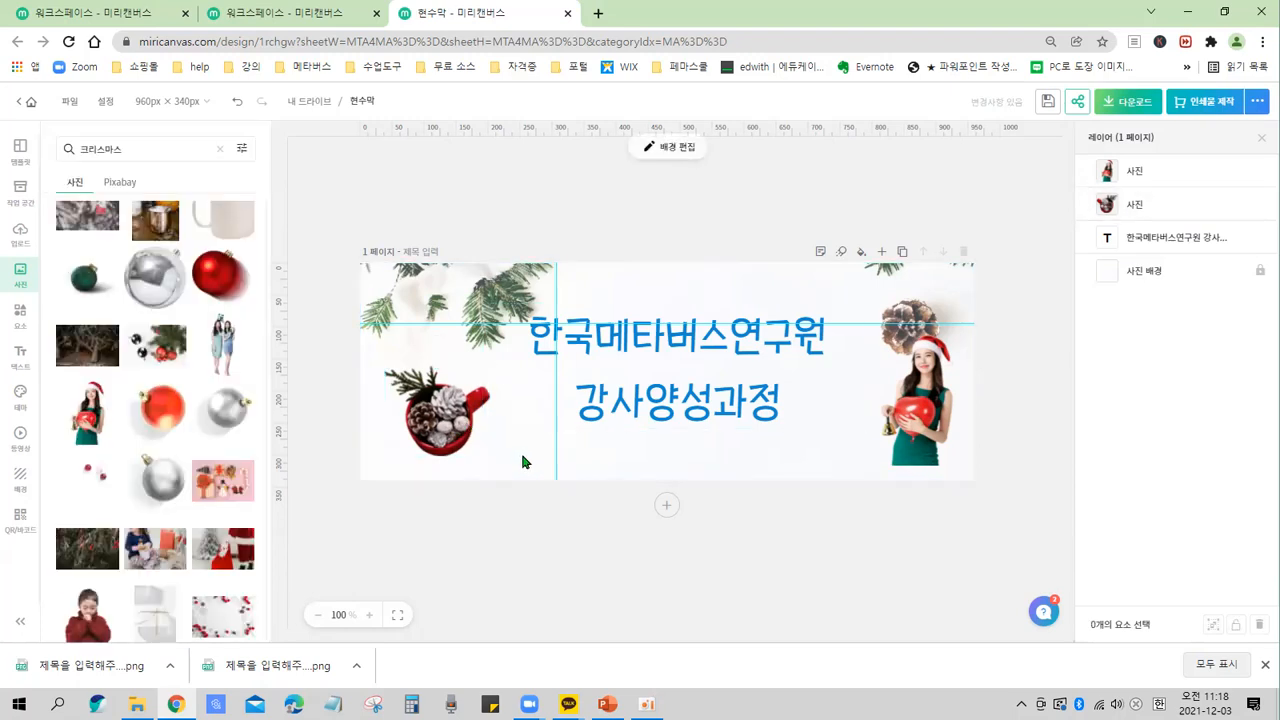
{"action": "left_click", "coordinate": [459, 430]}
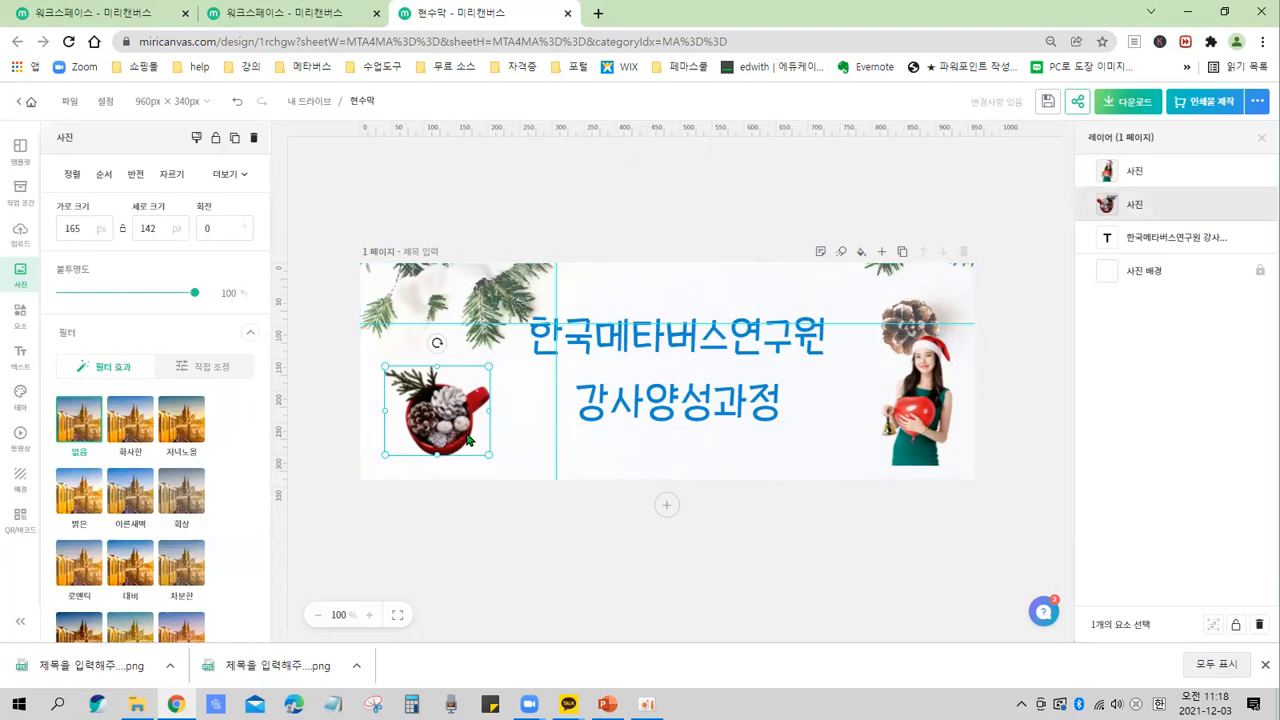
Move the Santa-hat woman photo slightly left beside the pinecone and flip it horizontally.
{"action": "left_click", "coordinate": [928, 405]}
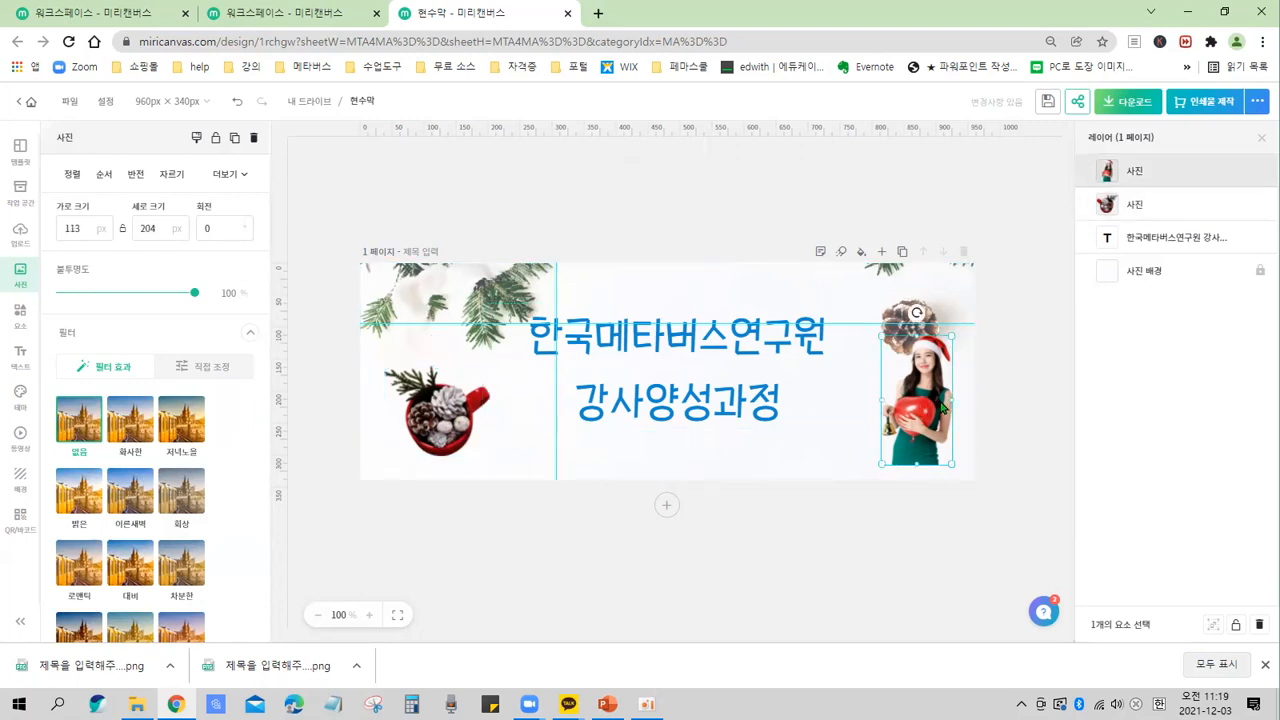
{"action": "left_click_drag", "start_coordinate": [928, 405], "coordinate": [848, 407]}
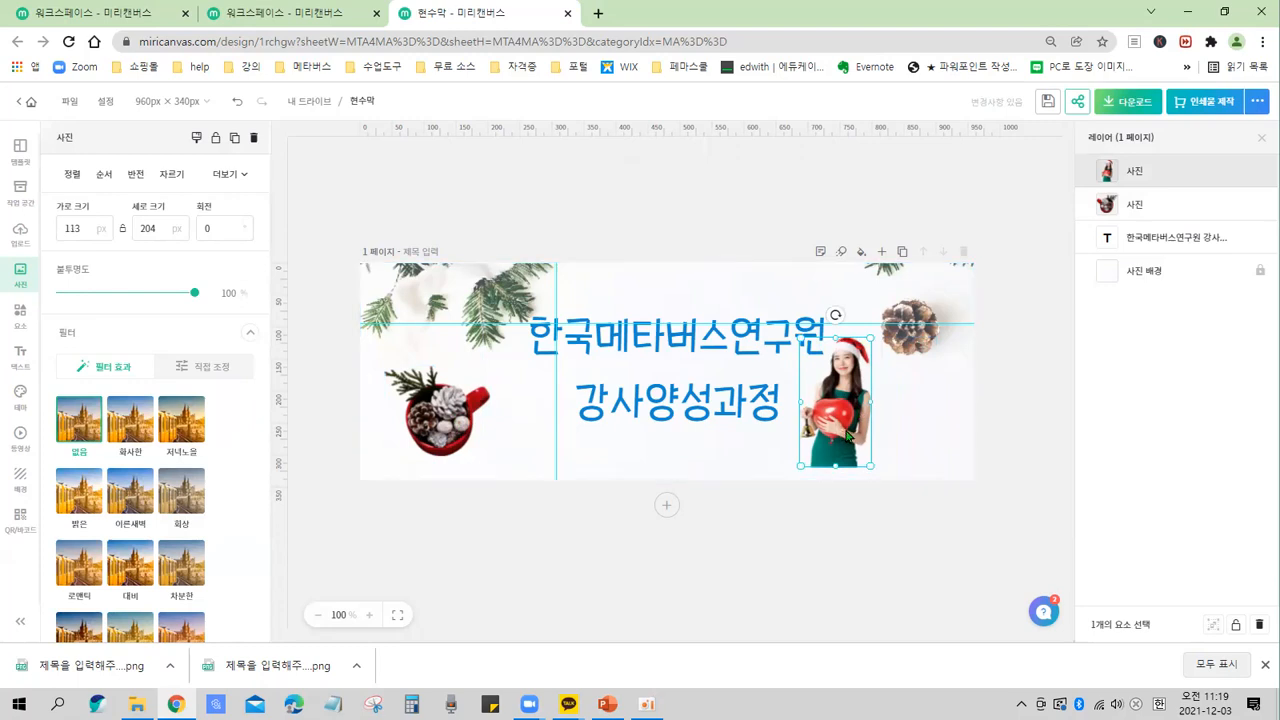
{"action": "left_click_drag", "start_coordinate": [848, 435], "coordinate": [878, 444]}
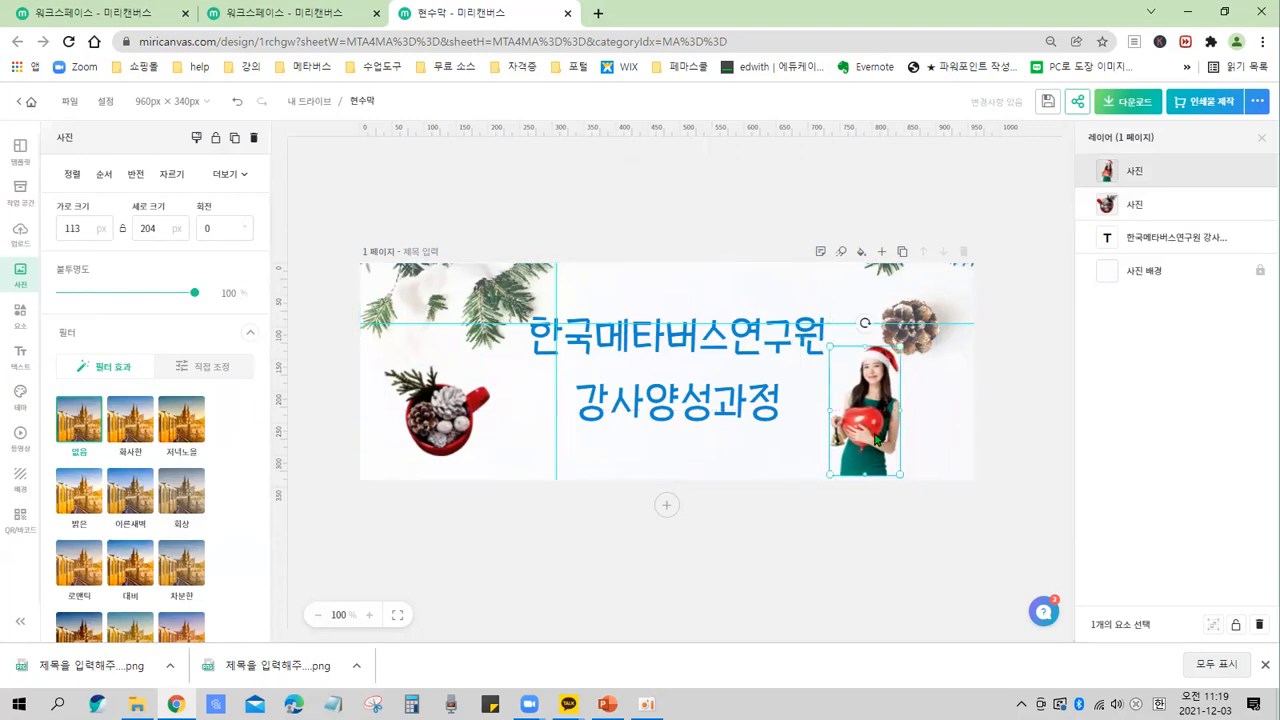
{"action": "left_click", "coordinate": [136, 175]}
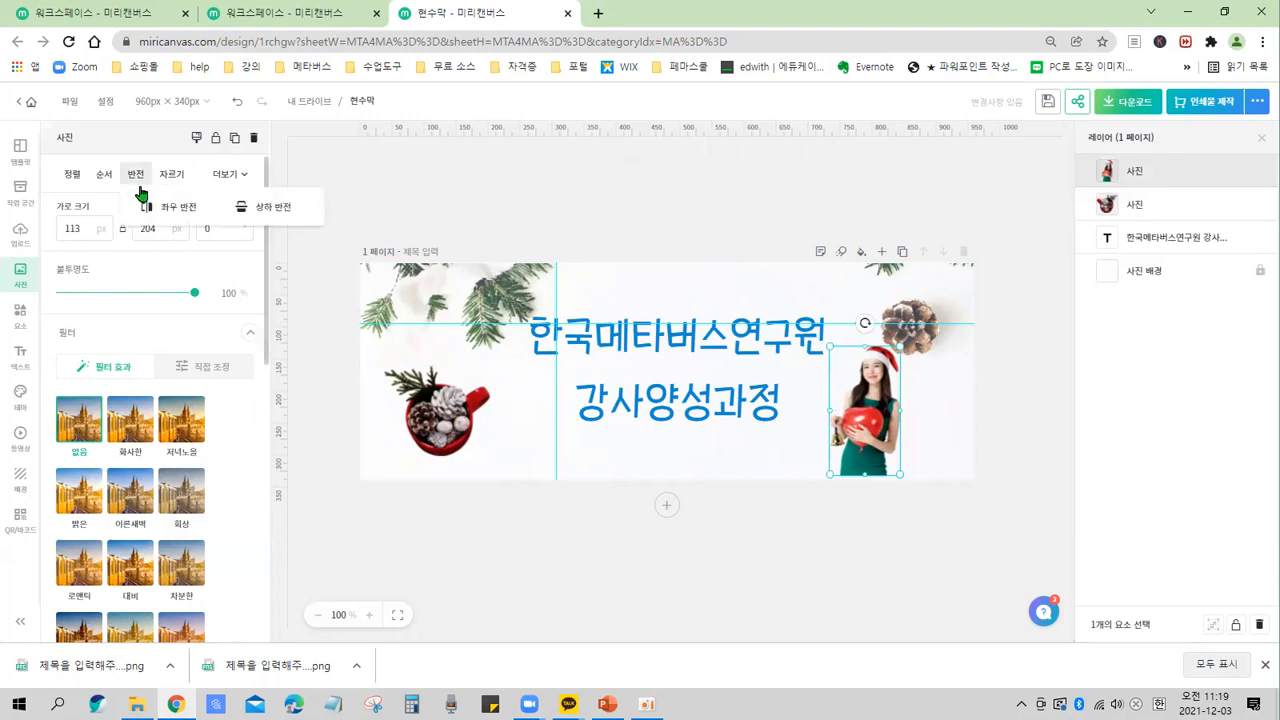
{"action": "left_click", "coordinate": [173, 208]}
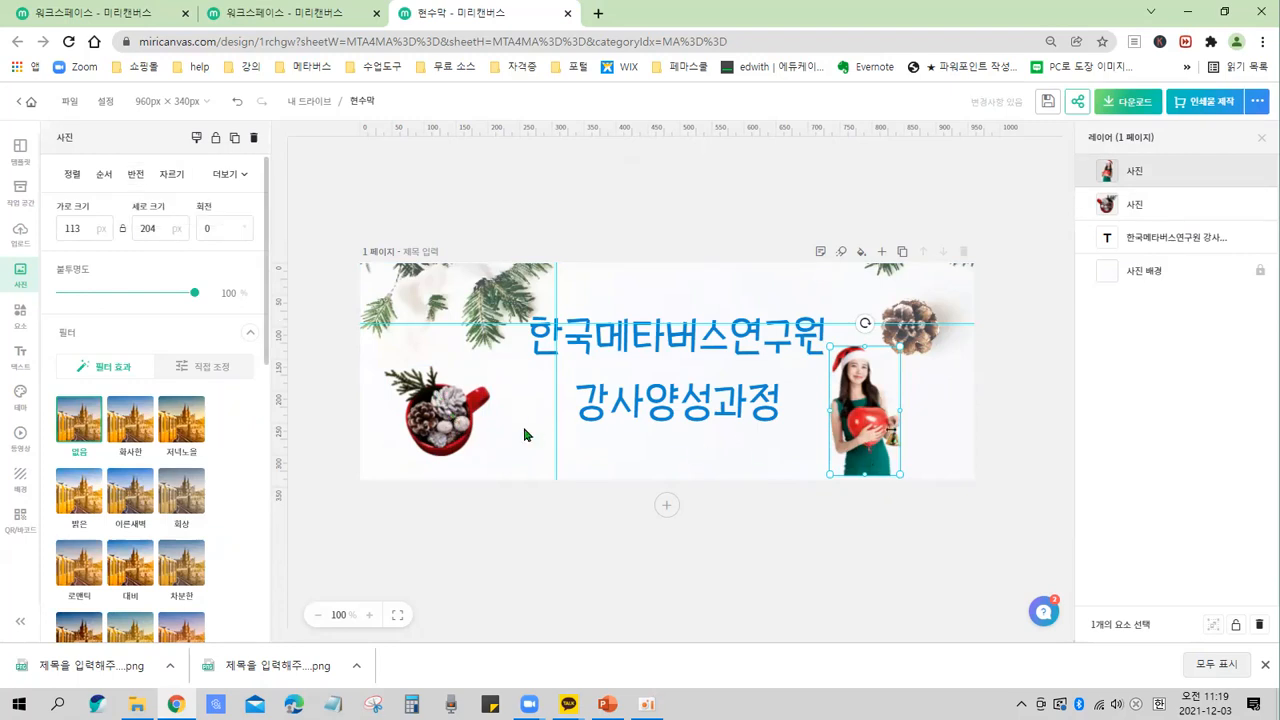
Swap the two photos, placing the mug at the lower-right edge and the Santa-hat woman at the lower-left.
{"action": "left_click_drag", "start_coordinate": [482, 424], "coordinate": [998, 429]}
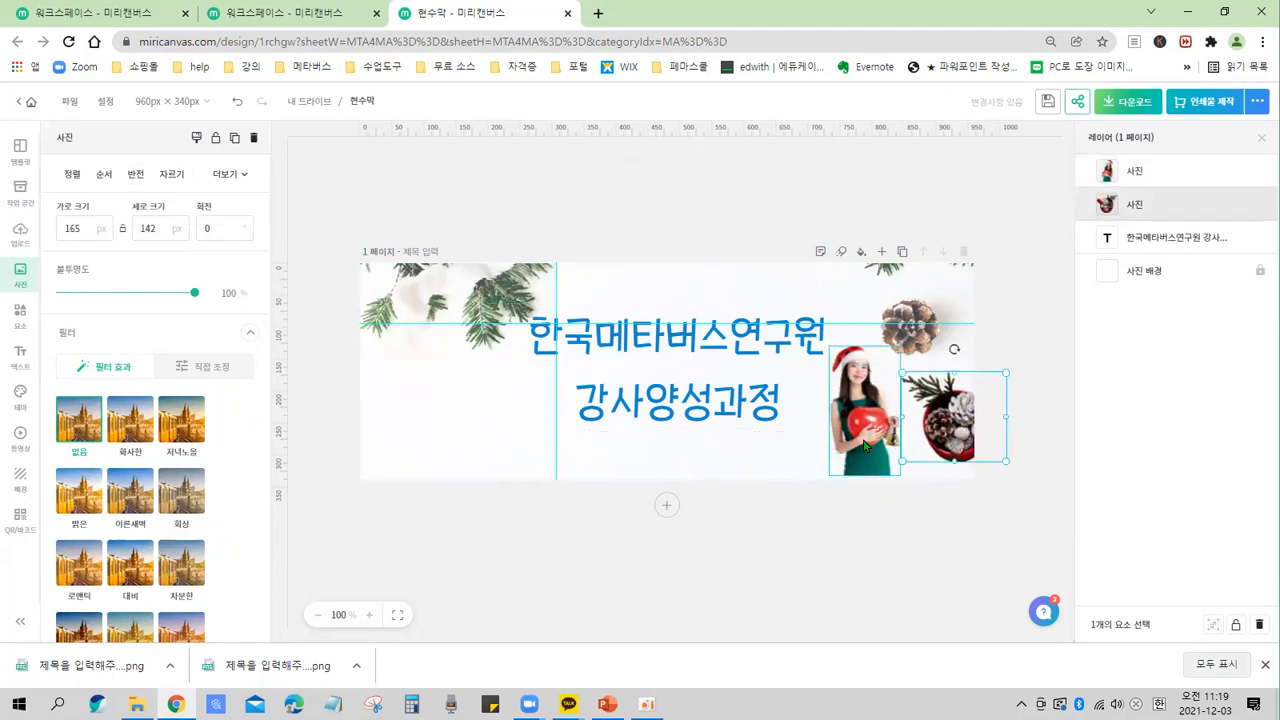
{"action": "left_click_drag", "start_coordinate": [834, 437], "coordinate": [384, 430]}
{"action": "left_click_drag", "start_coordinate": [948, 440], "coordinate": [894, 439]}
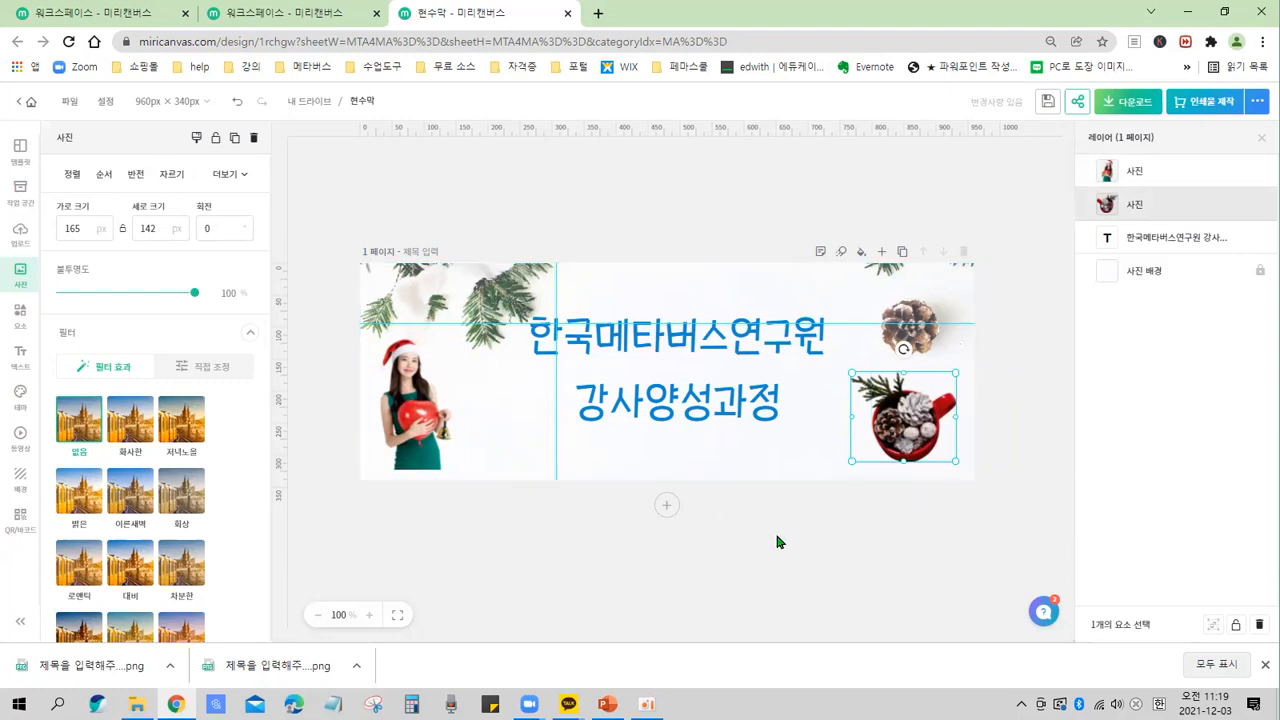
{"action": "left_click", "coordinate": [511, 530]}
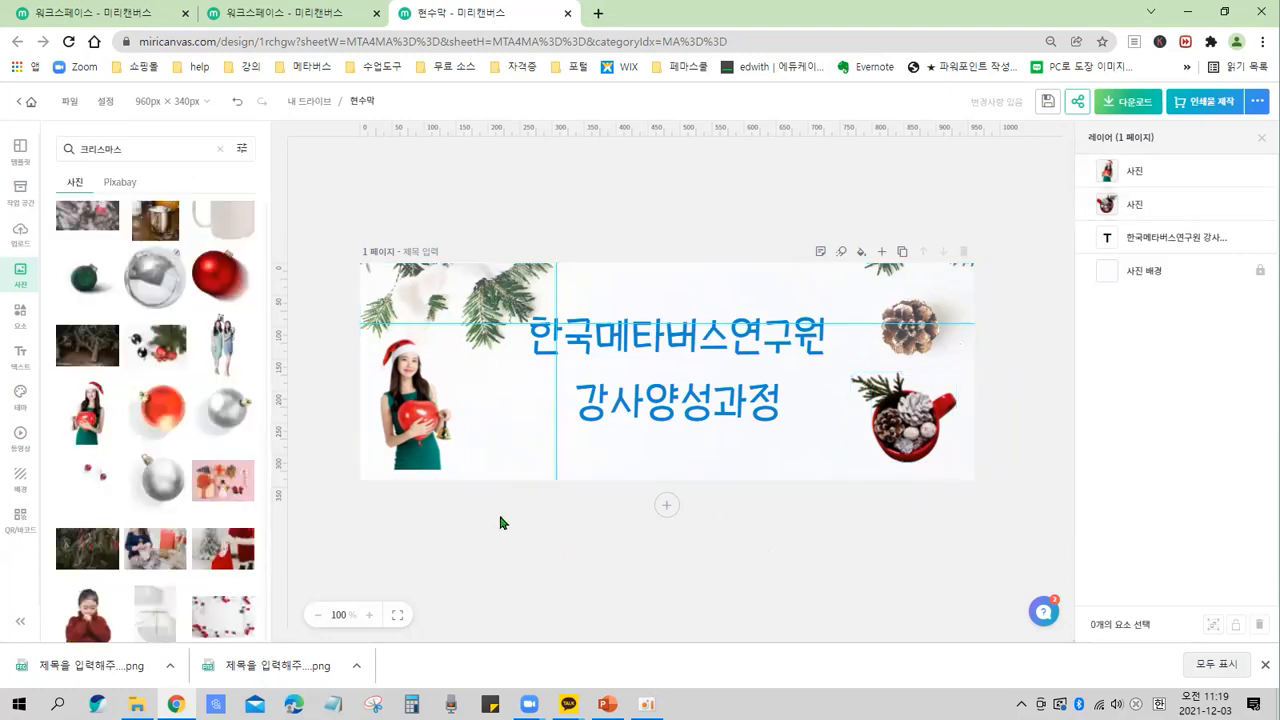
{"action": "left_click", "coordinate": [426, 415]}
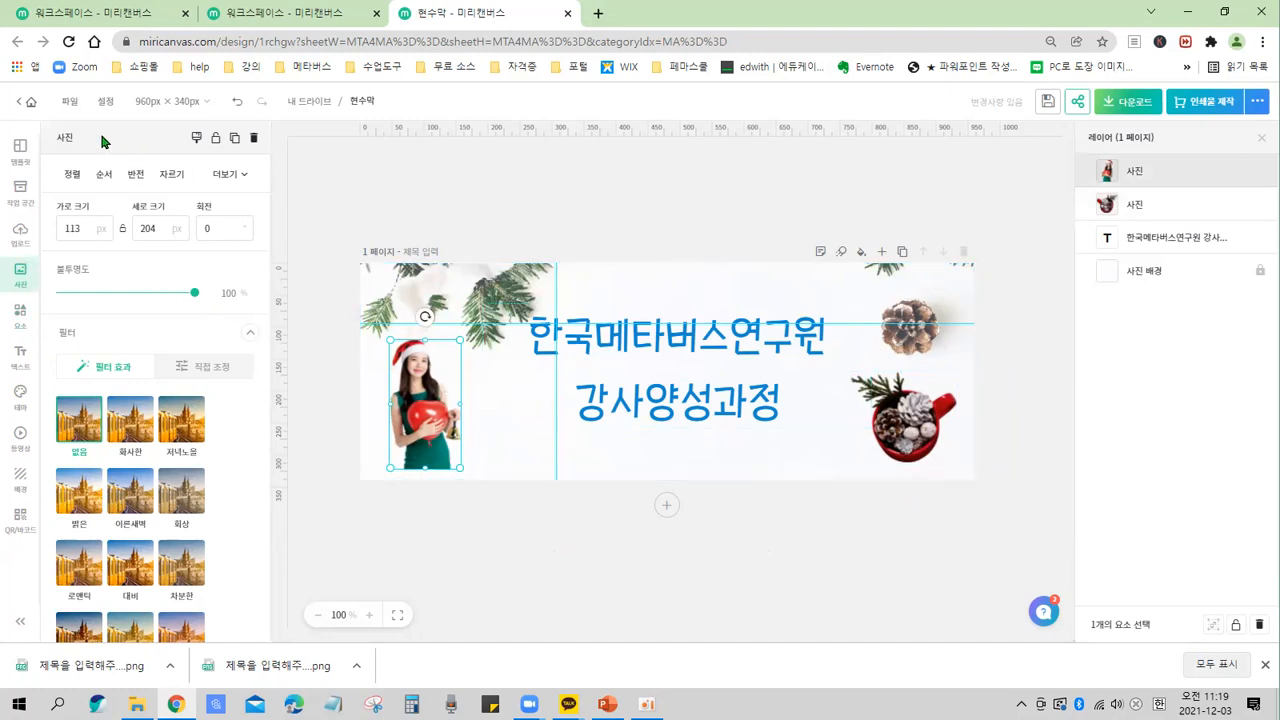
{"action": "left_click", "coordinate": [491, 497]}
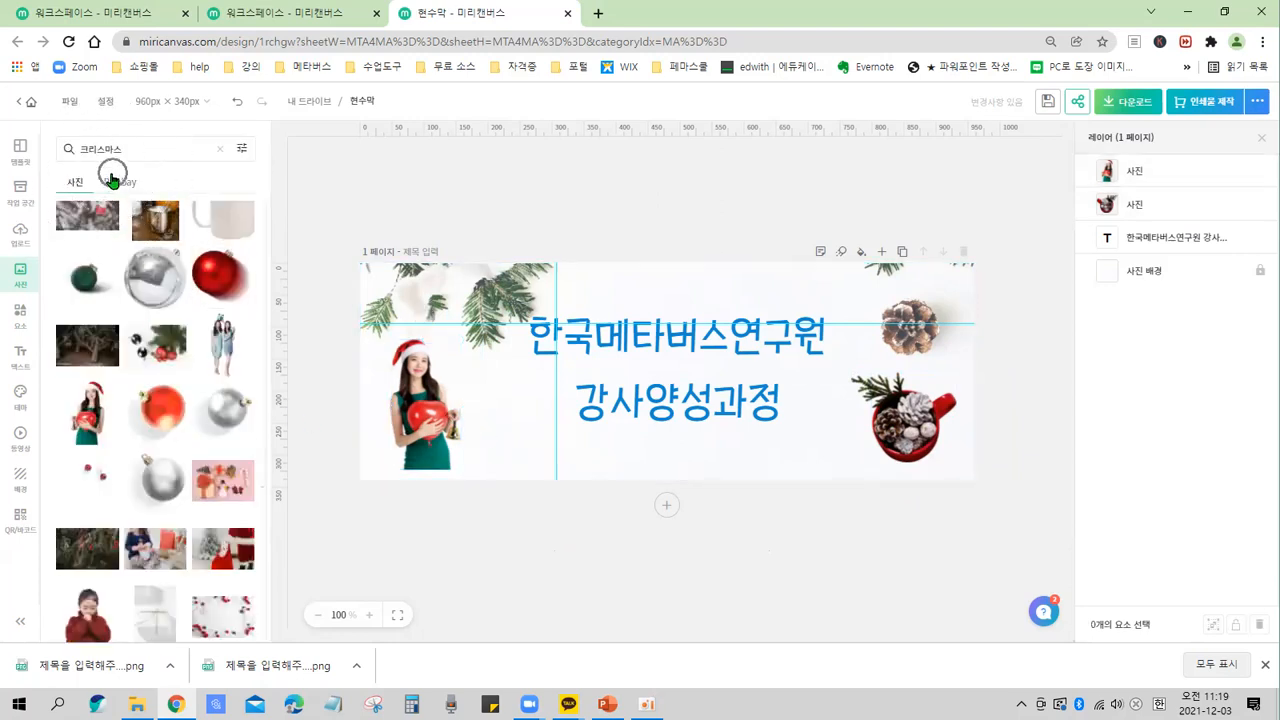
{"action": "key", "text": "ctrl"}
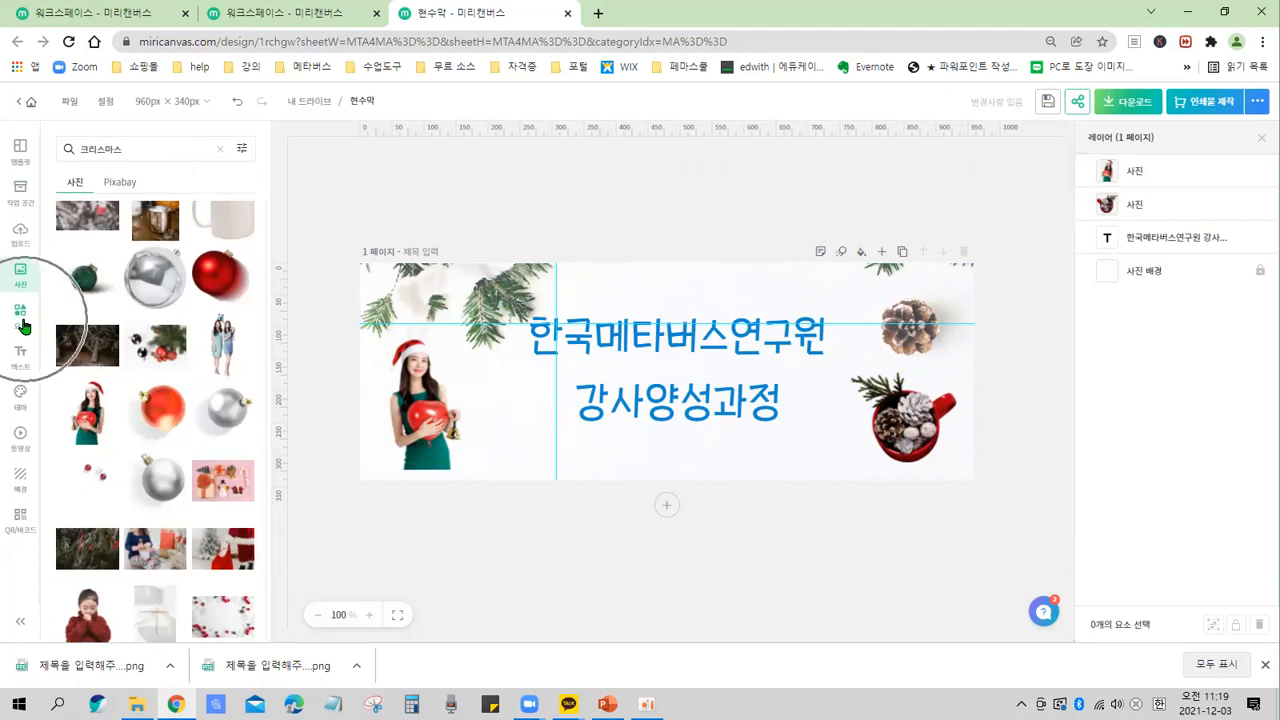
{"action": "key", "text": "ctrl"}
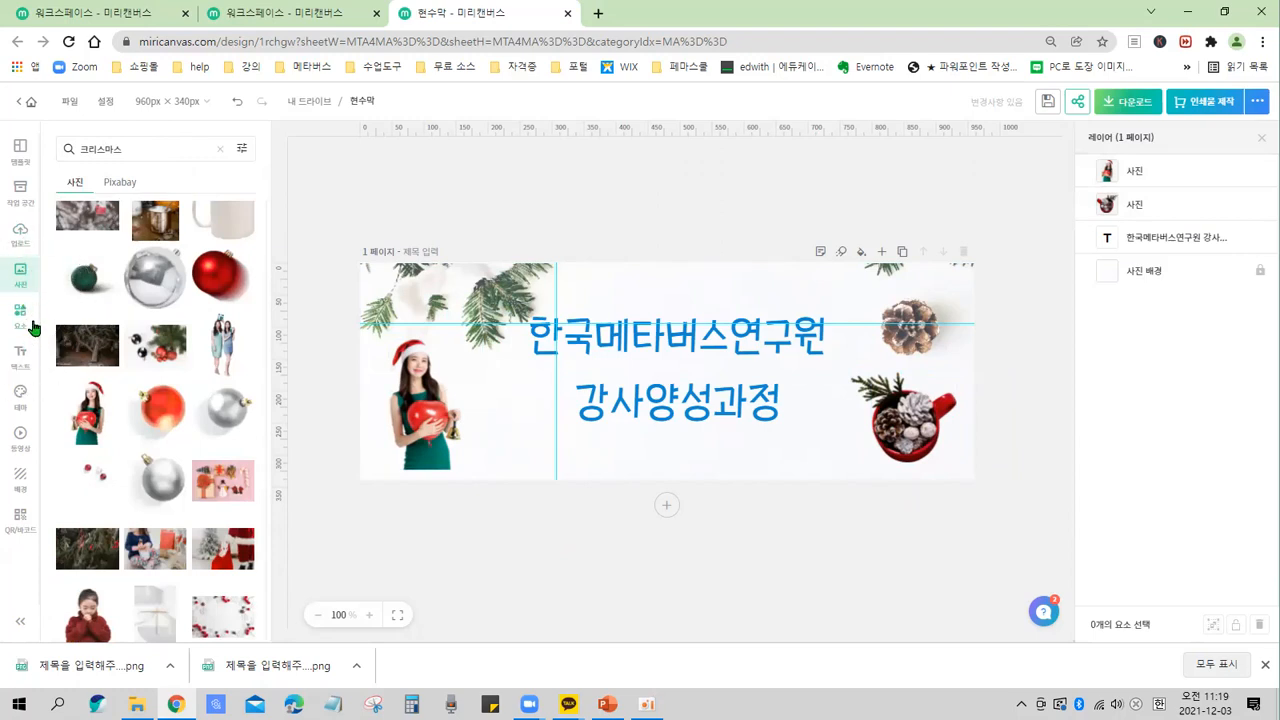
{"action": "key", "text": "ctrl"}
Search the elements for 크리스마스 and add the red gift box illustration to the banner's lower right.
{"action": "left_click", "coordinate": [19, 315]}
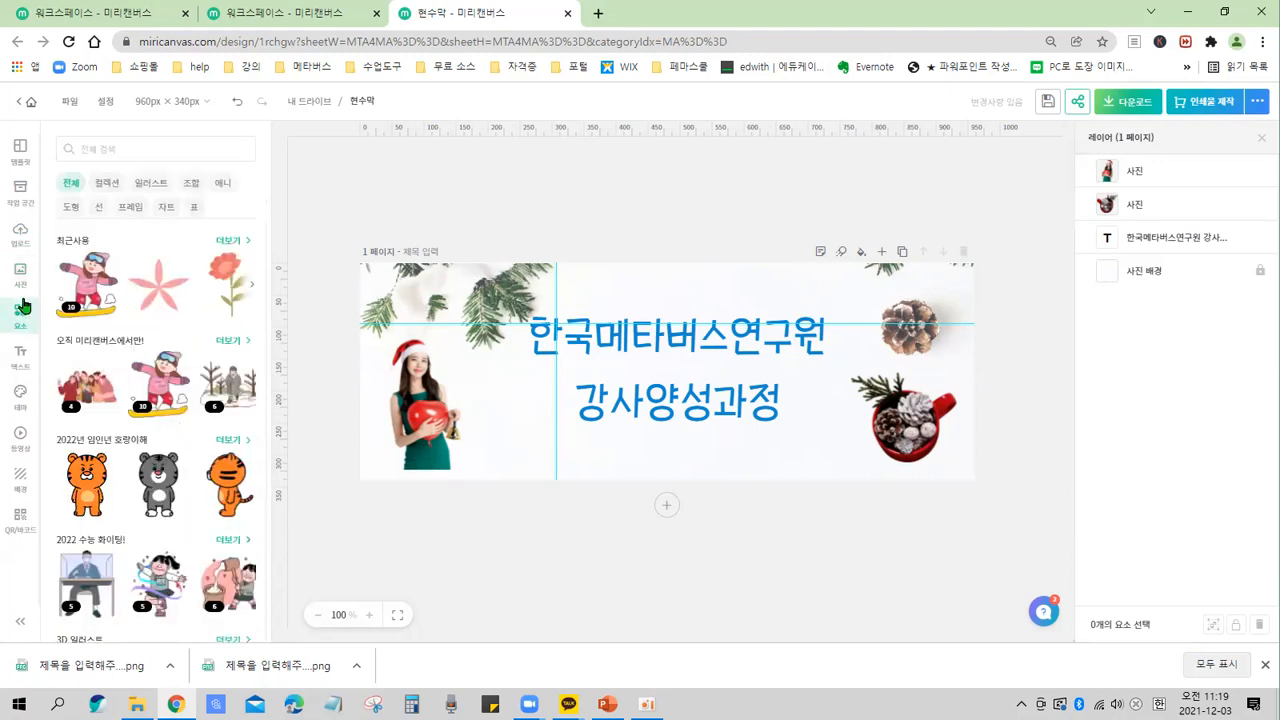
{"action": "left_click", "coordinate": [111, 141]}
{"action": "type", "text": "크리스마스"}
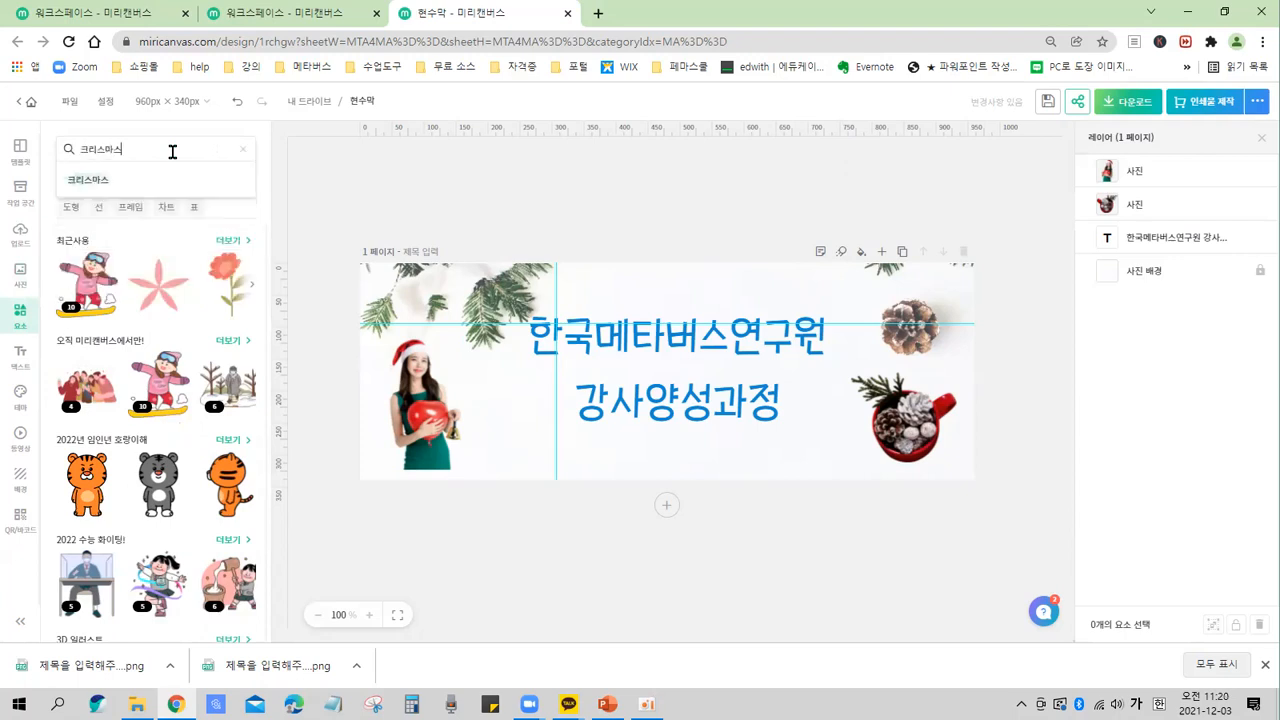
{"action": "key", "text": "Return"}
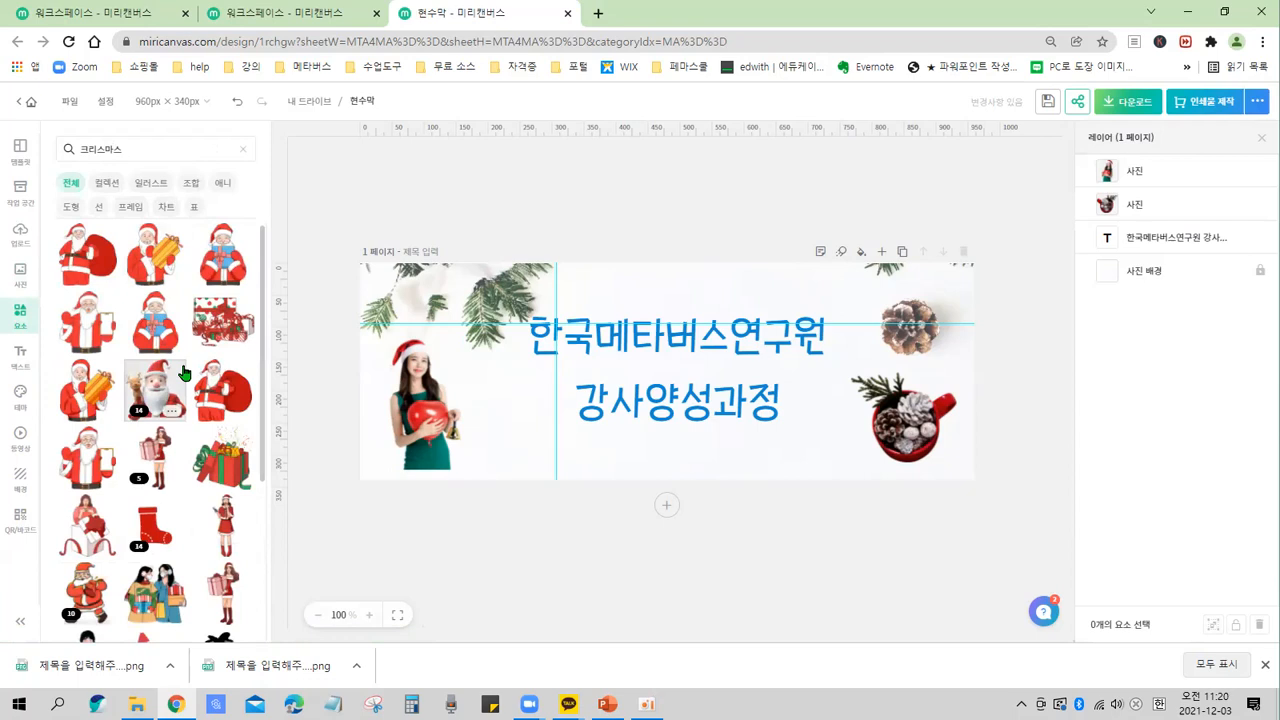
{"action": "scroll", "coordinate": [196, 326], "scroll_direction": "down", "scroll_amount": 3}
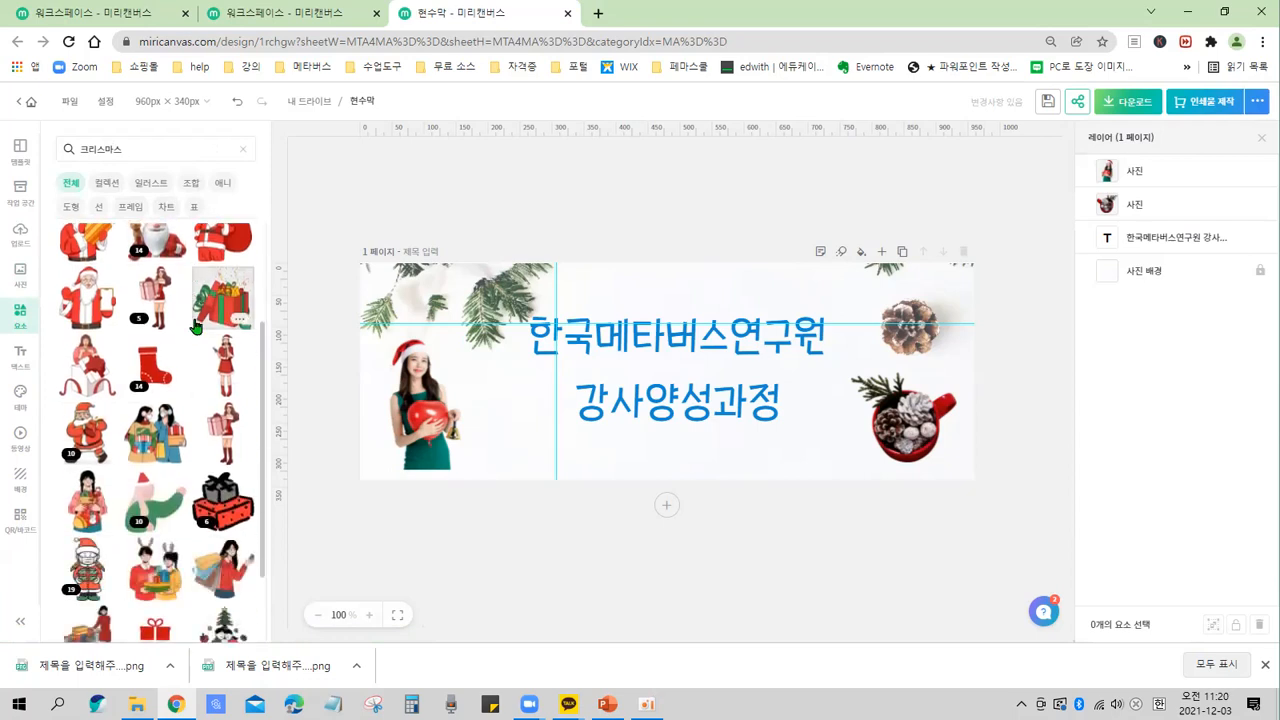
{"action": "scroll", "coordinate": [196, 326], "scroll_direction": "down", "scroll_amount": 2}
{"action": "scroll", "coordinate": [196, 326], "scroll_direction": "down", "scroll_amount": 3}
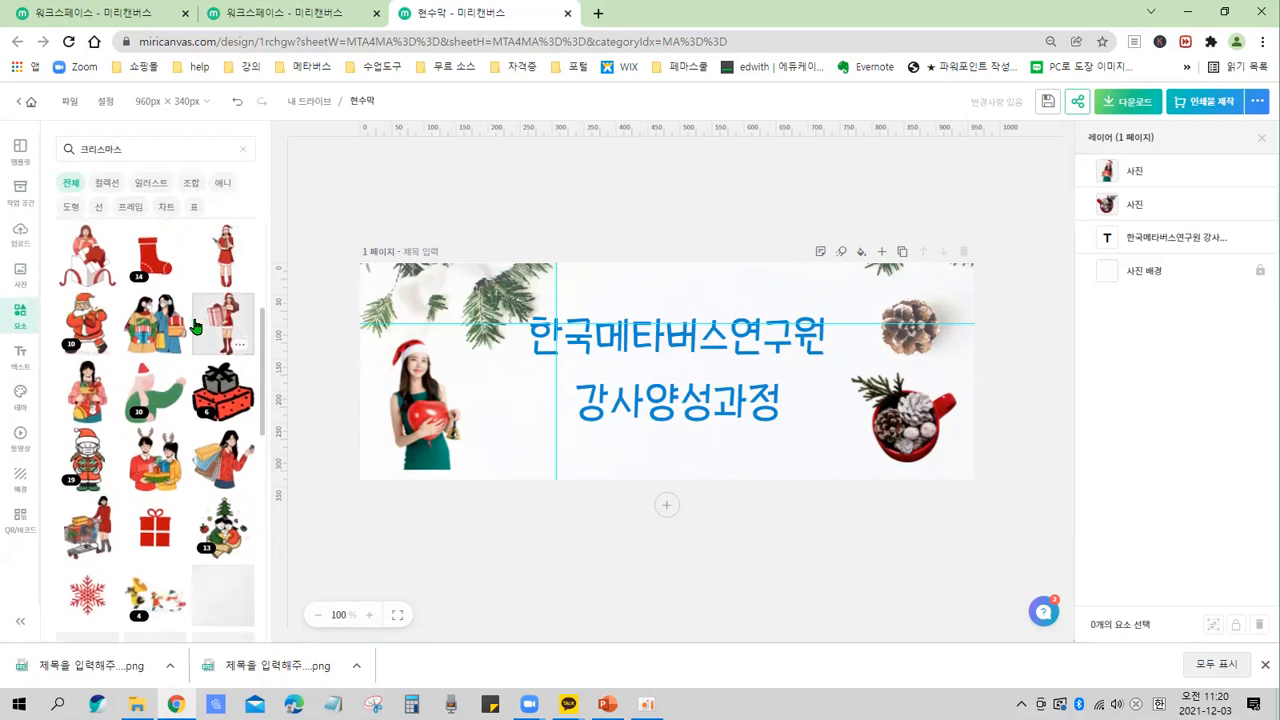
{"action": "scroll", "coordinate": [190, 360], "scroll_direction": "down", "scroll_amount": 2}
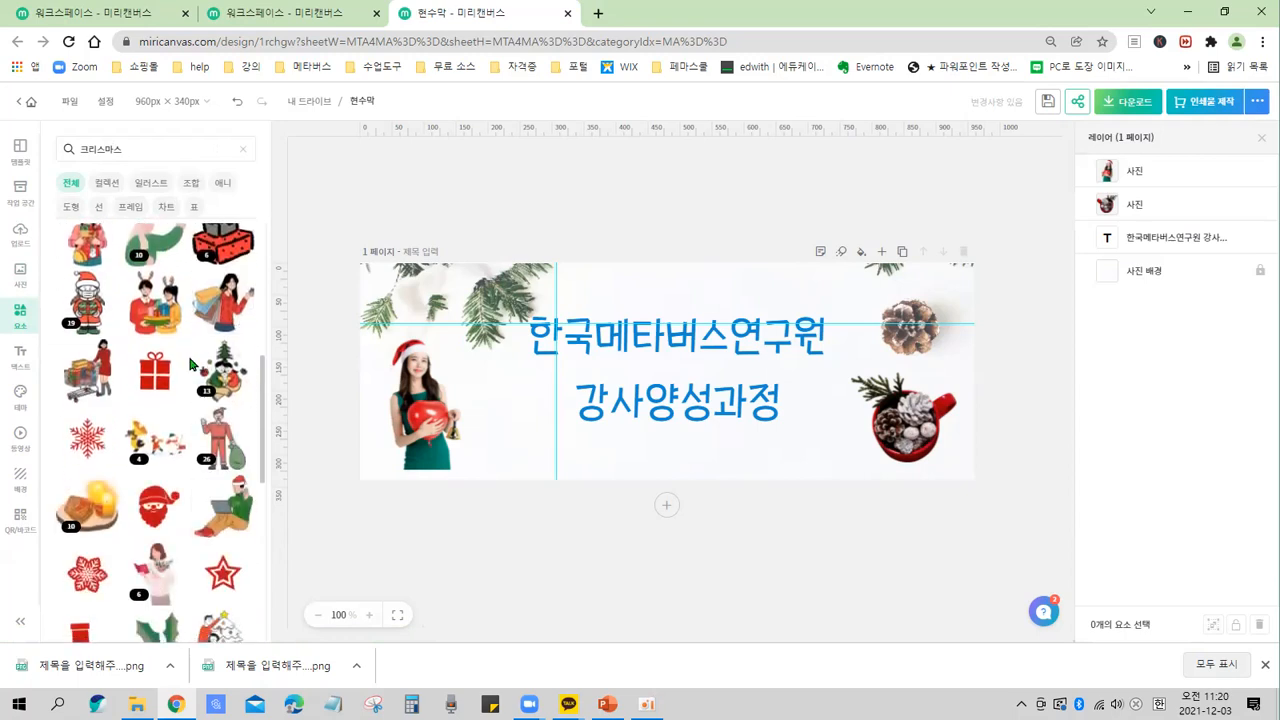
{"action": "scroll", "coordinate": [190, 363], "scroll_direction": "down", "scroll_amount": 6}
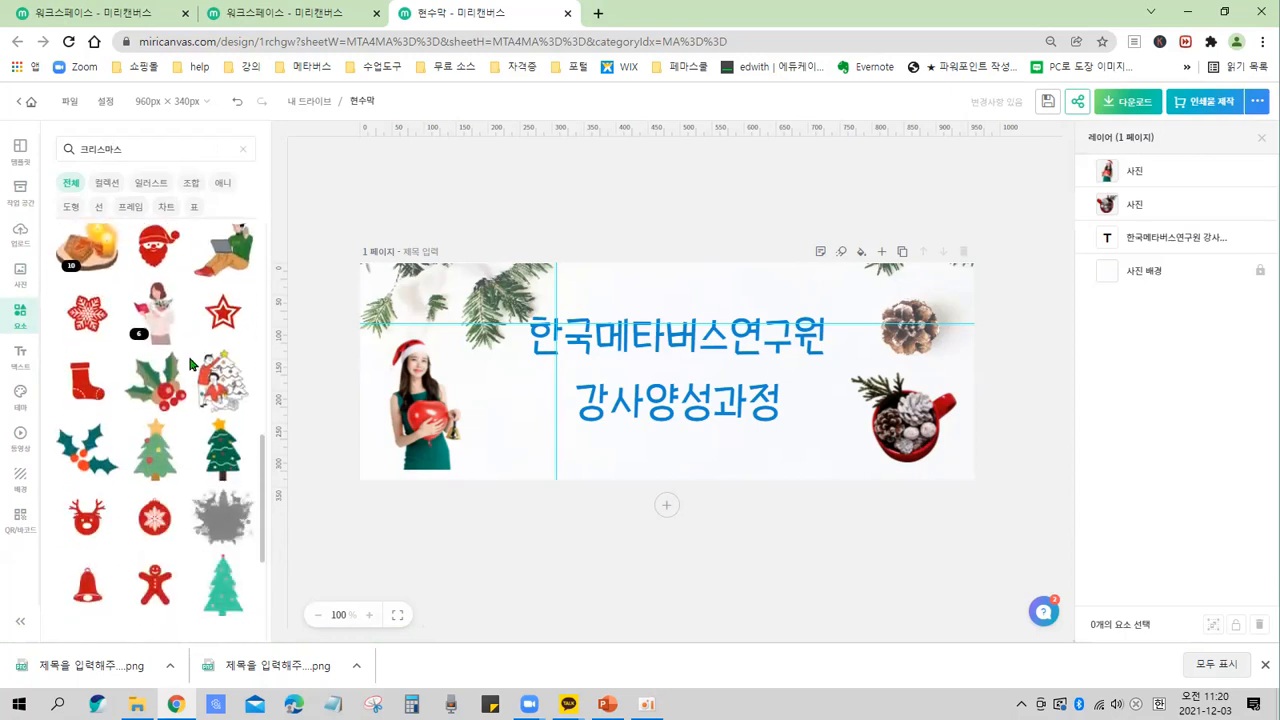
{"action": "scroll", "coordinate": [190, 363], "scroll_direction": "down", "scroll_amount": 2}
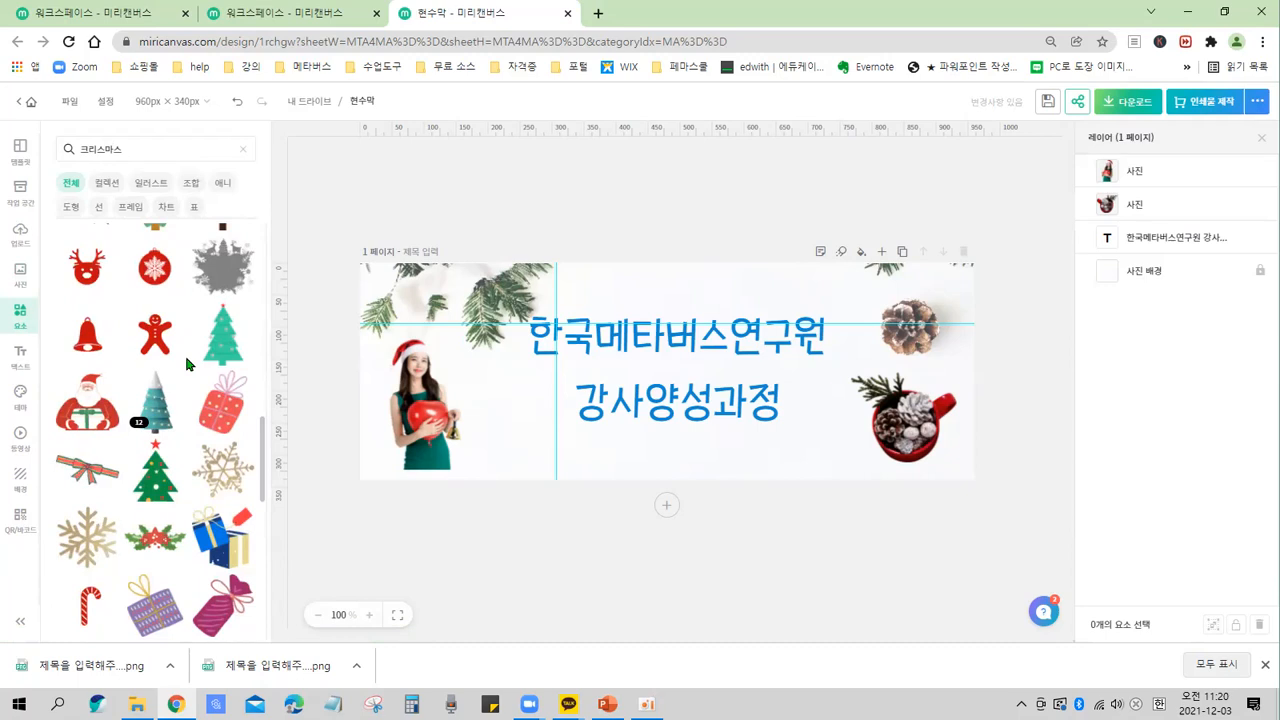
{"action": "left_click", "coordinate": [228, 404]}
{"action": "left_click_drag", "start_coordinate": [671, 409], "coordinate": [843, 439]}
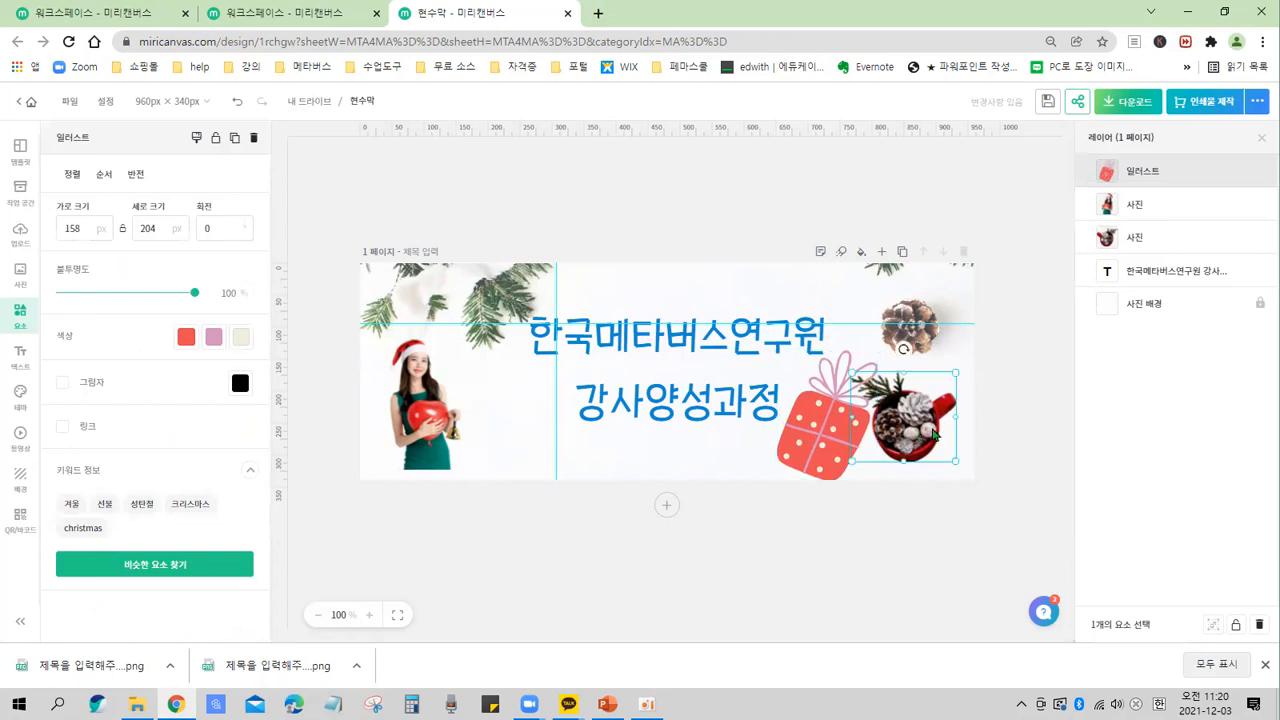
Move the mug photo to the left of the title, beside the Santa-hat woman.
{"action": "left_click", "coordinate": [938, 430]}
{"action": "left_click_drag", "start_coordinate": [938, 430], "coordinate": [973, 431]}
{"action": "left_click", "coordinate": [838, 435]}
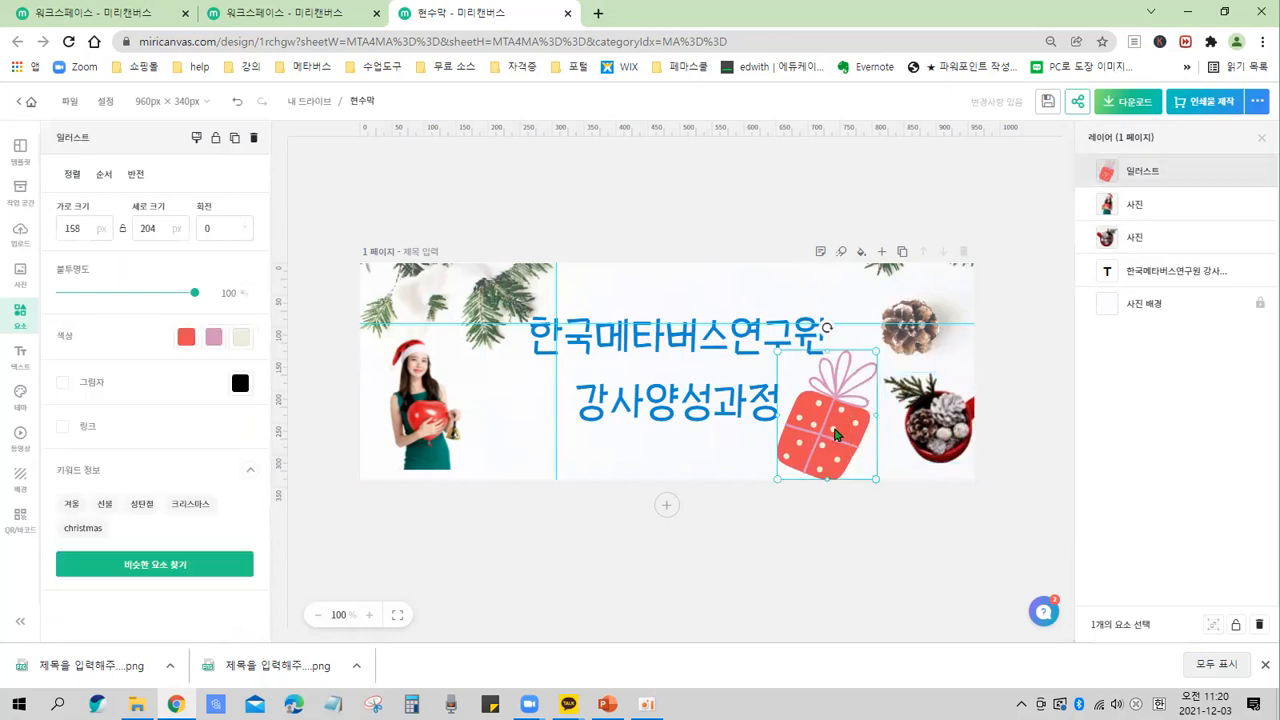
{"action": "left_click", "coordinate": [936, 428]}
{"action": "left_click_drag", "start_coordinate": [769, 472], "coordinate": [515, 421]}
Shrink the gift box illustration to 117 × 151 px and place it right of the second title line.
{"action": "left_click", "coordinate": [858, 408]}
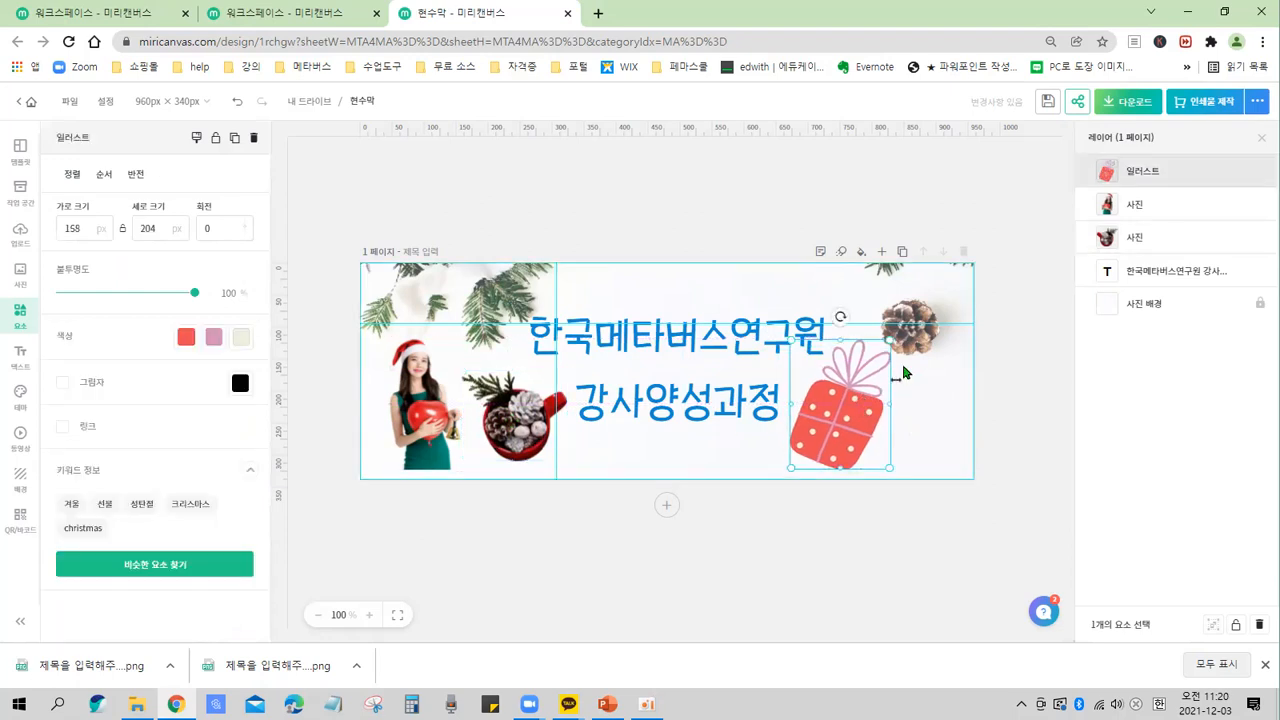
{"action": "left_click_drag", "start_coordinate": [886, 349], "coordinate": [872, 378]}
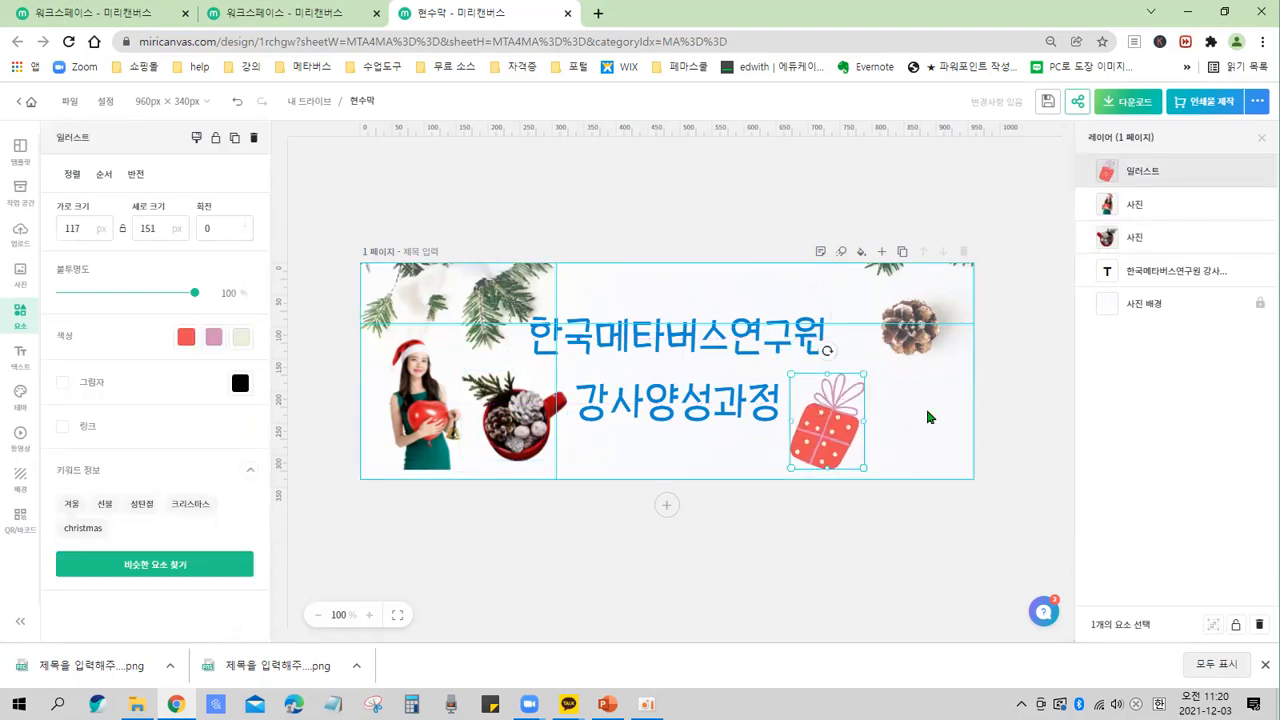
{"action": "scroll", "coordinate": [928, 412], "scroll_direction": "up", "scroll_amount": 1}
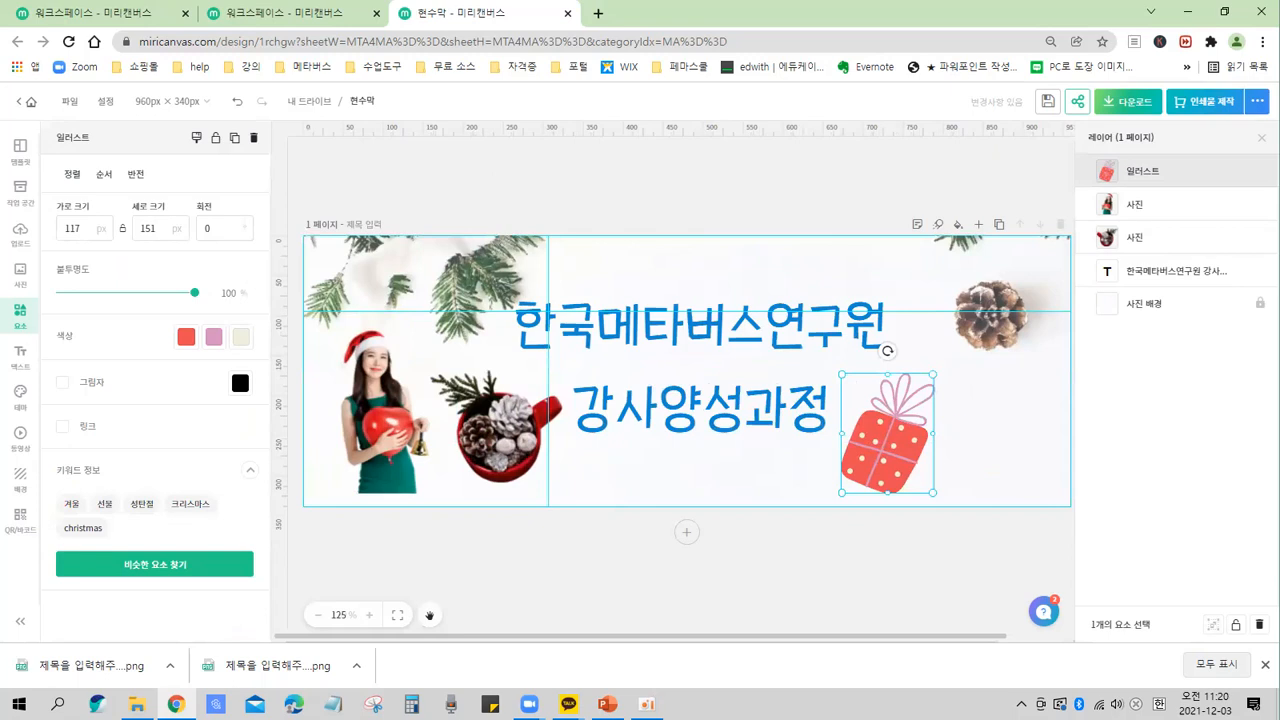
{"action": "scroll", "coordinate": [955, 413], "scroll_direction": "up", "scroll_amount": 3}
{"action": "left_click_drag", "start_coordinate": [763, 638], "coordinate": [981, 655]}
{"action": "left_click_drag", "start_coordinate": [888, 492], "coordinate": [920, 452]}
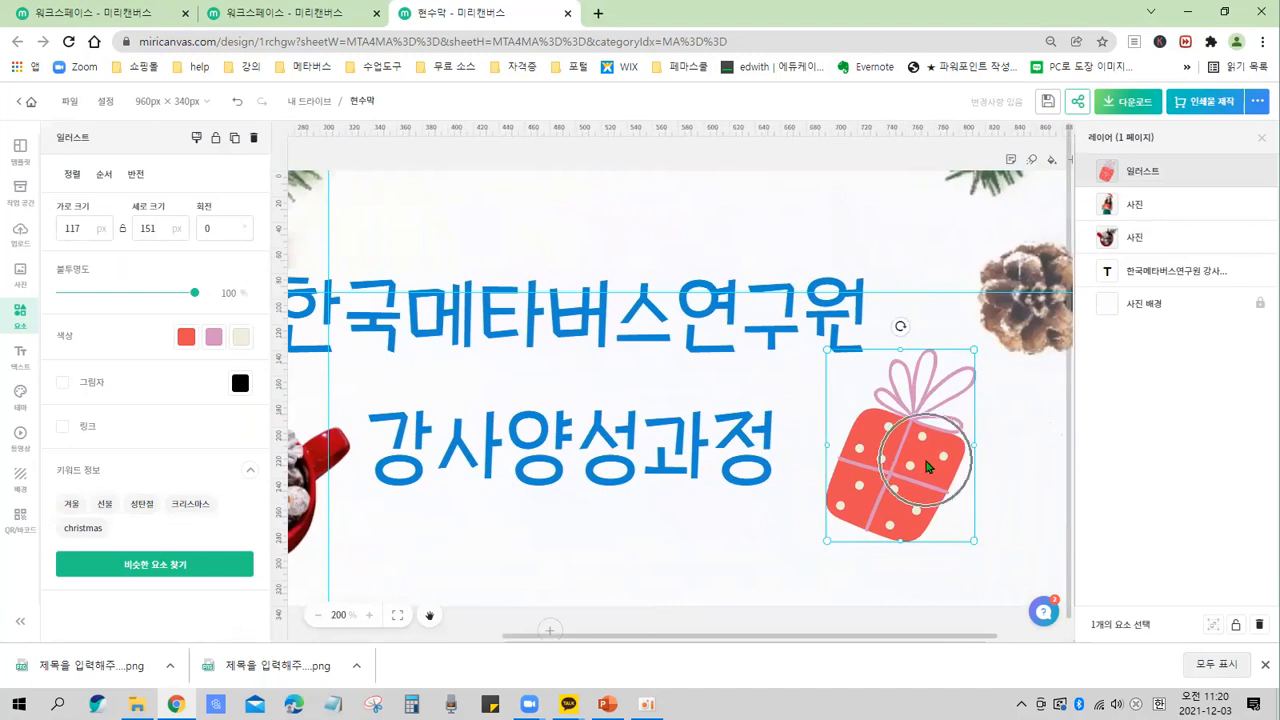
{"action": "left_click_drag", "start_coordinate": [926, 461], "coordinate": [946, 468]}
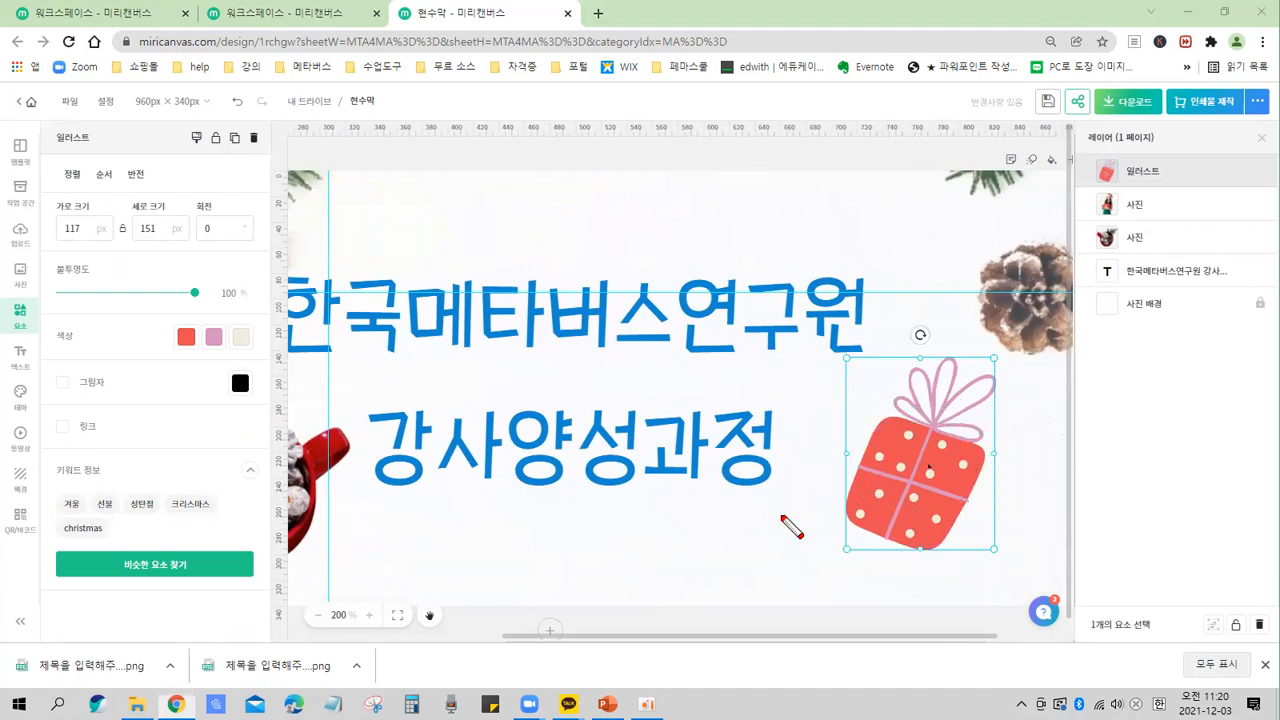
{"action": "mouse_move", "coordinate": [42, 122]}
{"action": "left_mouse_down"}
{"action": "mouse_move", "coordinate": [104, 492]}
{"action": "mouse_move", "coordinate": [262, 618]}
{"action": "left_mouse_up"}
{"action": "left_click_drag", "start_coordinate": [47, 127], "coordinate": [97, 152]}
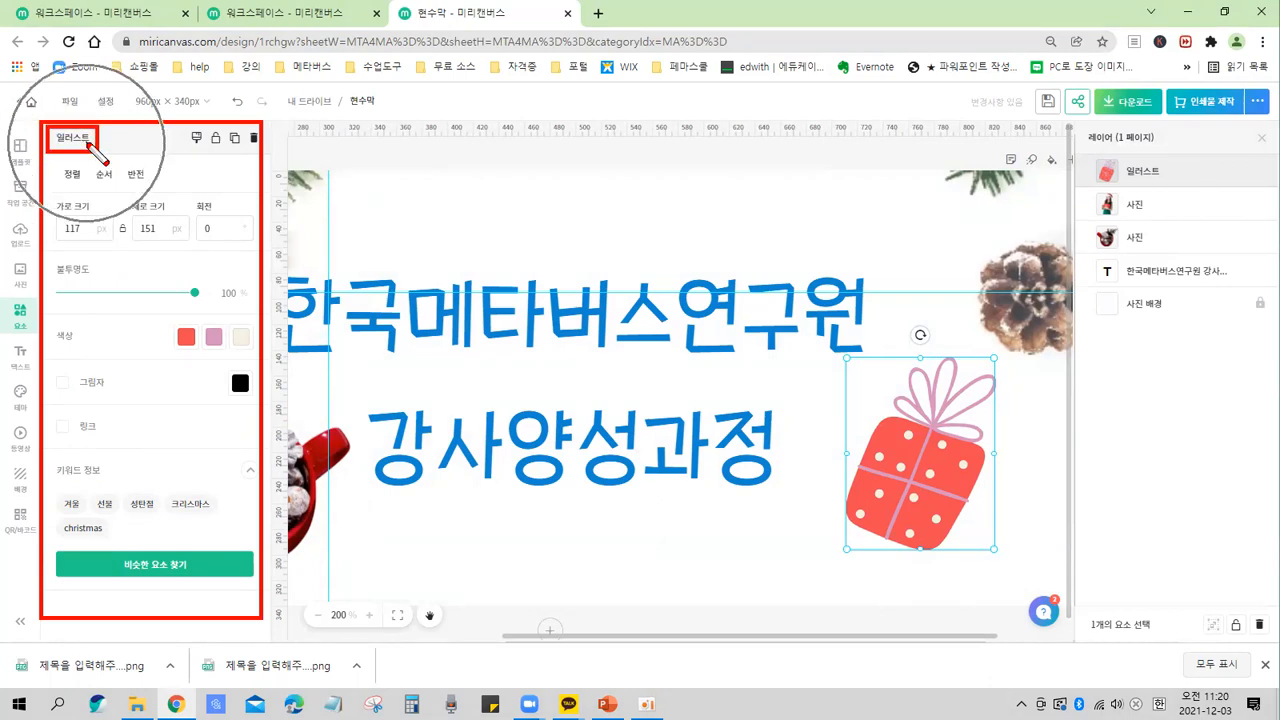
{"action": "left_click_drag", "start_coordinate": [138, 320], "coordinate": [262, 357]}
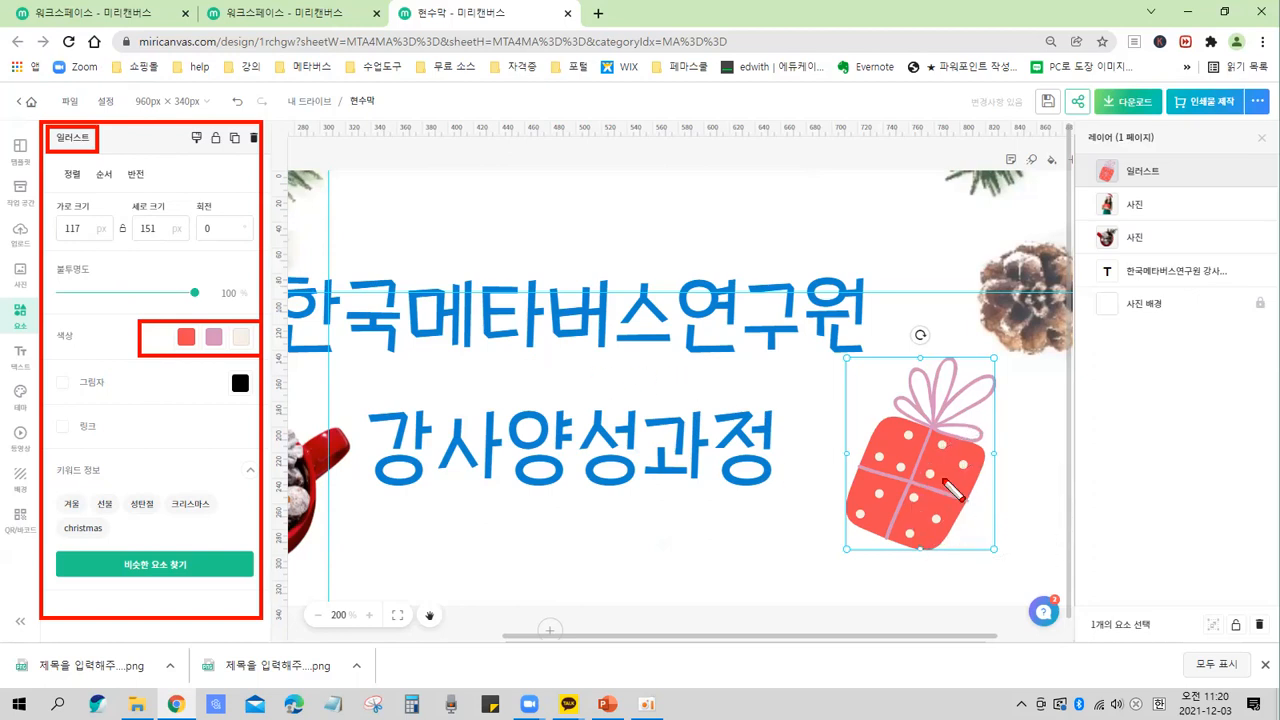
{"action": "key", "text": "Escape"}
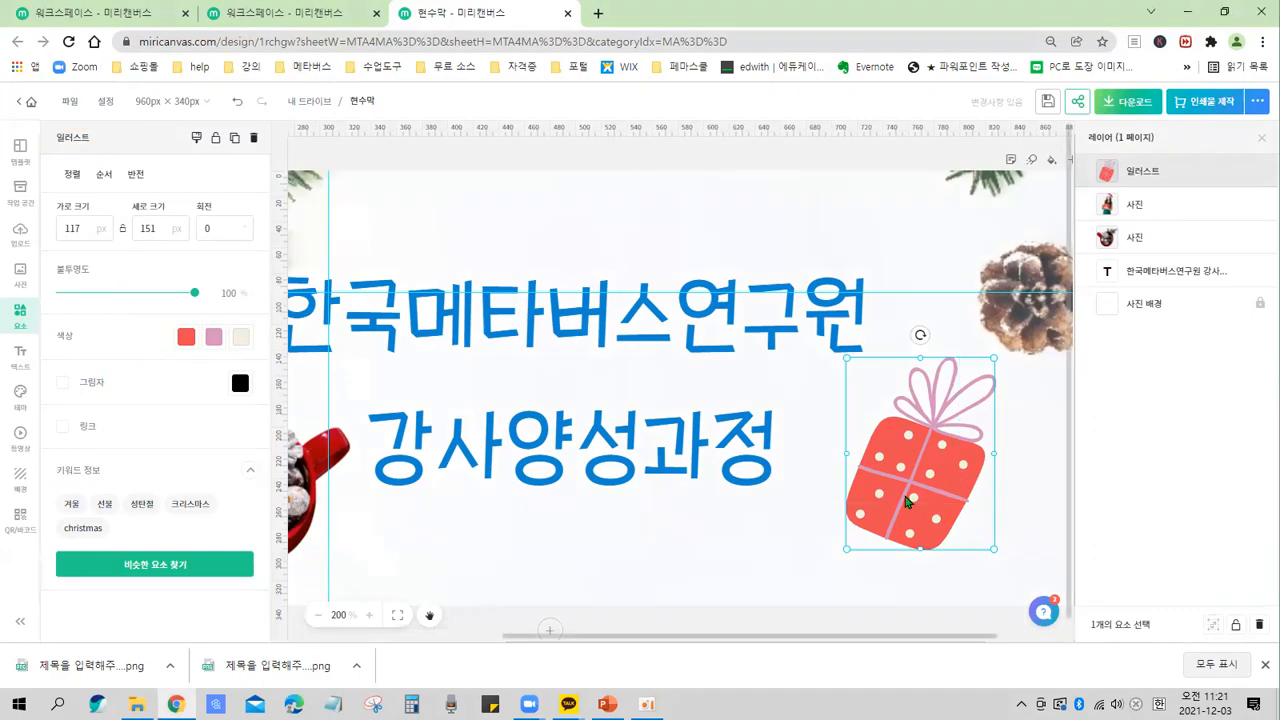
Shift the gift box illustration toward the banner's right edge.
{"action": "scroll", "coordinate": [818, 480], "scroll_direction": "down", "scroll_amount": 1}
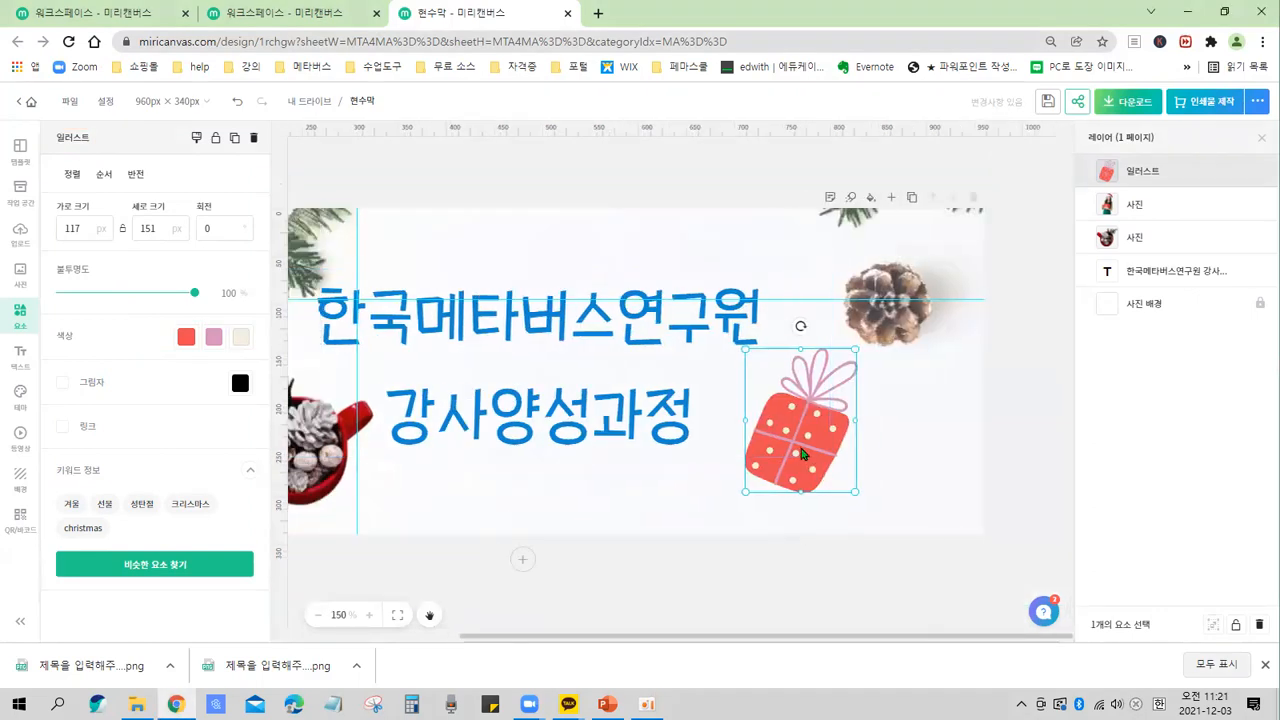
{"action": "left_click_drag", "start_coordinate": [802, 448], "coordinate": [868, 458]}
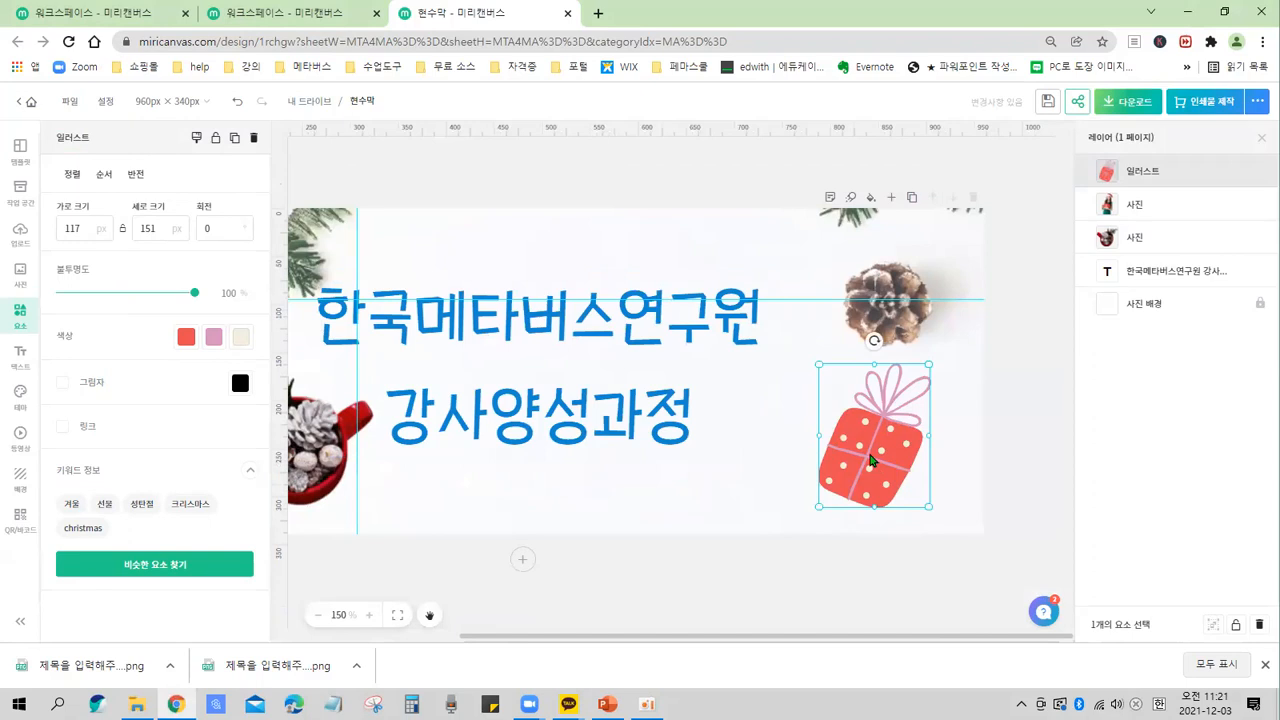
{"action": "left_click_drag", "start_coordinate": [864, 457], "coordinate": [854, 456]}
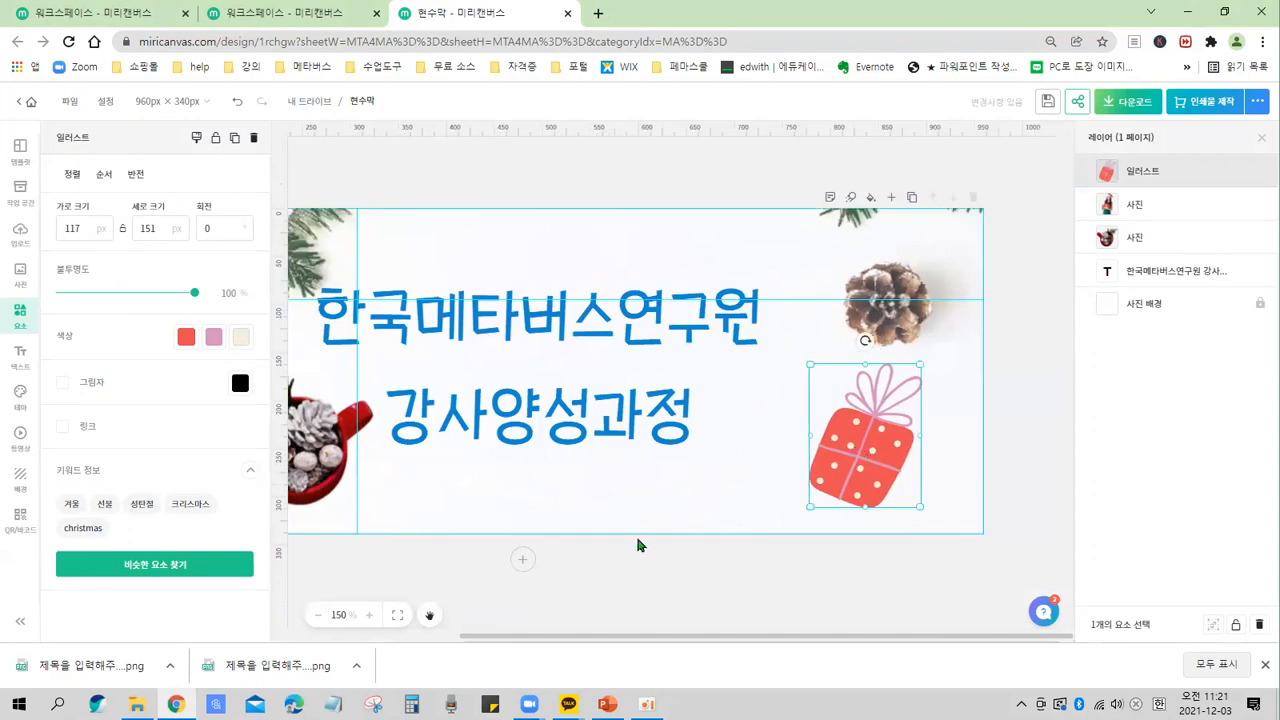
{"action": "left_click_drag", "start_coordinate": [656, 645], "coordinate": [532, 645]}
Move the mug photo back to the banner's lower right, just left of the gift box.
{"action": "left_click_drag", "start_coordinate": [504, 457], "coordinate": [946, 452]}
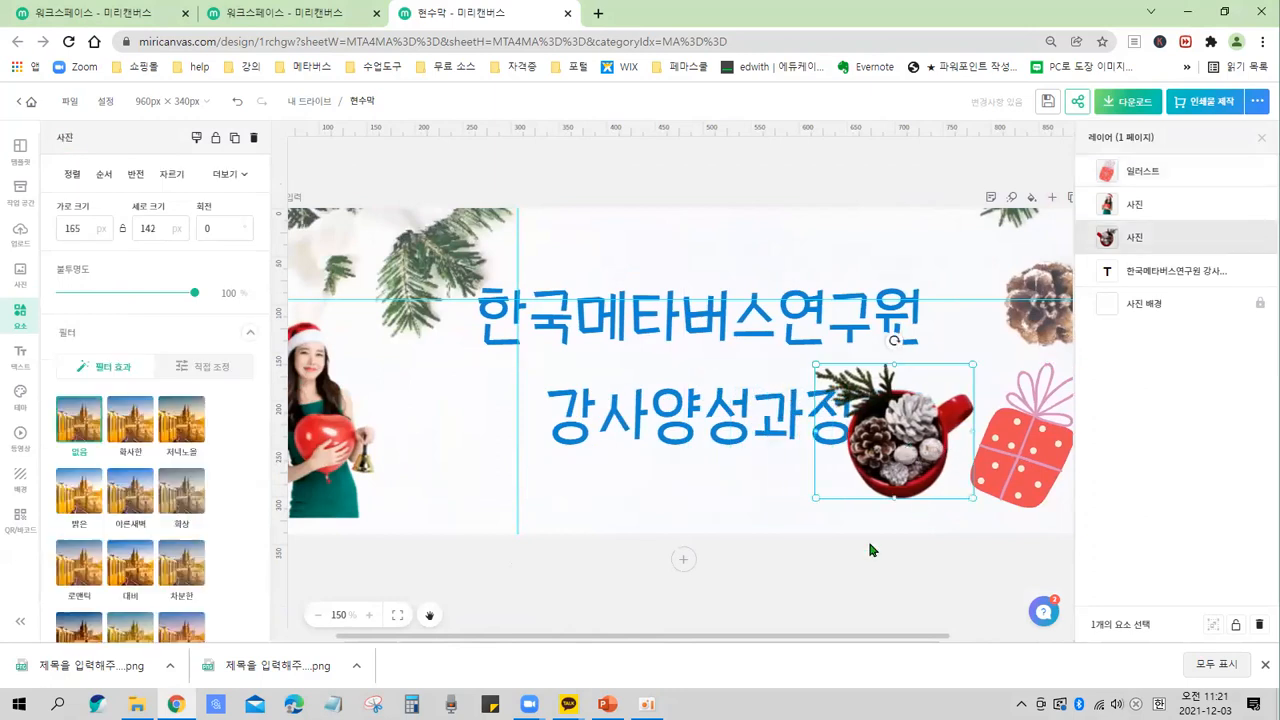
{"action": "left_click_drag", "start_coordinate": [810, 640], "coordinate": [934, 640]}
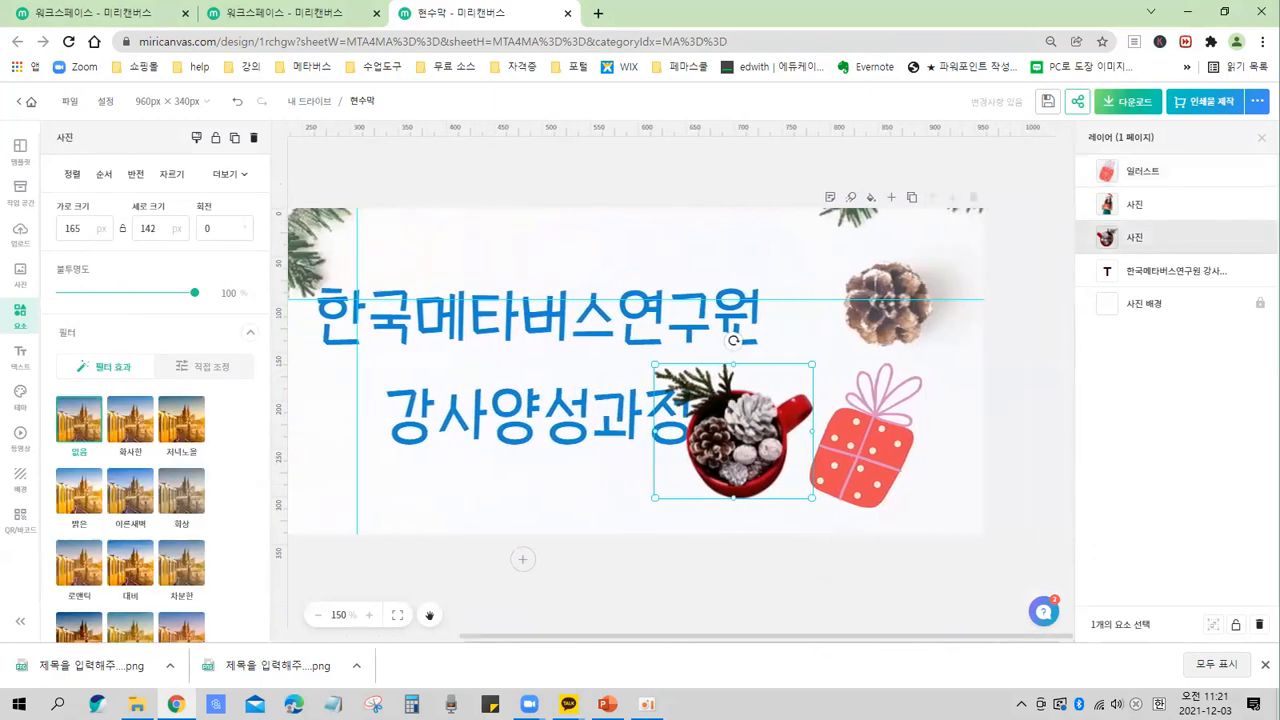
{"action": "left_click_drag", "start_coordinate": [772, 438], "coordinate": [914, 468]}
{"action": "left_click", "coordinate": [882, 462]}
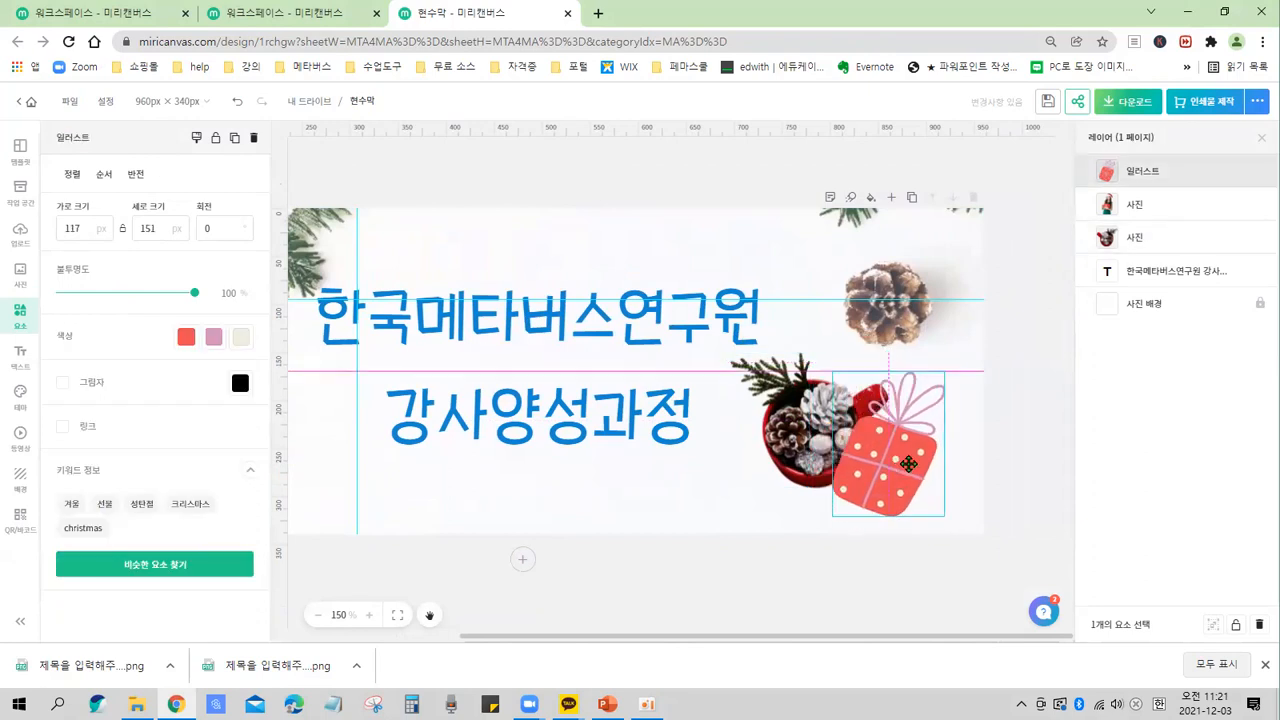
Fine-tune the gift box so it overlaps the front of the mug in the lower-right corner.
{"action": "mouse_move", "coordinate": [812, 442]}
{"action": "left_mouse_down"}
{"action": "mouse_move", "coordinate": [876, 440]}
{"action": "mouse_move", "coordinate": [753, 440]}
{"action": "mouse_move", "coordinate": [812, 440]}
{"action": "left_mouse_up"}
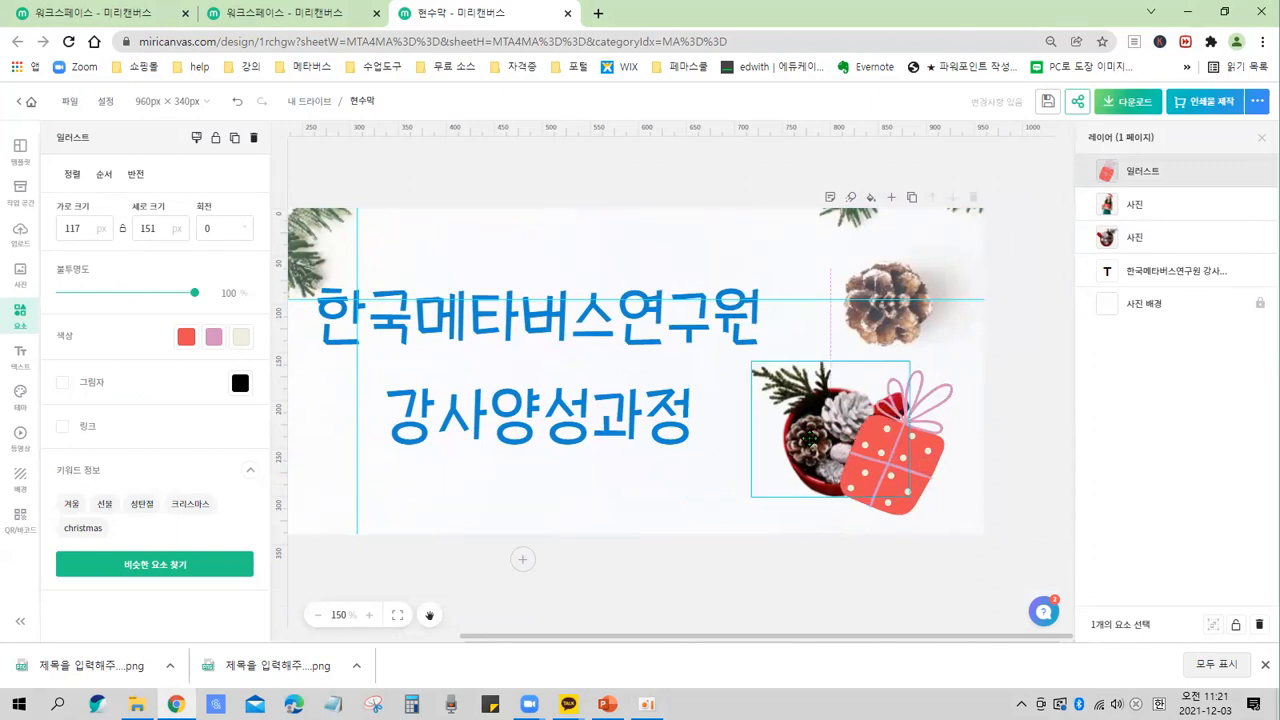
{"action": "left_click_drag", "start_coordinate": [930, 471], "coordinate": [936, 468]}
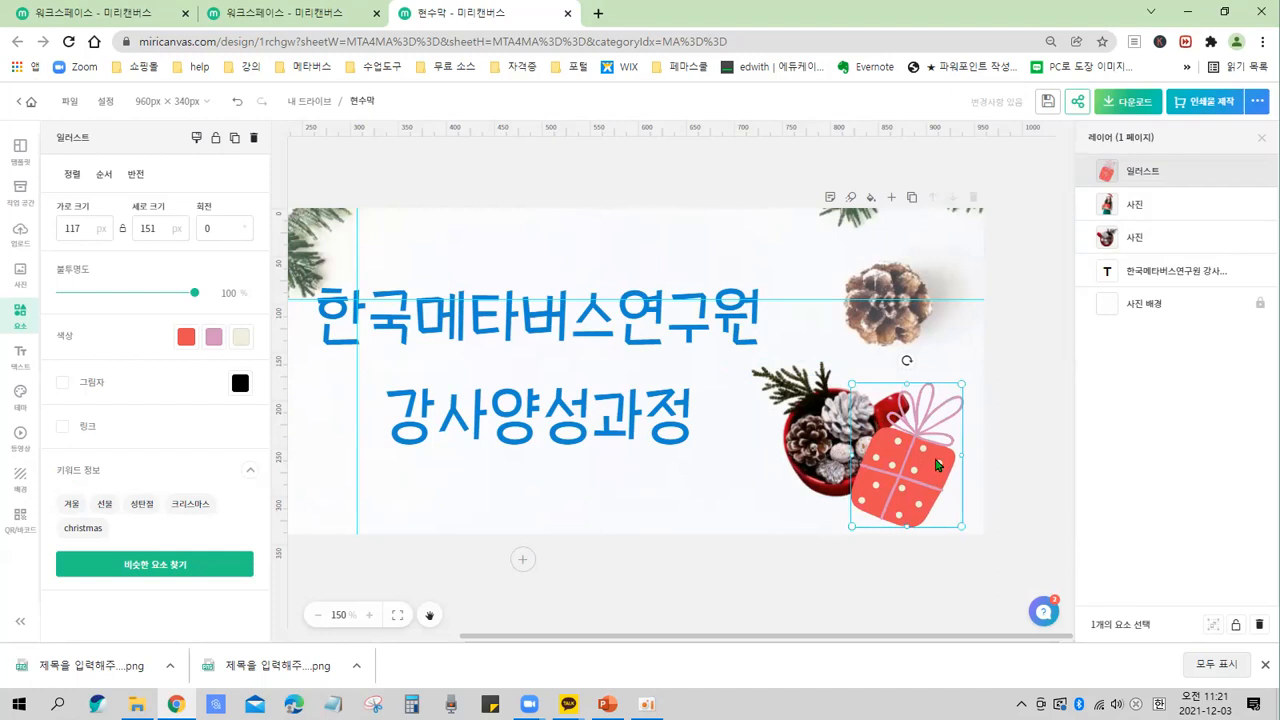
{"action": "left_click_drag", "start_coordinate": [918, 472], "coordinate": [898, 480]}
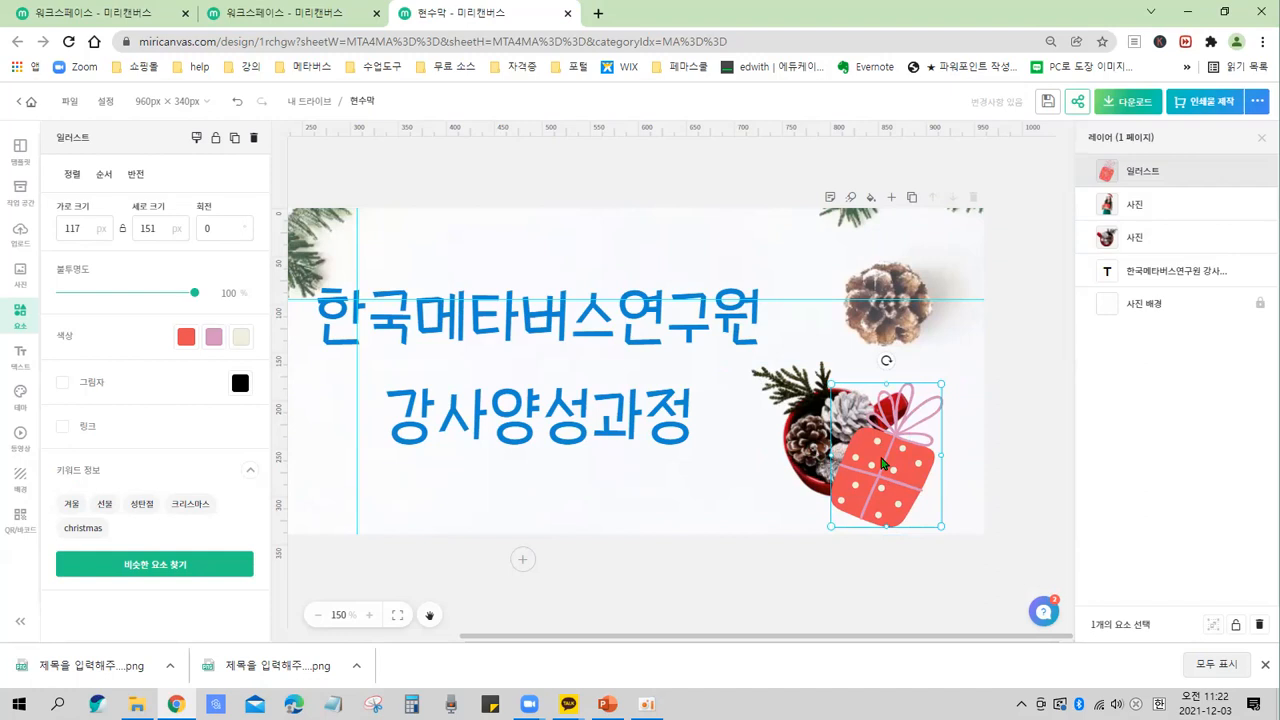
{"action": "left_click_drag", "start_coordinate": [886, 483], "coordinate": [875, 470]}
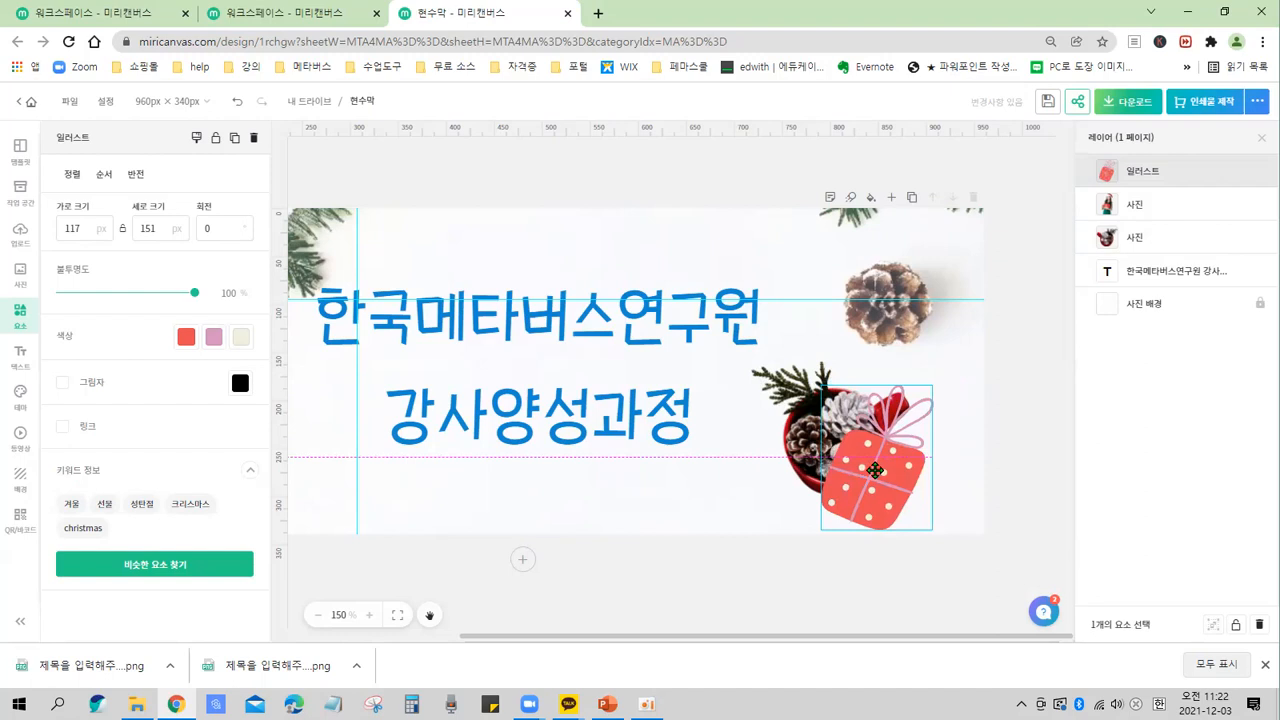
{"action": "left_click_drag", "start_coordinate": [877, 478], "coordinate": [892, 471]}
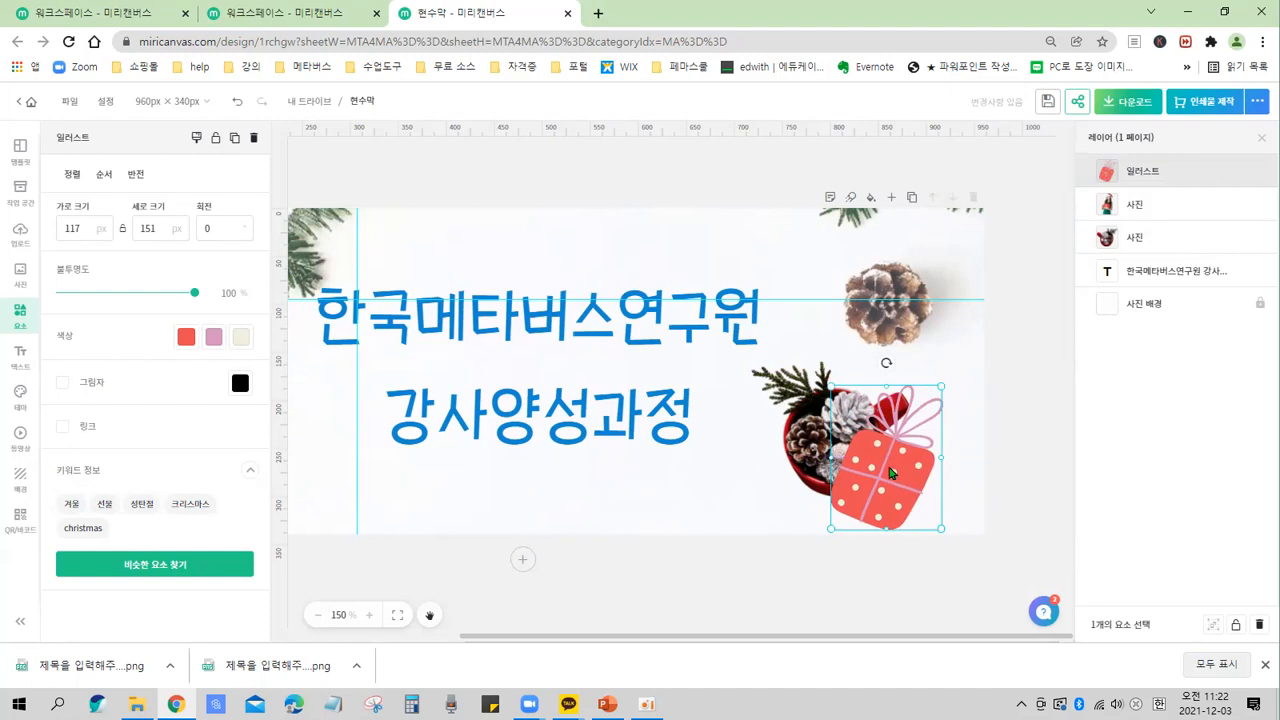
{"action": "left_click", "coordinate": [890, 473]}
{"action": "mouse_move", "coordinate": [895, 463]}
{"action": "left_mouse_down"}
{"action": "mouse_move", "coordinate": [913, 450]}
{"action": "mouse_move", "coordinate": [902, 462]}
{"action": "left_mouse_up"}
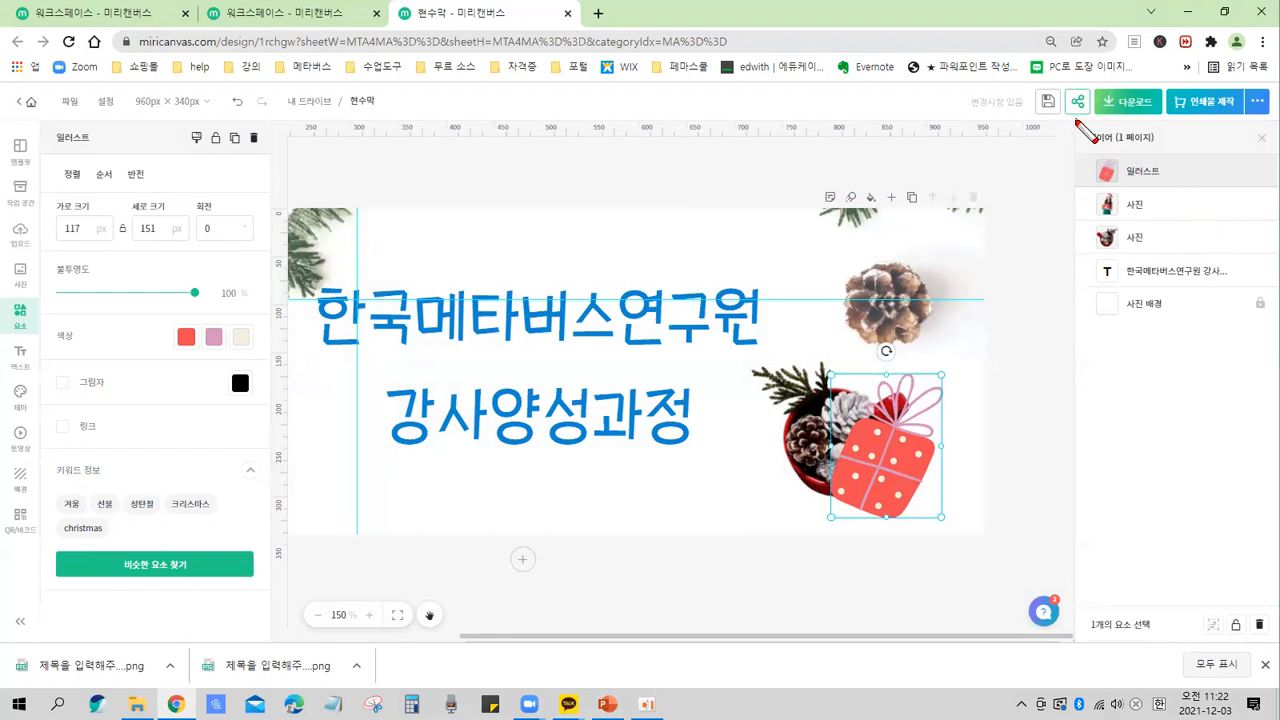
{"action": "mouse_move", "coordinate": [1077, 120]}
{"action": "left_mouse_down"}
{"action": "mouse_move", "coordinate": [1098, 369]}
{"action": "mouse_move", "coordinate": [1246, 434]}
{"action": "mouse_move", "coordinate": [1277, 434]}
{"action": "left_mouse_up"}
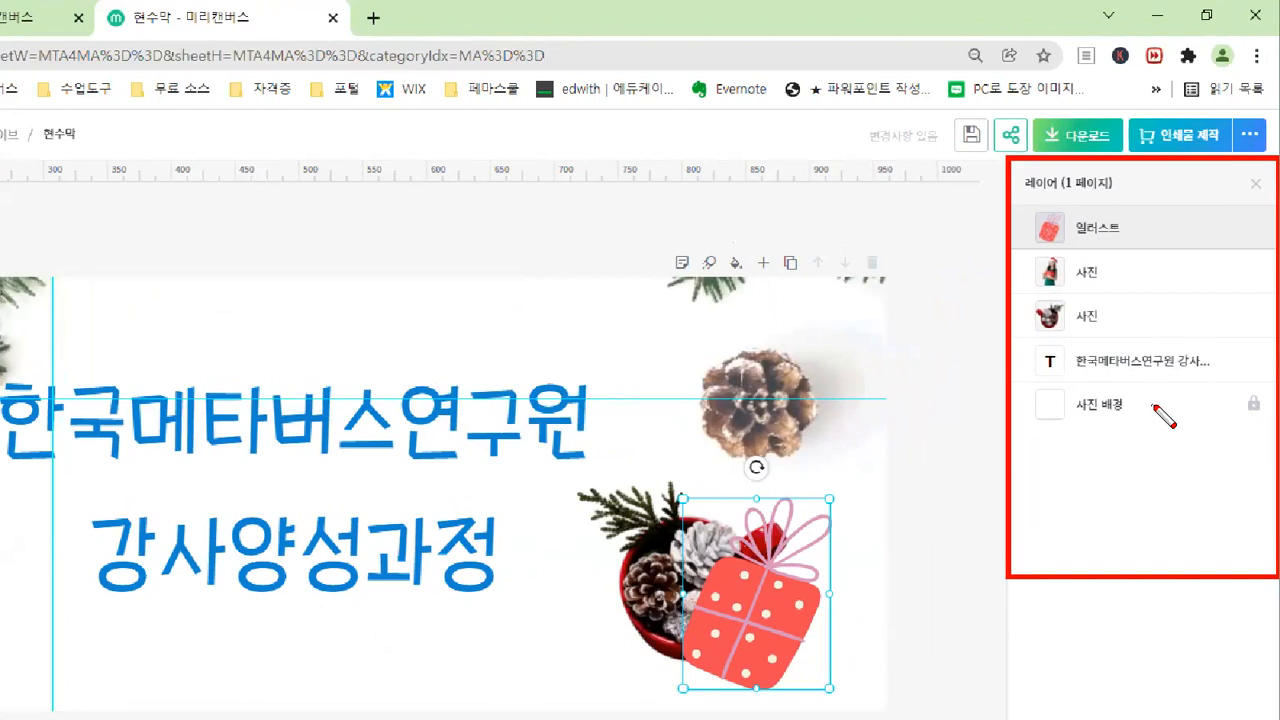
{"action": "left_click_drag", "start_coordinate": [1037, 427], "coordinate": [1162, 427]}
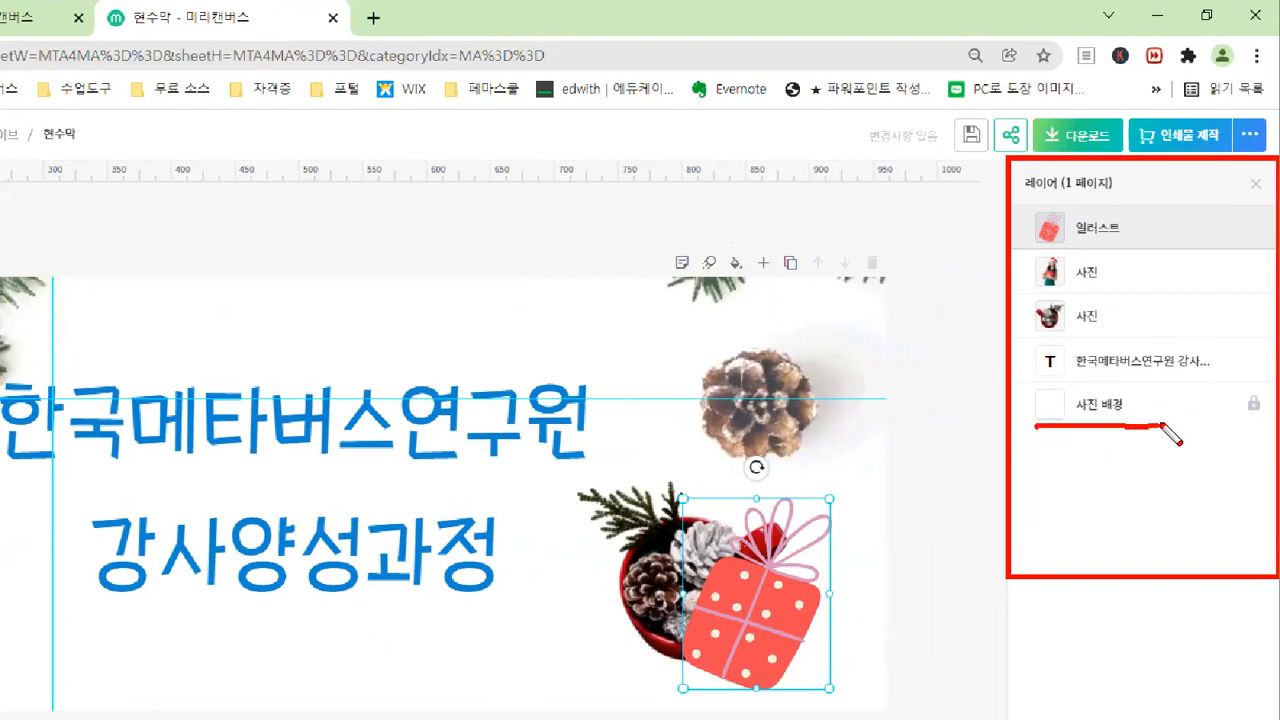
{"action": "left_click_drag", "start_coordinate": [1024, 378], "coordinate": [1210, 380]}
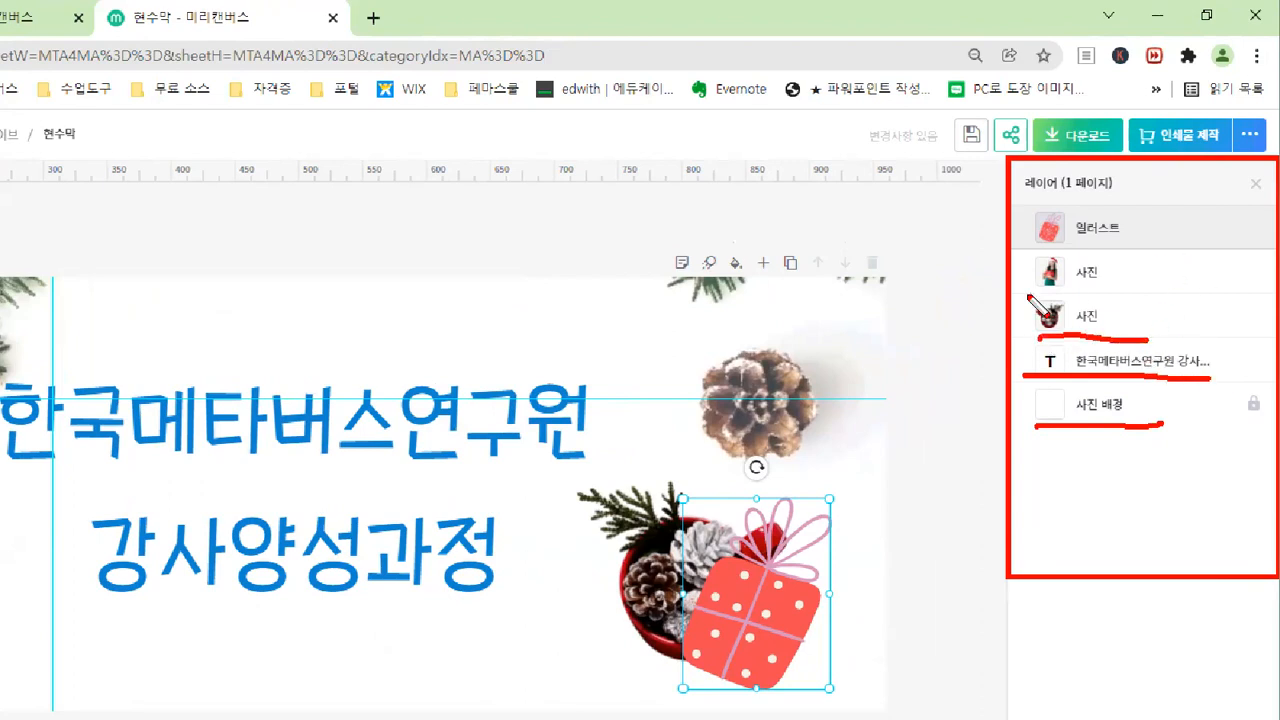
{"action": "left_click_drag", "start_coordinate": [1002, 291], "coordinate": [1130, 289]}
{"action": "left_click_drag", "start_coordinate": [1013, 240], "coordinate": [1176, 241]}
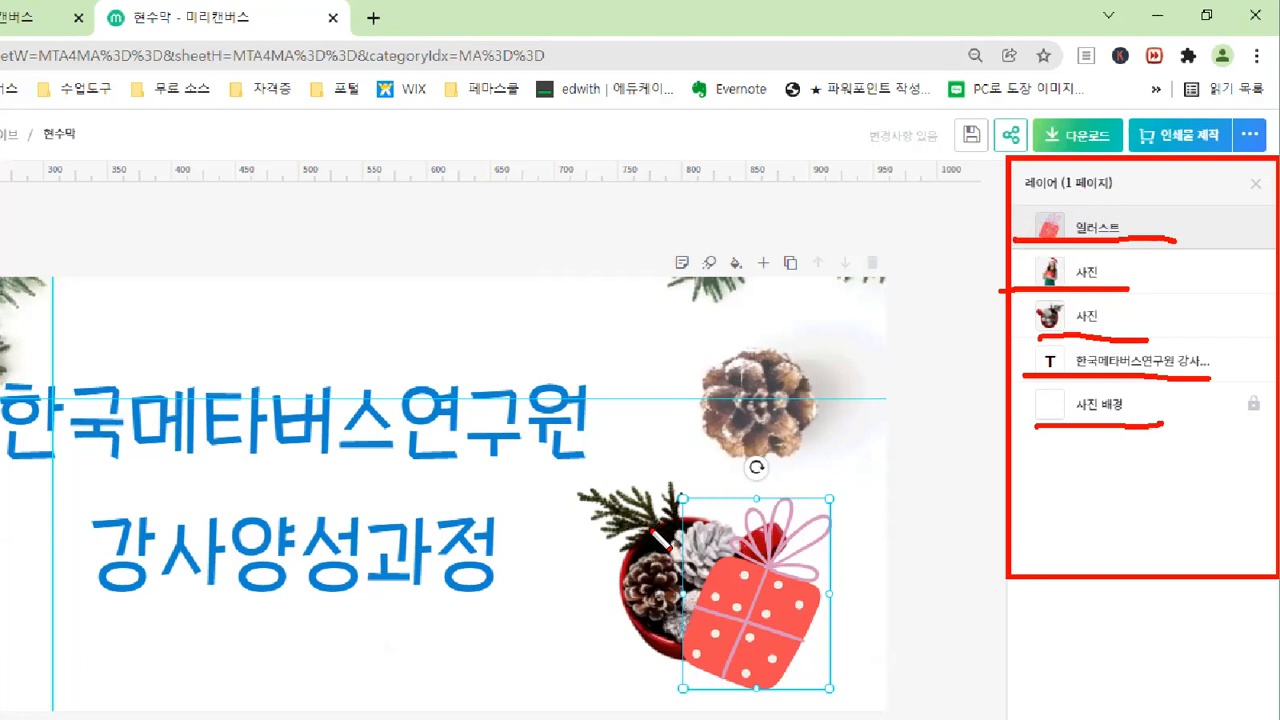
{"action": "mouse_move", "coordinate": [1124, 318]}
{"action": "left_mouse_down"}
{"action": "mouse_move", "coordinate": [1136, 354]}
{"action": "mouse_move", "coordinate": [1152, 322]}
{"action": "left_mouse_up"}
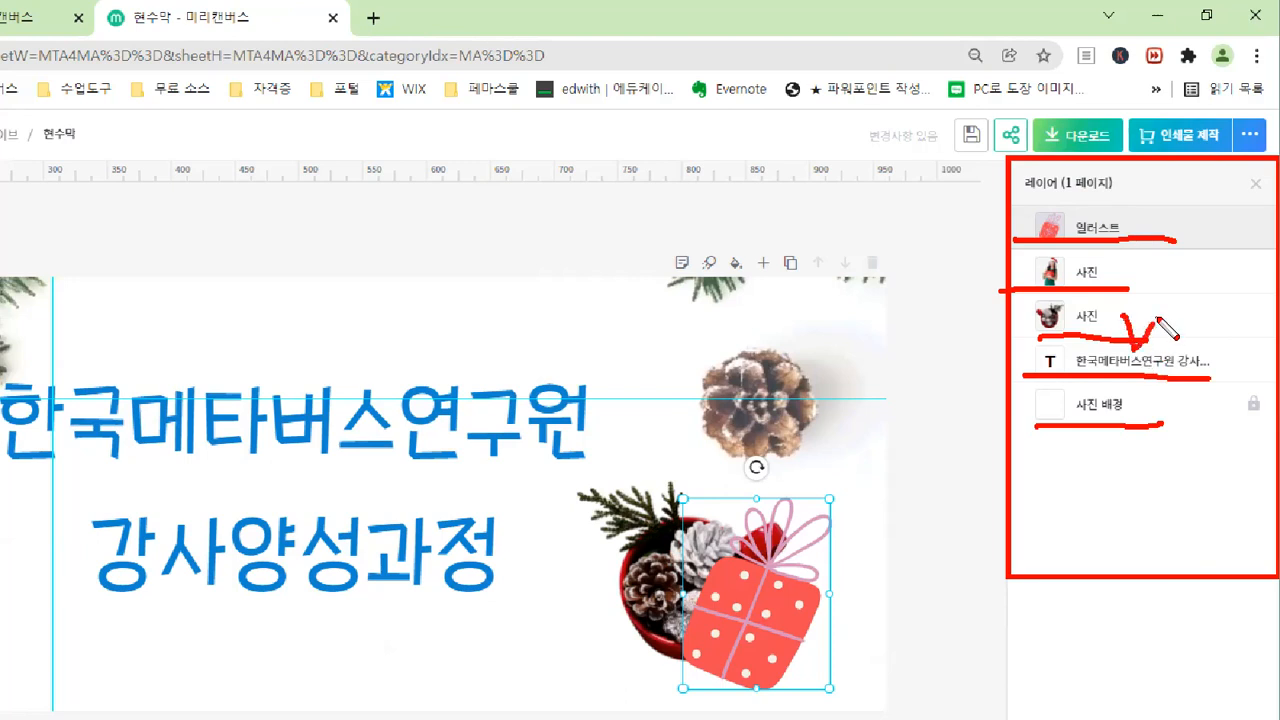
{"action": "left_click_drag", "start_coordinate": [1106, 198], "coordinate": [1164, 190]}
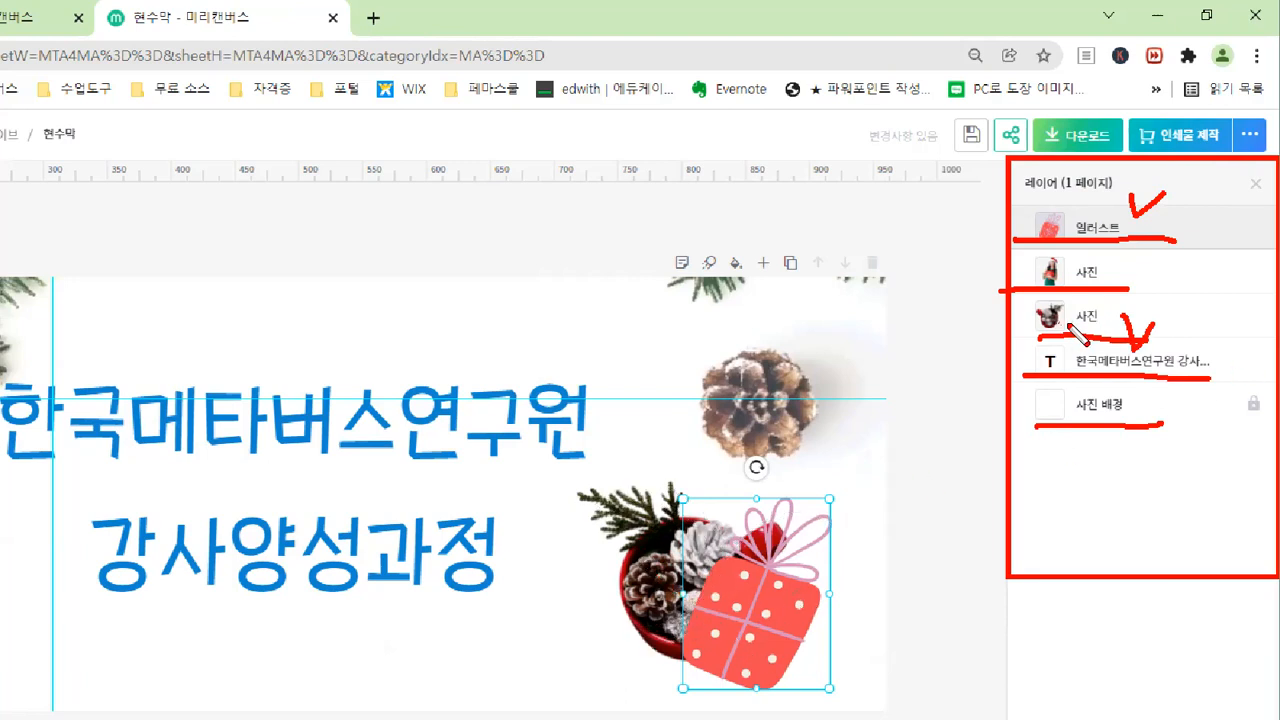
{"action": "key", "text": "e"}
{"action": "mouse_move", "coordinate": [1021, 290]}
{"action": "left_mouse_down"}
{"action": "mouse_move", "coordinate": [1150, 336]}
{"action": "mouse_move", "coordinate": [1166, 263]}
{"action": "mouse_move", "coordinate": [1075, 195]}
{"action": "mouse_move", "coordinate": [1118, 213]}
{"action": "left_mouse_up"}
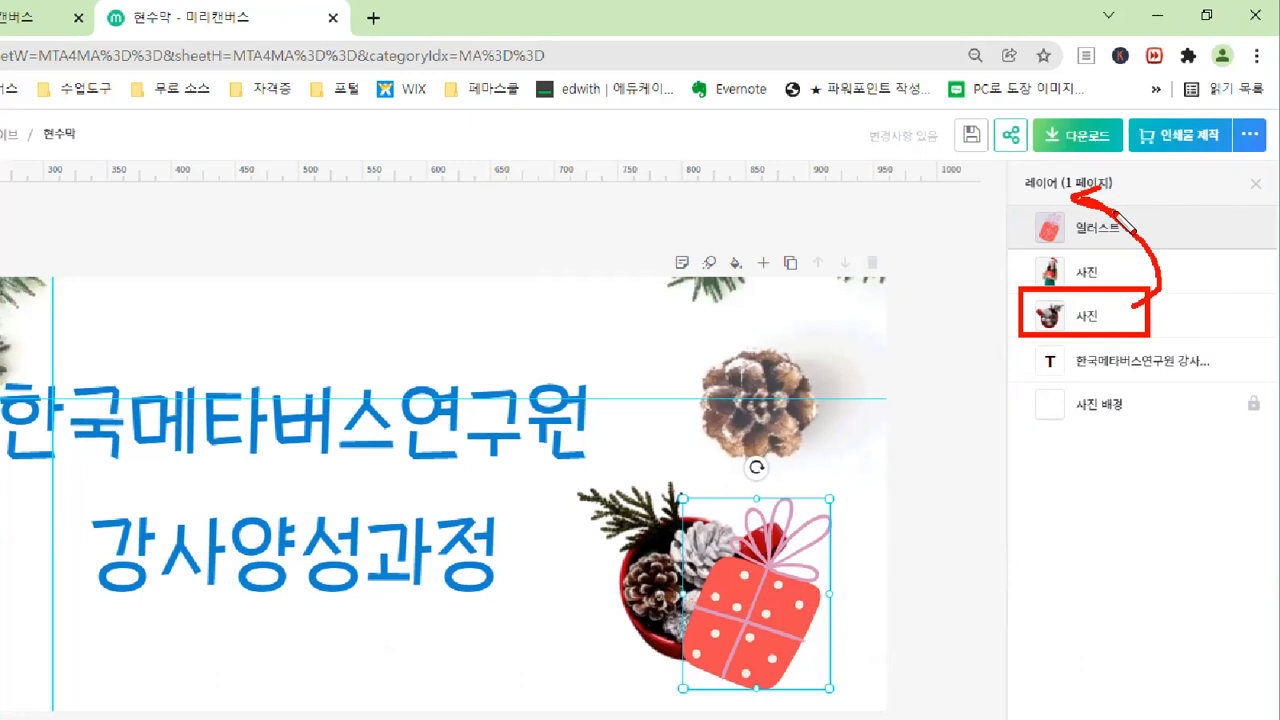
{"action": "key", "text": "Escape"}
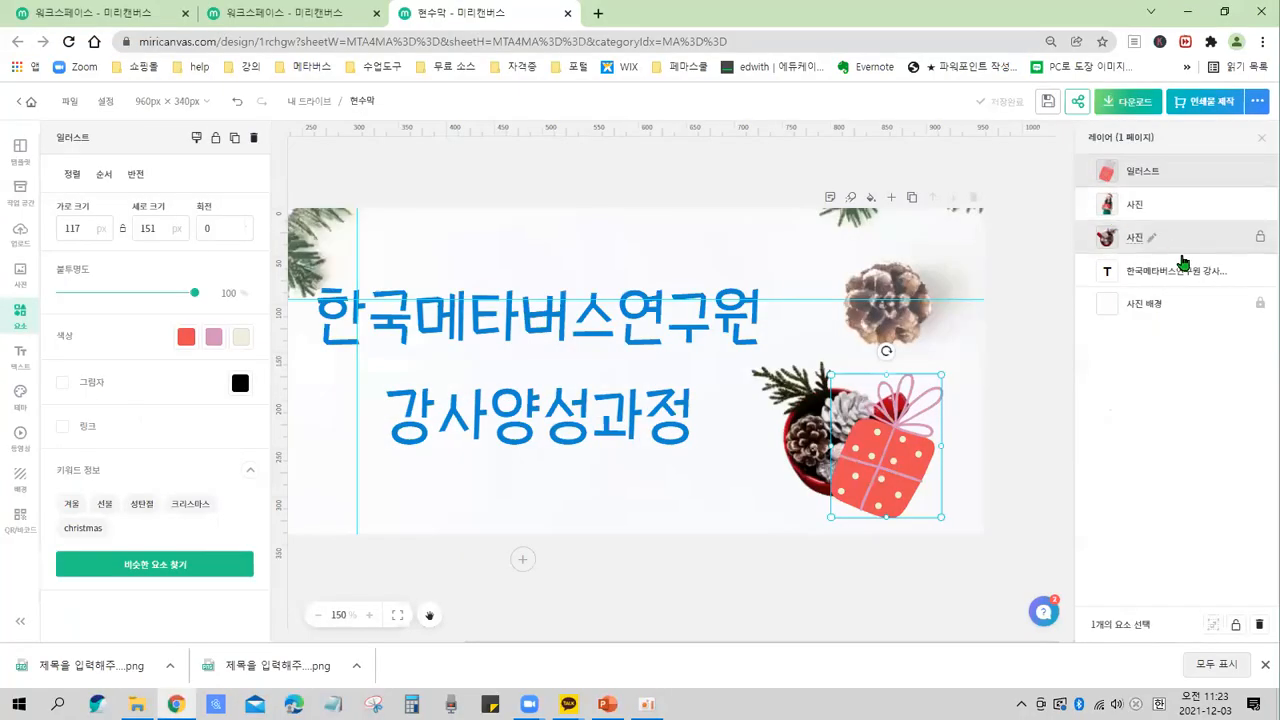
Reorder the layers so the mug photo sits at the top of the stack above the gift box illustration.
{"action": "key", "text": "ctrl"}
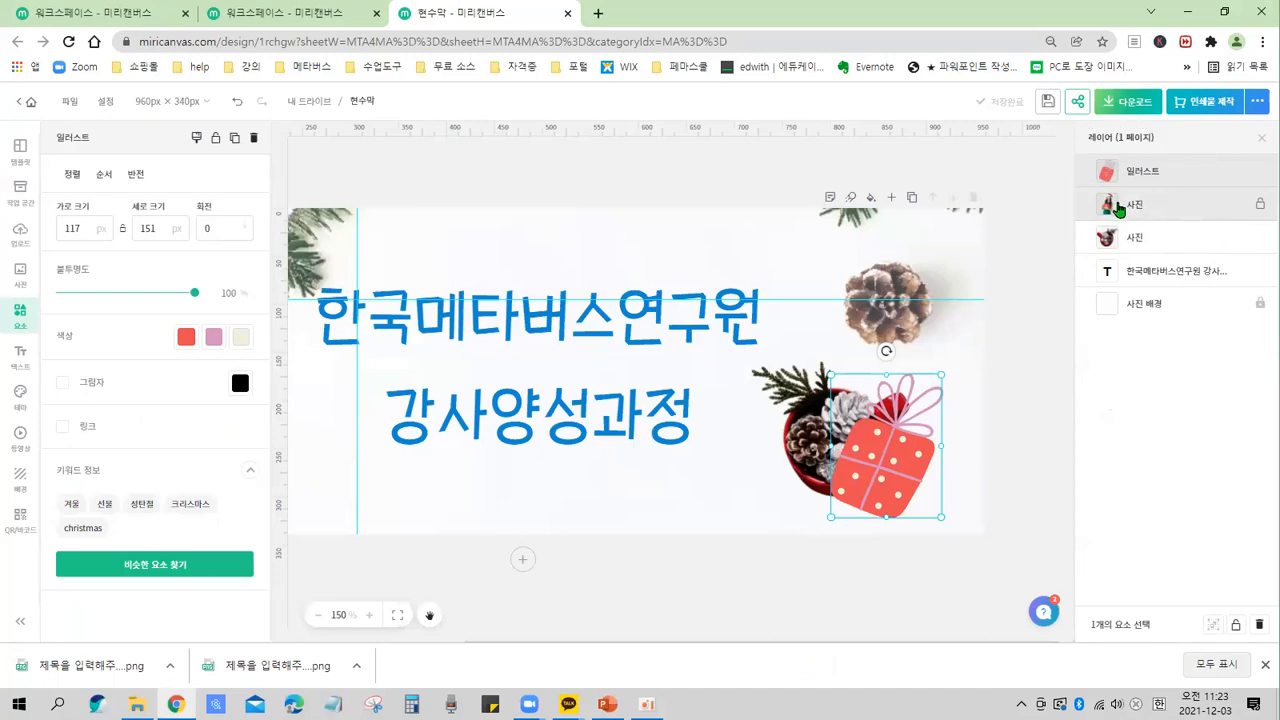
{"action": "key", "text": "ctrl"}
{"action": "left_click_drag", "start_coordinate": [1108, 248], "coordinate": [1102, 172]}
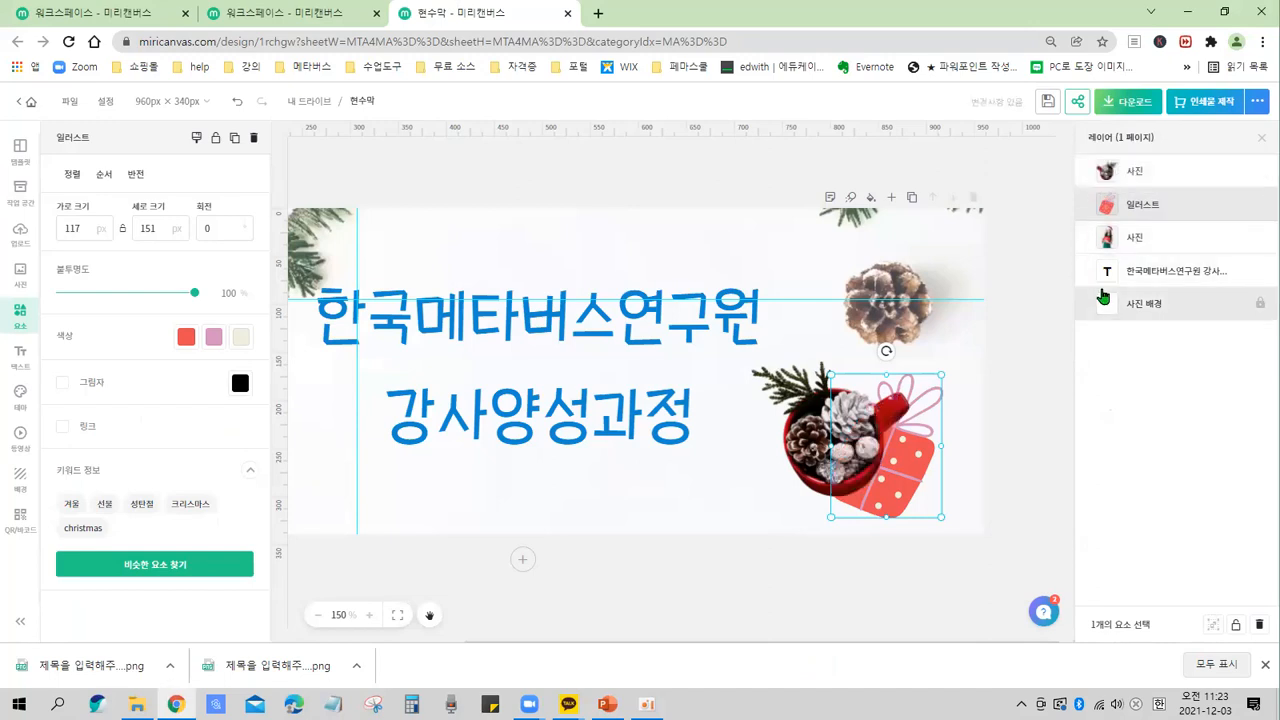
{"action": "key", "text": "ctrl"}
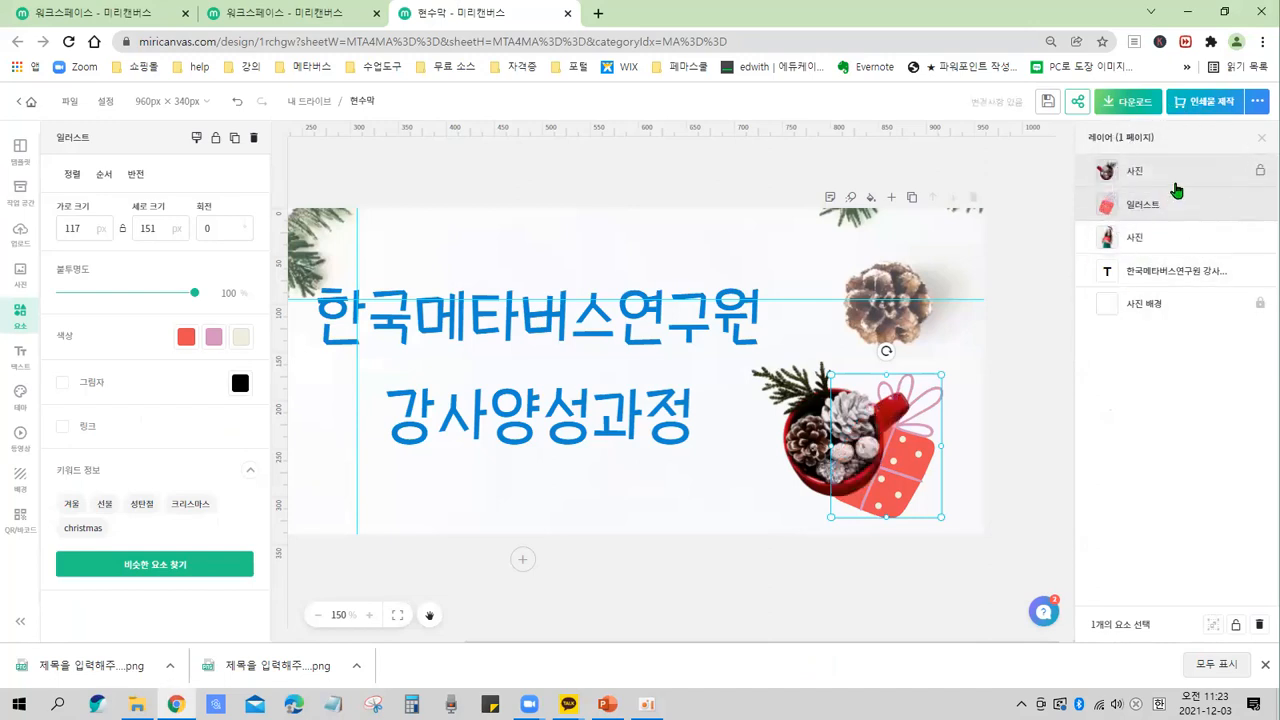
{"action": "key", "text": "ctrl"}
{"action": "key", "text": "ctrl"}
{"action": "key", "text": "ctrl"}
{"action": "key", "text": "ctrl"}
{"action": "key", "text": "ctrl"}
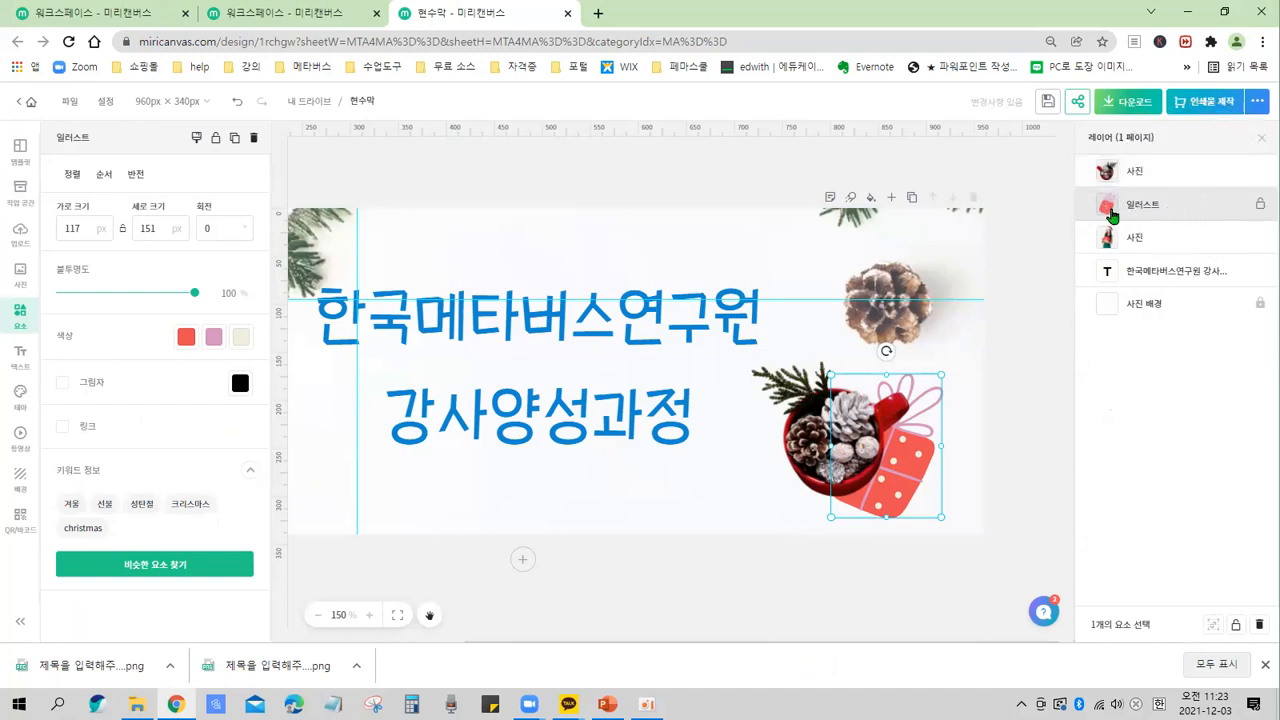
{"action": "key", "text": "ctrl"}
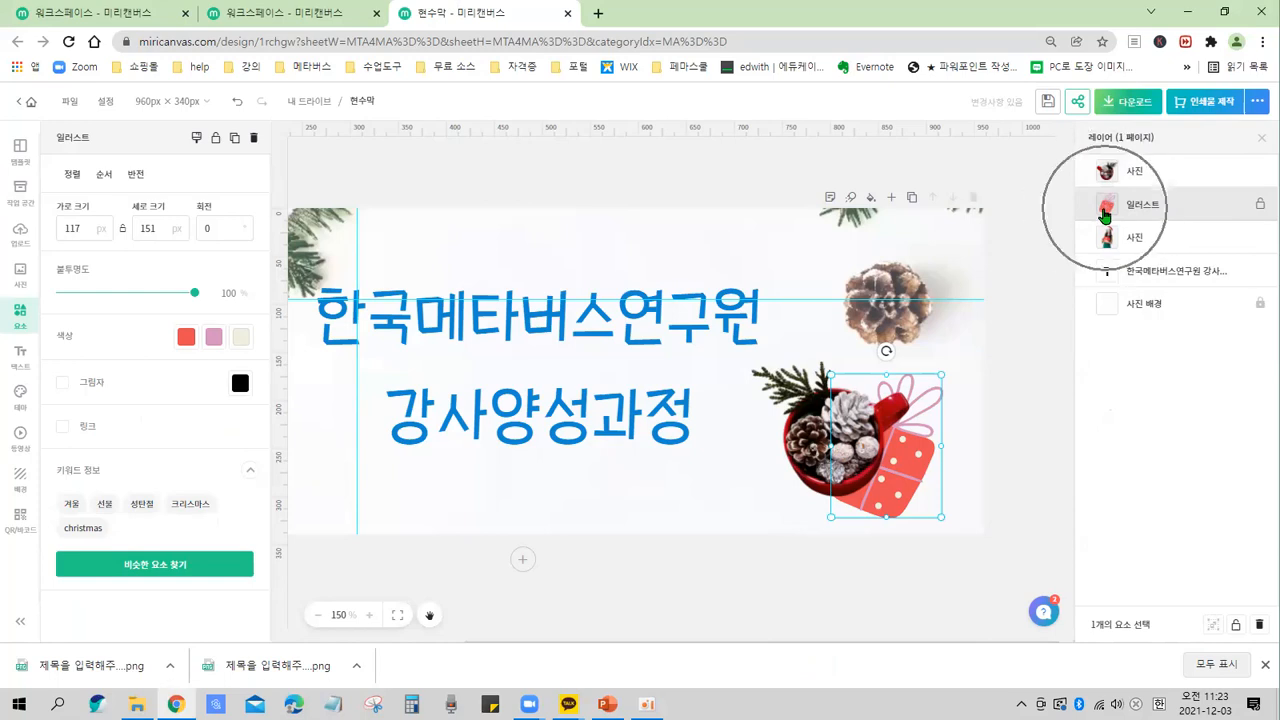
{"action": "left_click_drag", "start_coordinate": [1105, 215], "coordinate": [1105, 172]}
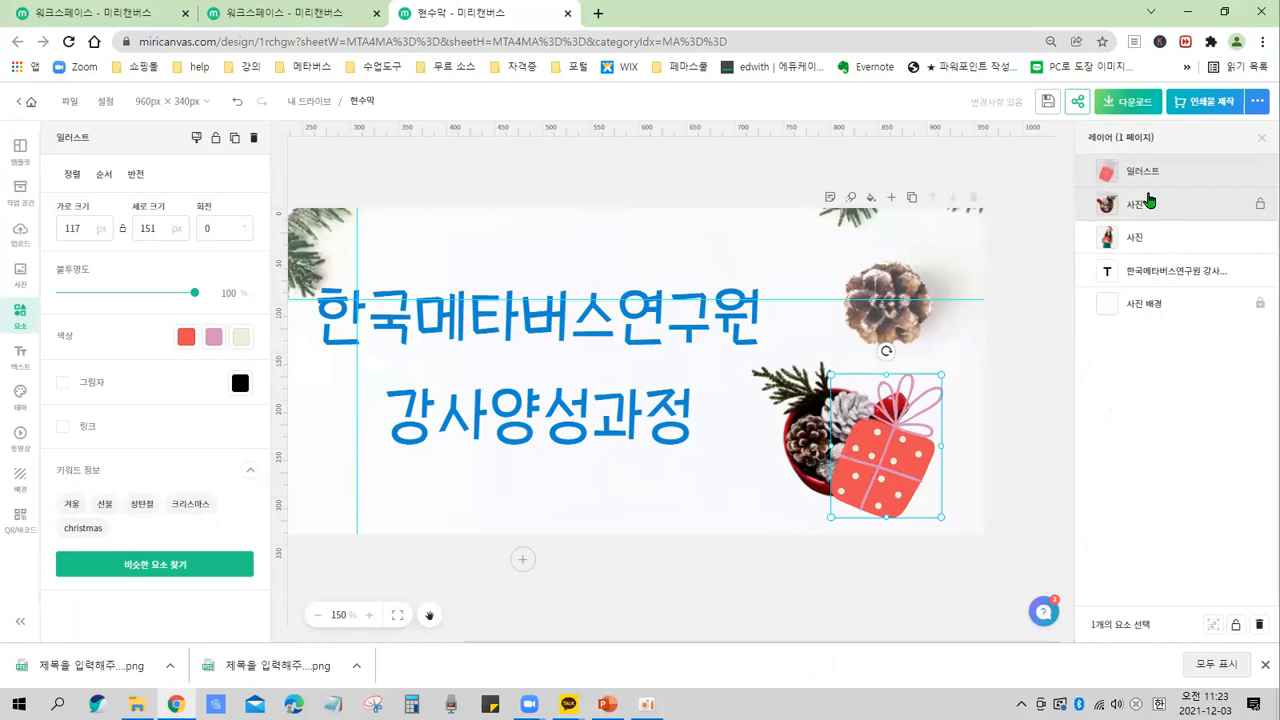
{"action": "key", "text": "ctrl"}
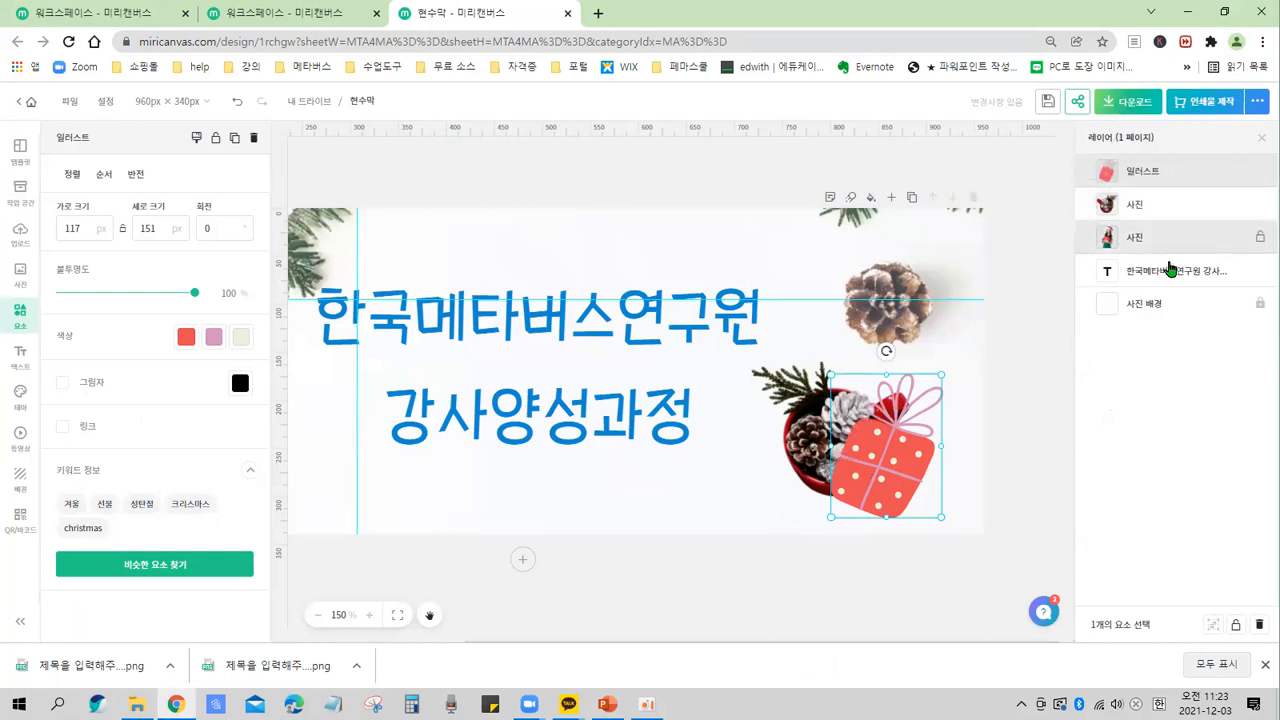
{"action": "left_click_drag", "start_coordinate": [1118, 208], "coordinate": [1106, 170]}
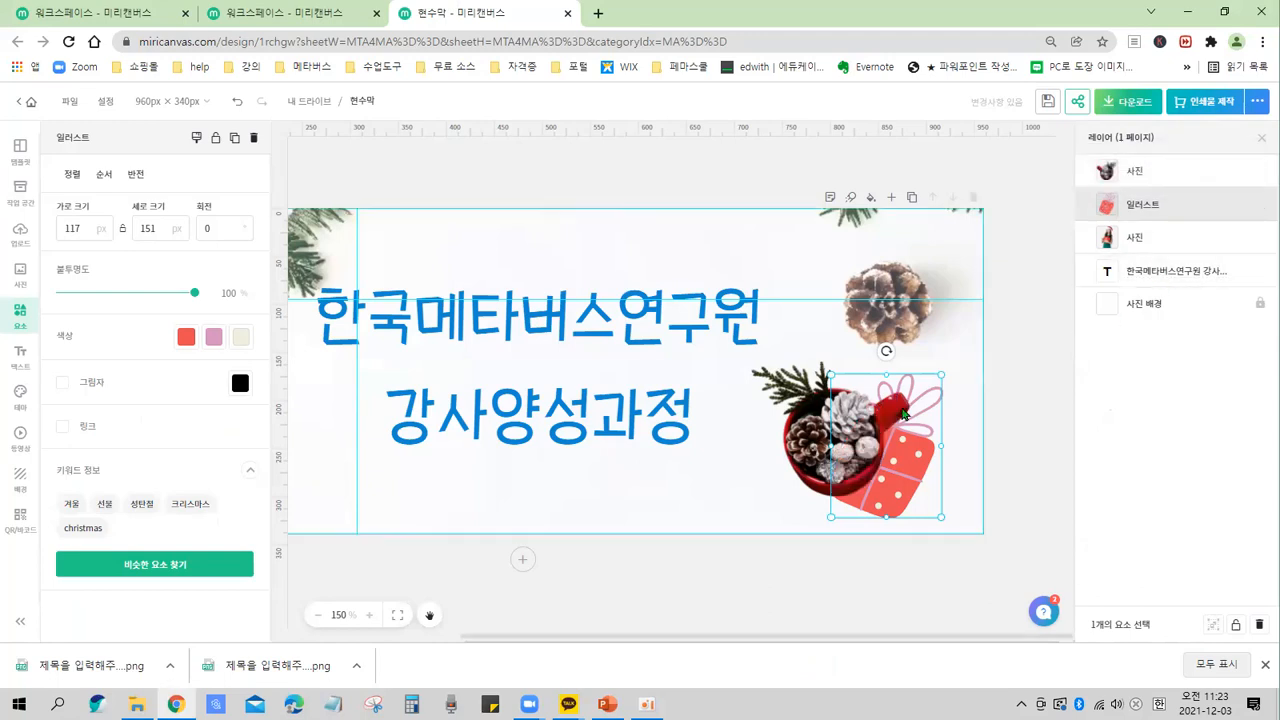
Rearrange the mug photo and gift box so they overlap in the banner's lower-right corner.
{"action": "left_click_drag", "start_coordinate": [862, 474], "coordinate": [798, 452]}
{"action": "left_click", "coordinate": [880, 460]}
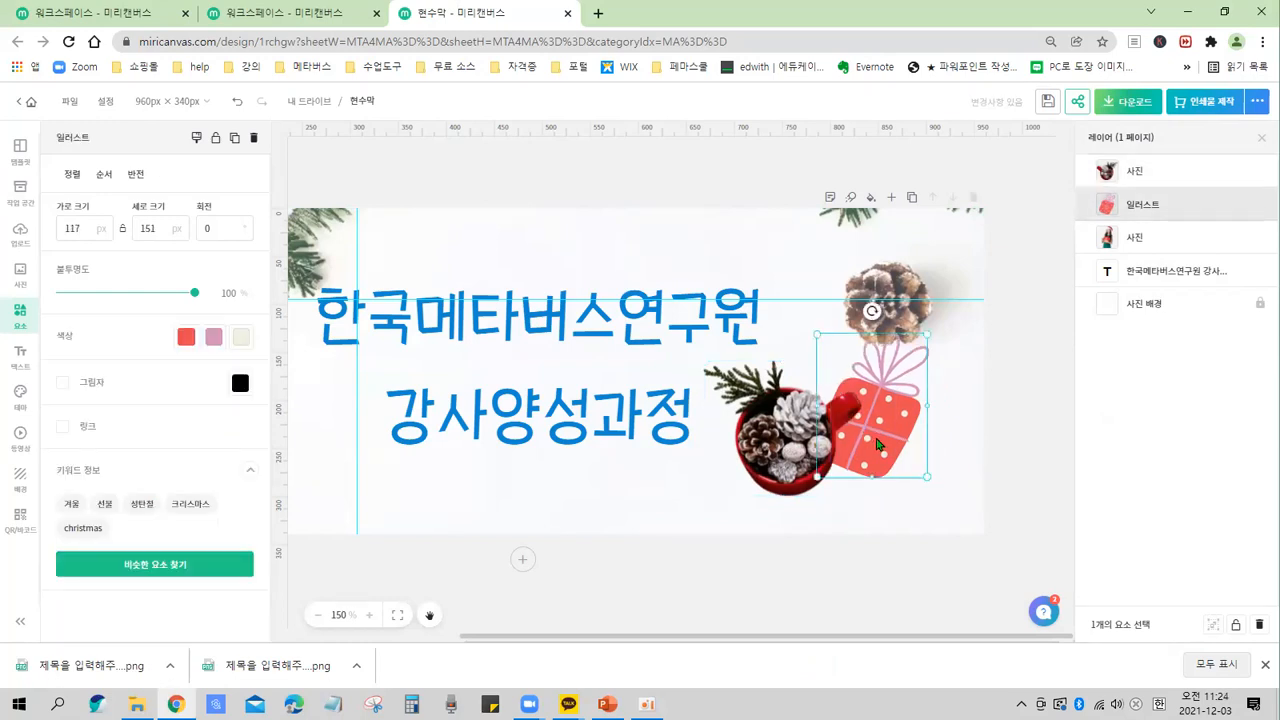
{"action": "left_click_drag", "start_coordinate": [880, 460], "coordinate": [880, 443]}
{"action": "left_click_drag", "start_coordinate": [779, 444], "coordinate": [800, 440]}
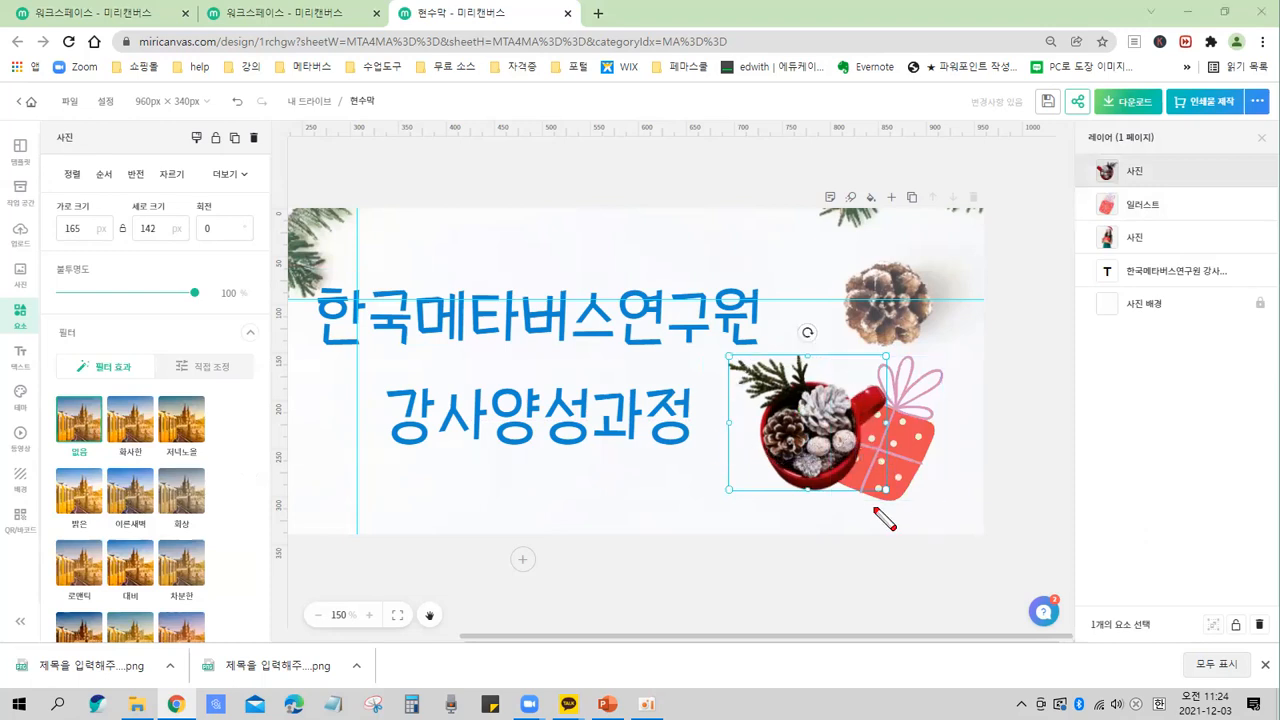
{"action": "left_click_drag", "start_coordinate": [1202, 155], "coordinate": [1112, 328]}
{"action": "mouse_move", "coordinate": [1098, 160]}
{"action": "left_mouse_down"}
{"action": "mouse_move", "coordinate": [1119, 209]}
{"action": "mouse_move", "coordinate": [1212, 312]}
{"action": "left_mouse_up"}
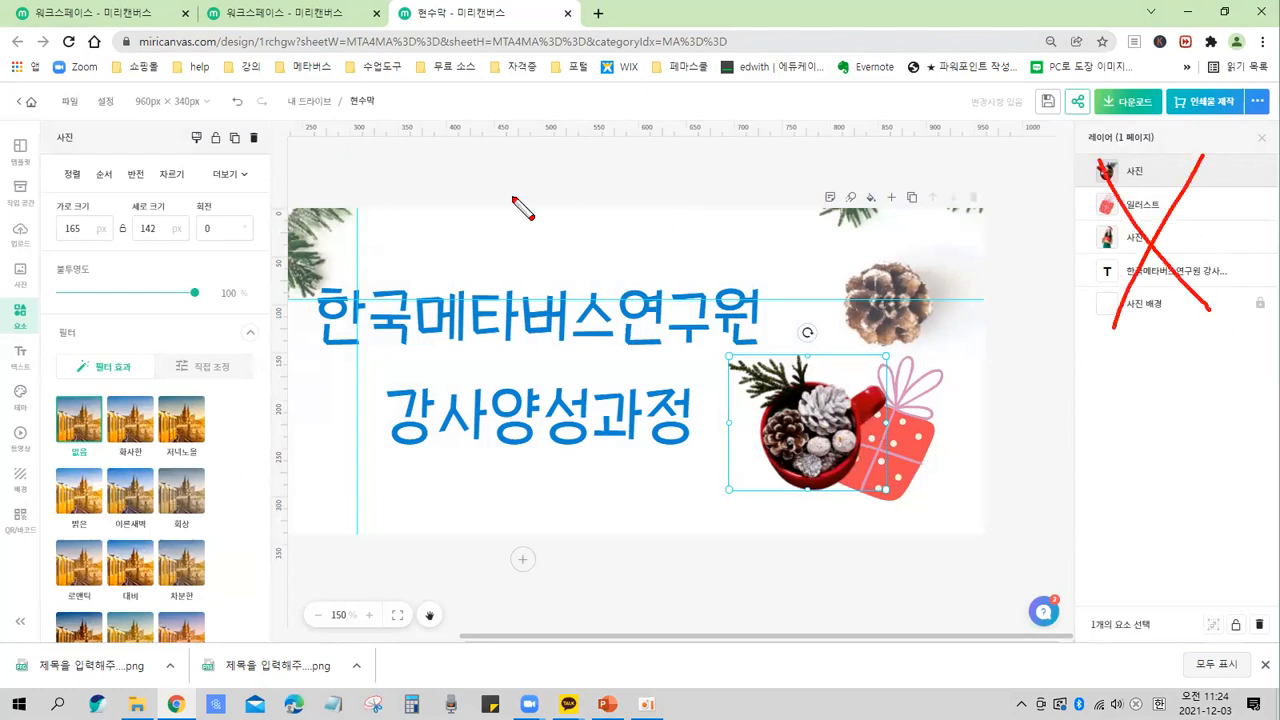
{"action": "mouse_move", "coordinate": [76, 180]}
{"action": "left_mouse_down"}
{"action": "mouse_move", "coordinate": [86, 150]}
{"action": "mouse_move", "coordinate": [125, 172]}
{"action": "mouse_move", "coordinate": [128, 196]}
{"action": "left_mouse_up"}
{"action": "key", "text": "Escape"}
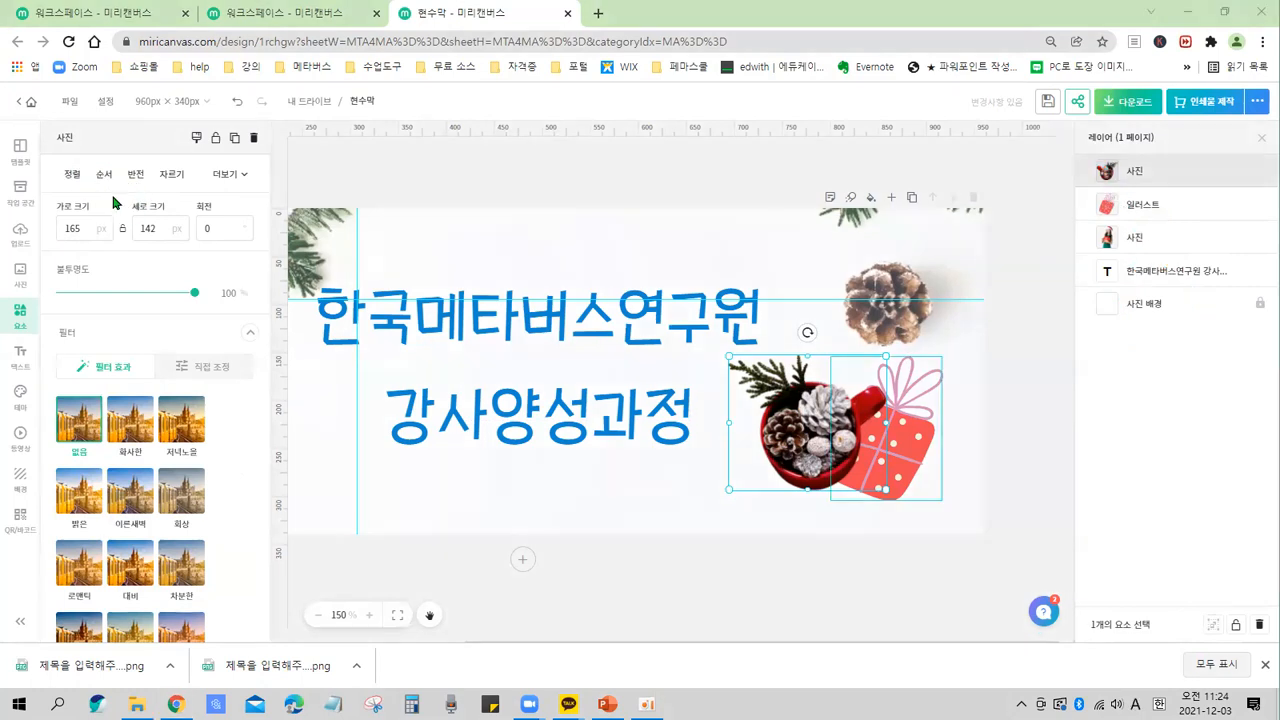
Send the mug photo one layer backward behind the gift box.
{"action": "left_click", "coordinate": [104, 175]}
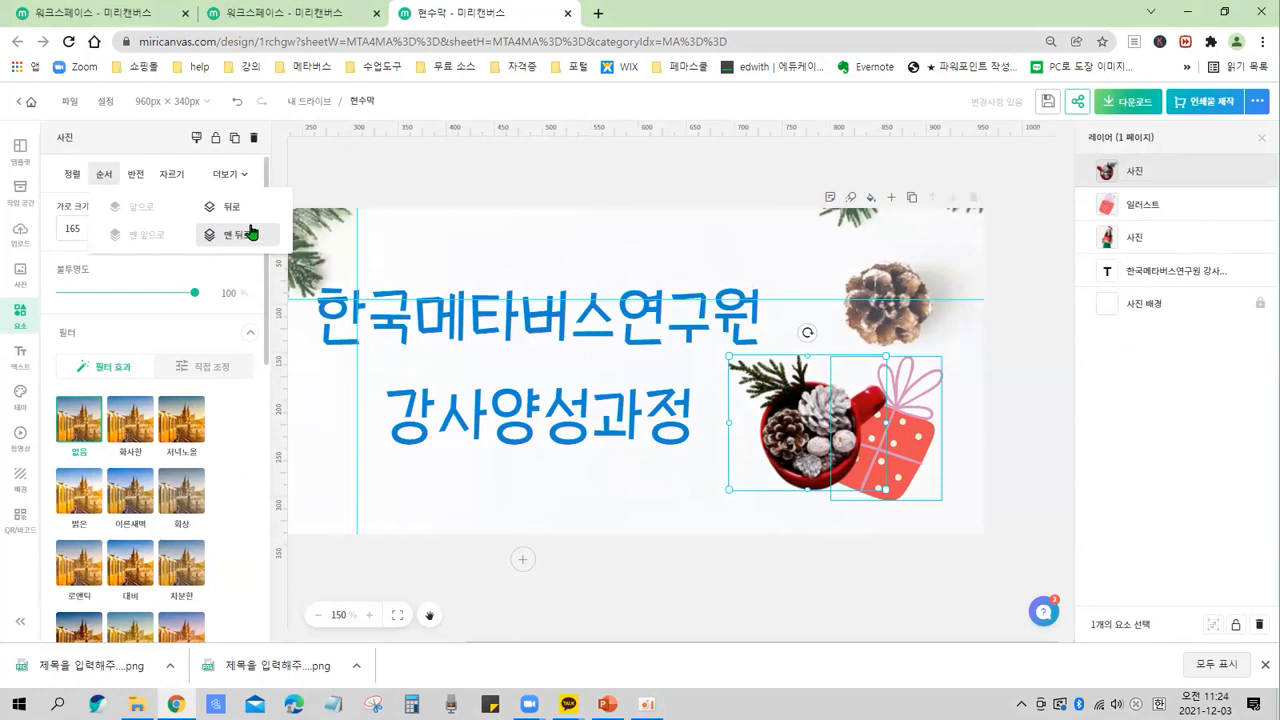
{"action": "left_click", "coordinate": [1145, 207]}
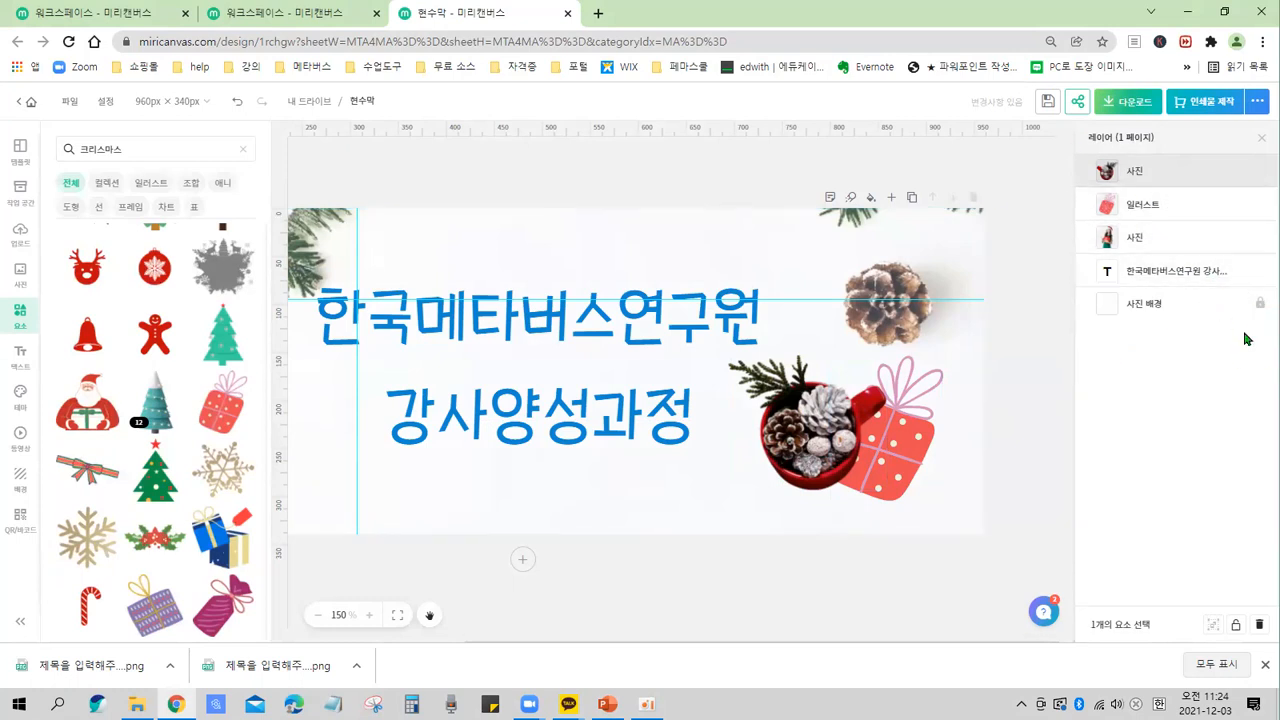
Deselect everything and zoom out to view the whole banner.
{"action": "left_click", "coordinate": [722, 512]}
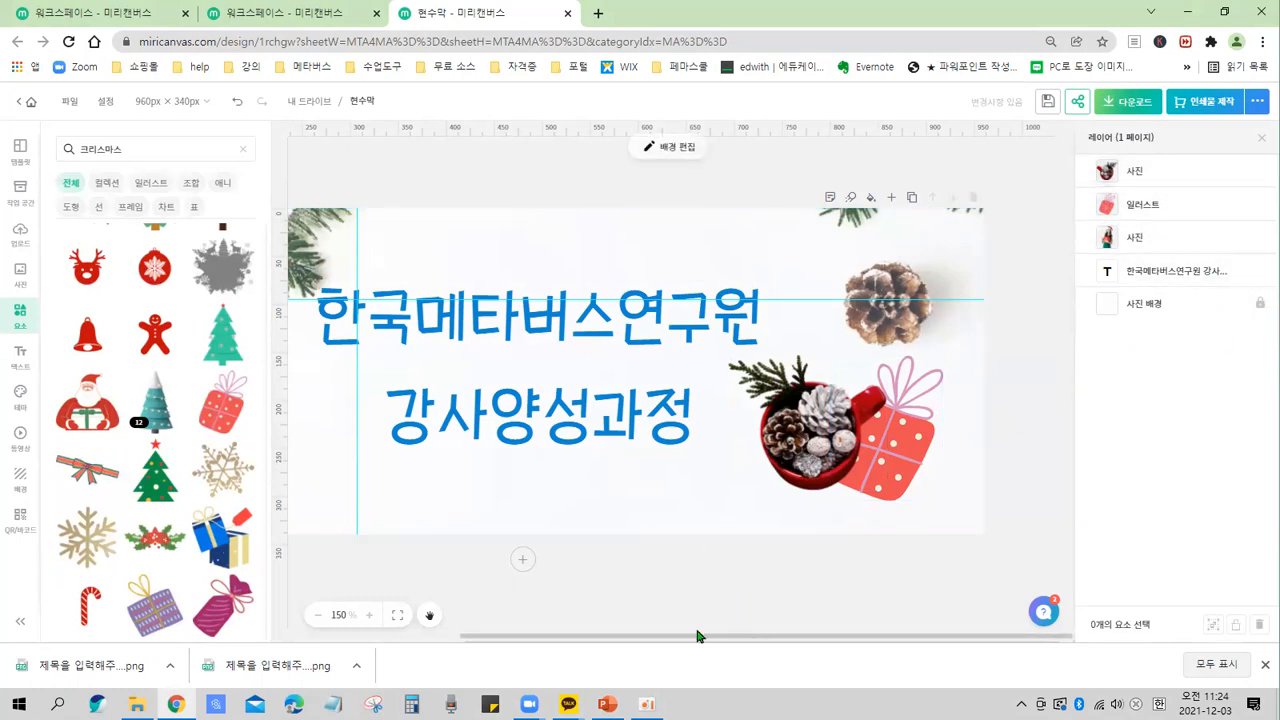
{"action": "left_click_drag", "start_coordinate": [693, 645], "coordinate": [577, 654]}
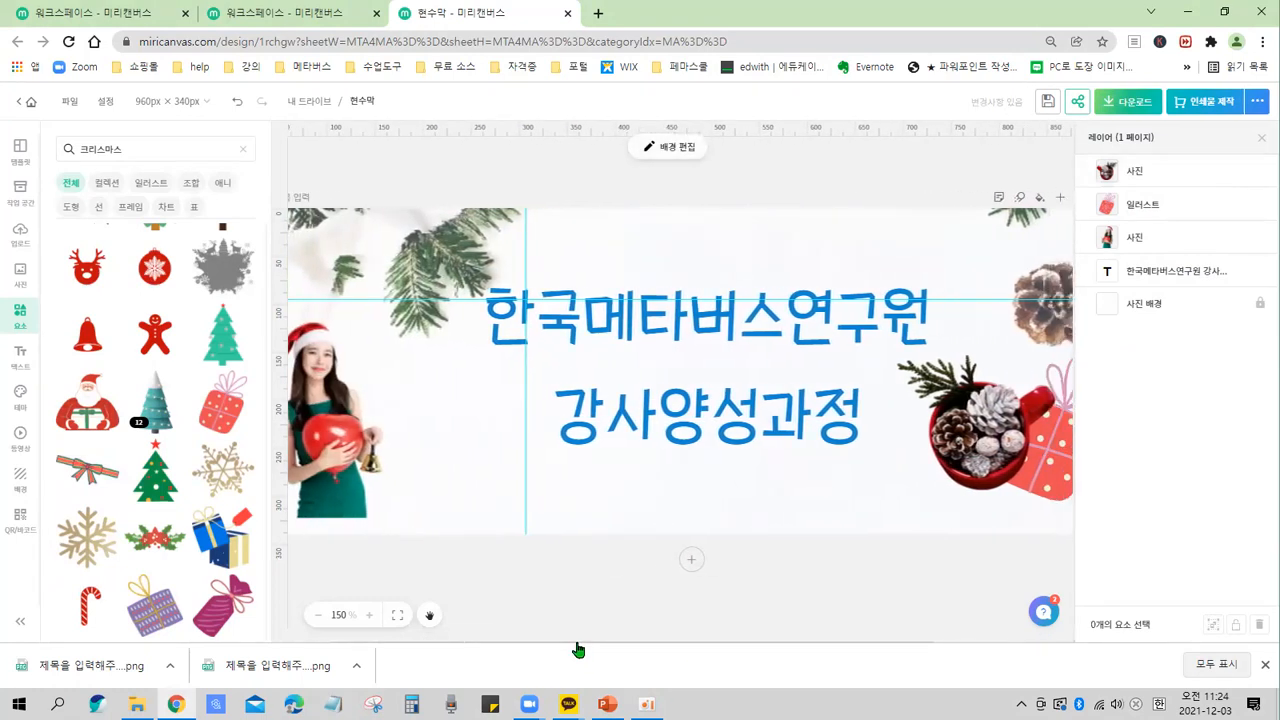
{"action": "scroll", "coordinate": [536, 450], "scroll_direction": "down", "scroll_amount": 1}
{"action": "scroll", "coordinate": [536, 450], "scroll_direction": "down", "scroll_amount": 1}
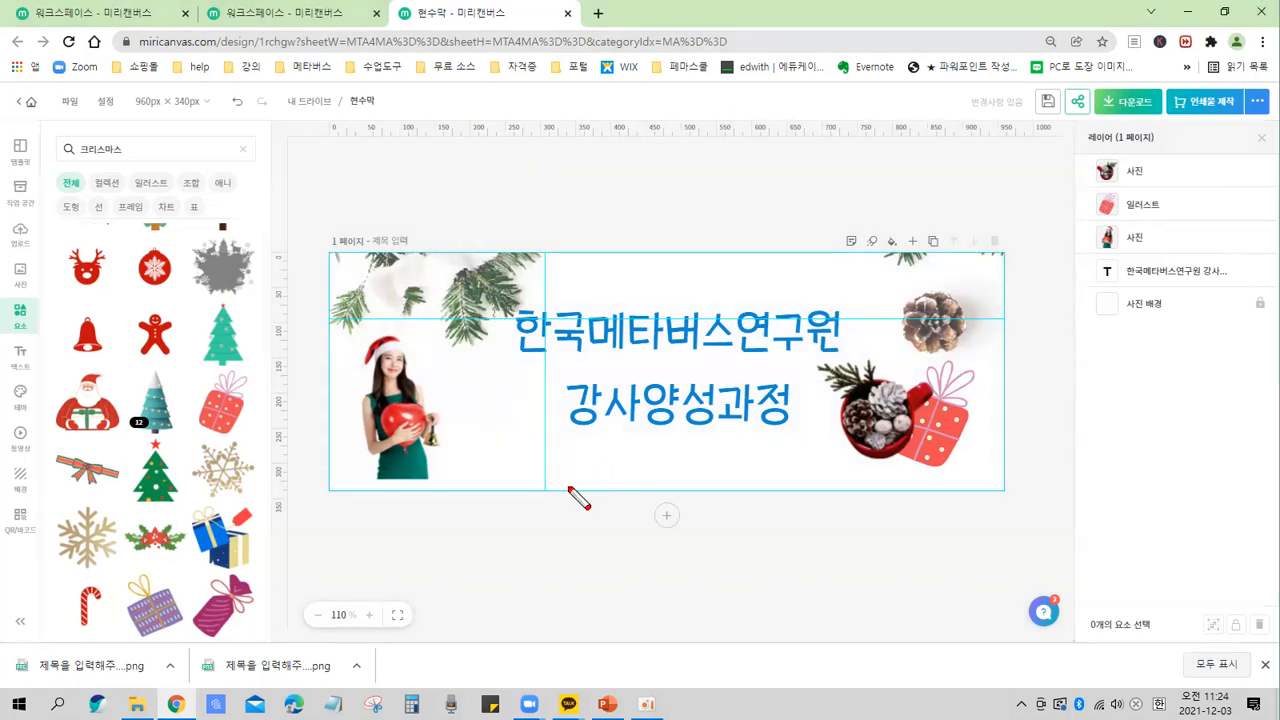
{"action": "mouse_move", "coordinate": [462, 420]}
{"action": "left_mouse_down"}
{"action": "mouse_move", "coordinate": [549, 484]}
{"action": "mouse_move", "coordinate": [509, 387]}
{"action": "mouse_move", "coordinate": [533, 488]}
{"action": "mouse_move", "coordinate": [556, 487]}
{"action": "mouse_move", "coordinate": [469, 428]}
{"action": "mouse_move", "coordinate": [538, 491]}
{"action": "left_mouse_up"}
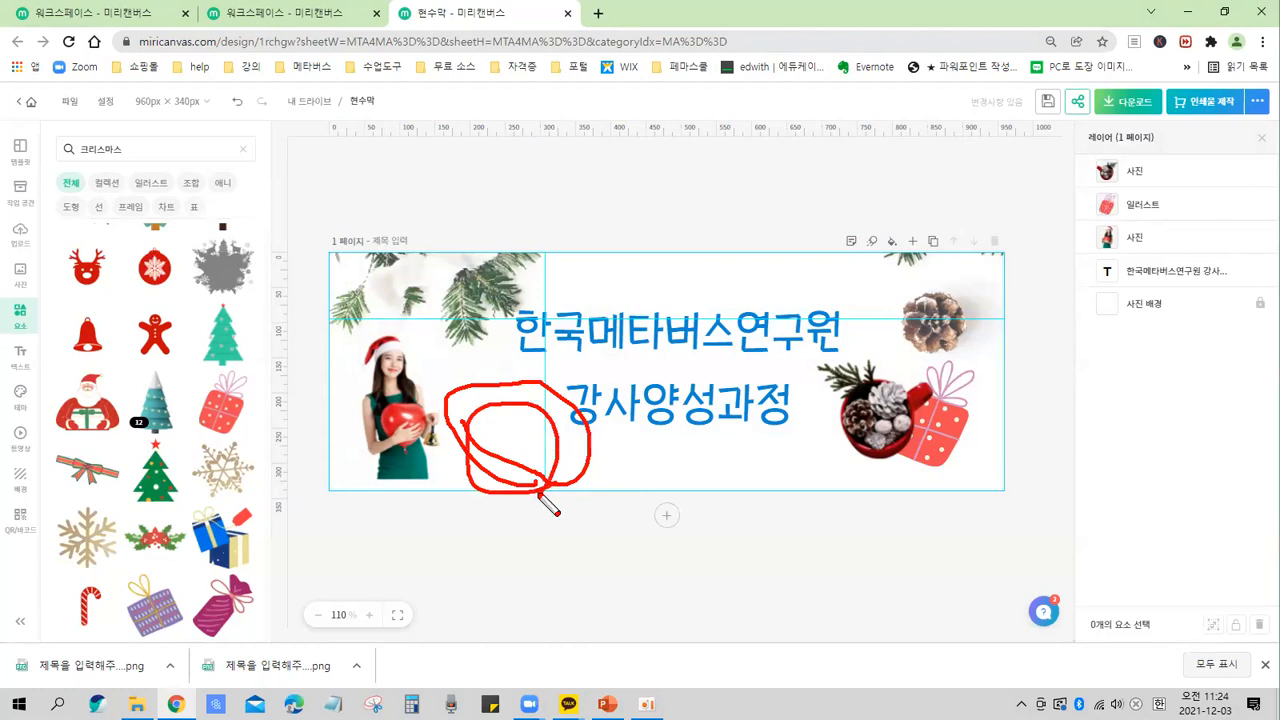
{"action": "key", "text": "Escape"}
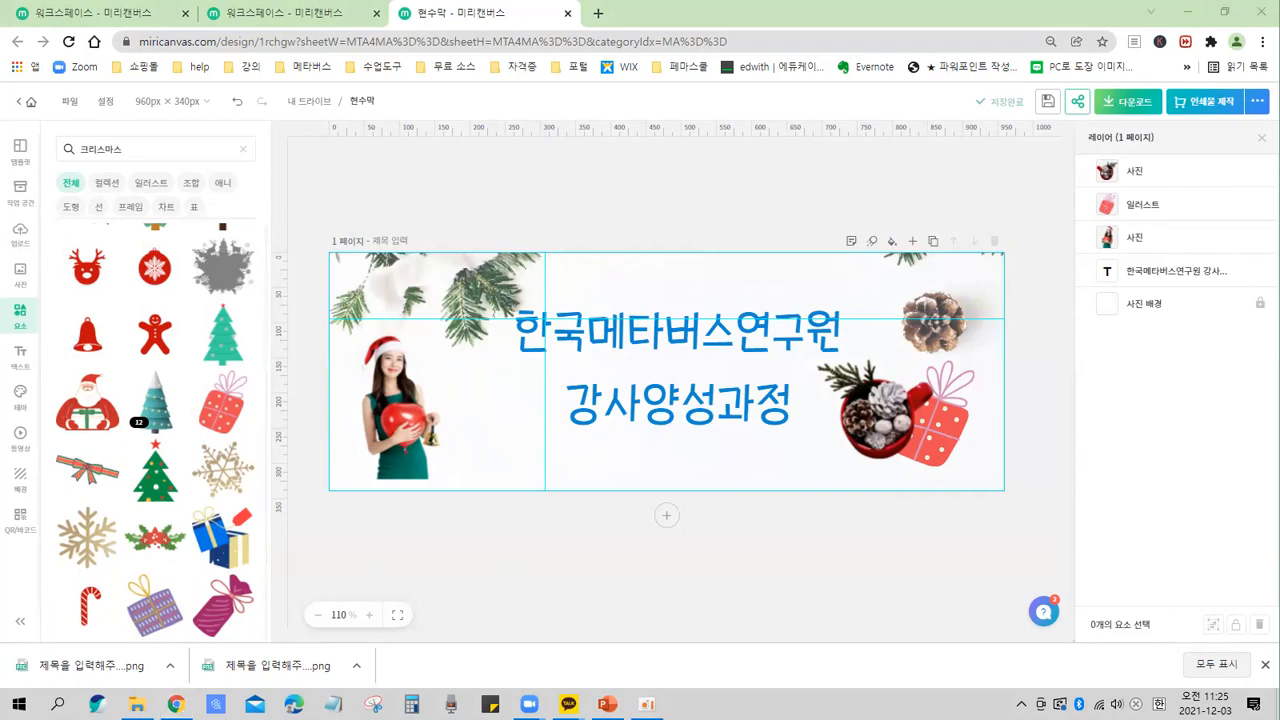
{"action": "mouse_move", "coordinate": [13, 138]}
{"action": "left_mouse_down"}
{"action": "mouse_move", "coordinate": [30, 488]}
{"action": "mouse_move", "coordinate": [86, 493]}
{"action": "left_mouse_up"}
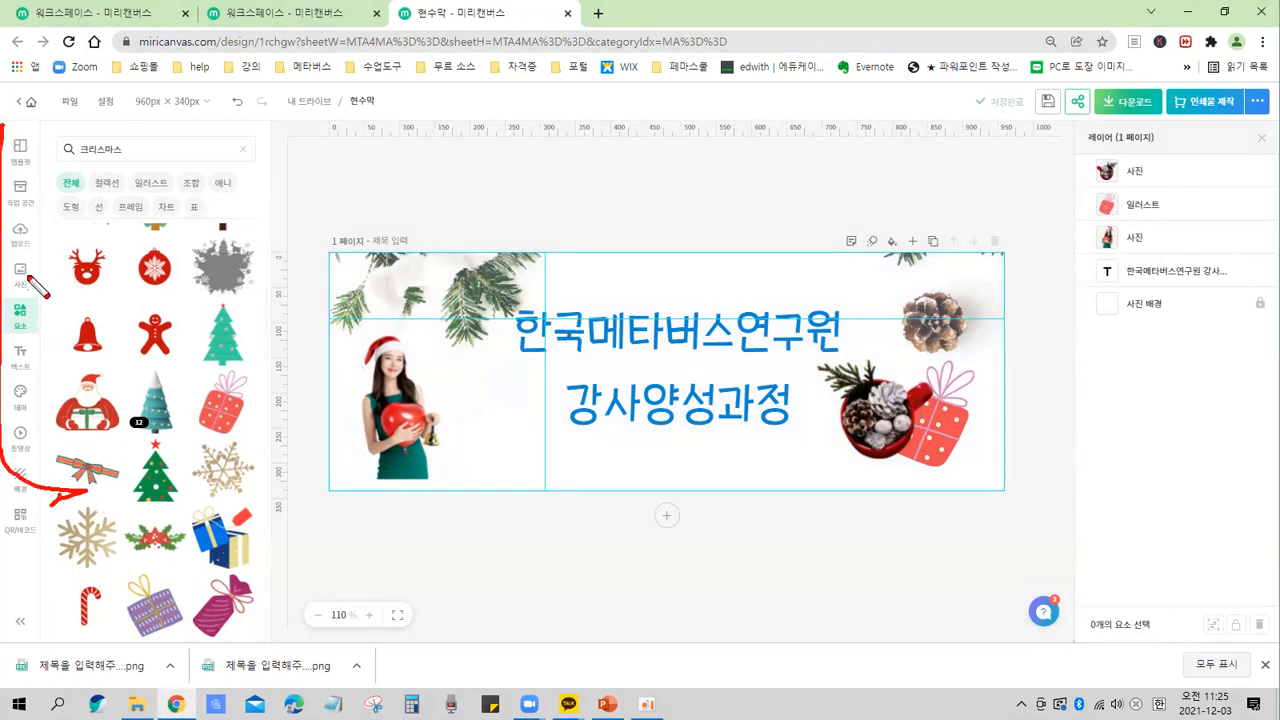
{"action": "mouse_move", "coordinate": [34, 256]}
{"action": "left_mouse_down"}
{"action": "mouse_move", "coordinate": [6, 236]}
{"action": "mouse_move", "coordinate": [40, 232]}
{"action": "mouse_move", "coordinate": [30, 264]}
{"action": "left_mouse_up"}
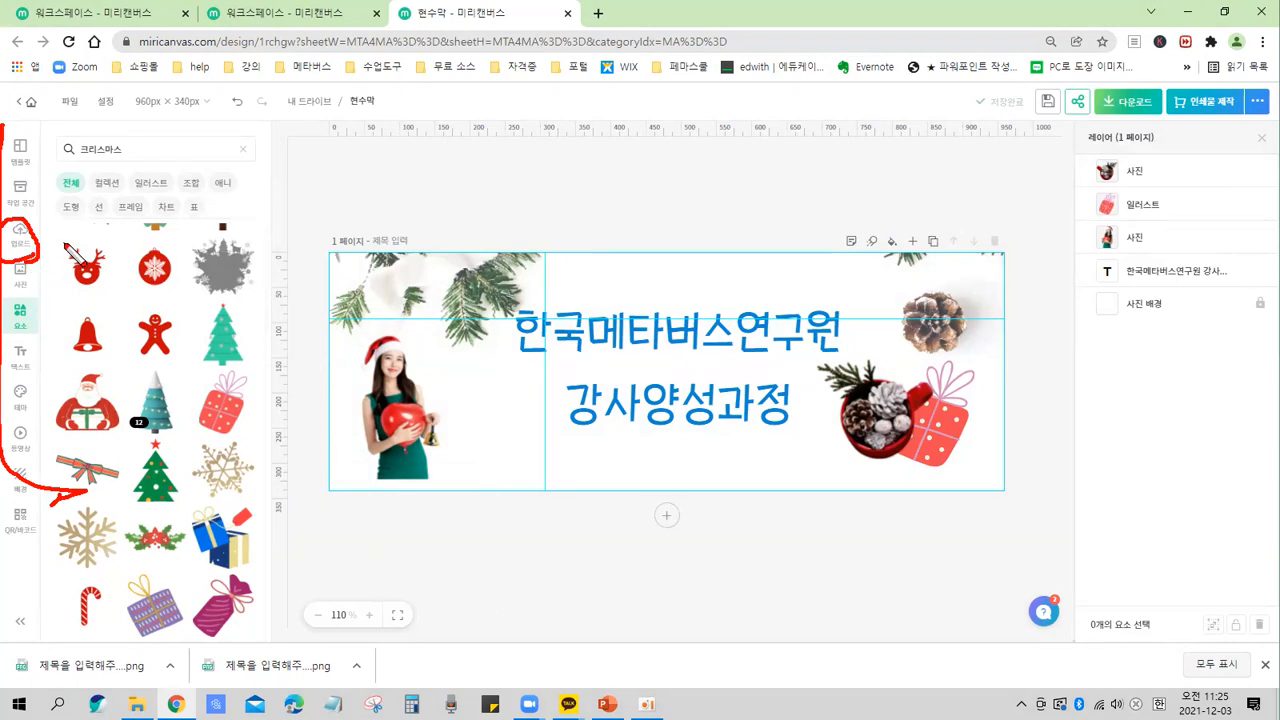
{"action": "key", "text": "Escape"}
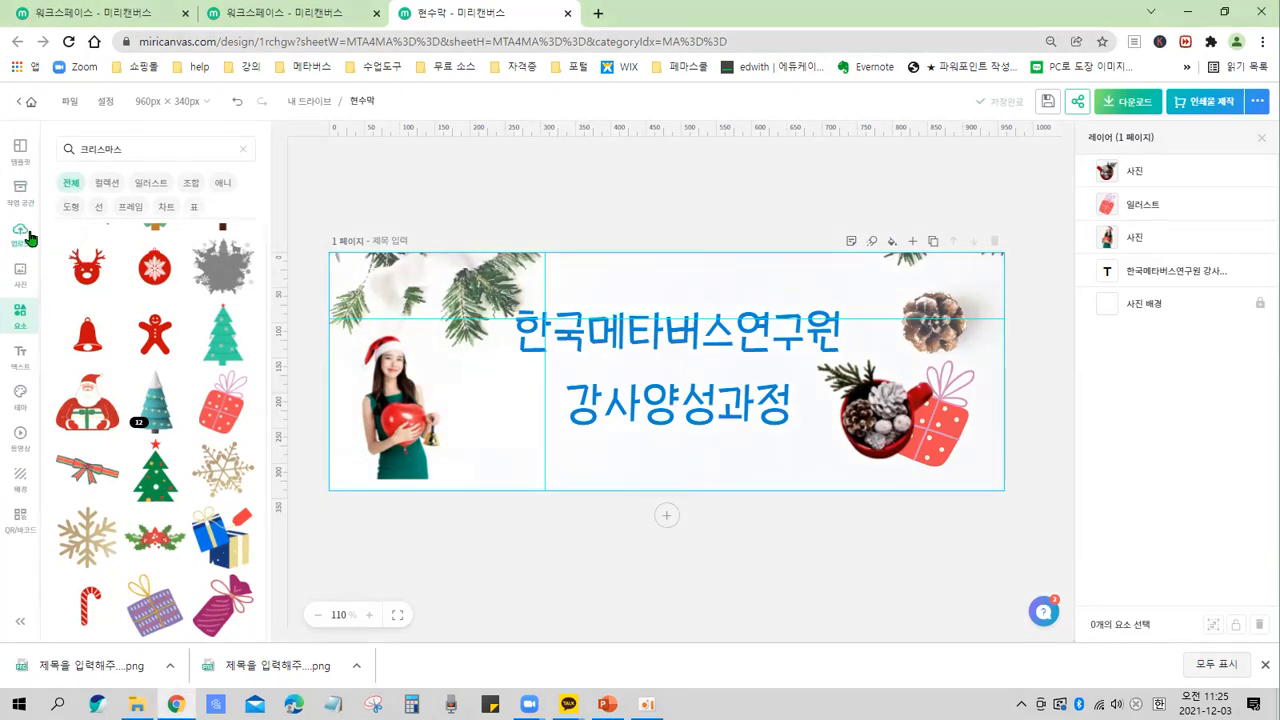
Open the uploads panel and browse through the previously uploaded images.
{"action": "left_click", "coordinate": [30, 238]}
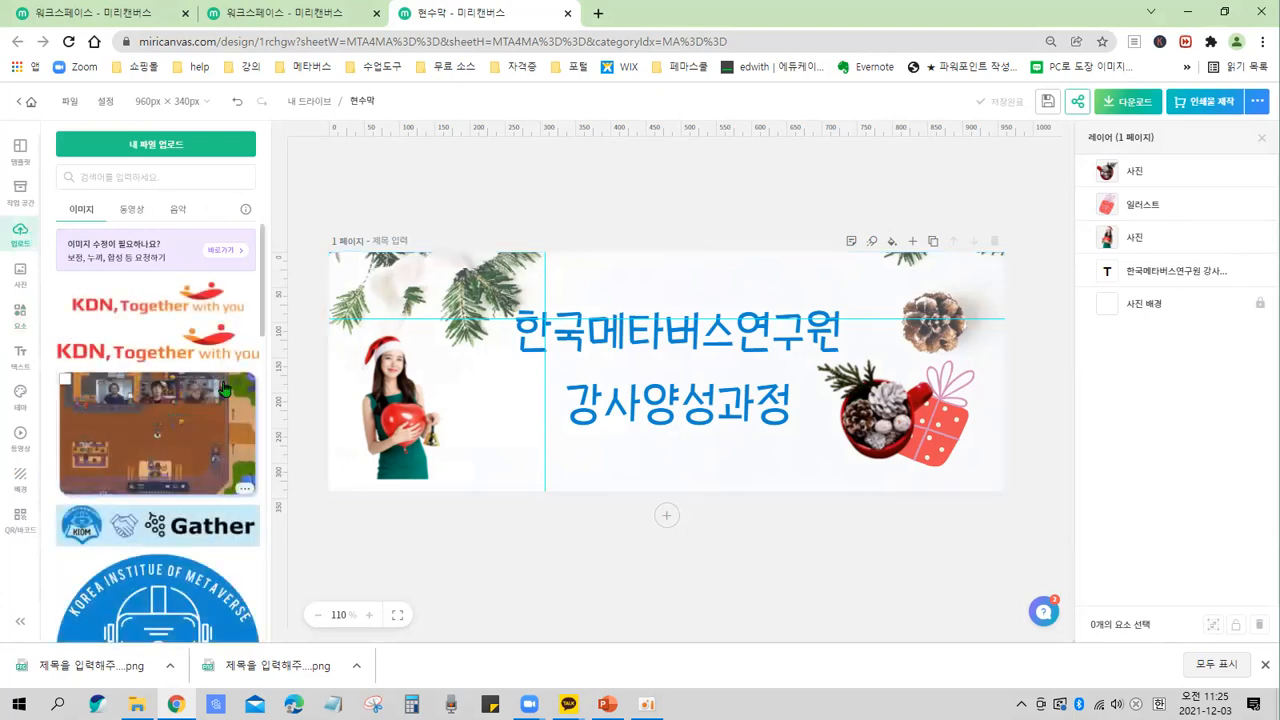
{"action": "key", "text": "ctrl+2"}
{"action": "mouse_move", "coordinate": [43, 271]}
{"action": "left_mouse_down"}
{"action": "mouse_move", "coordinate": [172, 545]}
{"action": "mouse_move", "coordinate": [258, 645]}
{"action": "left_mouse_up"}
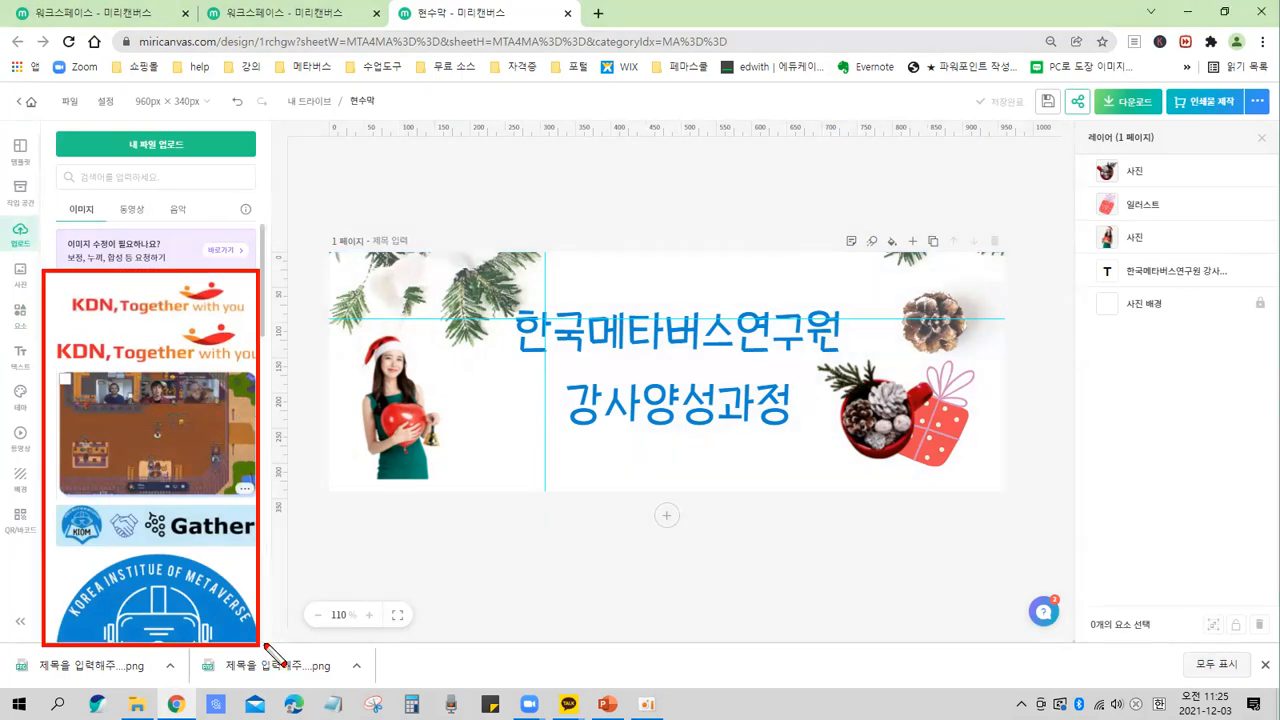
{"action": "key", "text": "Escape"}
{"action": "scroll", "coordinate": [170, 411], "scroll_direction": "down", "scroll_amount": 2}
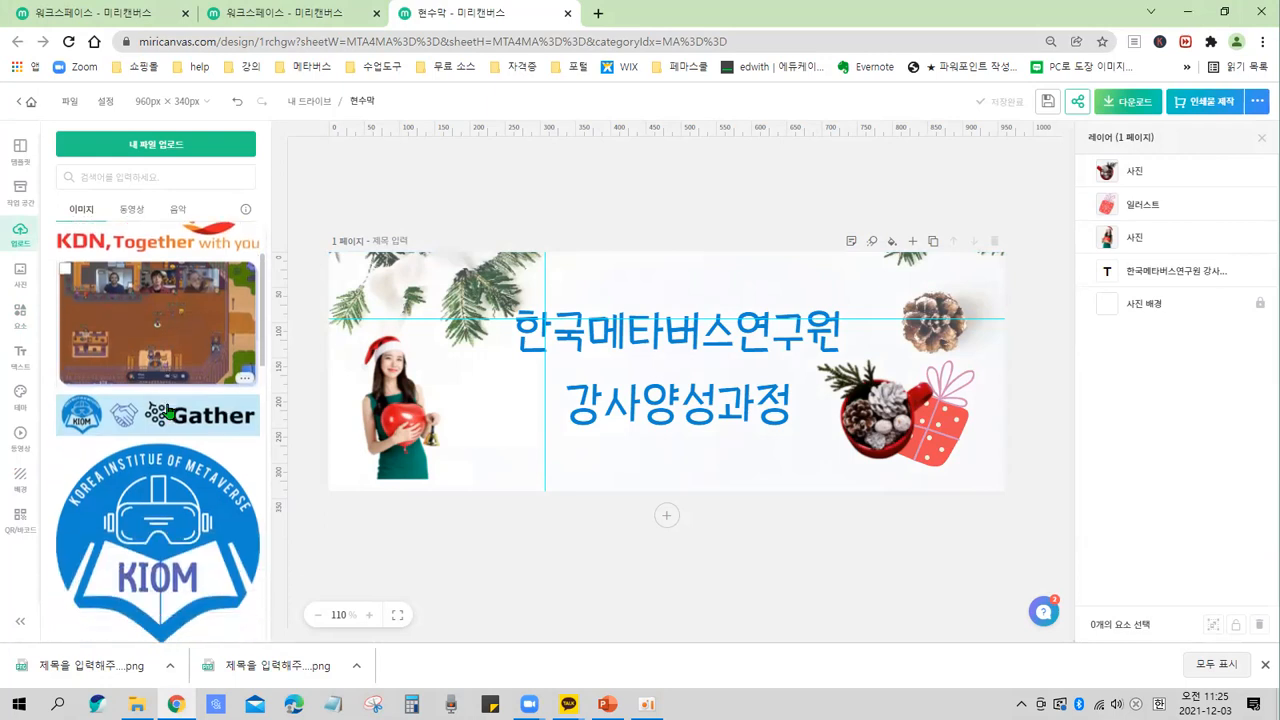
{"action": "scroll", "coordinate": [170, 411], "scroll_direction": "down", "scroll_amount": 1}
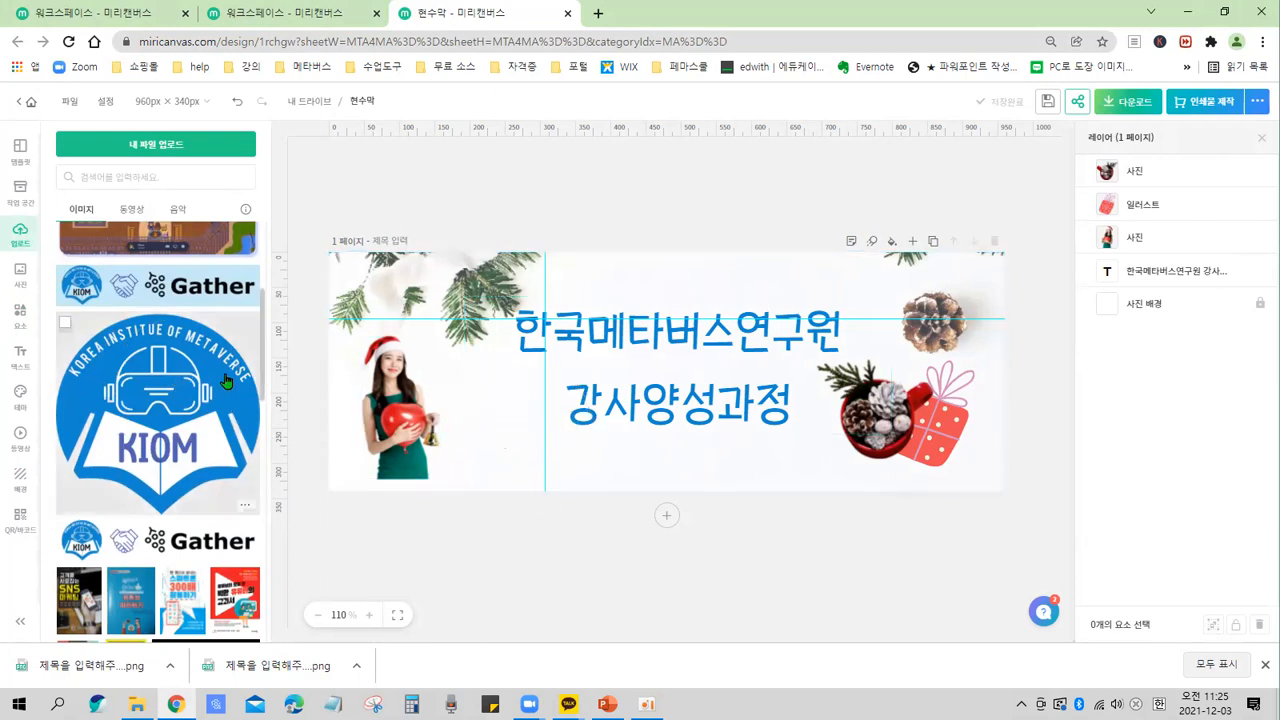
{"action": "scroll", "coordinate": [222, 376], "scroll_direction": "down", "scroll_amount": 5}
{"action": "scroll", "coordinate": [222, 376], "scroll_direction": "down", "scroll_amount": 10}
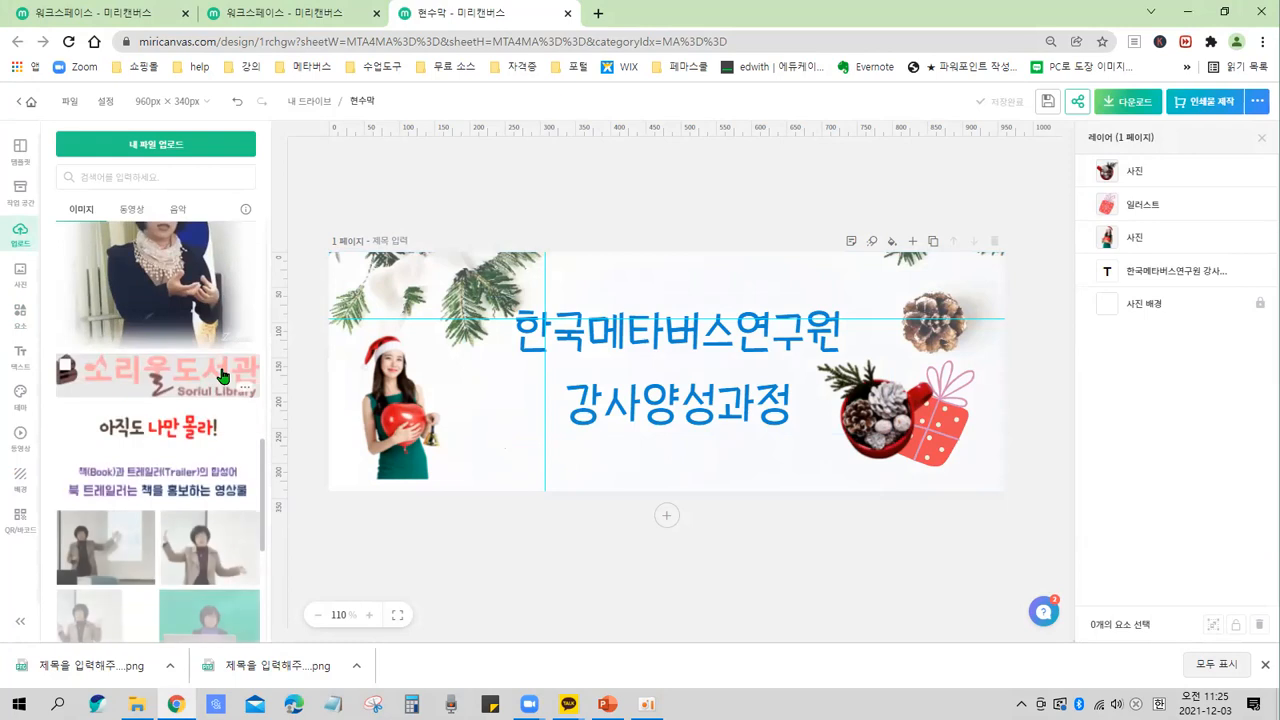
{"action": "scroll", "coordinate": [212, 480], "scroll_direction": "up", "scroll_amount": 15}
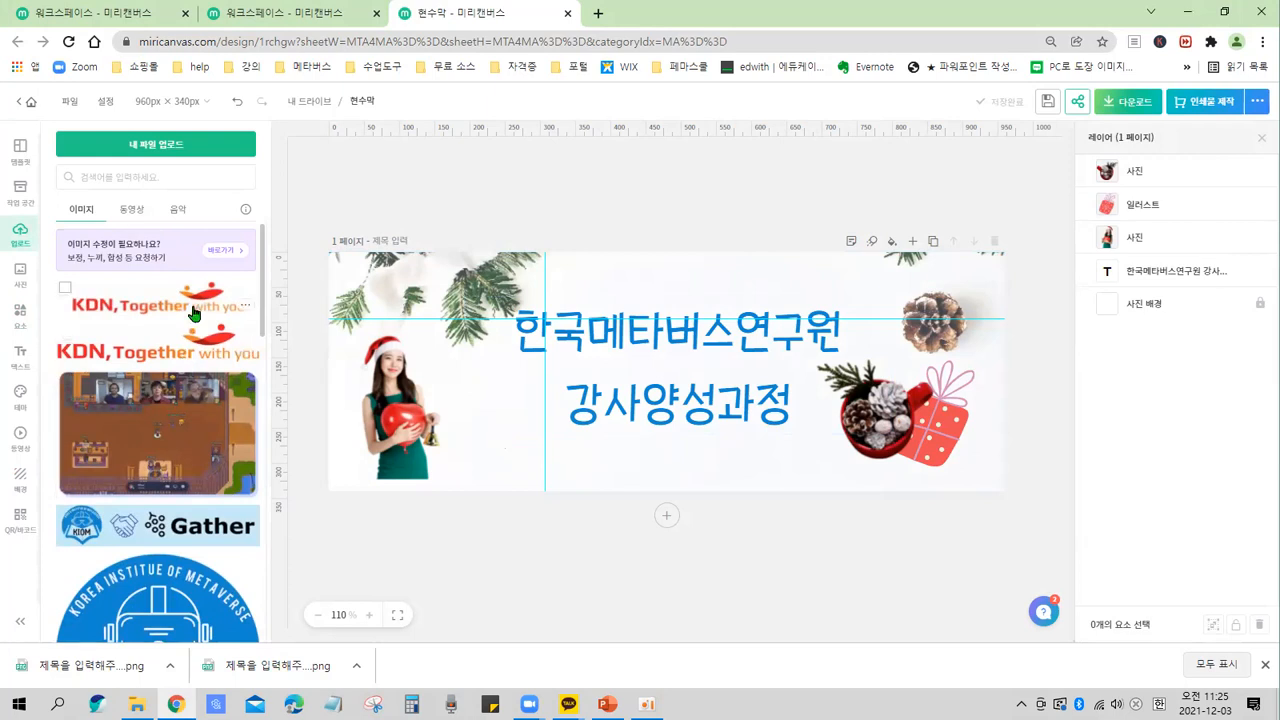
{"action": "left_click_drag", "start_coordinate": [108, 126], "coordinate": [206, 163]}
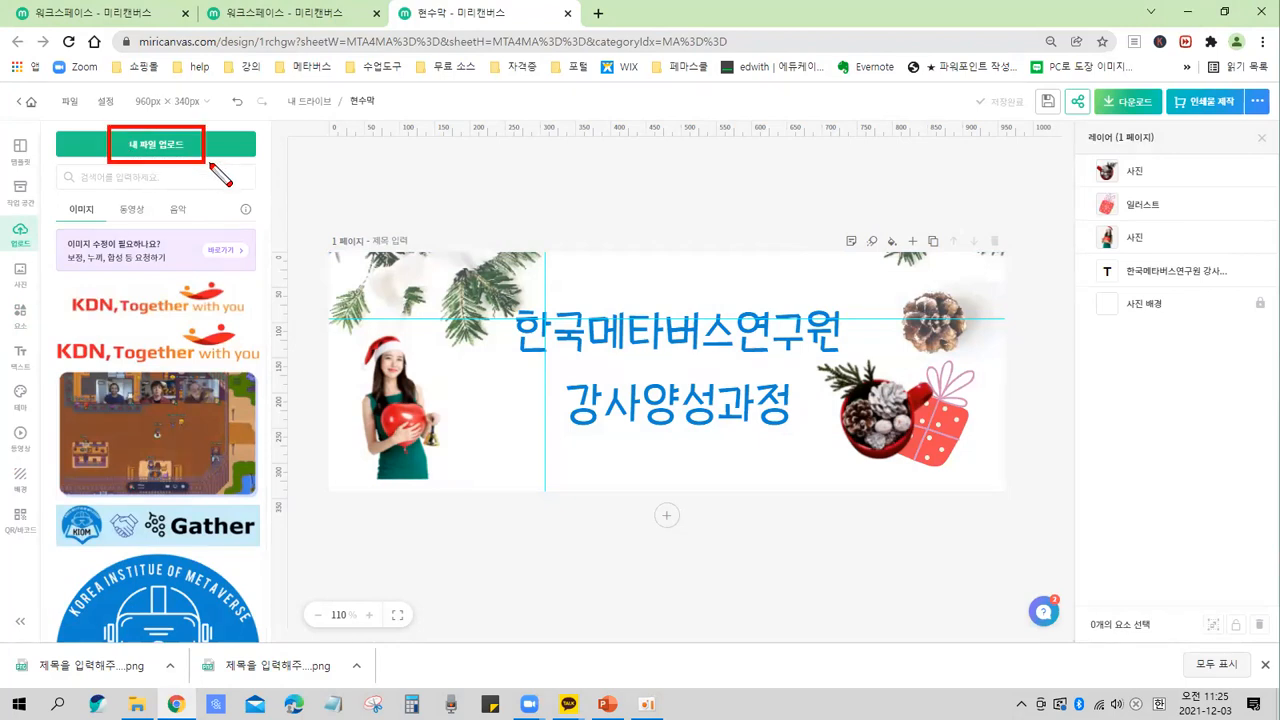
{"action": "key", "text": "Escape"}
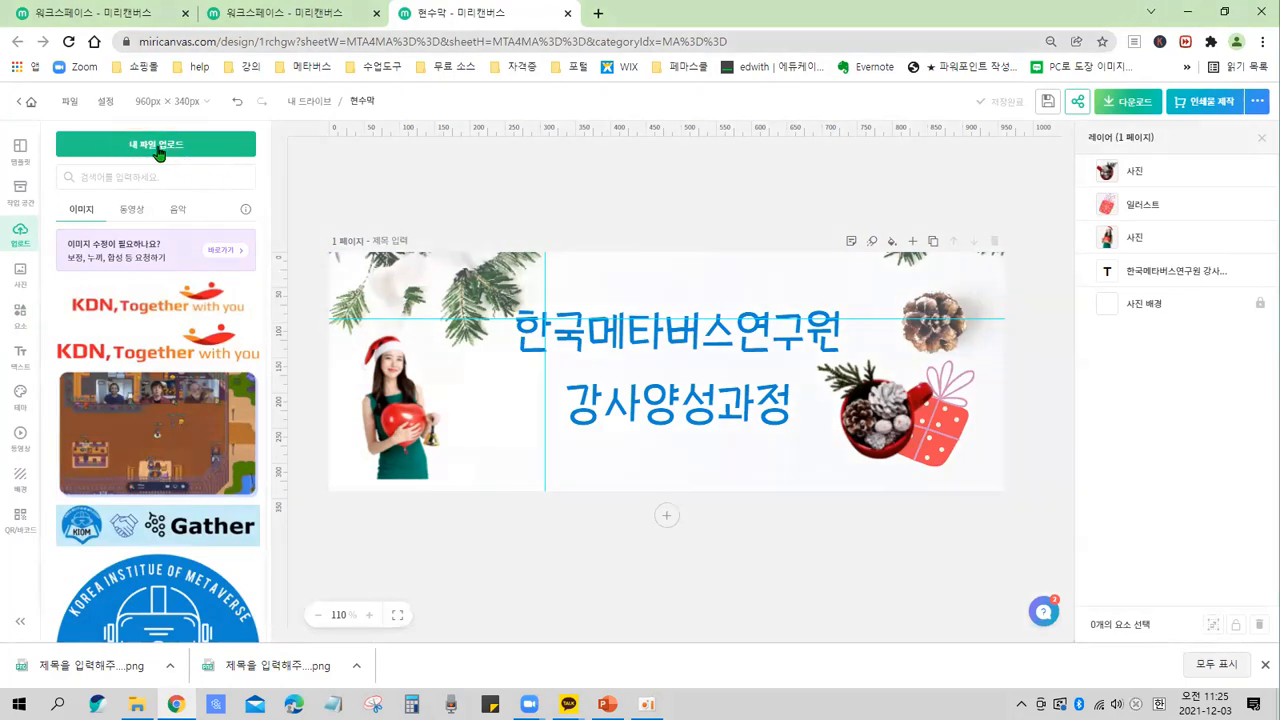
Open the file upload dialog and navigate to the 카메라 앨범 folder inside Pictures.
{"action": "left_click", "coordinate": [160, 148]}
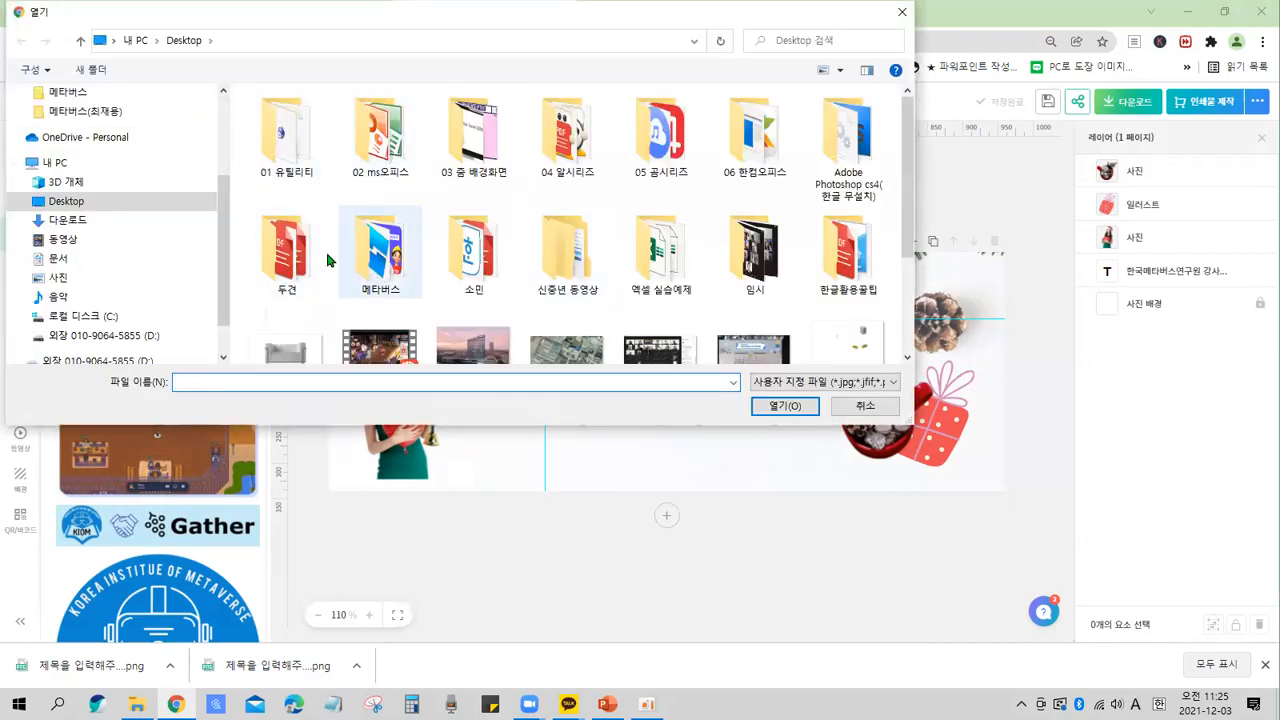
{"action": "mouse_move", "coordinate": [908, 202]}
{"action": "left_mouse_down"}
{"action": "mouse_move", "coordinate": [905, 280]}
{"action": "mouse_move", "coordinate": [898, 190]}
{"action": "left_mouse_up"}
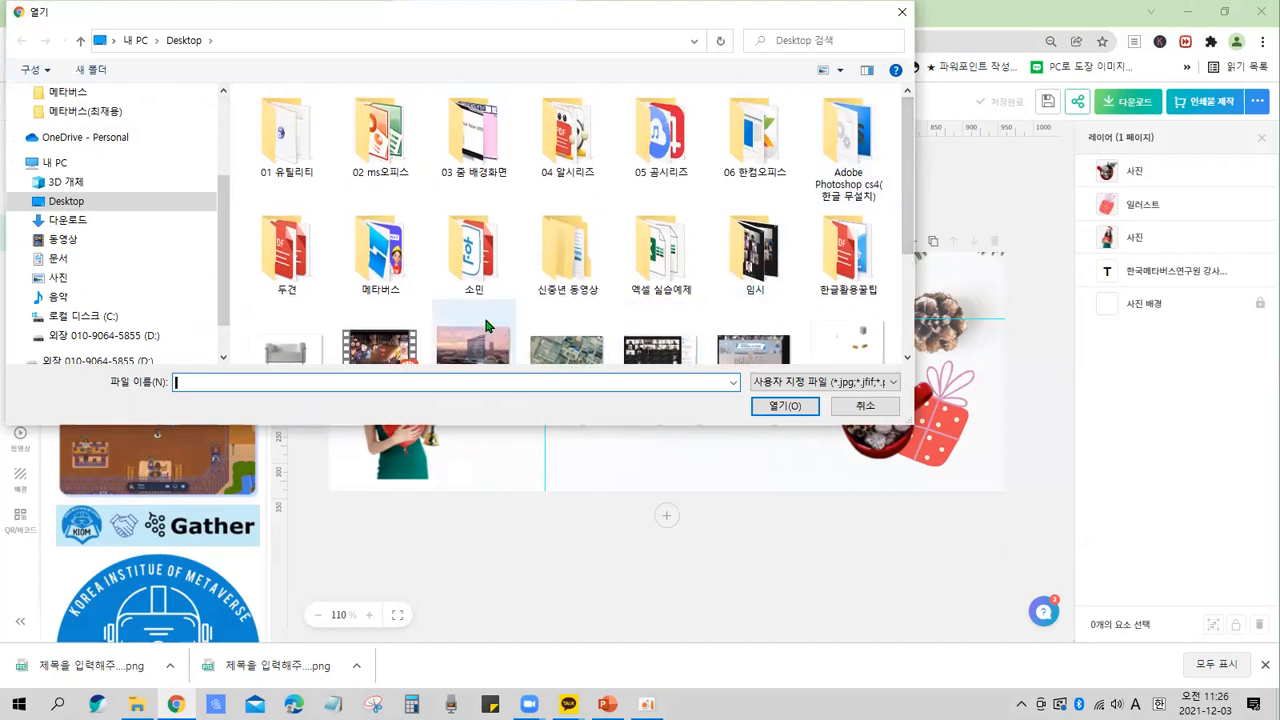
{"action": "left_click", "coordinate": [75, 224]}
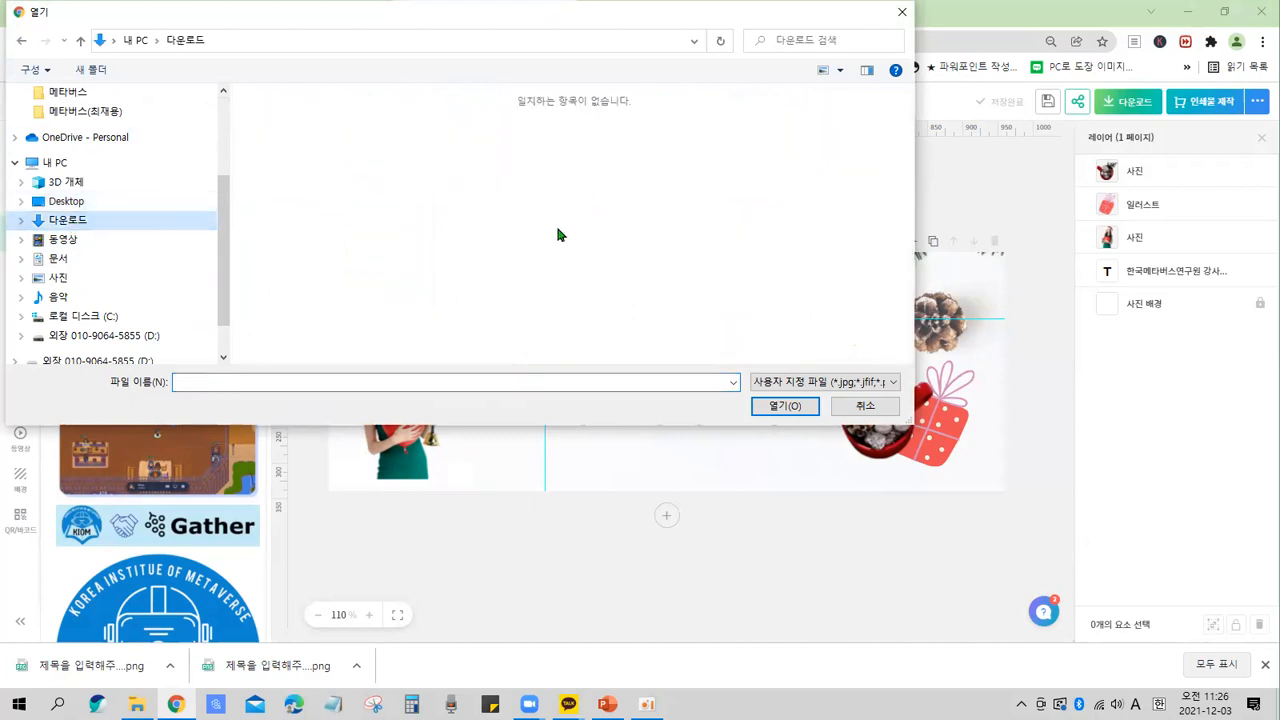
{"action": "scroll", "coordinate": [109, 184], "scroll_direction": "up", "scroll_amount": 1}
{"action": "scroll", "coordinate": [86, 143], "scroll_direction": "up", "scroll_amount": 2}
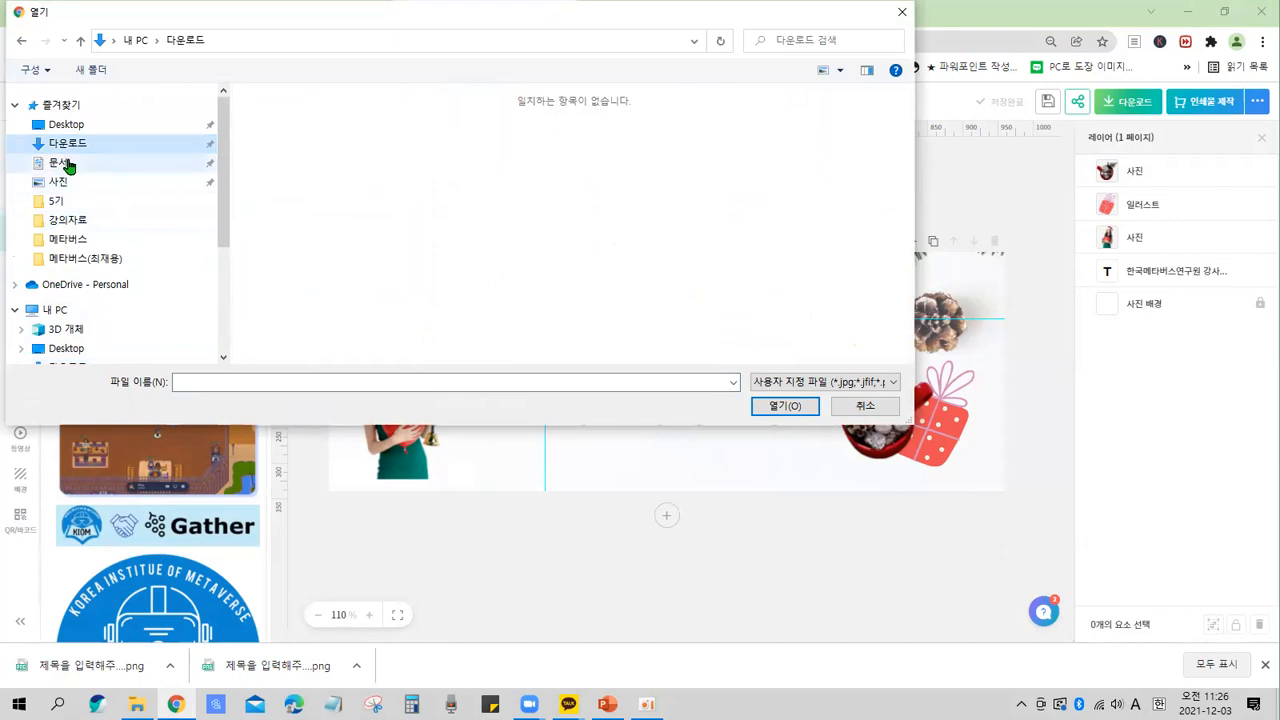
{"action": "left_click", "coordinate": [66, 163]}
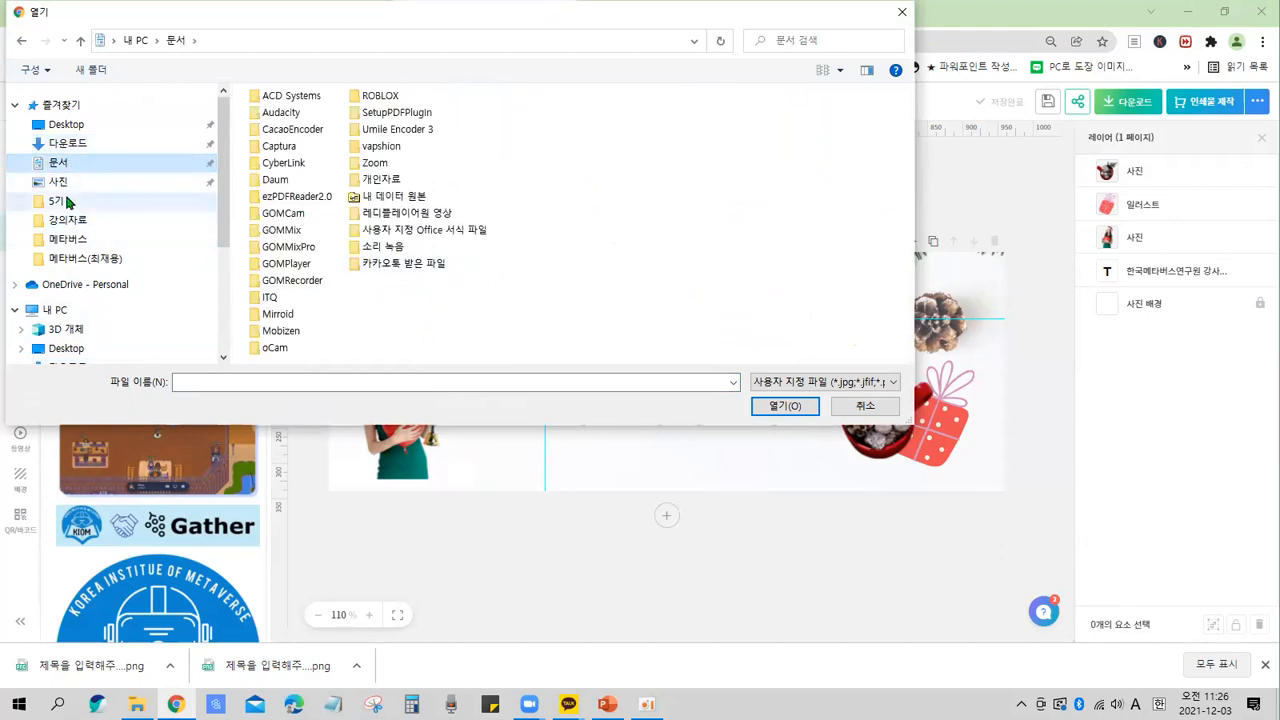
{"action": "left_click", "coordinate": [59, 183]}
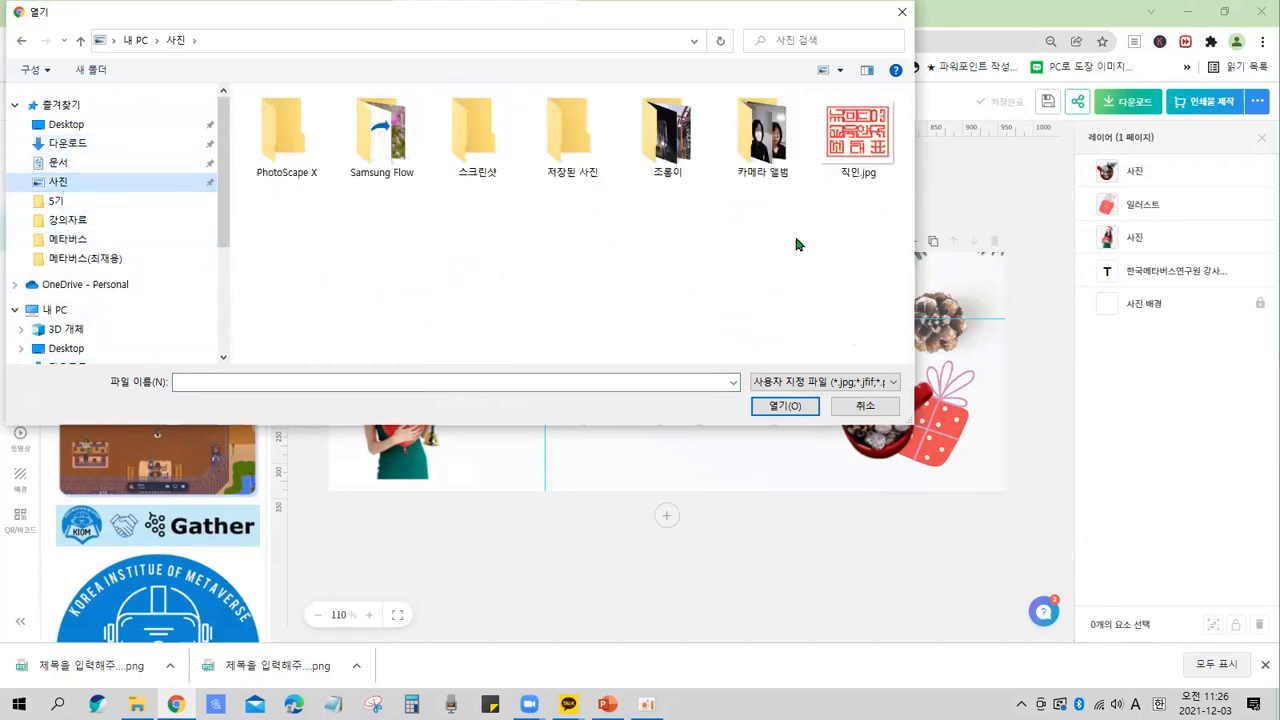
{"action": "double_click", "coordinate": [744, 147]}
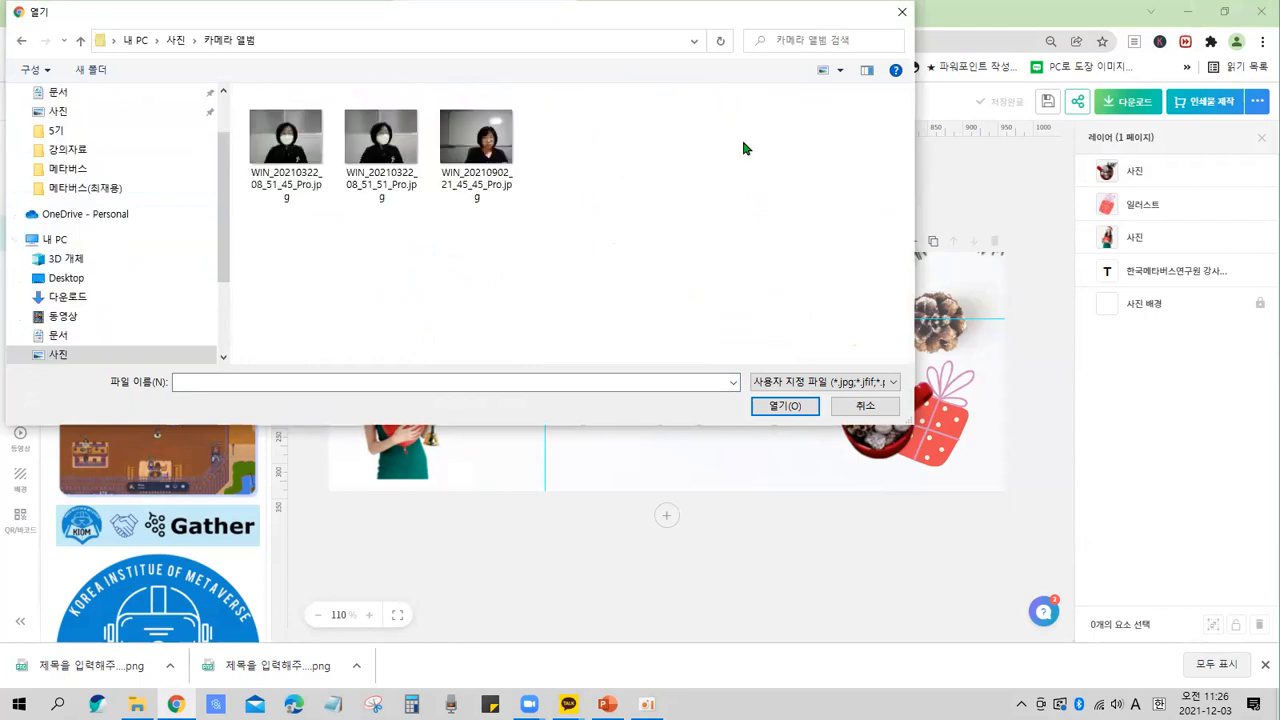
Upload the photo WIN_20210322_08_51_45_Pro.jpg from that folder.
{"action": "left_click", "coordinate": [288, 150]}
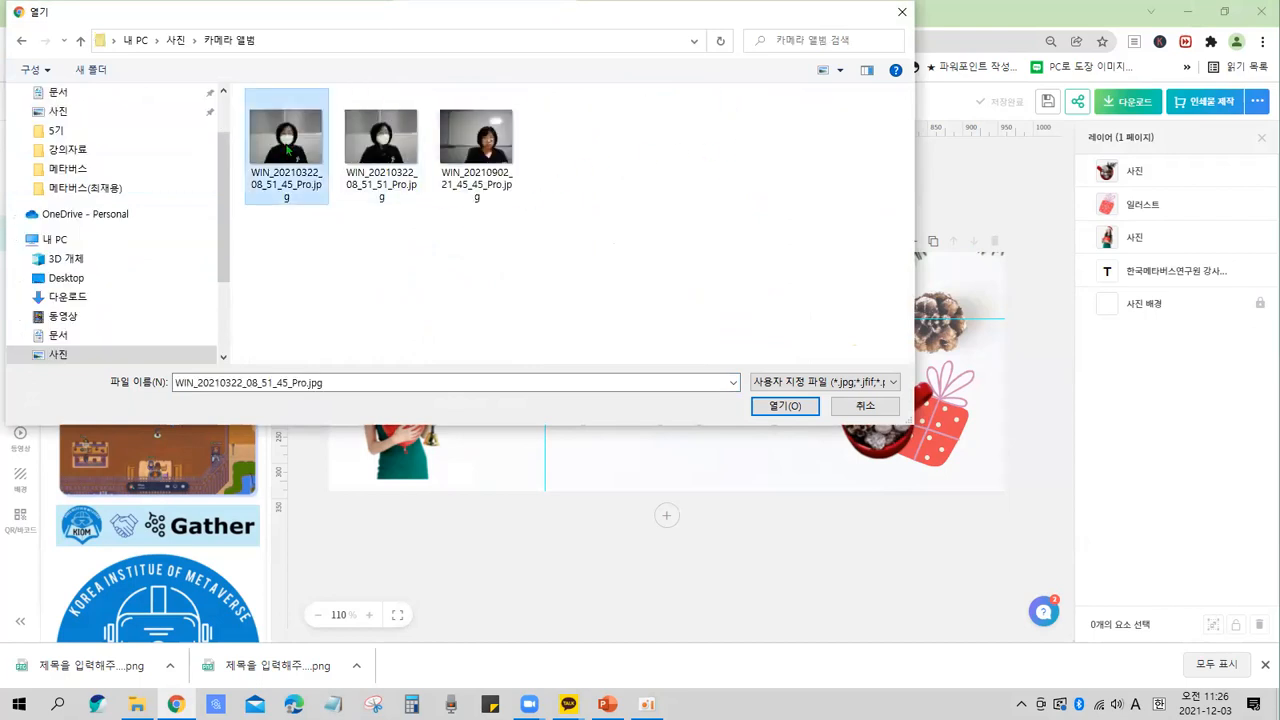
{"action": "key", "text": "ctrl"}
{"action": "key", "text": "ctrl"}
{"action": "key", "text": "ctrl"}
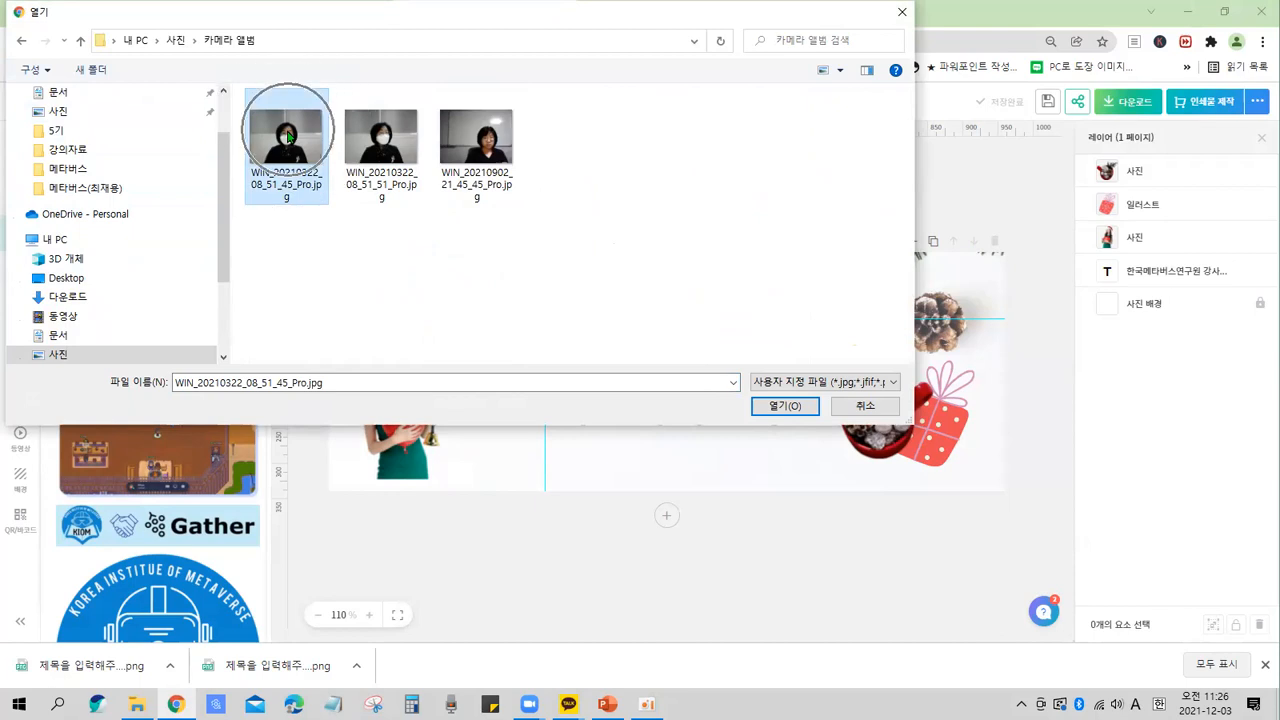
{"action": "key", "text": "ctrl"}
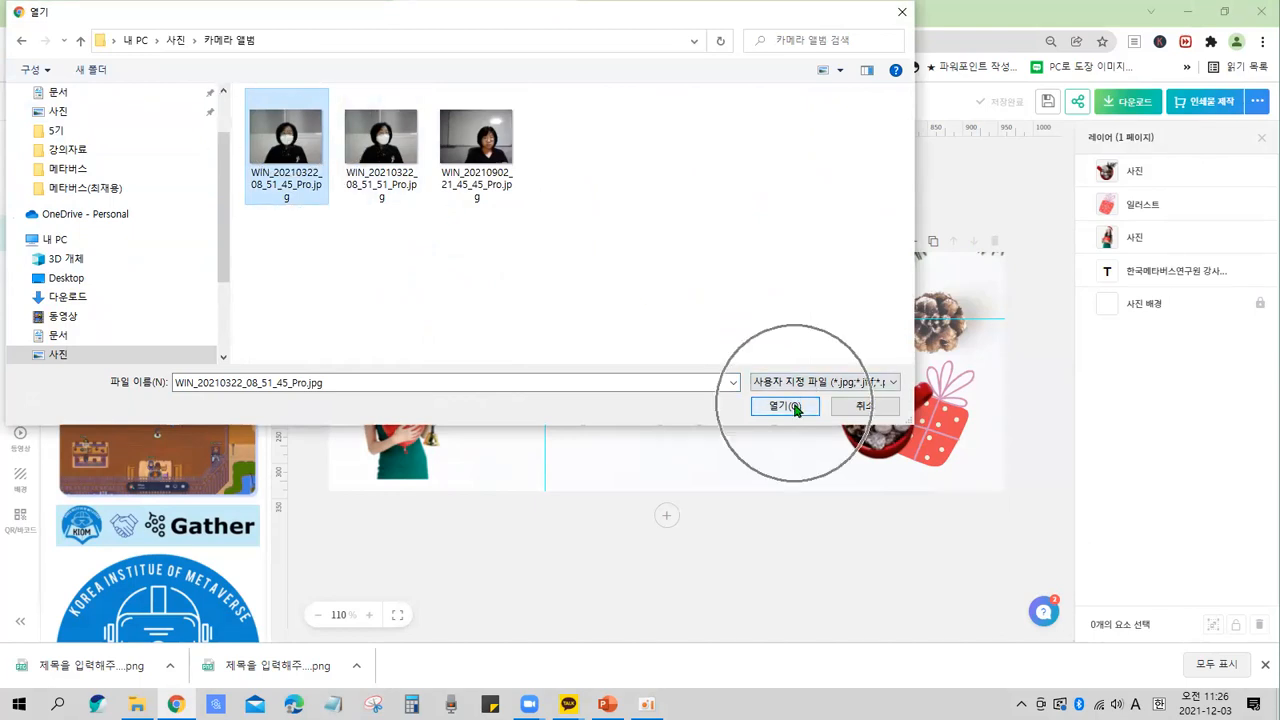
{"action": "key", "text": "ctrl"}
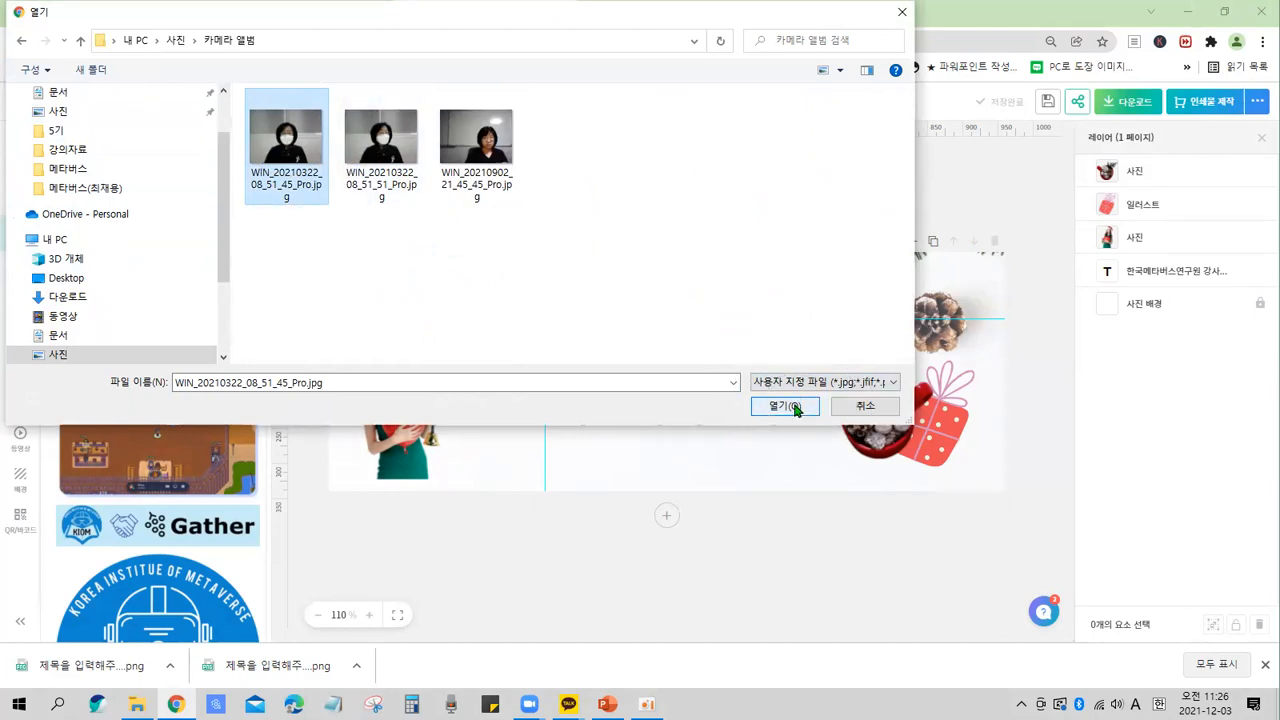
{"action": "key", "text": "ctrl"}
{"action": "left_click", "coordinate": [785, 406]}
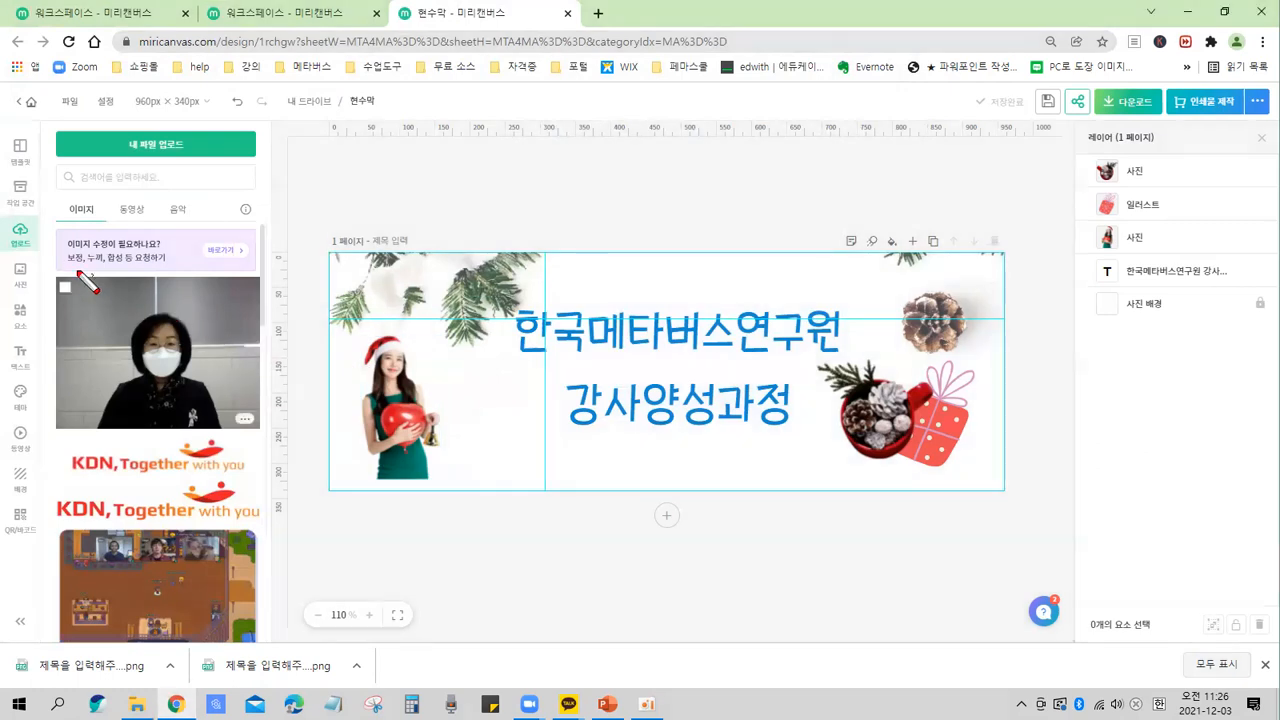
{"action": "mouse_move", "coordinate": [47, 271]}
{"action": "left_mouse_down"}
{"action": "mouse_move", "coordinate": [200, 640]}
{"action": "mouse_move", "coordinate": [272, 647]}
{"action": "left_mouse_up"}
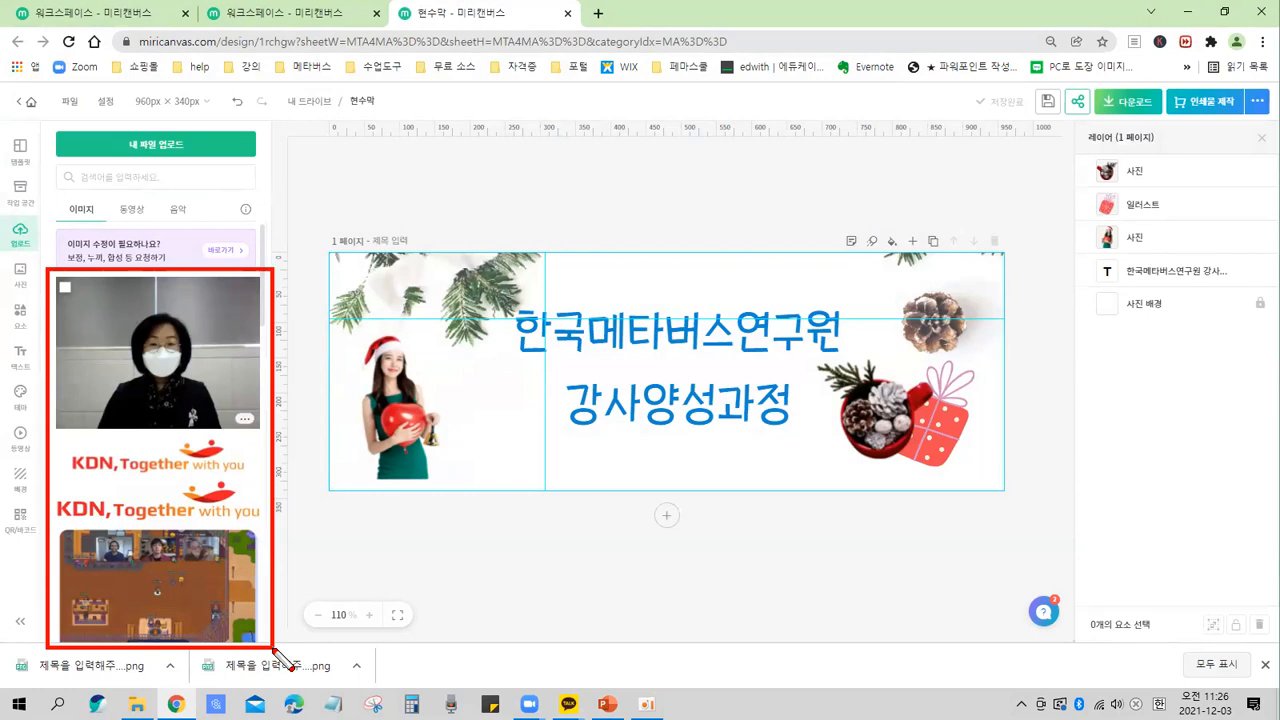
{"action": "key", "text": "Escape"}
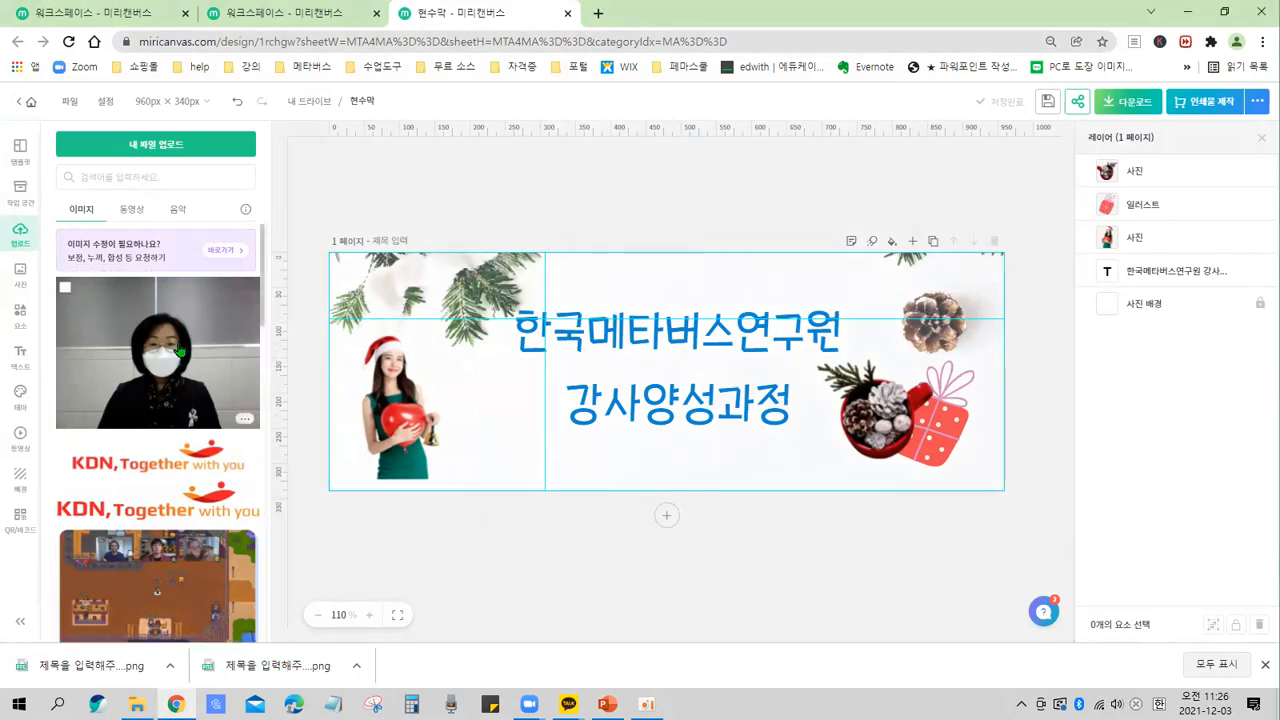
Add the uploaded photo to the banner, enlarge it to about 158 × 119 px and place it beside the Santa woman.
{"action": "left_click", "coordinate": [170, 370]}
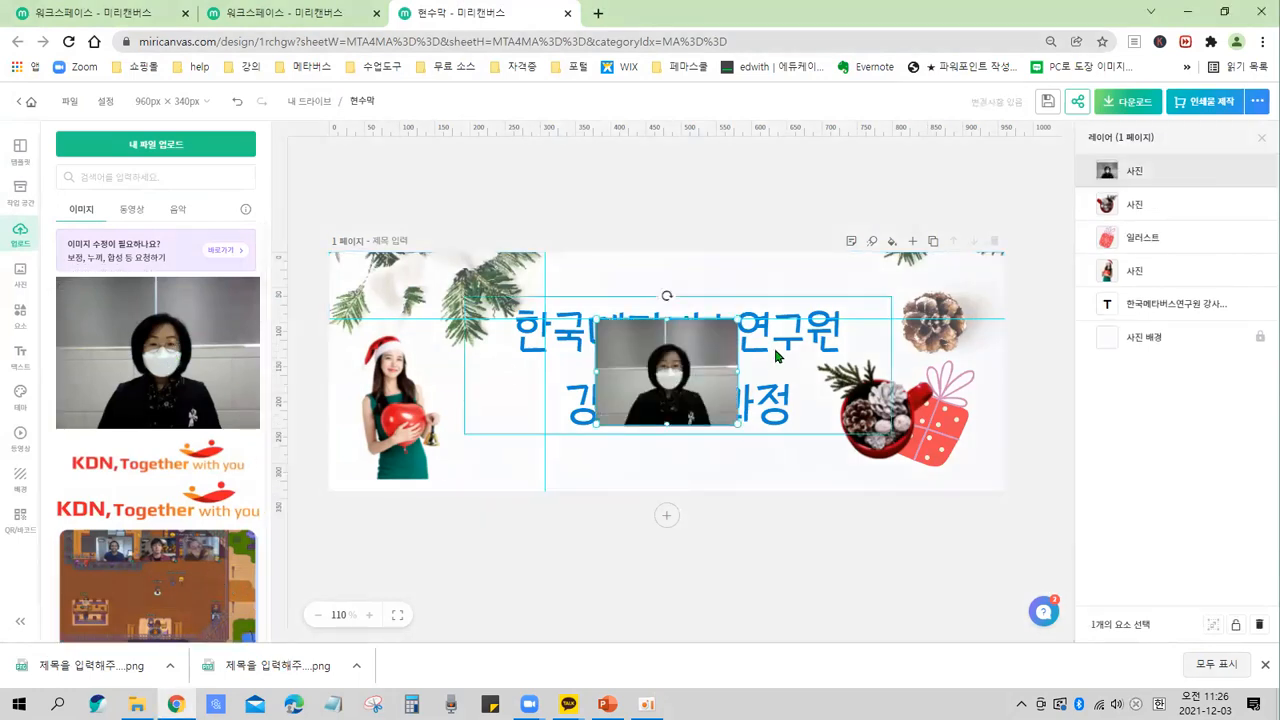
{"action": "left_click_drag", "start_coordinate": [709, 360], "coordinate": [516, 344]}
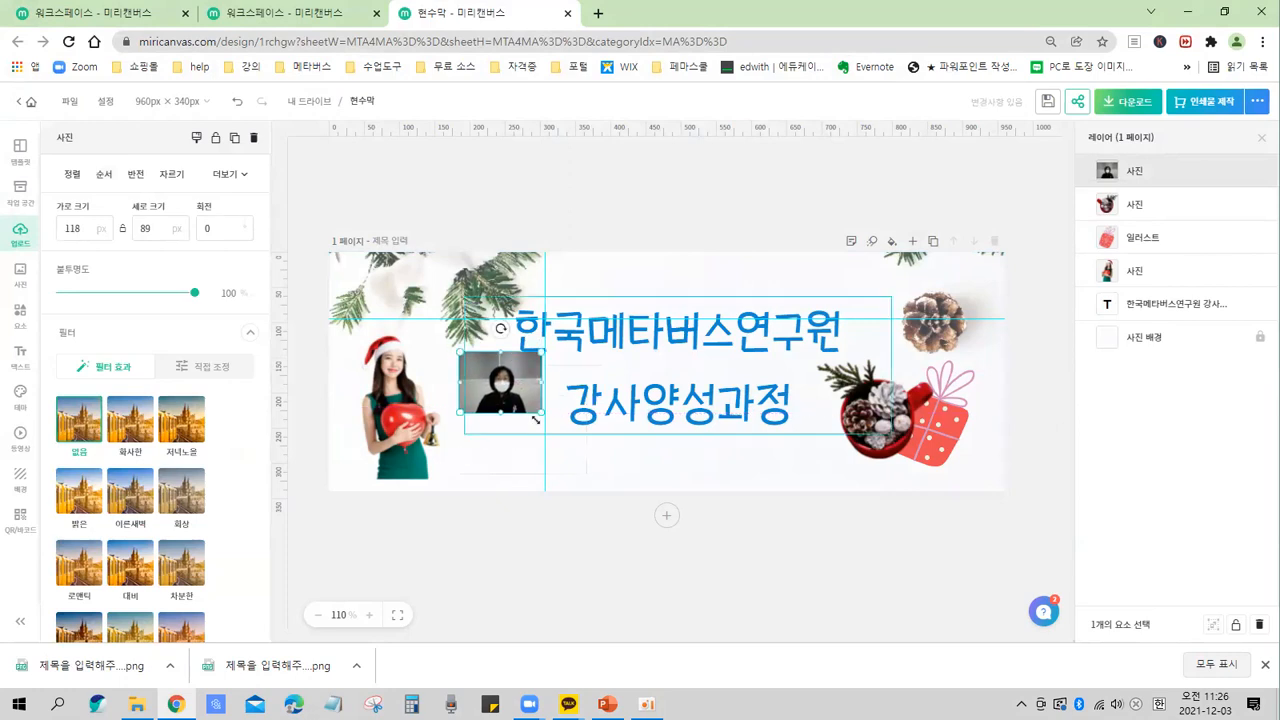
{"action": "left_click_drag", "start_coordinate": [541, 413], "coordinate": [524, 436]}
{"action": "left_click", "coordinate": [590, 439]}
{"action": "left_click", "coordinate": [530, 429]}
{"action": "left_click", "coordinate": [614, 442]}
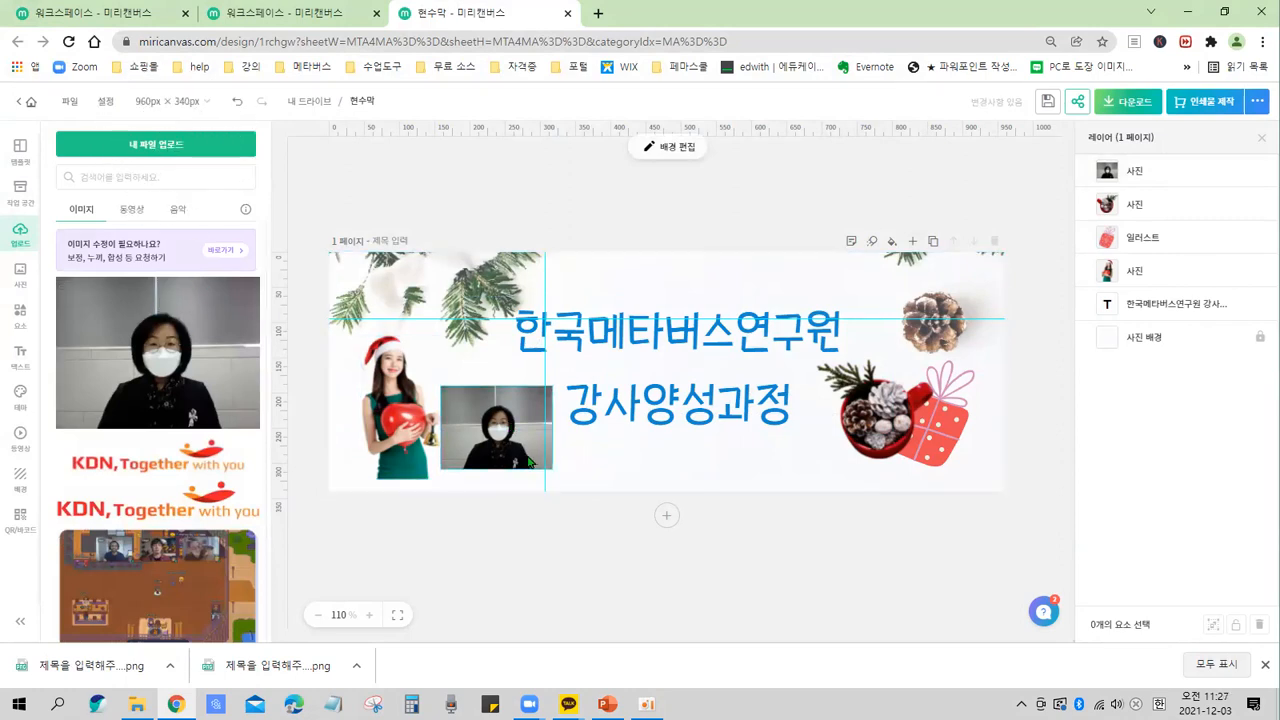
{"action": "left_click", "coordinate": [645, 466]}
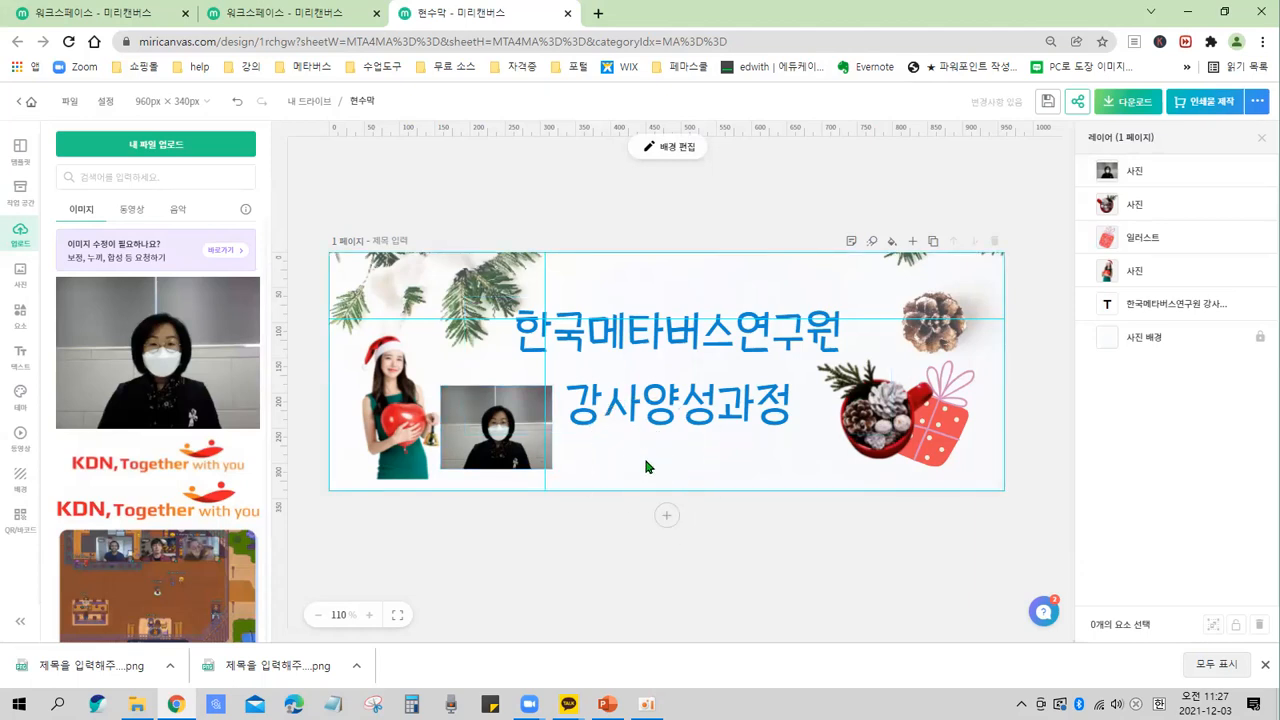
{"action": "left_click", "coordinate": [525, 457]}
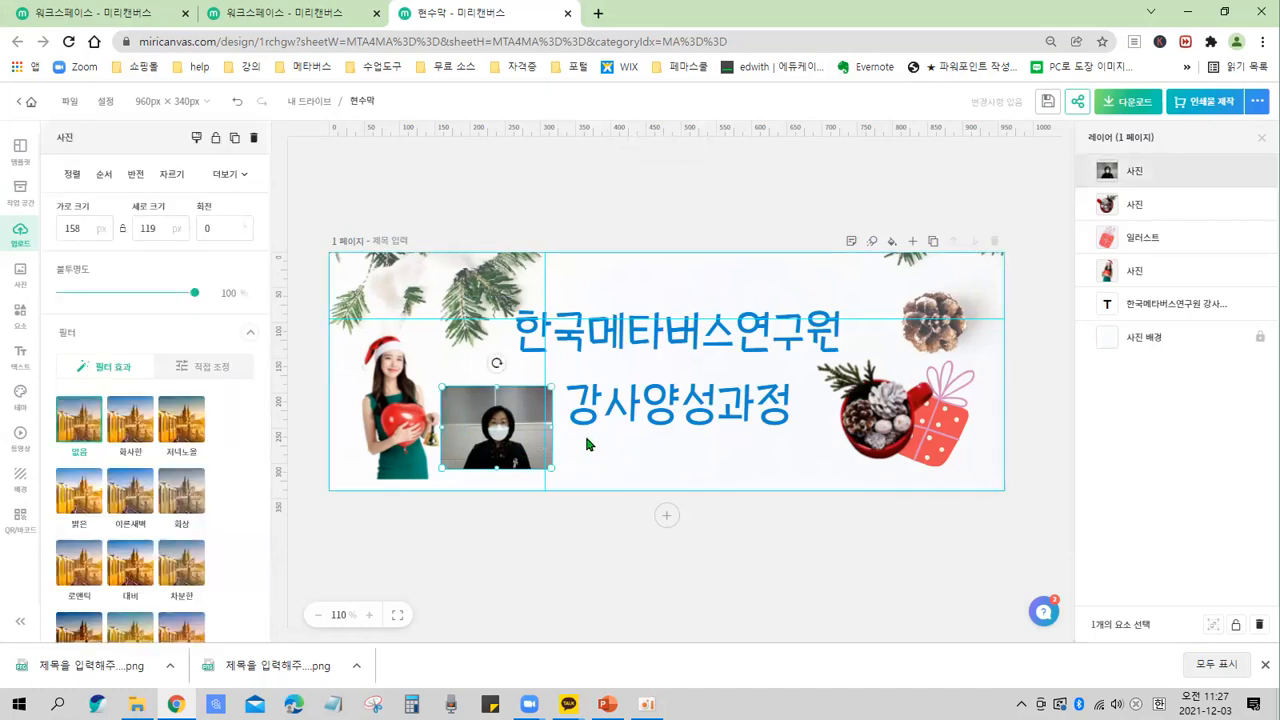
{"action": "left_click", "coordinate": [646, 444]}
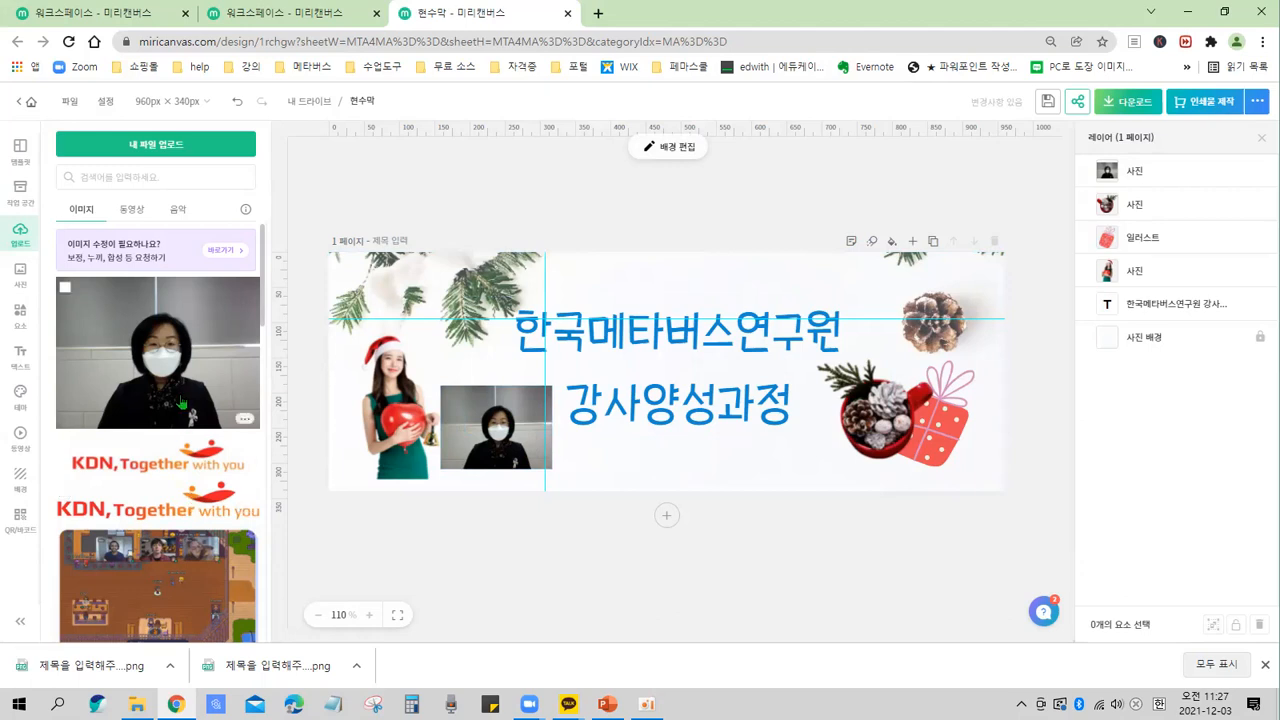
{"action": "scroll", "coordinate": [182, 402], "scroll_direction": "down", "scroll_amount": 2}
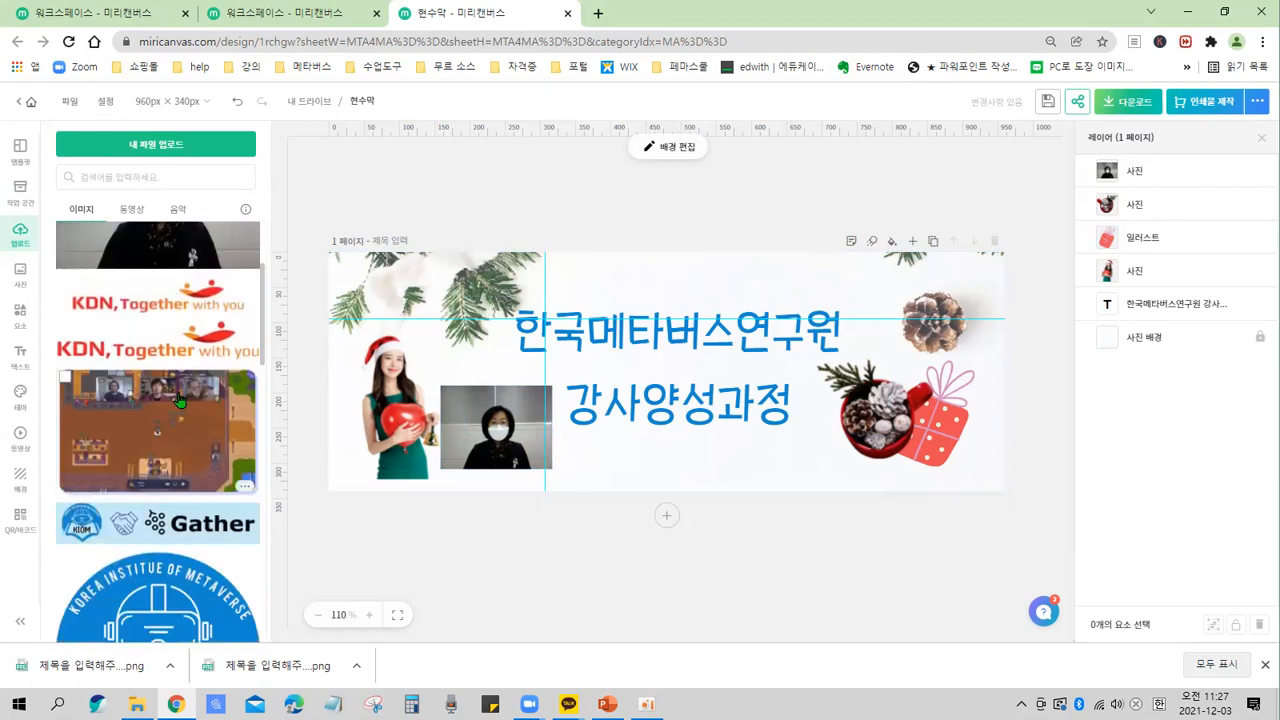
{"action": "scroll", "coordinate": [180, 402], "scroll_direction": "up", "scroll_amount": 3}
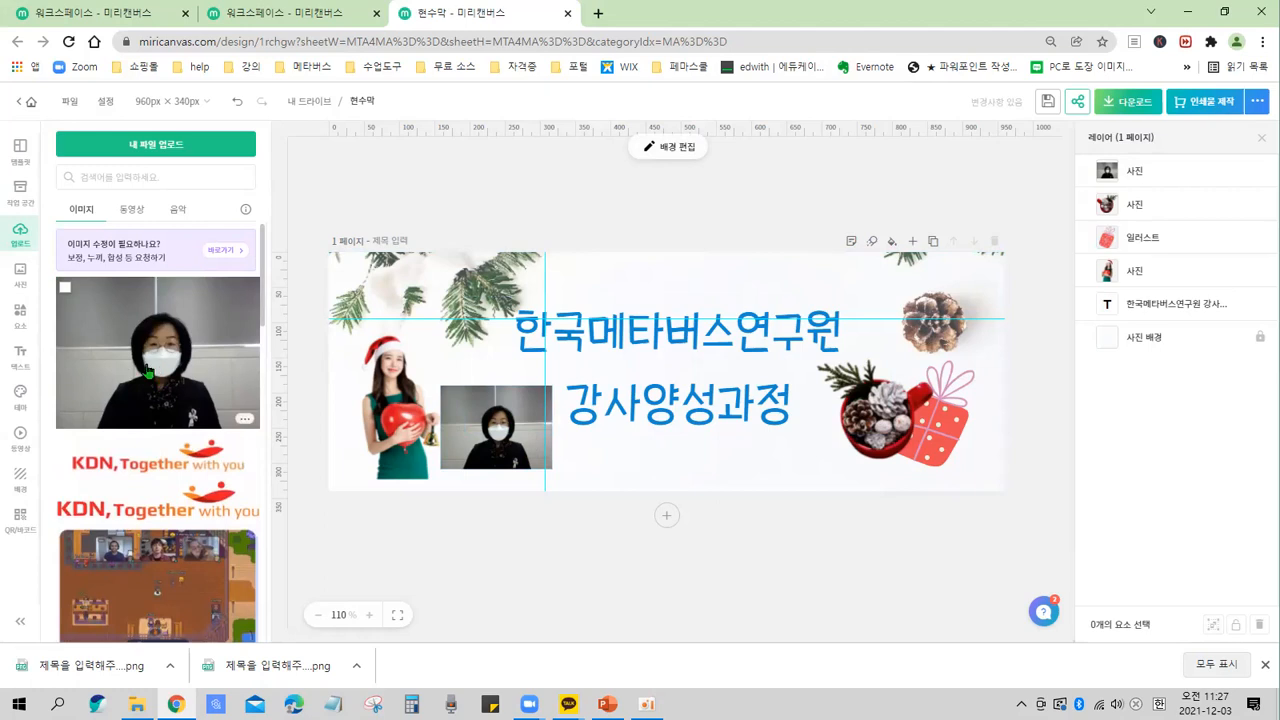
{"action": "left_click", "coordinate": [65, 290]}
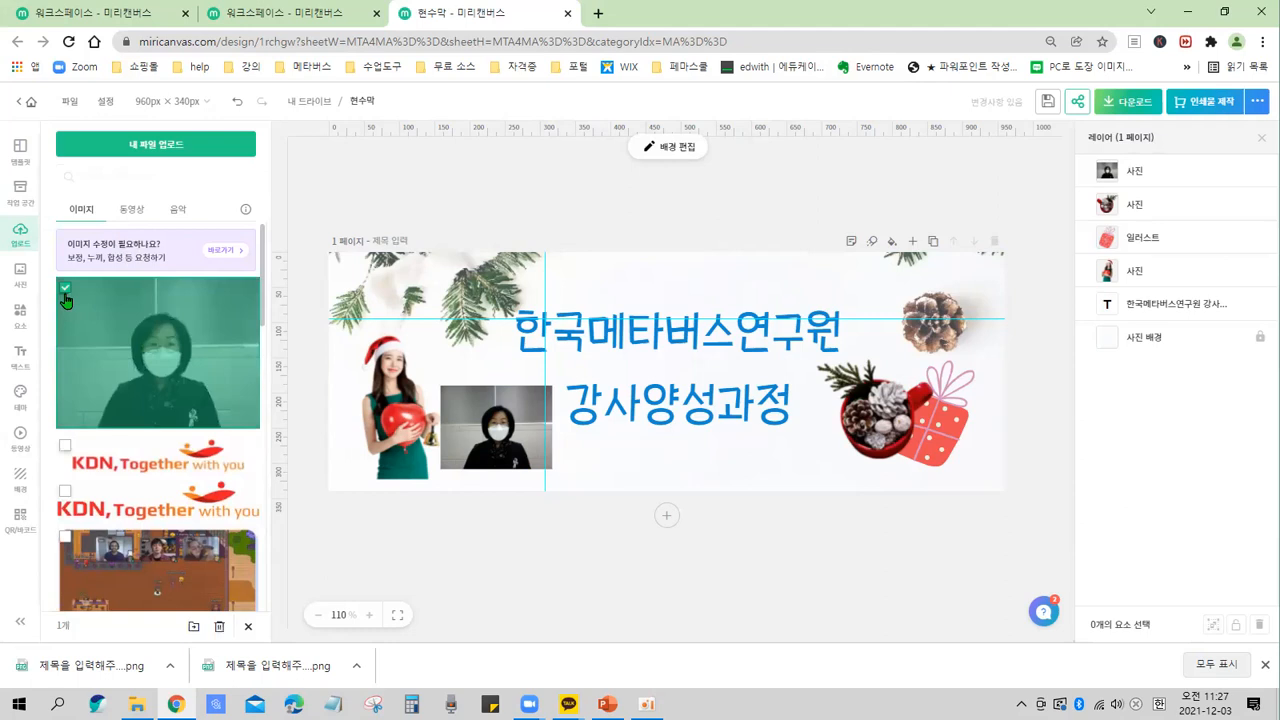
{"action": "key", "text": "ctrl+2"}
{"action": "left_click_drag", "start_coordinate": [53, 272], "coordinate": [87, 321]}
{"action": "left_click_drag", "start_coordinate": [203, 610], "coordinate": [240, 655]}
{"action": "key", "text": "ctrl"}
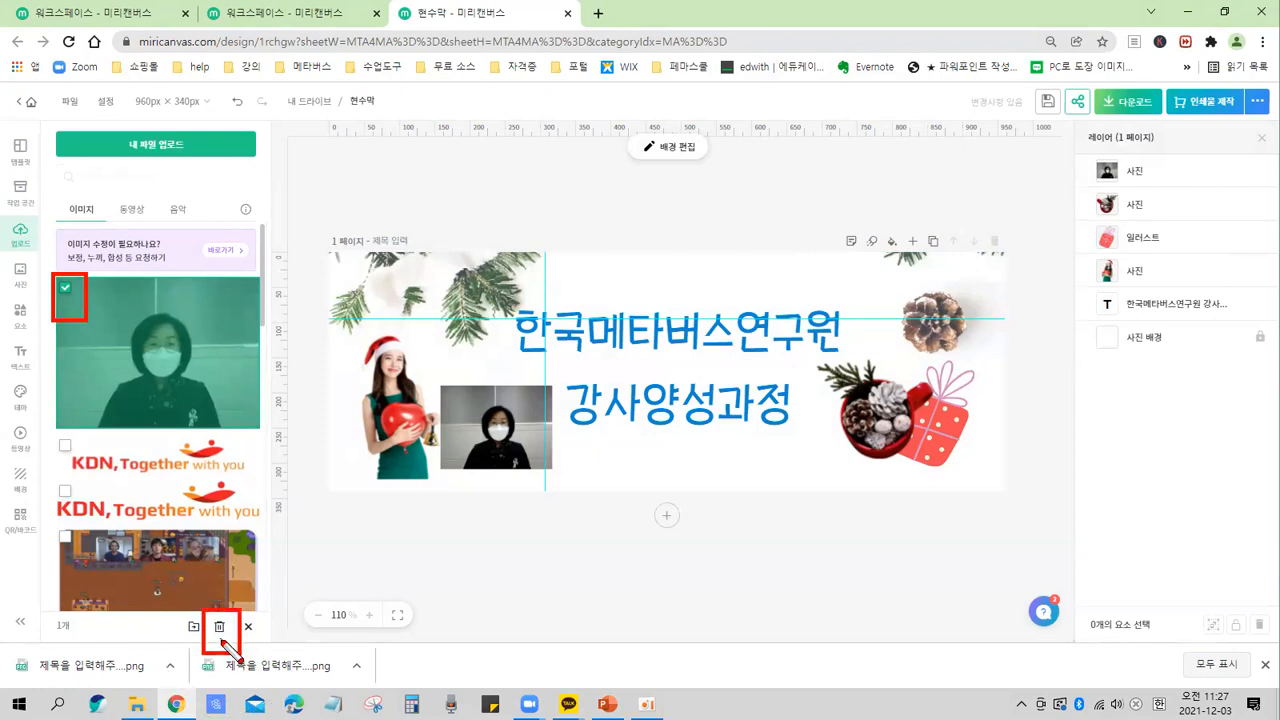
{"action": "key", "text": "Escape"}
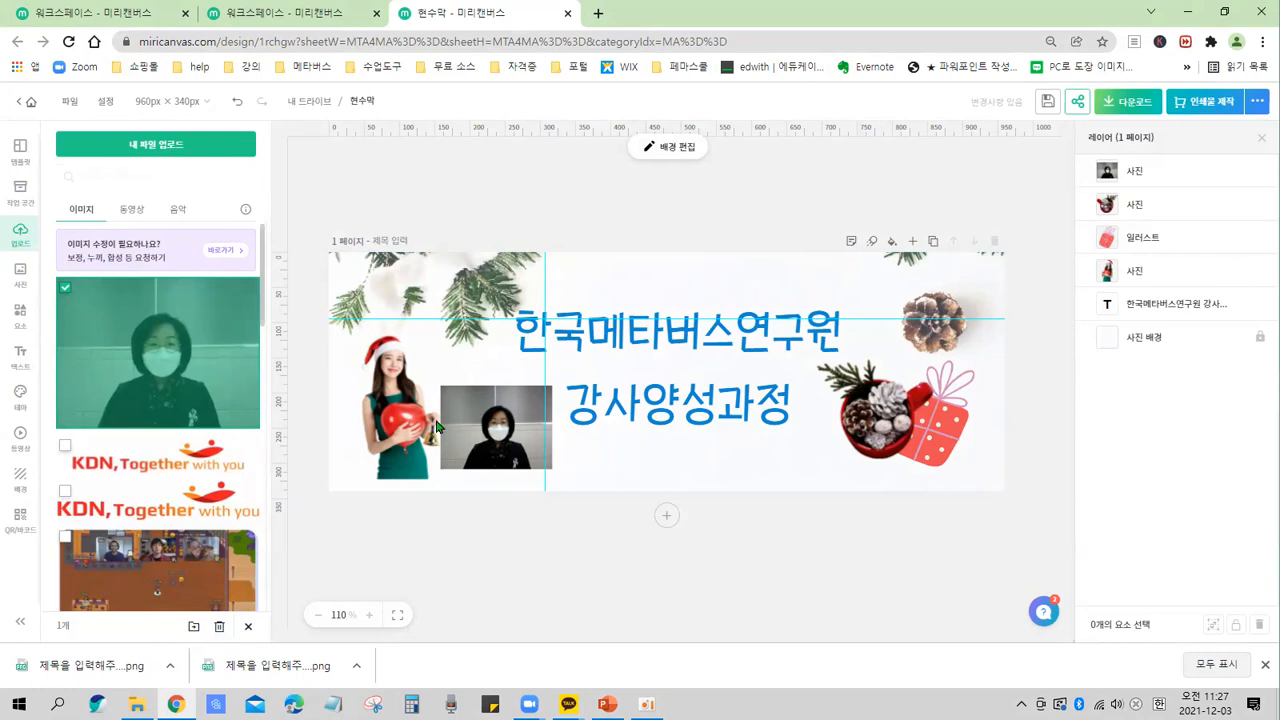
{"action": "key", "text": "ctrl"}
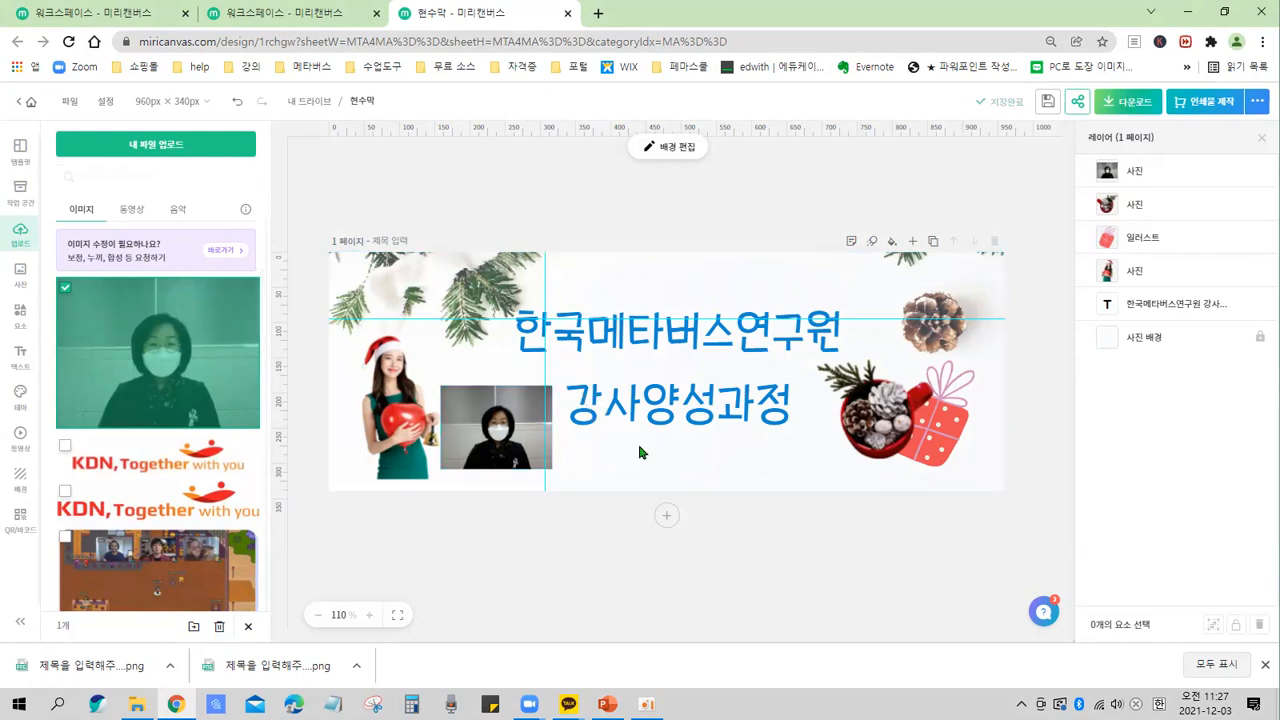
{"action": "scroll", "coordinate": [181, 428], "scroll_direction": "down", "scroll_amount": 2}
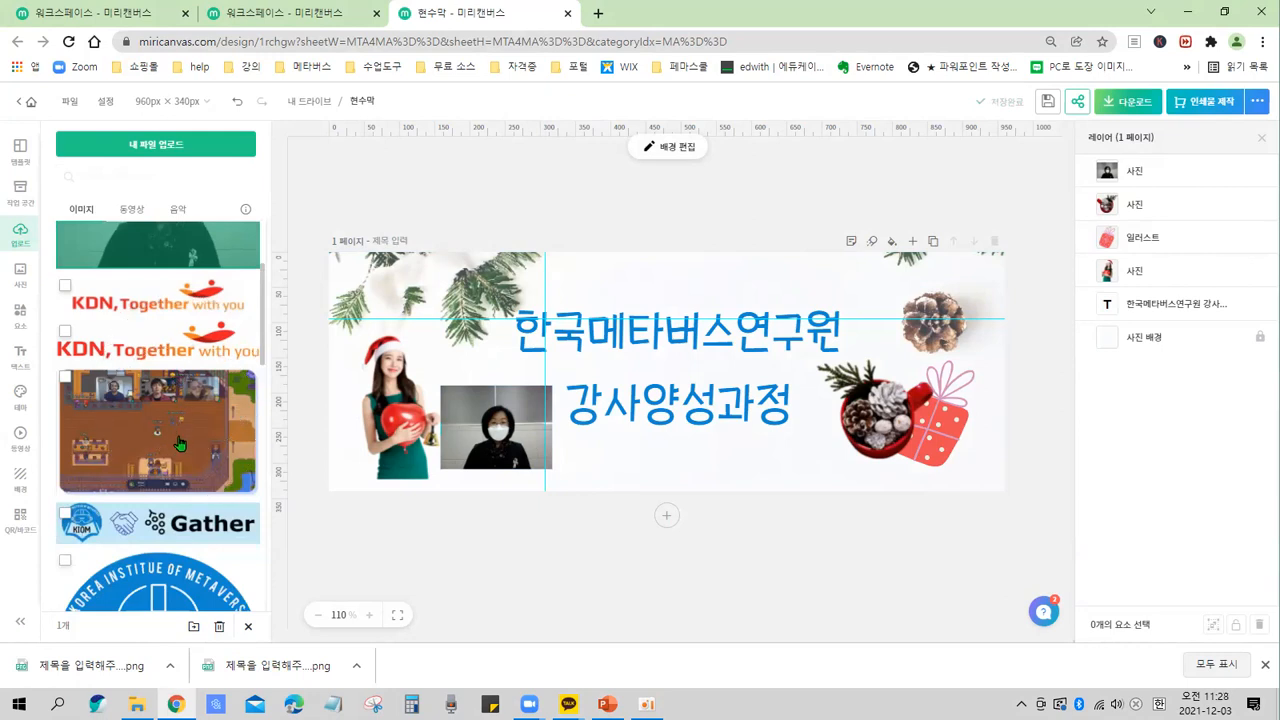
{"action": "key", "text": "ctrl+minus"}
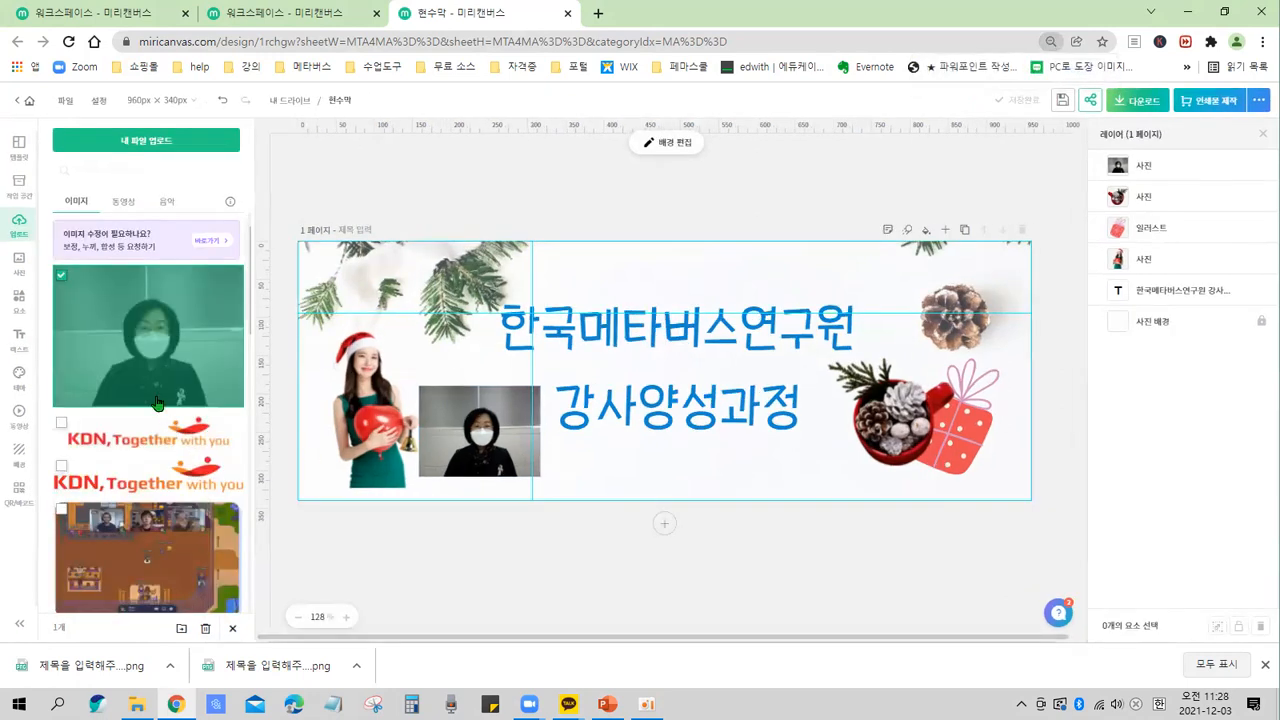
{"action": "left_click", "coordinate": [60, 281]}
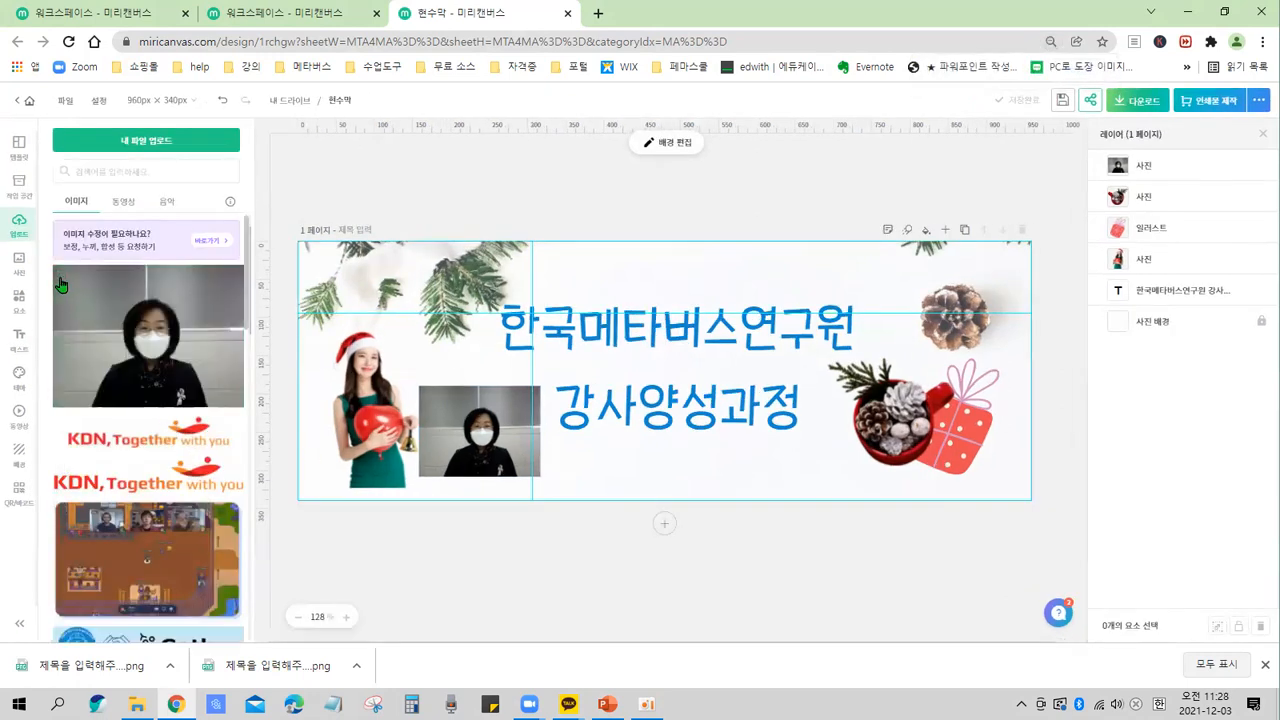
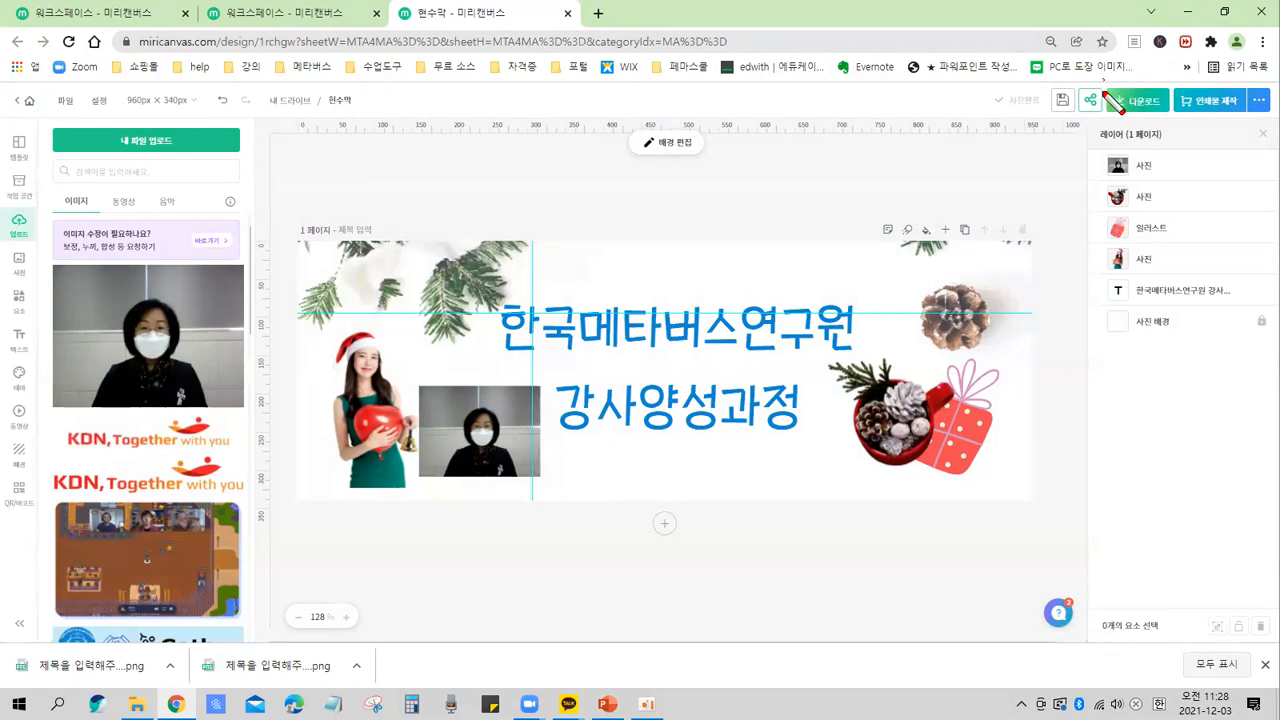
Open the download options for the banner design.
{"action": "left_click_drag", "start_coordinate": [1104, 82], "coordinate": [1174, 120]}
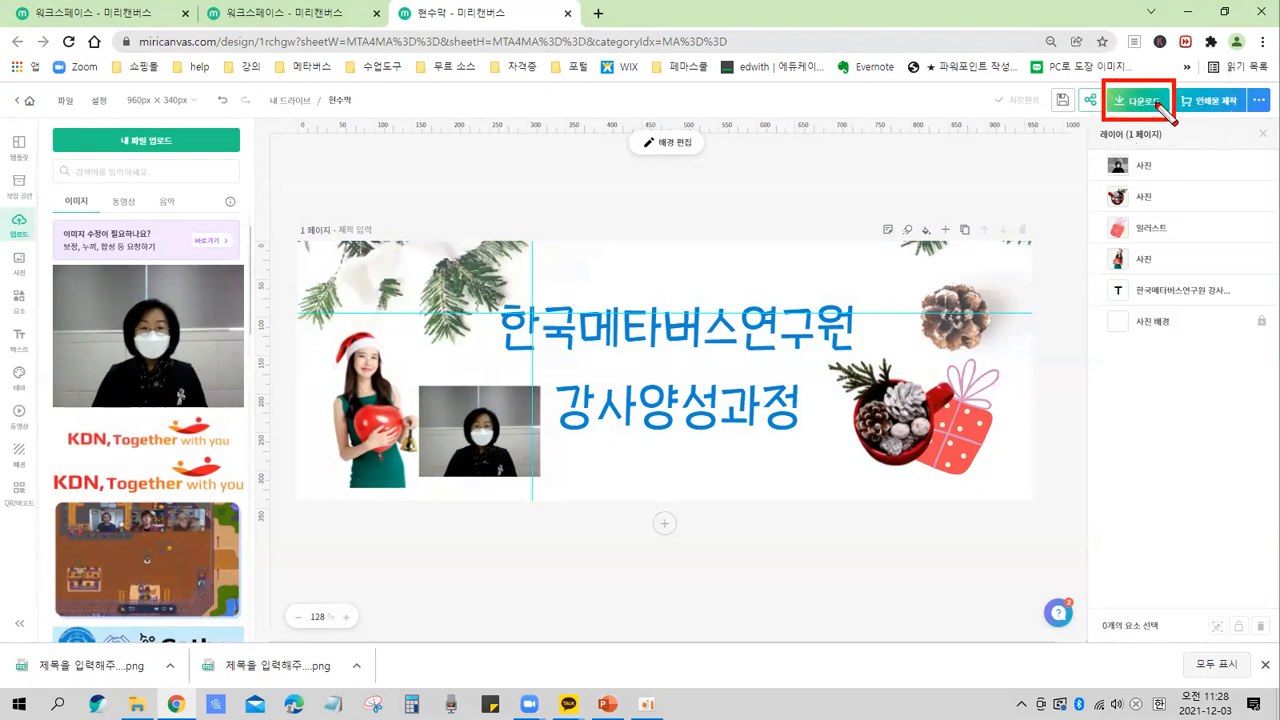
{"action": "key", "text": "Escape"}
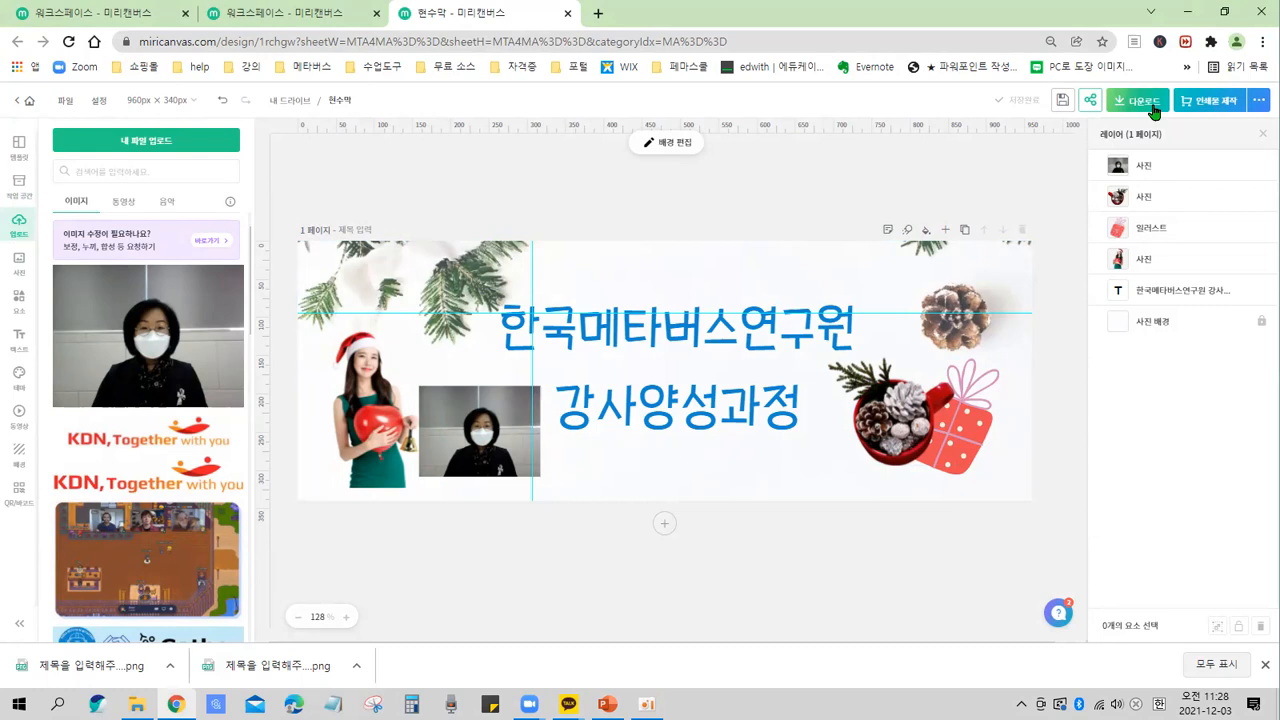
{"action": "left_click", "coordinate": [1155, 111]}
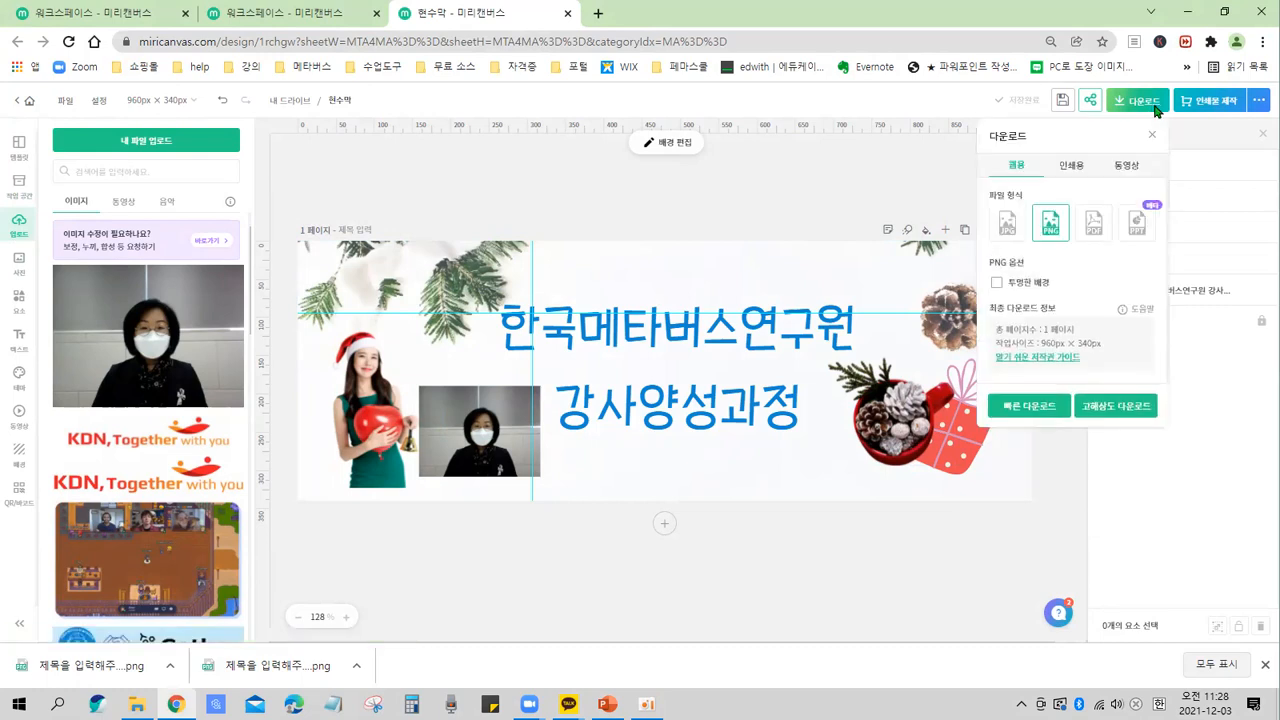
Compare the web, print and video download tabs and their file format options.
{"action": "key", "text": "ctrl+2"}
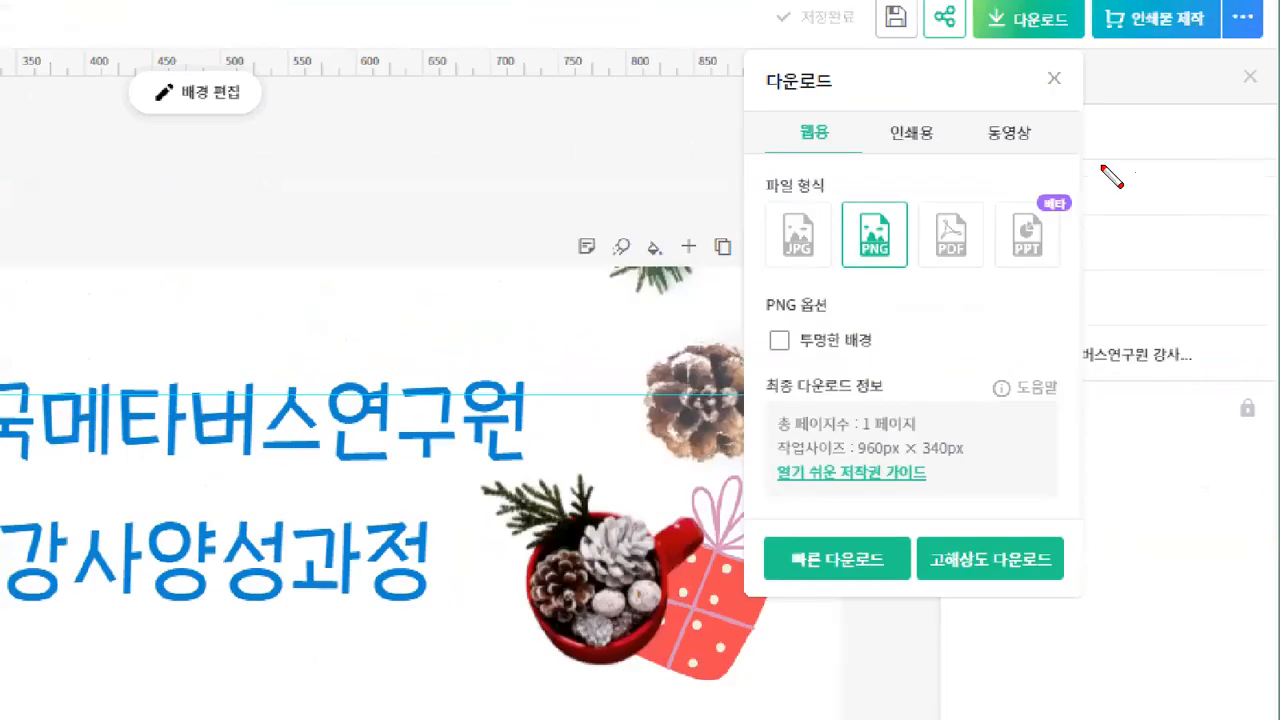
{"action": "left_click_drag", "start_coordinate": [781, 116], "coordinate": [838, 156]}
{"action": "left_click_drag", "start_coordinate": [880, 113], "coordinate": [940, 156]}
{"action": "mouse_move", "coordinate": [985, 106]}
{"action": "left_mouse_down"}
{"action": "mouse_move", "coordinate": [1012, 153]}
{"action": "mouse_move", "coordinate": [1041, 160]}
{"action": "left_mouse_up"}
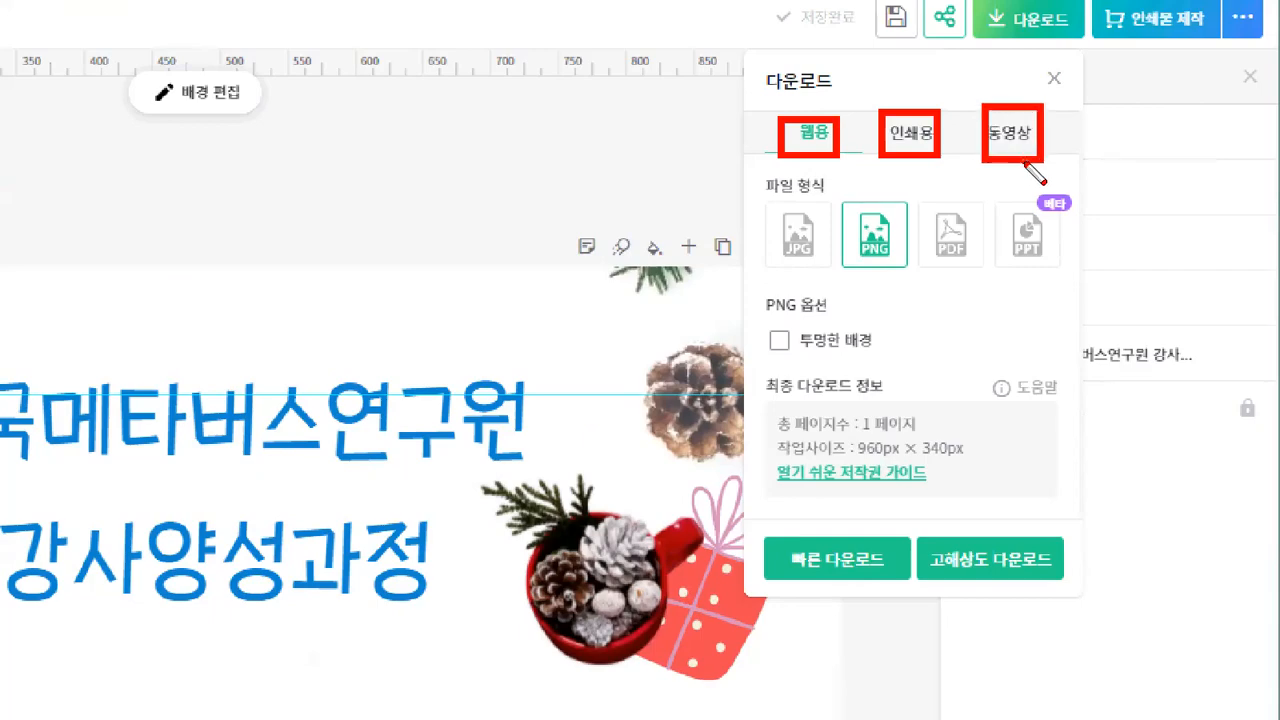
{"action": "left_click", "coordinate": [1070, 167]}
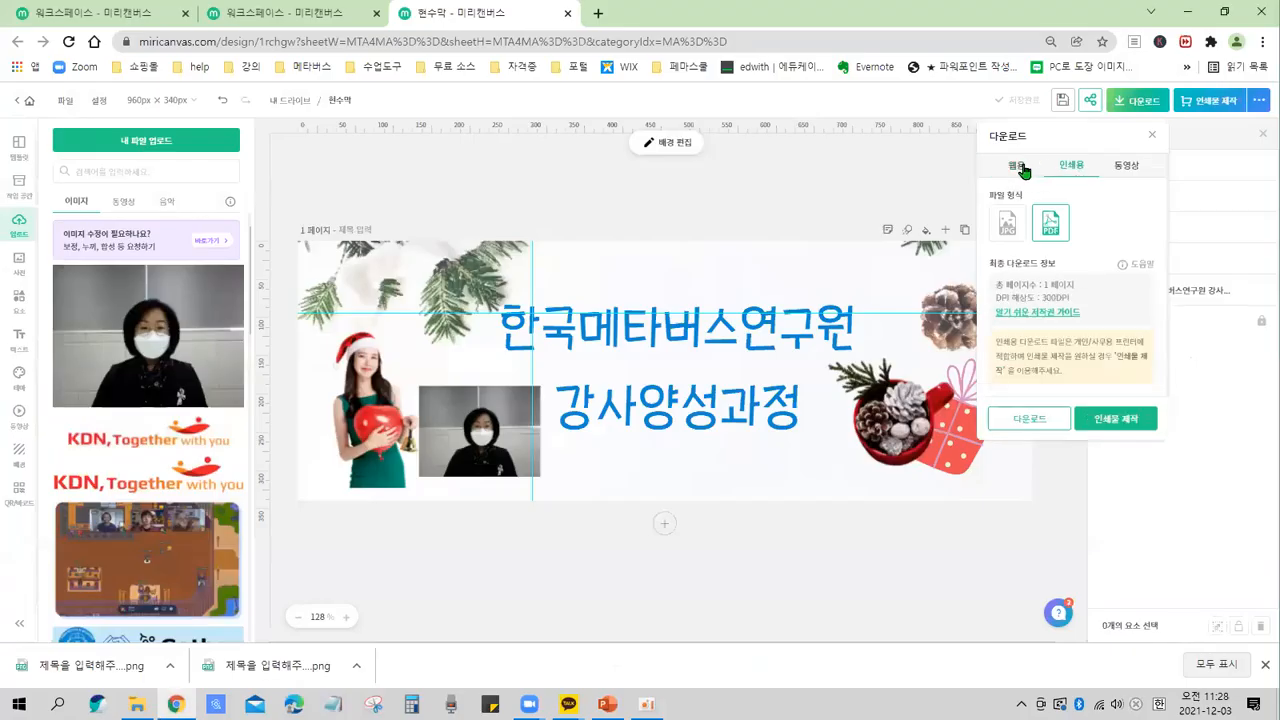
{"action": "left_click", "coordinate": [1017, 166]}
{"action": "left_click", "coordinate": [1059, 167]}
{"action": "left_click", "coordinate": [1015, 170]}
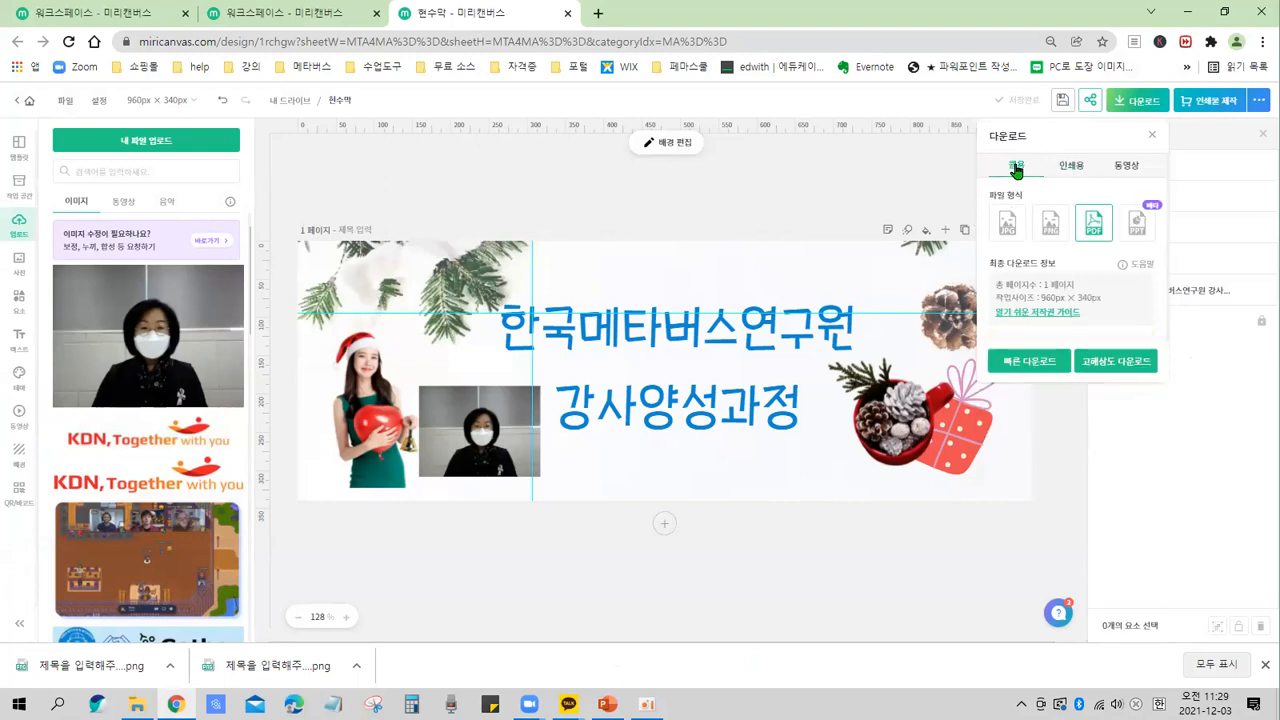
{"action": "left_click", "coordinate": [1072, 170]}
{"action": "left_click", "coordinate": [1085, 175]}
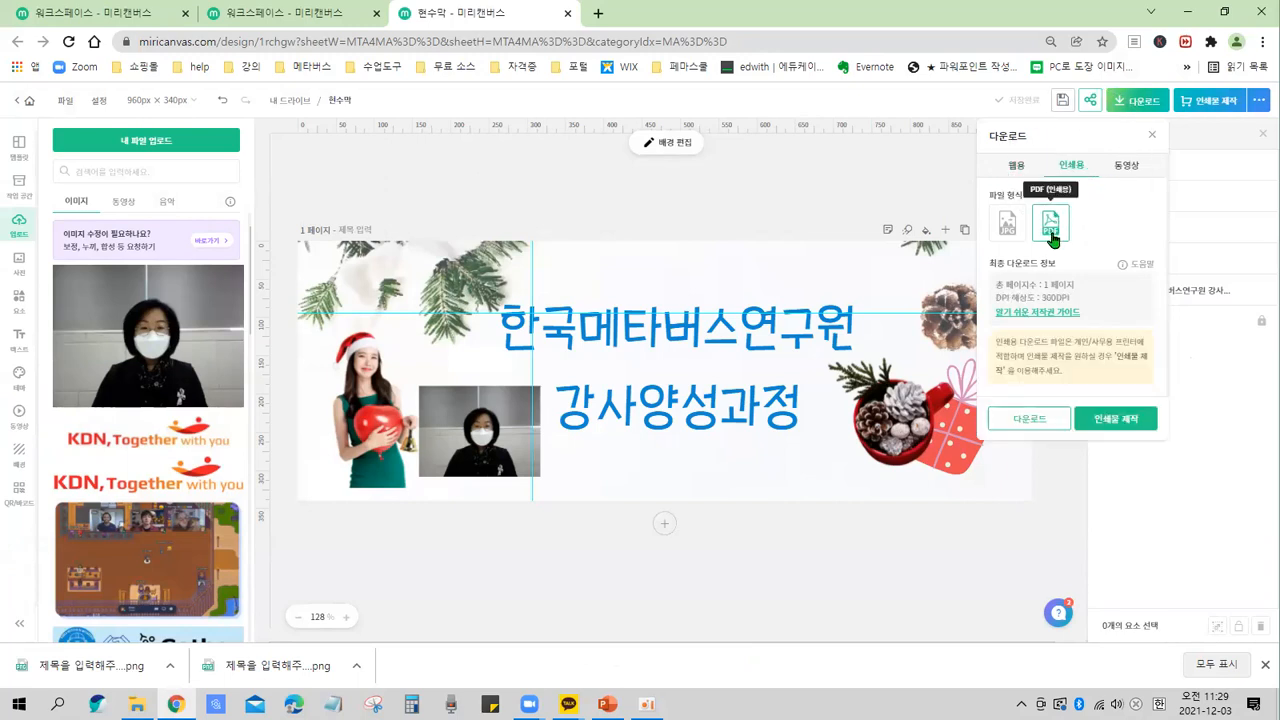
{"action": "left_click", "coordinate": [1017, 168]}
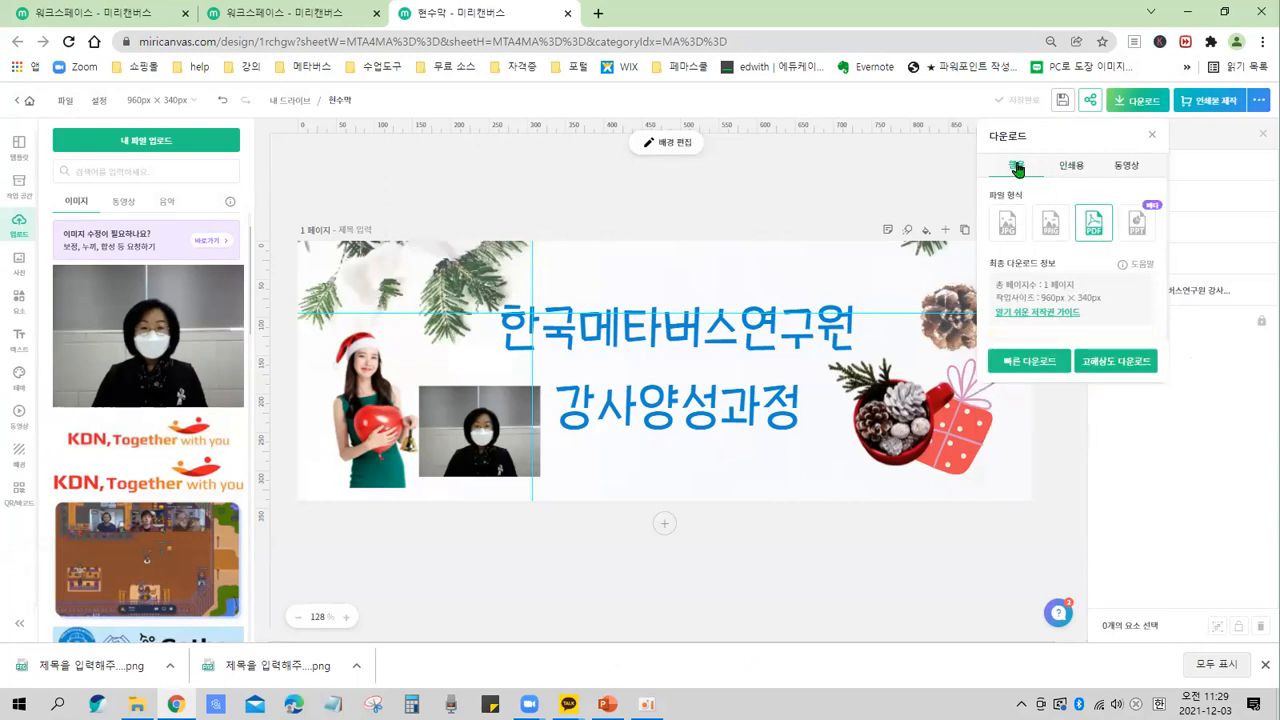
Select PNG as the file format under the web download tab.
{"action": "left_click_drag", "start_coordinate": [991, 147], "coordinate": [1042, 173]}
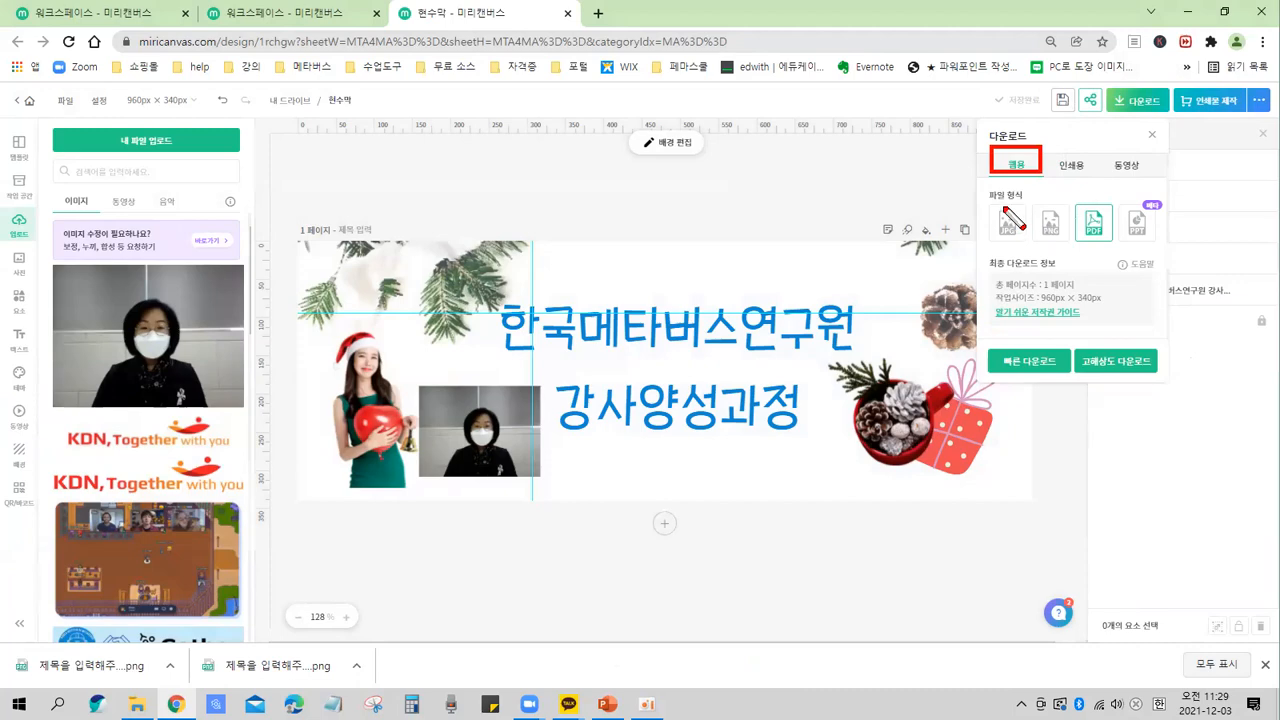
{"action": "left_click_drag", "start_coordinate": [1156, 257], "coordinate": [1170, 254]}
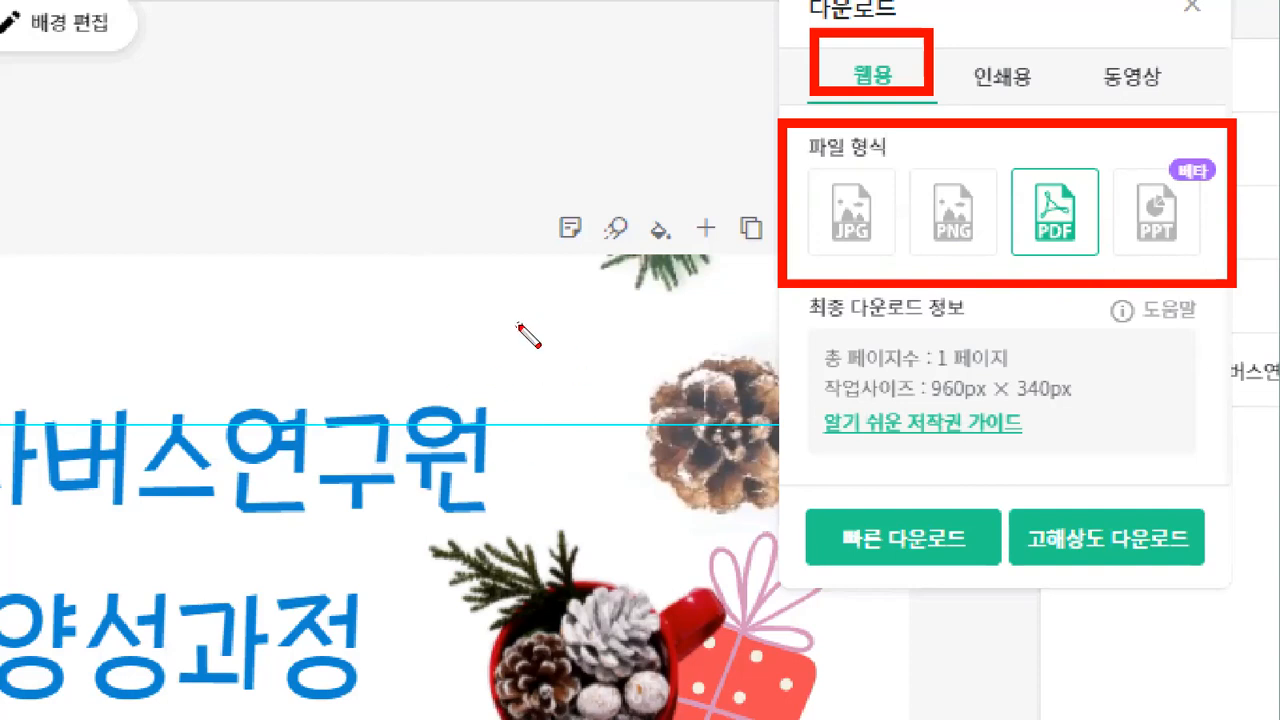
{"action": "mouse_move", "coordinate": [830, 258]}
{"action": "left_mouse_down"}
{"action": "mouse_move", "coordinate": [850, 291]}
{"action": "mouse_move", "coordinate": [875, 257]}
{"action": "mouse_move", "coordinate": [946, 285]}
{"action": "mouse_move", "coordinate": [985, 258]}
{"action": "left_mouse_up"}
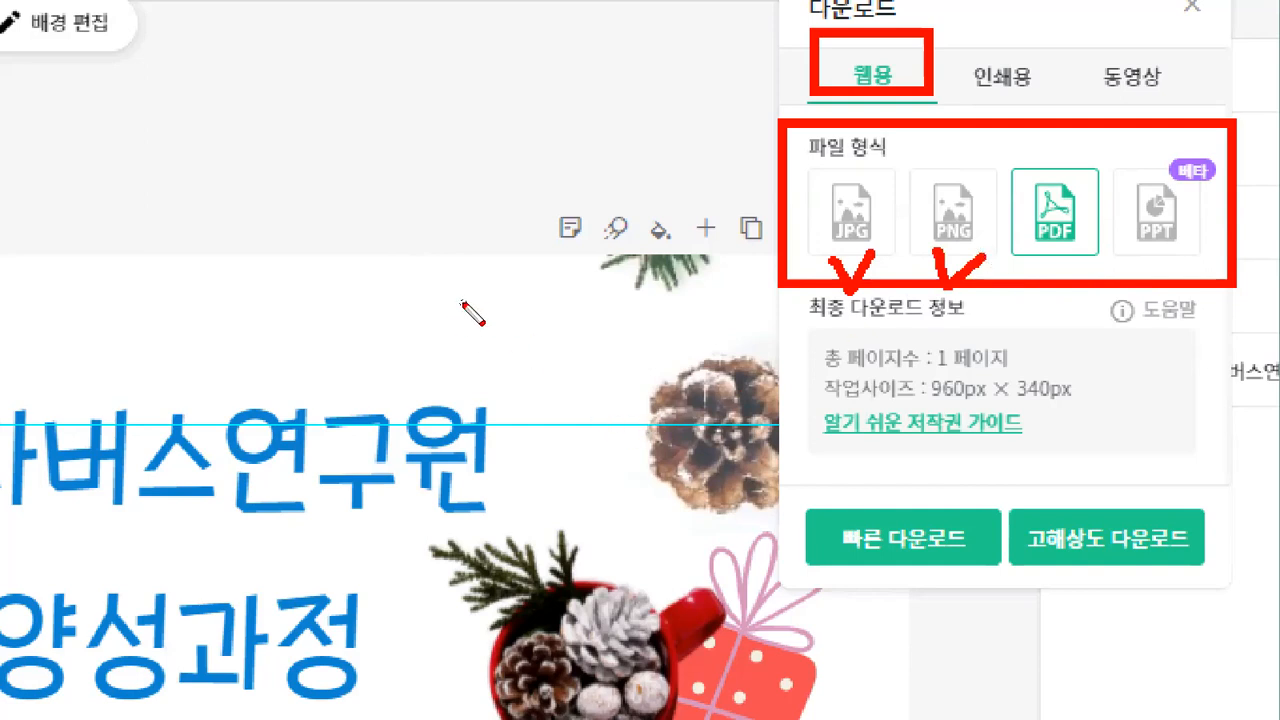
{"action": "left_click_drag", "start_coordinate": [463, 303], "coordinate": [436, 216]}
{"action": "mouse_move", "coordinate": [940, 272]}
{"action": "left_mouse_down"}
{"action": "mouse_move", "coordinate": [997, 202]}
{"action": "mouse_move", "coordinate": [980, 283]}
{"action": "left_mouse_up"}
{"action": "left_click_drag", "start_coordinate": [492, 322], "coordinate": [422, 234]}
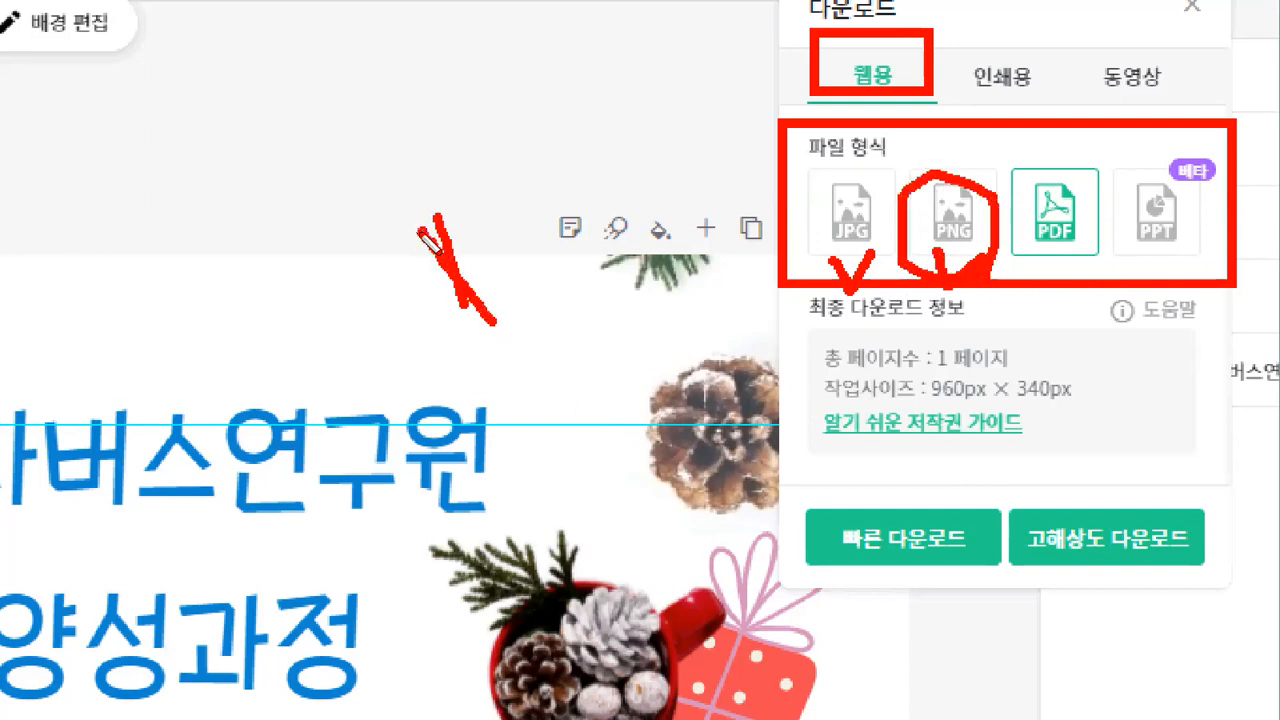
{"action": "mouse_move", "coordinate": [895, 258]}
{"action": "left_mouse_down"}
{"action": "mouse_move", "coordinate": [809, 266]}
{"action": "mouse_move", "coordinate": [801, 195]}
{"action": "mouse_move", "coordinate": [836, 162]}
{"action": "mouse_move", "coordinate": [912, 205]}
{"action": "mouse_move", "coordinate": [848, 300]}
{"action": "left_mouse_up"}
{"action": "left_click_drag", "start_coordinate": [528, 345], "coordinate": [530, 255]}
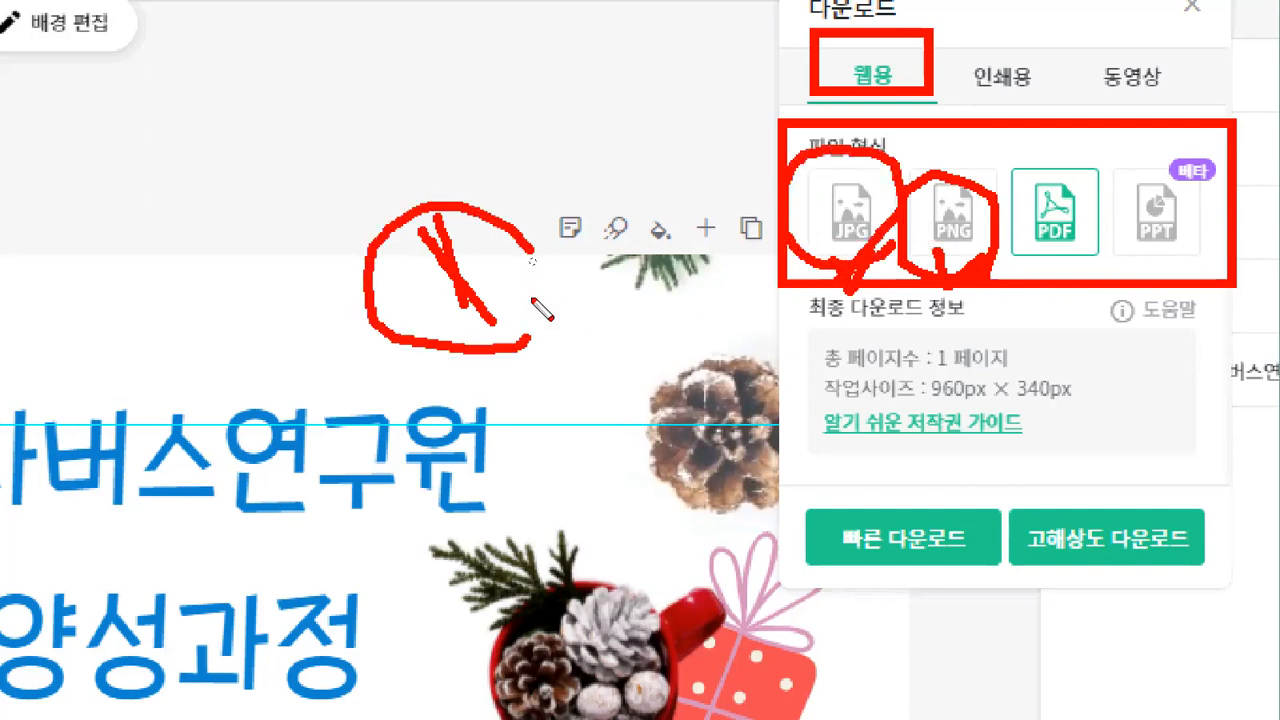
{"action": "left_click_drag", "start_coordinate": [535, 302], "coordinate": [495, 354]}
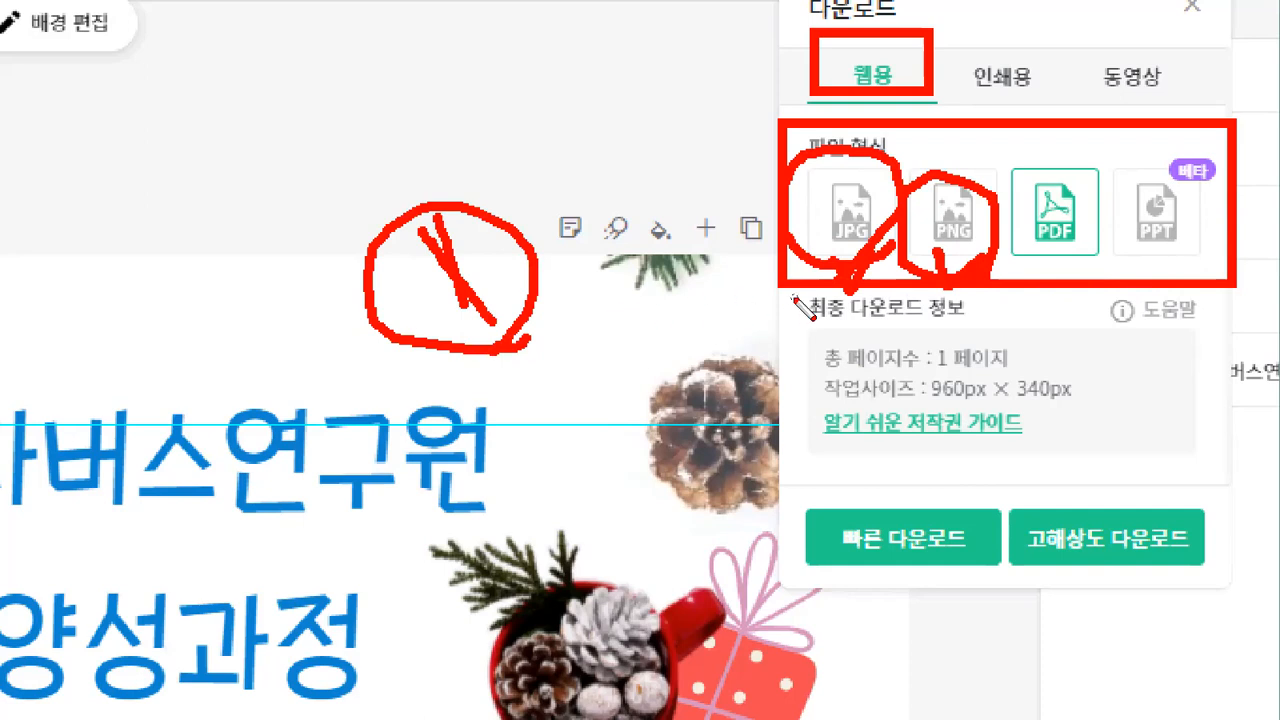
{"action": "key", "text": "e"}
{"action": "left_click", "coordinate": [980, 268]}
{"action": "mouse_move", "coordinate": [980, 270]}
{"action": "left_mouse_down"}
{"action": "mouse_move", "coordinate": [957, 164]}
{"action": "mouse_move", "coordinate": [1007, 280]}
{"action": "left_mouse_up"}
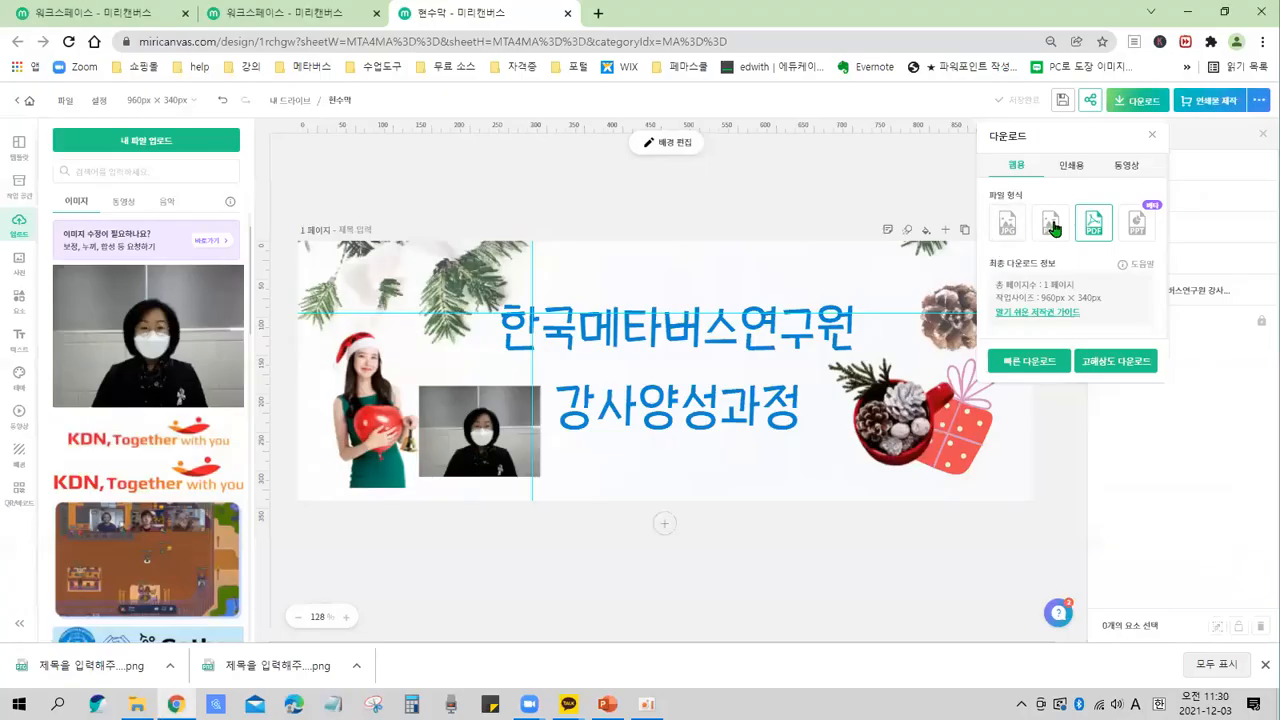
{"action": "left_click", "coordinate": [1051, 224]}
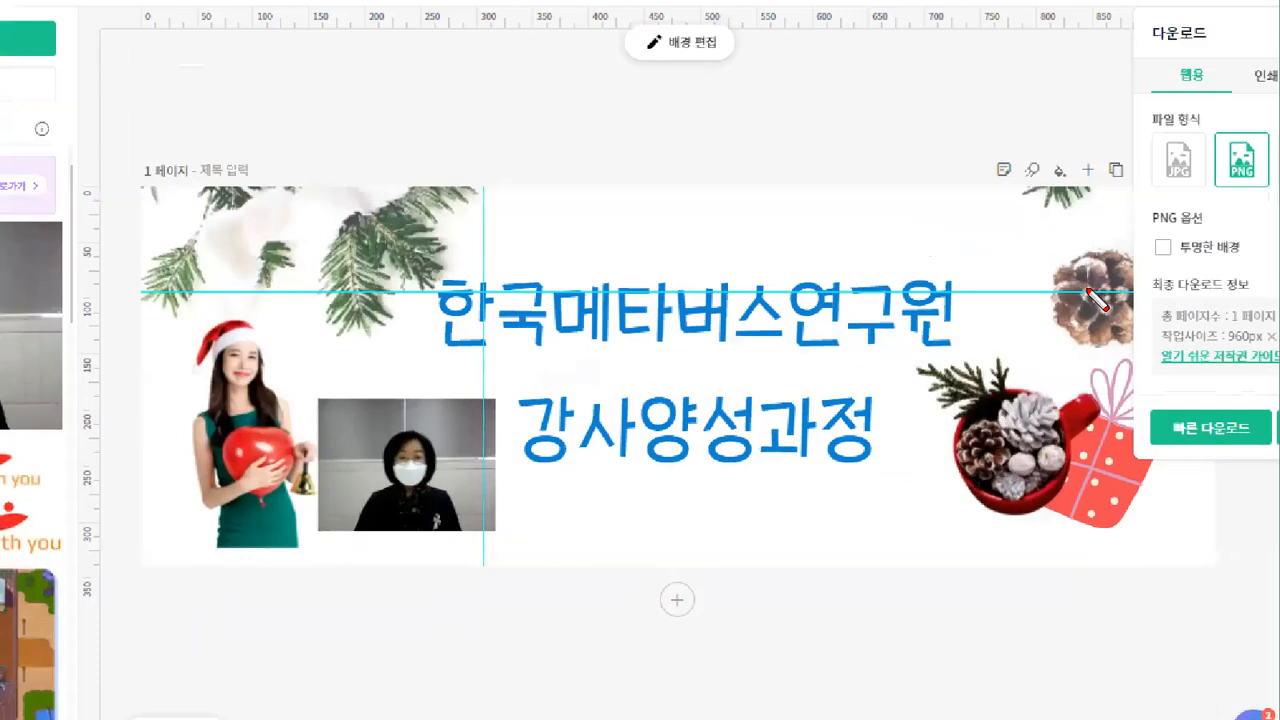
{"action": "left_click_drag", "start_coordinate": [1127, 225], "coordinate": [1190, 270]}
{"action": "mouse_move", "coordinate": [851, 296]}
{"action": "left_mouse_down"}
{"action": "mouse_move", "coordinate": [919, 251]}
{"action": "mouse_move", "coordinate": [801, 246]}
{"action": "left_mouse_up"}
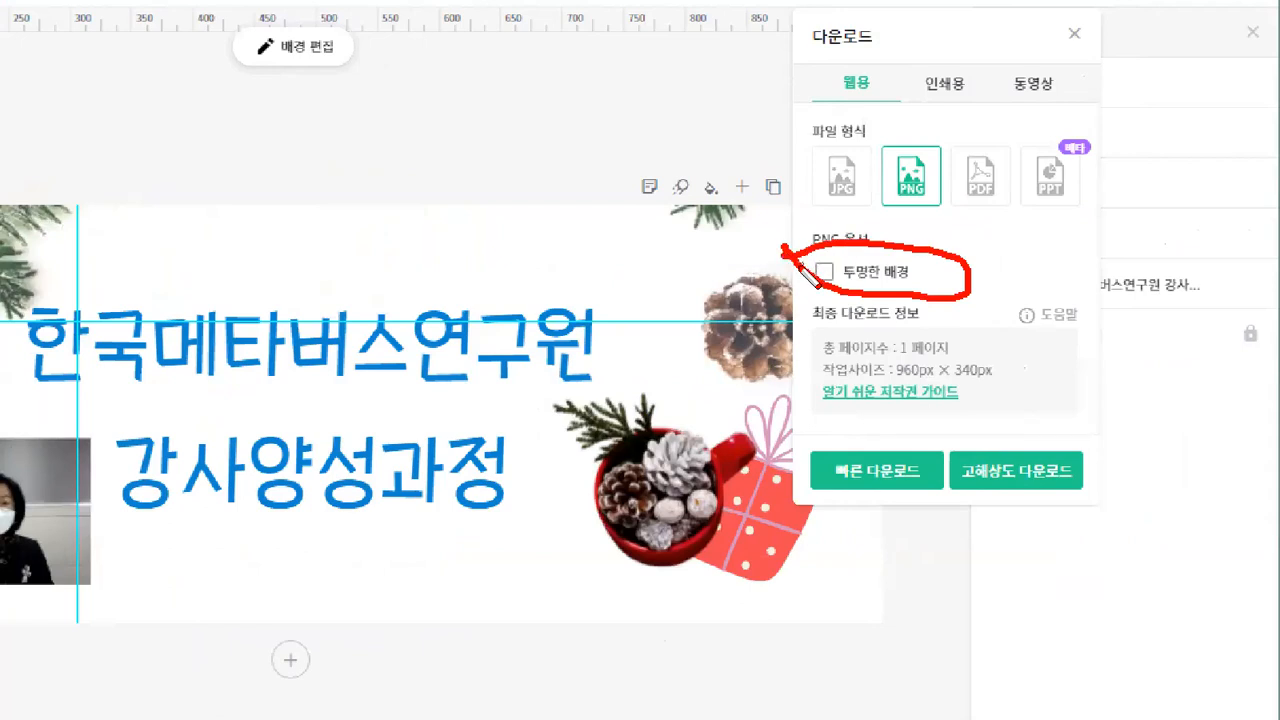
{"action": "mouse_move", "coordinate": [312, 184]}
{"action": "left_mouse_down"}
{"action": "mouse_move", "coordinate": [329, 232]}
{"action": "mouse_move", "coordinate": [367, 230]}
{"action": "mouse_move", "coordinate": [406, 194]}
{"action": "left_mouse_up"}
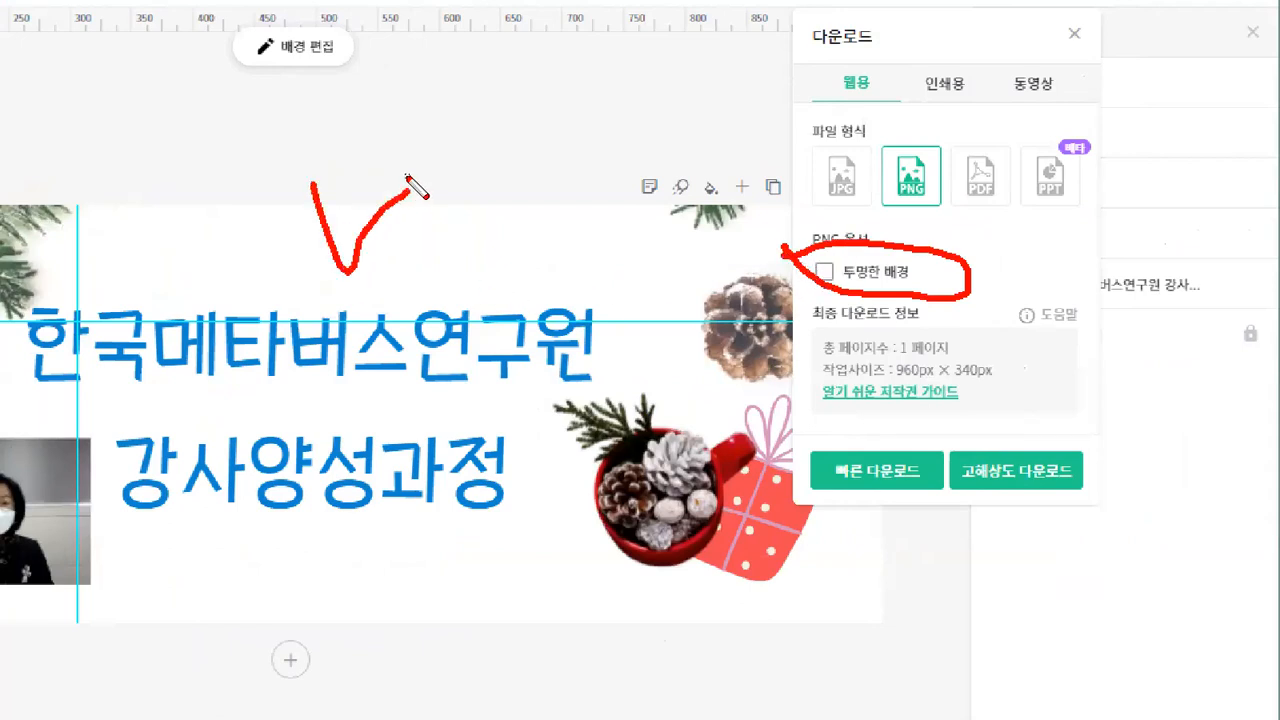
{"action": "key", "text": "e"}
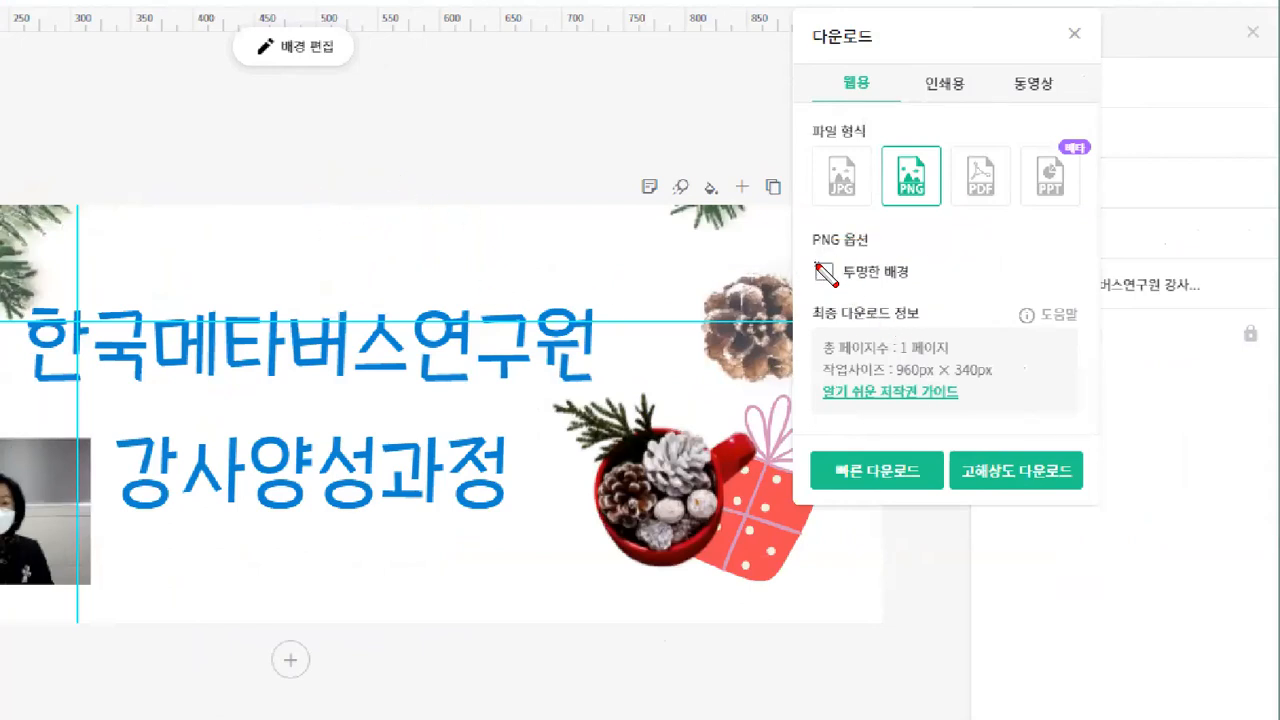
{"action": "left_click_drag", "start_coordinate": [579, 167], "coordinate": [512, 237]}
{"action": "left_click_drag", "start_coordinate": [488, 165], "coordinate": [546, 230]}
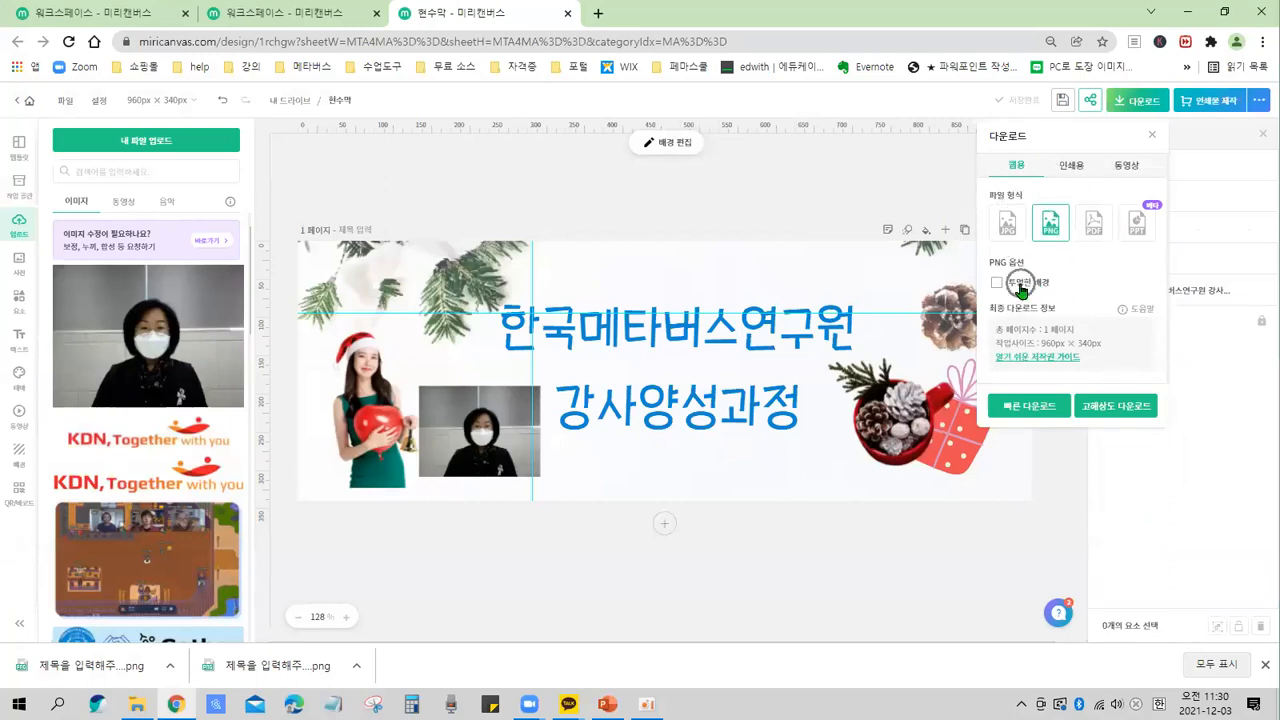
{"action": "left_click", "coordinate": [1116, 412]}
{"action": "key", "text": "ctrl"}
{"action": "key", "text": "ctrl"}
{"action": "left_click", "coordinate": [1262, 665]}
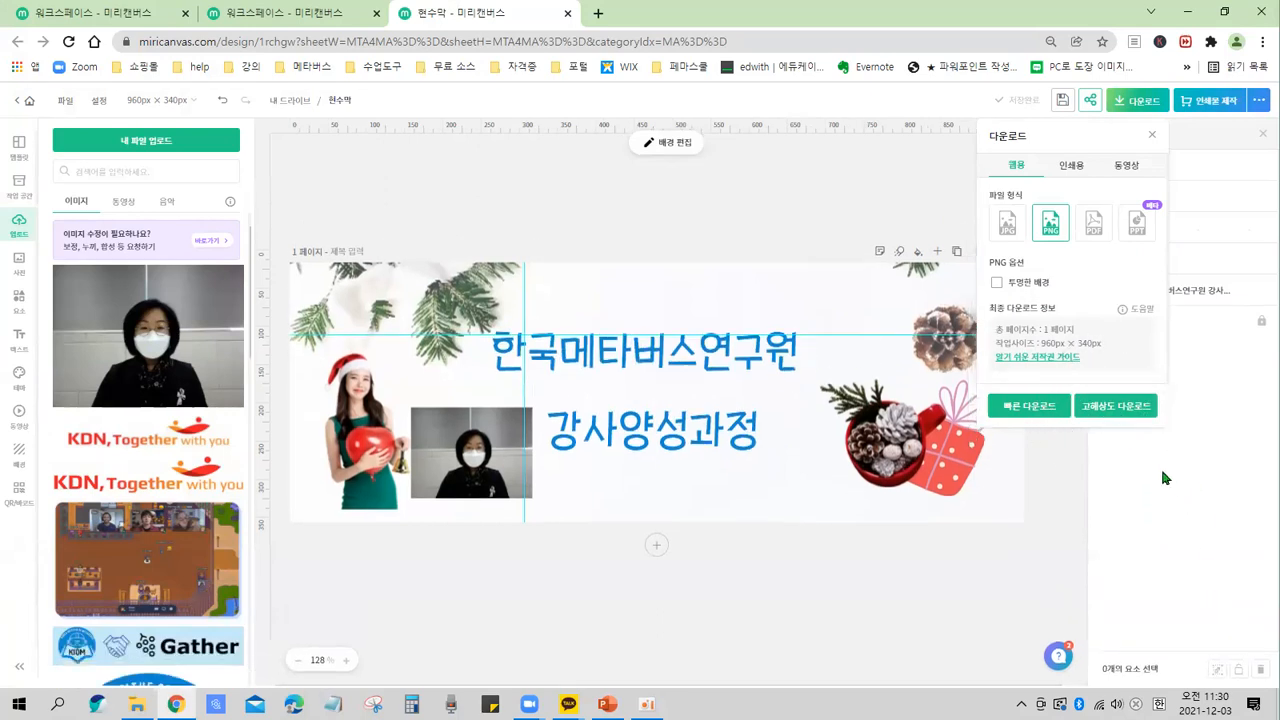
{"action": "left_click", "coordinate": [1113, 408]}
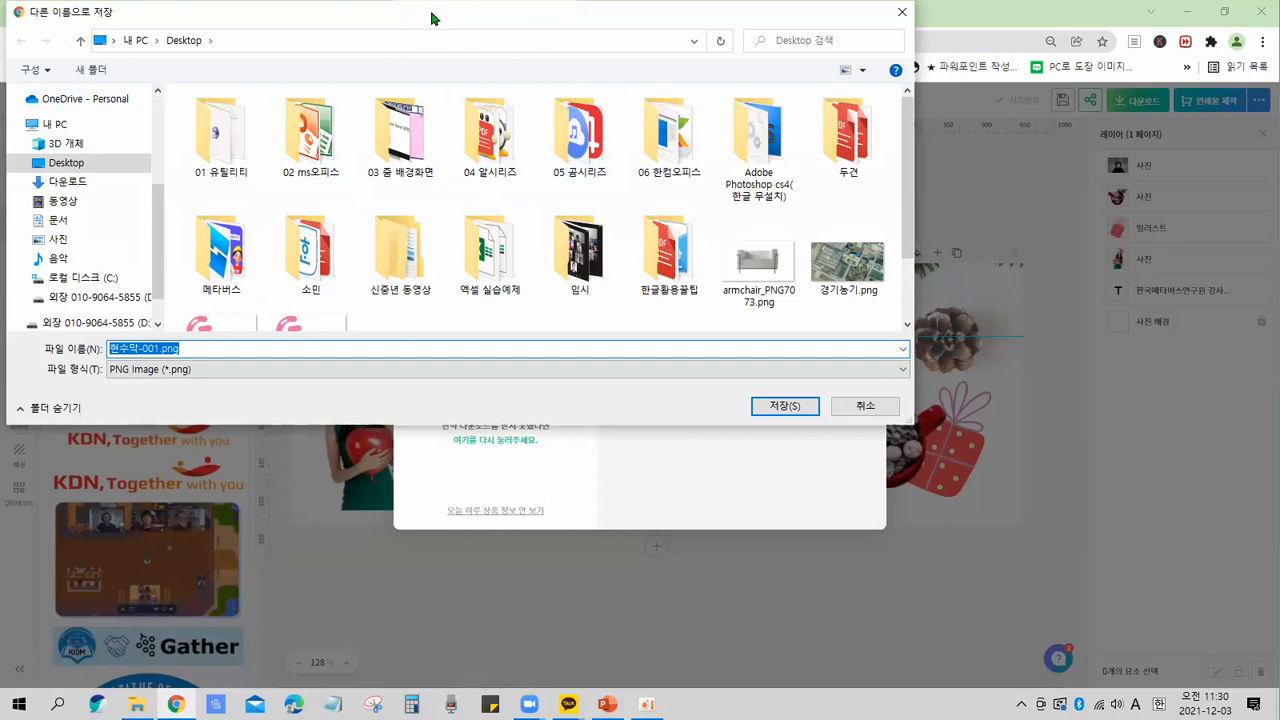
{"action": "left_click_drag", "start_coordinate": [431, 14], "coordinate": [558, 138]}
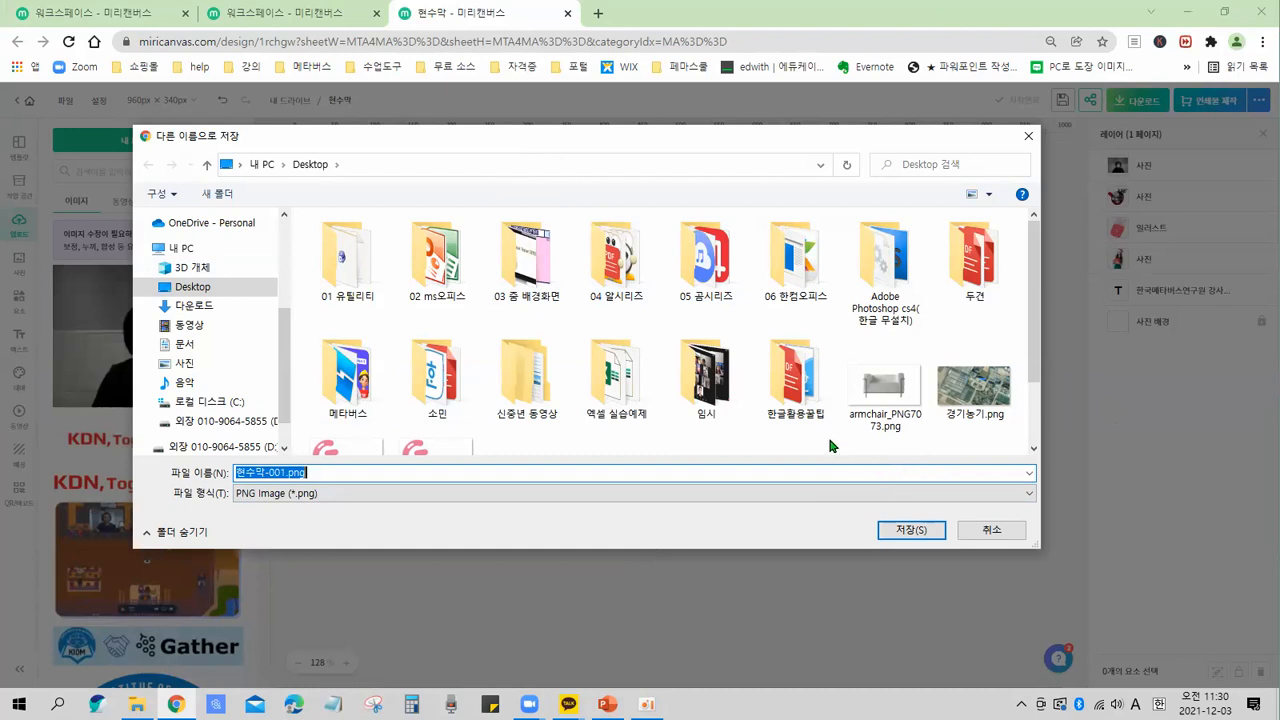
{"action": "left_click", "coordinate": [988, 530]}
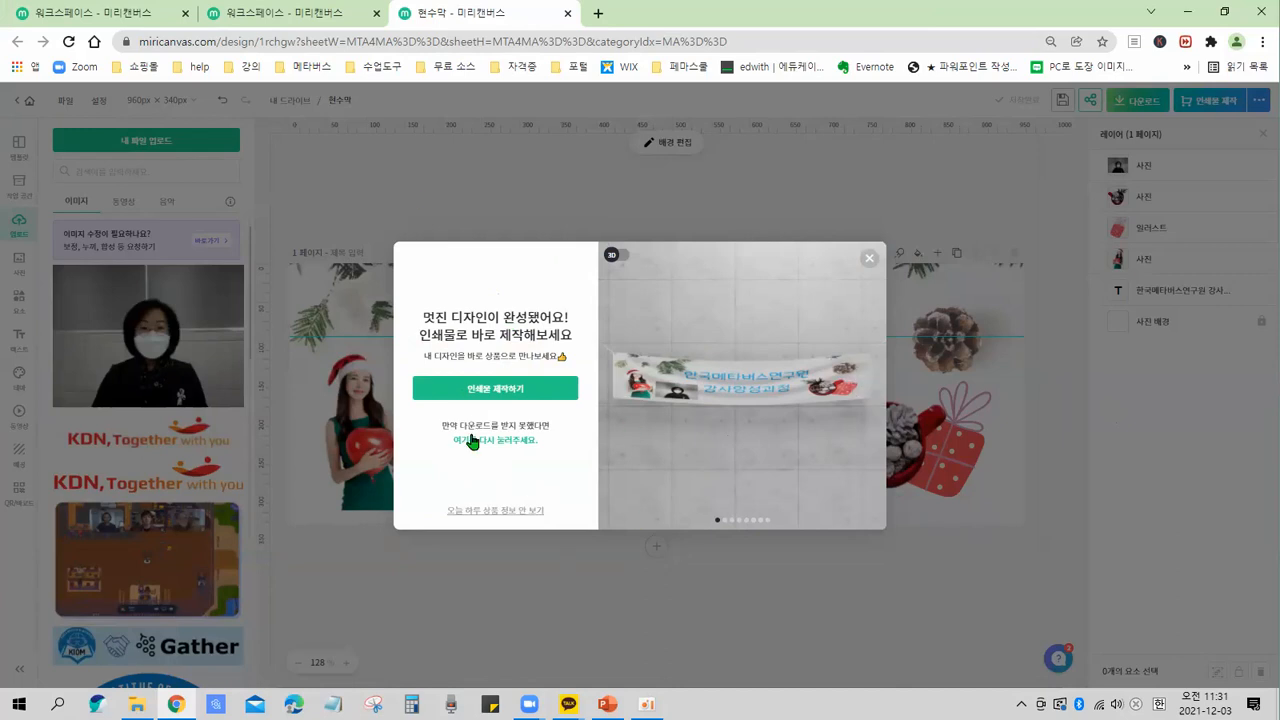
{"action": "left_click", "coordinate": [868, 261]}
Download the banner as a high-resolution PNG, saving it as 현수막-001.png.
{"action": "left_click", "coordinate": [1131, 108]}
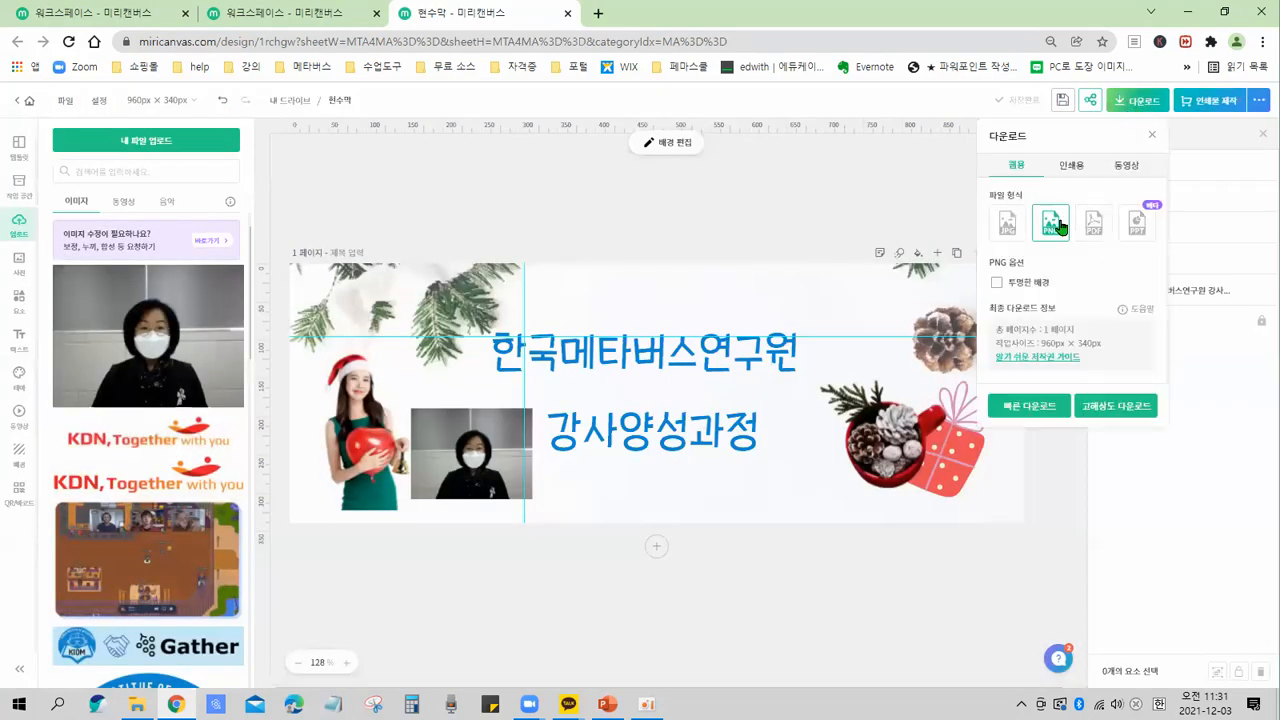
{"action": "left_click", "coordinate": [1125, 407]}
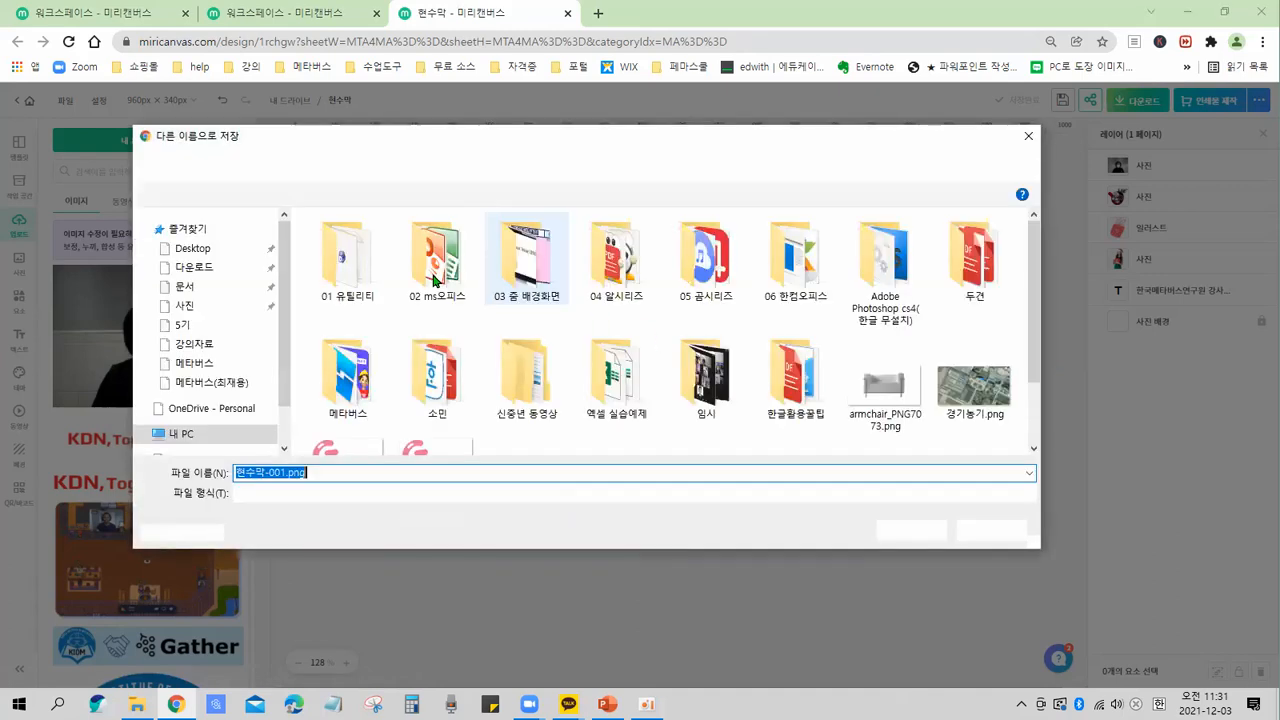
{"action": "left_click", "coordinate": [204, 290]}
{"action": "left_click", "coordinate": [904, 534]}
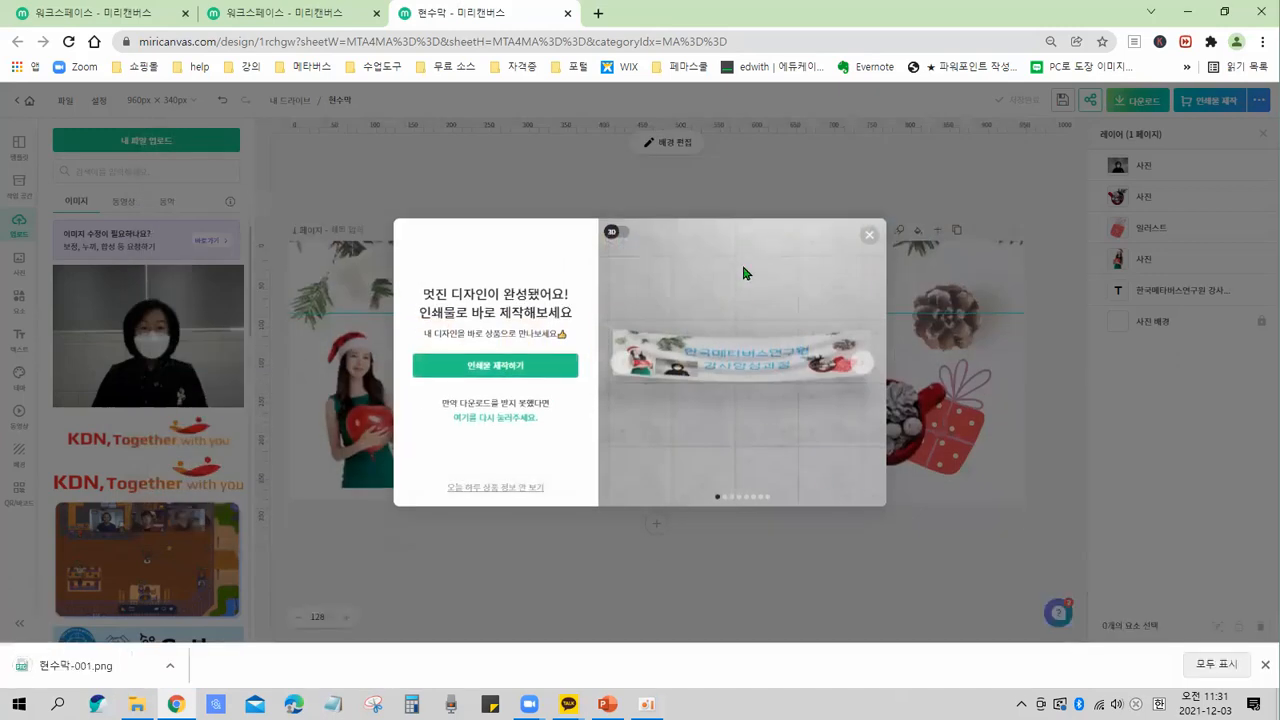
{"action": "mouse_move", "coordinate": [16, 624]}
{"action": "left_mouse_down"}
{"action": "mouse_move", "coordinate": [4, 652]}
{"action": "mouse_move", "coordinate": [192, 684]}
{"action": "mouse_move", "coordinate": [20, 642]}
{"action": "mouse_move", "coordinate": [68, 689]}
{"action": "left_mouse_up"}
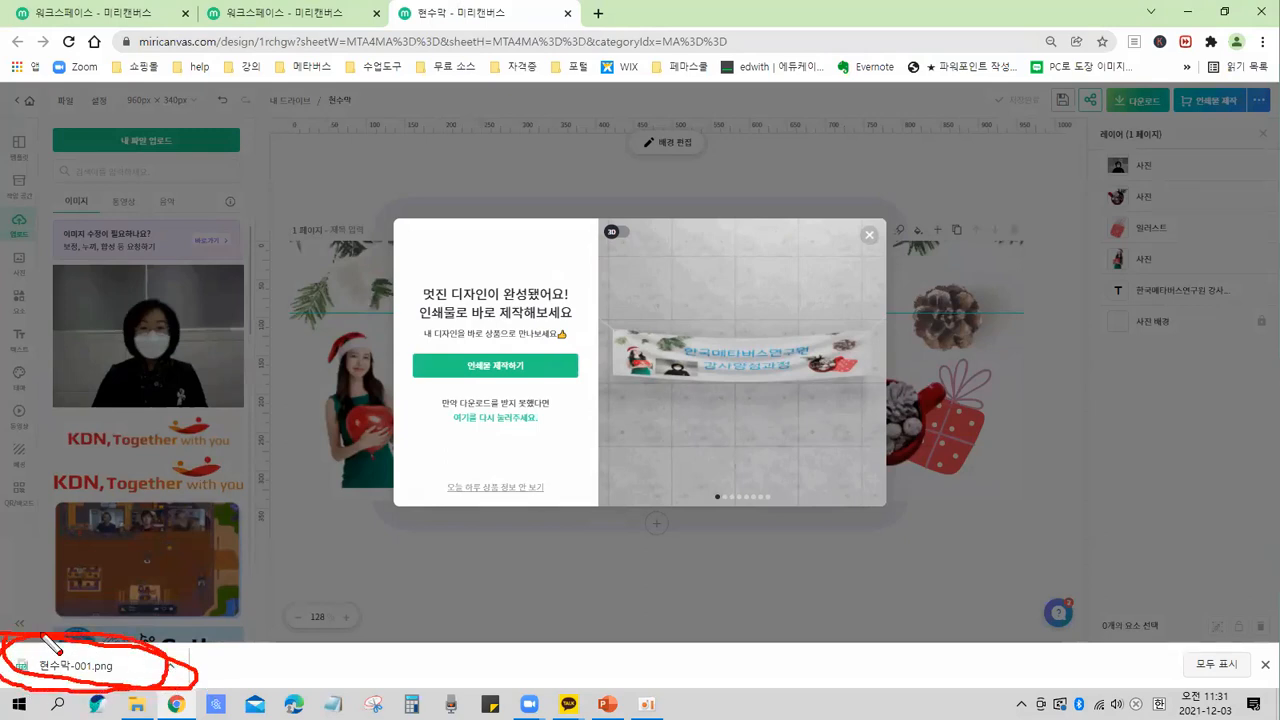
{"action": "key", "text": "e"}
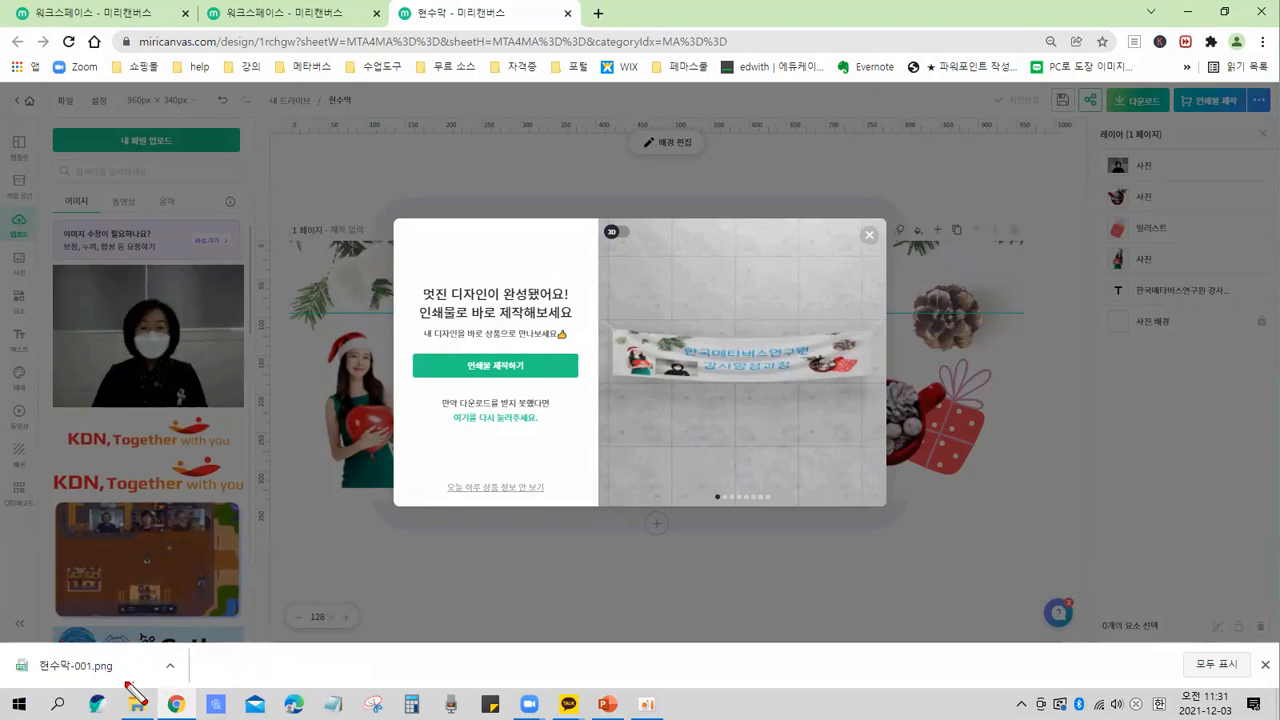
{"action": "left_click_drag", "start_coordinate": [28, 677], "coordinate": [117, 688]}
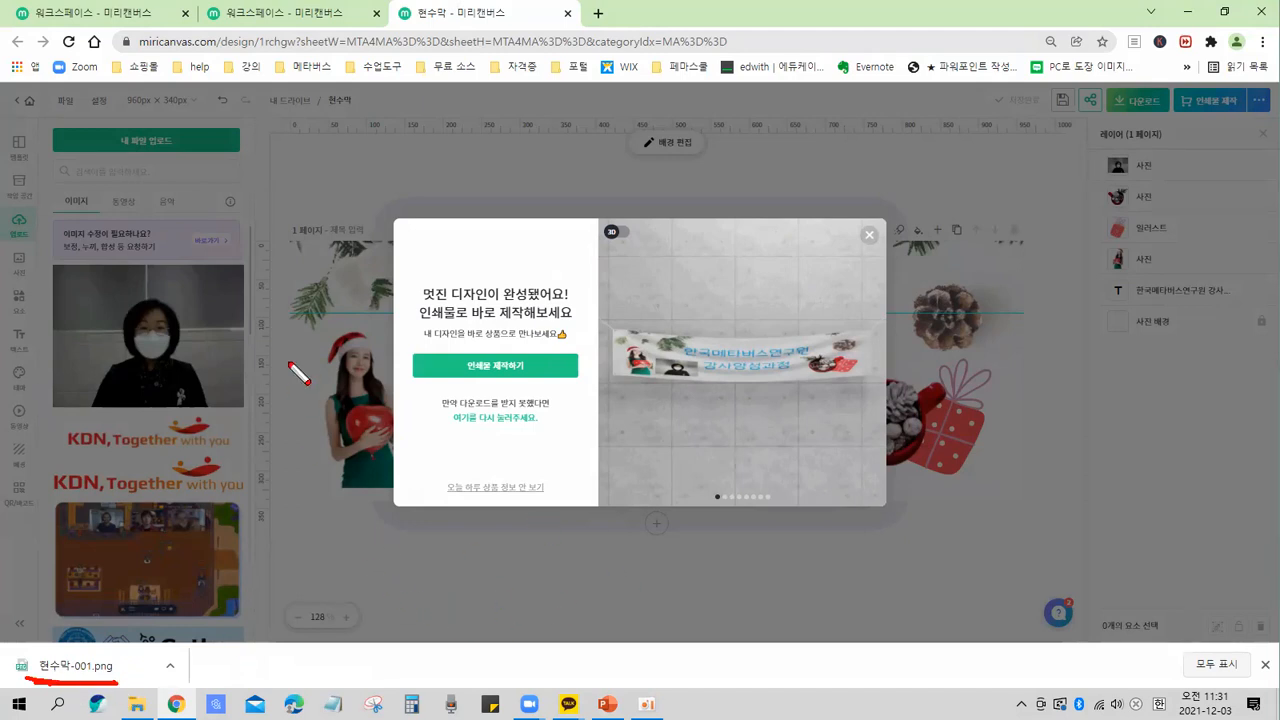
{"action": "left_click_drag", "start_coordinate": [374, 111], "coordinate": [330, 131]}
{"action": "left_click_drag", "start_coordinate": [312, 55], "coordinate": [340, 127]}
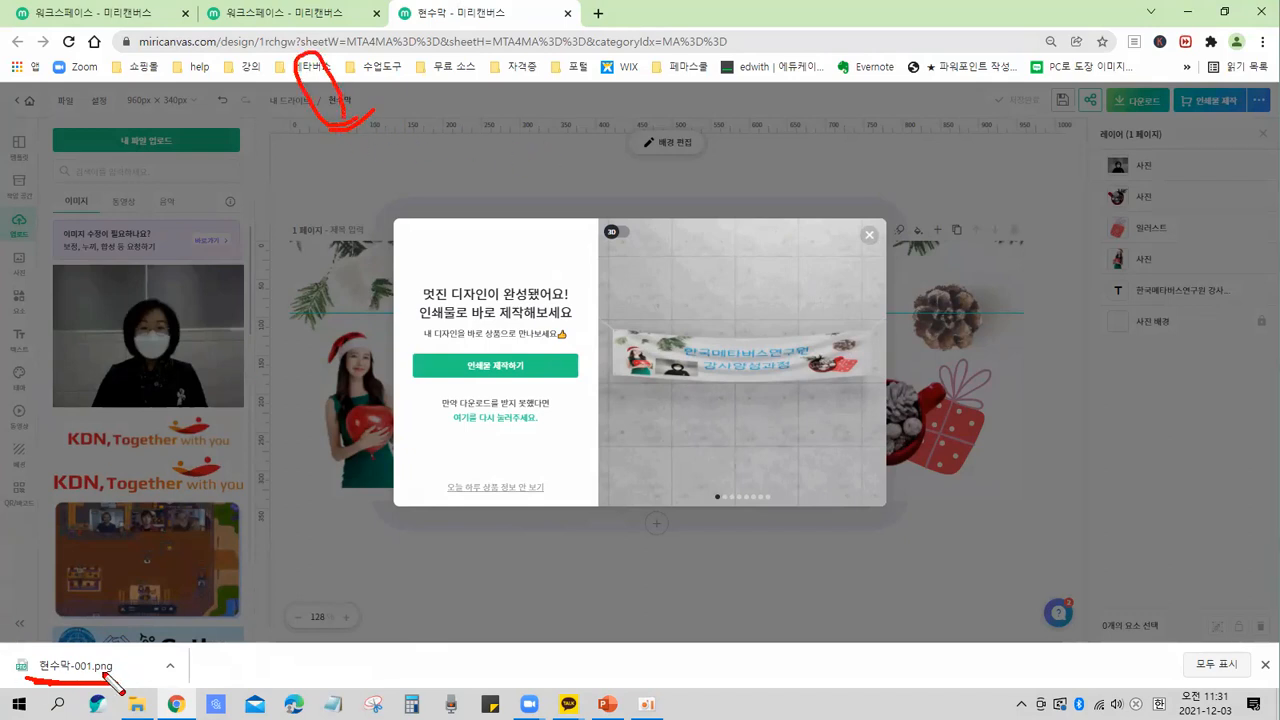
{"action": "left_click_drag", "start_coordinate": [18, 665], "coordinate": [158, 680]}
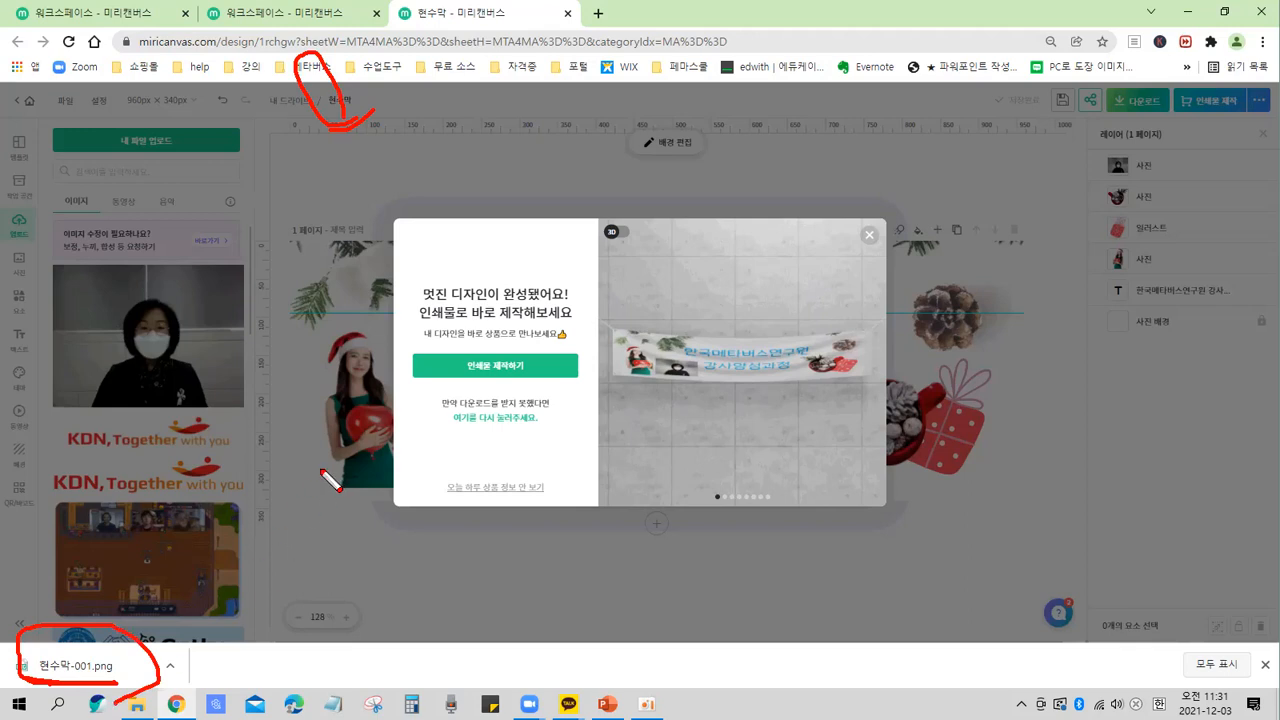
{"action": "mouse_move", "coordinate": [106, 650]}
{"action": "left_mouse_down"}
{"action": "mouse_move", "coordinate": [120, 678]}
{"action": "mouse_move", "coordinate": [152, 660]}
{"action": "left_mouse_up"}
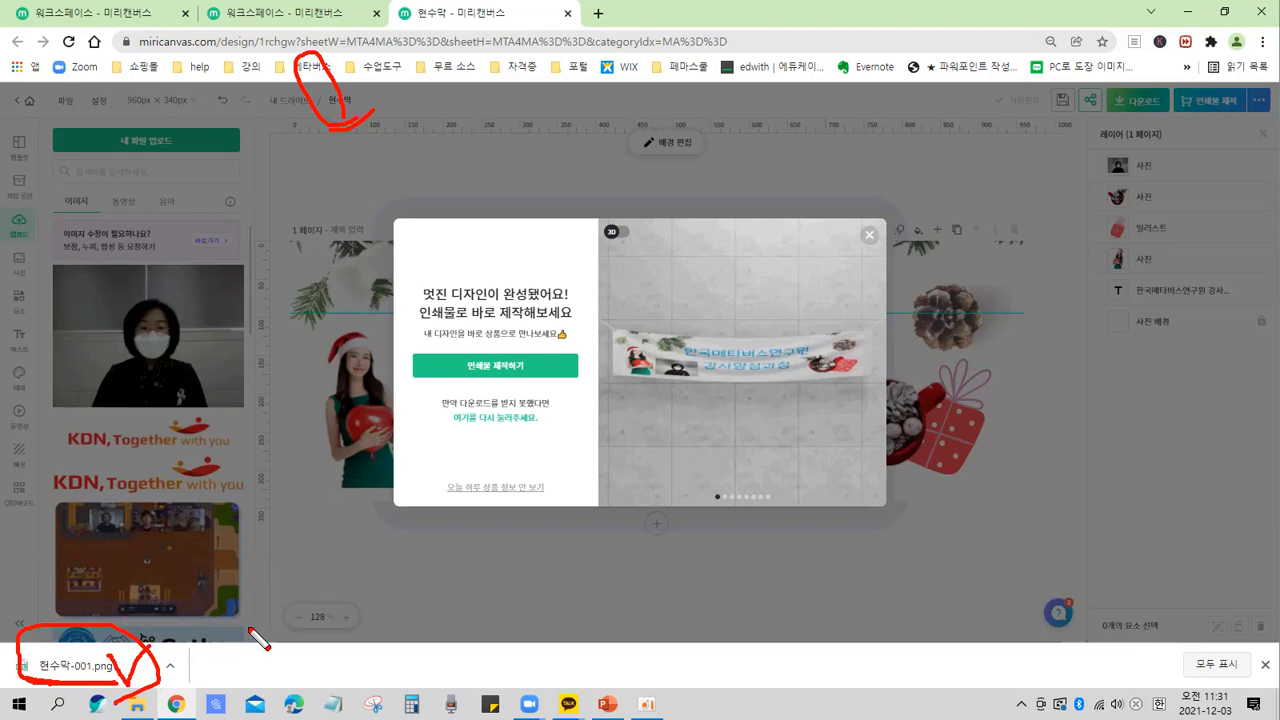
{"action": "key", "text": "Escape"}
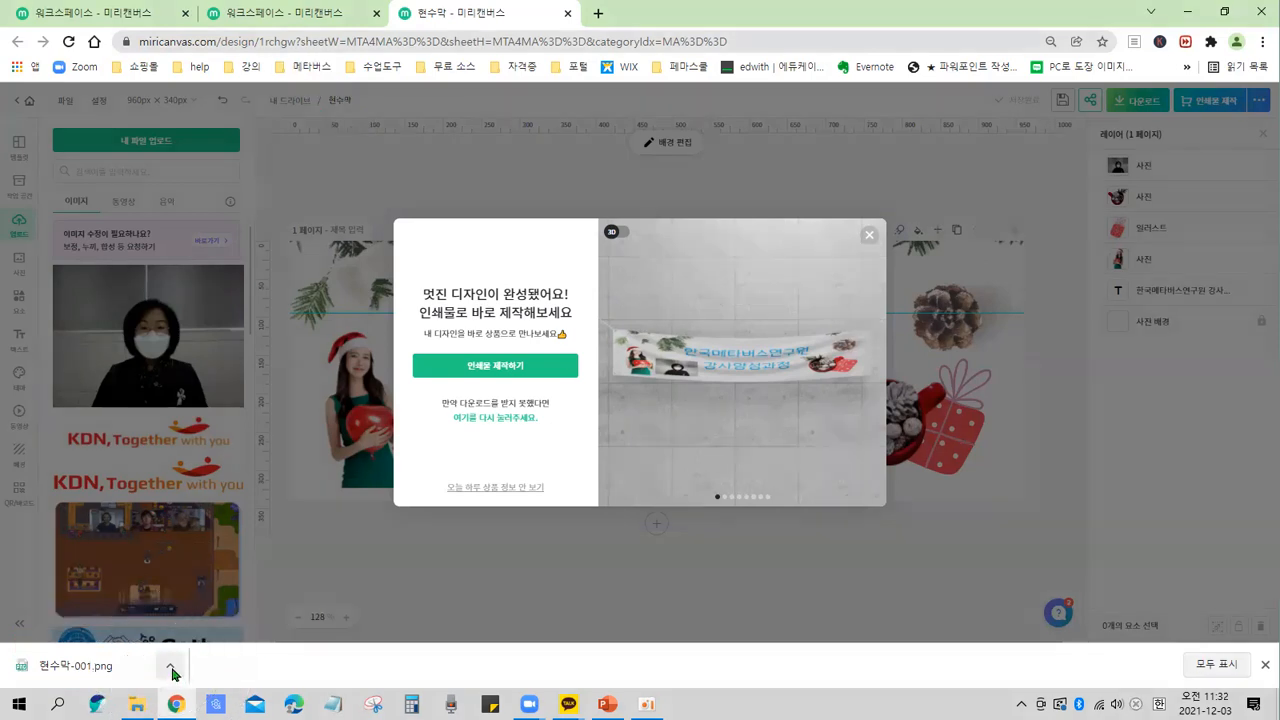
Try to open the folder containing the downloaded banner file from the browser's download item.
{"action": "key", "text": "ctrl"}
{"action": "key", "text": "ctrl"}
{"action": "key", "text": "ctrl"}
{"action": "key", "text": "ctrl"}
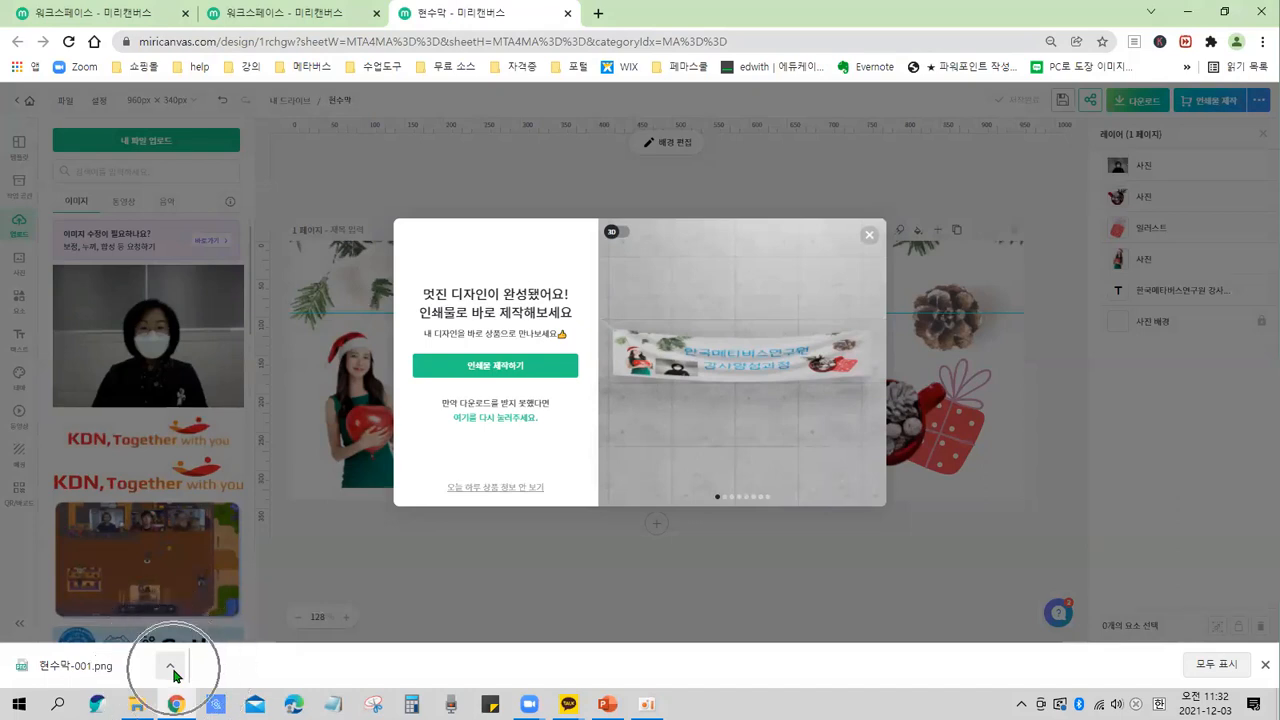
{"action": "left_click", "coordinate": [173, 667]}
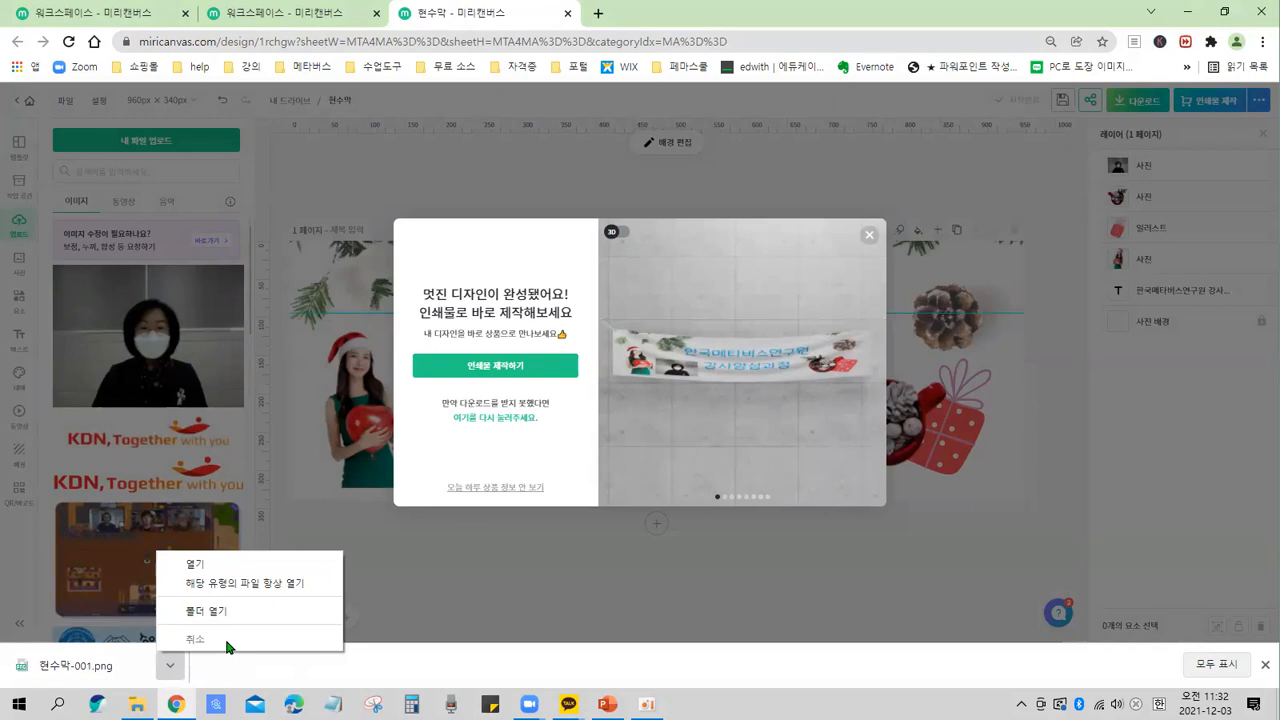
{"action": "key", "text": "ctrl"}
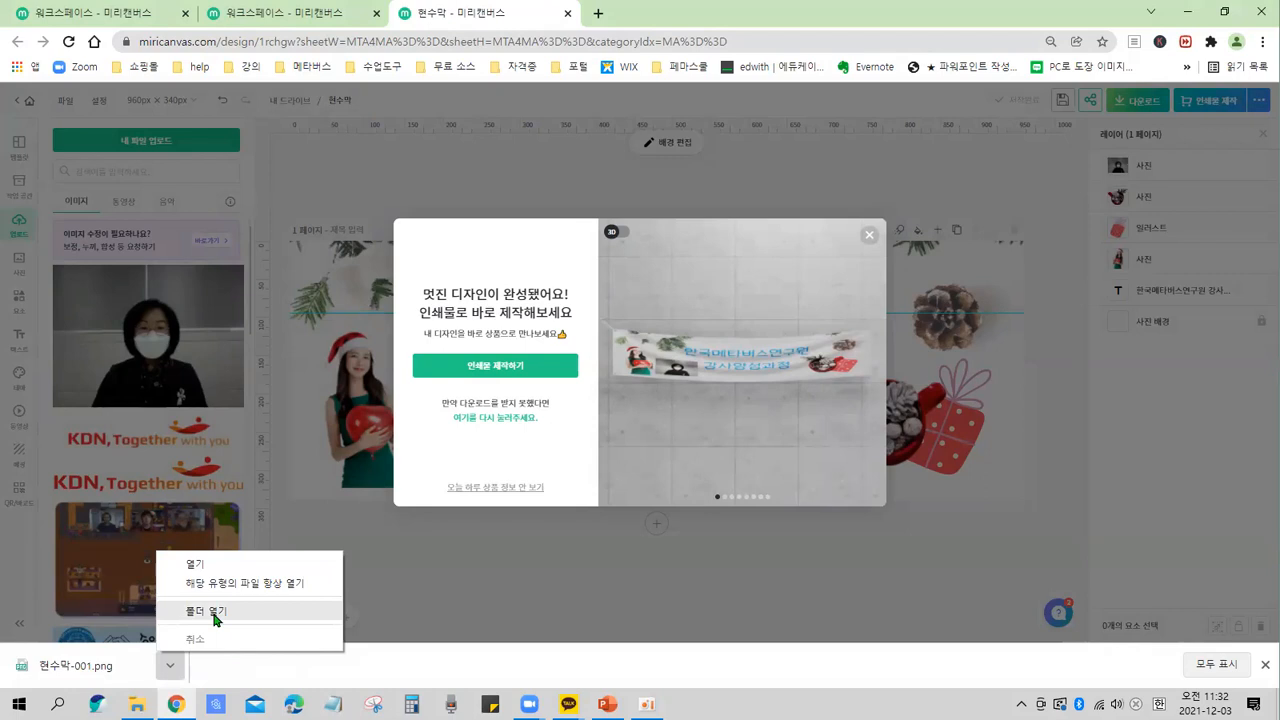
{"action": "left_click", "coordinate": [538, 601]}
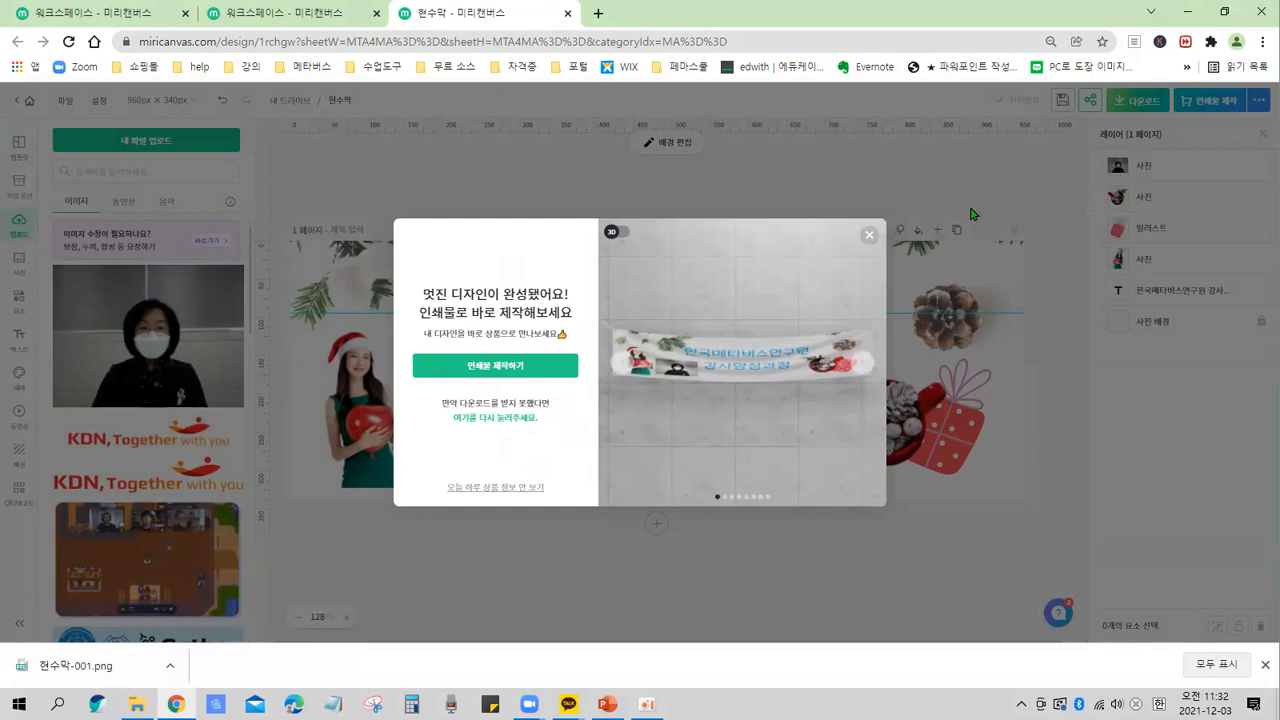
{"action": "left_click", "coordinate": [1133, 147]}
{"action": "left_click", "coordinate": [1148, 103]}
{"action": "left_click", "coordinate": [1050, 222]}
{"action": "left_click", "coordinate": [1113, 413]}
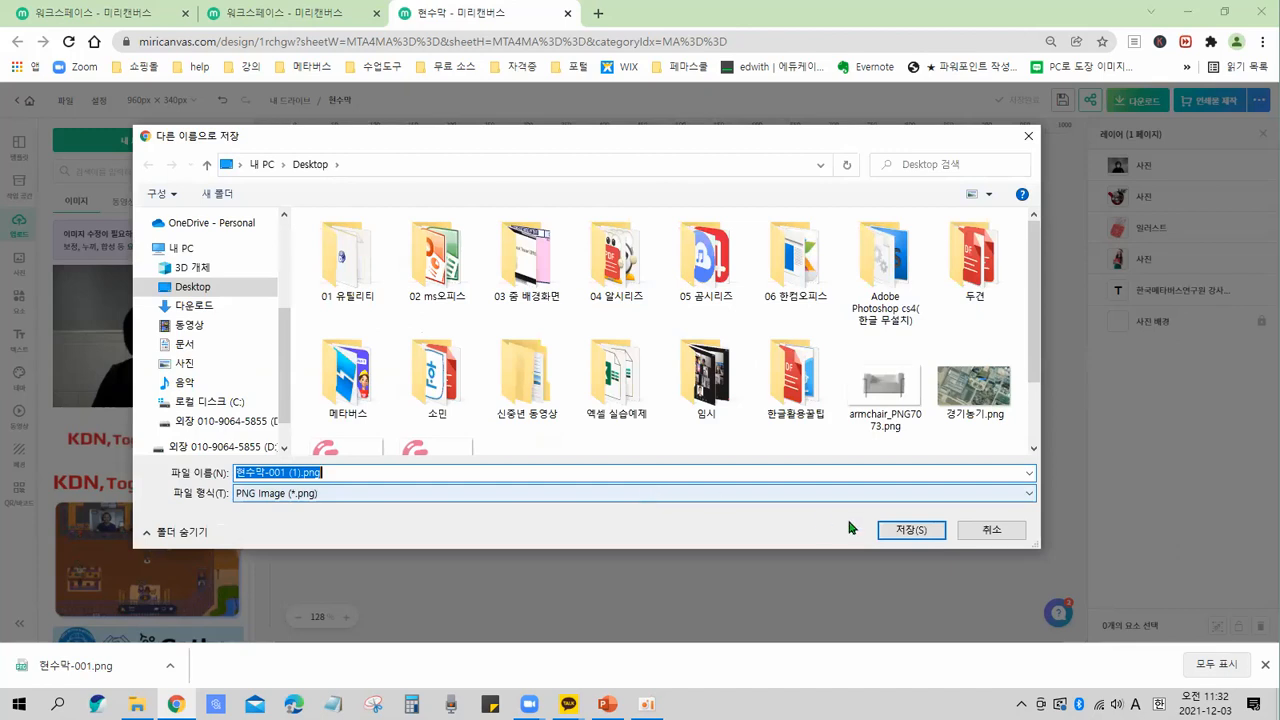
{"action": "left_click", "coordinate": [983, 530]}
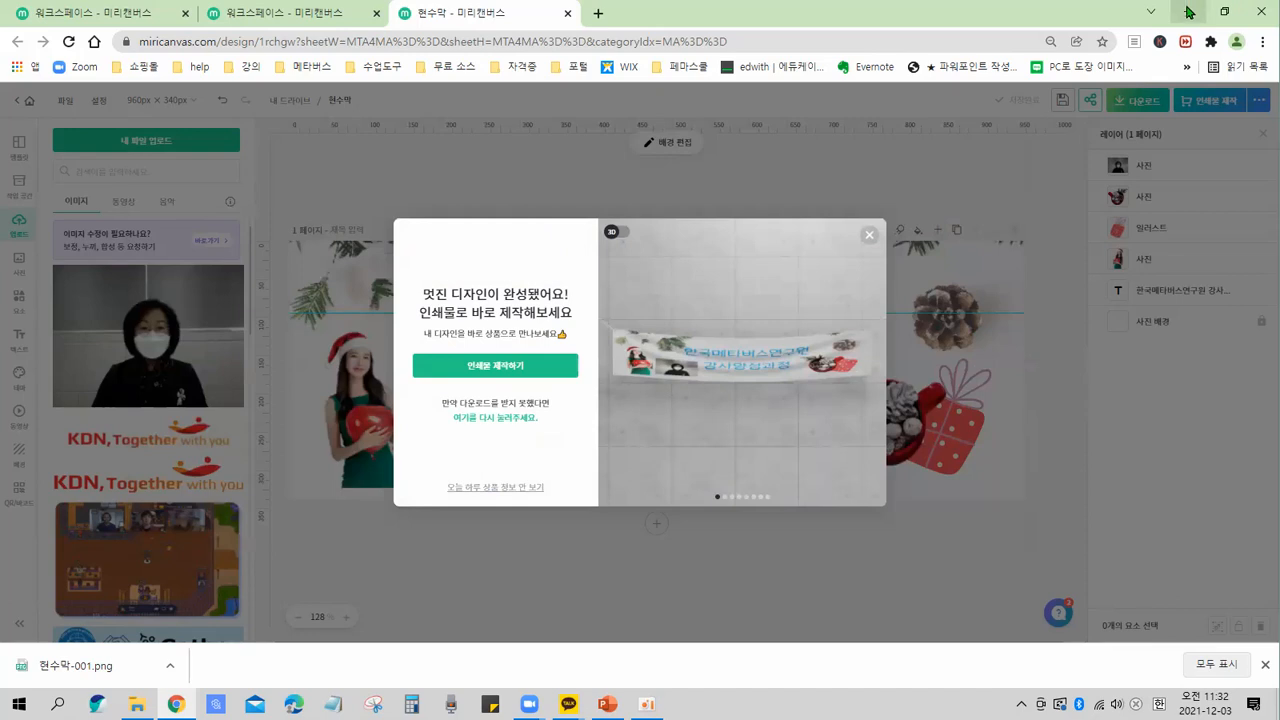
{"action": "key", "text": "ctrl"}
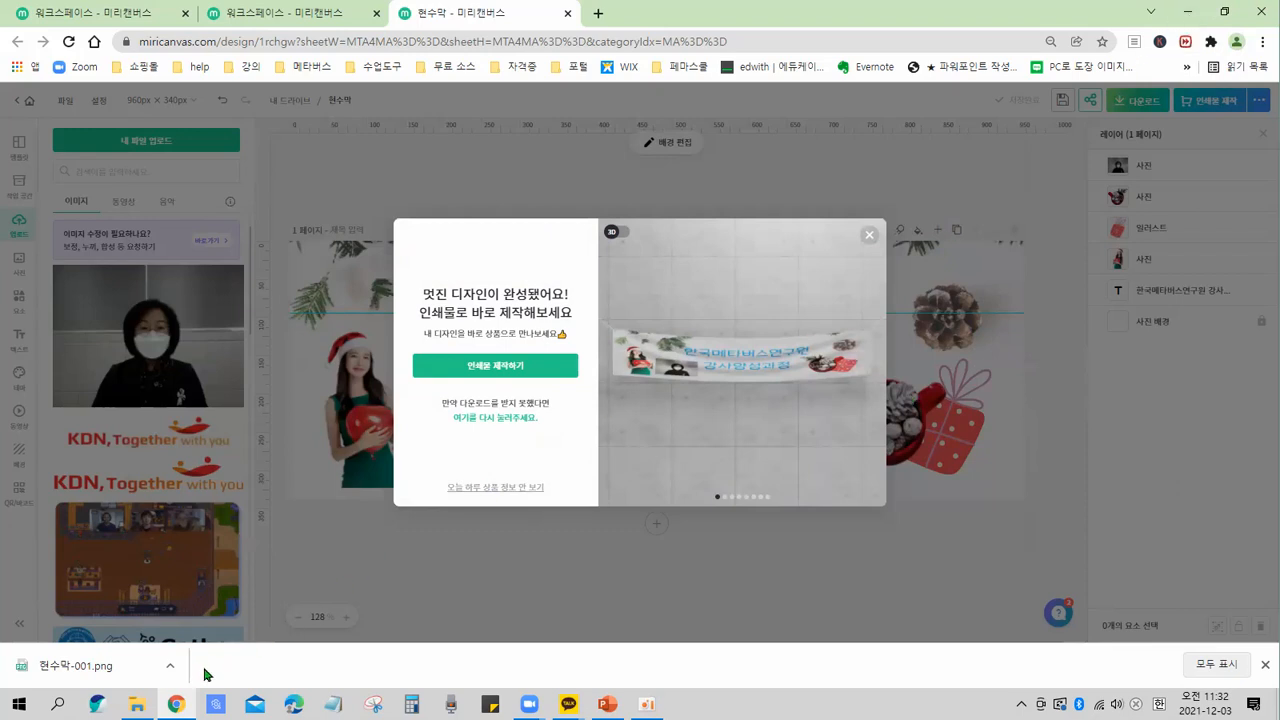
{"action": "key", "text": "ctrl"}
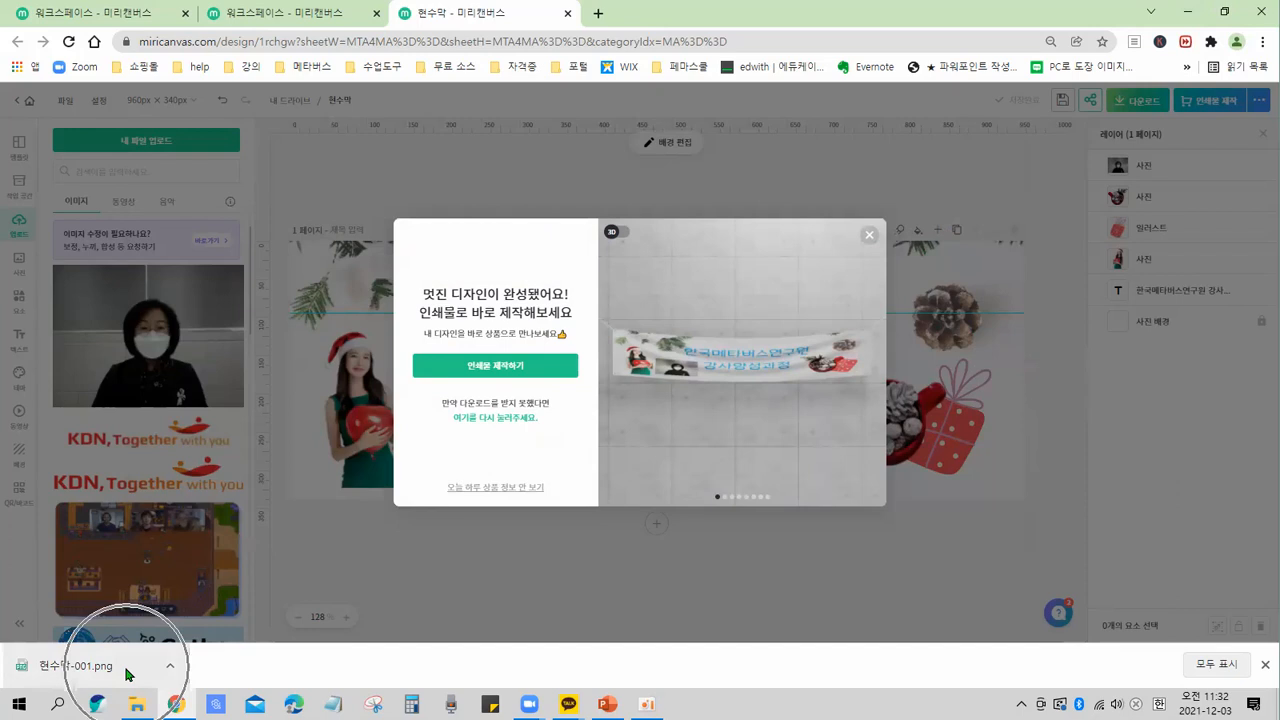
{"action": "key", "text": "ctrl"}
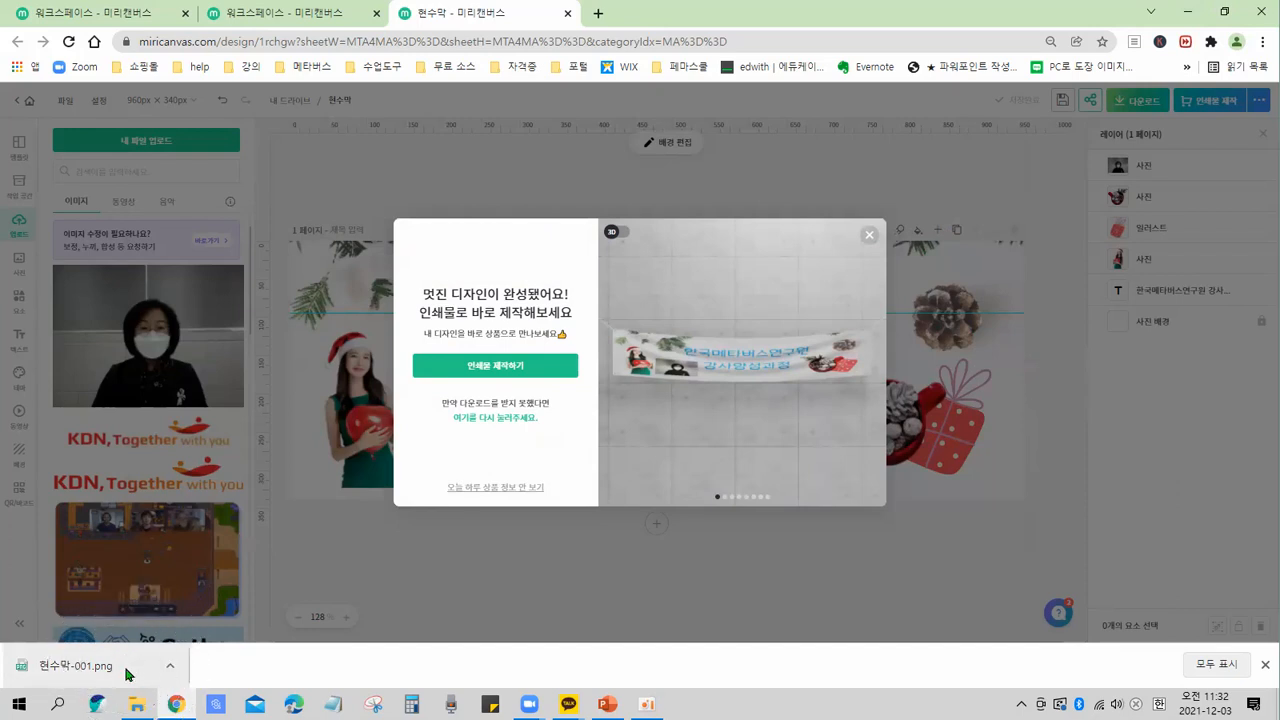
{"action": "key", "text": "ctrl"}
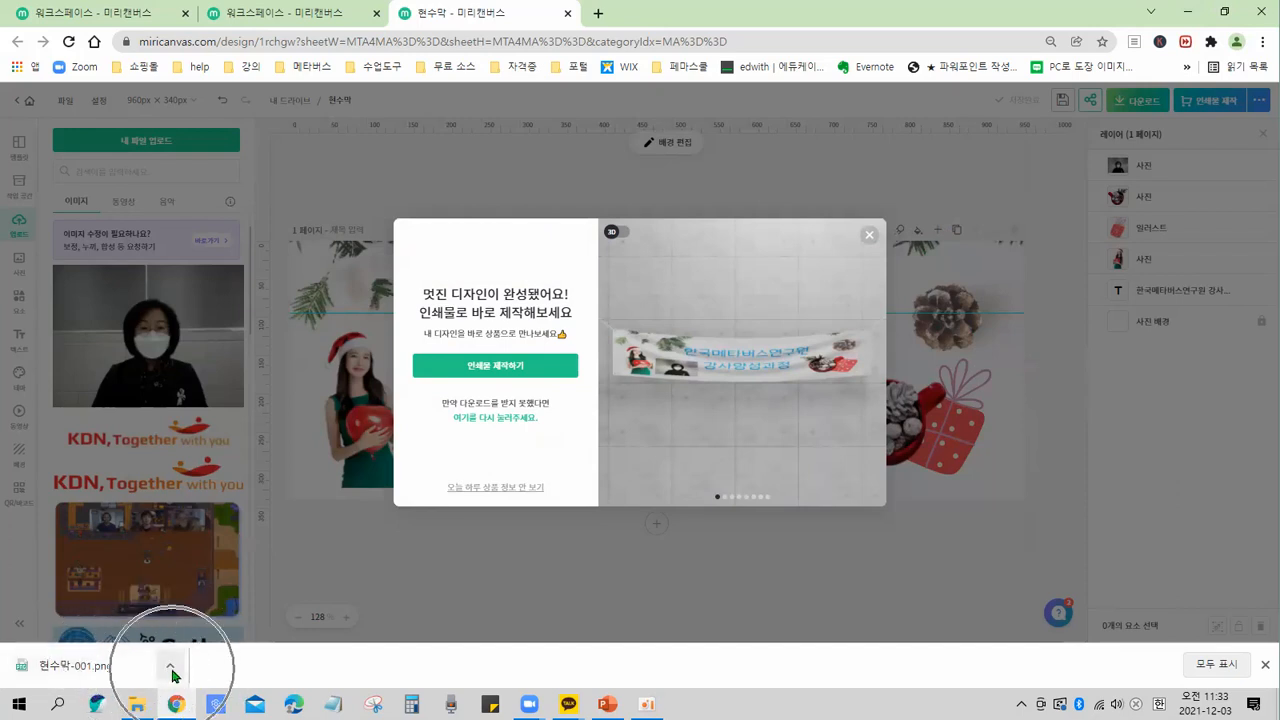
{"action": "key", "text": "ctrl"}
{"action": "left_click", "coordinate": [170, 666]}
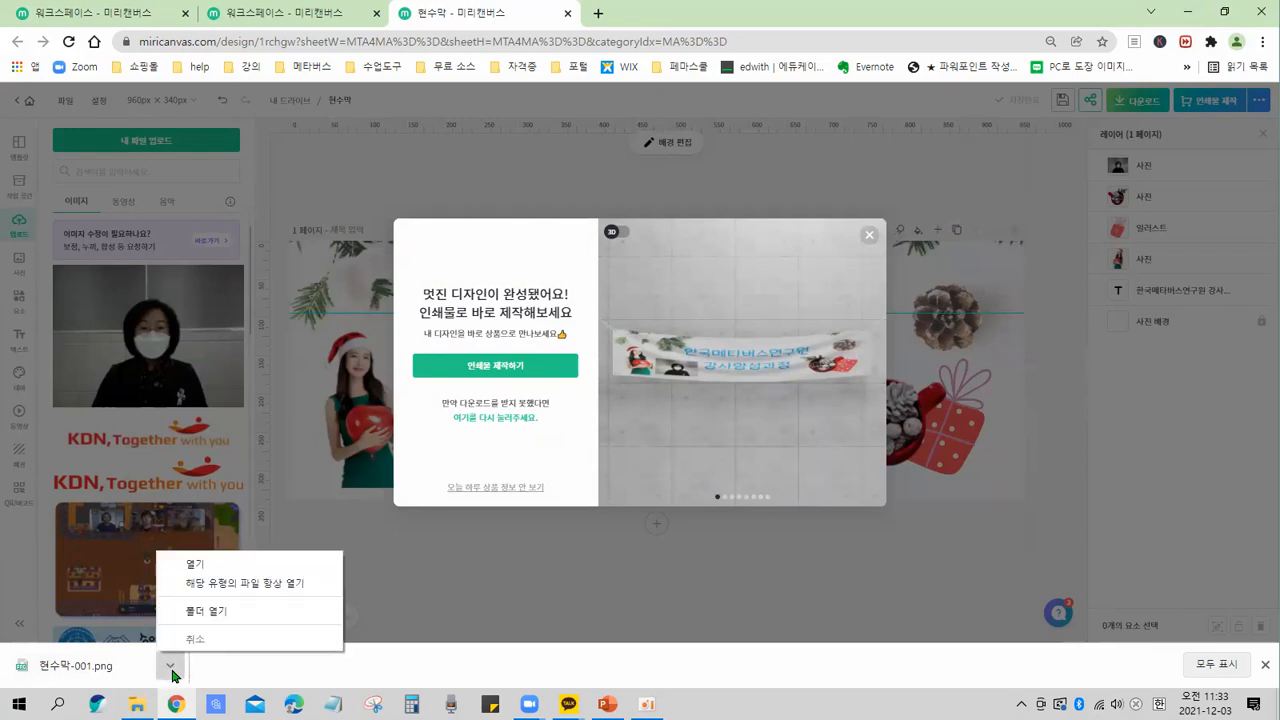
{"action": "left_click", "coordinate": [237, 624]}
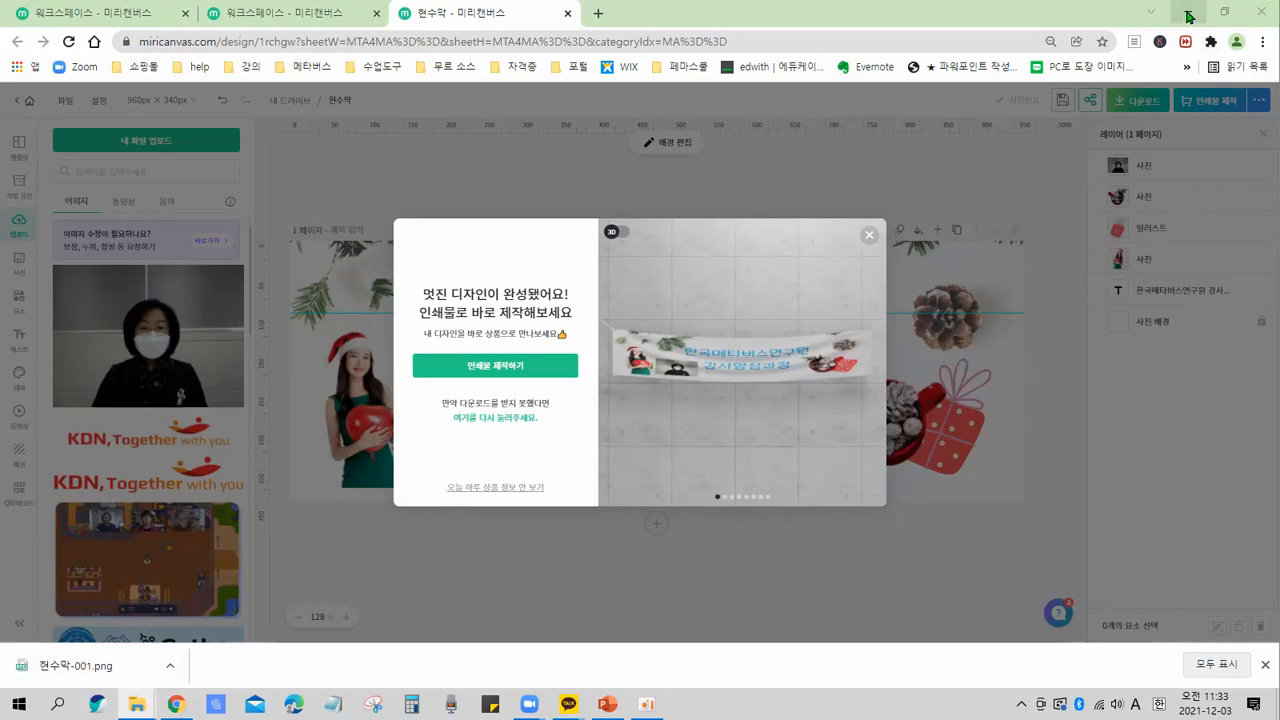
Minimize the browser and recorder, open File Explorer, and look in the Downloads folder for the banner file.
{"action": "left_click", "coordinate": [1188, 15]}
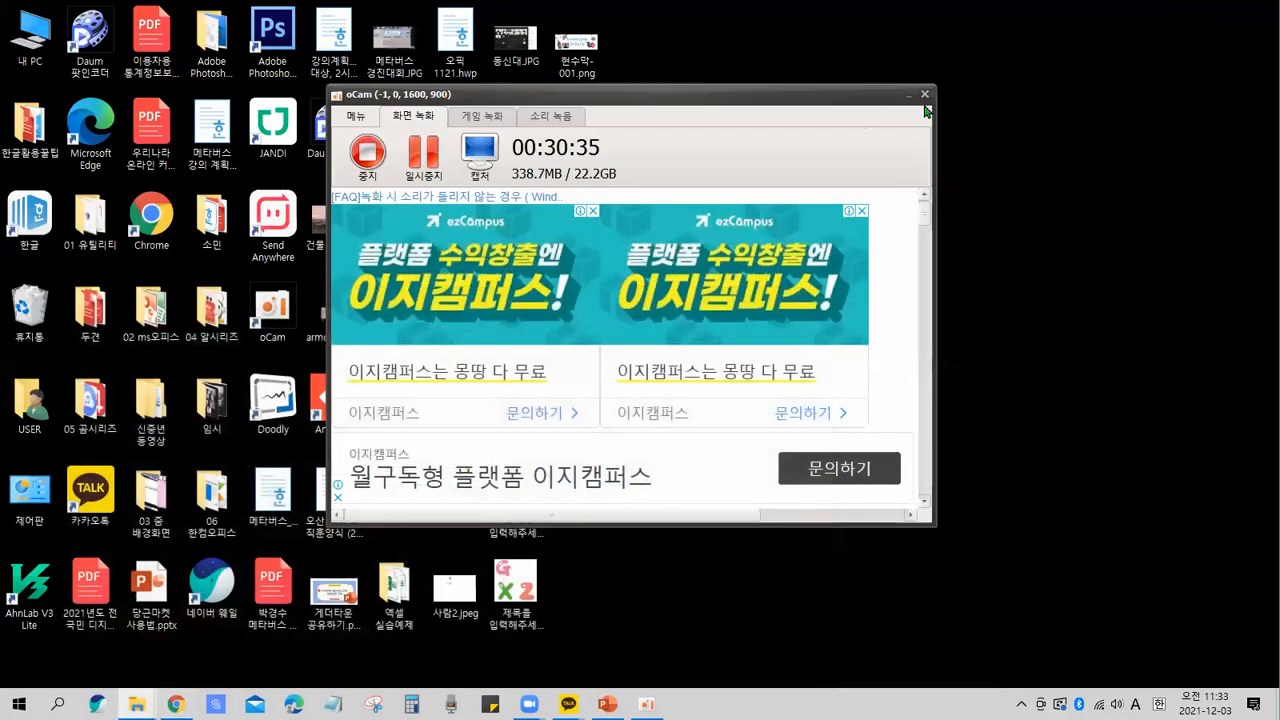
{"action": "left_click", "coordinate": [909, 95]}
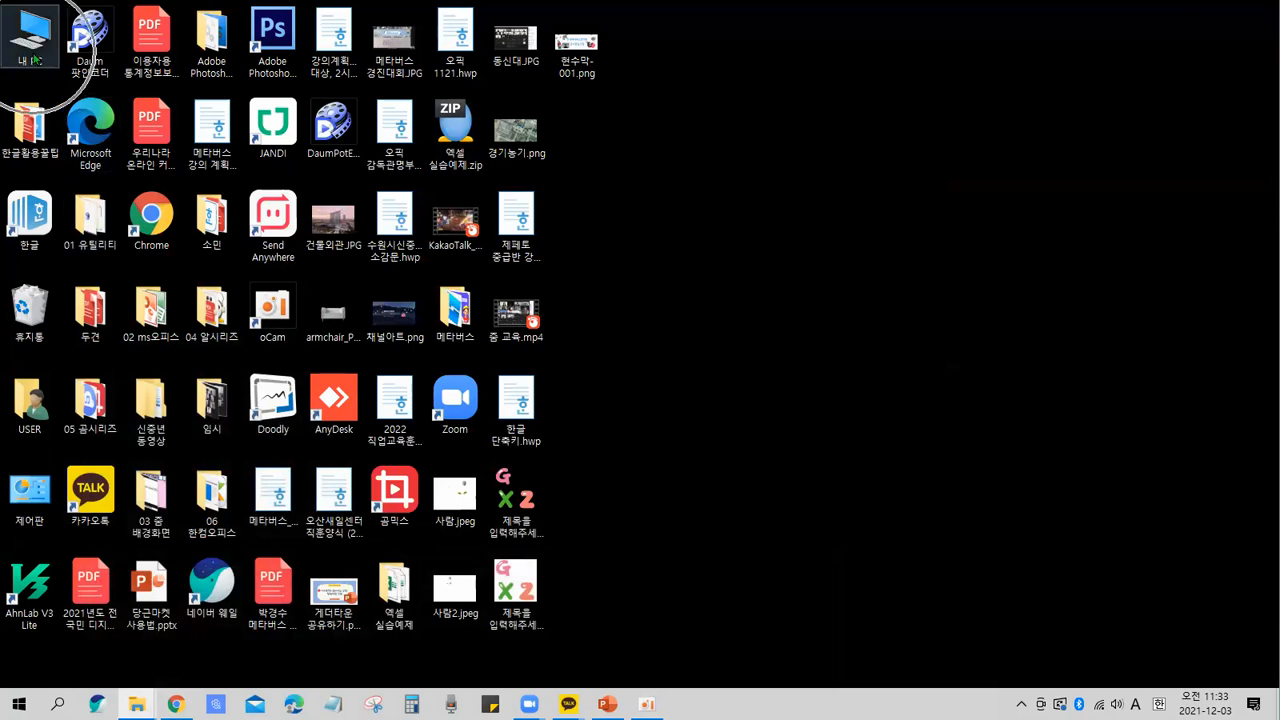
{"action": "key", "text": "ctrl"}
{"action": "key", "text": "ctrl"}
{"action": "key", "text": "ctrl"}
{"action": "key", "text": "ctrl"}
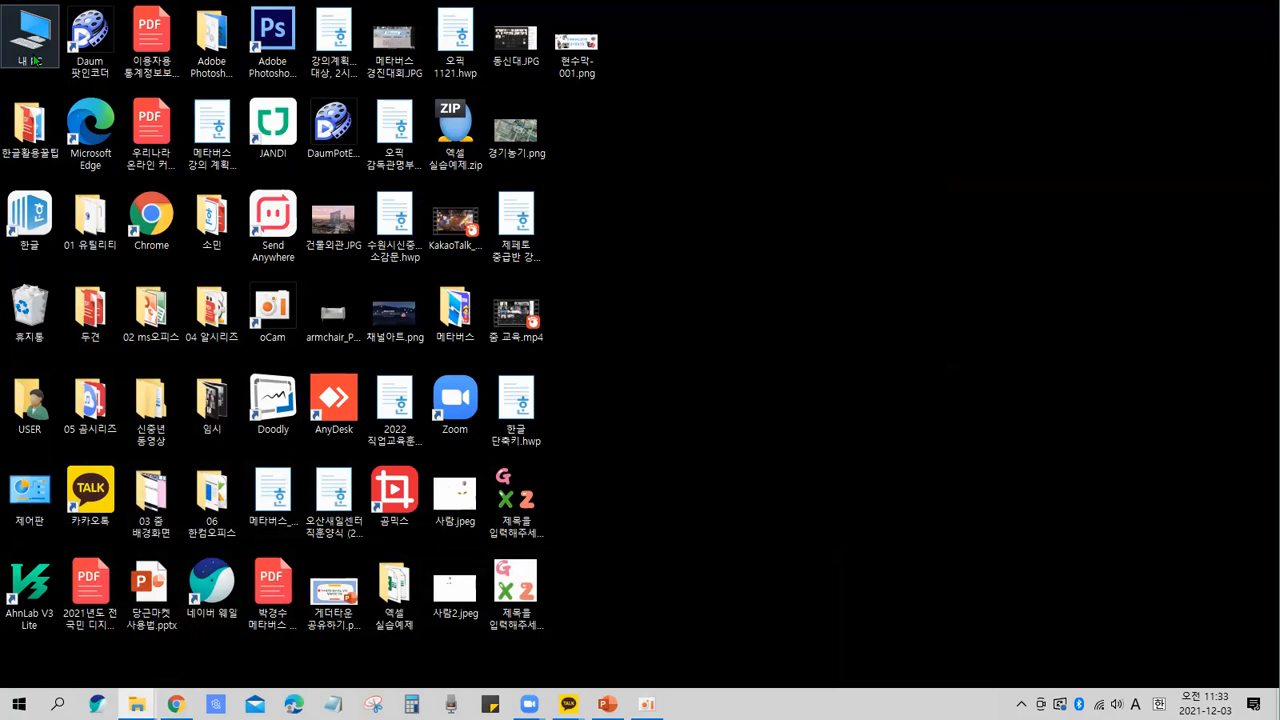
{"action": "key", "text": "ctrl"}
{"action": "key", "text": "ctrl"}
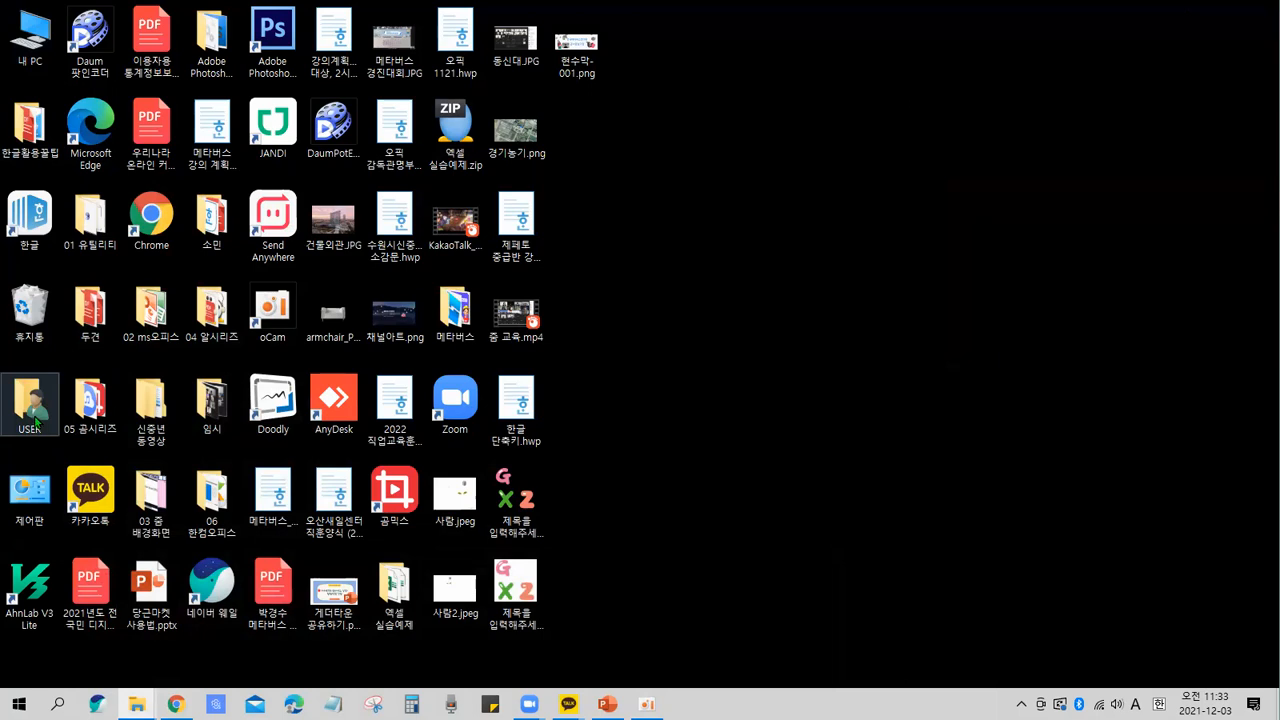
{"action": "key", "text": "ctrl"}
{"action": "key", "text": "ctrl"}
{"action": "left_click", "coordinate": [44, 429]}
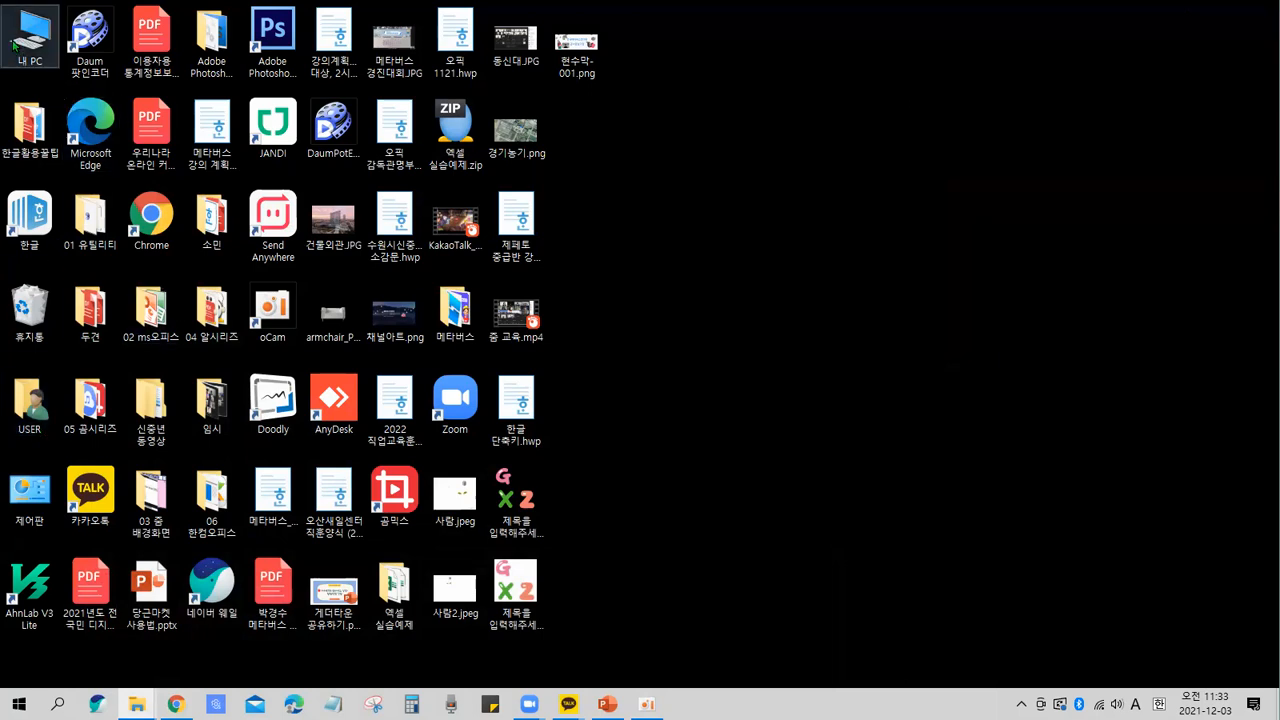
{"action": "key", "text": "super+e"}
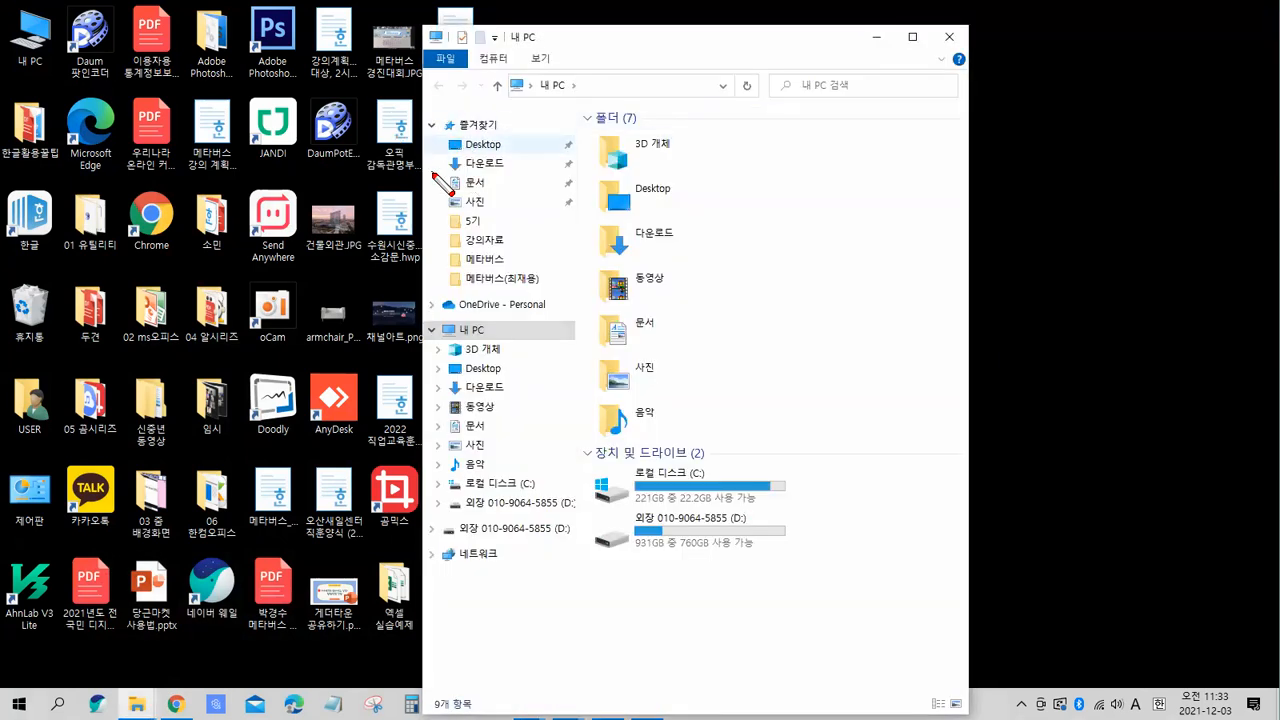
{"action": "mouse_move", "coordinate": [435, 174]}
{"action": "left_mouse_down"}
{"action": "mouse_move", "coordinate": [449, 172]}
{"action": "mouse_move", "coordinate": [420, 170]}
{"action": "mouse_move", "coordinate": [517, 181]}
{"action": "left_mouse_up"}
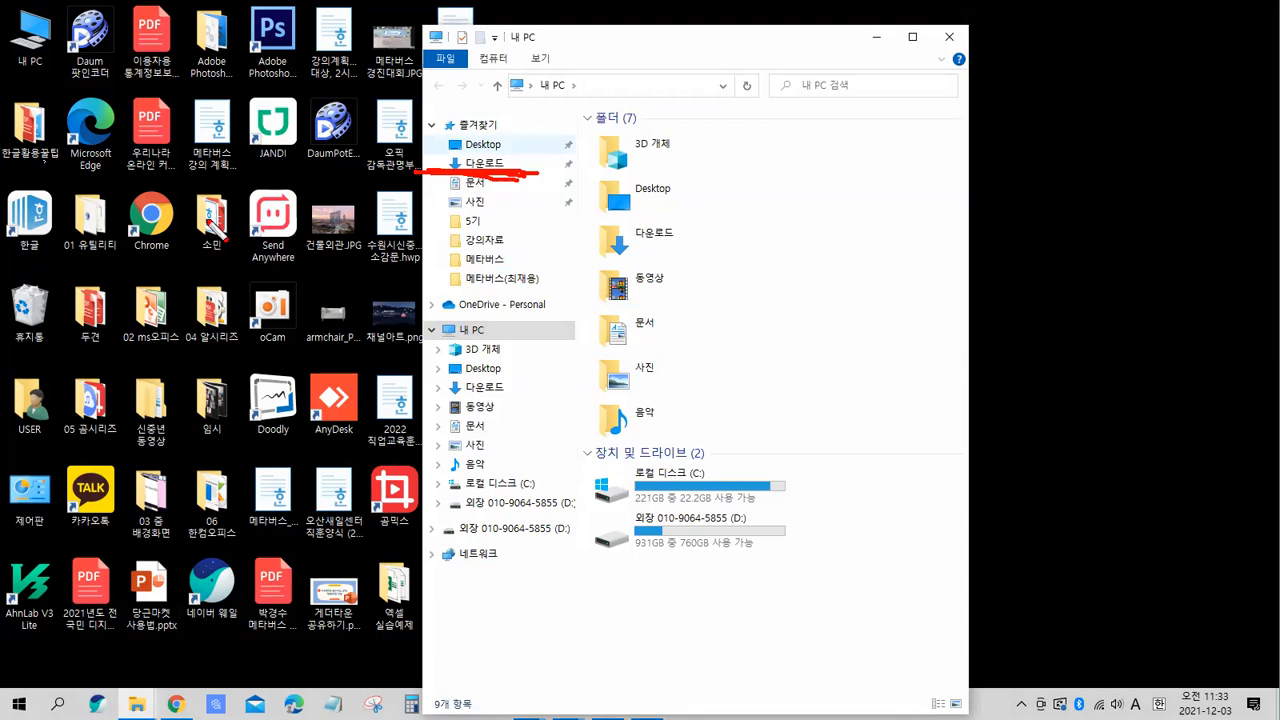
{"action": "left_click", "coordinate": [479, 172]}
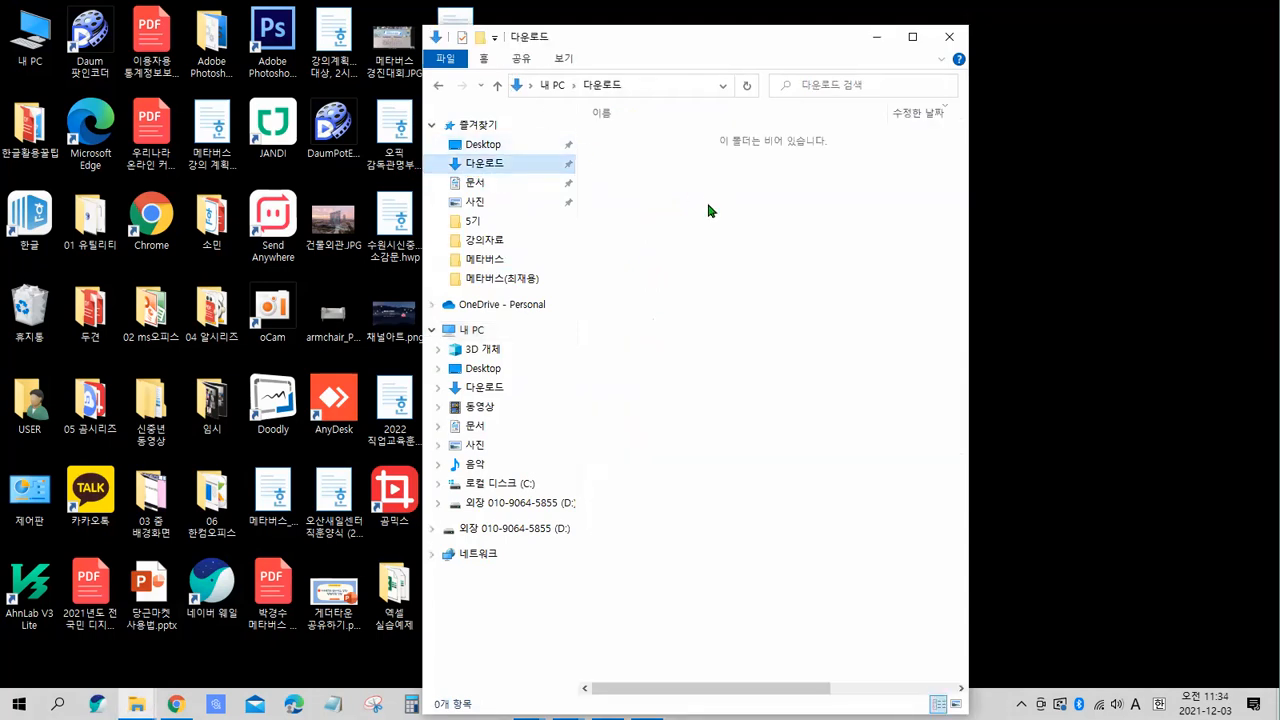
{"action": "mouse_move", "coordinate": [651, 180]}
{"action": "left_mouse_down"}
{"action": "mouse_move", "coordinate": [721, 193]}
{"action": "mouse_move", "coordinate": [629, 149]}
{"action": "mouse_move", "coordinate": [729, 199]}
{"action": "mouse_move", "coordinate": [649, 201]}
{"action": "mouse_move", "coordinate": [668, 140]}
{"action": "left_mouse_up"}
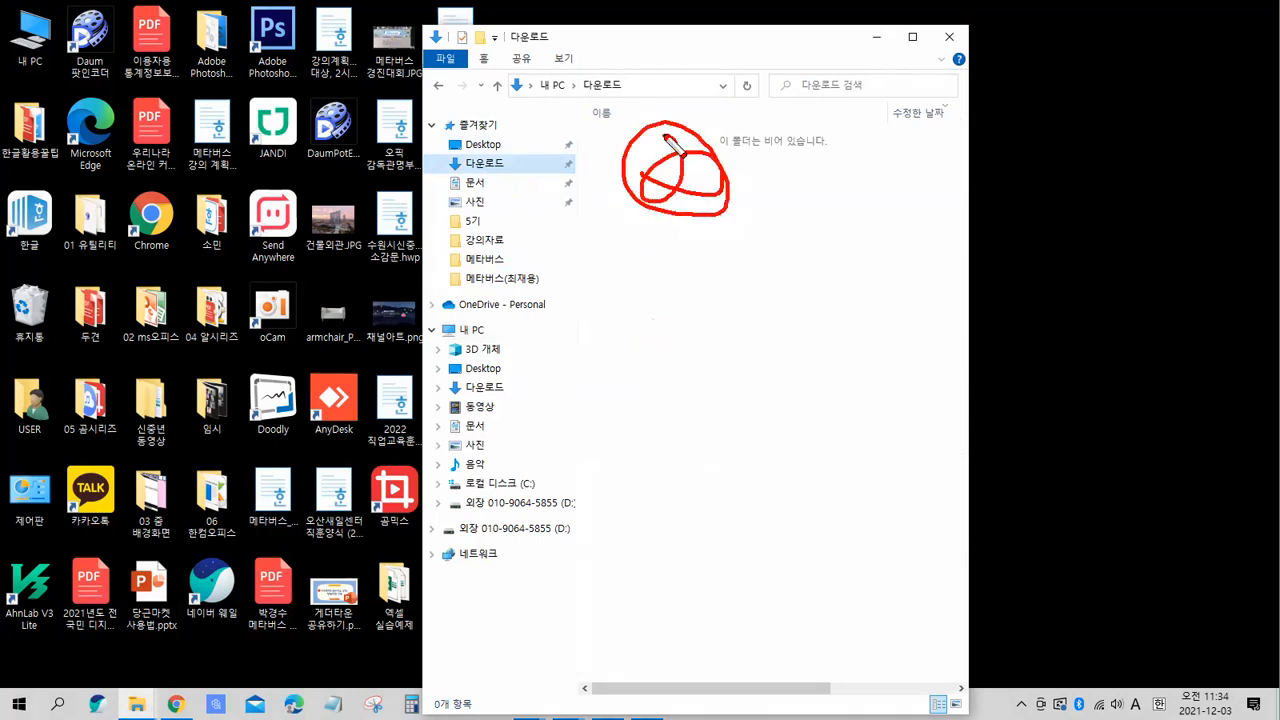
{"action": "key", "text": "Escape"}
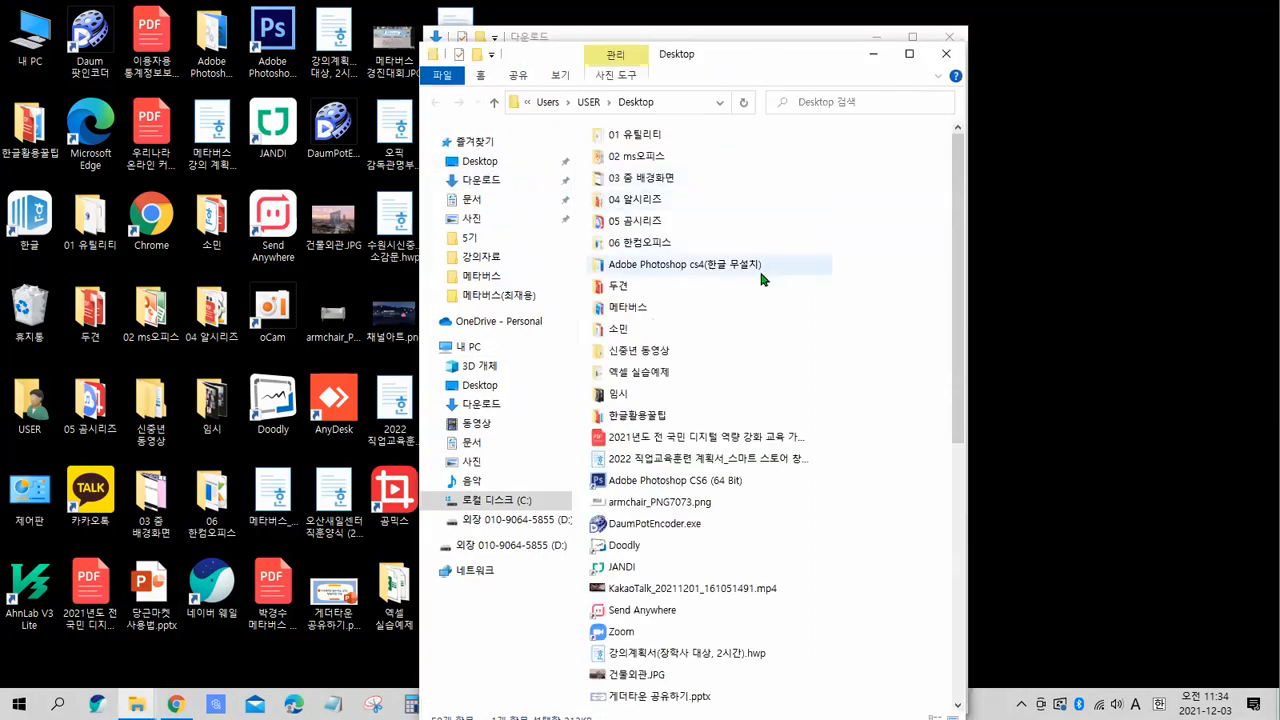
Find 현수막-001.png in the Desktop folder and open it maximized in the image viewer.
{"action": "double_click", "coordinate": [731, 56]}
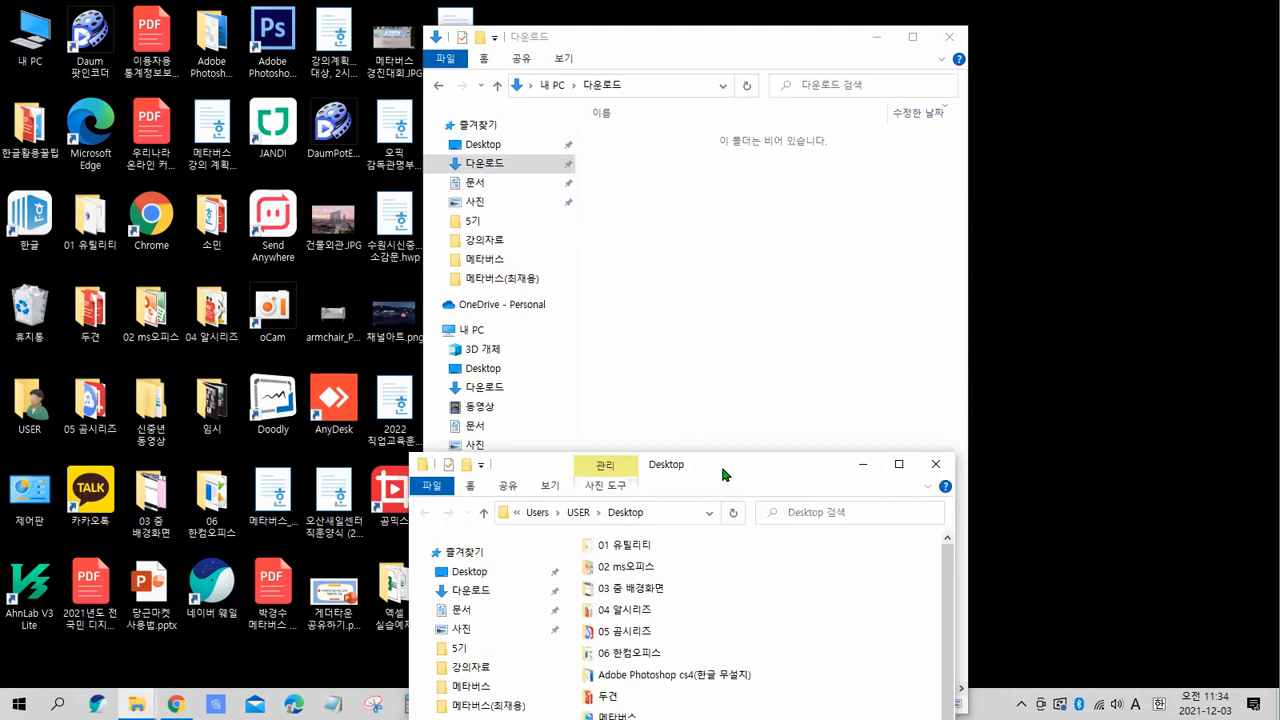
{"action": "left_click_drag", "start_coordinate": [720, 462], "coordinate": [659, 53]}
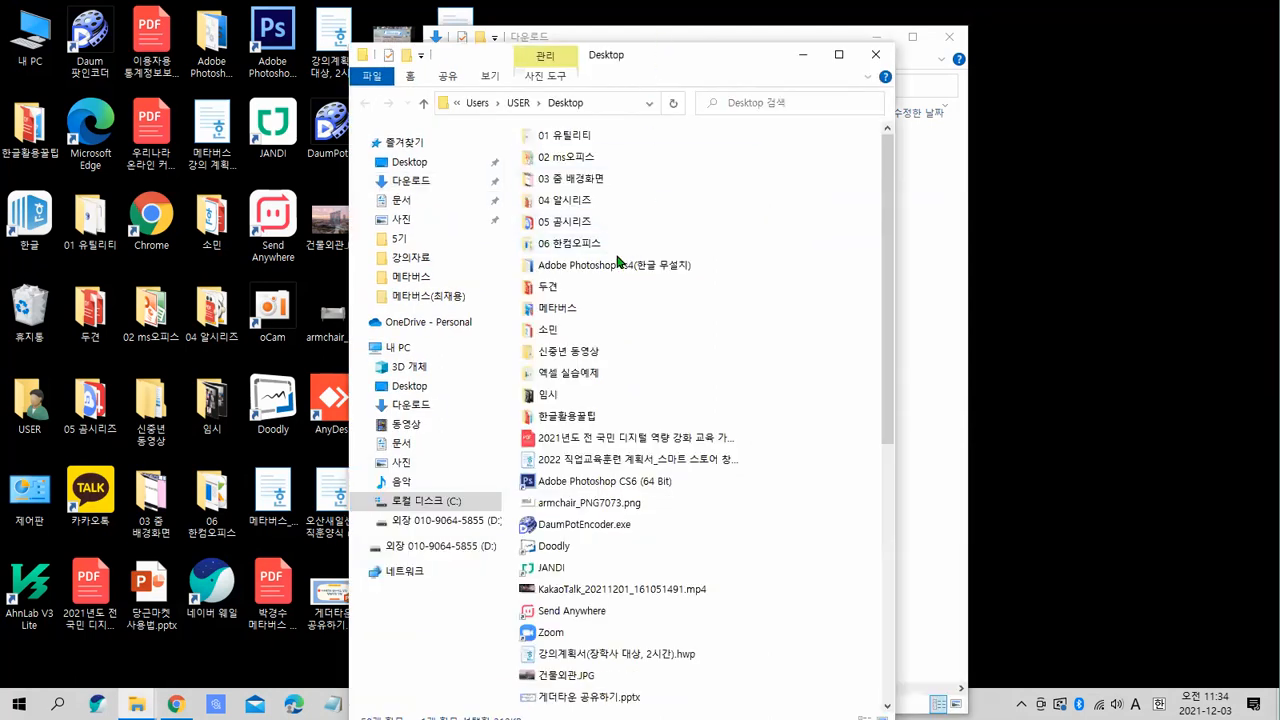
{"action": "scroll", "coordinate": [624, 262], "scroll_direction": "down", "scroll_amount": 3}
{"action": "scroll", "coordinate": [625, 261], "scroll_direction": "down", "scroll_amount": 5}
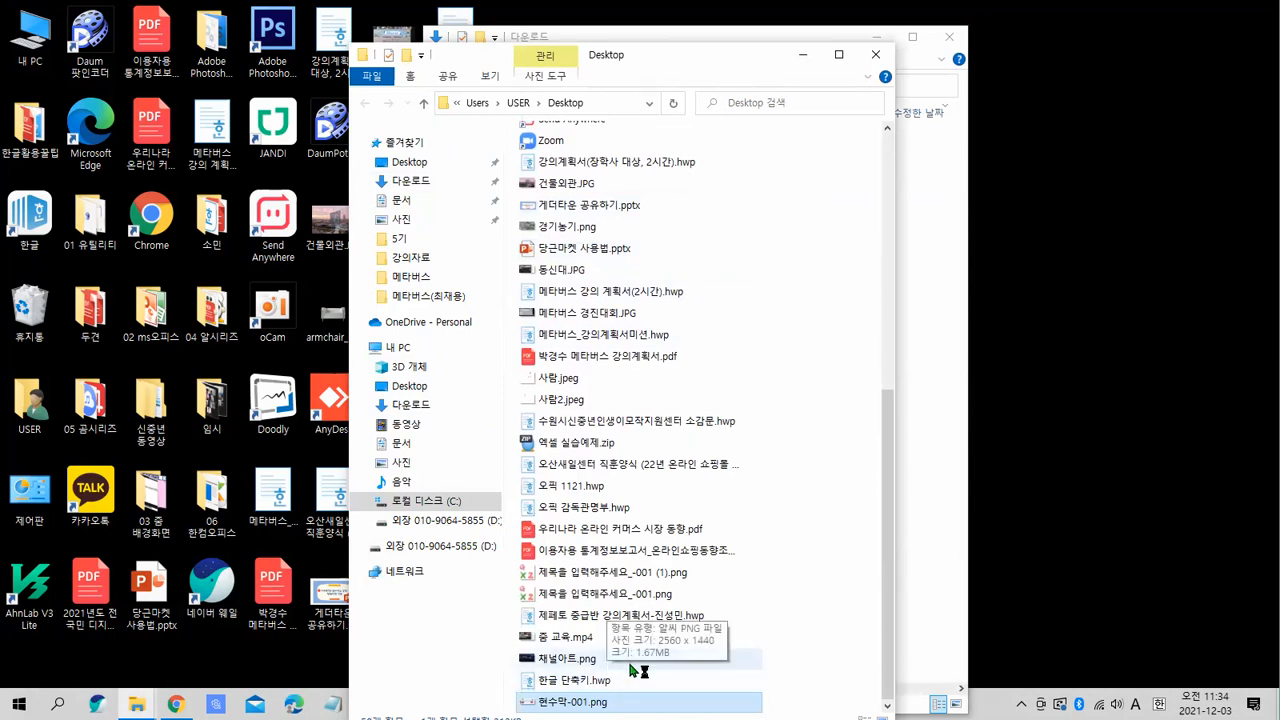
{"action": "key", "text": "alt+Tab"}
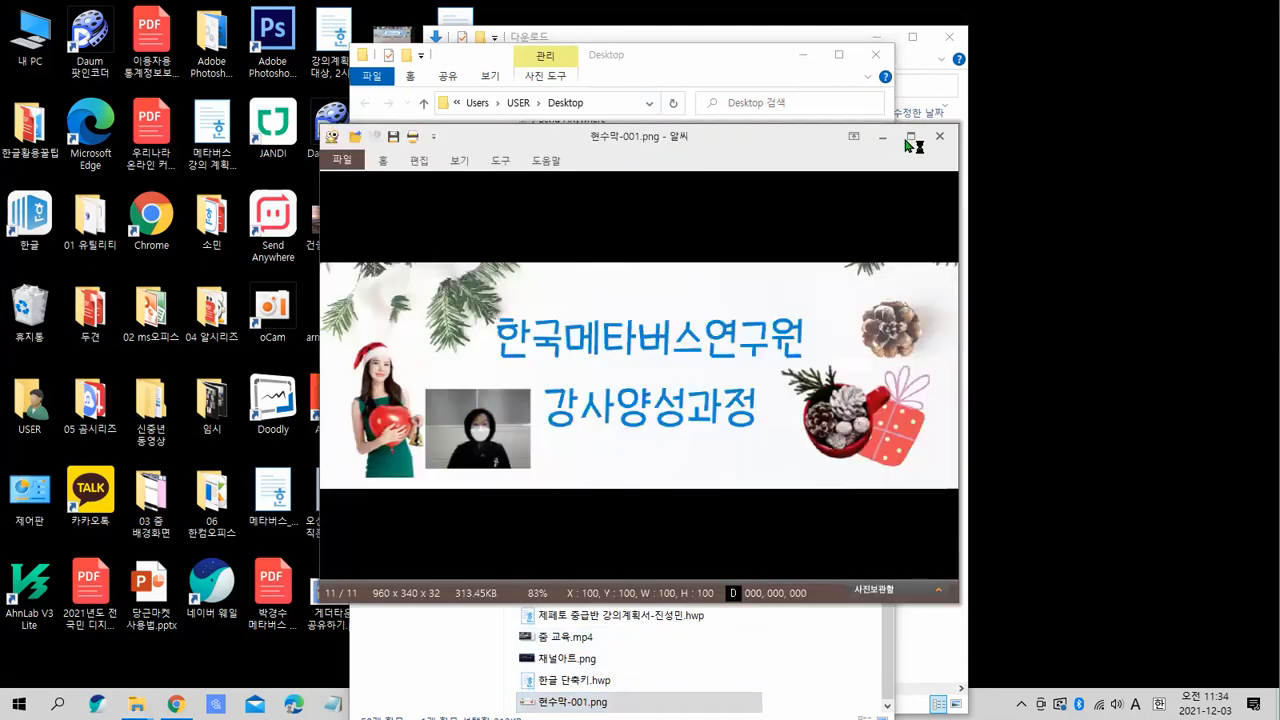
{"action": "left_click", "coordinate": [918, 133]}
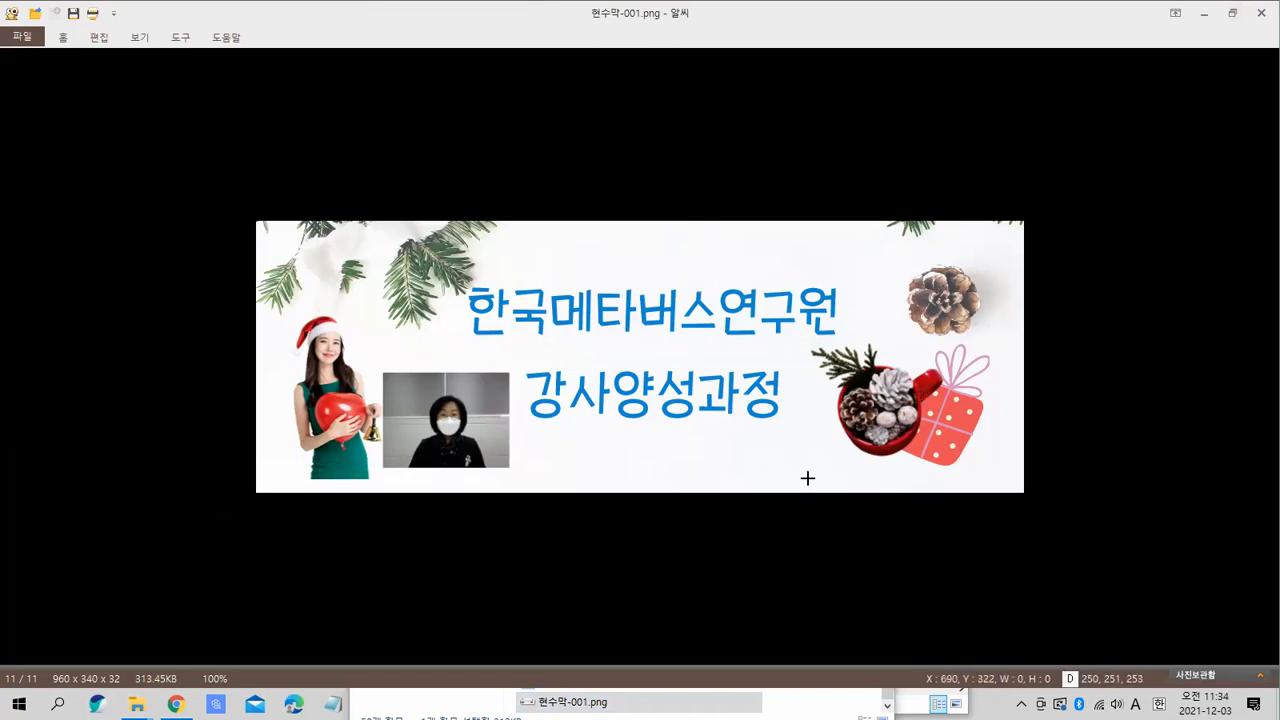
Close the image viewer and both File Explorer windows and return to the browser.
{"action": "left_click", "coordinate": [1258, 14]}
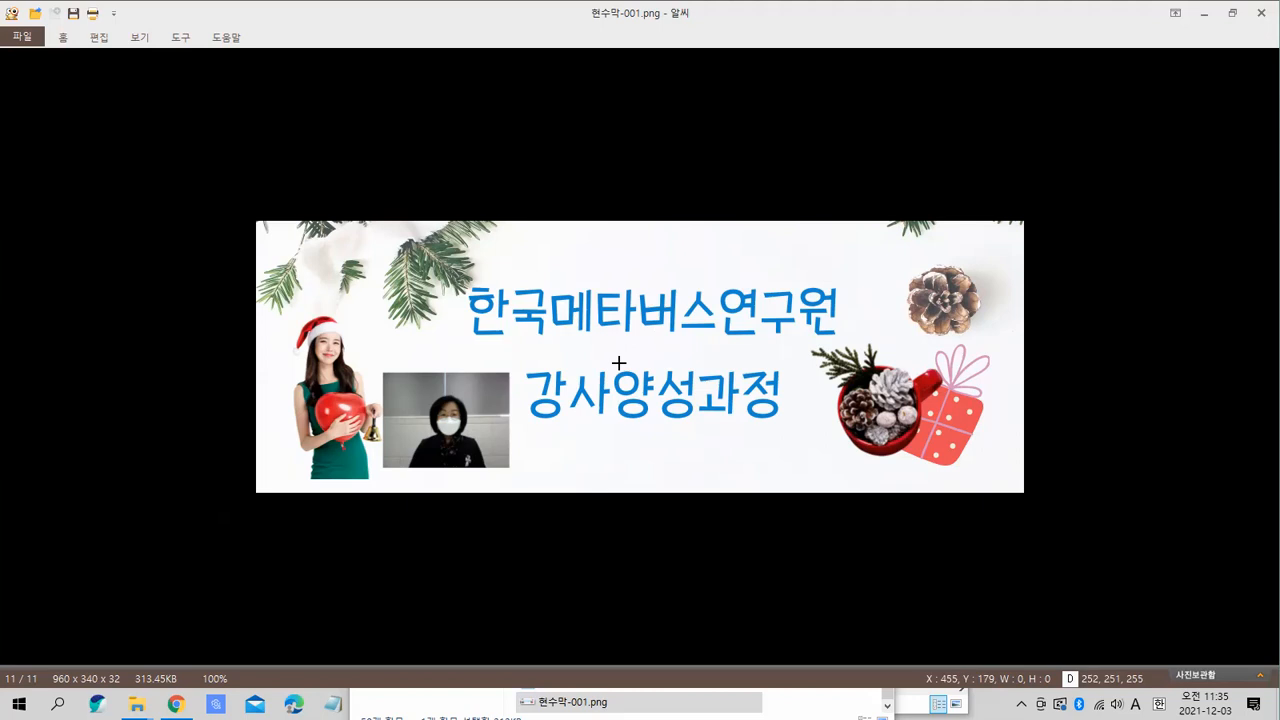
{"action": "left_click", "coordinate": [1259, 14]}
{"action": "left_click", "coordinate": [876, 54]}
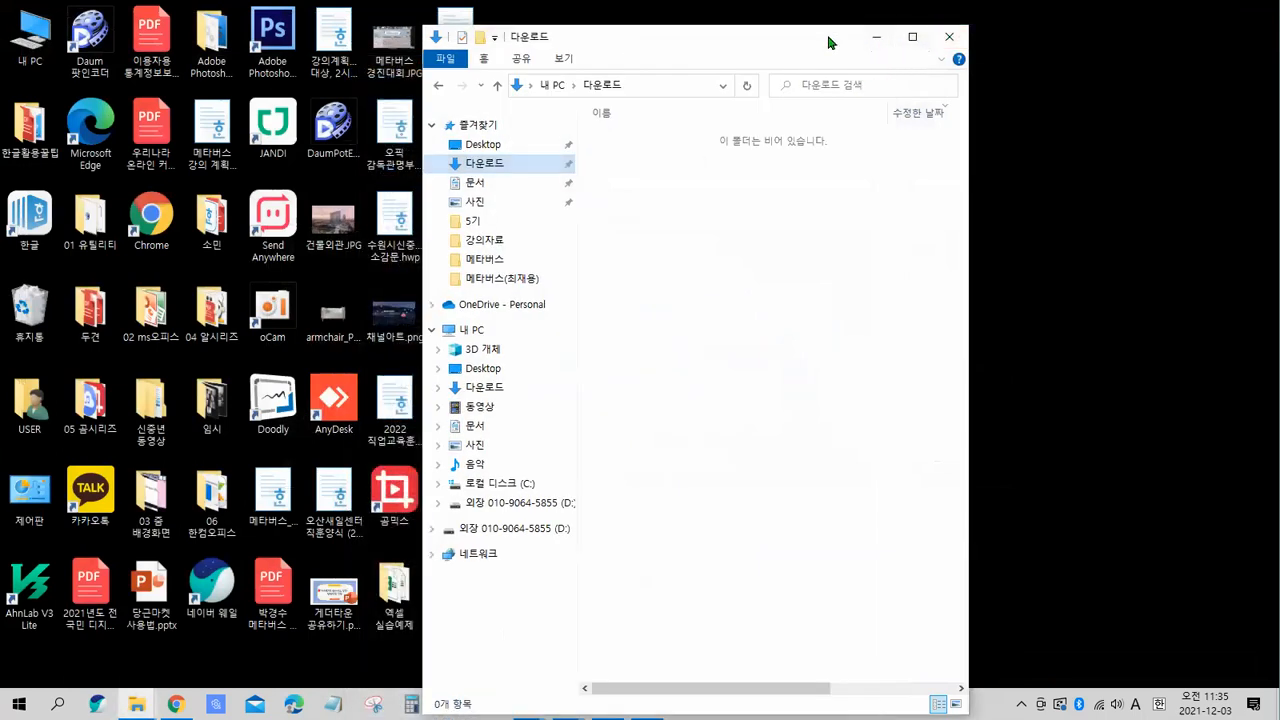
{"action": "left_click", "coordinate": [877, 37]}
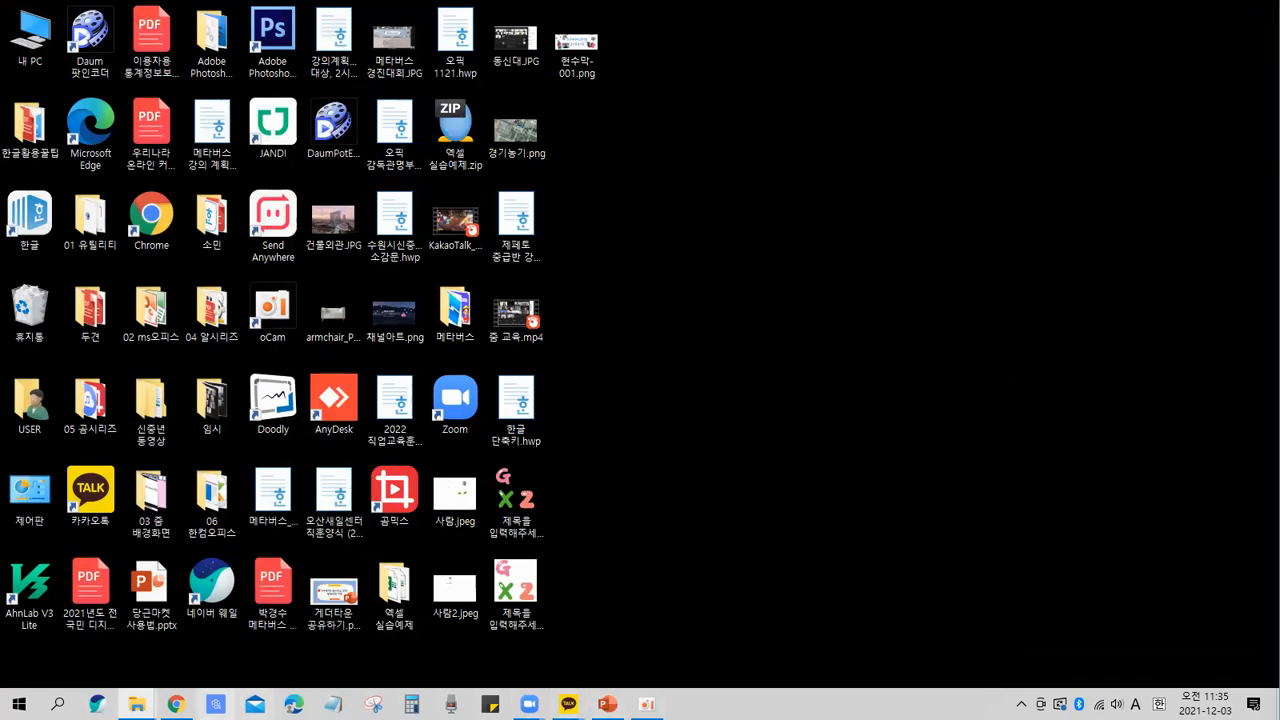
{"action": "left_click", "coordinate": [176, 704]}
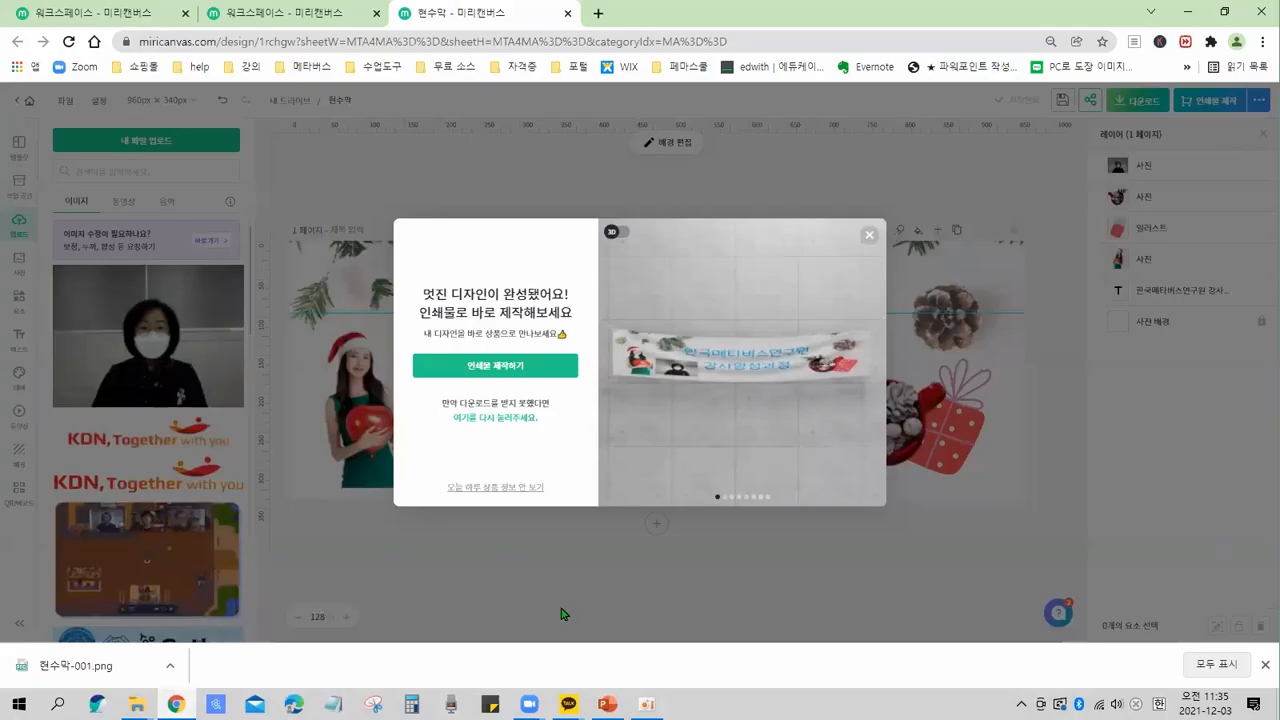
Close the print-ordering promotion popup over the banner design.
{"action": "left_click", "coordinate": [869, 237]}
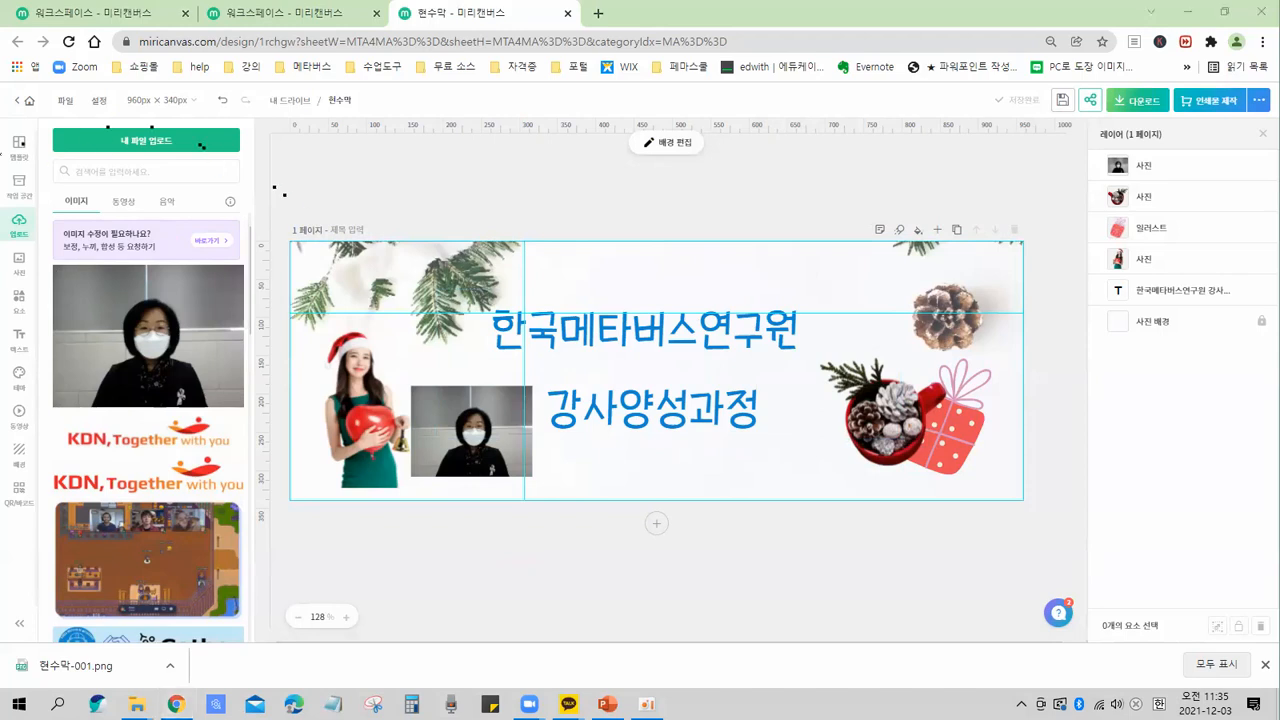
{"action": "mouse_move", "coordinate": [26, 196]}
{"action": "left_mouse_down"}
{"action": "mouse_move", "coordinate": [20, 215]}
{"action": "mouse_move", "coordinate": [47, 236]}
{"action": "left_mouse_up"}
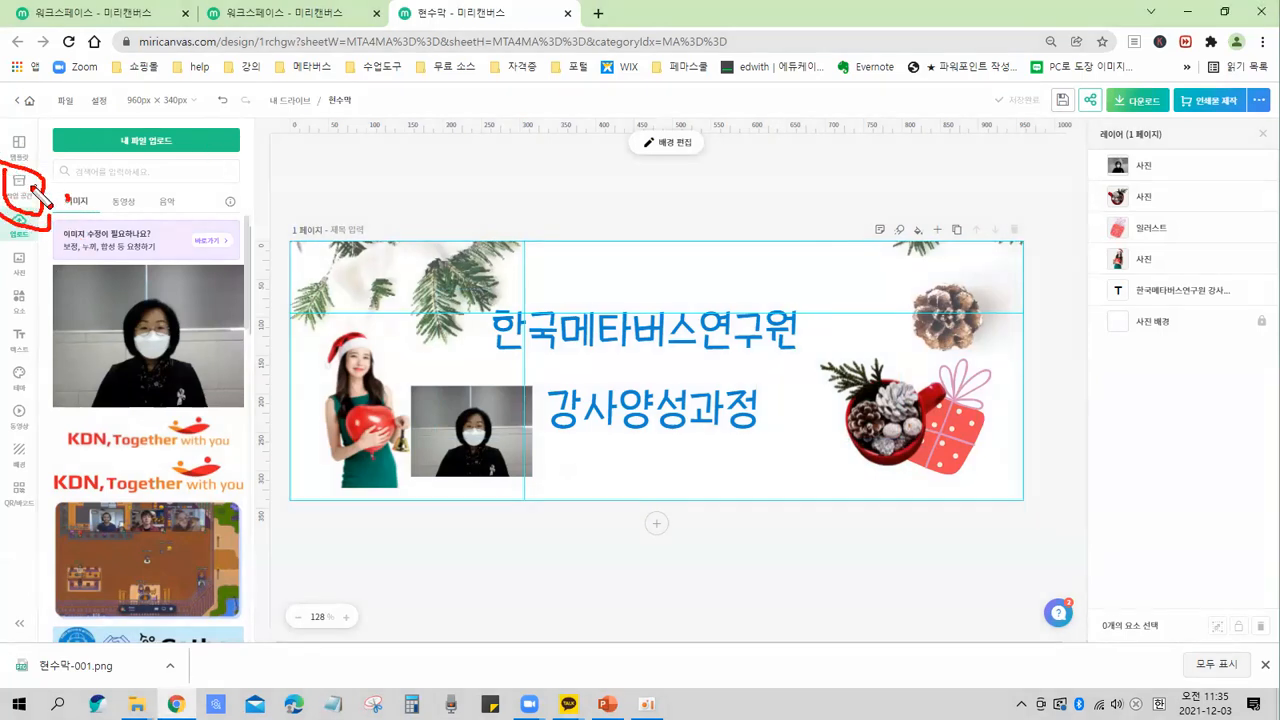
{"action": "key", "text": "Escape"}
Open the workspace's My Designs list and scroll through the saved designs.
{"action": "left_click", "coordinate": [19, 184]}
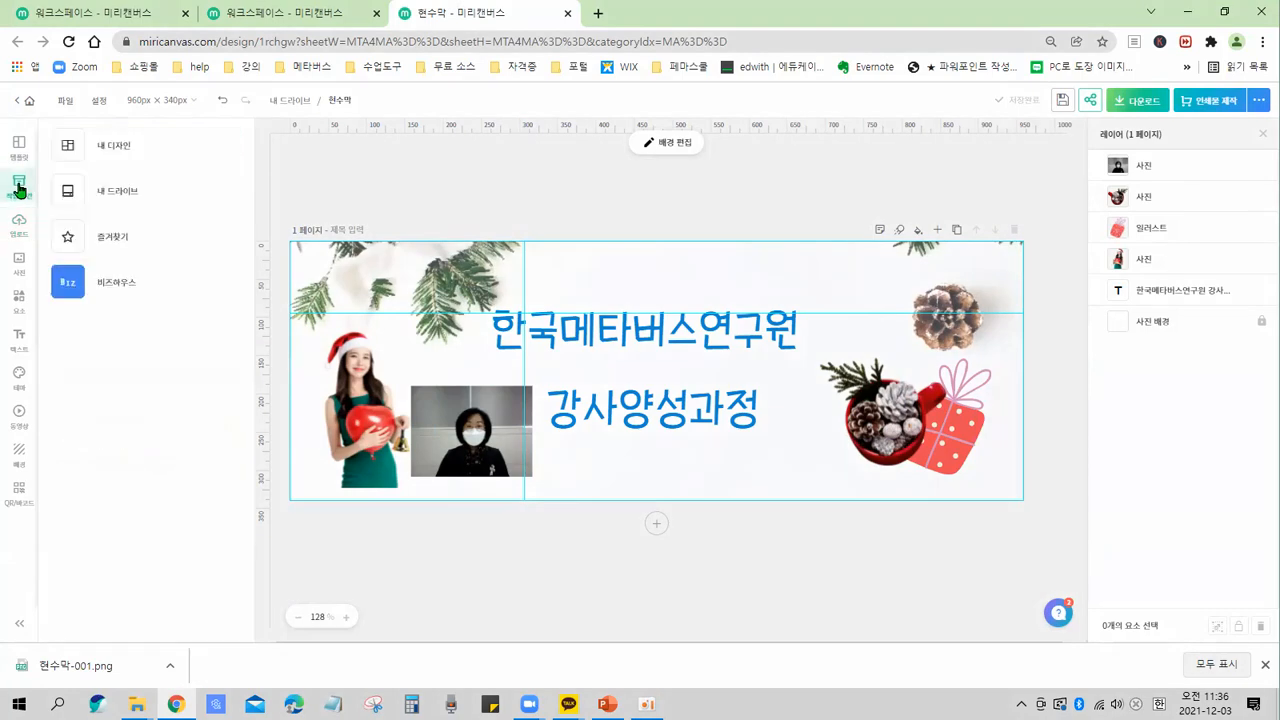
{"action": "left_click", "coordinate": [141, 150]}
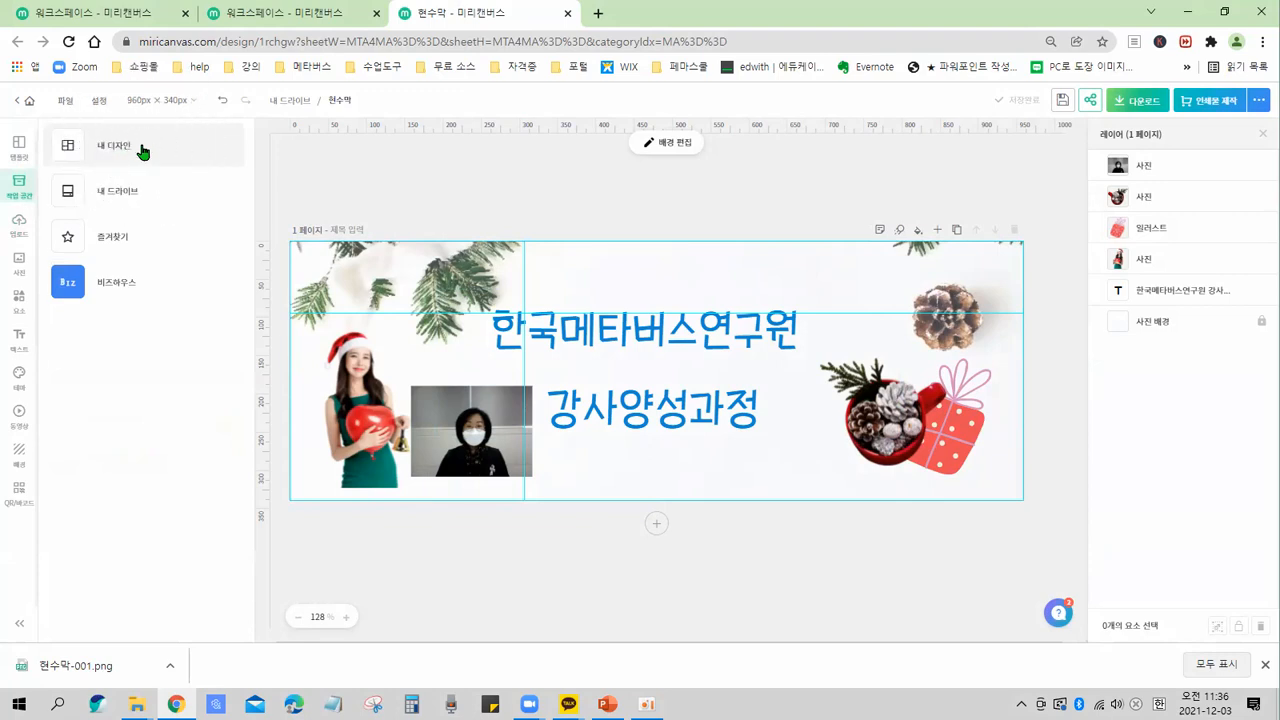
{"action": "mouse_move", "coordinate": [52, 122]}
{"action": "left_mouse_down"}
{"action": "mouse_move", "coordinate": [128, 186]}
{"action": "mouse_move", "coordinate": [156, 170]}
{"action": "left_mouse_up"}
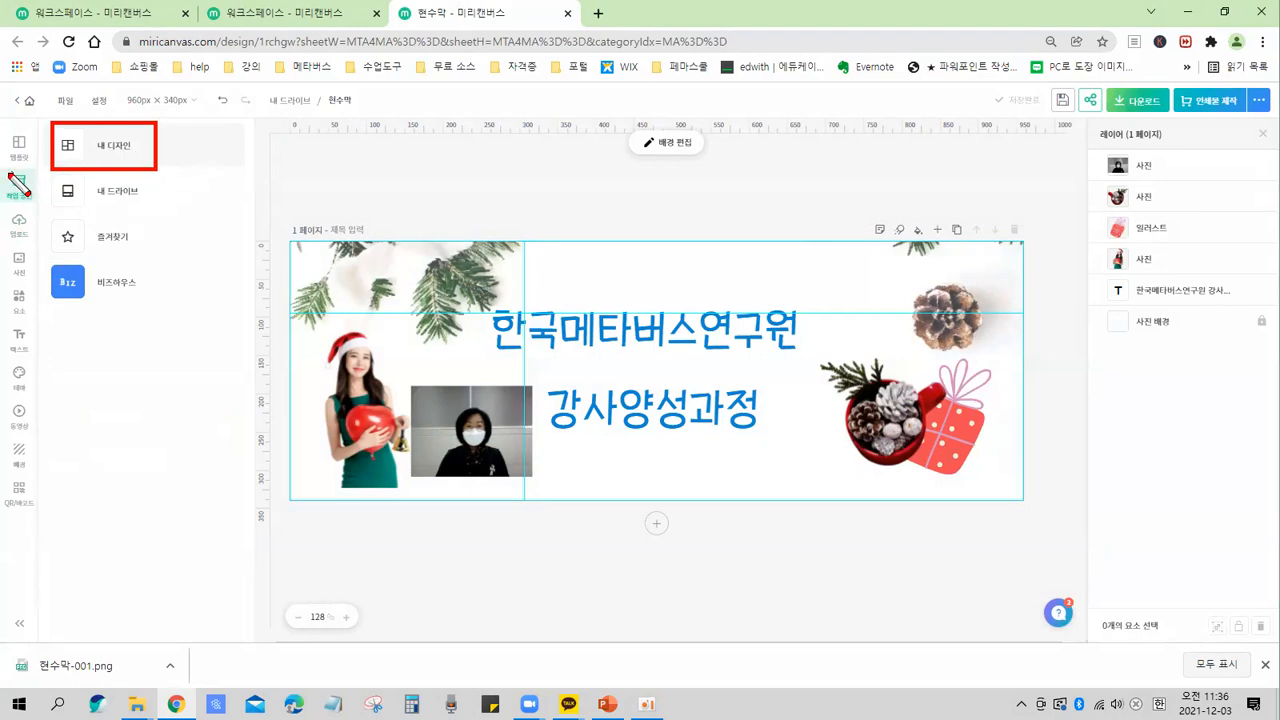
{"action": "left_click_drag", "start_coordinate": [5, 167], "coordinate": [35, 204]}
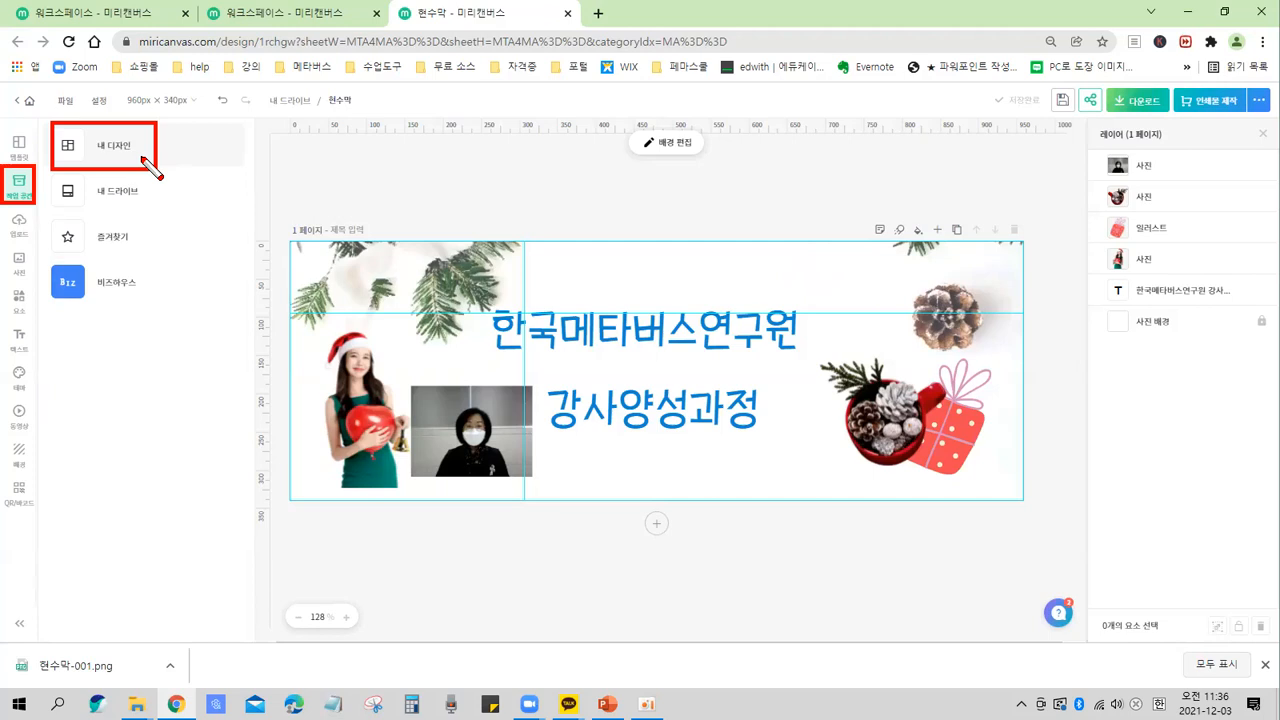
{"action": "key", "text": "Escape"}
{"action": "left_click", "coordinate": [120, 150]}
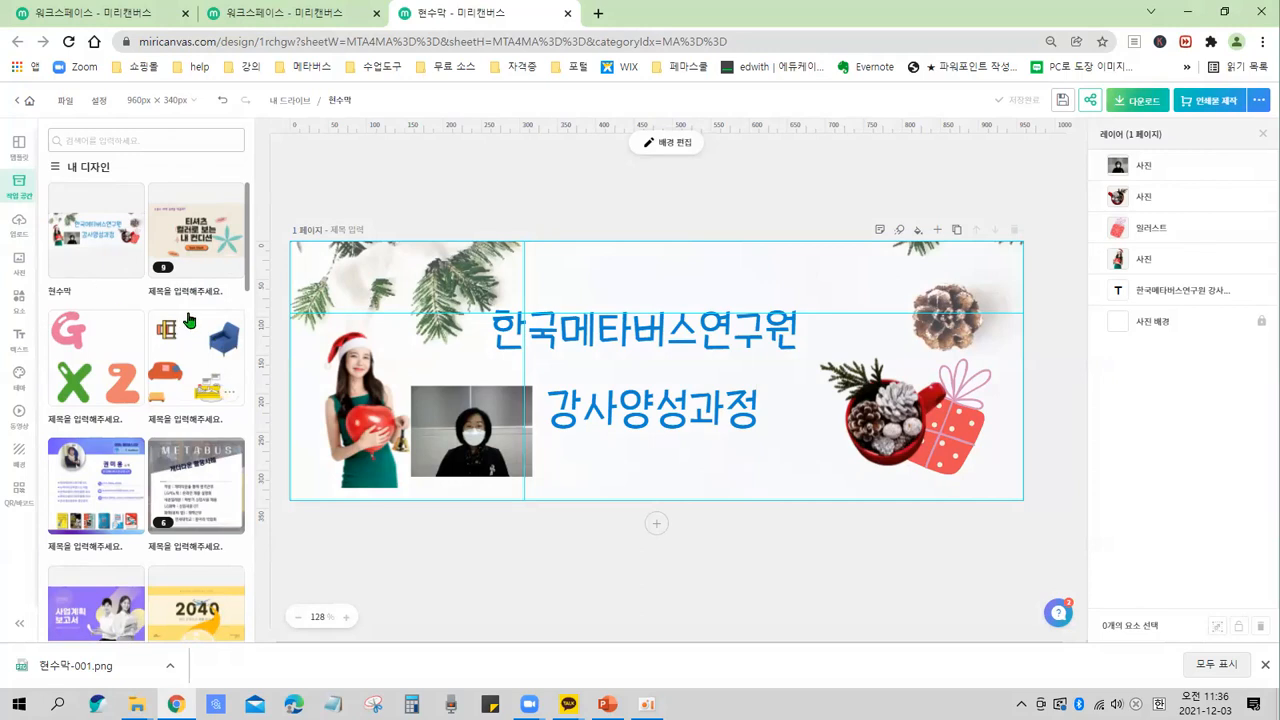
{"action": "scroll", "coordinate": [187, 318], "scroll_direction": "down", "scroll_amount": 5}
{"action": "scroll", "coordinate": [183, 301], "scroll_direction": "down", "scroll_amount": 5}
{"action": "scroll", "coordinate": [181, 290], "scroll_direction": "down", "scroll_amount": 8}
{"action": "scroll", "coordinate": [171, 330], "scroll_direction": "up", "scroll_amount": 15}
{"action": "left_click", "coordinate": [170, 231]}
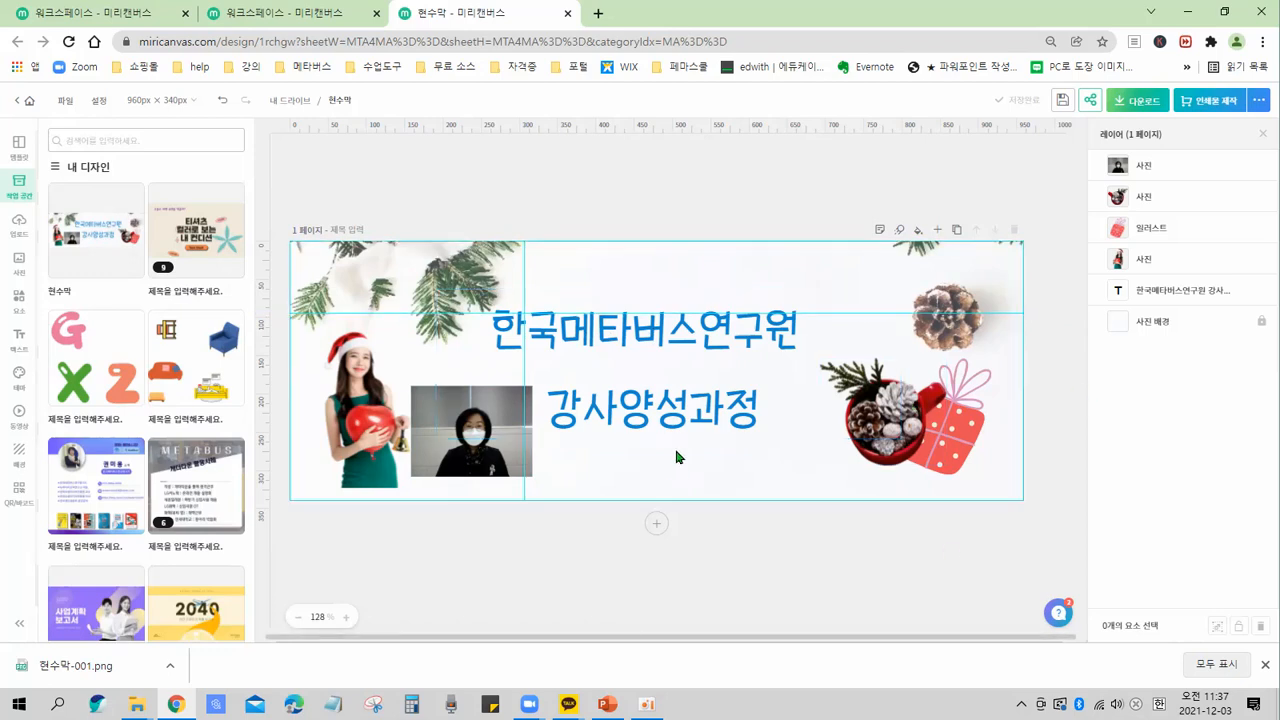
Open the templates panel and filter templates to the horizontal banner type 가로 현수막형 (1/10) under 현수막.
{"action": "left_click", "coordinate": [19, 150]}
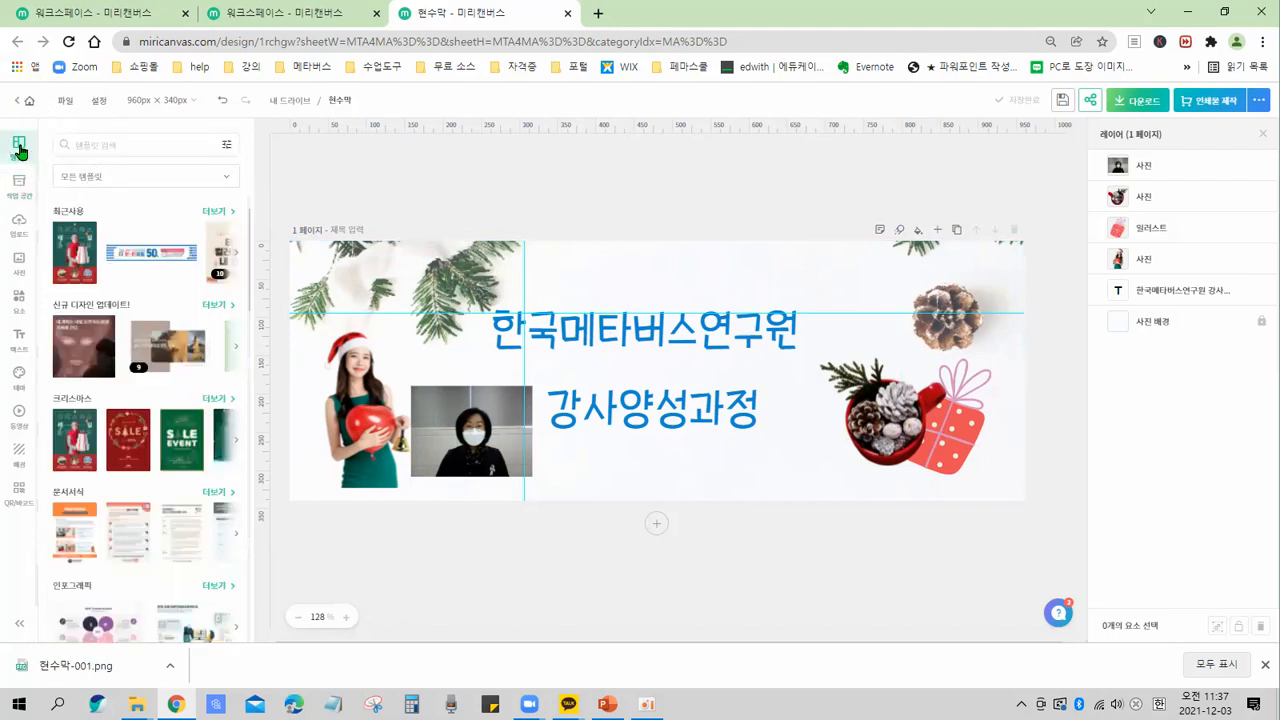
{"action": "key", "text": "ctrl"}
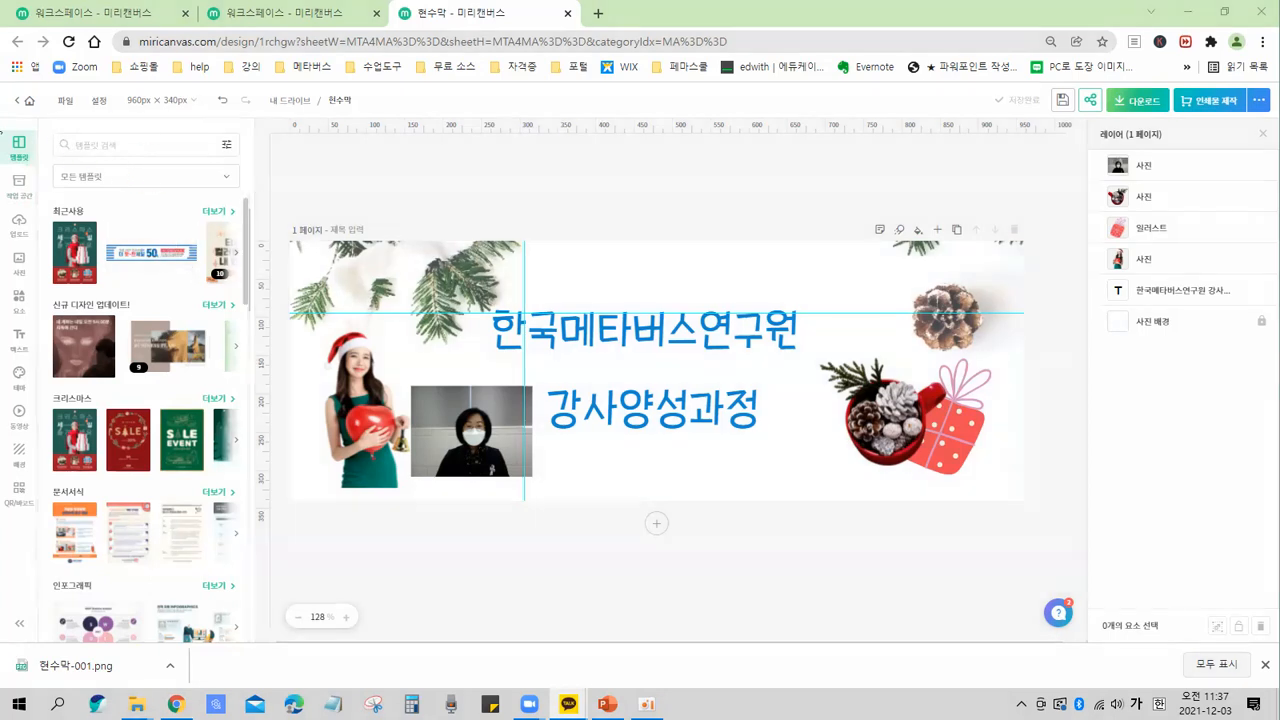
{"action": "left_click_drag", "start_coordinate": [2, 129], "coordinate": [37, 172]}
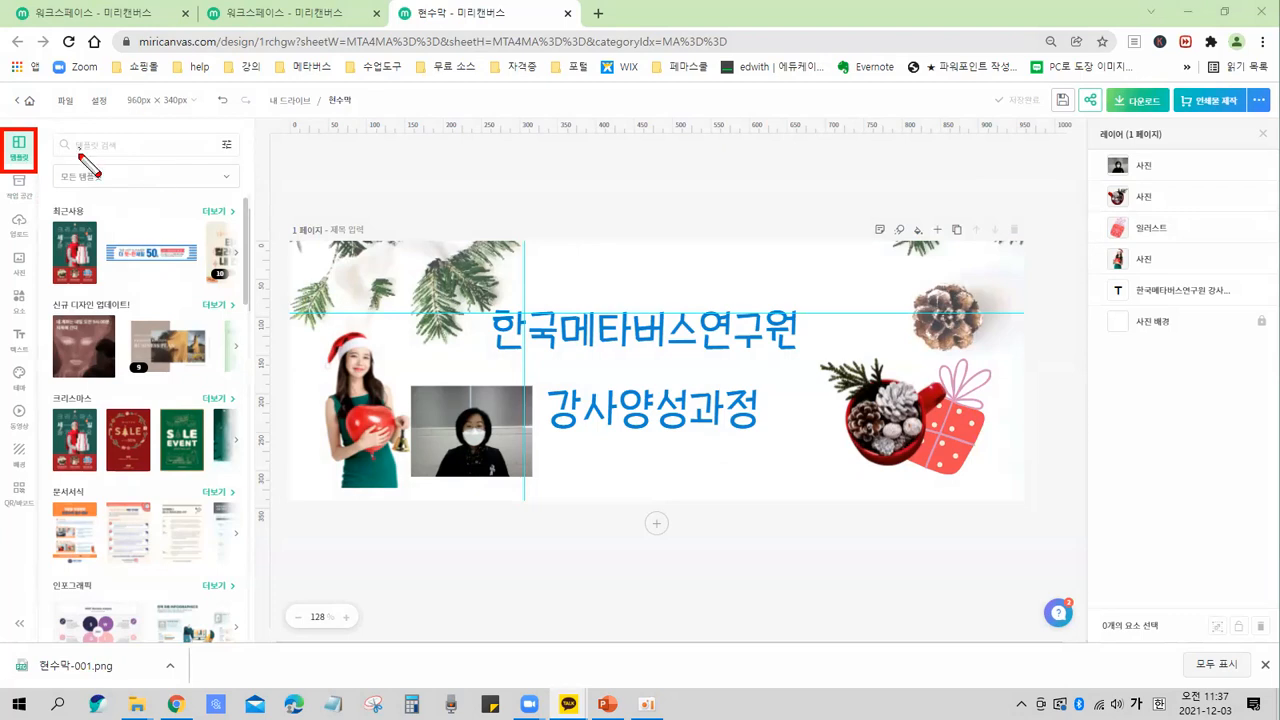
{"action": "mouse_move", "coordinate": [43, 160]}
{"action": "left_mouse_down"}
{"action": "mouse_move", "coordinate": [206, 199]}
{"action": "mouse_move", "coordinate": [246, 191]}
{"action": "left_mouse_up"}
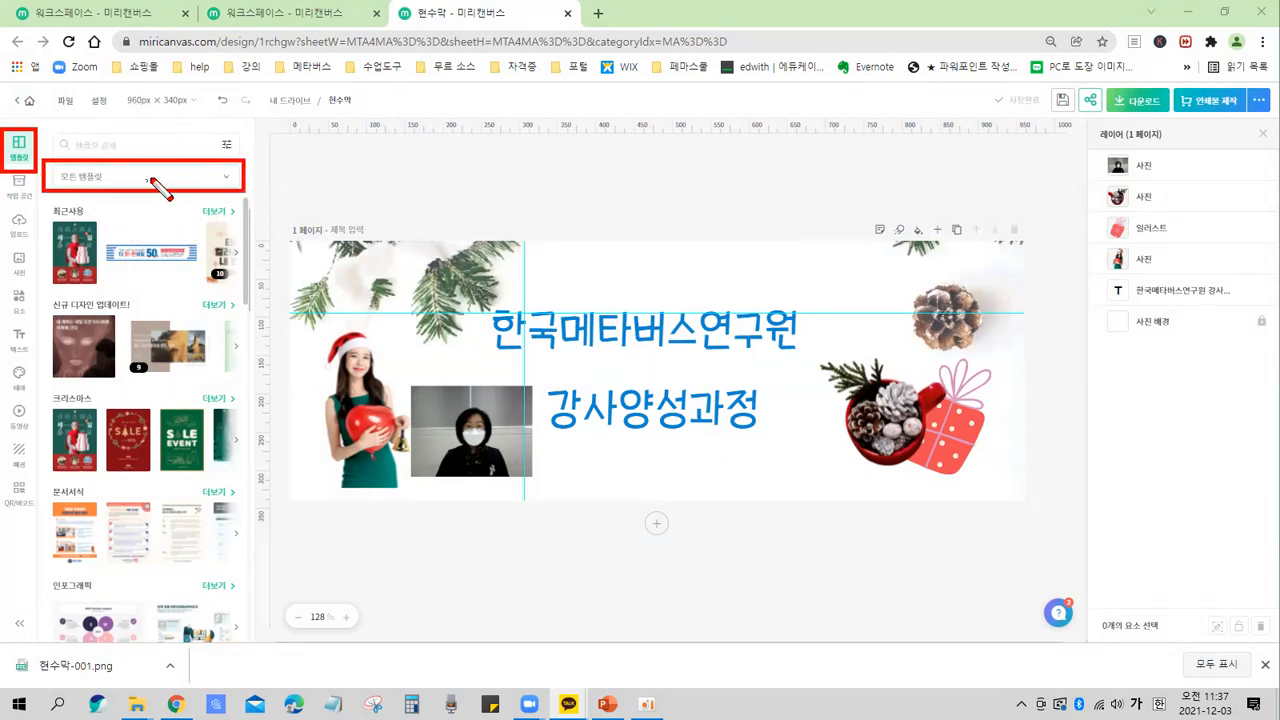
{"action": "key", "text": "Escape"}
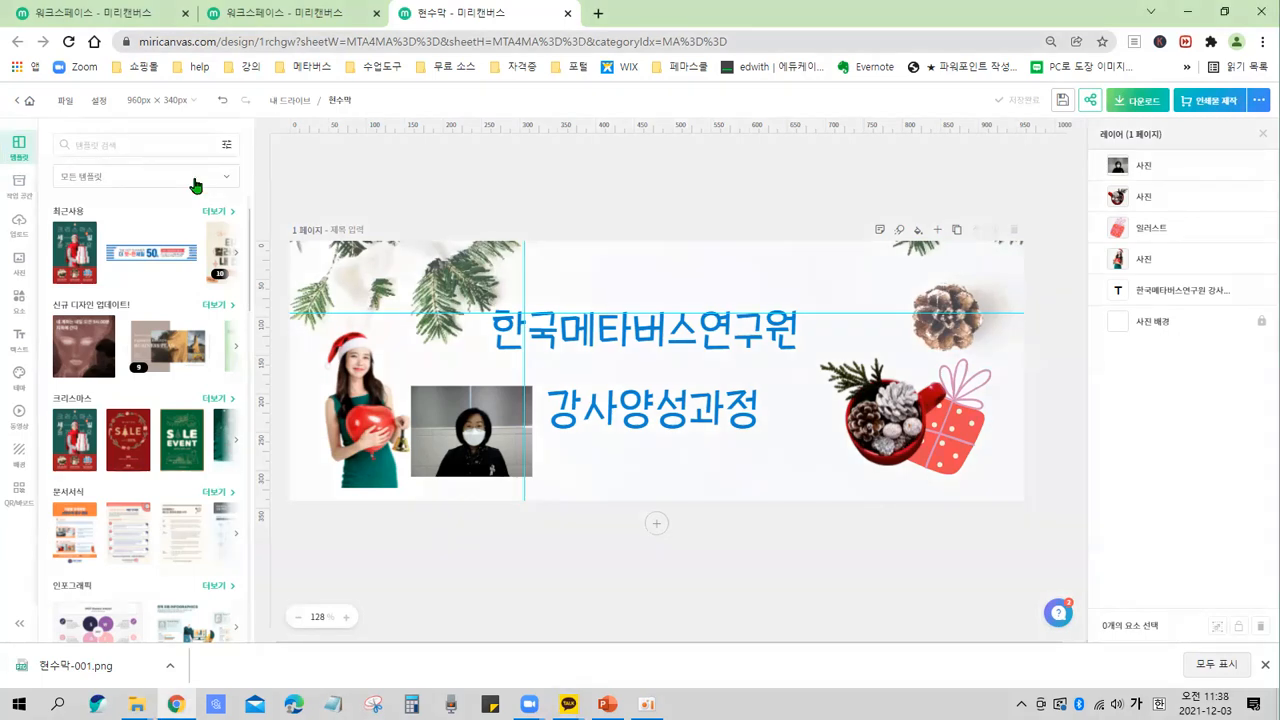
{"action": "left_click", "coordinate": [195, 183]}
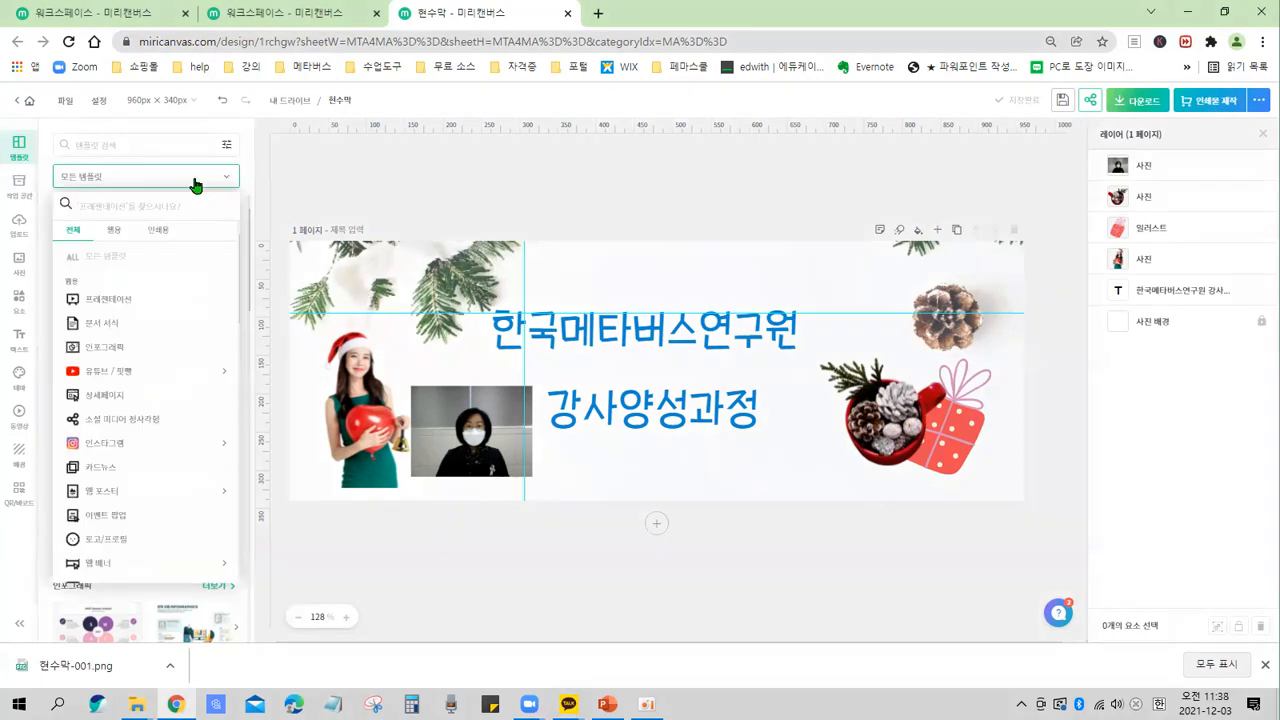
{"action": "mouse_move", "coordinate": [54, 196]}
{"action": "left_mouse_down"}
{"action": "mouse_move", "coordinate": [163, 549]}
{"action": "mouse_move", "coordinate": [239, 589]}
{"action": "left_mouse_up"}
{"action": "mouse_move", "coordinate": [190, 316]}
{"action": "left_mouse_down"}
{"action": "mouse_move", "coordinate": [175, 515]}
{"action": "mouse_move", "coordinate": [151, 480]}
{"action": "mouse_move", "coordinate": [166, 524]}
{"action": "mouse_move", "coordinate": [203, 494]}
{"action": "left_mouse_up"}
{"action": "key", "text": "Escape"}
{"action": "left_click_drag", "start_coordinate": [235, 310], "coordinate": [238, 422]}
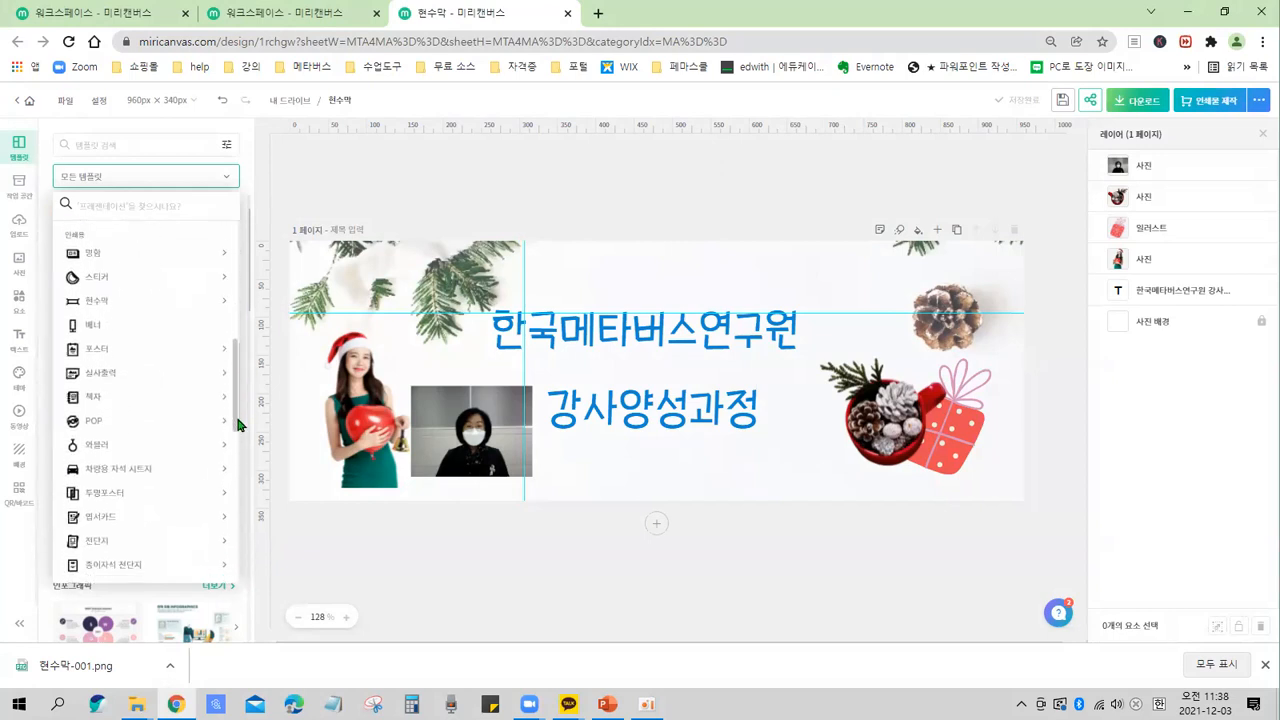
{"action": "left_click", "coordinate": [101, 304]}
{"action": "left_click", "coordinate": [101, 304]}
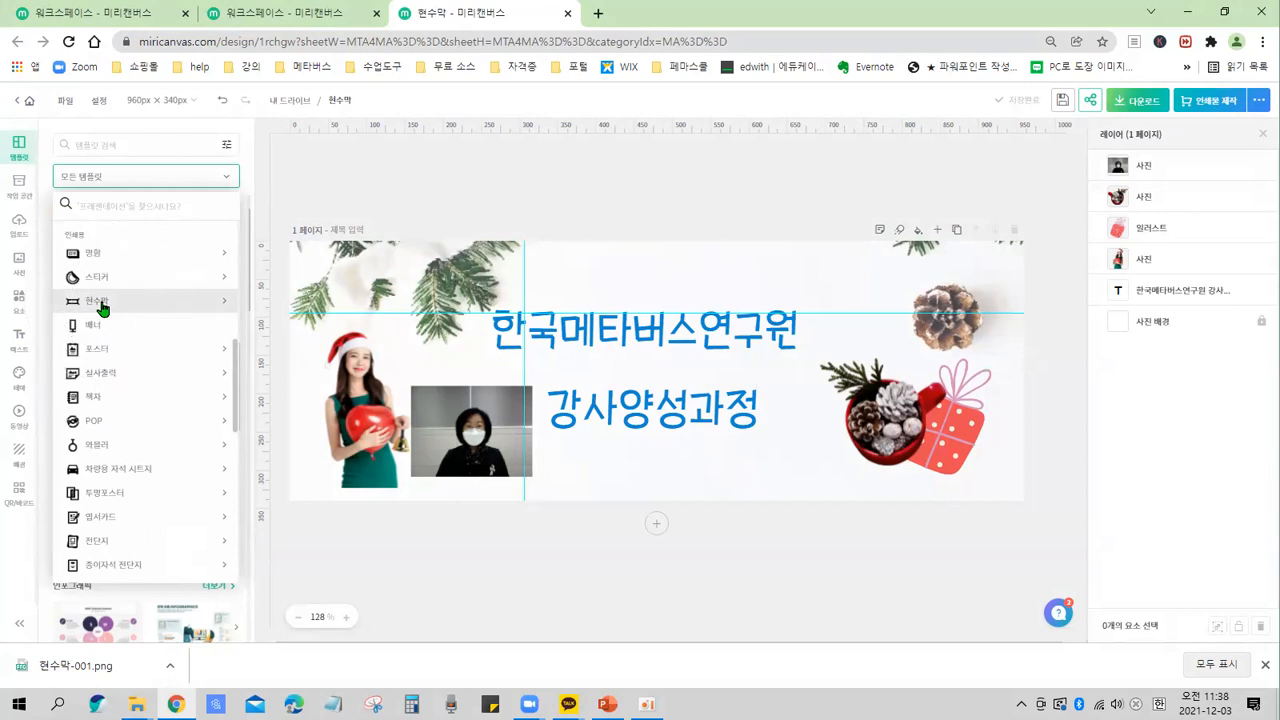
{"action": "left_click", "coordinate": [101, 305]}
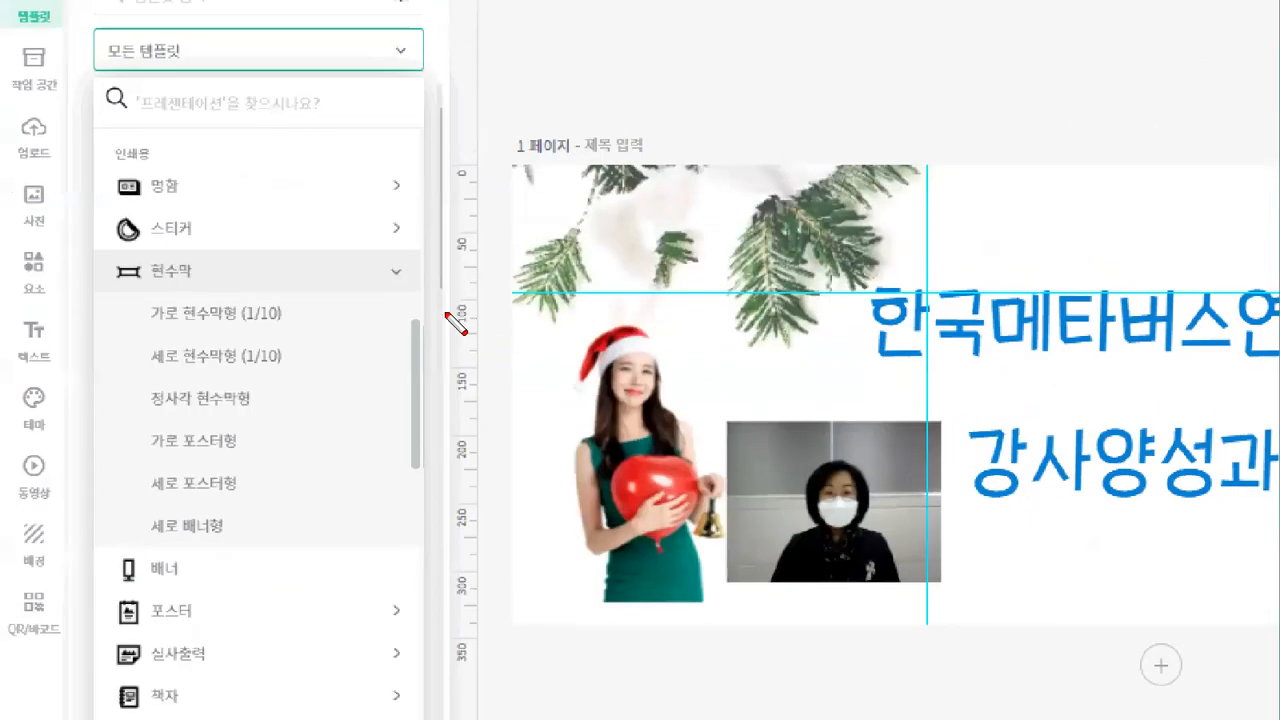
{"action": "mouse_move", "coordinate": [98, 254]}
{"action": "left_mouse_down"}
{"action": "mouse_move", "coordinate": [173, 287]}
{"action": "mouse_move", "coordinate": [297, 284]}
{"action": "left_mouse_up"}
{"action": "key", "text": "e"}
{"action": "mouse_move", "coordinate": [97, 250]}
{"action": "left_mouse_down"}
{"action": "mouse_move", "coordinate": [414, 306]}
{"action": "mouse_move", "coordinate": [441, 293]}
{"action": "left_mouse_up"}
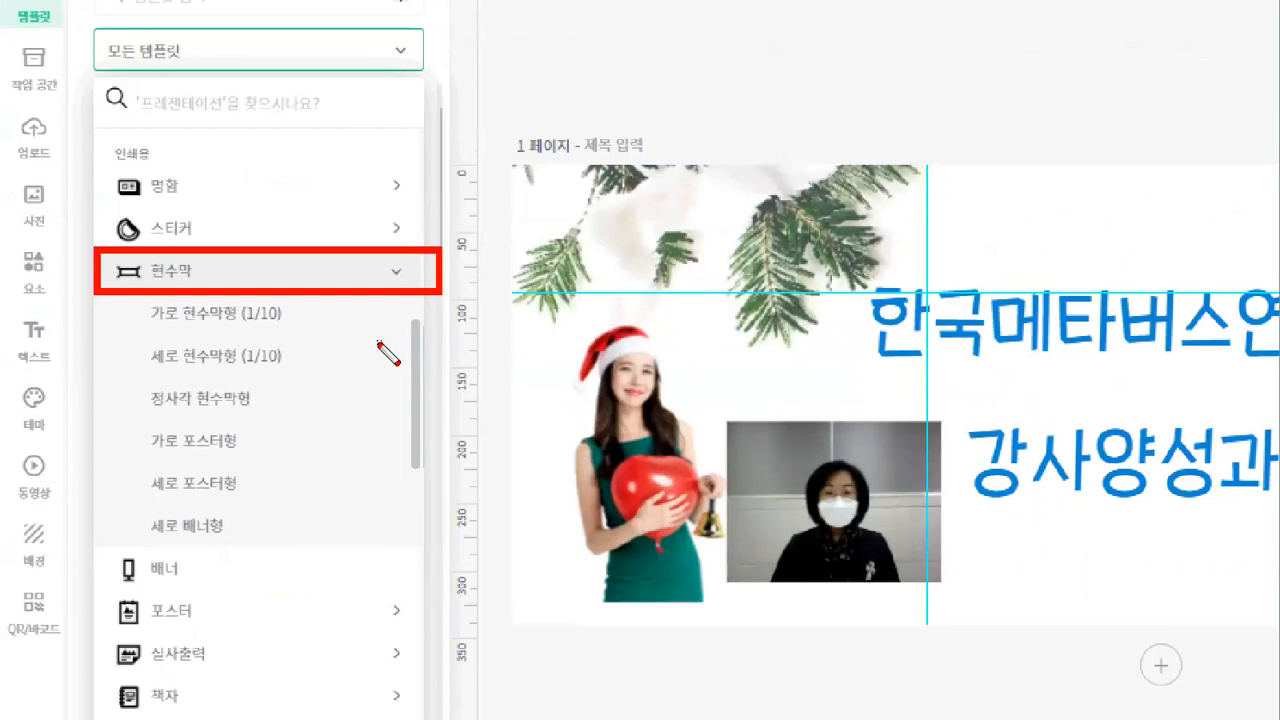
{"action": "mouse_move", "coordinate": [298, 312]}
{"action": "left_mouse_down"}
{"action": "mouse_move", "coordinate": [322, 358]}
{"action": "mouse_move", "coordinate": [329, 450]}
{"action": "mouse_move", "coordinate": [279, 539]}
{"action": "left_mouse_up"}
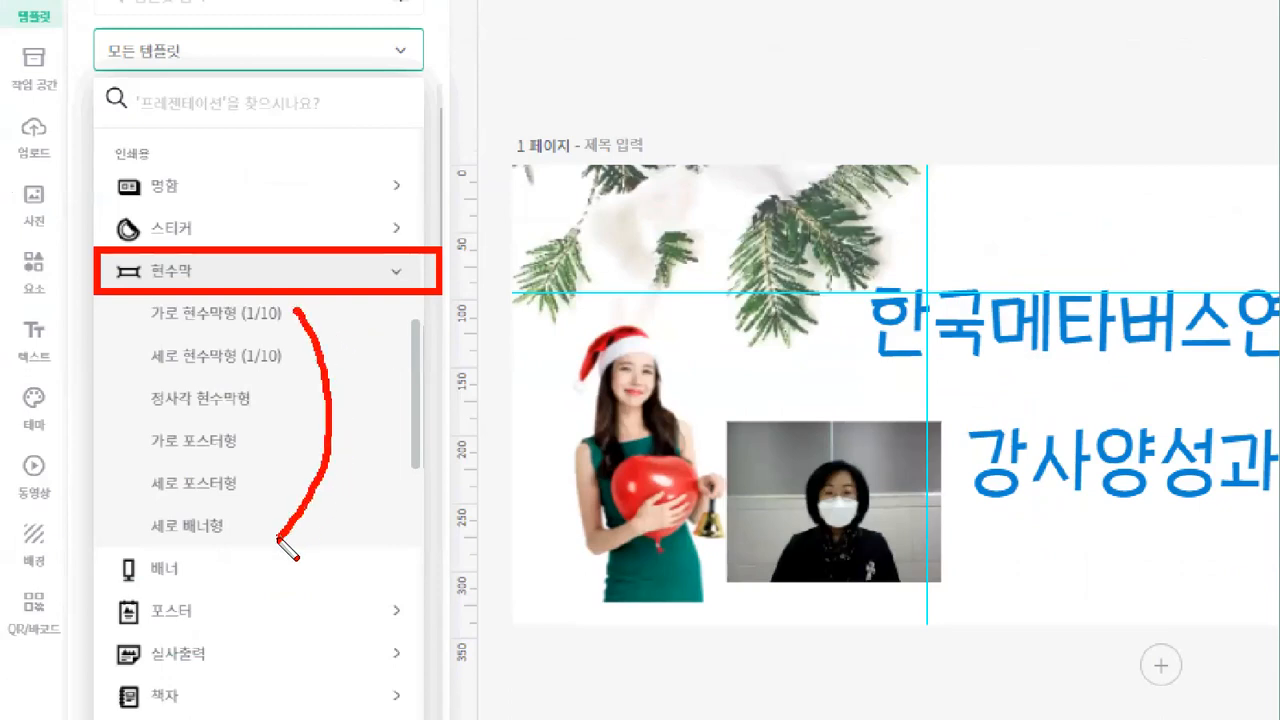
{"action": "left_click", "coordinate": [97, 334]}
{"action": "left_click_drag", "start_coordinate": [97, 334], "coordinate": [318, 338]}
{"action": "left_click_drag", "start_coordinate": [108, 374], "coordinate": [316, 373]}
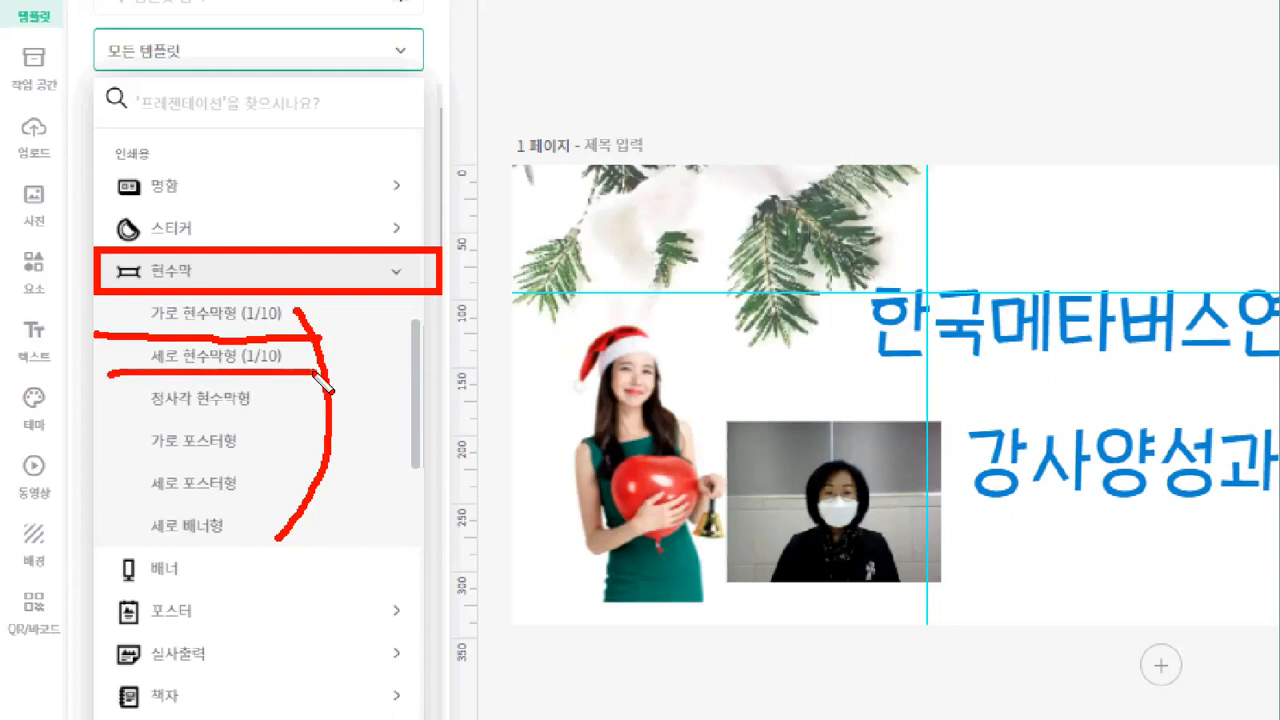
{"action": "mouse_move", "coordinate": [126, 297]}
{"action": "left_mouse_down"}
{"action": "mouse_move", "coordinate": [237, 335]}
{"action": "mouse_move", "coordinate": [320, 338]}
{"action": "mouse_move", "coordinate": [322, 305]}
{"action": "mouse_move", "coordinate": [127, 283]}
{"action": "left_mouse_up"}
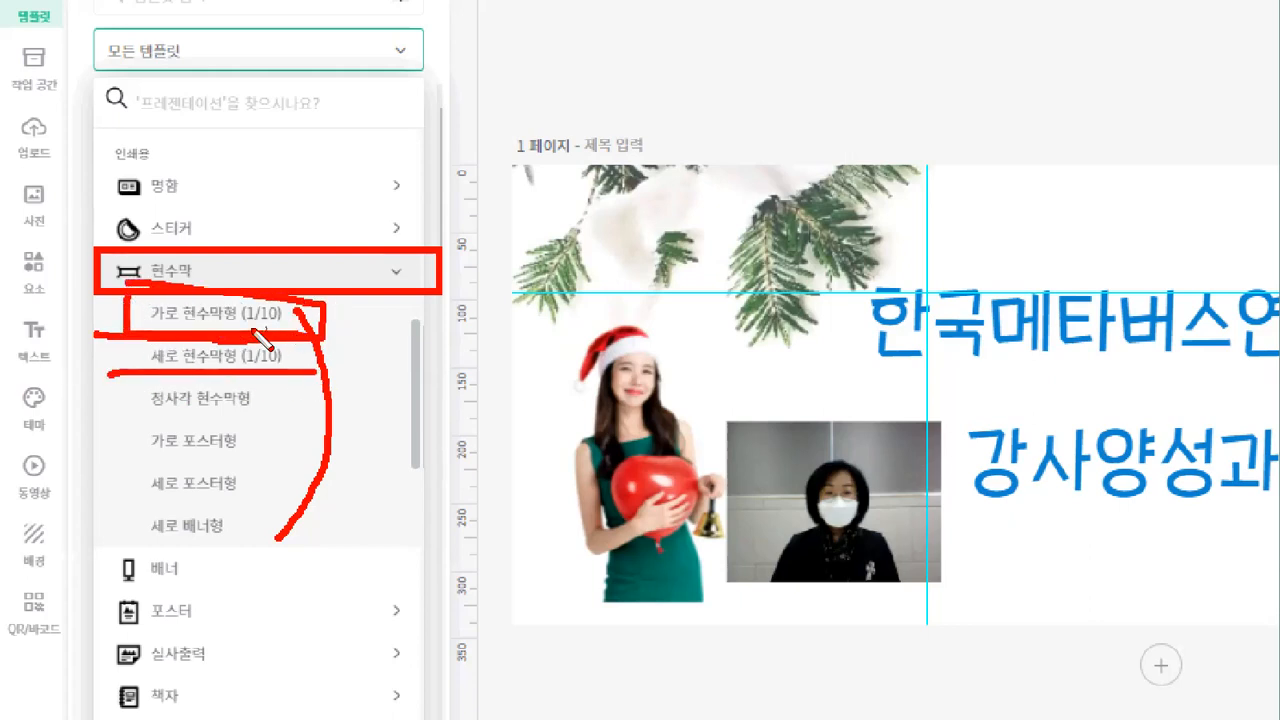
{"action": "key", "text": "Escape"}
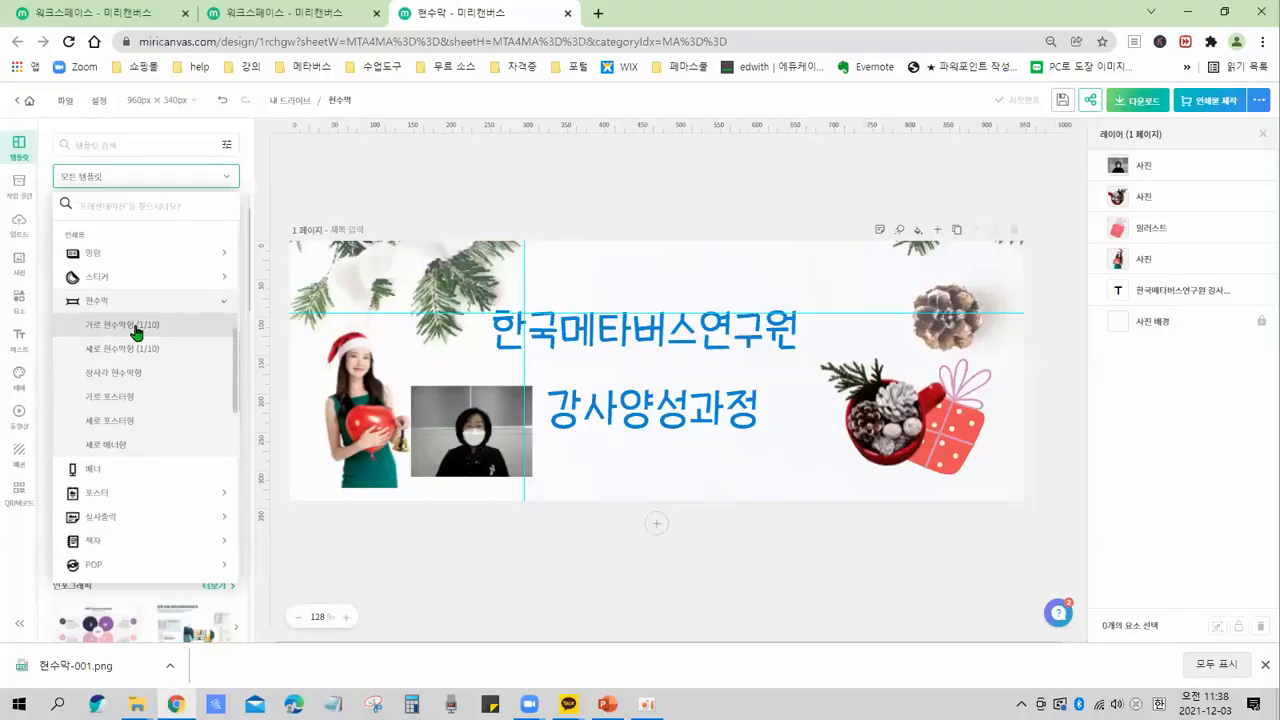
{"action": "left_click", "coordinate": [236, 322]}
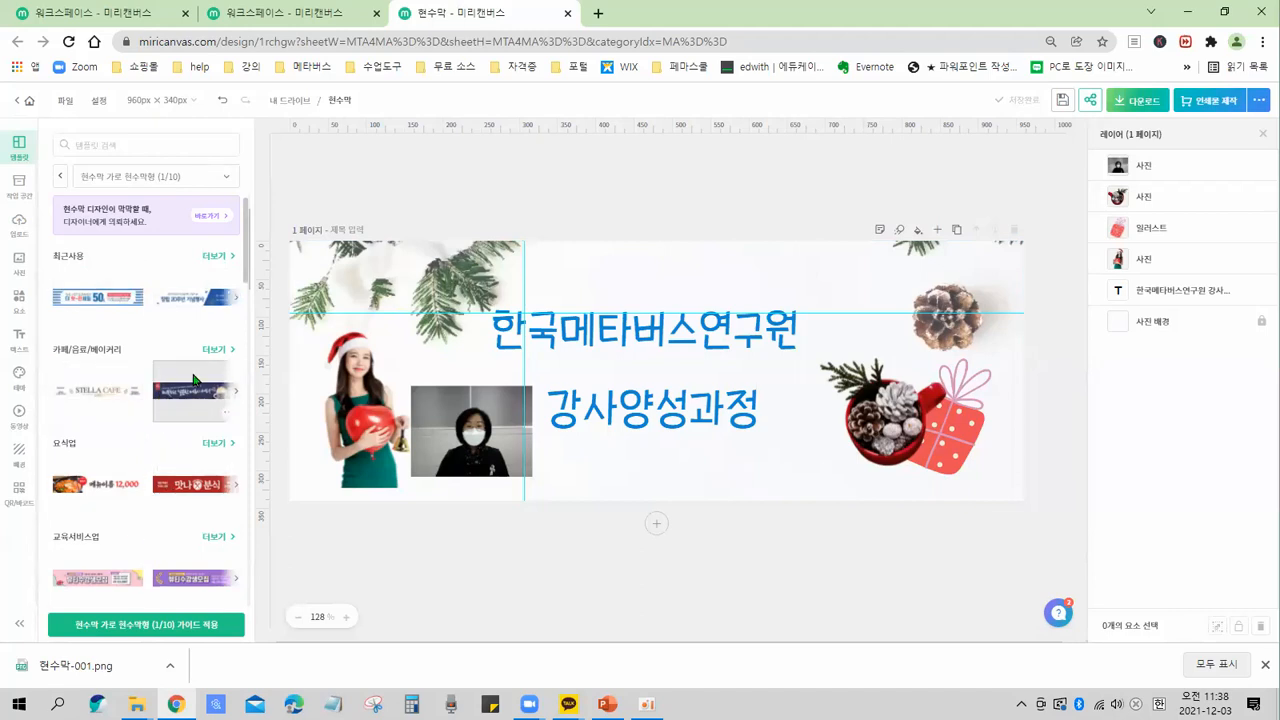
Show all templates in the 교육서비스업 category of horizontal banners.
{"action": "scroll", "coordinate": [177, 391], "scroll_direction": "down", "scroll_amount": 5}
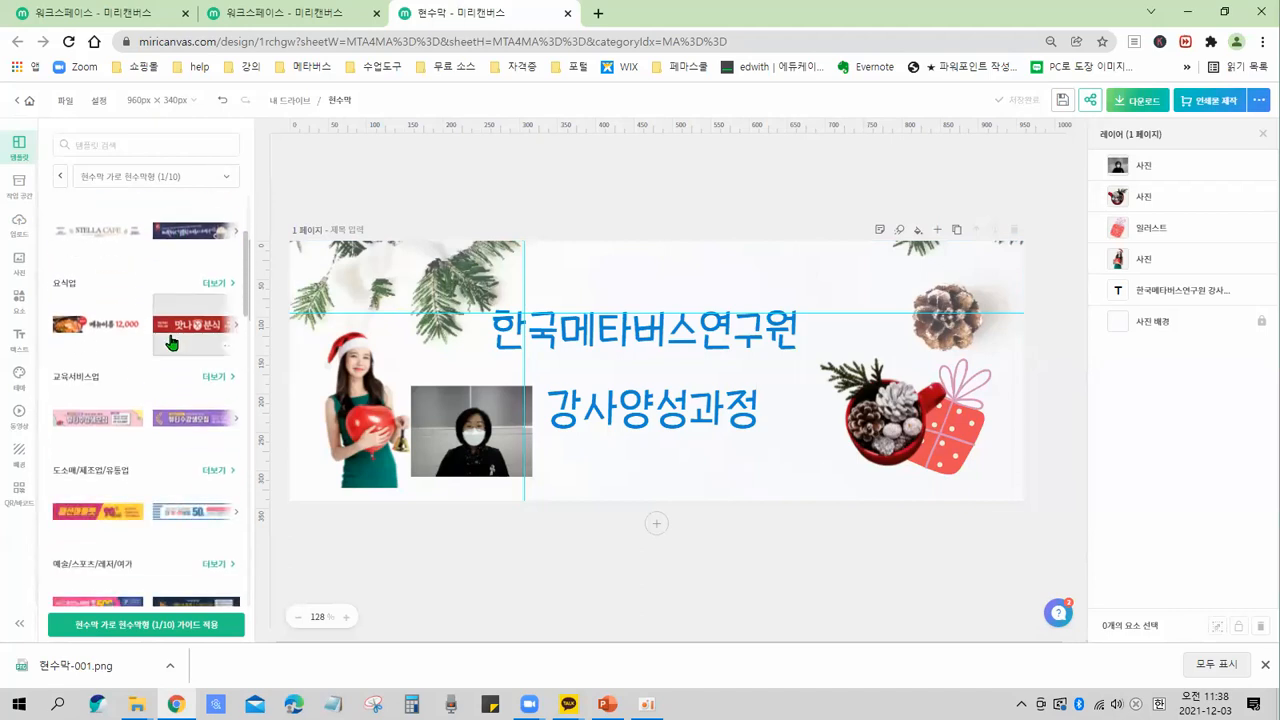
{"action": "scroll", "coordinate": [168, 348], "scroll_direction": "up", "scroll_amount": 2}
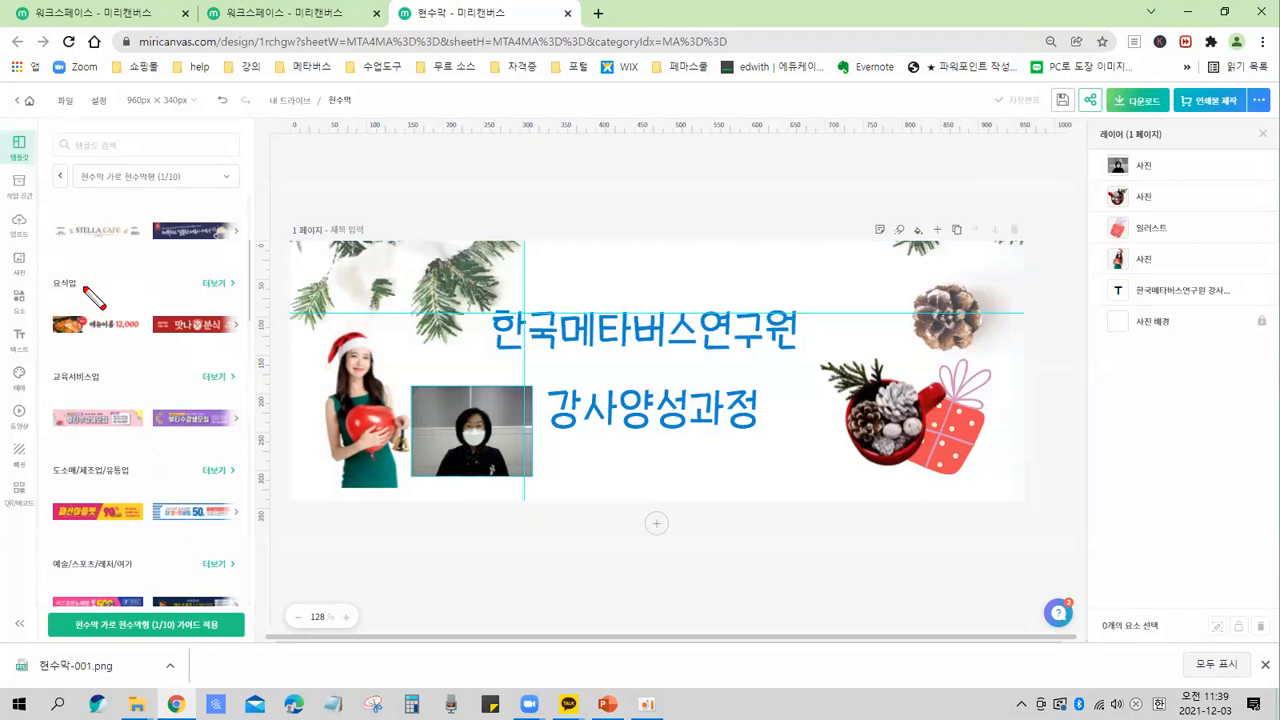
{"action": "left_click_drag", "start_coordinate": [44, 267], "coordinate": [105, 306]}
{"action": "left_click_drag", "start_coordinate": [47, 360], "coordinate": [124, 386]}
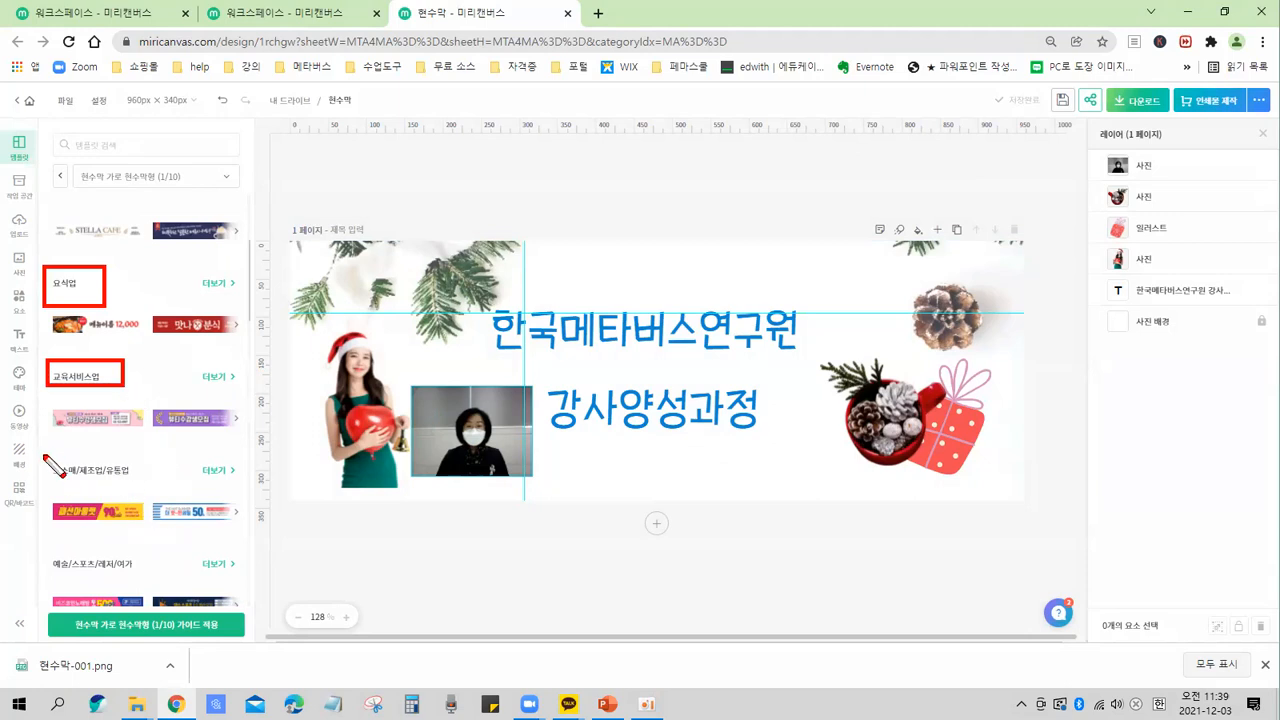
{"action": "left_click_drag", "start_coordinate": [44, 458], "coordinate": [145, 489]}
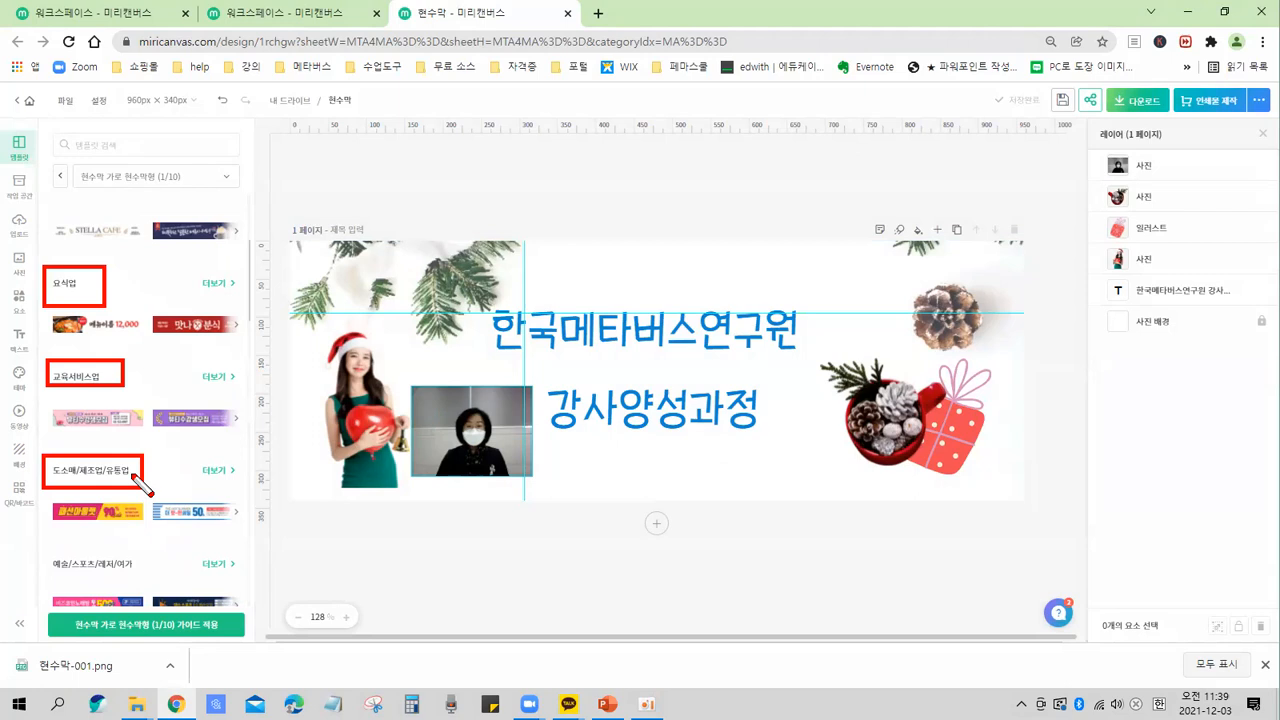
{"action": "key", "text": "e"}
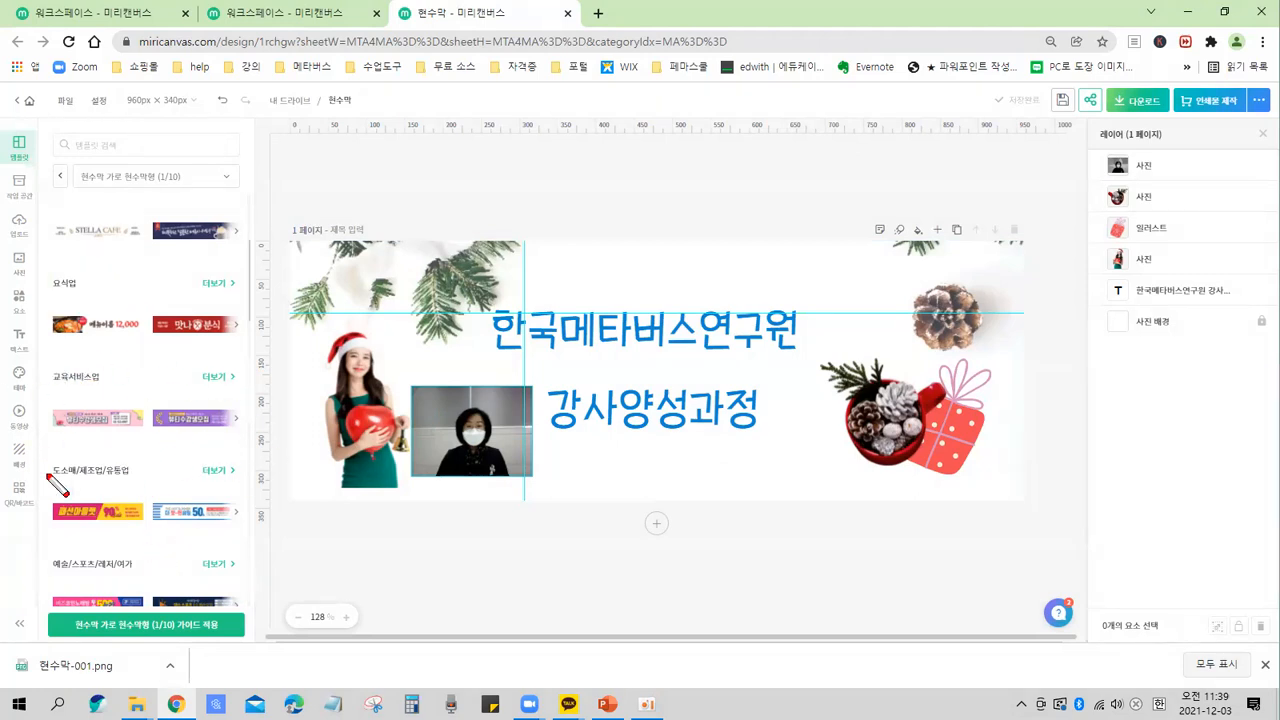
{"action": "left_click_drag", "start_coordinate": [51, 356], "coordinate": [104, 393]}
{"action": "left_click_drag", "start_coordinate": [188, 361], "coordinate": [250, 393]}
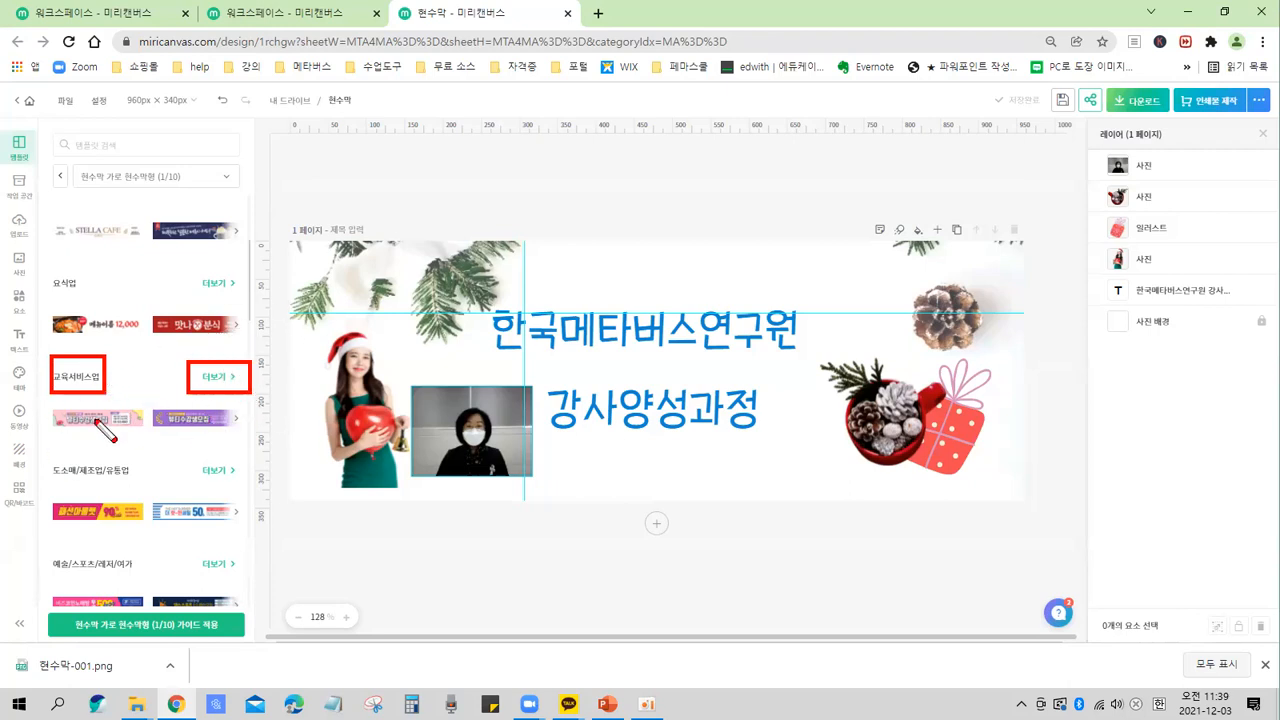
{"action": "left_click_drag", "start_coordinate": [86, 410], "coordinate": [205, 411]}
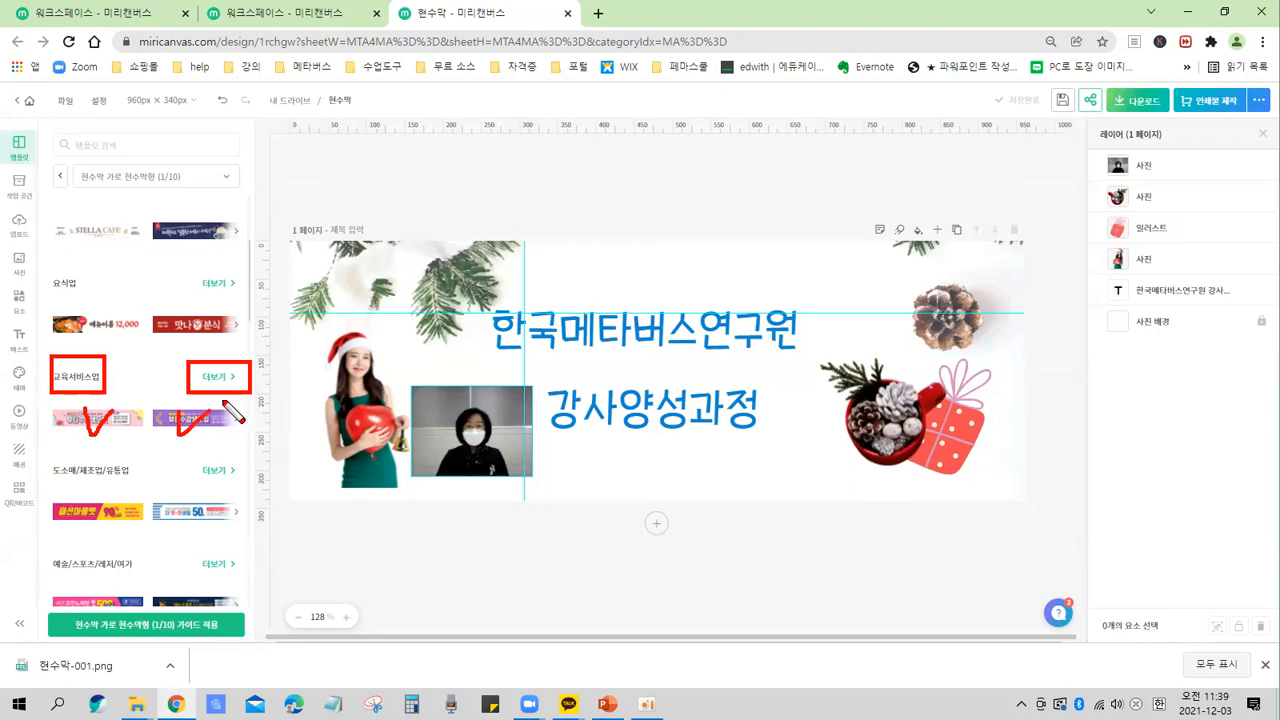
{"action": "left_click_drag", "start_coordinate": [245, 365], "coordinate": [262, 396]}
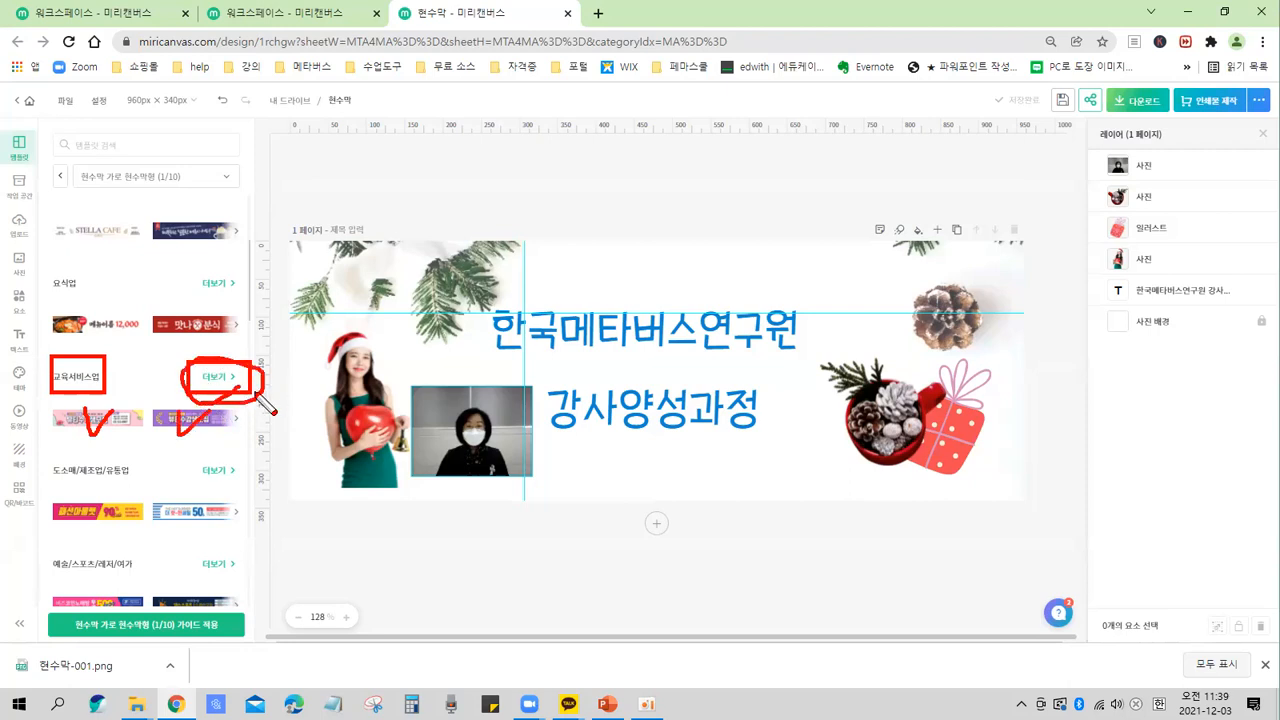
{"action": "key", "text": "Escape"}
{"action": "left_click", "coordinate": [216, 380]}
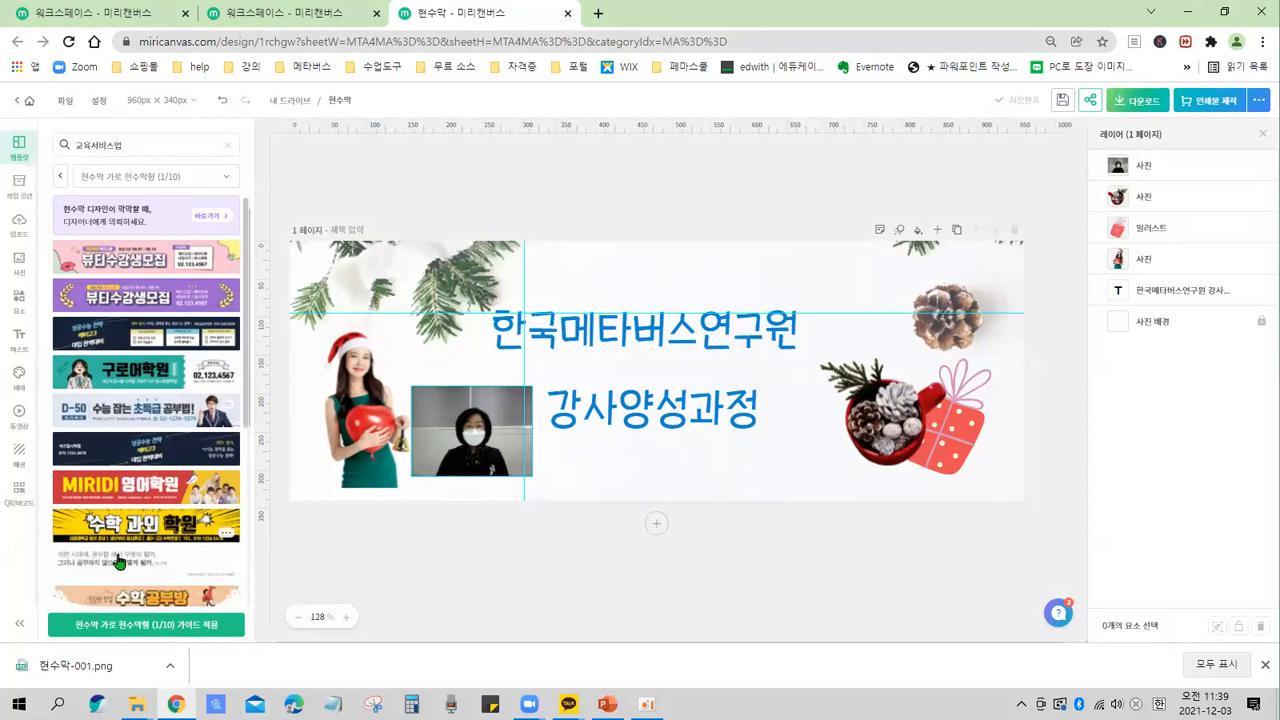
Scroll through the 교육서비스업 banner templates and compare them with the current banner design.
{"action": "scroll", "coordinate": [193, 459], "scroll_direction": "down", "scroll_amount": 3}
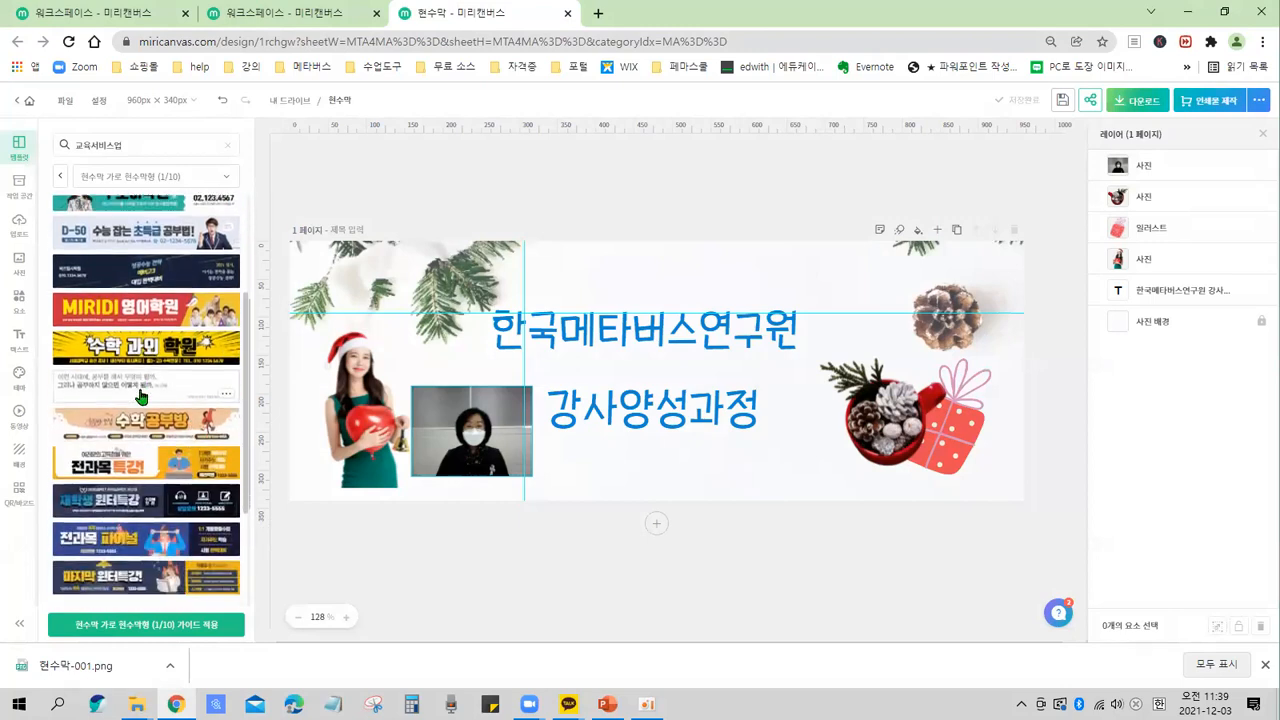
{"action": "scroll", "coordinate": [140, 398], "scroll_direction": "down", "scroll_amount": 4}
{"action": "scroll", "coordinate": [140, 398], "scroll_direction": "up", "scroll_amount": 7}
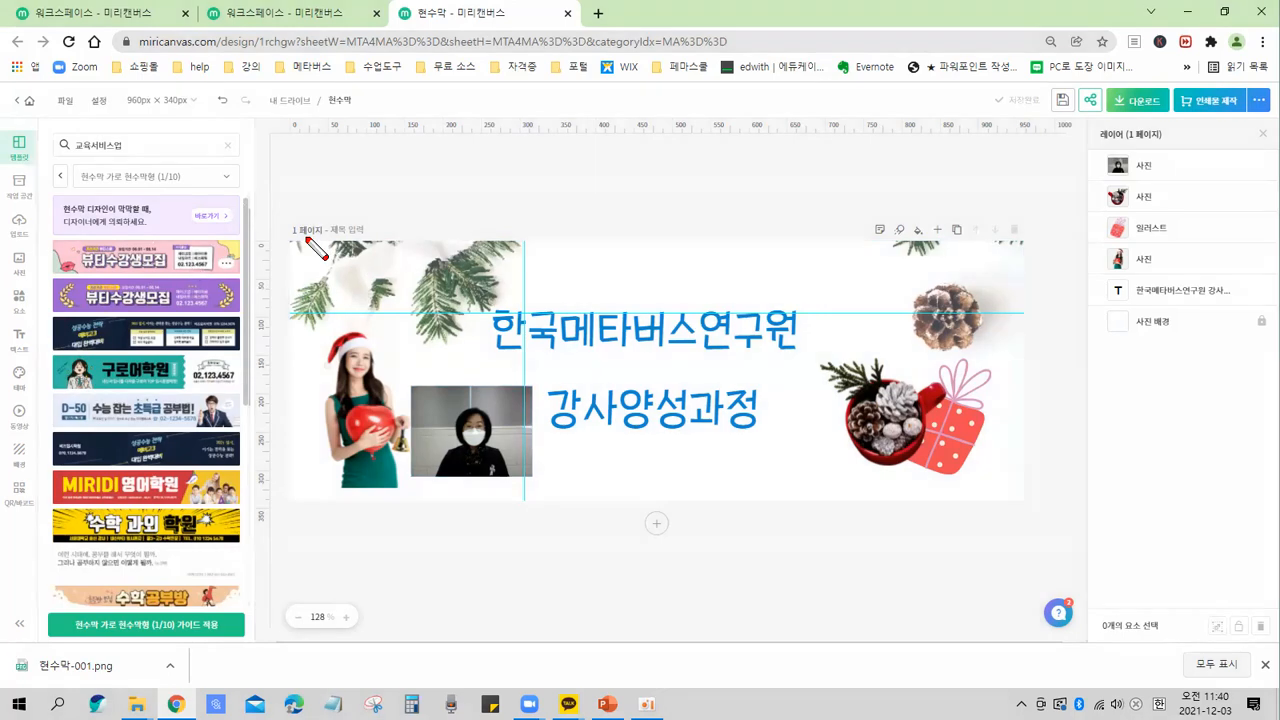
{"action": "mouse_move", "coordinate": [289, 236]}
{"action": "left_mouse_down"}
{"action": "mouse_move", "coordinate": [290, 258]}
{"action": "mouse_move", "coordinate": [1025, 503]}
{"action": "left_mouse_up"}
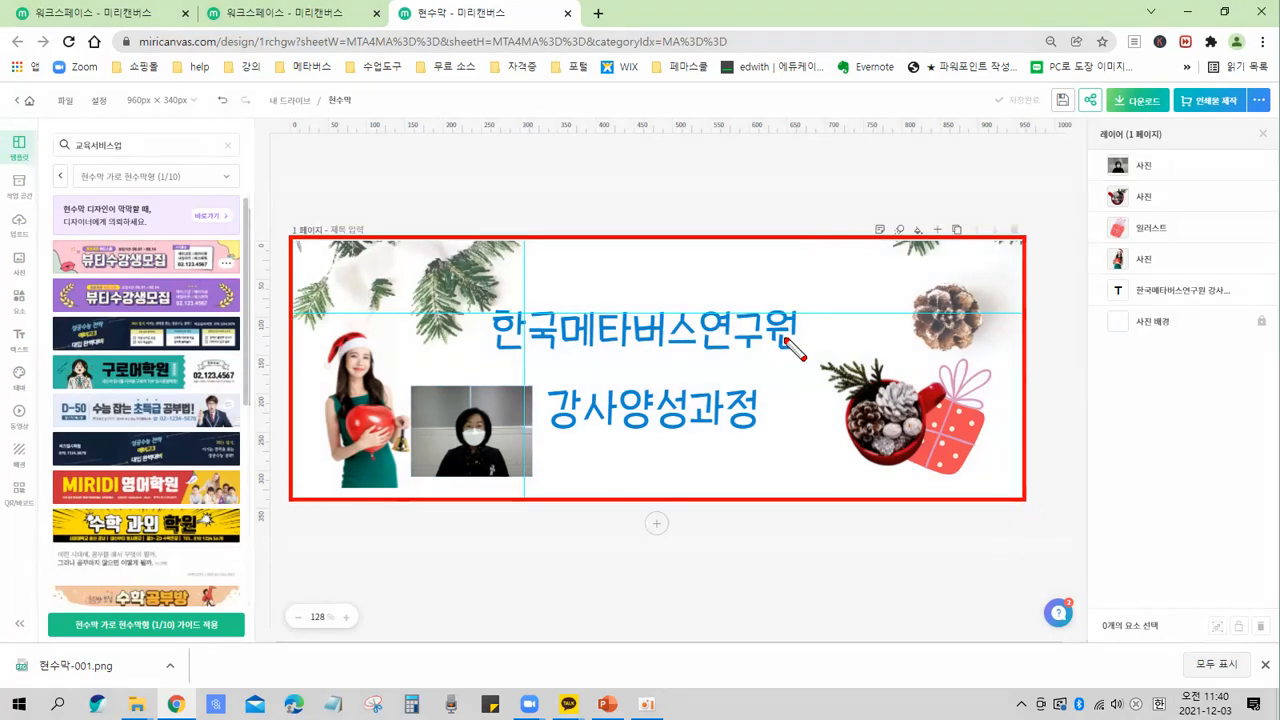
{"action": "left_click_drag", "start_coordinate": [43, 233], "coordinate": [247, 282]}
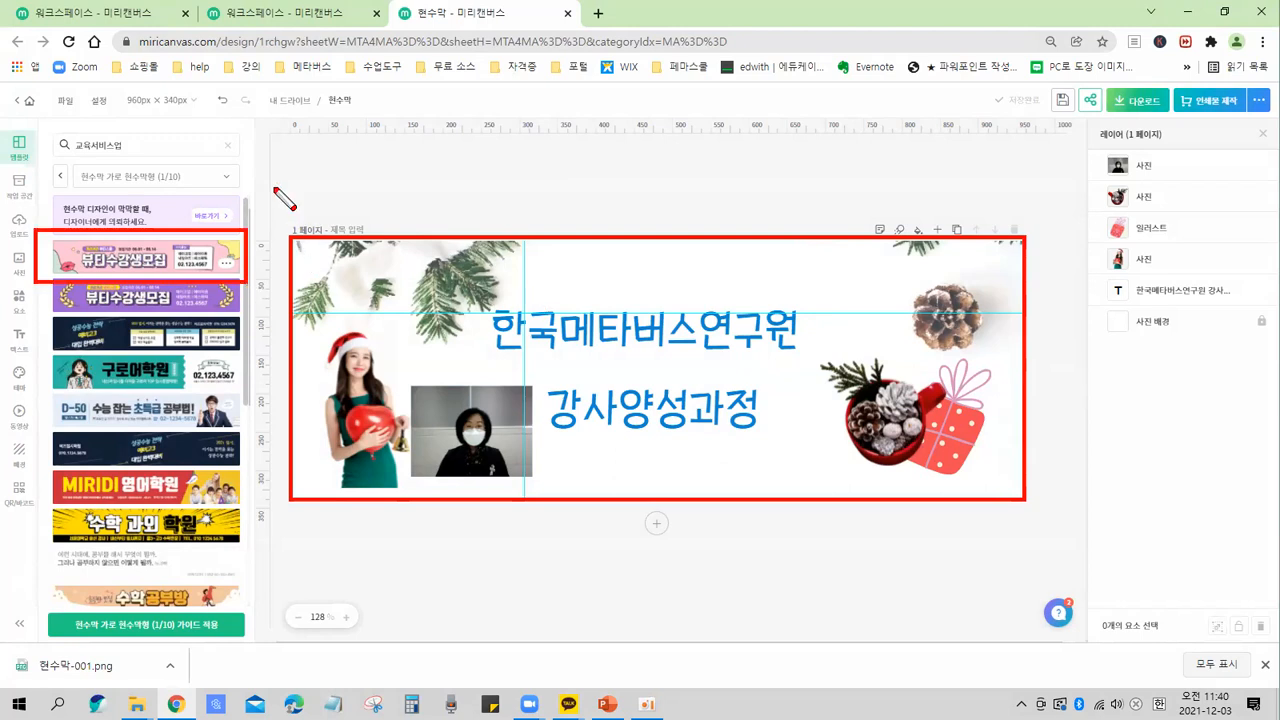
{"action": "left_click_drag", "start_coordinate": [119, 104], "coordinate": [208, 121]}
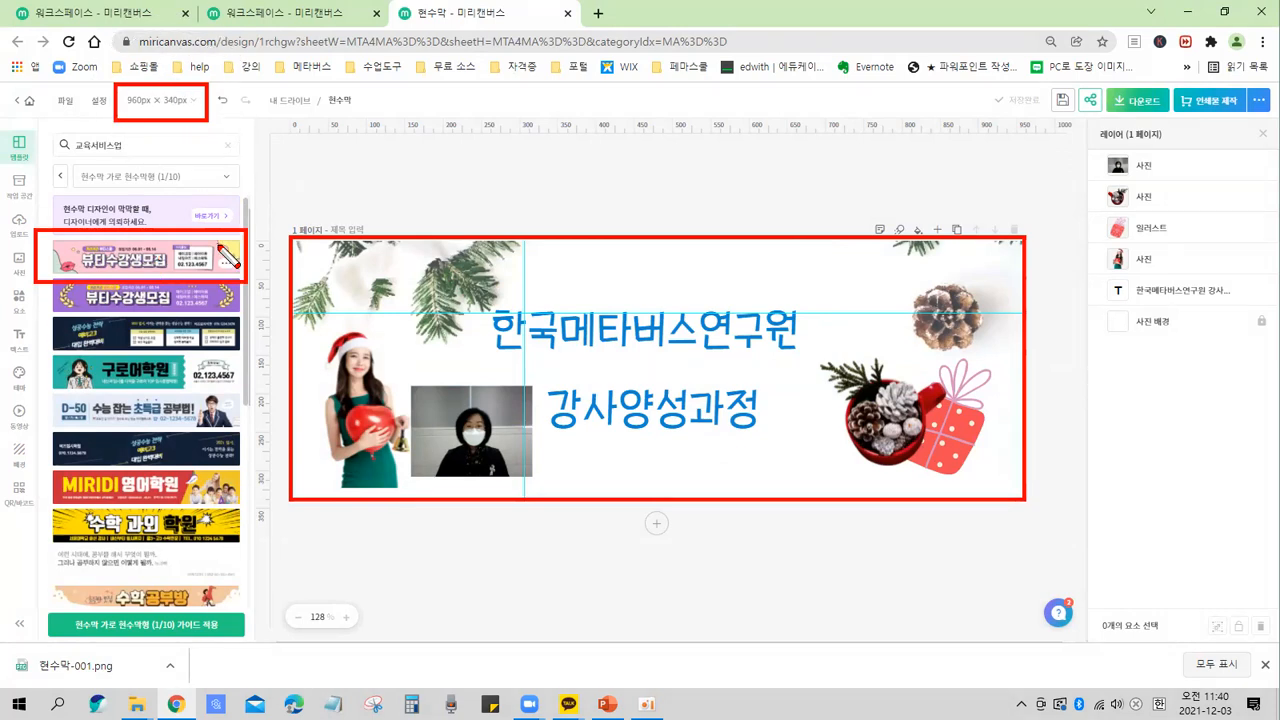
Replace the current page with the 뷰티수강생모집 horizontal banner template.
{"action": "left_click_drag", "start_coordinate": [112, 270], "coordinate": [150, 212]}
{"action": "mouse_move", "coordinate": [590, 245]}
{"action": "left_mouse_down"}
{"action": "mouse_move", "coordinate": [612, 292]}
{"action": "mouse_move", "coordinate": [763, 187]}
{"action": "left_mouse_up"}
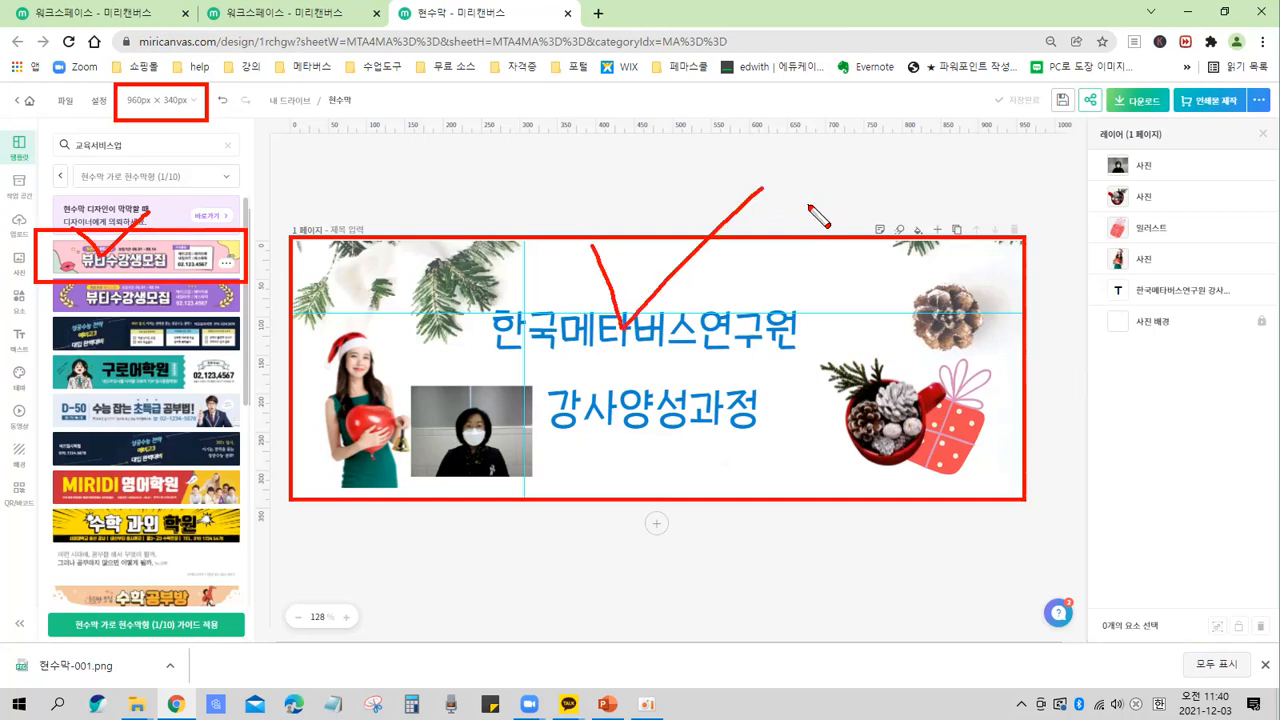
{"action": "key", "text": "Escape"}
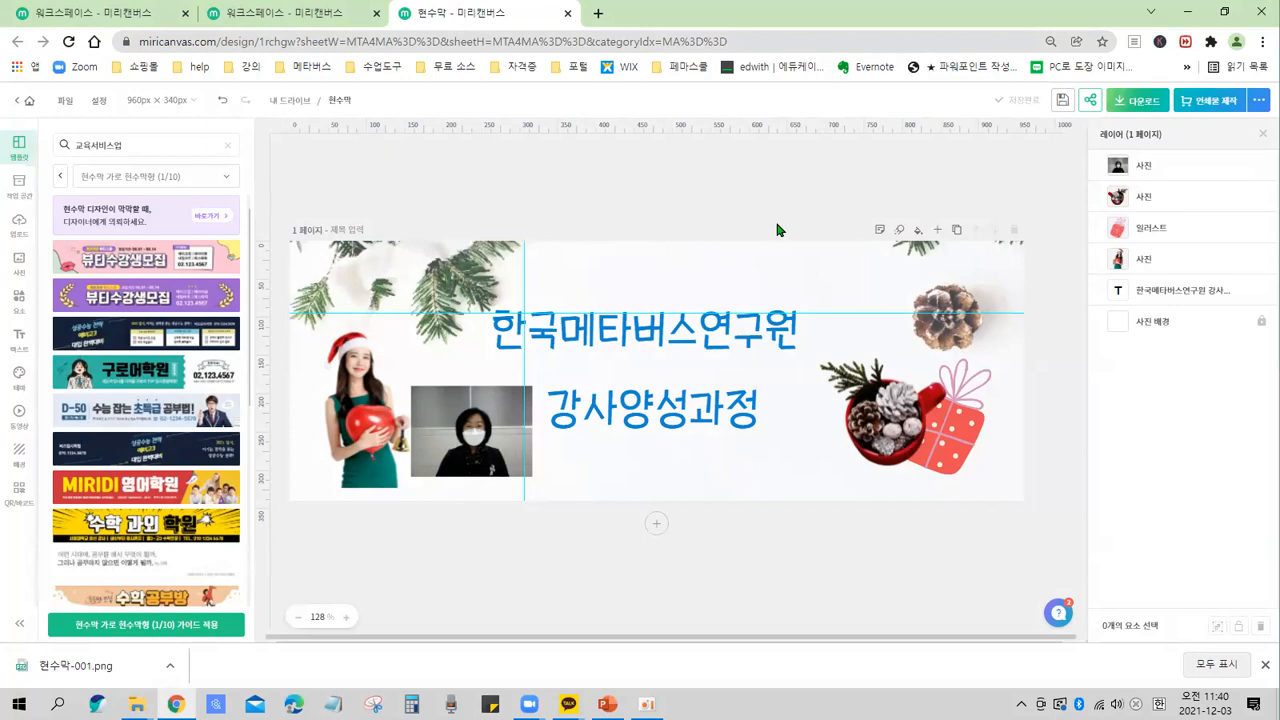
{"action": "left_click", "coordinate": [140, 258]}
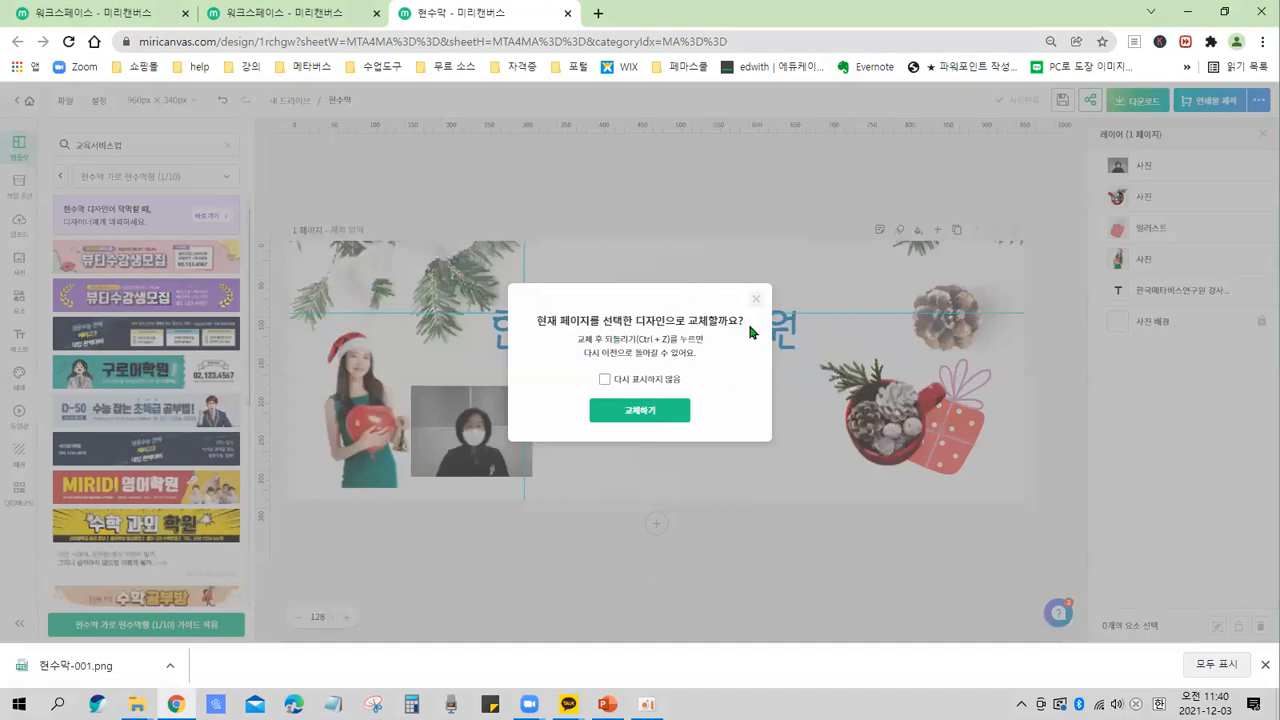
{"action": "left_click", "coordinate": [649, 414]}
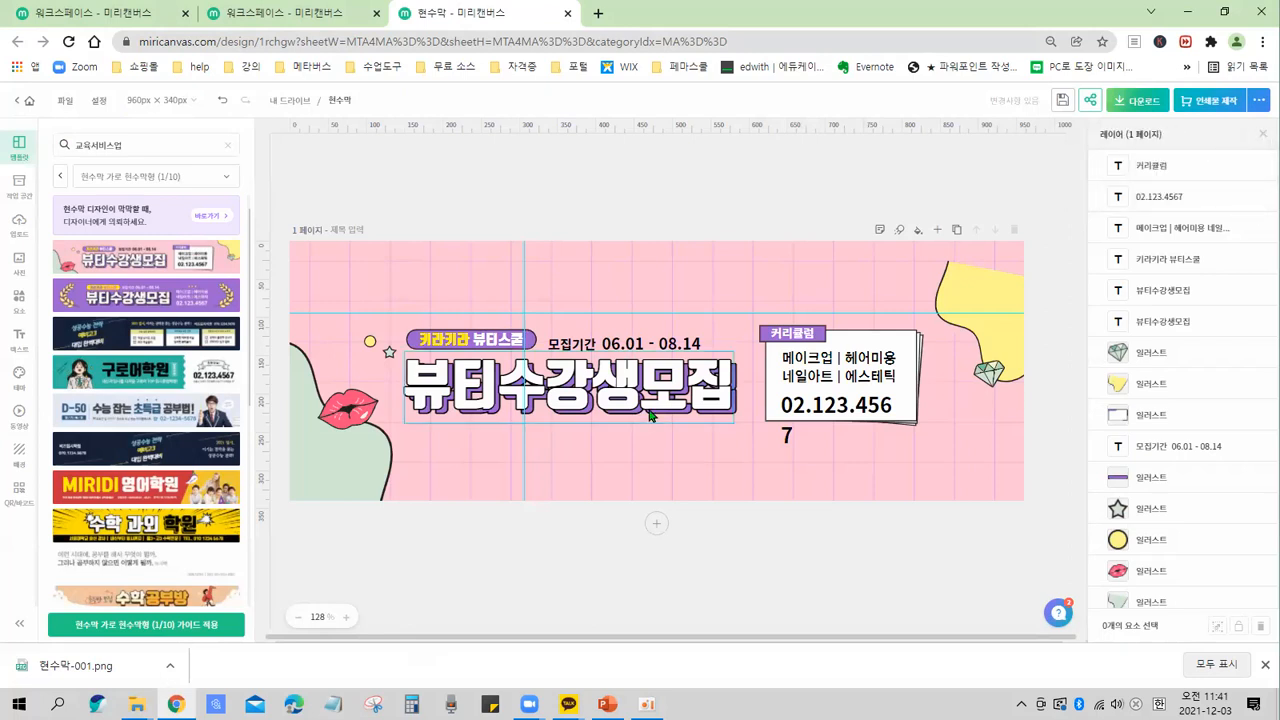
{"action": "mouse_move", "coordinate": [45, 235]}
{"action": "left_mouse_down"}
{"action": "mouse_move", "coordinate": [60, 262]}
{"action": "mouse_move", "coordinate": [262, 256]}
{"action": "mouse_move", "coordinate": [42, 224]}
{"action": "left_mouse_up"}
{"action": "left_click_drag", "start_coordinate": [604, 205], "coordinate": [545, 262]}
{"action": "left_click_drag", "start_coordinate": [512, 195], "coordinate": [680, 266]}
{"action": "key", "text": "e"}
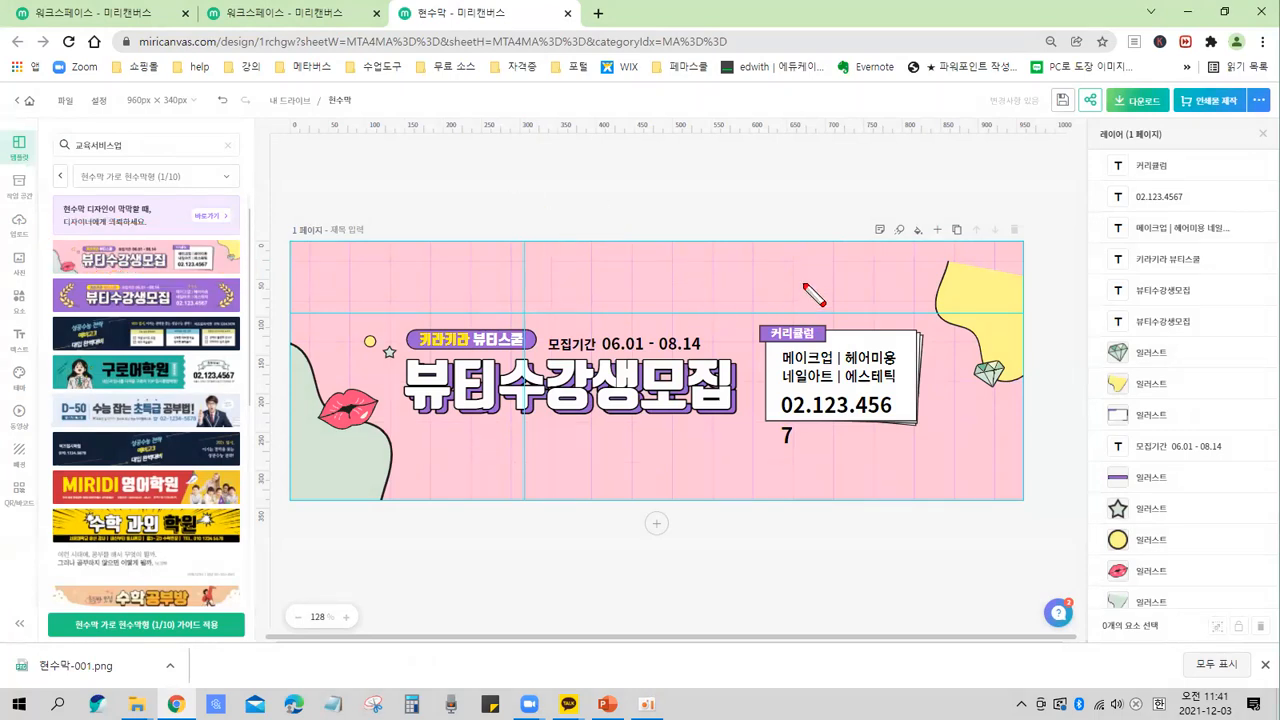
{"action": "mouse_move", "coordinate": [1044, 403]}
{"action": "left_mouse_down"}
{"action": "mouse_move", "coordinate": [939, 379]}
{"action": "mouse_move", "coordinate": [932, 321]}
{"action": "mouse_move", "coordinate": [955, 278]}
{"action": "mouse_move", "coordinate": [1028, 318]}
{"action": "left_mouse_up"}
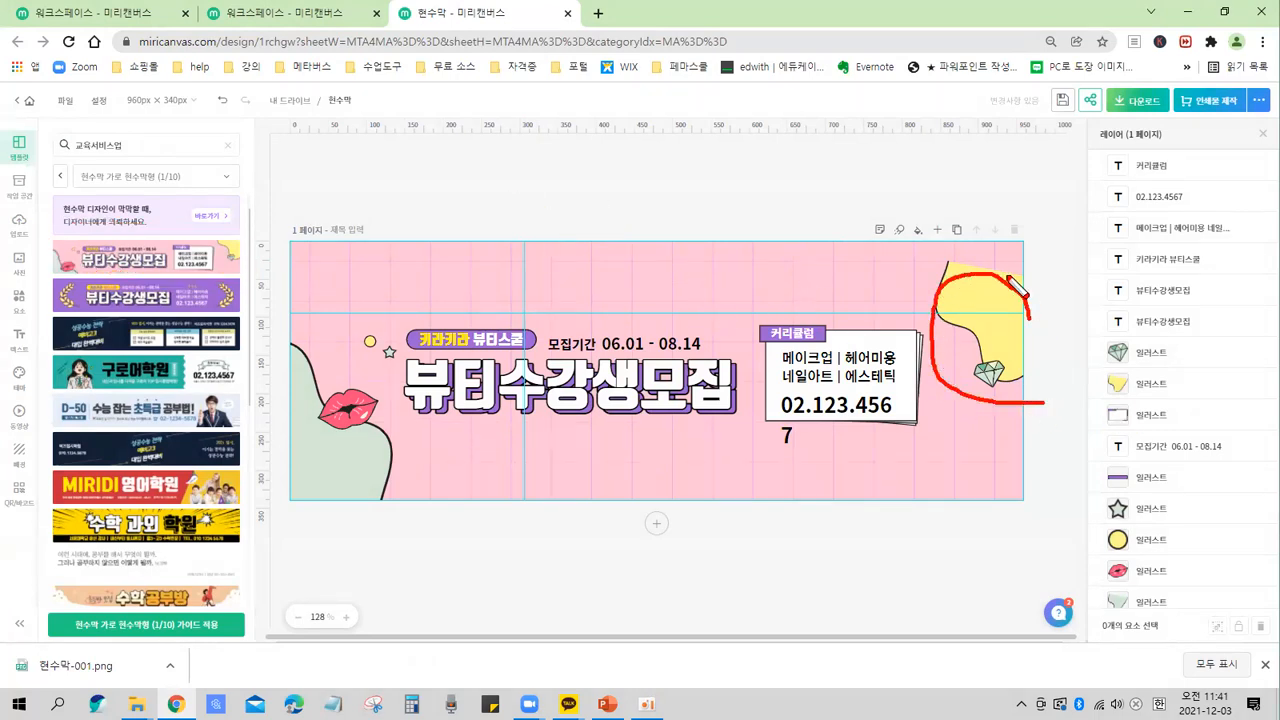
{"action": "left_click", "coordinate": [980, 240]}
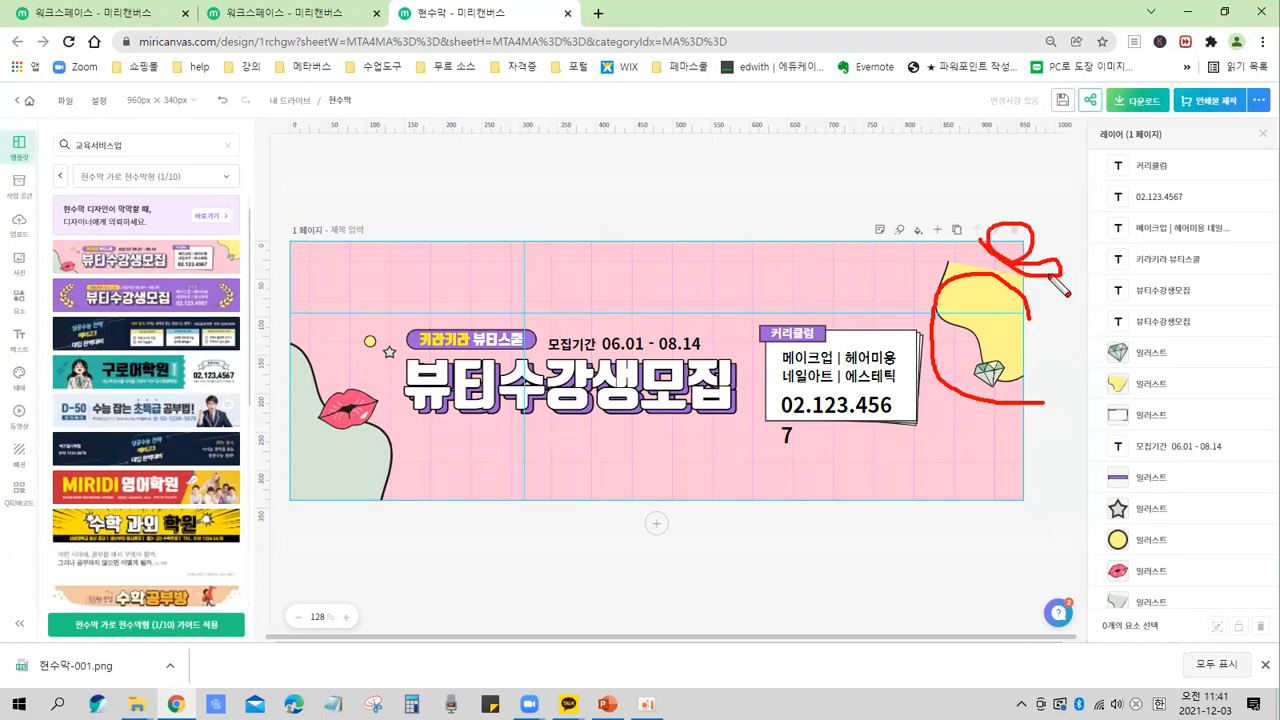
{"action": "key", "text": "e"}
{"action": "left_click_drag", "start_coordinate": [886, 257], "coordinate": [1112, 254]}
{"action": "left_click_drag", "start_coordinate": [1040, 276], "coordinate": [1012, 252]}
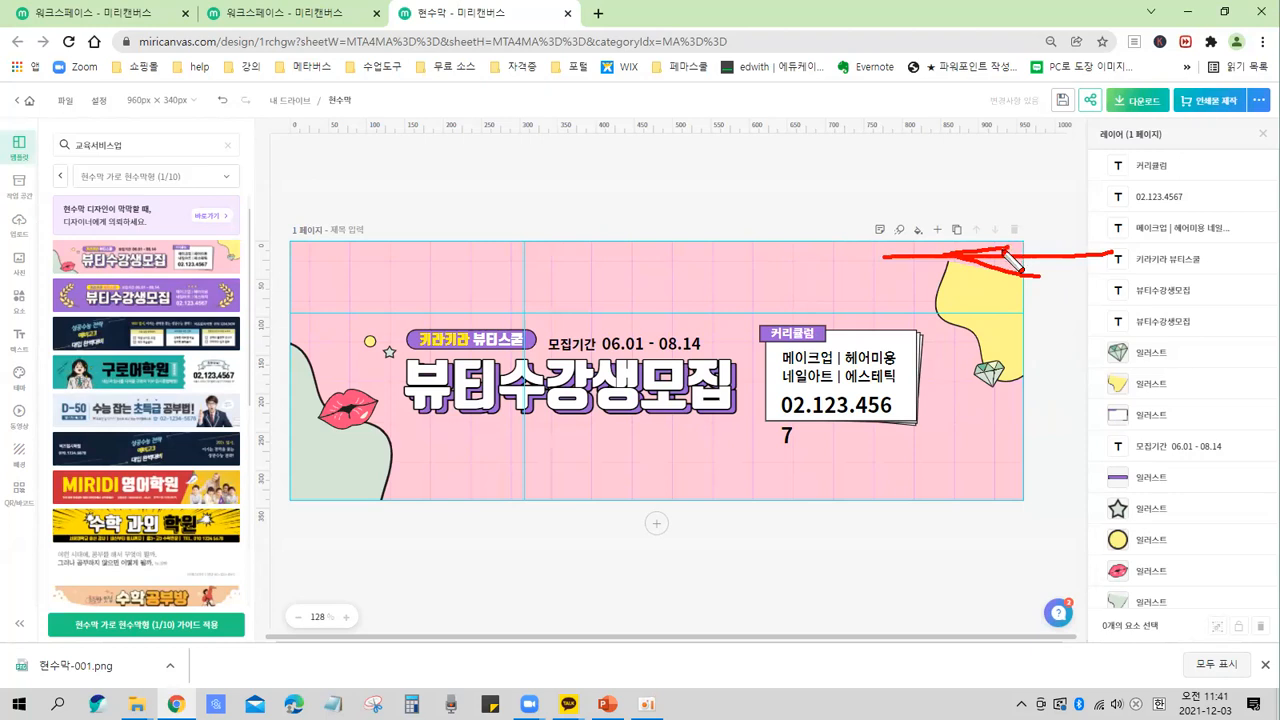
{"action": "mouse_move", "coordinate": [884, 184]}
{"action": "left_mouse_down"}
{"action": "mouse_move", "coordinate": [810, 270]}
{"action": "mouse_move", "coordinate": [618, 568]}
{"action": "left_mouse_up"}
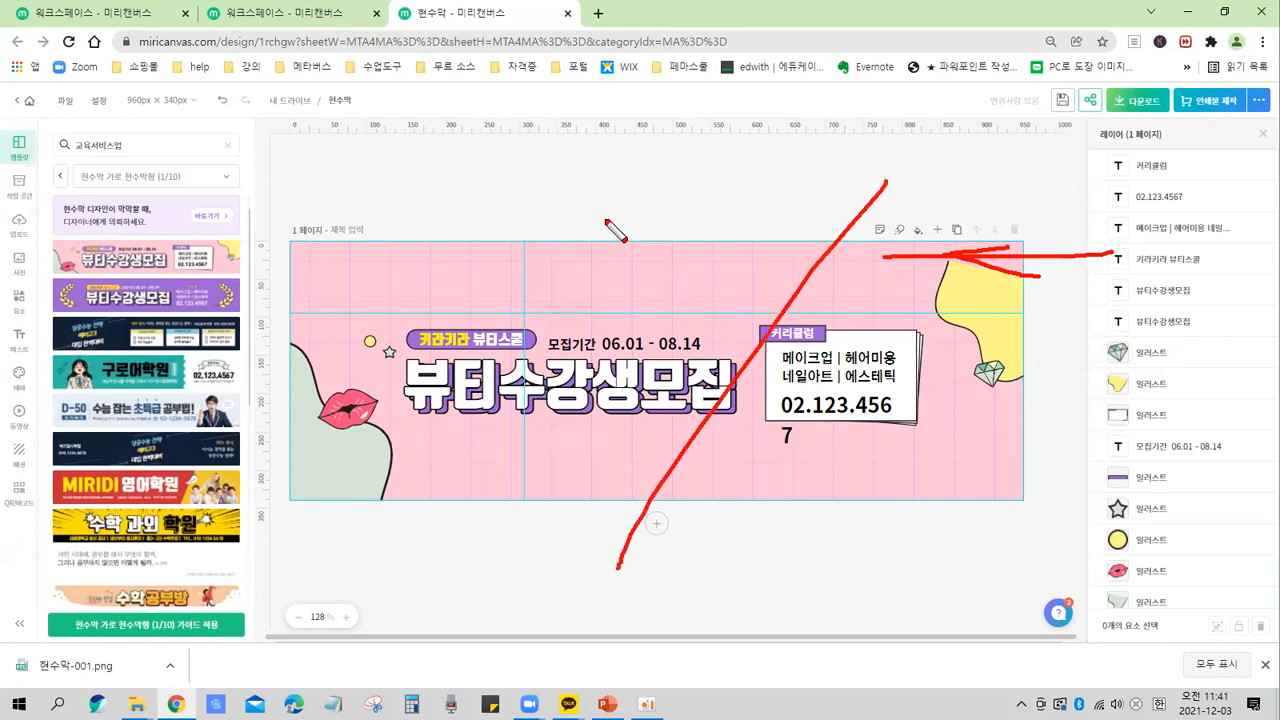
{"action": "left_click_drag", "start_coordinate": [602, 196], "coordinate": [1010, 580]}
{"action": "mouse_move", "coordinate": [207, 258]}
{"action": "left_mouse_down"}
{"action": "mouse_move", "coordinate": [196, 292]}
{"action": "mouse_move", "coordinate": [94, 292]}
{"action": "mouse_move", "coordinate": [106, 240]}
{"action": "mouse_move", "coordinate": [173, 240]}
{"action": "mouse_move", "coordinate": [200, 270]}
{"action": "mouse_move", "coordinate": [160, 296]}
{"action": "left_mouse_up"}
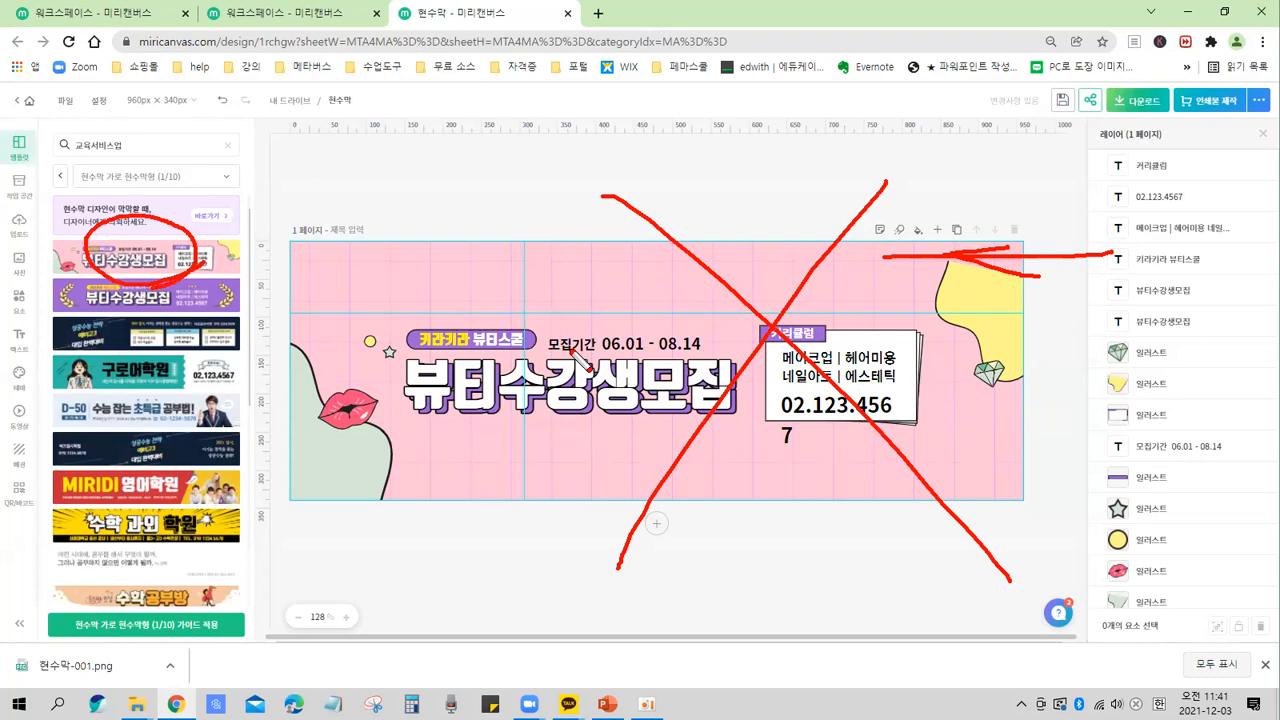
{"action": "key", "text": "e"}
{"action": "mouse_move", "coordinate": [210, 270]}
{"action": "left_mouse_down"}
{"action": "mouse_move", "coordinate": [67, 255]}
{"action": "mouse_move", "coordinate": [157, 215]}
{"action": "mouse_move", "coordinate": [197, 242]}
{"action": "mouse_move", "coordinate": [177, 282]}
{"action": "mouse_move", "coordinate": [177, 257]}
{"action": "mouse_move", "coordinate": [365, 260]}
{"action": "mouse_move", "coordinate": [467, 306]}
{"action": "left_mouse_up"}
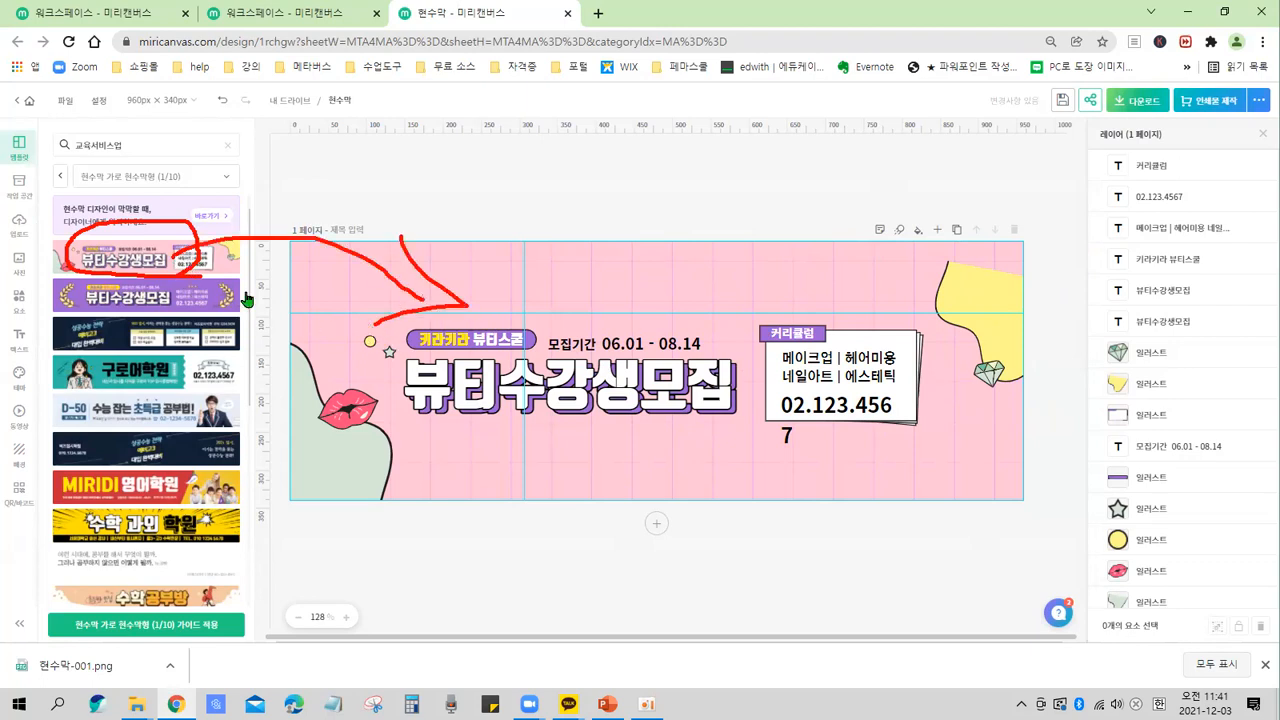
{"action": "key", "text": "Escape"}
{"action": "key", "text": "ctrl"}
{"action": "key", "text": "ctrl"}
{"action": "key", "text": "ctrl"}
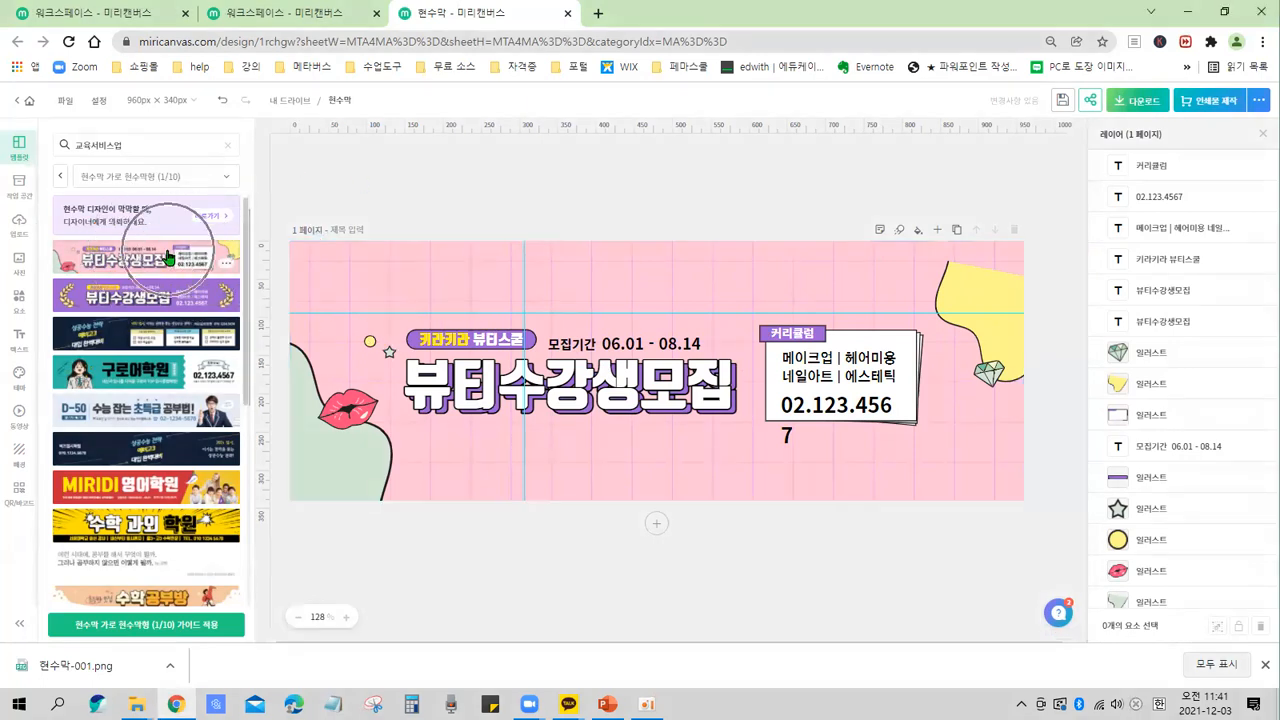
Overwrite the design with the 뷰티05 현수막 가로 현수막형 (1/10) template through its options menu.
{"action": "left_click", "coordinate": [227, 265]}
{"action": "left_click", "coordinate": [344, 446]}
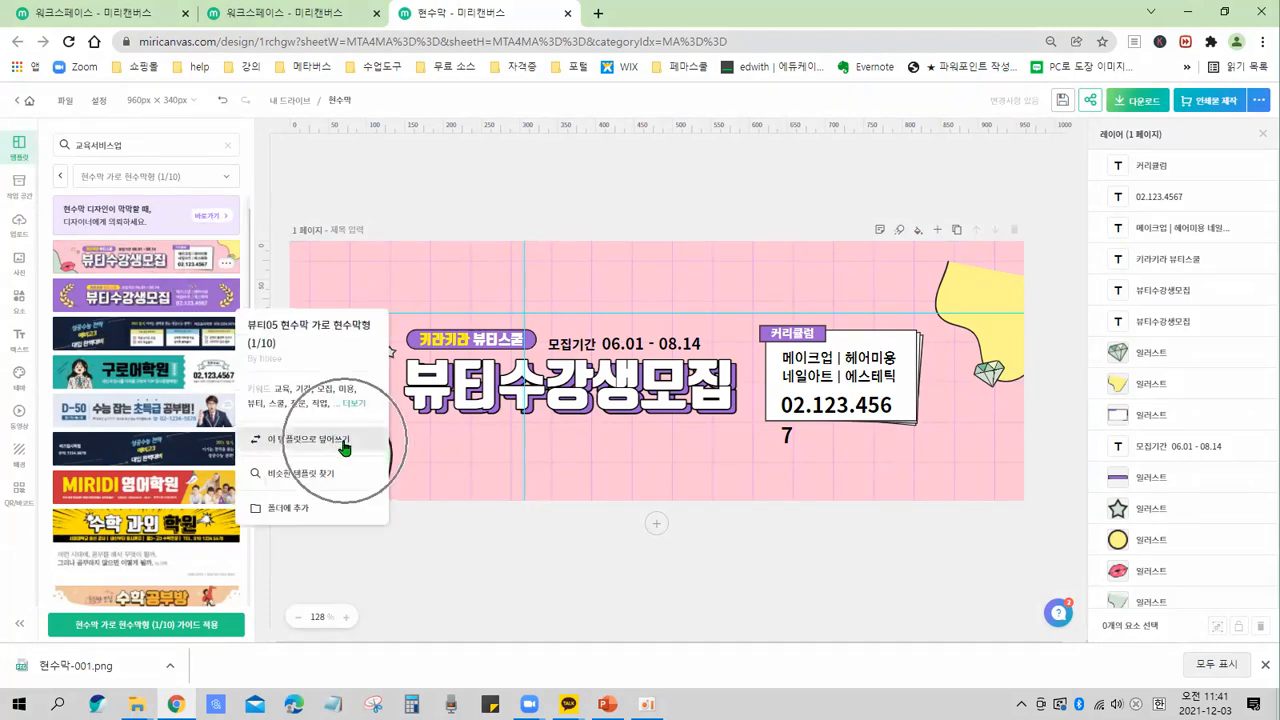
{"action": "key", "text": "ctrl"}
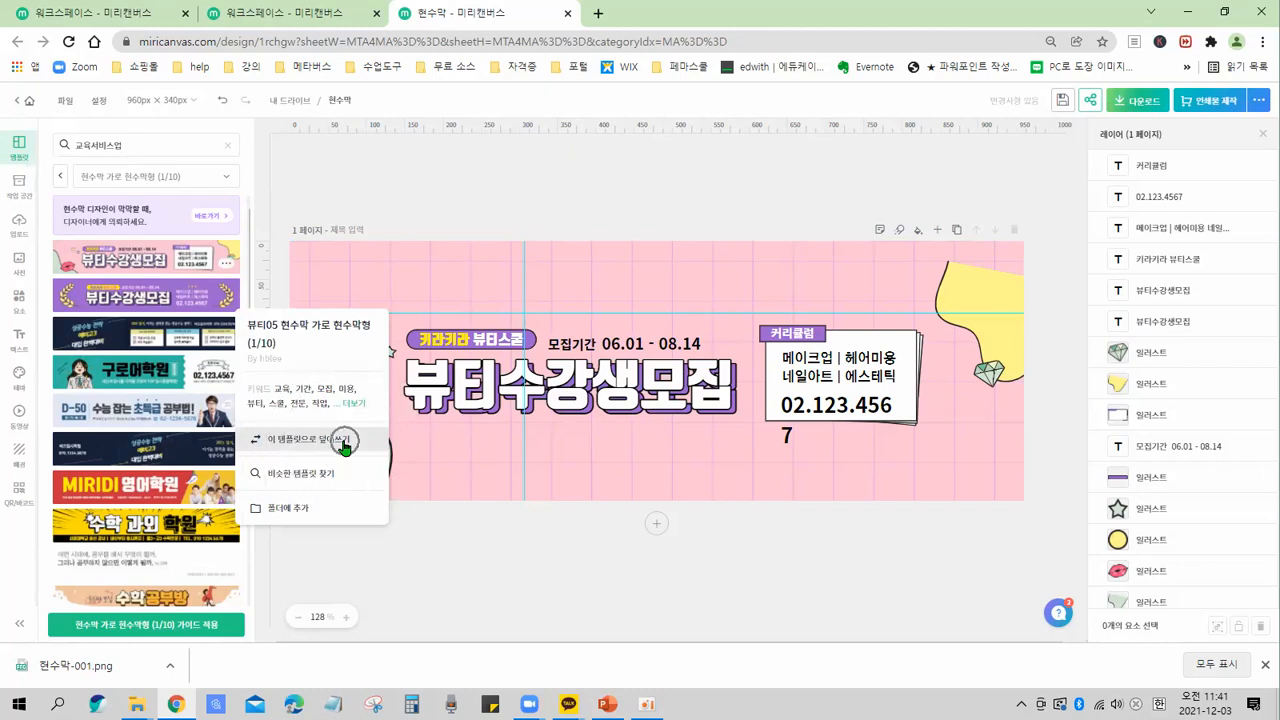
{"action": "key", "text": "ctrl+2"}
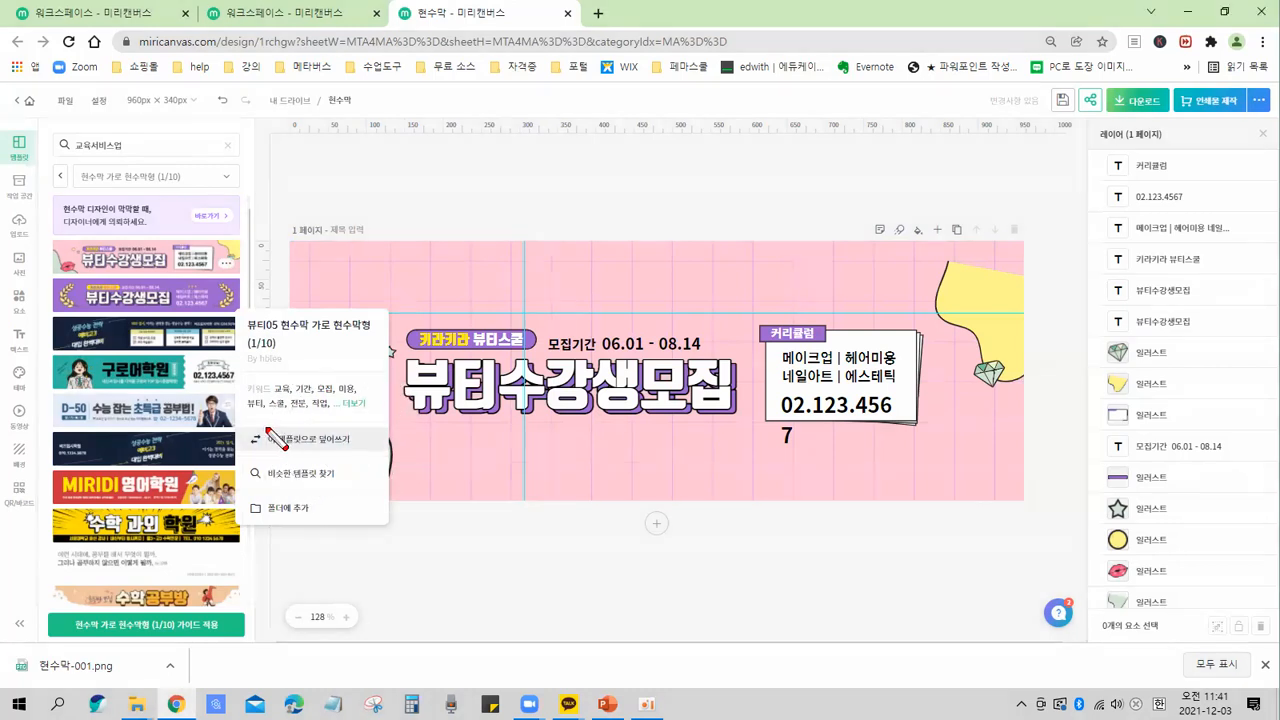
{"action": "left_click_drag", "start_coordinate": [230, 434], "coordinate": [390, 460]}
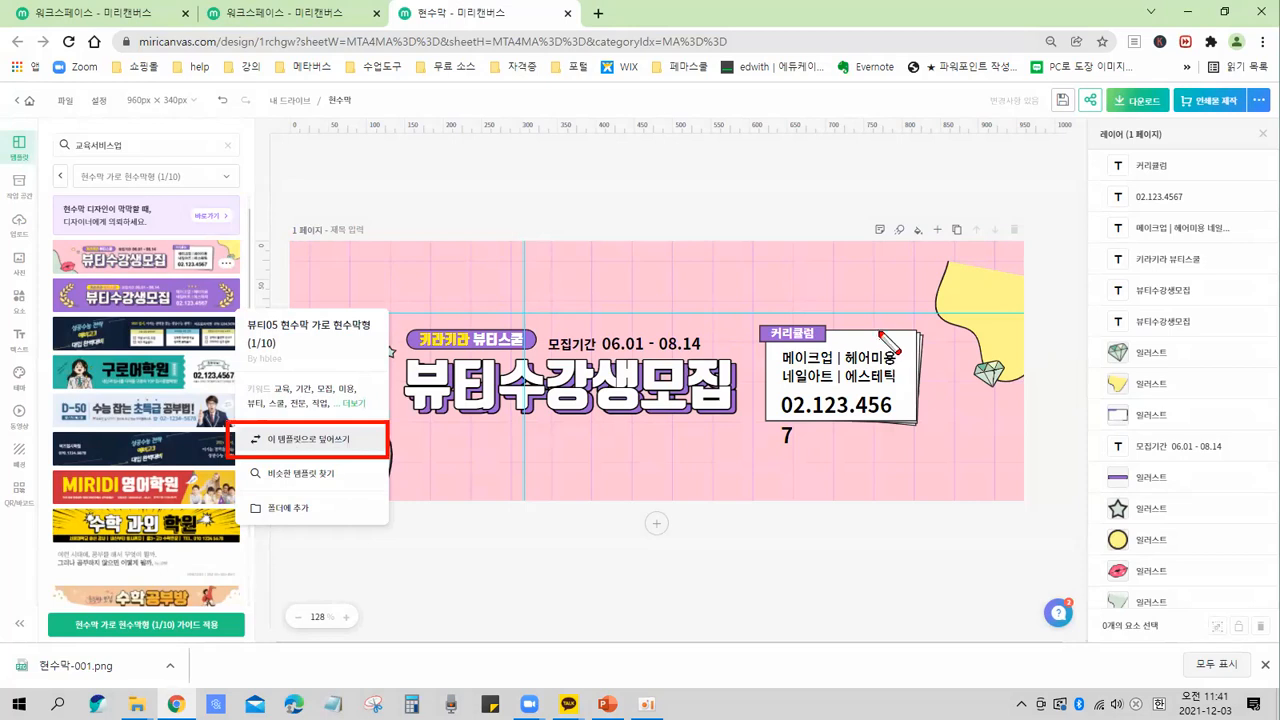
{"action": "left_click_drag", "start_coordinate": [918, 242], "coordinate": [740, 462]}
{"action": "left_click_drag", "start_coordinate": [733, 214], "coordinate": [912, 470]}
{"action": "mouse_move", "coordinate": [200, 260]}
{"action": "left_mouse_down"}
{"action": "mouse_move", "coordinate": [142, 222]}
{"action": "mouse_move", "coordinate": [180, 272]}
{"action": "mouse_move", "coordinate": [176, 258]}
{"action": "mouse_move", "coordinate": [445, 272]}
{"action": "left_mouse_up"}
{"action": "left_click_drag", "start_coordinate": [380, 218], "coordinate": [342, 330]}
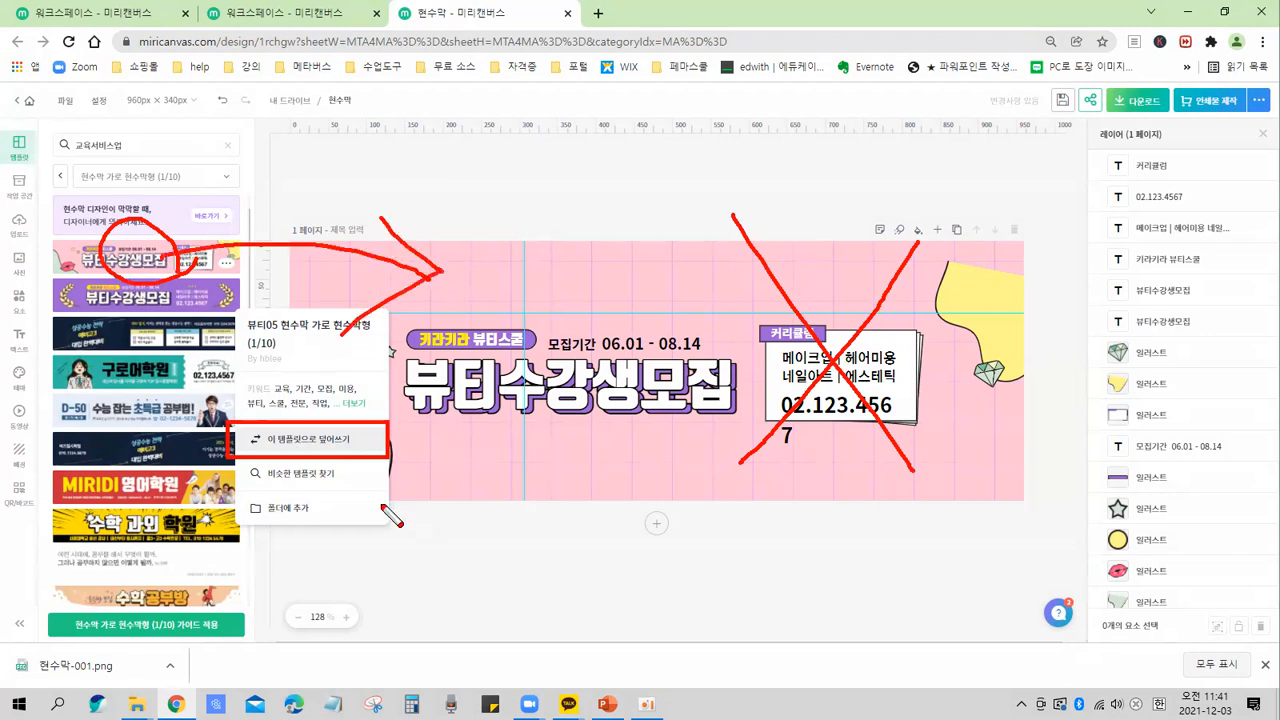
{"action": "key", "text": "Escape"}
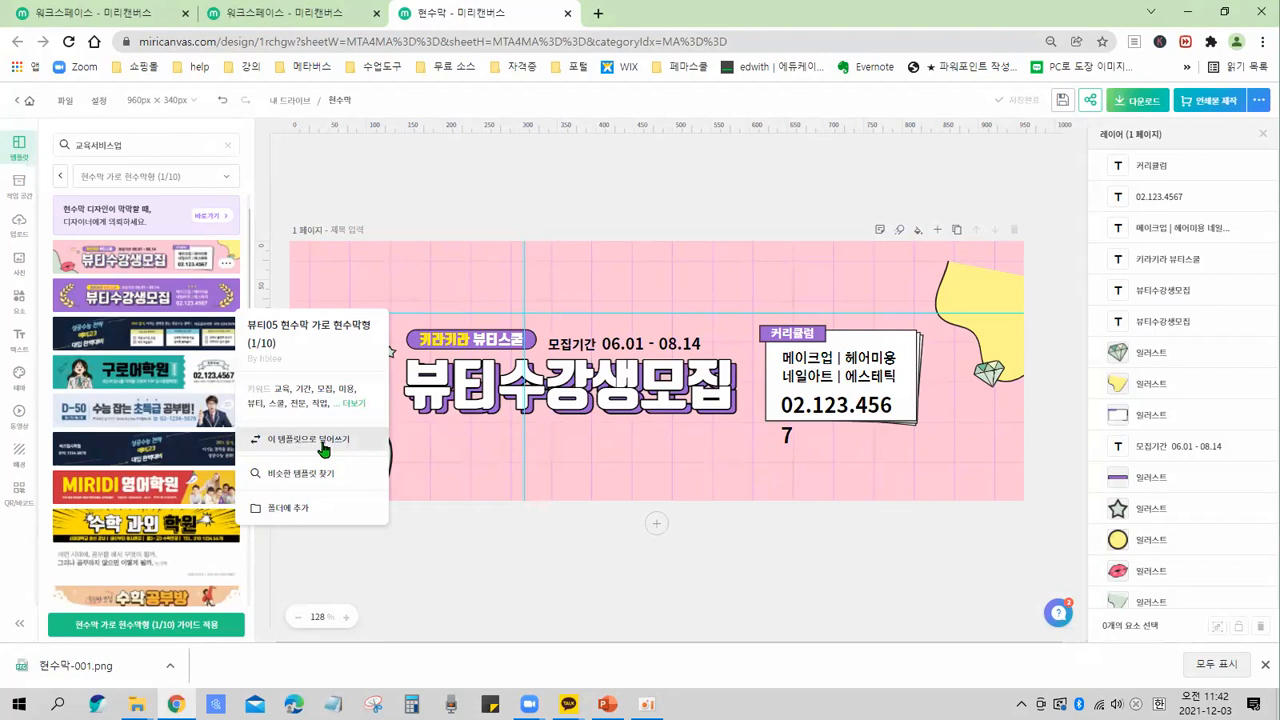
{"action": "left_click", "coordinate": [323, 446]}
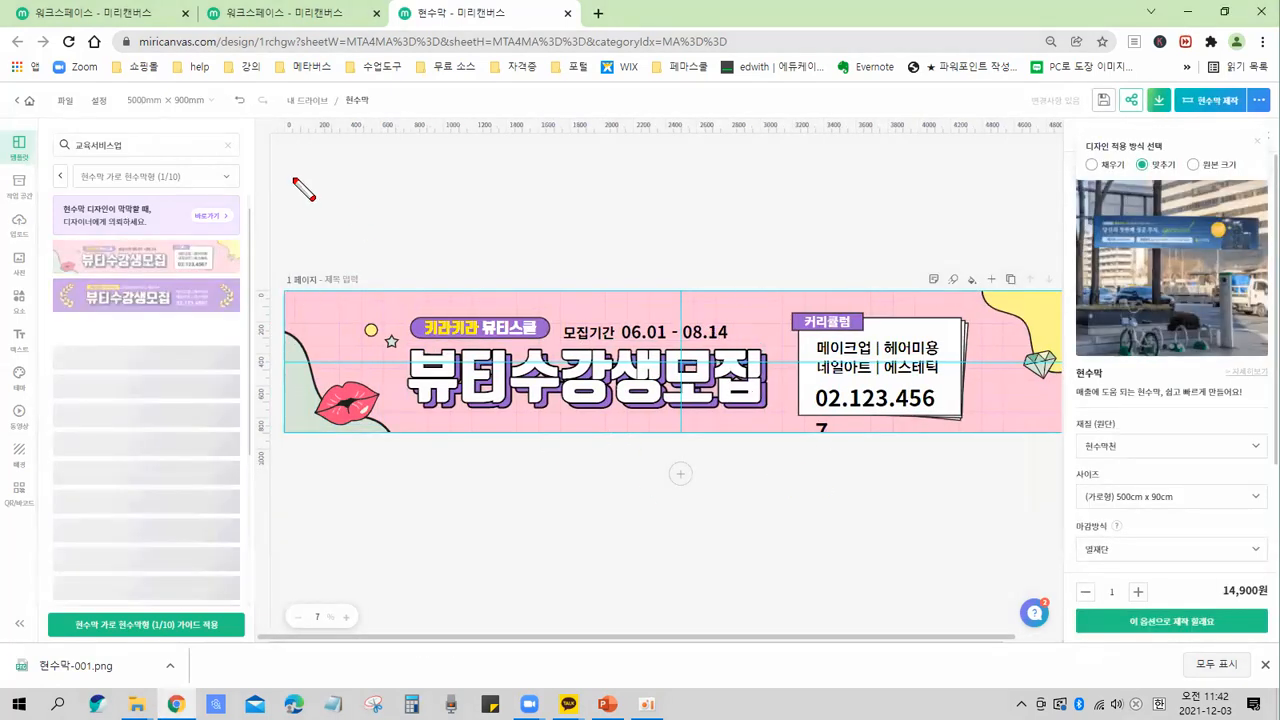
{"action": "mouse_move", "coordinate": [130, 100]}
{"action": "left_mouse_down"}
{"action": "mouse_move", "coordinate": [205, 127]}
{"action": "mouse_move", "coordinate": [231, 88]}
{"action": "mouse_move", "coordinate": [112, 88]}
{"action": "mouse_move", "coordinate": [145, 138]}
{"action": "mouse_move", "coordinate": [248, 132]}
{"action": "mouse_move", "coordinate": [220, 68]}
{"action": "mouse_move", "coordinate": [128, 62]}
{"action": "mouse_move", "coordinate": [92, 90]}
{"action": "mouse_move", "coordinate": [115, 137]}
{"action": "mouse_move", "coordinate": [238, 93]}
{"action": "mouse_move", "coordinate": [163, 70]}
{"action": "mouse_move", "coordinate": [181, 89]}
{"action": "mouse_move", "coordinate": [97, 122]}
{"action": "mouse_move", "coordinate": [249, 156]}
{"action": "mouse_move", "coordinate": [165, 128]}
{"action": "left_mouse_up"}
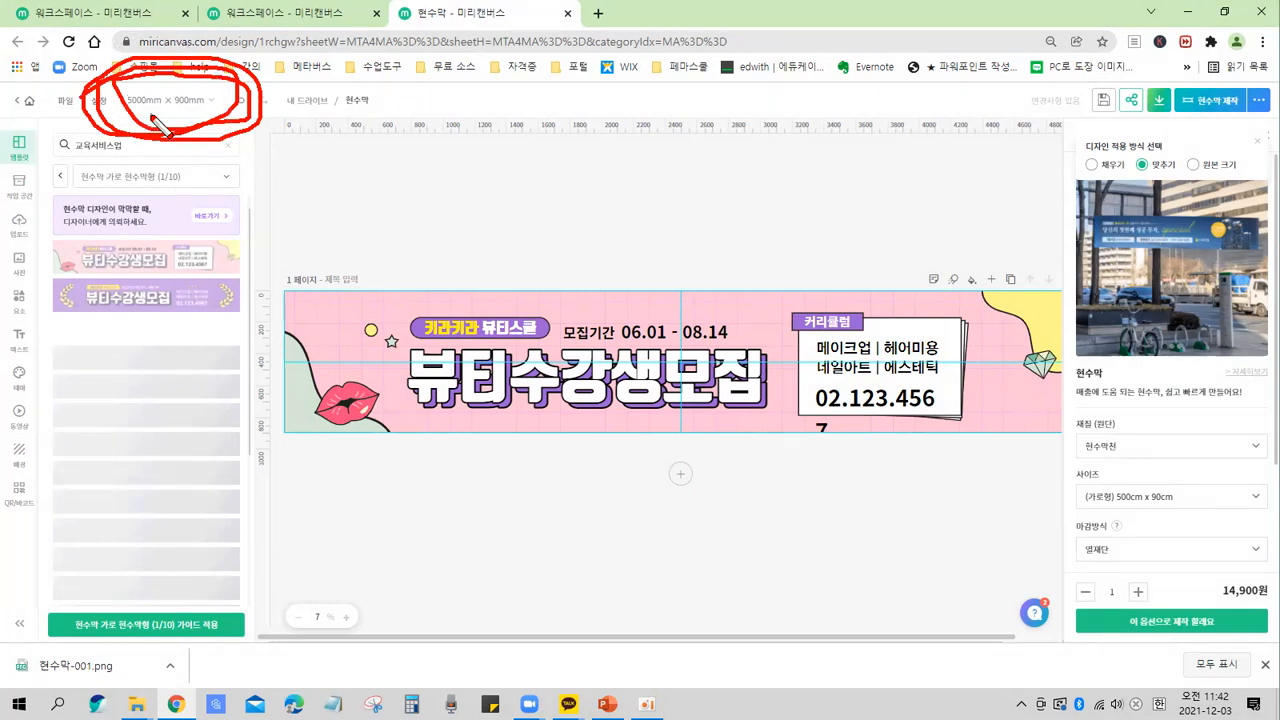
{"action": "key", "text": "e"}
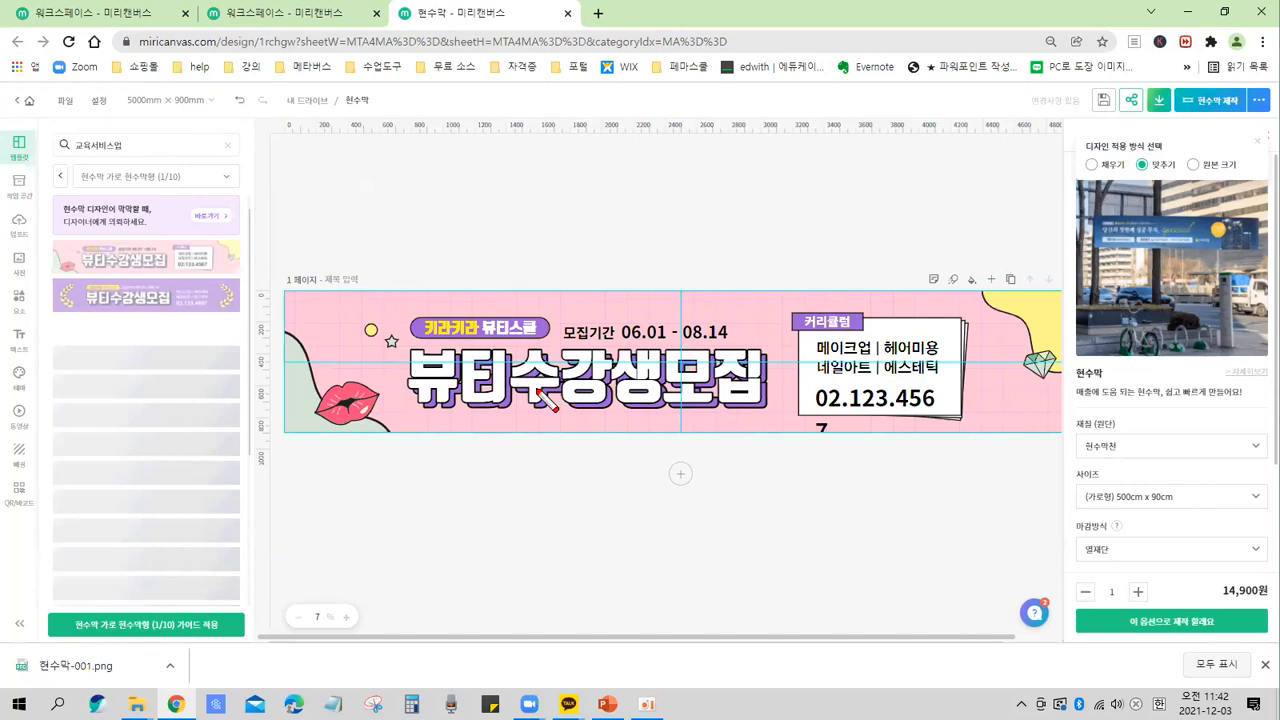
{"action": "mouse_move", "coordinate": [222, 258]}
{"action": "left_mouse_down"}
{"action": "mouse_move", "coordinate": [390, 300]}
{"action": "mouse_move", "coordinate": [324, 342]}
{"action": "left_mouse_up"}
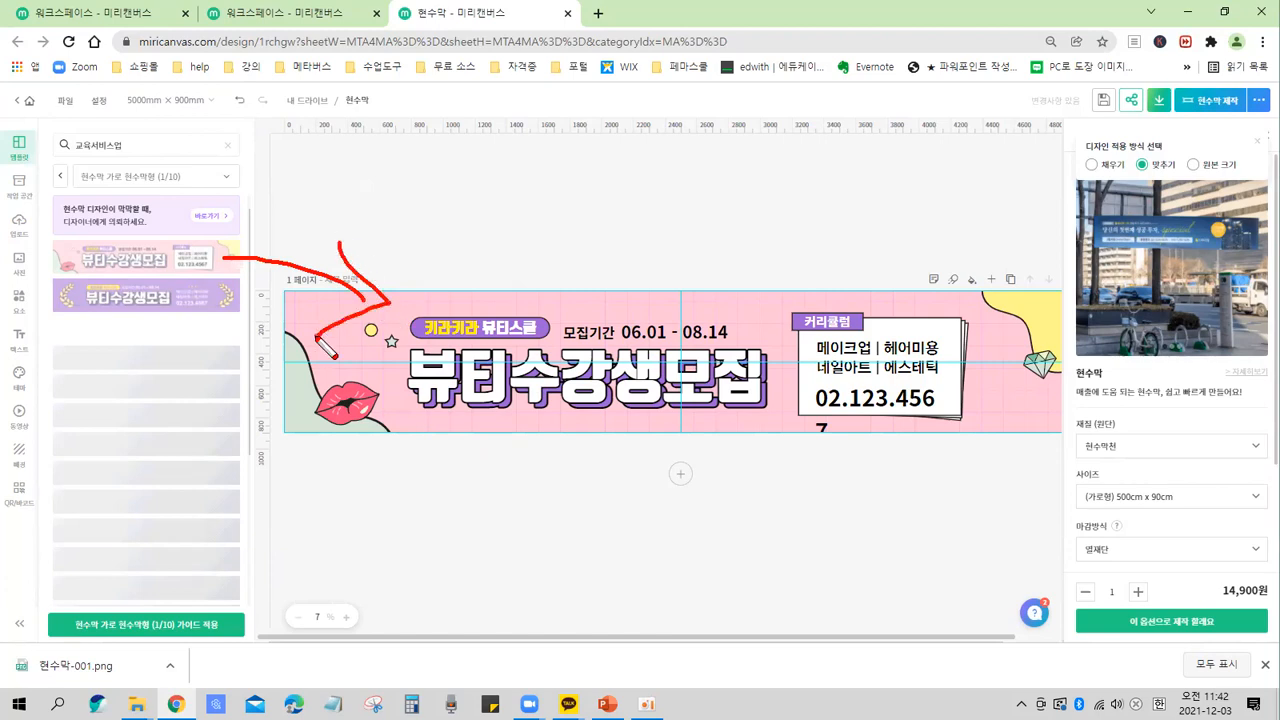
{"action": "left_click_drag", "start_coordinate": [661, 264], "coordinate": [590, 481]}
{"action": "left_click_drag", "start_coordinate": [554, 270], "coordinate": [720, 407]}
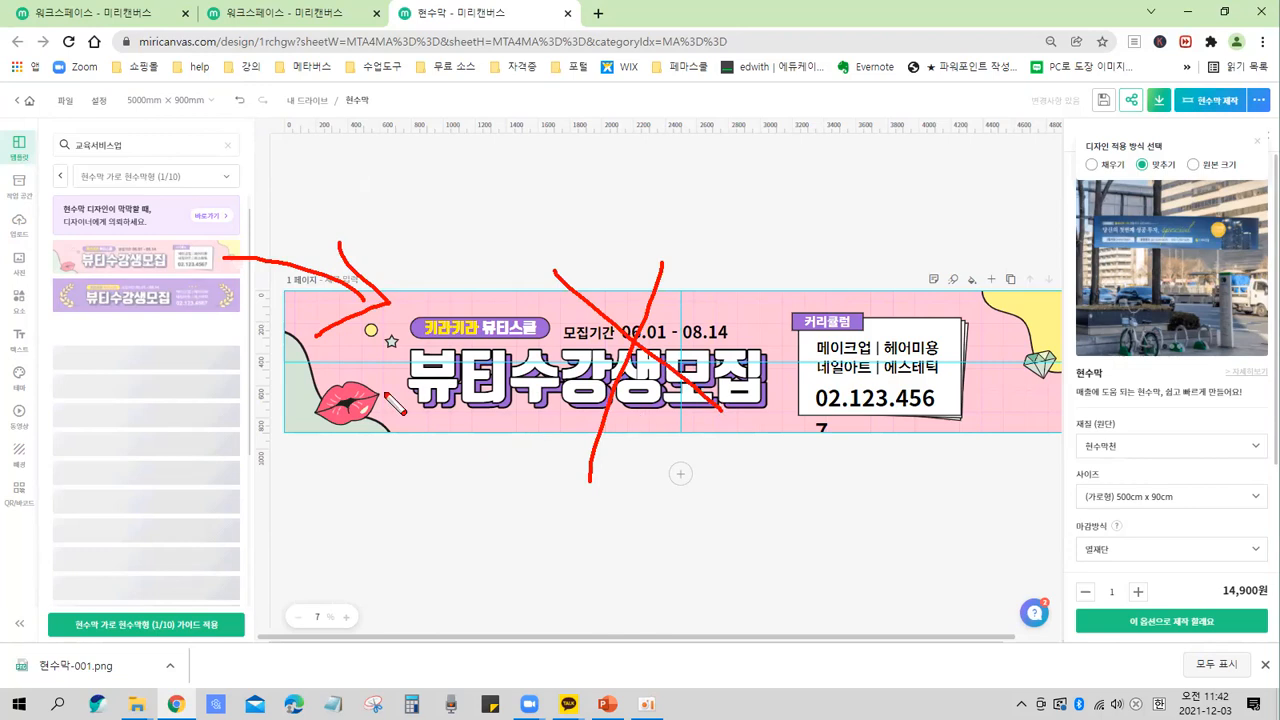
{"action": "mouse_move", "coordinate": [200, 266]}
{"action": "left_mouse_down"}
{"action": "mouse_move", "coordinate": [107, 270]}
{"action": "mouse_move", "coordinate": [198, 238]}
{"action": "mouse_move", "coordinate": [180, 286]}
{"action": "left_mouse_up"}
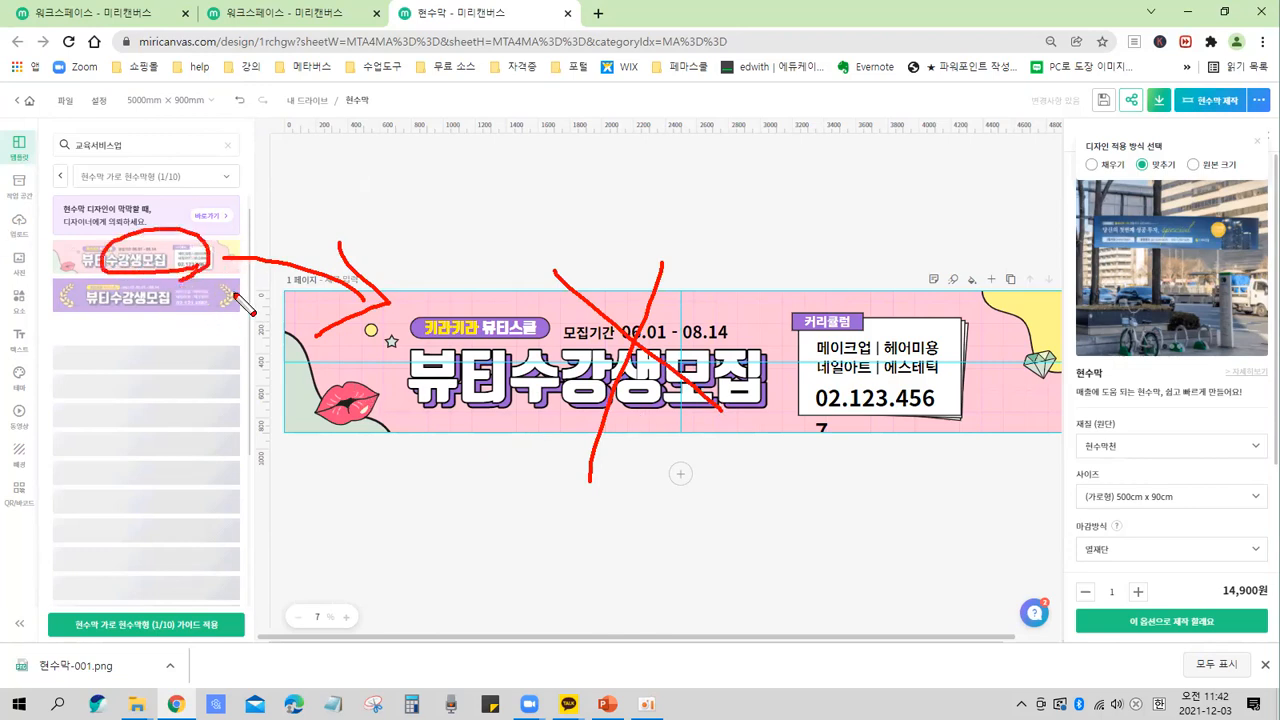
{"action": "key", "text": "Escape"}
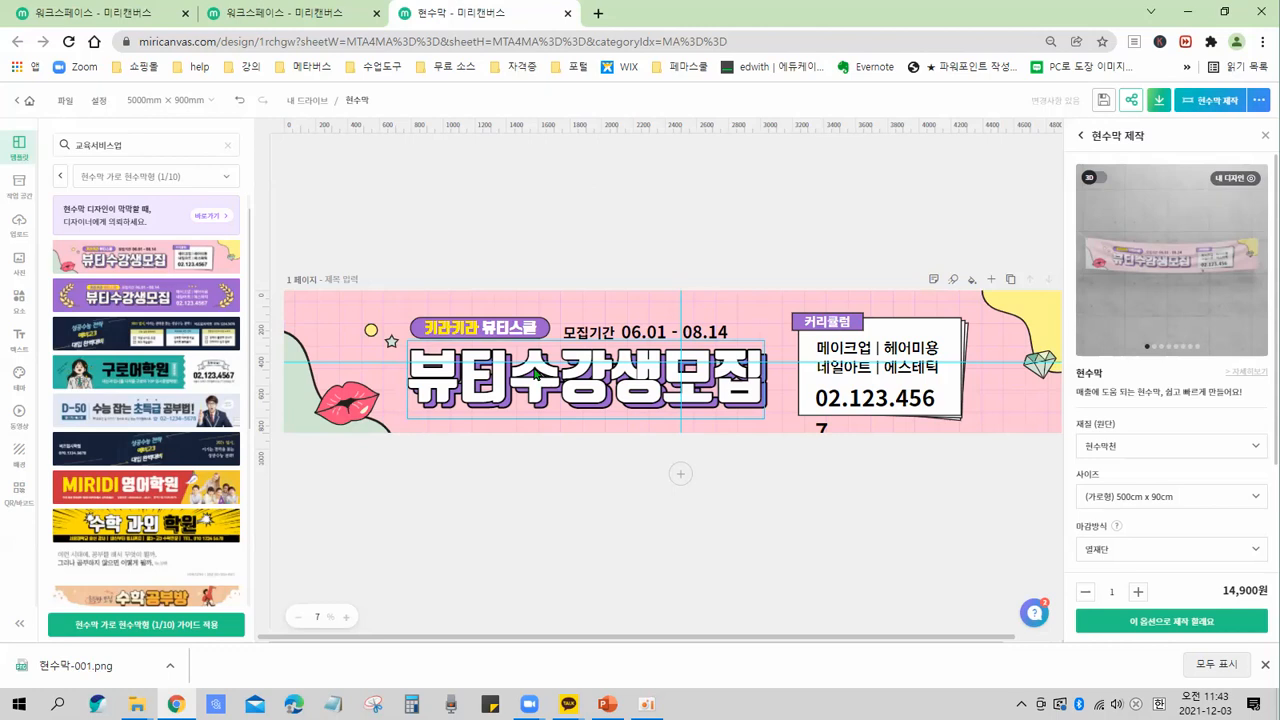
Delete the red lips illustration on the banner's left side.
{"action": "left_click", "coordinate": [357, 408]}
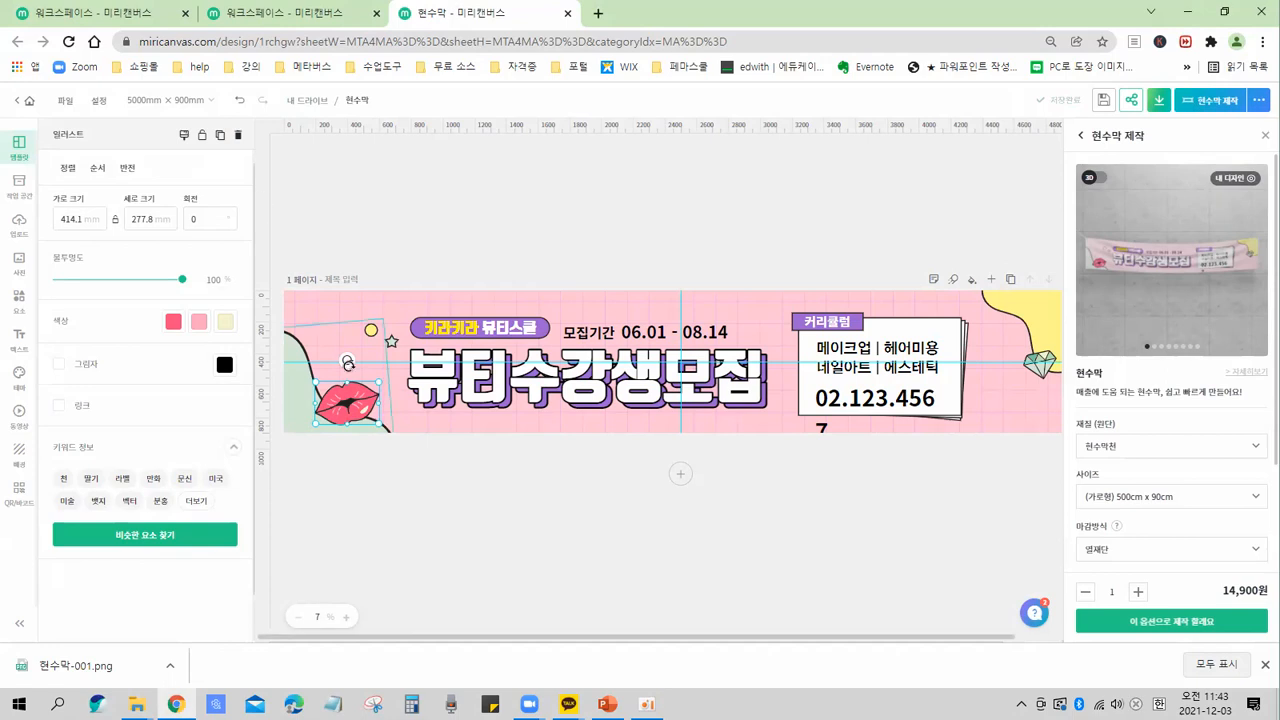
{"action": "left_click", "coordinate": [237, 135]}
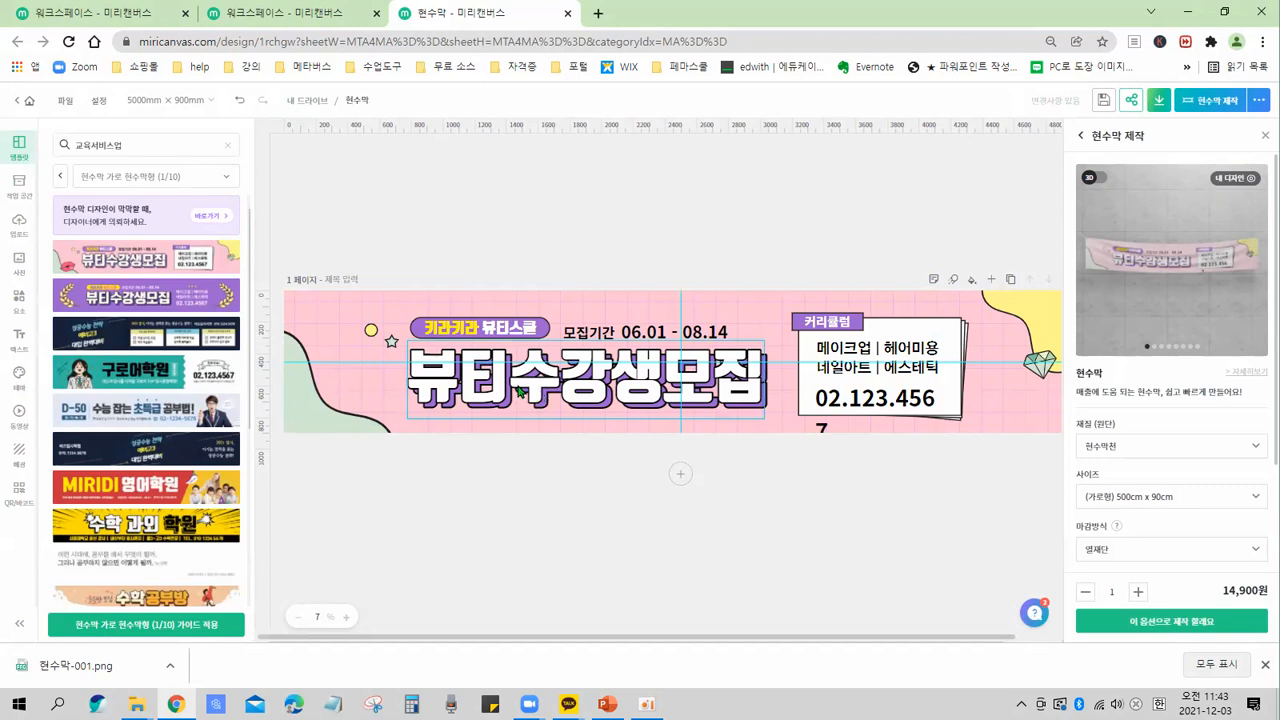
Change the headline text from its first word to read 요리수강생모집.
{"action": "left_click", "coordinate": [519, 386]}
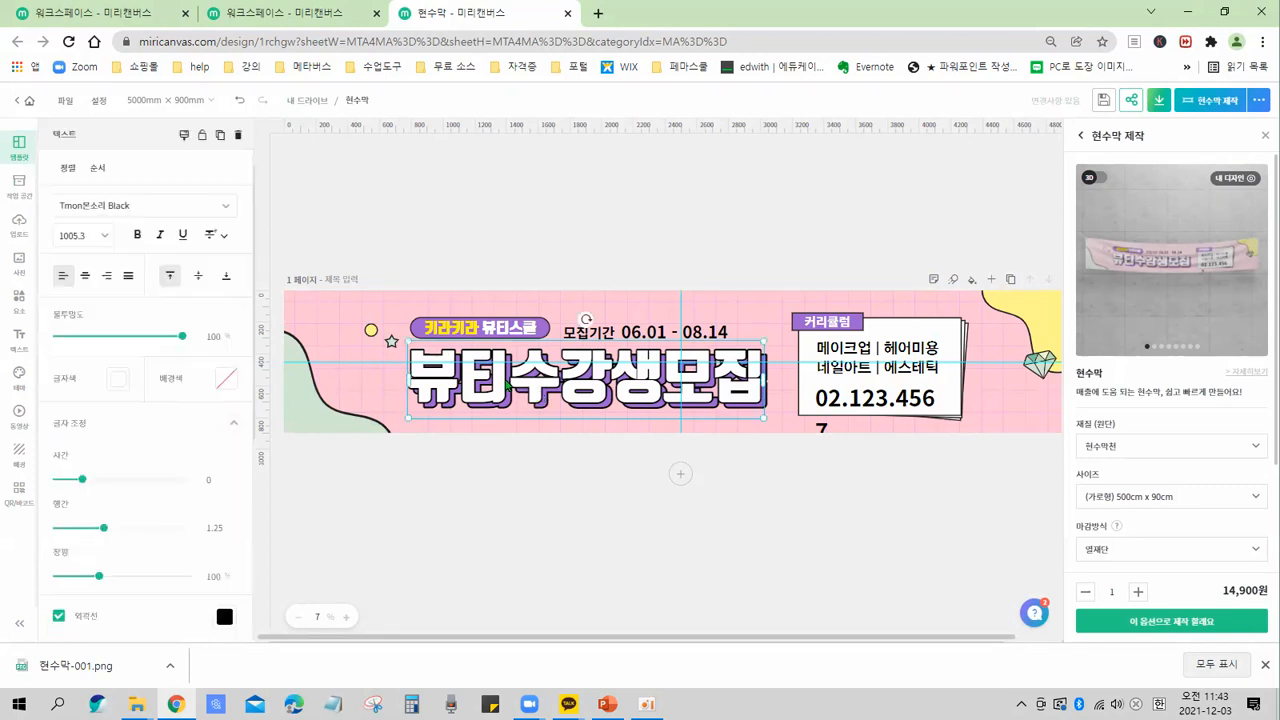
{"action": "double_click", "coordinate": [509, 385]}
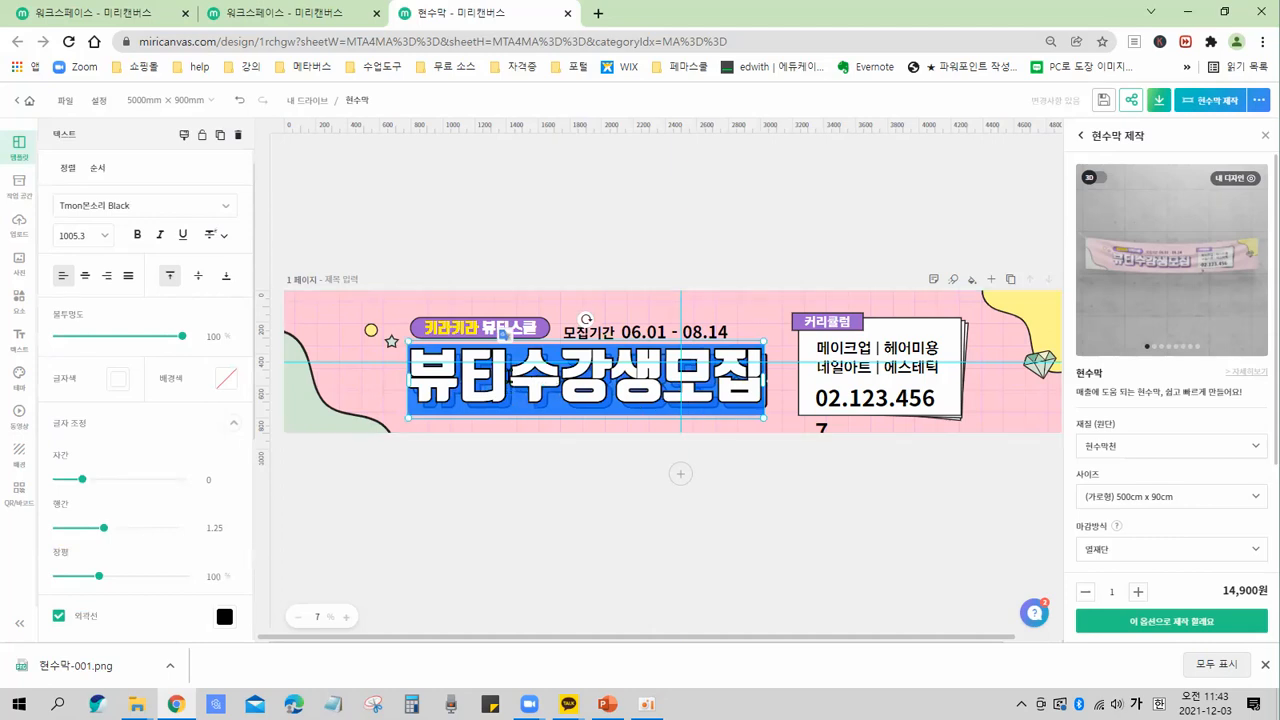
{"action": "left_click", "coordinate": [511, 382]}
{"action": "left_click", "coordinate": [521, 386]}
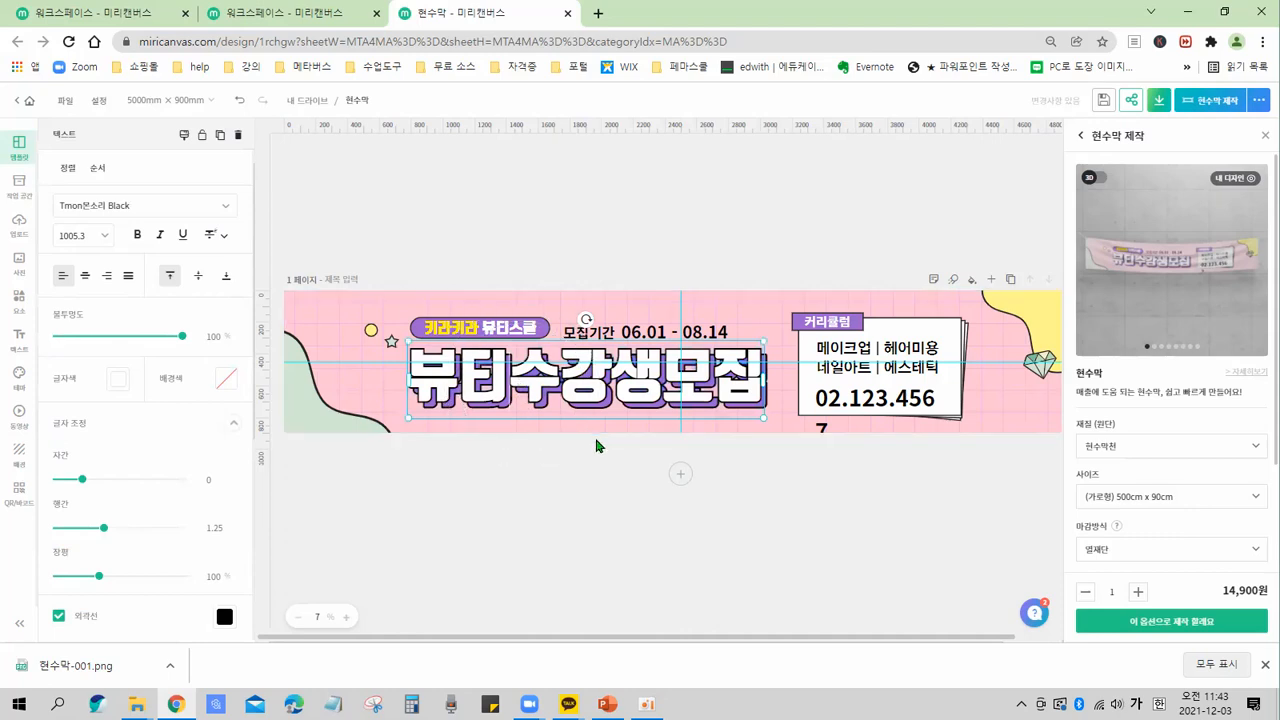
{"action": "key", "text": "BackSpace"}
{"action": "key", "text": "BackSpace"}
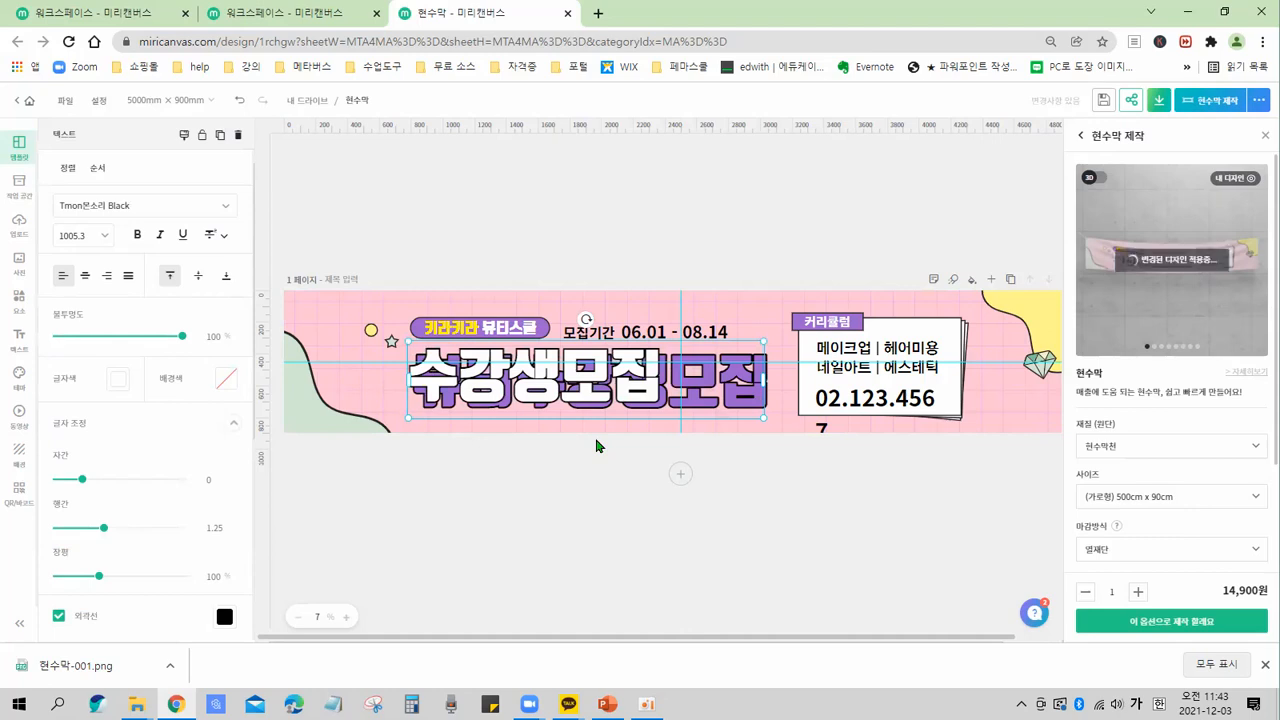
{"action": "type", "text": "요리"}
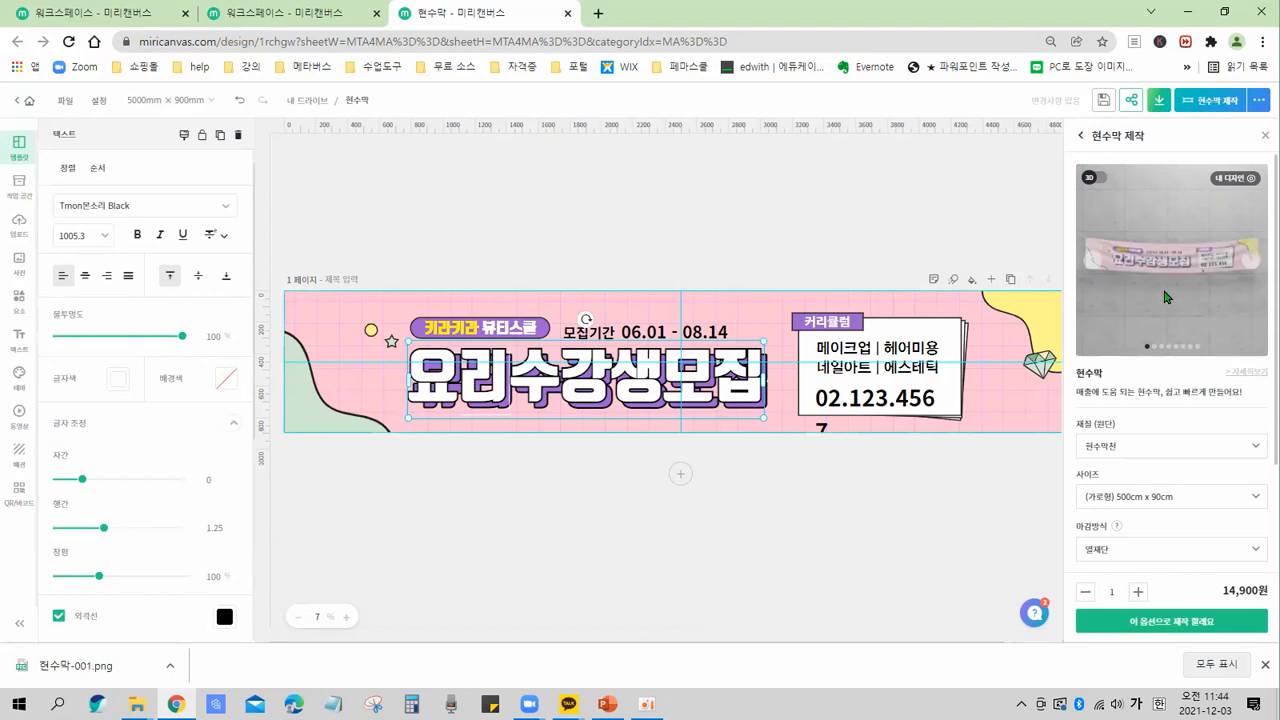
Move the 요리수강생모집 headline downward on the banner.
{"action": "scroll", "coordinate": [1185, 315], "scroll_direction": "down", "scroll_amount": 2}
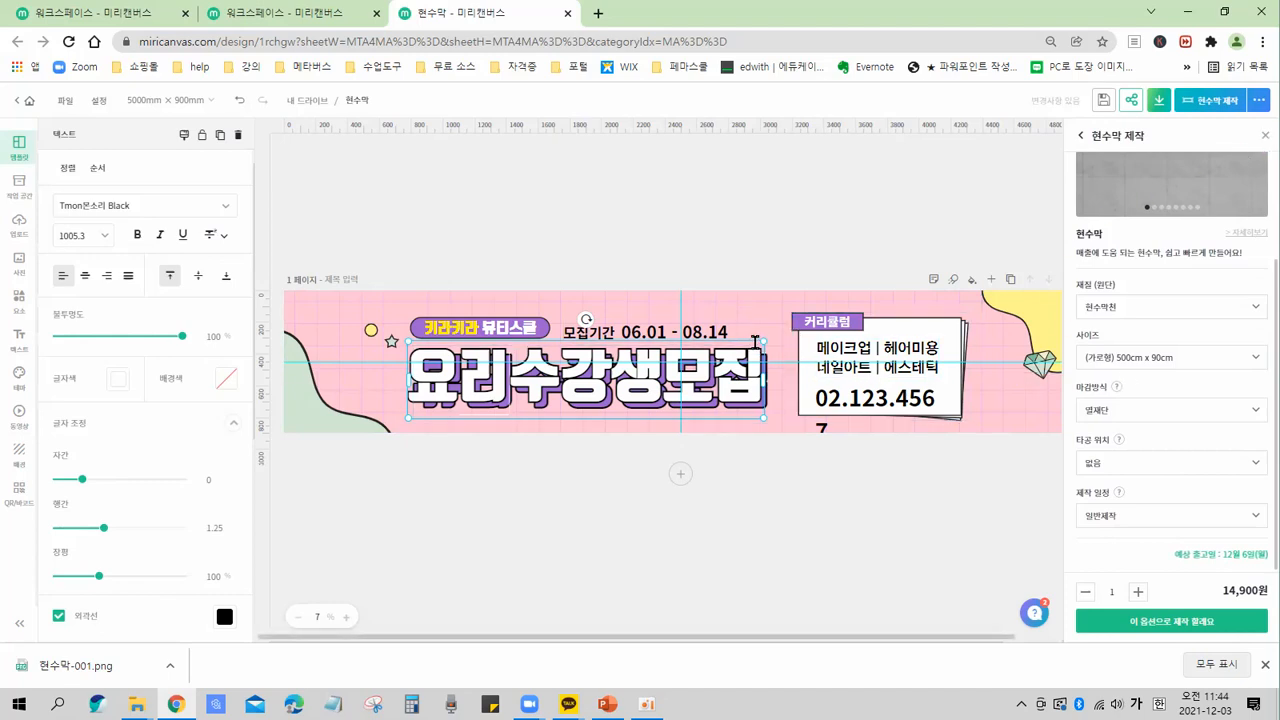
{"action": "left_click", "coordinate": [445, 476]}
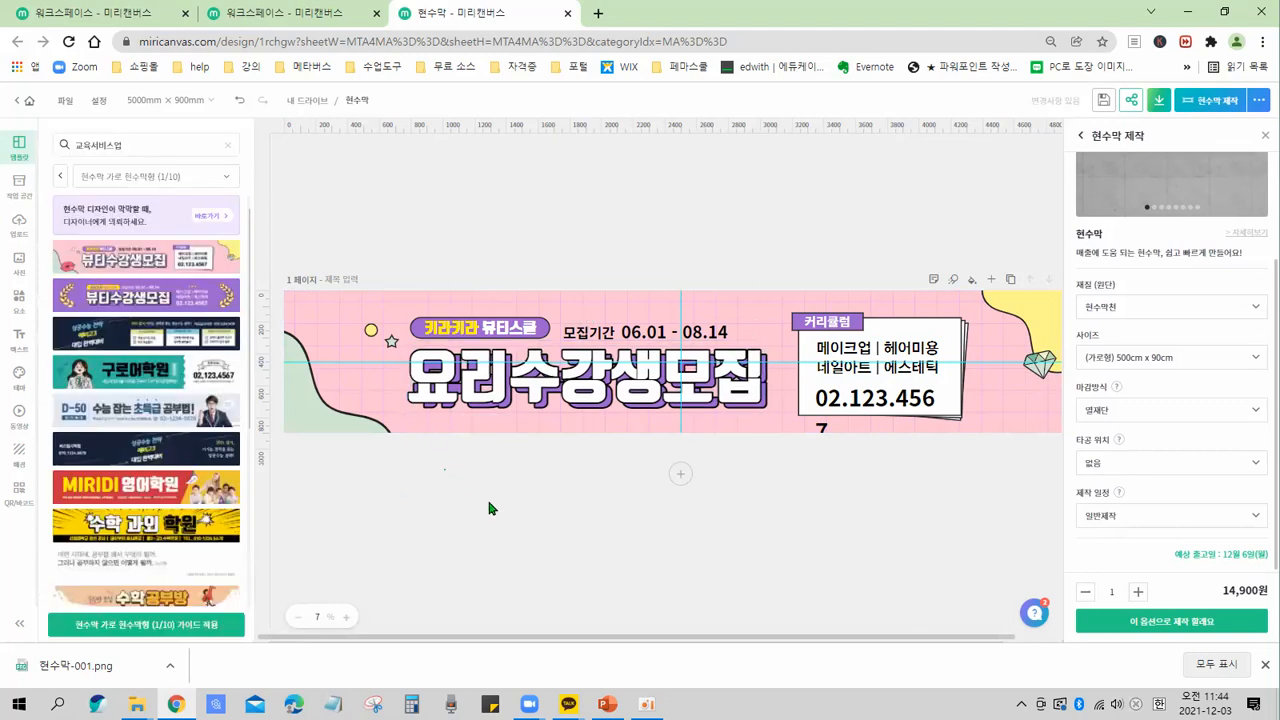
{"action": "left_click", "coordinate": [478, 411]}
{"action": "left_click_drag", "start_coordinate": [478, 411], "coordinate": [548, 406]}
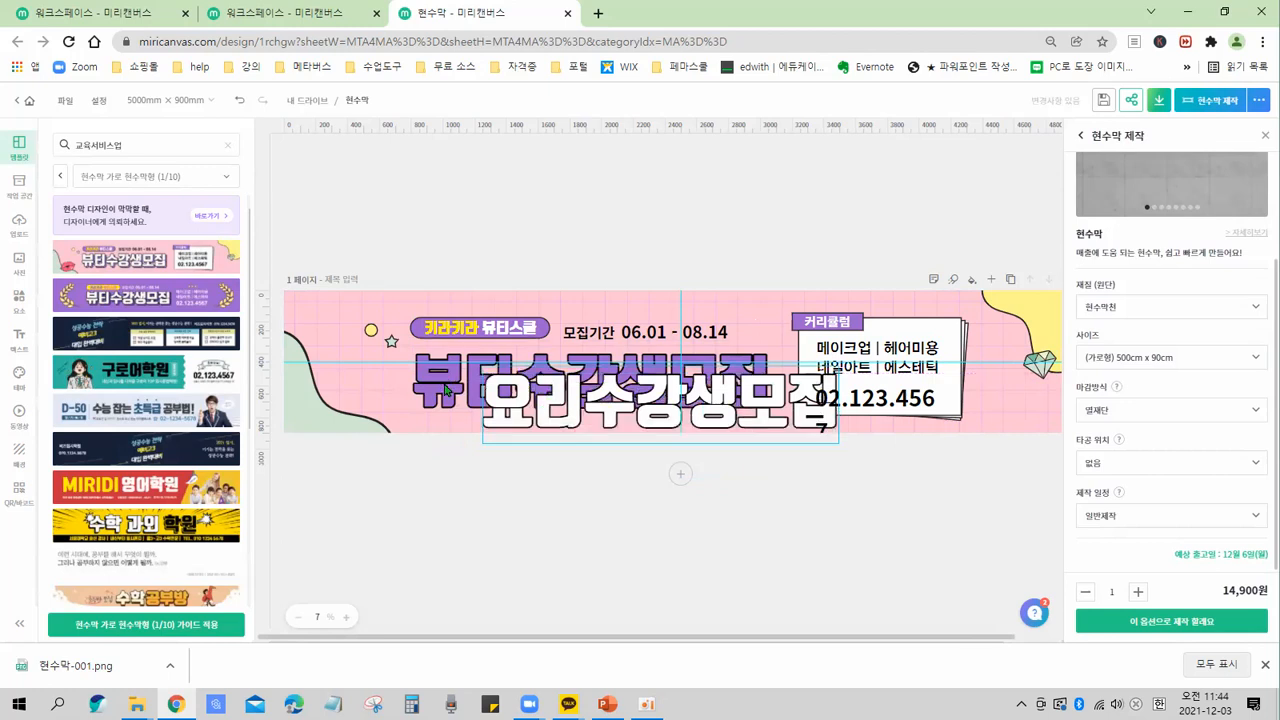
Edit the purple headline text so it reads 요리수강생모집.
{"action": "left_click", "coordinate": [447, 390]}
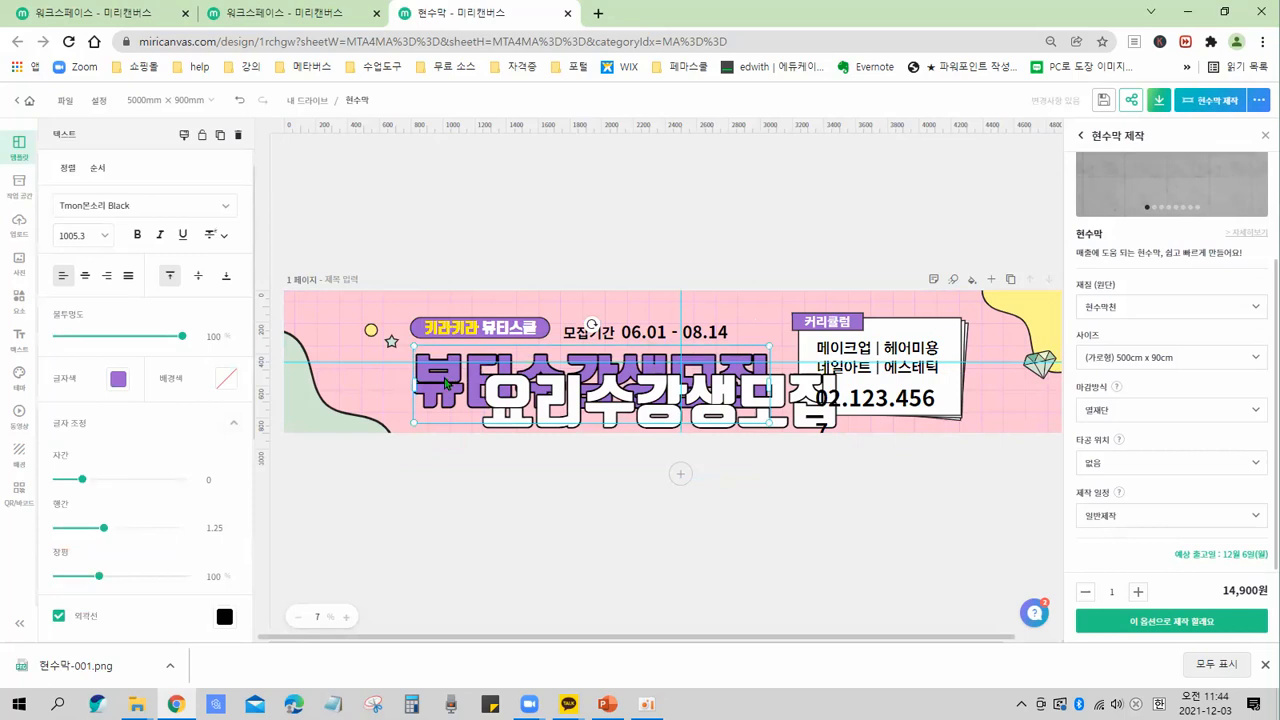
{"action": "double_click", "coordinate": [447, 383]}
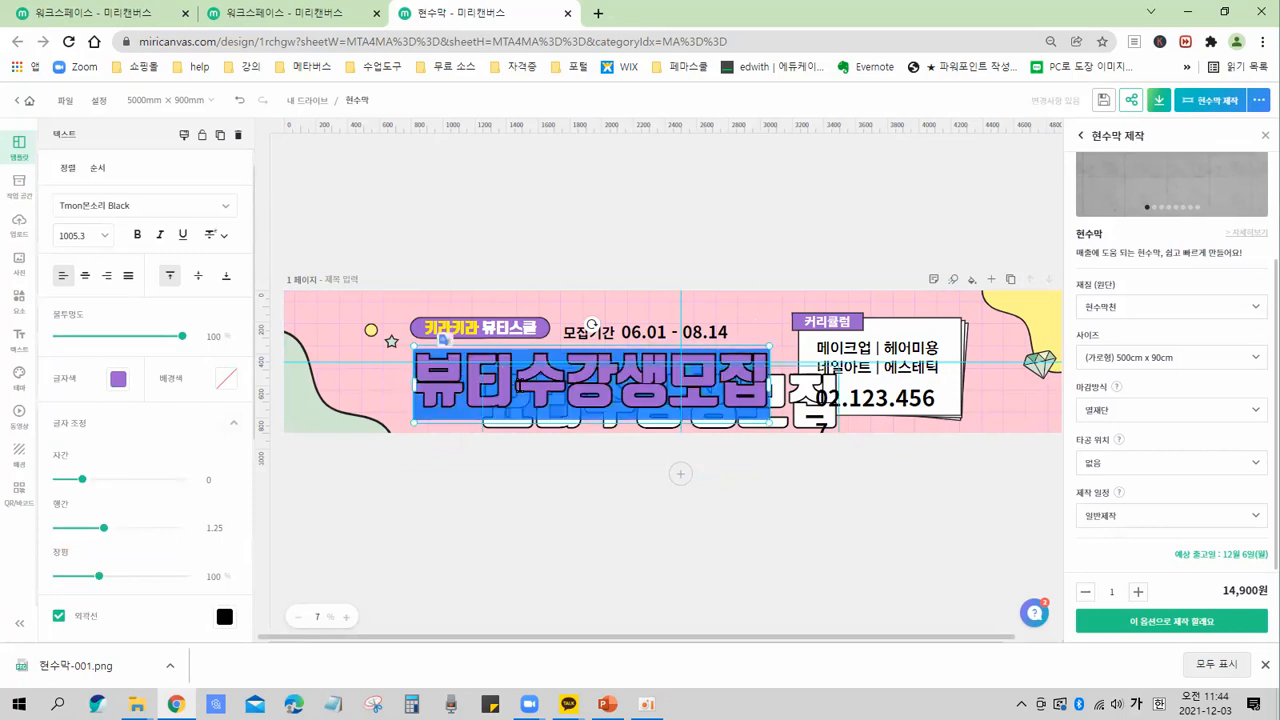
{"action": "left_click", "coordinate": [521, 387]}
{"action": "left_click_drag", "start_coordinate": [528, 391], "coordinate": [677, 372]}
{"action": "left_click", "coordinate": [503, 386]}
{"action": "double_click", "coordinate": [503, 386]}
{"action": "left_click", "coordinate": [512, 380]}
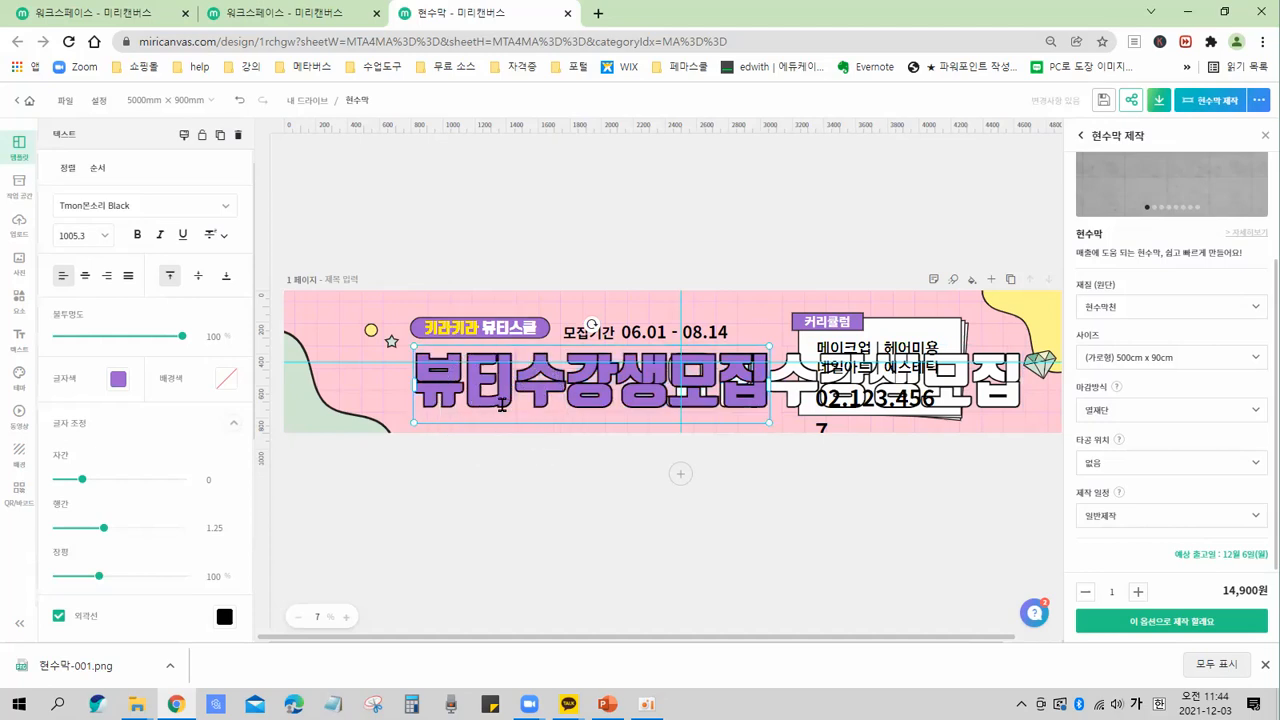
{"action": "key", "text": "BackSpace"}
{"action": "key", "text": "BackSpace"}
{"action": "type", "text": "ㄴㅛ"}
{"action": "key", "text": "BackSpace"}
{"action": "key", "text": "BackSpace"}
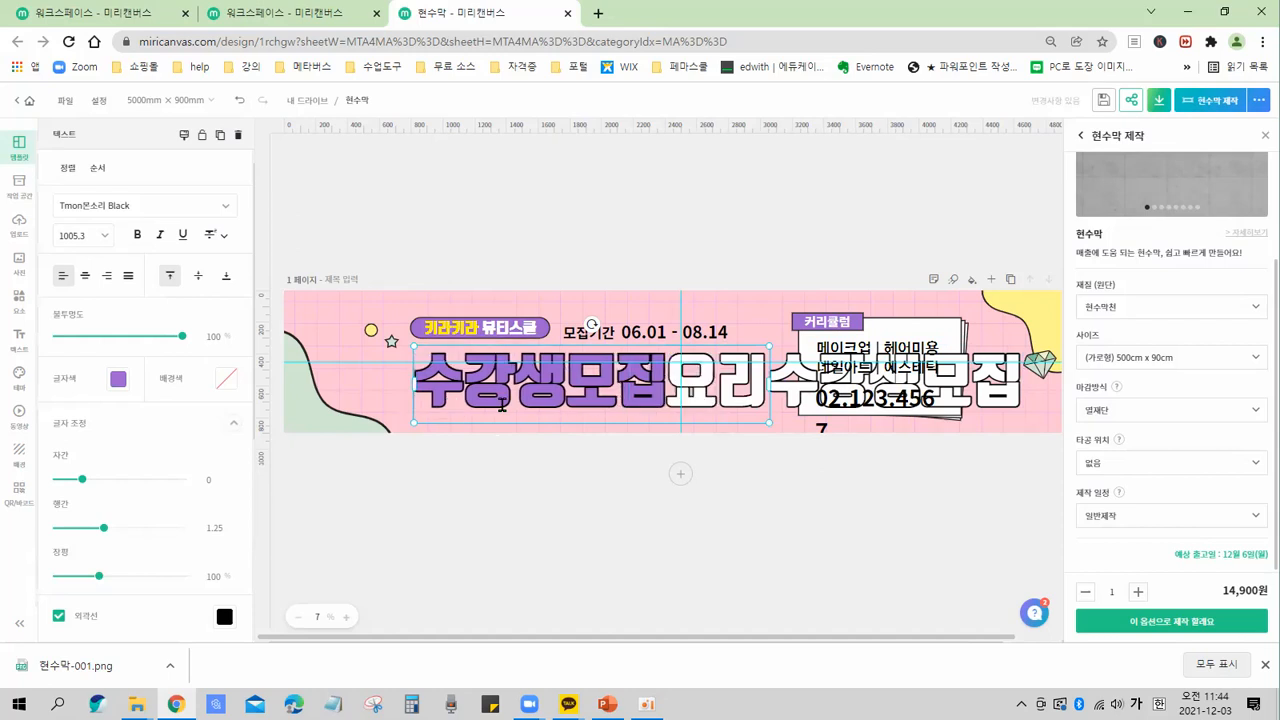
{"action": "type", "text": "요리"}
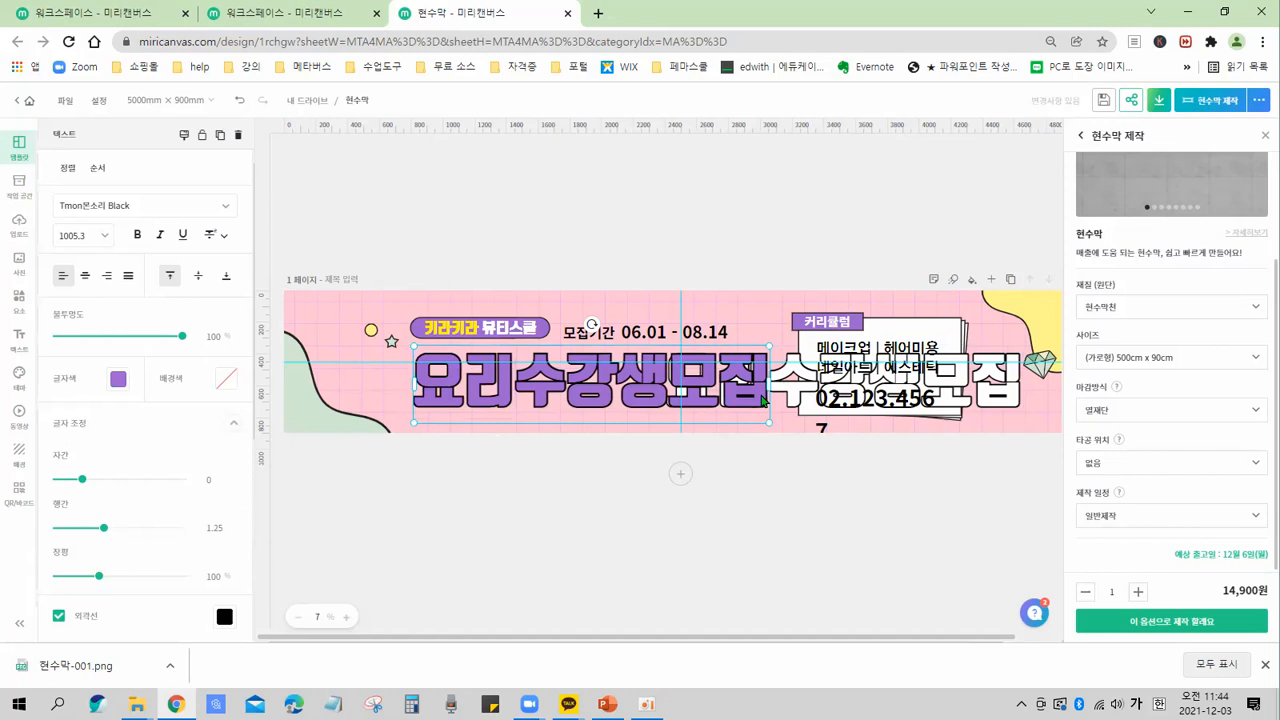
Move the white 요리수강생모집 headline onto the purple headline so the two overlap.
{"action": "left_click", "coordinate": [783, 384]}
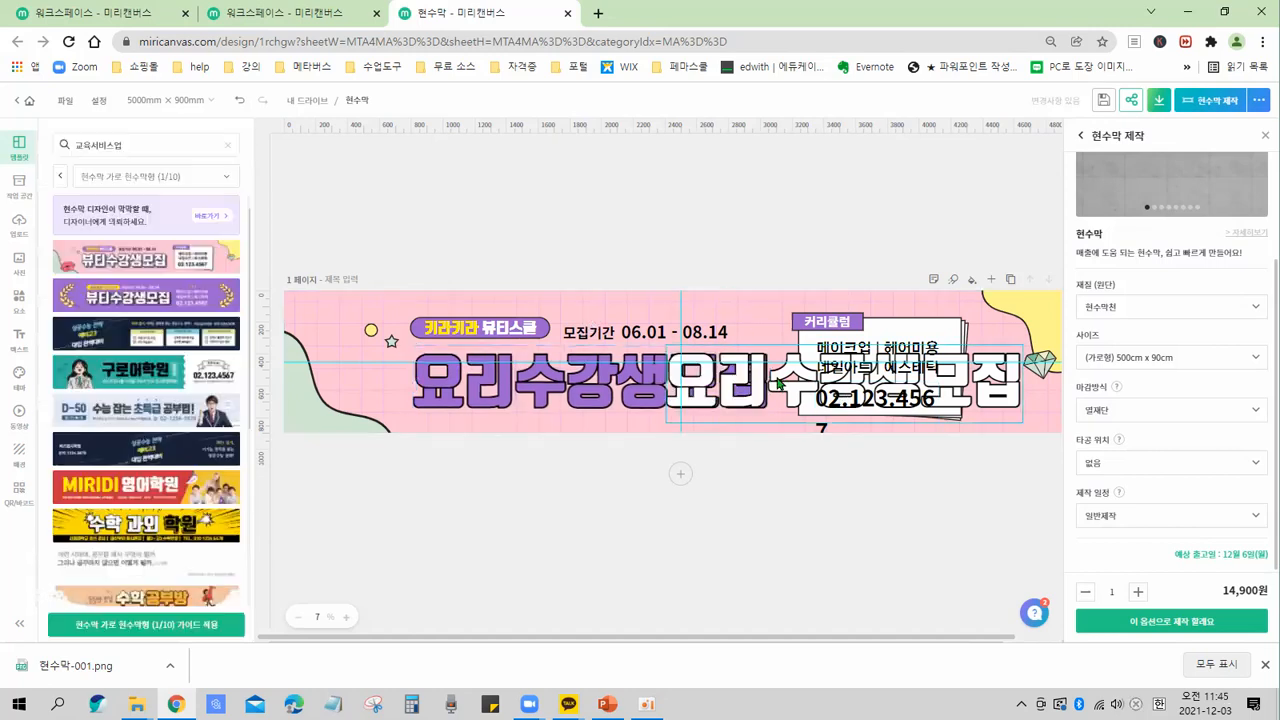
{"action": "left_click_drag", "start_coordinate": [755, 388], "coordinate": [537, 380]}
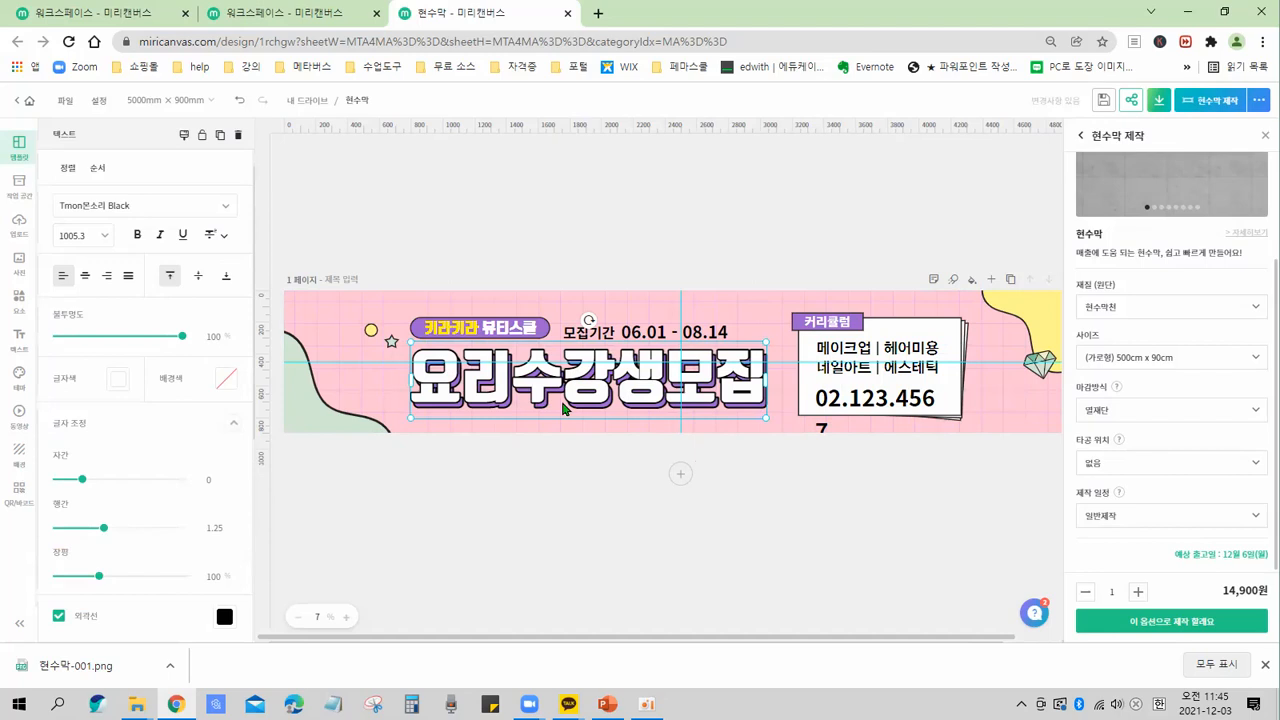
{"action": "left_click", "coordinate": [520, 336]}
{"action": "left_click", "coordinate": [520, 335]}
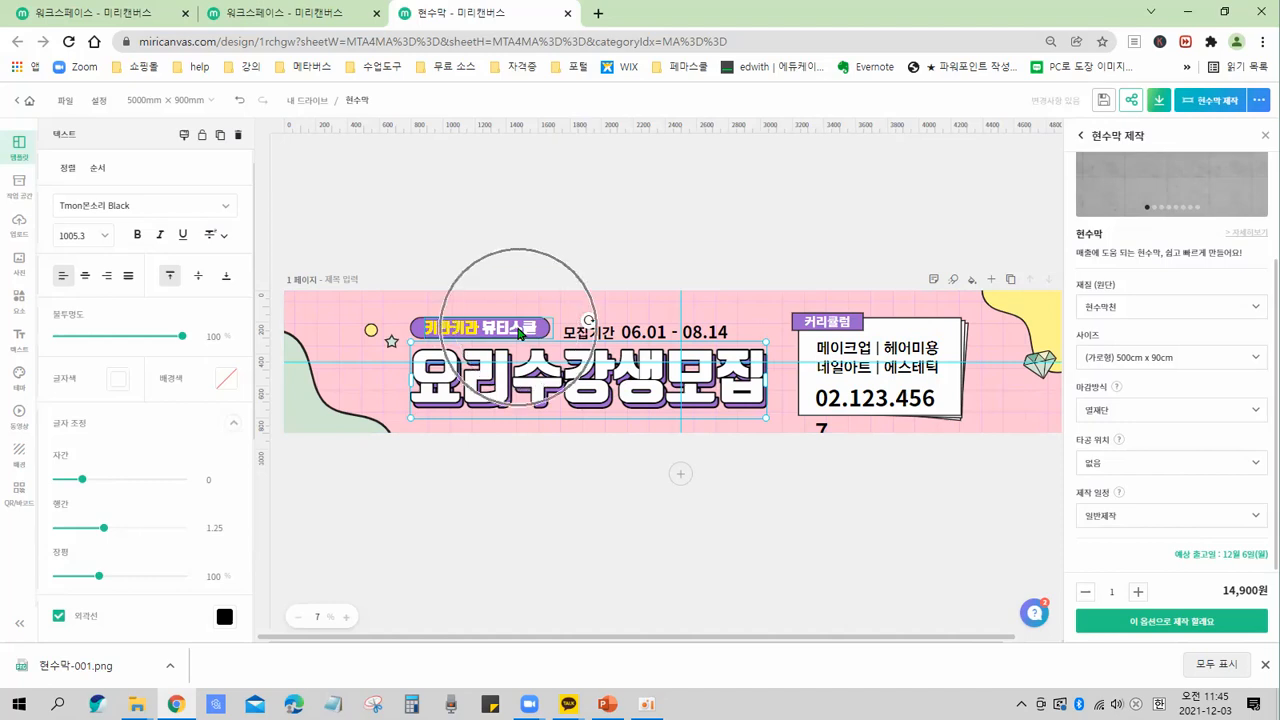
{"action": "left_click", "coordinate": [924, 354]}
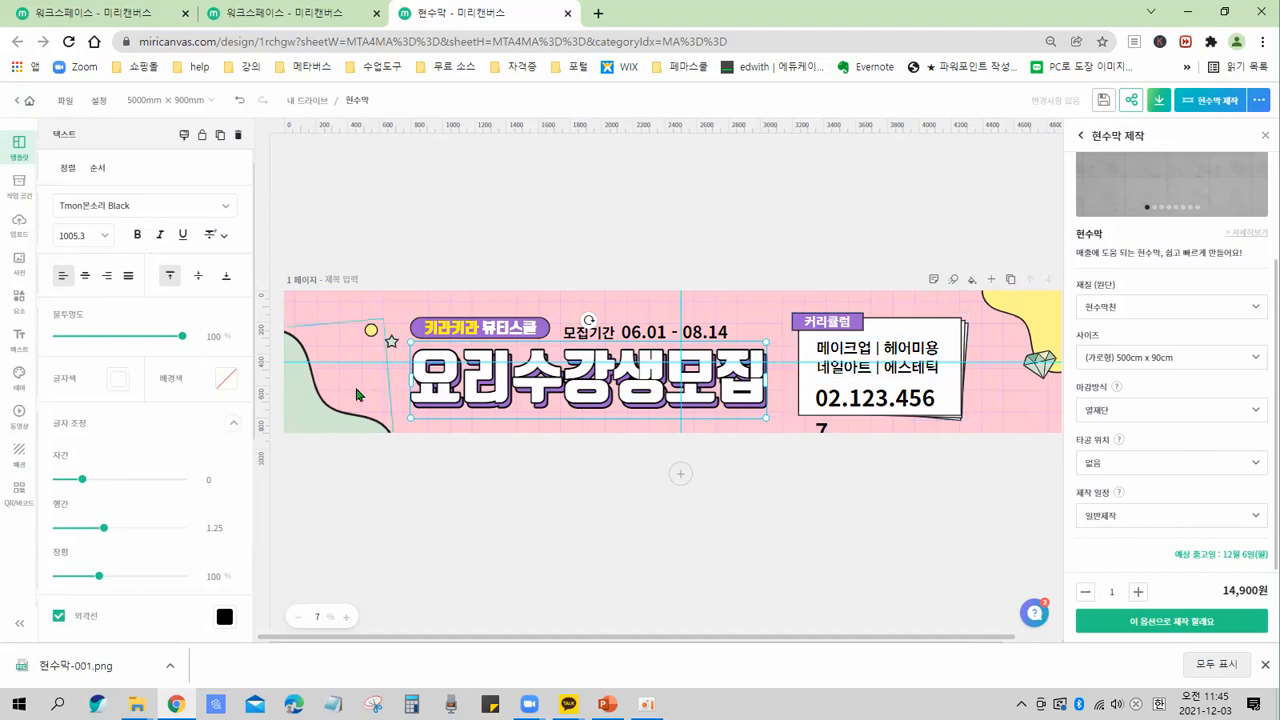
{"action": "key", "text": "ctrl+2"}
{"action": "mouse_move", "coordinate": [360, 418]}
{"action": "left_mouse_down"}
{"action": "mouse_move", "coordinate": [313, 421]}
{"action": "mouse_move", "coordinate": [311, 377]}
{"action": "left_mouse_up"}
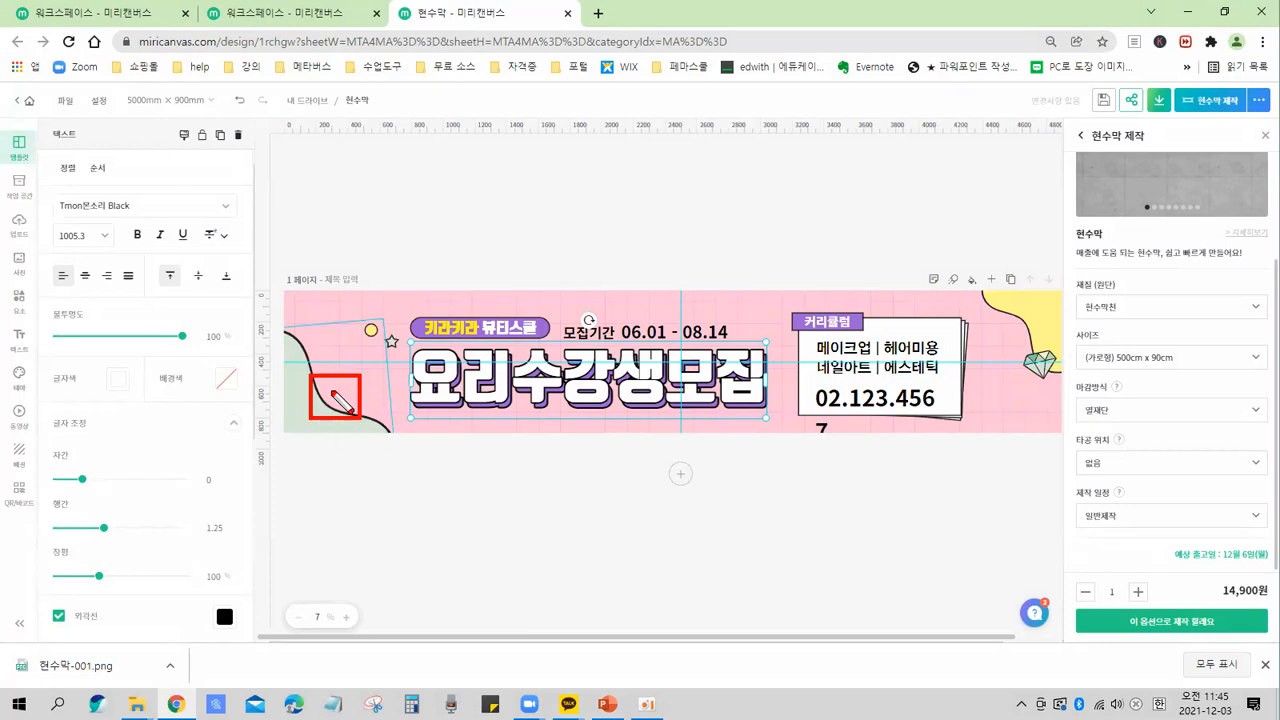
{"action": "key", "text": "Escape"}
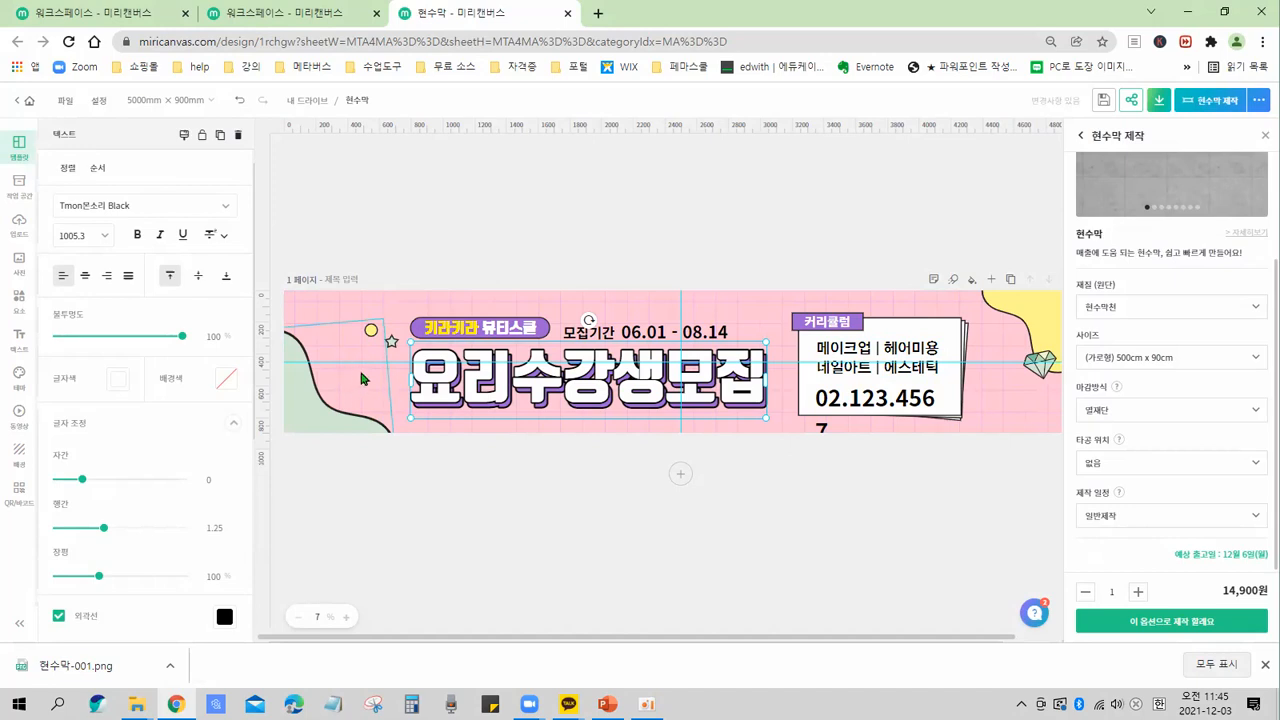
Search the elements library for 요리.
{"action": "left_click", "coordinate": [12, 310]}
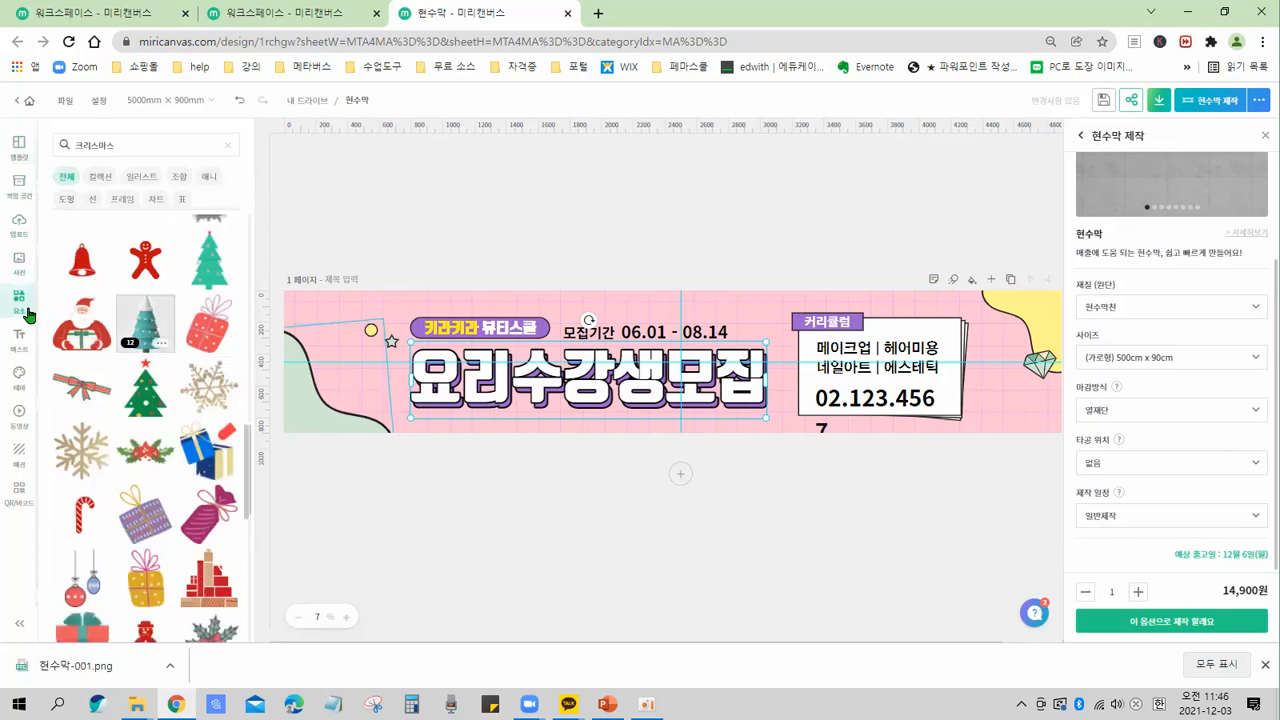
{"action": "double_click", "coordinate": [127, 145]}
{"action": "type", "text": "요"}
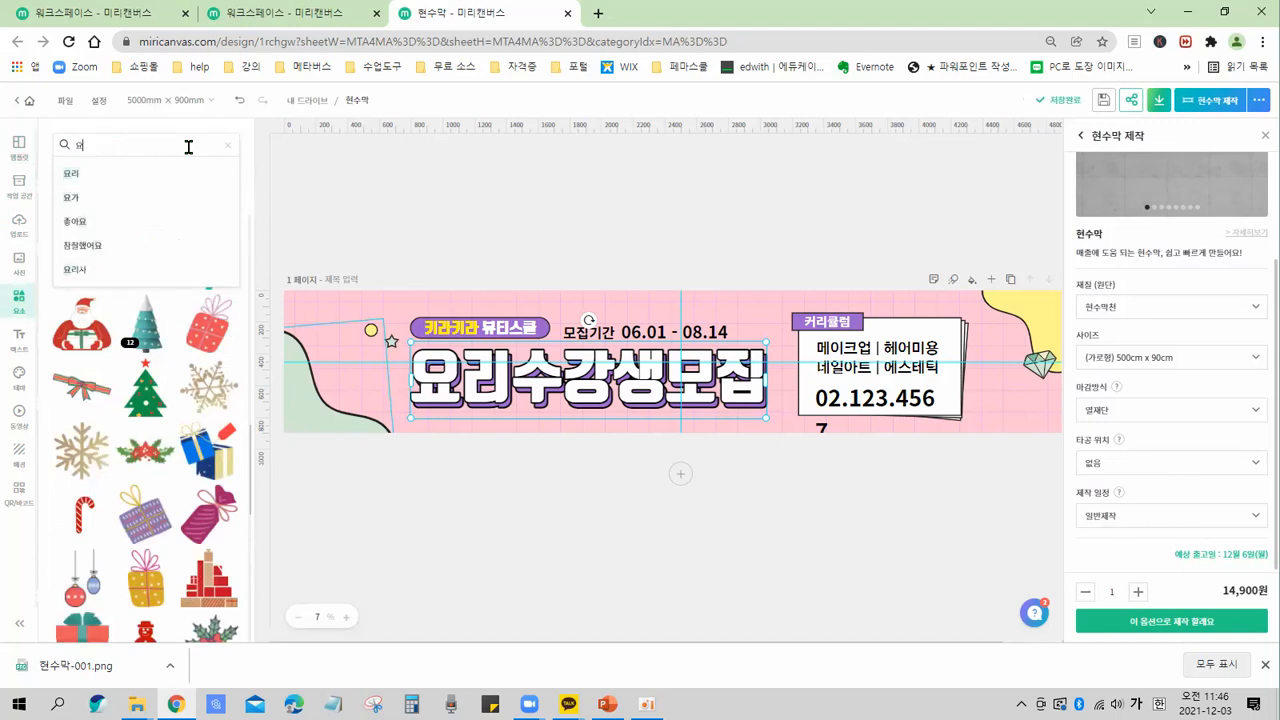
{"action": "key", "text": "BackSpace"}
{"action": "key", "text": "BackSpace"}
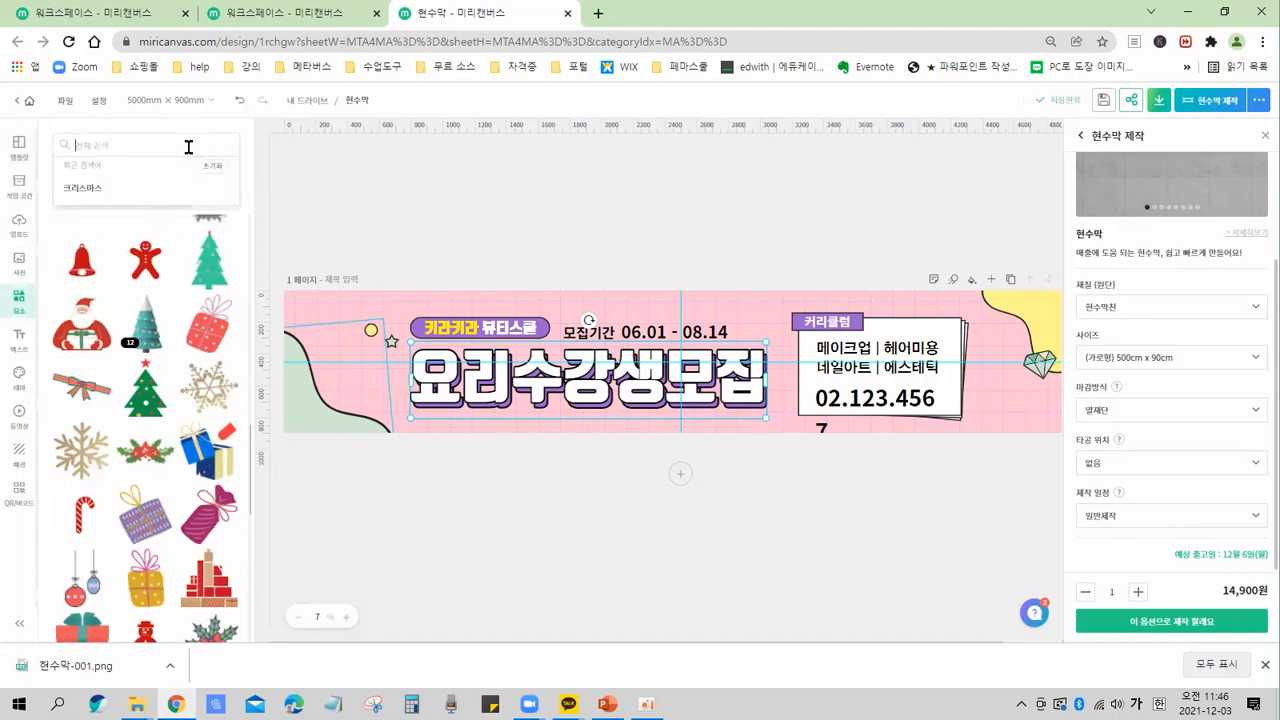
{"action": "type", "text": "ㅇ"}
{"action": "type", "text": "요리"}
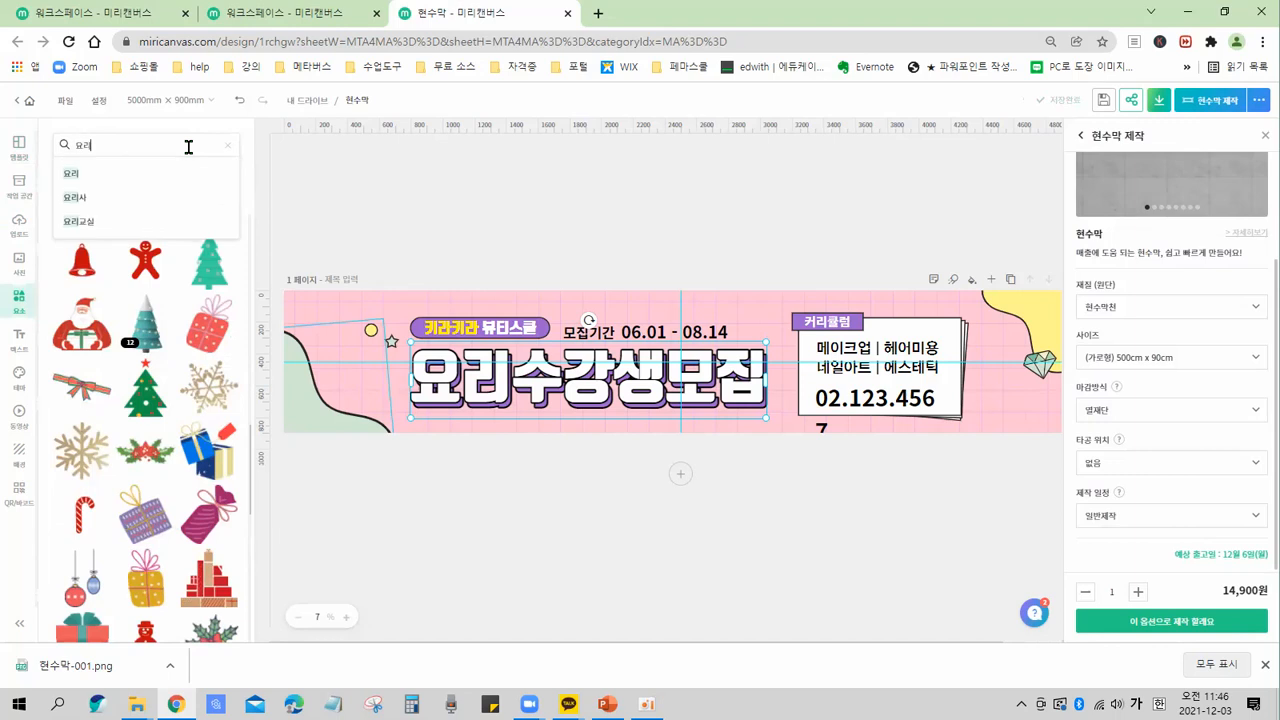
{"action": "key", "text": "Return"}
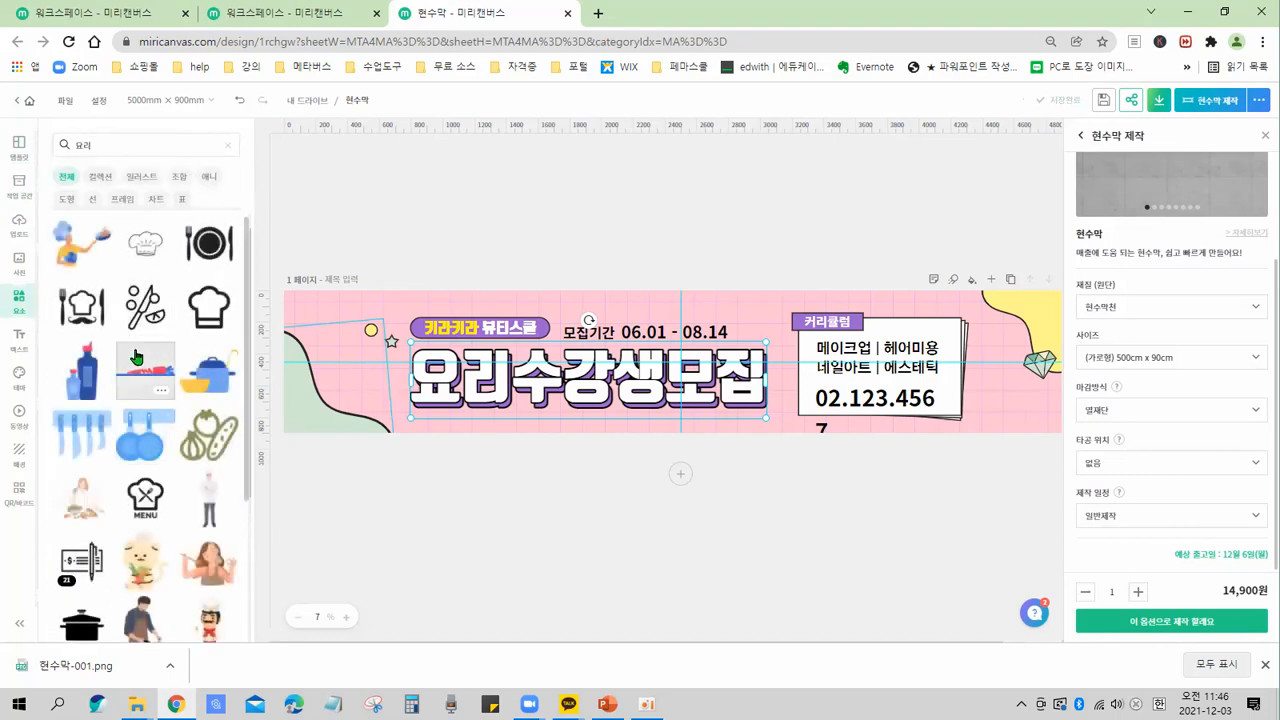
{"action": "scroll", "coordinate": [145, 400], "scroll_direction": "down", "scroll_amount": 3}
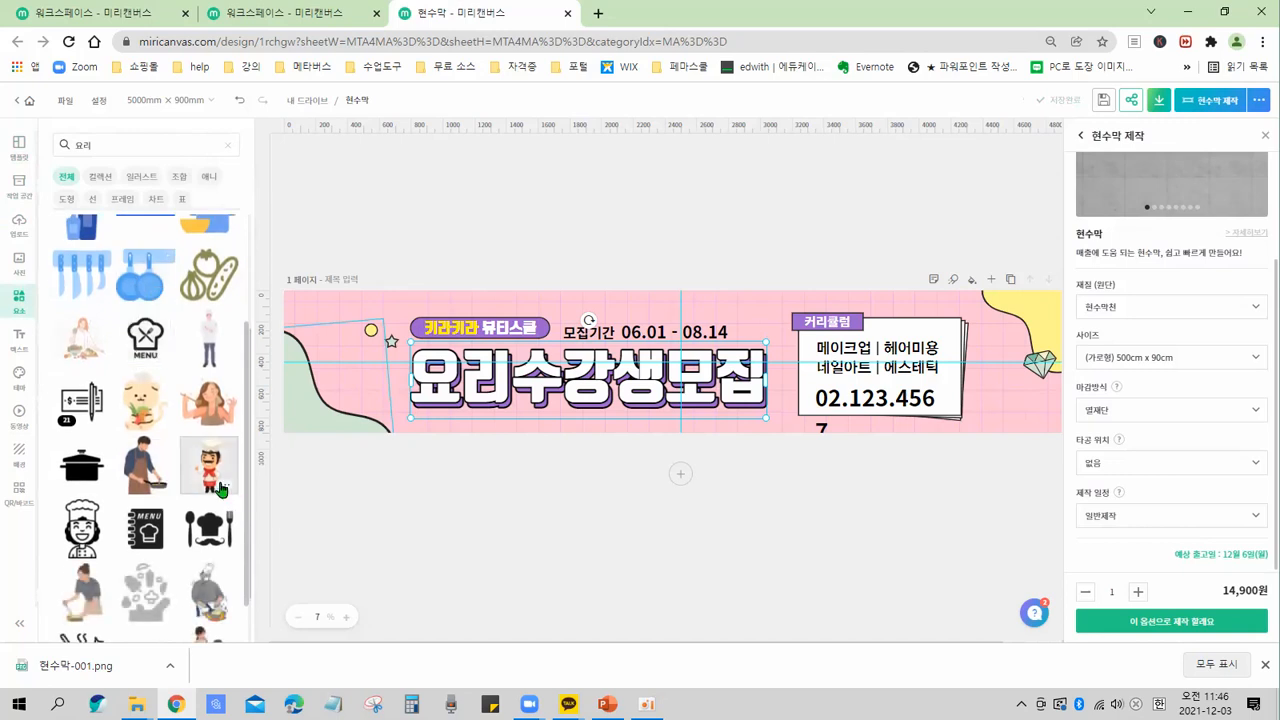
{"action": "left_click", "coordinate": [140, 392]}
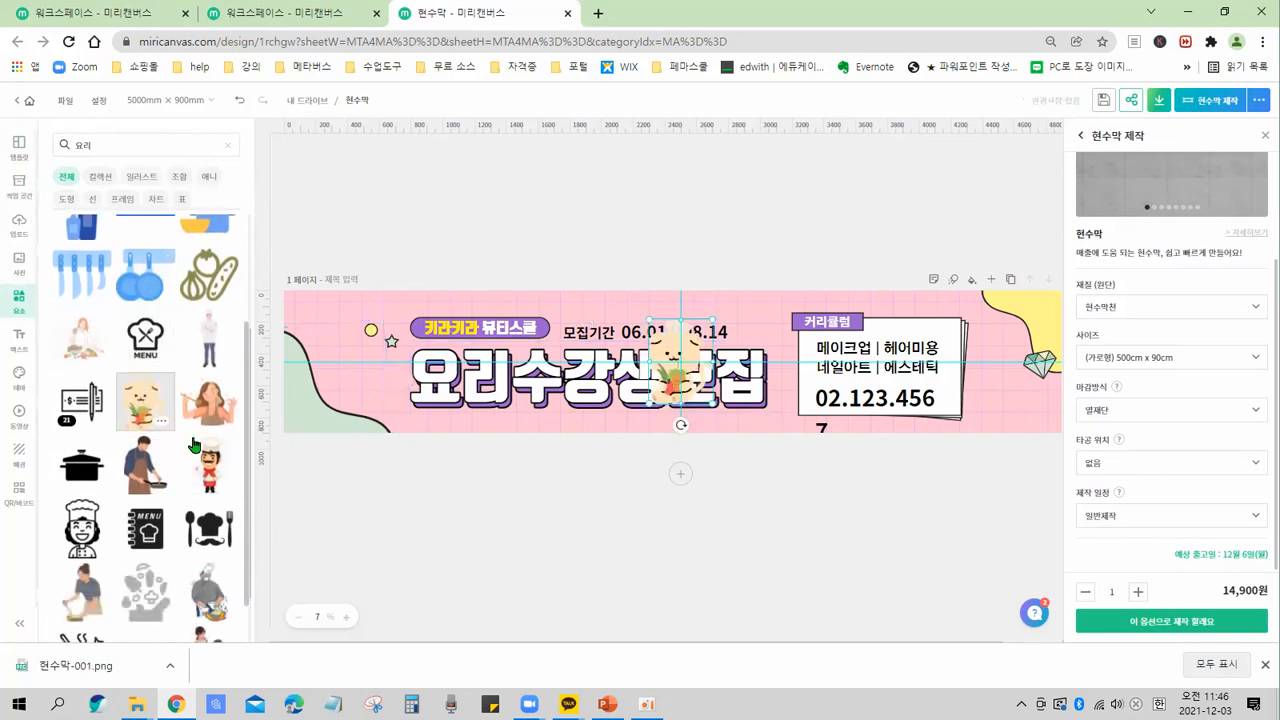
{"action": "left_click_drag", "start_coordinate": [483, 356], "coordinate": [346, 370]}
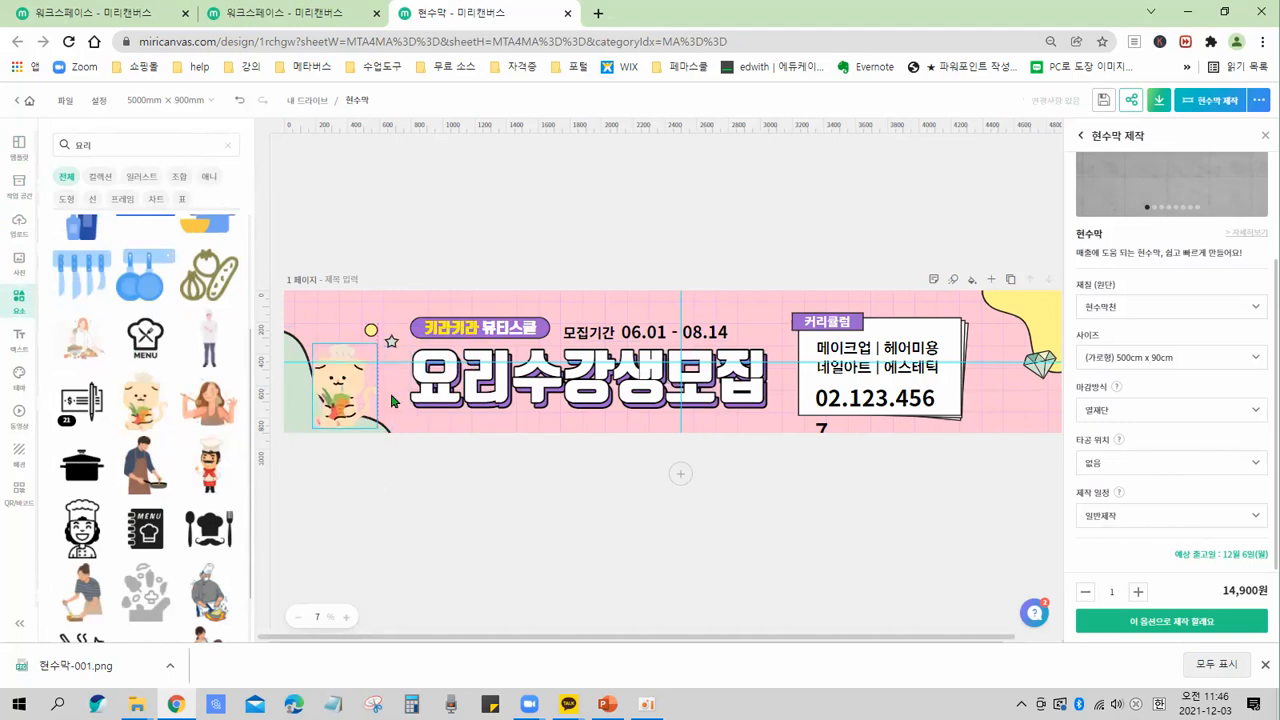
{"action": "left_click", "coordinate": [498, 246]}
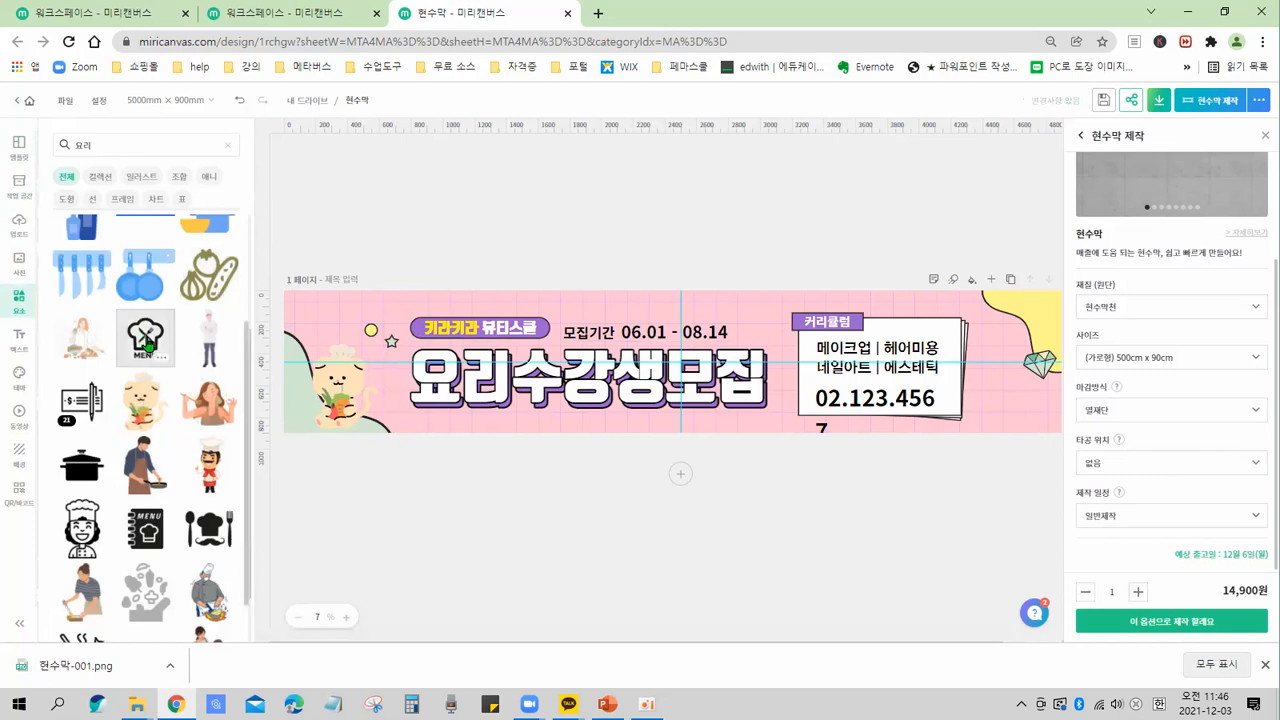
{"action": "scroll", "coordinate": [142, 330], "scroll_direction": "down", "scroll_amount": 3}
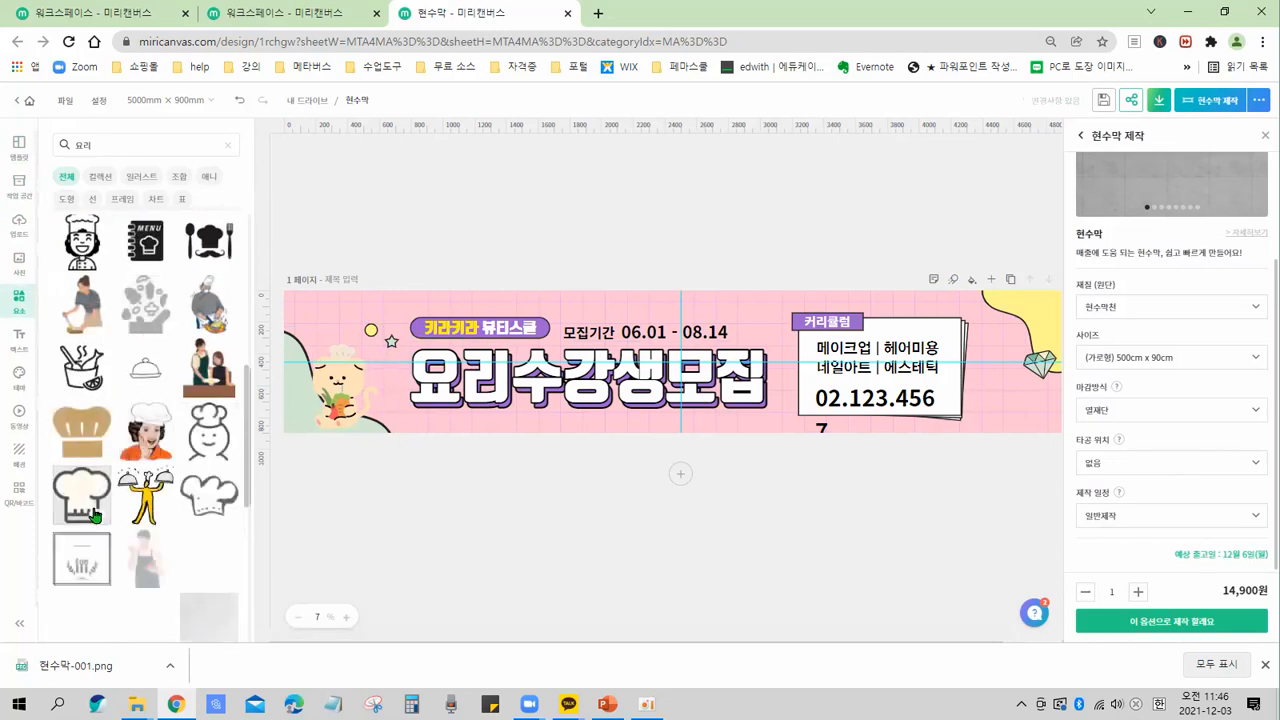
{"action": "left_click", "coordinate": [336, 393]}
{"action": "key", "text": "Delete"}
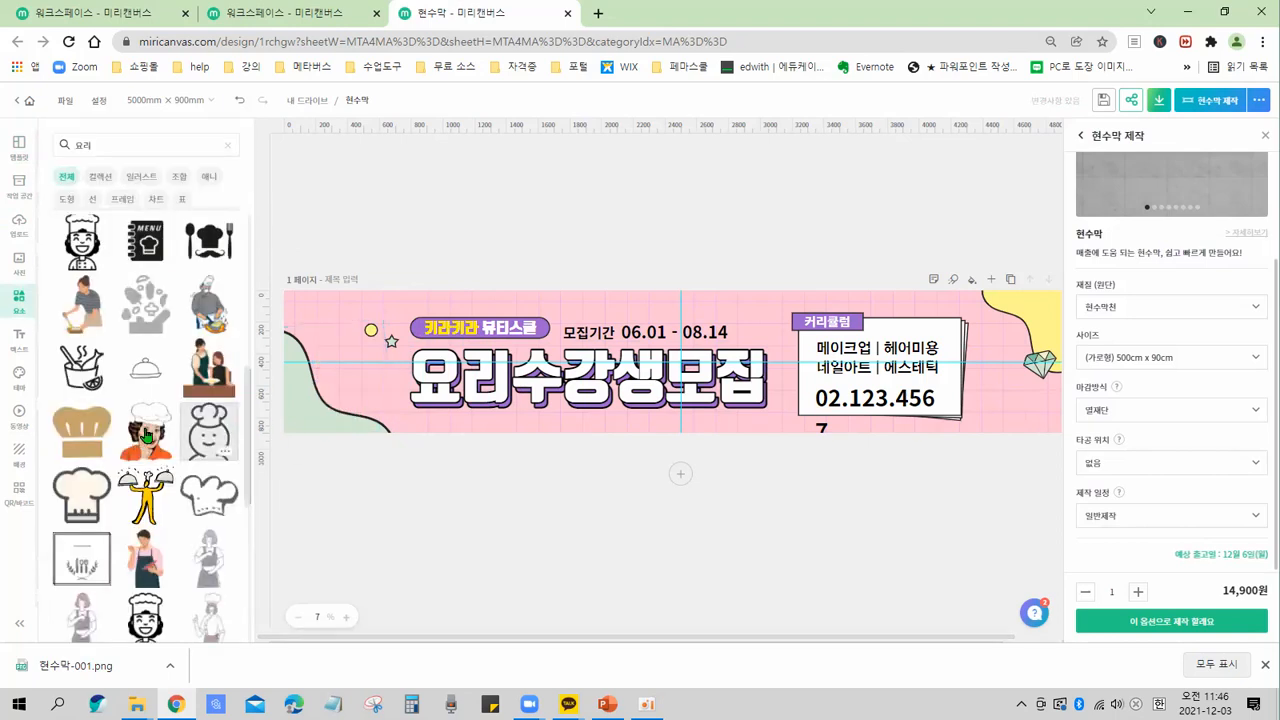
Add the chef-hat woman illustration and place it at the banner's left edge.
{"action": "left_click", "coordinate": [146, 436]}
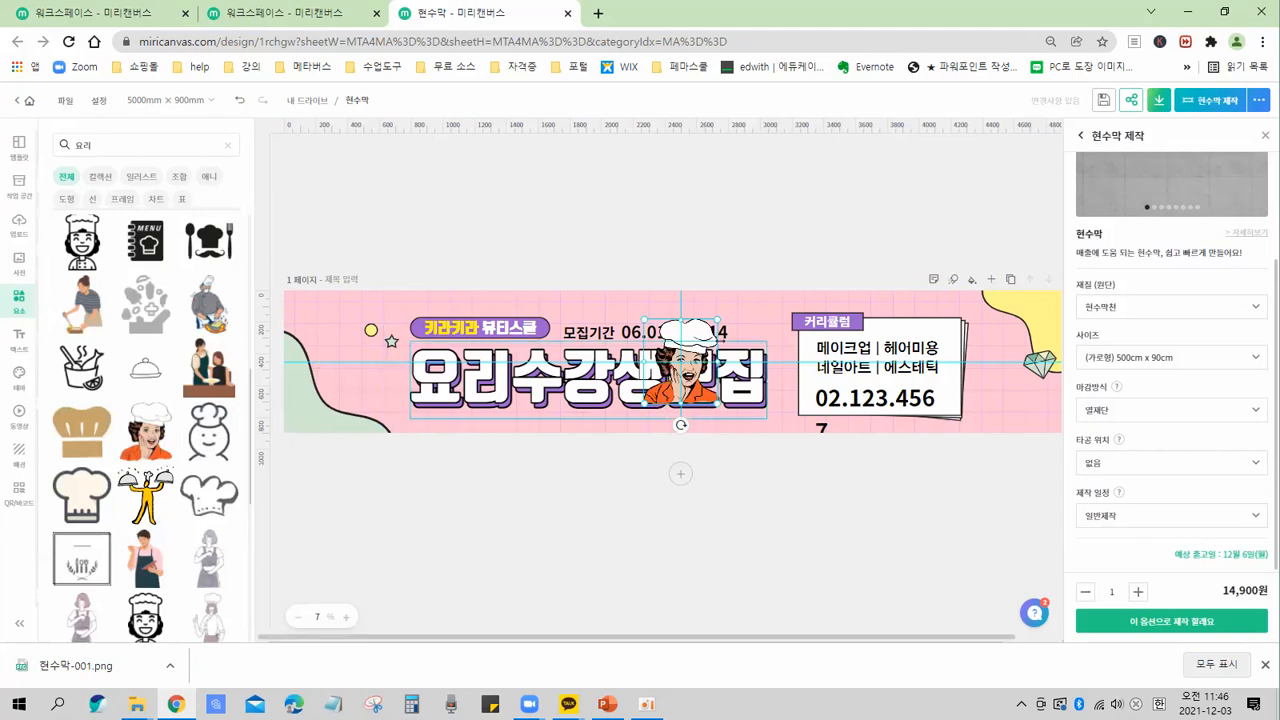
{"action": "left_click_drag", "start_coordinate": [396, 352], "coordinate": [354, 366]}
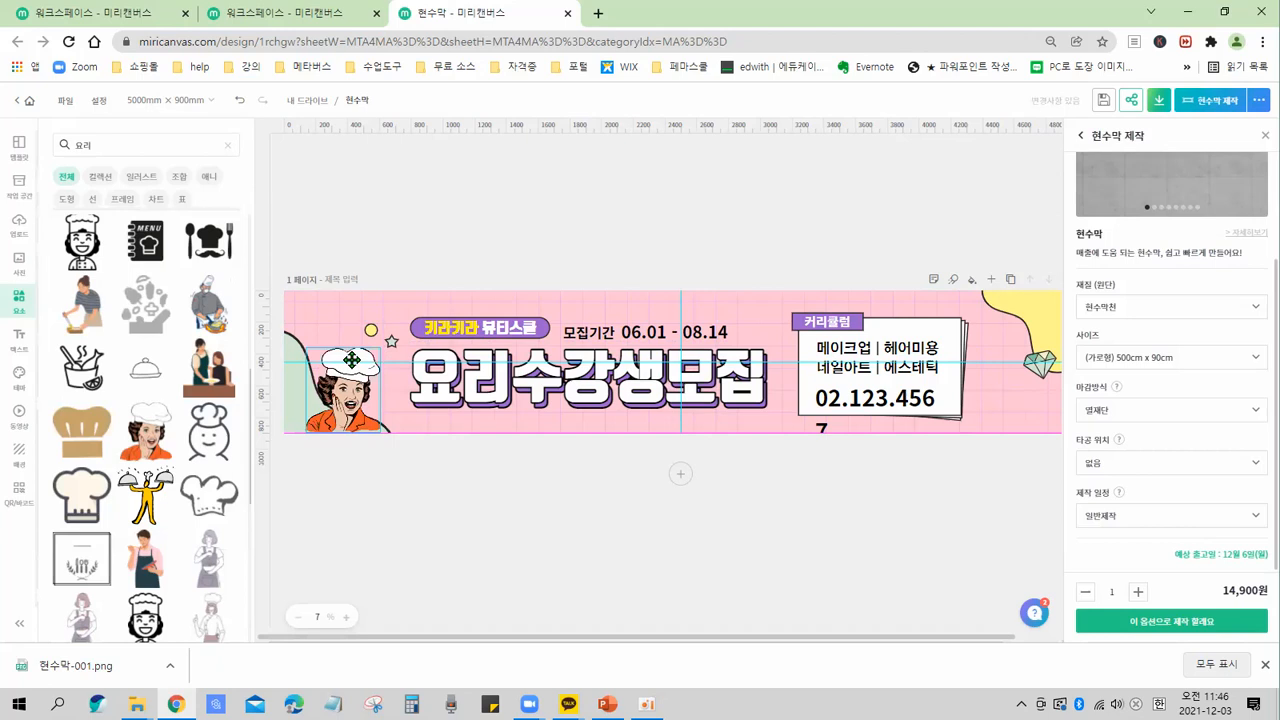
{"action": "left_click", "coordinate": [599, 259]}
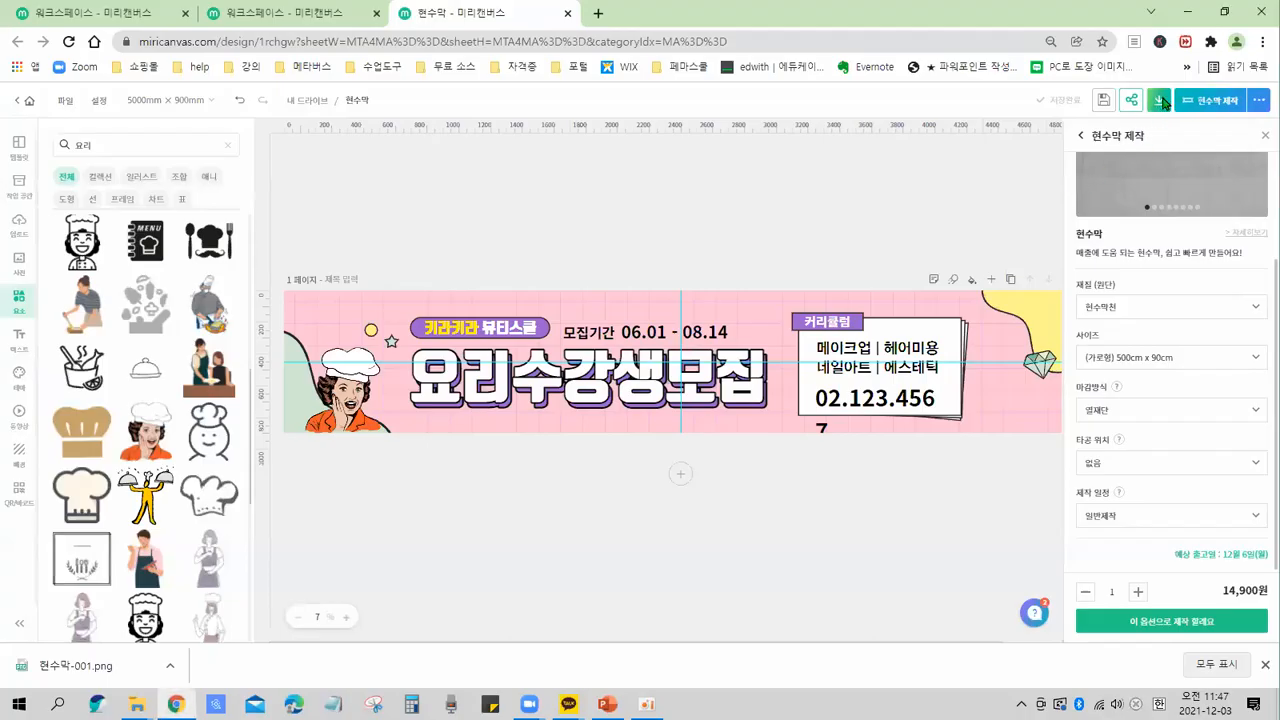
Open the download options and compare the web and print file formats.
{"action": "left_click", "coordinate": [1162, 101]}
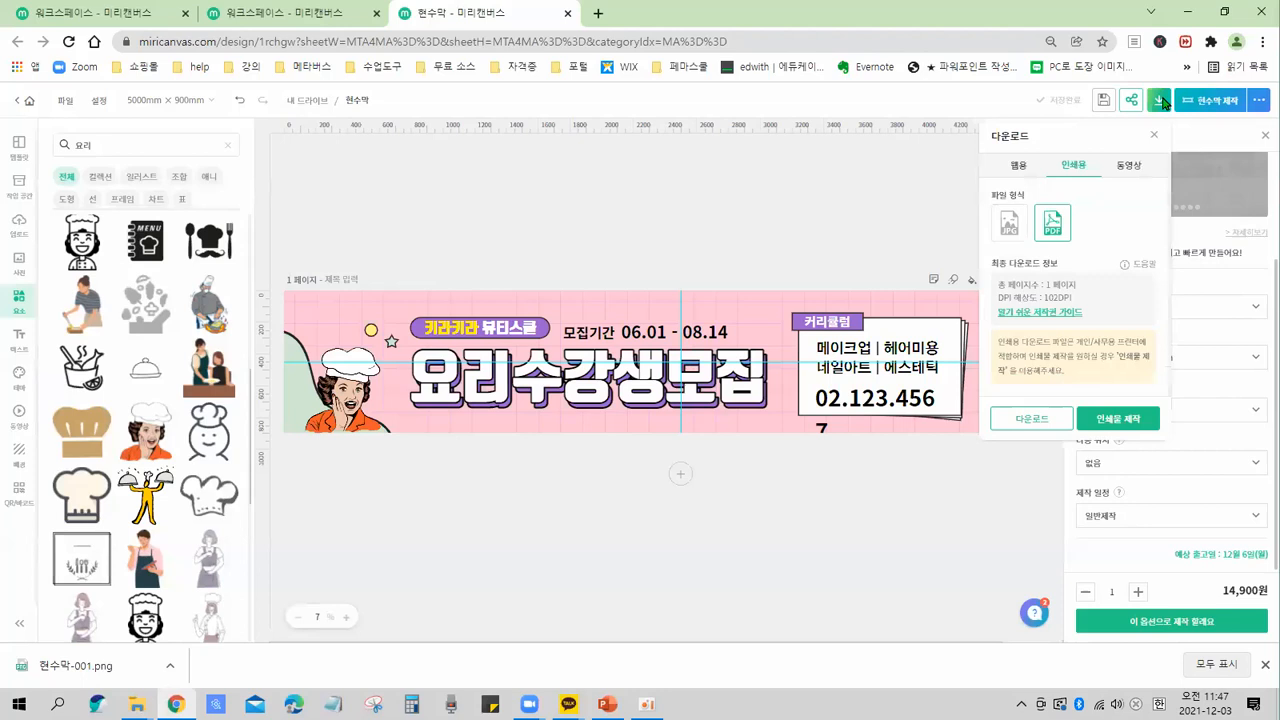
{"action": "left_click", "coordinate": [1010, 226]}
{"action": "left_click", "coordinate": [1044, 425]}
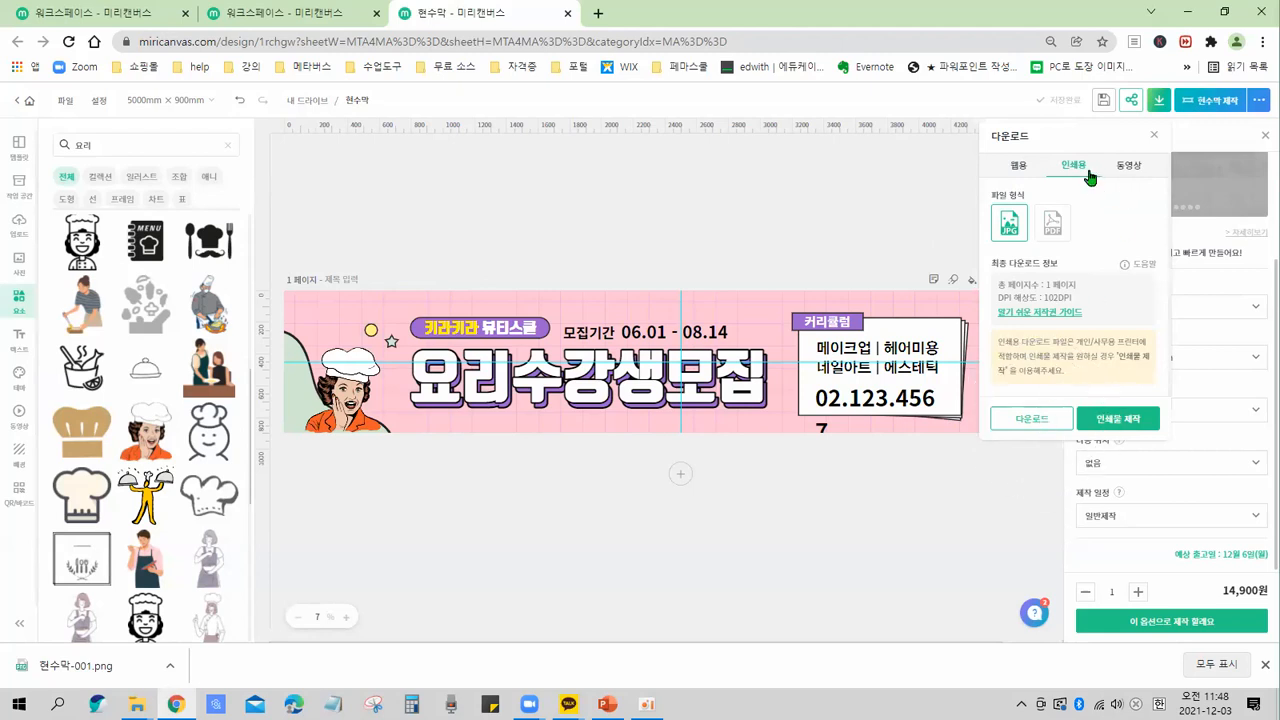
{"action": "left_click", "coordinate": [1019, 170]}
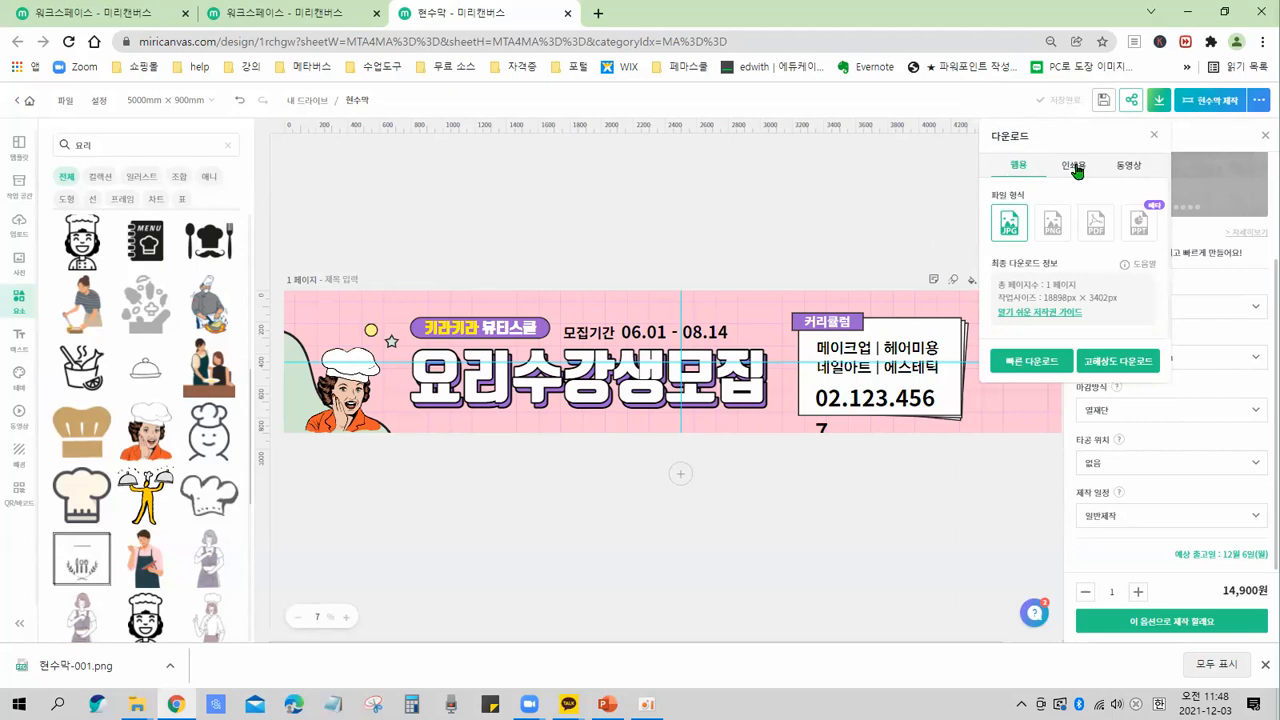
{"action": "left_click", "coordinate": [1075, 170]}
{"action": "left_click", "coordinate": [1022, 168]}
{"action": "left_click", "coordinate": [1078, 171]}
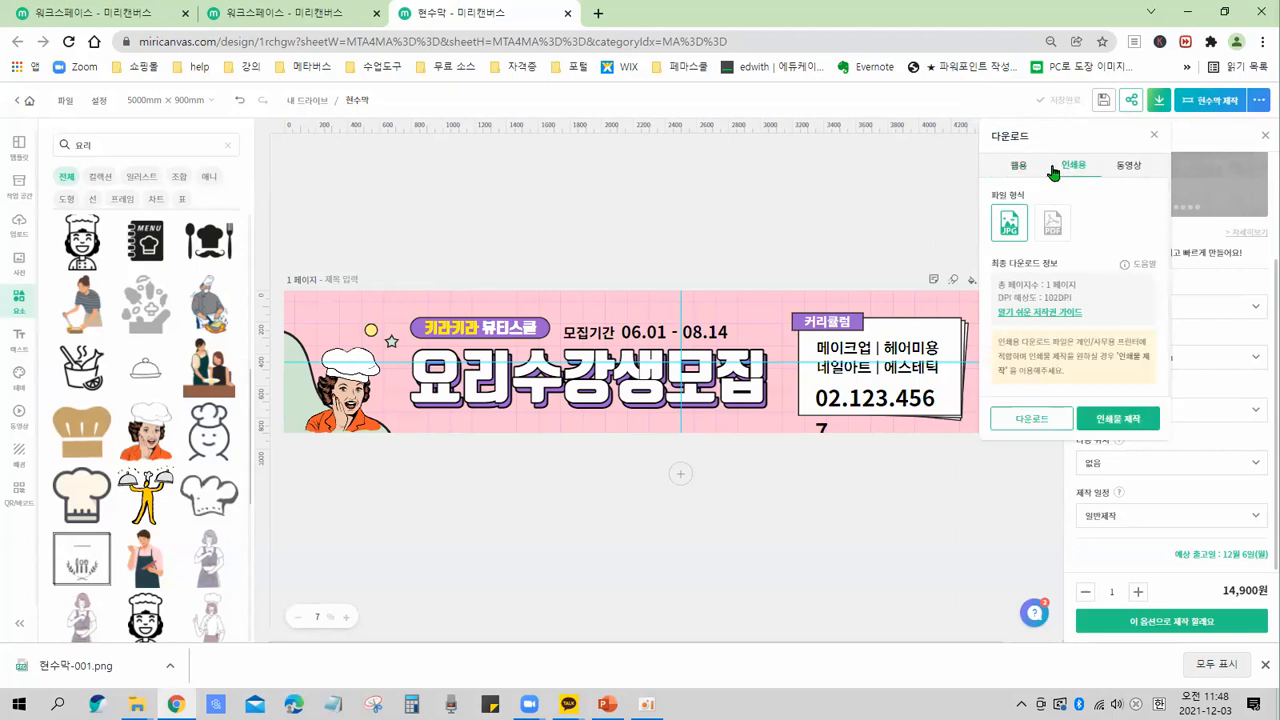
{"action": "left_click", "coordinate": [1071, 170]}
{"action": "left_click", "coordinate": [1016, 168]}
{"action": "left_click", "coordinate": [1071, 167]}
{"action": "left_click", "coordinate": [1017, 167]}
{"action": "left_click", "coordinate": [1073, 167]}
{"action": "left_click", "coordinate": [1017, 167]}
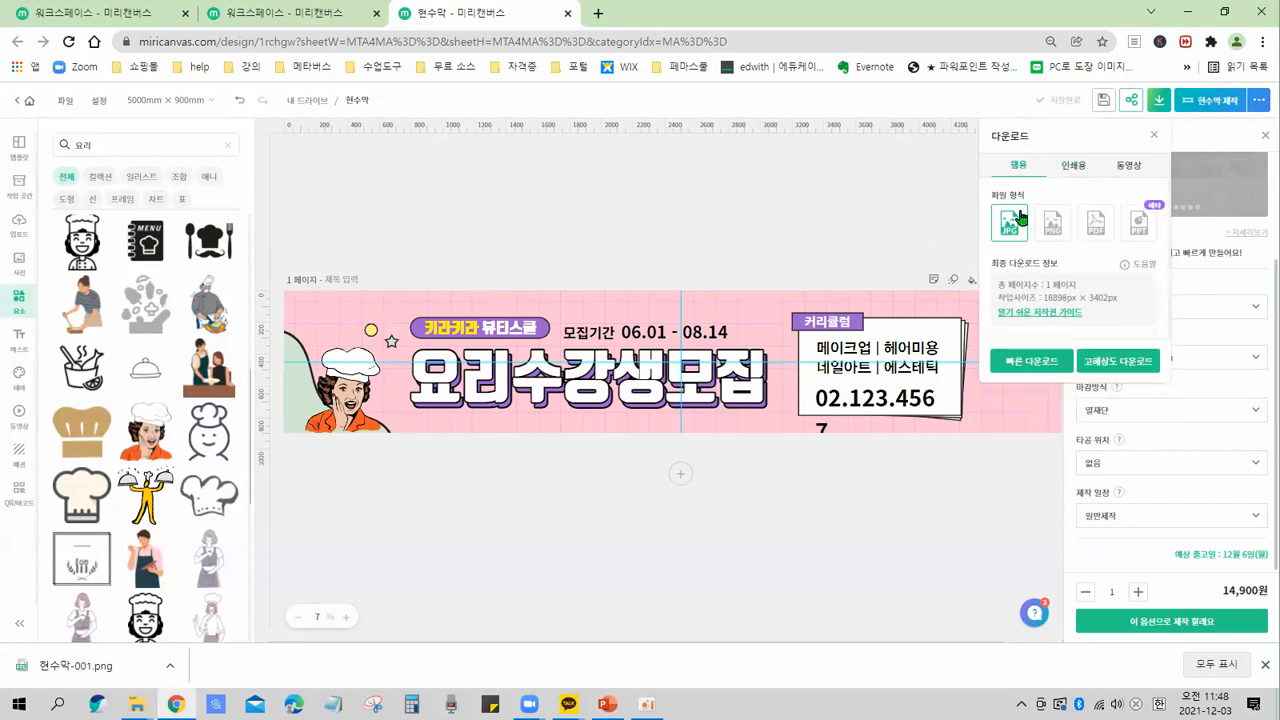
Download the banner as a high-resolution web PNG, saving it to the Downloads folder.
{"action": "key", "text": "ctrl"}
{"action": "left_click", "coordinate": [1055, 227]}
{"action": "key", "text": "ctrl"}
{"action": "key", "text": "ctrl"}
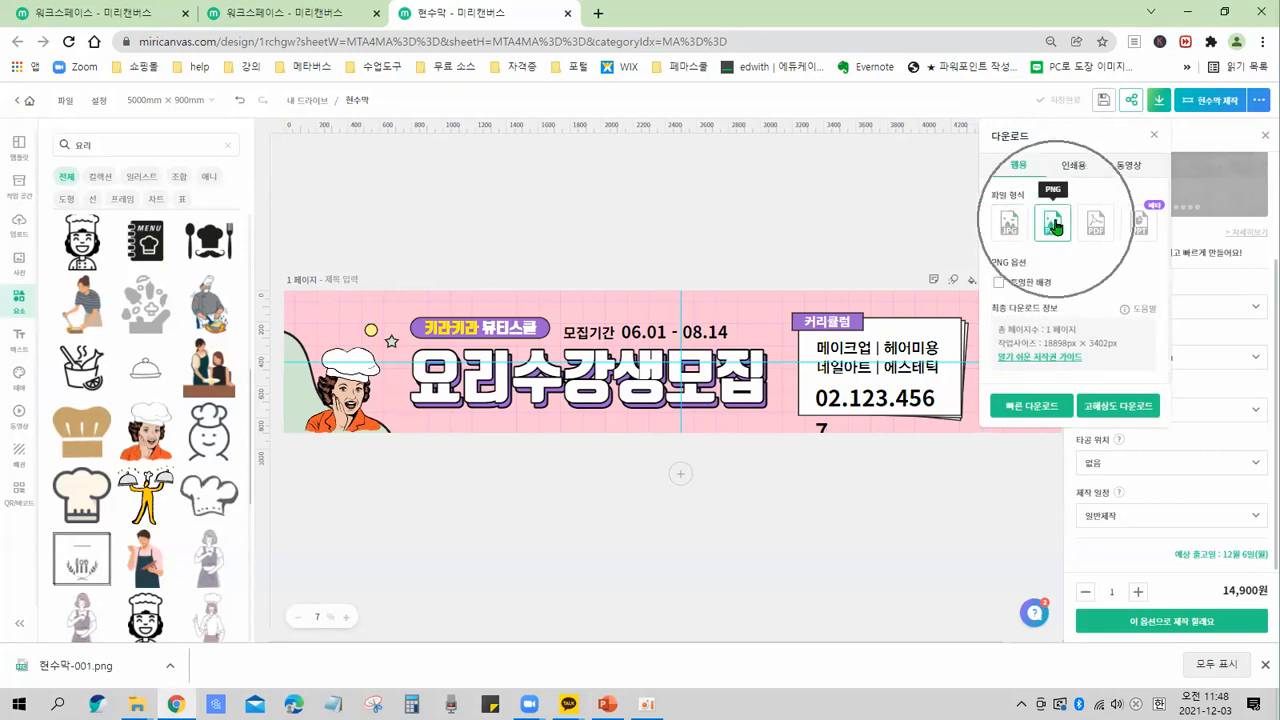
{"action": "left_click", "coordinate": [1136, 413]}
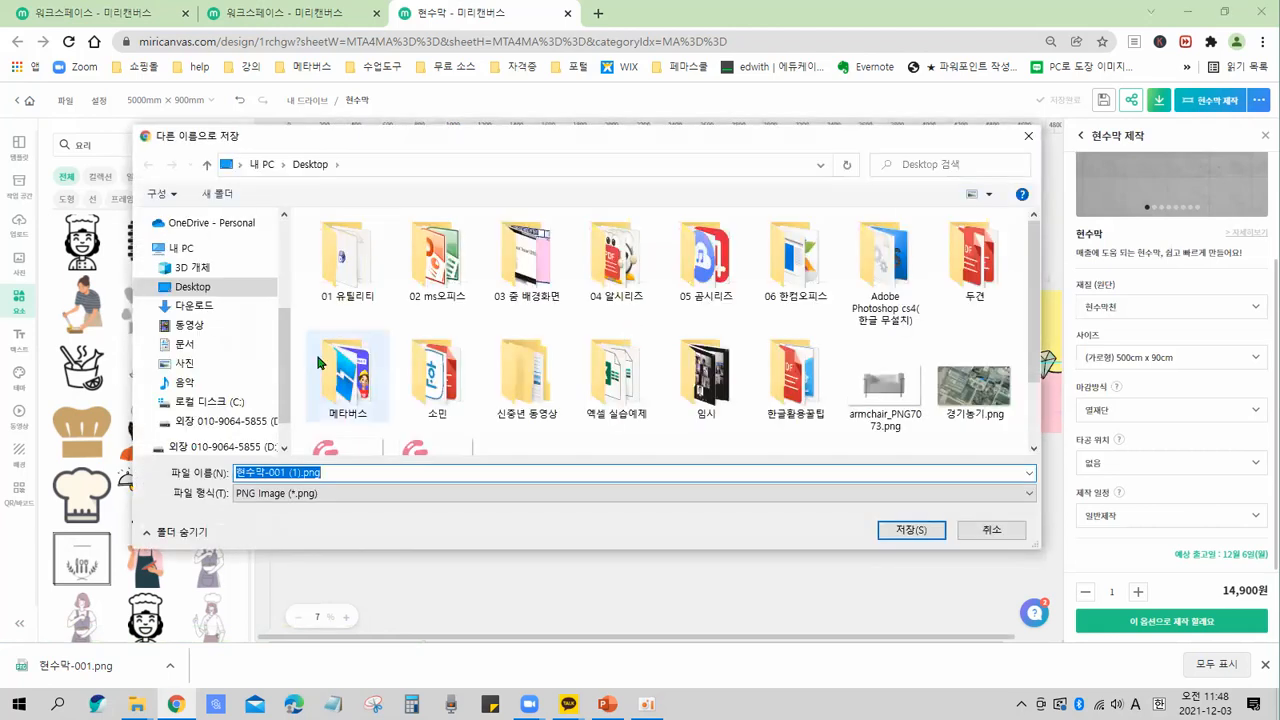
{"action": "scroll", "coordinate": [209, 260], "scroll_direction": "up", "scroll_amount": 3}
{"action": "left_click", "coordinate": [194, 216]}
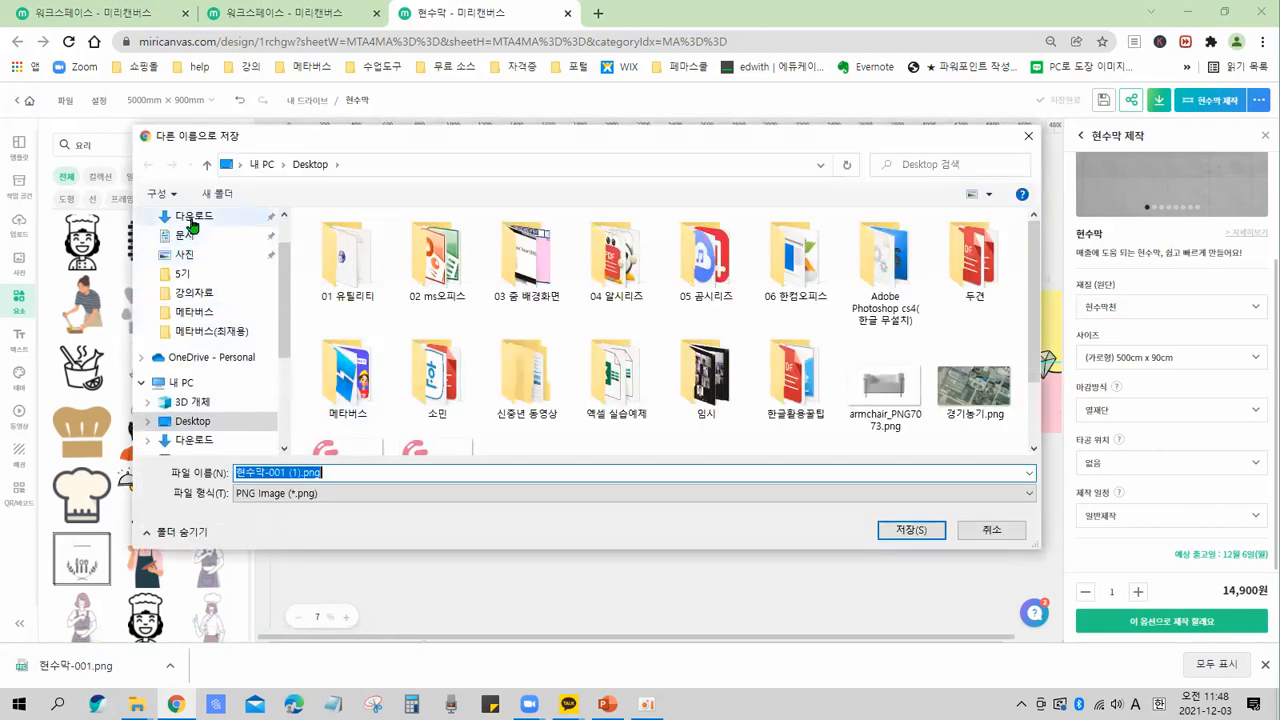
{"action": "left_click", "coordinate": [903, 531]}
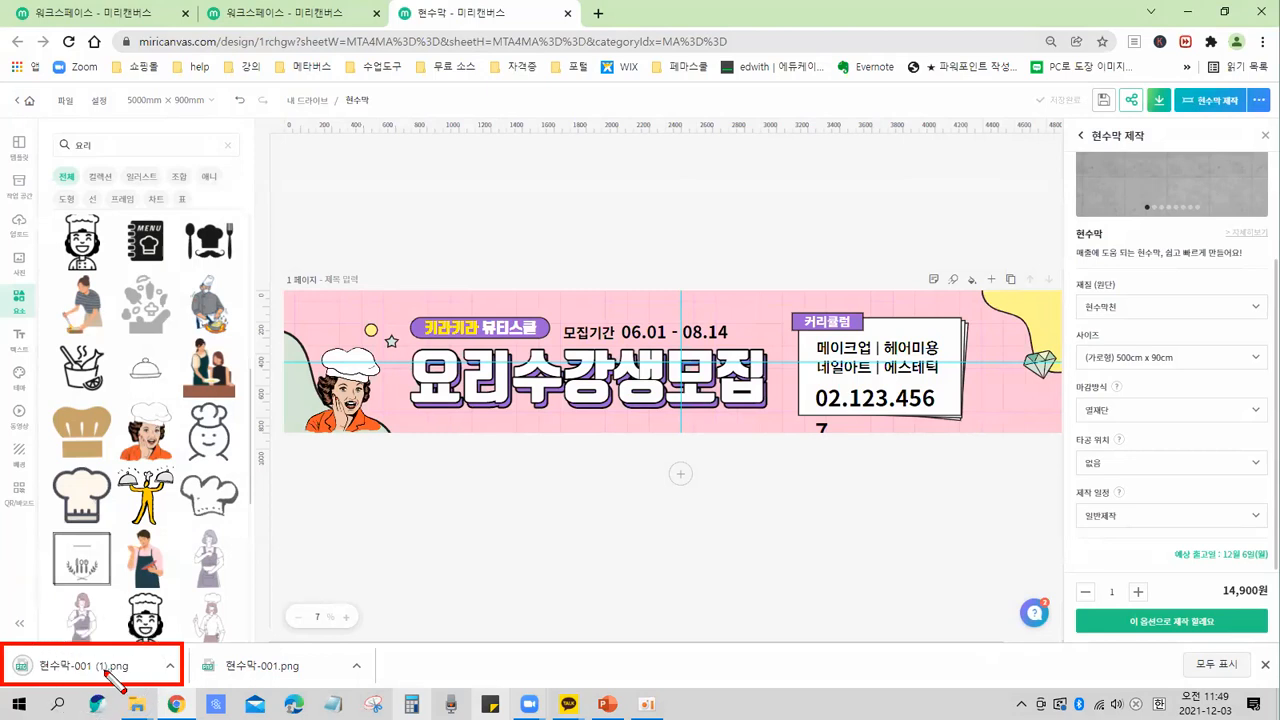
{"action": "mouse_move", "coordinate": [373, 241]}
{"action": "left_mouse_down"}
{"action": "mouse_move", "coordinate": [845, 498]}
{"action": "mouse_move", "coordinate": [867, 551]}
{"action": "left_mouse_up"}
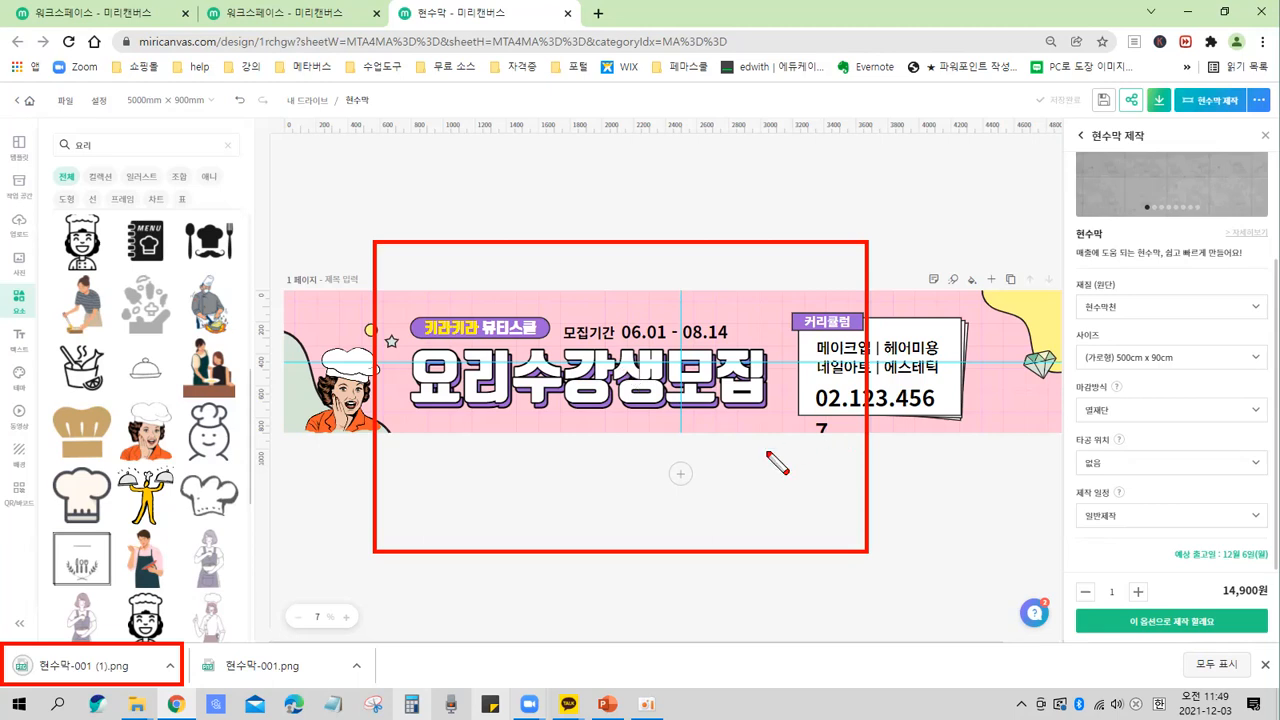
Leave the banner editor and return to the workspace's My Designs list.
{"action": "key", "text": "Escape"}
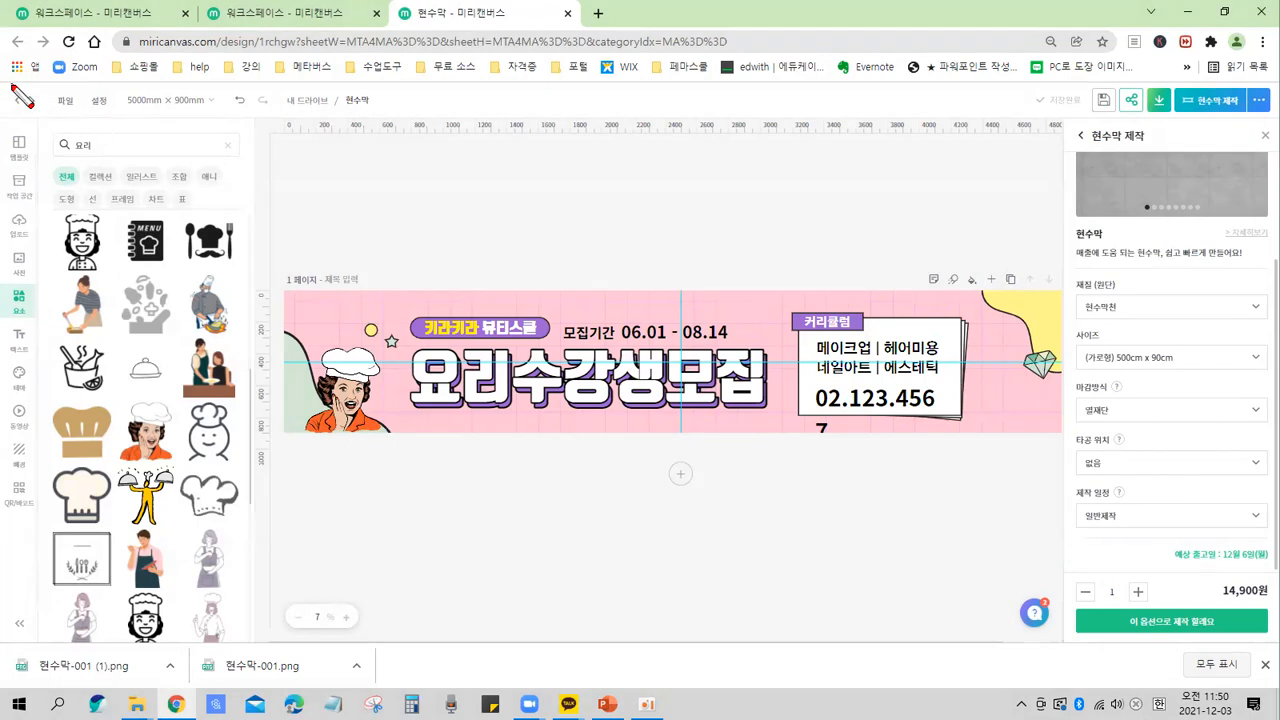
{"action": "left_click_drag", "start_coordinate": [12, 86], "coordinate": [58, 128]}
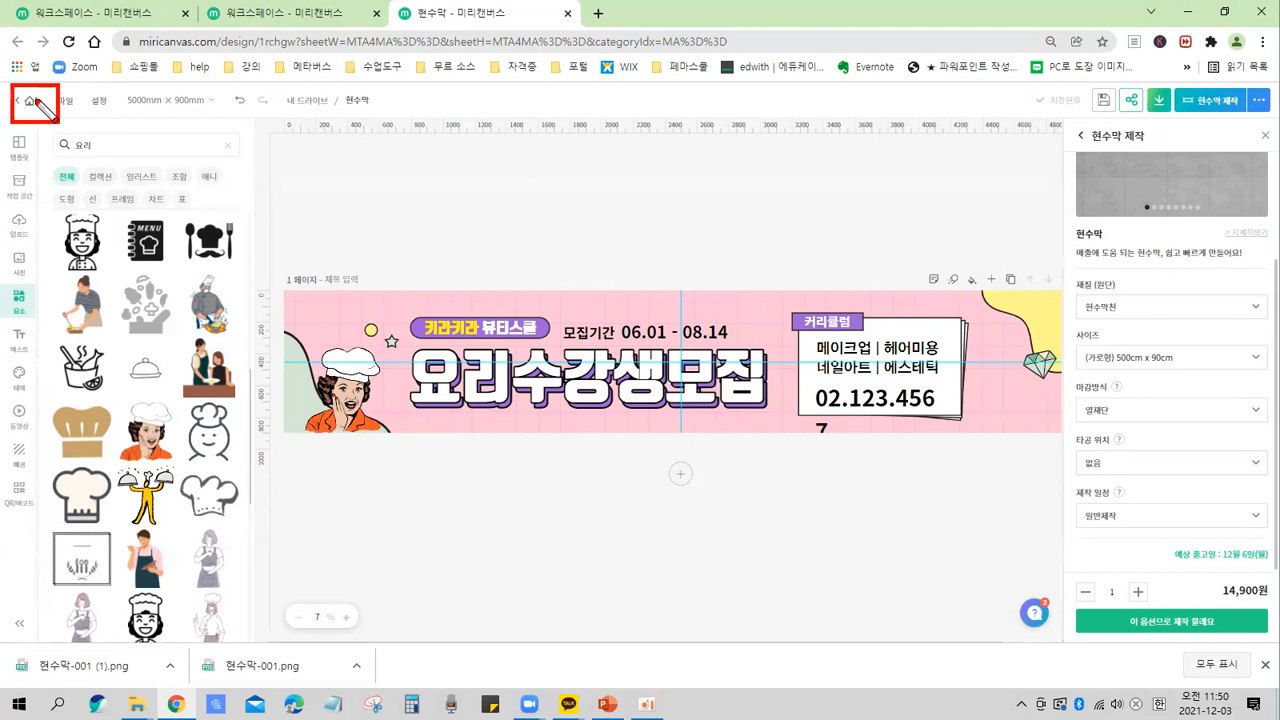
{"action": "left_click", "coordinate": [30, 103]}
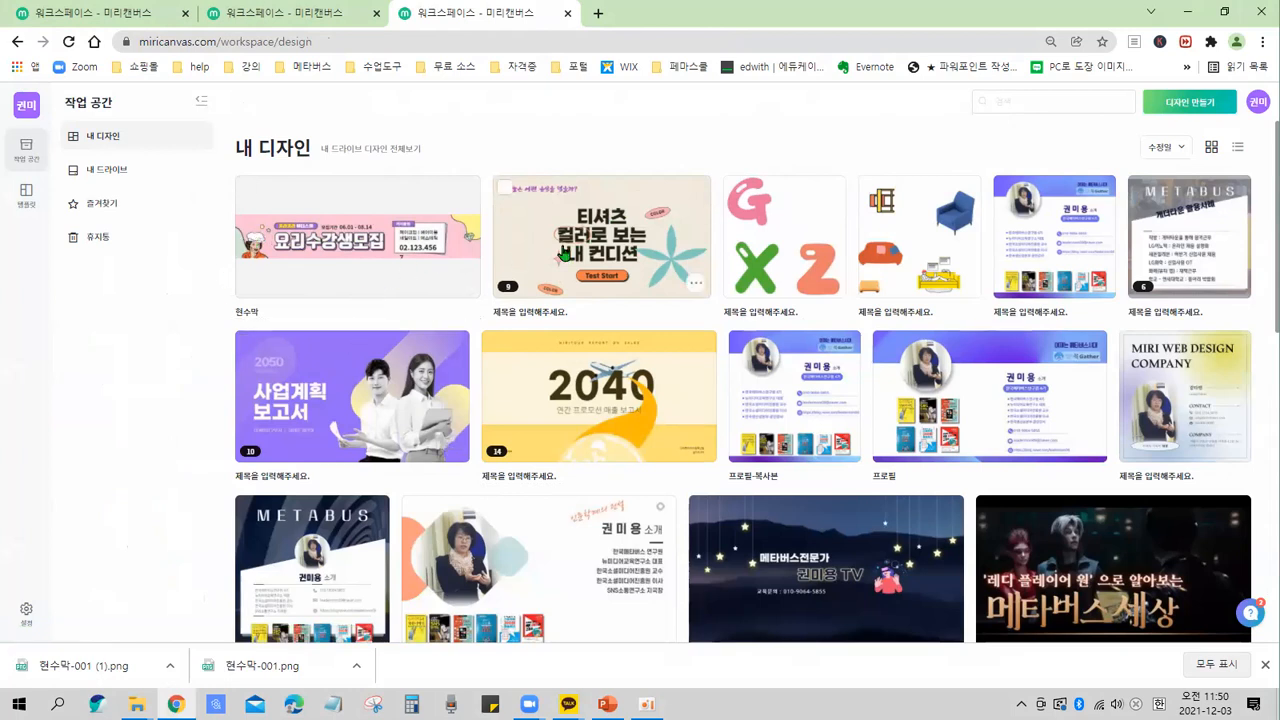
{"action": "left_click", "coordinate": [357, 261]}
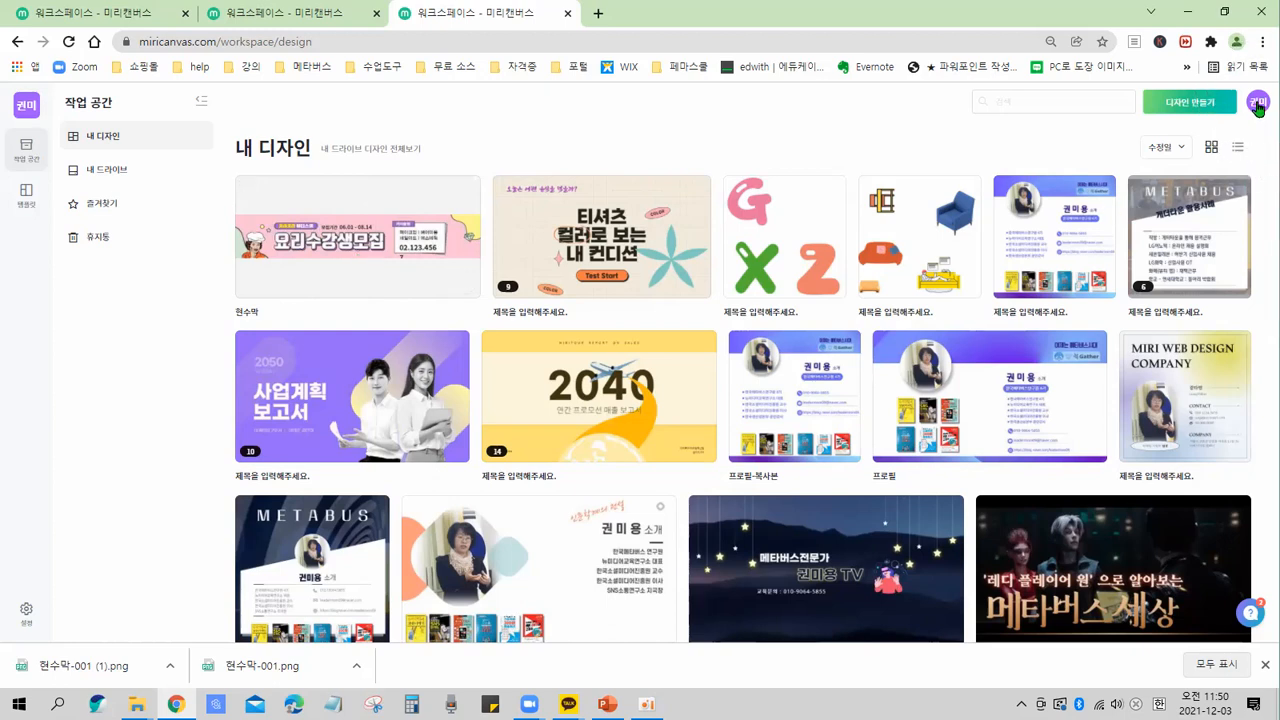
Open the account profile menu in the workspace.
{"action": "key", "text": "ctrl"}
{"action": "key", "text": "ctrl"}
{"action": "key", "text": "ctrl"}
{"action": "key", "text": "ctrl"}
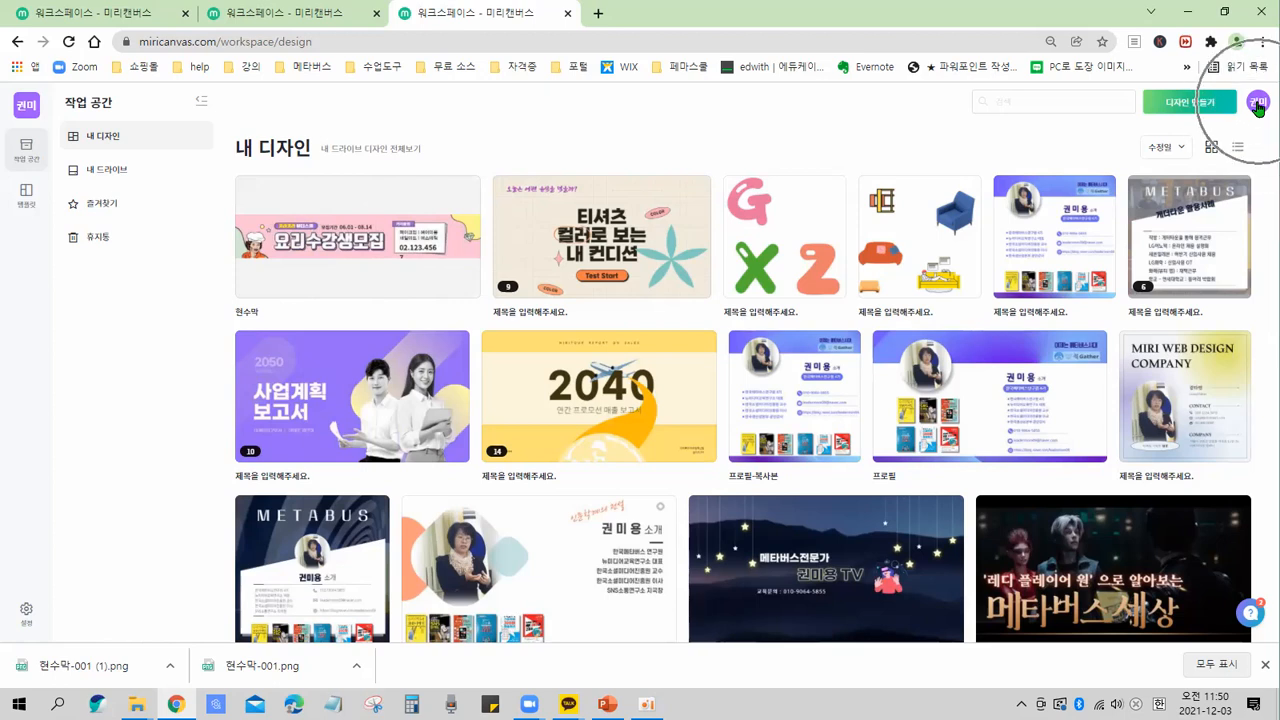
{"action": "left_click", "coordinate": [1258, 105]}
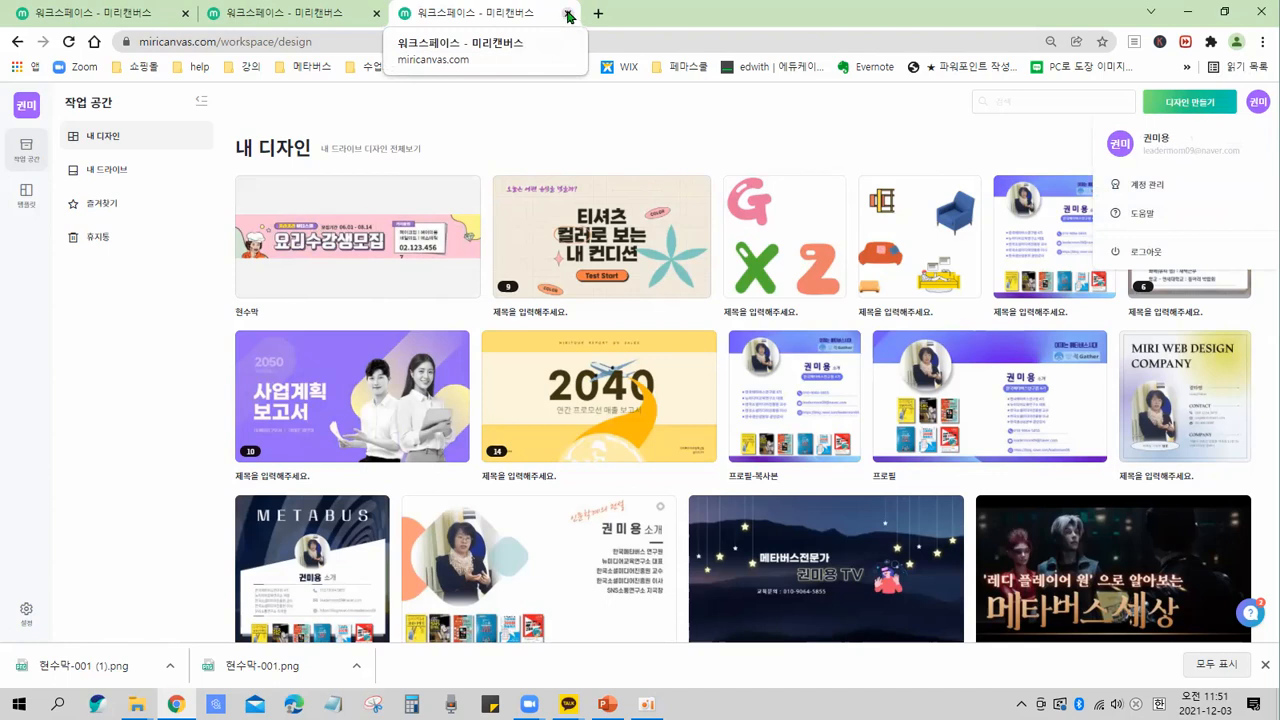
Close the two MiriCanvas tabs and minimize the browser window.
{"action": "left_click", "coordinate": [568, 14]}
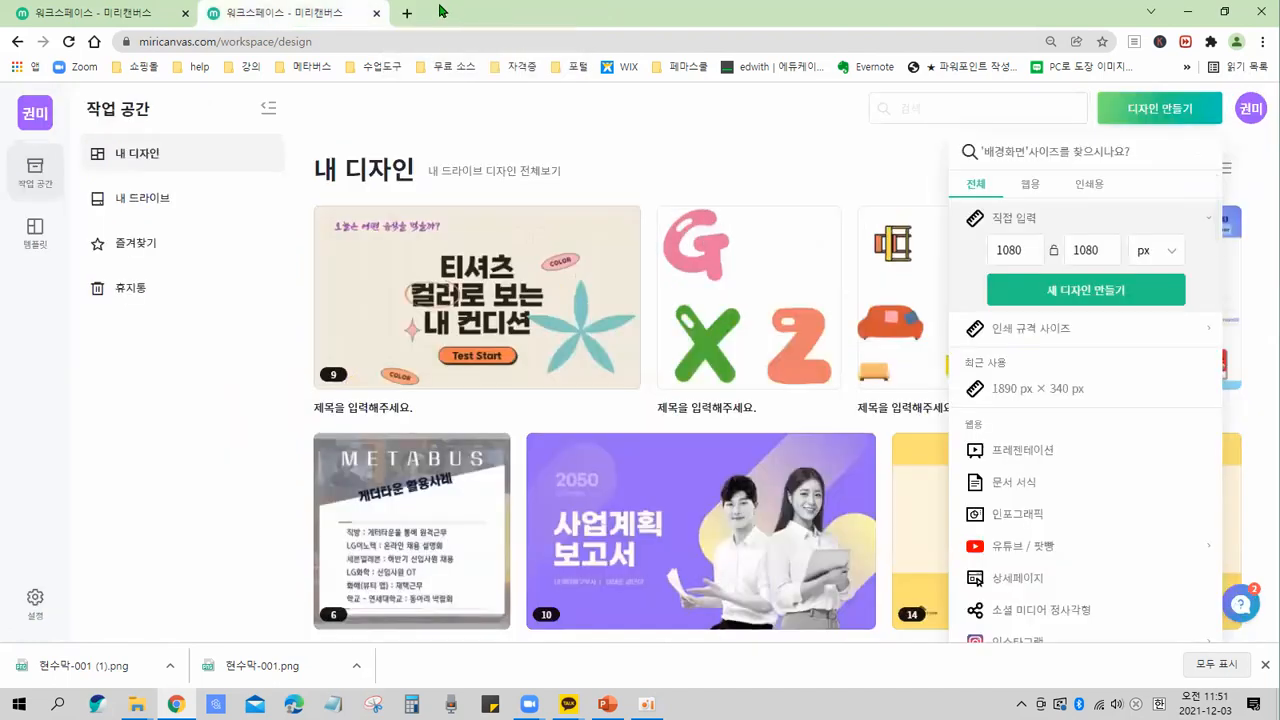
{"action": "left_click", "coordinate": [378, 14]}
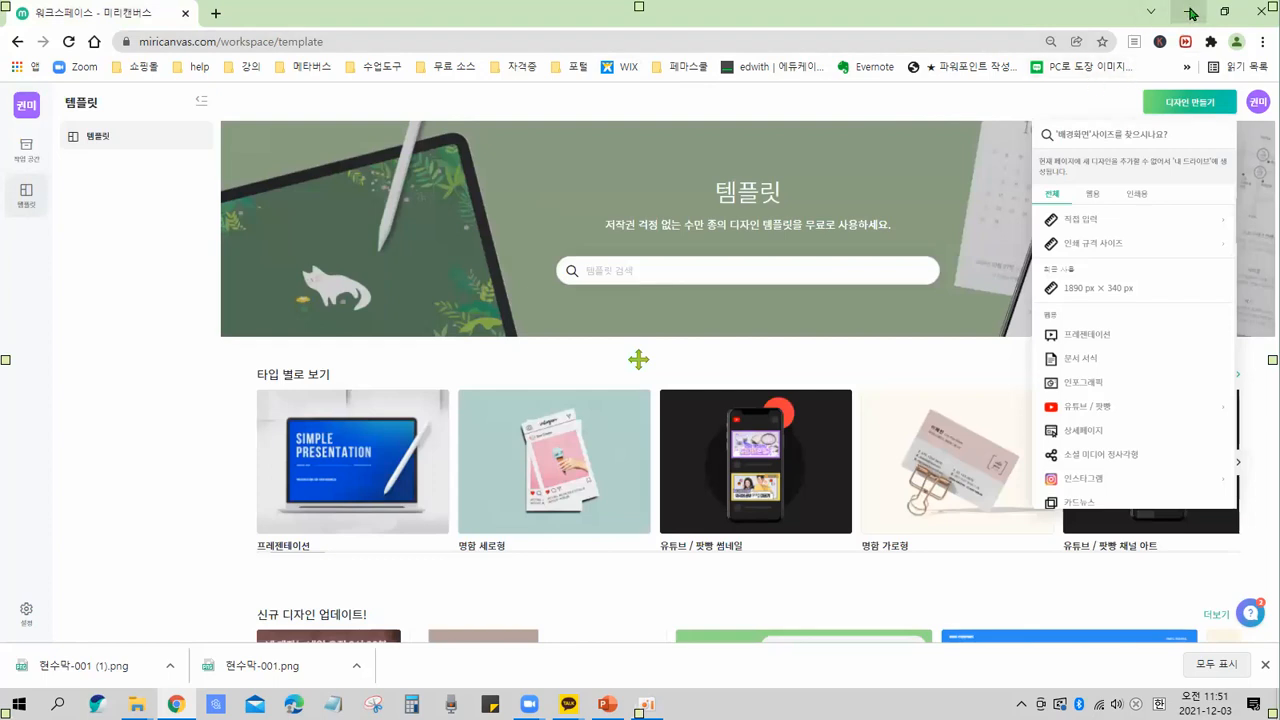
{"action": "left_click", "coordinate": [1191, 12]}
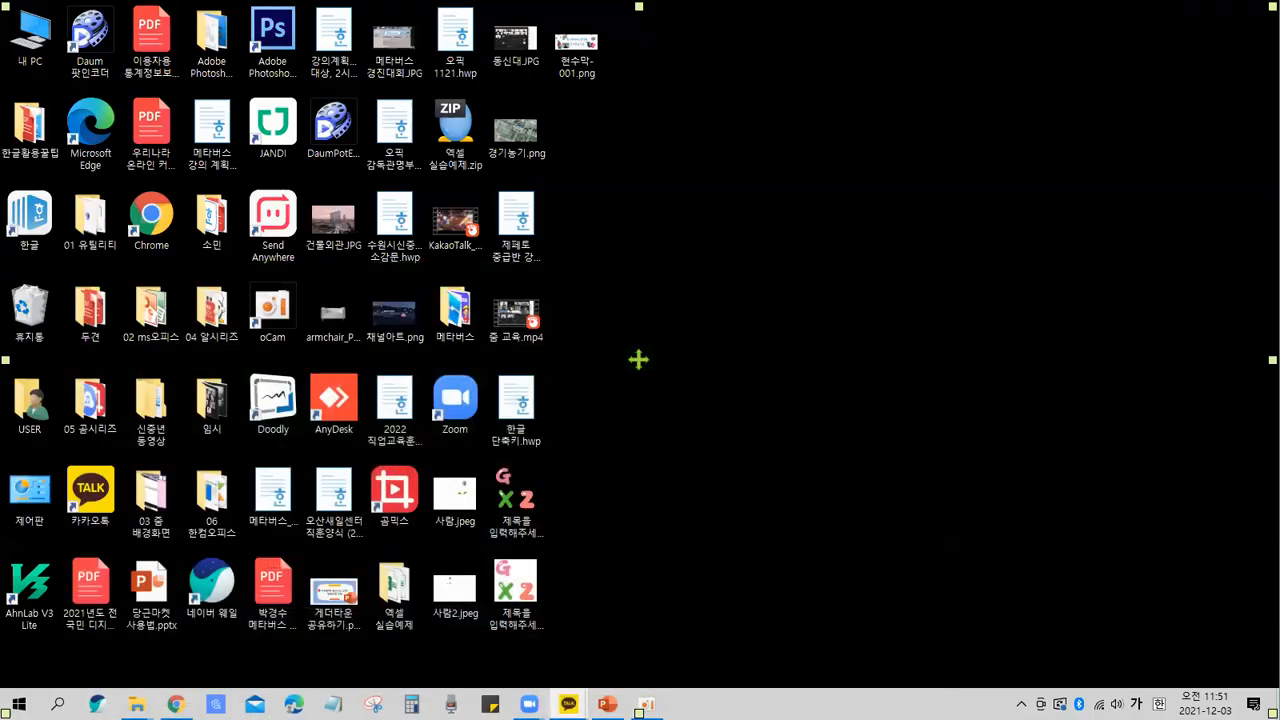